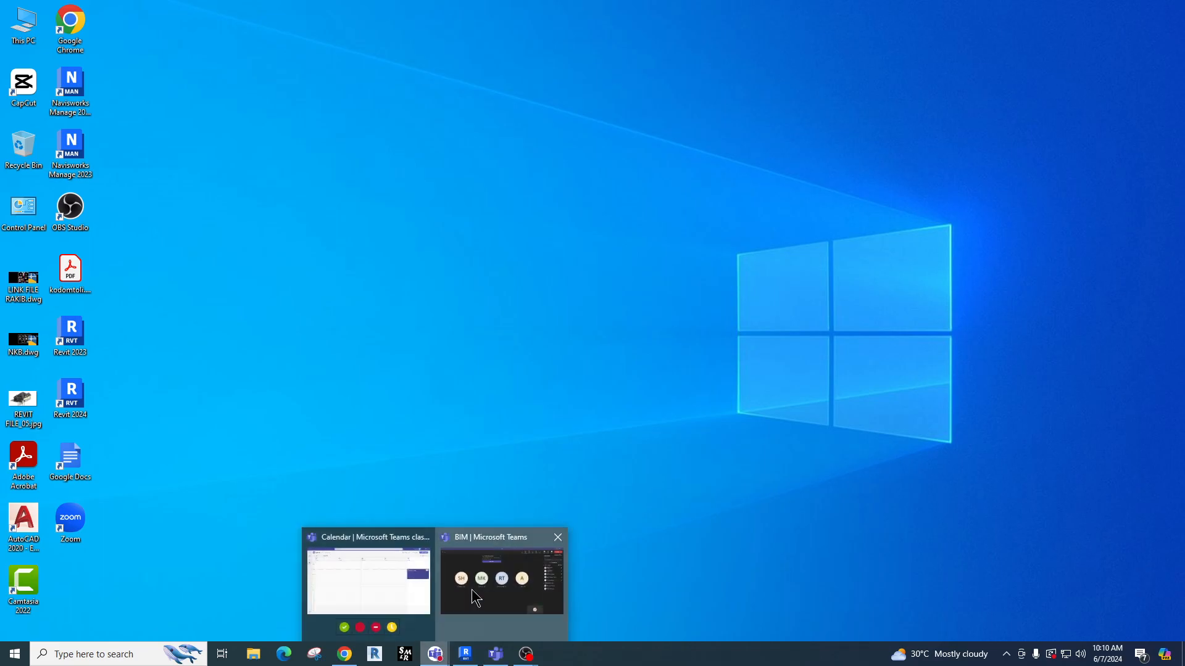
# Share the entire screen in the BIM Teams meeting, switch to Revit, and check the meeting window before minimizing it.
pyautogui.click(1072, 38)
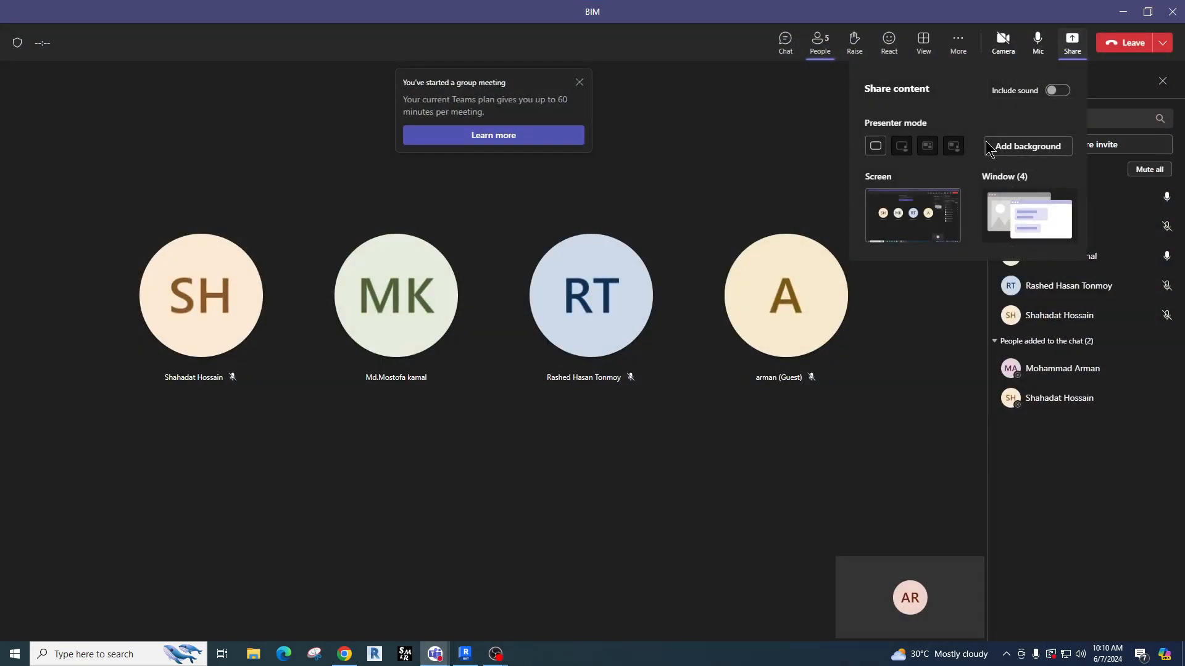
pyautogui.click(912, 217)
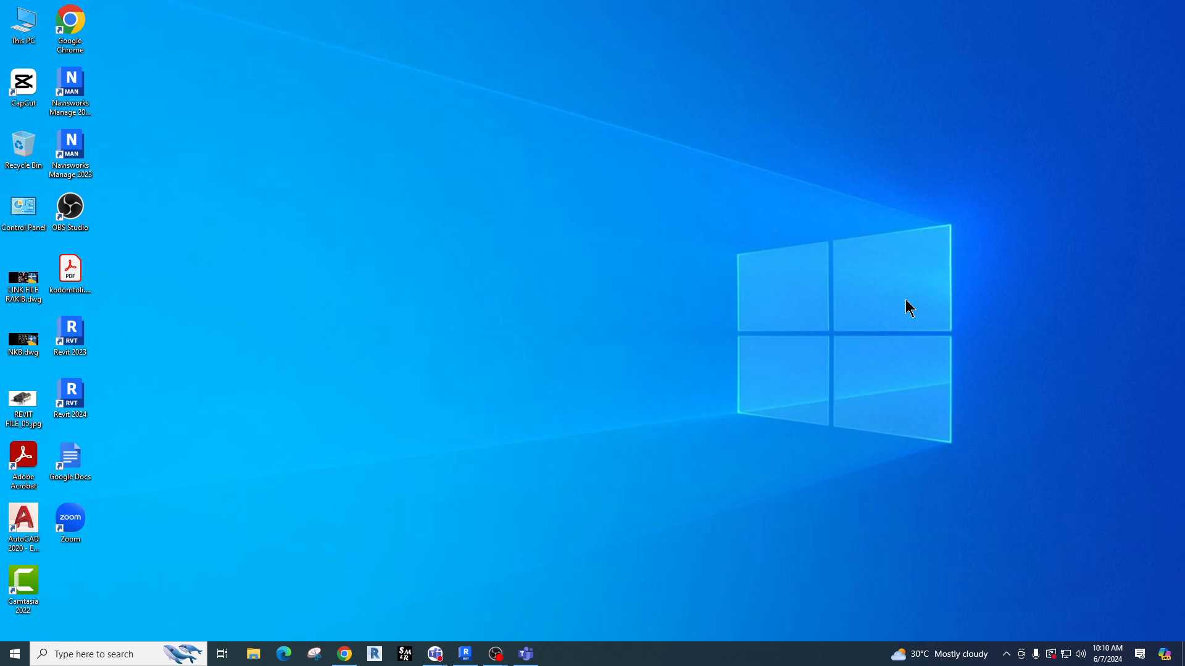
pyautogui.click(465, 654)
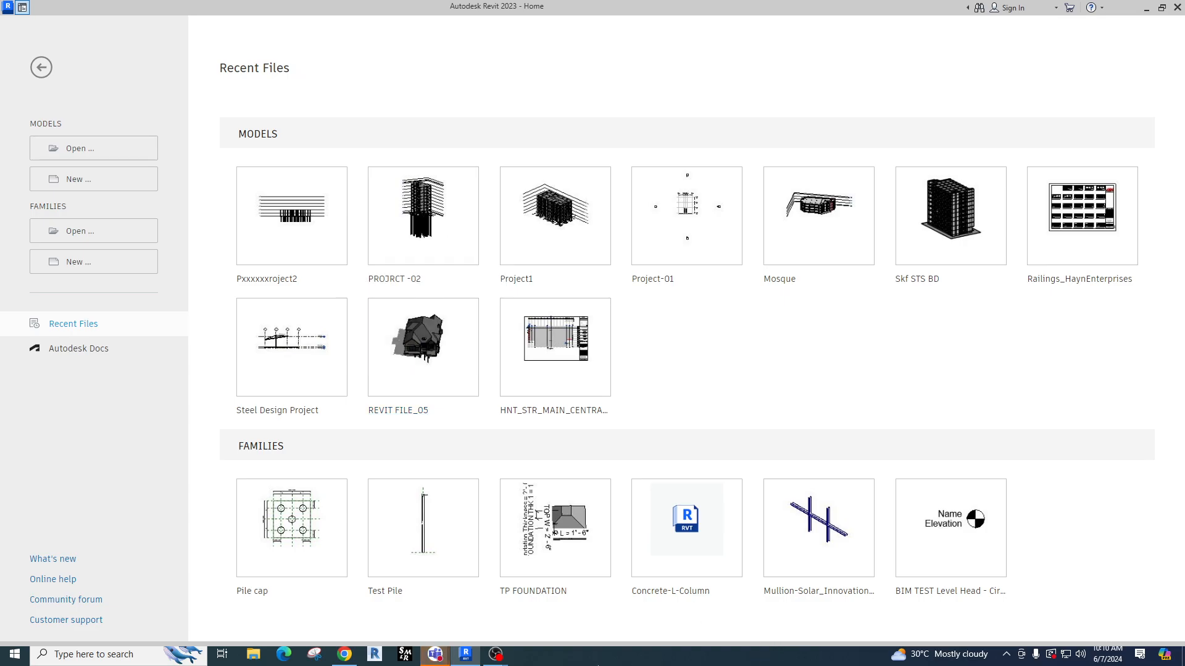
pyautogui.moveTo(437, 656)
pyautogui.click(478, 592)
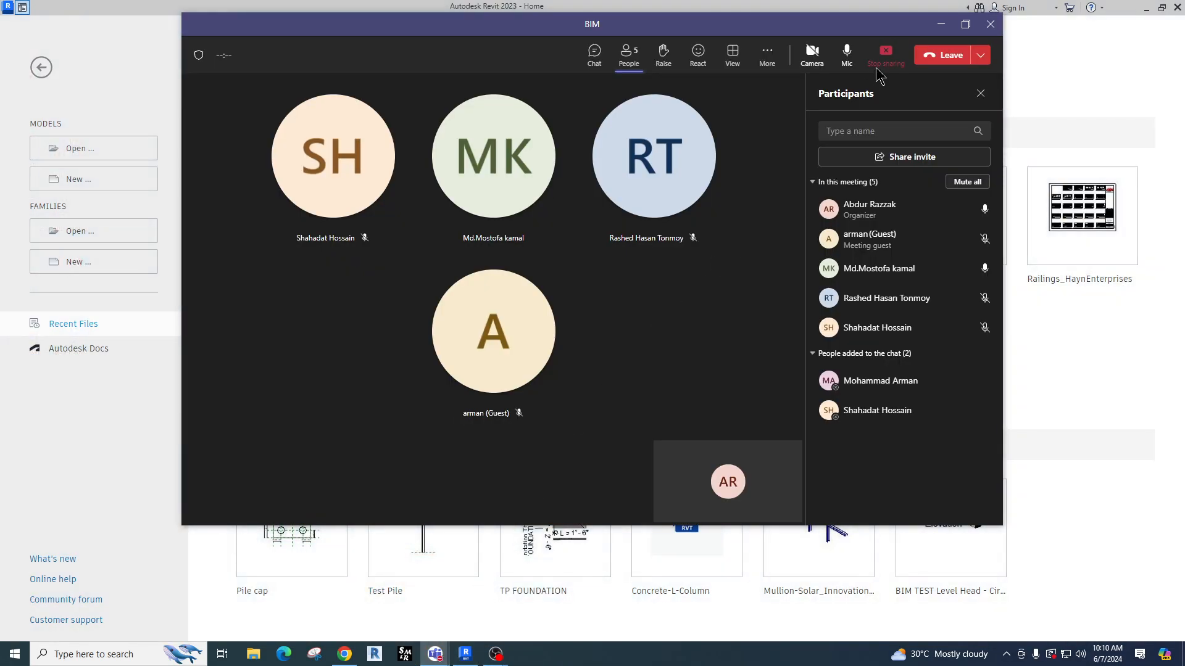
pyautogui.click(965, 24)
pyautogui.click(1120, 13)
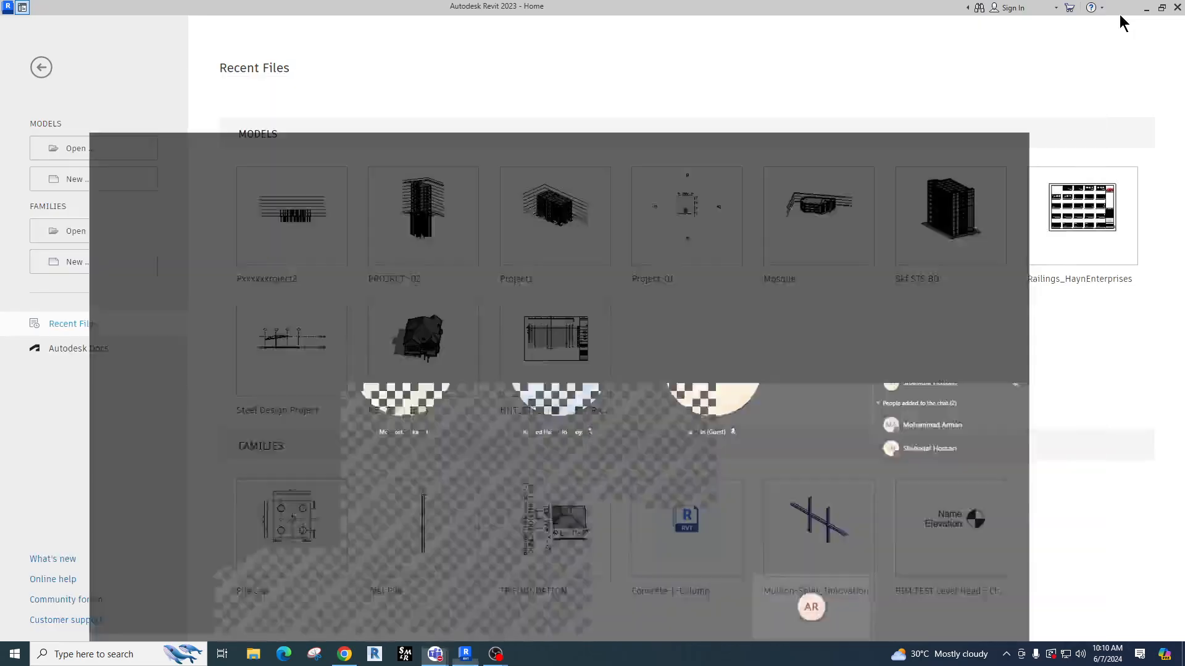
# Create a new Revit project from a structural template.
pyautogui.click(118, 195)
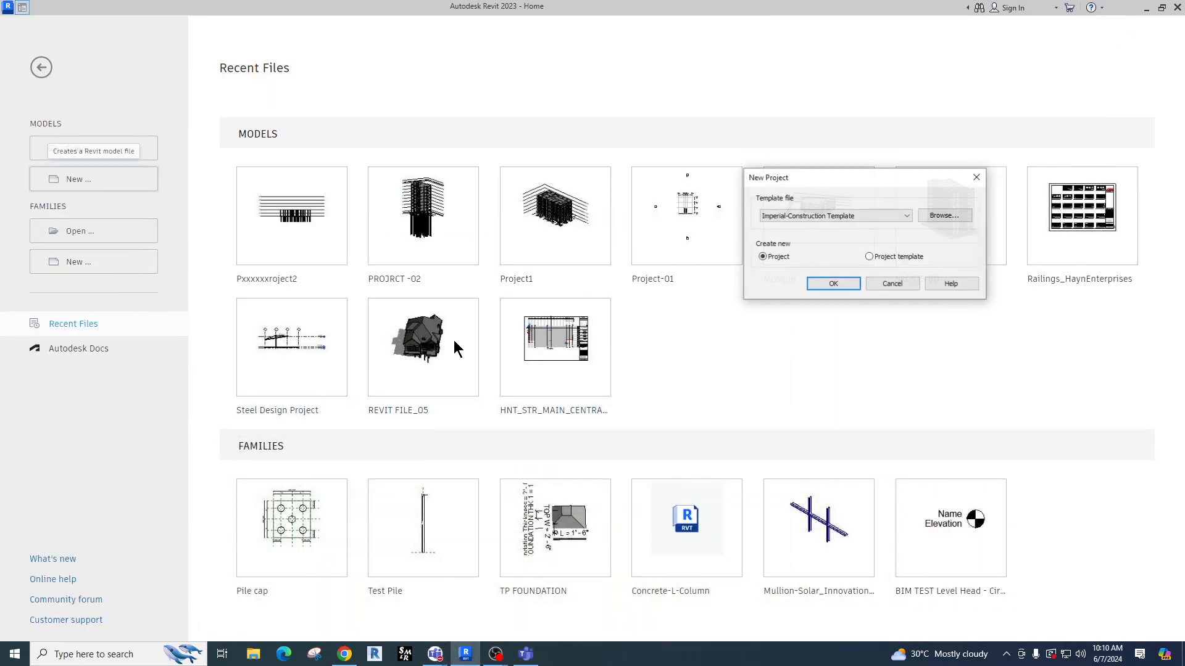
pyautogui.click(768, 217)
pyautogui.click(796, 281)
pyautogui.click(814, 284)
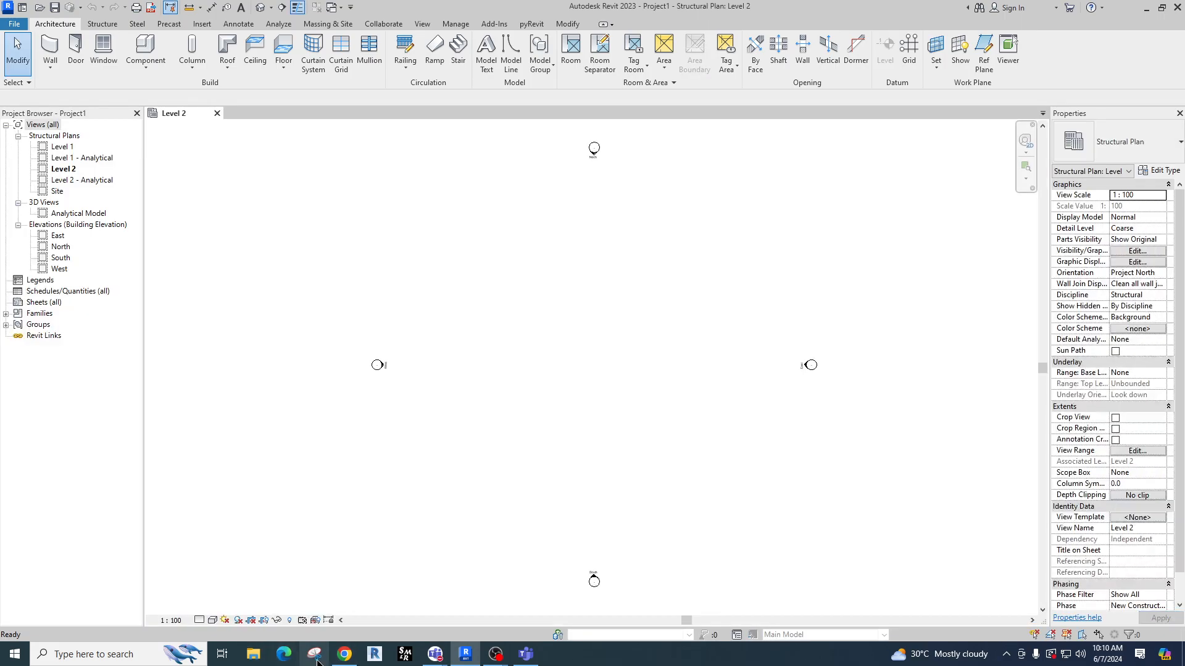
# Open the 1,081 KB SERGEANT DWG drawing from the Downloads folder in AutoCAD and minimize File Explorer.
pyautogui.click(260, 655)
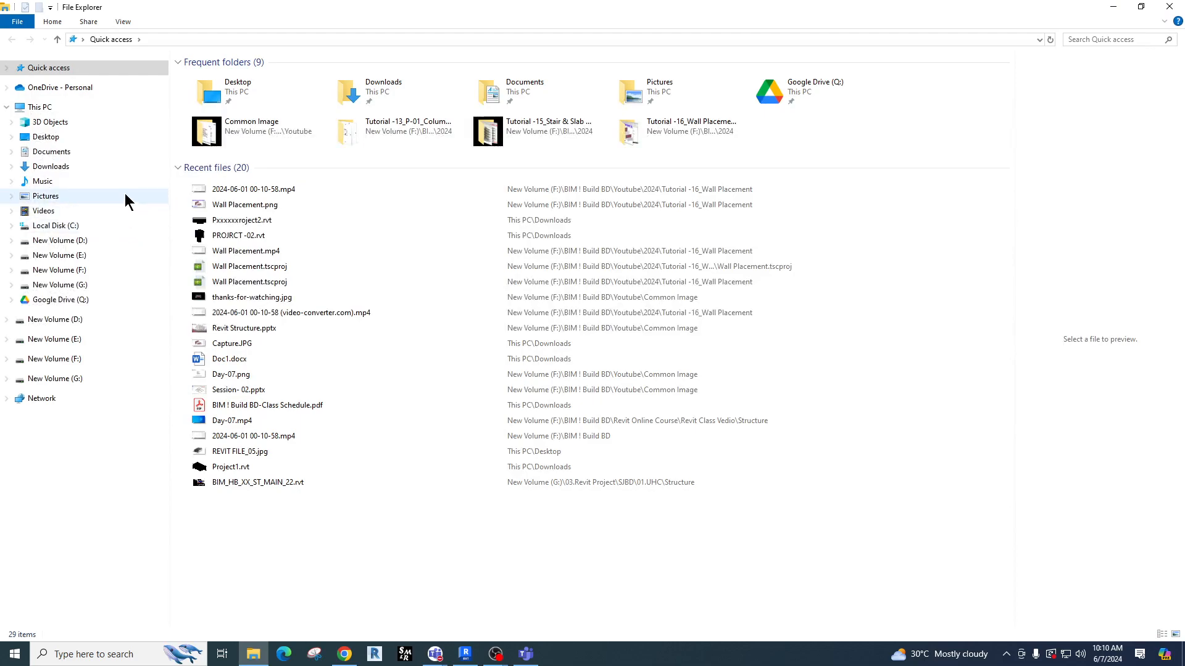
pyautogui.click(51, 166)
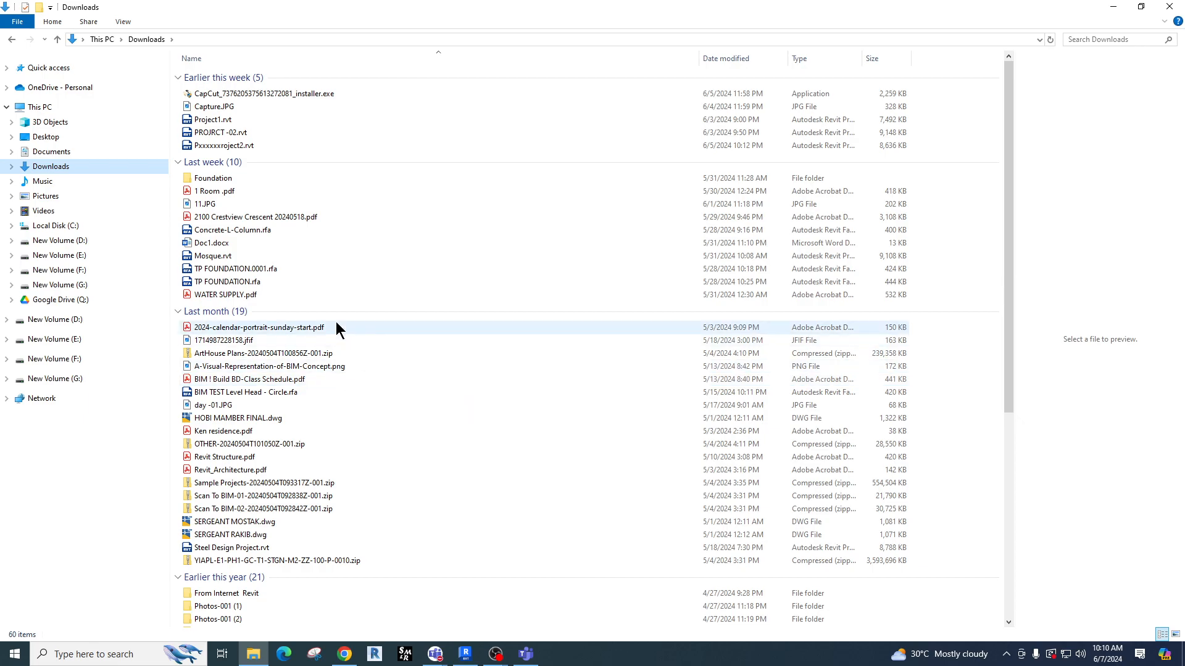
pyautogui.click(254, 522)
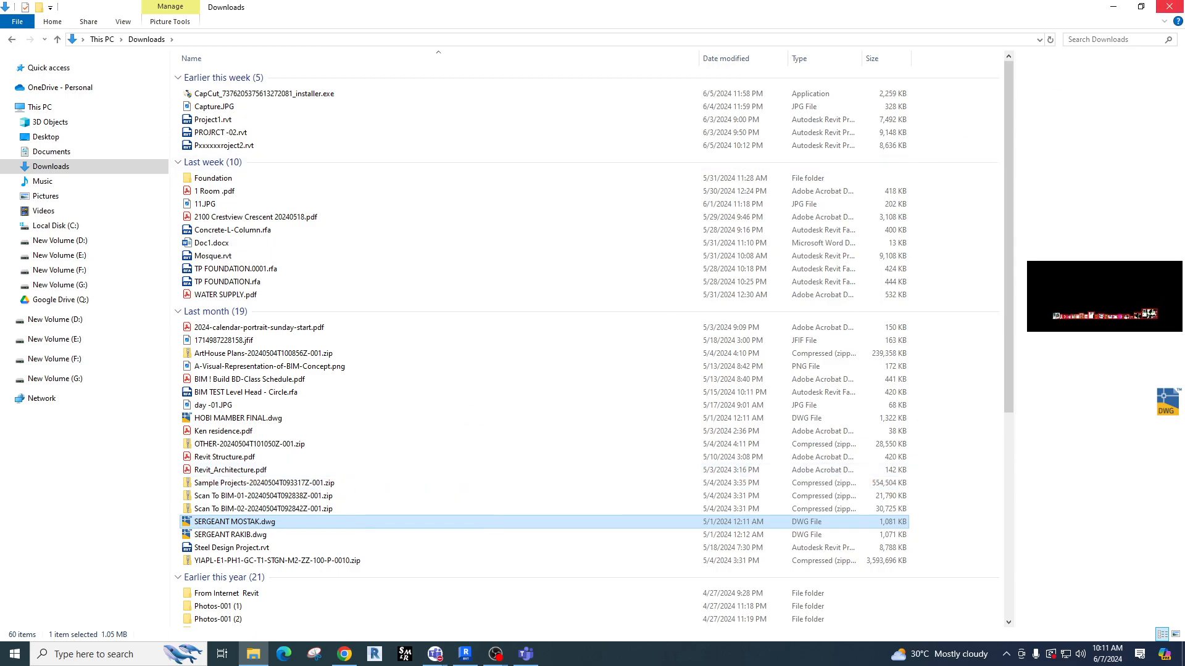
pyautogui.click(1112, 12)
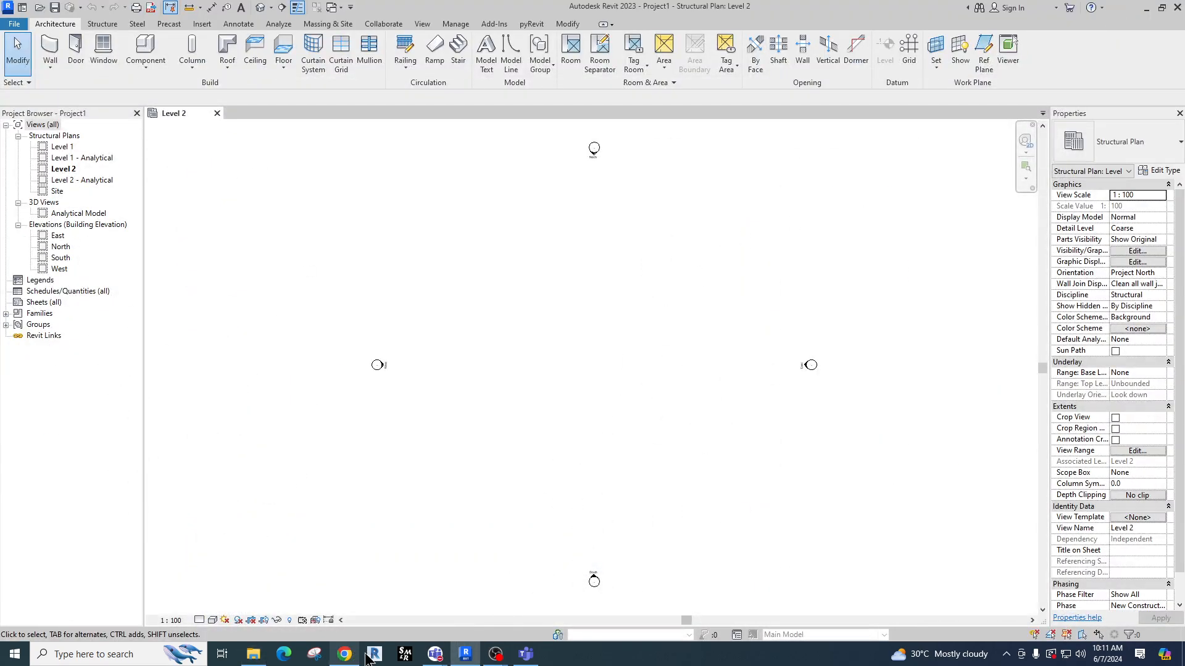
pyautogui.scroll(-1, 494, 265)
pyautogui.moveTo(501, 277); pyautogui.dragTo(492, 248, button='middle')
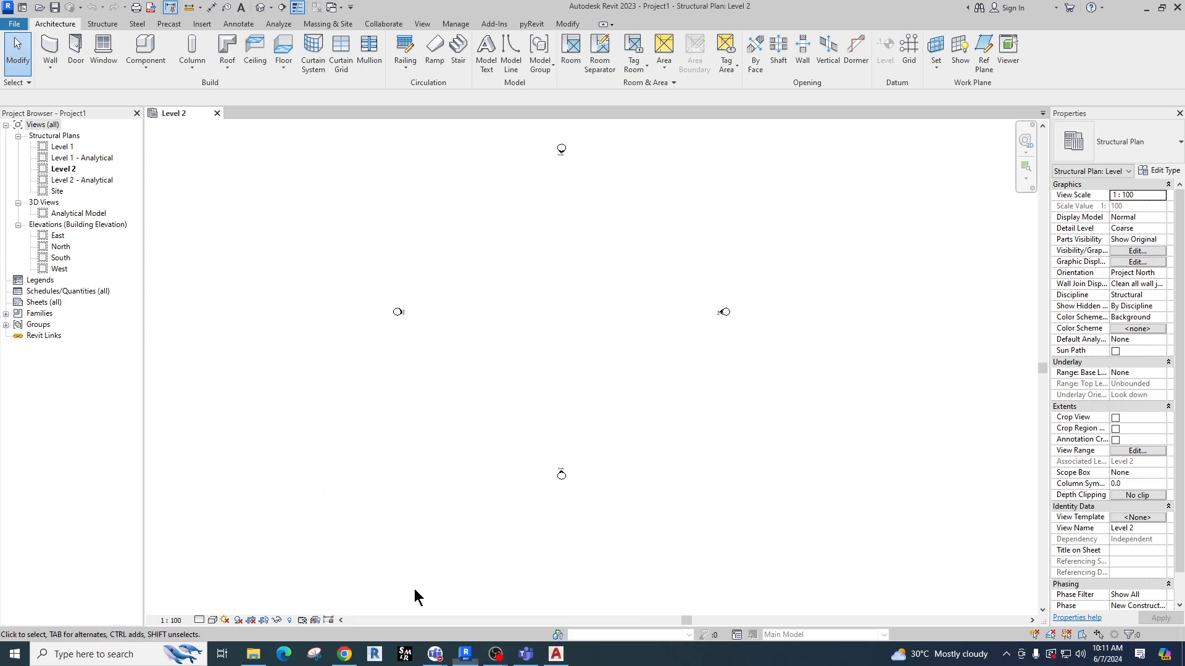
pyautogui.click(1146, 8)
pyautogui.rightClick(931, 239)
pyautogui.click(957, 281)
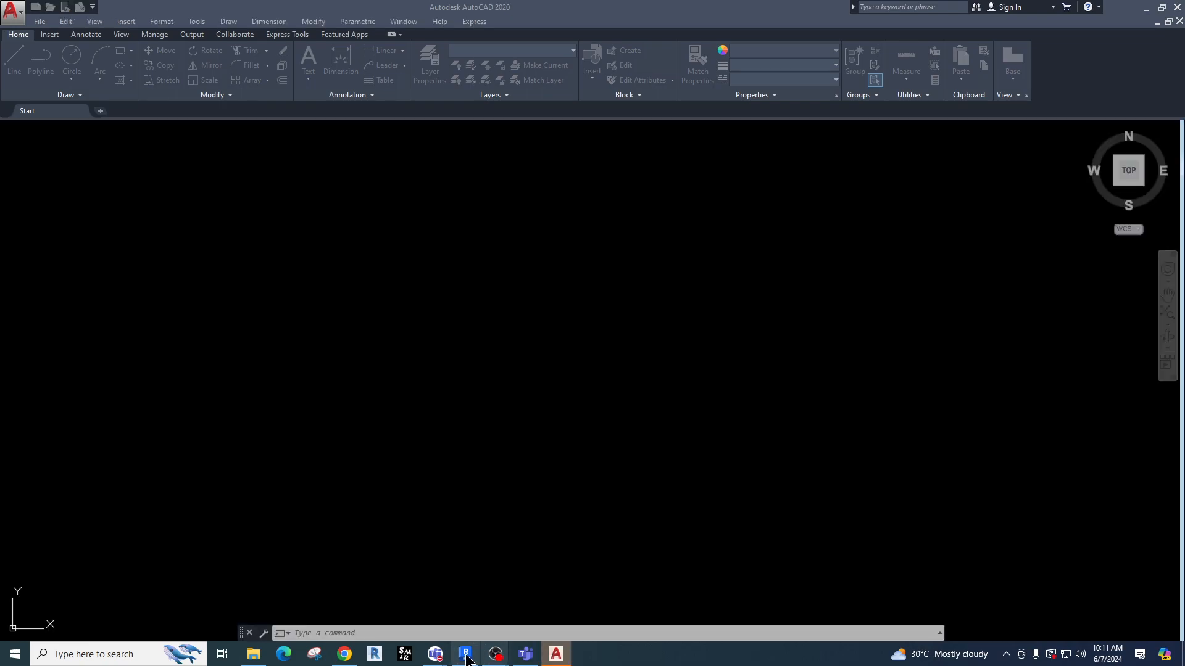
# Examine the ground, first and typical floor plans and section X-X in the AutoCAD drawing.
pyautogui.moveTo(466, 658)
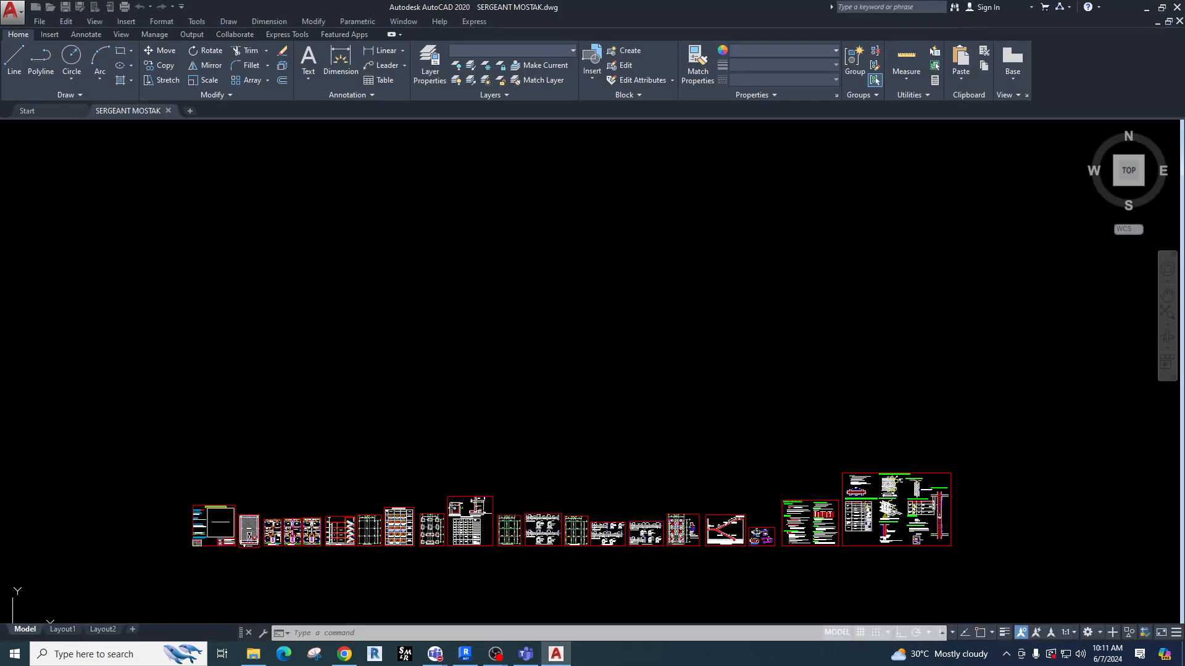
pyautogui.click(494, 337)
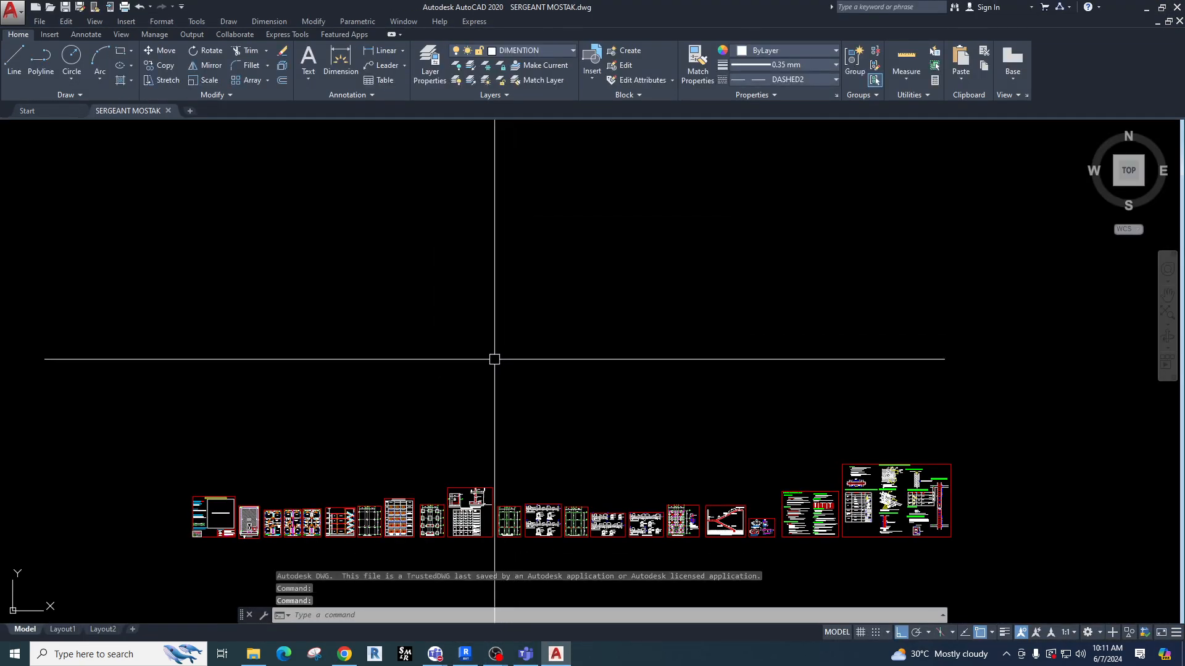
pyautogui.scroll(7, 332, 517)
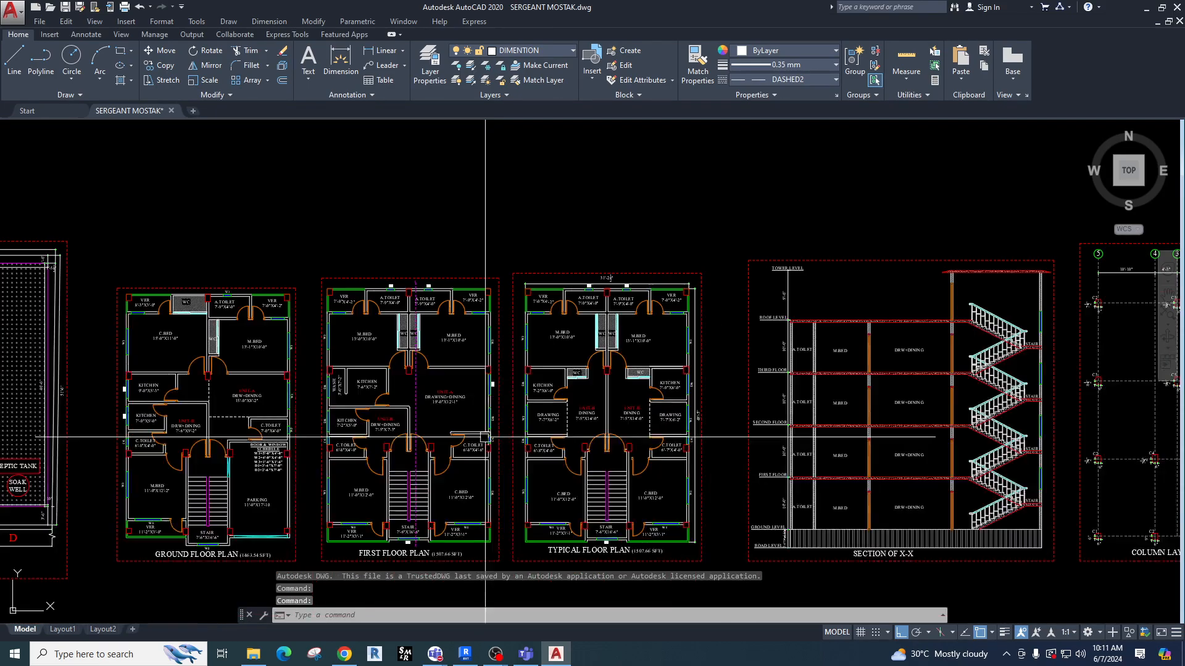
pyautogui.moveTo(469, 436); pyautogui.dragTo(441, 420, button='middle')
pyautogui.scroll(-5, 441, 419)
pyautogui.moveTo(679, 413); pyautogui.dragTo(545, 401, button='middle')
pyautogui.scroll(6, 345, 439)
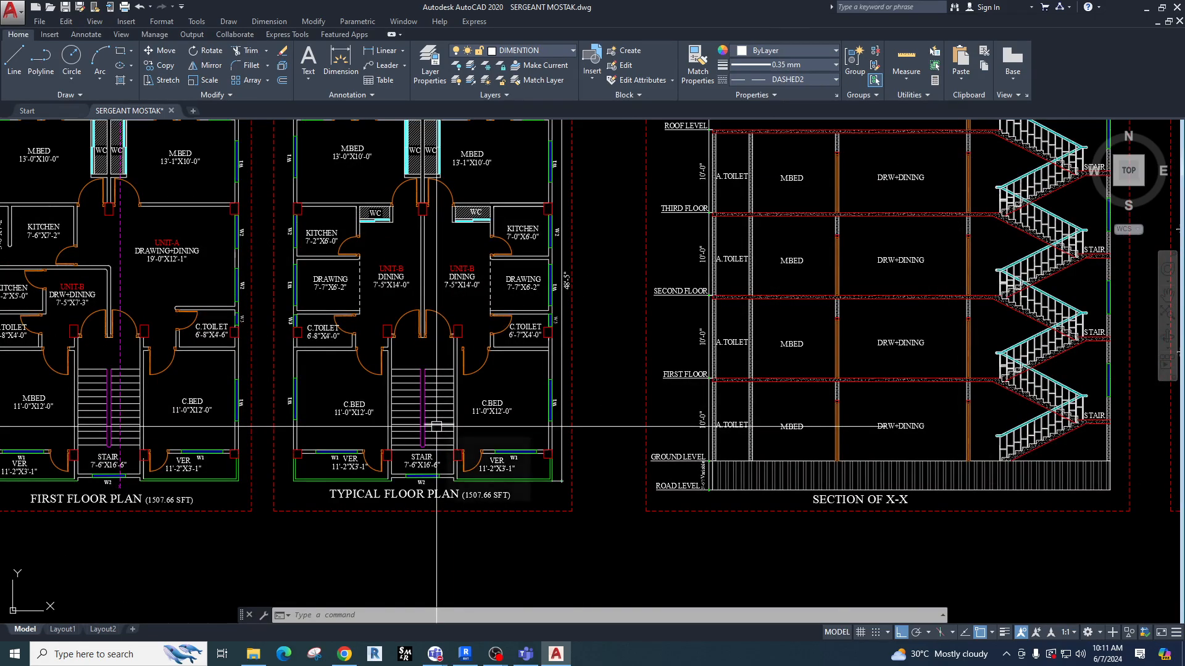
# Look along the drawing's sheets and inspect the common toilet and stair area of the typical floor plan.
pyautogui.scroll(-4, 436, 426)
pyautogui.moveTo(436, 426); pyautogui.dragTo(280, 430, button='middle')
pyautogui.moveTo(1090, 412); pyautogui.dragTo(720, 408, button='middle')
pyautogui.scroll(3, 720, 408)
pyautogui.scroll(-6, 613, 395)
pyautogui.scroll(10, 394, 385)
pyautogui.moveTo(253, 386); pyautogui.dragTo(399, 373, button='middle')
pyautogui.scroll(7, 300, 338)
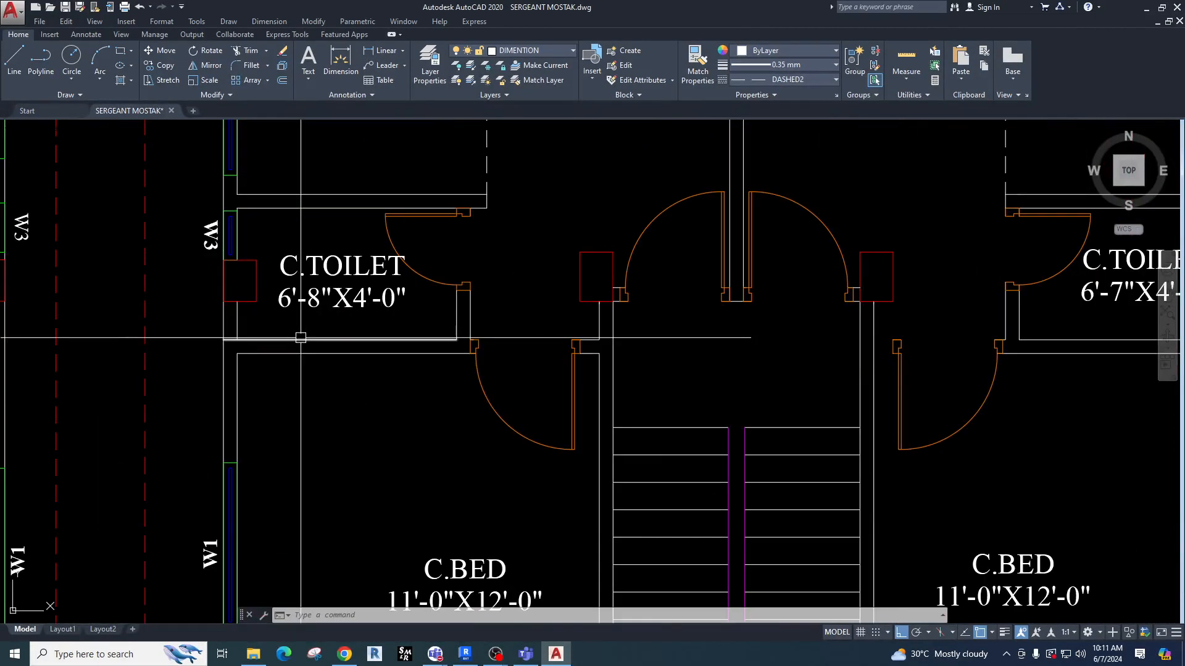
# Examine the typical slab, stair reinforcement and general structural note sheets of the drawing.
pyautogui.scroll(-4, 346, 351)
pyautogui.moveTo(699, 386); pyautogui.dragTo(450, 387, button='middle')
pyautogui.scroll(-1, 571, 374)
pyautogui.moveTo(769, 374); pyautogui.dragTo(257, 398, button='middle')
pyautogui.scroll(-5, 730, 371)
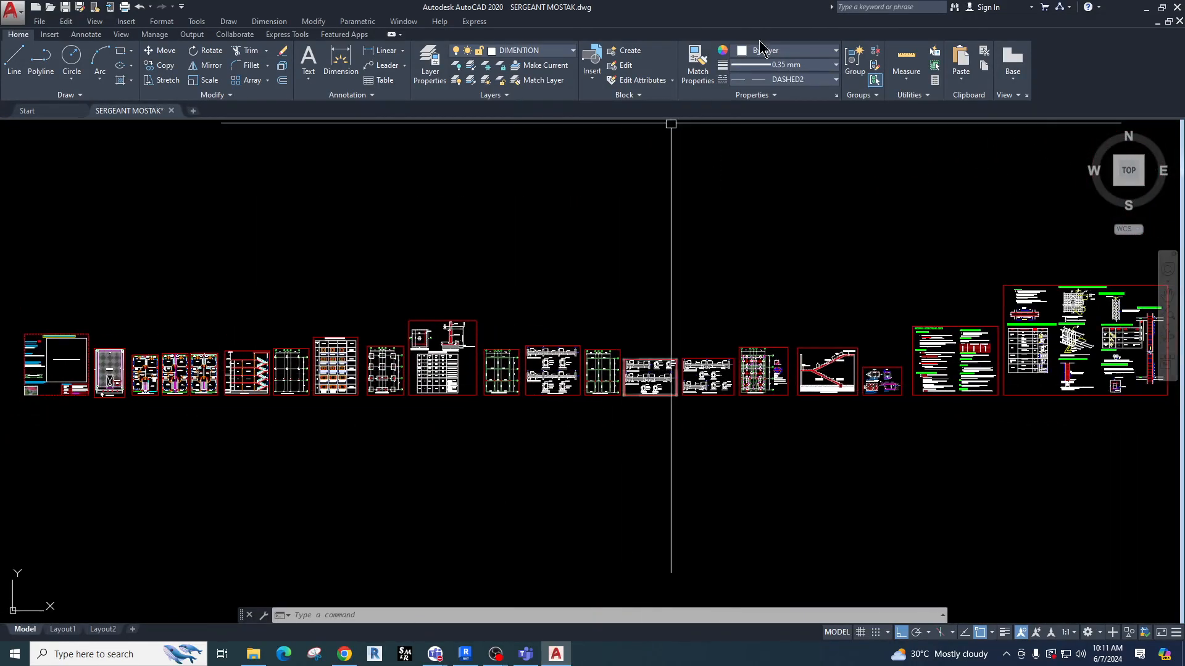
pyautogui.scroll(6, 895, 370)
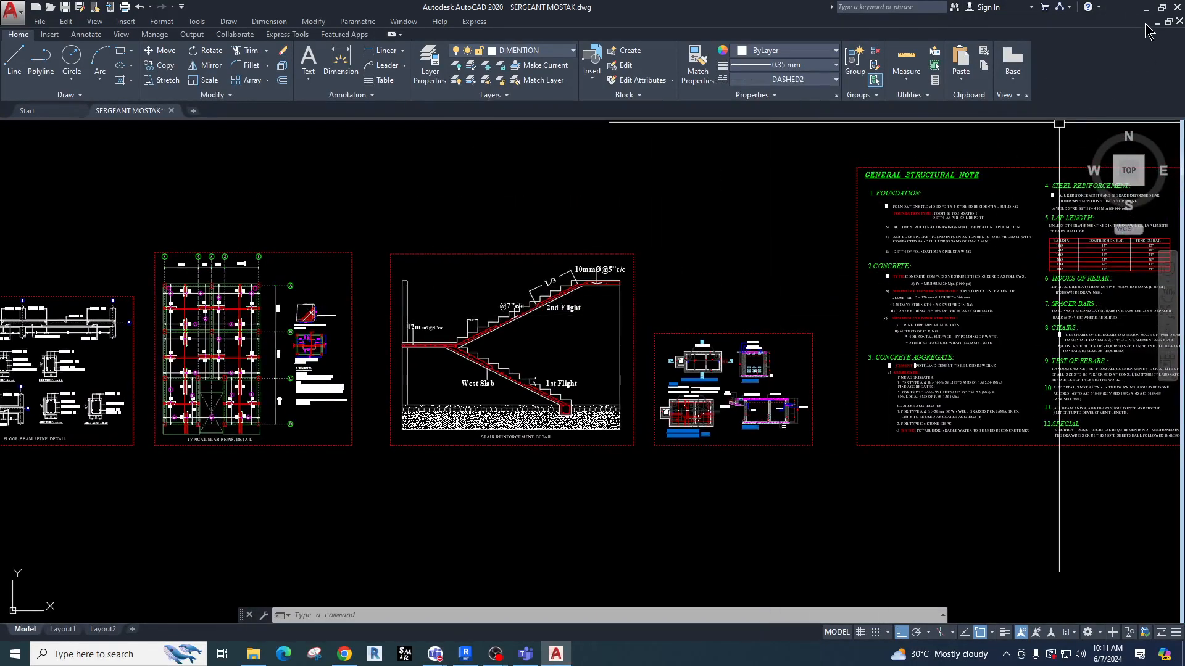
# Minimize AutoCAD and switch back to the Level 2 structural plan in Revit.
pyautogui.click(1146, 7)
pyautogui.click(466, 654)
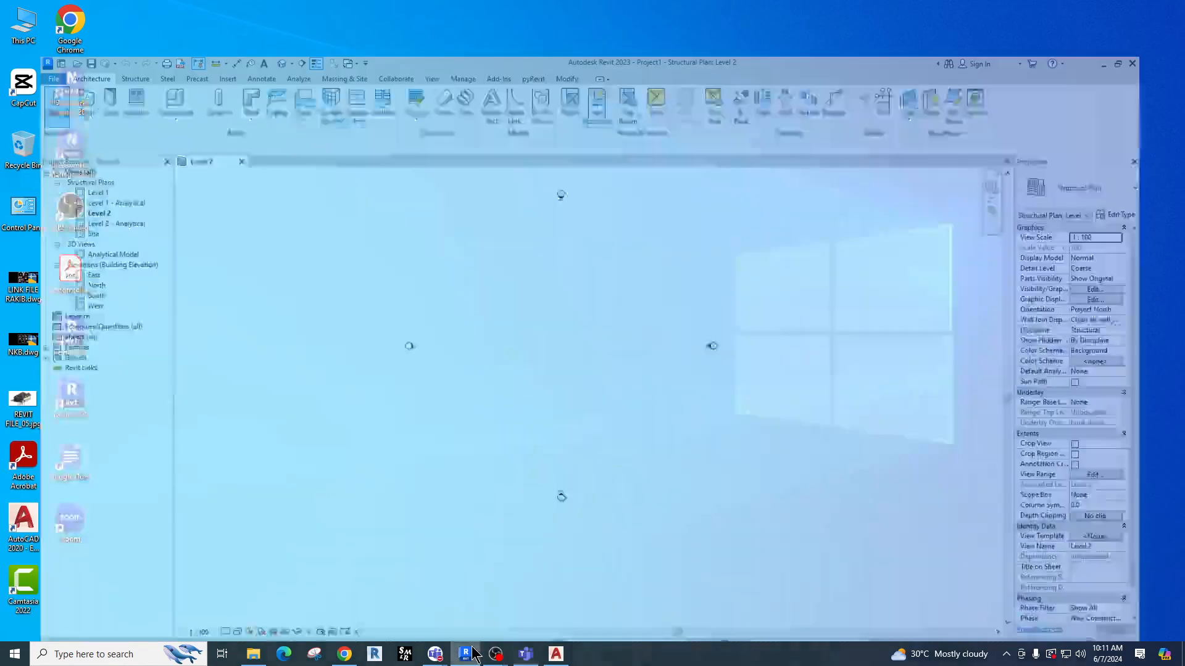
pyautogui.scroll(2, 568, 229)
pyautogui.scroll(2, 510, 264)
pyautogui.moveTo(511, 264); pyautogui.dragTo(515, 338, button='middle')
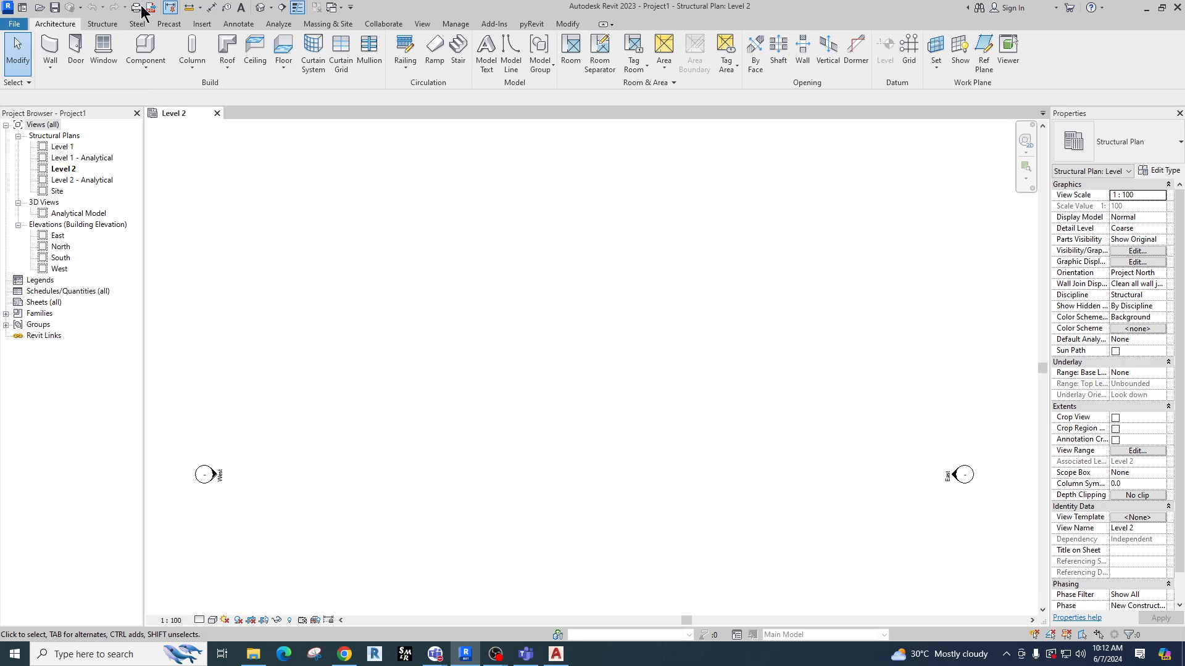
# View the Import CAD and Manage Links dialogs and close both without importing or linking anything.
pyautogui.click(202, 24)
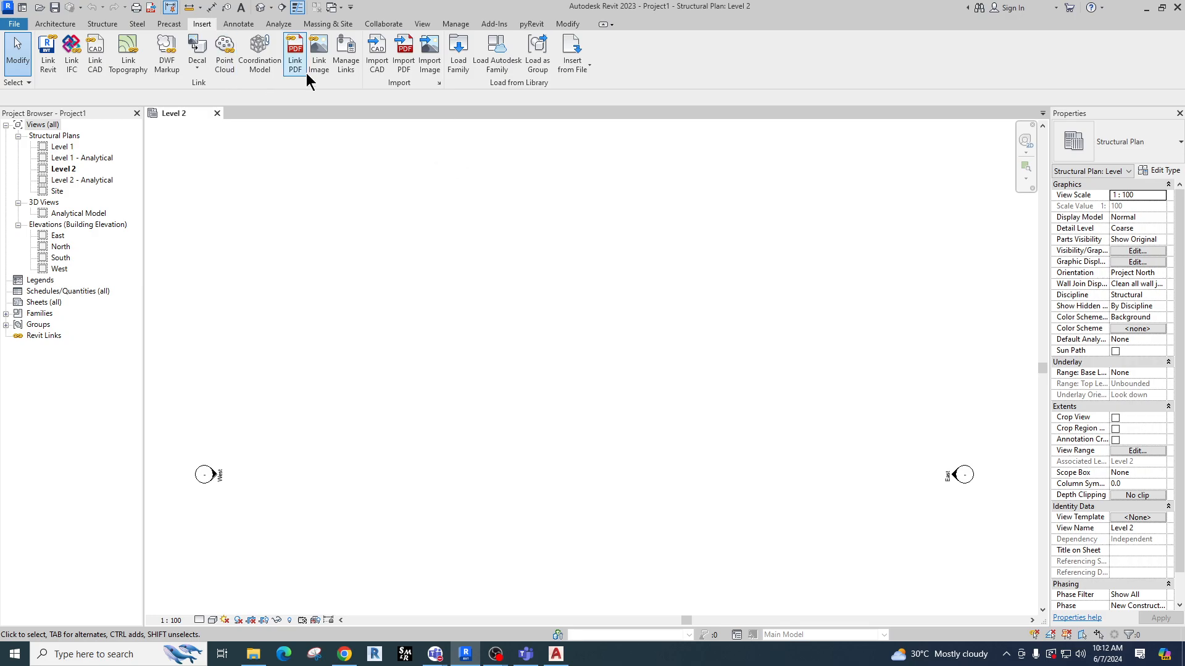
pyautogui.click(376, 62)
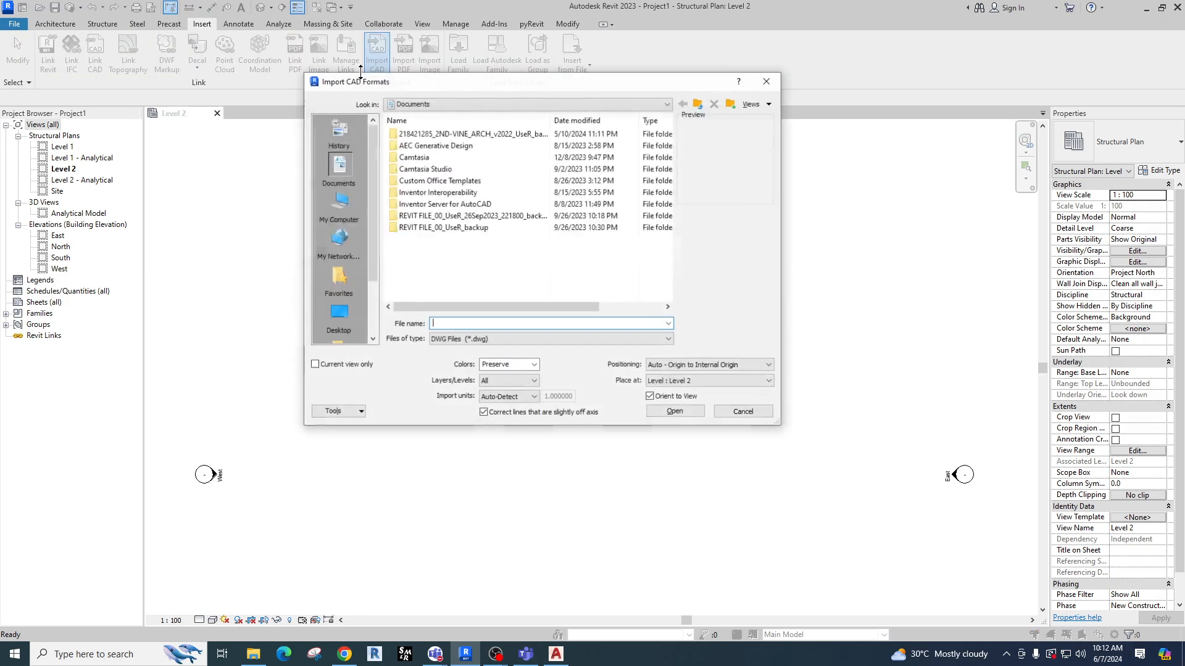
pyautogui.click(767, 81)
pyautogui.click(346, 55)
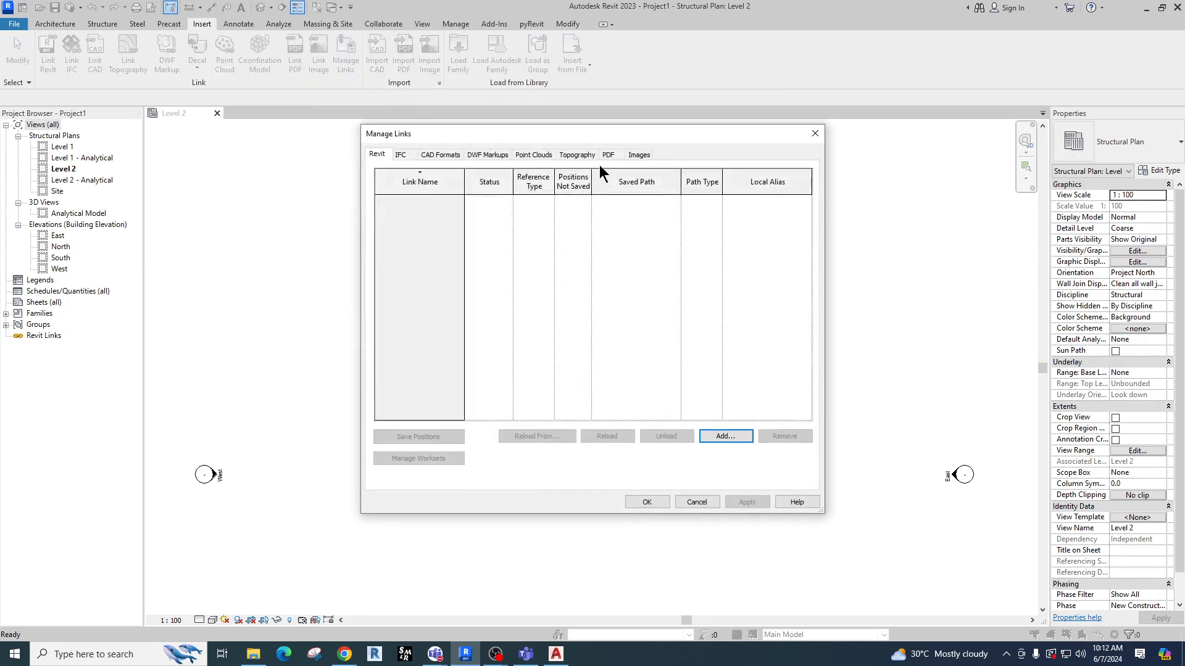
pyautogui.click(813, 135)
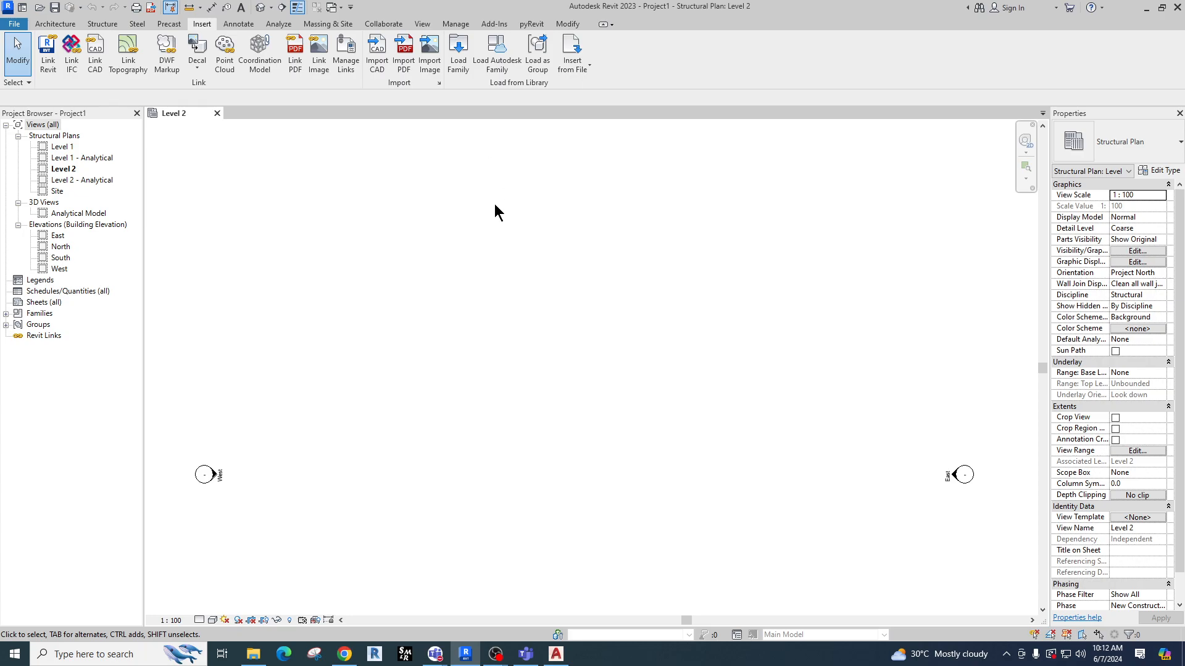
# Launch the Screen Marker tool over the Level 2 plan, move its toolbar clear of the ribbon and set the marker color to red.
pyautogui.scroll(-2, 466, 246)
pyautogui.middleClick(465, 244)
pyautogui.middleClick(466, 243)
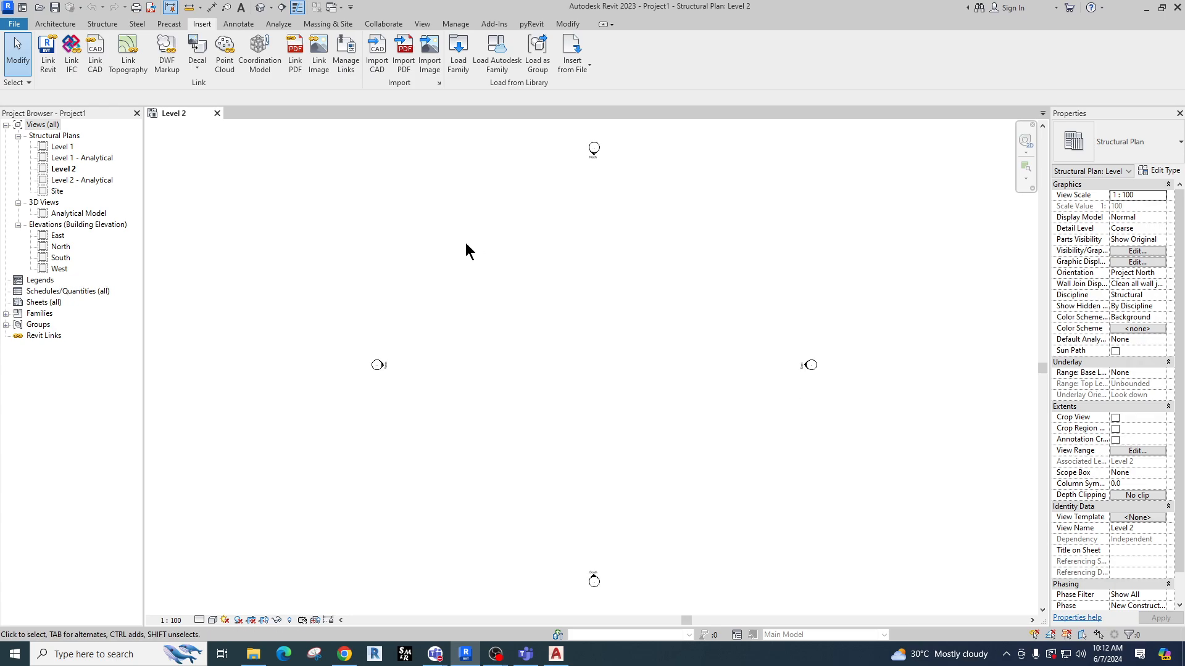
pyautogui.click(404, 655)
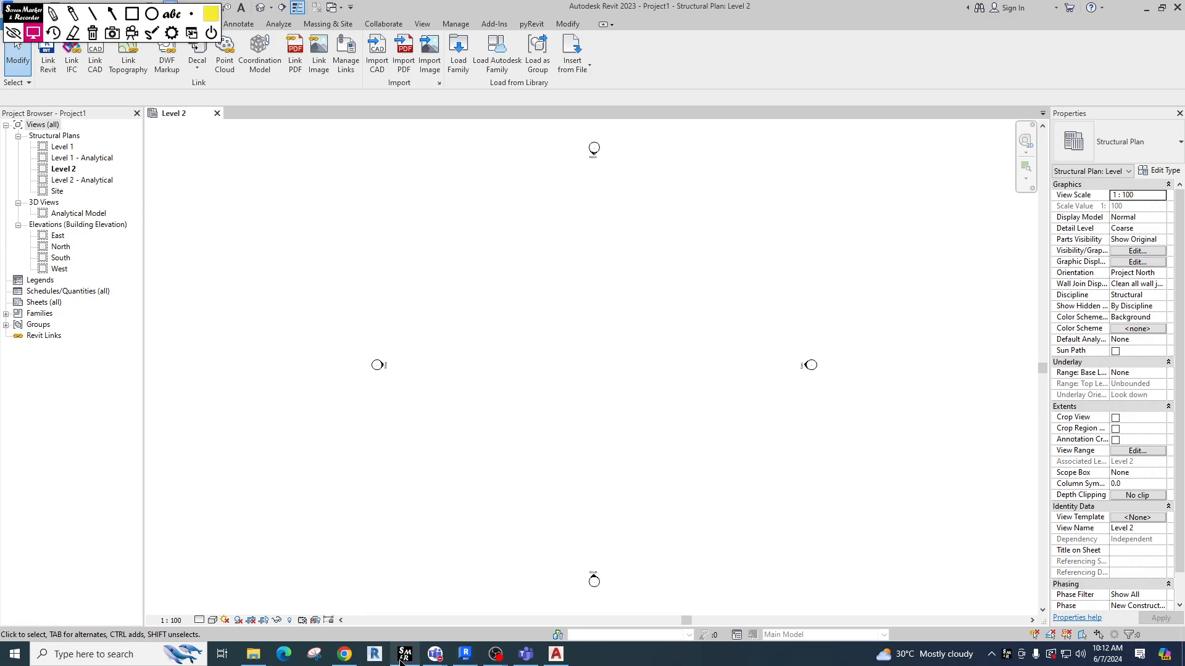
pyautogui.moveTo(40, 21)
pyautogui.mouseDown()
pyautogui.moveTo(60, 600)
pyautogui.moveTo(40, 620)
pyautogui.moveTo(36, 602)
pyautogui.mouseUp()
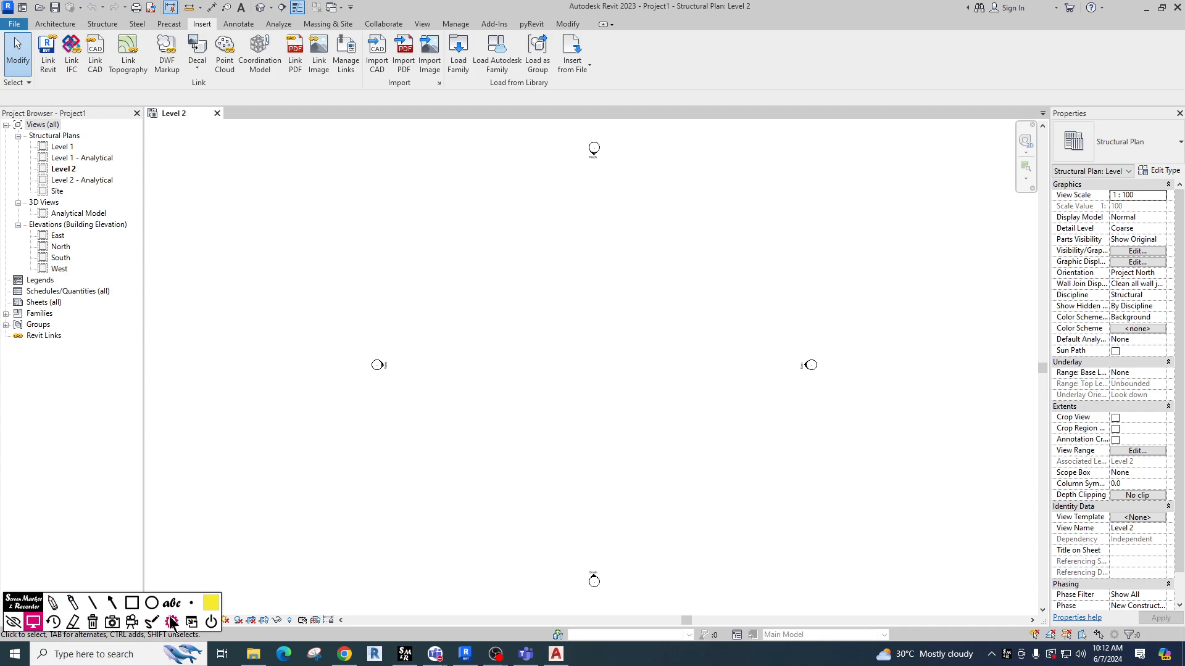
pyautogui.click(212, 607)
pyautogui.click(198, 598)
# Point a straight red arrow at the Link CAD command and clear the annotation.
pyautogui.click(111, 603)
pyautogui.moveTo(290, 314)
pyautogui.mouseDown()
pyautogui.moveTo(75, 71)
pyautogui.moveTo(79, 85)
pyautogui.moveTo(104, 77)
pyautogui.mouseUp()
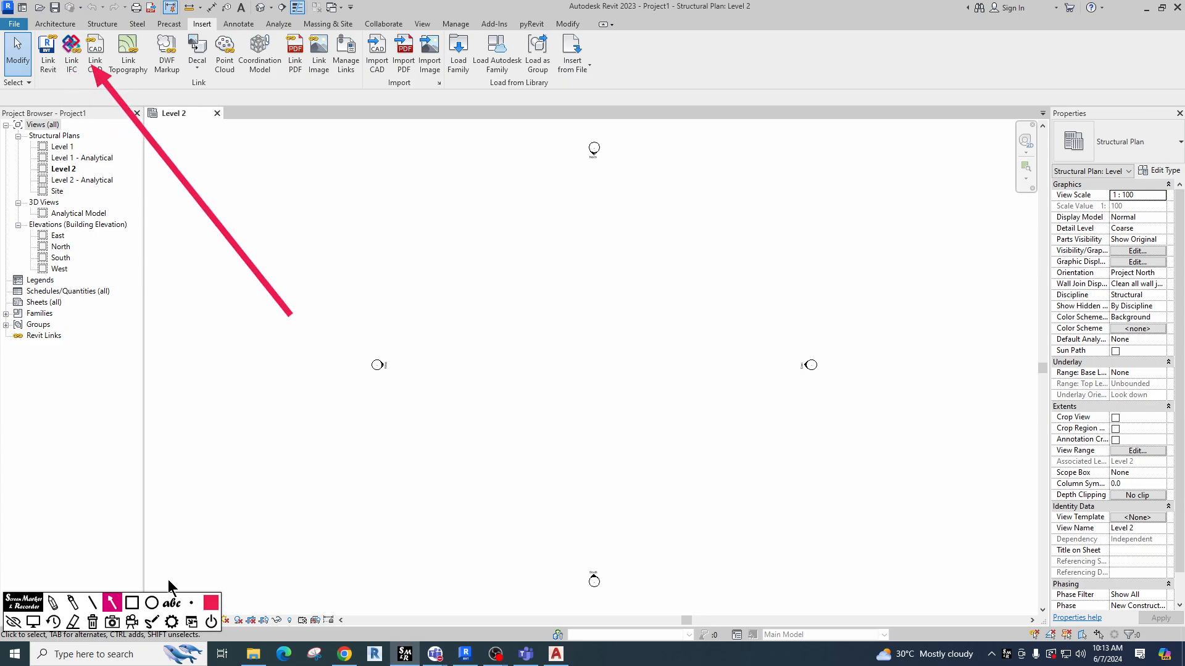
pyautogui.click(92, 622)
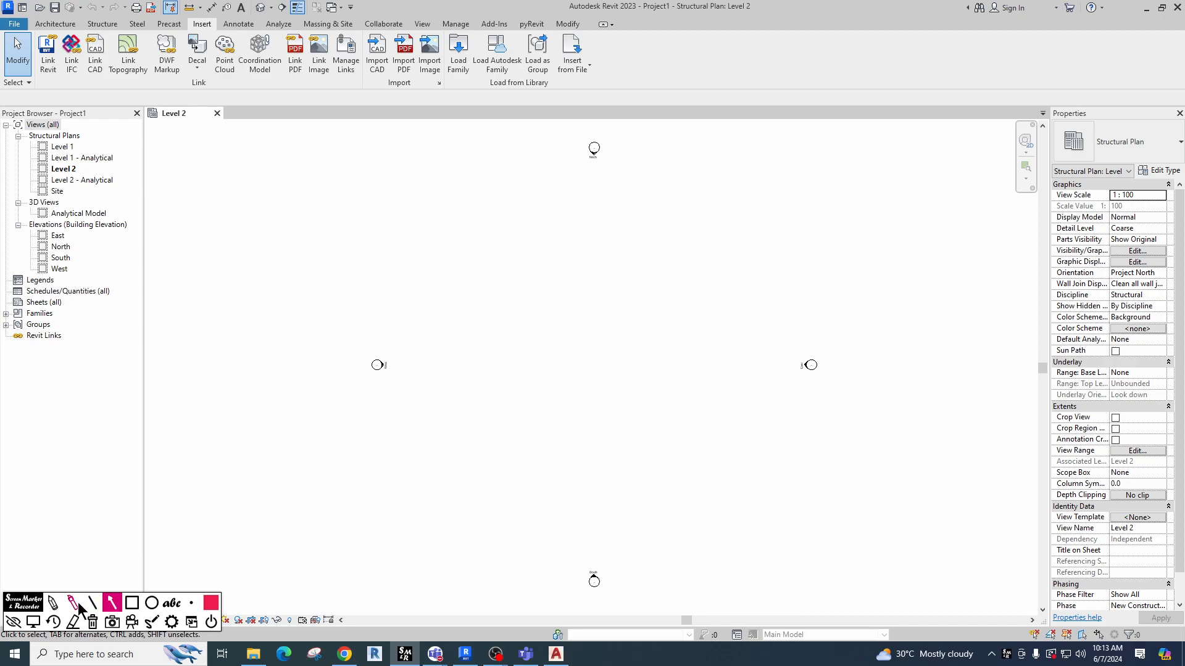
# Mark the Link CAD and Import CAD commands with freehand red pen arrows and clear the marks.
pyautogui.click(52, 603)
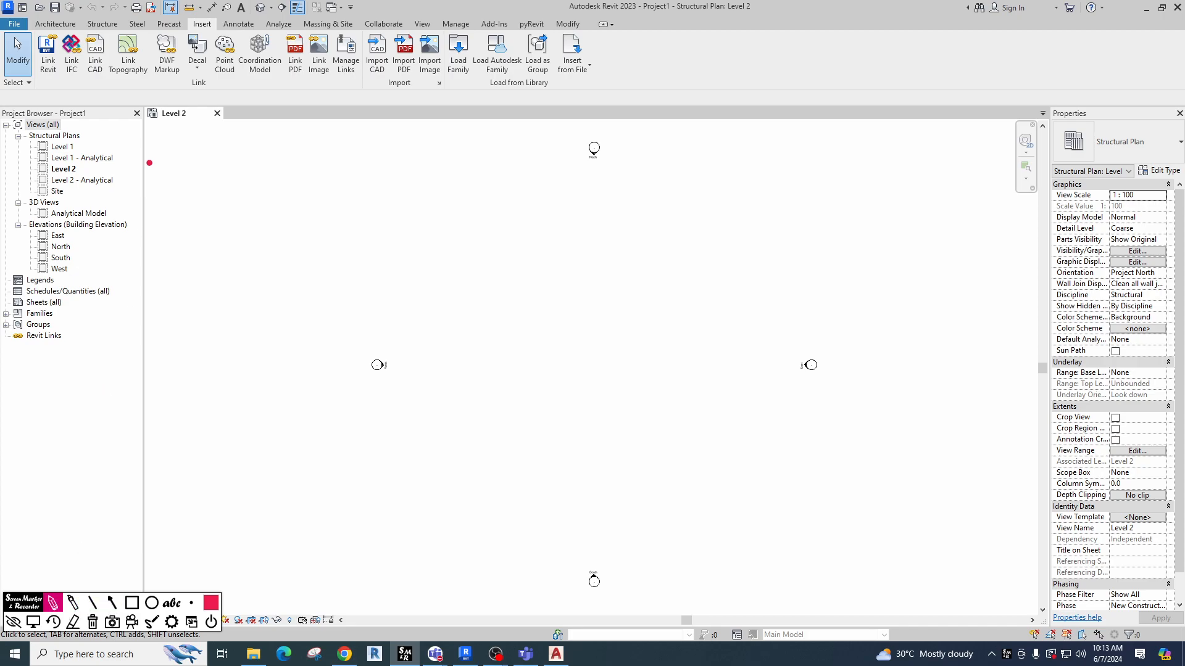
pyautogui.moveTo(100, 79)
pyautogui.mouseDown()
pyautogui.moveTo(126, 172)
pyautogui.moveTo(92, 89)
pyautogui.mouseUp()
pyautogui.moveTo(378, 85); pyautogui.dragTo(317, 197)
pyautogui.moveTo(376, 81); pyautogui.dragTo(380, 116)
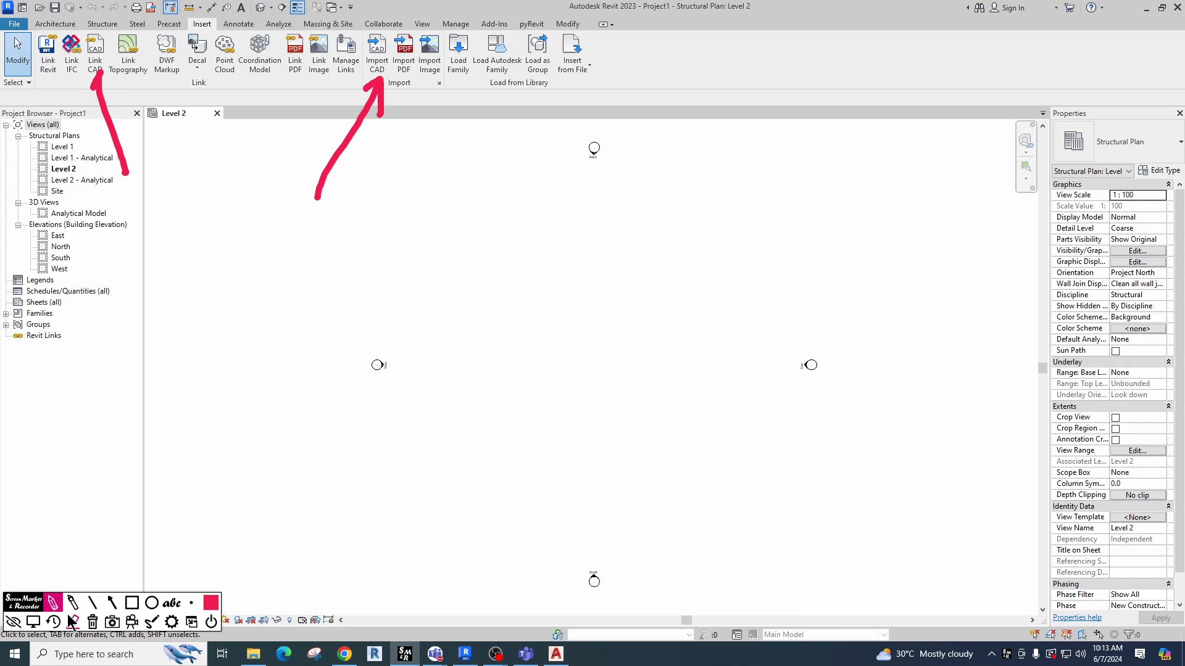
pyautogui.click(90, 622)
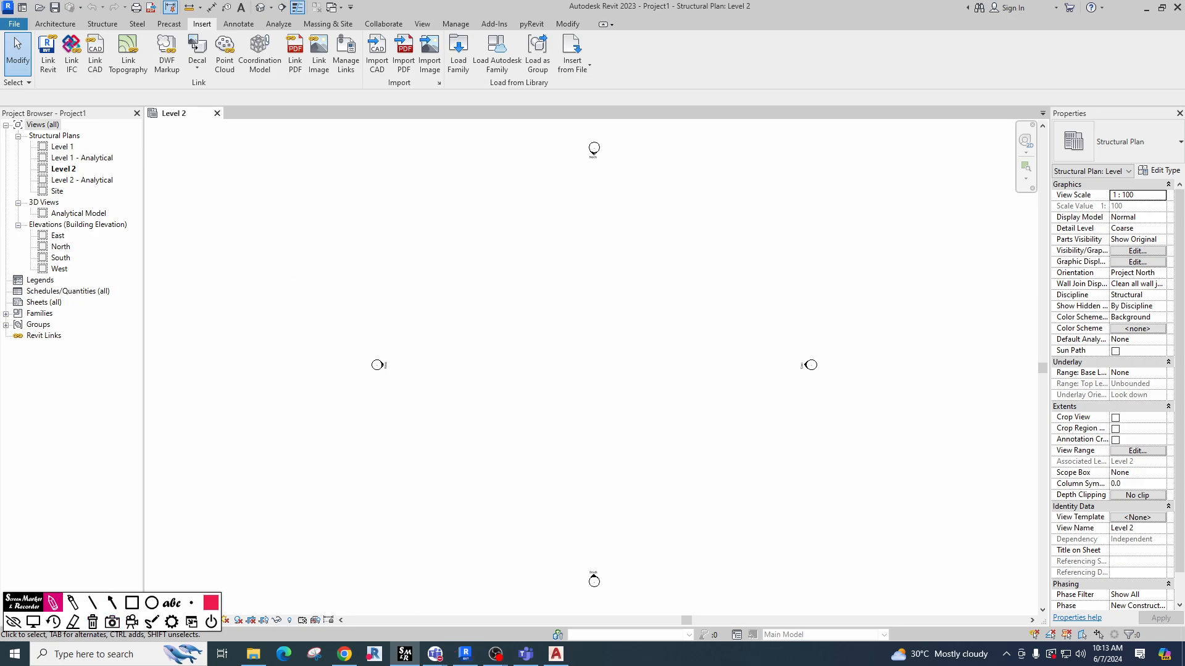
# Exit marker mode, switch to AutoCAD and examine the drawing sheets, including the floor plans, section, column layout and column schedule.
pyautogui.click(33, 621)
pyautogui.click(555, 654)
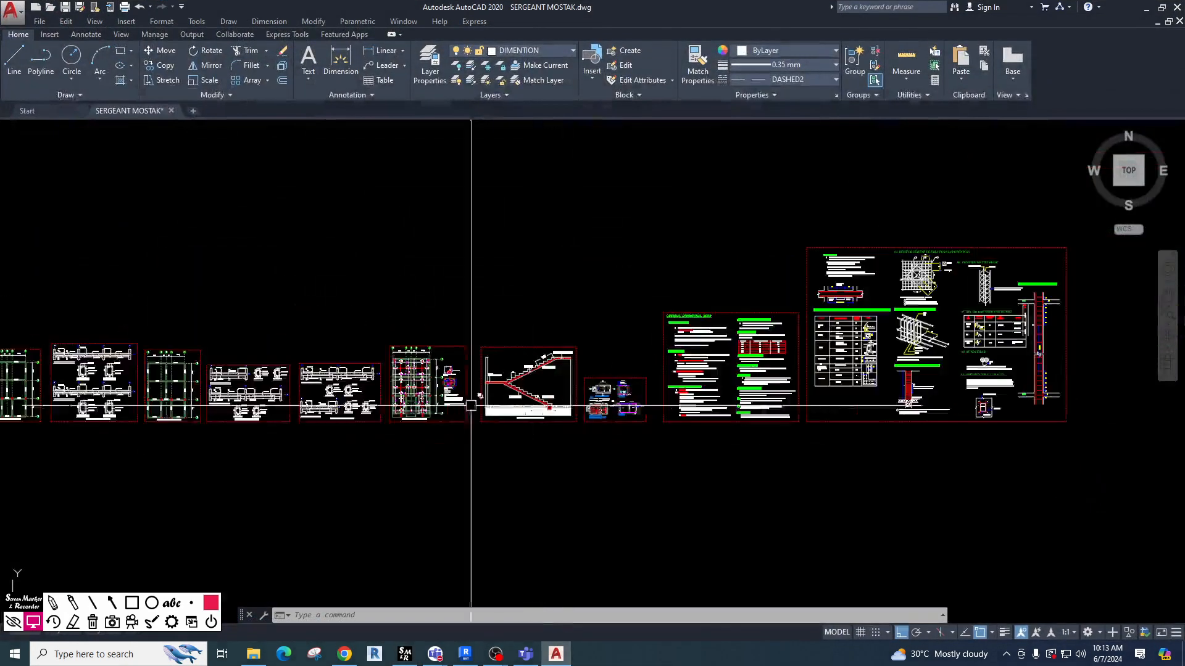
pyautogui.moveTo(471, 406); pyautogui.dragTo(834, 412, button='middle')
pyautogui.moveTo(133, 415); pyautogui.dragTo(754, 393, button='middle')
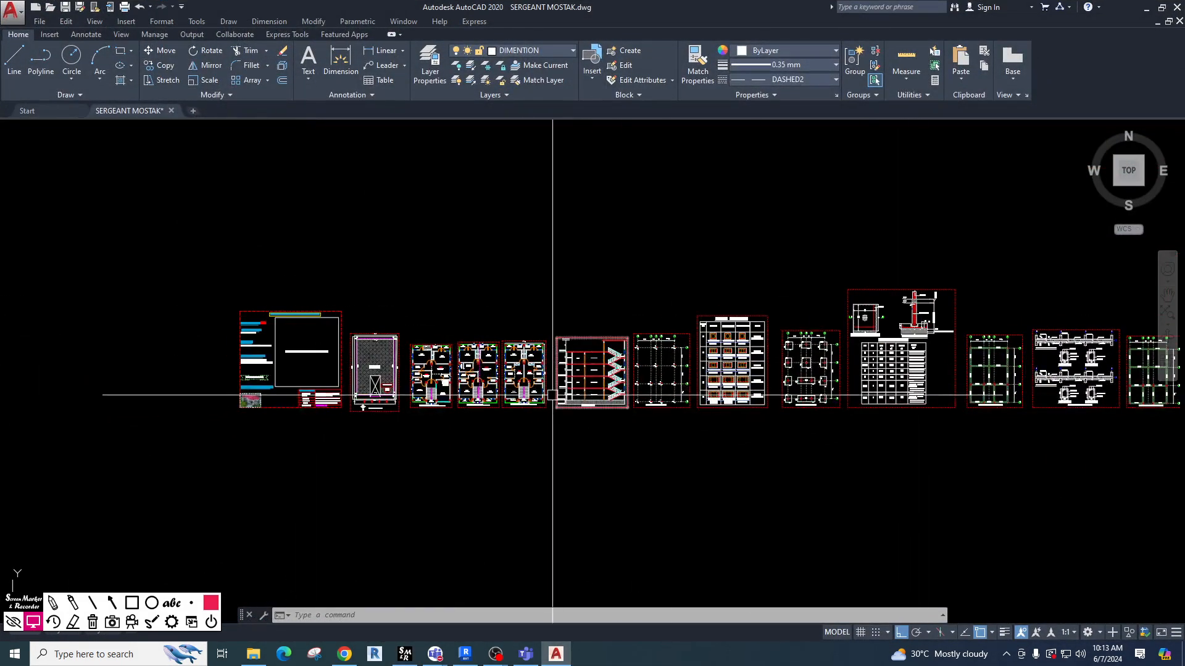
pyautogui.scroll(2, 485, 373)
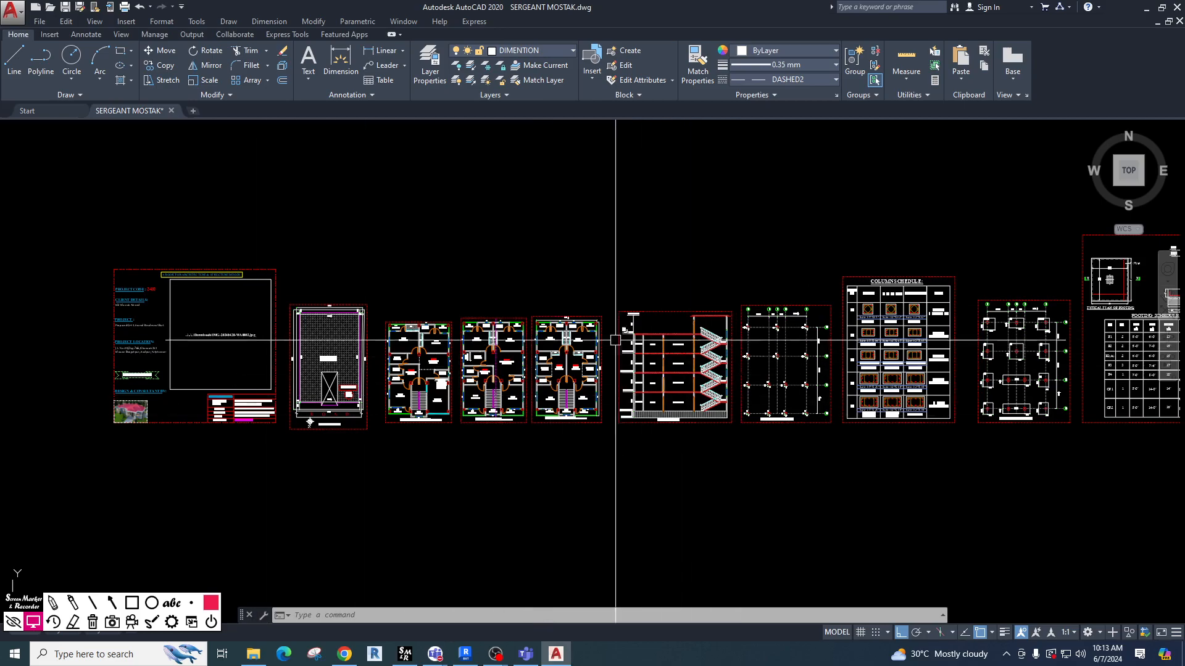
pyautogui.scroll(5, 537, 373)
pyautogui.scroll(-8, 542, 370)
pyautogui.scroll(2, 577, 370)
pyautogui.scroll(4, 574, 346)
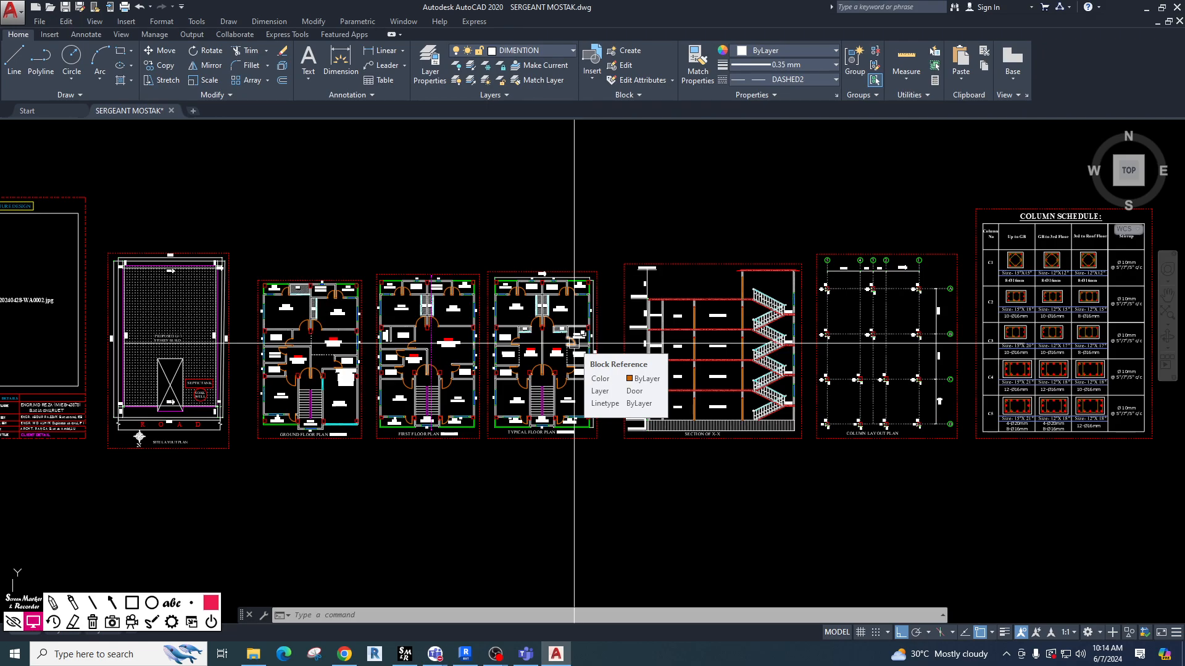
# Return to Revit, inspect the CAD Formats page of Manage Links and close the dialog without adding a link.
pyautogui.click(1149, 10)
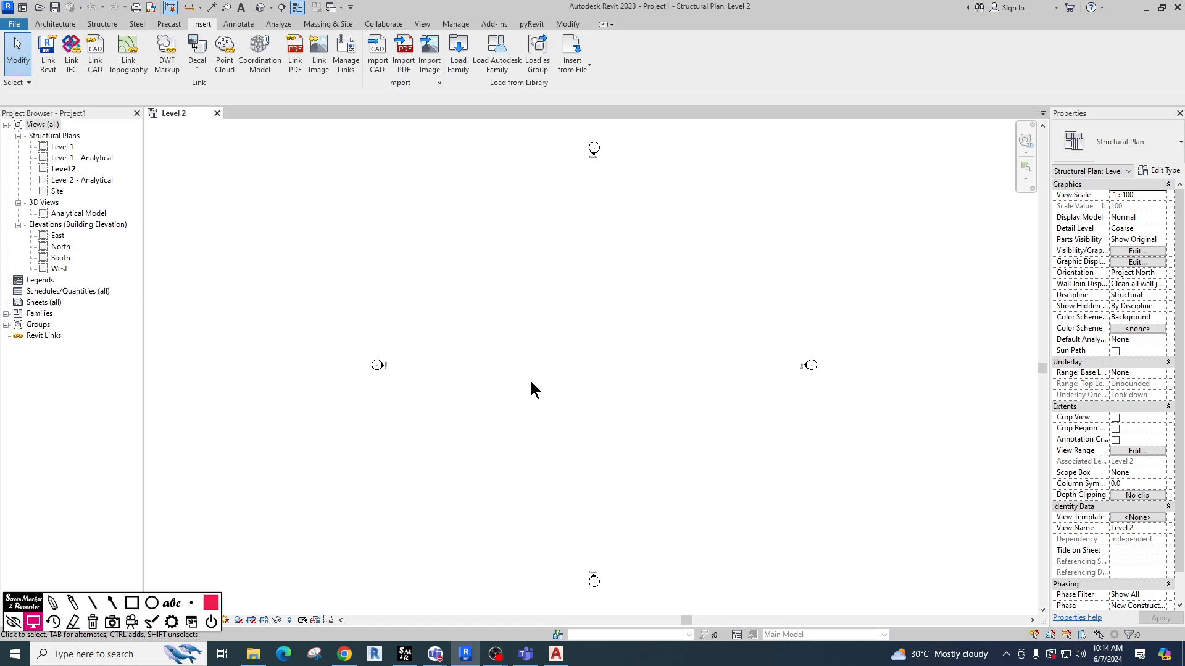
pyautogui.click(428, 58)
pyautogui.press('Escape')
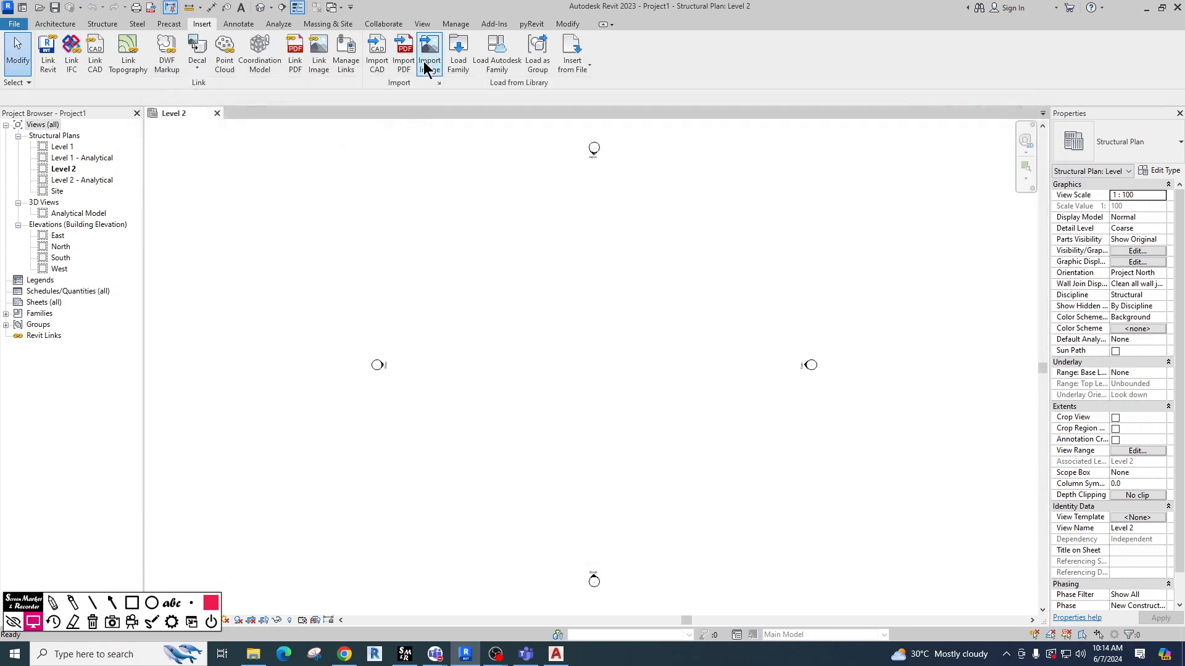
pyautogui.click(347, 62)
pyautogui.click(445, 157)
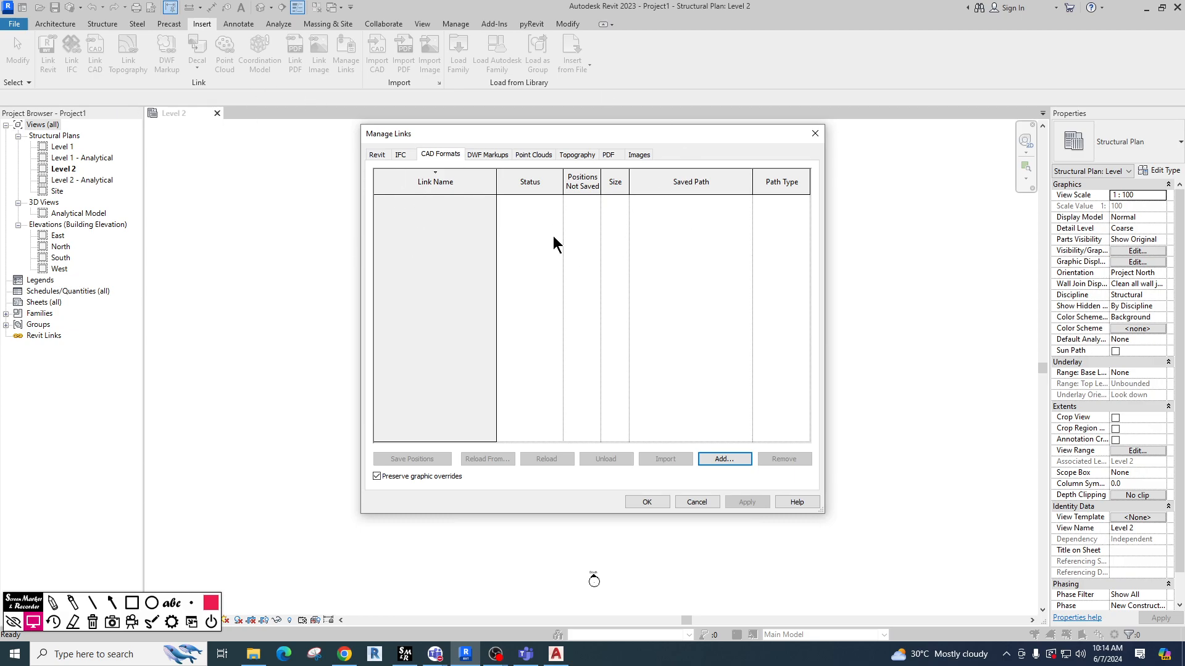
pyautogui.click(813, 134)
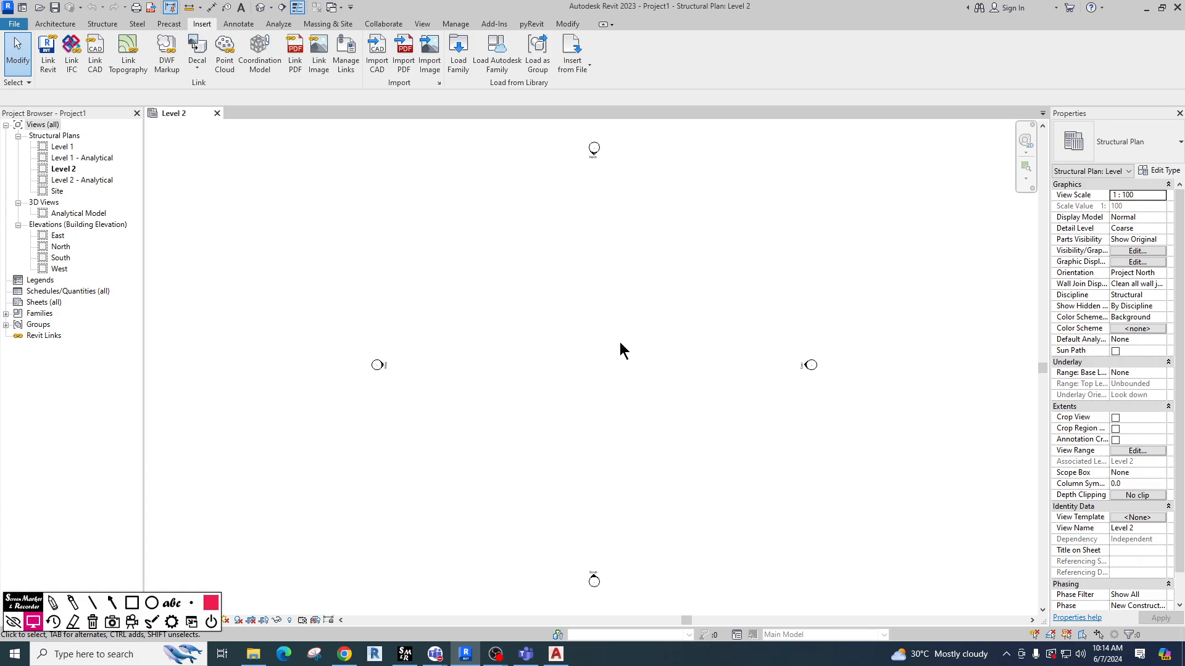
# Switch to the AutoCAD drawing and look through the row of sheets to find the Typical Floor Plan.
pyautogui.moveTo(534, 337); pyautogui.dragTo(511, 327, button='middle')
pyautogui.scroll(3, 569, 318)
pyautogui.click(556, 654)
pyautogui.moveTo(486, 403); pyautogui.dragTo(471, 350, button='middle')
pyautogui.scroll(2, 535, 298)
pyautogui.scroll(-2, 494, 315)
pyautogui.moveTo(535, 391); pyautogui.dragTo(329, 387, button='middle')
pyautogui.scroll(-3, 329, 388)
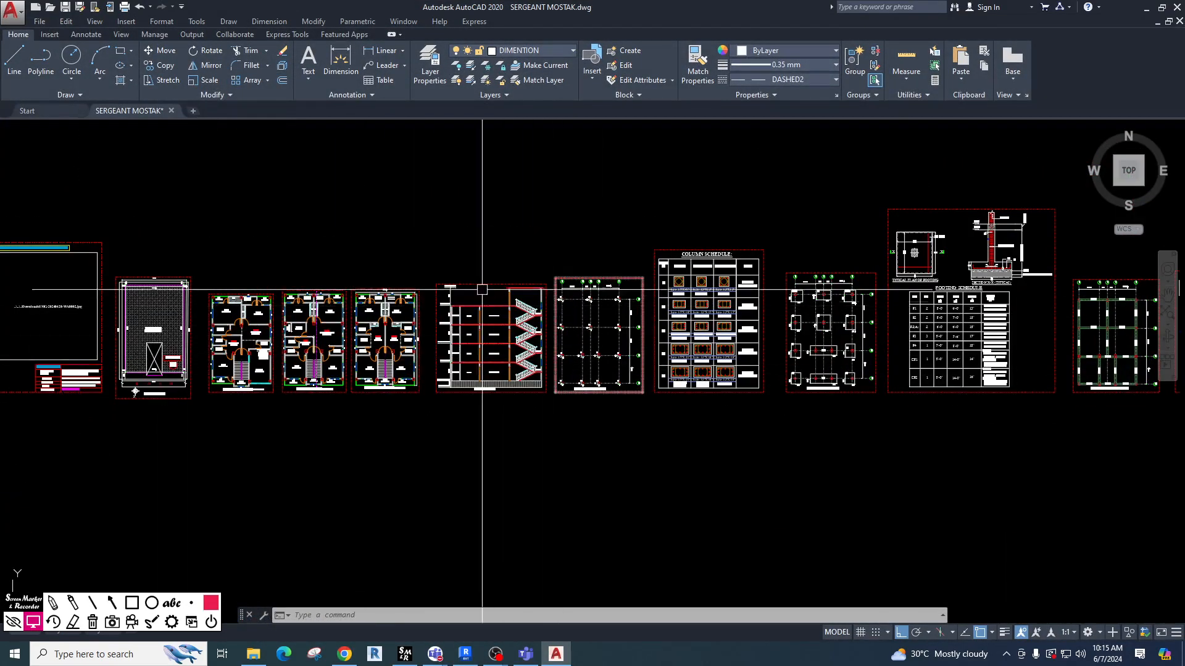
pyautogui.scroll(-4, 694, 278)
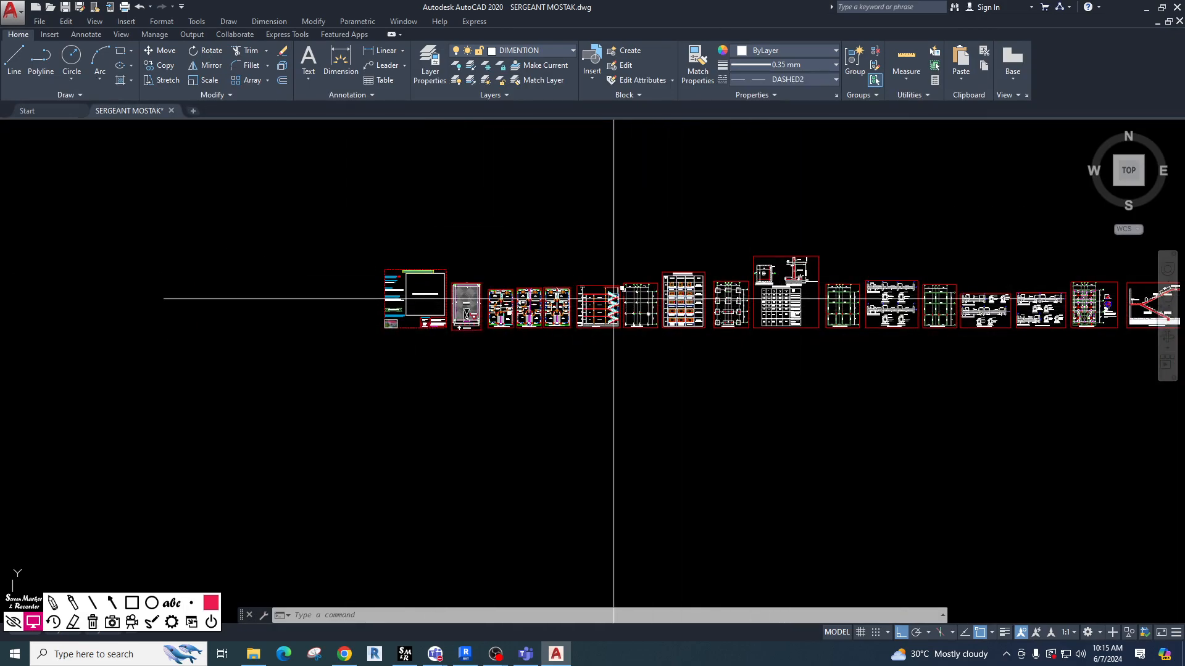
pyautogui.scroll(4, 605, 259)
pyautogui.scroll(4, 438, 253)
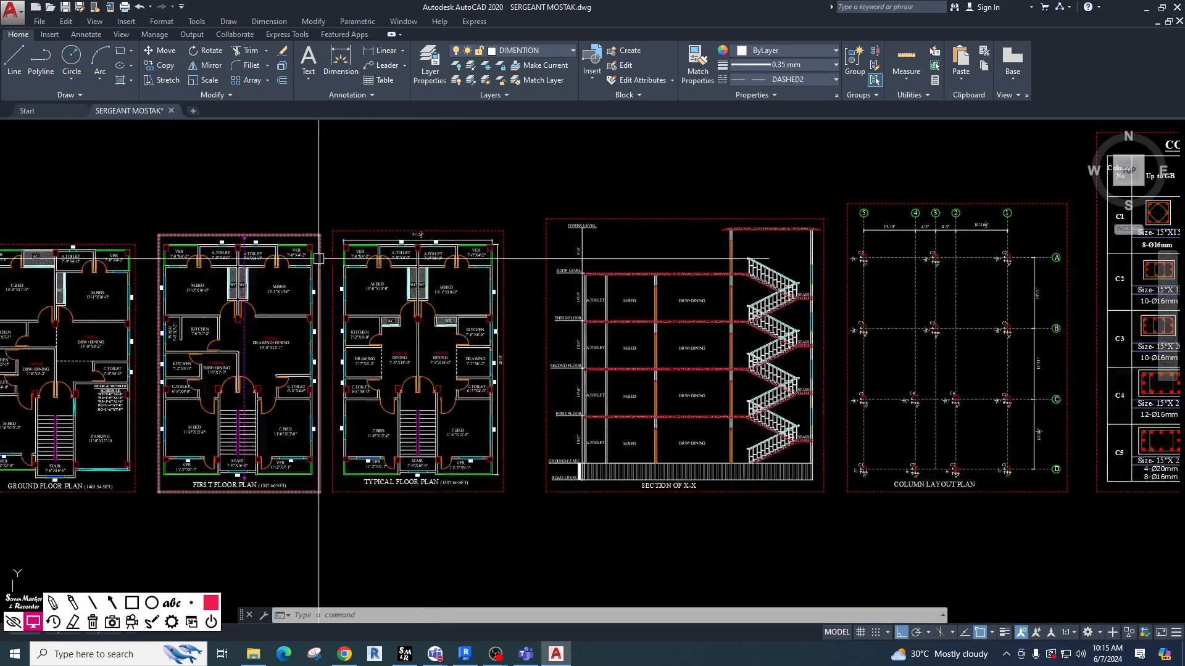
# Window-select the Typical Floor Plan with its sheet border, copy it to the clipboard and clear the selection.
pyautogui.click(323, 218)
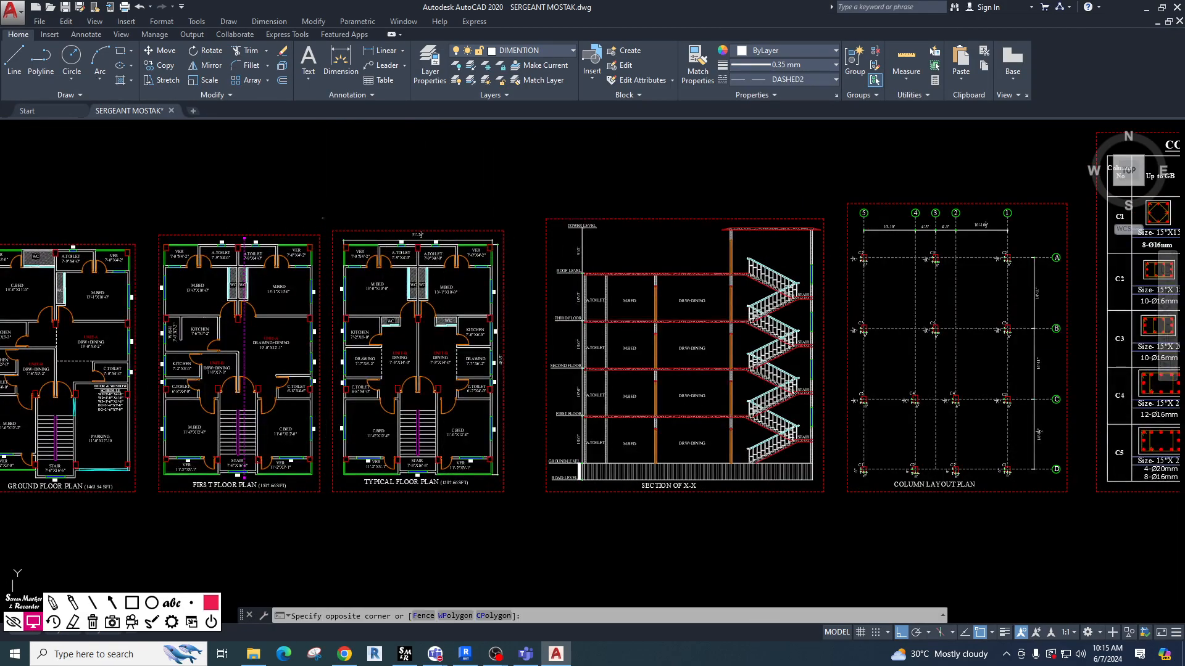
pyautogui.click(517, 506)
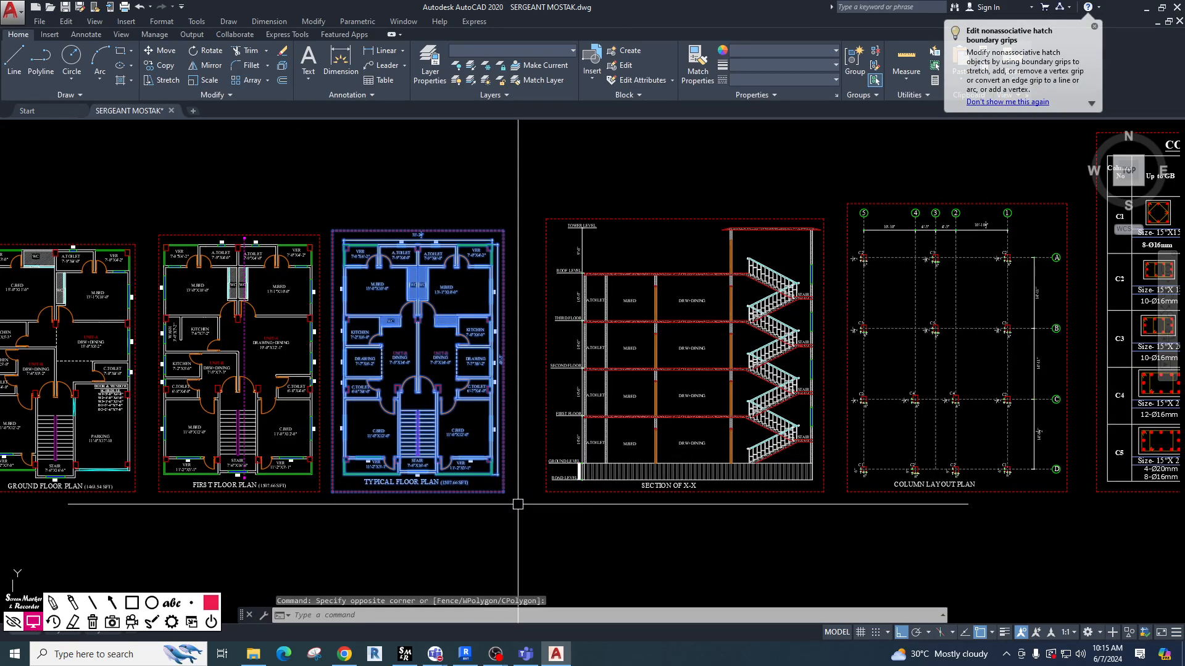
pyautogui.hotkey('ctrl', 'c')
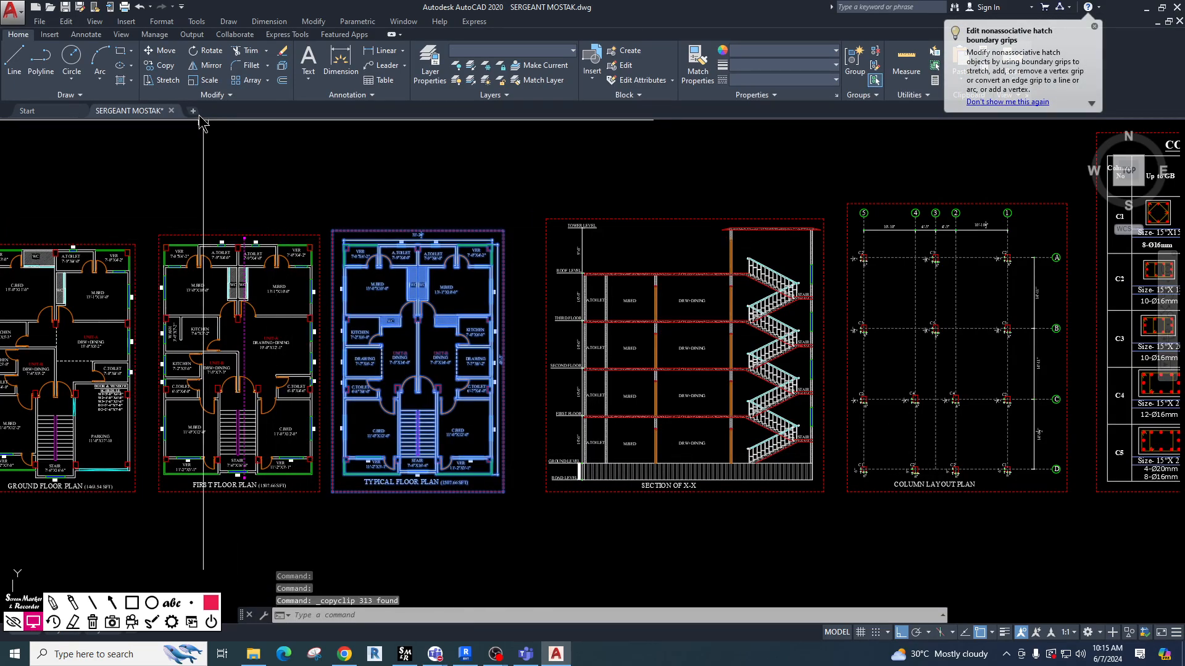
pyautogui.press('Escape')
pyautogui.press('Escape')
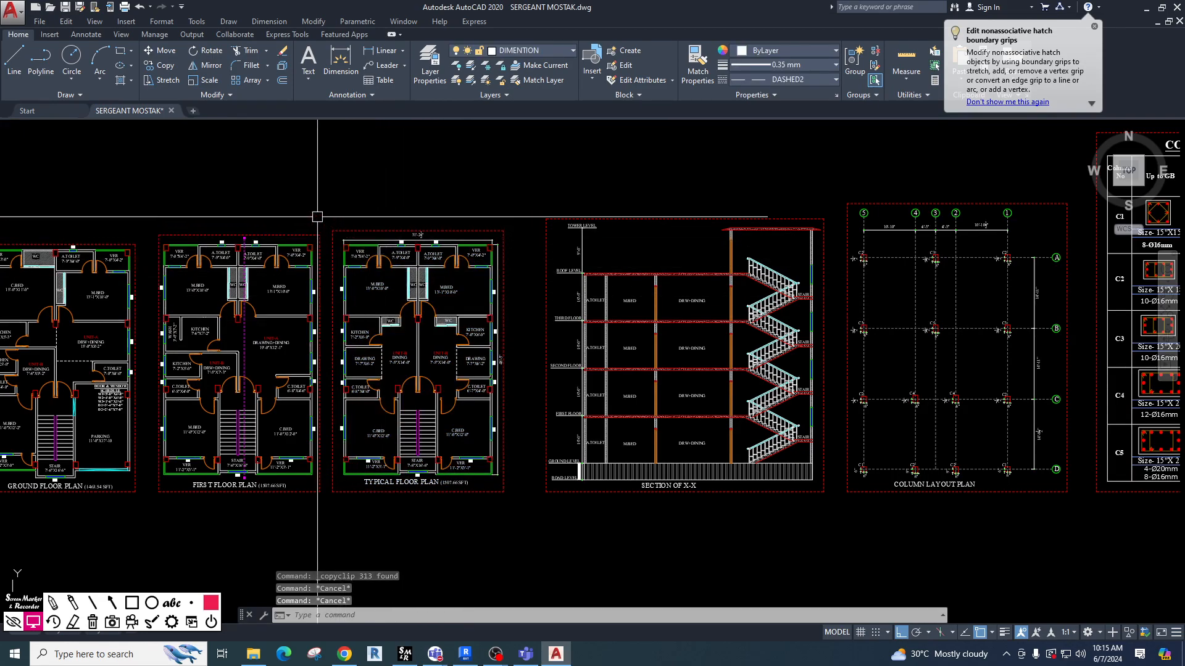
pyautogui.click(322, 217)
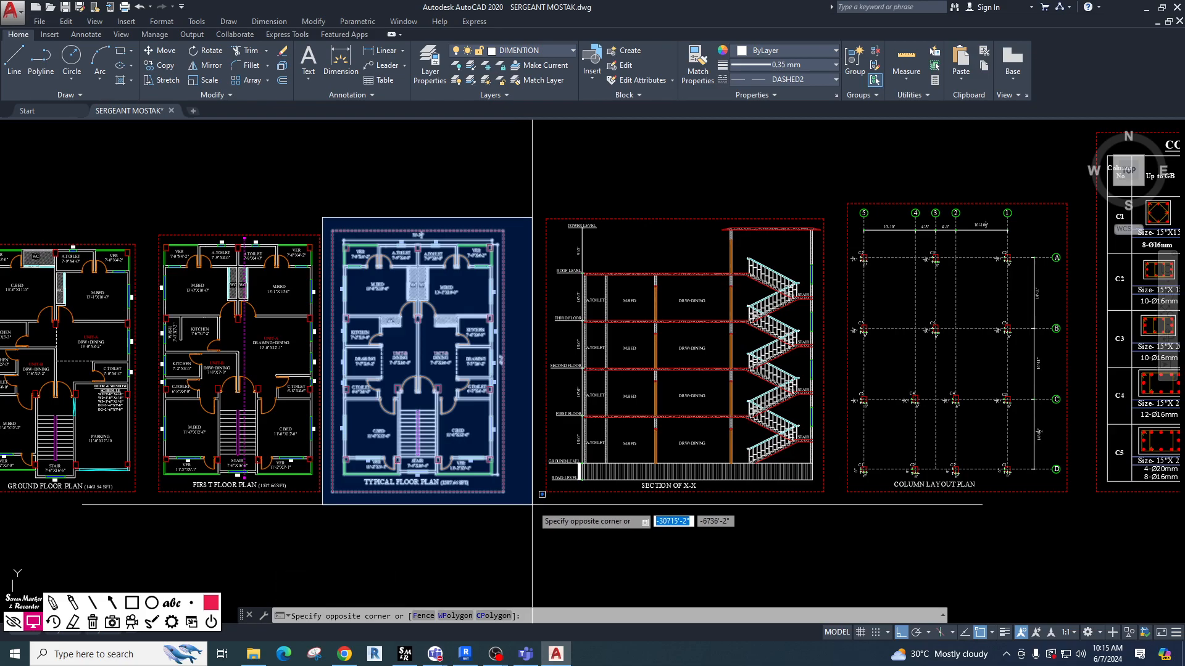
pyautogui.press('Escape')
pyautogui.press('Escape')
pyautogui.press('Escape')
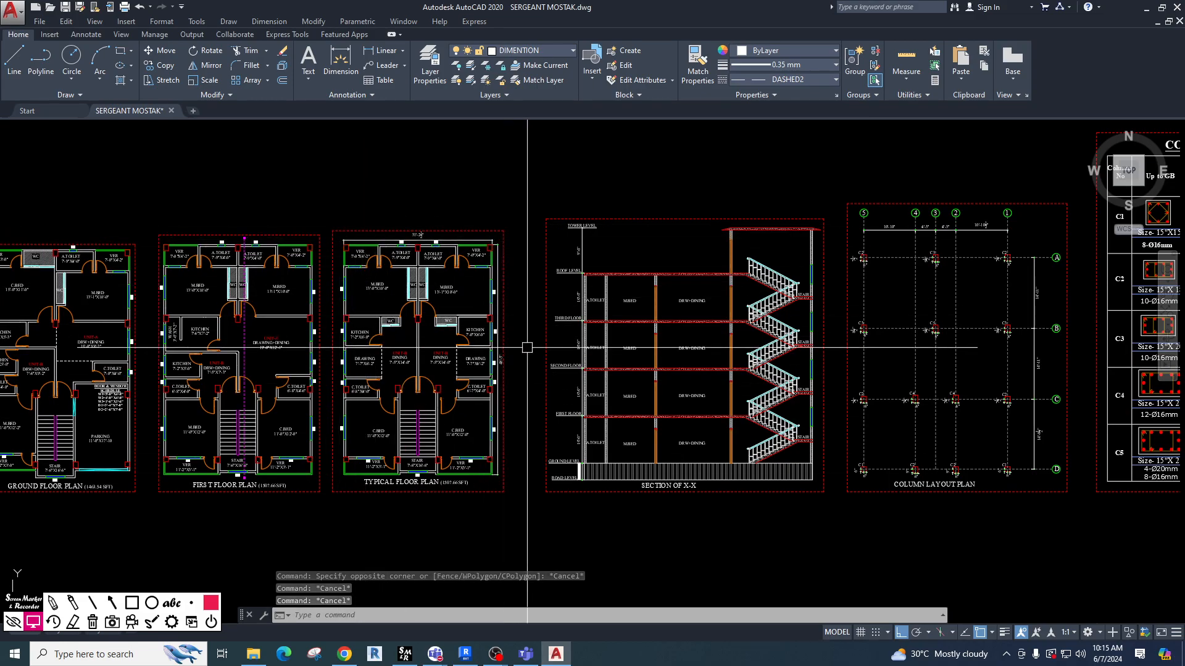
# Copy the complete Typical Floor Plan sheet, including its dashed red border, to the clipboard.
pyautogui.click(322, 216)
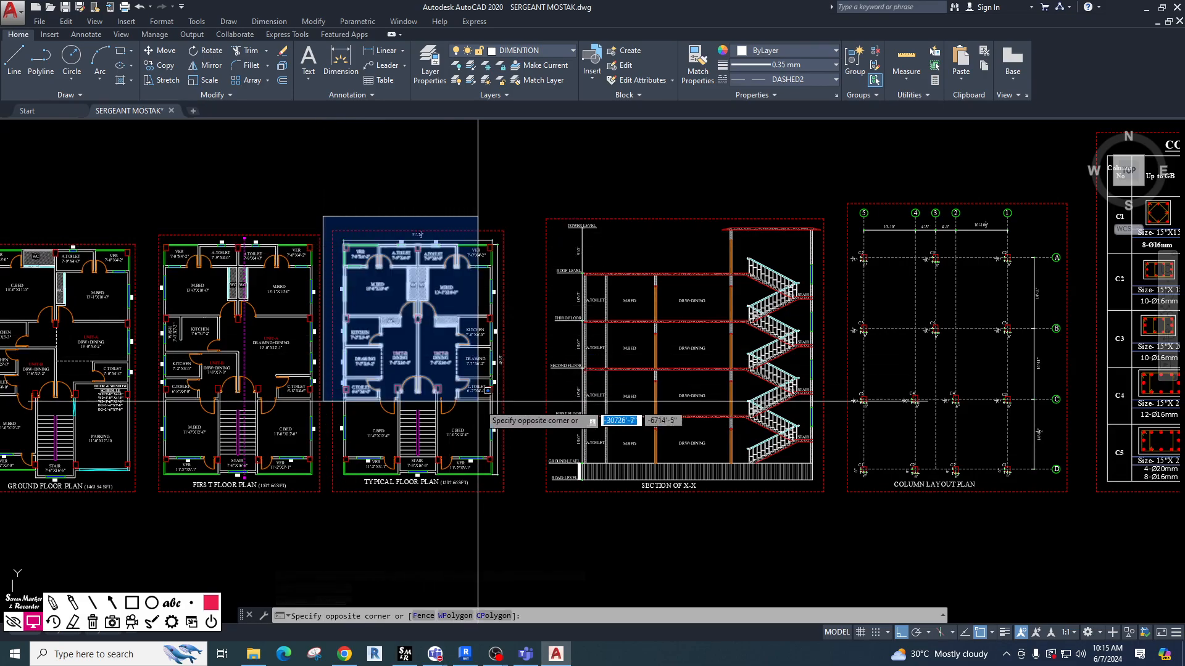
pyautogui.click(515, 514)
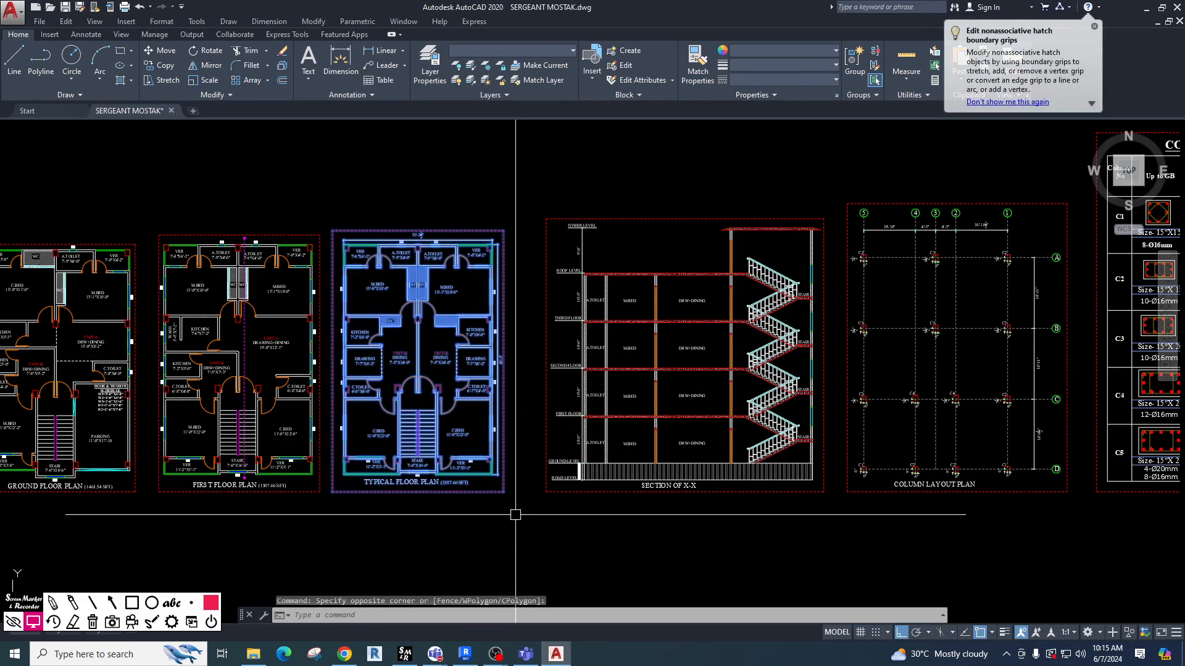
pyautogui.hotkey('ctrl', 'c')
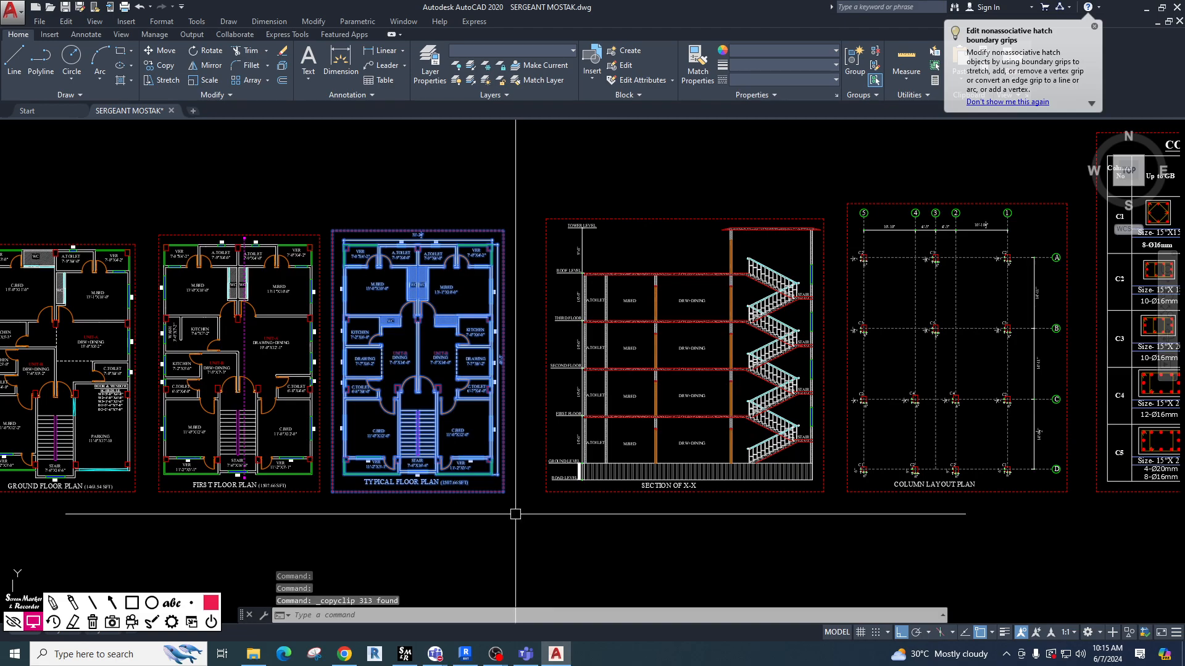
# Paste the copied floor plan at insertion point 0,0 in a new blank drawing with the grid turned off.
pyautogui.click(193, 111)
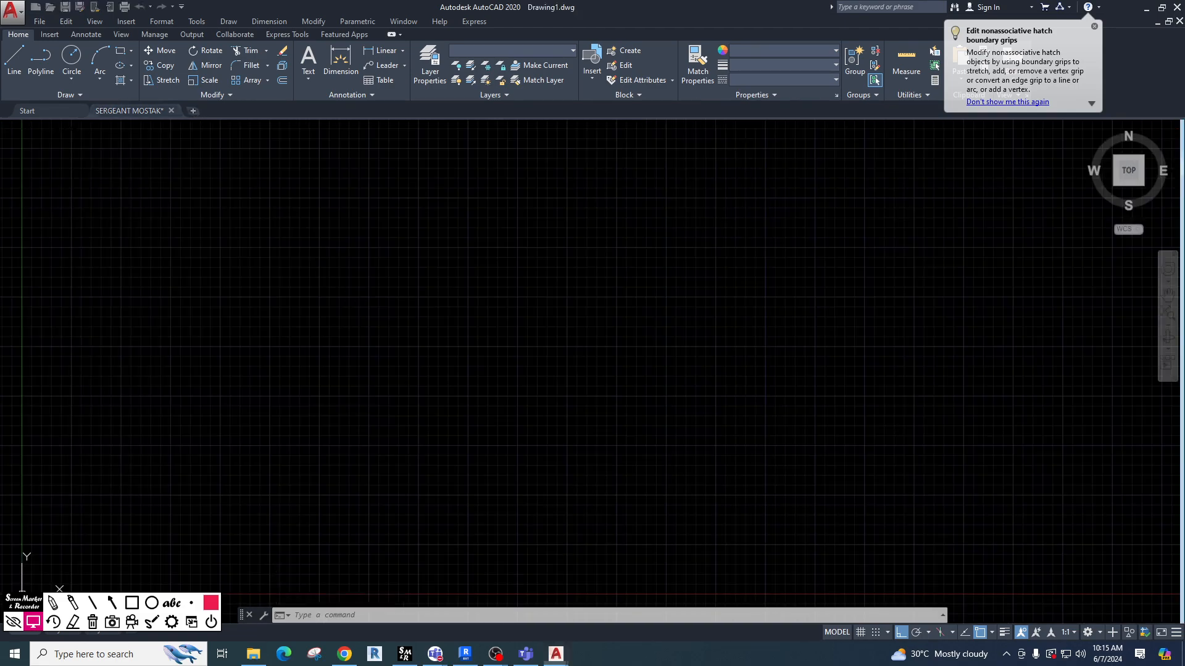
pyautogui.click(875, 632)
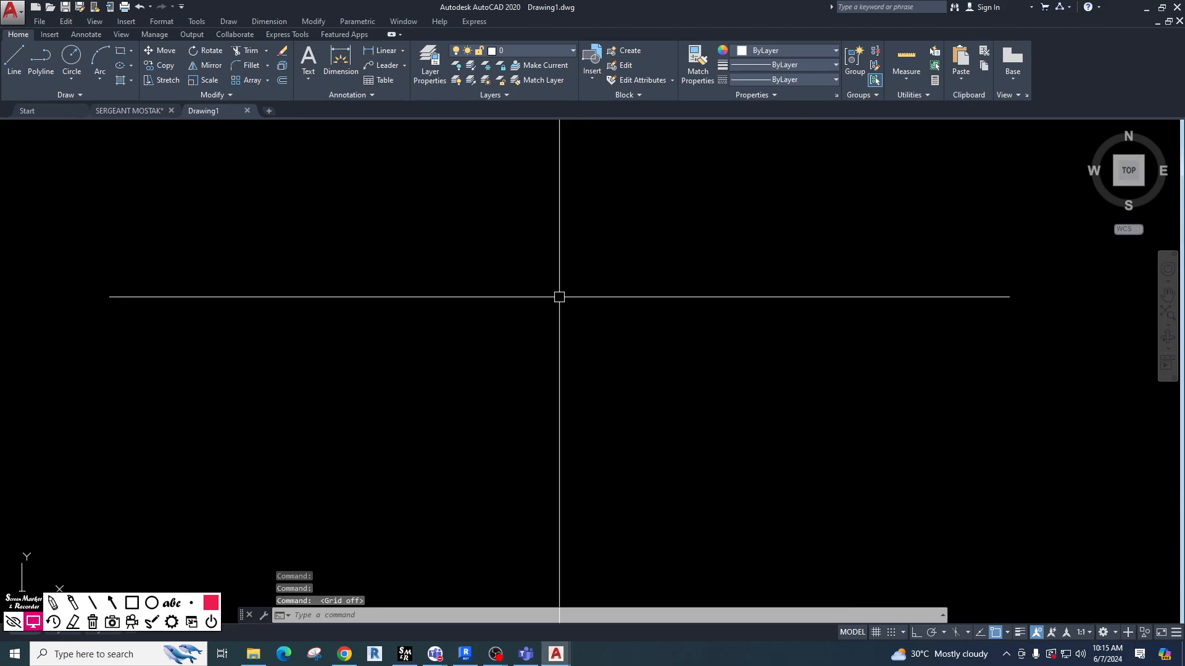
pyautogui.hotkey('ctrl', 'v')
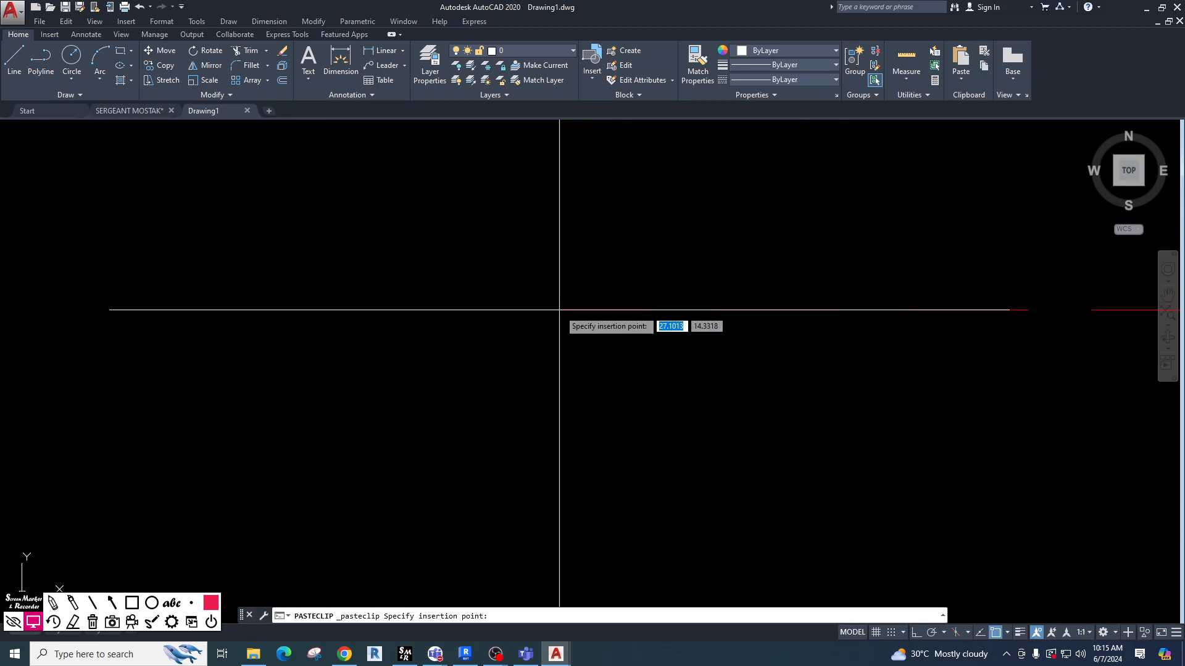
pyautogui.write('0')
pyautogui.press('Tab')
pyautogui.write('0')
pyautogui.press('Return')
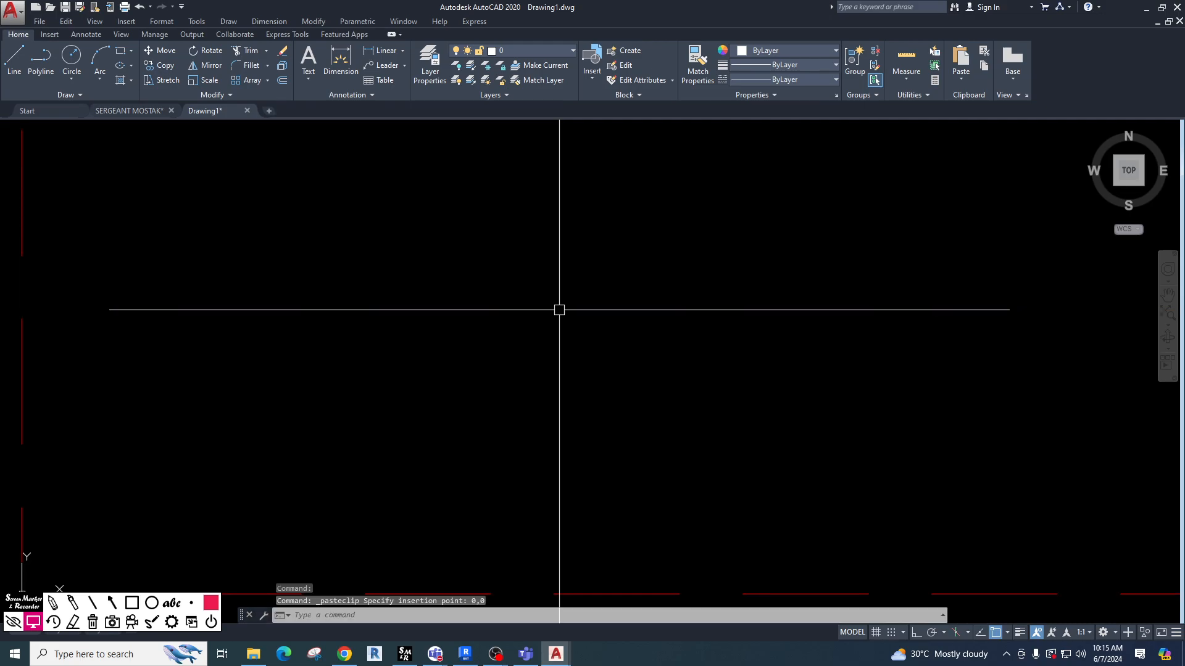
pyautogui.scroll(-2, 629, 261)
pyautogui.scroll(4, 637, 294)
pyautogui.middleClick(603, 370)
pyautogui.middleClick(603, 370)
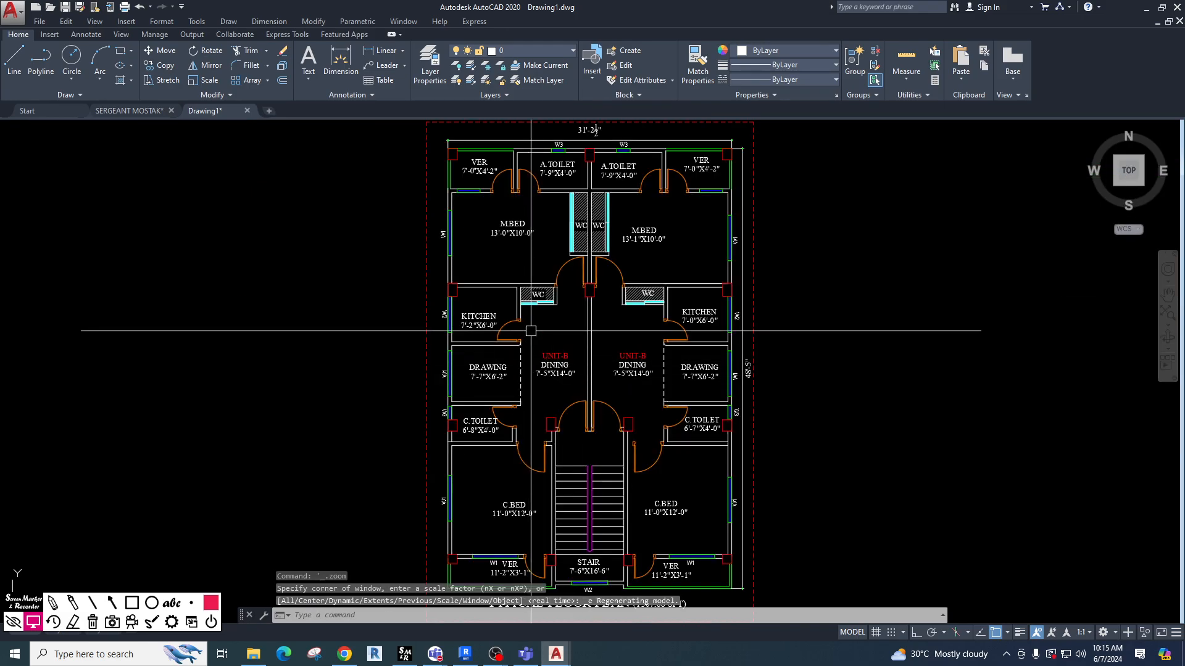
pyautogui.moveTo(602, 357); pyautogui.dragTo(608, 323, button='middle')
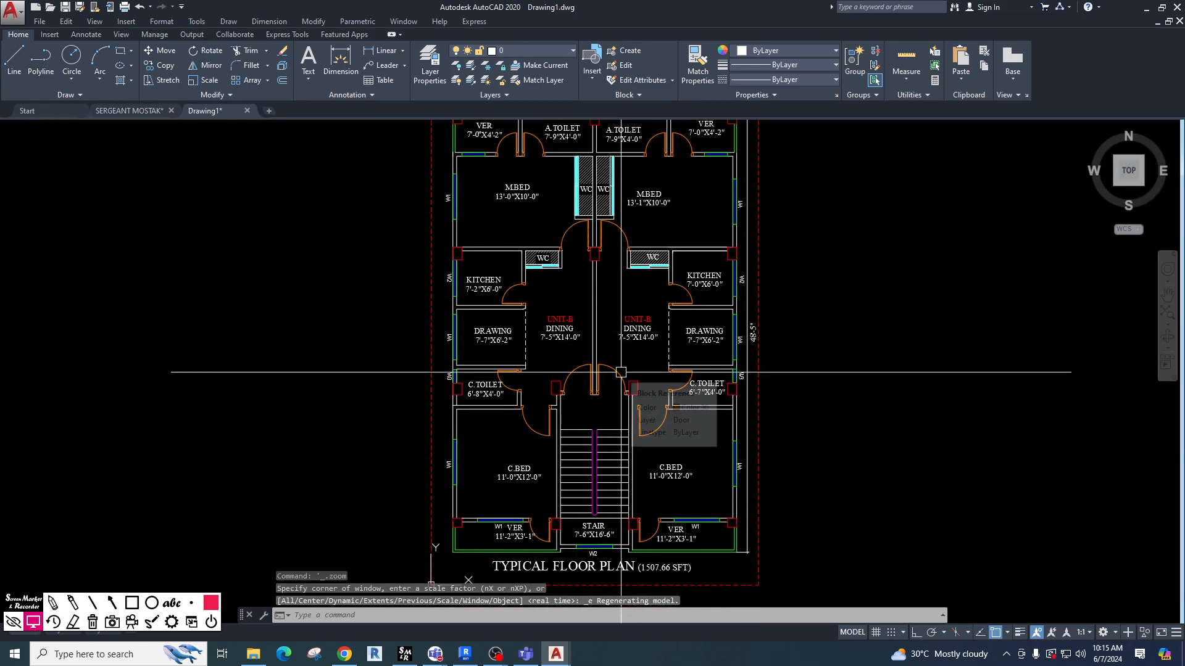
# Save the new drawing as Link CAD.dwg in the Foundation folder inside Downloads, using the AutoCAD 2018 Drawing format.
pyautogui.hotkey('ctrl', 's')
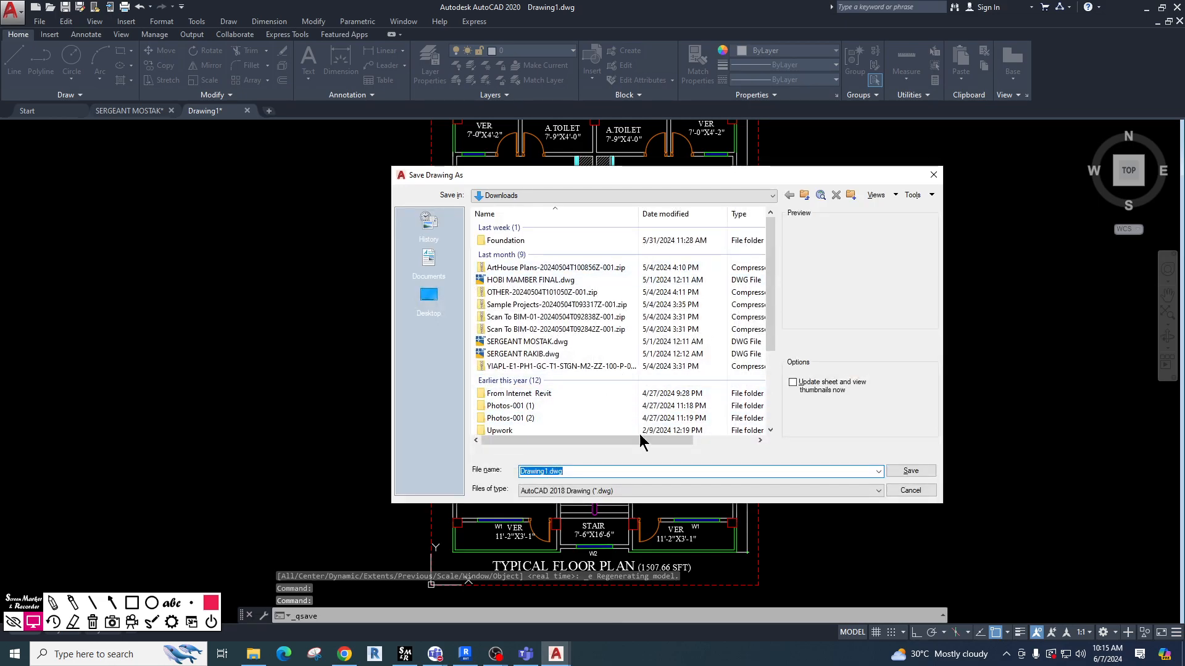
pyautogui.doubleClick(516, 243)
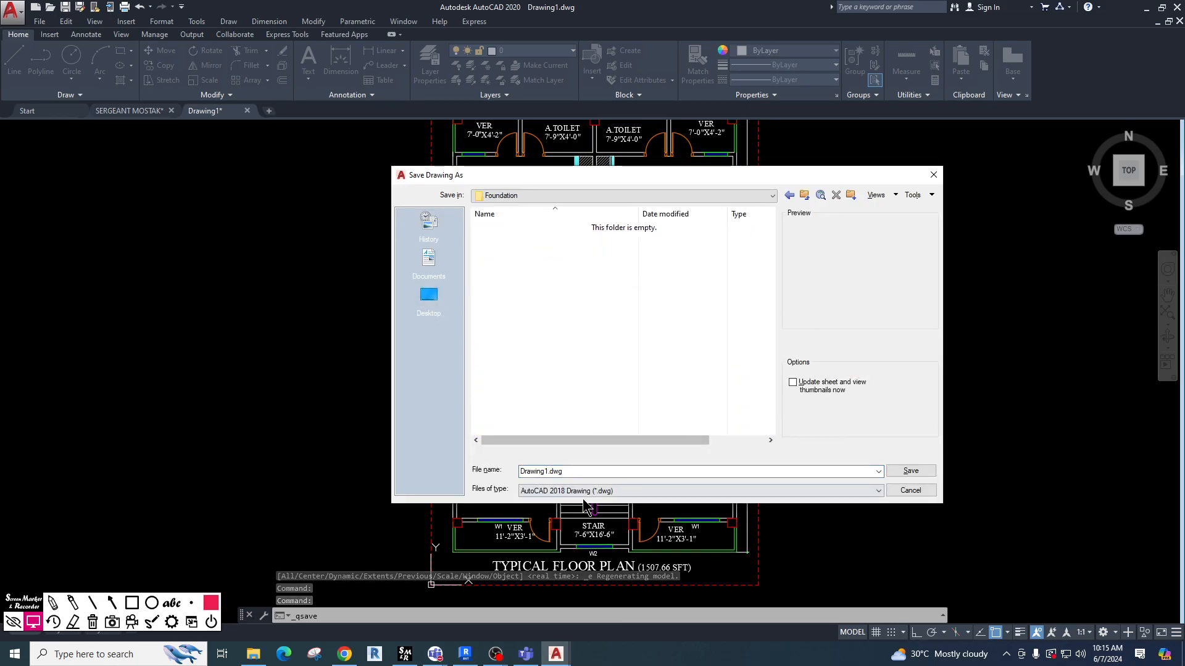
pyautogui.click(539, 471)
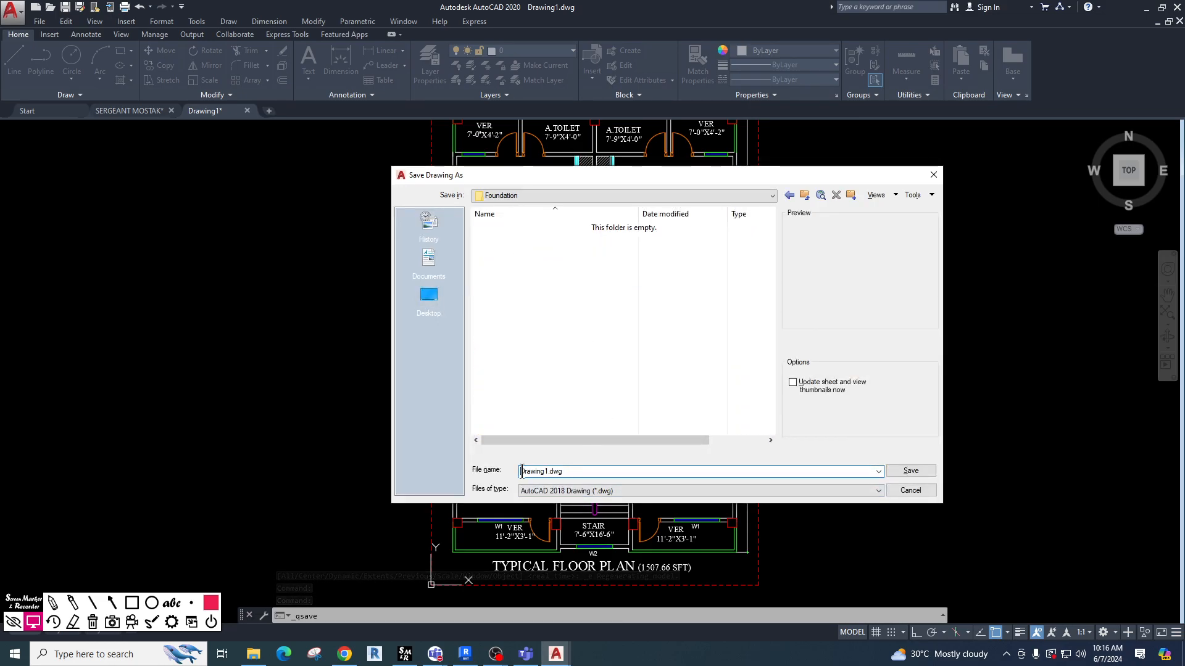
pyautogui.moveTo(520, 472); pyautogui.dragTo(545, 475)
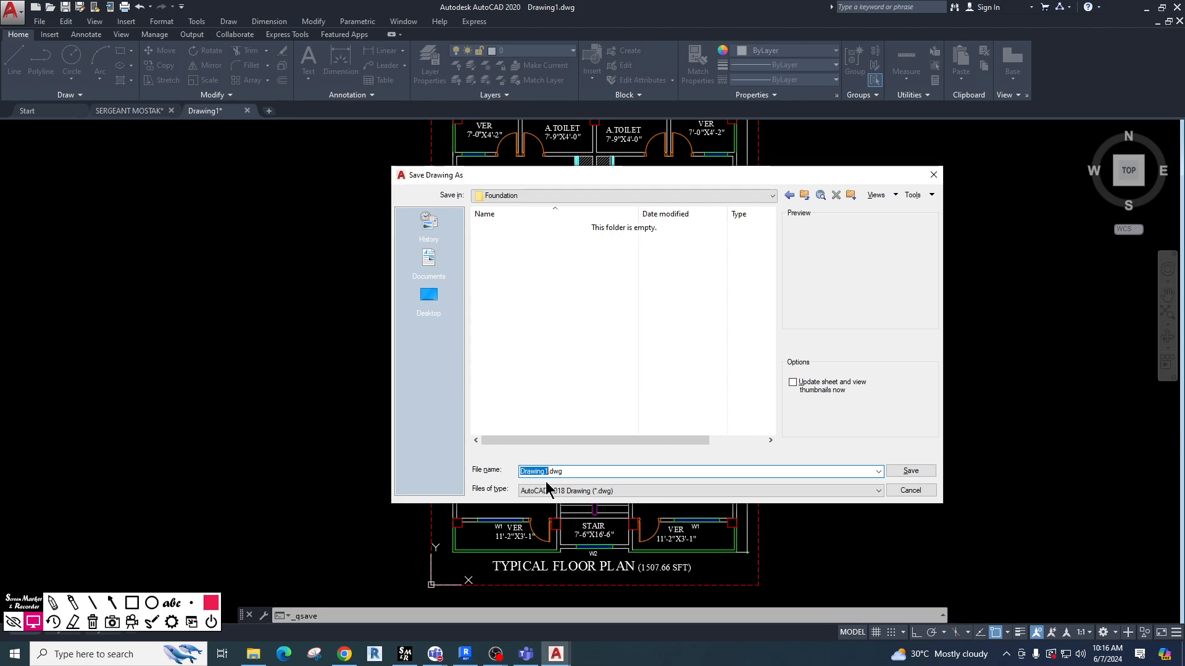
pyautogui.press('BackSpace')
pyautogui.write('lin')
pyautogui.press('BackSpace')
pyautogui.press('BackSpace')
pyautogui.press('BackSpace')
pyautogui.press('BackSpace')
pyautogui.write('Link CAD')
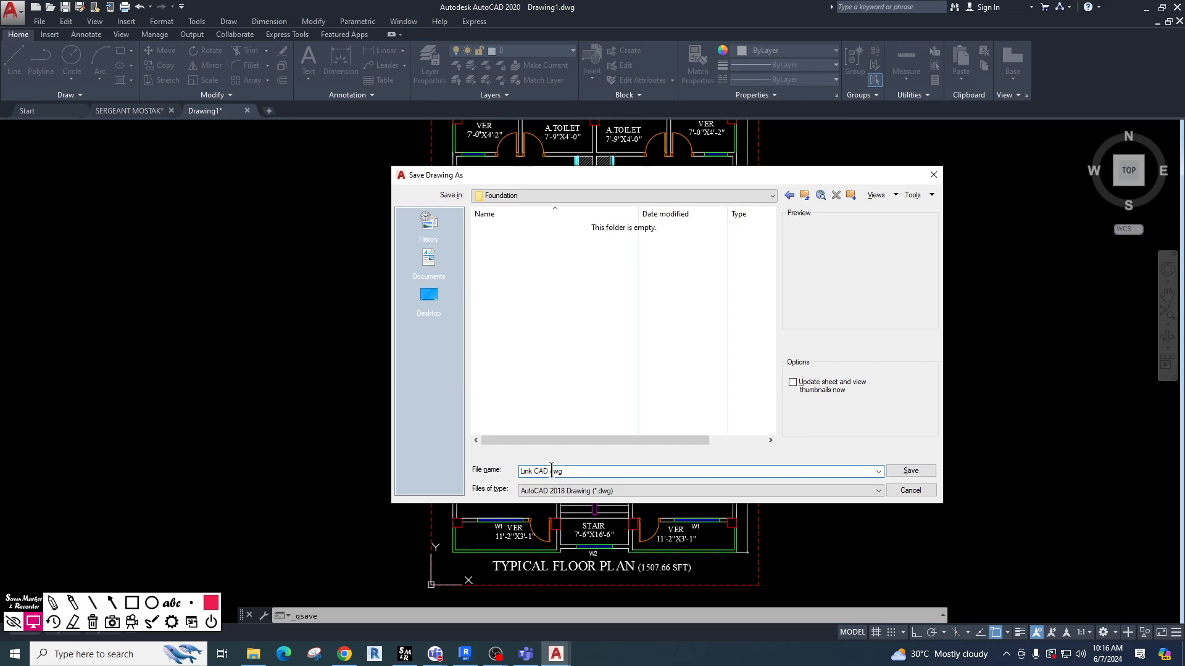
pyautogui.click(911, 471)
# Check the saved floor plan drawing and switch back to the Level 2 structural plan in Revit.
pyautogui.moveTo(686, 390)
pyautogui.mouseDown(button='middle')
pyautogui.moveTo(648, 339)
pyautogui.moveTo(667, 324)
pyautogui.moveTo(680, 375)
pyautogui.mouseUp(button='middle')
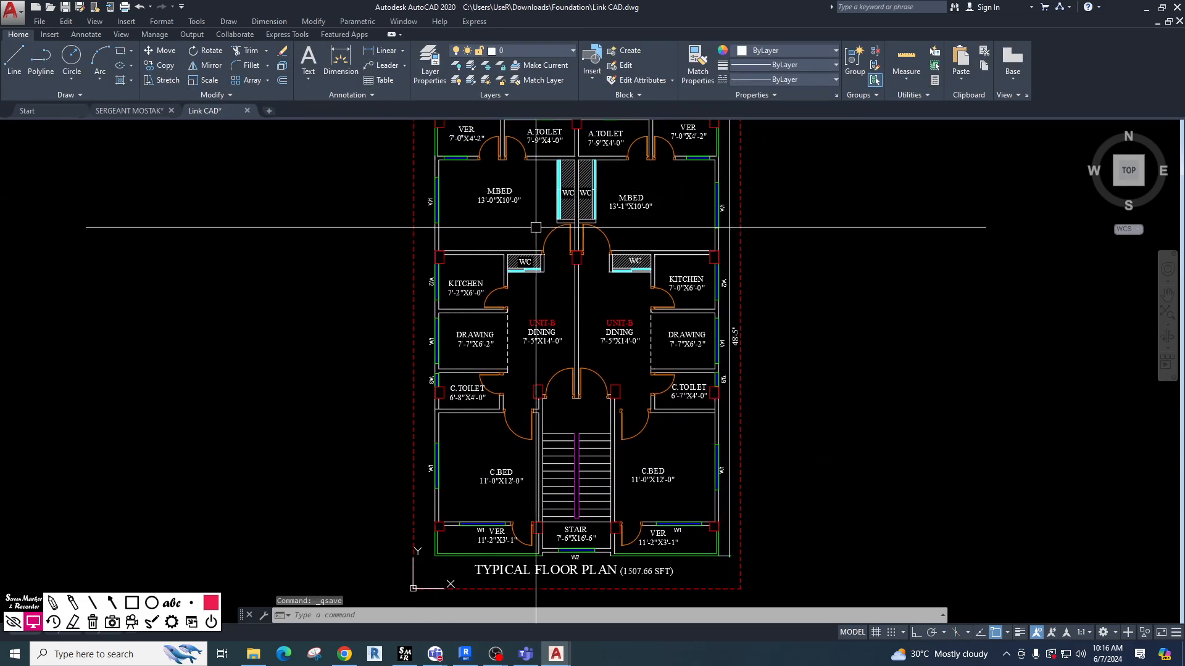
pyautogui.moveTo(532, 224); pyautogui.dragTo(561, 249, button='middle')
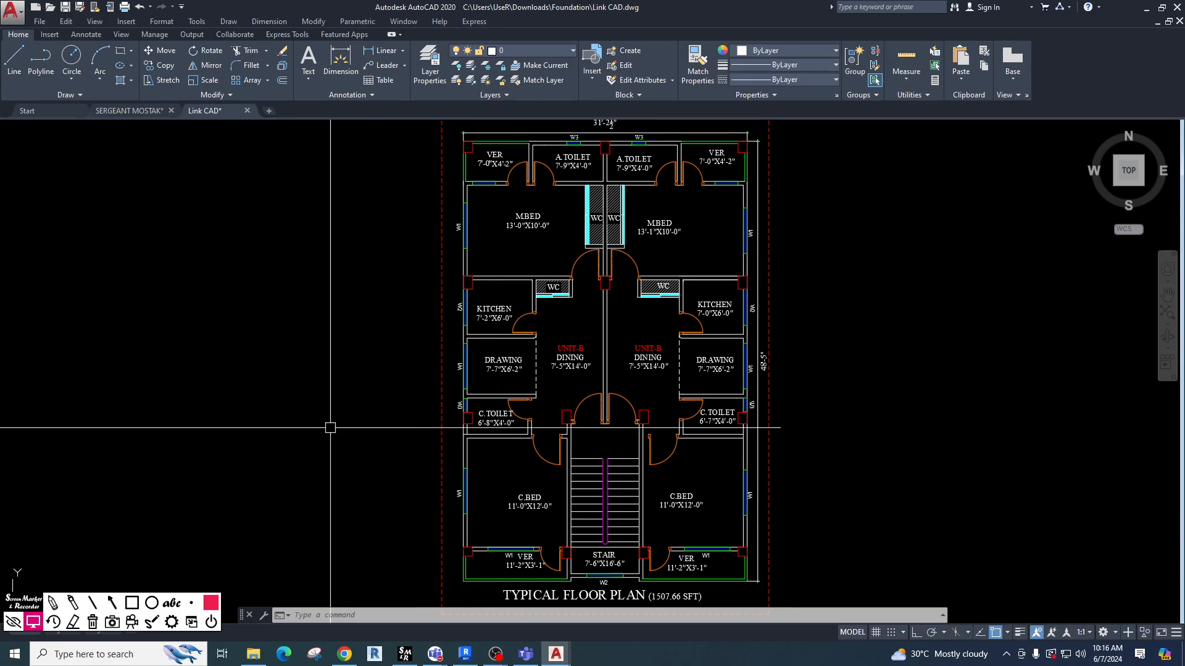
pyautogui.click(1143, 11)
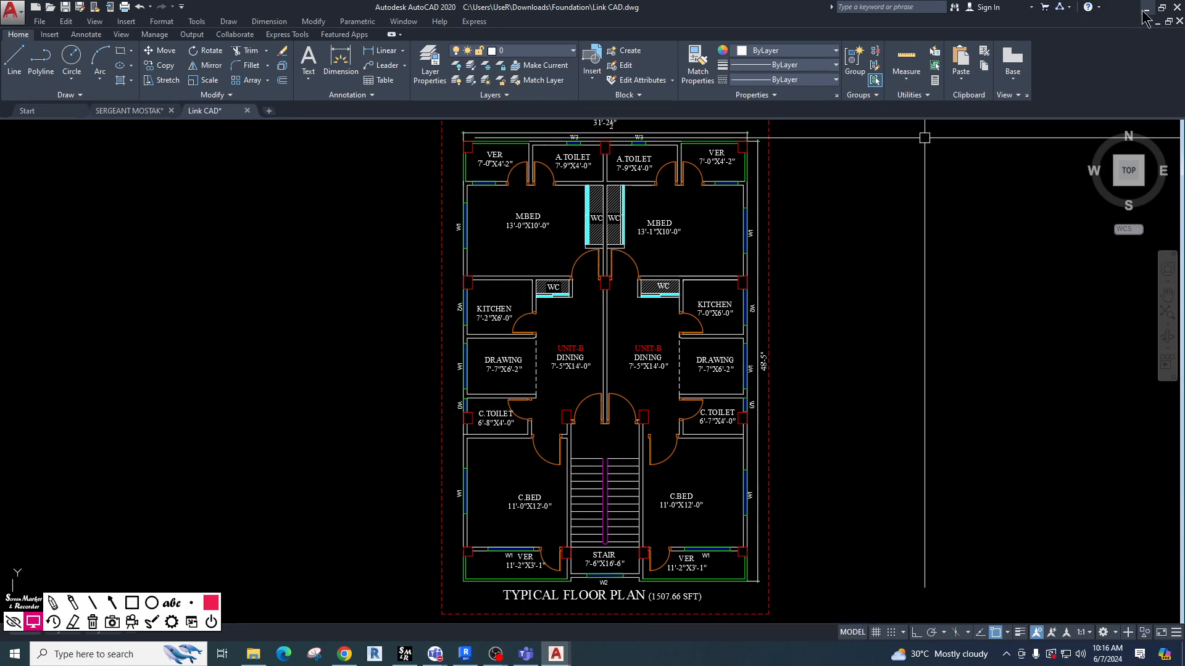
pyautogui.scroll(-4, 409, 342)
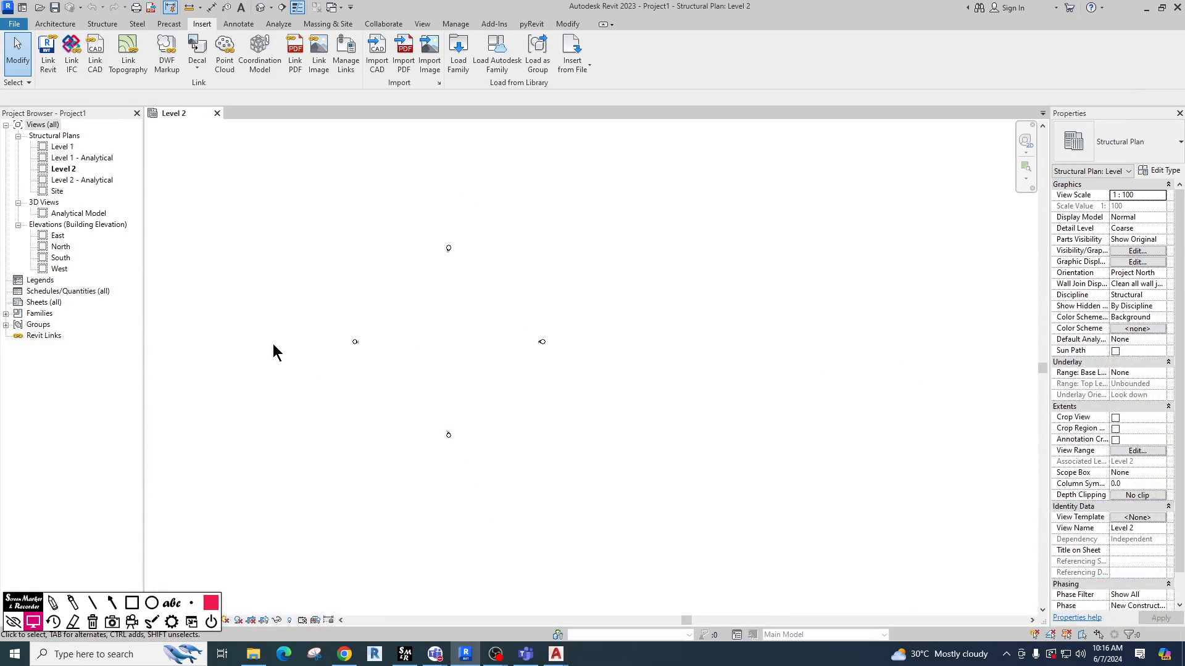
# Open the Level 1 structural plan and delete its four elevation markers.
pyautogui.scroll(-1, 368, 272)
pyautogui.doubleClick(62, 146)
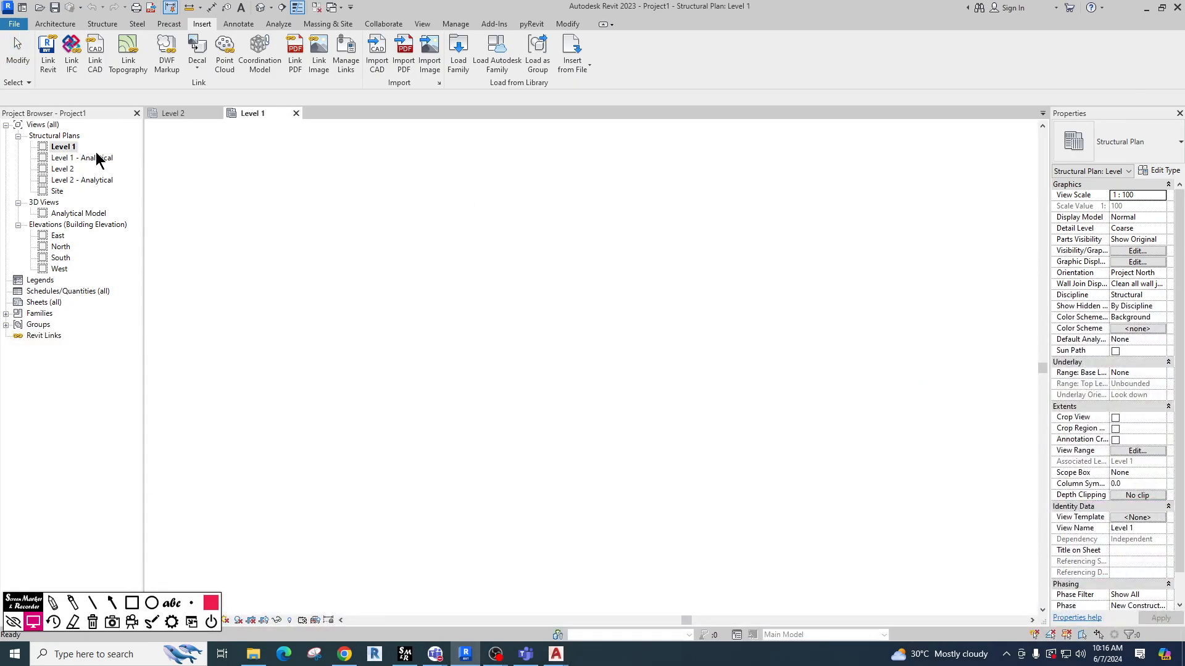
pyautogui.moveTo(301, 191); pyautogui.dragTo(582, 513)
pyautogui.press('Delete')
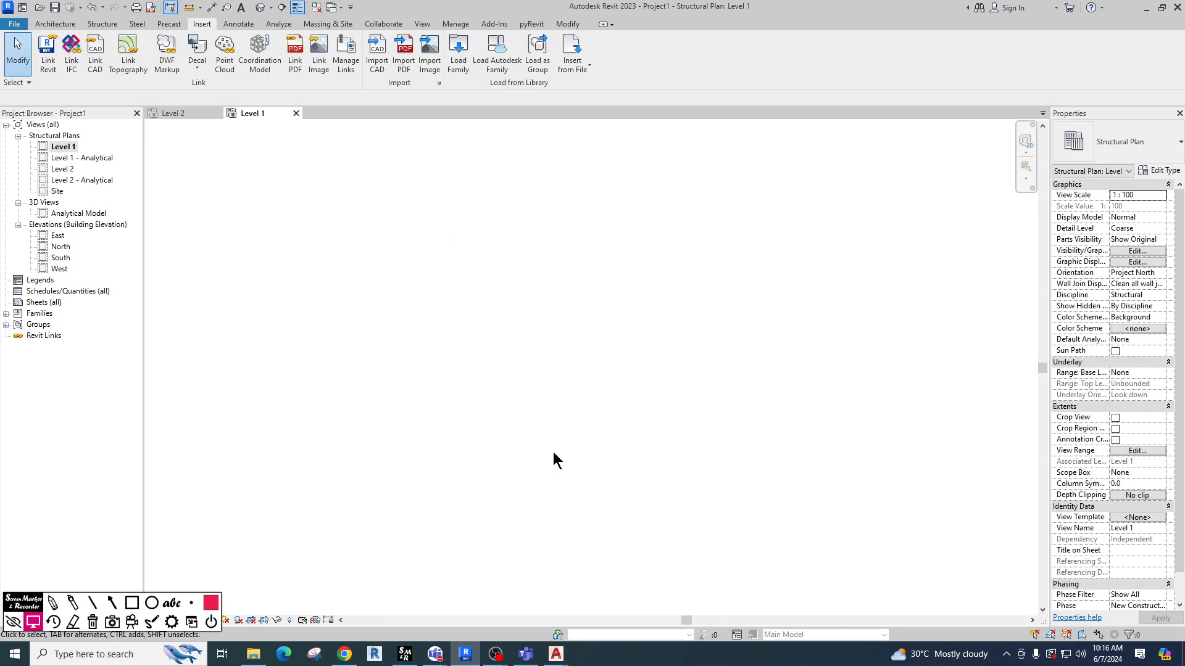
# Start linking a CAD file and select Link CAD.dwg from the Foundation folder in Downloads, enlarging the dialog.
pyautogui.click(96, 61)
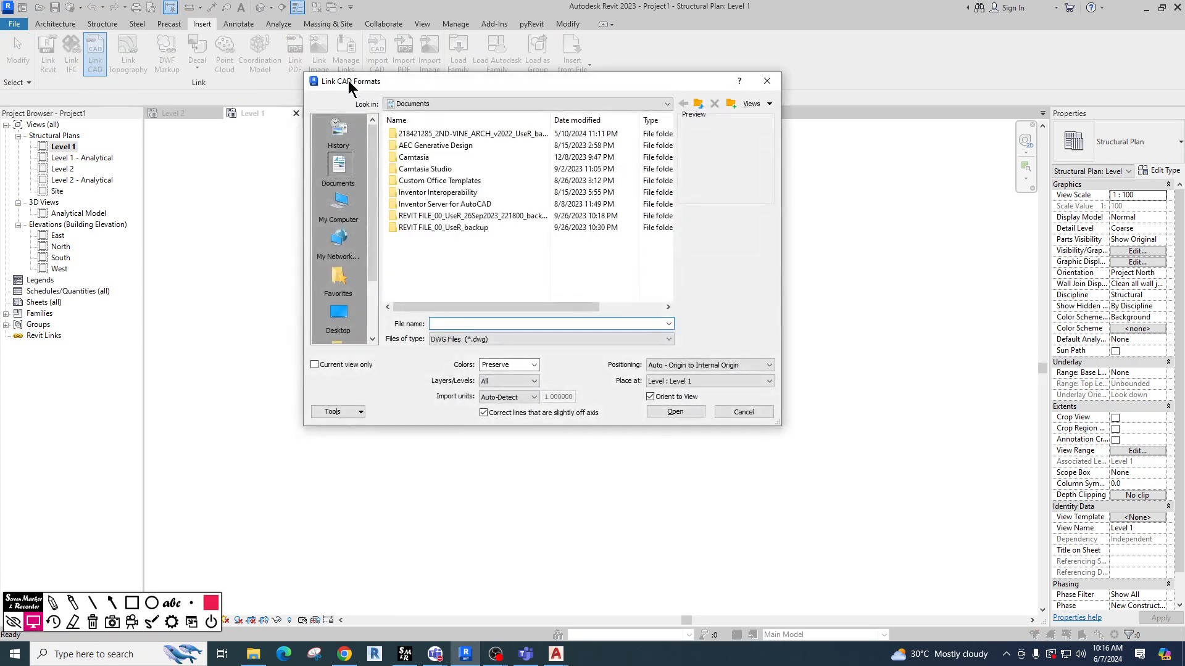
pyautogui.moveTo(416, 79); pyautogui.dragTo(448, 126)
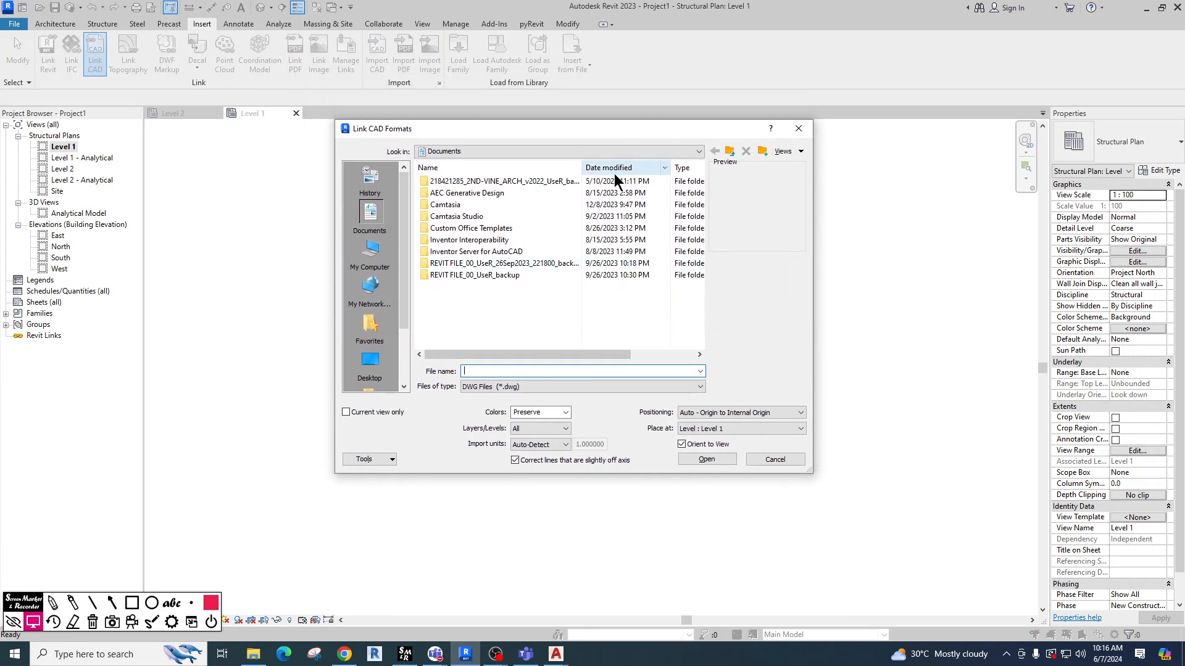
pyautogui.click(361, 365)
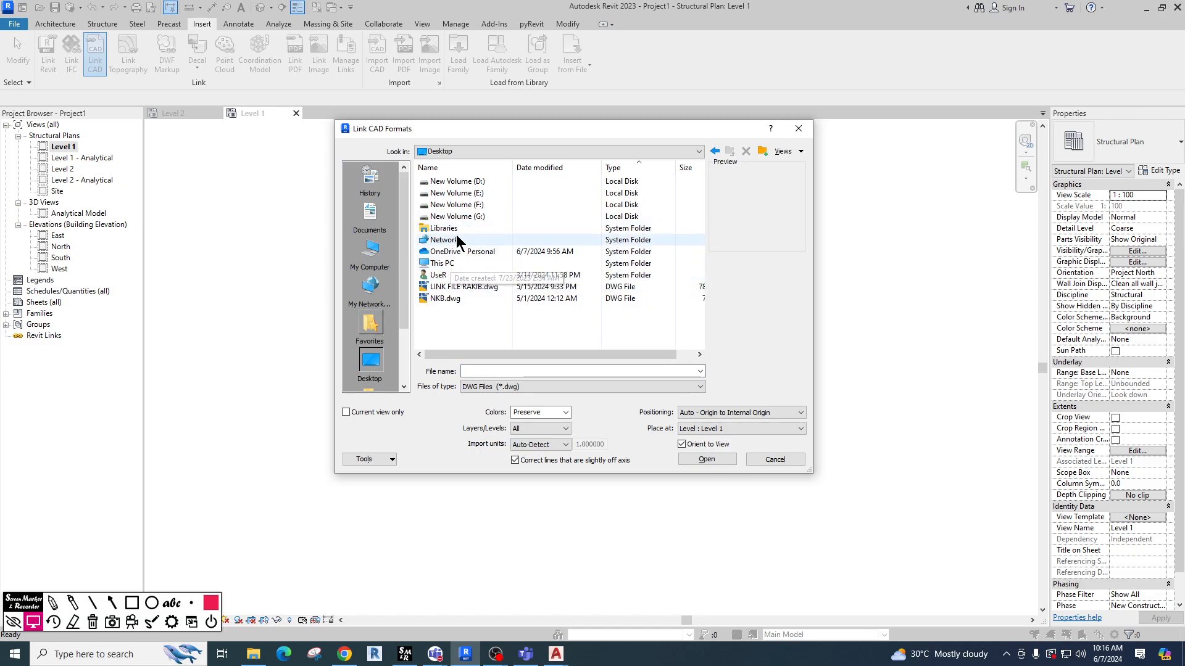
pyautogui.doubleClick(453, 263)
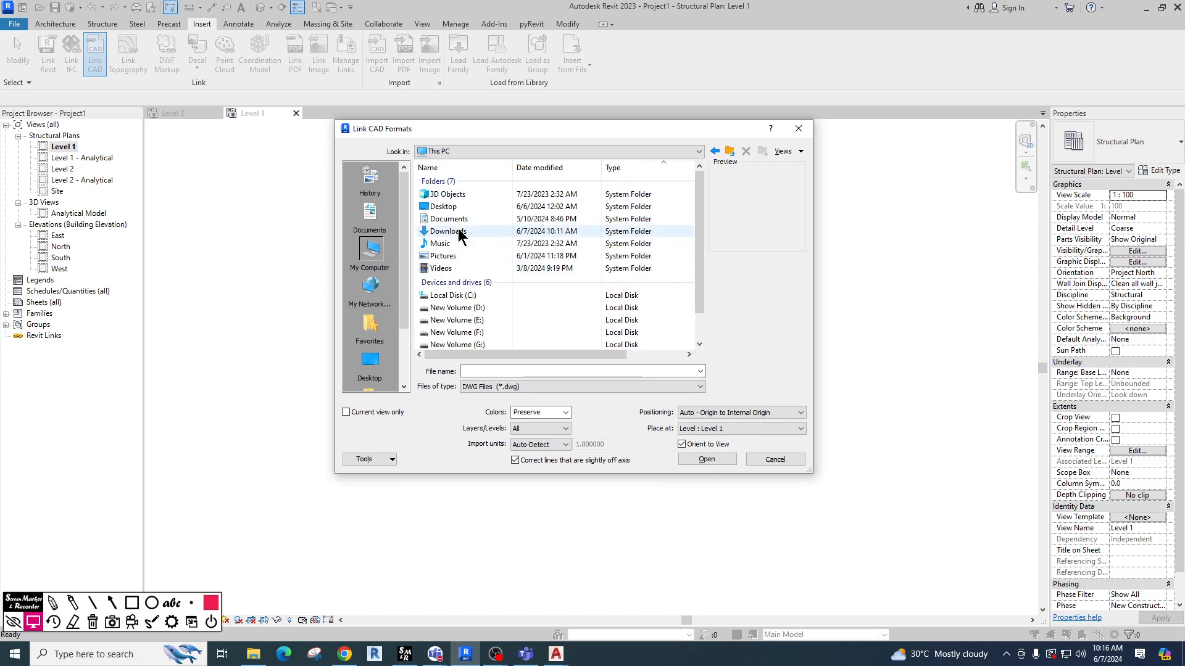
pyautogui.doubleClick(457, 233)
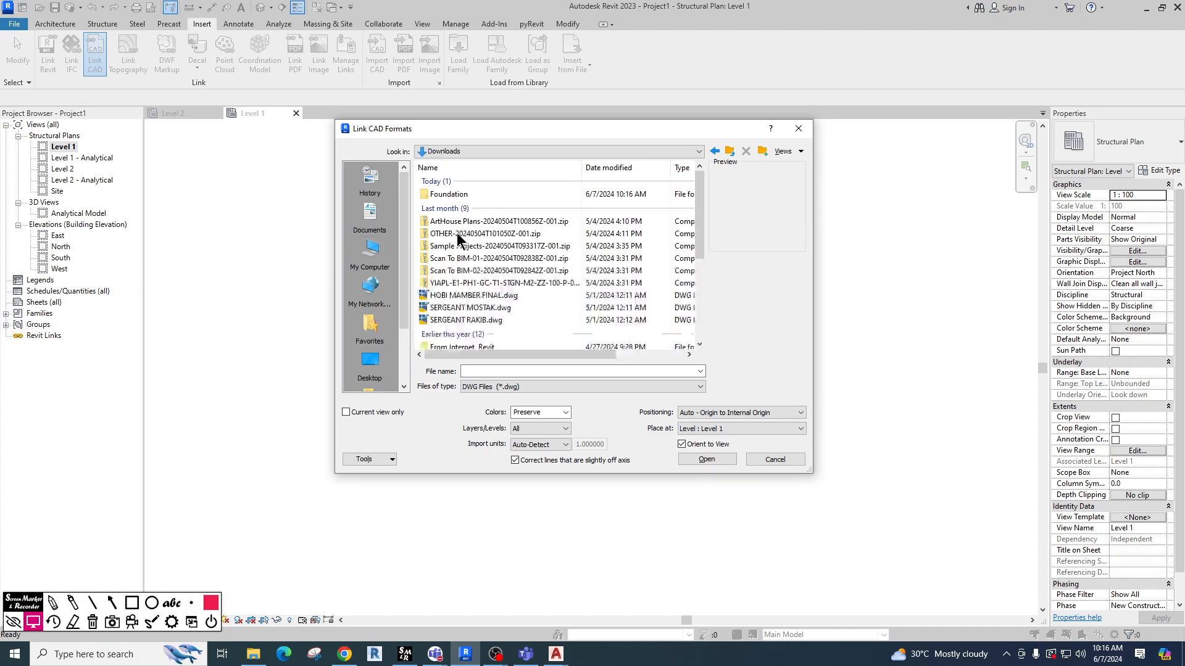
pyautogui.doubleClick(454, 195)
pyautogui.click(457, 182)
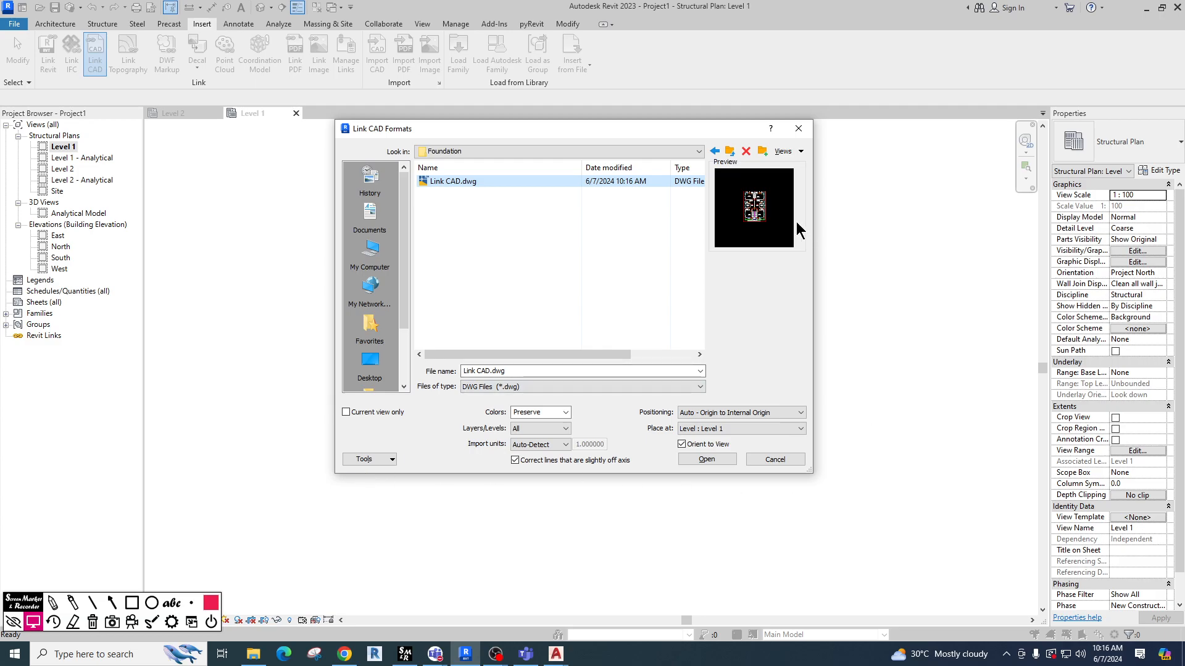
pyautogui.moveTo(659, 133); pyautogui.dragTo(548, 87)
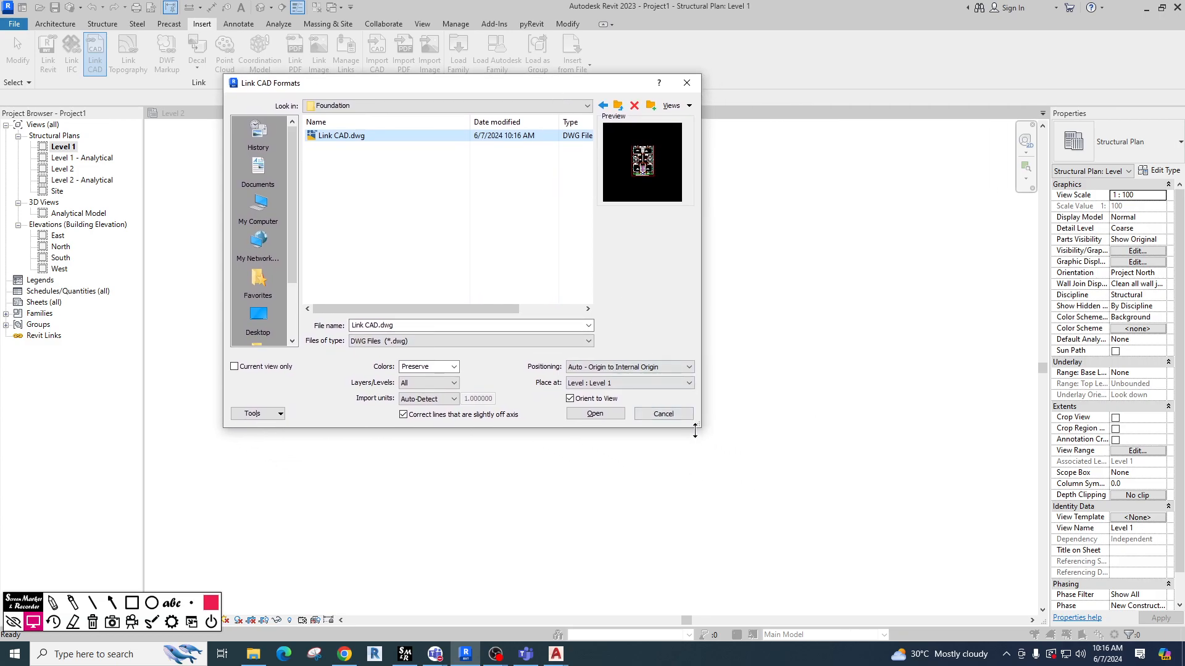
pyautogui.moveTo(697, 428); pyautogui.dragTo(821, 449)
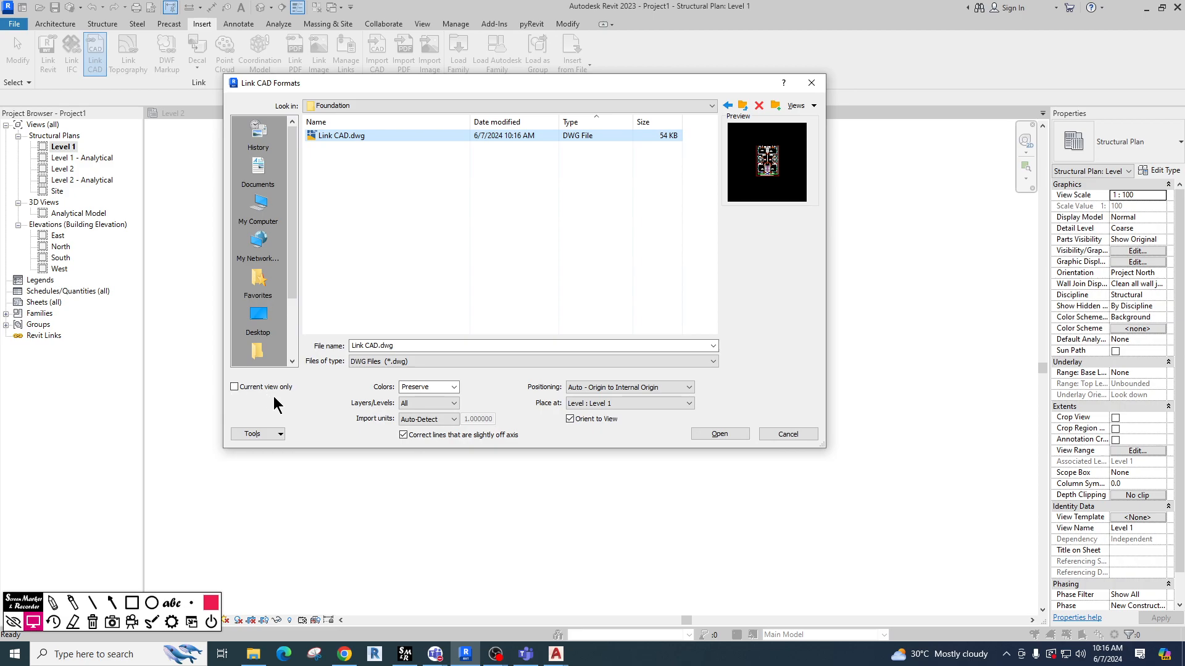
# Restrict the CAD link to the current view only and keep its colors set to Preserve.
pyautogui.click(235, 387)
pyautogui.click(234, 387)
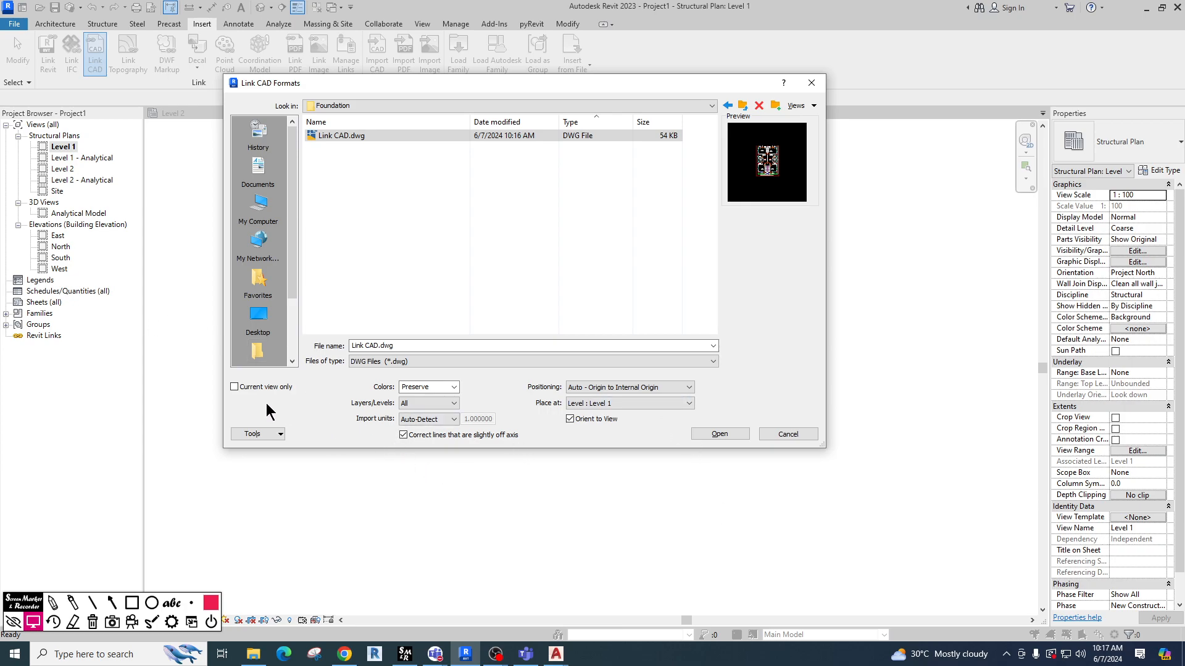
pyautogui.click(282, 387)
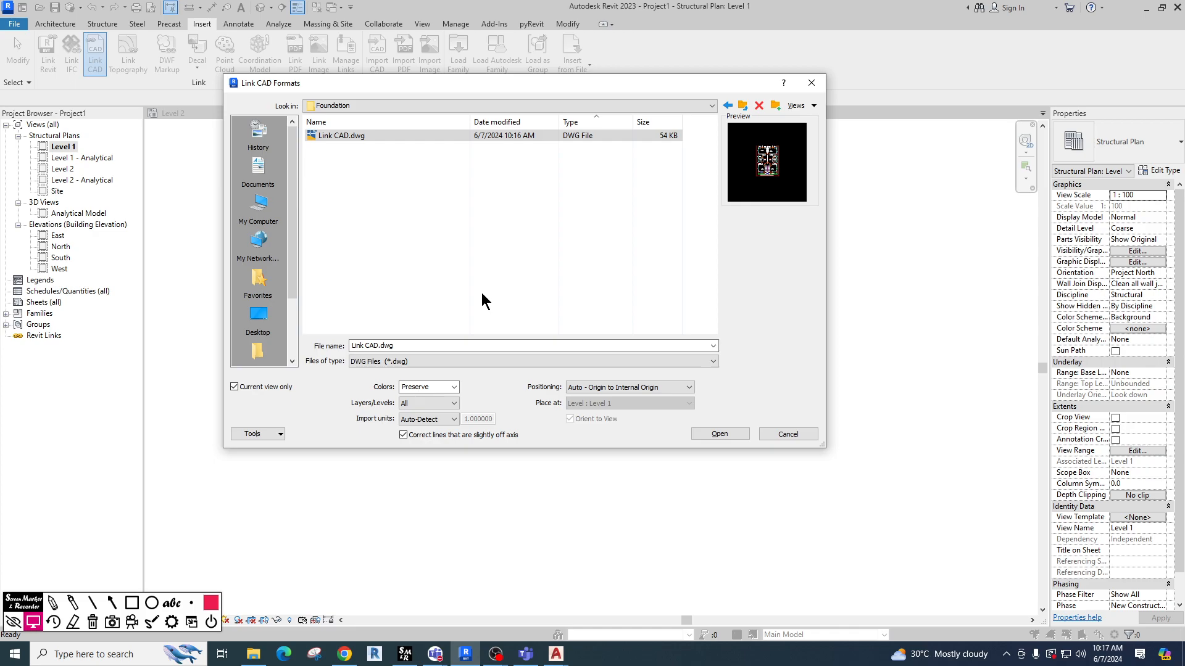
pyautogui.click(604, 388)
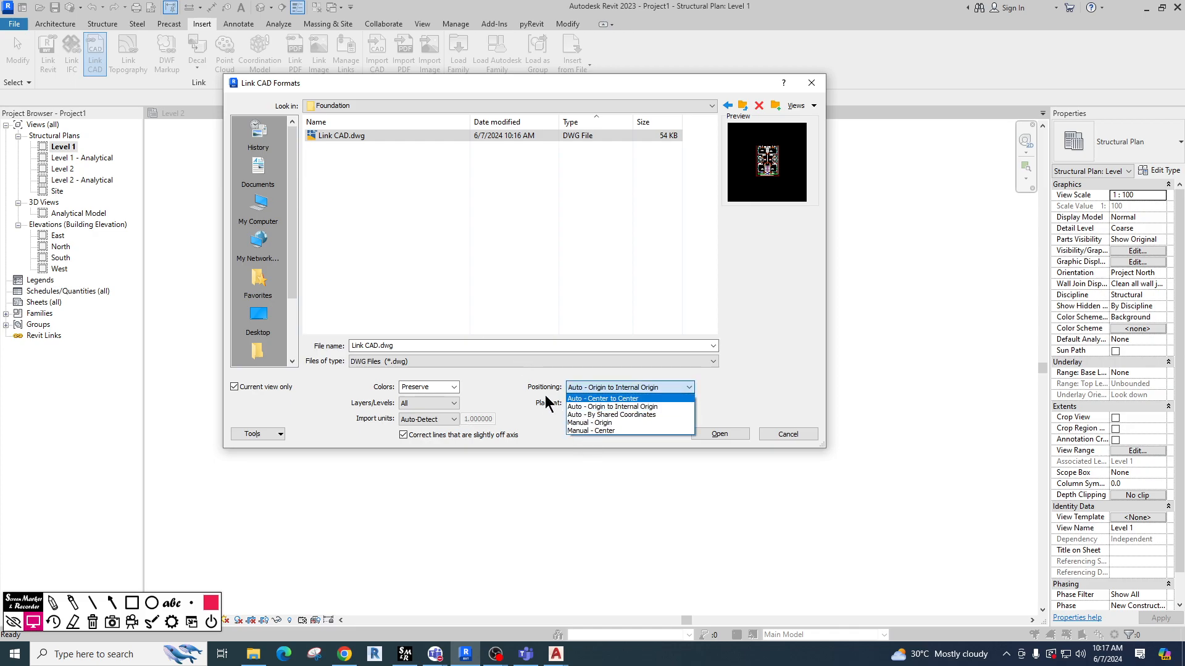
pyautogui.click(485, 384)
pyautogui.click(454, 388)
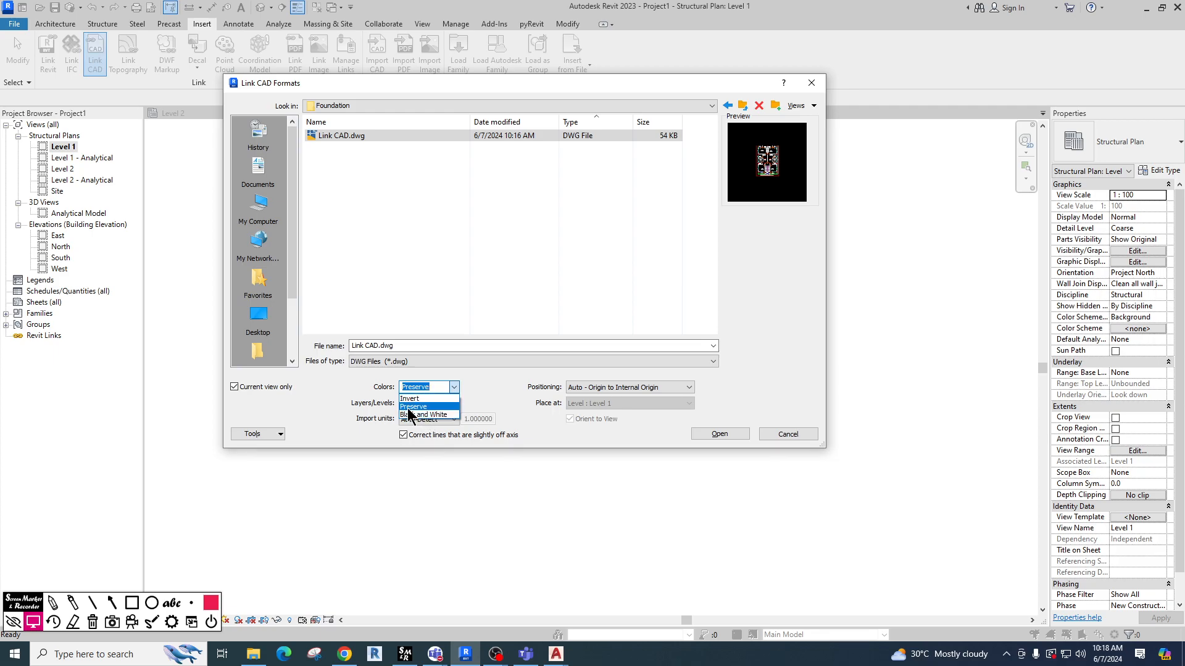
pyautogui.click(430, 408)
# Set the link's layers to Visible, review the import unit choices and close the dialog without linking.
pyautogui.click(441, 404)
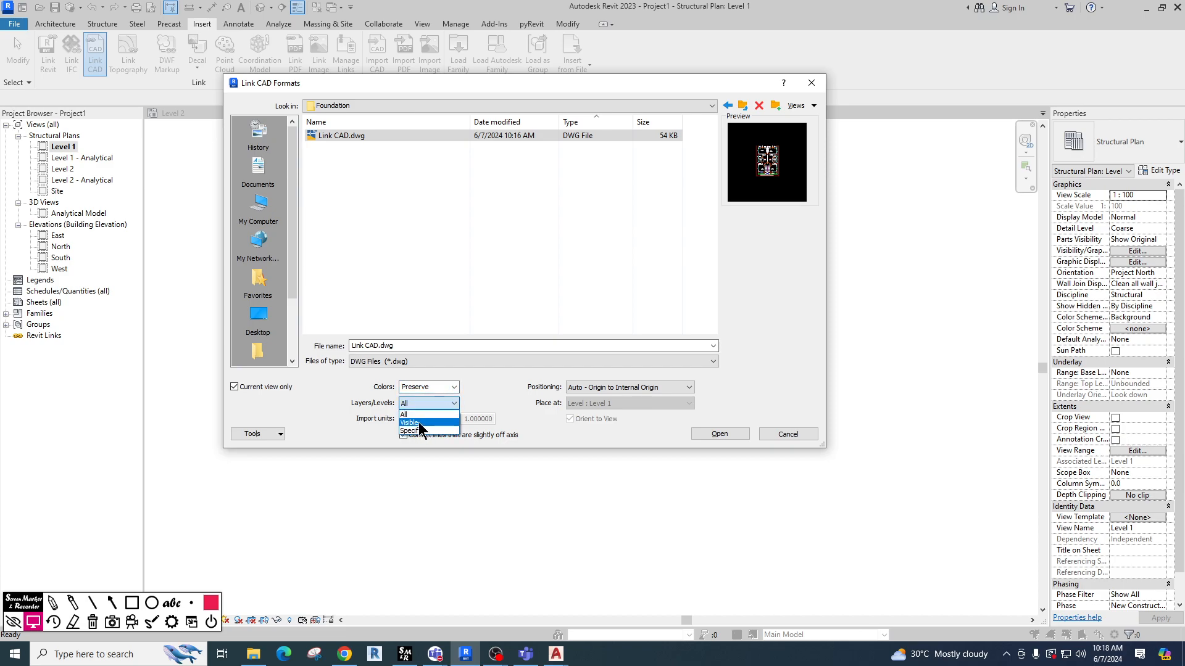
pyautogui.click(410, 423)
pyautogui.click(429, 403)
pyautogui.click(419, 423)
pyautogui.click(418, 422)
pyautogui.click(418, 422)
pyautogui.click(418, 420)
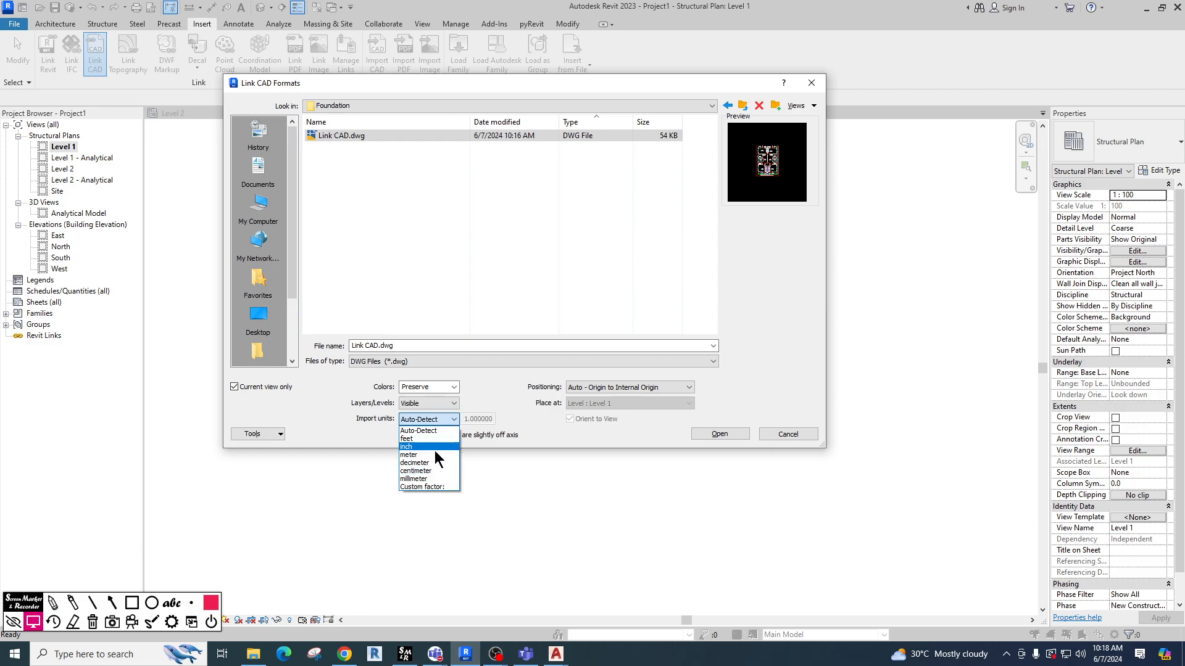
pyautogui.click(618, 273)
pyautogui.click(811, 83)
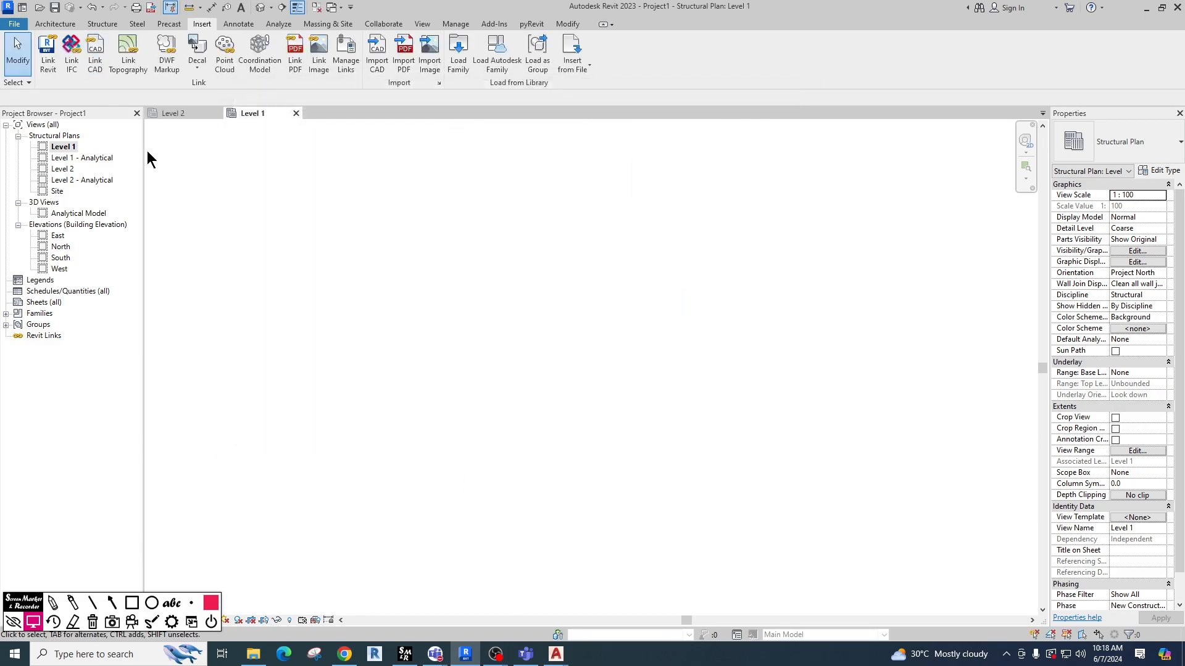
# Close the current project and create a new project from the Imperial-Structural Template.
pyautogui.click(12, 24)
pyautogui.click(40, 273)
pyautogui.click(618, 327)
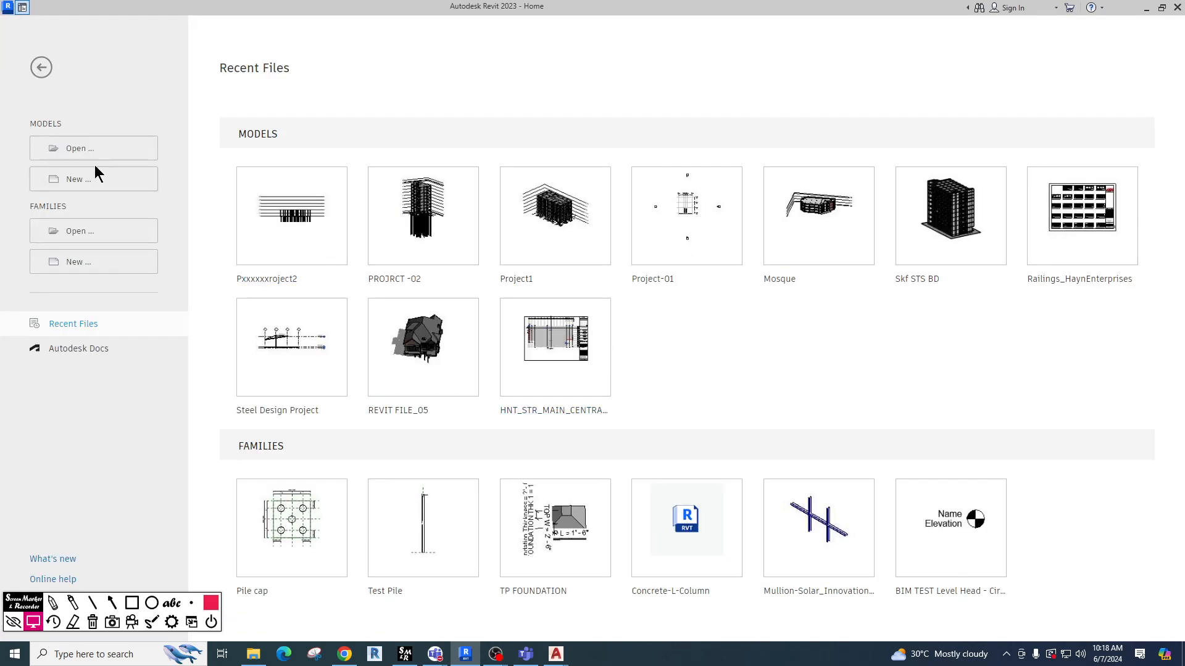
pyautogui.click(99, 180)
pyautogui.click(822, 217)
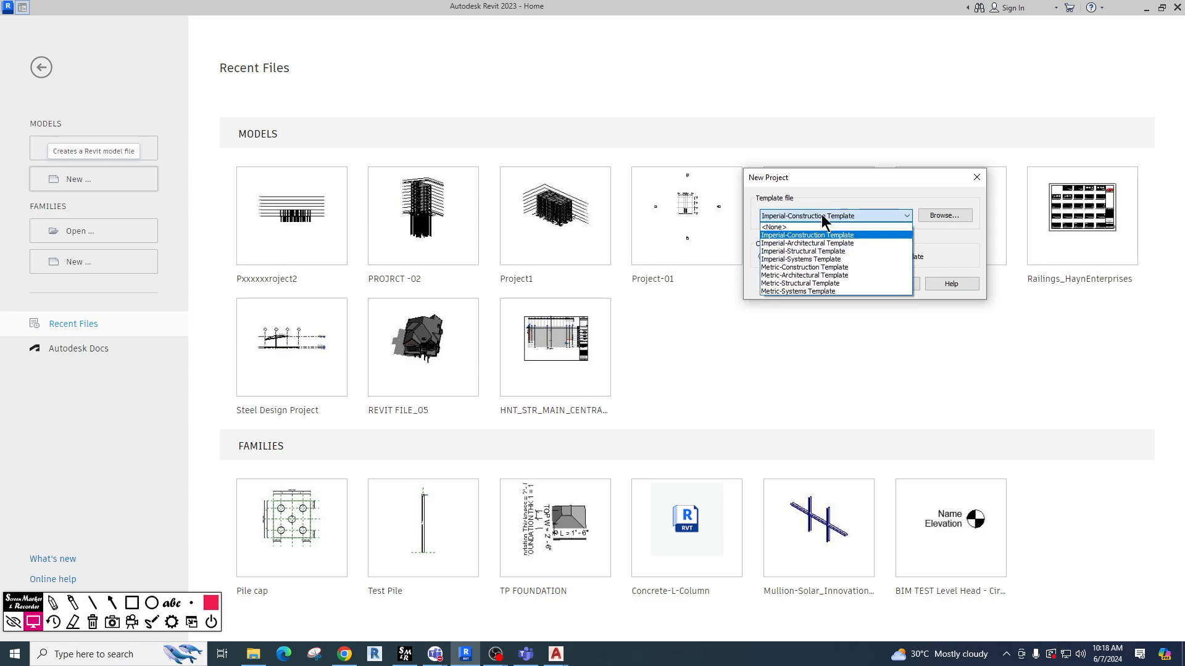
pyautogui.click(798, 252)
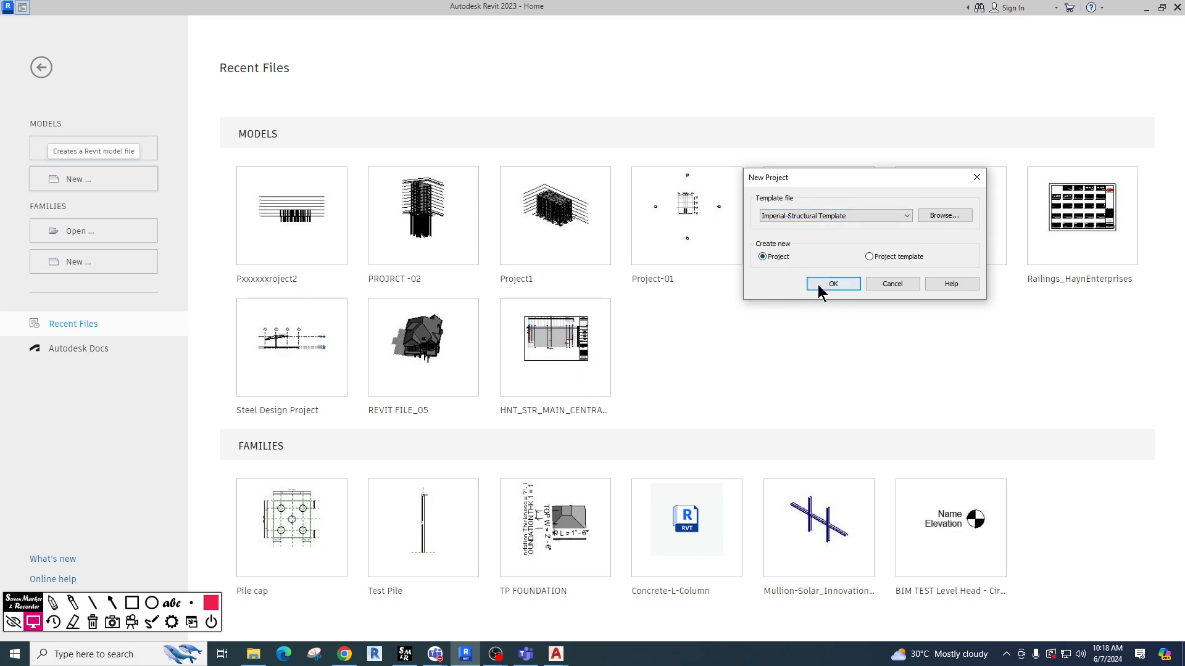
pyautogui.click(825, 282)
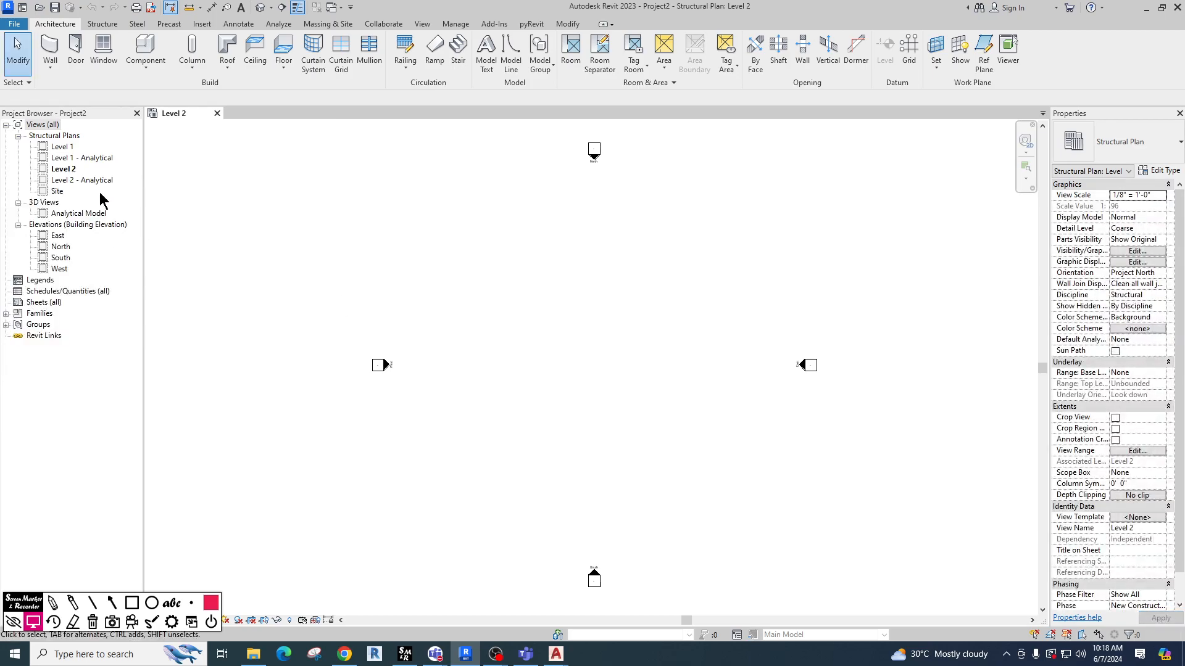
# Delete the Level 1 and Level 2 analytical plans and the four elevation markers in the Level 2 plan.
pyautogui.click(95, 180)
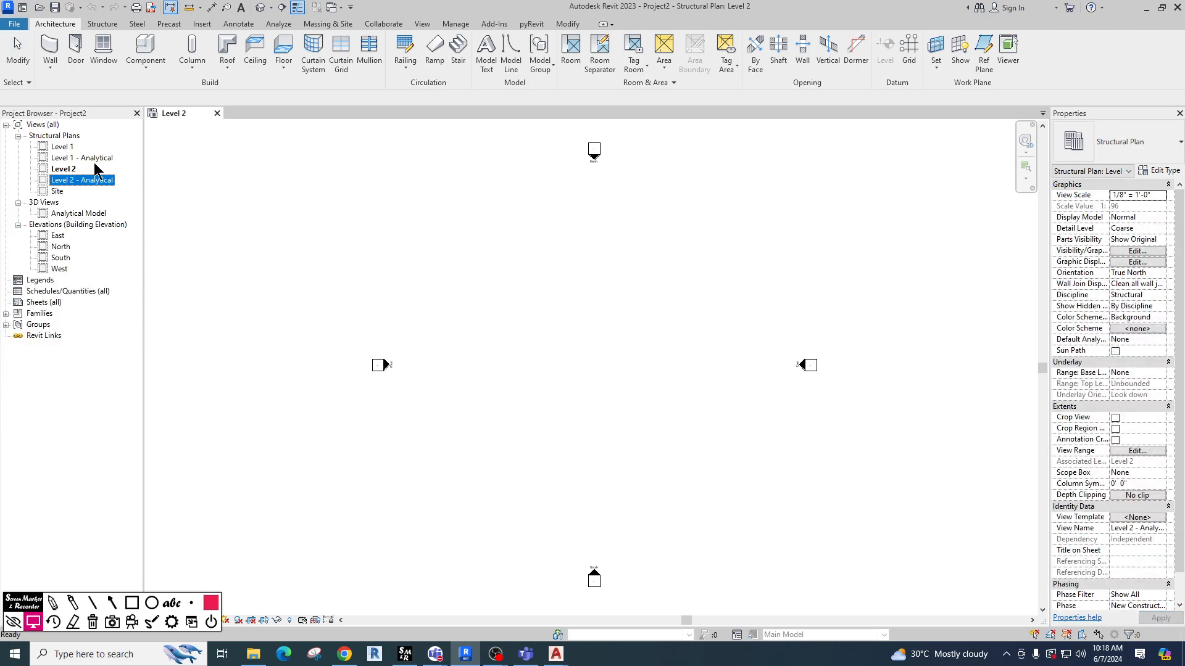
pyautogui.keyDown('ctrl'); pyautogui.click(94, 159); pyautogui.keyUp('ctrl')
pyautogui.press('Delete')
pyautogui.scroll(-2, 327, 222)
pyautogui.moveTo(294, 143); pyautogui.dragTo(785, 490)
pyautogui.press('Delete')
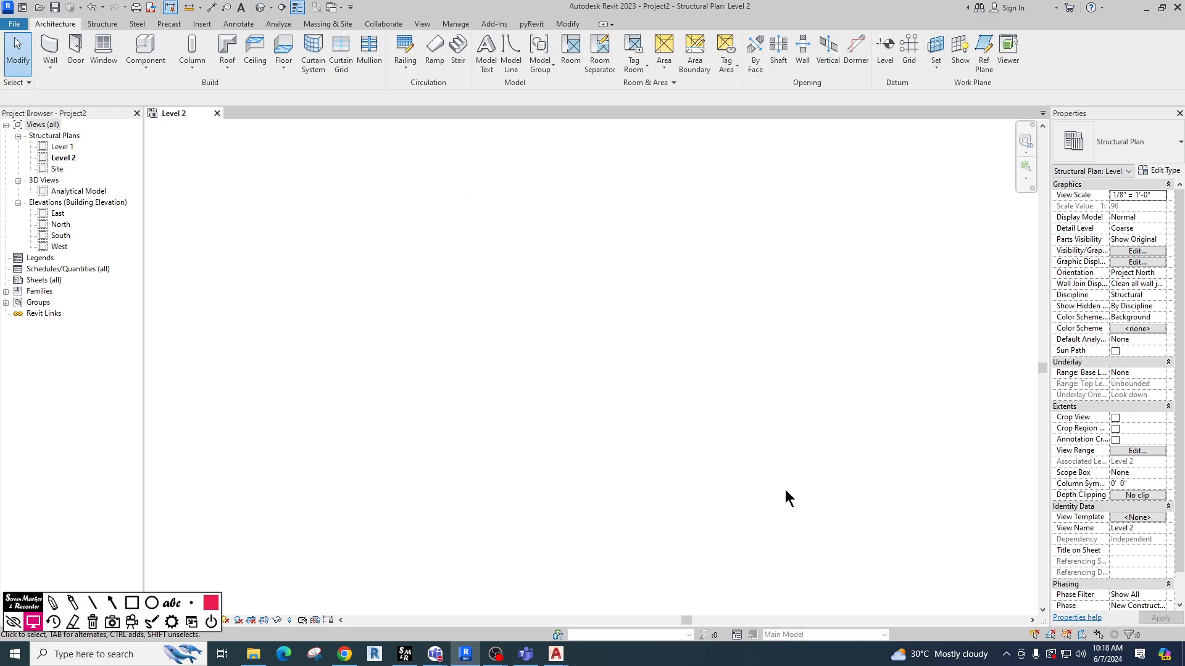
# Start a CAD link in the new project and choose Link CAD.dwg from the Foundation folder in Downloads.
pyautogui.click(207, 24)
pyautogui.click(93, 66)
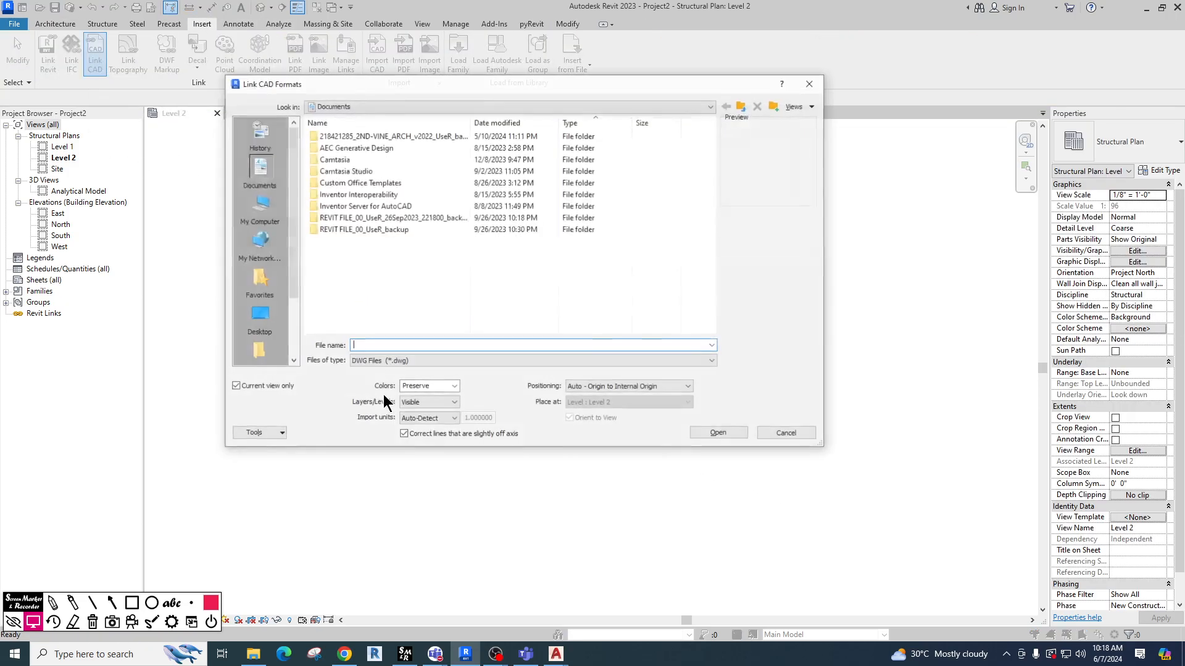
pyautogui.click(258, 316)
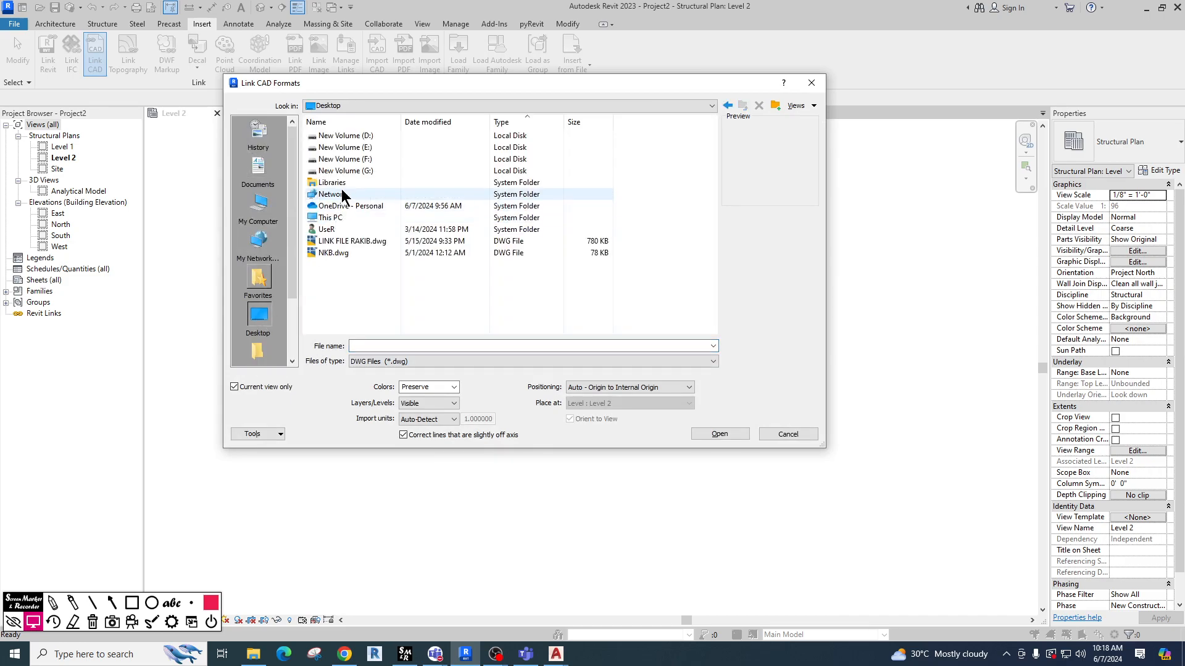
pyautogui.doubleClick(333, 225)
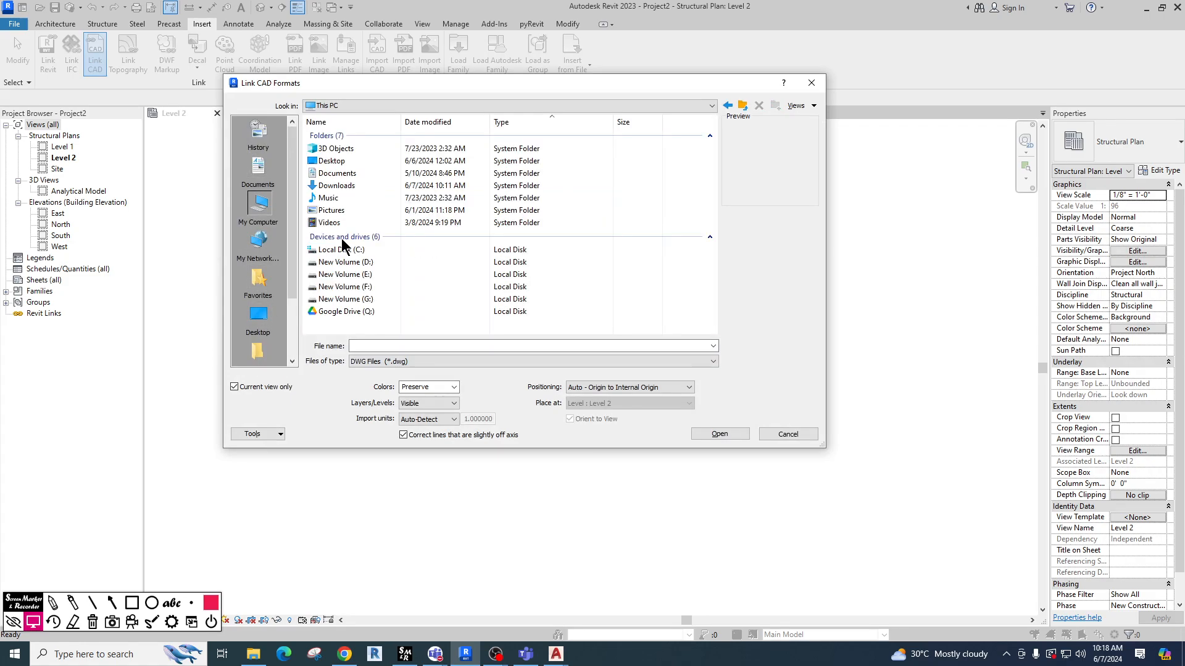
pyautogui.doubleClick(333, 176)
pyautogui.doubleClick(337, 149)
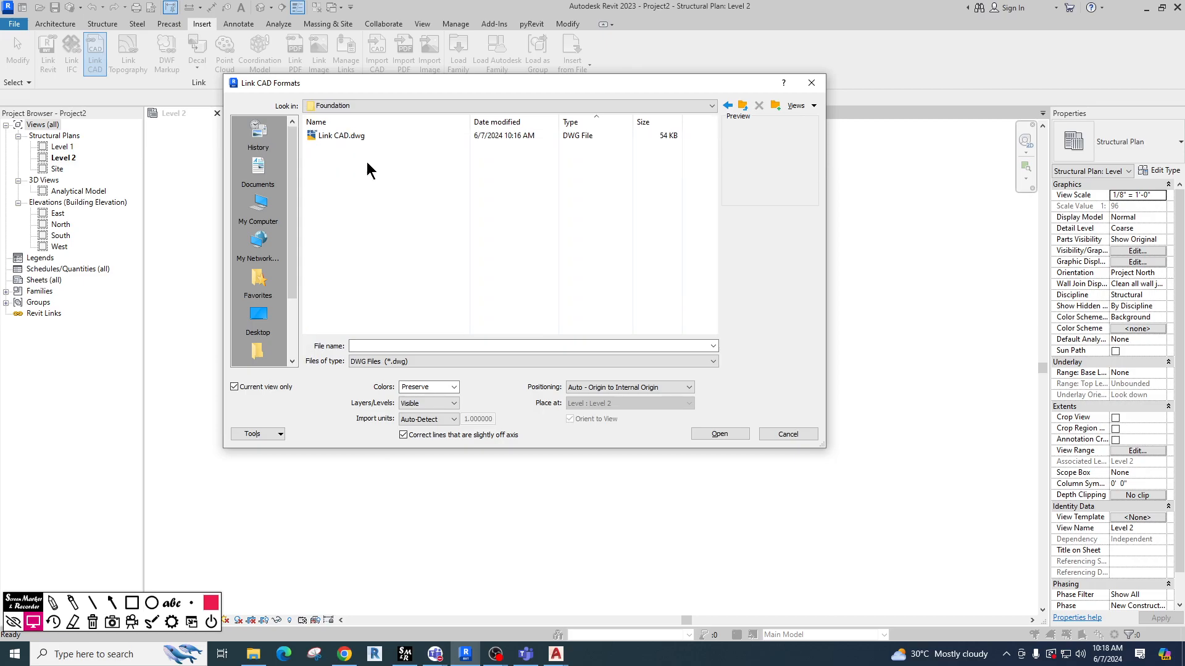
pyautogui.click(339, 134)
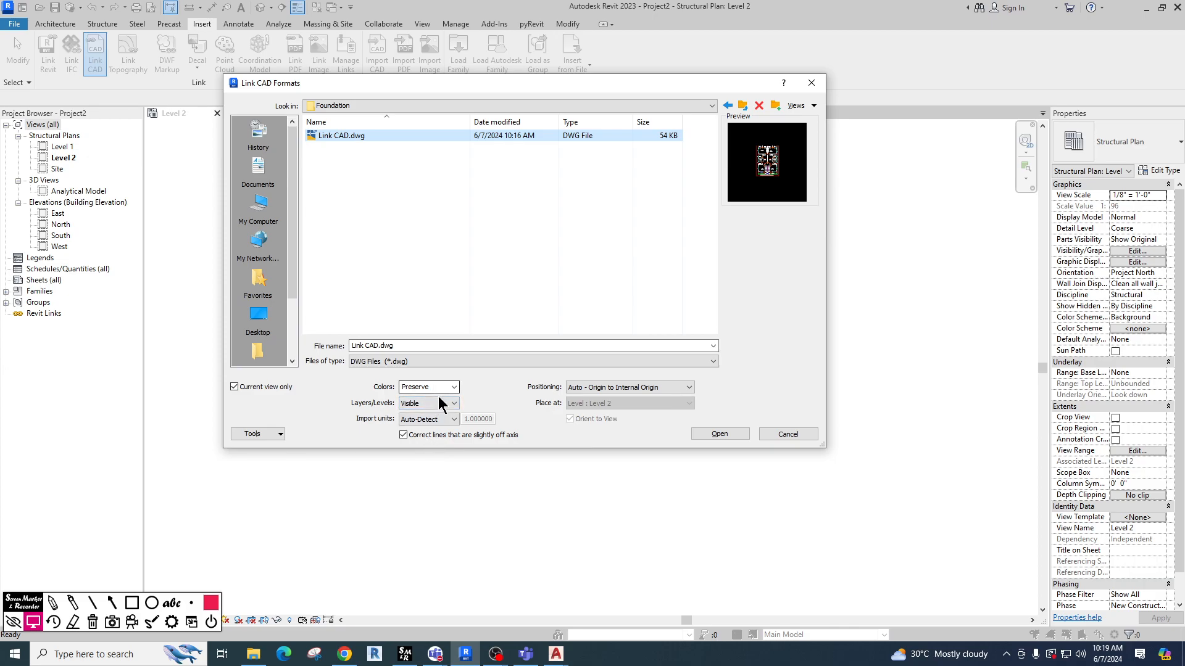
# Link the drawing into Level 2 with inch import units and Auto - Center to Center positioning.
pyautogui.click(432, 420)
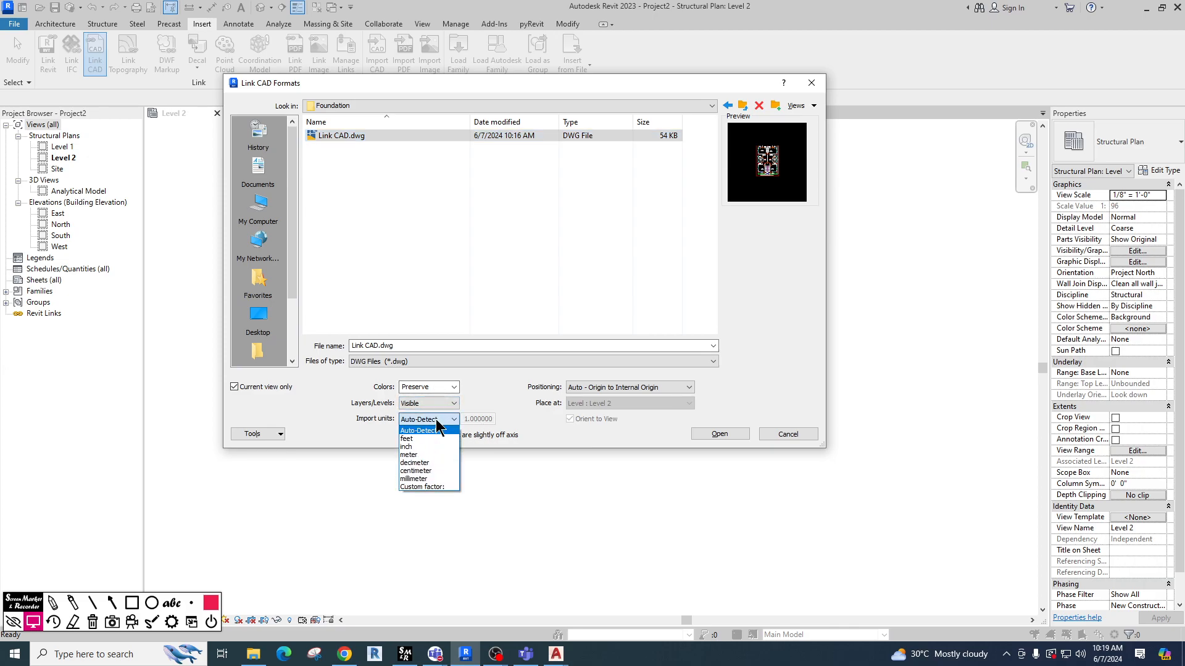
pyautogui.click(412, 447)
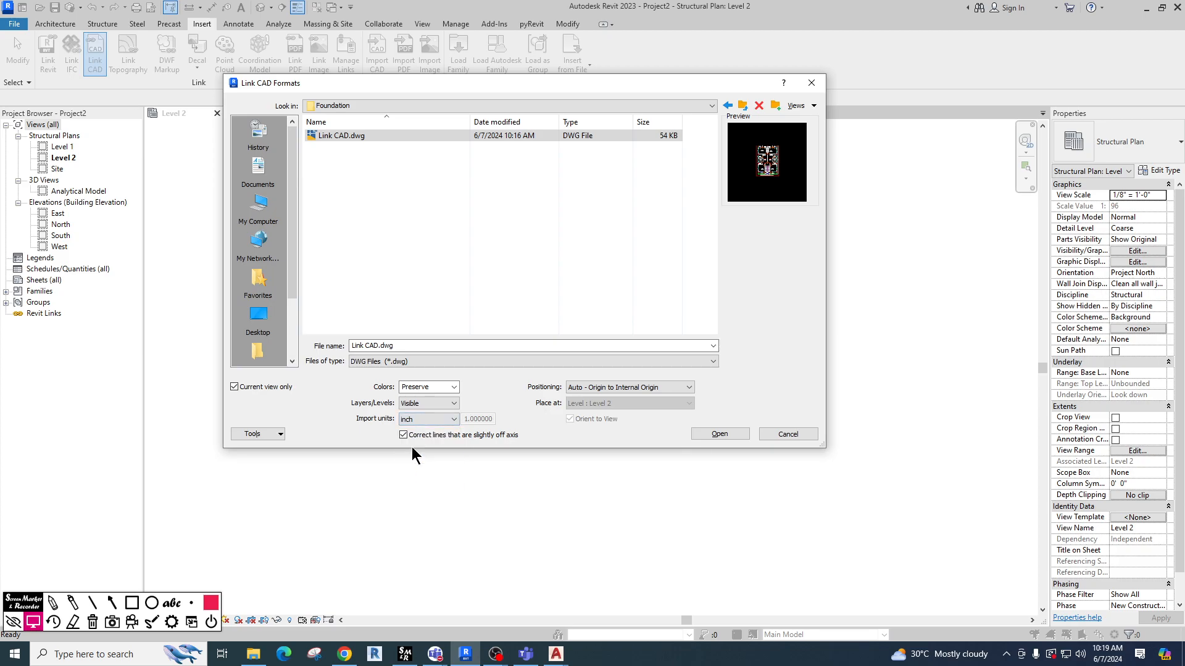
pyautogui.click(586, 388)
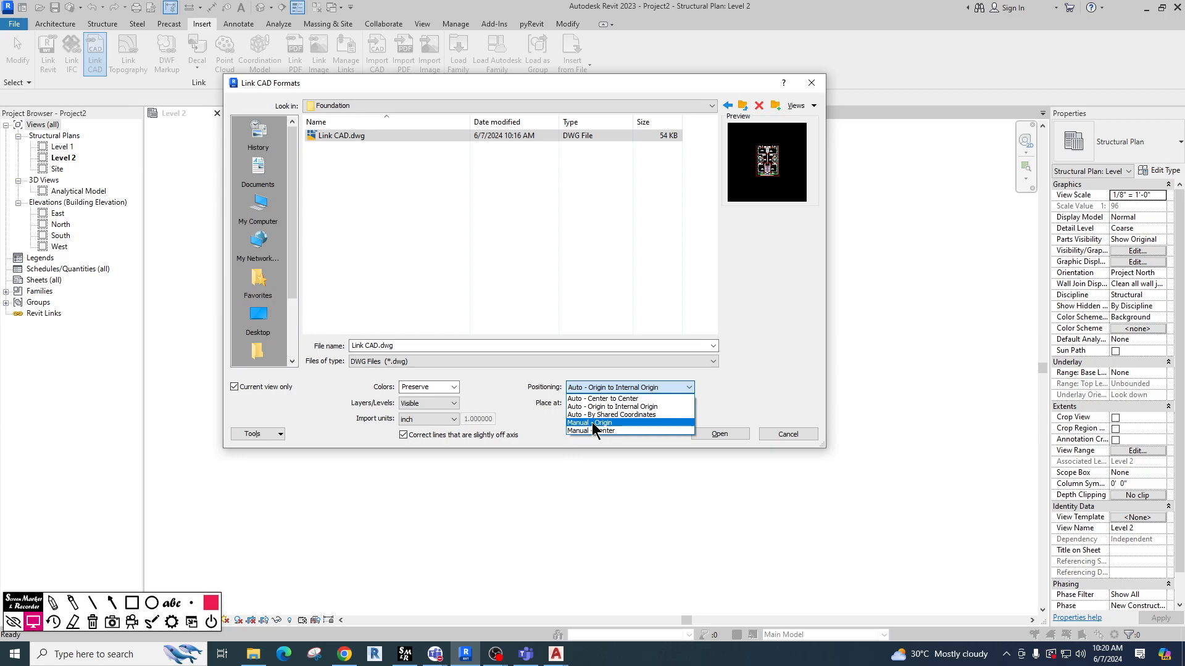
pyautogui.click(617, 399)
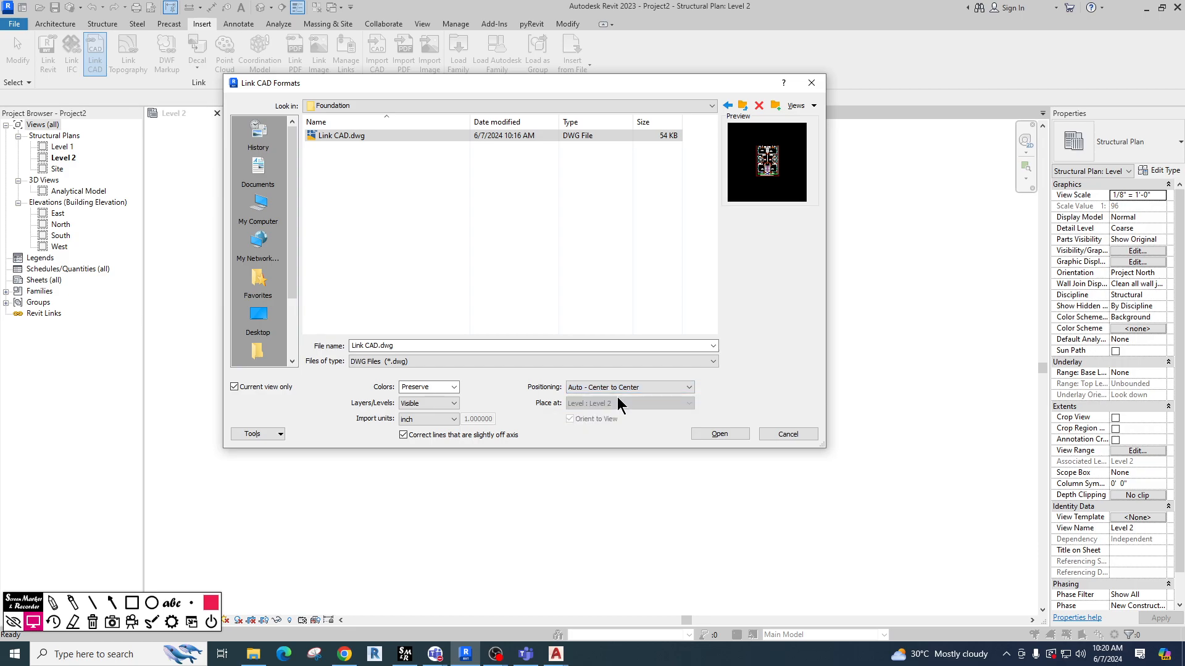
pyautogui.click(710, 434)
pyautogui.scroll(5, 561, 387)
pyautogui.scroll(4, 570, 307)
pyautogui.moveTo(449, 425); pyautogui.dragTo(530, 431, button='middle')
pyautogui.scroll(-3, 530, 431)
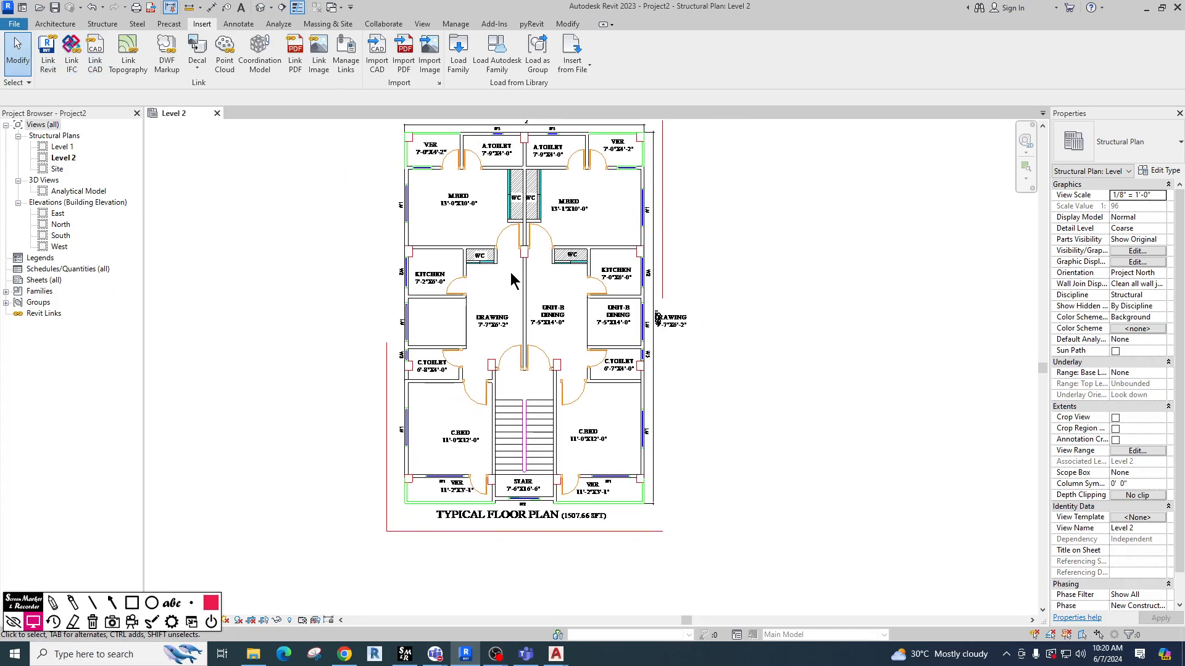
pyautogui.scroll(-2, 511, 275)
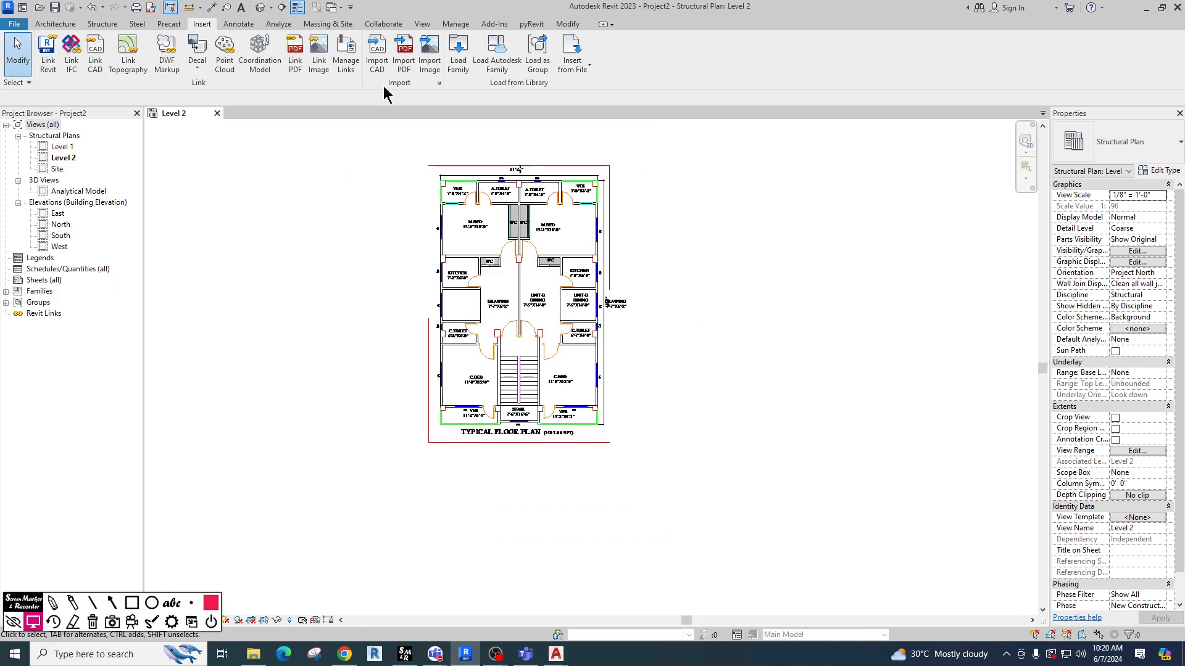
# Review the CAD formats in Manage Links, enlarging the dialog to read the Link CAD.dwg entry, and close it.
pyautogui.click(351, 69)
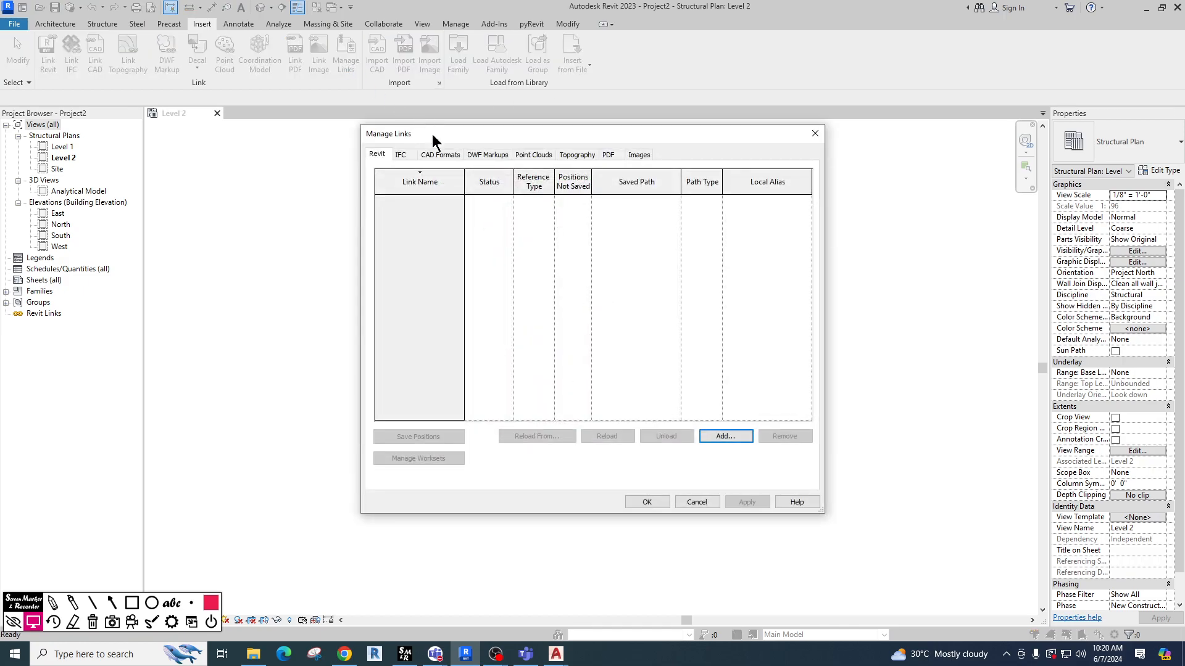
pyautogui.click(440, 154)
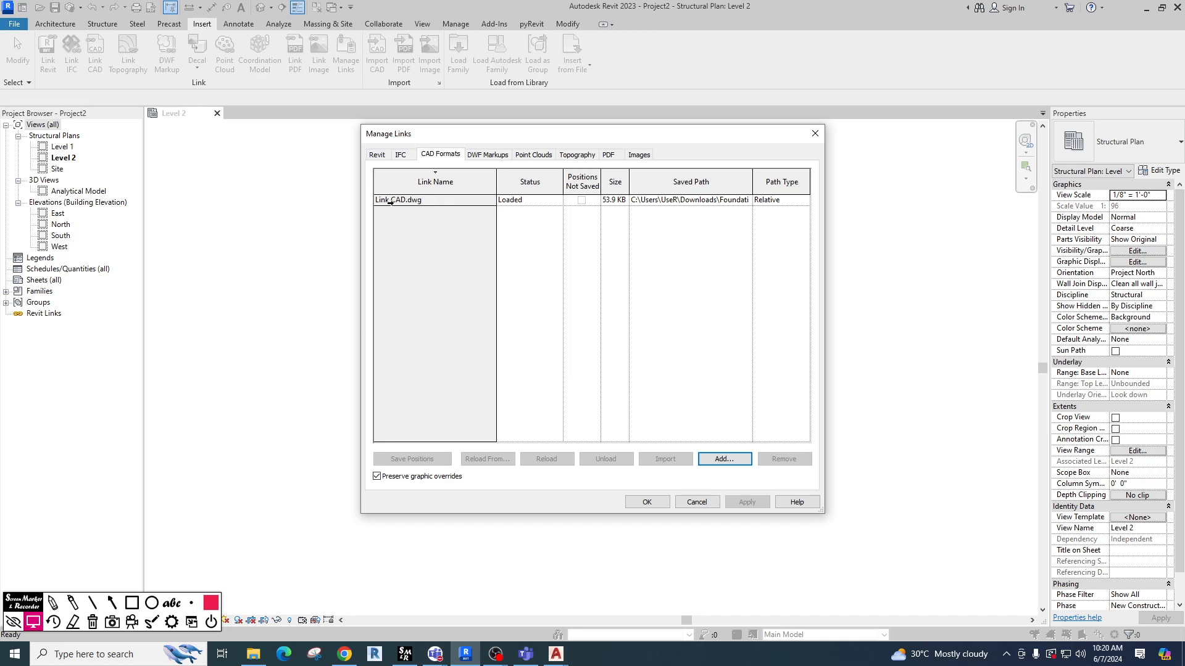
pyautogui.moveTo(361, 245); pyautogui.dragTo(186, 269)
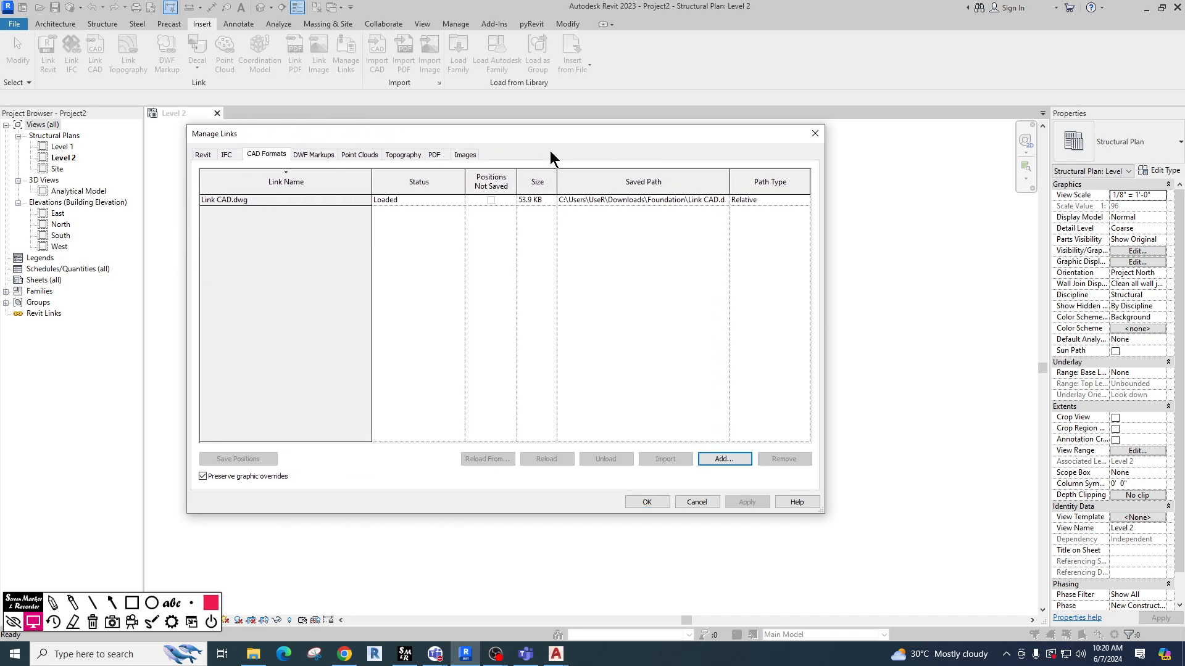
pyautogui.moveTo(529, 136); pyautogui.dragTo(593, 170)
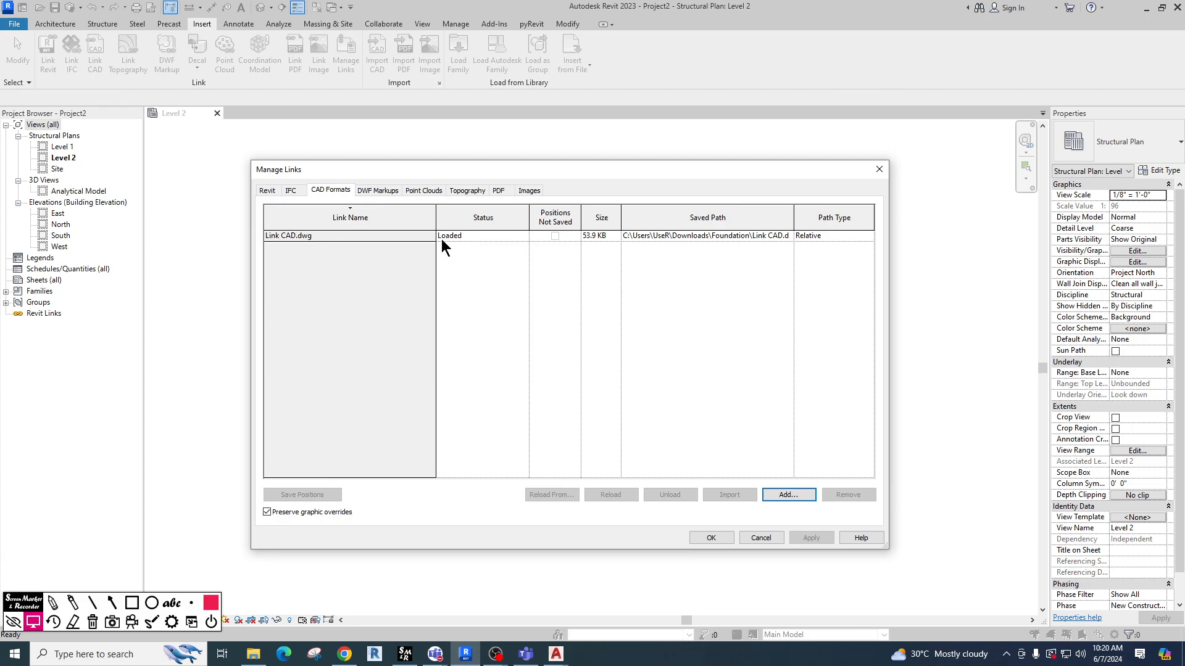
pyautogui.click(878, 170)
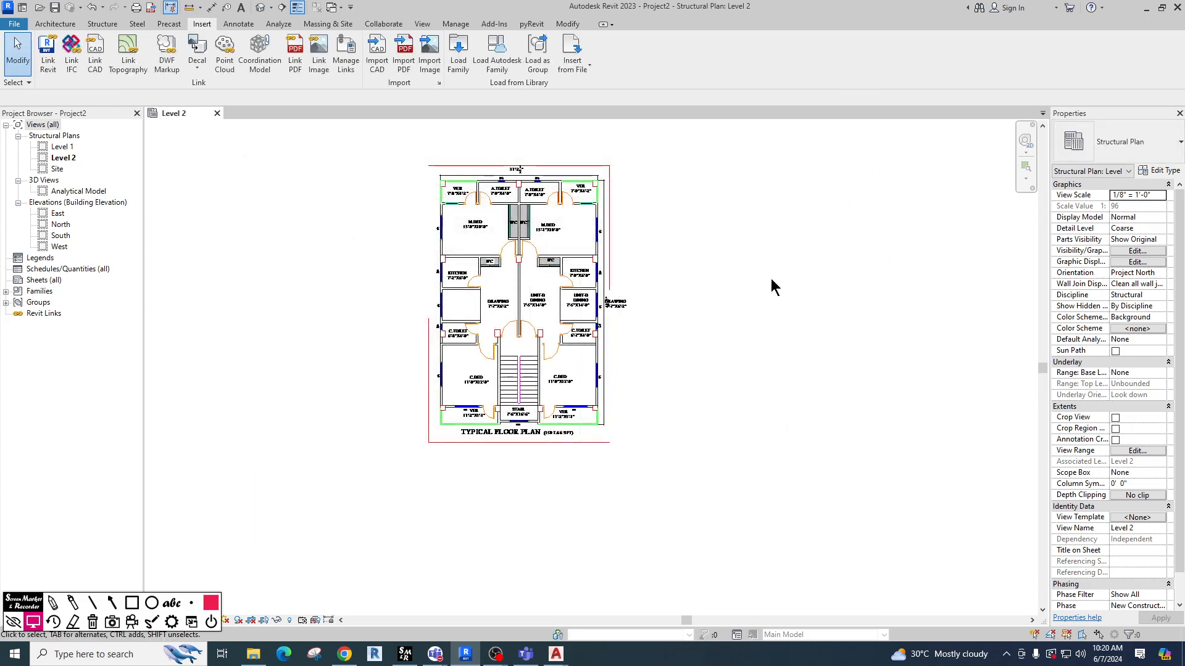
# Measure the thickness of the wall between the right-hand M.BED and KITCHEN with a temporary aligned dimension.
pyautogui.scroll(2, 478, 275)
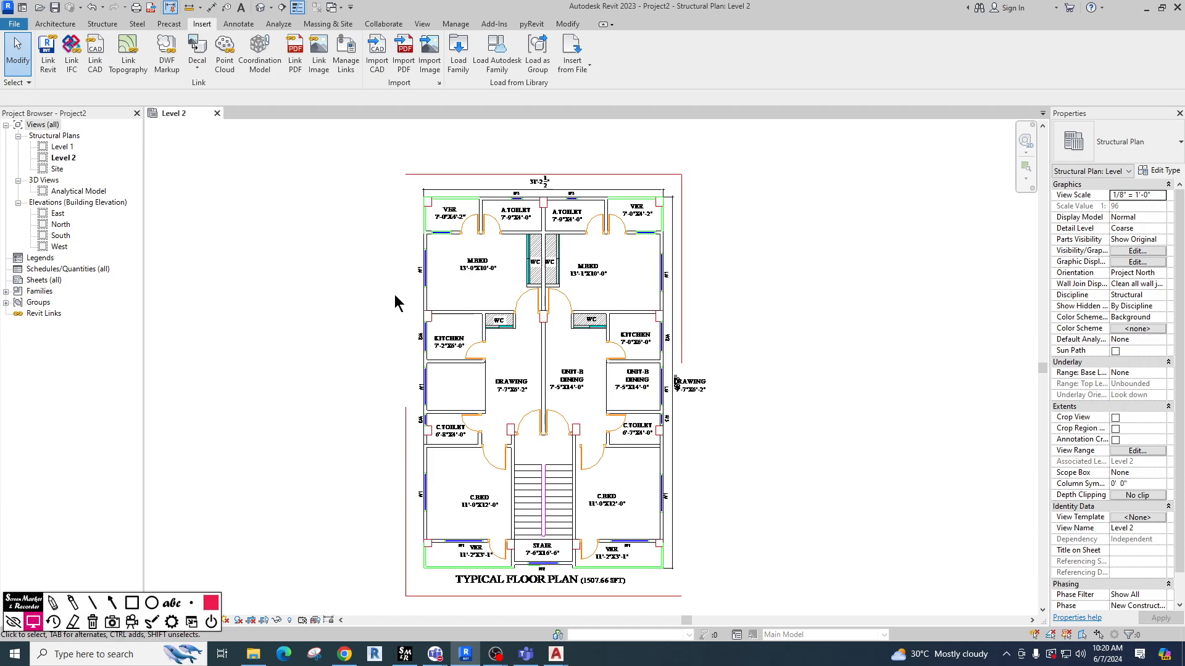
pyautogui.scroll(3, 521, 309)
pyautogui.press('d')
pyautogui.press('i')
pyautogui.scroll(1, 696, 349)
pyautogui.click(709, 341)
pyautogui.click(713, 331)
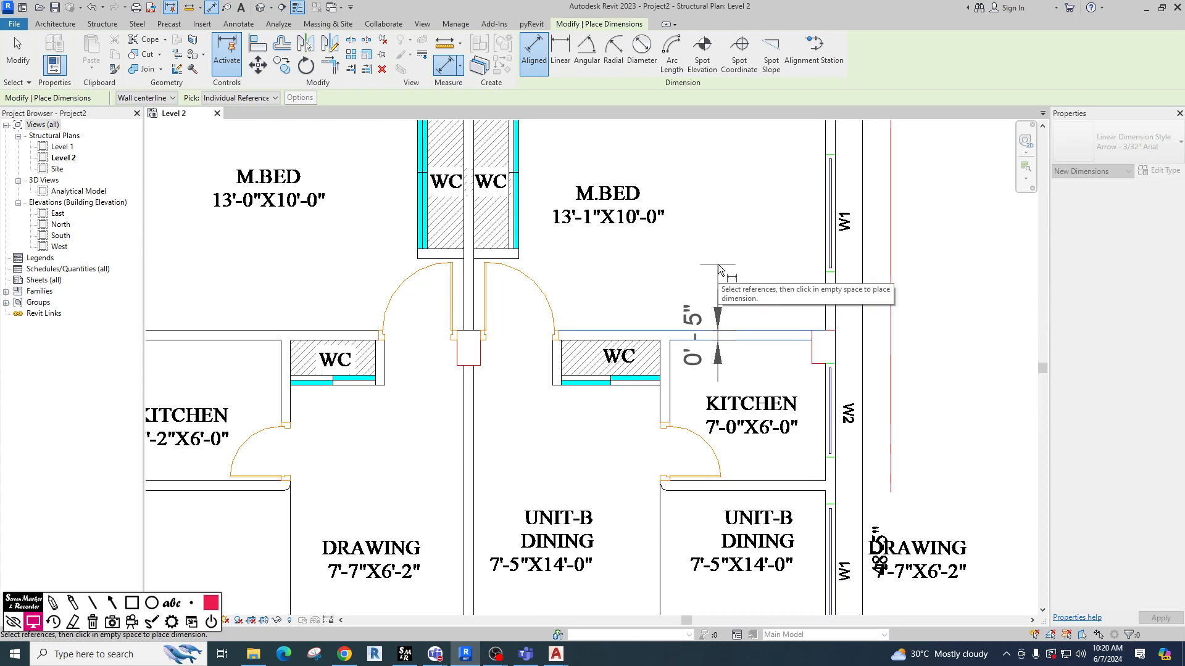
pyautogui.press('Escape')
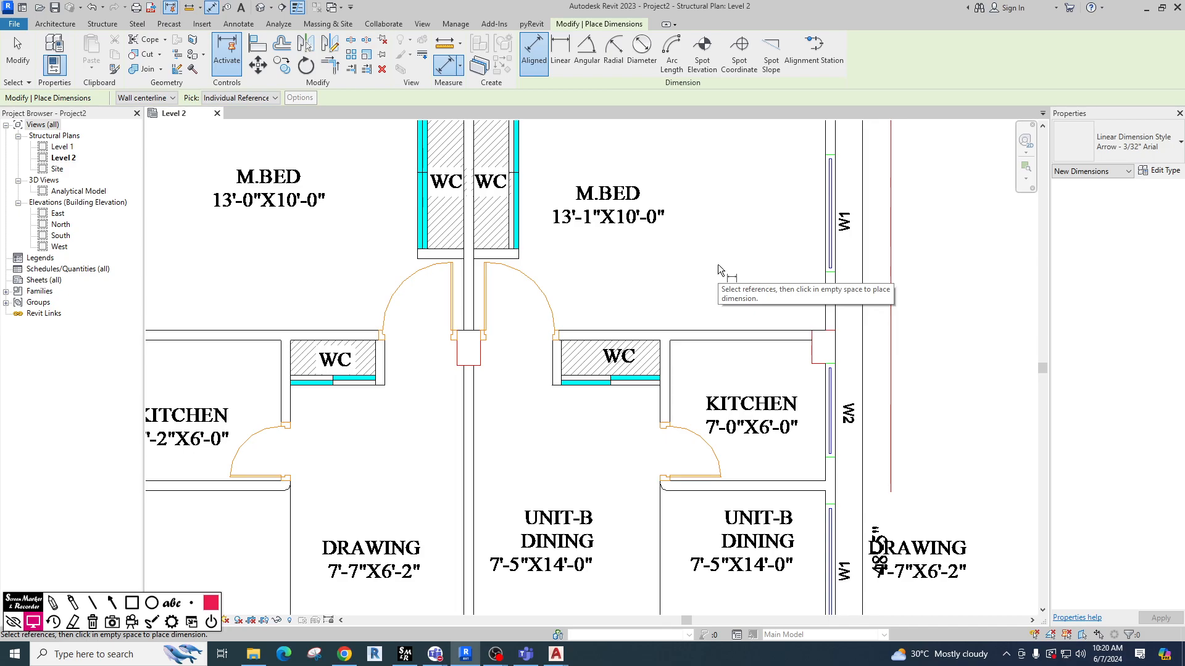
pyautogui.press('Escape')
pyautogui.scroll(-6, 719, 271)
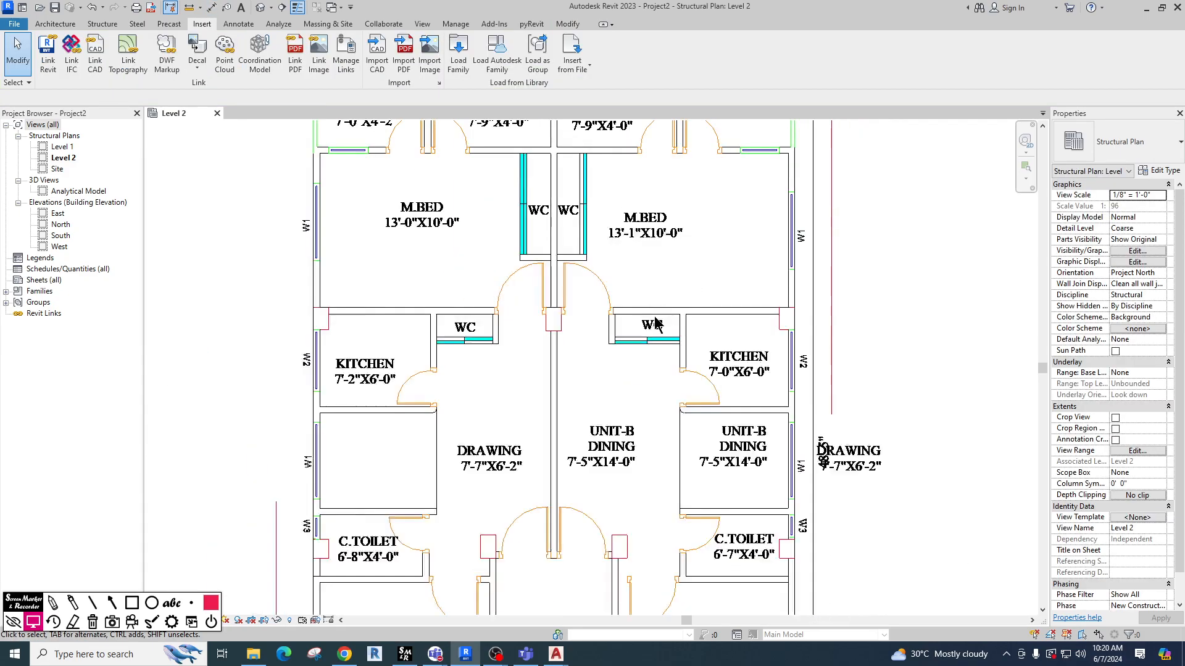
# Switch to AutoCAD and maximize its window on the Link CAD drawing's floor plan.
pyautogui.scroll(3, 619, 302)
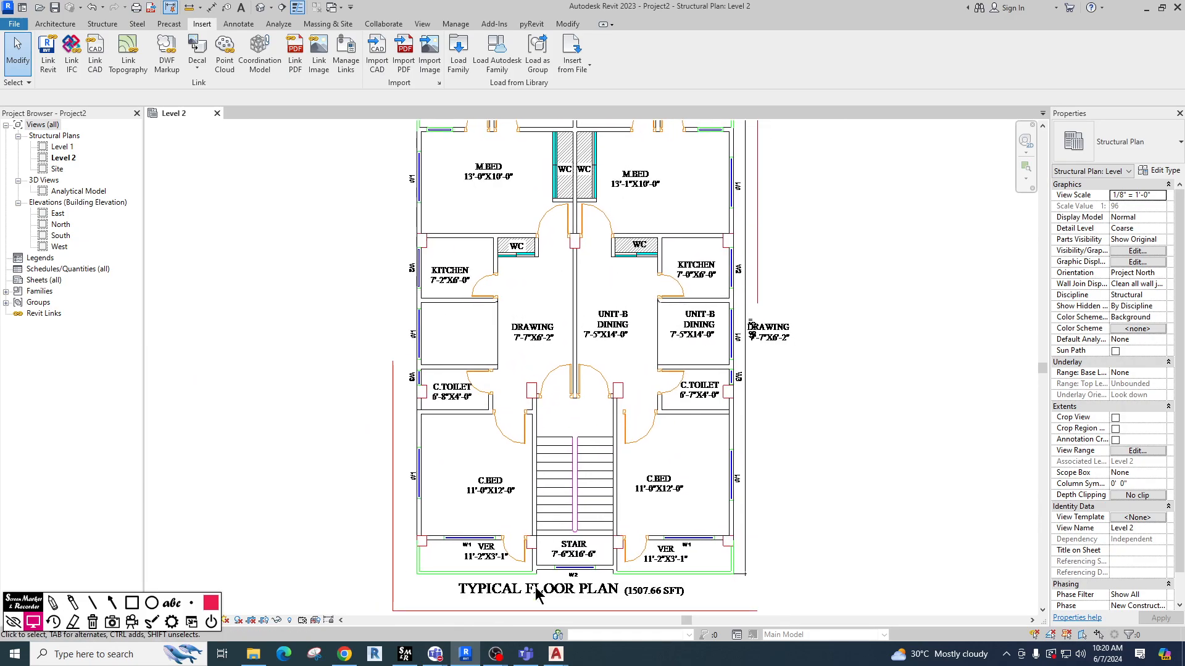
pyautogui.moveTo(556, 654)
pyautogui.click(598, 602)
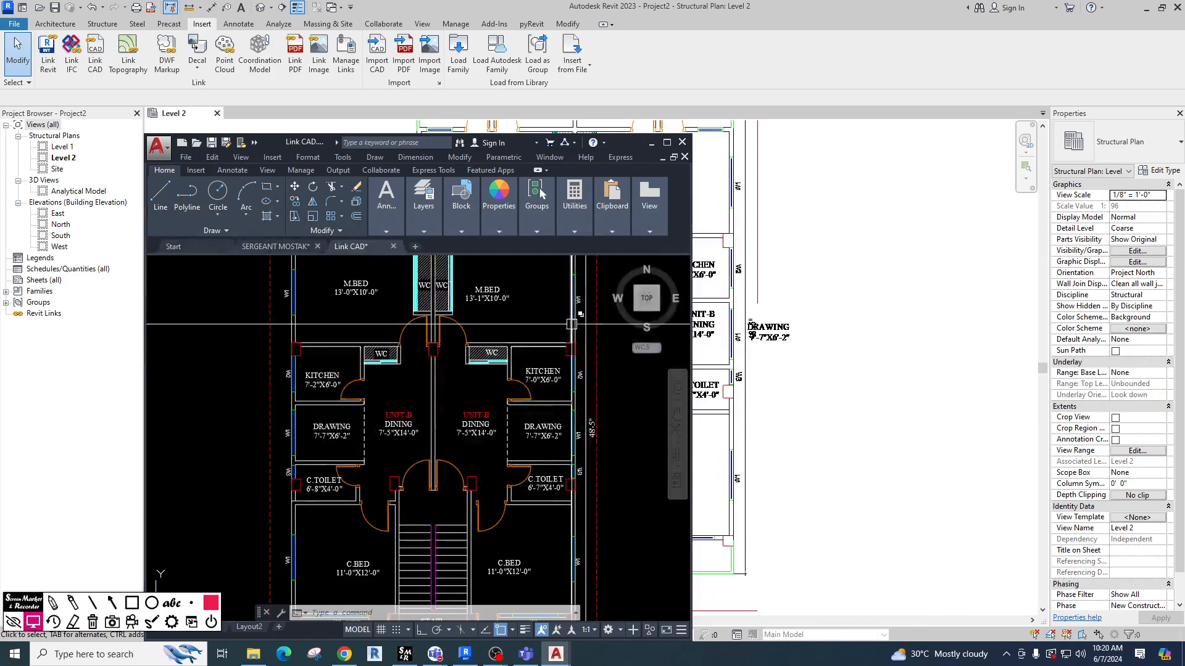
pyautogui.click(666, 142)
pyautogui.scroll(-3, 604, 437)
pyautogui.scroll(5, 614, 408)
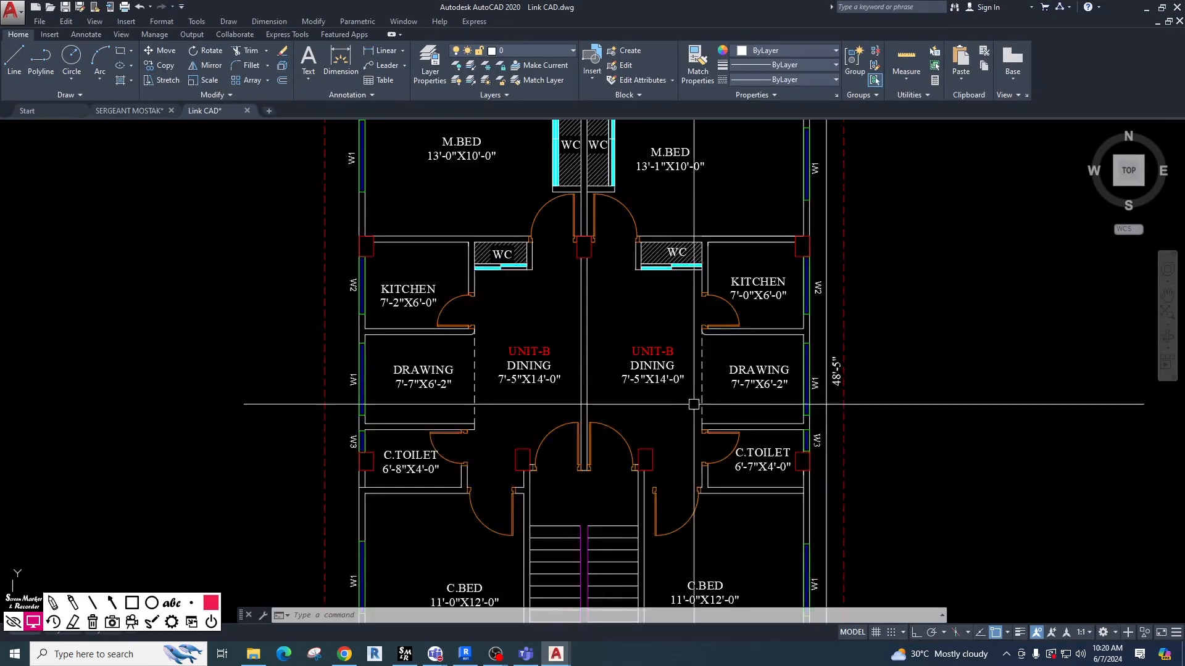
# Select all text similar to the right-hand UNIT-B DINING label in the floor plan and delete it.
pyautogui.moveTo(689, 403); pyautogui.dragTo(674, 374, button='middle')
pyautogui.click(664, 387)
pyautogui.click(638, 308)
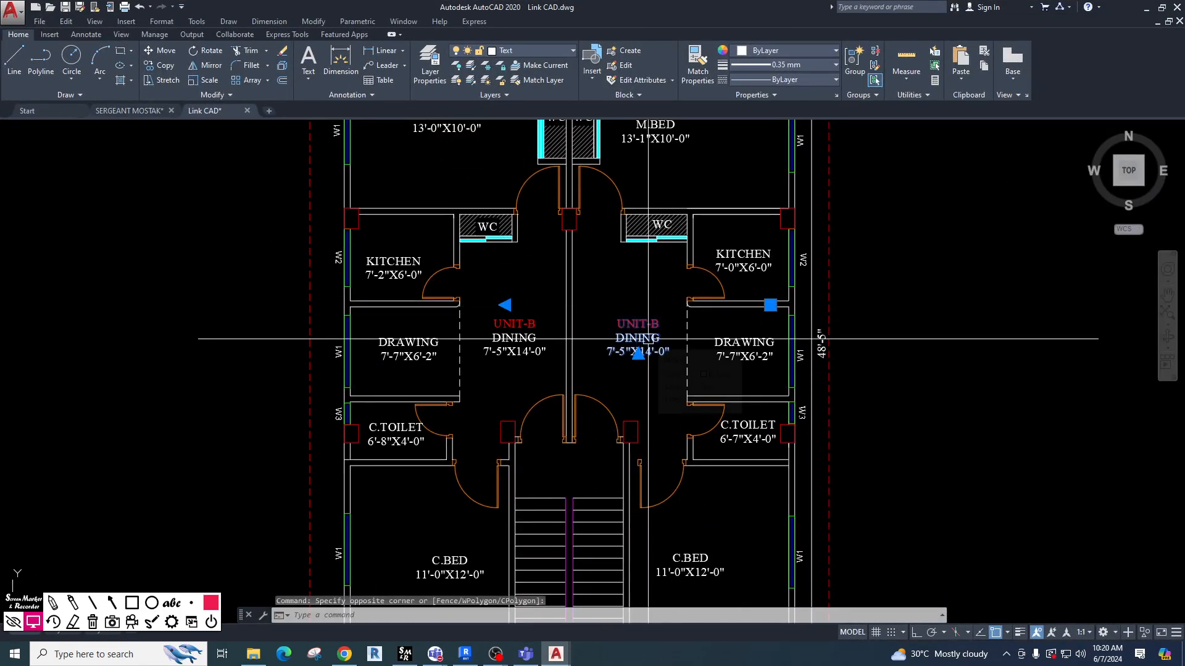
pyautogui.rightClick(641, 339)
pyautogui.click(691, 231)
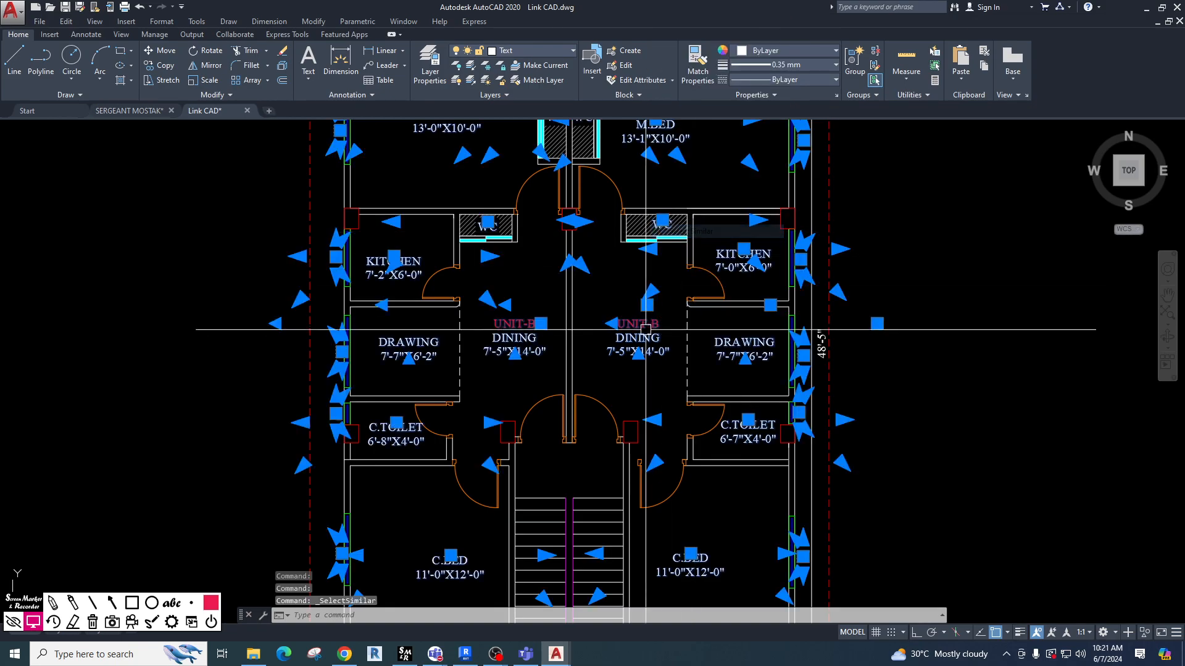
pyautogui.press('Delete')
# Save the Link CAD drawing with the whole floor plan in view.
pyautogui.scroll(-4, 642, 330)
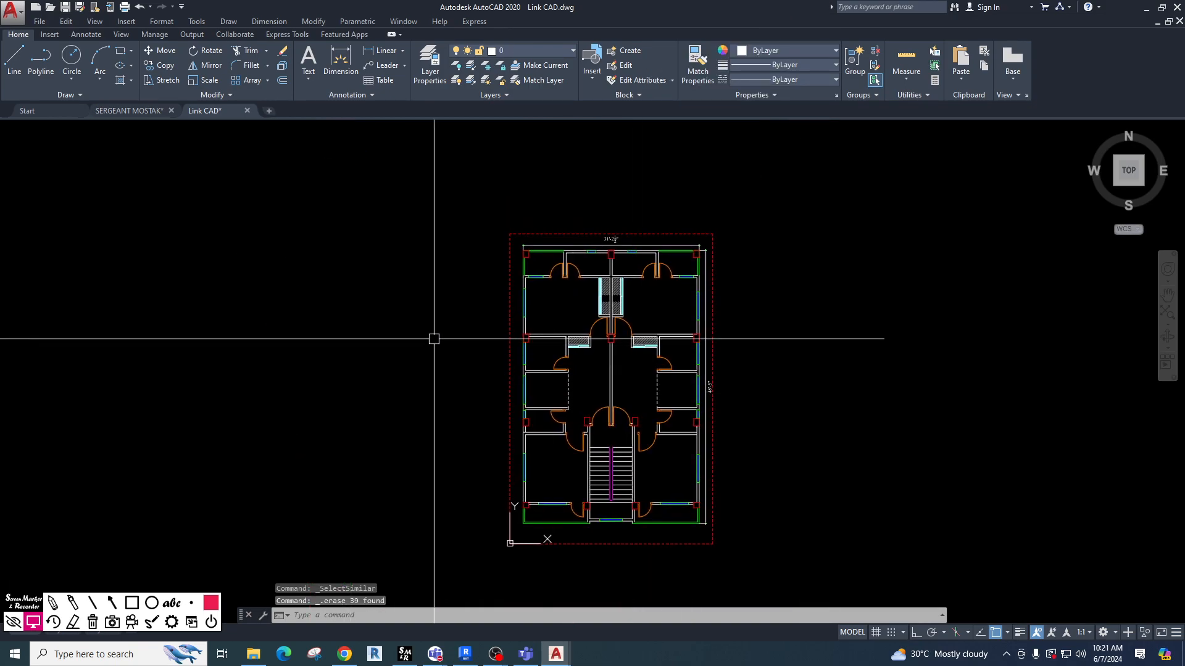
pyautogui.scroll(2, 508, 290)
pyautogui.moveTo(677, 420); pyautogui.dragTo(604, 387, button='middle')
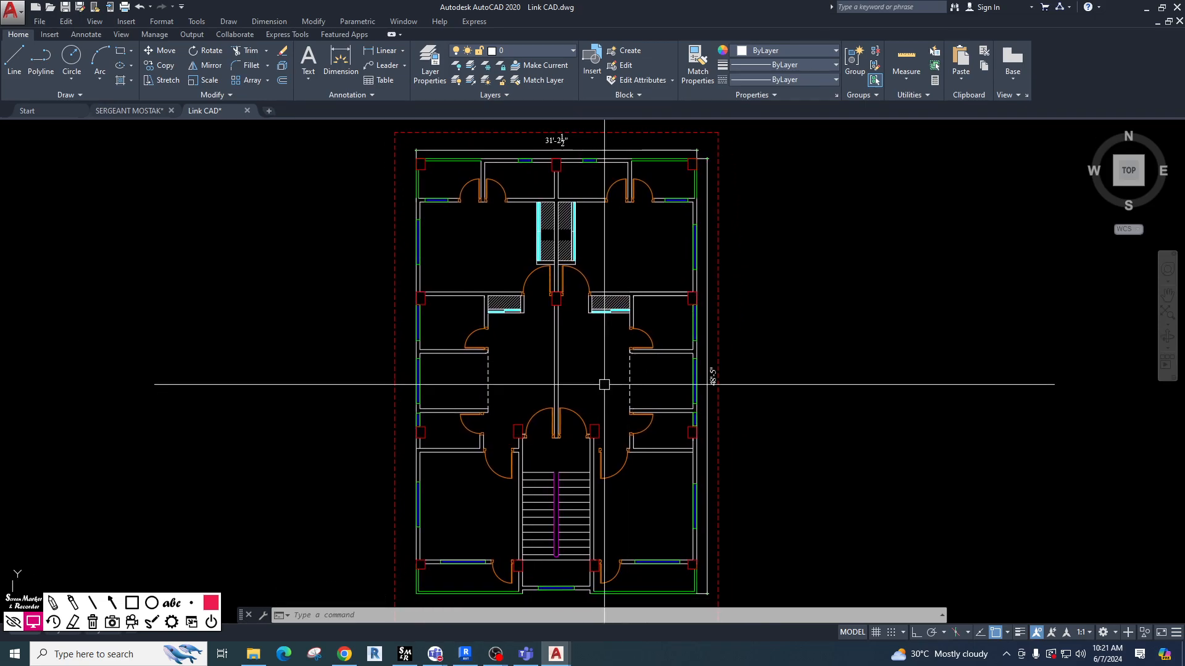
pyautogui.hotkey('ctrl', 's')
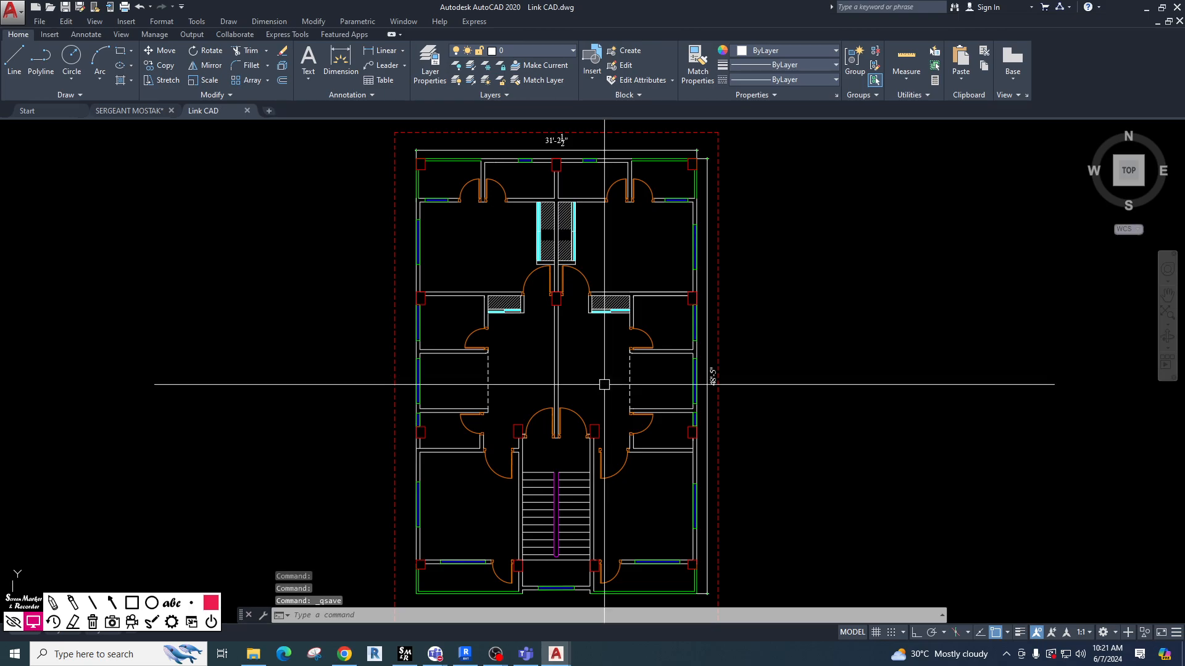
# Switch back to Revit, view the CAD formats through the project management tools' Manage Links, and close the dialog.
pyautogui.moveTo(467, 645)
pyautogui.click(480, 614)
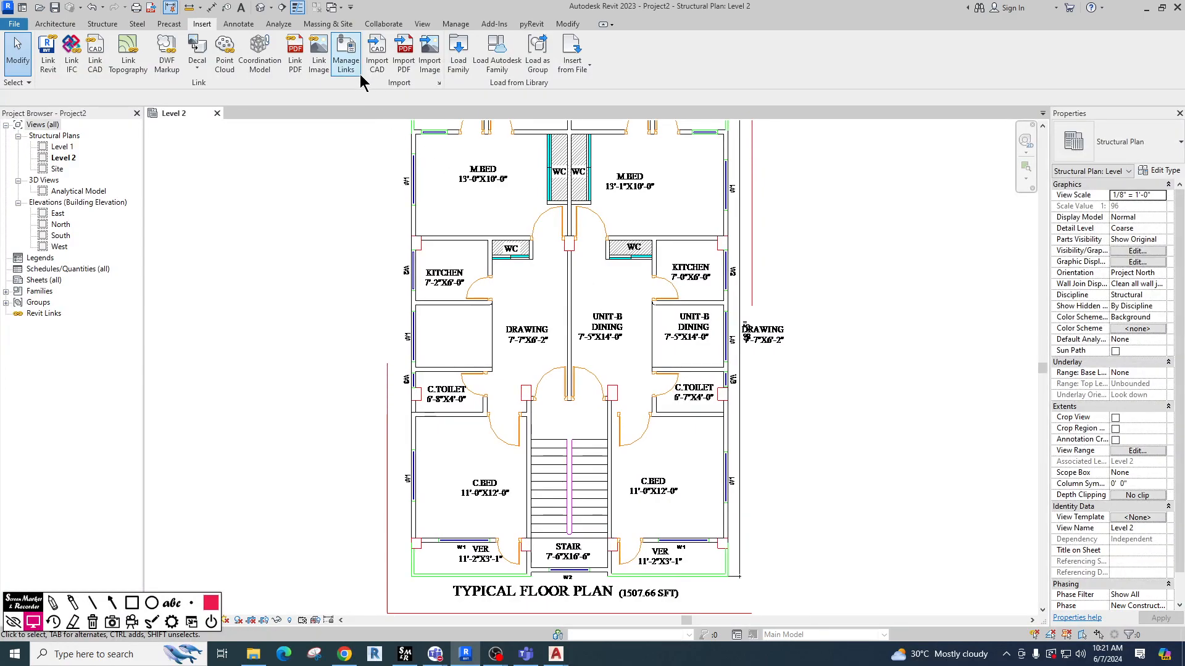
pyautogui.click(460, 27)
pyautogui.click(811, 61)
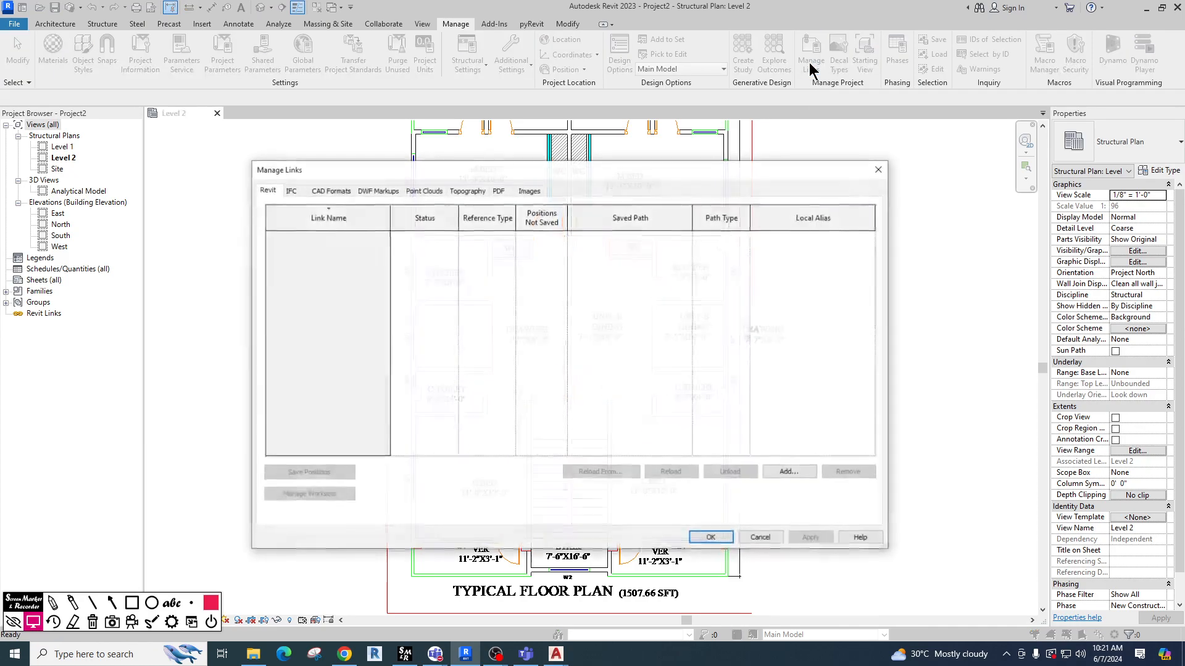
pyautogui.click(327, 193)
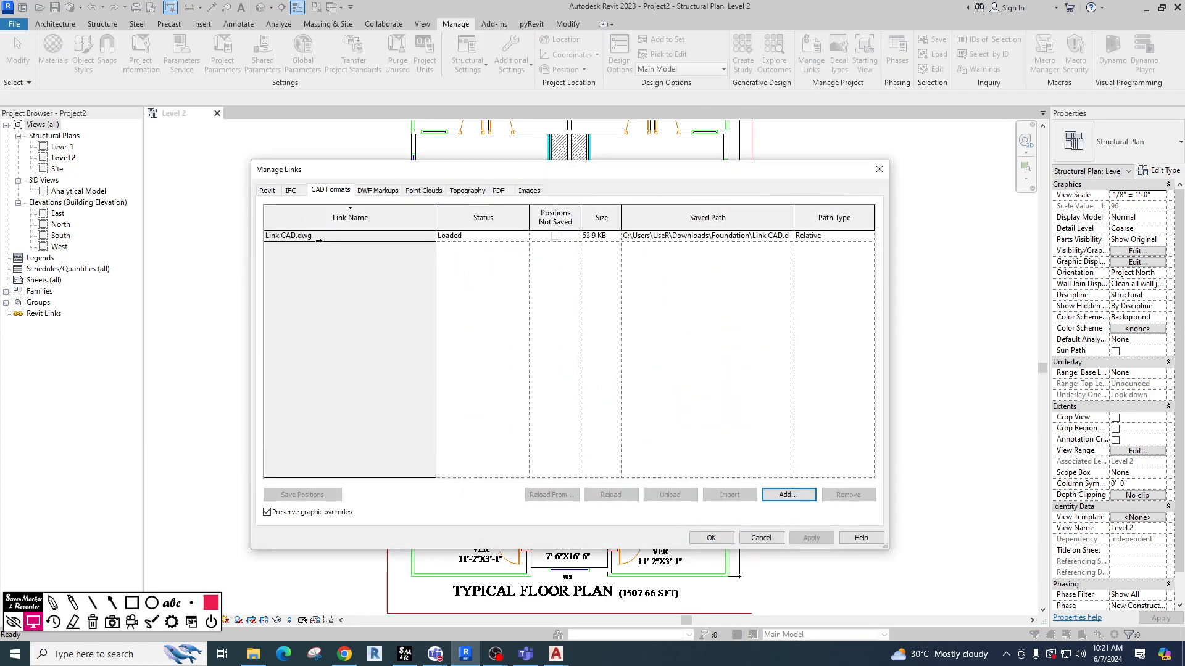
pyautogui.click(879, 168)
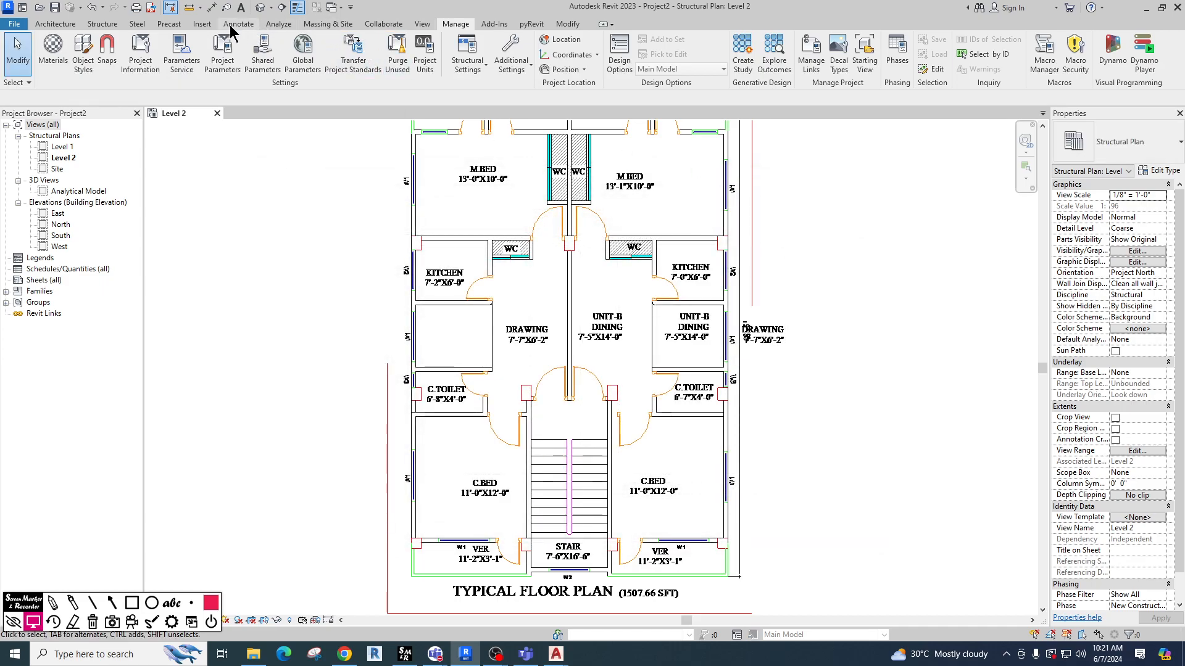
# Reopen Manage Links from the insert tools, view the IFC links, and close the dialog.
pyautogui.click(201, 23)
pyautogui.click(345, 64)
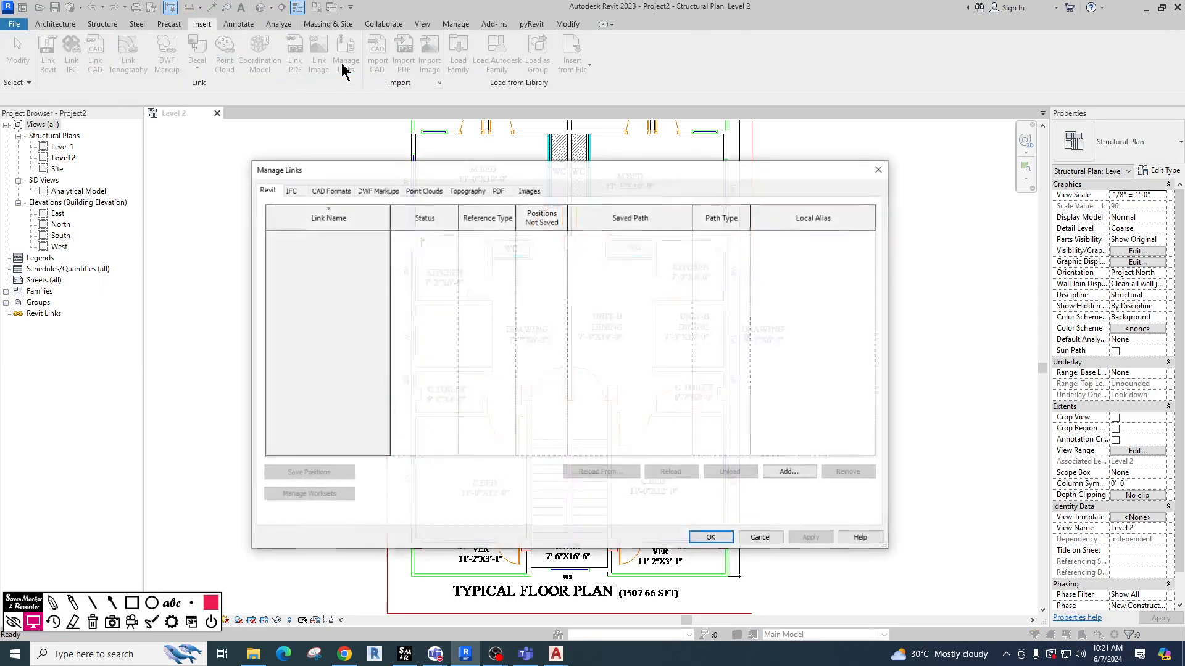
pyautogui.click(301, 192)
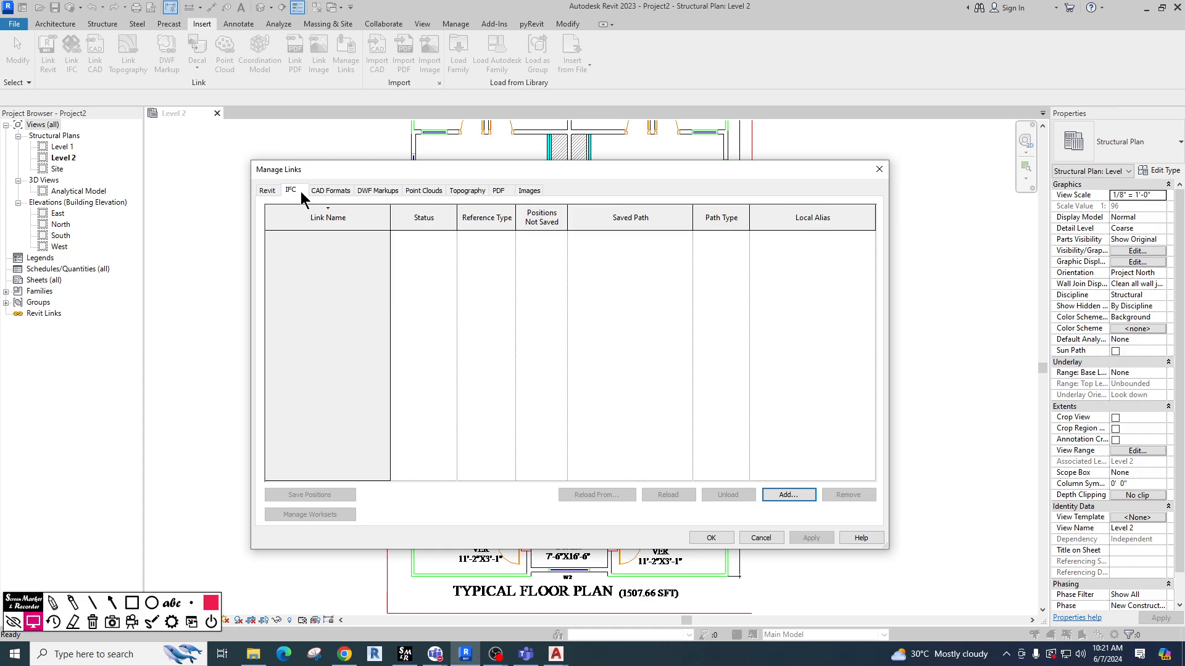
pyautogui.click(879, 169)
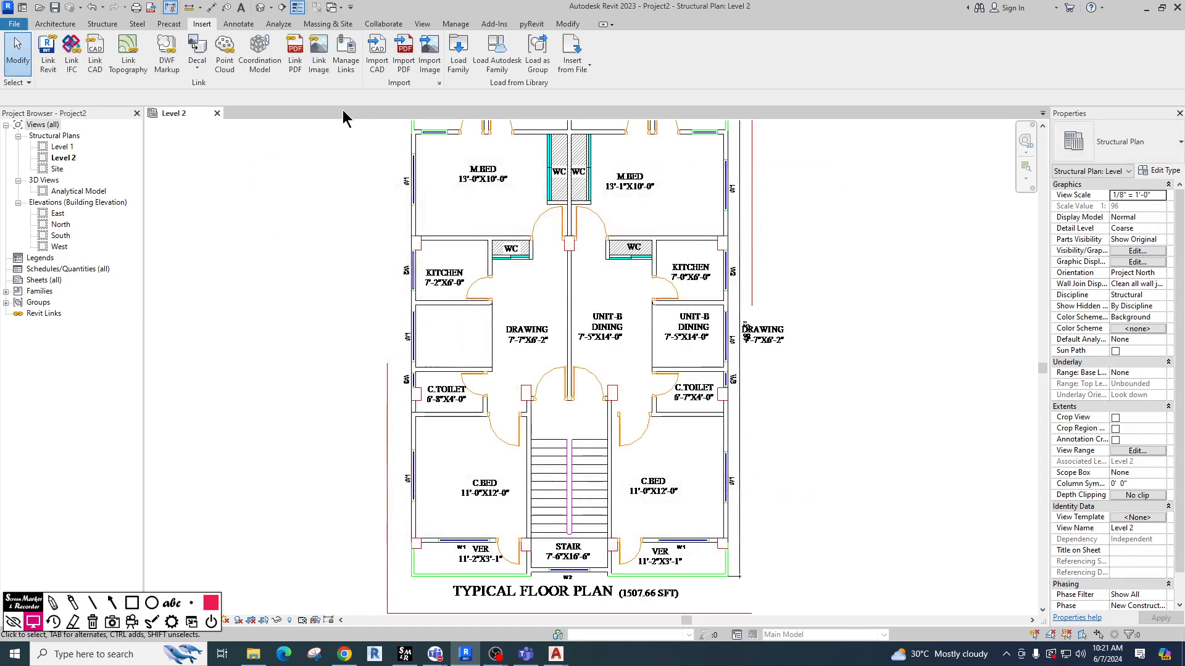
# Compare the linked plan with the edited Link CAD drawing in AutoCAD and return to Revit.
pyautogui.scroll(-2, 639, 307)
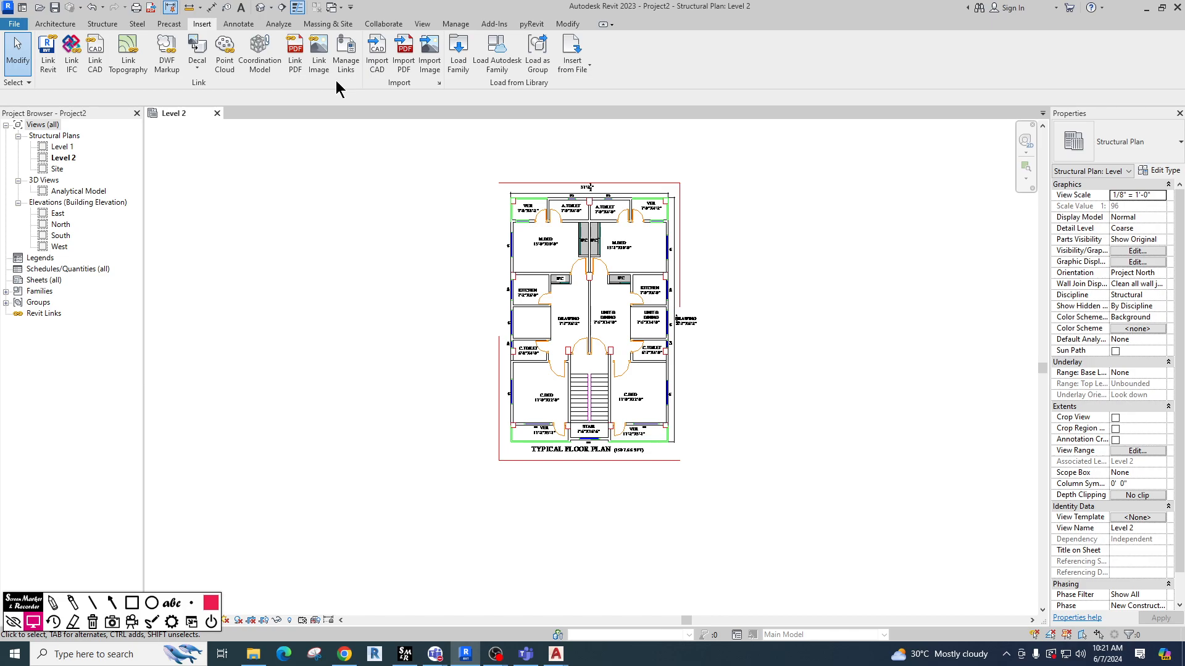
pyautogui.scroll(2, 620, 365)
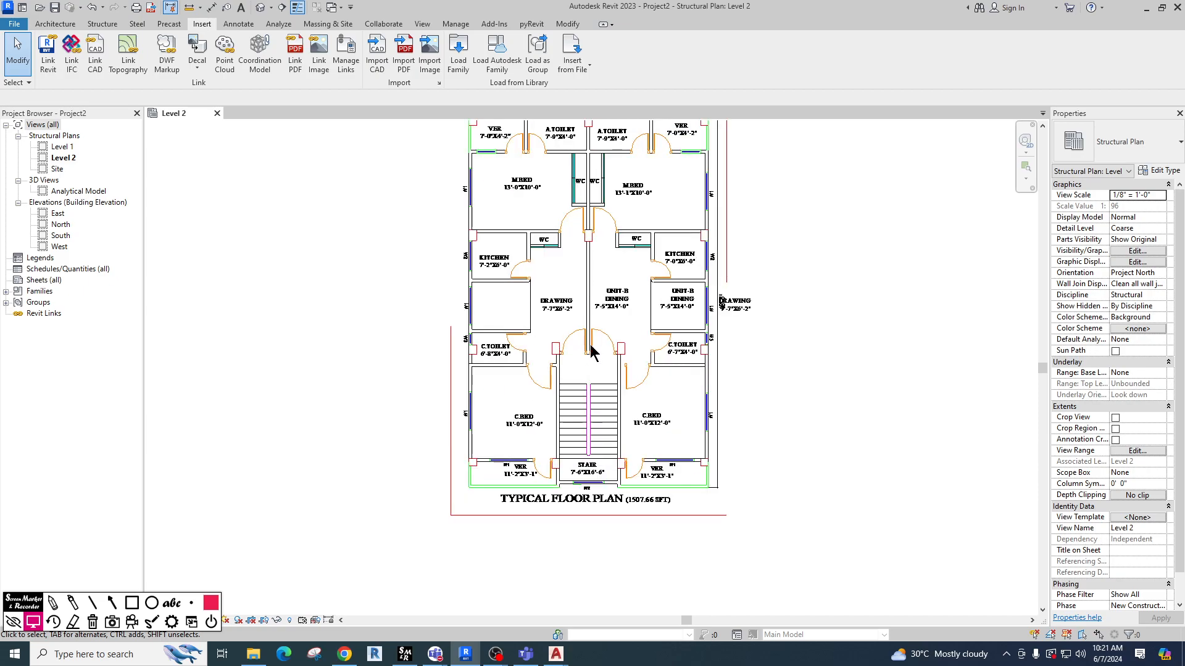
pyautogui.moveTo(557, 655)
pyautogui.click(622, 604)
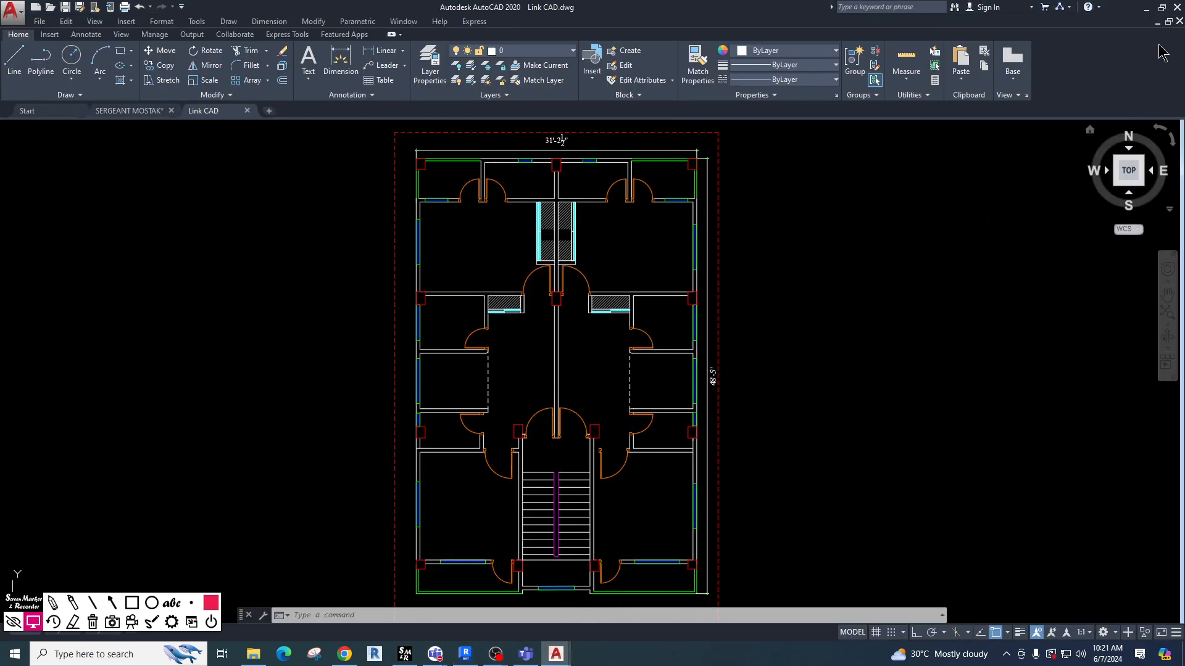
pyautogui.click(1145, 7)
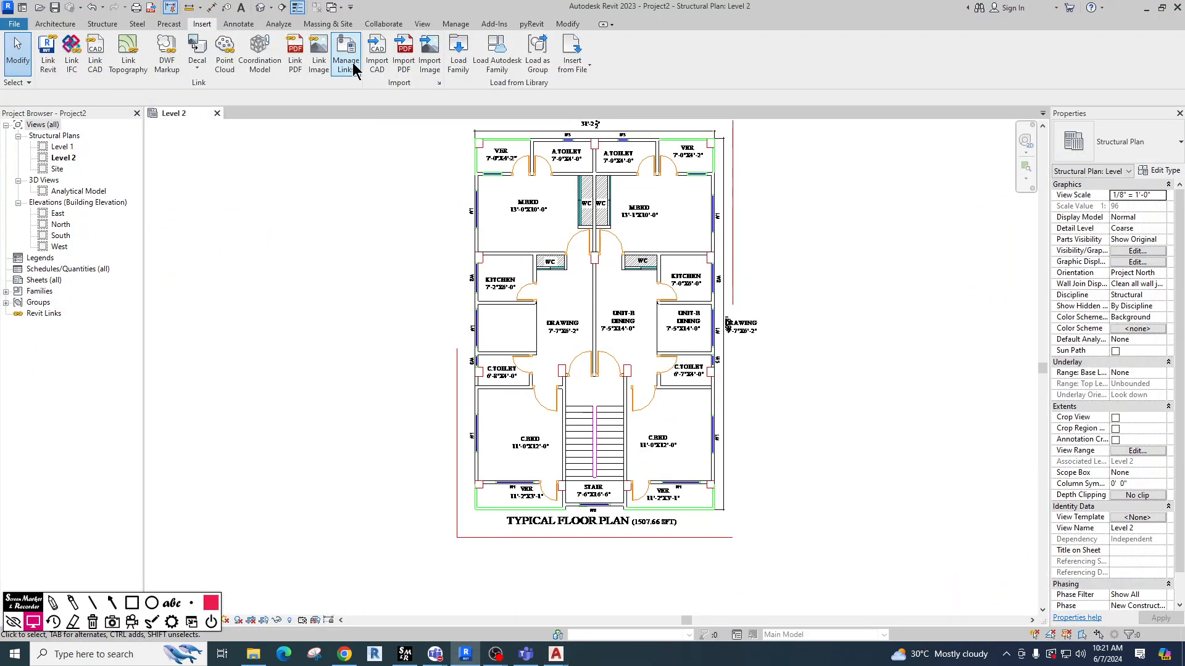
# Reload the Link CAD.dwg link through Manage Links and inspect the updated floor plan in Level 2.
pyautogui.click(347, 61)
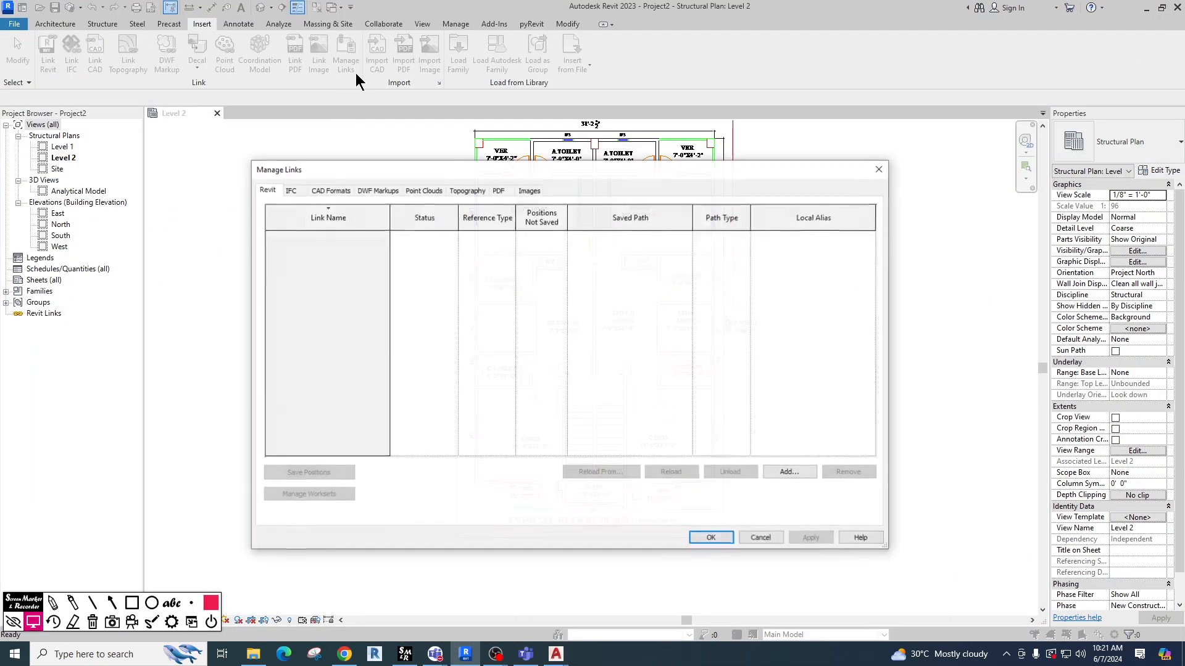
pyautogui.click(337, 191)
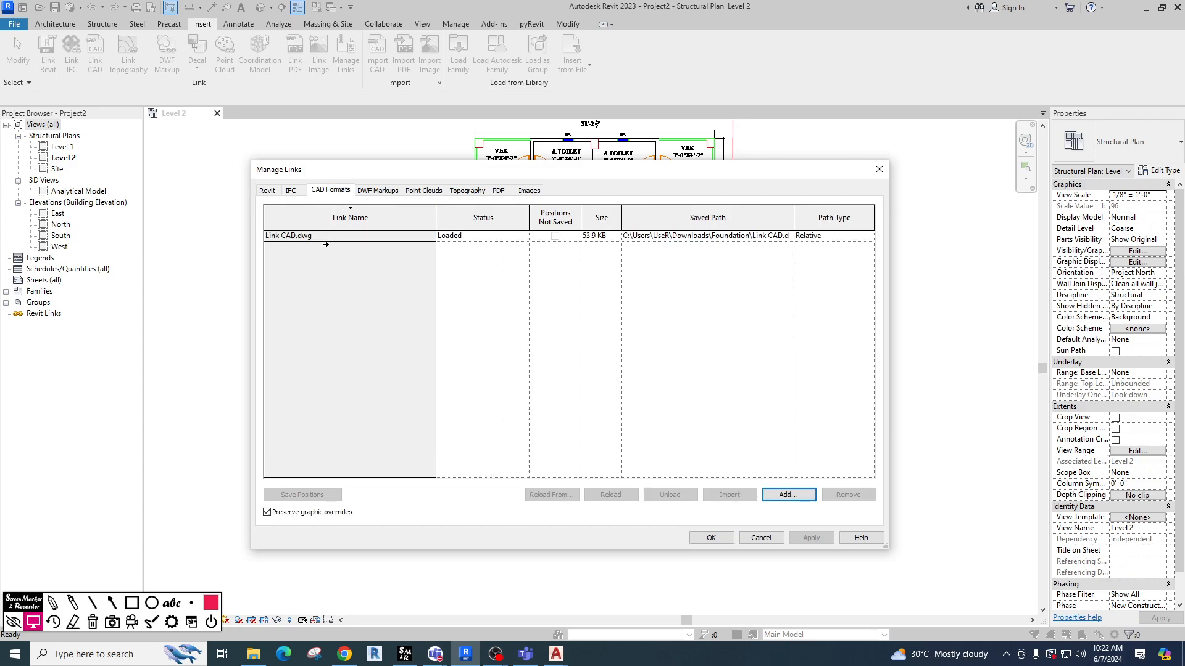
pyautogui.moveTo(520, 177); pyautogui.dragTo(516, 123)
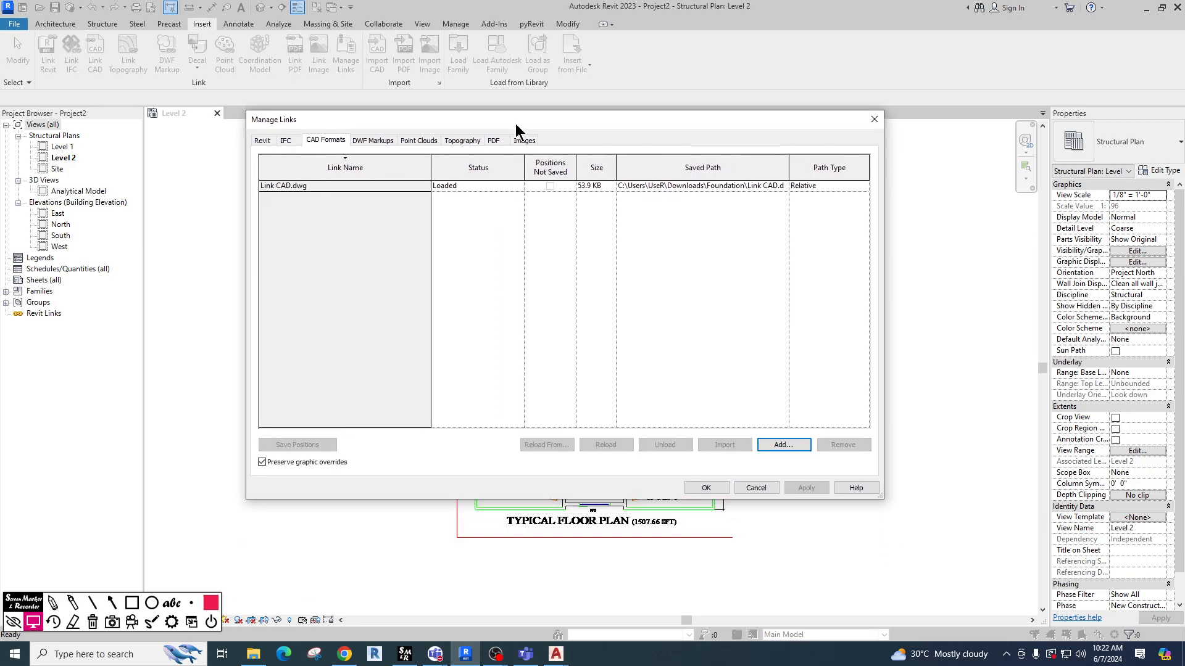
pyautogui.click(303, 186)
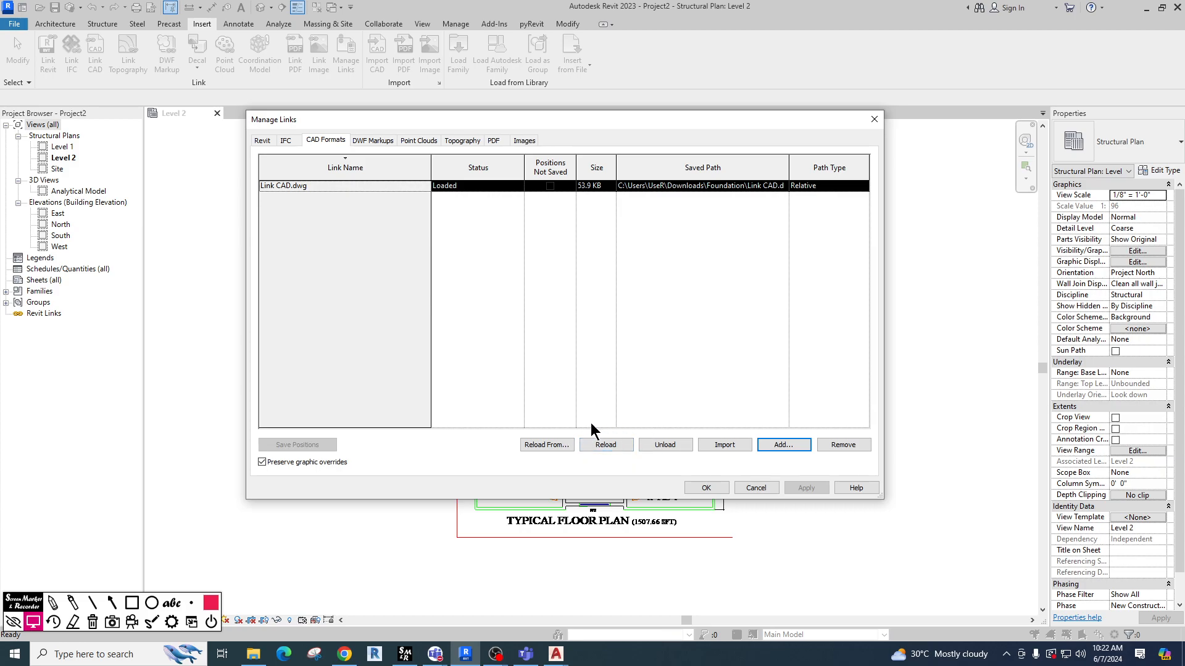
pyautogui.click(604, 446)
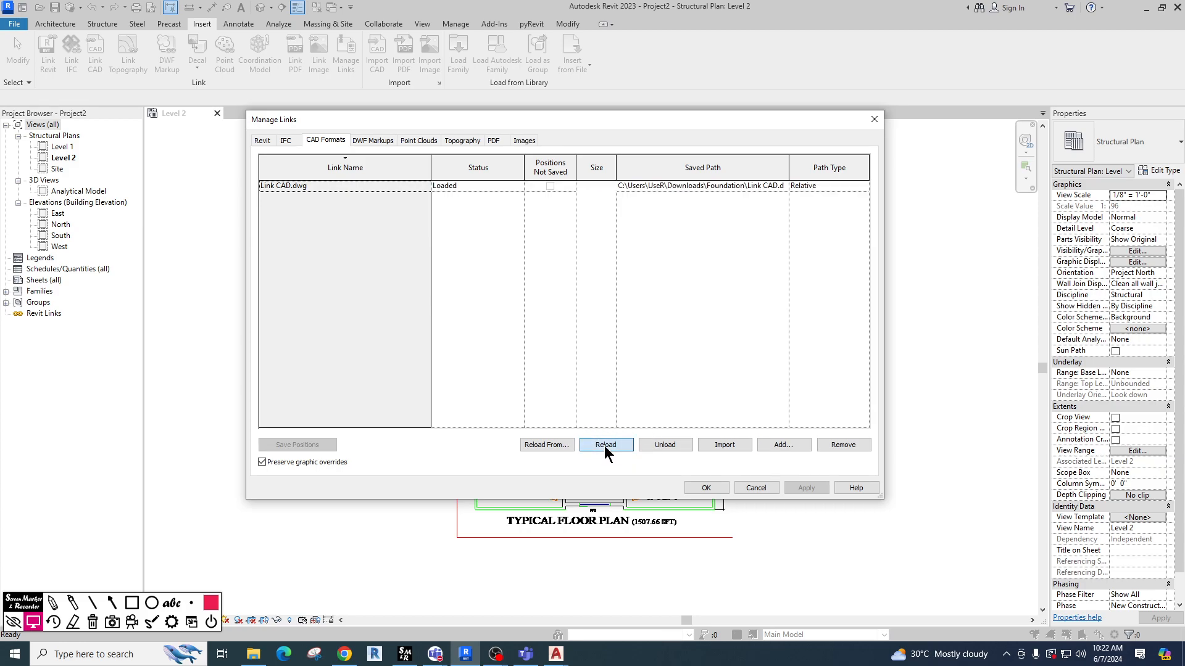
pyautogui.click(705, 488)
pyautogui.scroll(5, 713, 487)
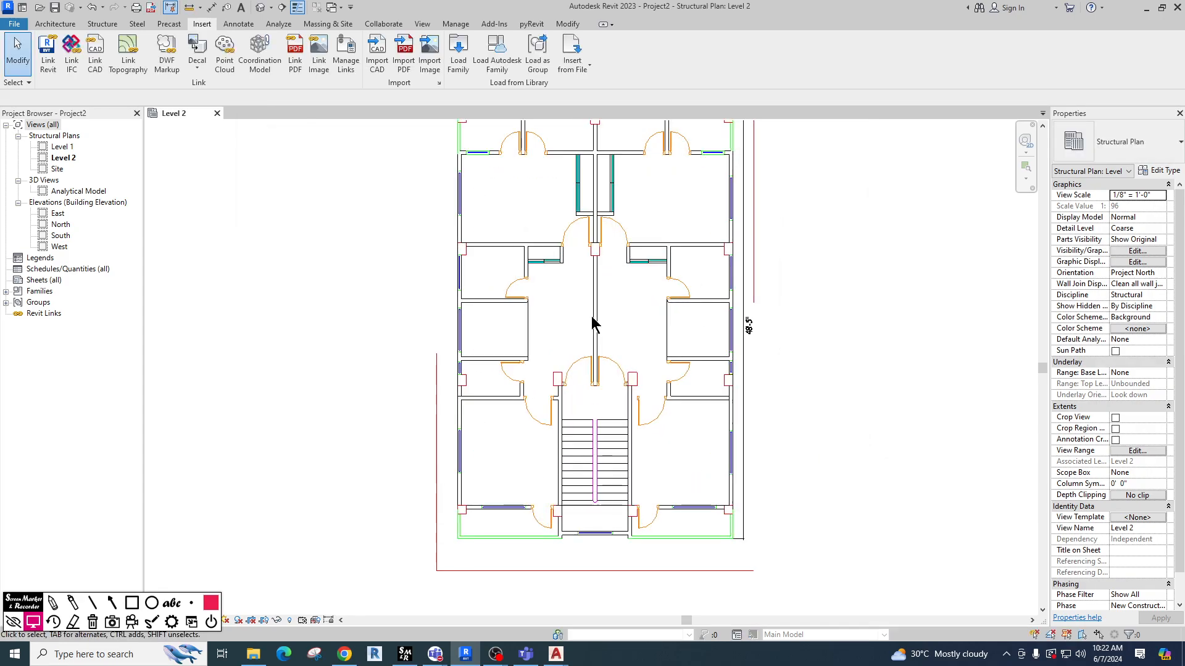
pyautogui.moveTo(593, 322); pyautogui.dragTo(605, 468, button='middle')
pyautogui.moveTo(622, 410); pyautogui.dragTo(589, 329, button='middle')
pyautogui.moveTo(612, 372); pyautogui.dragTo(599, 338, button='middle')
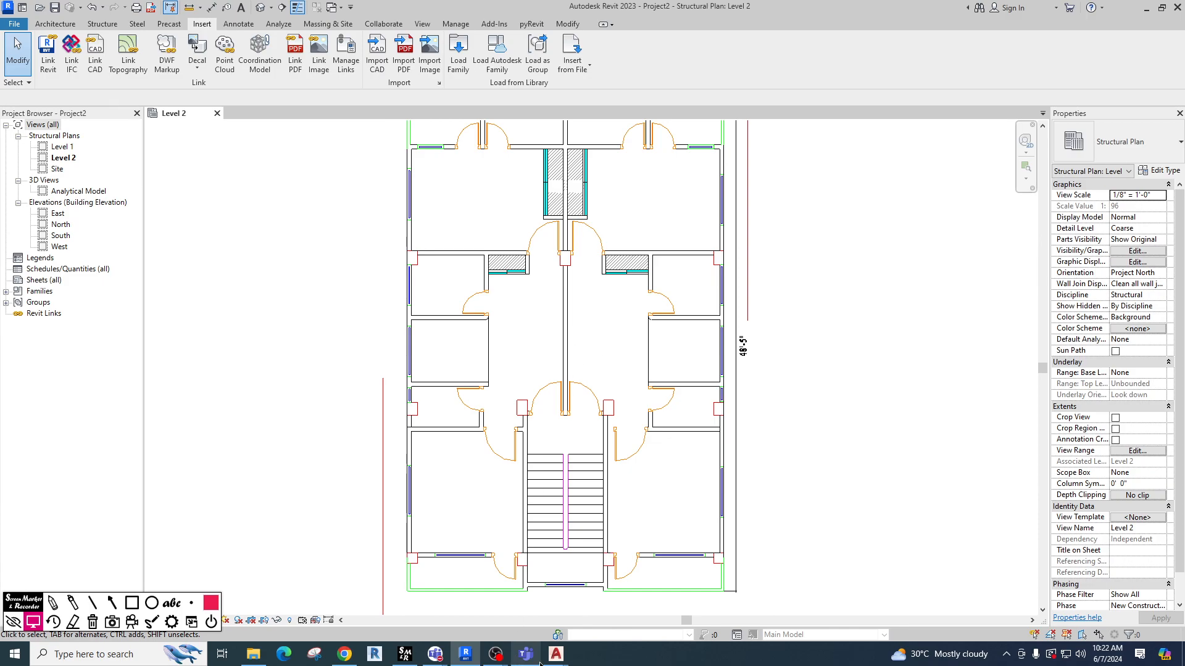
# Switch to AutoCAD, maximize the Link CAD drawing window, and examine the interior walls above the staircase.
pyautogui.moveTo(554, 659)
pyautogui.click(603, 602)
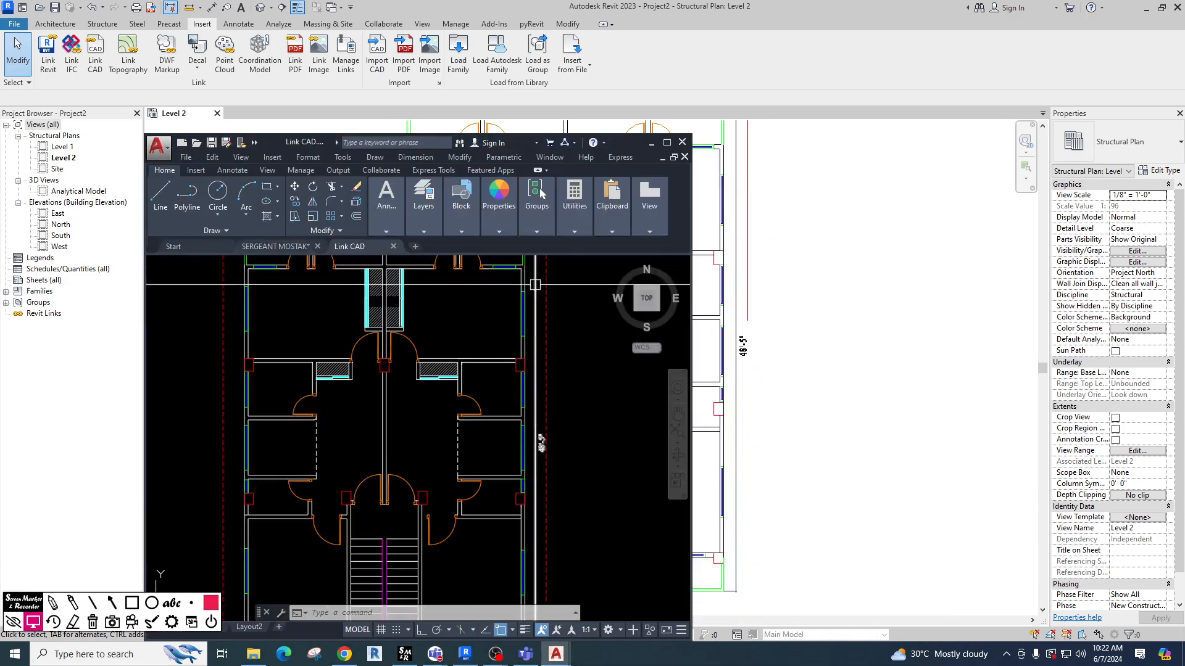
pyautogui.click(667, 142)
pyautogui.scroll(5, 542, 370)
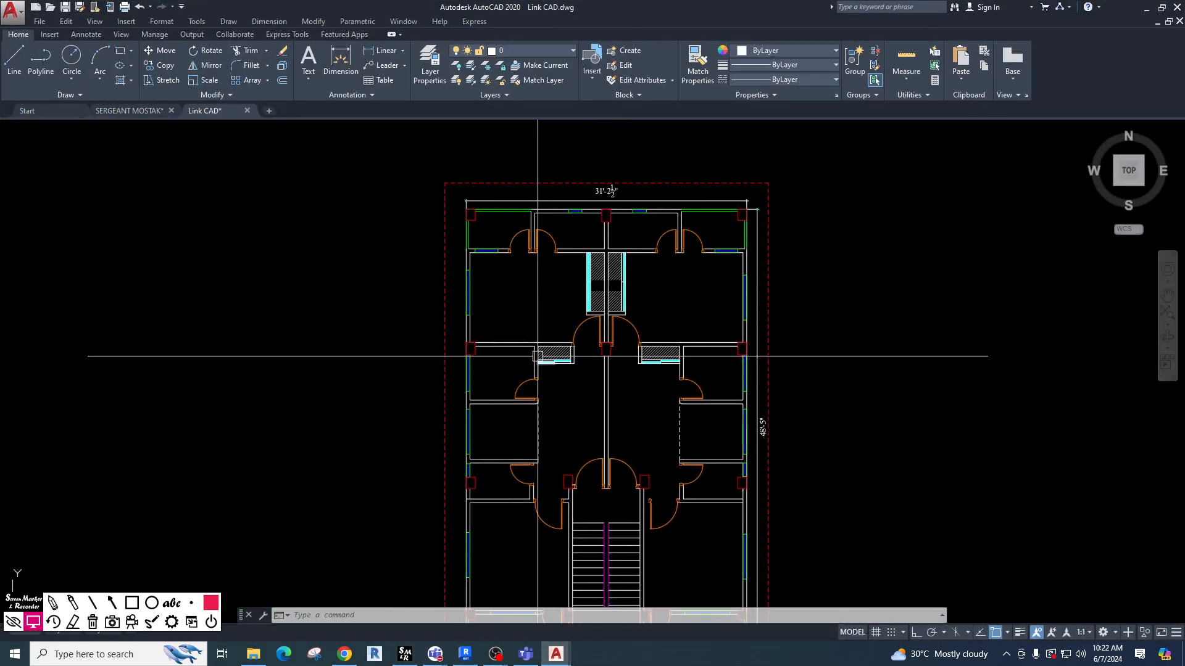
pyautogui.scroll(-2, 540, 392)
pyautogui.scroll(5, 558, 389)
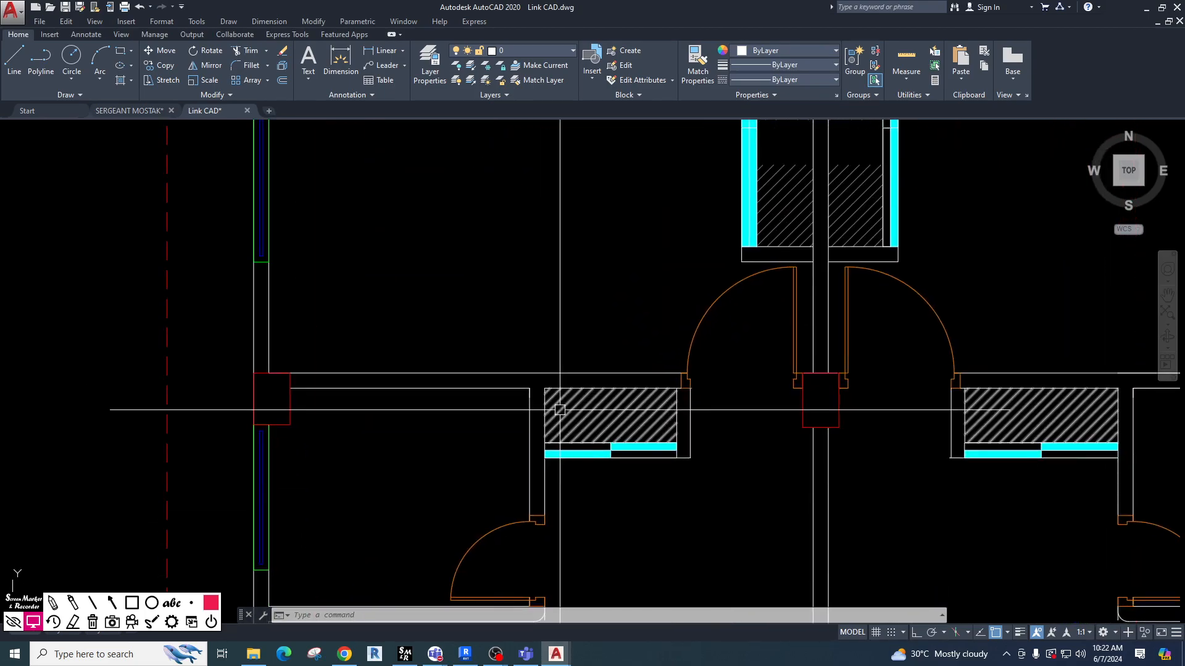
pyautogui.scroll(-4, 537, 469)
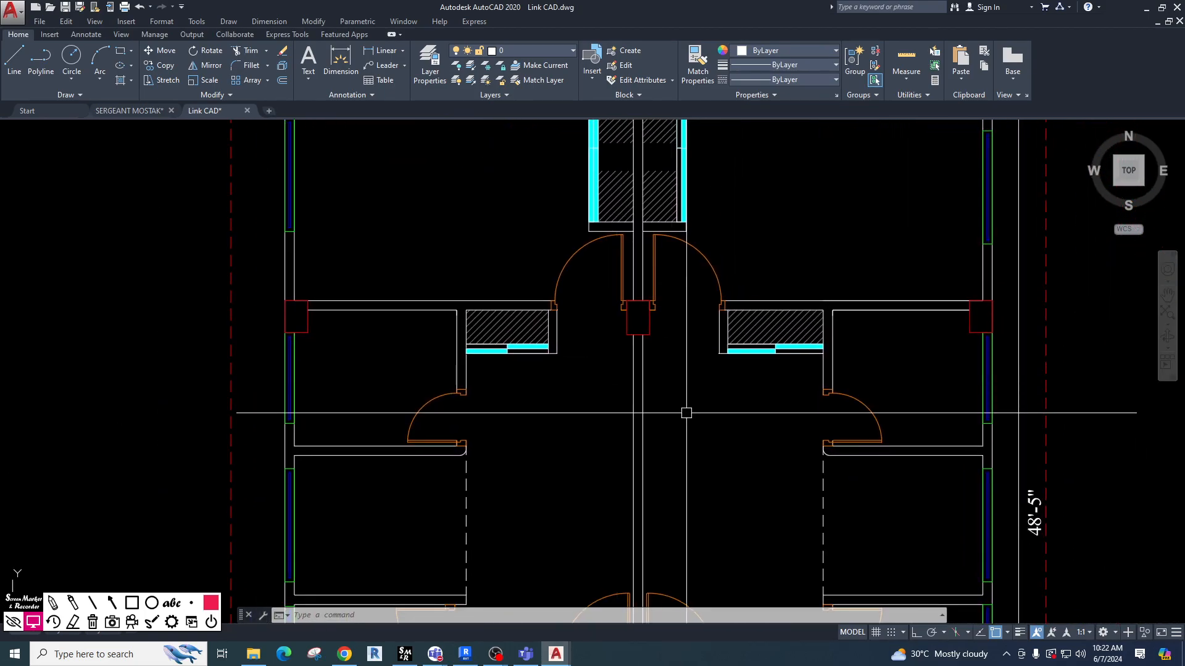
pyautogui.scroll(4, 688, 409)
pyautogui.scroll(-2, 704, 404)
pyautogui.moveTo(466, 425); pyautogui.dragTo(643, 307, button='middle')
pyautogui.scroll(-2, 593, 366)
pyautogui.scroll(4, 471, 424)
# Try to stretch the left horizontal wall's inner end near the foot of the dashed line.
pyautogui.click(495, 420)
pyautogui.click(435, 340)
pyautogui.scroll(-2, 528, 344)
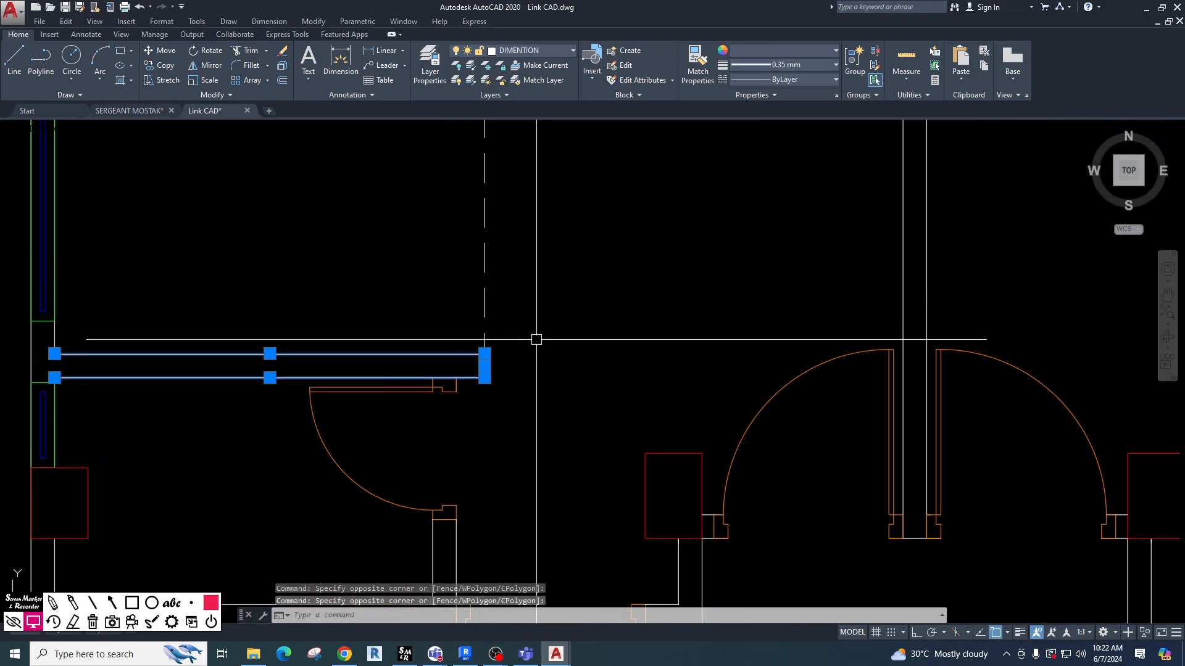
pyautogui.write('s')
pyautogui.press('Return')
pyautogui.press('Return')
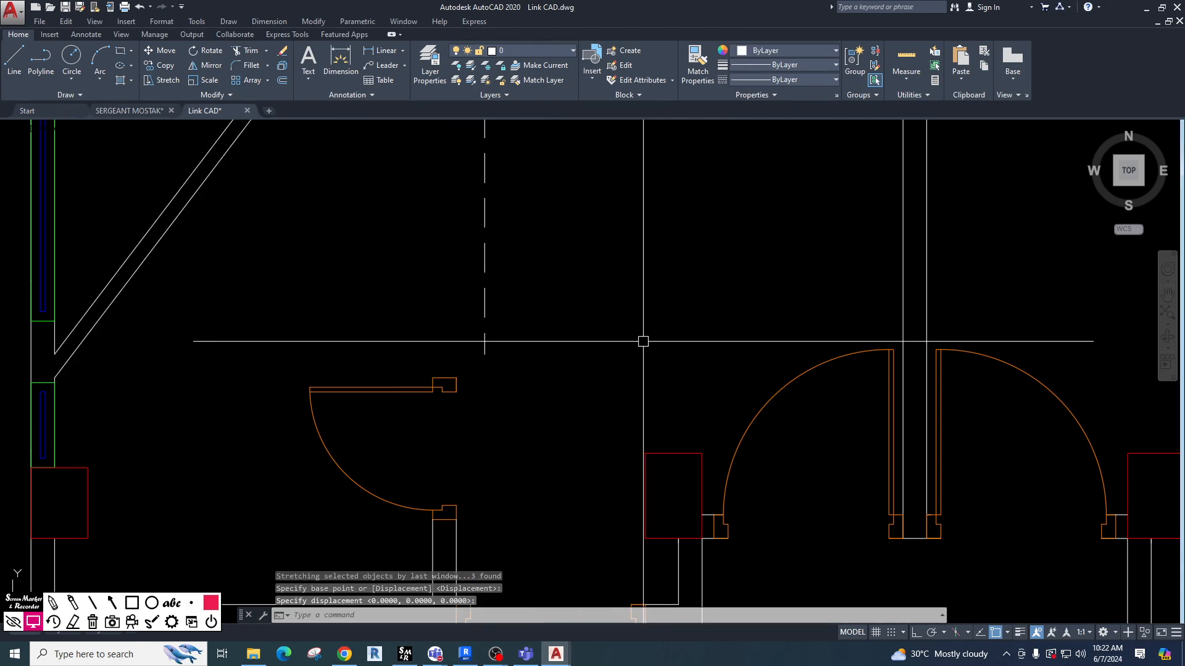
pyautogui.hotkey('ctrl', 'z')
# Stretch the left horizontal wall's inner end straight across to the matching right wall with Ortho on, excluding the dashed line.
pyautogui.click(549, 410)
pyautogui.click(477, 334)
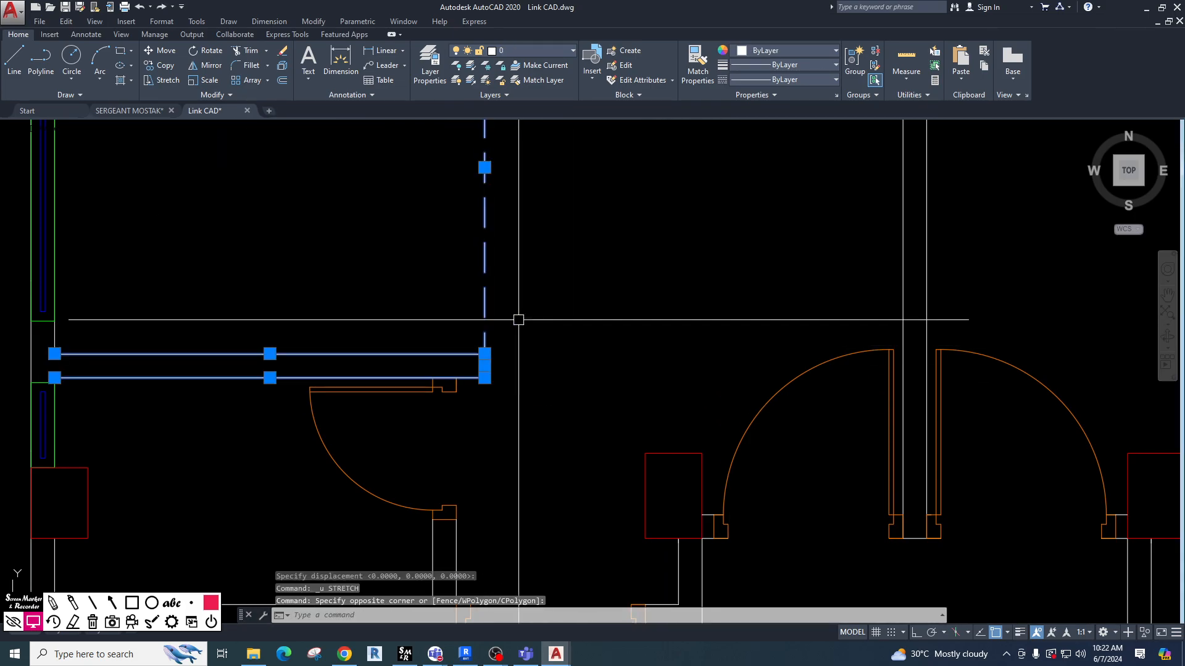
pyautogui.keyDown('shift'); pyautogui.click(557, 328); pyautogui.keyUp('shift')
pyautogui.keyDown('shift'); pyautogui.click(456, 305); pyautogui.keyUp('shift')
pyautogui.scroll(-2, 517, 332)
pyautogui.moveTo(517, 332); pyautogui.dragTo(489, 265, button='middle')
pyautogui.write('s')
pyautogui.press('Return')
pyautogui.click(507, 247)
pyautogui.press('F8')
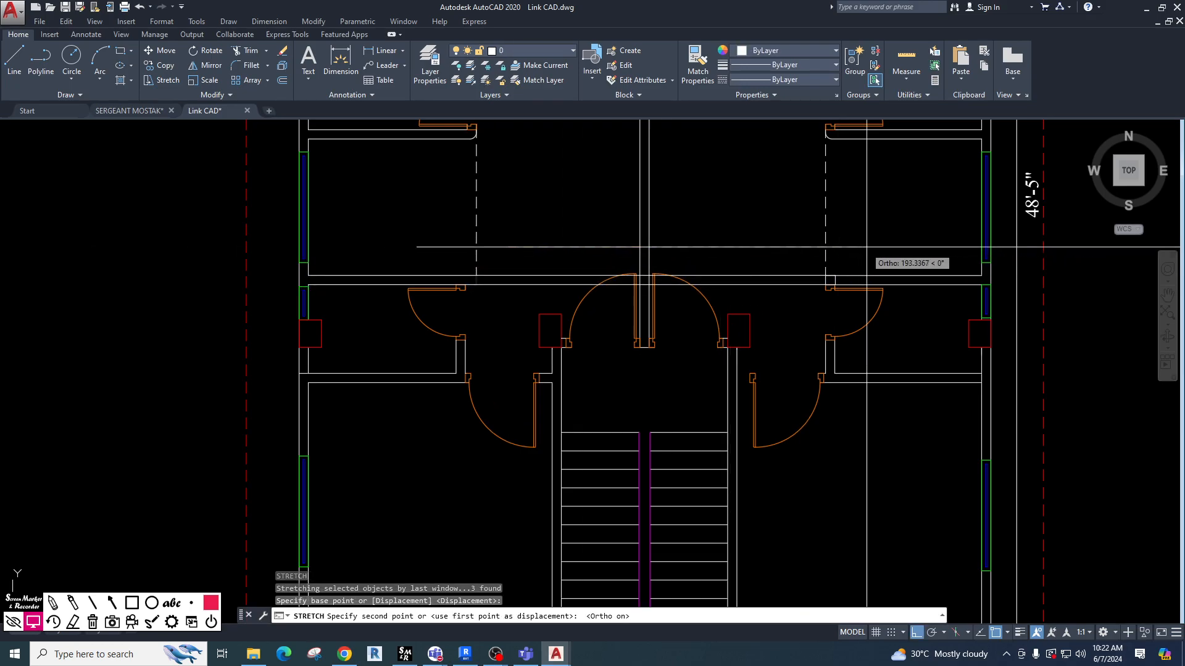
pyautogui.press('Escape')
# Move the two central doors above the staircase 34 units straight up onto the extended horizontal wall.
pyautogui.moveTo(767, 257)
pyautogui.mouseDown(button='middle')
pyautogui.moveTo(674, 270)
pyautogui.moveTo(656, 387)
pyautogui.moveTo(616, 302)
pyautogui.moveTo(637, 331)
pyautogui.moveTo(645, 275)
pyautogui.mouseUp(button='middle')
pyautogui.click(602, 395)
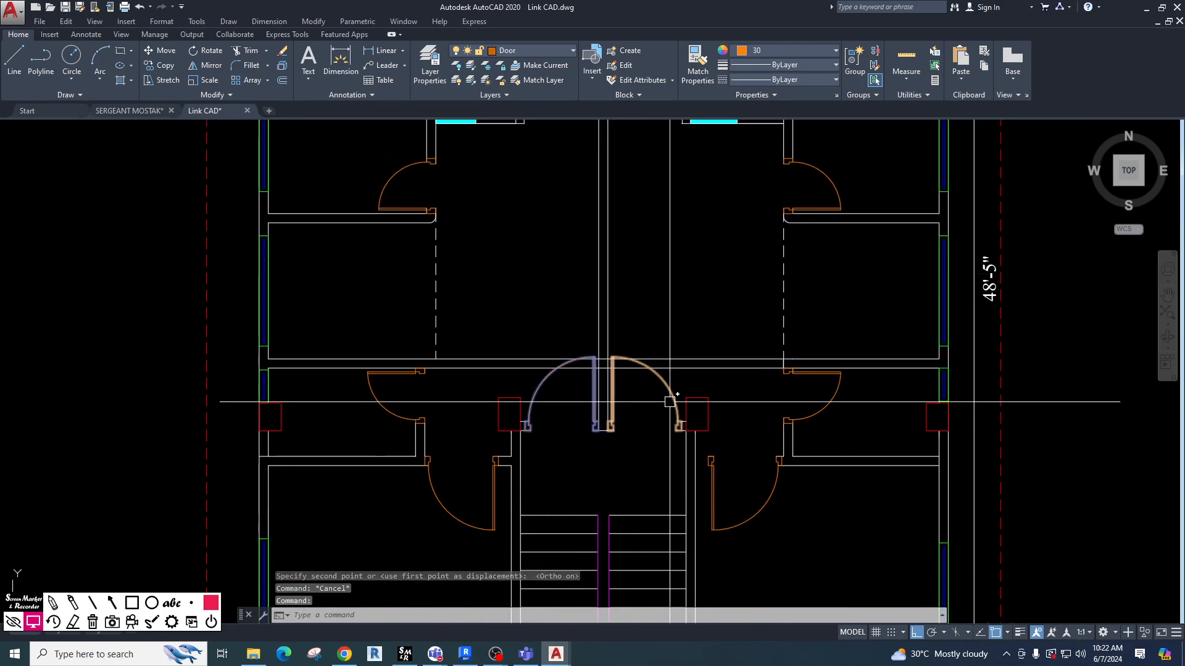
pyautogui.write('m')
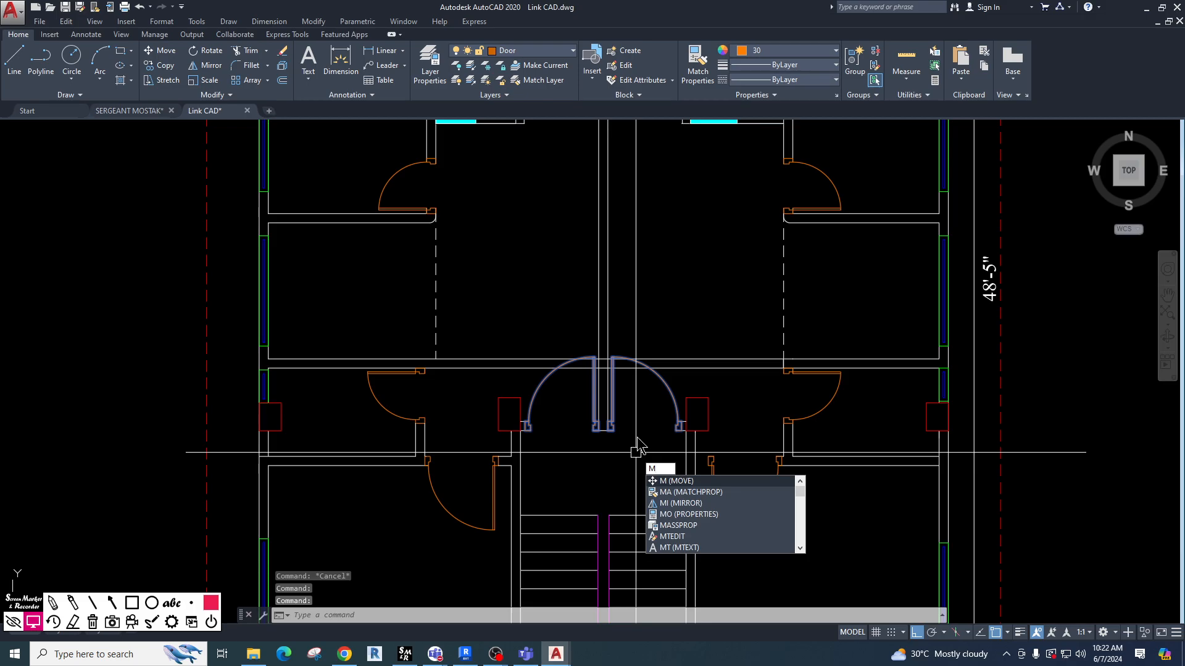
pyautogui.press('Return')
pyautogui.scroll(4, 697, 414)
pyautogui.click(686, 417)
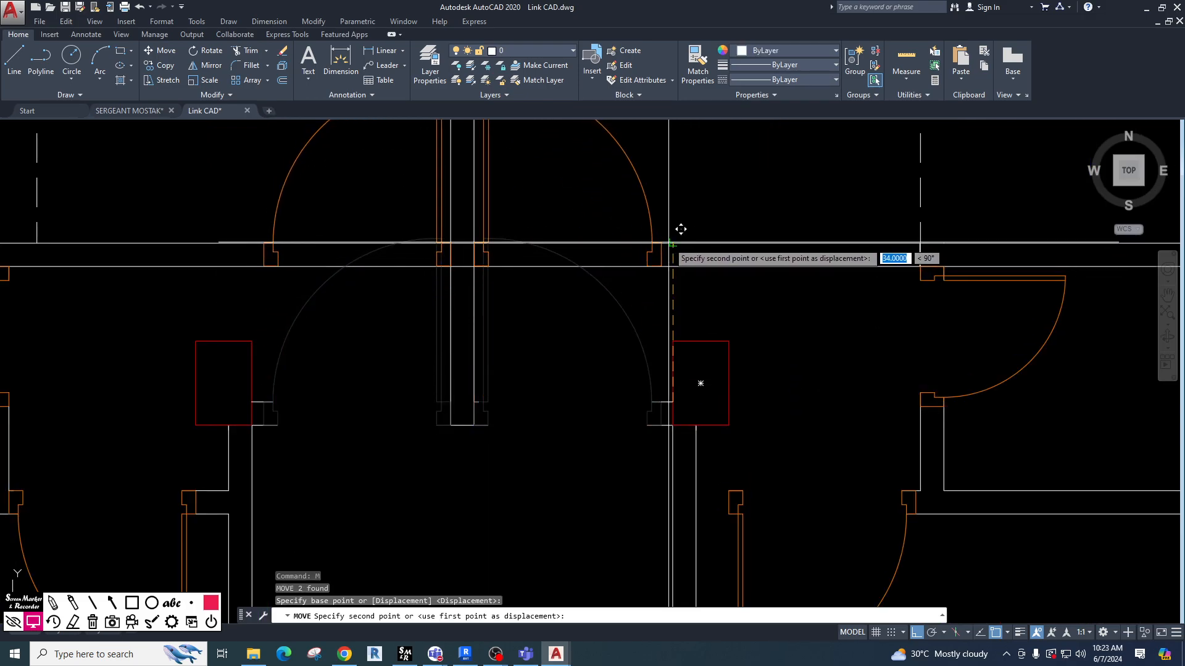
pyautogui.click(677, 241)
pyautogui.press('Escape')
pyautogui.scroll(-4, 558, 331)
pyautogui.scroll(2, 564, 356)
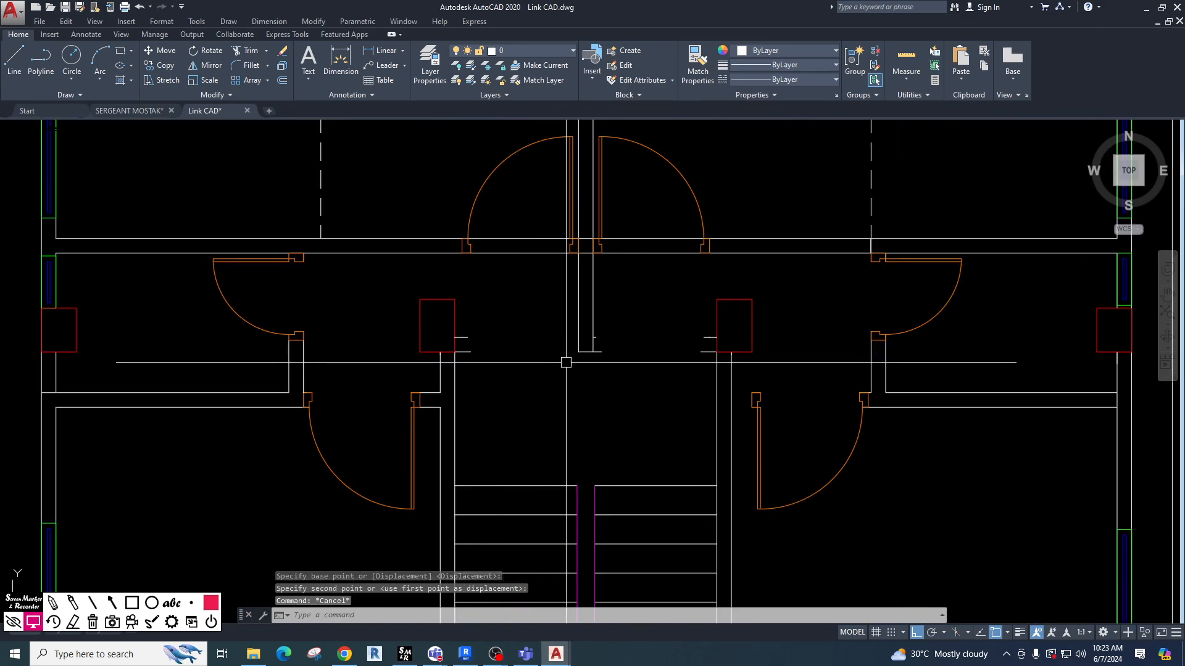
pyautogui.press('Escape')
pyautogui.press('Escape')
pyautogui.write('tr')
pyautogui.press('Return')
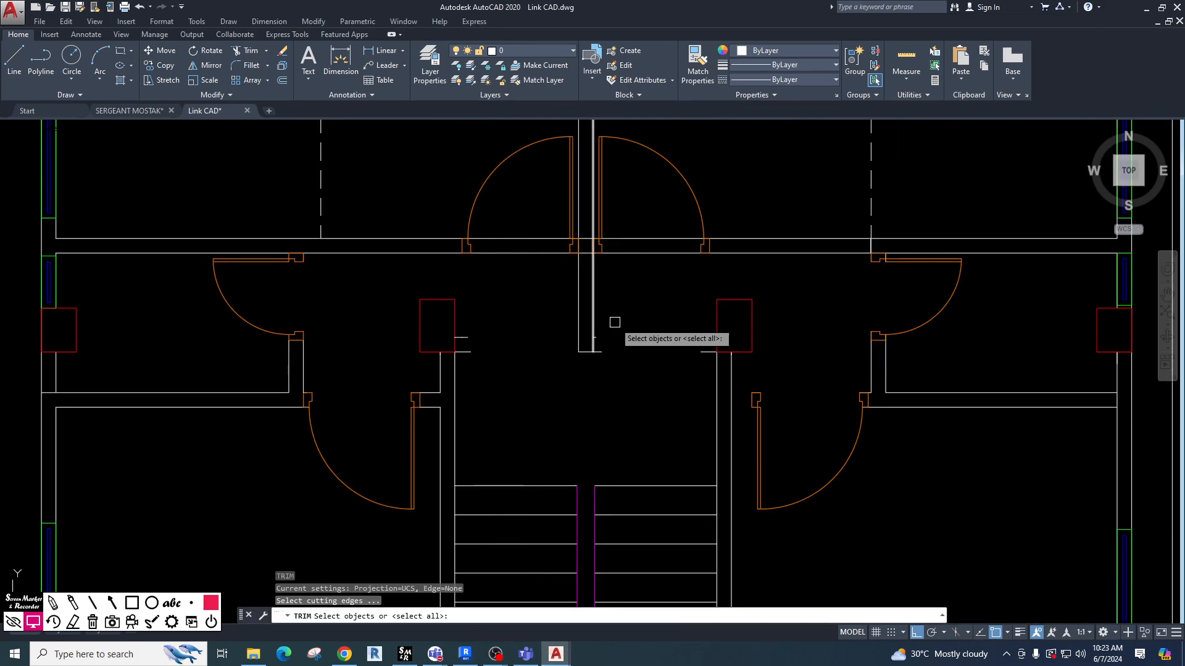
pyautogui.click(648, 272)
pyautogui.click(541, 338)
pyautogui.press('Return')
pyautogui.press('Return')
# Trim the central vertical wall lines below the extended horizontal wall, using that wall's lower line as the cutting edge.
pyautogui.press('Return')
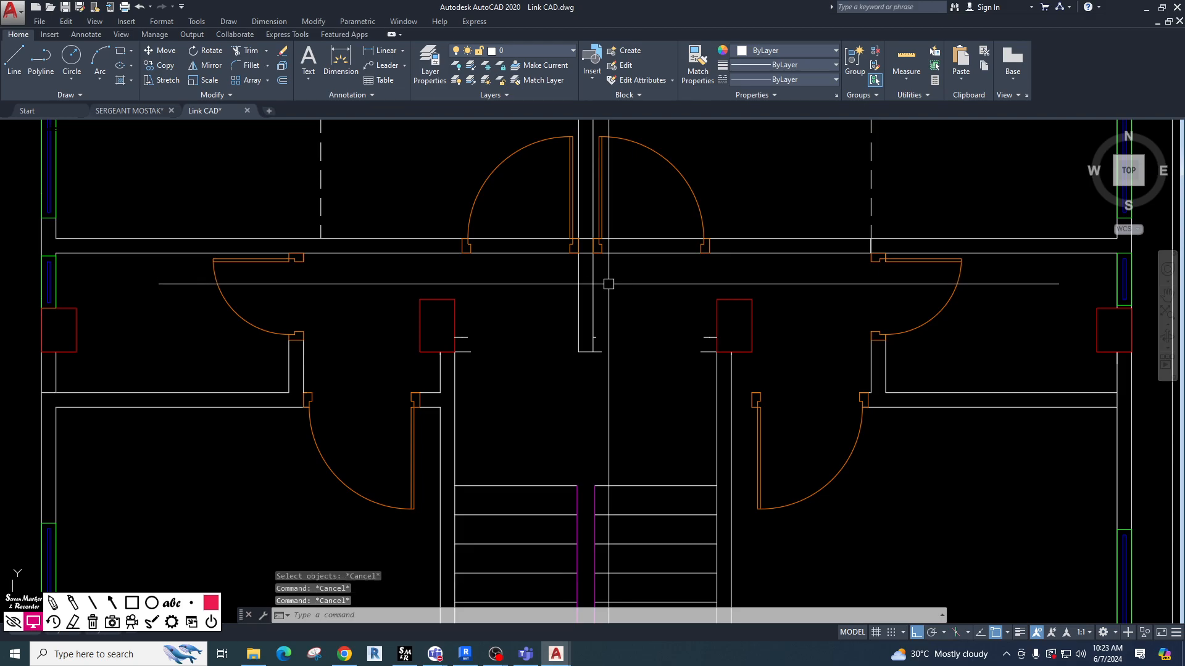
pyautogui.click(620, 257)
pyautogui.press('Return')
pyautogui.click(629, 280)
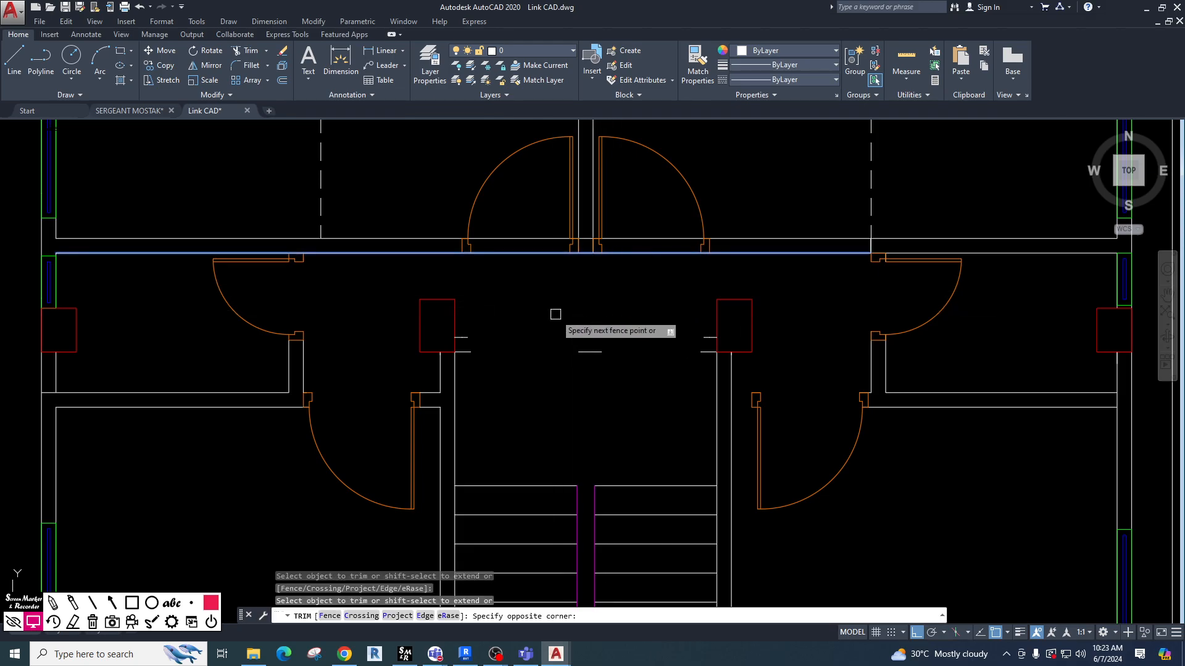
pyautogui.click(555, 315)
pyautogui.press('Escape')
# Delete the leftover short wall segments at the former door openings between the columns and save the drawing.
pyautogui.click(614, 378)
pyautogui.click(562, 320)
pyautogui.click(497, 369)
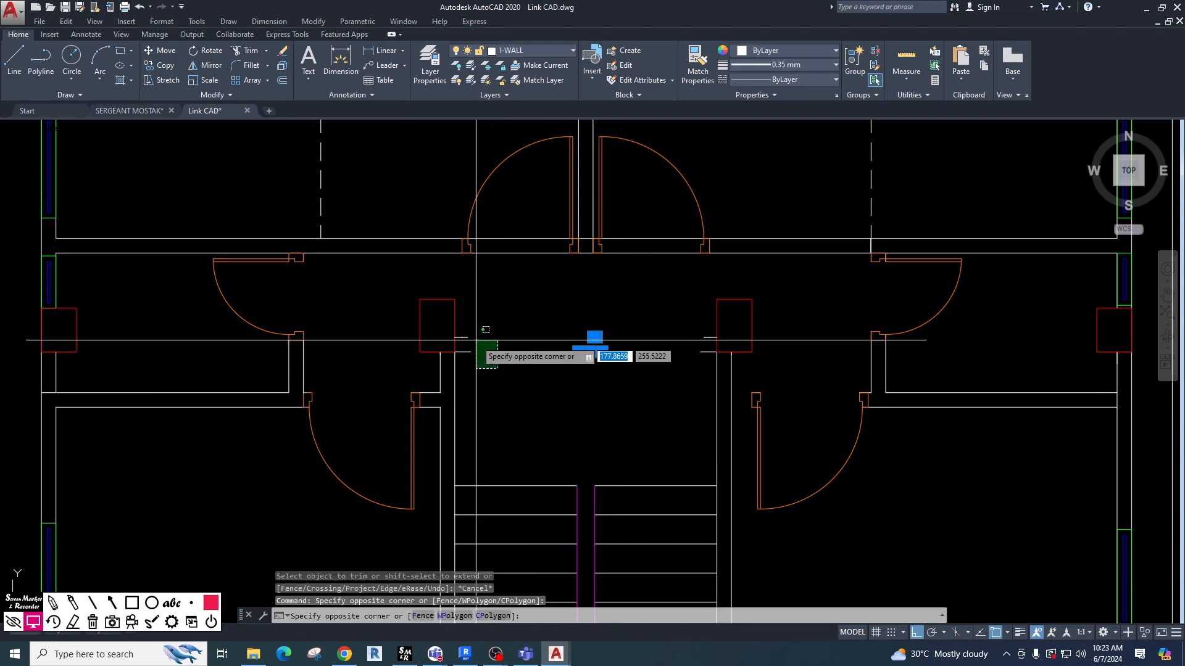
pyautogui.click(466, 333)
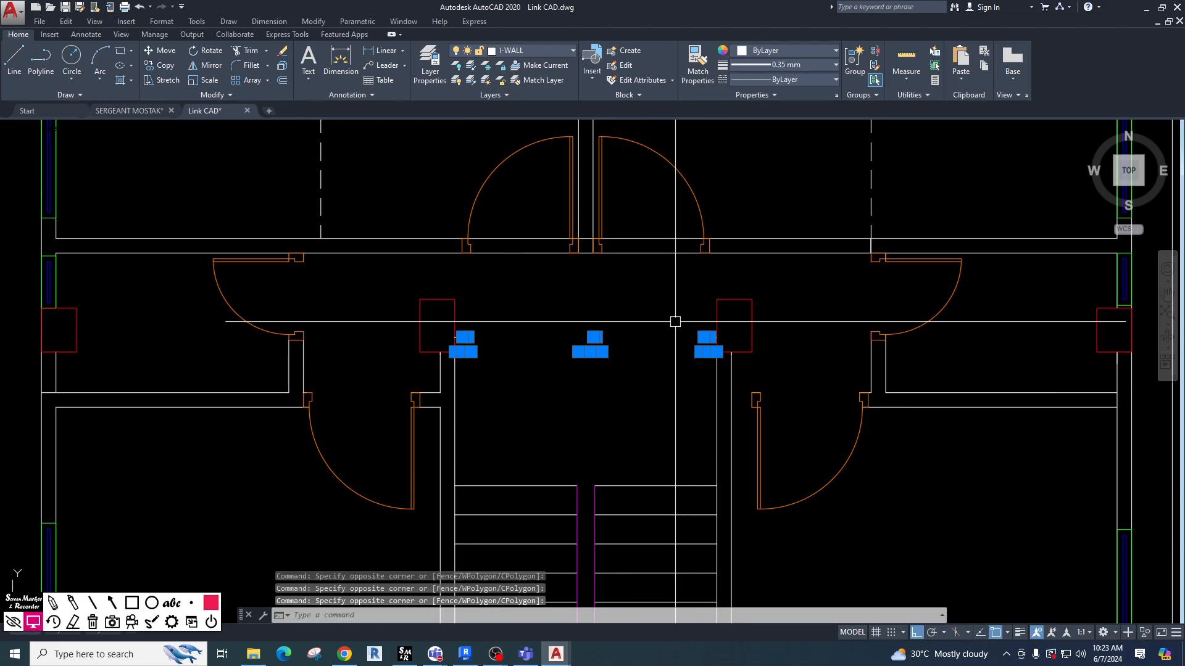
pyautogui.press('Delete')
pyautogui.scroll(-3, 643, 344)
pyautogui.moveTo(670, 289); pyautogui.dragTo(641, 346, button='middle')
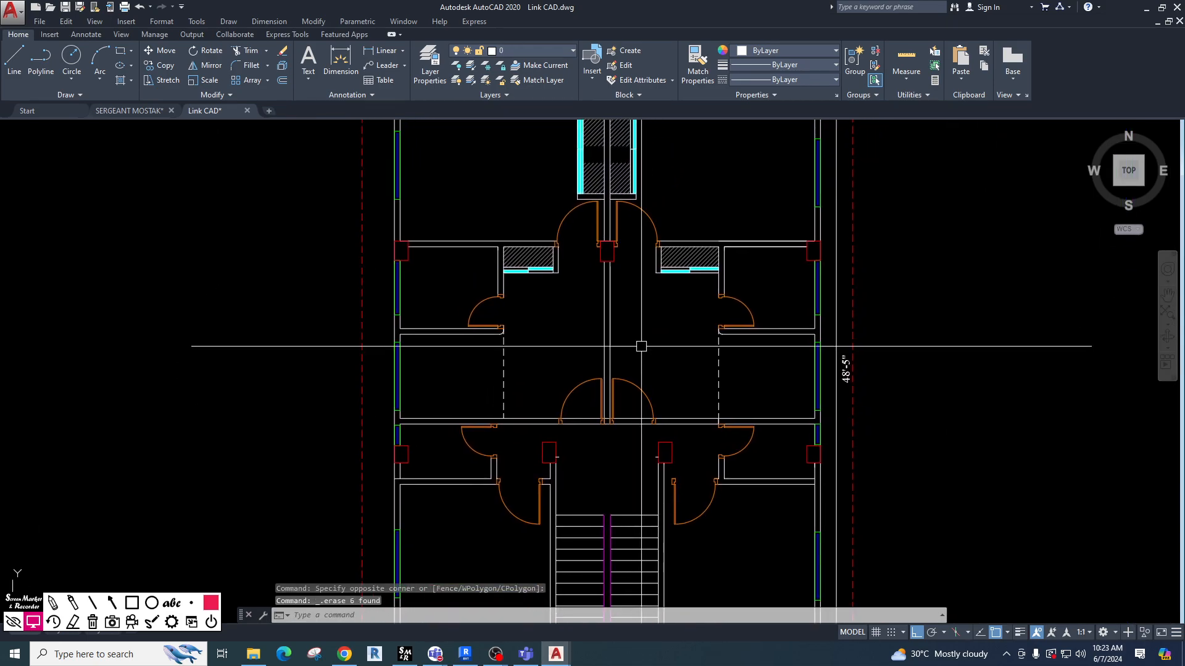
pyautogui.hotkey('ctrl', 's')
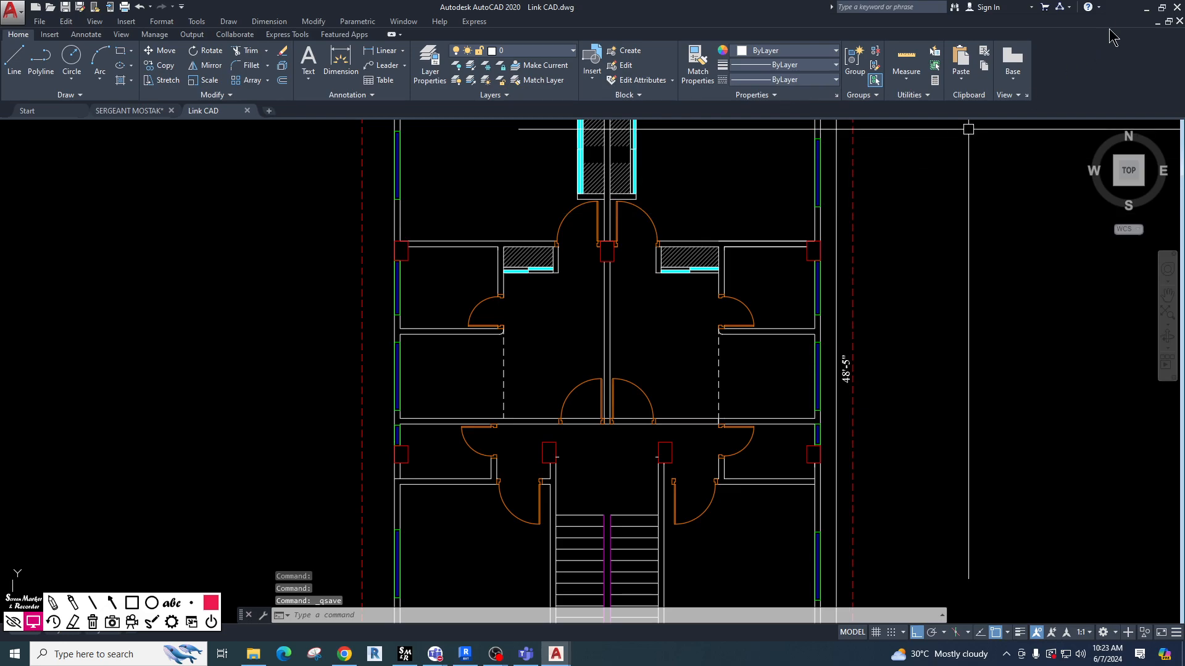
# Return to Revit, reload the Link CAD.dwg link through Manage Links, and inspect the plan in Level 2.
pyautogui.click(1144, 9)
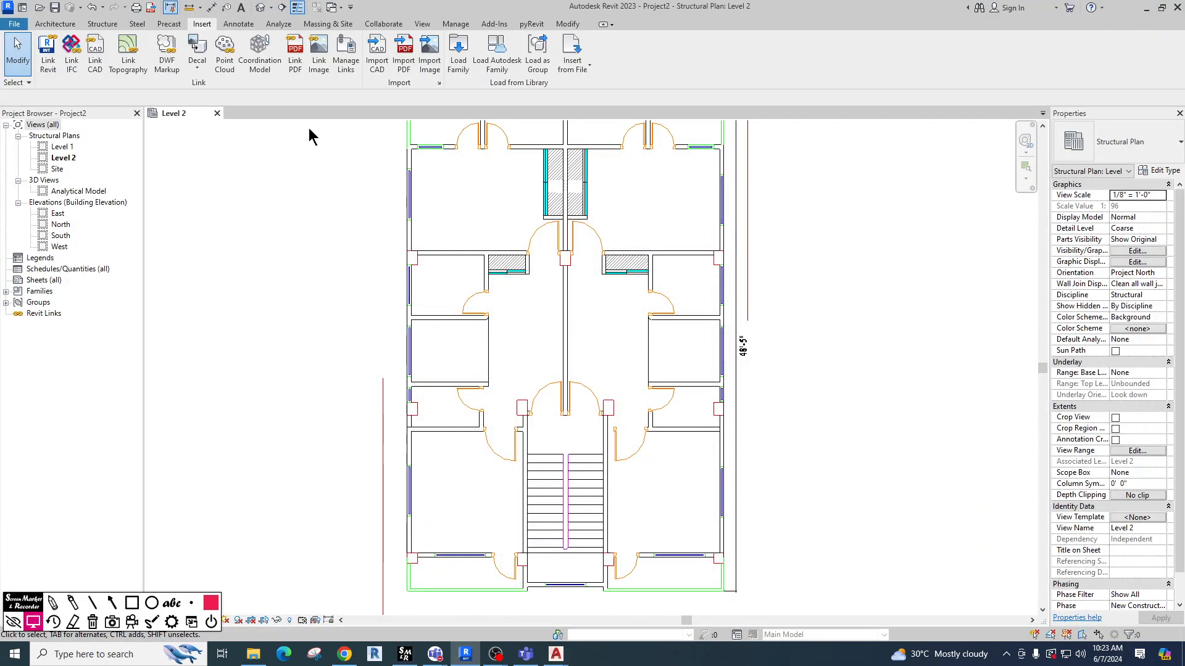
pyautogui.click(345, 62)
pyautogui.click(325, 142)
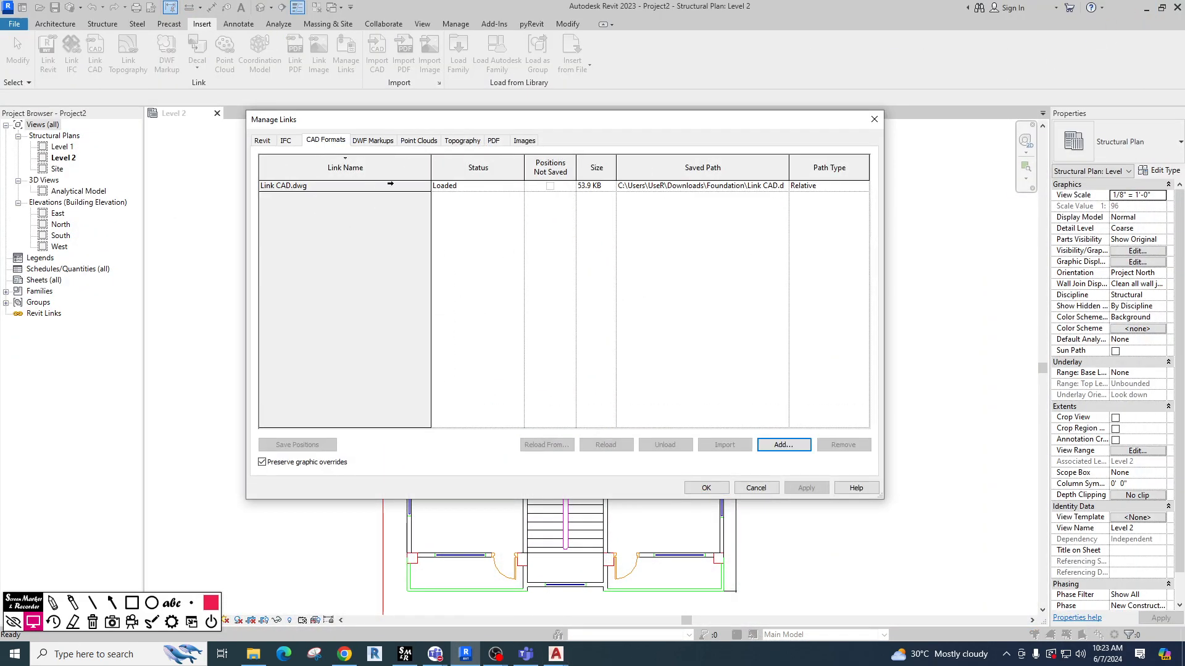
pyautogui.click(277, 187)
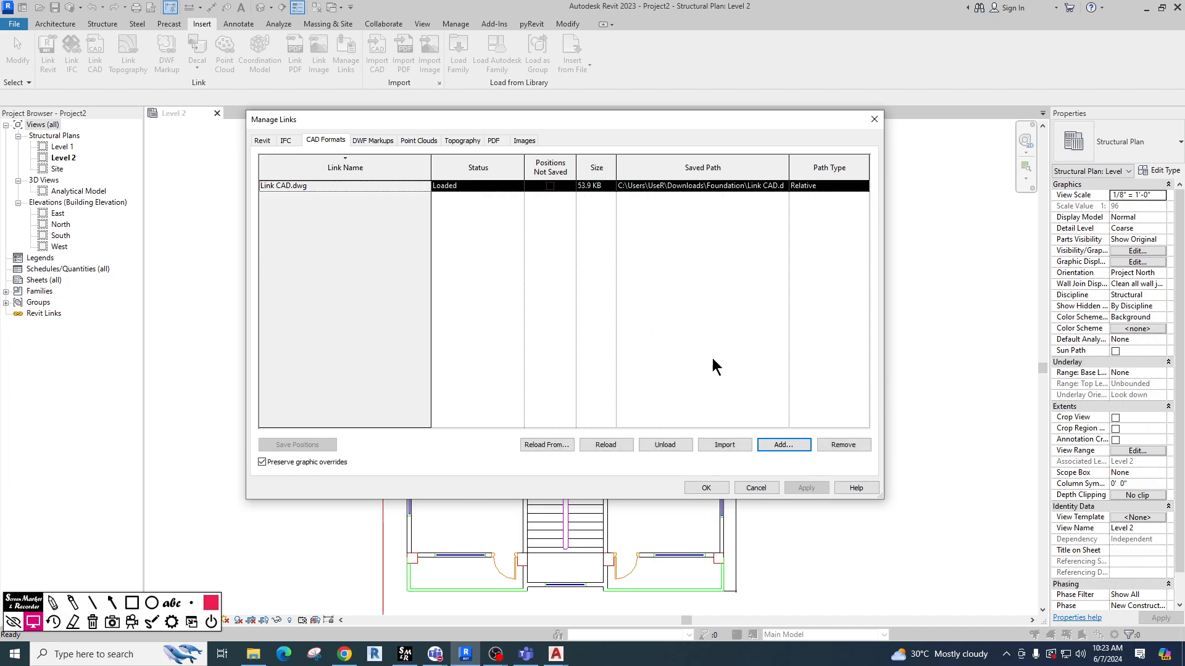
pyautogui.click(607, 448)
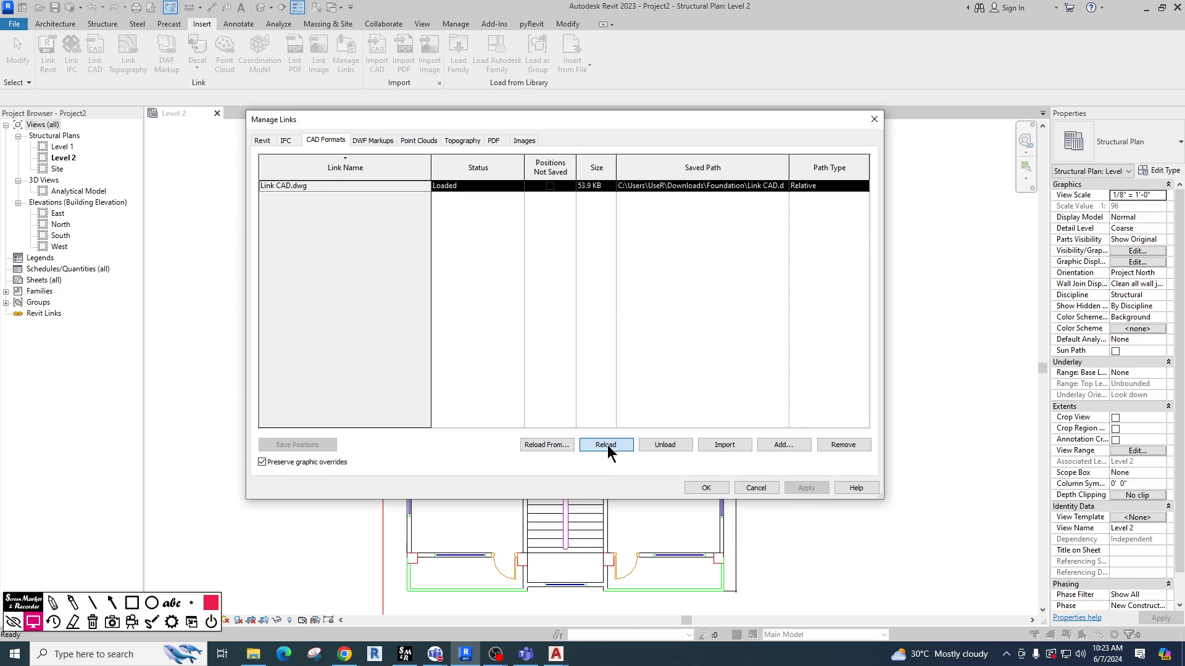
pyautogui.click(705, 489)
pyautogui.scroll(4, 523, 389)
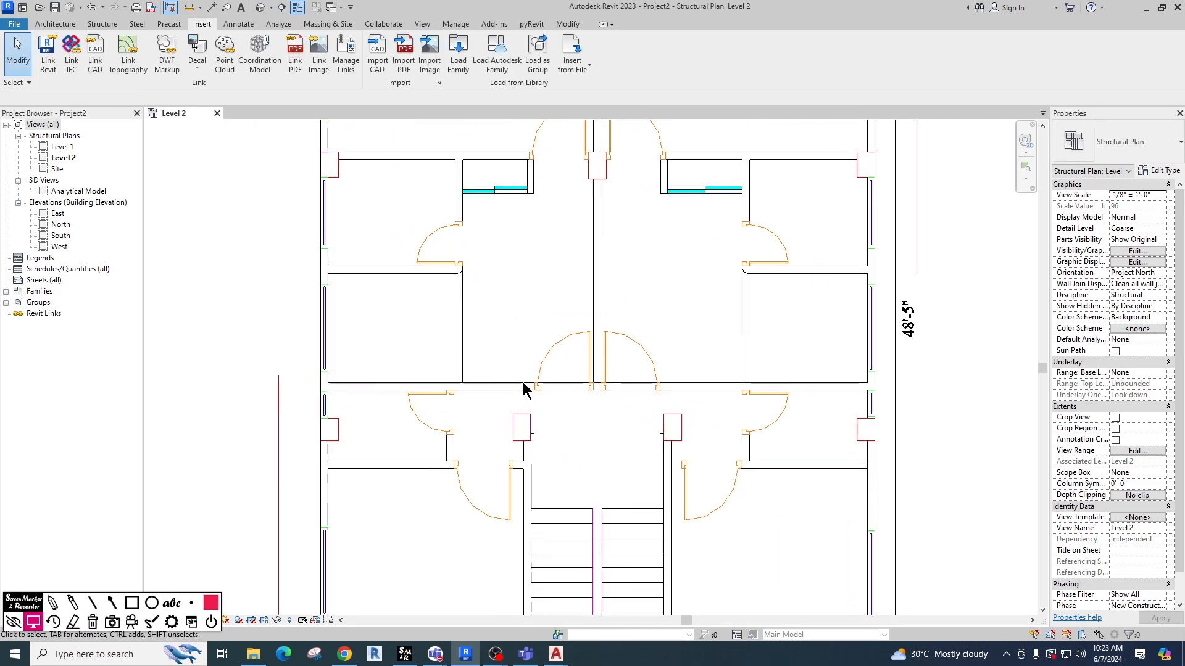
pyautogui.scroll(-5, 548, 378)
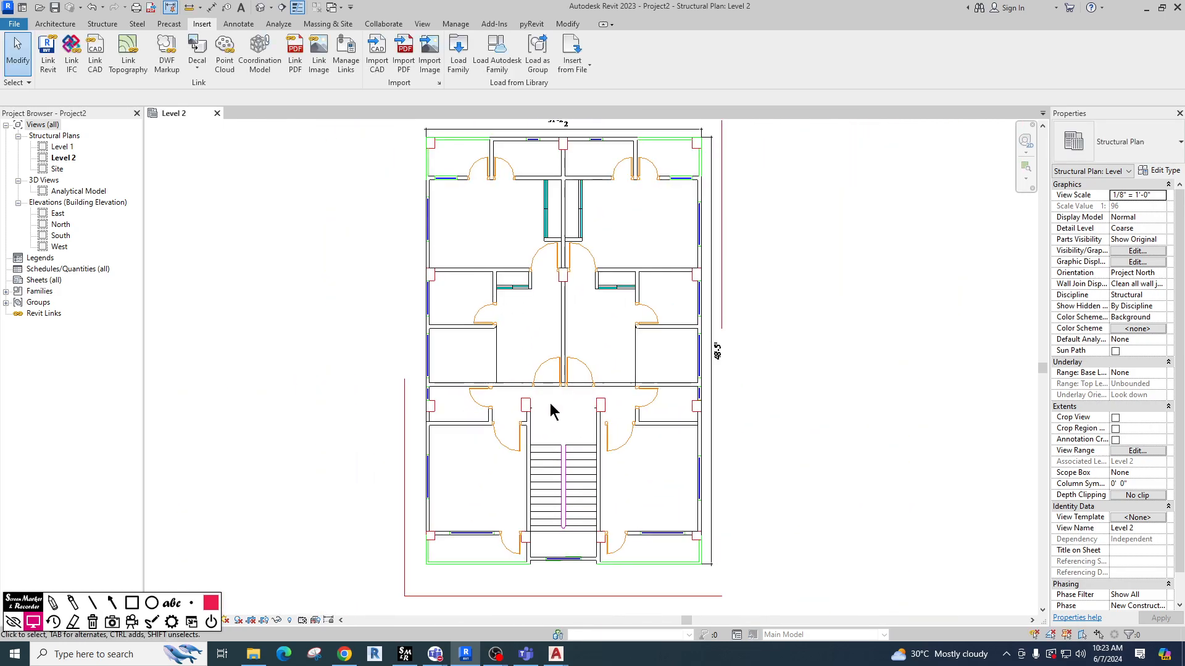
pyautogui.scroll(-2, 535, 381)
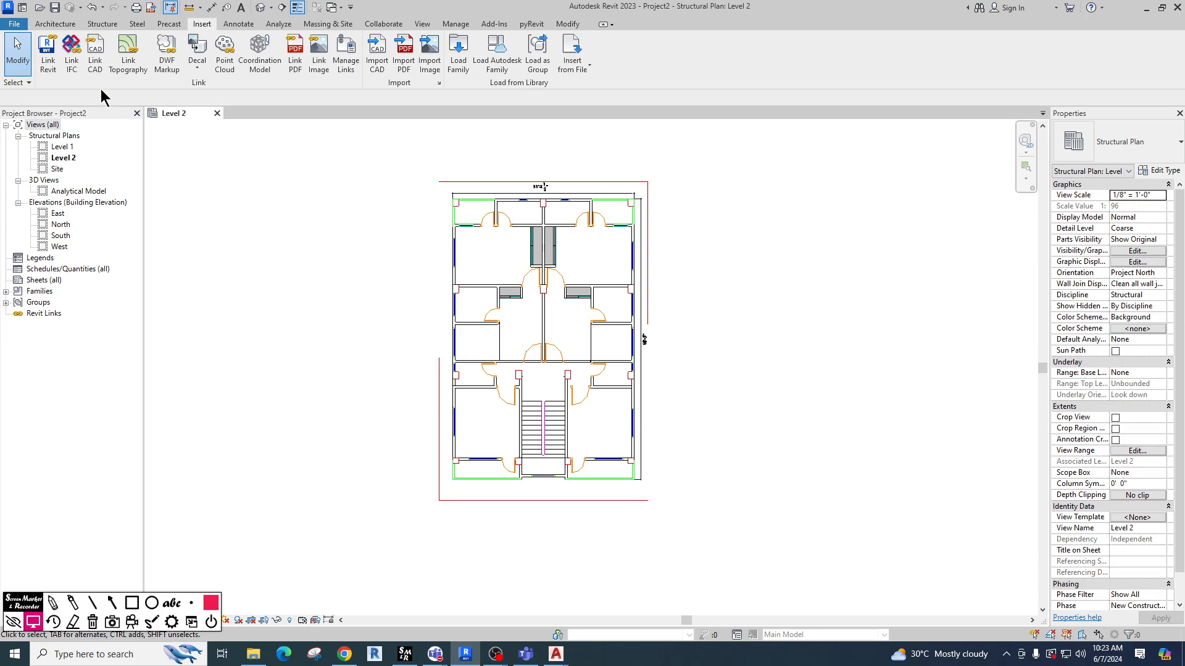
# Use Reload From in Manage Links to reload the CAD link from Link CAD.dwg in the Foundation folder.
pyautogui.click(93, 65)
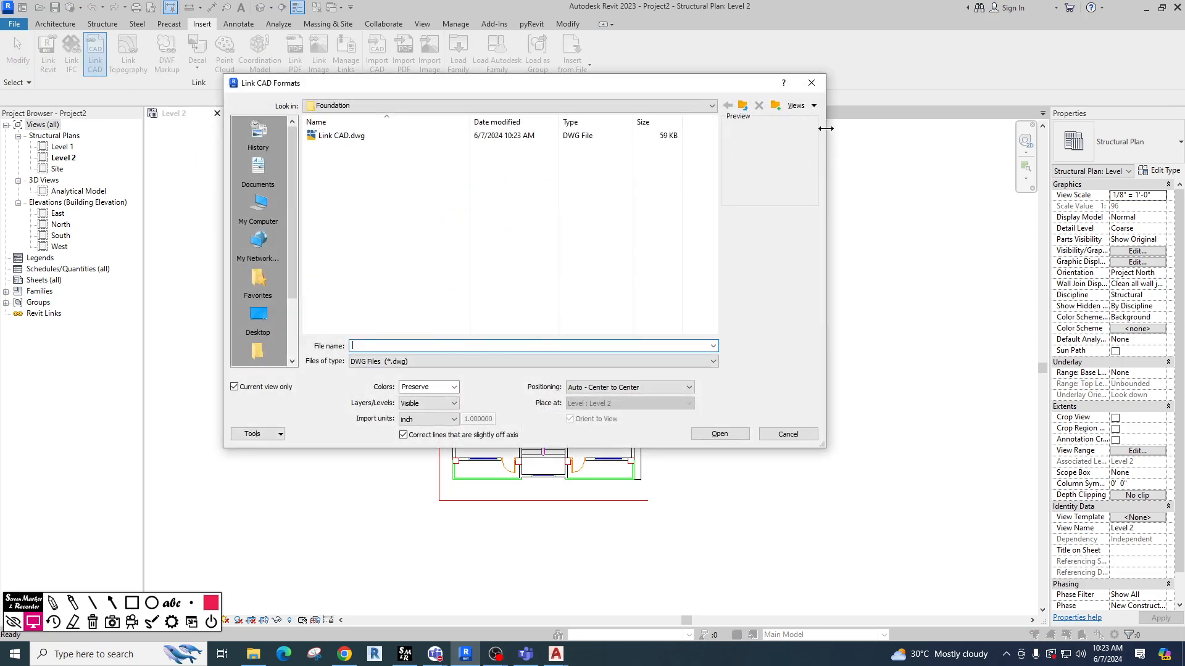
pyautogui.press('Escape')
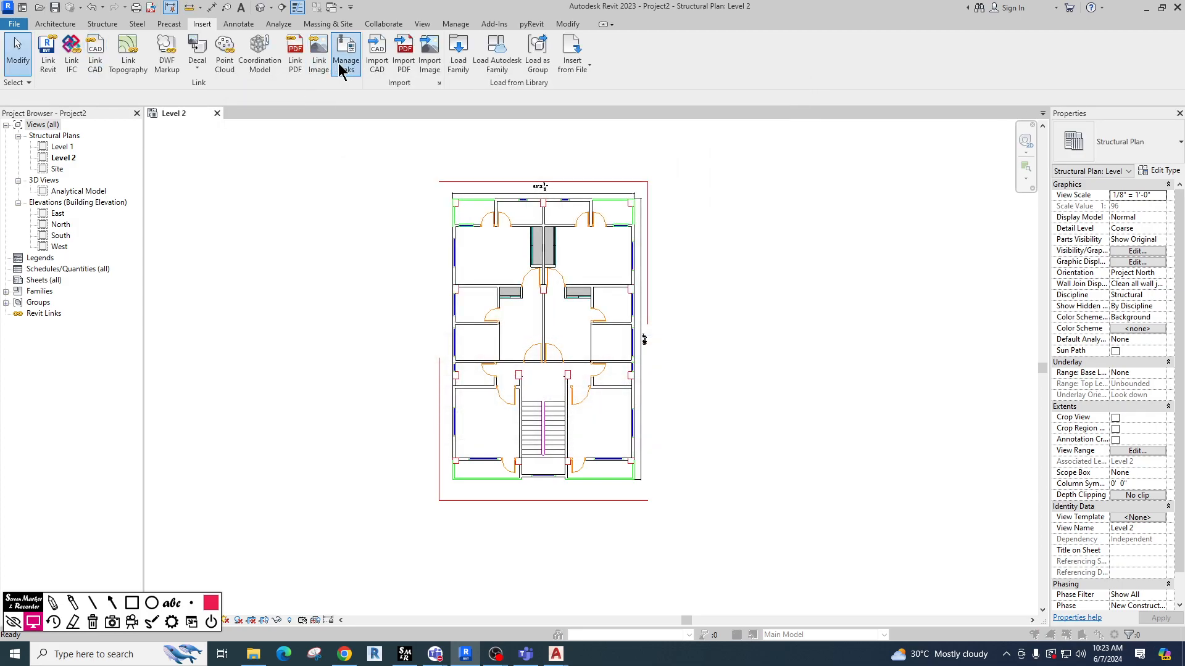
pyautogui.click(344, 64)
pyautogui.click(317, 141)
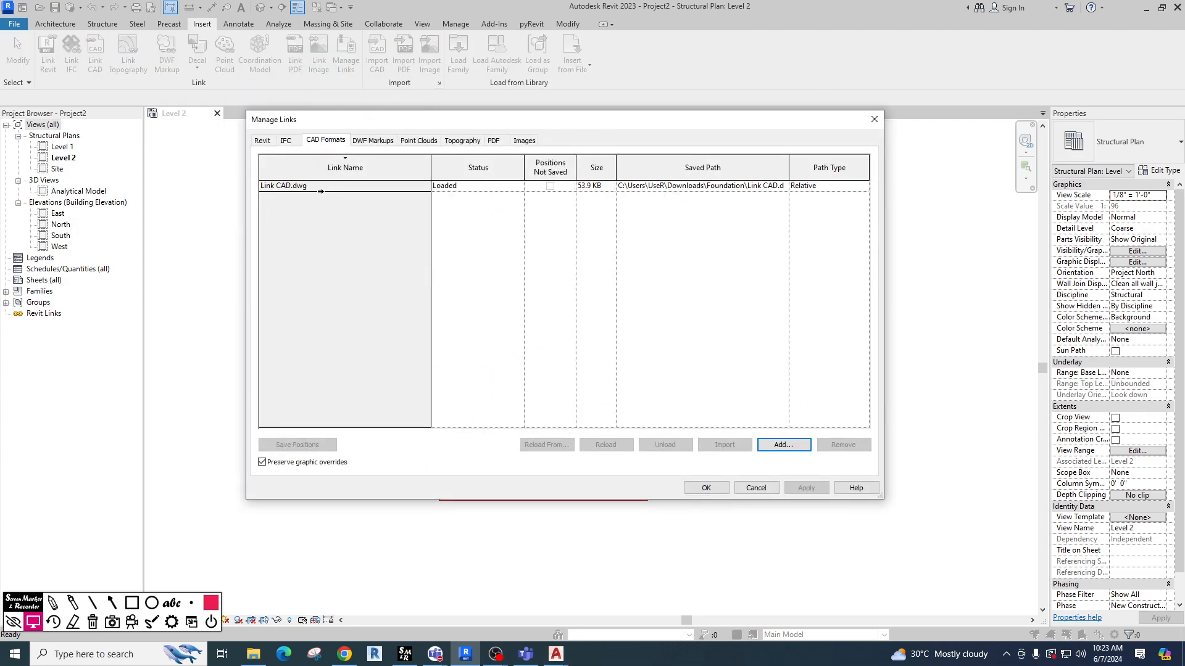
pyautogui.click(318, 186)
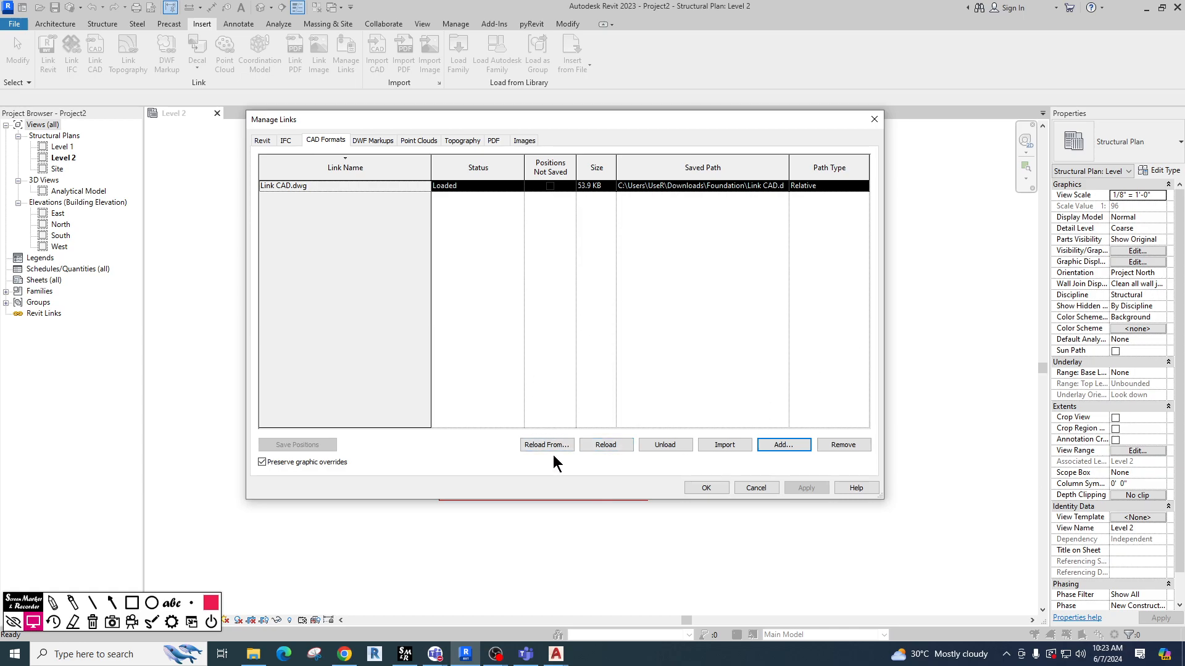
pyautogui.click(548, 444)
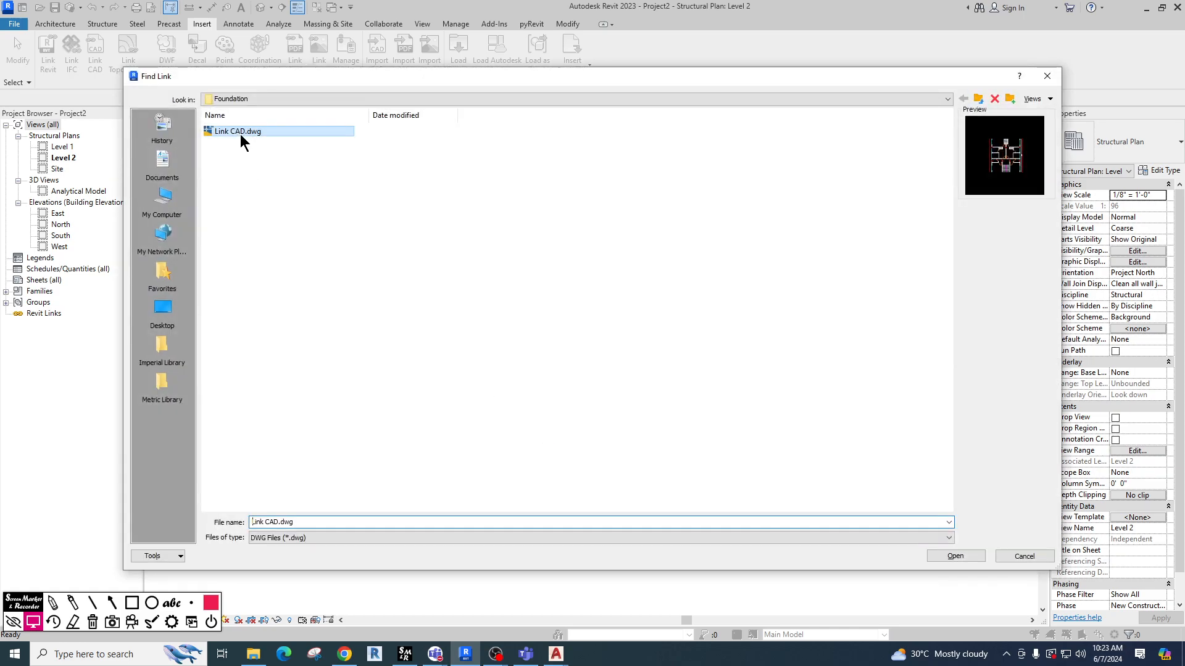
pyautogui.click(955, 556)
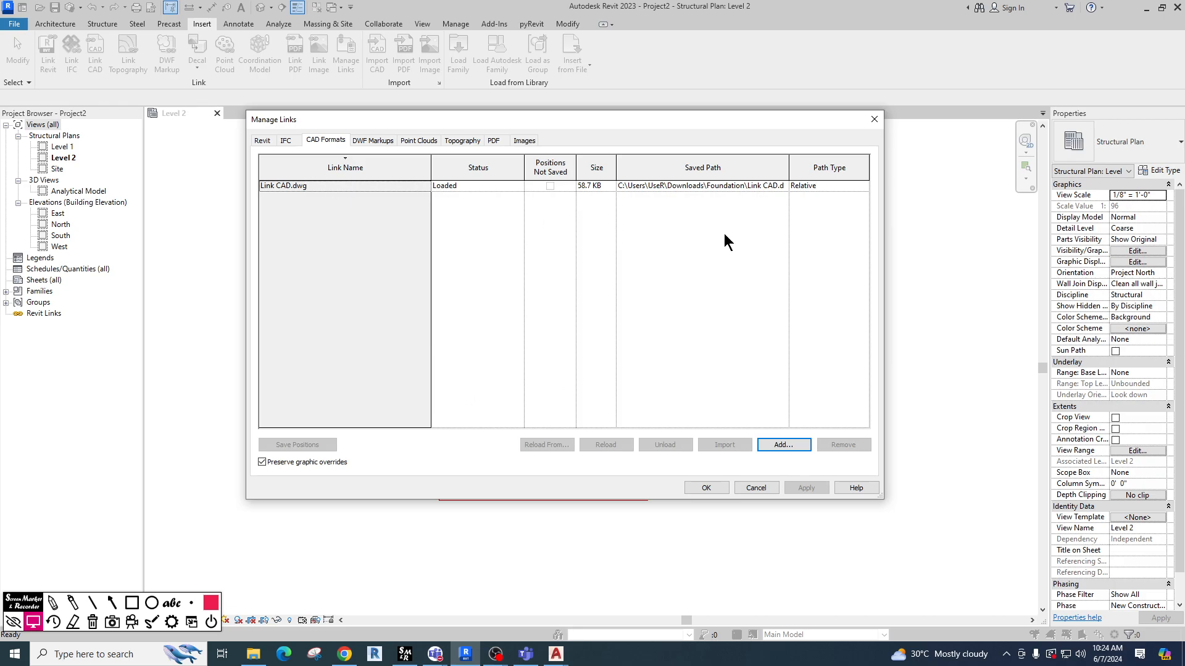
# In Manage Links, view the full saved path of Link CAD.dwg and the Reload From source file, leaving the link as it is.
pyautogui.moveTo(791, 167); pyautogui.dragTo(861, 167)
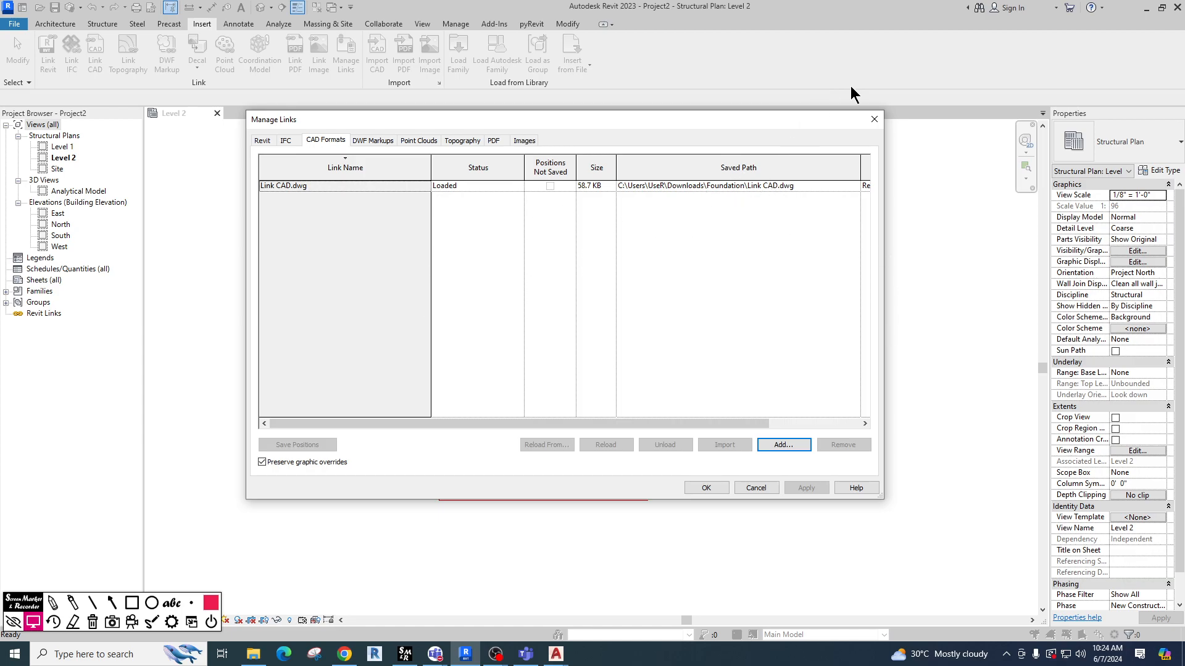
pyautogui.click(304, 186)
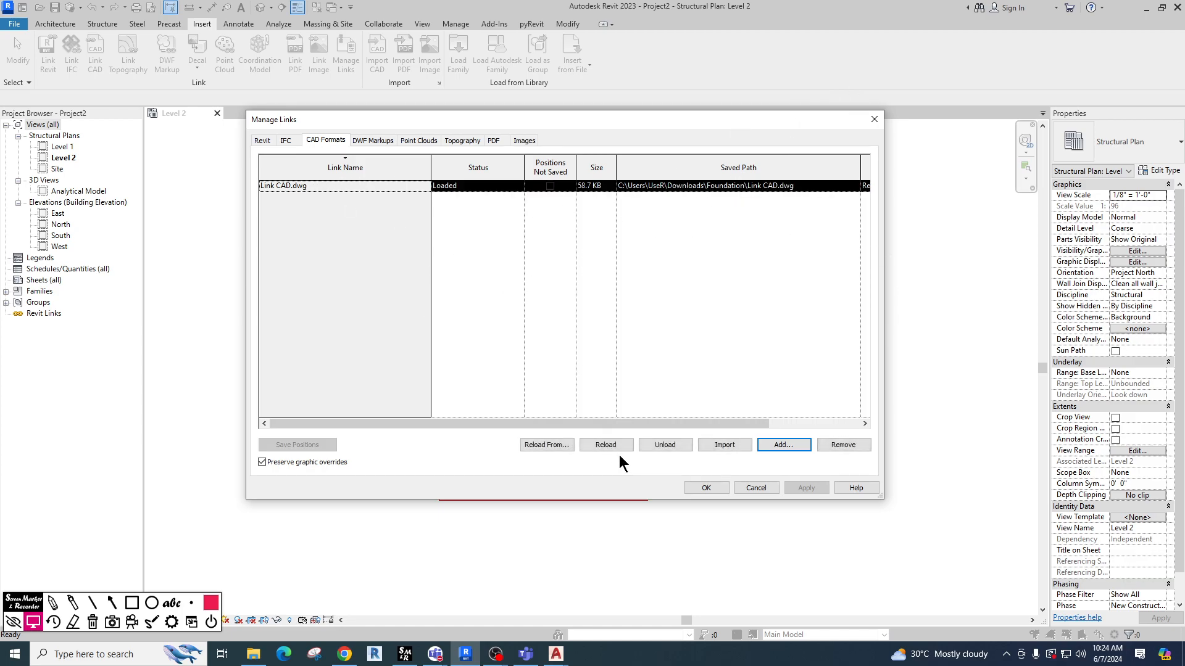
pyautogui.click(545, 445)
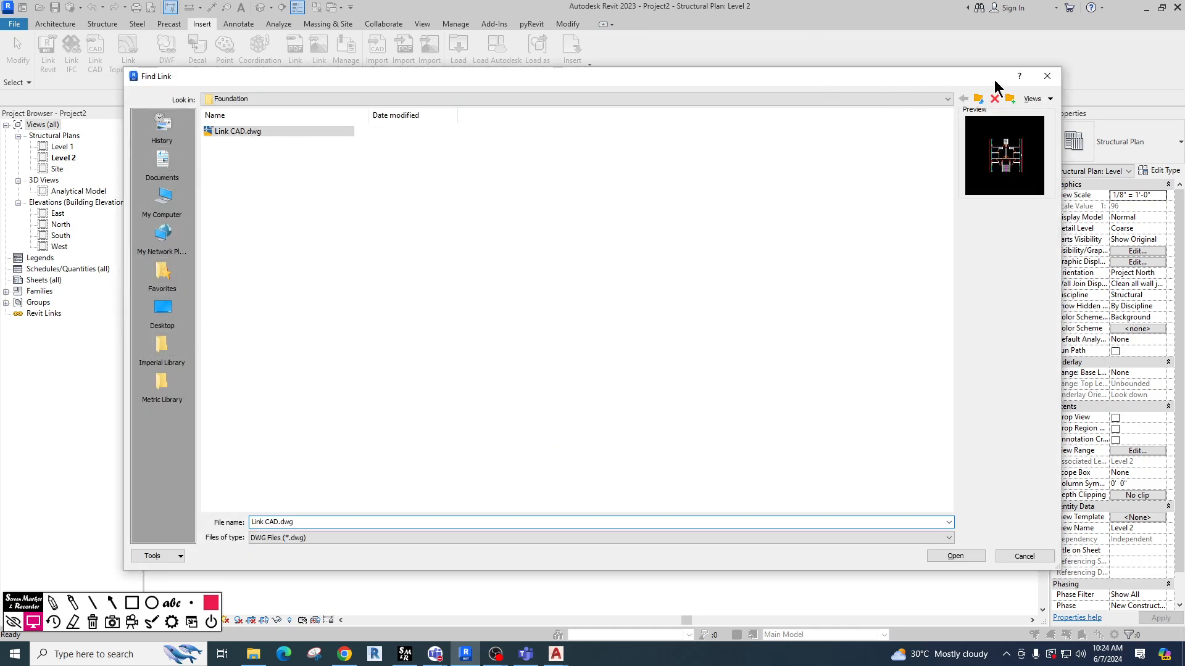
pyautogui.click(1047, 77)
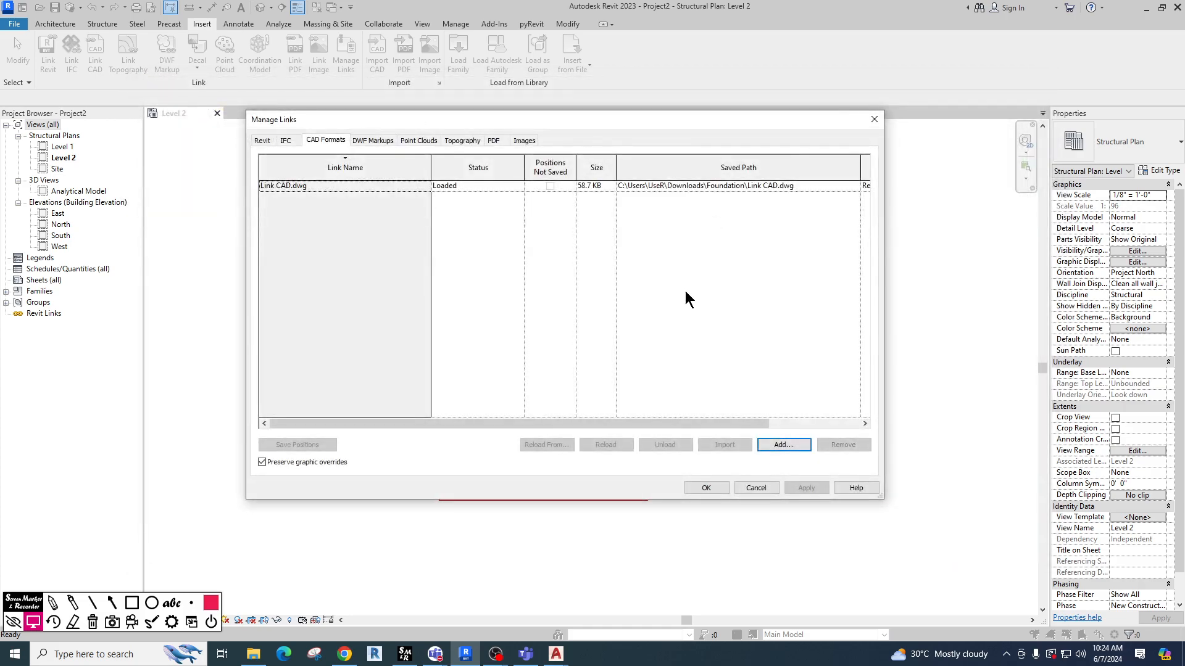
pyautogui.click(706, 488)
pyautogui.moveTo(592, 339); pyautogui.dragTo(495, 351, button='middle')
pyautogui.scroll(-2, 522, 354)
pyautogui.moveTo(543, 257); pyautogui.dragTo(478, 250, button='middle')
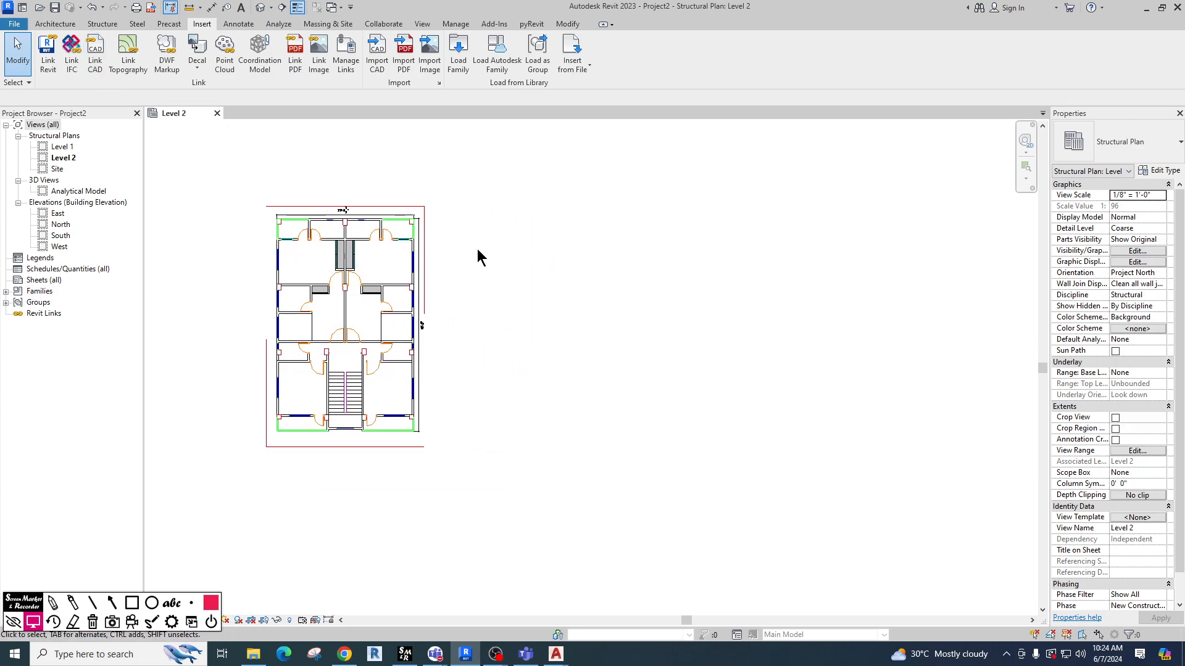
# Import Link CAD.dwg from the Foundation folder into Level 2 on top of the linked plan.
pyautogui.click(378, 56)
pyautogui.moveTo(505, 90); pyautogui.dragTo(731, 128)
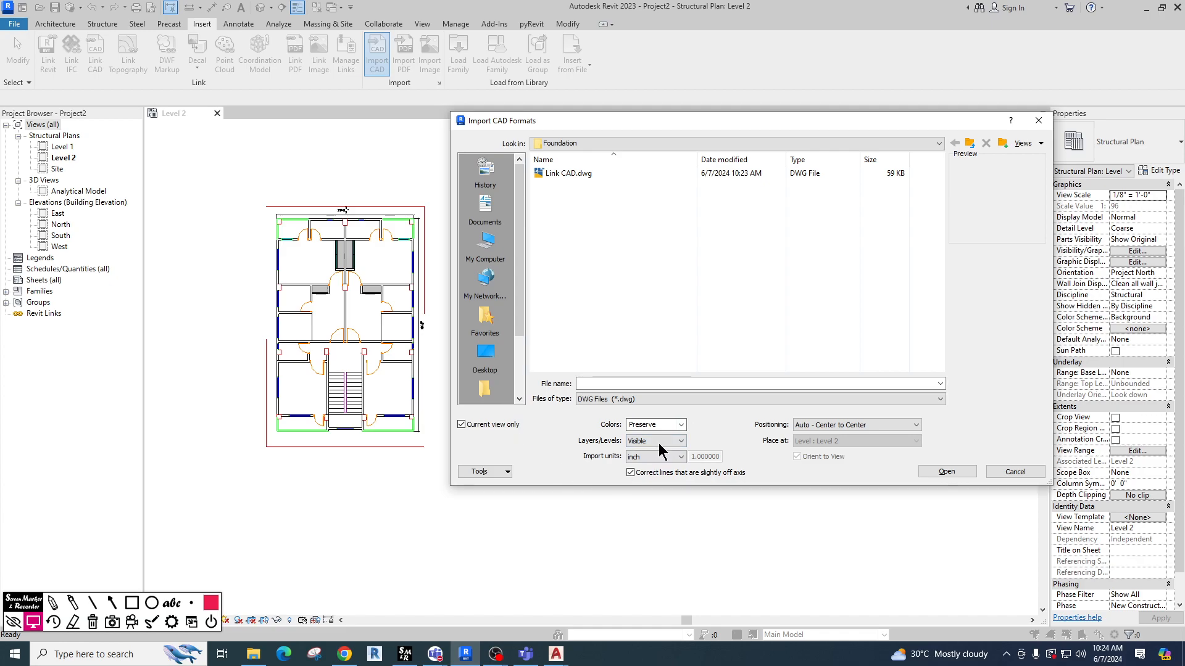
pyautogui.click(589, 174)
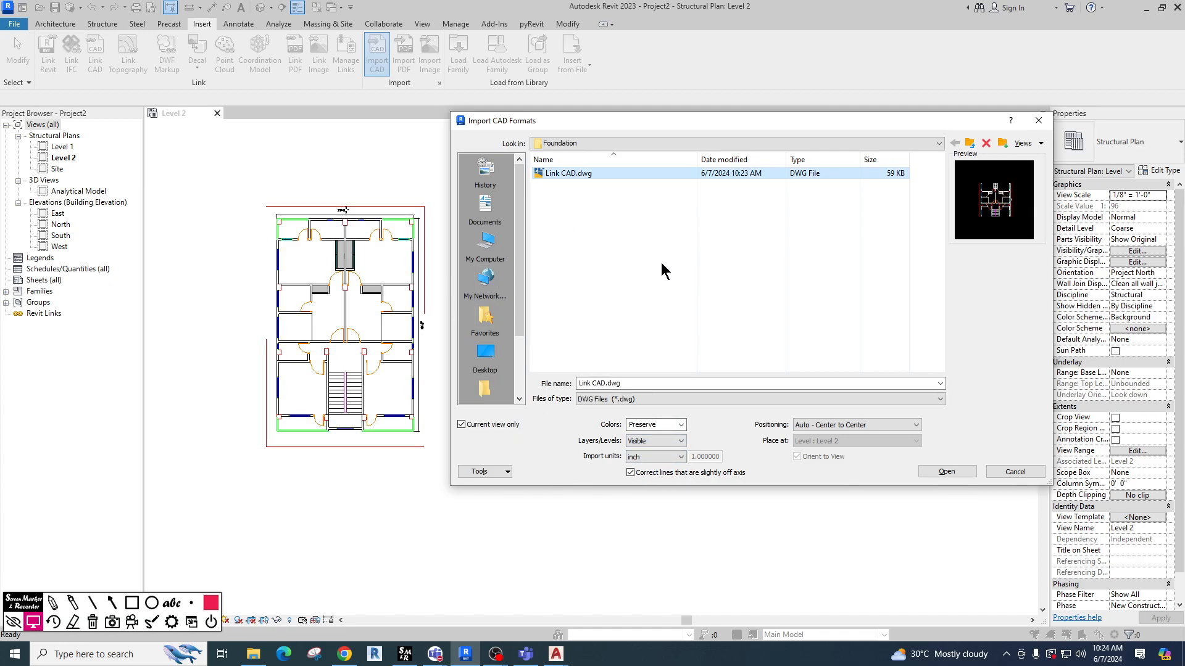
pyautogui.click(946, 472)
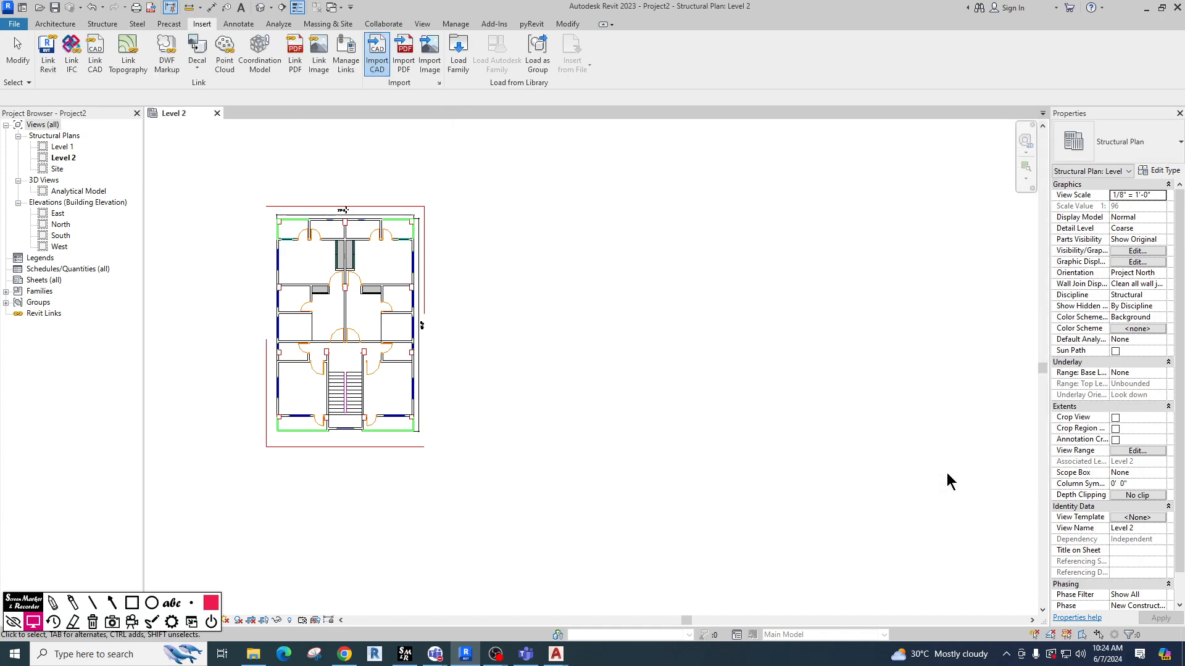
# Move one of the two overlapping CAD plans aside in Level 2 and delete it.
pyautogui.scroll(-2, 407, 339)
pyautogui.click(404, 344)
pyautogui.moveTo(404, 343); pyautogui.dragTo(510, 318)
pyautogui.press('Delete')
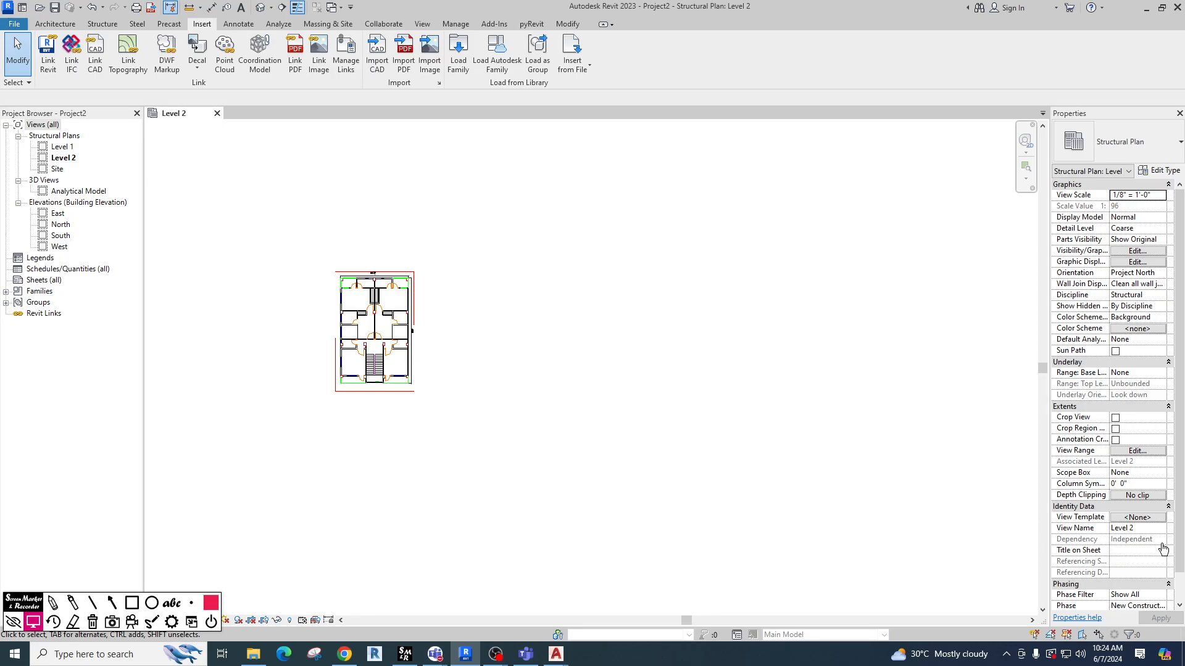
# Select the remaining CAD plan in Level 2 and delete it.
pyautogui.scroll(2, 260, 325)
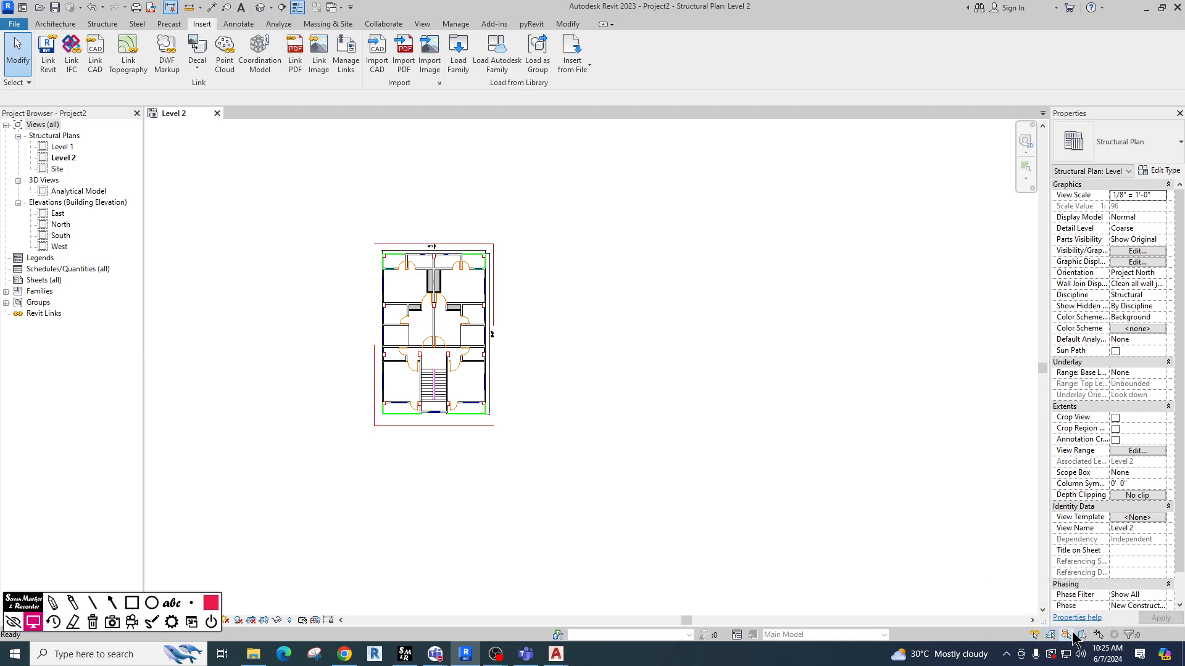
pyautogui.click(460, 388)
pyautogui.press('Escape')
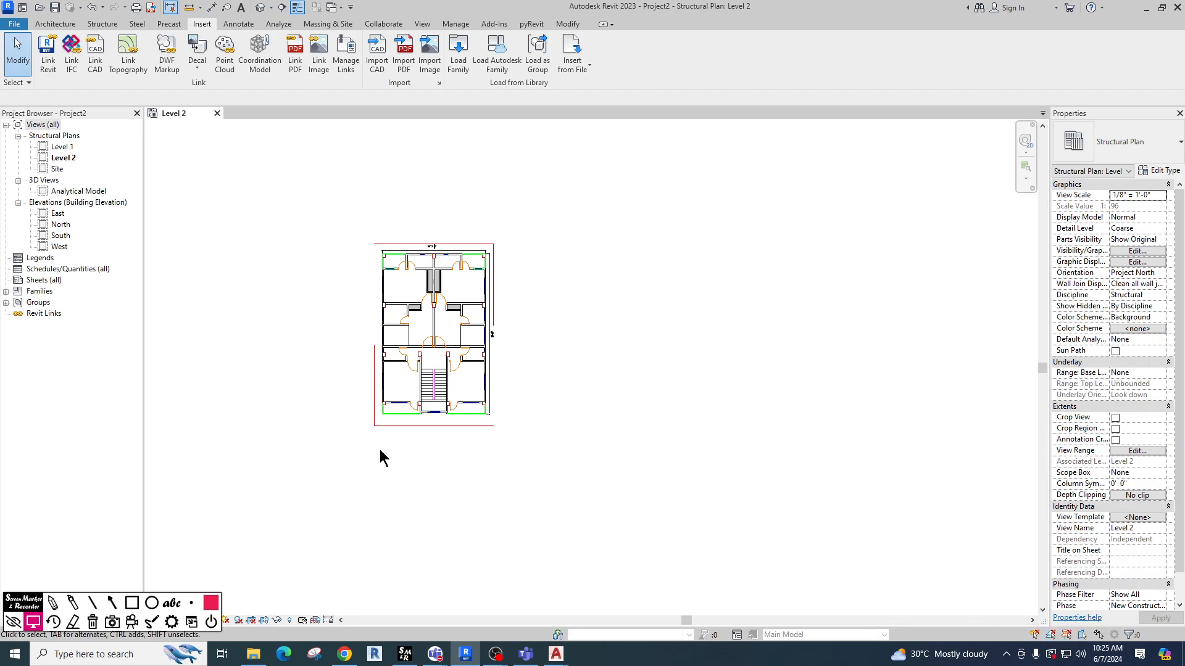
pyautogui.moveTo(588, 239); pyautogui.dragTo(183, 541)
pyautogui.click(481, 370)
pyautogui.press('Delete')
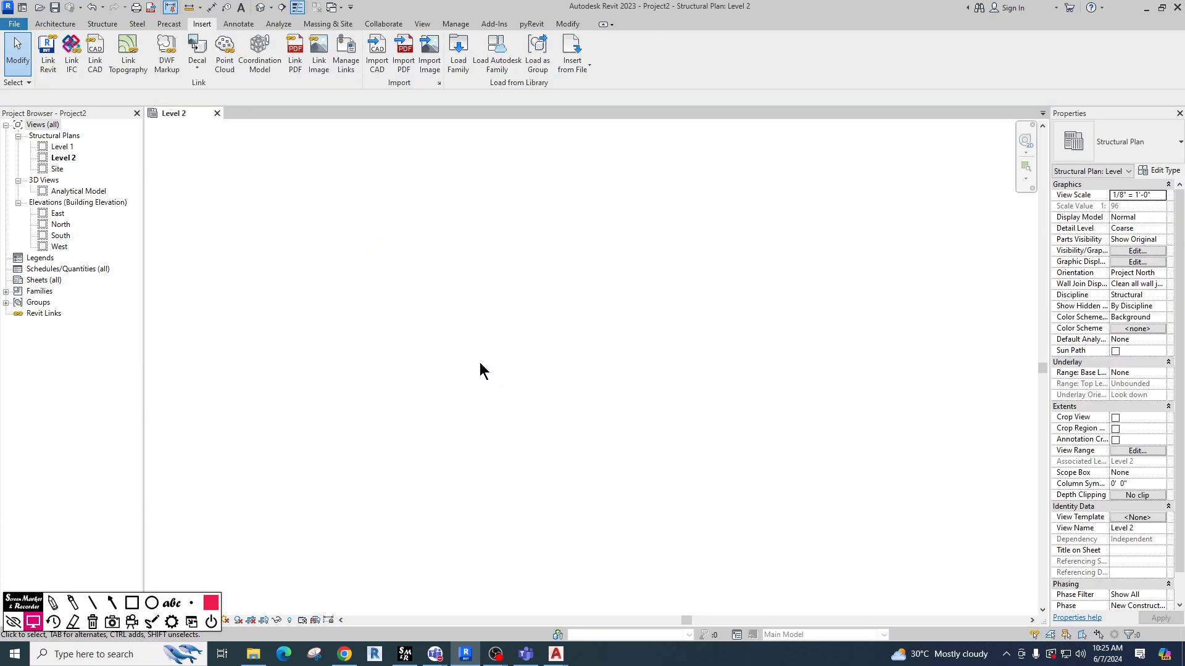
# Import Link CAD.dwg from the Foundation folder into the empty Level 2 plan and check the imported symbol by selecting it.
pyautogui.click(370, 54)
pyautogui.click(567, 174)
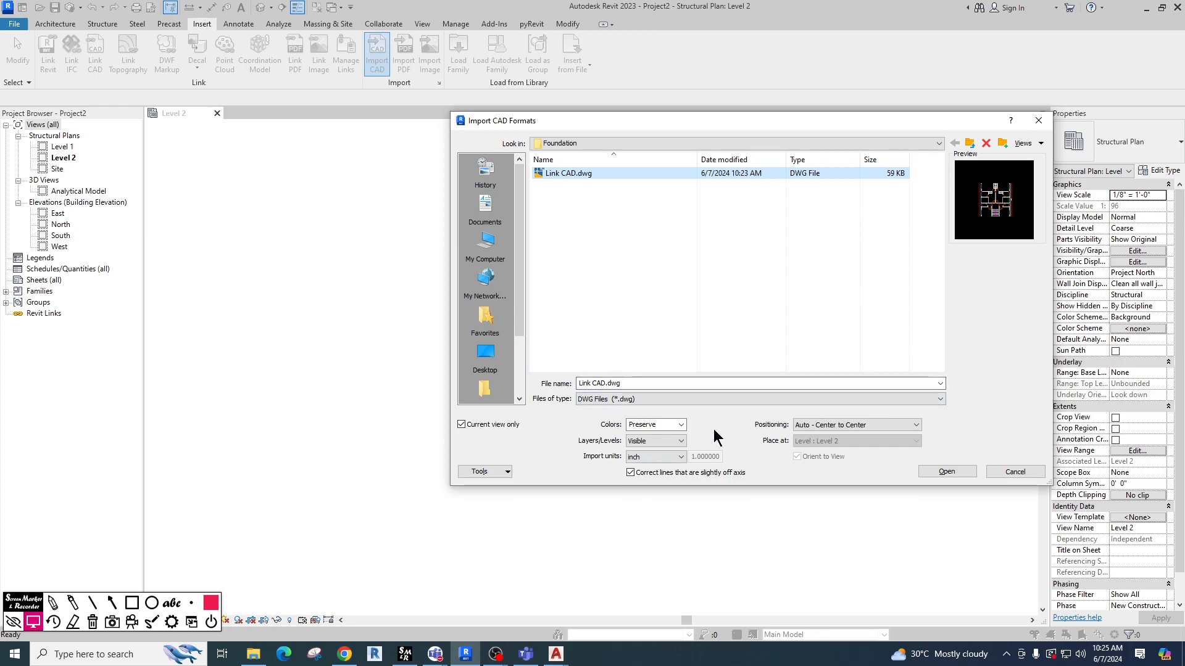
pyautogui.click(945, 472)
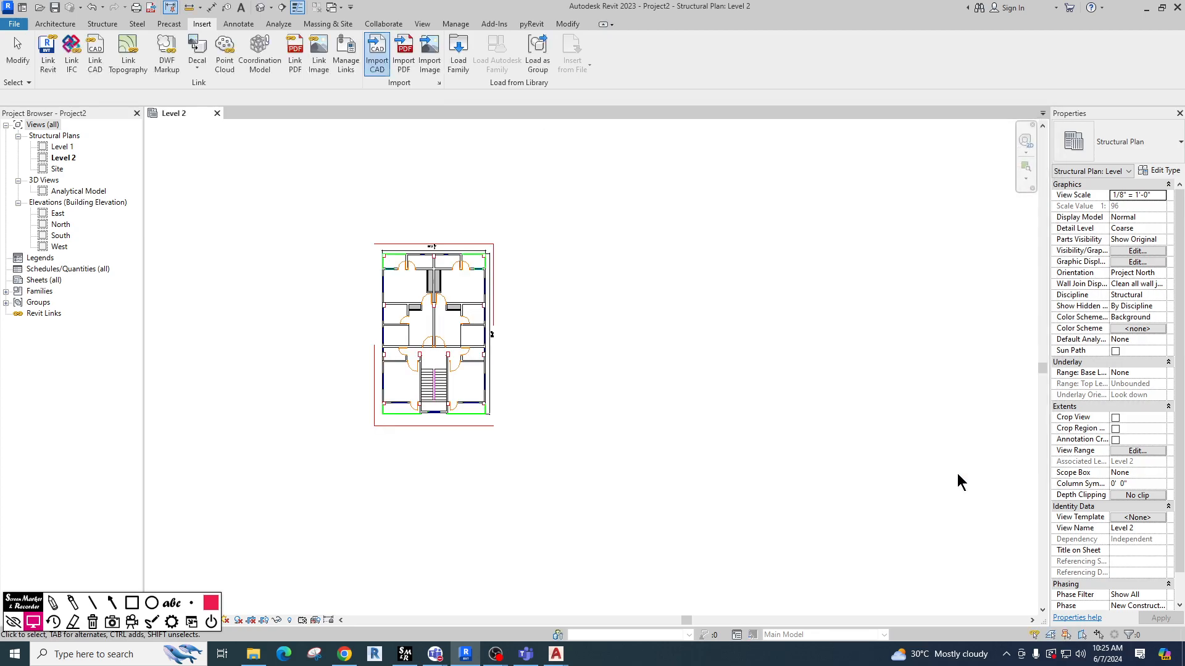
pyautogui.scroll(5, 390, 409)
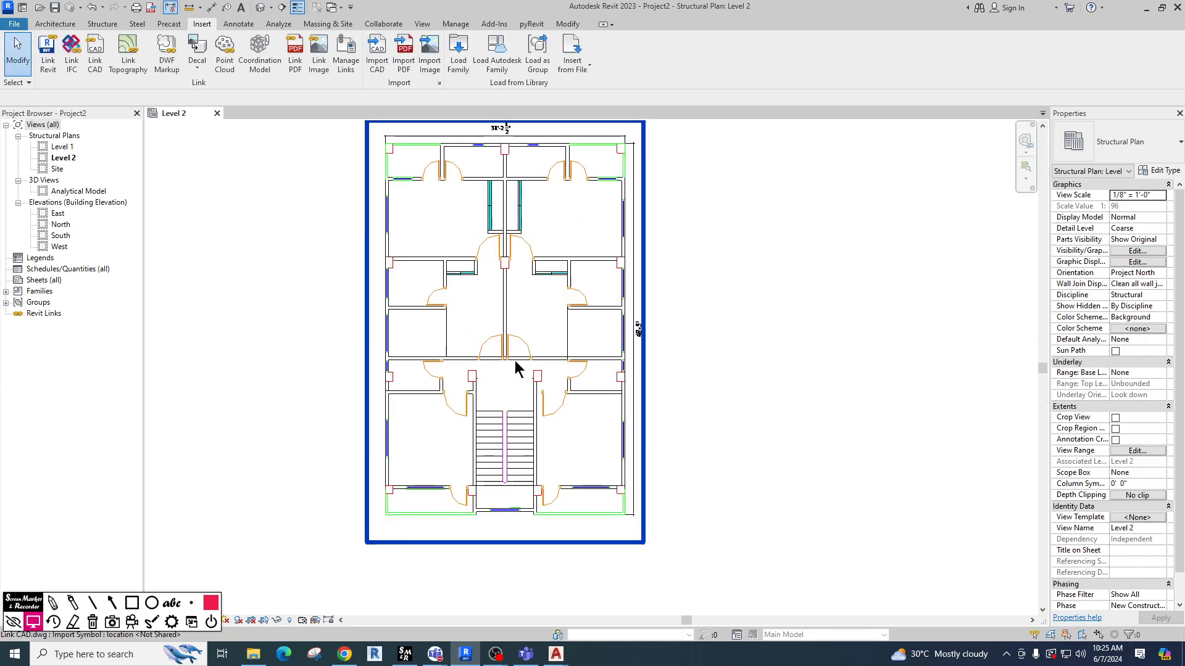
pyautogui.click(532, 361)
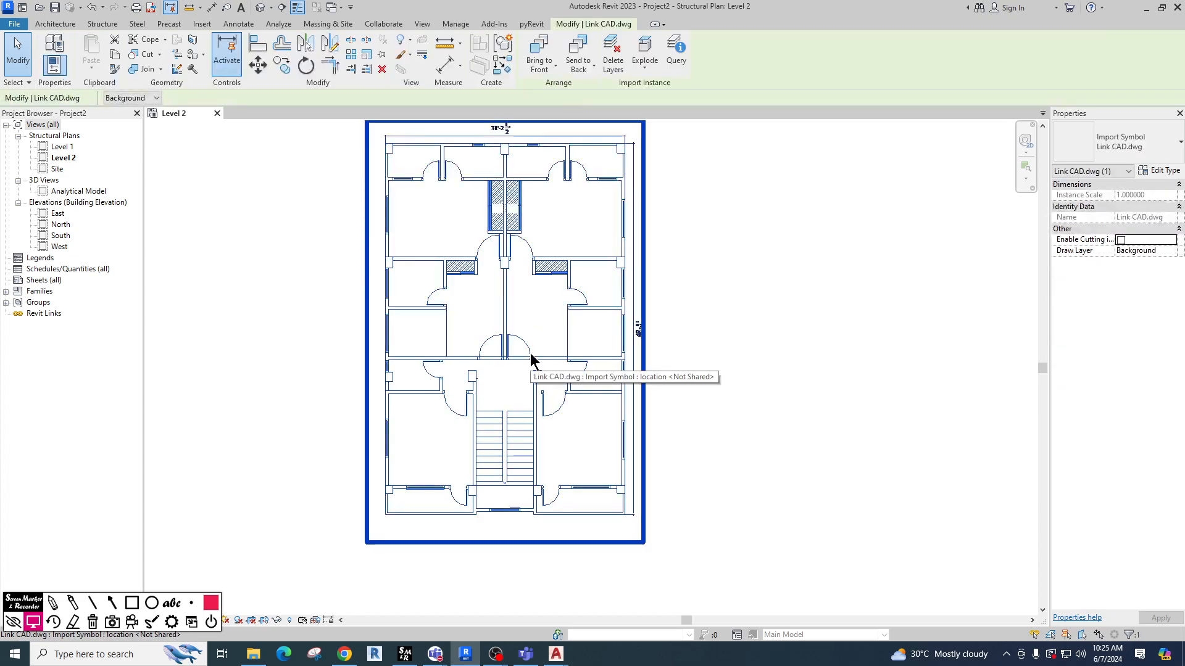
pyautogui.press('Escape')
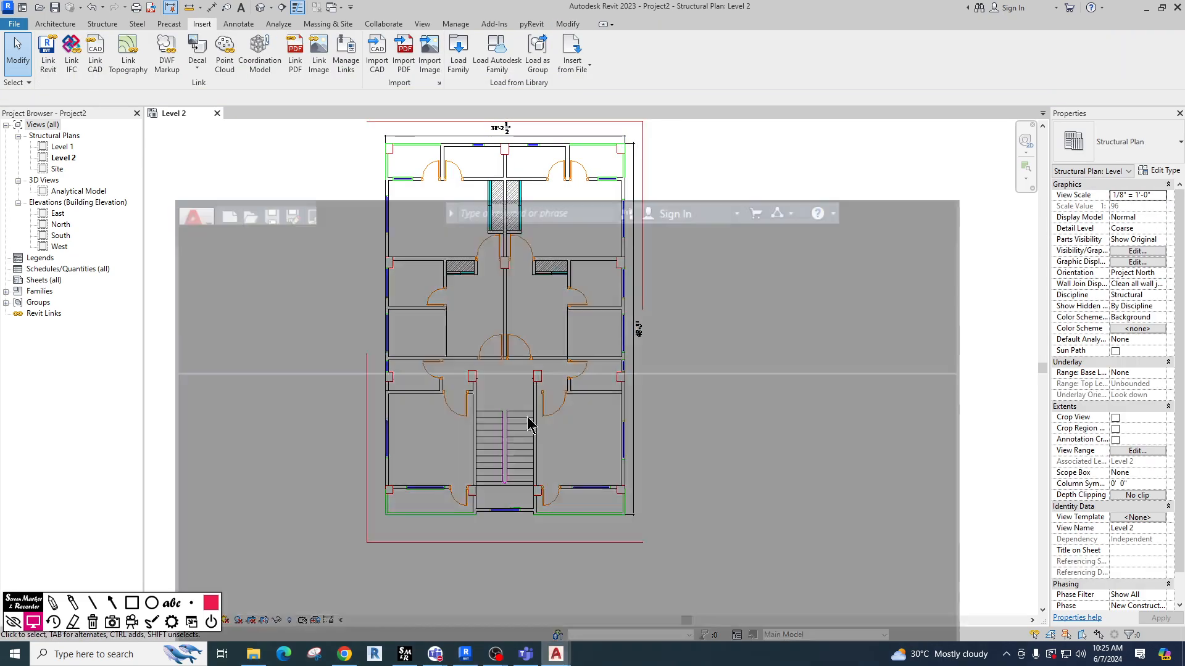
# Switch to AutoCAD, undo the edits made to the Link CAD drawing back to the full labelled floor plan, and save it.
pyautogui.click(636, 602)
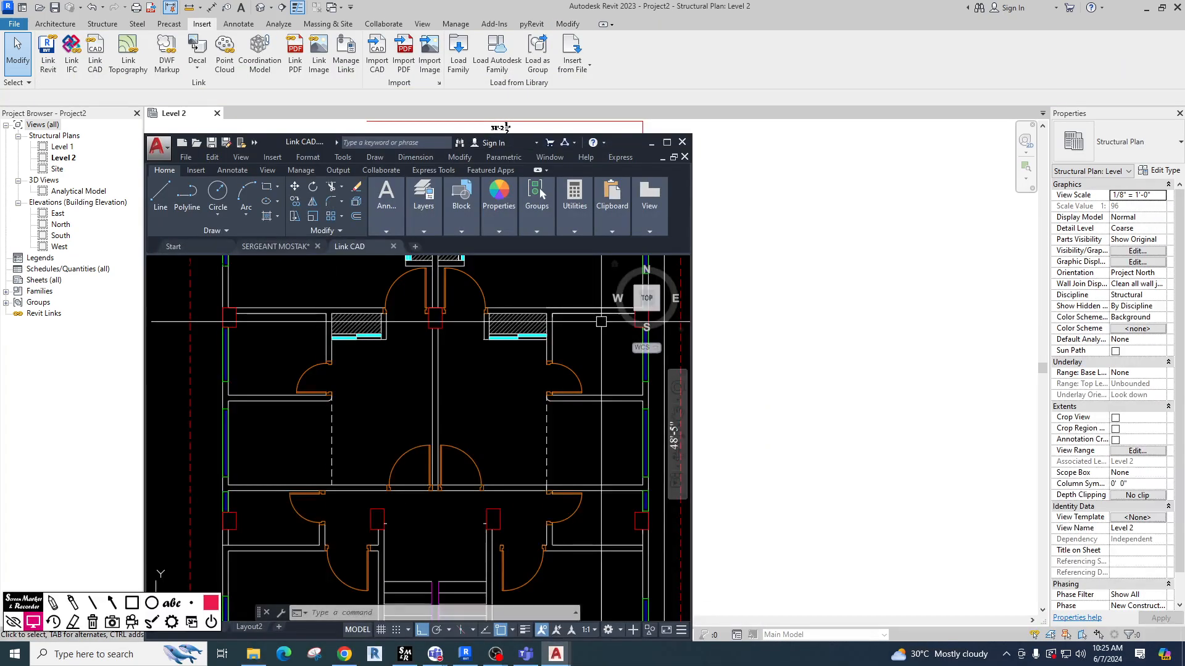
pyautogui.click(667, 142)
pyautogui.scroll(-5, 679, 349)
pyautogui.hotkey('ctrl', 'z')
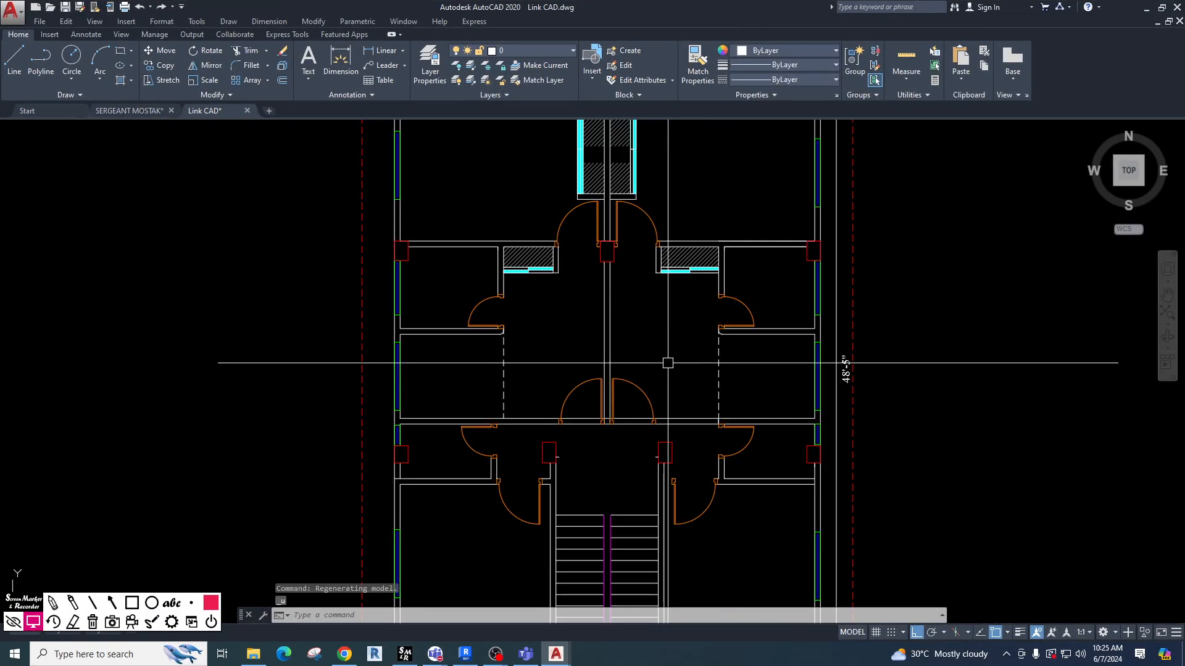
pyautogui.hotkey('ctrl', 'z')
pyautogui.hotkey('ctrl', 'z')
pyautogui.hotkey('ctrl', 'z')
pyautogui.hotkey('ctrl', 'z')
pyautogui.hotkey('ctrl', 'z')
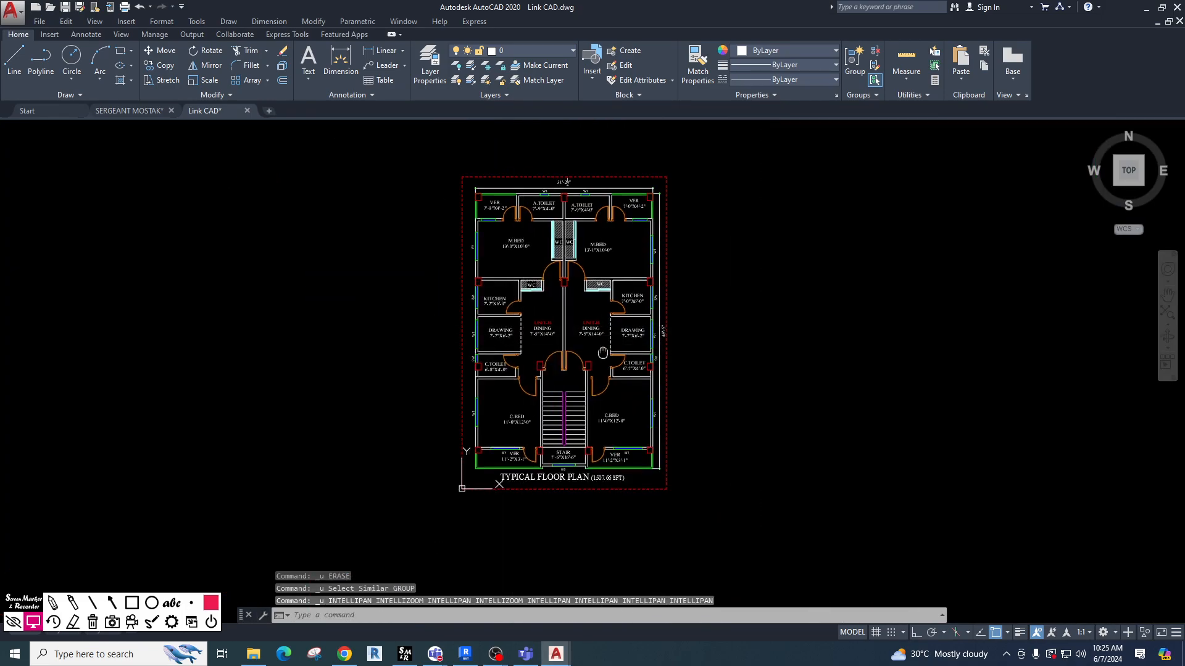
pyautogui.scroll(4, 543, 306)
pyautogui.hotkey('ctrl', 's')
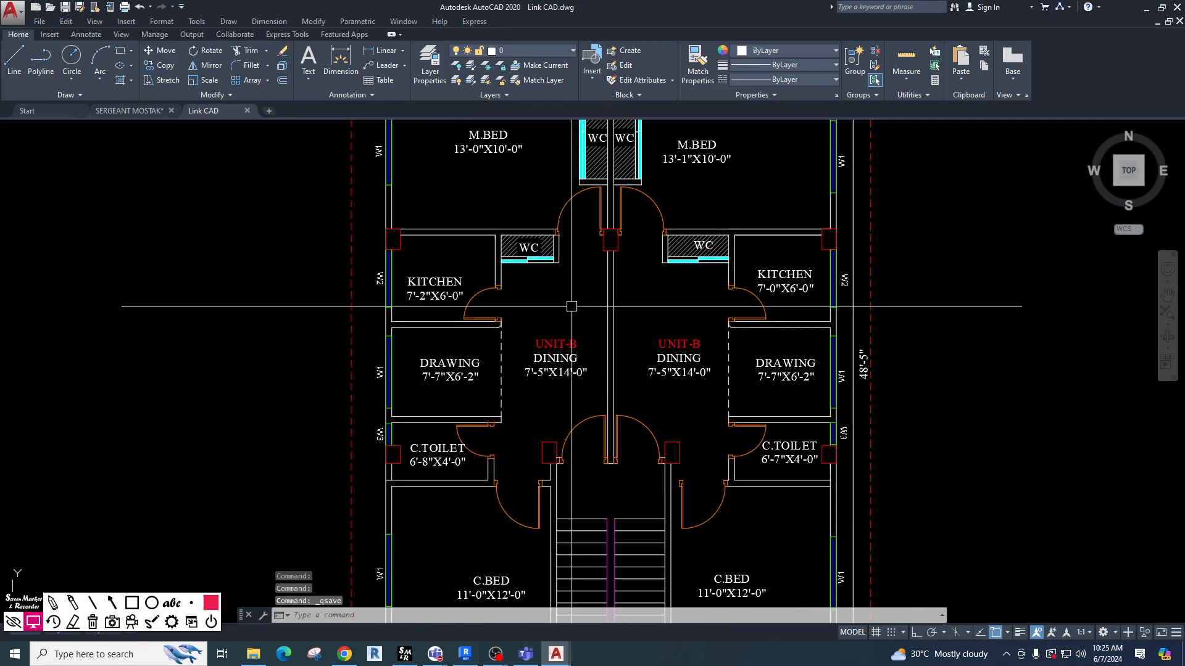
# Return to Revit and check Manage Links under CAD Formats for an entry of the imported drawing.
pyautogui.click(1142, 8)
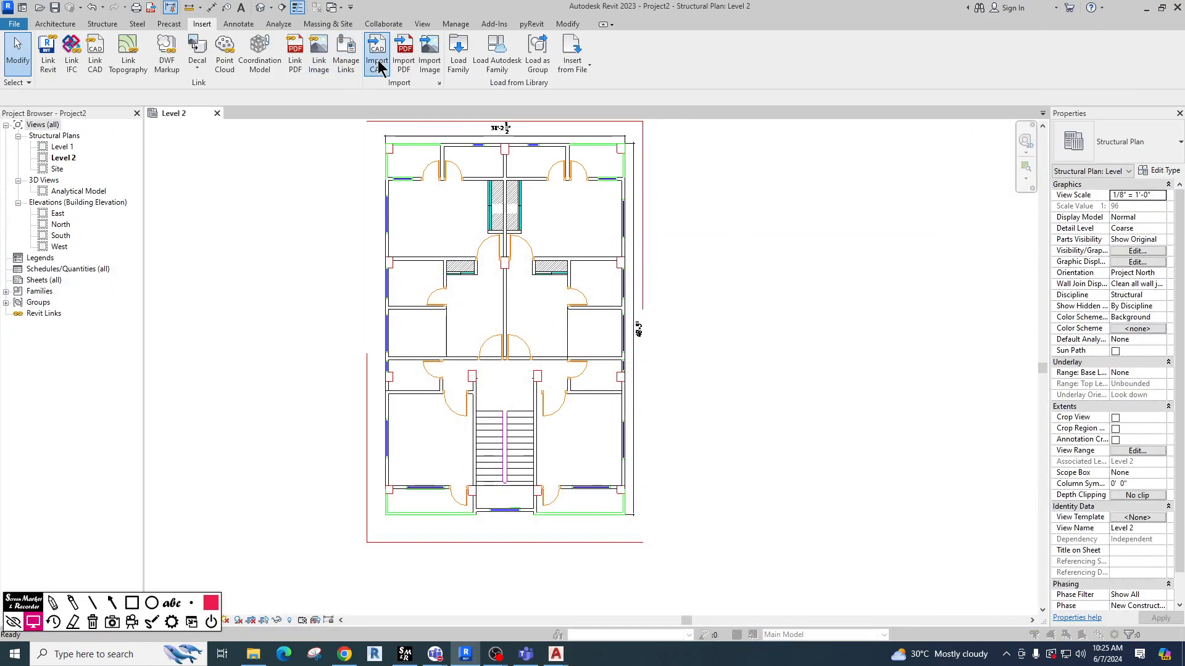
pyautogui.click(378, 61)
pyautogui.press('Escape')
pyautogui.click(344, 62)
pyautogui.click(325, 141)
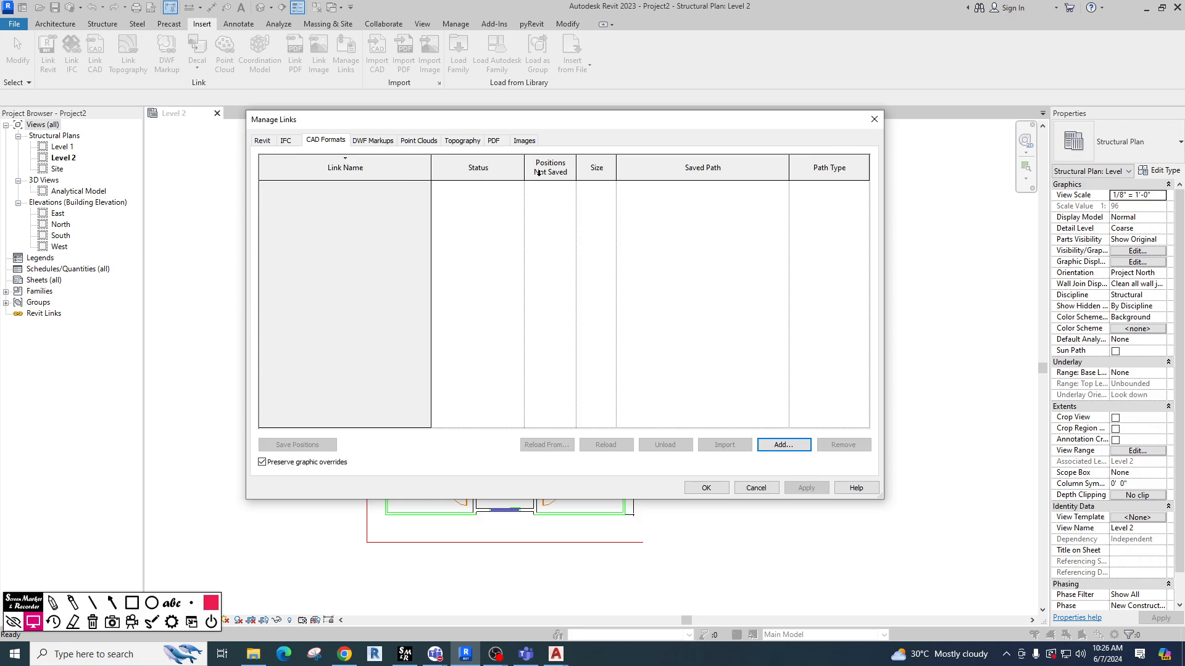
pyautogui.click(878, 123)
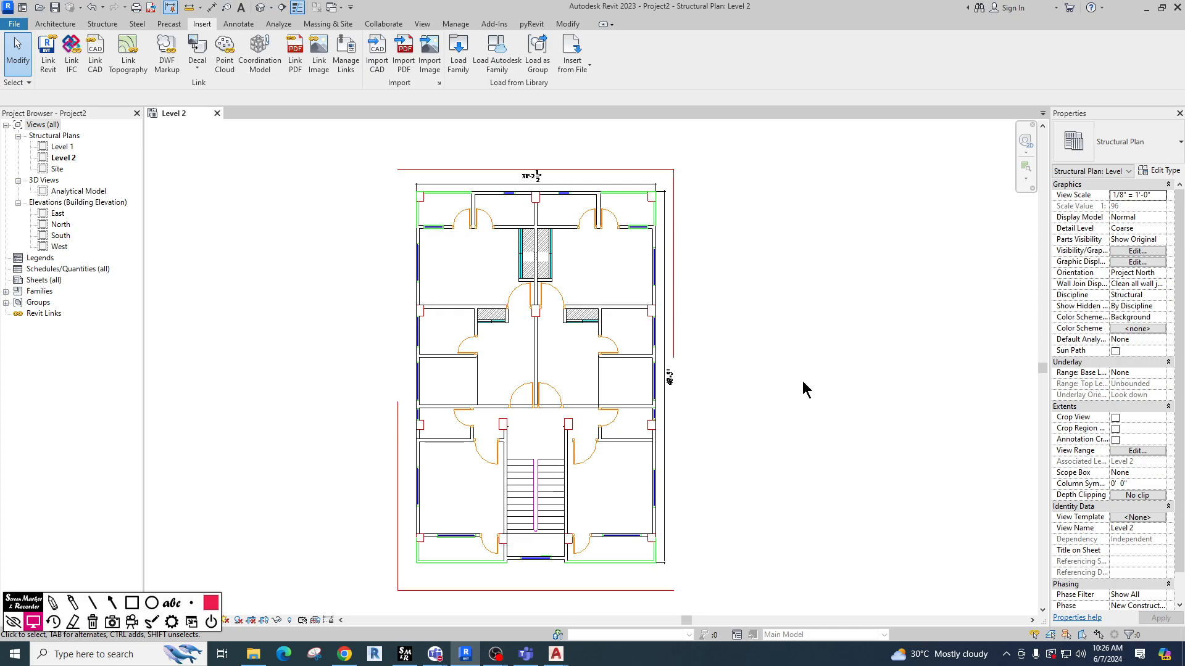
# Delete the imported Link CAD.dwg plan from Level 2.
pyautogui.scroll(-3, 786, 378)
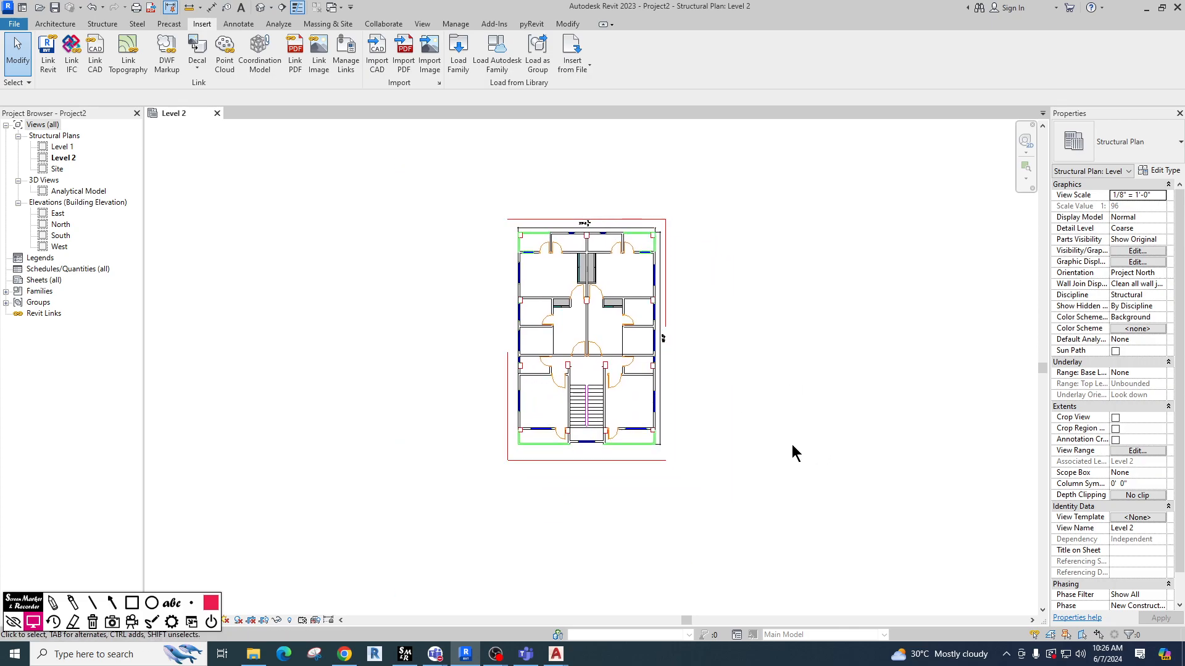
pyautogui.click(581, 442)
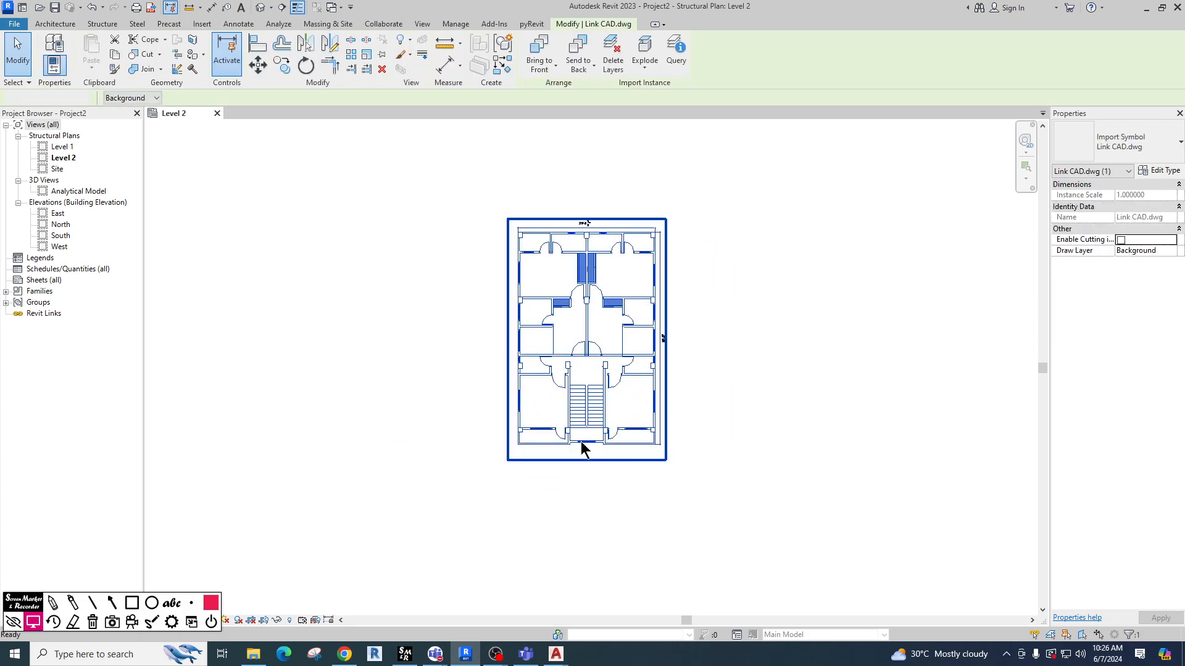
pyautogui.press('Delete')
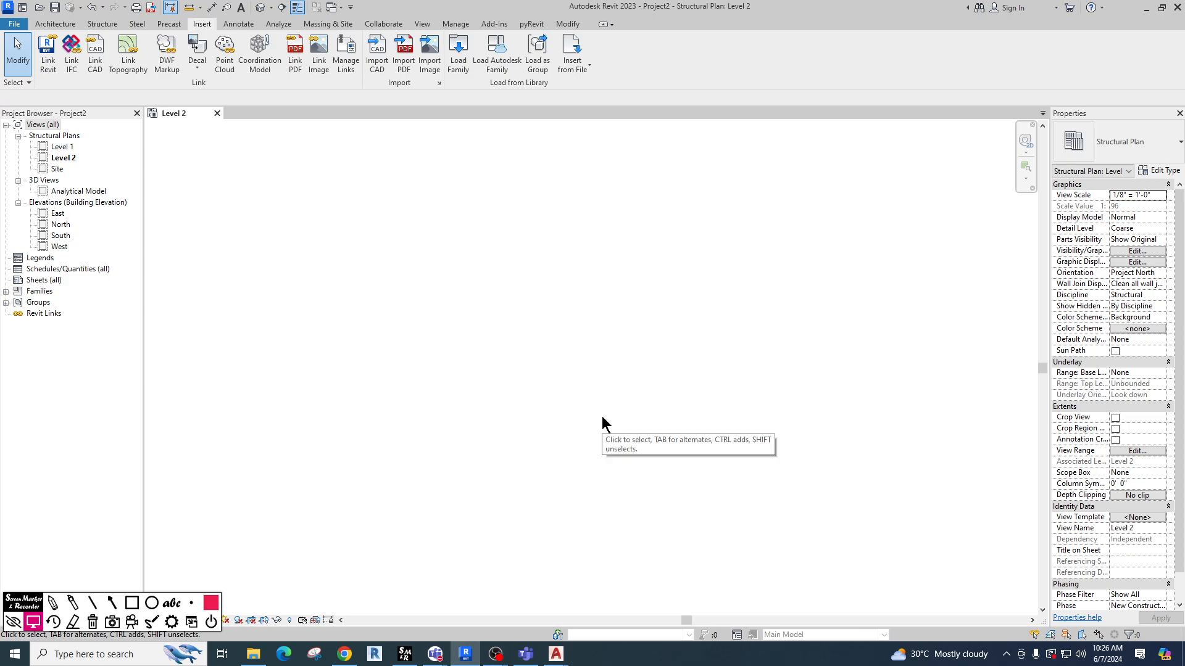
# Open the Level 1 structural plan and close the inactive views.
pyautogui.doubleClick(65, 147)
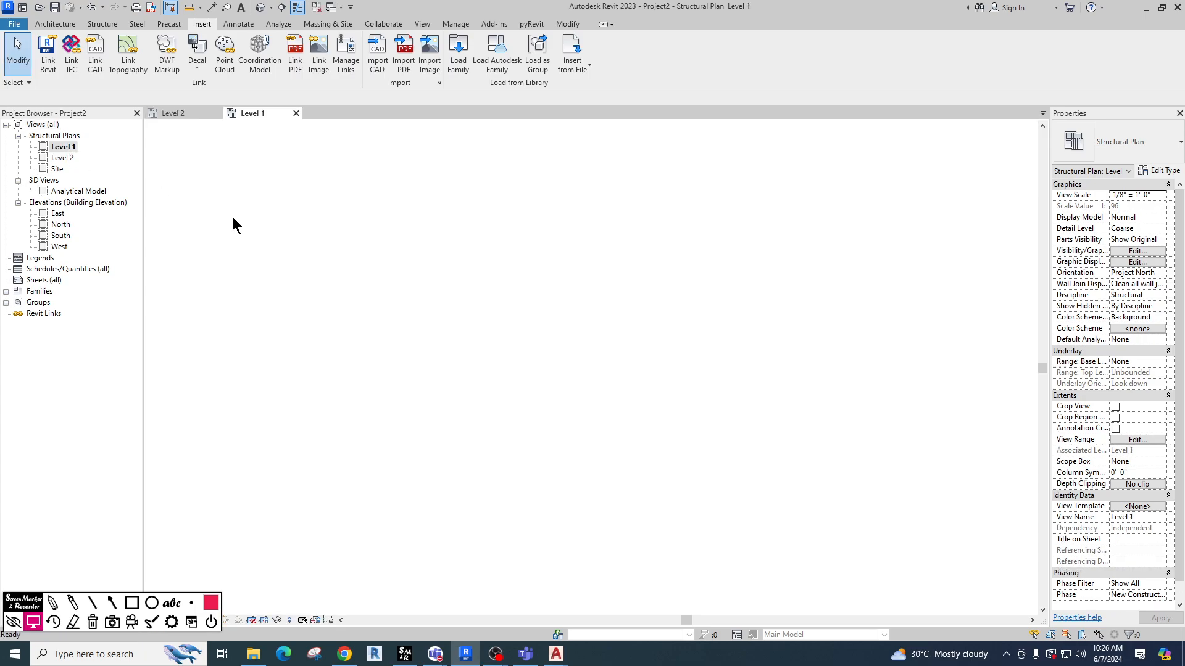
pyautogui.click(318, 7)
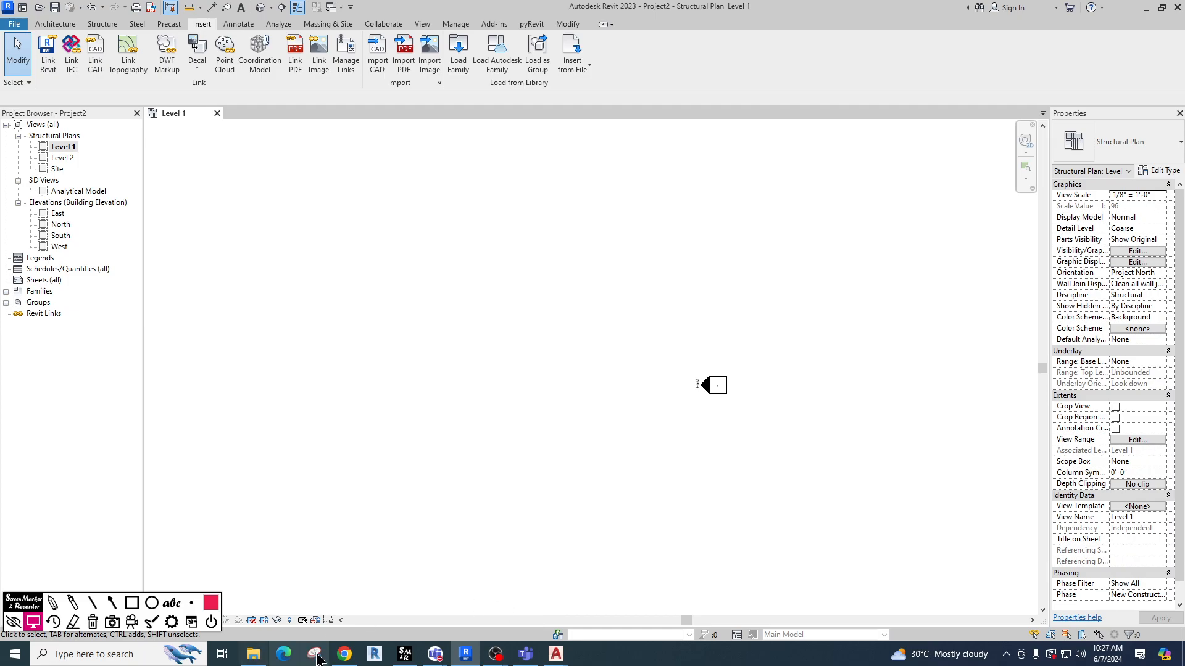
pyautogui.moveTo(344, 654)
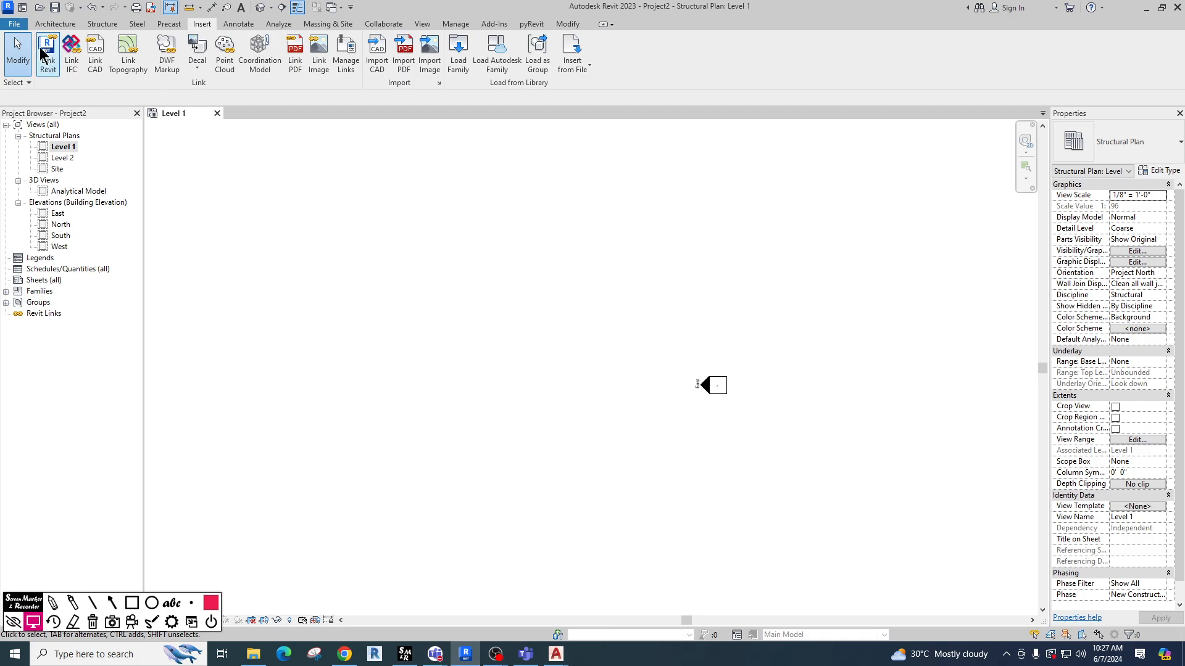
# Close Project2 without saving the changes and exit Revit 2023.
pyautogui.click(14, 24)
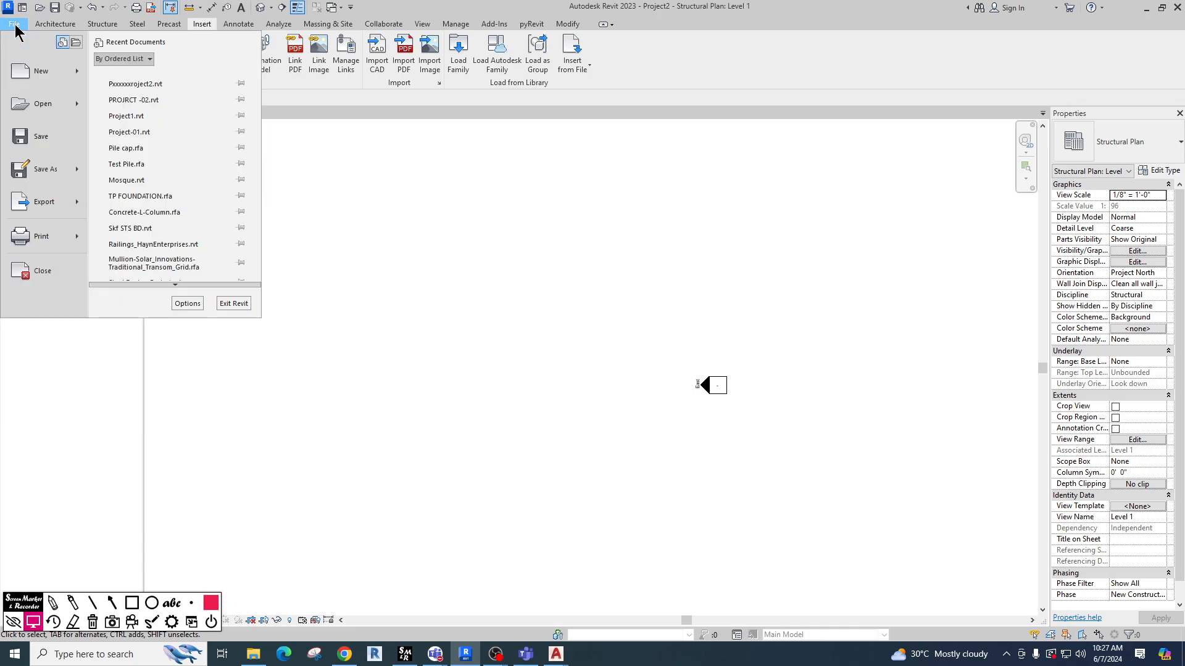
pyautogui.click(44, 270)
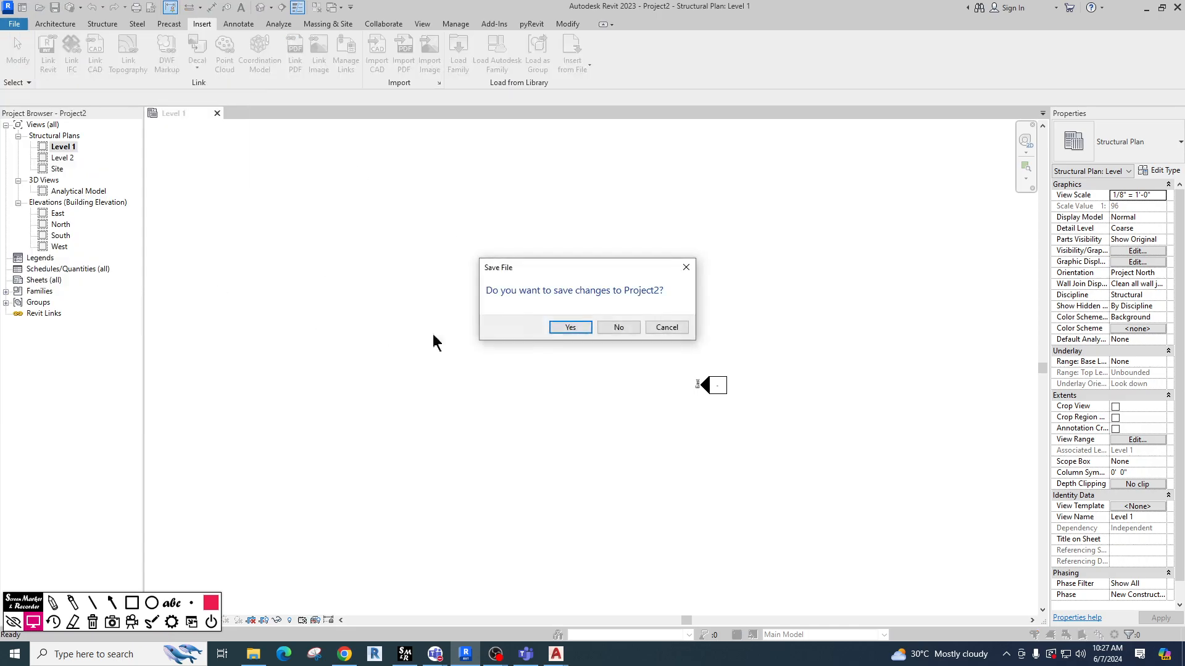
pyautogui.click(605, 326)
pyautogui.click(1177, 7)
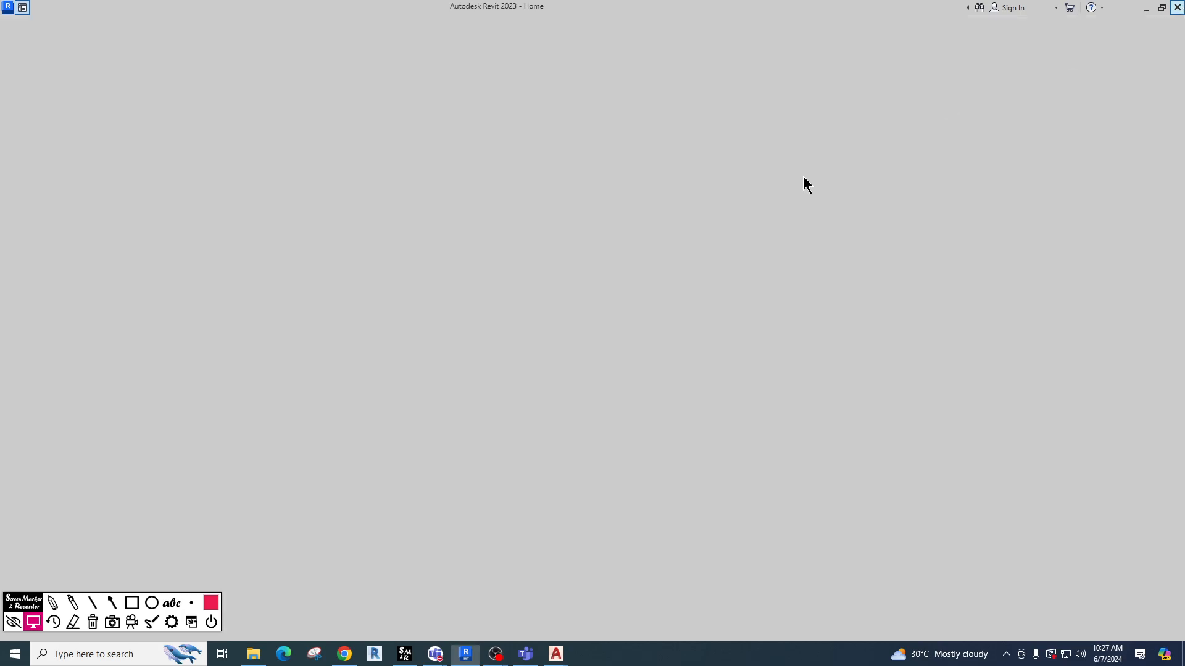
# Launch Revit 2022 and look through New Volume (F:) and New Volume (E:) for a model to open.
pyautogui.click(375, 655)
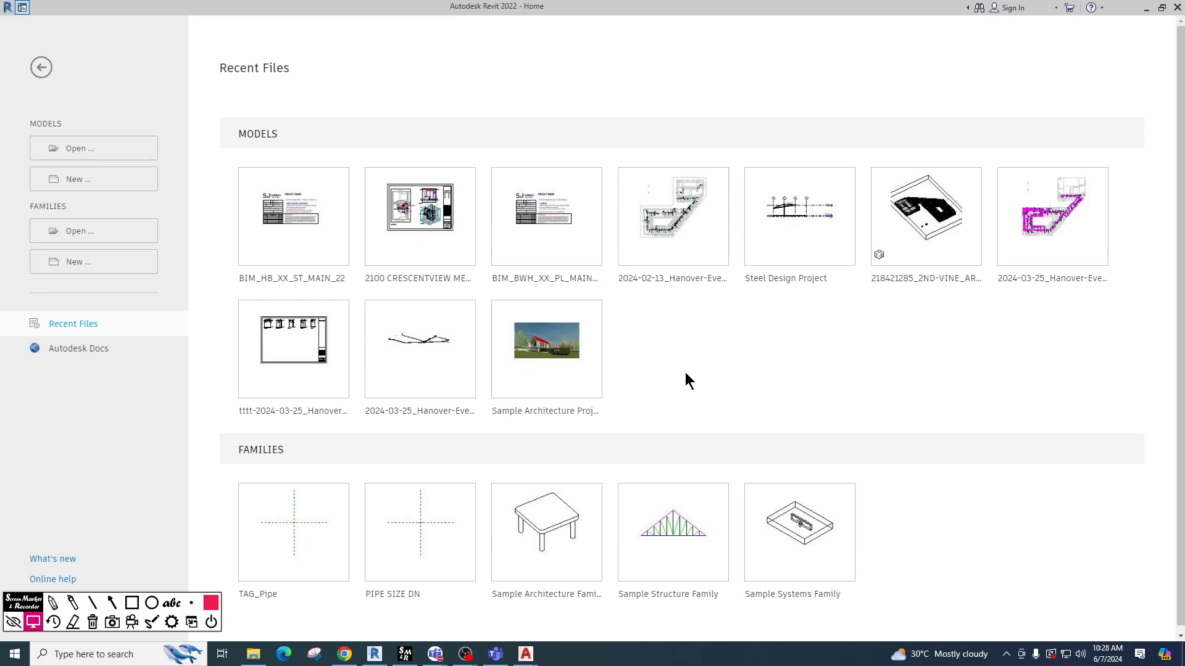
pyautogui.click(90, 153)
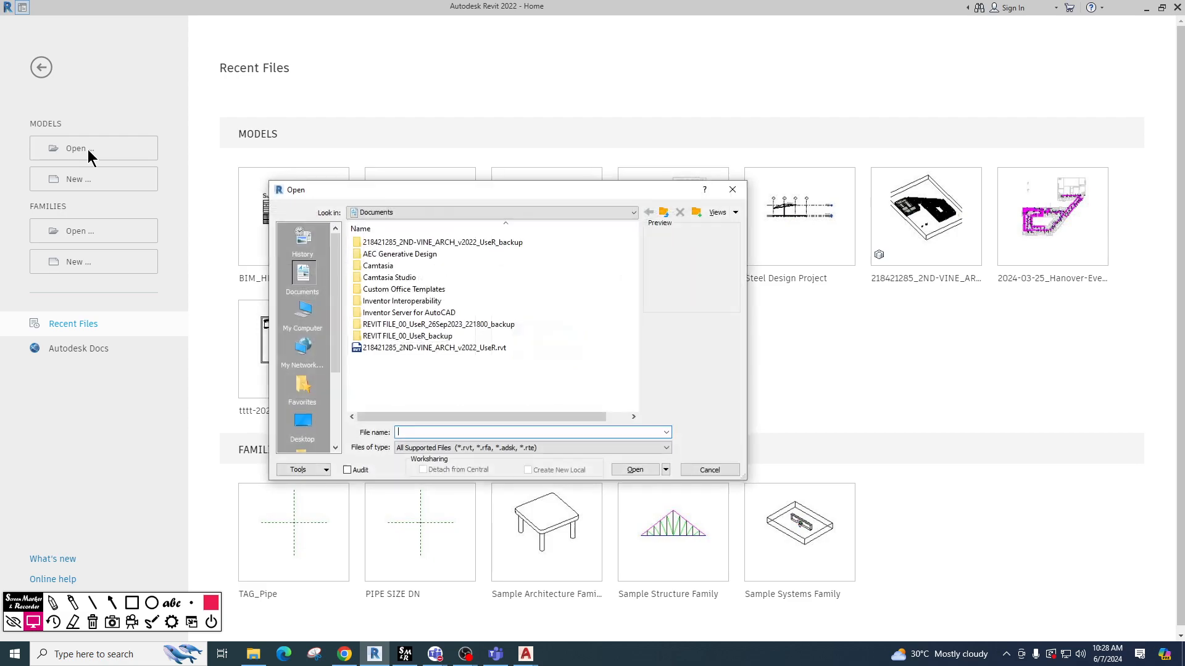
pyautogui.click(302, 432)
pyautogui.doubleClick(380, 268)
pyautogui.scroll(-1, 400, 321)
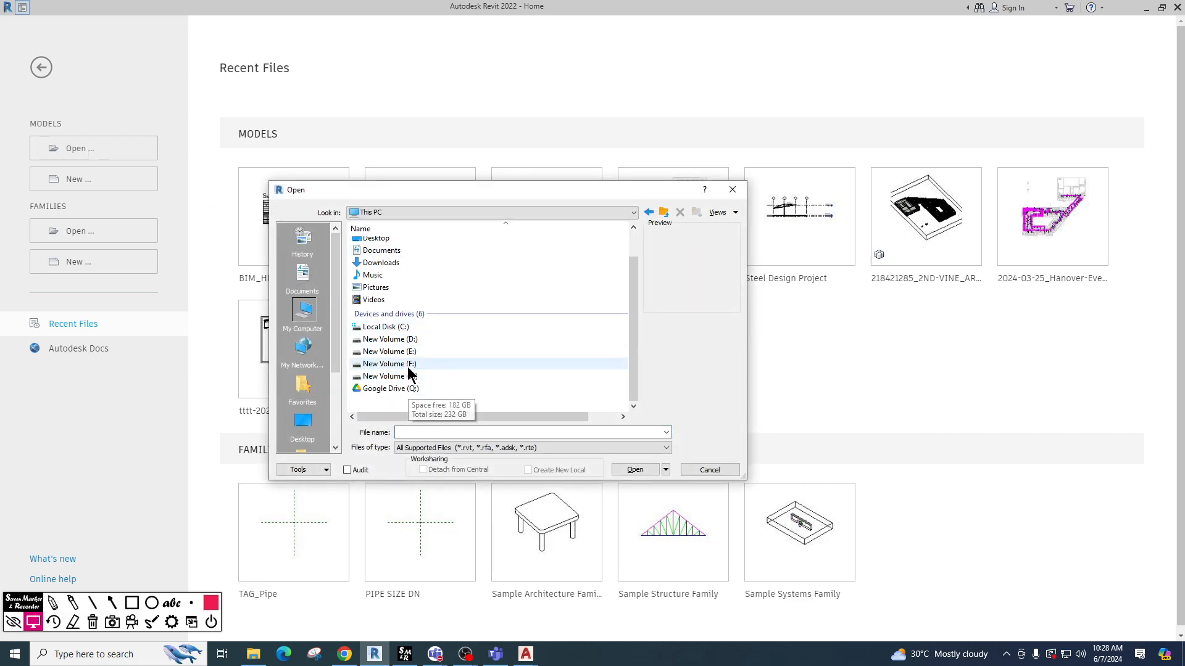
pyautogui.doubleClick(407, 367)
pyautogui.click(663, 213)
pyautogui.doubleClick(405, 393)
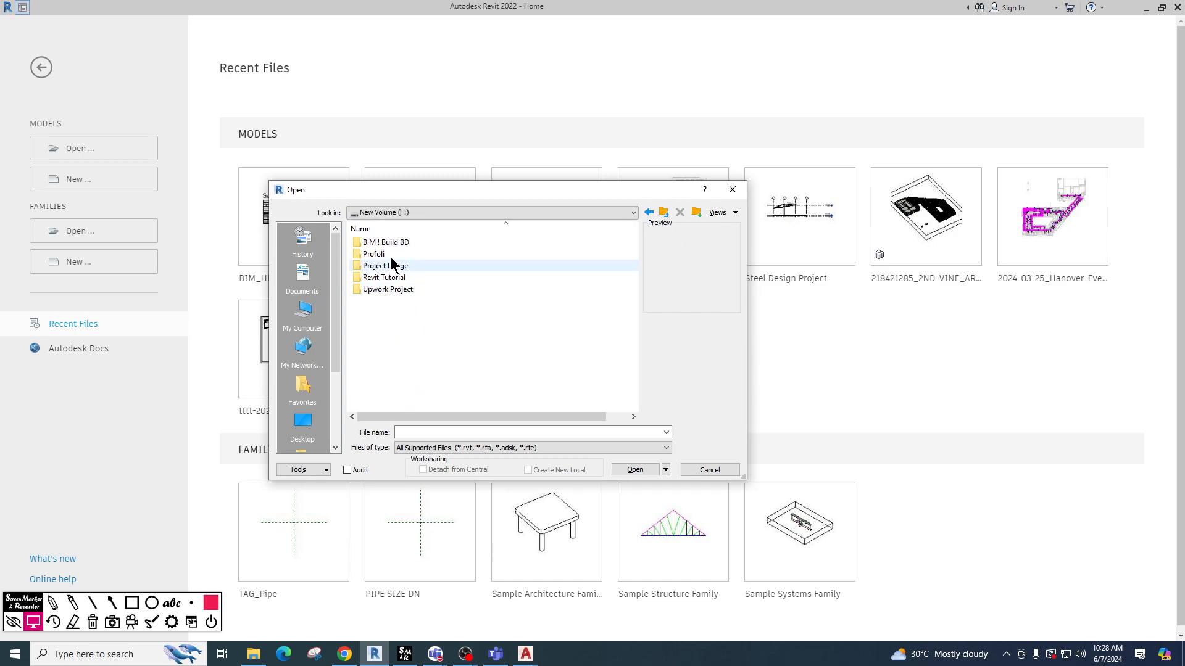
pyautogui.click(663, 212)
pyautogui.scroll(-1, 409, 378)
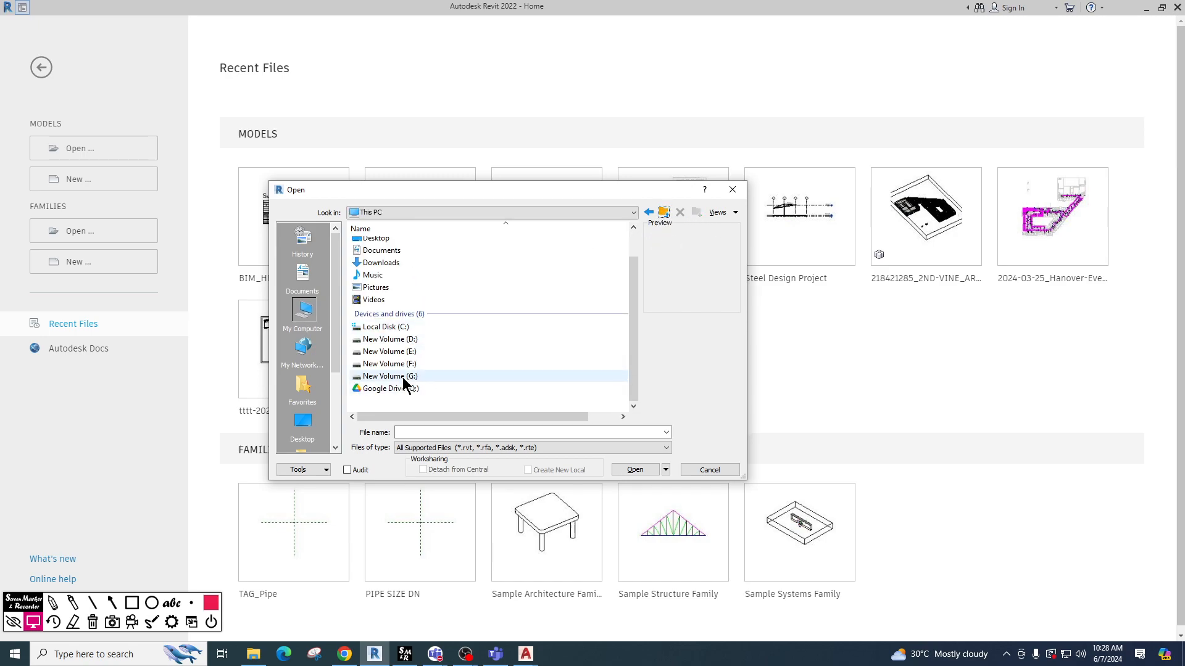
pyautogui.doubleClick(397, 350)
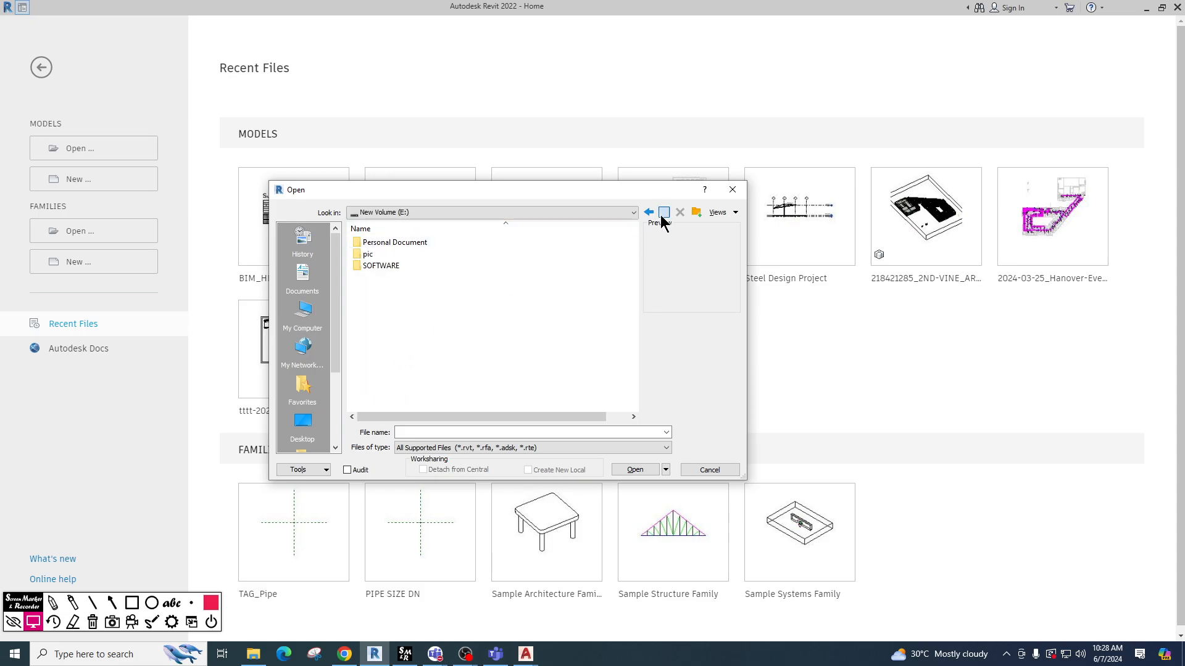
# Browse to the 03.Revit Project folder on New Volume (G:) and look through a project subfolder for Revit files.
pyautogui.click(663, 212)
pyautogui.scroll(-1, 443, 395)
pyautogui.doubleClick(410, 377)
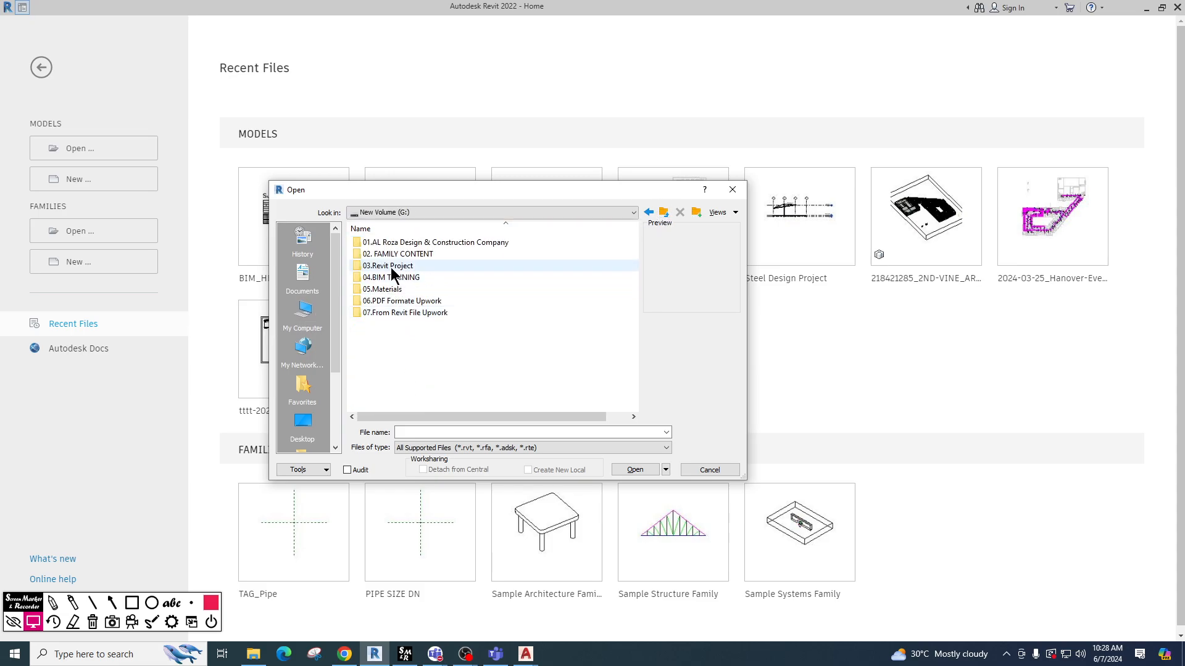
pyautogui.doubleClick(390, 268)
pyautogui.click(388, 256)
pyautogui.doubleClick(388, 255)
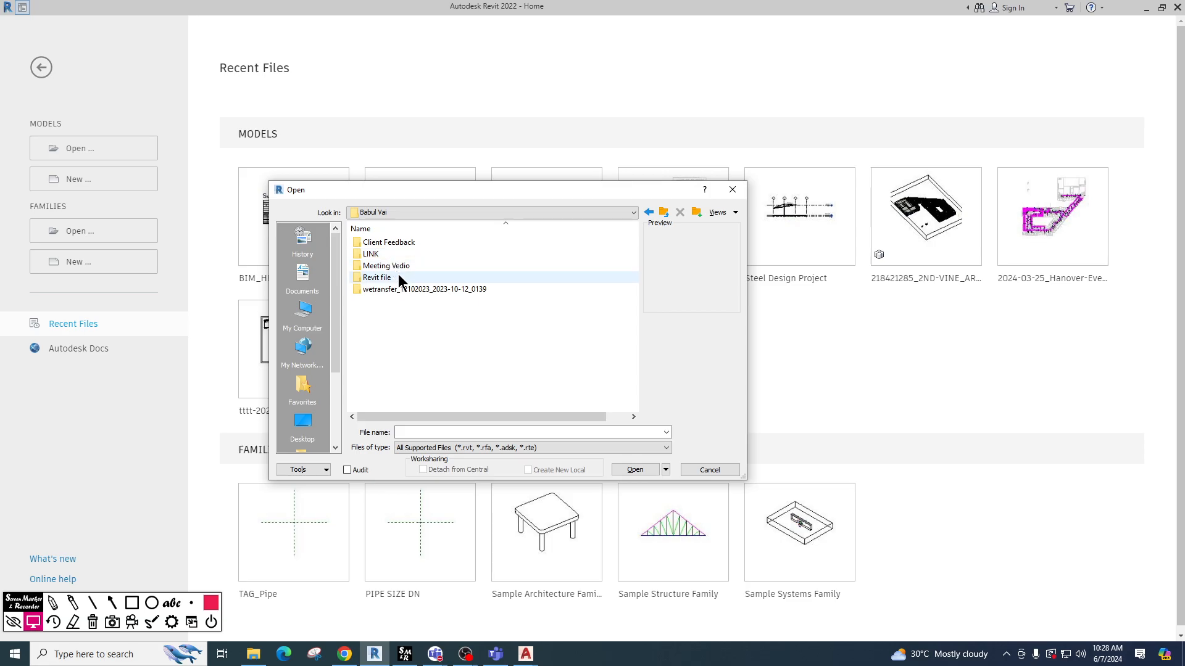
pyautogui.doubleClick(443, 278)
pyautogui.click(664, 213)
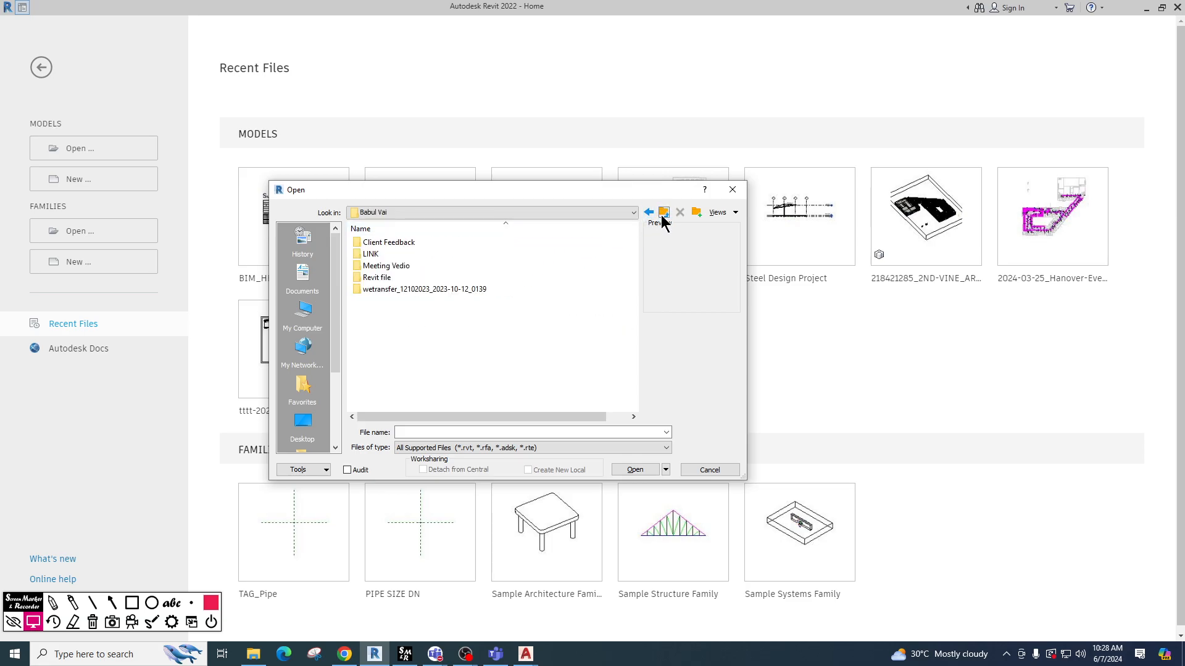
pyautogui.click(664, 212)
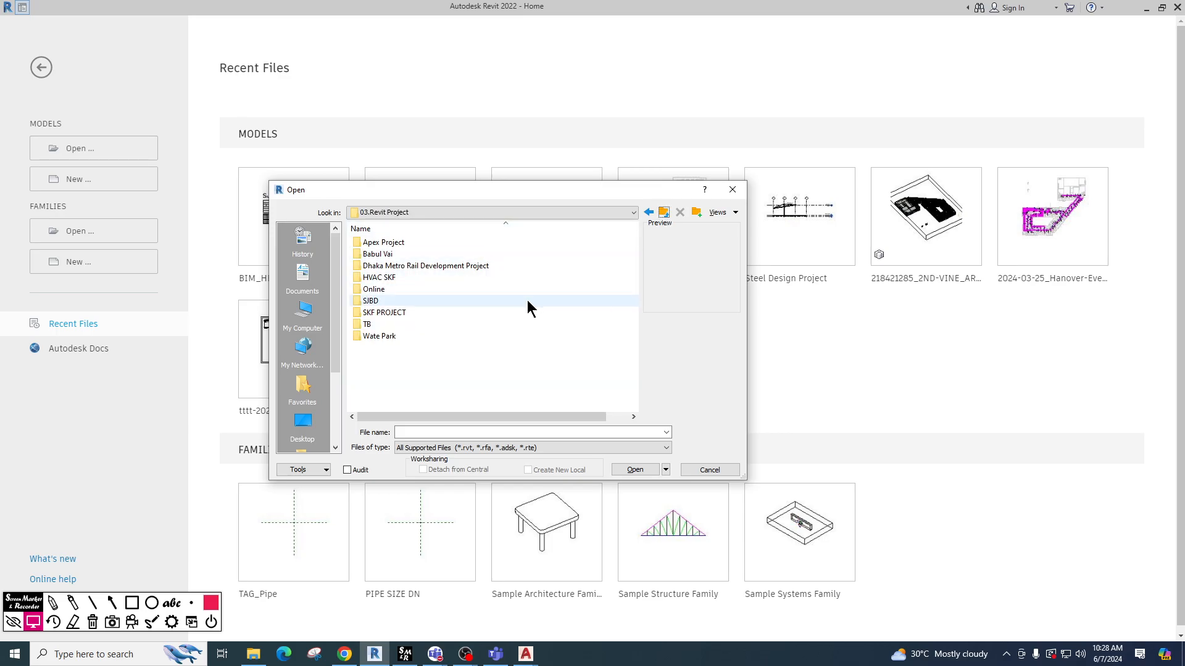
# Try to open AFWL _ARCH_06072023_R1.rvt from the Apex Project Revit folder, and end the Revit task during the model upgrade.
pyautogui.doubleClick(426, 242)
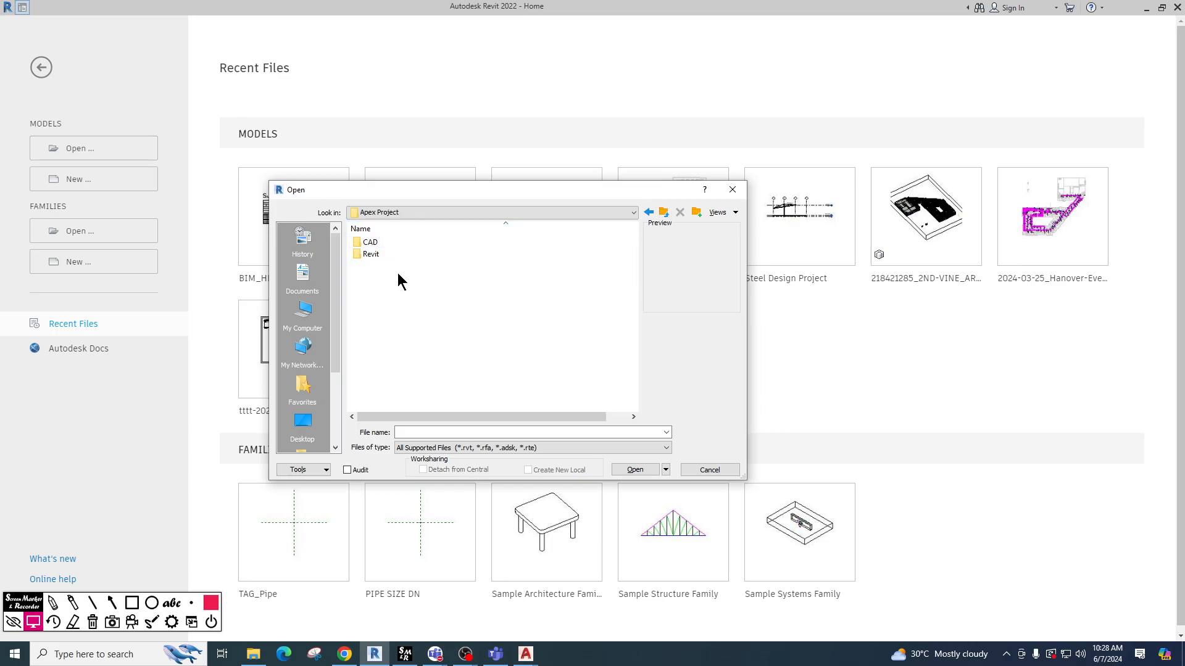
pyautogui.doubleClick(378, 253)
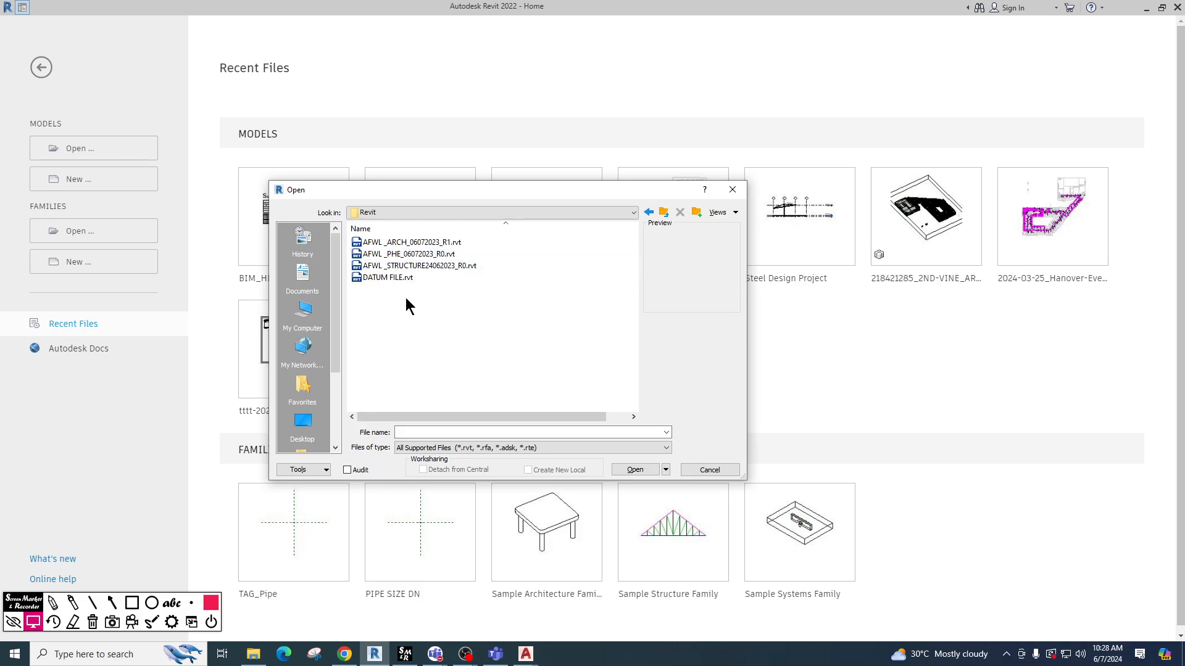
pyautogui.click(417, 242)
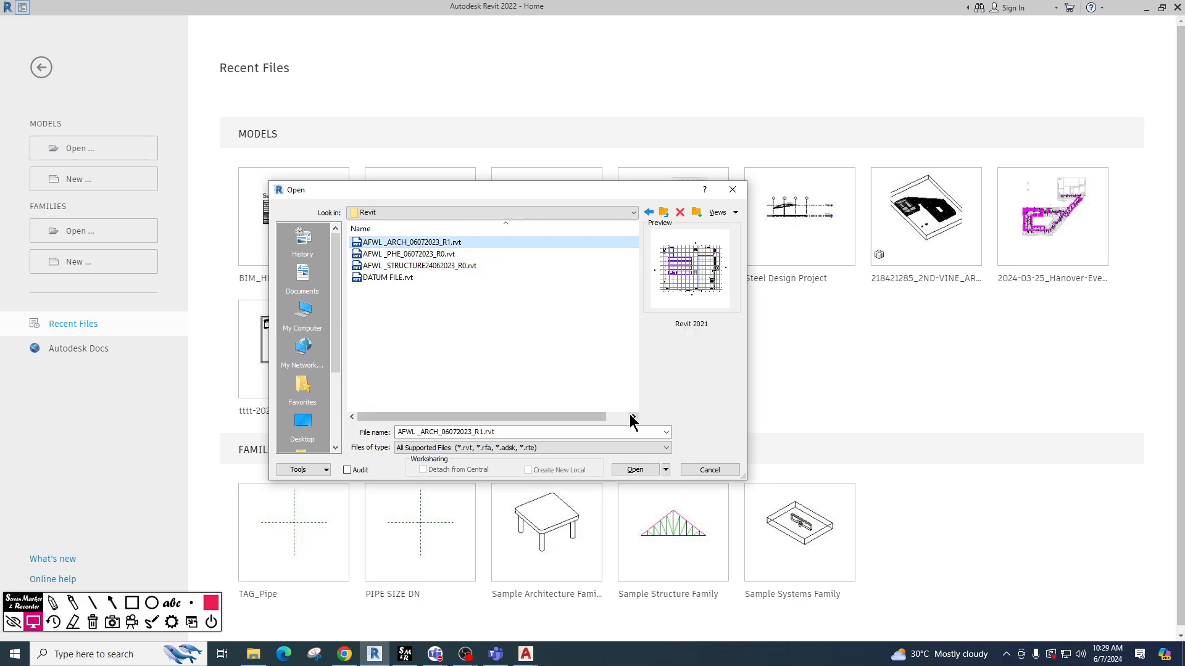
pyautogui.click(636, 470)
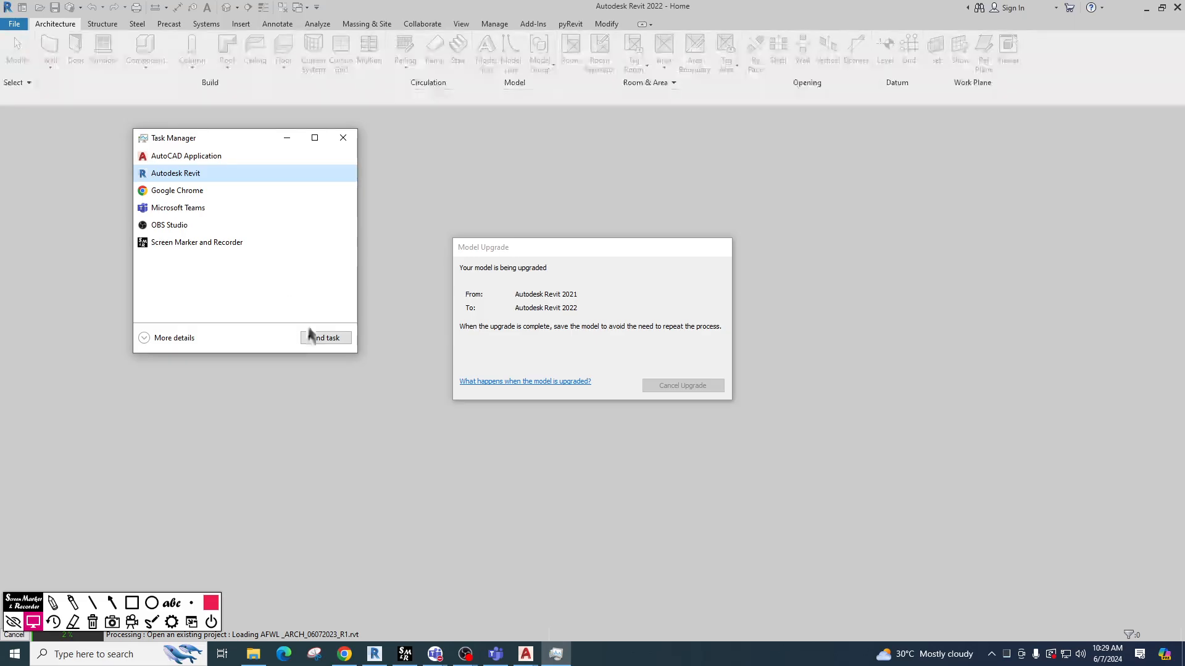
pyautogui.click(313, 336)
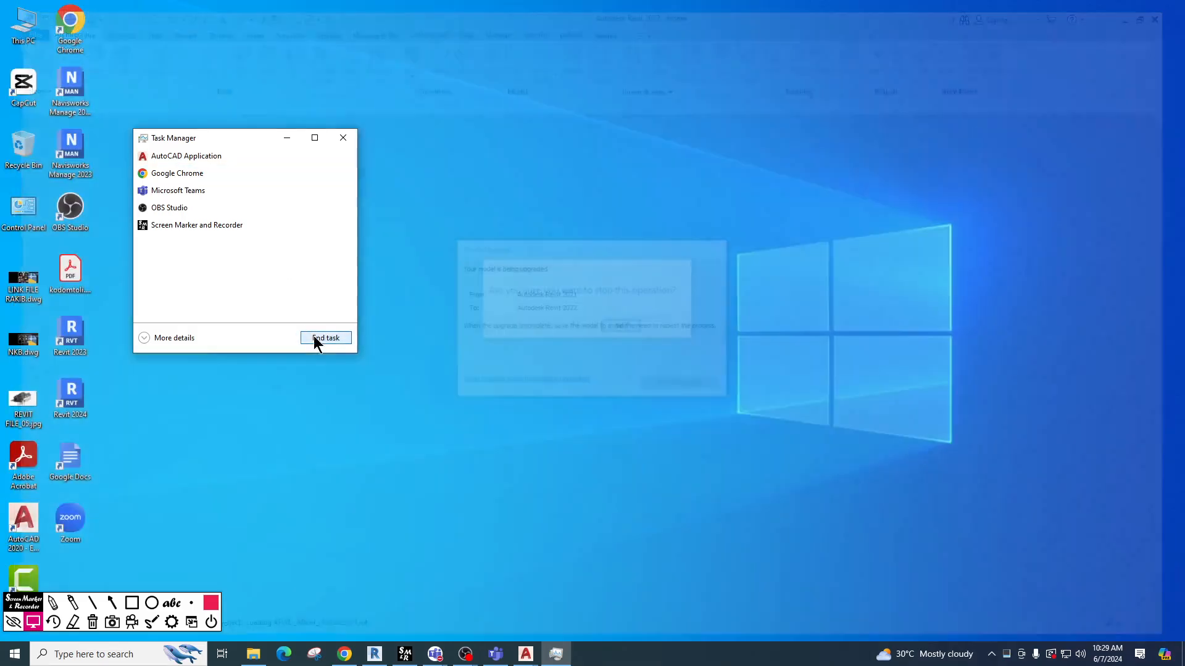
pyautogui.click(343, 138)
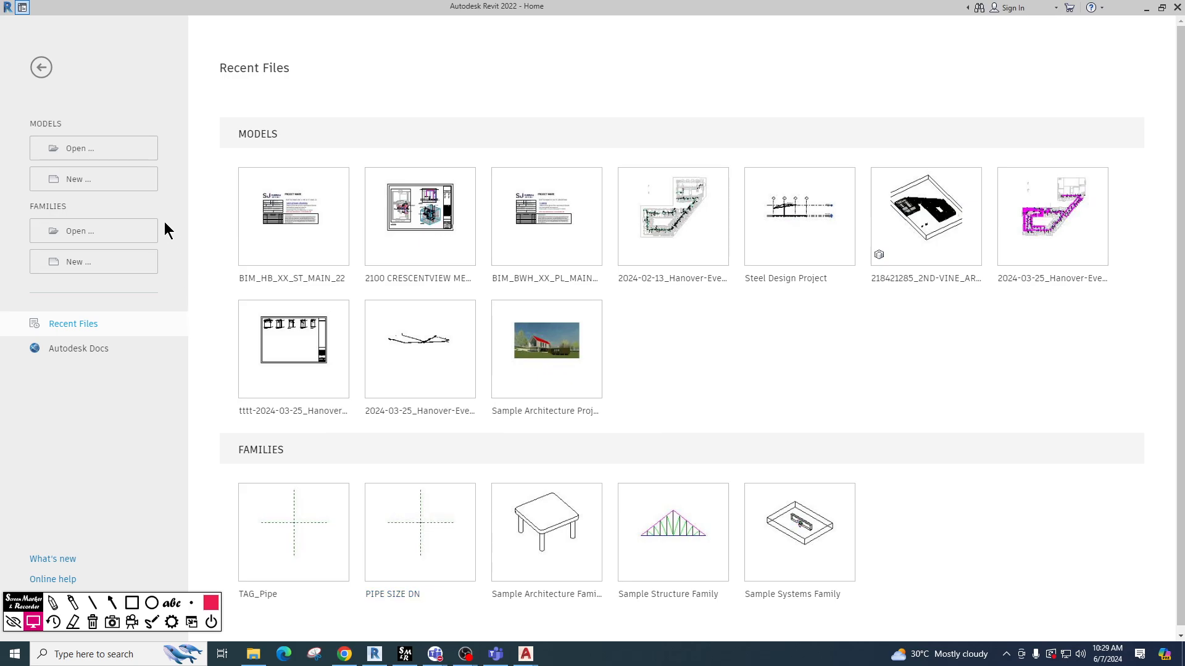
# Open 2024-02-13_Hanover-Everett_PL_R5_v2022.rvt from the Everett plumbing project's 03. REVIT MODEL folder in My Drive on Google Drive (Q:).
pyautogui.click(98, 151)
pyautogui.click(312, 434)
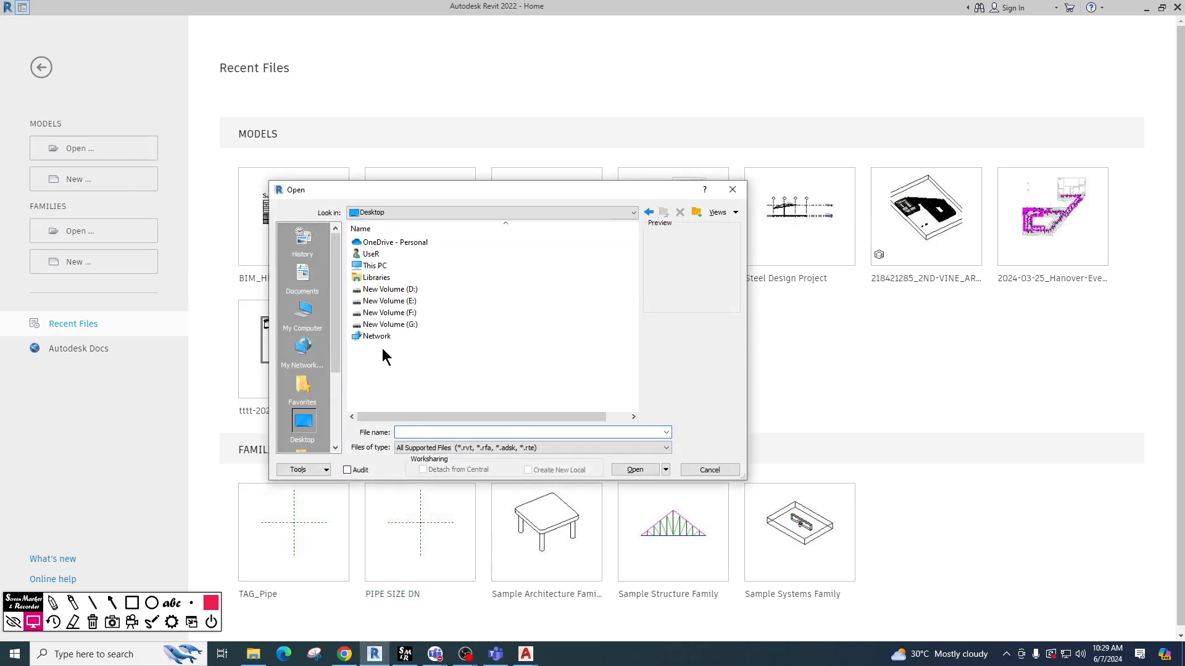
pyautogui.doubleClick(376, 266)
pyautogui.scroll(-1, 426, 345)
pyautogui.doubleClick(395, 389)
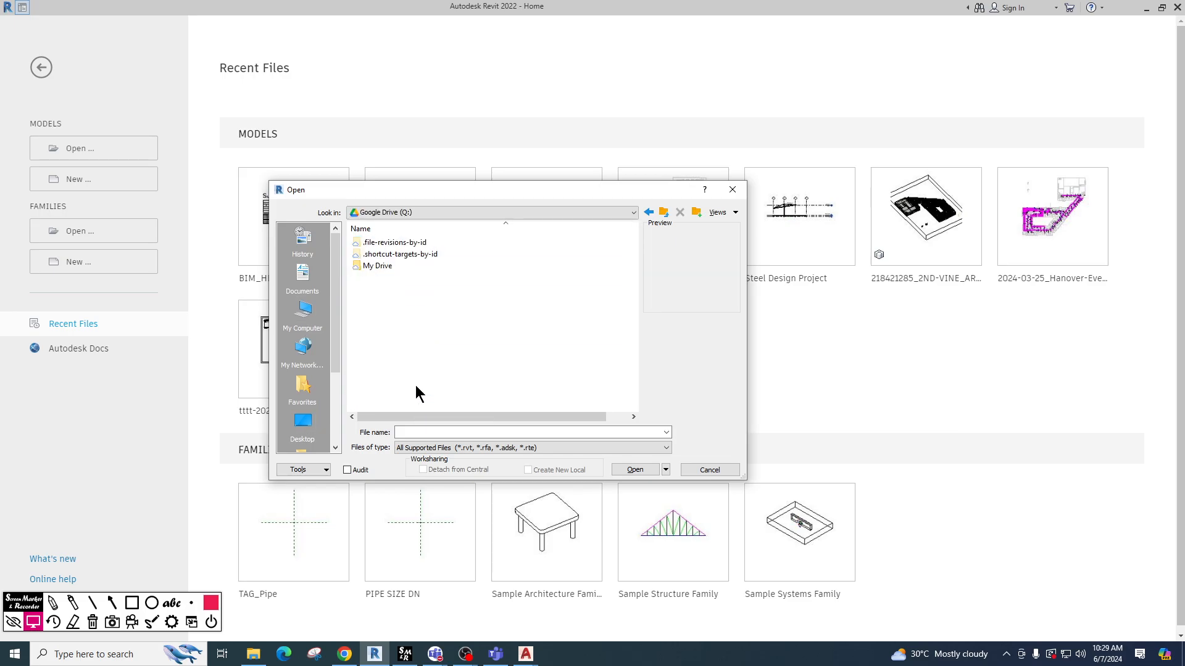
pyautogui.doubleClick(395, 266)
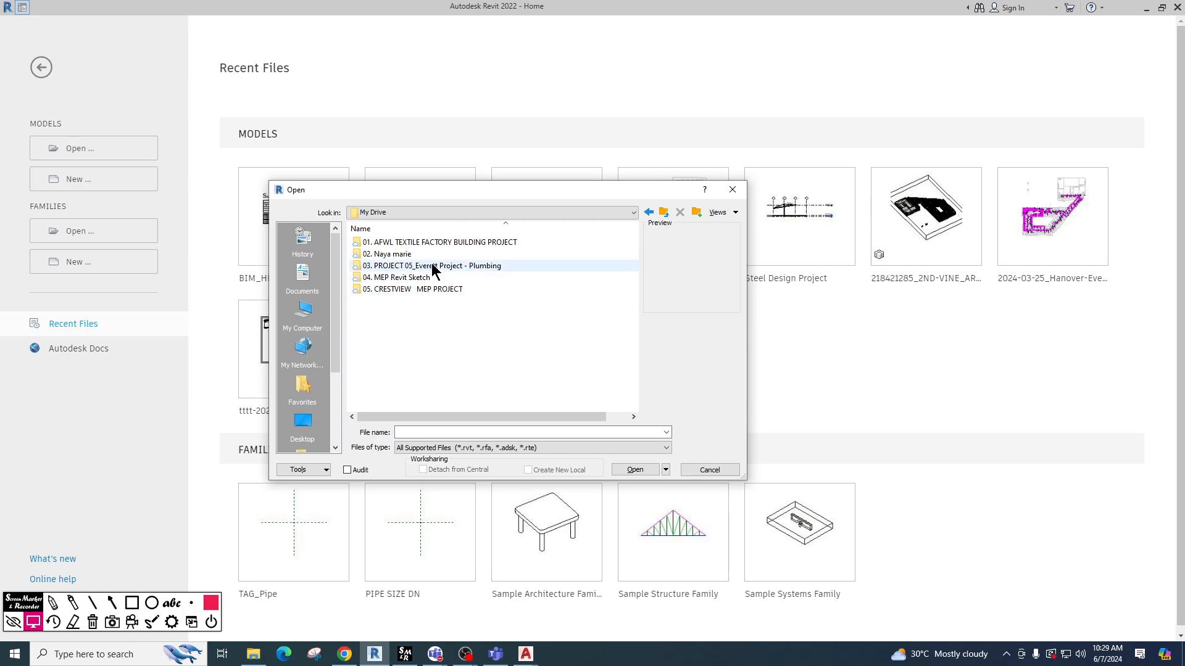
pyautogui.doubleClick(432, 265)
pyautogui.doubleClick(412, 266)
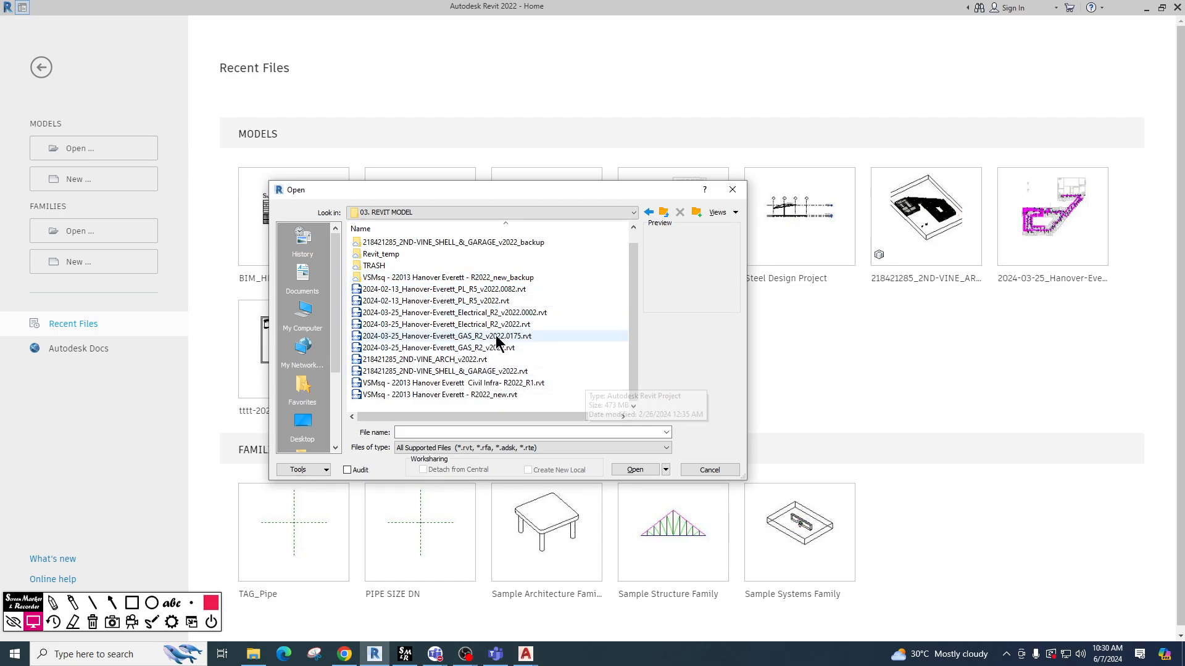
pyautogui.click(462, 302)
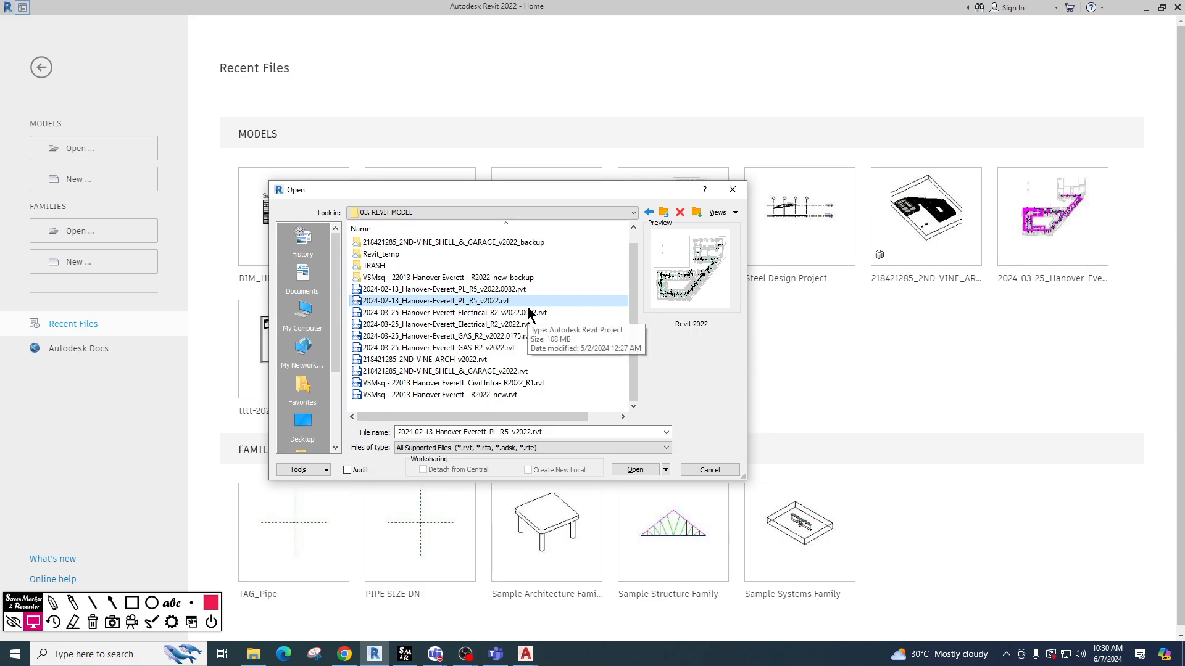
pyautogui.click(634, 470)
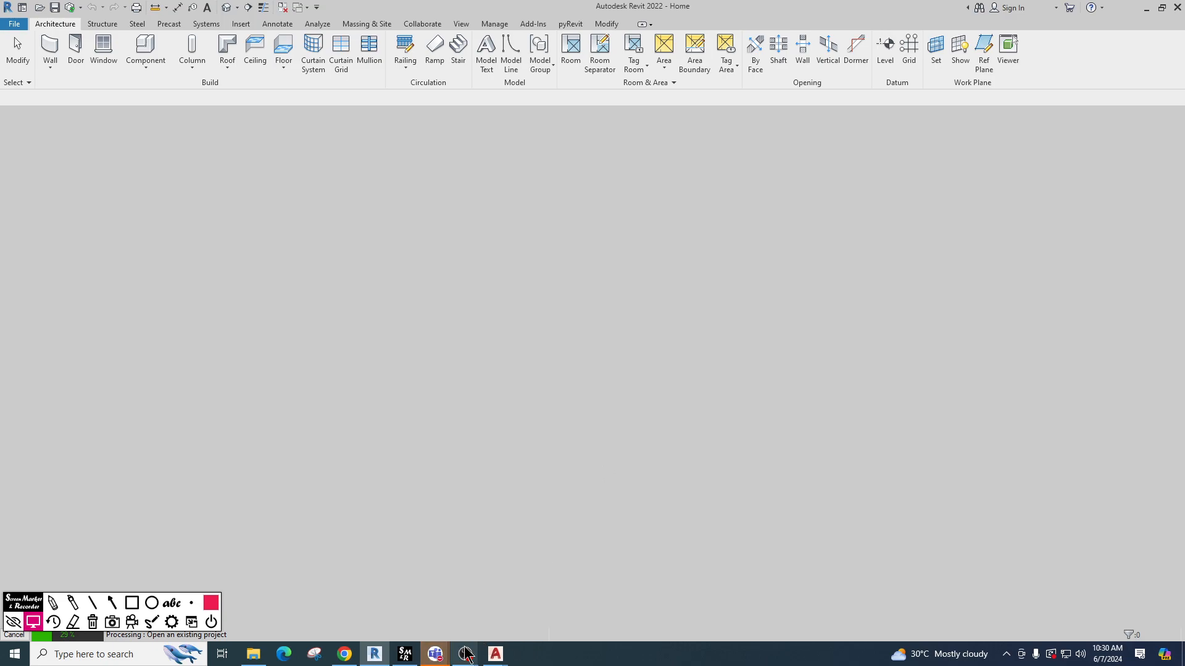
# Check the BIM meeting in Teams and the Revit Structure-B chat in WhatsApp while the model loads.
pyautogui.moveTo(435, 654)
pyautogui.click(508, 591)
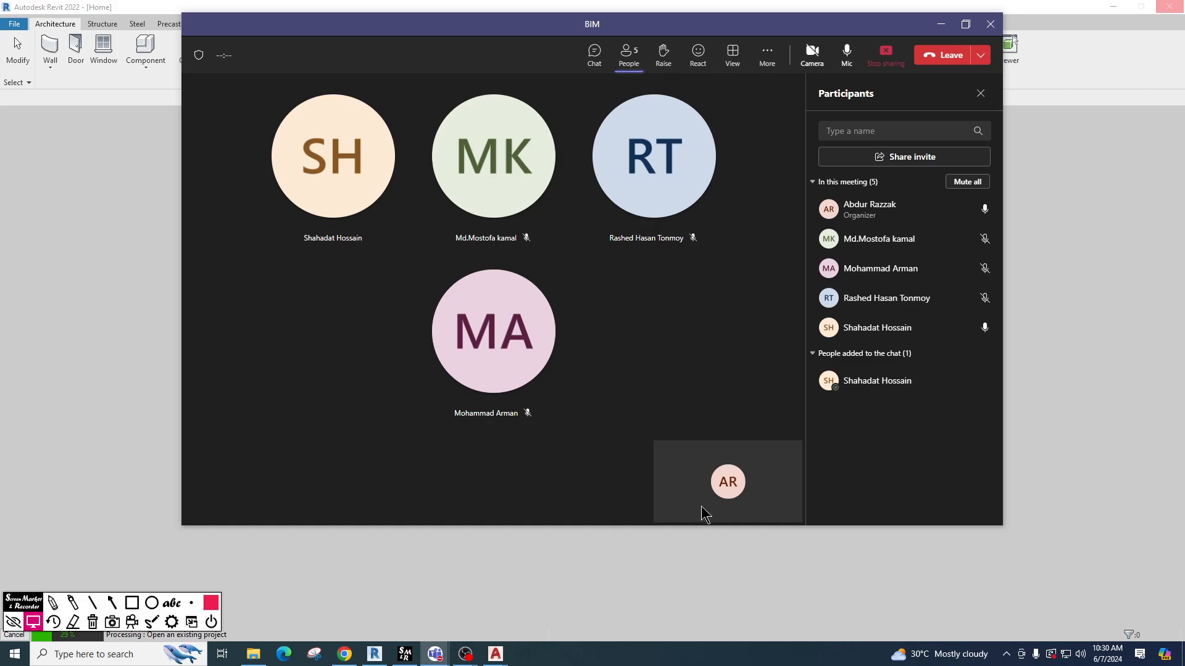
pyautogui.click(941, 24)
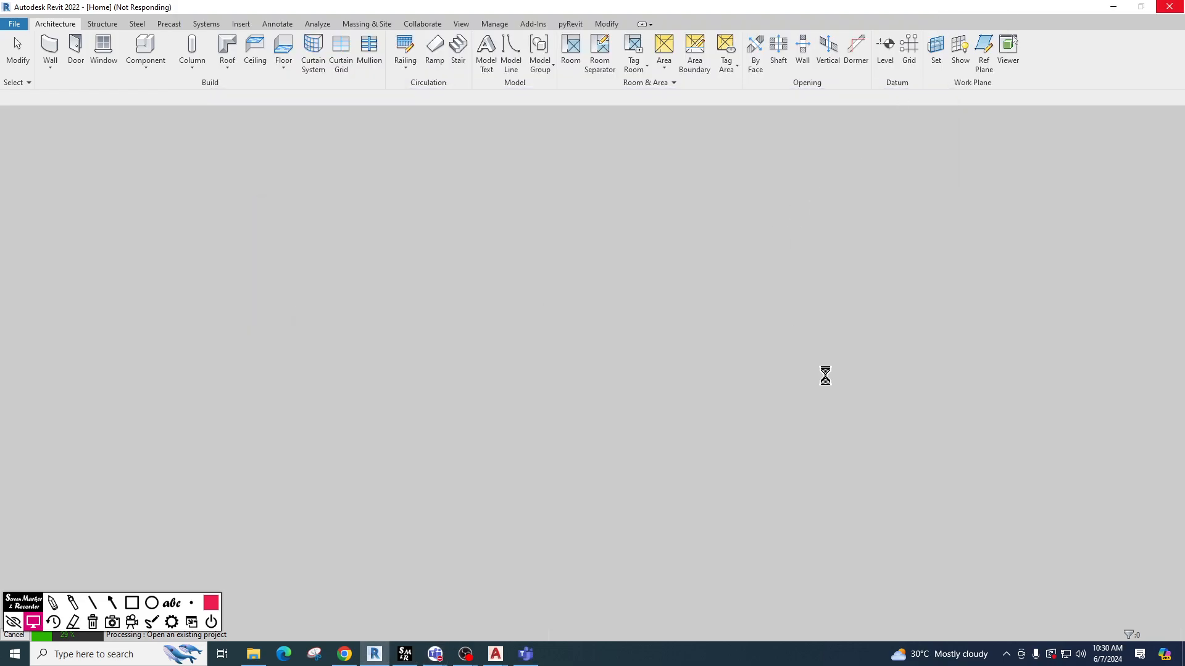
pyautogui.moveTo(435, 654)
pyautogui.click(497, 580)
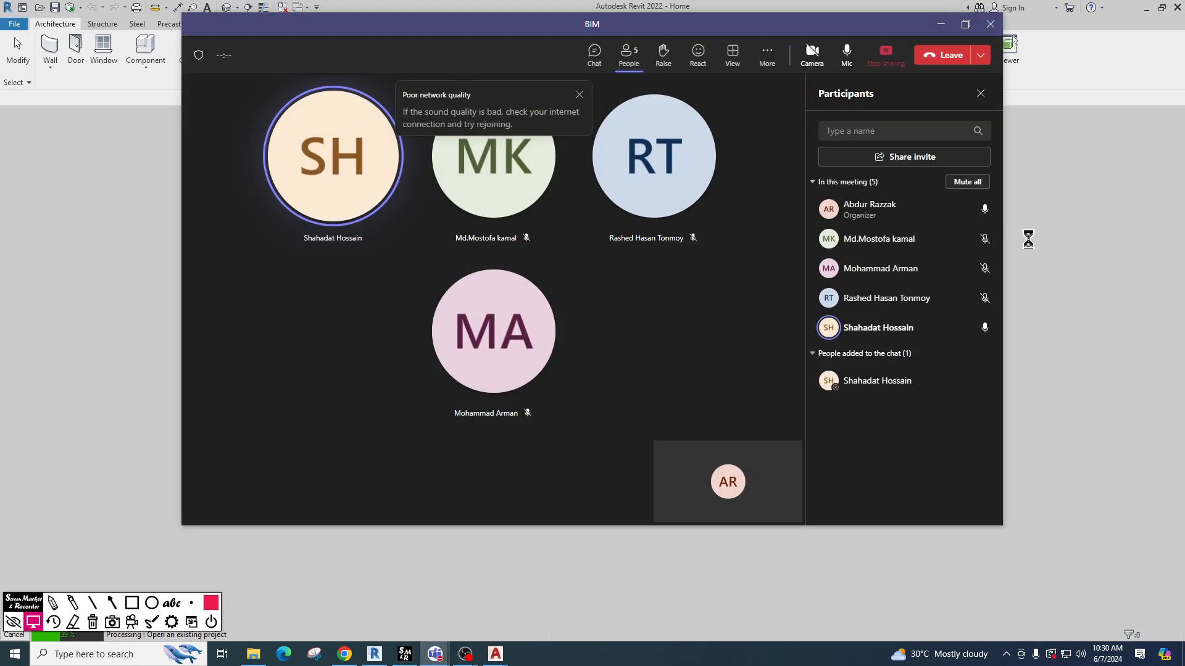
pyautogui.click(940, 24)
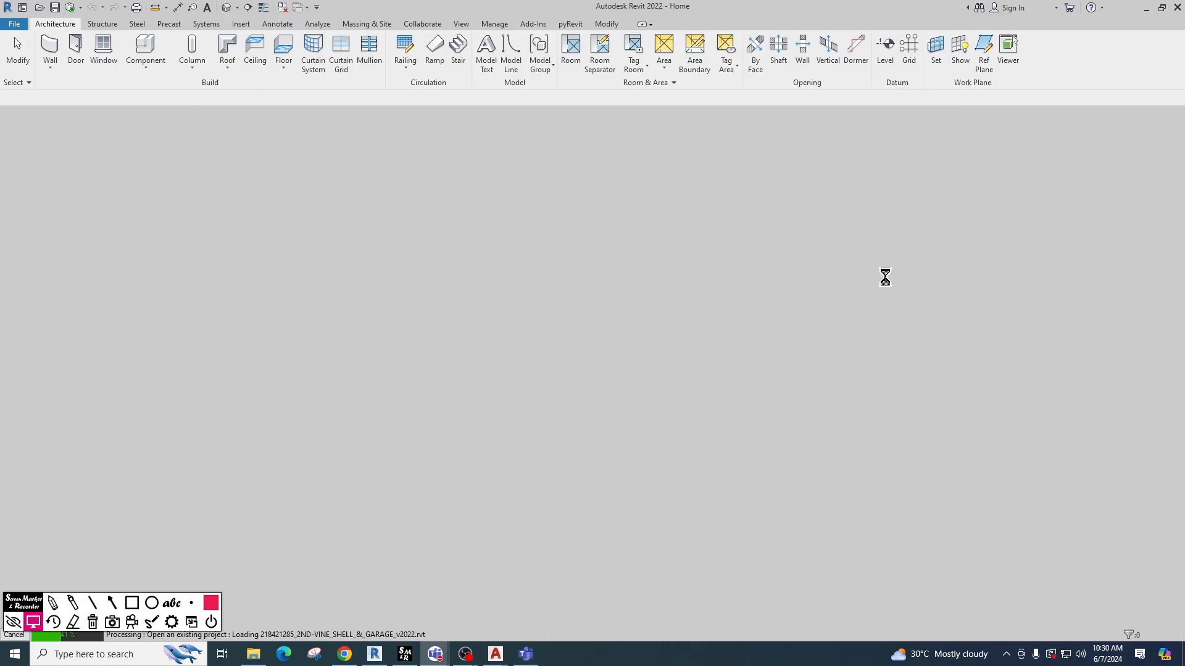
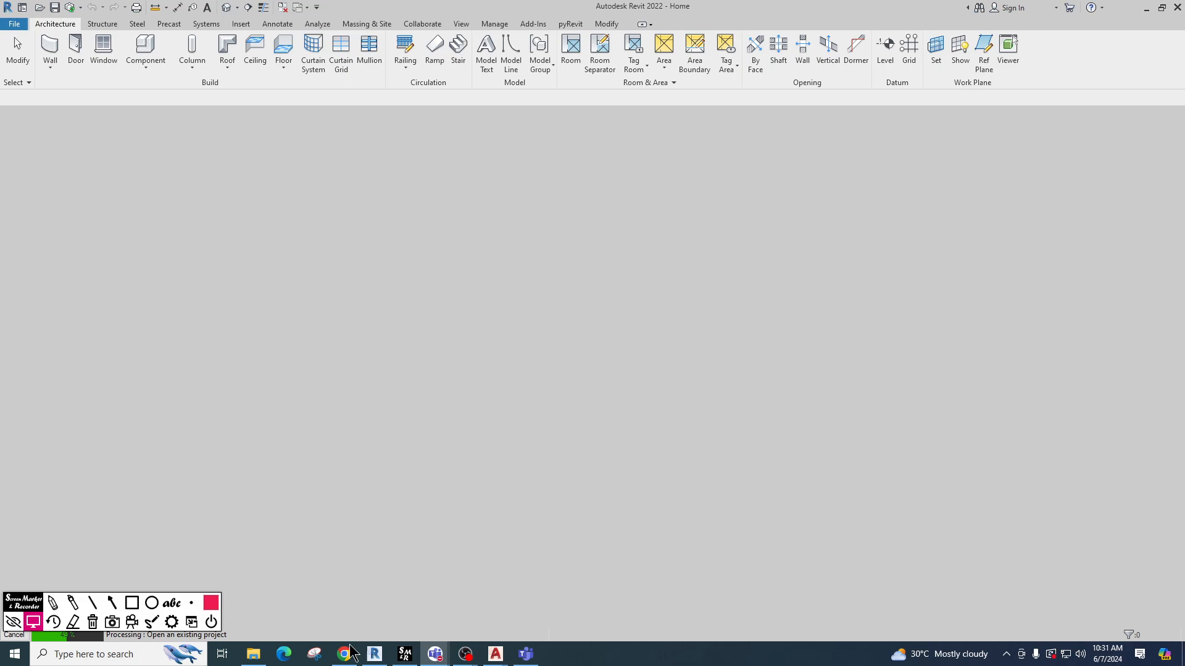
pyautogui.moveTo(344, 654)
pyautogui.click(360, 599)
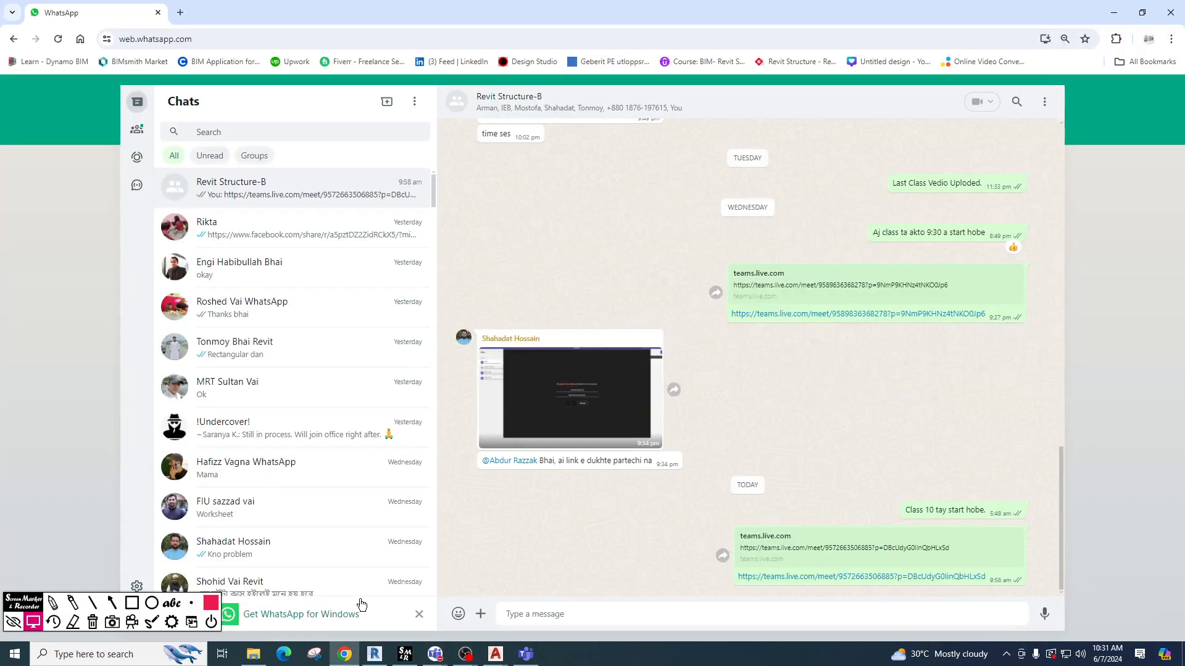
pyautogui.click(1114, 12)
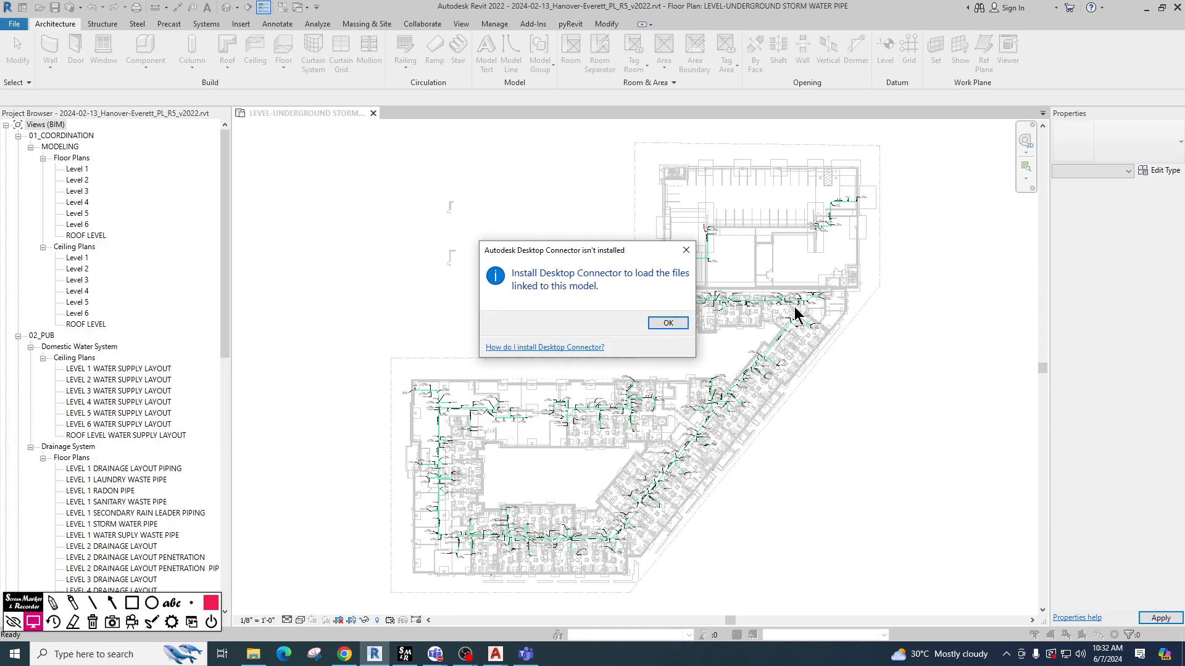
# Dismiss the Desktop Connector notice and ignore the unresolved references to continue opening the project.
pyautogui.click(686, 251)
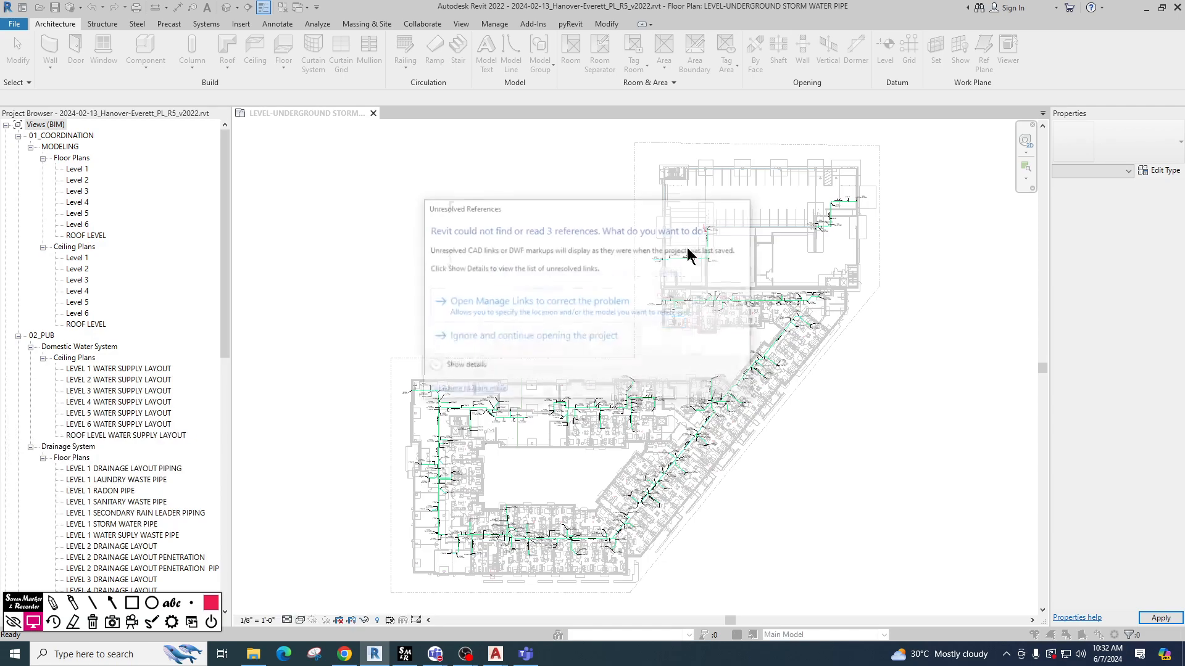
pyautogui.click(614, 336)
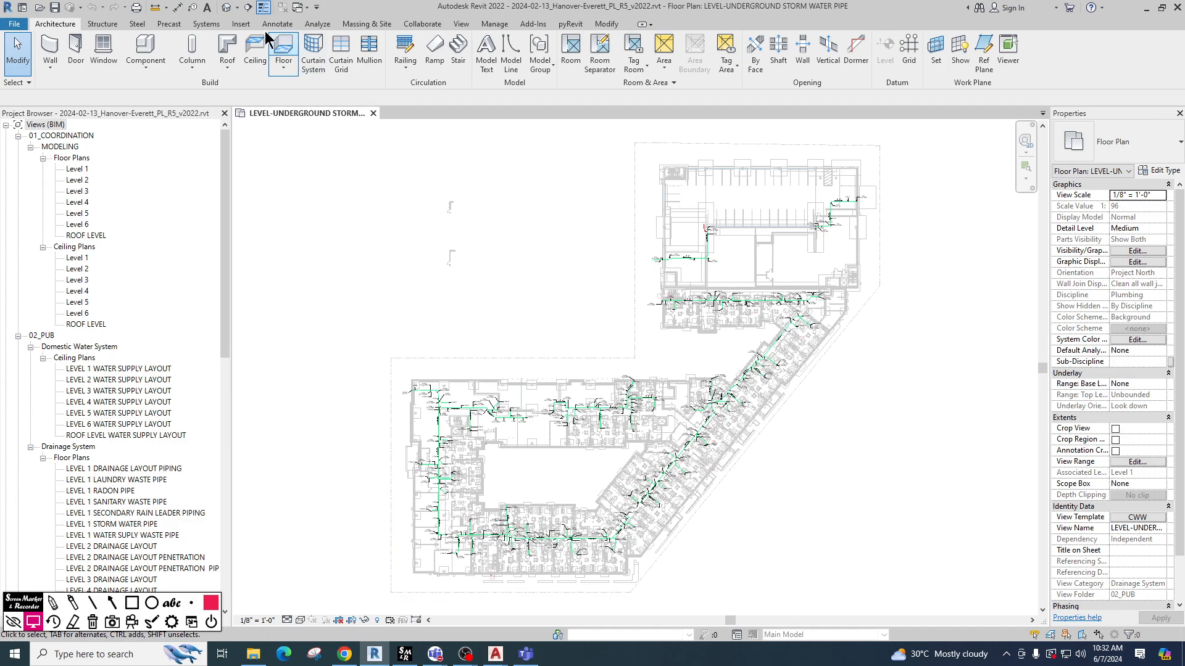
# Switch to the Teams meeting window, check the connection and participants, and return to Revit.
pyautogui.moveTo(435, 654)
pyautogui.click(510, 588)
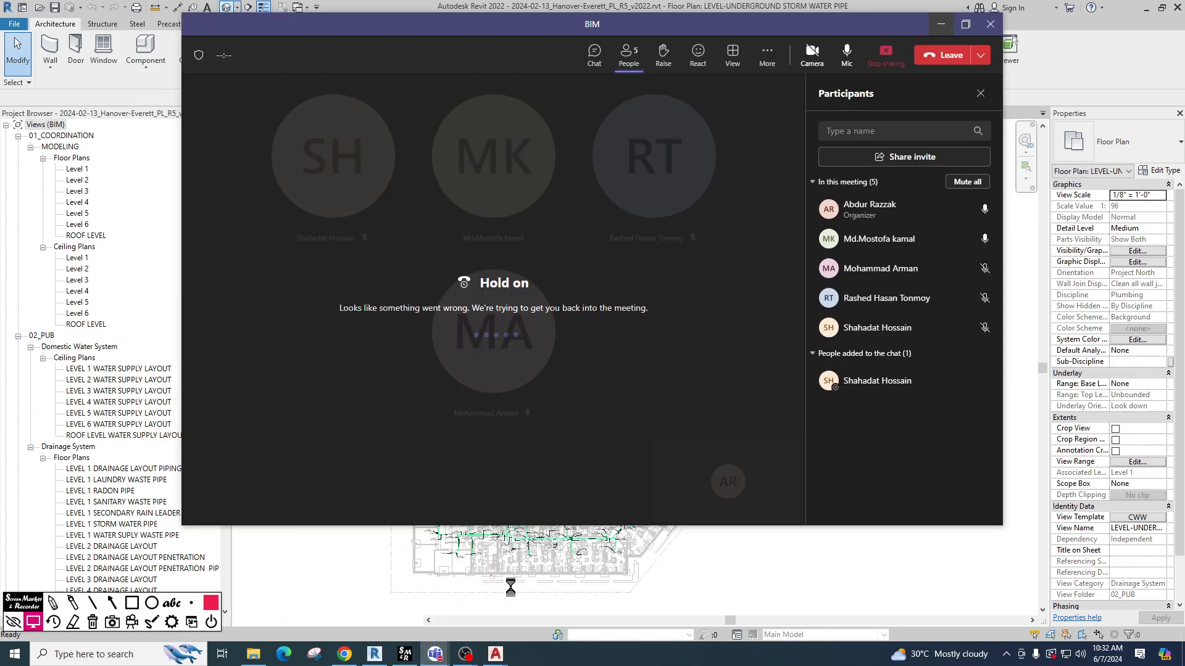
pyautogui.click(965, 24)
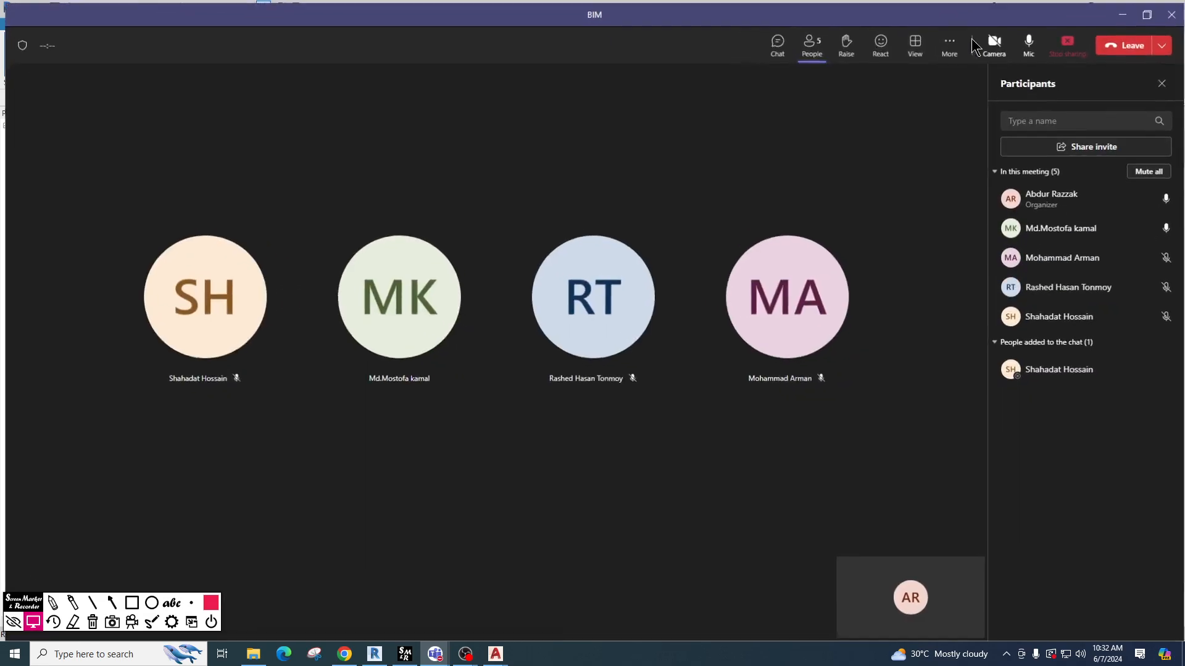
pyautogui.click(1122, 15)
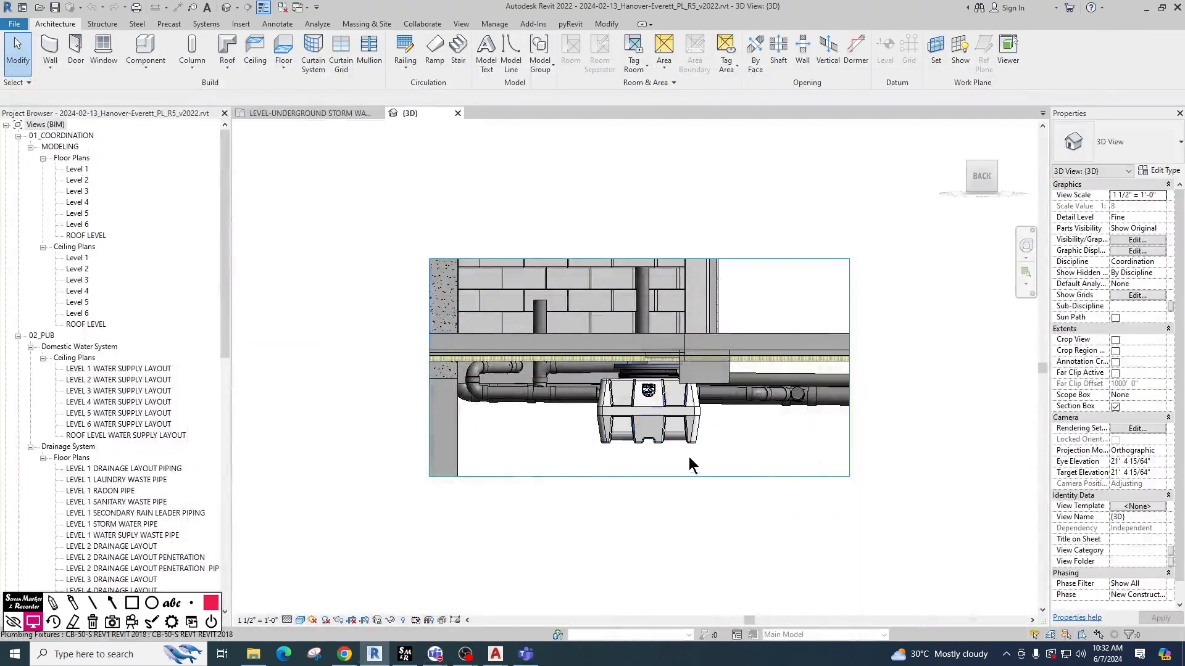
# Turn off the section box of the {3D} view to reveal the whole building model.
pyautogui.keyDown('shift'); pyautogui.moveTo(714, 463); pyautogui.dragTo(585, 430, button='middle'); pyautogui.keyUp('shift')
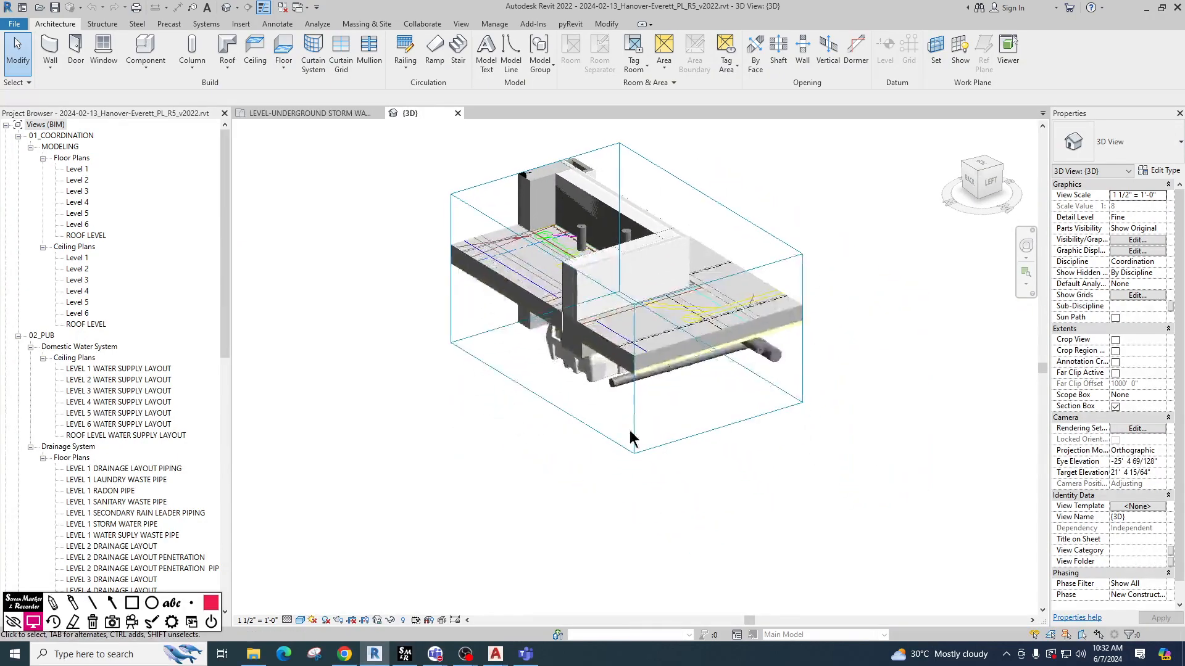
pyautogui.click(1115, 406)
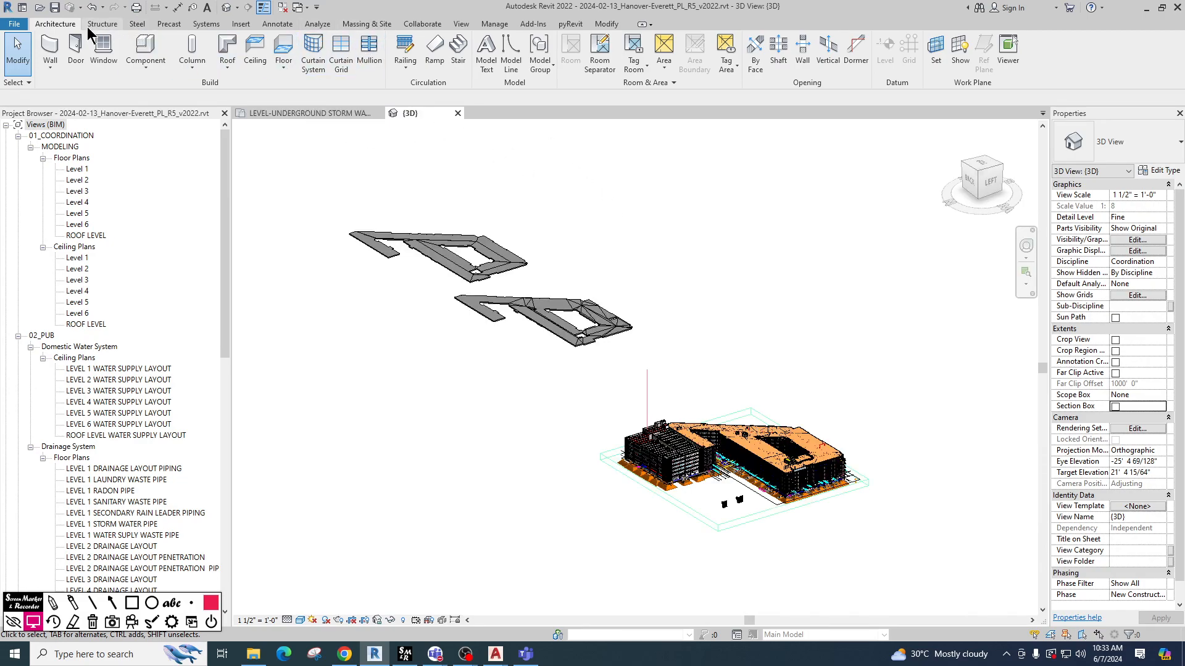
# Review the names and load status of the linked Revit models in Manage Links, and close it without changes.
pyautogui.click(238, 24)
pyautogui.click(345, 52)
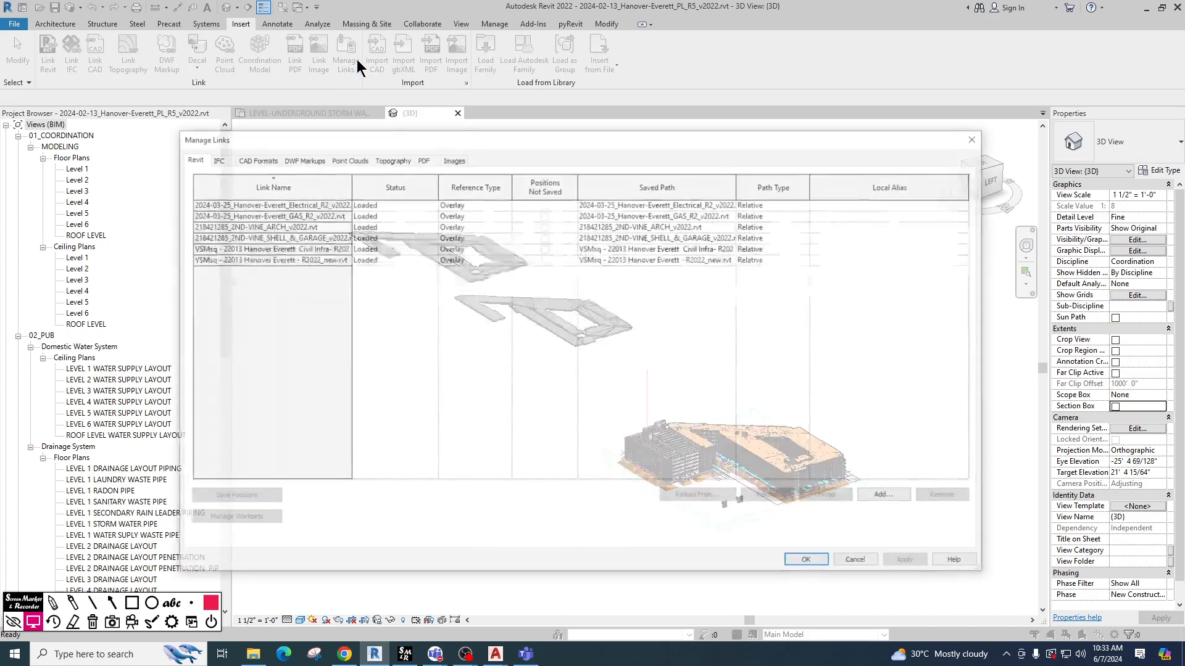
pyautogui.moveTo(494, 146); pyautogui.dragTo(560, 150)
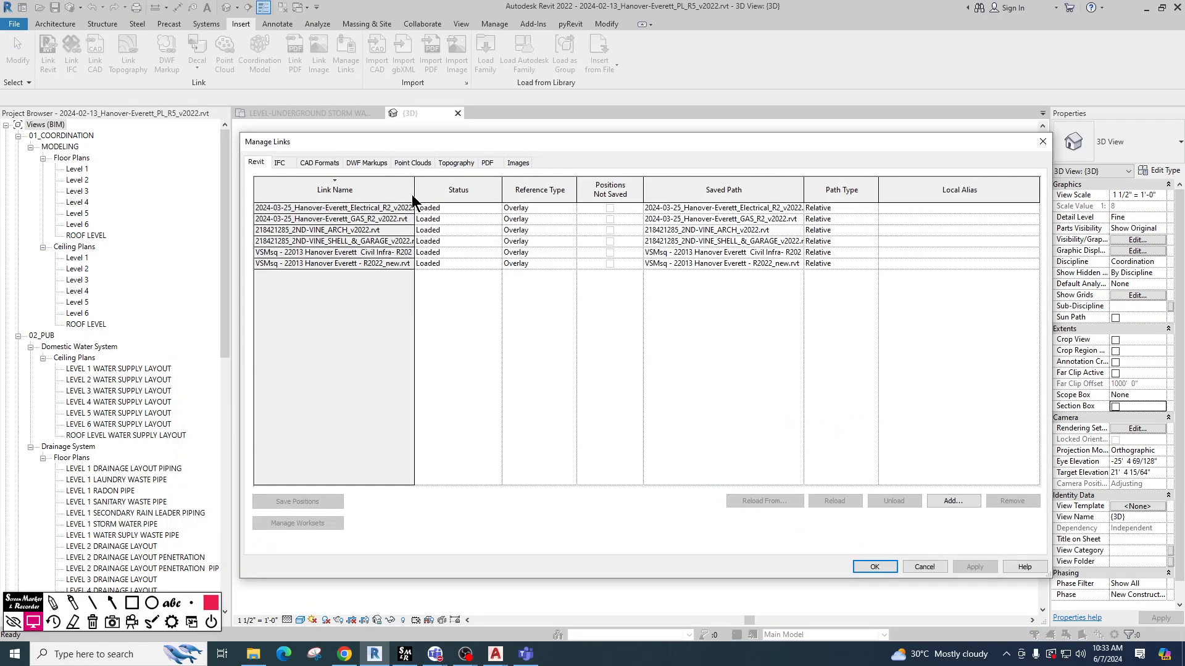
pyautogui.moveTo(416, 193); pyautogui.dragTo(590, 197)
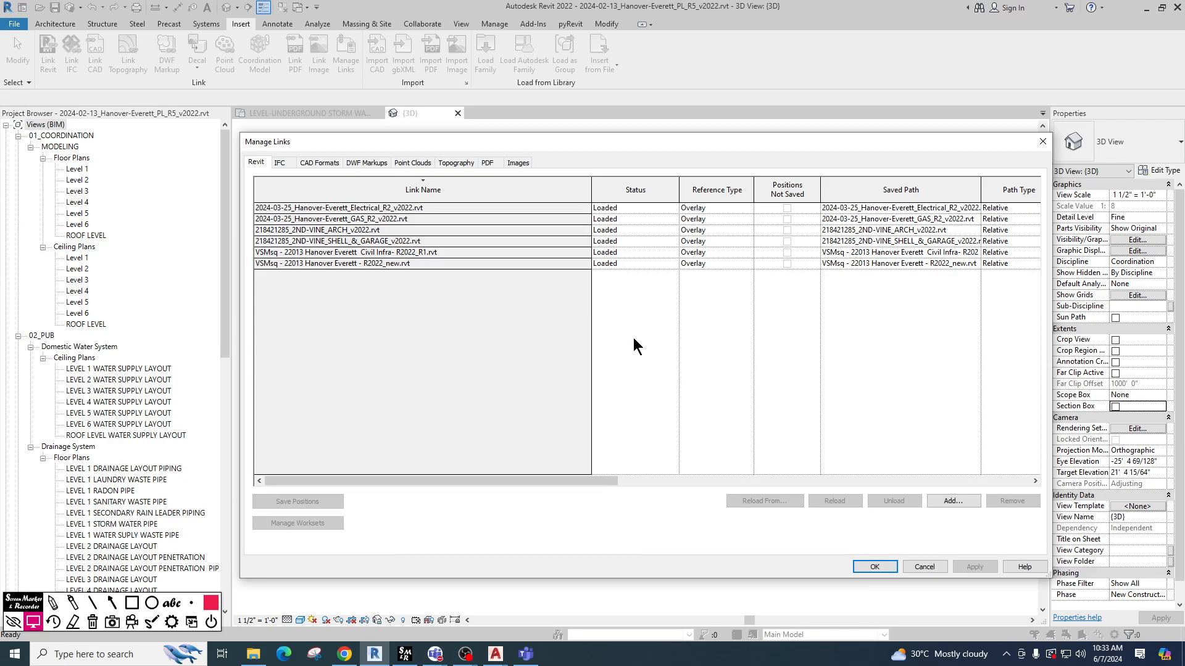
pyautogui.click(923, 567)
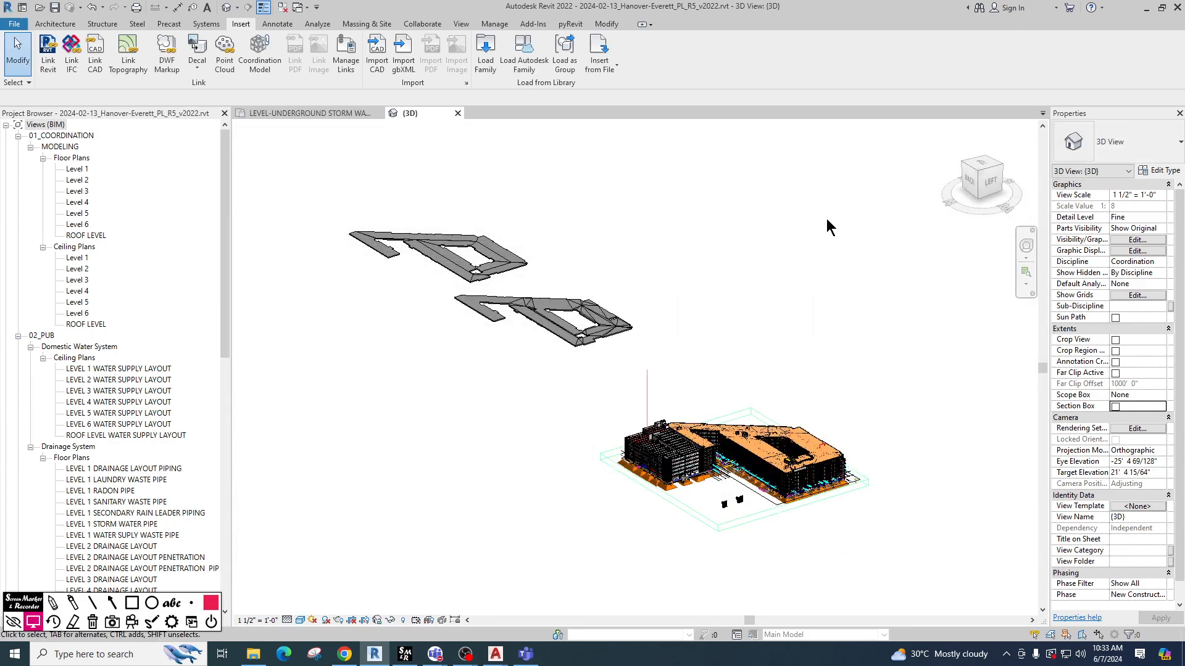
# Remove all linked Revit models from the project, including the electrical, gas, architectural, garage and civil files, through Manage Links.
pyautogui.click(496, 24)
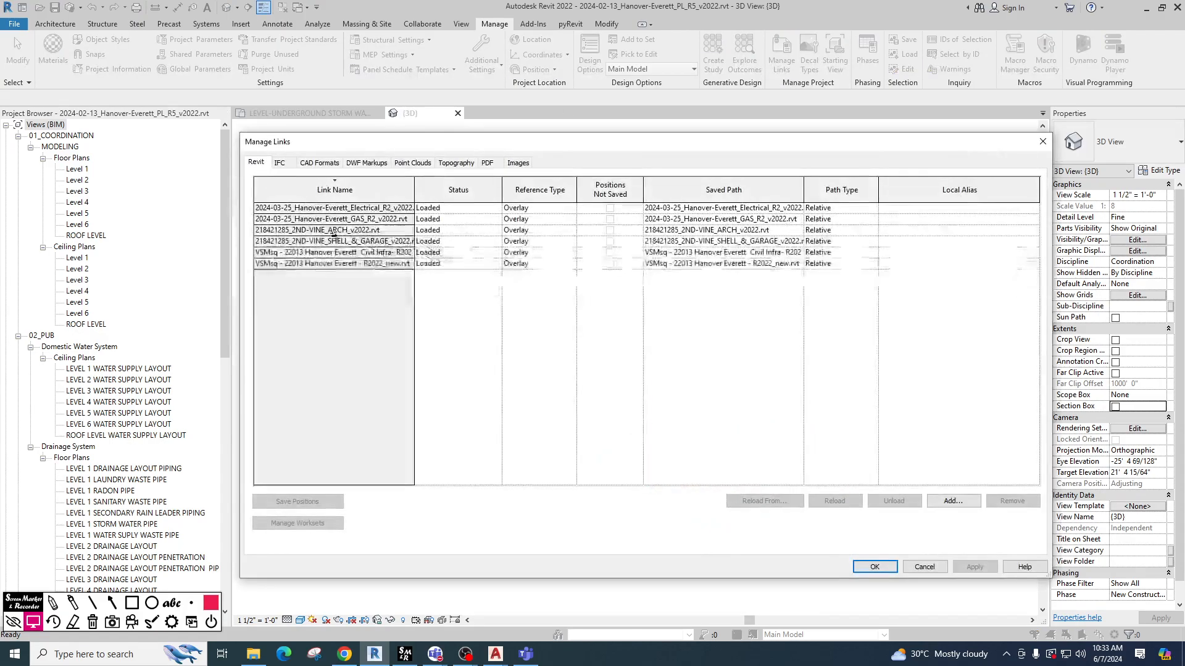
pyautogui.moveTo(327, 208); pyautogui.dragTo(329, 270)
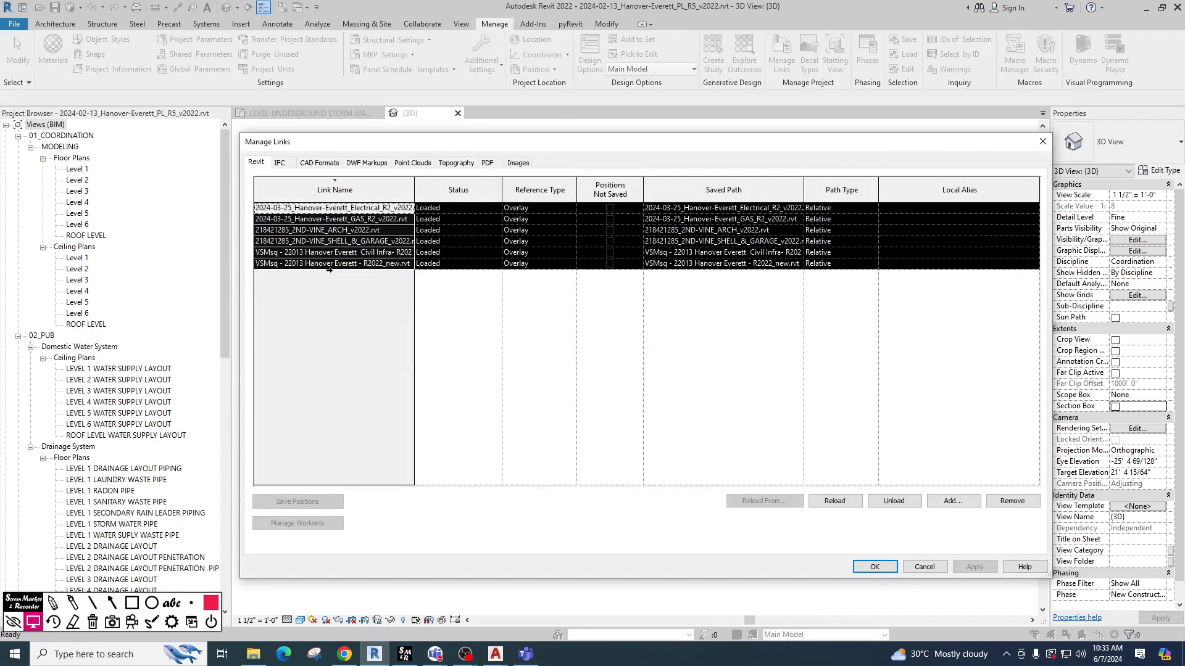
pyautogui.click(1014, 503)
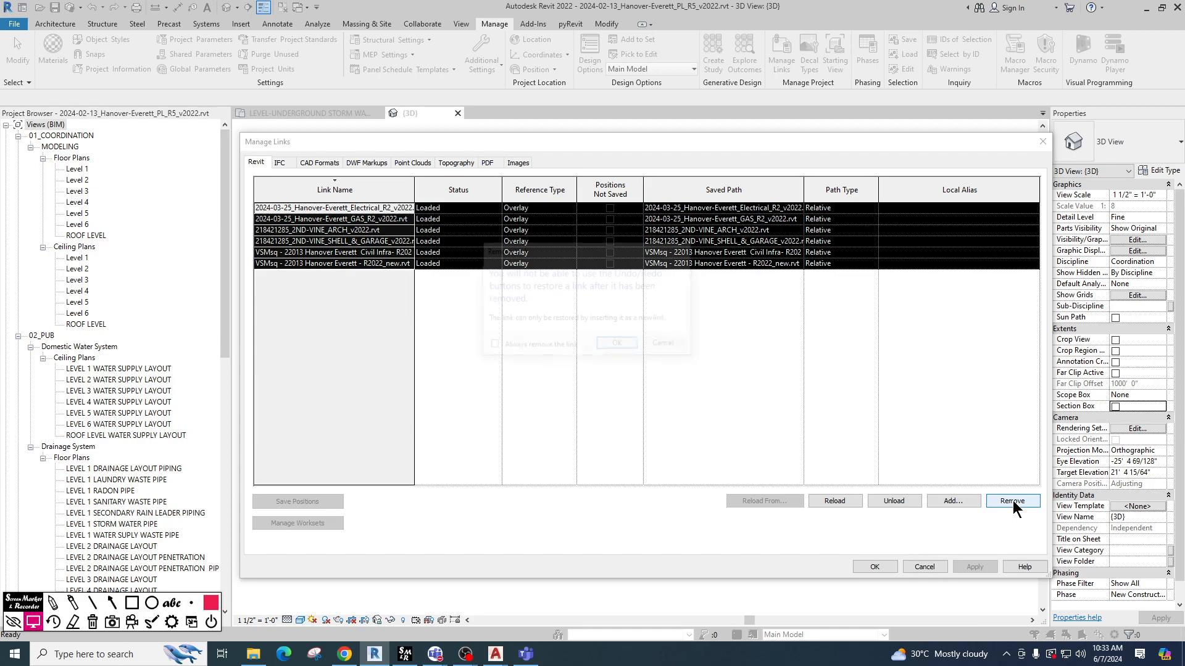
pyautogui.click(619, 345)
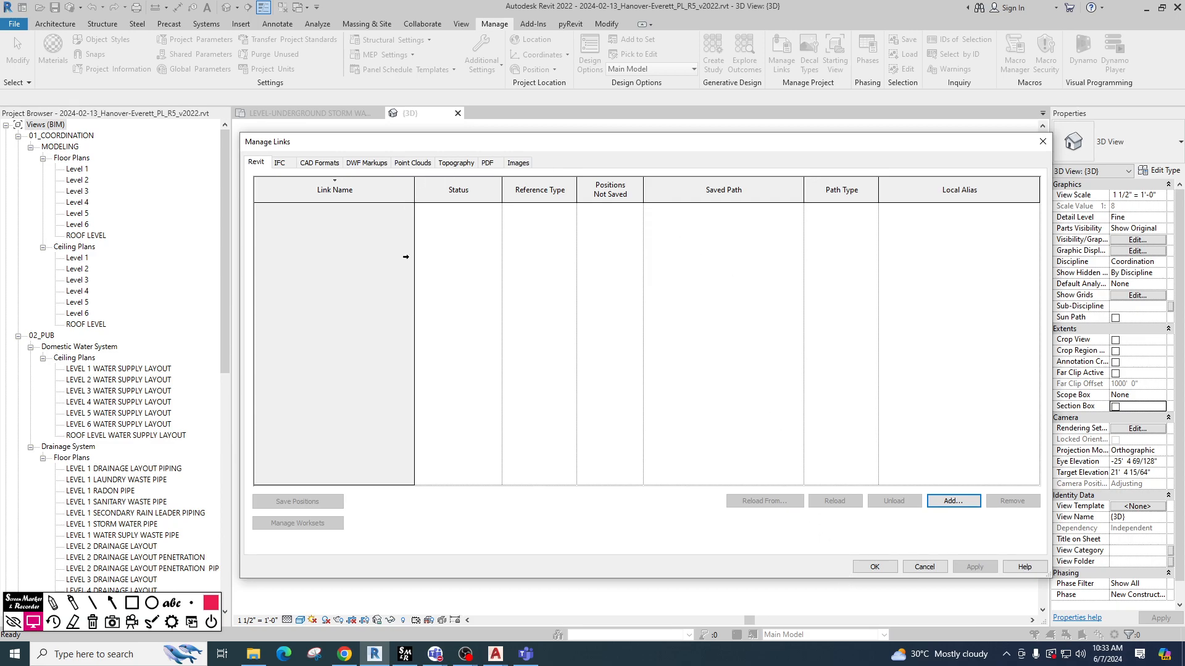
pyautogui.click(870, 562)
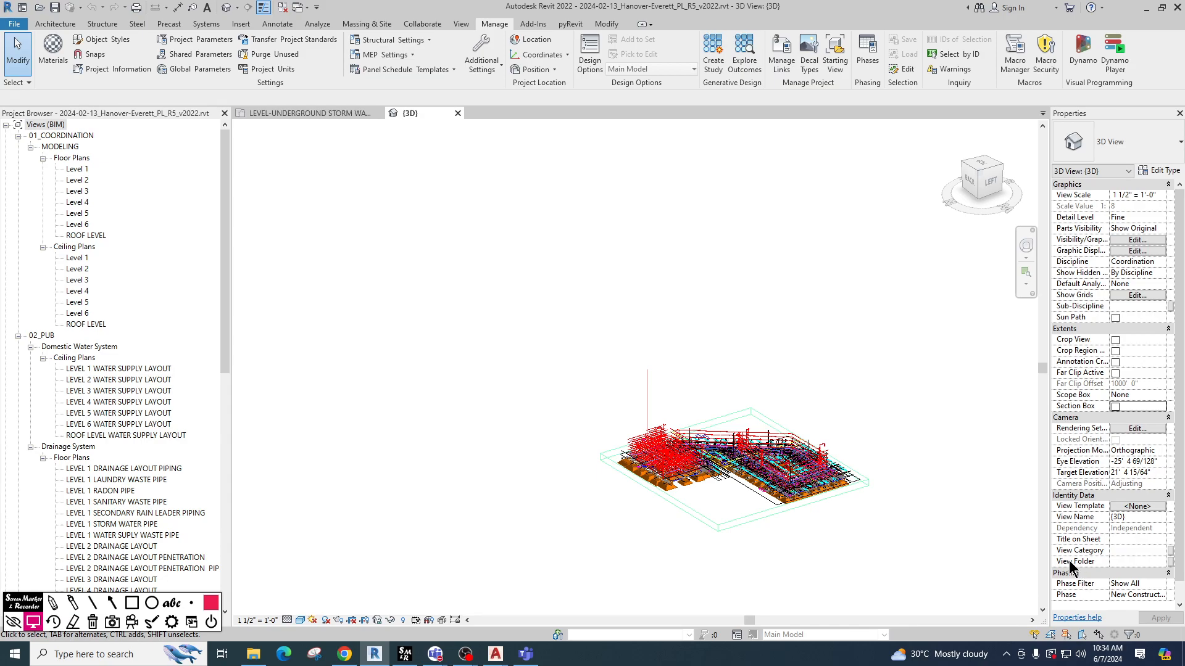
# Check the BIM meeting window in Teams for its participants and return to Revit.
pyautogui.moveTo(465, 654)
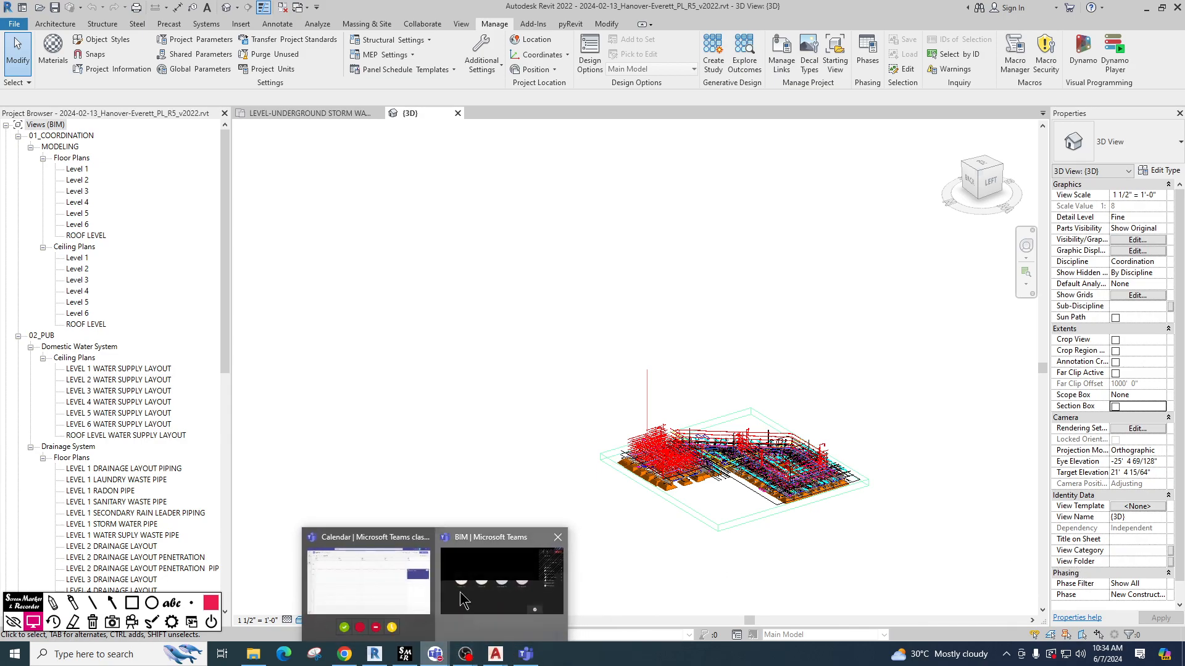
pyautogui.click(464, 600)
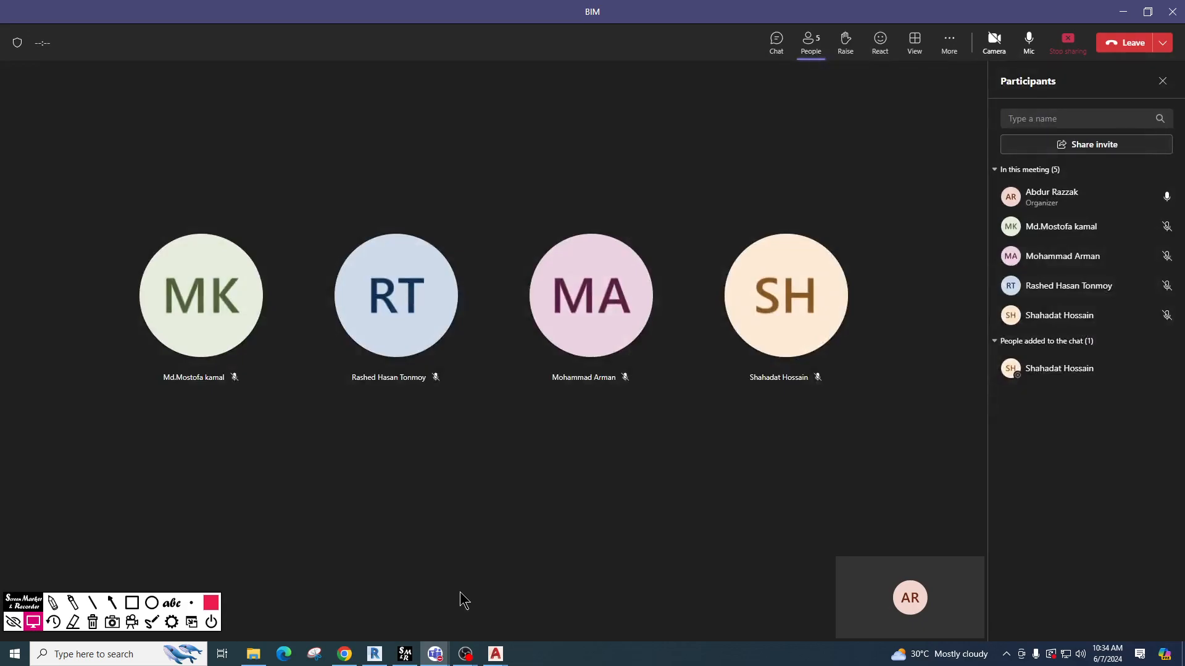
pyautogui.click(1123, 12)
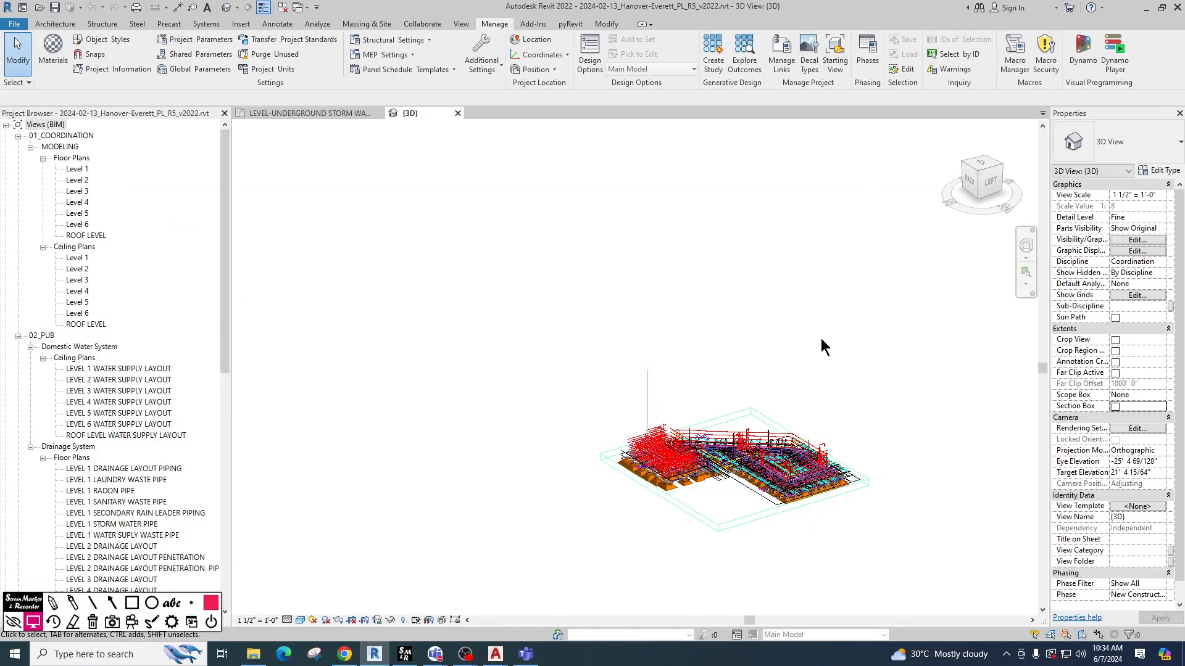
# Inspect the pipes, foundations and overlaid CAD drawings at close range in the {3D} view.
pyautogui.scroll(5, 788, 371)
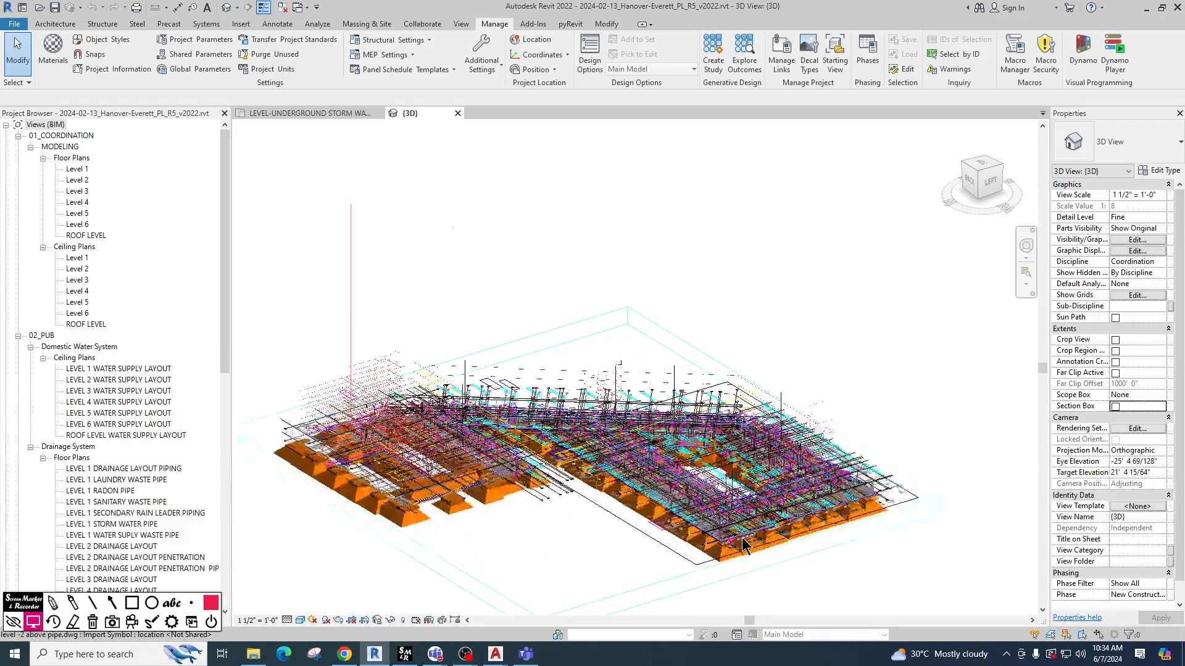
pyautogui.scroll(10, 744, 546)
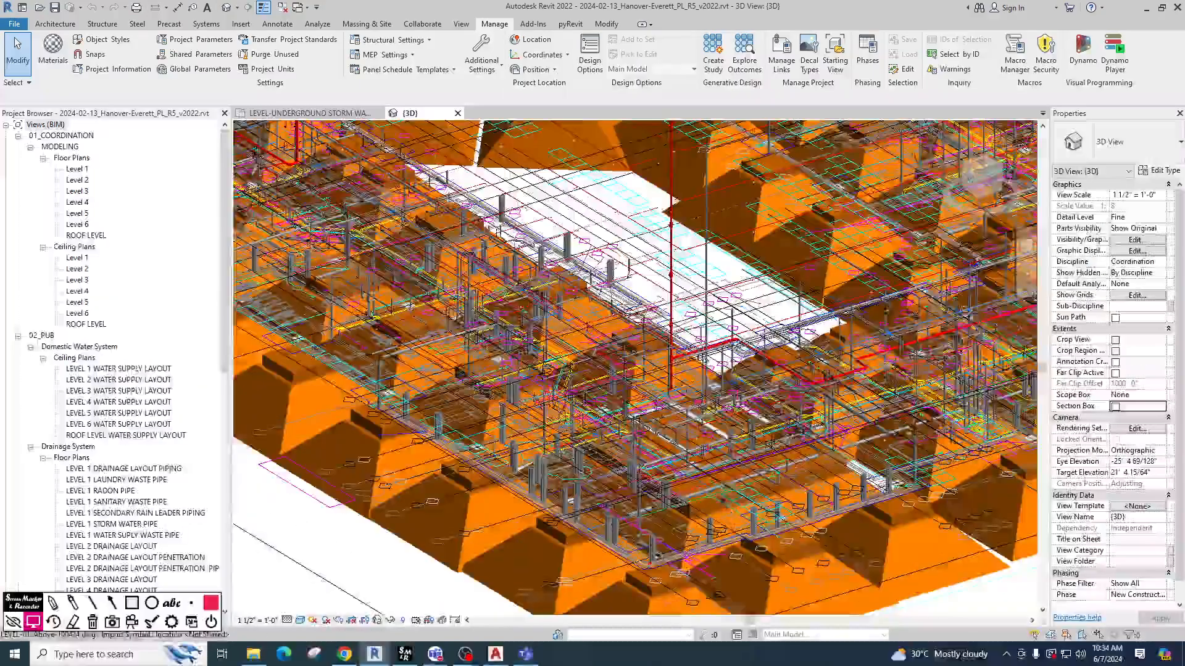
pyautogui.moveTo(728, 481); pyautogui.dragTo(723, 460, button='middle')
pyautogui.scroll(8, 723, 460)
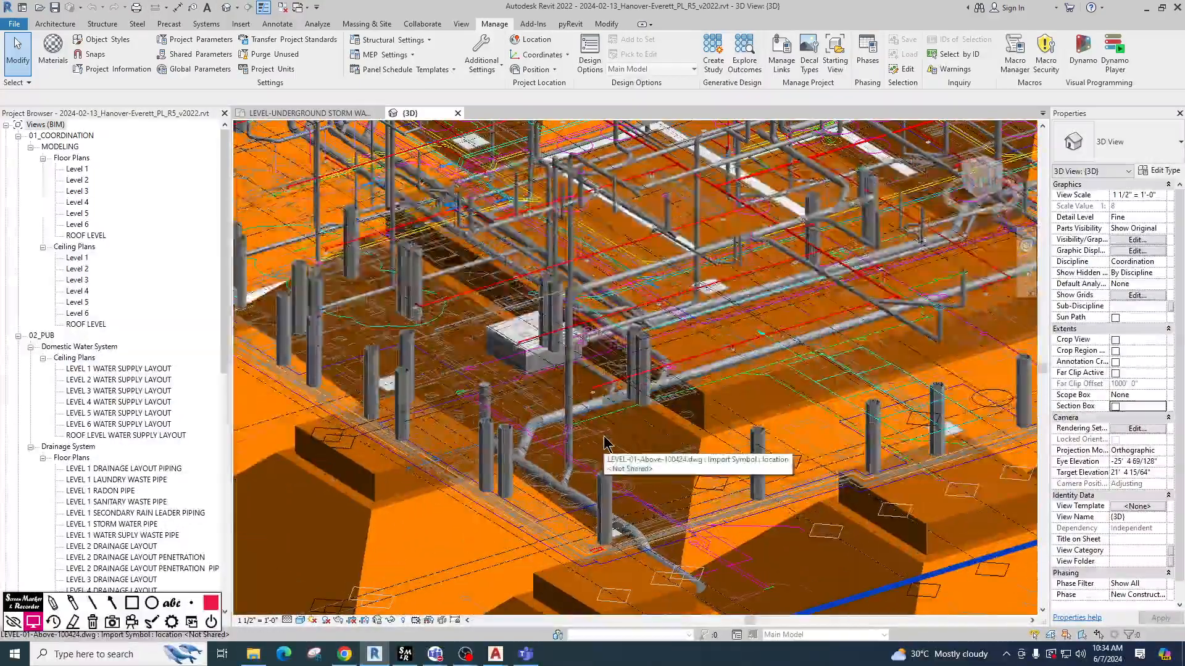
pyautogui.scroll(-15, 604, 441)
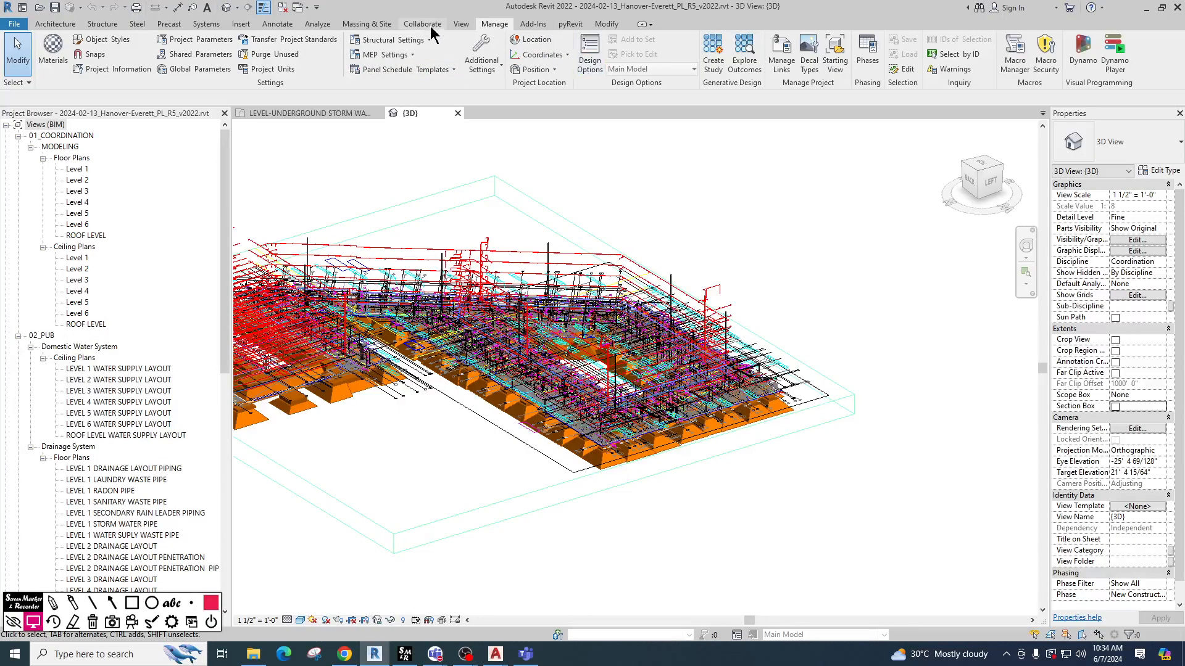
# Review the project's linked CAD files in Manage Links, checking the load status of each drawing.
pyautogui.click(366, 25)
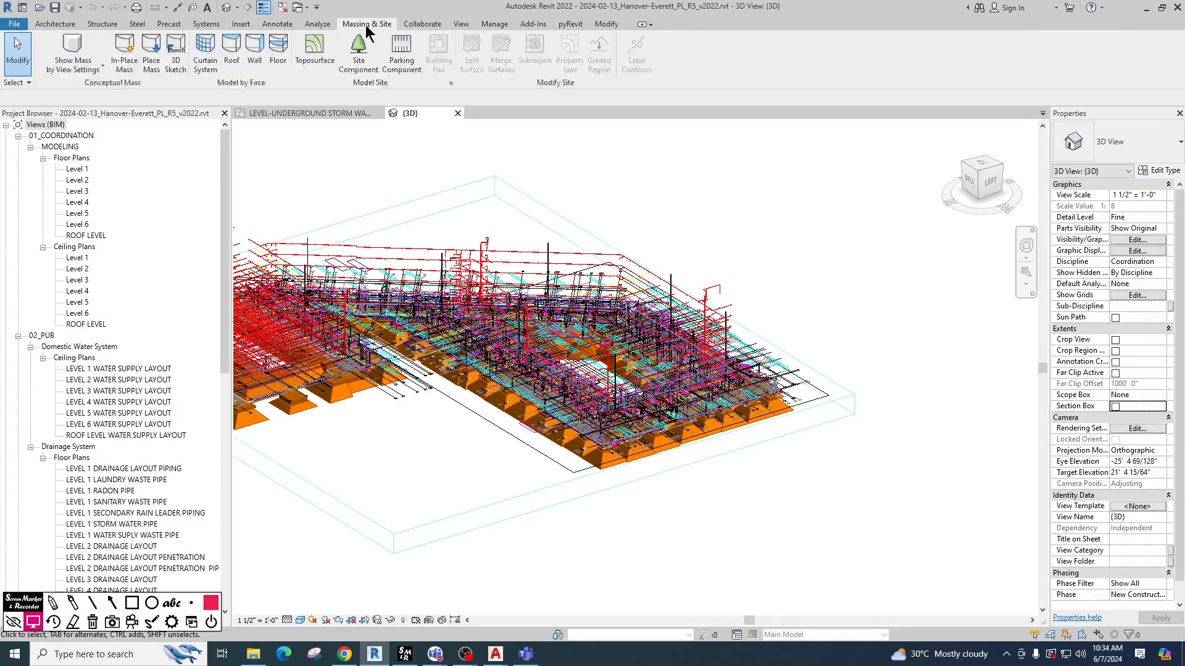
pyautogui.click(499, 25)
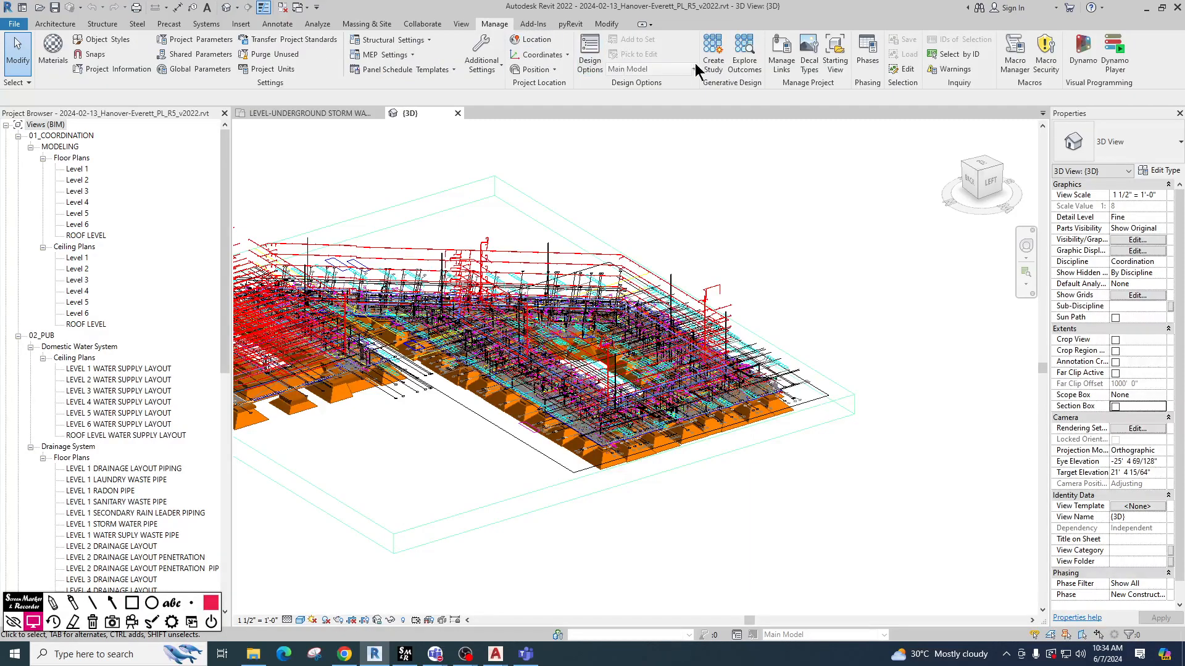
pyautogui.click(781, 57)
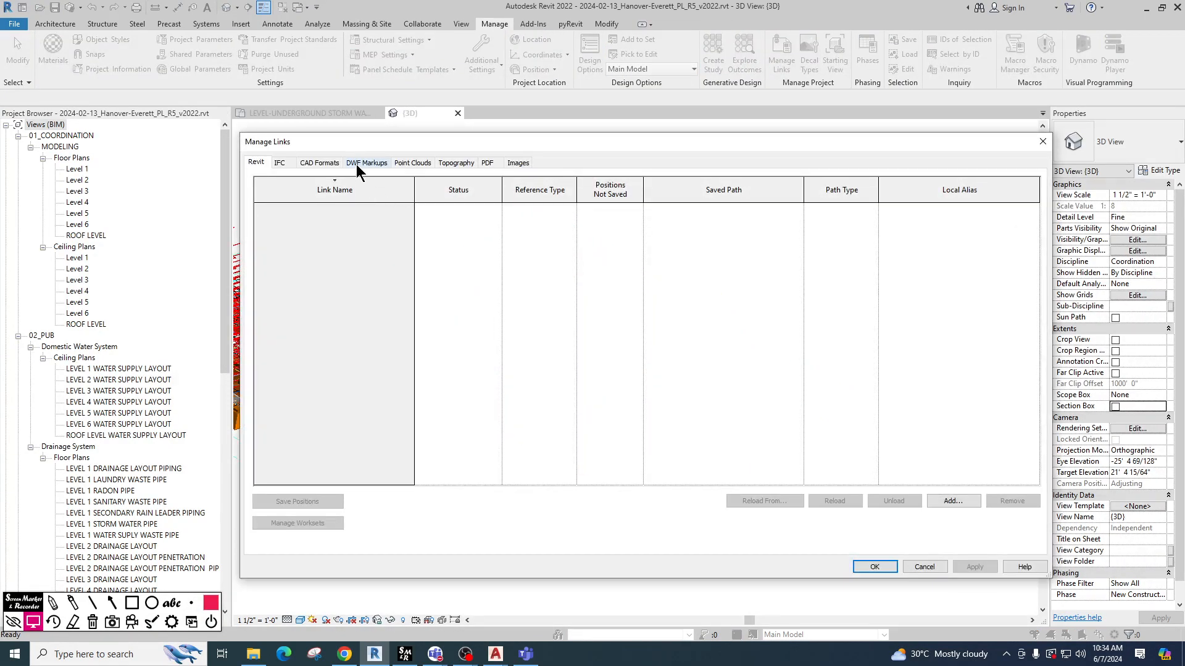
pyautogui.click(319, 162)
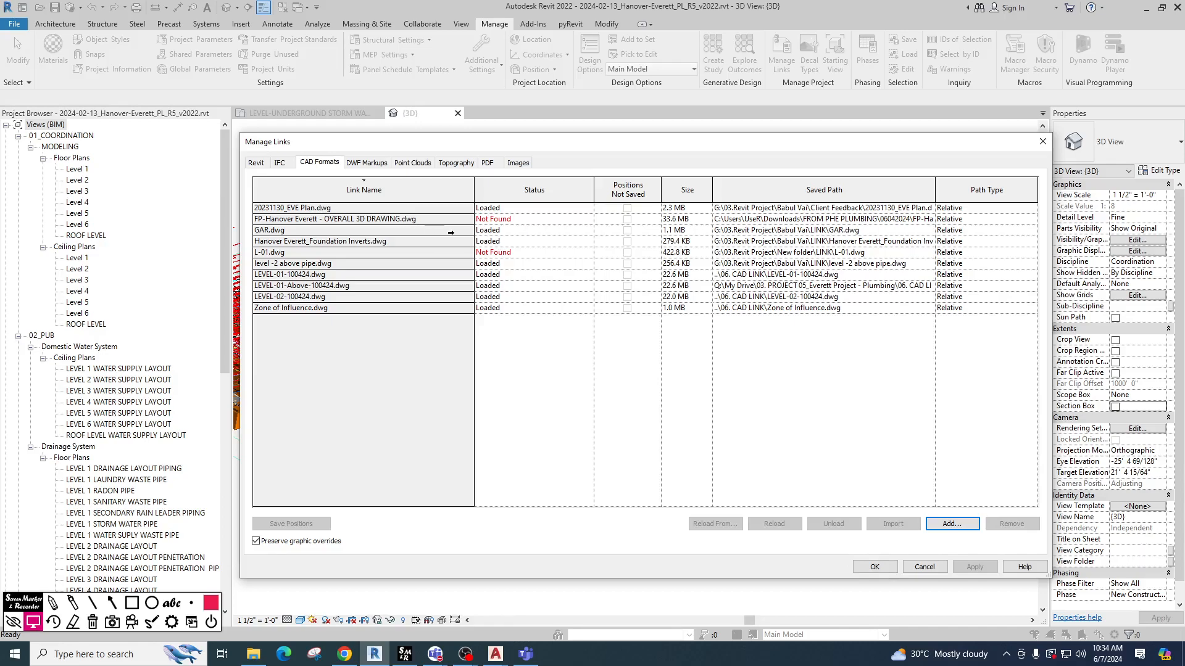
pyautogui.moveTo(475, 184); pyautogui.dragTo(512, 183)
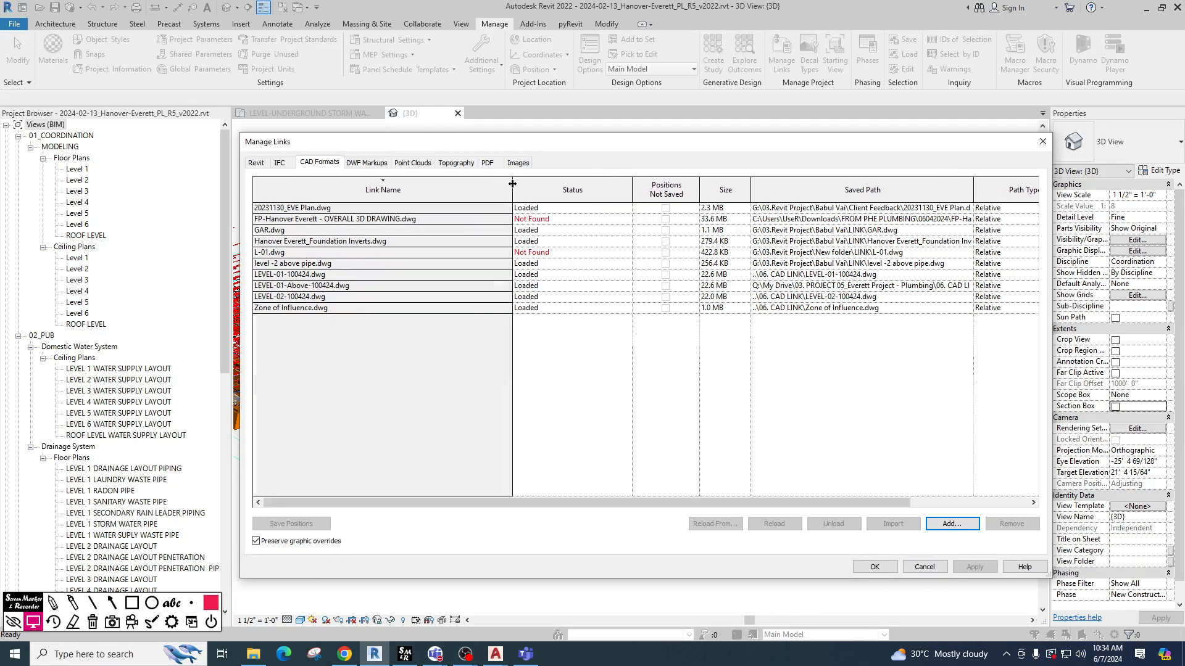
pyautogui.click(415, 219)
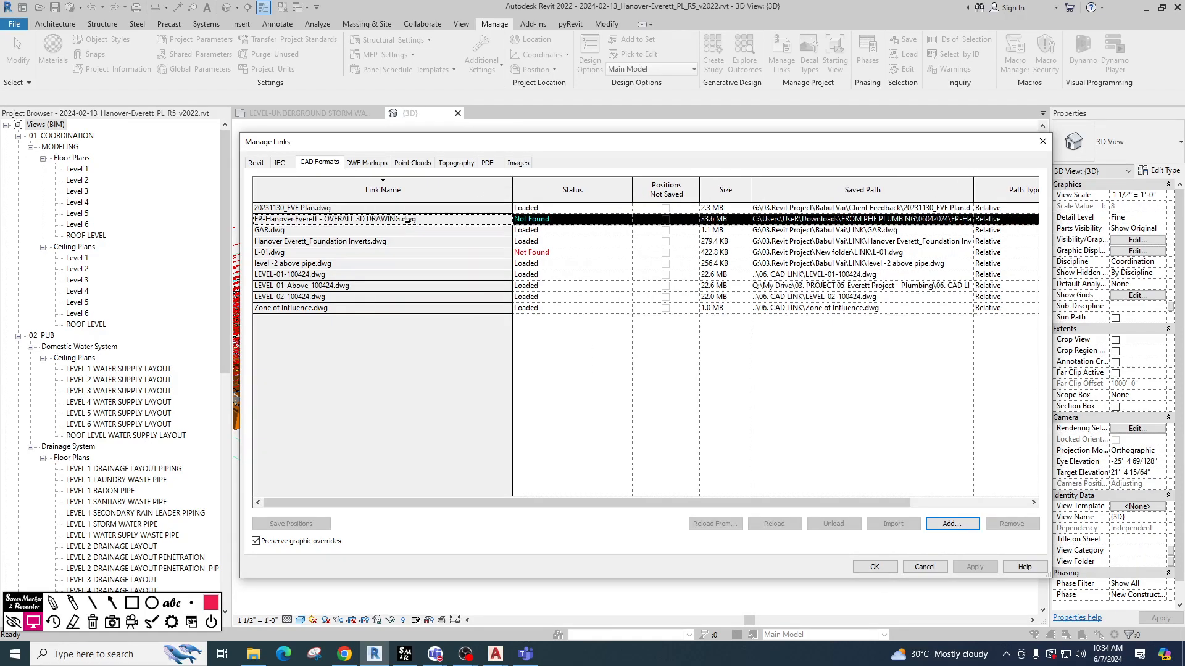
pyautogui.click(469, 297)
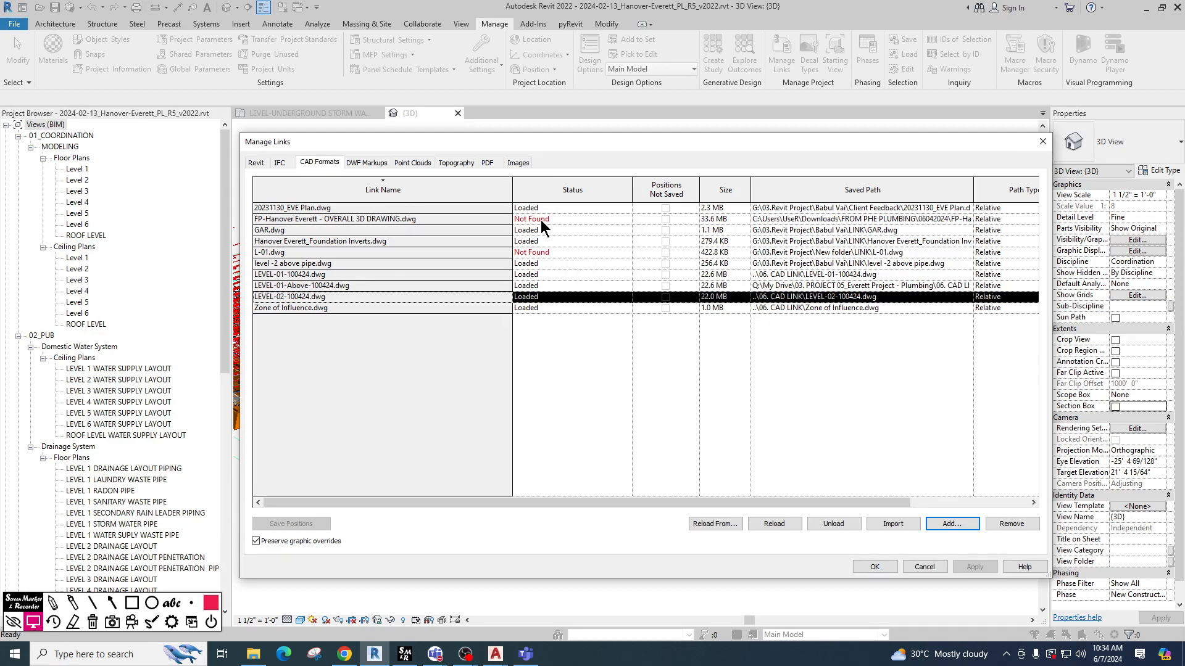
pyautogui.click(536, 253)
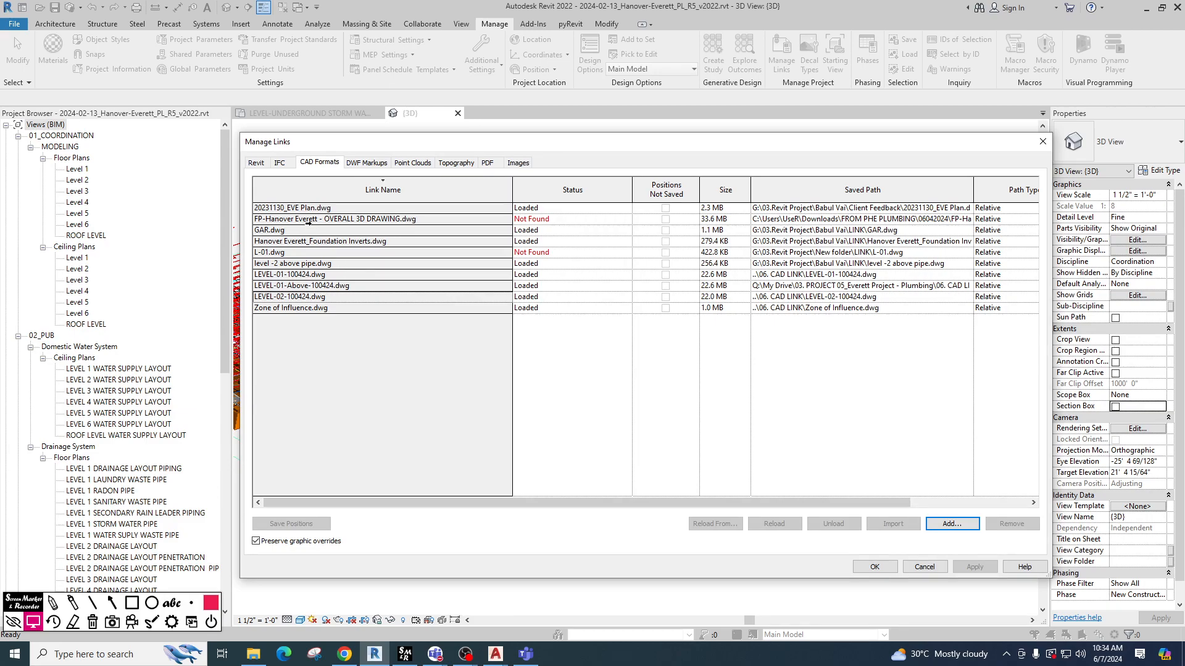
# Remove every CAD link except 20231130_EVE Plan.dwg, from the FP-Hanover Everett overall drawing to Zone of Influence.dwg.
pyautogui.moveTo(306, 217); pyautogui.dragTo(302, 321)
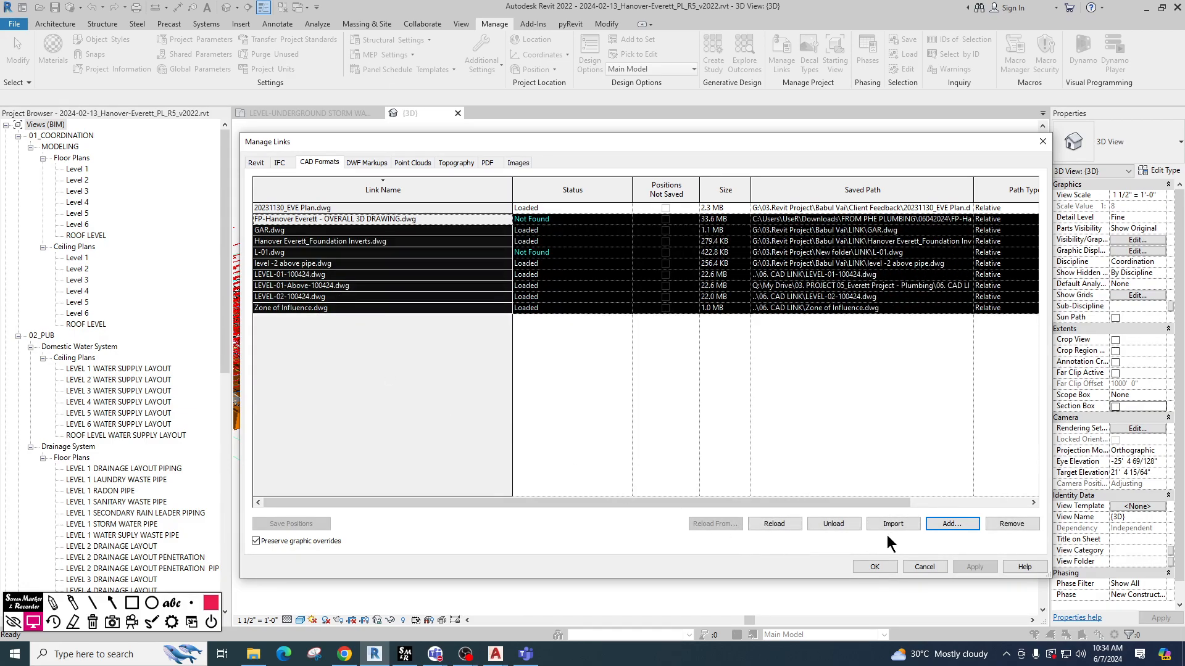
pyautogui.click(993, 523)
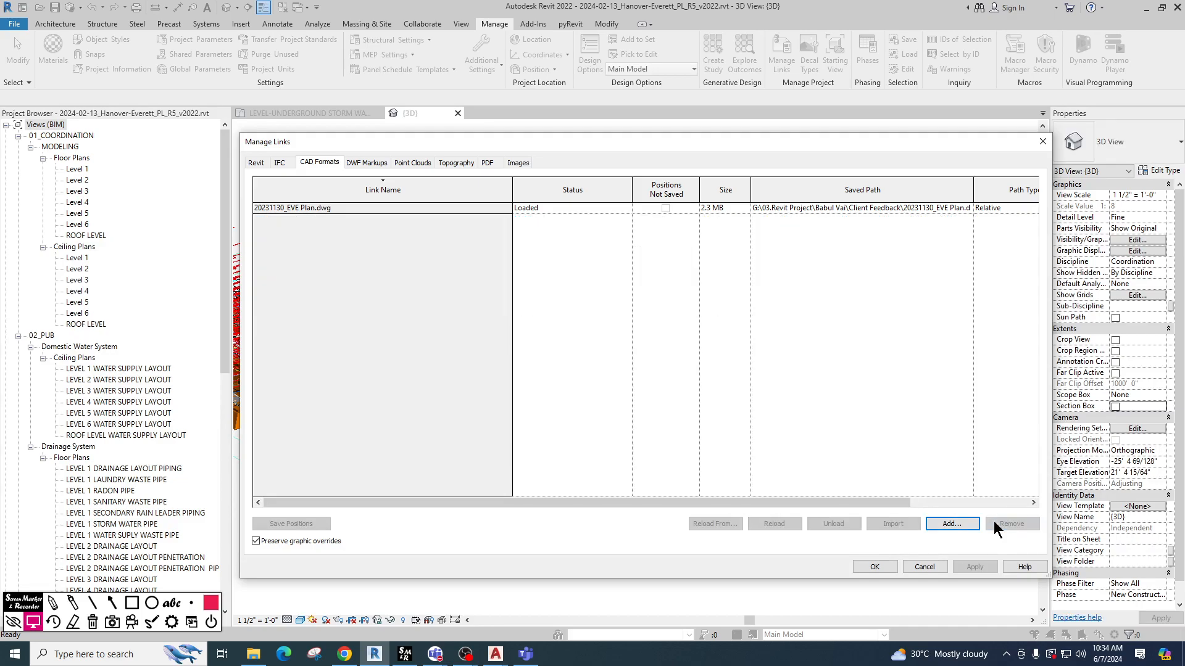
pyautogui.click(873, 566)
# Examine the plumbing pipes at close range in the {3D} view after the CAD link removal.
pyautogui.scroll(2, 696, 365)
pyautogui.scroll(2, 696, 366)
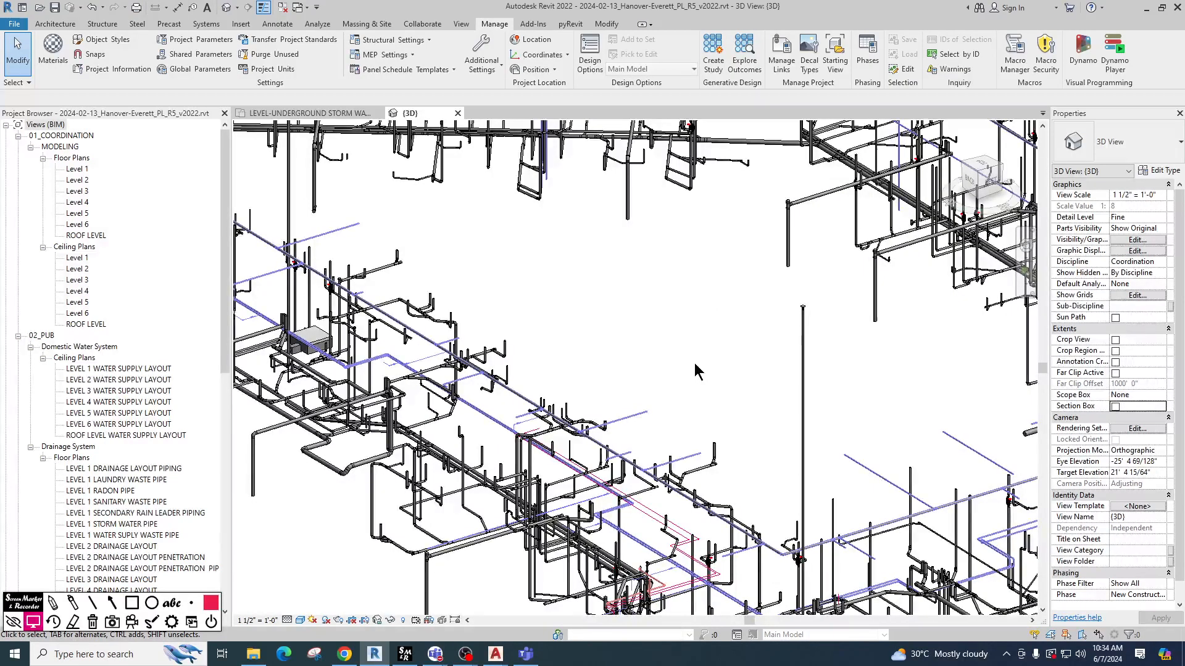
pyautogui.keyDown('shift'); pyautogui.moveTo(582, 302); pyautogui.dragTo(1016, 437, button='middle'); pyautogui.keyUp('shift')
pyautogui.scroll(4, 1014, 438)
pyautogui.moveTo(952, 468); pyautogui.dragTo(828, 563, button='middle')
pyautogui.scroll(-1, 836, 523)
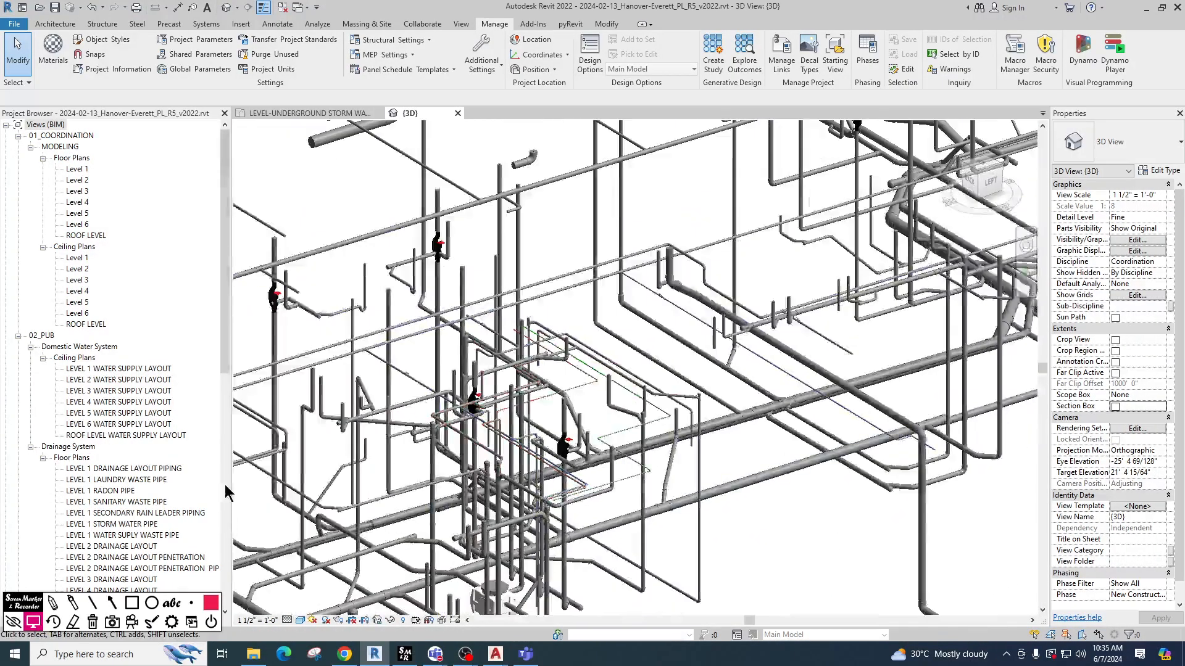
# Open the UNDERGROUND 3D view of the Drainage System and examine its drainage piping from several angles.
pyautogui.moveTo(225, 371); pyautogui.dragTo(182, 566)
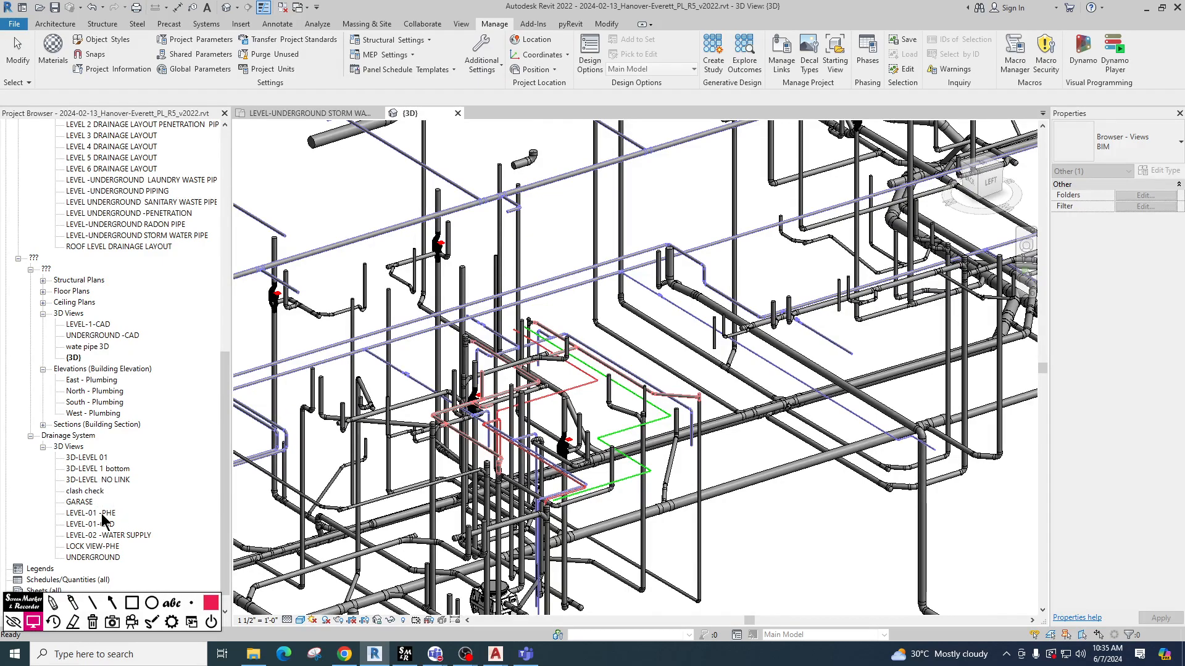
pyautogui.doubleClick(104, 558)
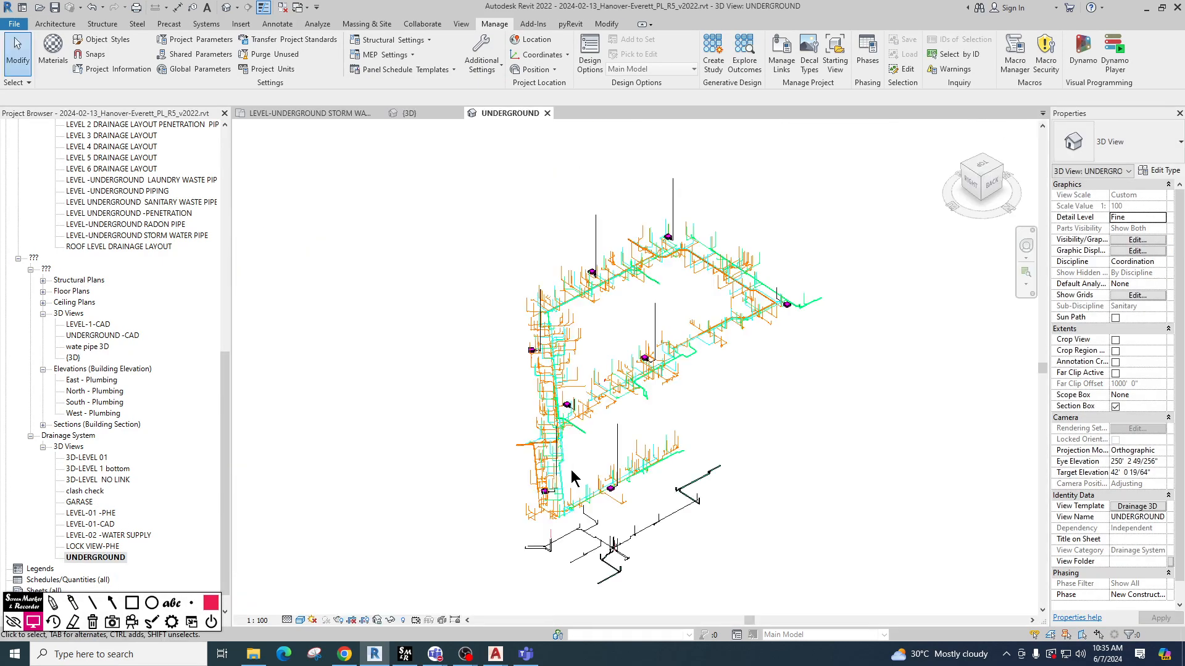
pyautogui.keyDown('shift'); pyautogui.moveTo(856, 474); pyautogui.dragTo(590, 426, button='middle'); pyautogui.keyUp('shift')
pyautogui.scroll(6, 781, 470)
pyautogui.keyDown('shift'); pyautogui.moveTo(484, 457); pyautogui.dragTo(827, 602, button='middle'); pyautogui.keyUp('shift')
pyautogui.scroll(-2, 494, 400)
pyautogui.scroll(-3, 472, 392)
pyautogui.keyDown('shift'); pyautogui.moveTo(472, 392); pyautogui.dragTo(608, 312, button='middle'); pyautogui.keyUp('shift')
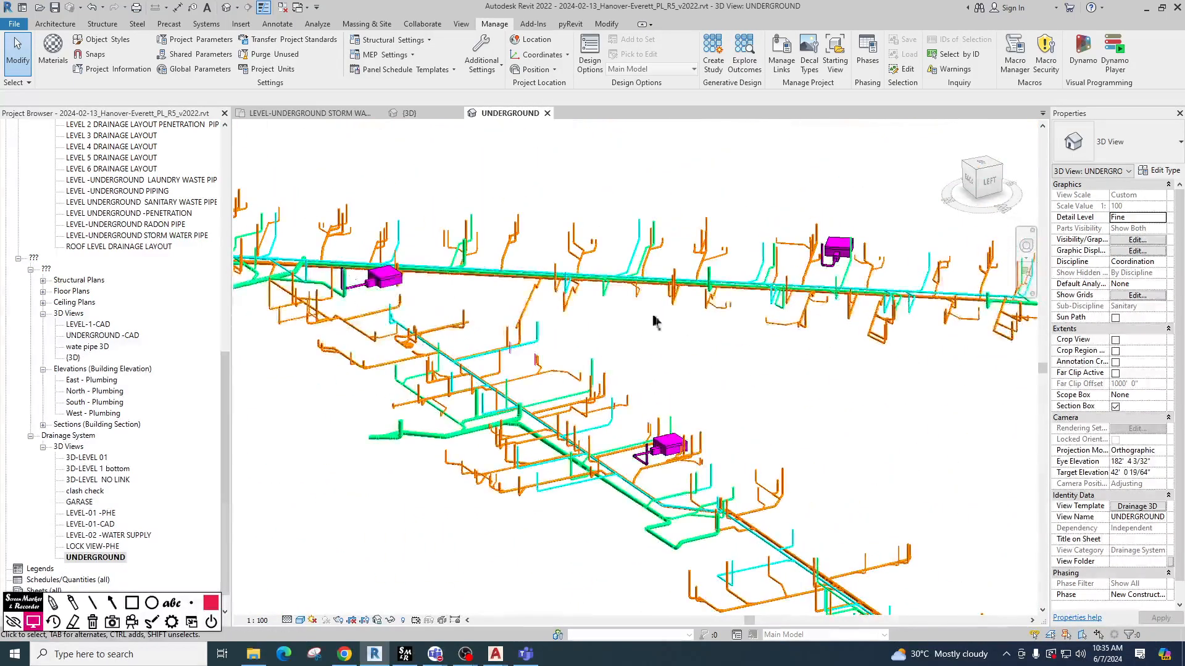
pyautogui.scroll(2, 611, 336)
pyautogui.scroll(-4, 611, 337)
pyautogui.keyDown('shift'); pyautogui.moveTo(720, 317); pyautogui.dragTo(469, 229, button='middle'); pyautogui.keyUp('shift')
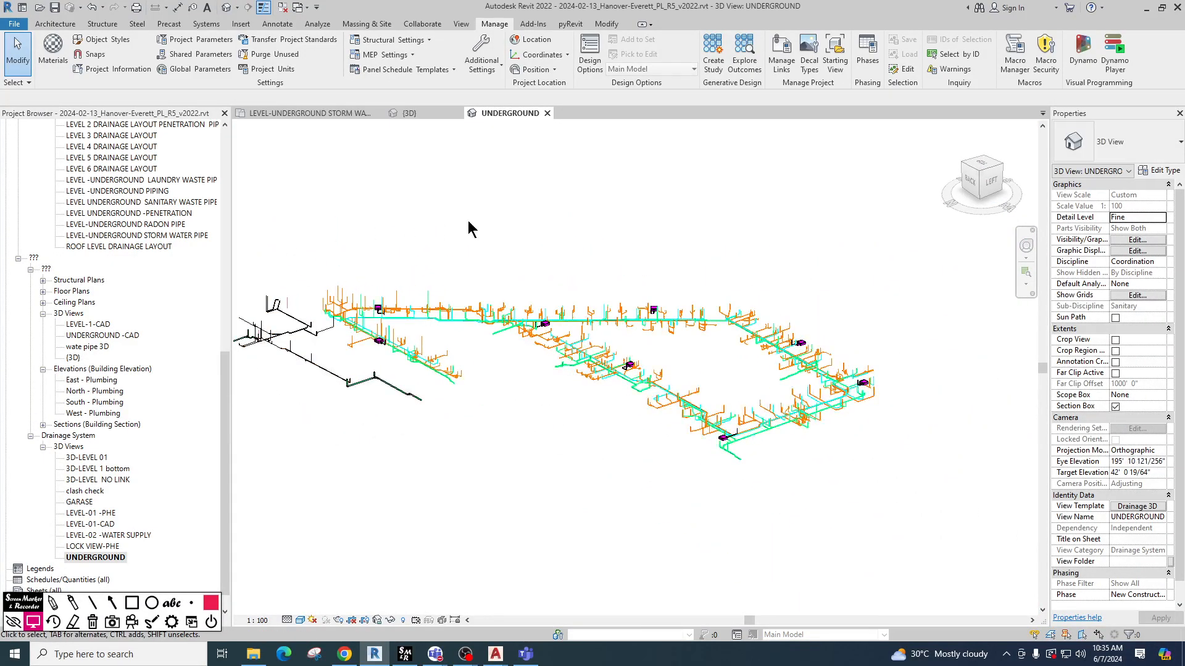
# Open Manage Links to review the project's Revit links list, and close it.
pyautogui.click(236, 28)
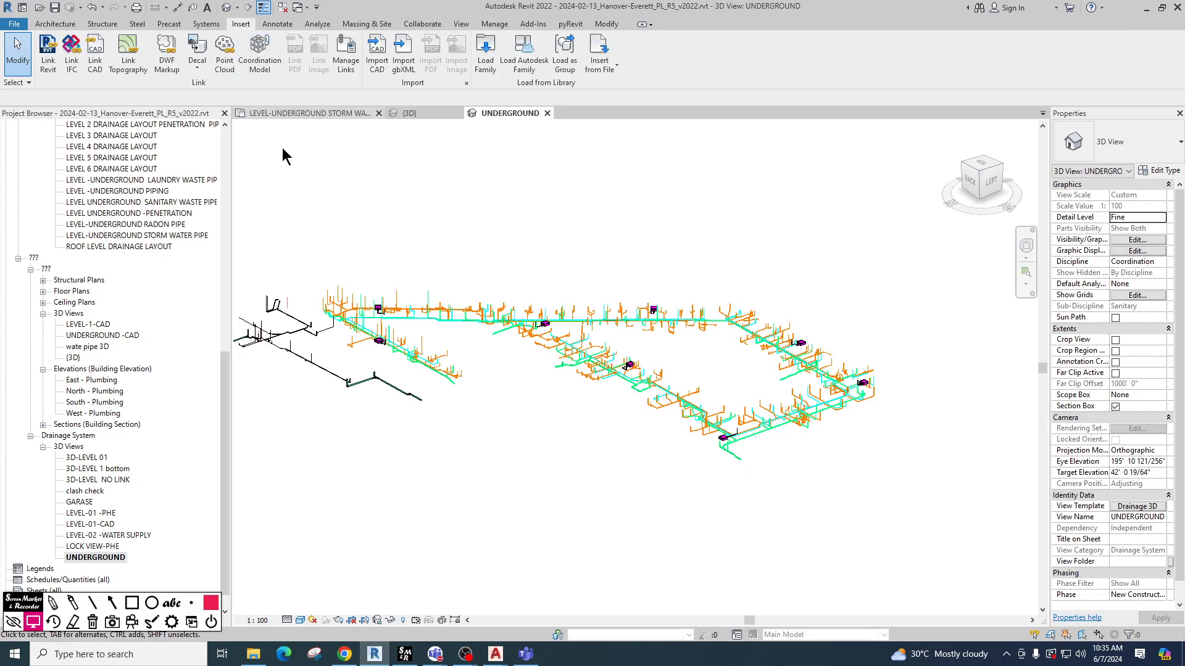
pyautogui.click(338, 69)
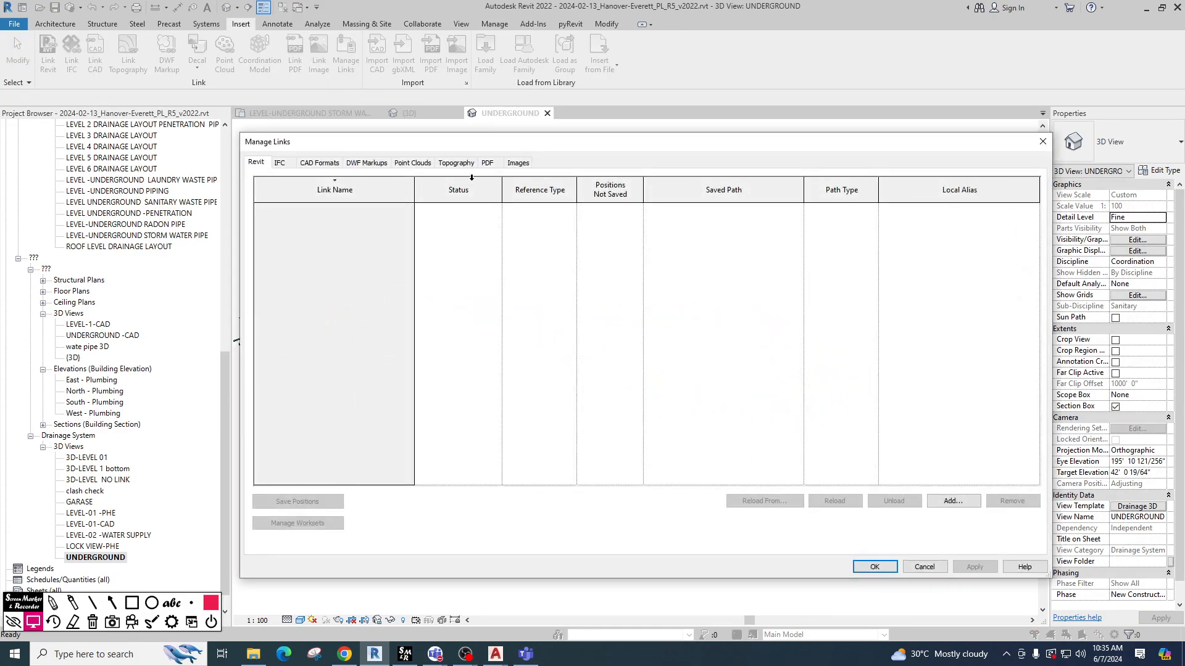
pyautogui.moveTo(767, 154); pyautogui.dragTo(692, 95)
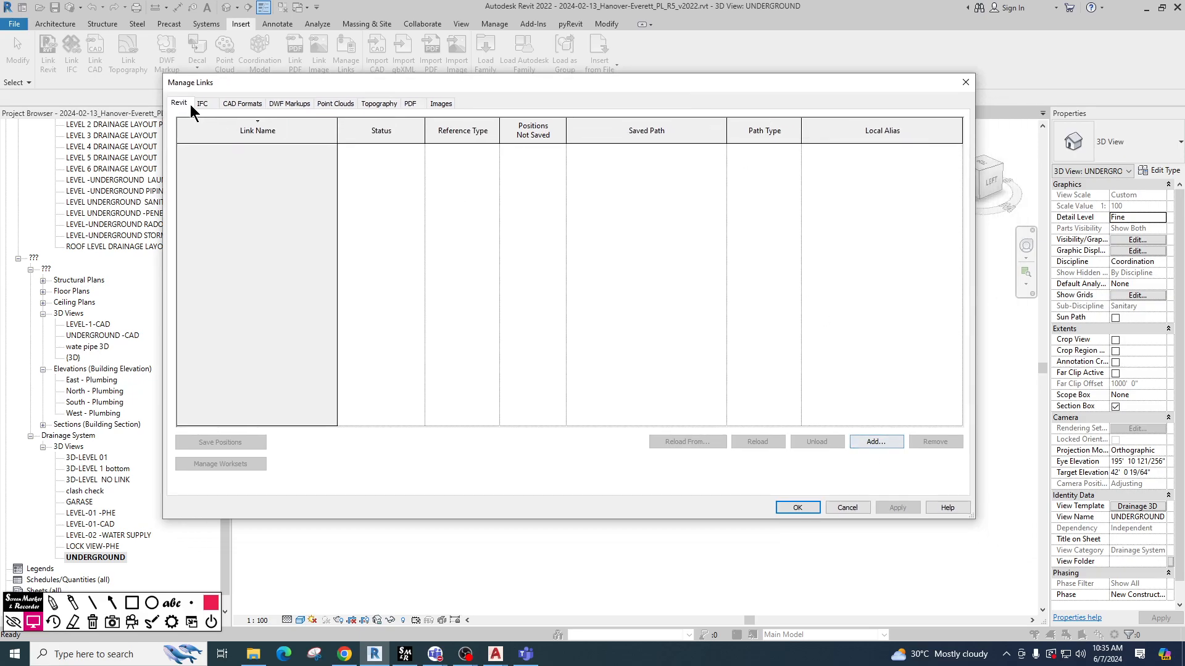
pyautogui.click(965, 82)
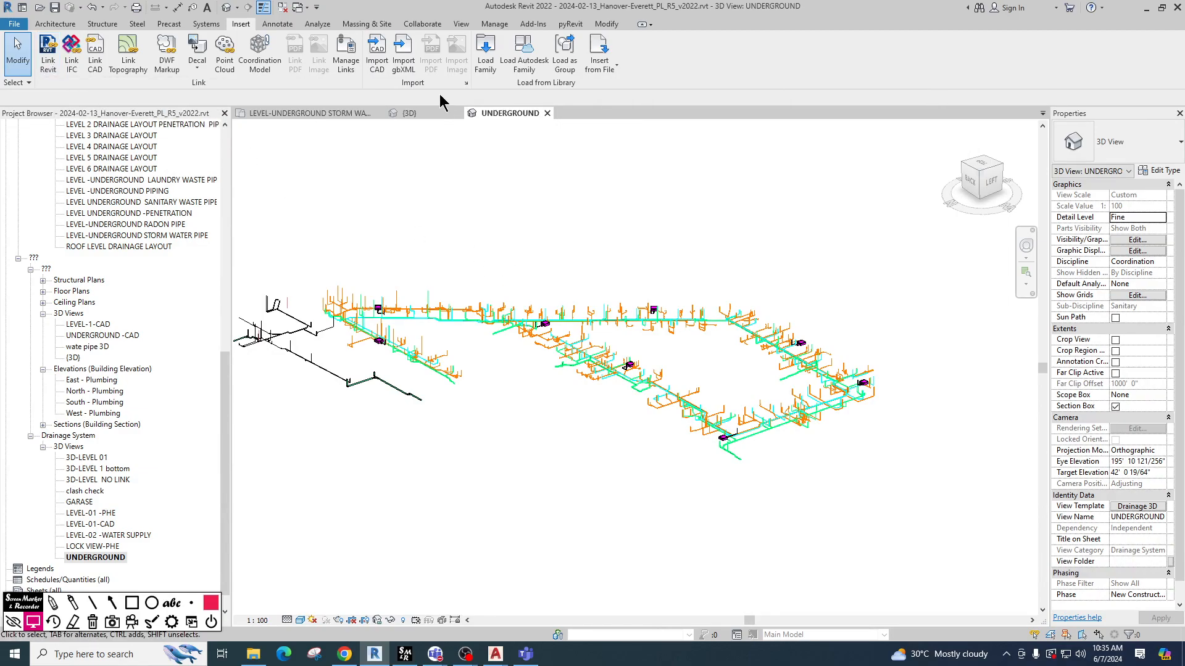
# View the Import/Link RVT dialog offered by Manage Links for adding a Revit link, and leave without linking anything.
pyautogui.click(345, 62)
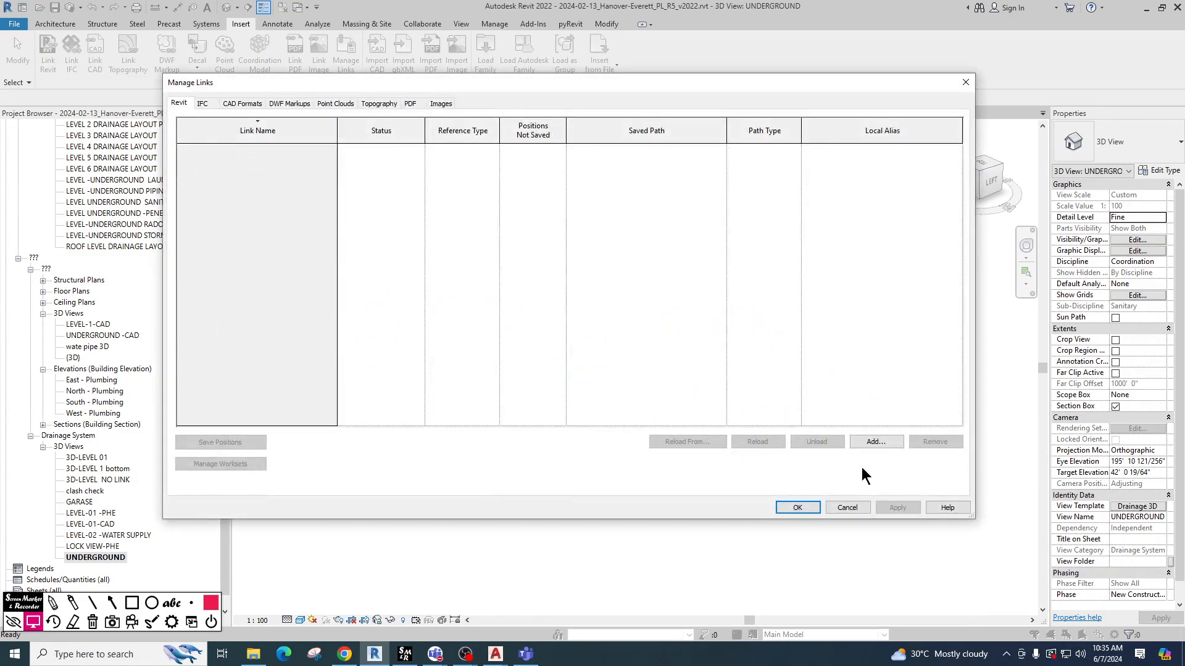
pyautogui.click(876, 442)
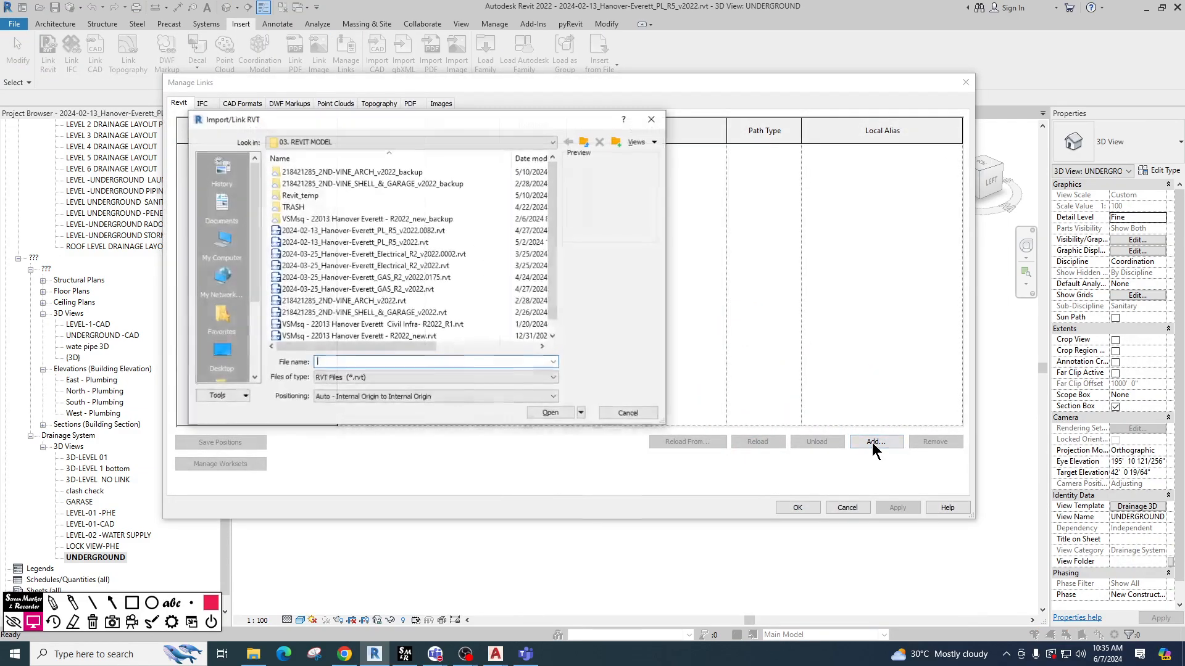
pyautogui.click(644, 117)
pyautogui.click(883, 442)
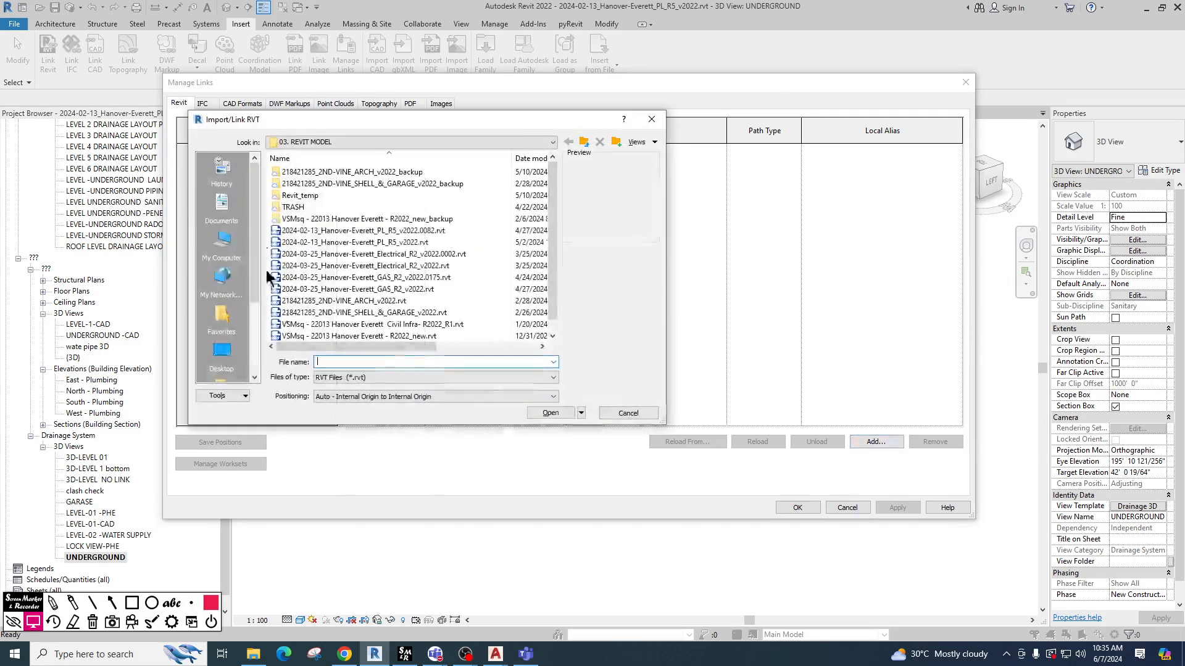
pyautogui.click(651, 119)
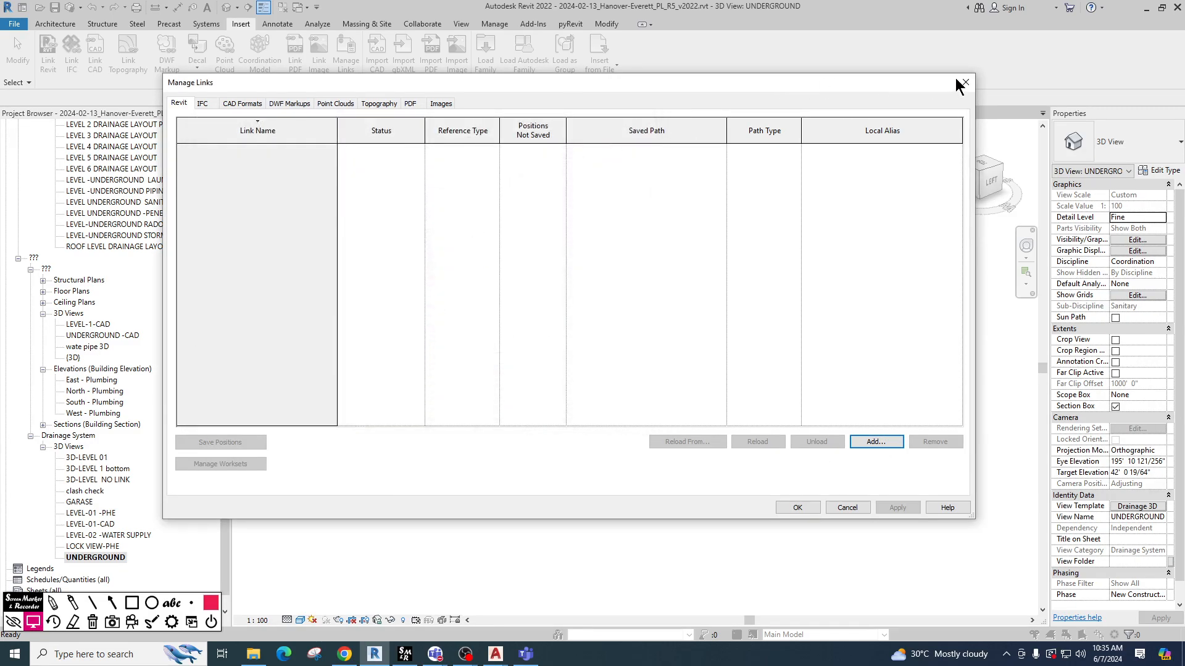
pyautogui.click(965, 82)
# Open Link Revit's file dialog at the 03. REVIT MODEL folder and capture it with Snipping Tool.
pyautogui.click(48, 54)
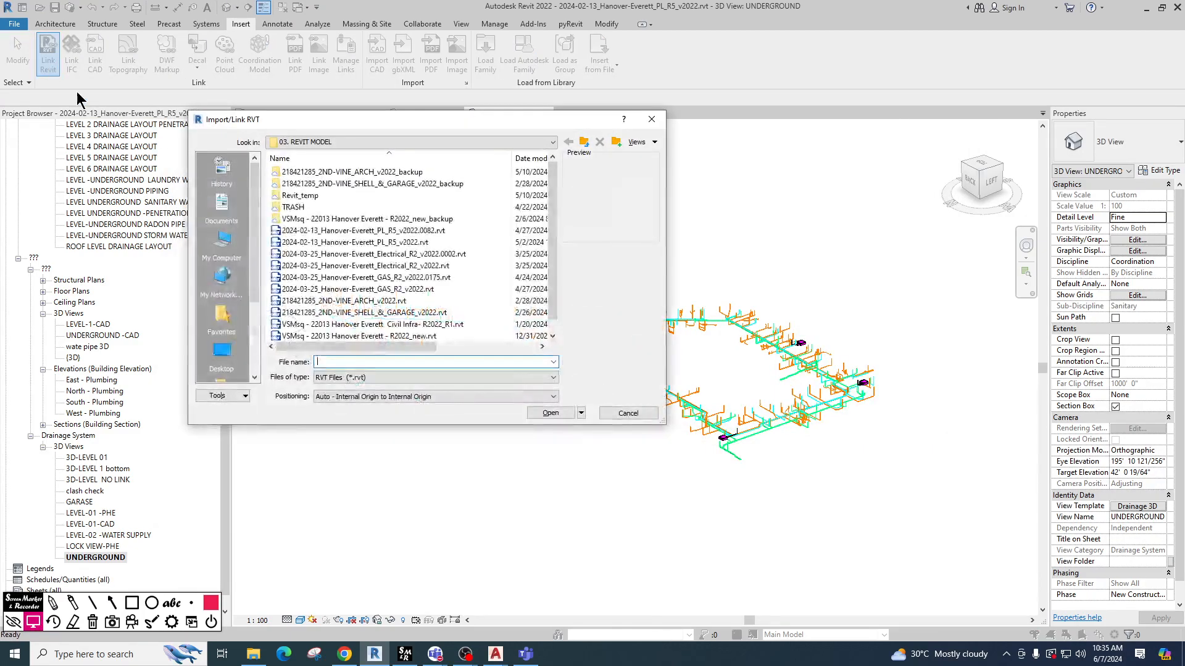
pyautogui.moveTo(461, 120); pyautogui.dragTo(396, 109)
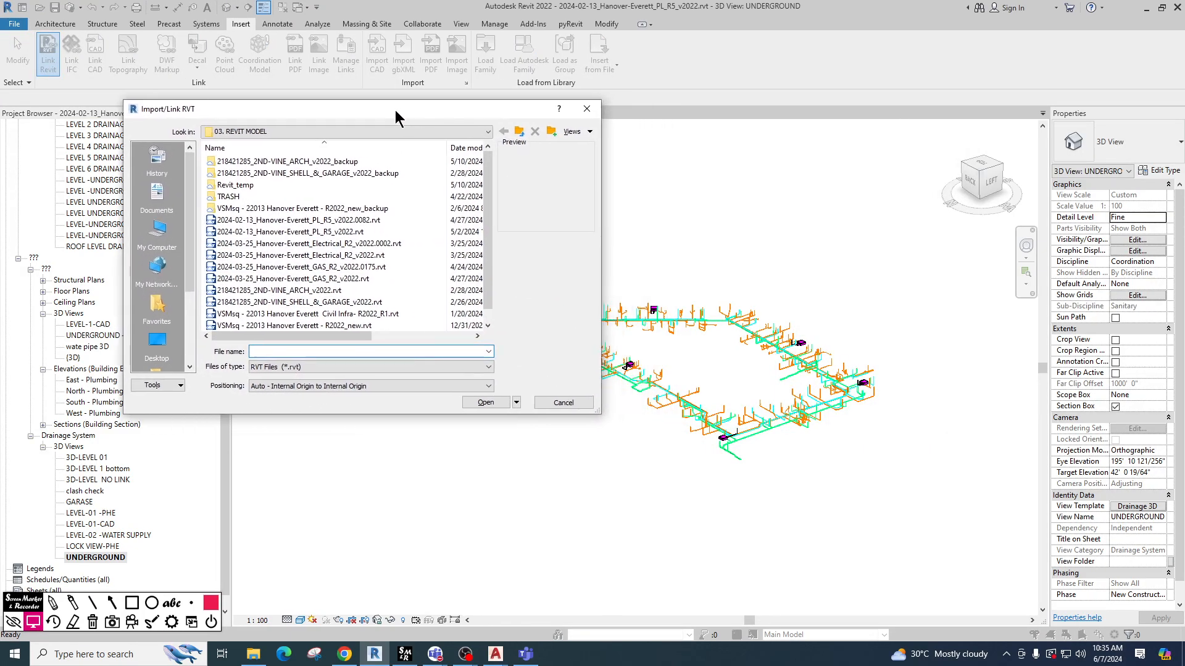
pyautogui.moveTo(596, 412); pyautogui.dragTo(615, 453)
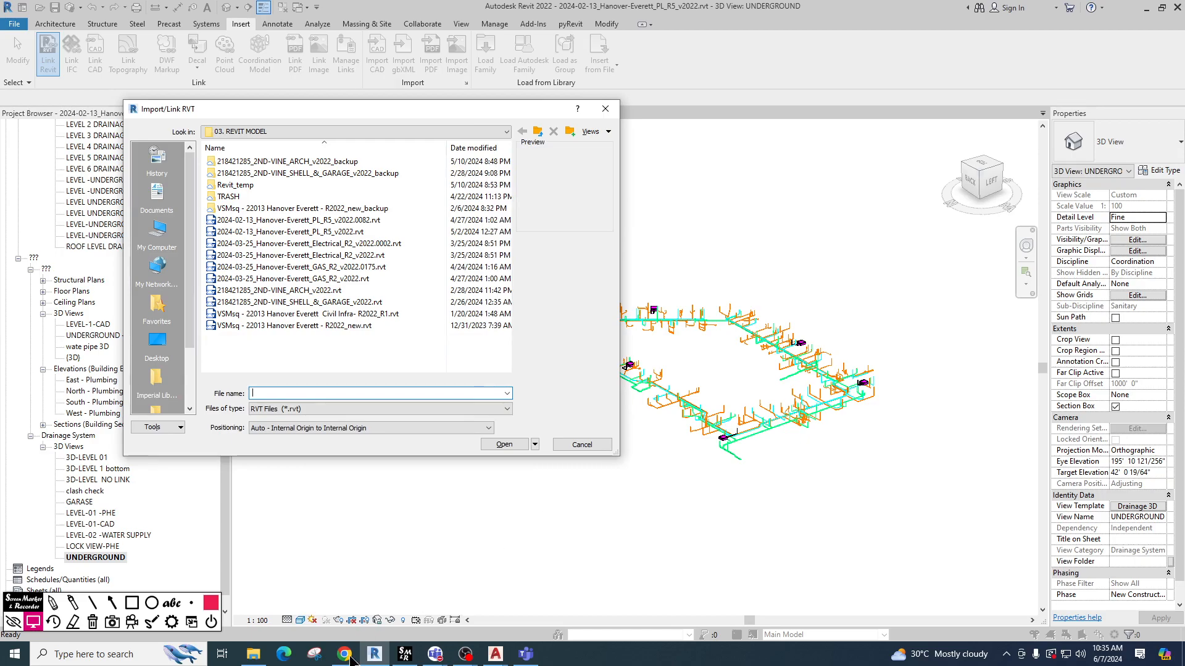
pyautogui.click(314, 655)
pyautogui.click(88, 32)
pyautogui.moveTo(108, 93); pyautogui.dragTo(642, 488)
pyautogui.click(794, 272)
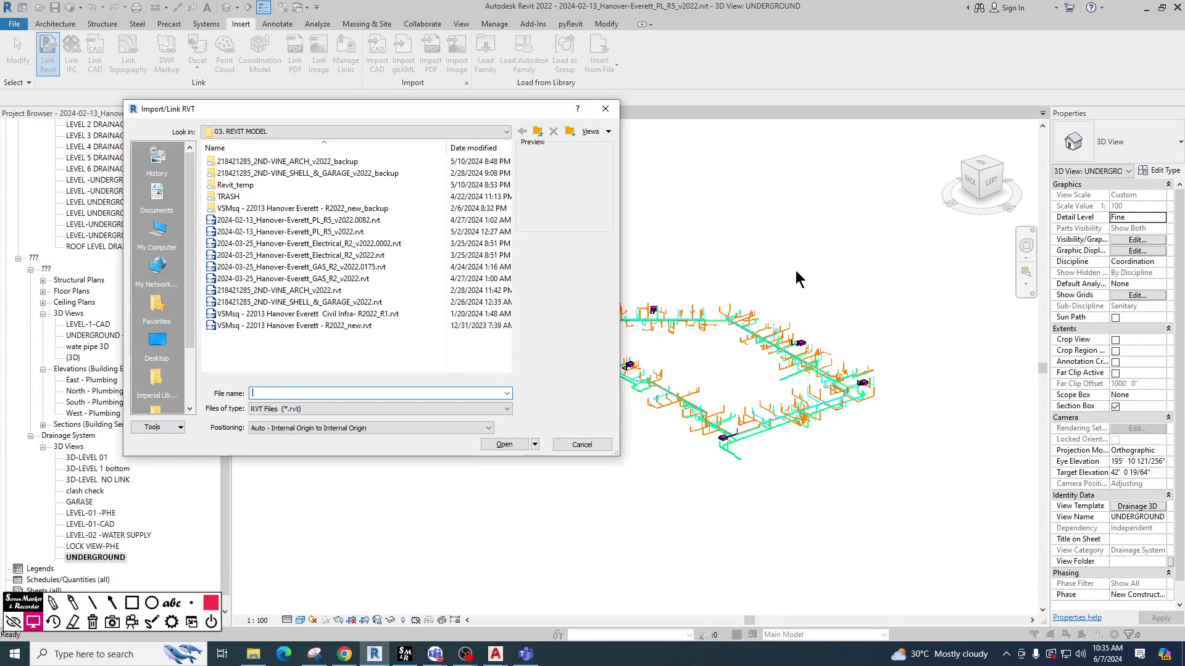
# Reopen the Import/Link RVT dialog from Manage Links and compare it side by side with the captured snip.
pyautogui.click(604, 124)
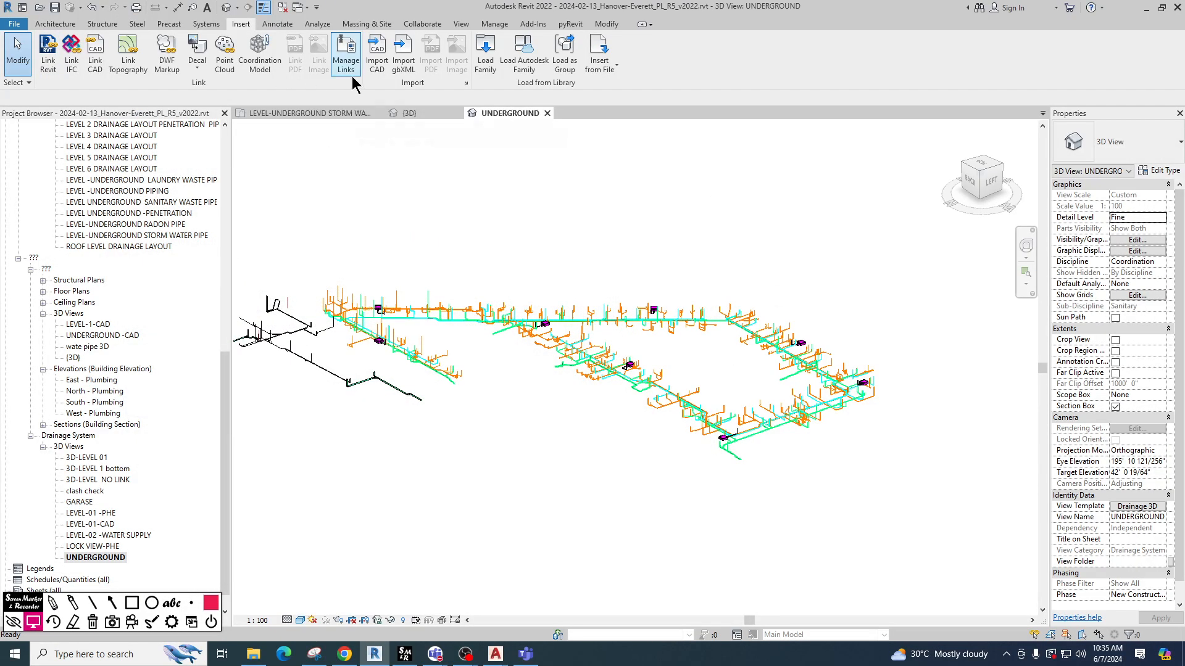
pyautogui.click(346, 58)
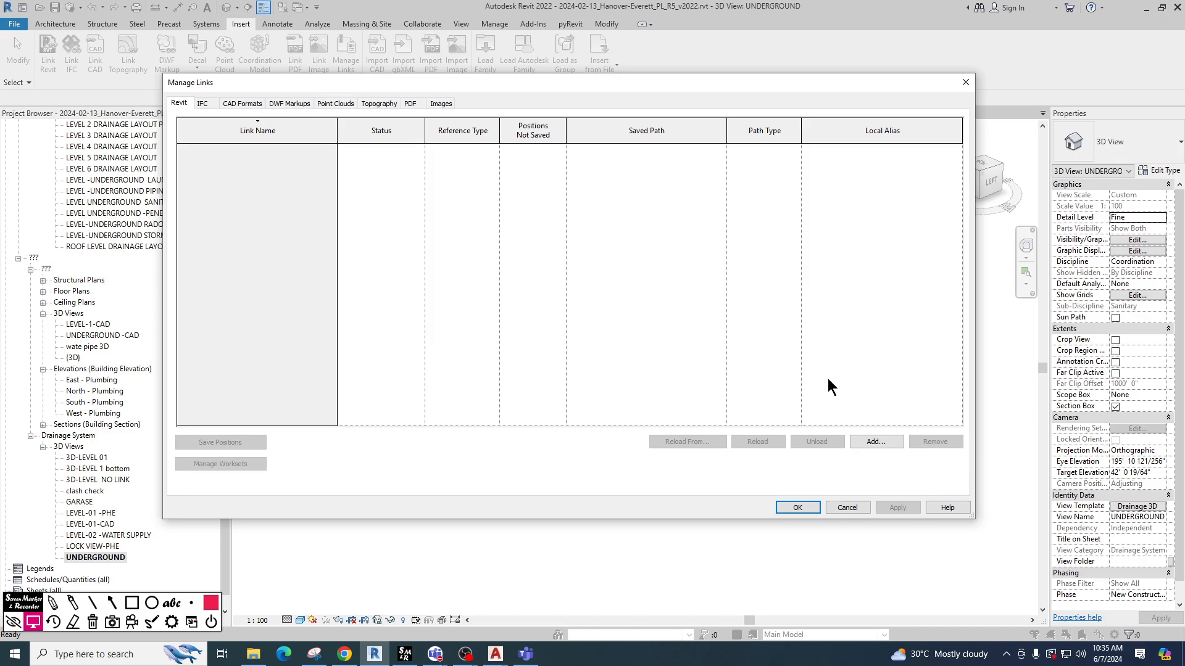
pyautogui.click(875, 441)
pyautogui.moveTo(484, 104); pyautogui.dragTo(823, 141)
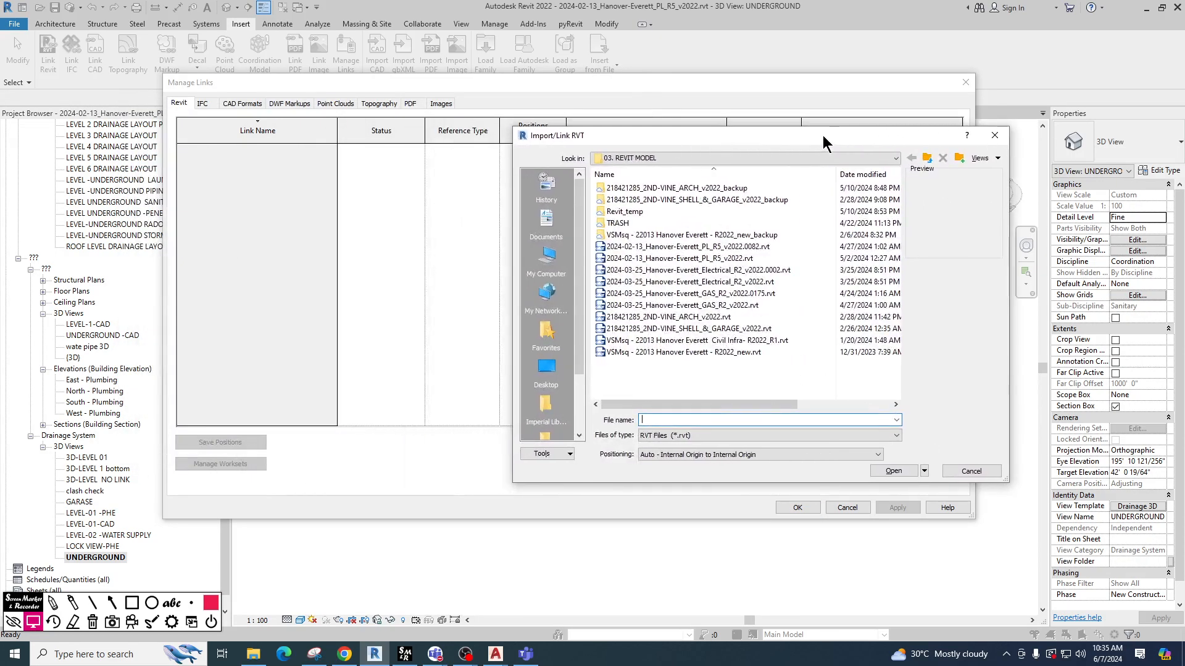
pyautogui.click(316, 657)
pyautogui.moveTo(461, 19); pyautogui.dragTo(378, 31)
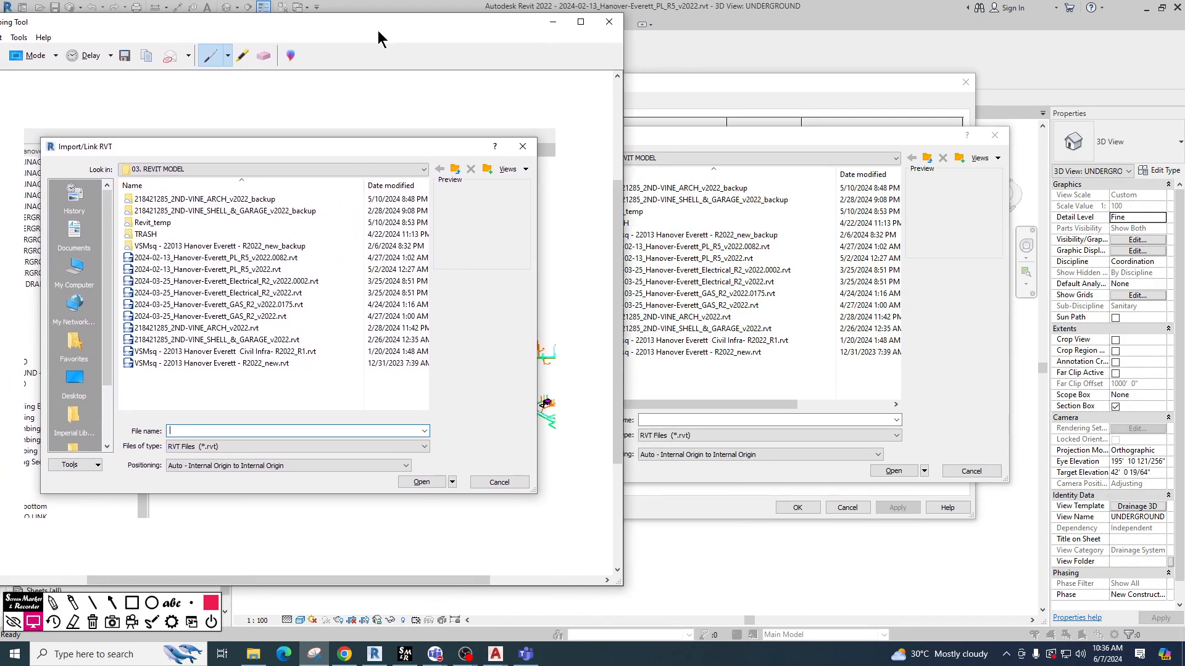
pyautogui.click(830, 137)
pyautogui.moveTo(804, 126); pyautogui.dragTo(960, 102)
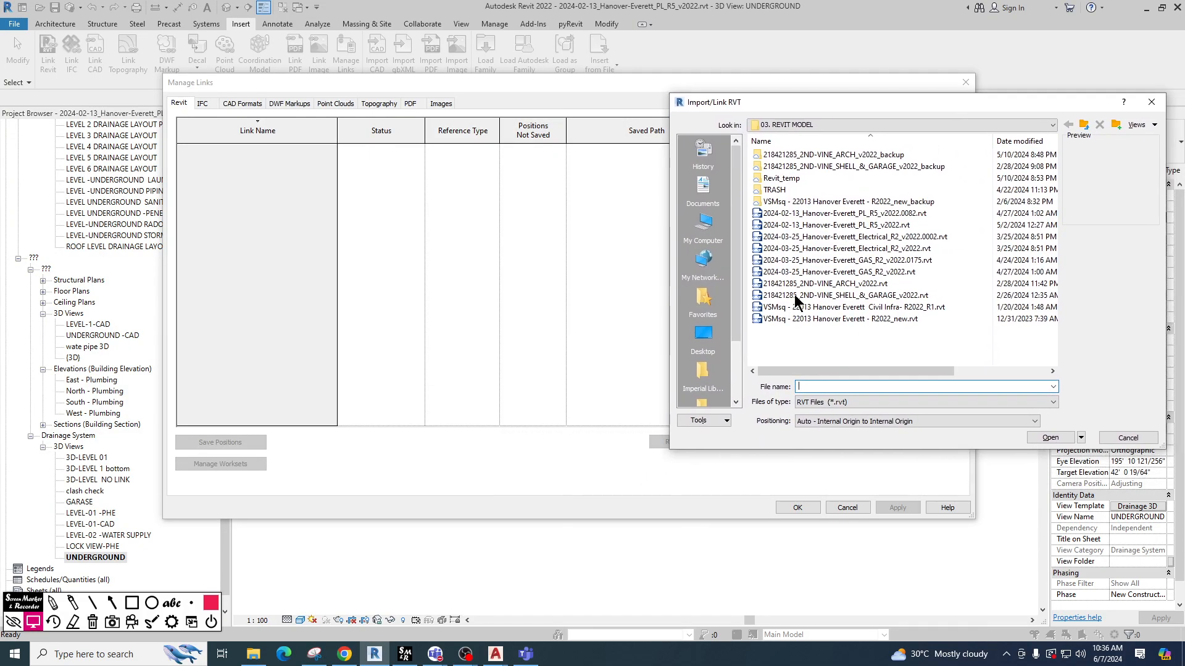
pyautogui.click(316, 655)
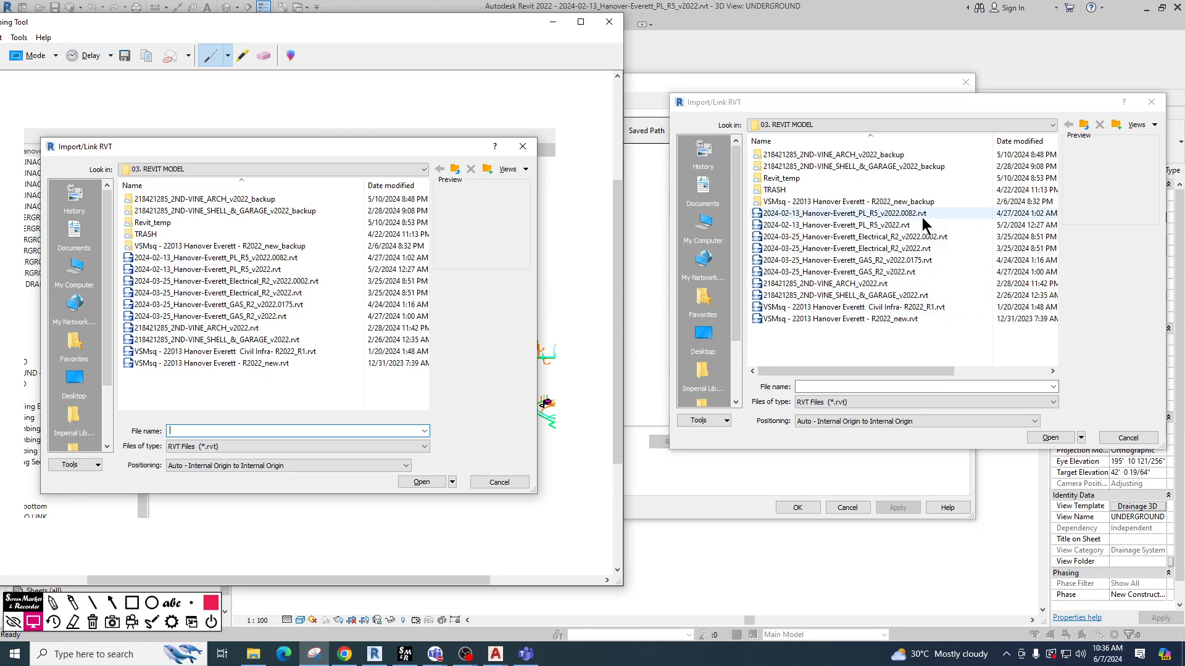
# Discard the snip without saving and close the Import/Link RVT and Manage Links dialogs.
pyautogui.click(608, 22)
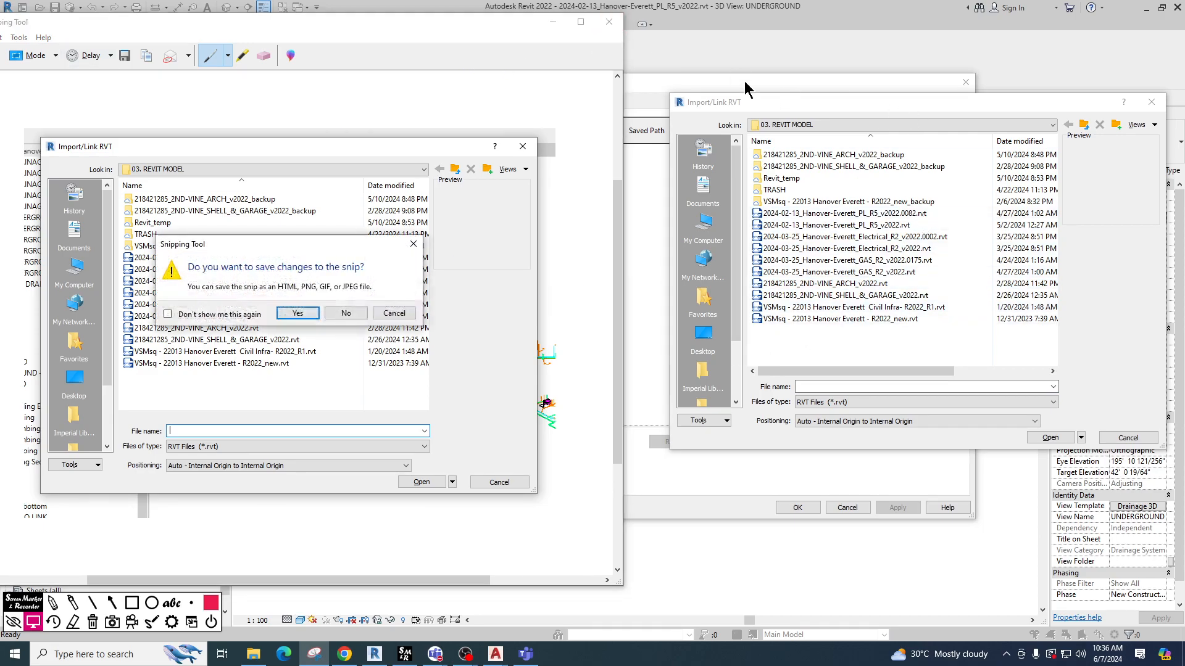
pyautogui.click(346, 313)
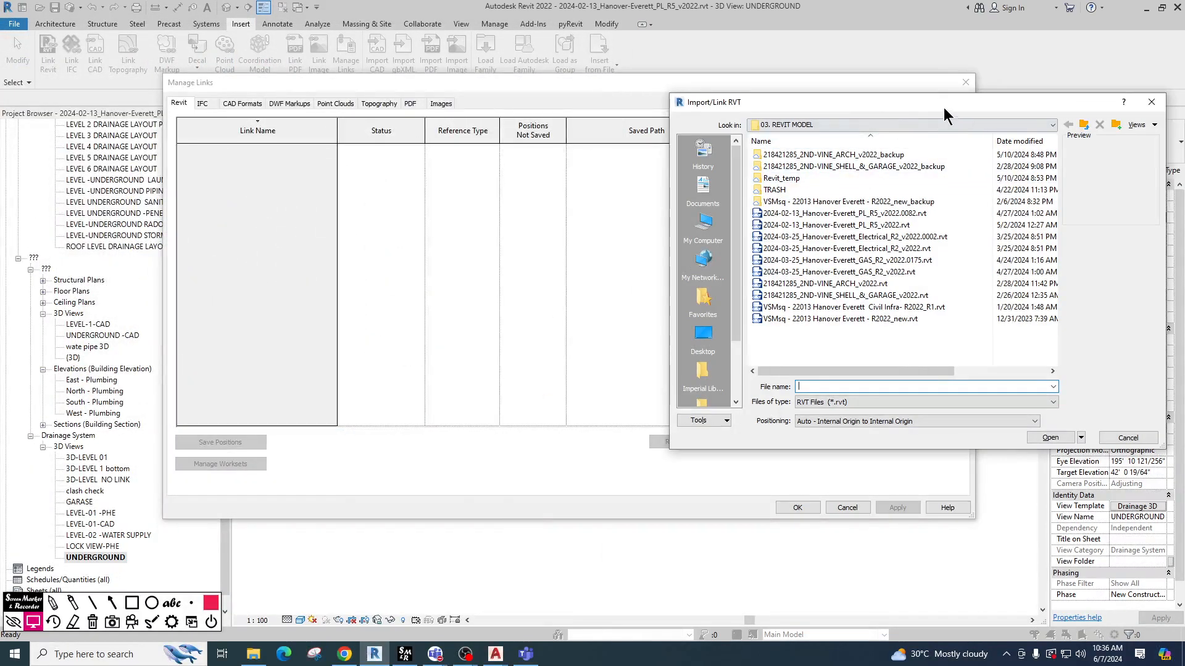
pyautogui.click(1026, 105)
pyautogui.click(965, 83)
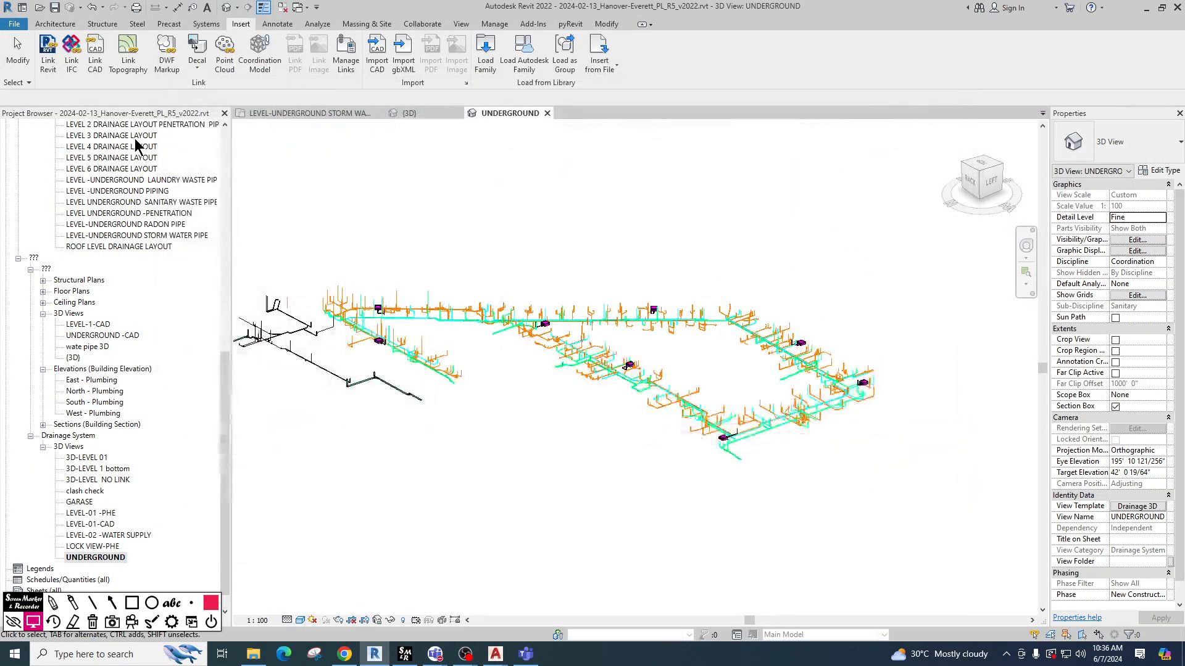
# Link 2024-03-25_Hanover-Everett_Electrical_R2_v2022.rvt into the model with Auto - By Shared Coordinates positioning, closing the coordinate system notice.
pyautogui.click(49, 52)
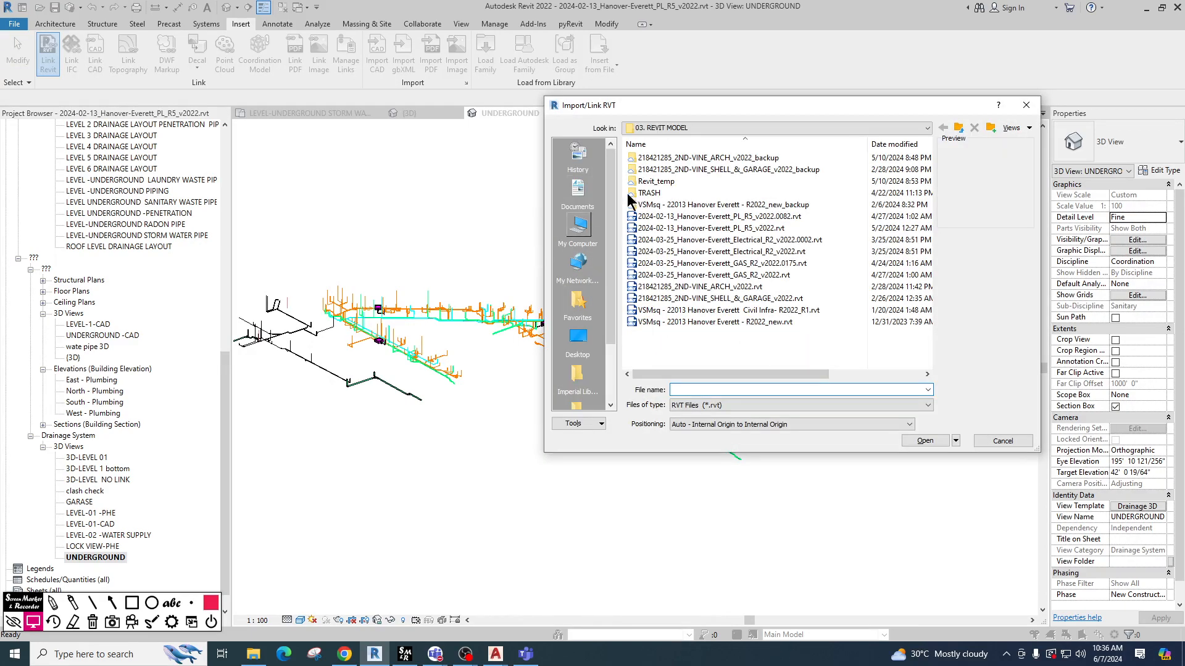
pyautogui.moveTo(705, 117); pyautogui.dragTo(609, 155)
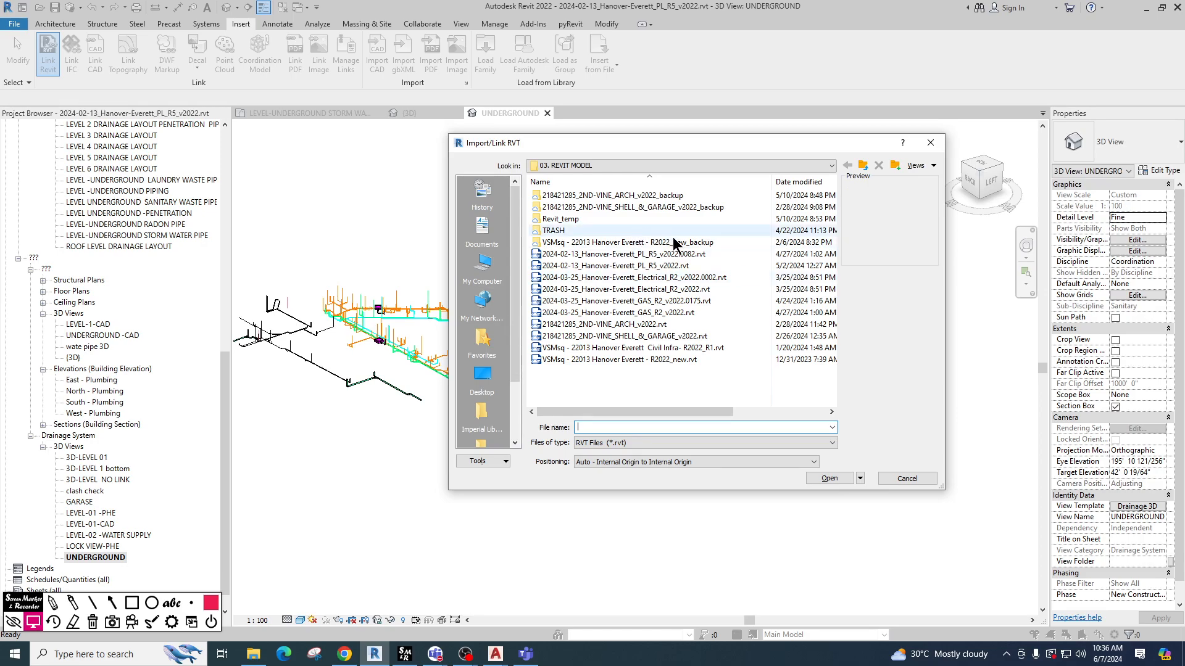
pyautogui.click(691, 289)
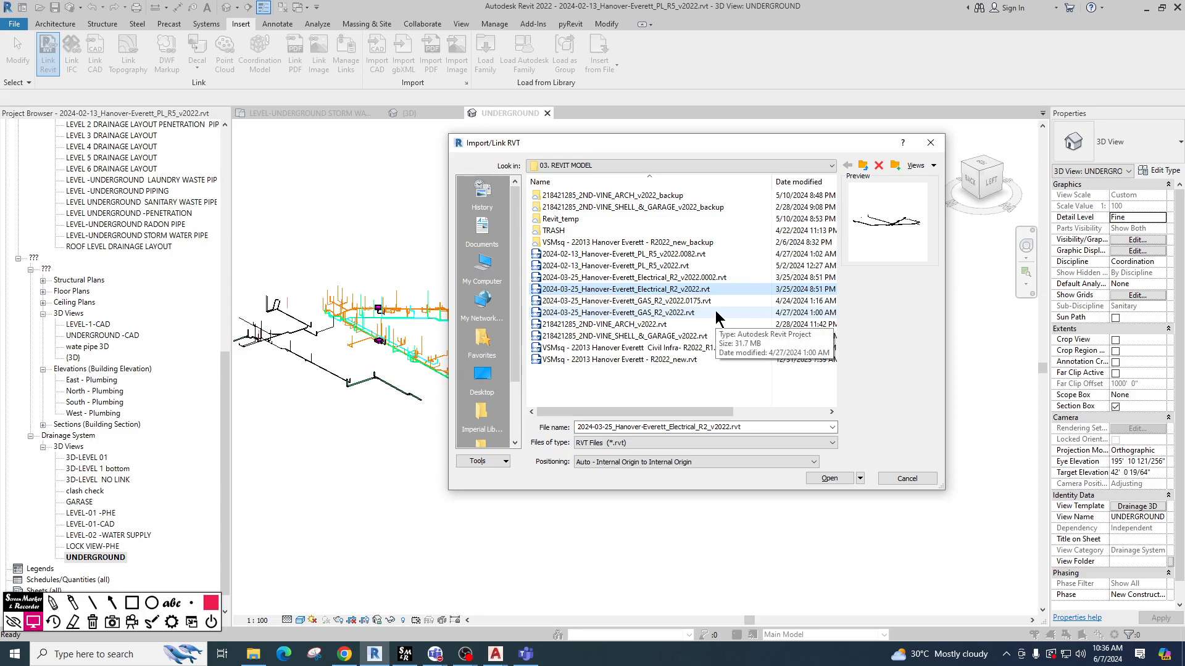
pyautogui.click(761, 462)
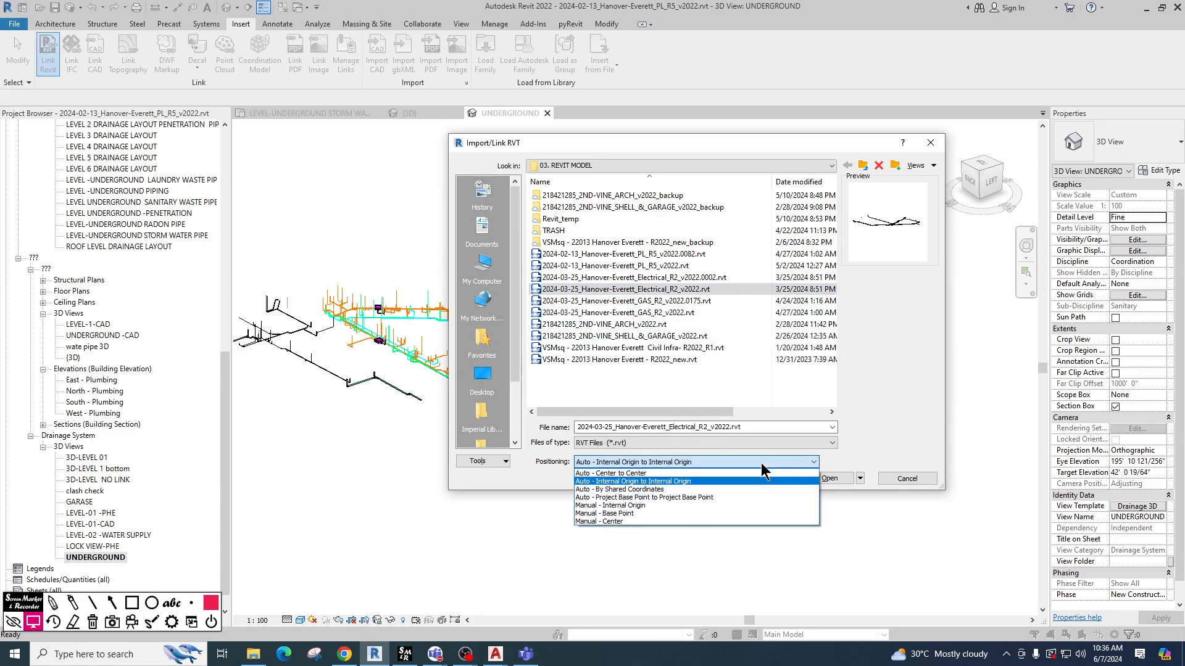
pyautogui.click(622, 489)
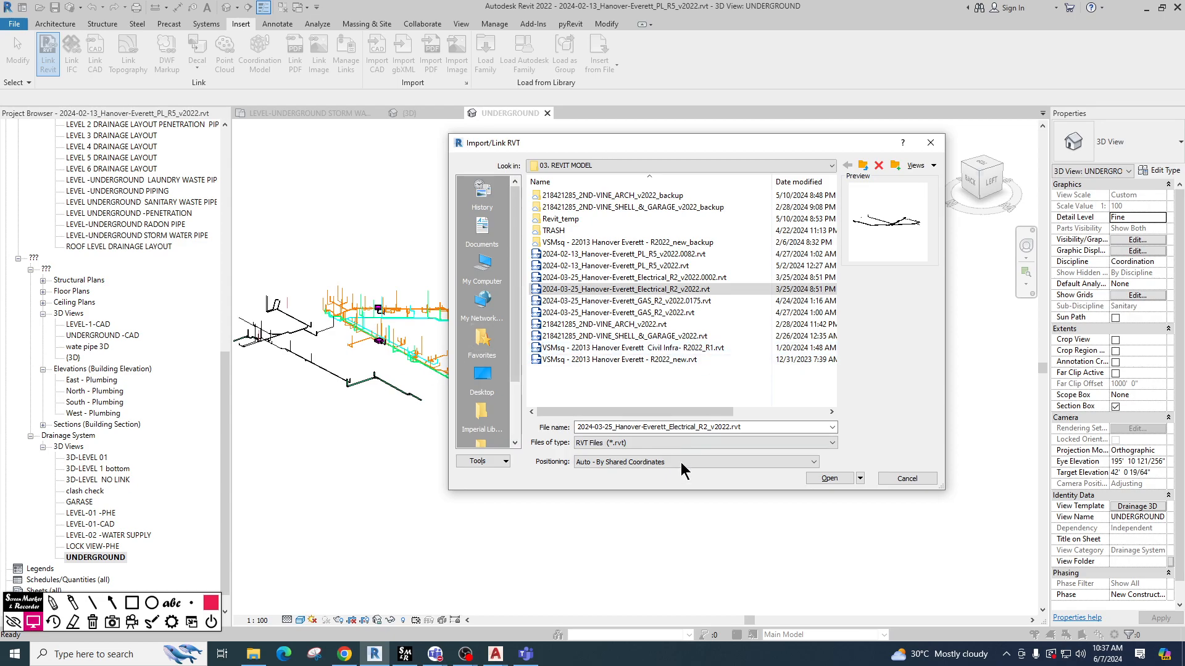
pyautogui.click(828, 478)
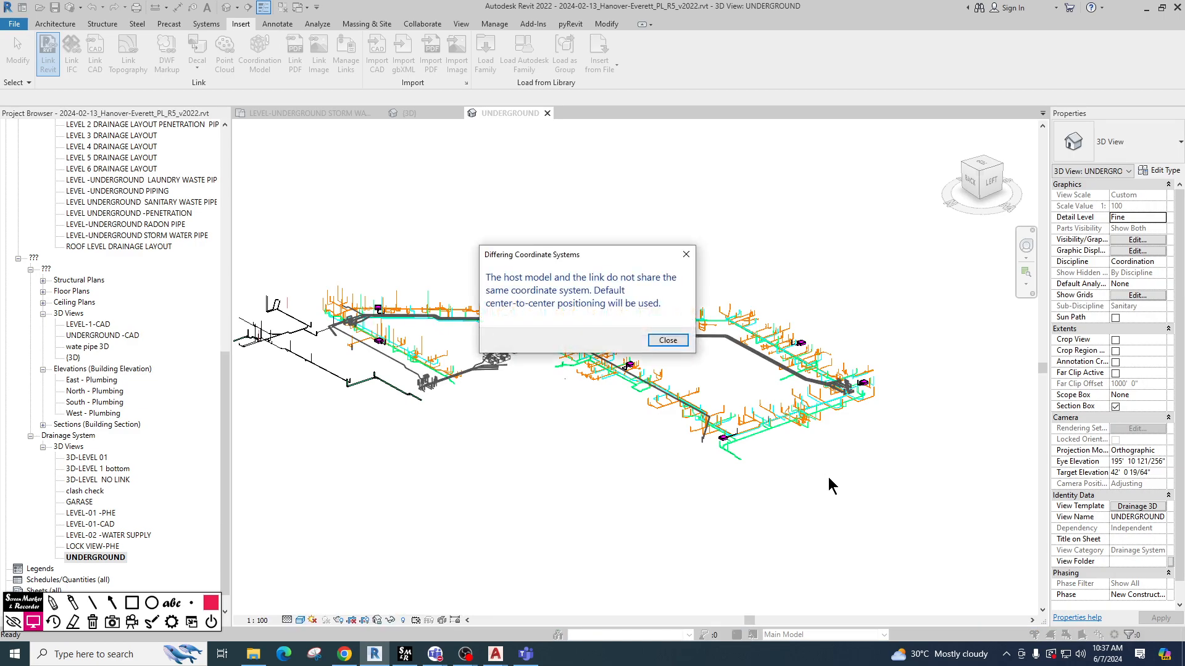
pyautogui.click(686, 255)
# Examine the linked electrical conduit runs against the drainage piping in the UNDERGROUND 3D view.
pyautogui.scroll(5, 617, 352)
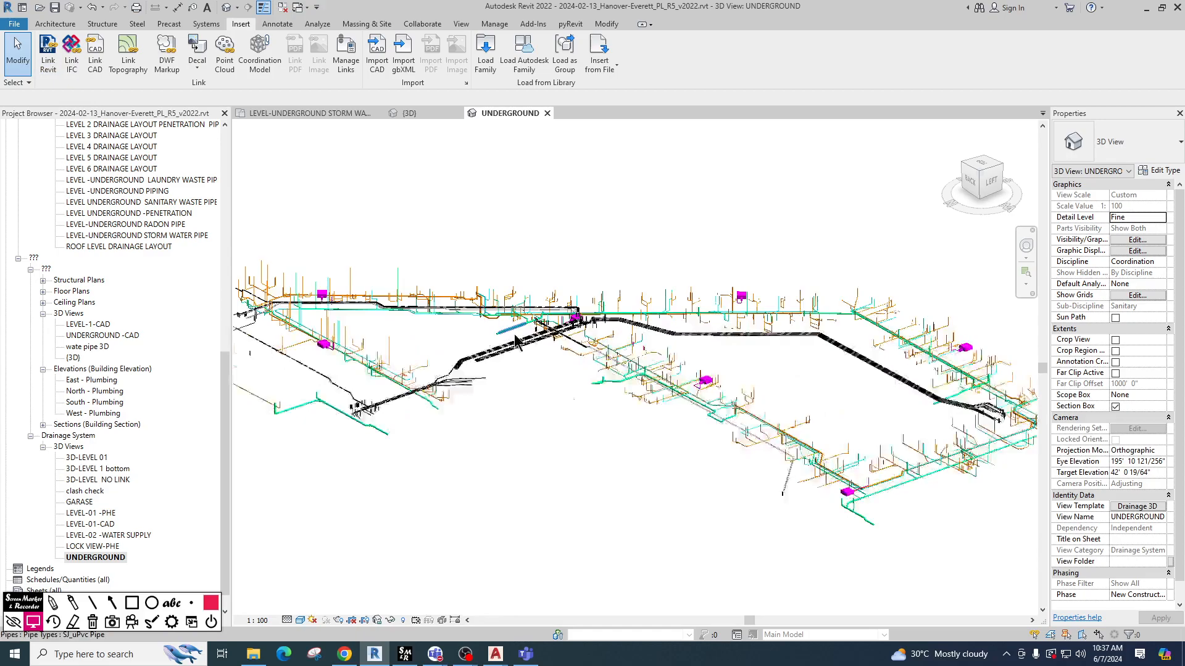
pyautogui.keyDown('shift'); pyautogui.moveTo(602, 364); pyautogui.dragTo(669, 397, button='middle'); pyautogui.keyUp('shift')
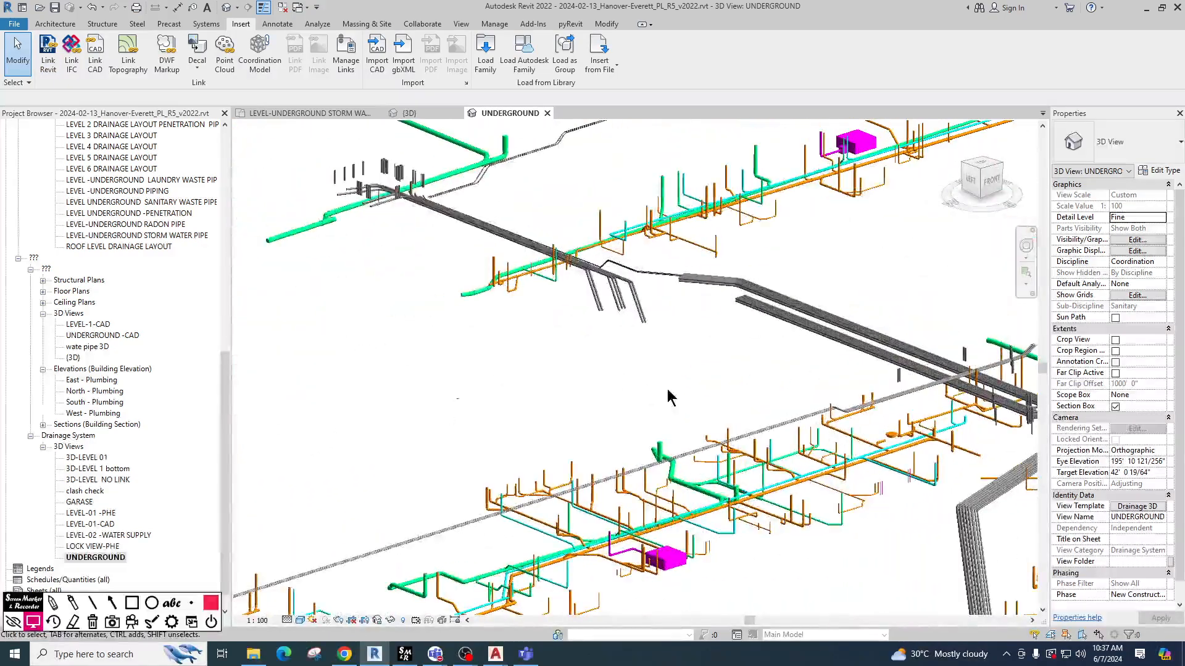
pyautogui.scroll(-5, 538, 373)
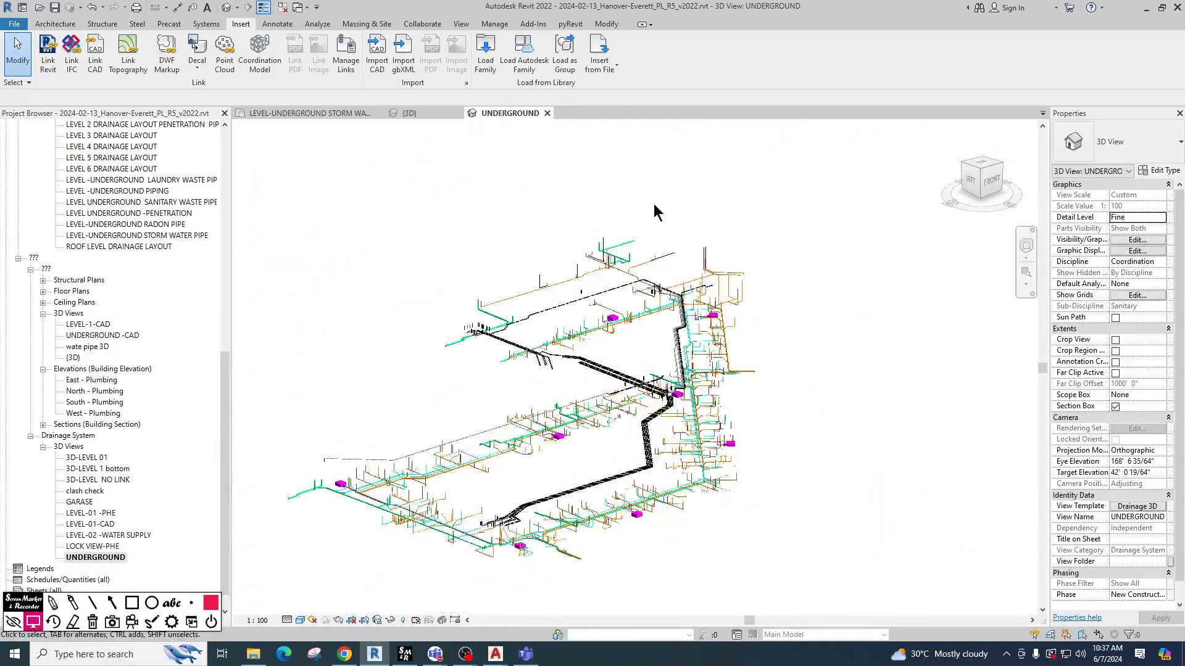
pyautogui.scroll(5, 555, 431)
pyautogui.scroll(3, 490, 520)
pyautogui.moveTo(643, 445); pyautogui.dragTo(368, 544, button='middle')
pyautogui.moveTo(888, 321); pyautogui.dragTo(361, 510, button='middle')
pyautogui.scroll(-3, 704, 423)
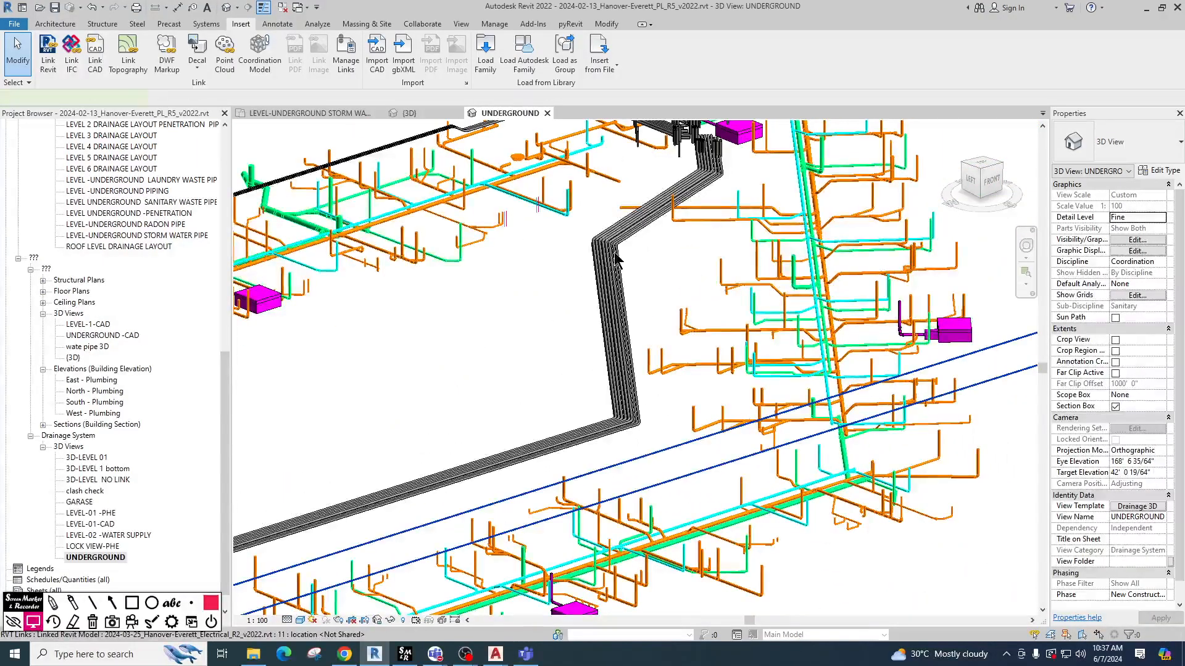
# Select the linked electrical model in the 3D view and switch off the selection of links.
pyautogui.click(655, 312)
pyautogui.scroll(-3, 654, 311)
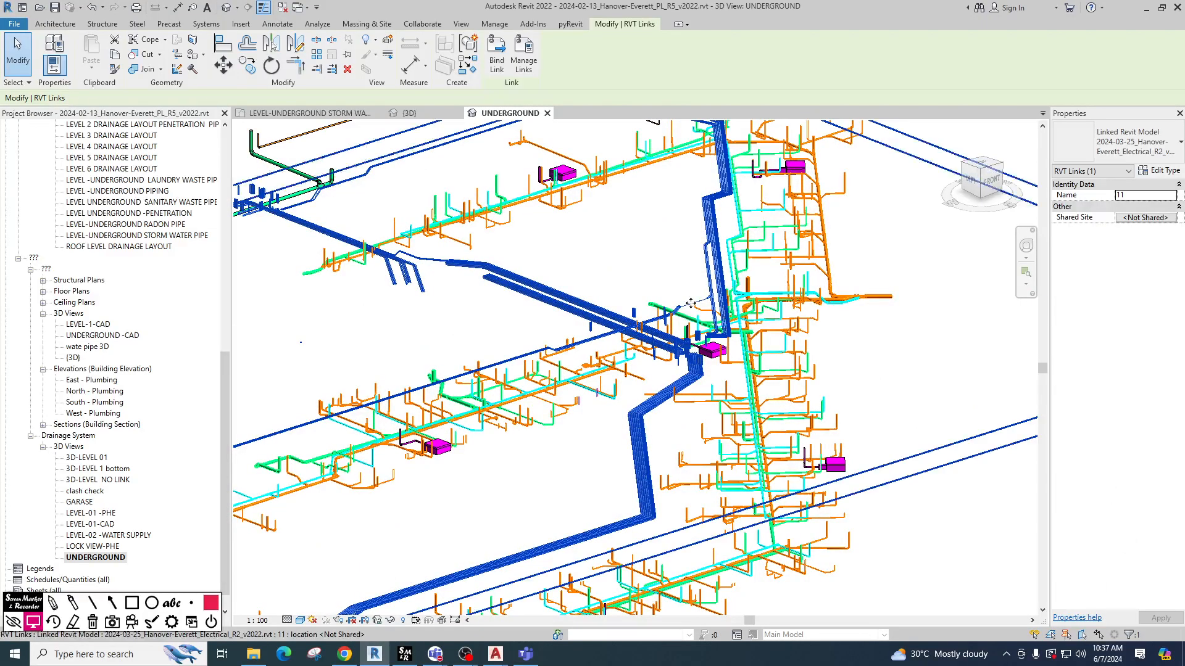
pyautogui.click(1034, 634)
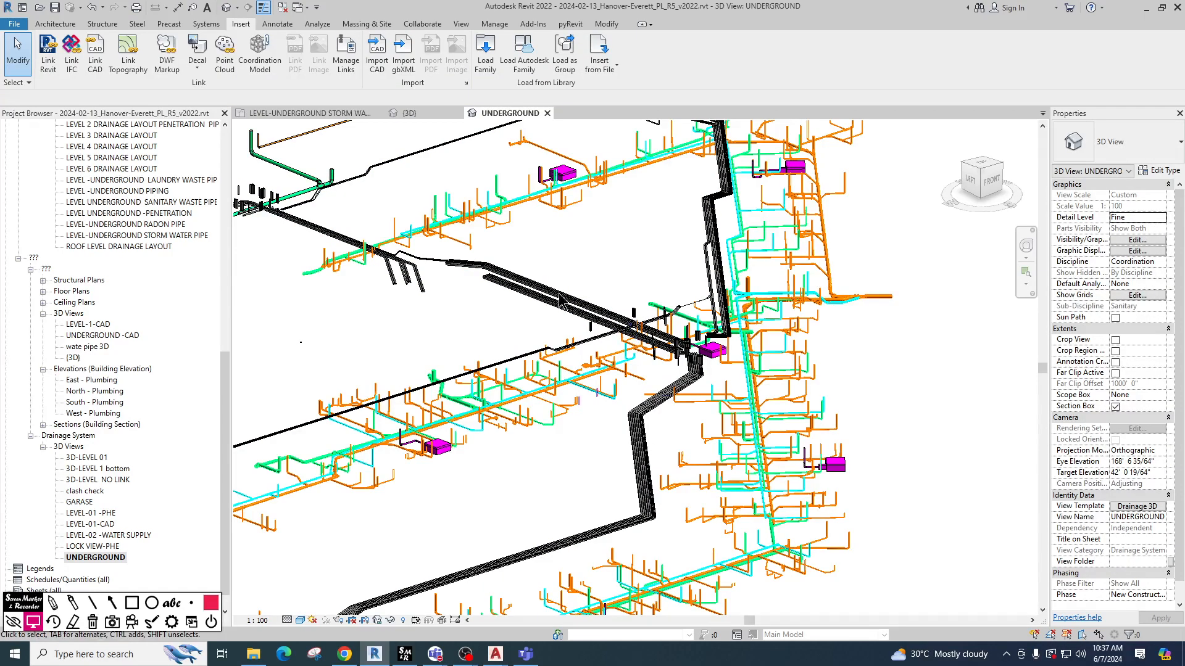
# Toggle the selection of pinned elements and inspect the linked electrical runs among the drainage pipes from other angles.
pyautogui.keyDown('shift'); pyautogui.moveTo(626, 349); pyautogui.dragTo(536, 355, button='middle'); pyautogui.keyUp('shift')
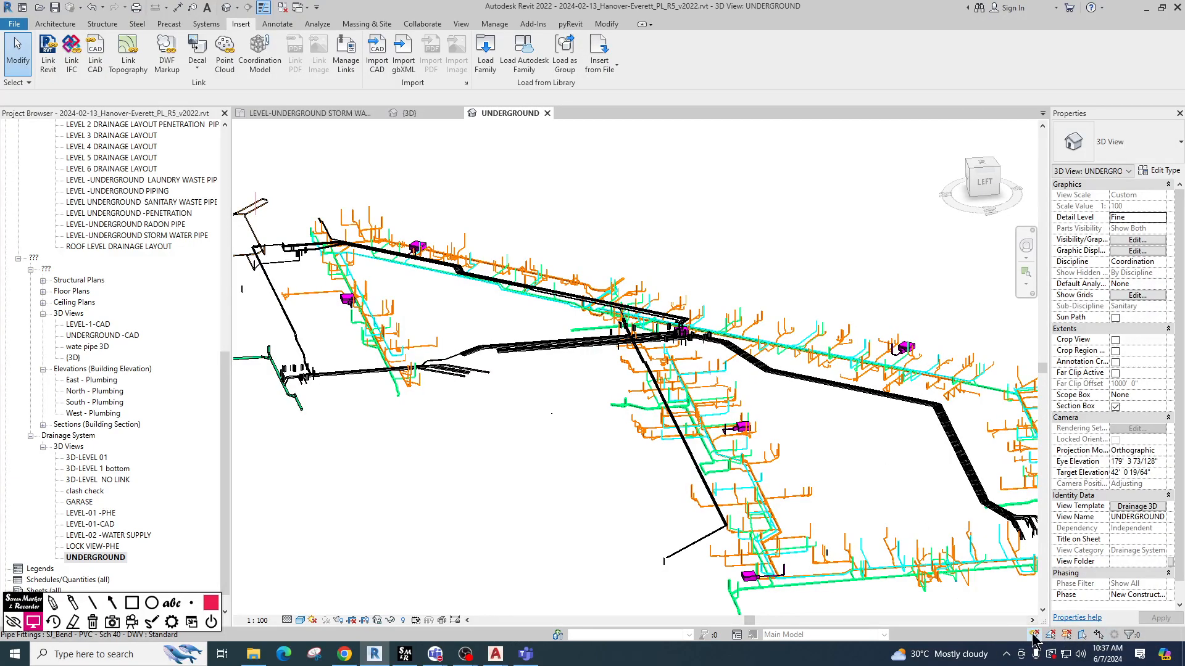
pyautogui.click(1066, 634)
pyautogui.click(818, 453)
pyautogui.click(574, 413)
pyautogui.keyDown('shift'); pyautogui.moveTo(539, 426); pyautogui.dragTo(706, 479, button='middle'); pyautogui.keyUp('shift')
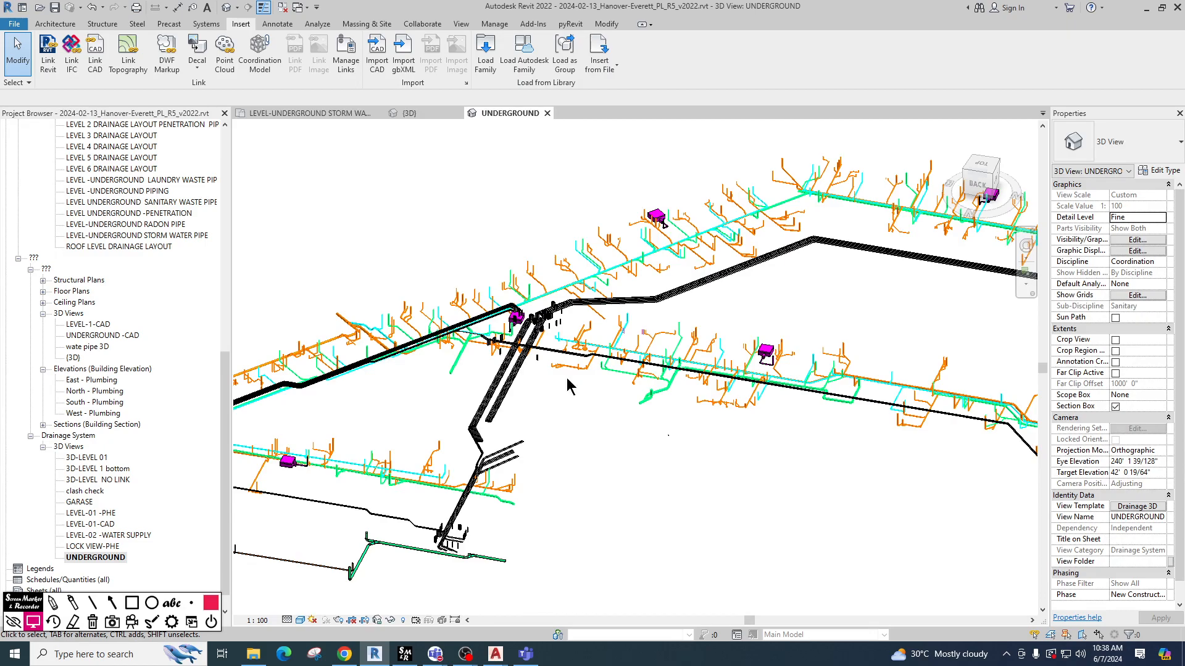
# Select the linked electrical model among the drainage piping again and turn off the selection of links.
pyautogui.keyDown('shift'); pyautogui.moveTo(689, 470); pyautogui.dragTo(517, 366, button='middle'); pyautogui.keyUp('shift')
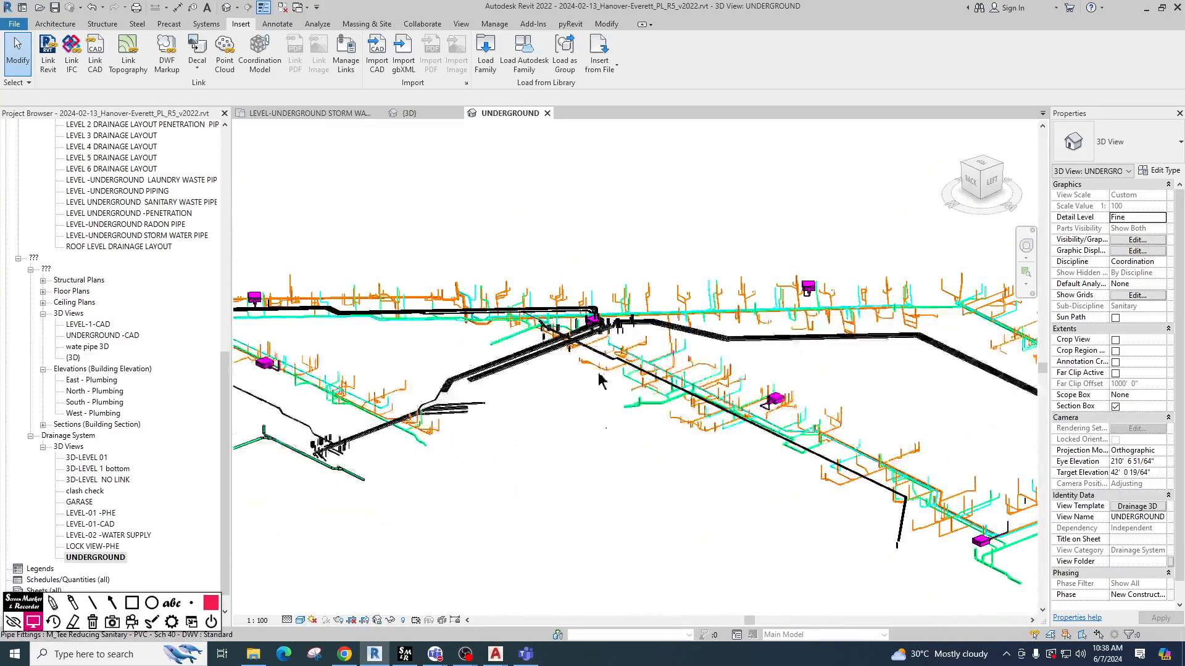
pyautogui.click(518, 366)
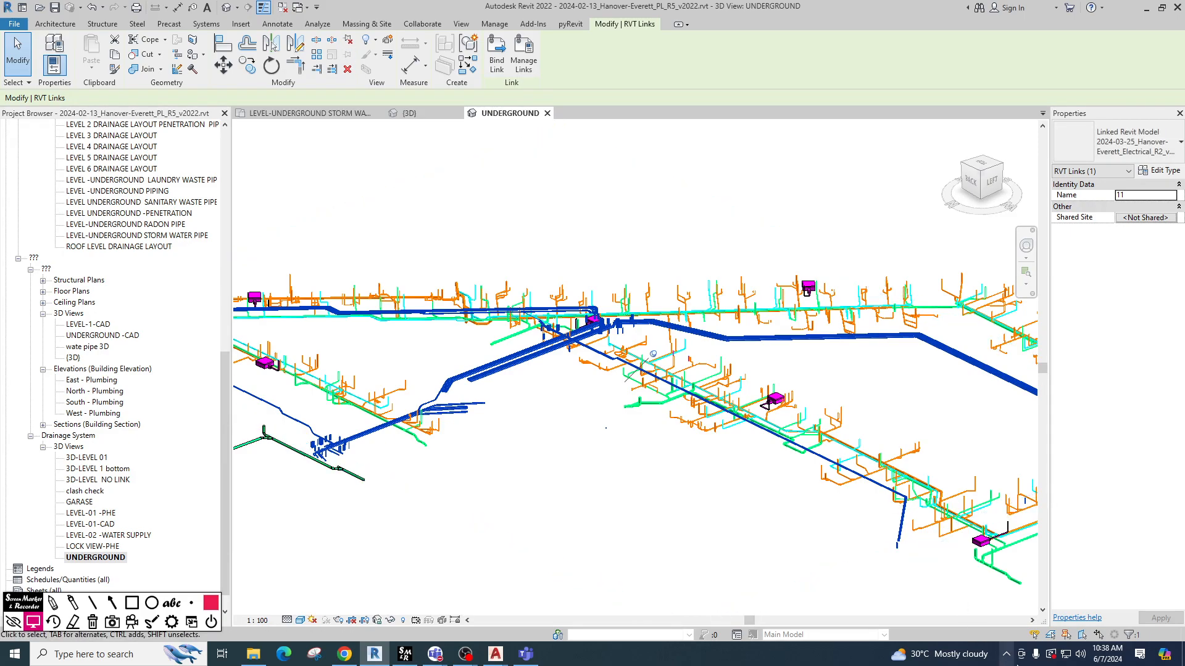
pyautogui.click(1036, 634)
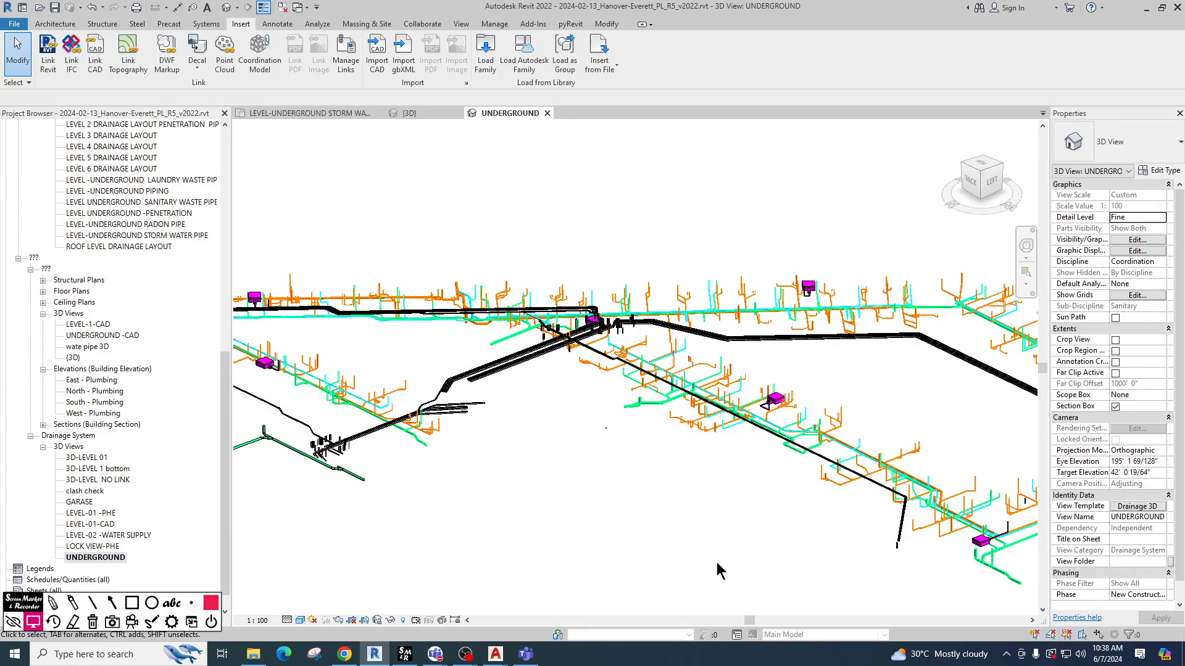
# Examine how the linked electrical conduit runs cross the drainage piping in the UNDERGROUND 3D view.
pyautogui.keyDown('shift'); pyautogui.moveTo(489, 480); pyautogui.dragTo(533, 447, button='middle'); pyautogui.keyUp('shift')
pyautogui.scroll(3, 517, 374)
pyautogui.moveTo(536, 387); pyautogui.dragTo(566, 508, button='middle')
pyautogui.moveTo(733, 407); pyautogui.dragTo(666, 357, button='middle')
pyautogui.keyDown('shift'); pyautogui.moveTo(567, 450); pyautogui.dragTo(505, 409, button='middle'); pyautogui.keyUp('shift')
pyautogui.scroll(-2, 476, 398)
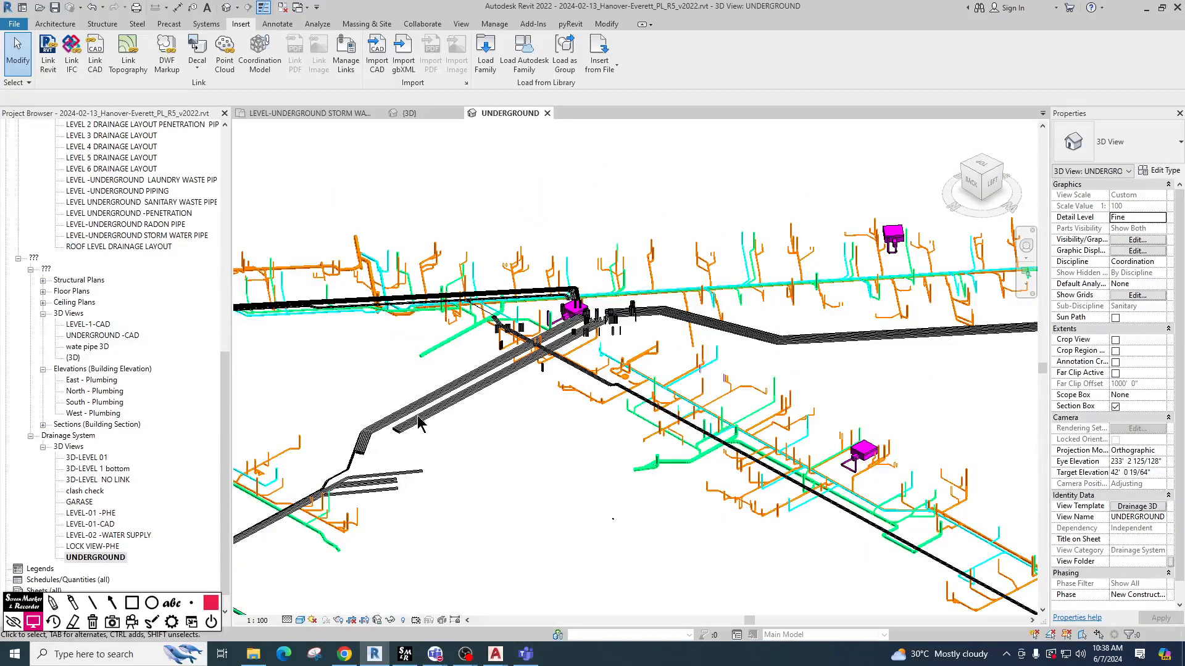
pyautogui.moveTo(824, 354); pyautogui.dragTo(707, 346, button='middle')
pyautogui.moveTo(1013, 373); pyautogui.dragTo(981, 368, button='middle')
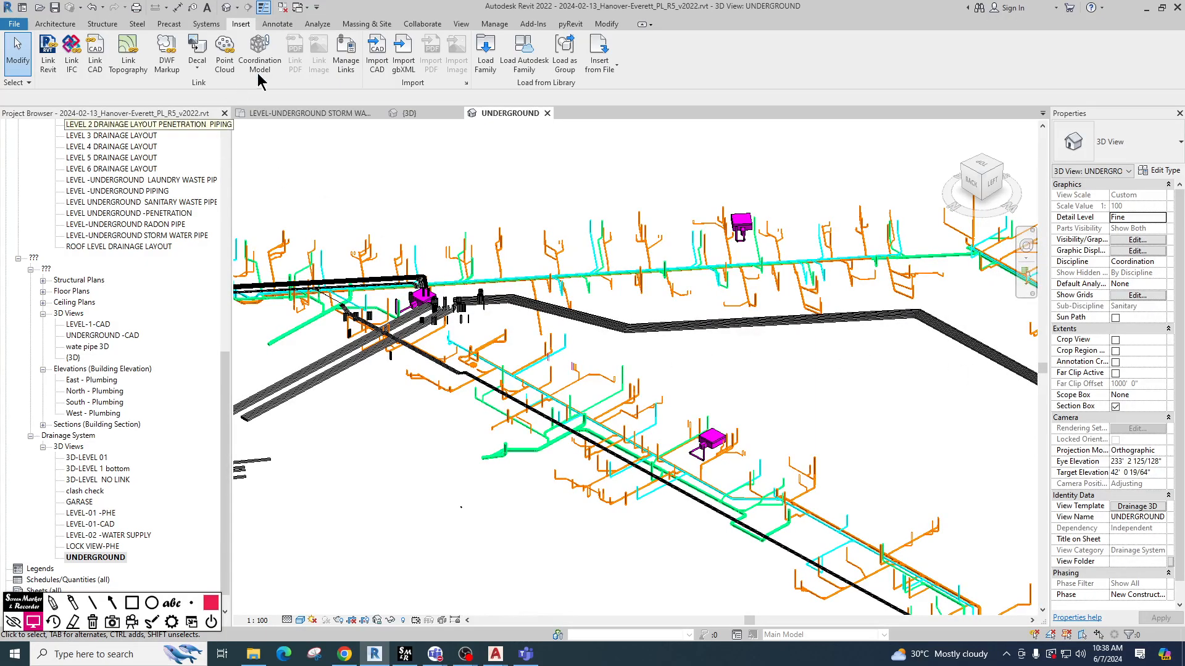
pyautogui.scroll(-2, 646, 339)
pyautogui.moveTo(740, 348); pyautogui.dragTo(703, 317, button='middle')
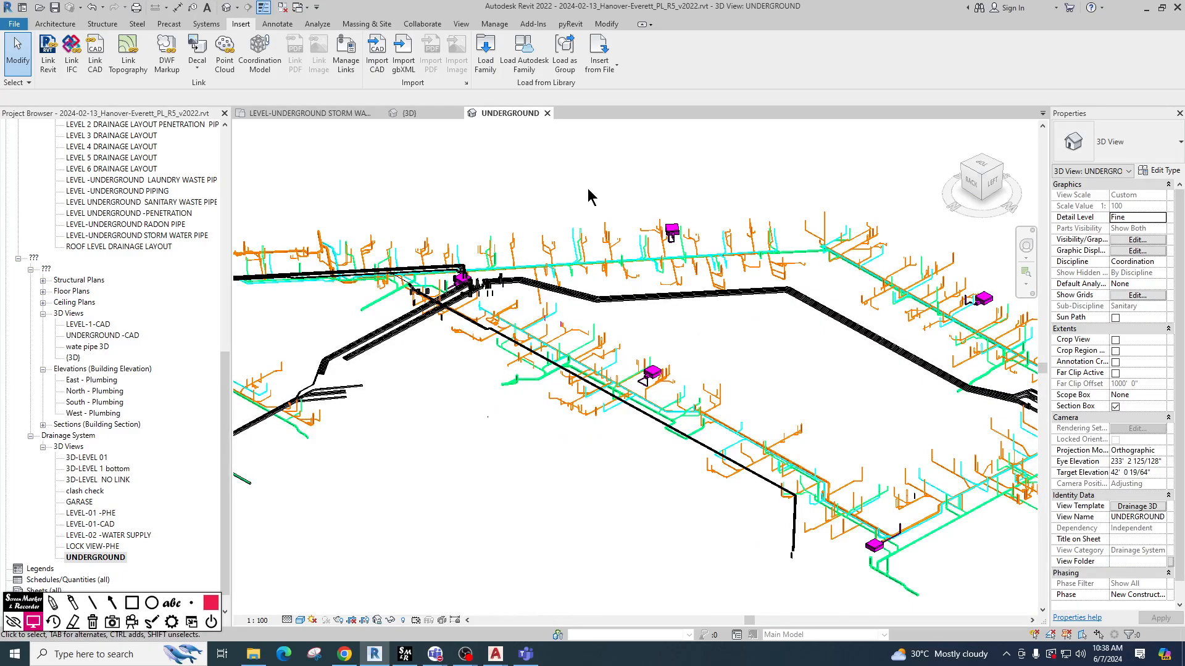
# Review the electrical model's entry in Manage Links with the Link Name column widened, and close without changes.
pyautogui.click(351, 62)
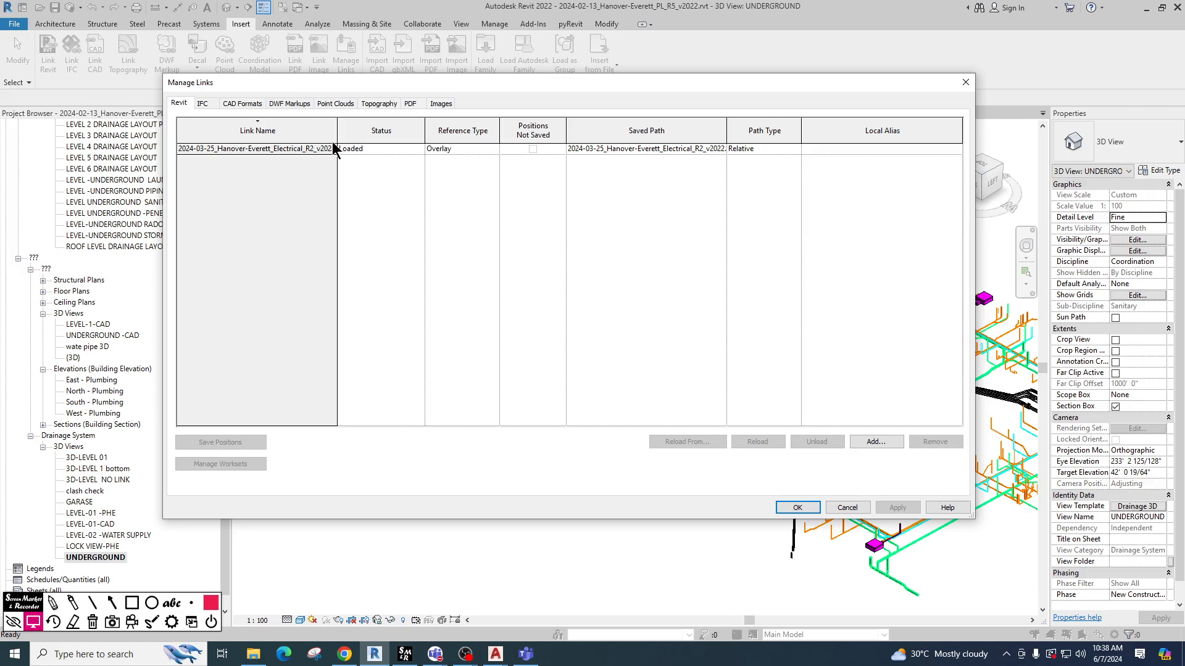
pyautogui.moveTo(337, 129); pyautogui.dragTo(449, 130)
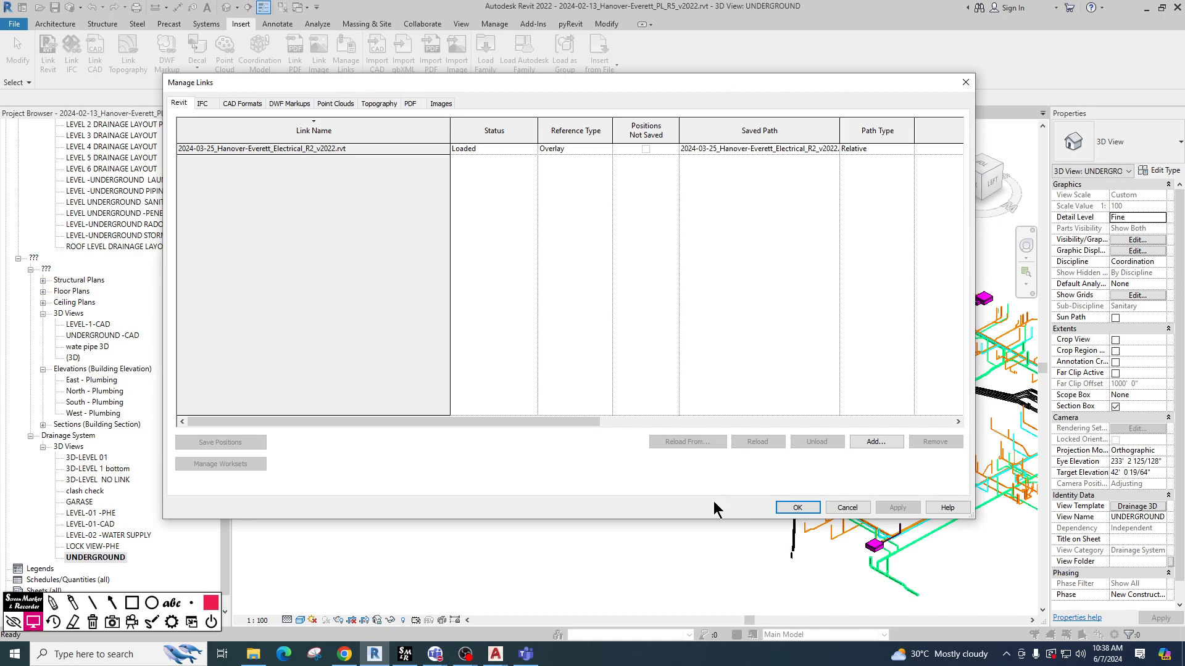
pyautogui.click(296, 151)
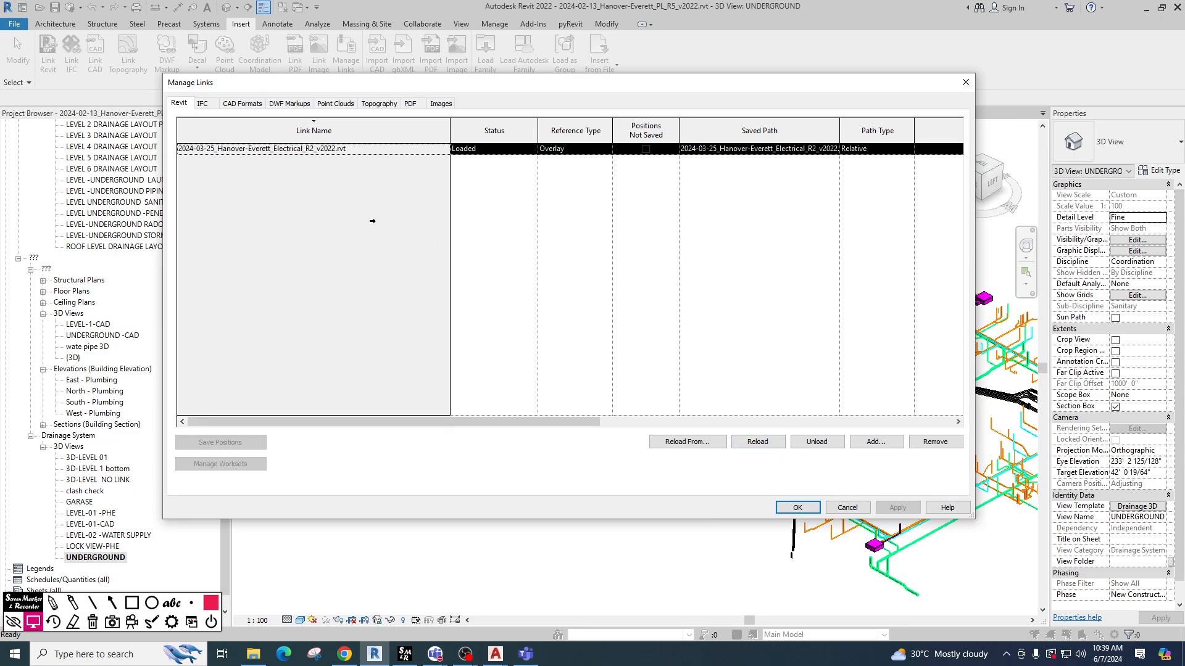
pyautogui.click(847, 507)
pyautogui.scroll(-3, 599, 450)
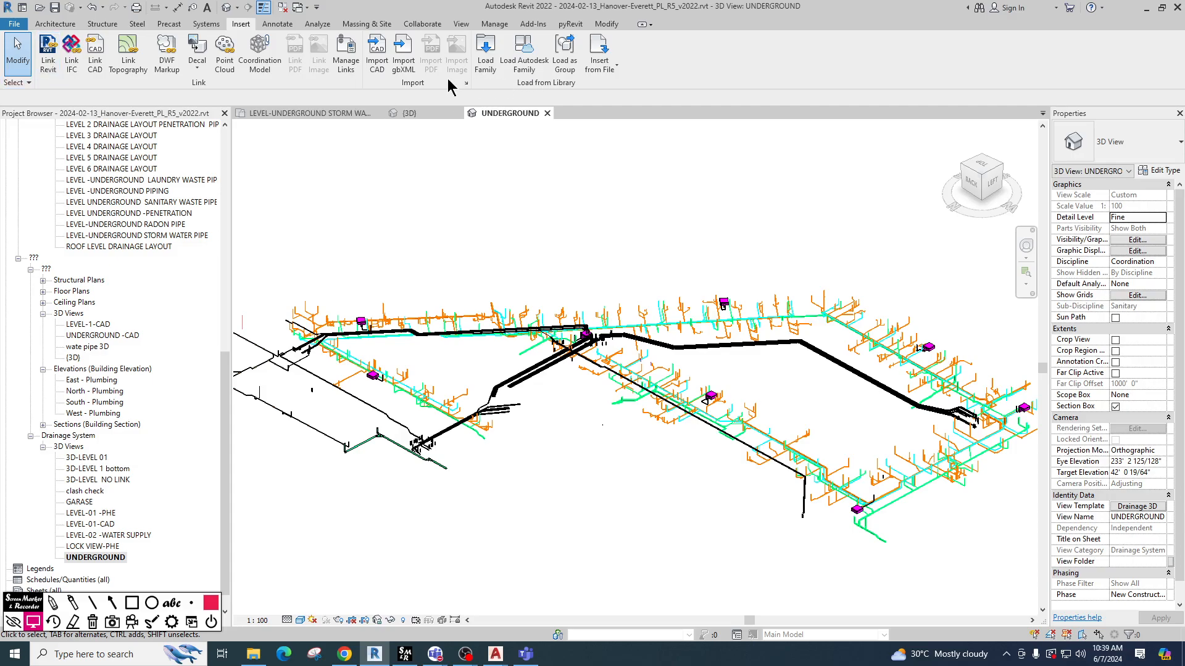
# Add VSMsq - 22013 Hanover Everett Civil Infra- R2022_R1.rvt as a Revit link with Auto - By Shared Coordinates positioning, closing the coordinate system notice.
pyautogui.click(345, 62)
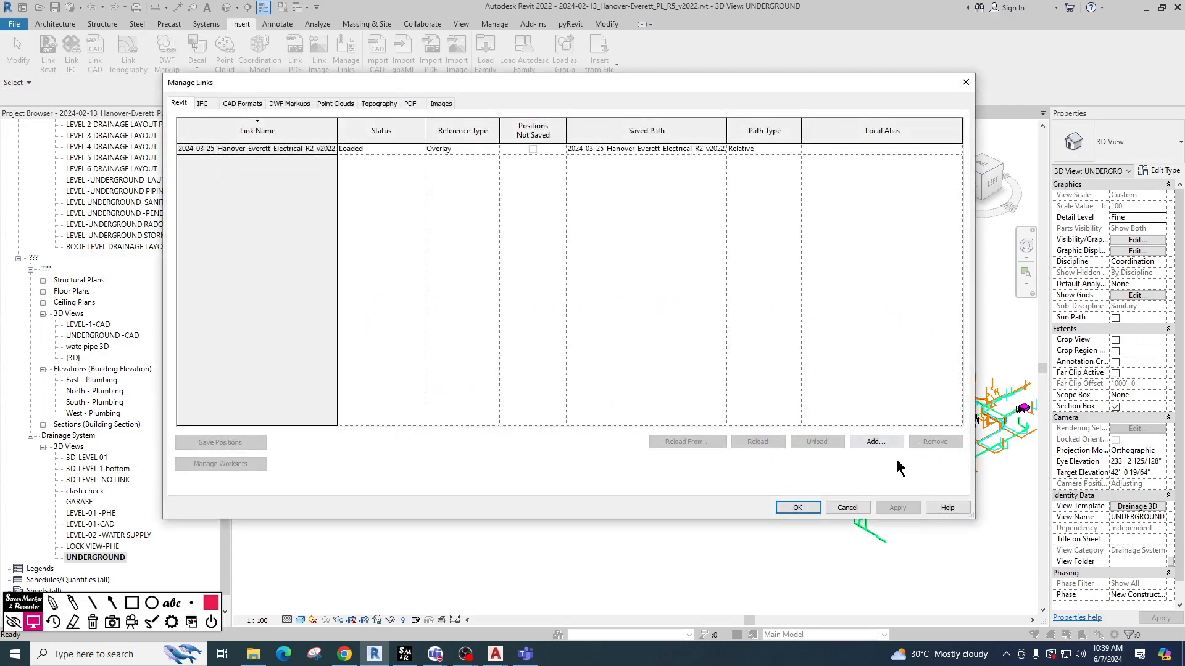
pyautogui.click(881, 440)
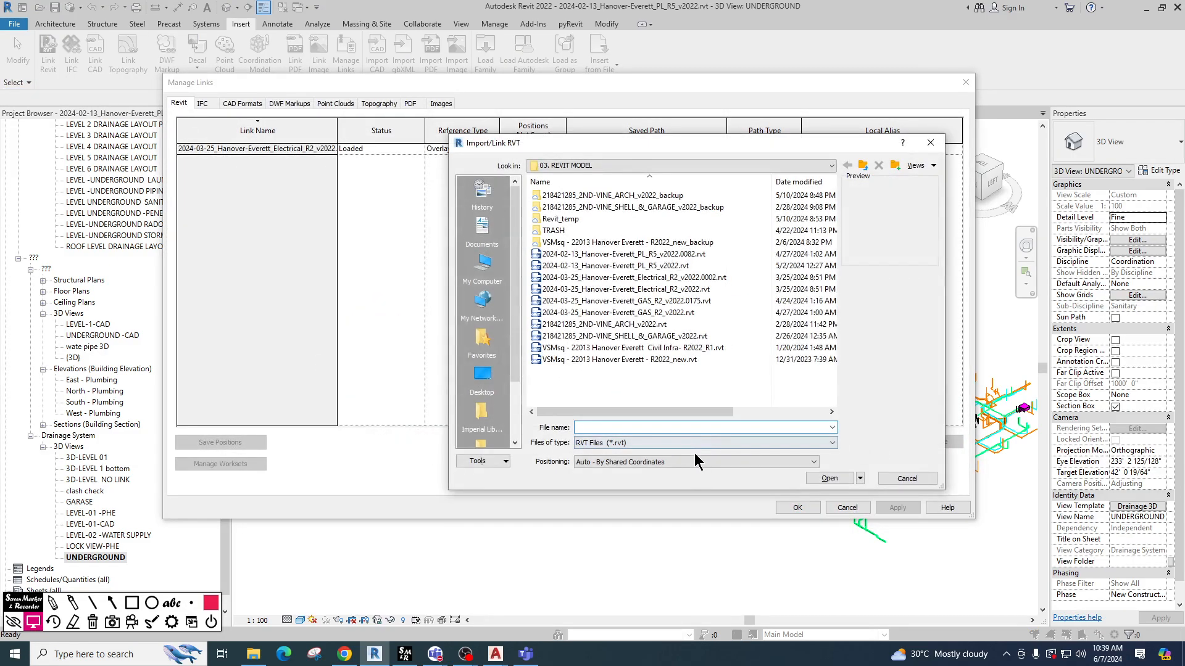
pyautogui.click(658, 360)
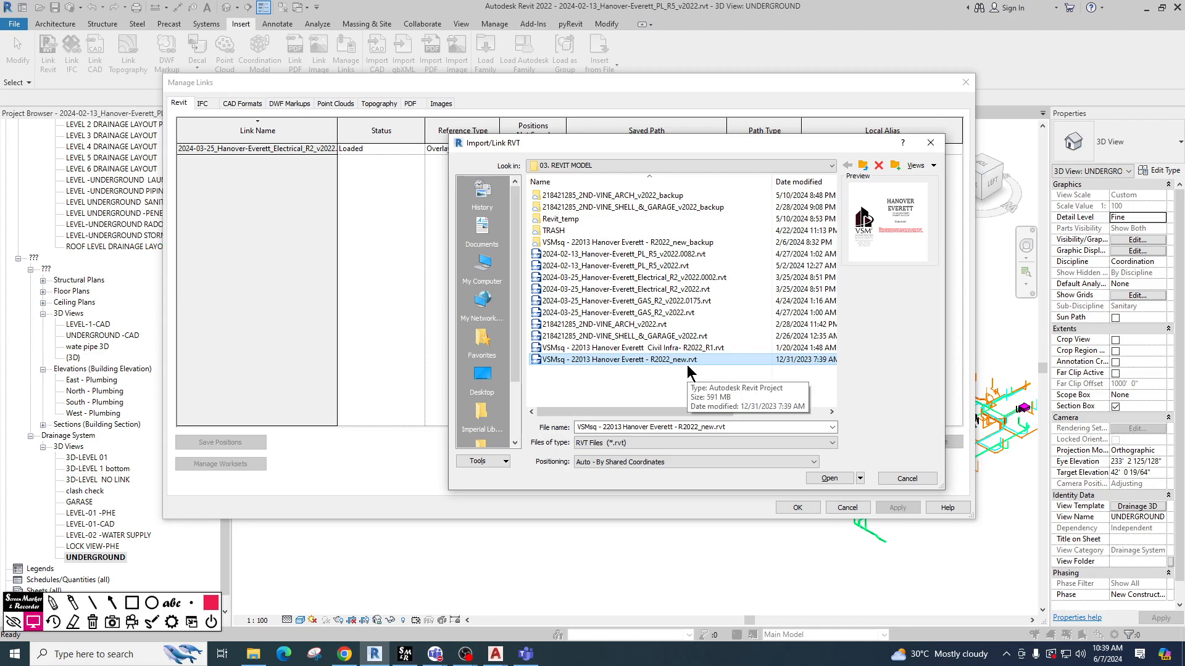
pyautogui.click(662, 349)
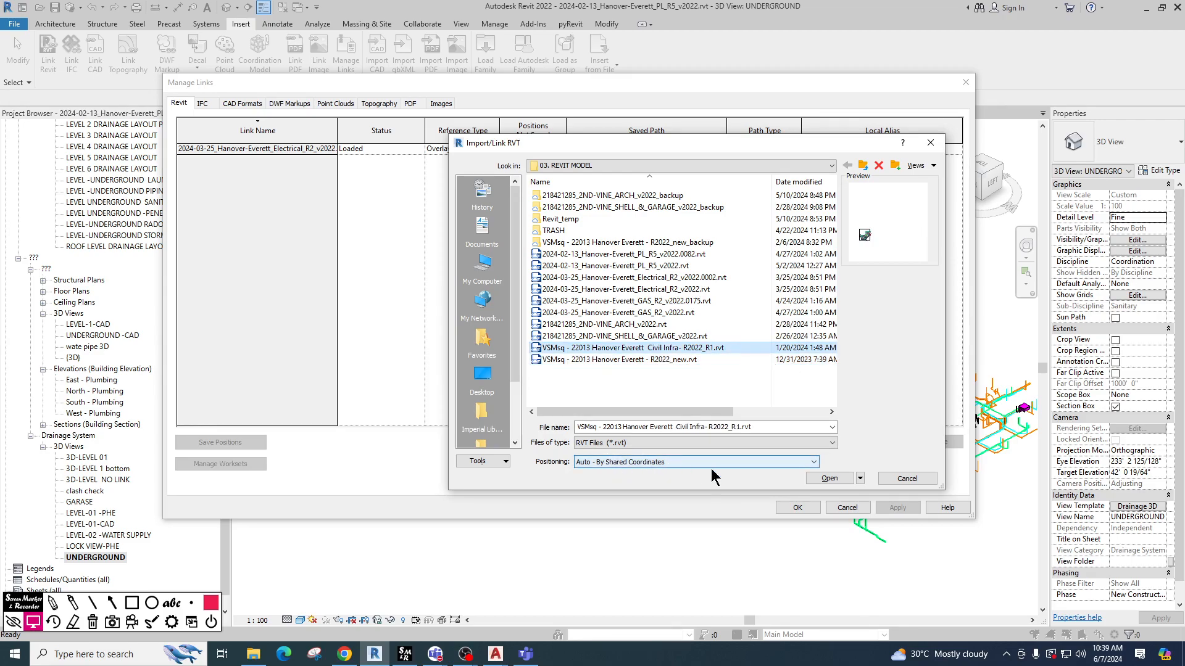
pyautogui.click(828, 478)
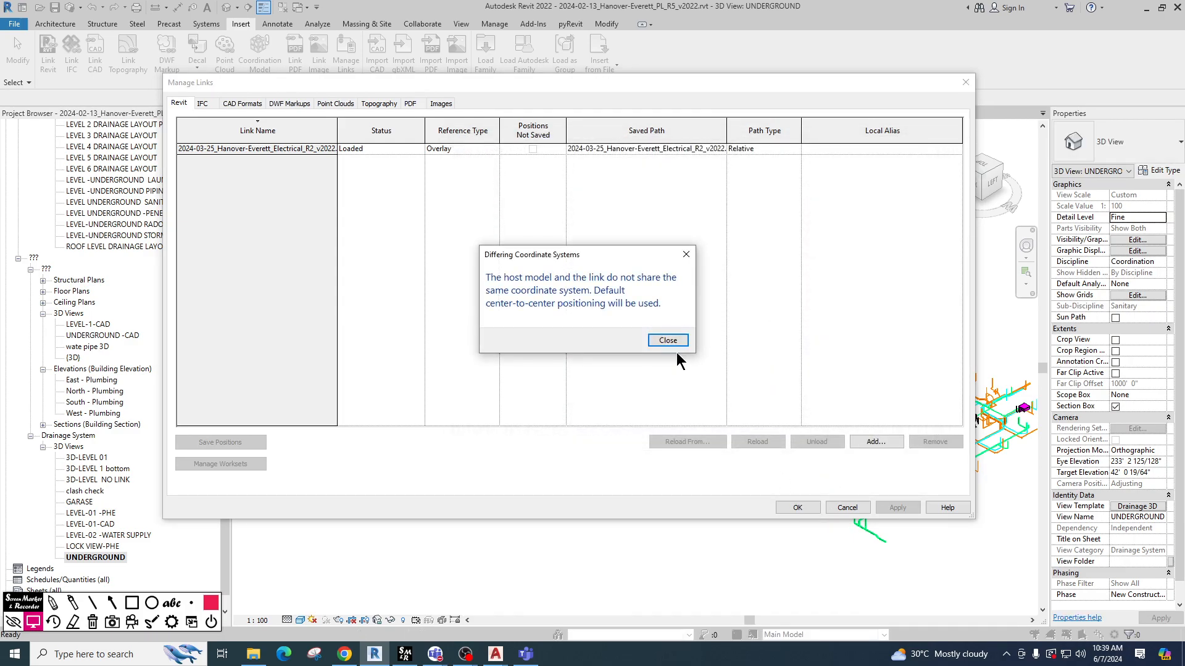
pyautogui.click(674, 344)
pyautogui.click(789, 509)
# Examine the linked civil manholes, tanks and pipes around the drainage and electrical runs.
pyautogui.moveTo(615, 464); pyautogui.dragTo(772, 474, button='middle')
pyautogui.scroll(2, 327, 341)
pyautogui.scroll(2, 327, 341)
pyautogui.scroll(-3, 467, 375)
pyautogui.keyDown('shift'); pyautogui.moveTo(550, 436); pyautogui.dragTo(388, 416, button='middle'); pyautogui.keyUp('shift')
pyautogui.moveTo(672, 478); pyautogui.dragTo(464, 663, button='middle')
pyautogui.scroll(2, 792, 298)
pyautogui.scroll(-1, 635, 314)
pyautogui.moveTo(541, 370); pyautogui.dragTo(685, 395, button='middle')
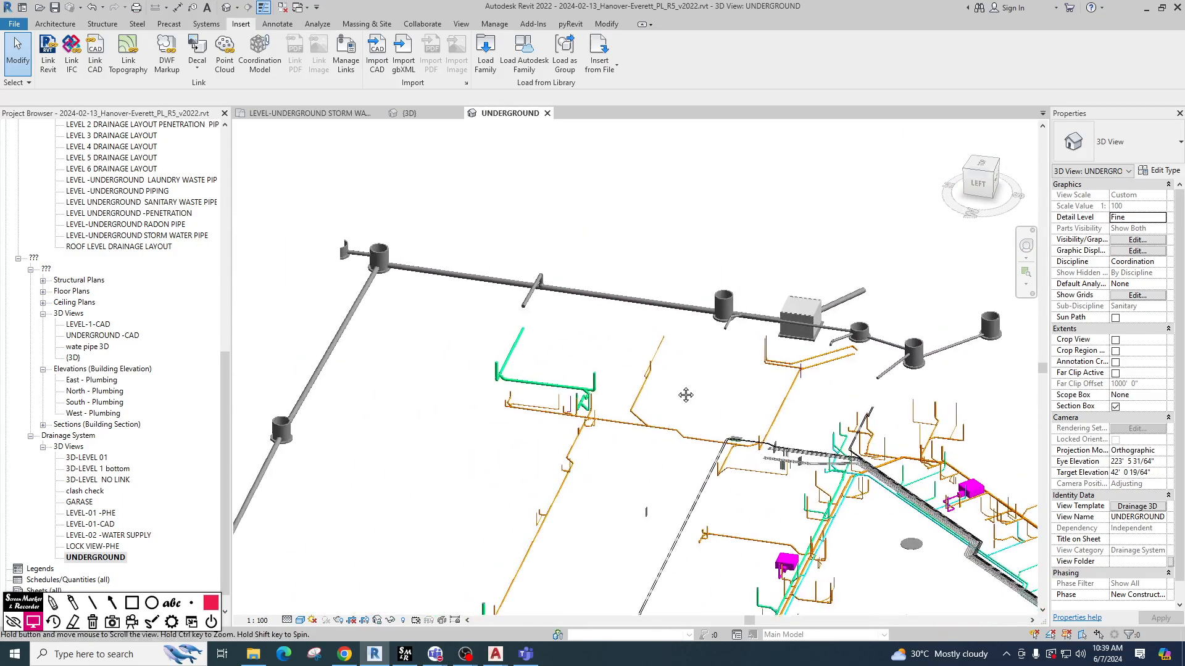
pyautogui.moveTo(404, 391); pyautogui.dragTo(459, 173, button='middle')
pyautogui.scroll(-1, 431, 388)
pyautogui.moveTo(865, 595); pyautogui.dragTo(708, 453, button='middle')
pyautogui.moveTo(823, 430); pyautogui.dragTo(630, 245, button='middle')
pyautogui.moveTo(899, 385); pyautogui.dragTo(723, 370, button='middle')
pyautogui.scroll(-2, 869, 384)
pyautogui.moveTo(797, 432); pyautogui.dragTo(857, 424, button='middle')
pyautogui.scroll(2, 463, 499)
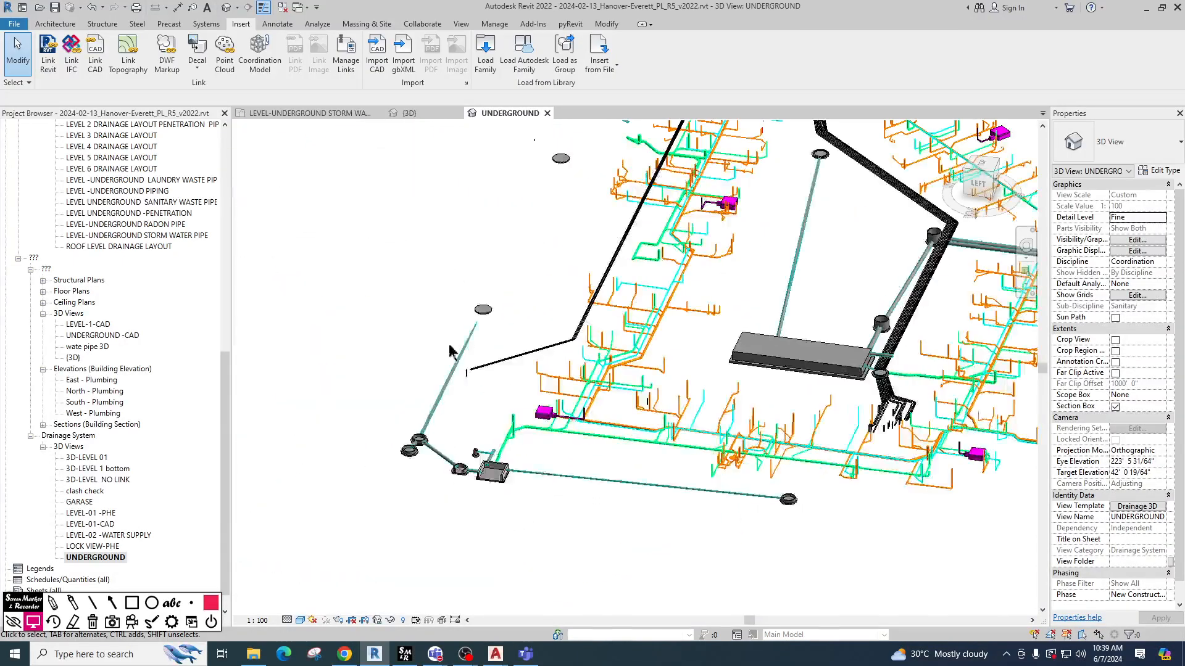
pyautogui.scroll(-5, 442, 358)
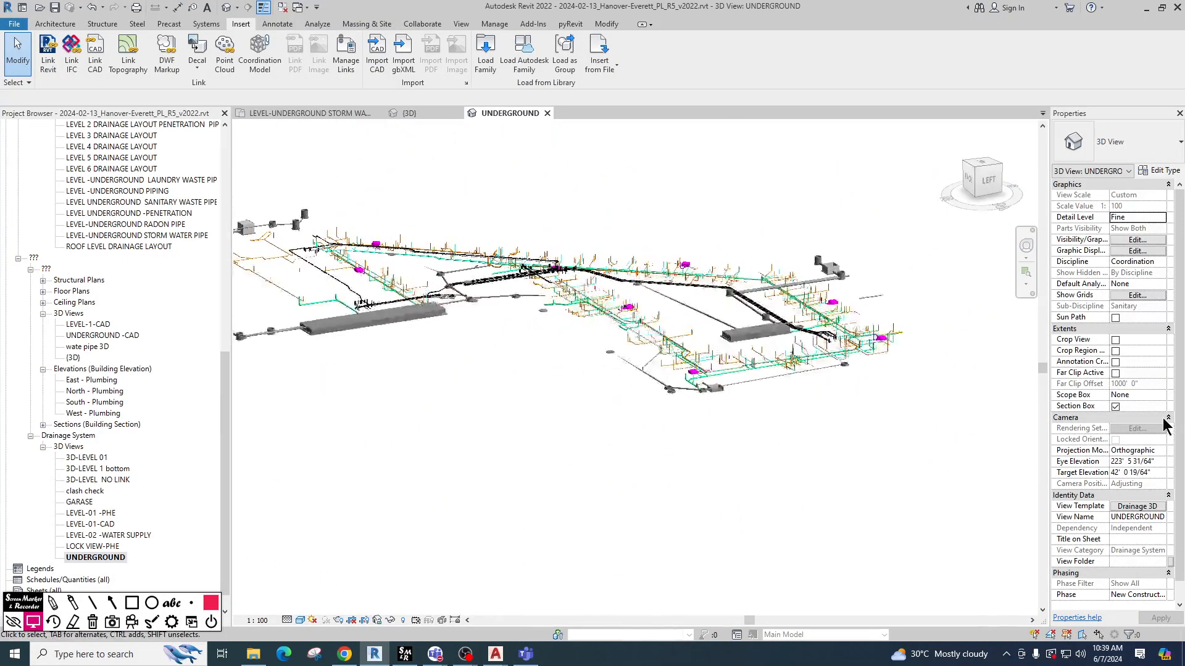
pyautogui.click(1115, 319)
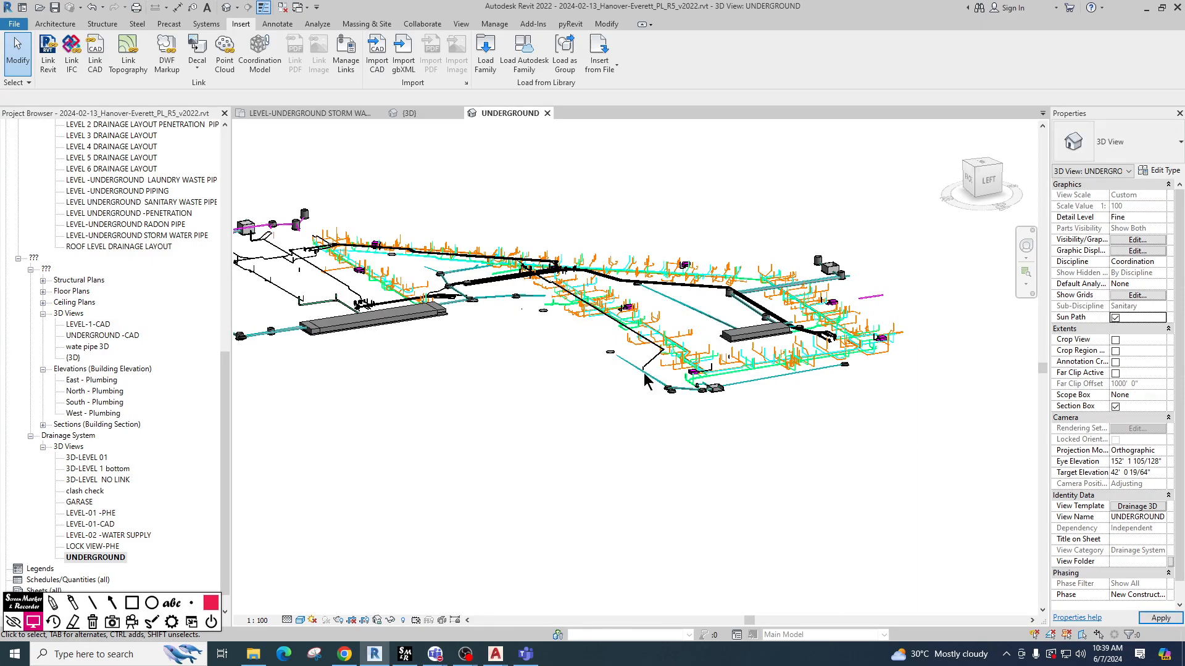
pyautogui.scroll(4, 643, 372)
pyautogui.scroll(-6, 647, 413)
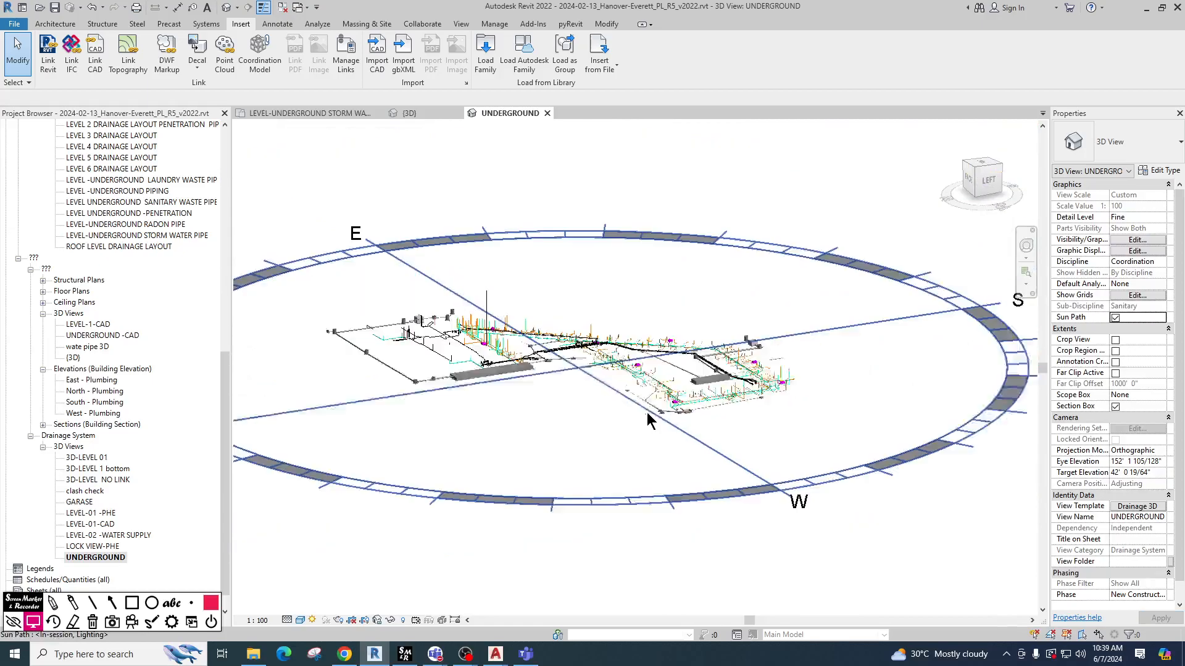
pyautogui.click(1117, 320)
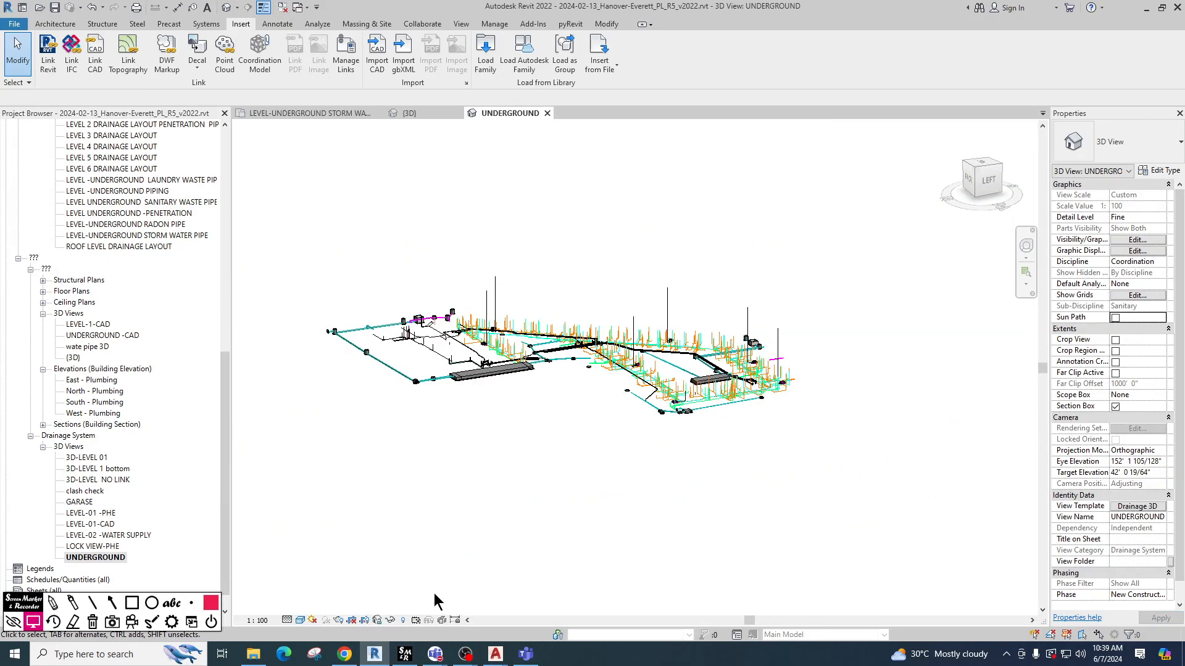
# Reveal the hidden elements of the UNDERGROUND view, unhide its section box and leave the reveal mode.
pyautogui.click(403, 620)
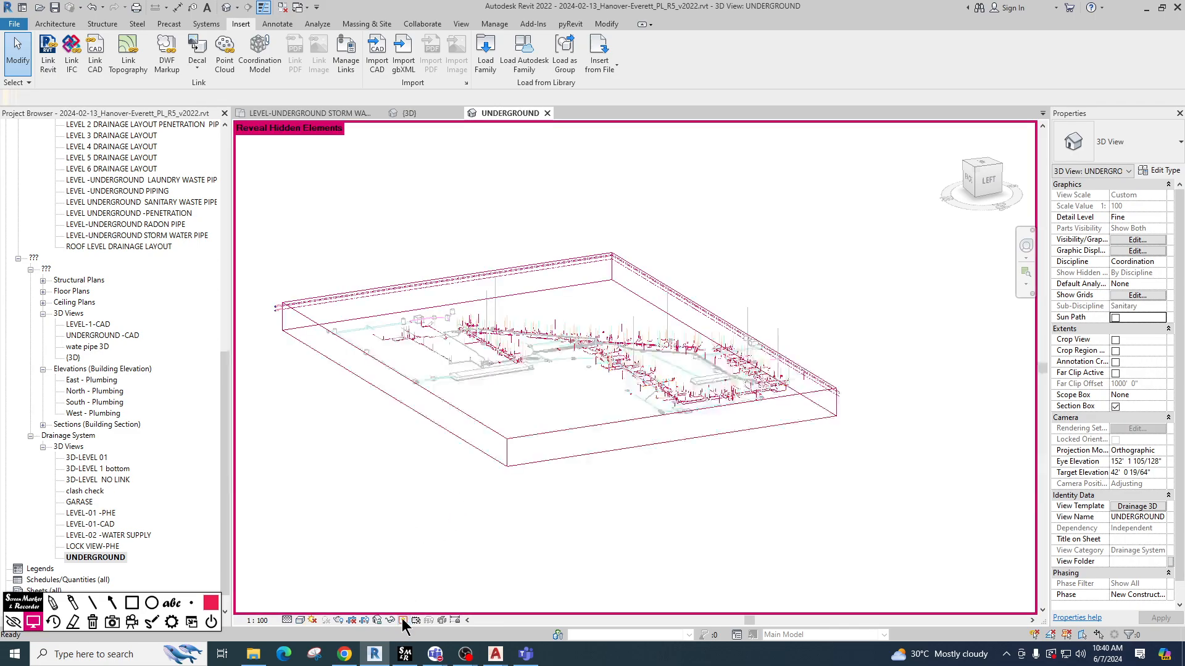
pyautogui.click(566, 463)
pyautogui.click(487, 128)
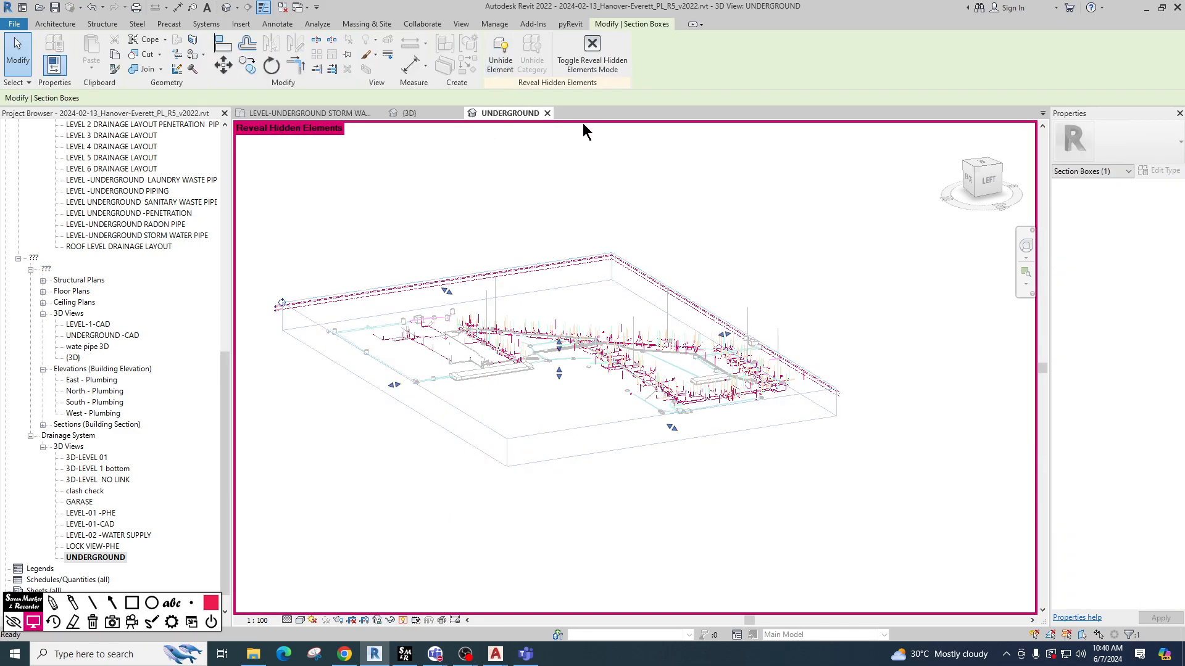
pyautogui.click(403, 620)
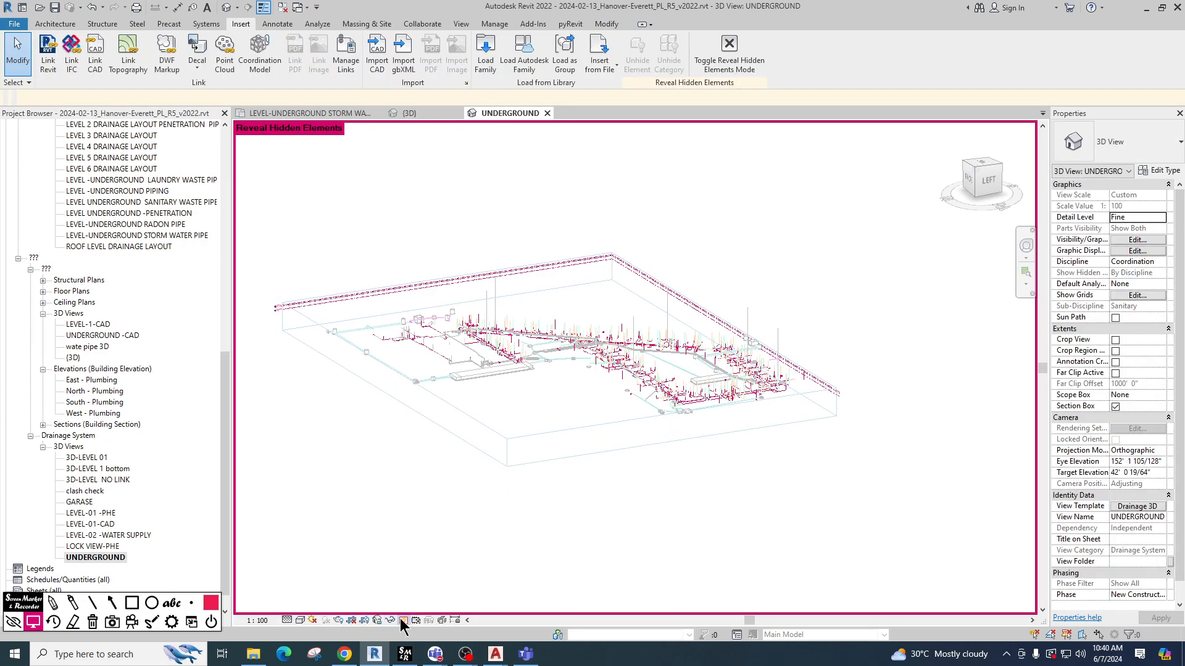
# Raise the top of the section box as seen from the left side, and switch off the view's section box.
pyautogui.click(591, 454)
pyautogui.click(987, 181)
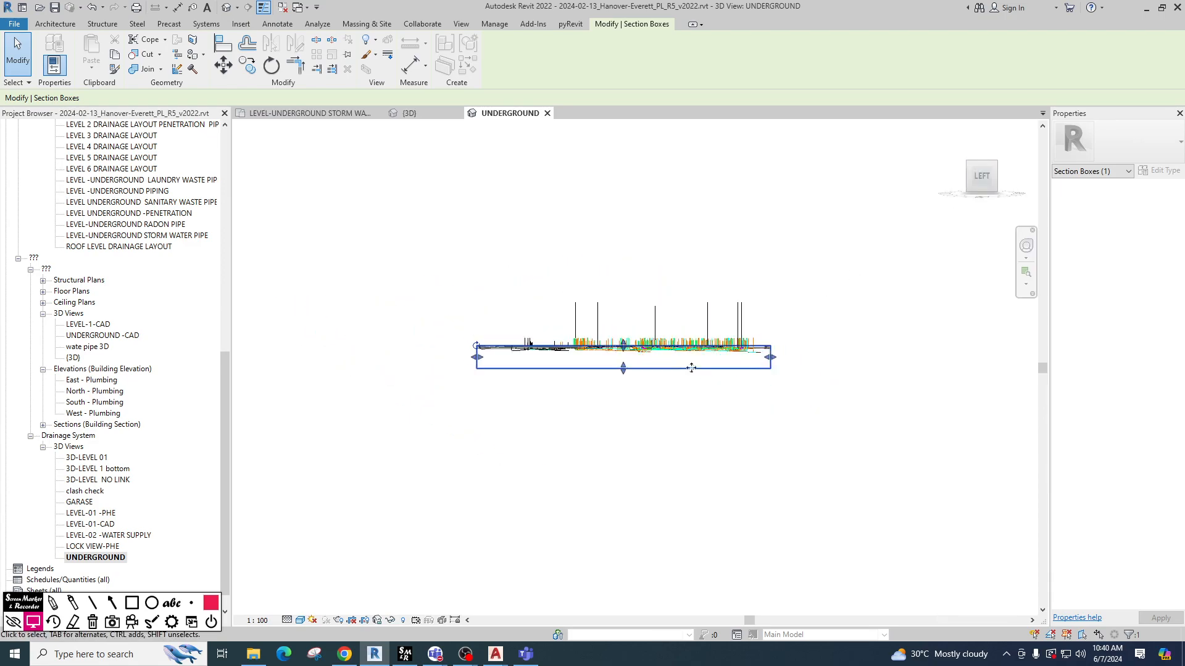
pyautogui.click(636, 410)
pyautogui.click(593, 378)
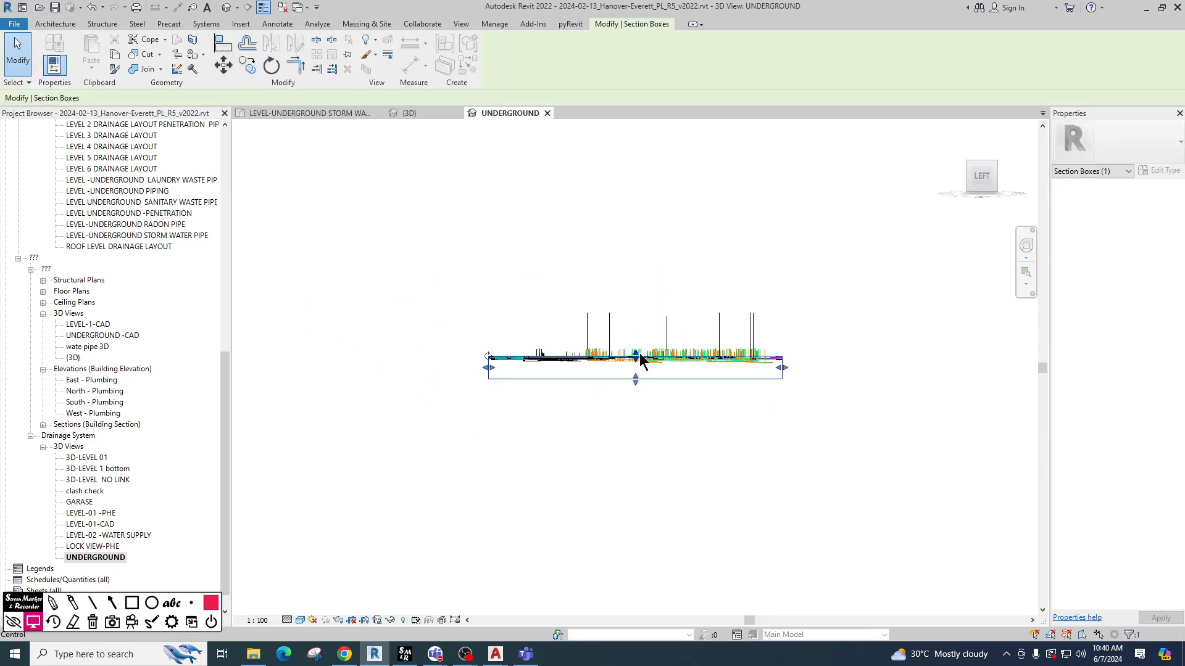
pyautogui.keyDown('shift'); pyautogui.moveTo(557, 402); pyautogui.dragTo(604, 491, button='middle'); pyautogui.keyUp('shift')
pyautogui.scroll(8, 668, 390)
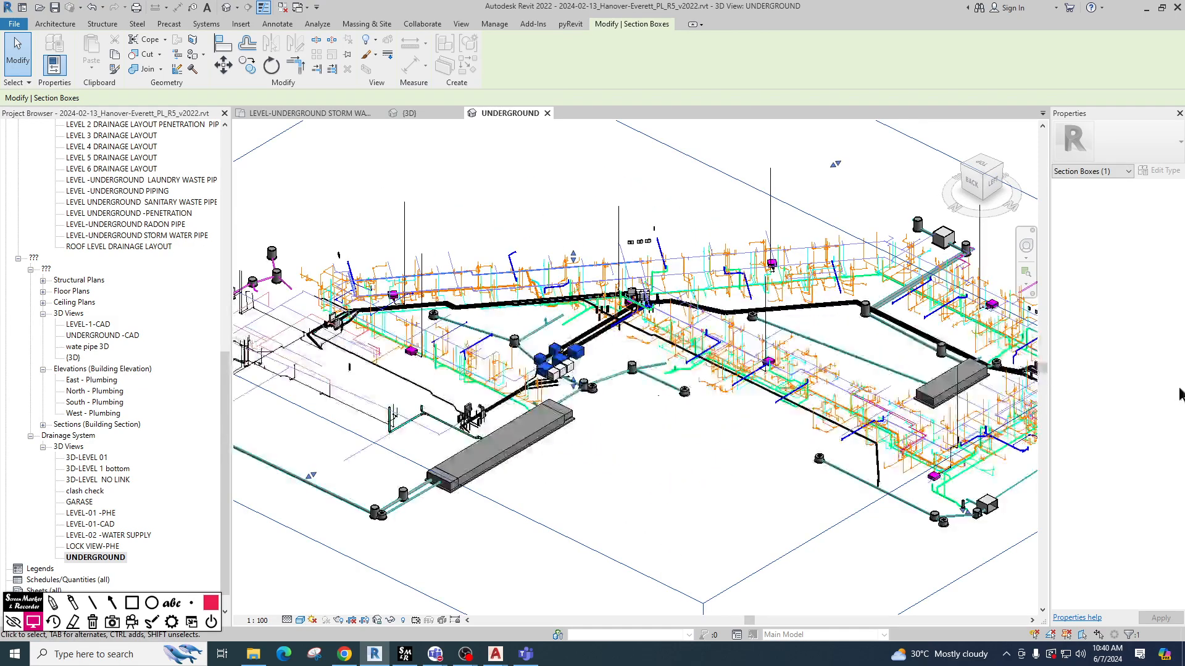
pyautogui.click(809, 458)
pyautogui.click(1114, 407)
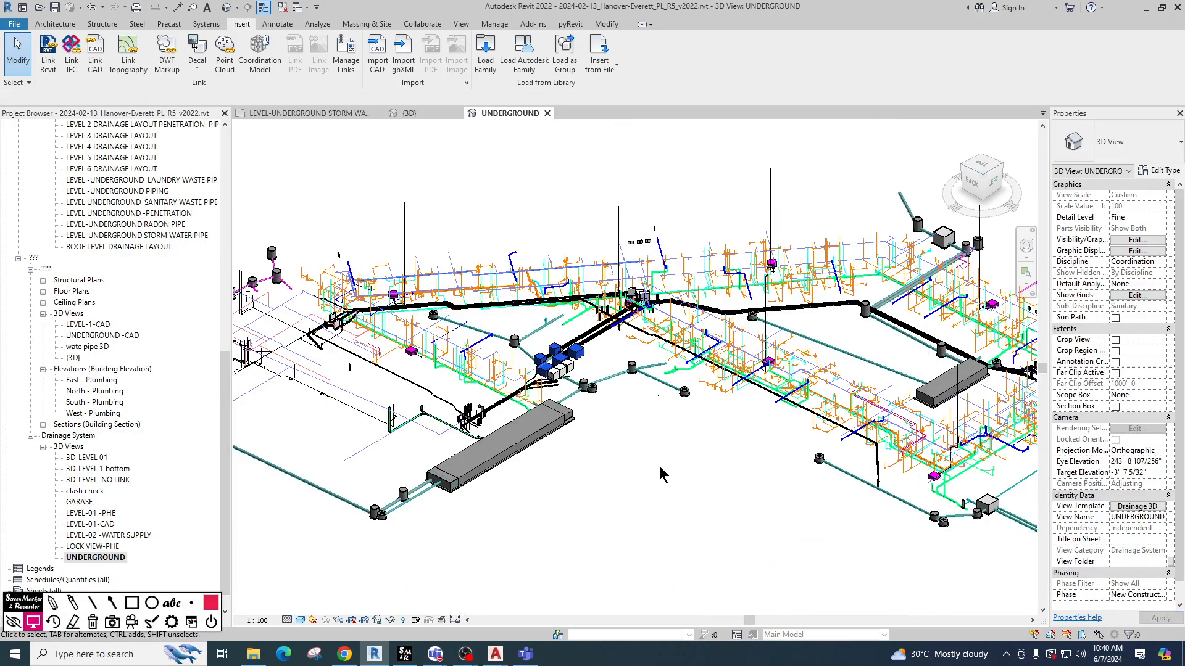
# Examine the uncut 3D model, looking closely at the civil manholes and pipes beside the drainage outlets.
pyautogui.scroll(-3, 661, 475)
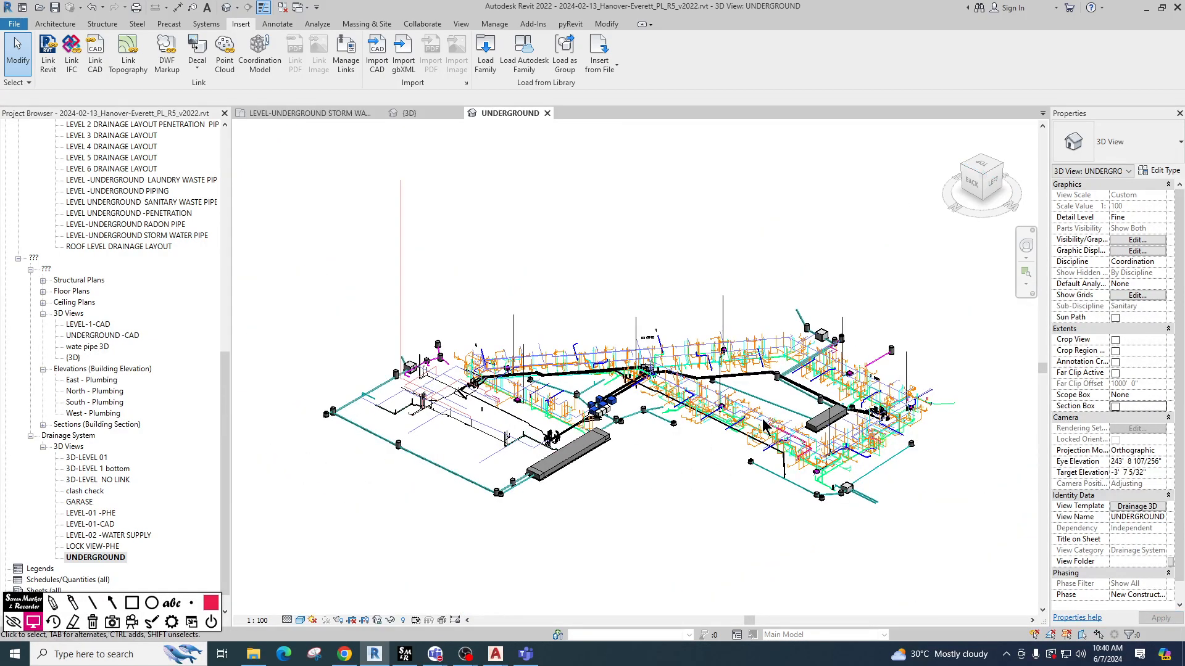
pyautogui.scroll(3, 741, 355)
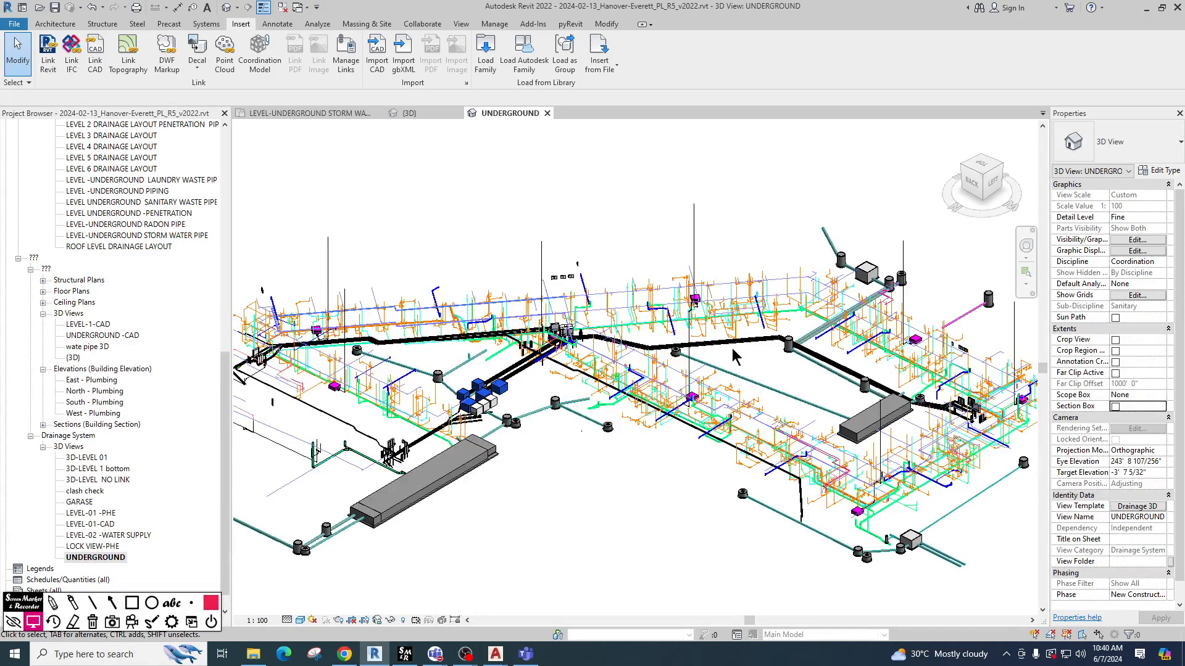
pyautogui.scroll(-2, 726, 338)
pyautogui.moveTo(521, 427); pyautogui.dragTo(379, 408, button='middle')
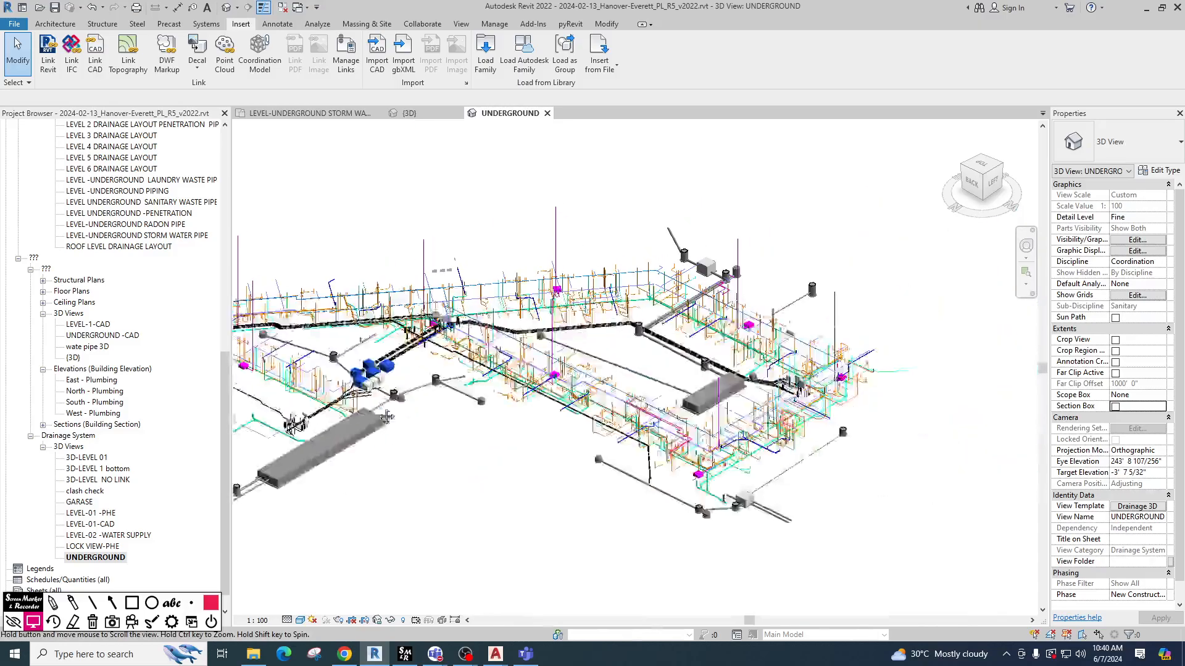
pyautogui.scroll(1, 689, 231)
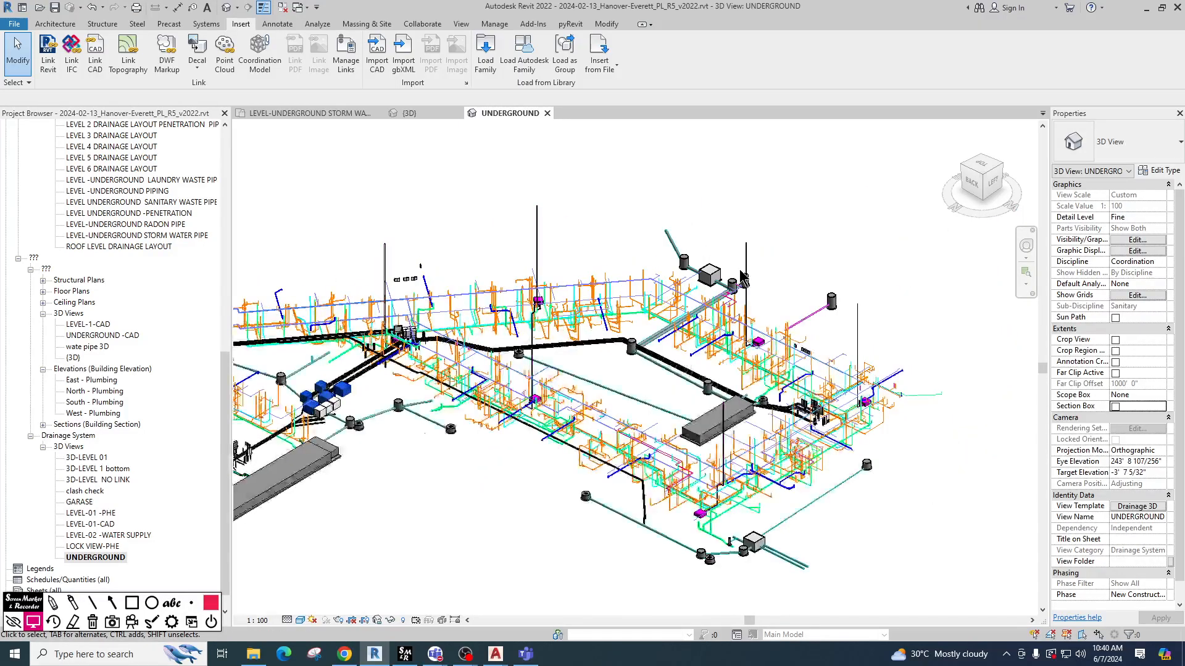
pyautogui.scroll(2, 728, 266)
pyautogui.moveTo(689, 437); pyautogui.dragTo(830, 380, button='middle')
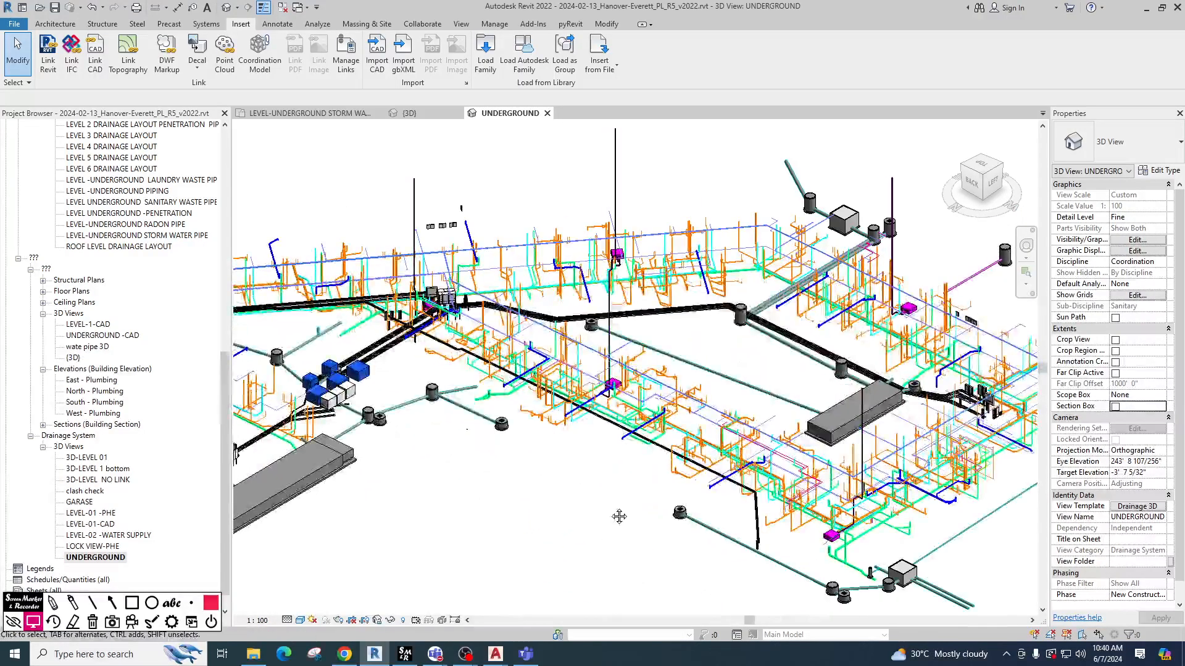
pyautogui.moveTo(611, 510); pyautogui.dragTo(439, 402, button='middle')
pyautogui.scroll(-1, 894, 345)
pyautogui.scroll(1, 656, 463)
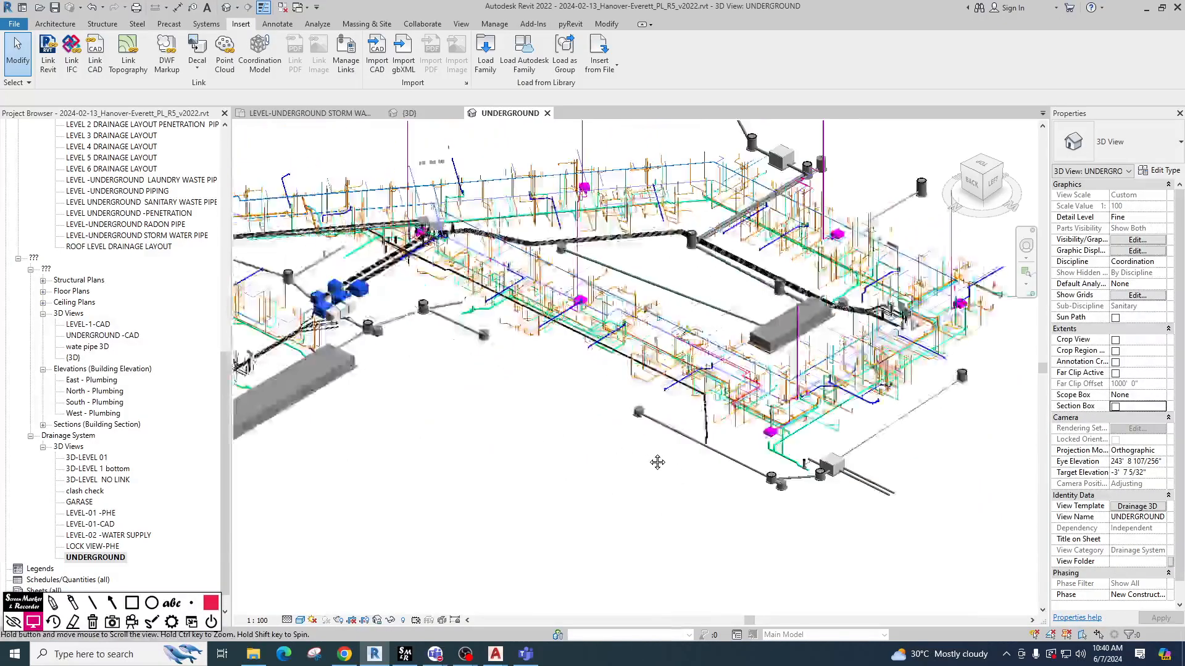
pyautogui.scroll(1, 947, 490)
pyautogui.scroll(2, 836, 501)
pyautogui.scroll(-1, 836, 501)
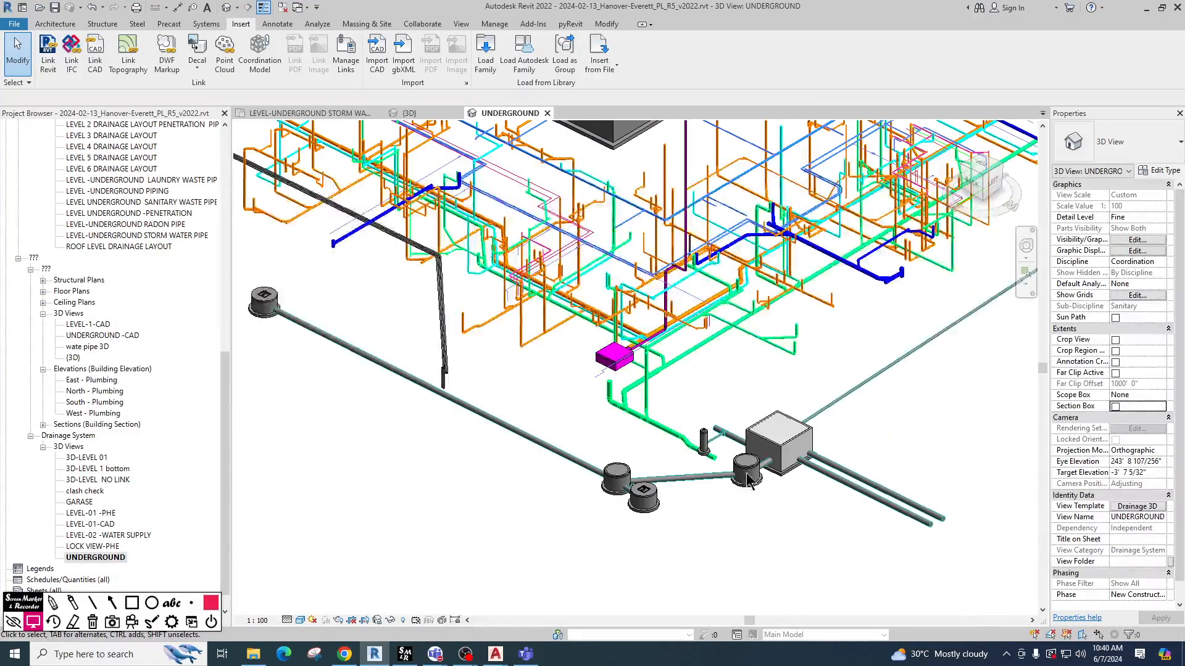
# Examine the civil tanks, manholes and electrical runs along the rest of the 3D model, finishing with the wider underground network.
pyautogui.moveTo(765, 460); pyautogui.dragTo(668, 602, button='middle')
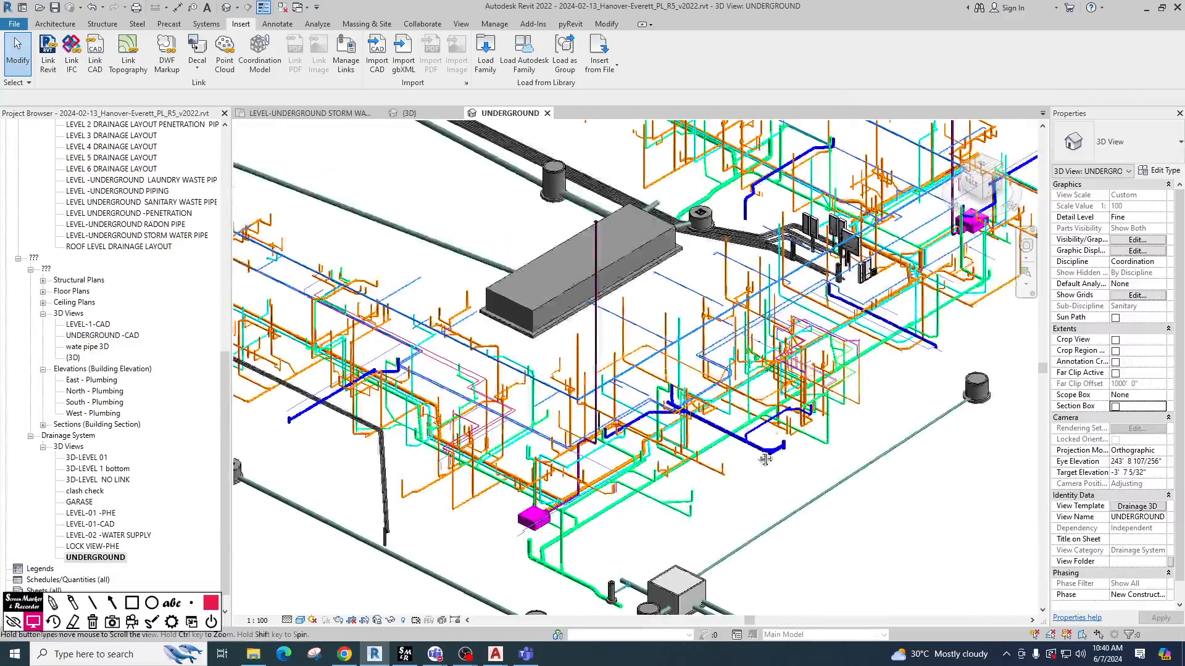
pyautogui.moveTo(681, 123); pyautogui.dragTo(555, 315, button='middle')
pyautogui.moveTo(759, 189); pyautogui.dragTo(796, 327, button='middle')
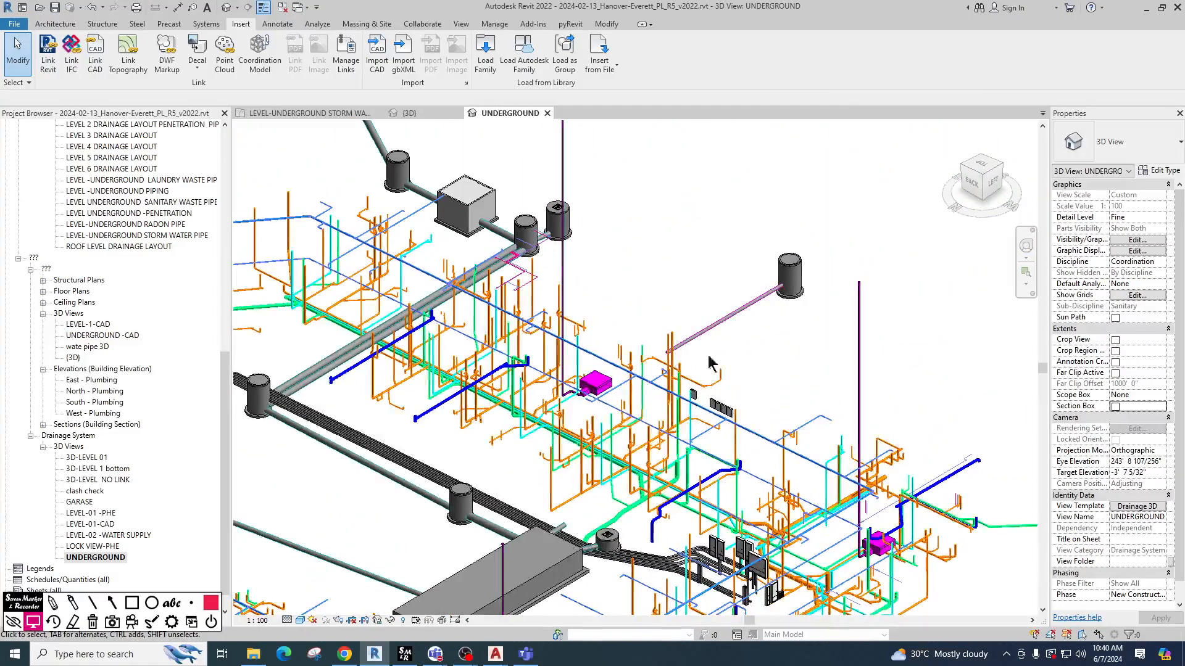
pyautogui.scroll(-3, 737, 353)
pyautogui.moveTo(738, 353); pyautogui.dragTo(1019, 378, button='middle')
pyautogui.moveTo(688, 410); pyautogui.dragTo(838, 346, button='middle')
pyautogui.scroll(-2, 839, 346)
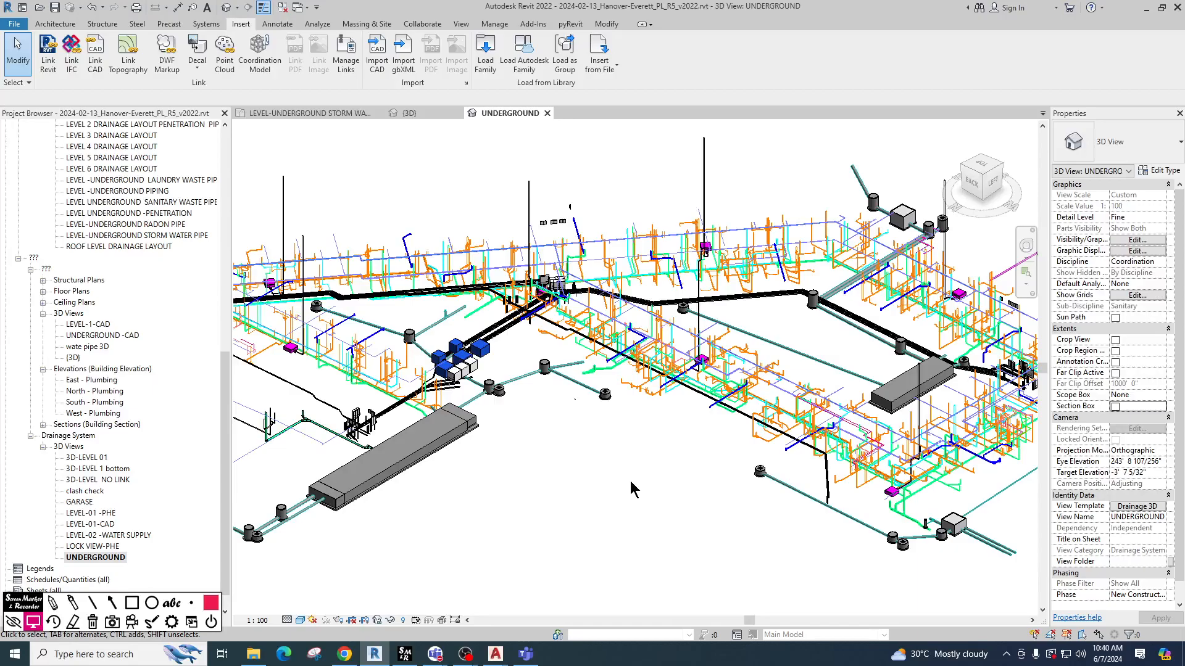
# Add 218421285_2ND-VINE_SHELL_&_GARAGE_v2022.rvt as a managed Revit link, positioned Auto - By Shared Coordinates.
pyautogui.click(345, 52)
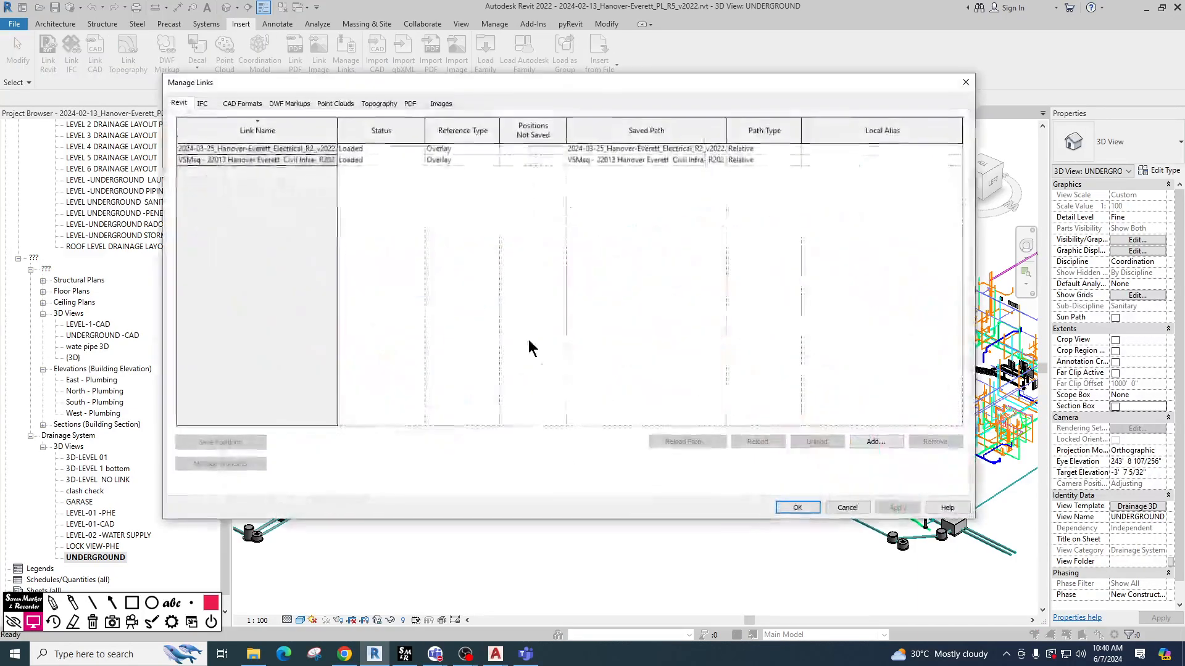
pyautogui.click(875, 442)
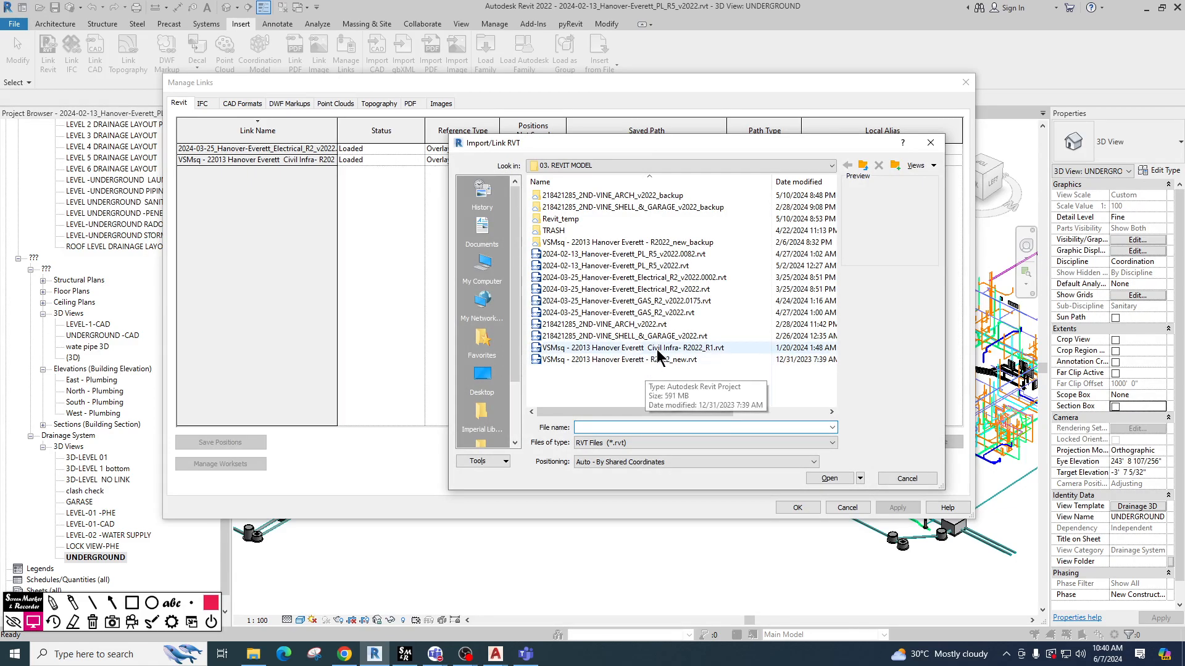
pyautogui.click(648, 346)
pyautogui.click(647, 338)
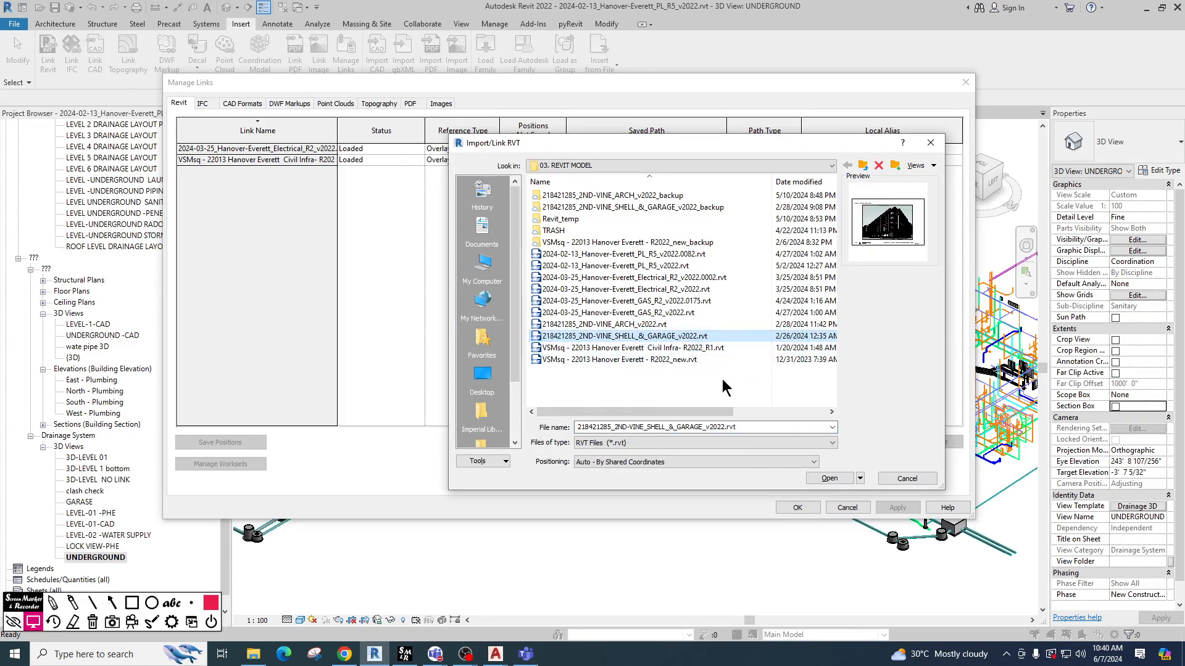
pyautogui.click(669, 361)
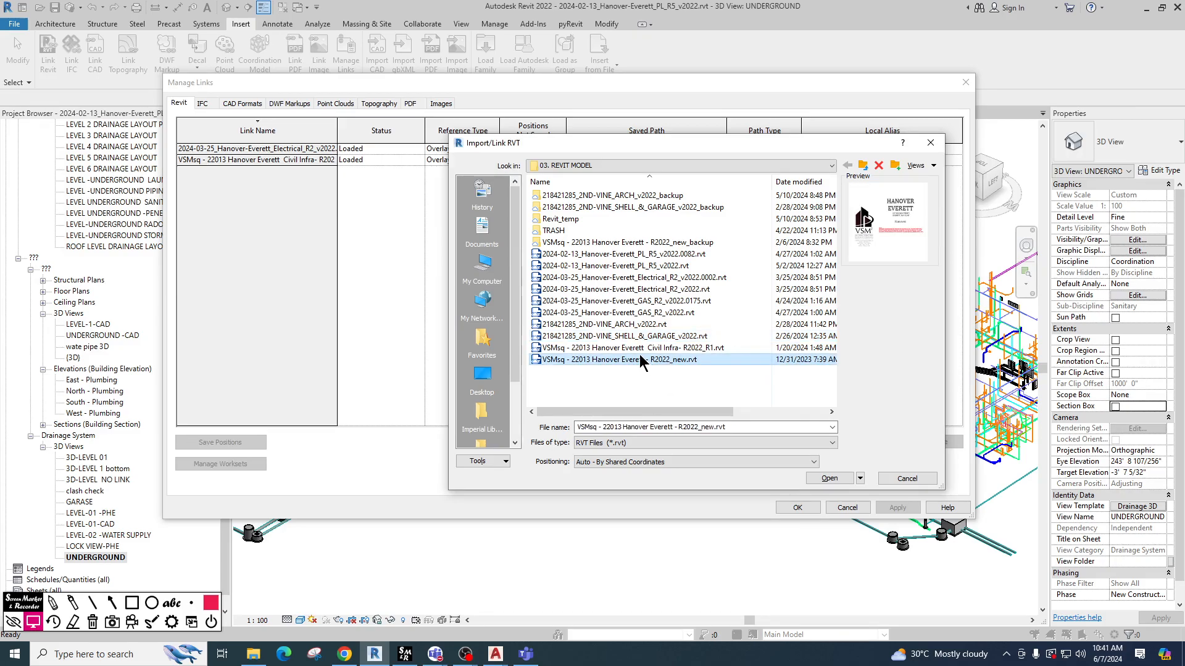
pyautogui.click(624, 337)
pyautogui.click(621, 326)
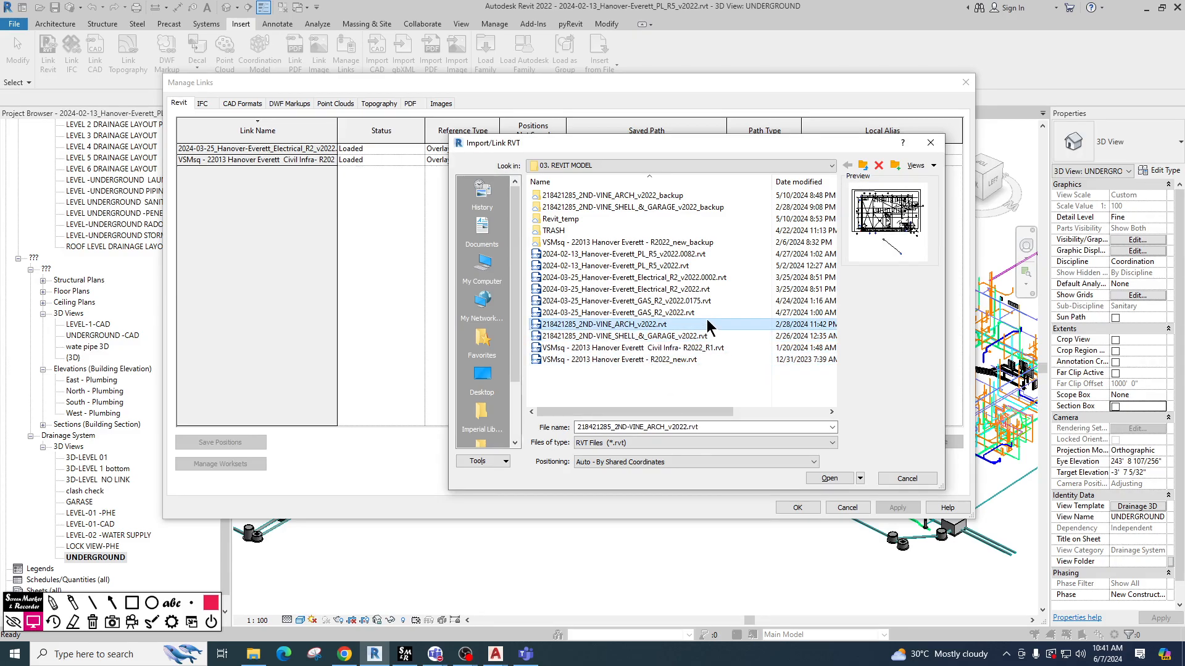
pyautogui.click(647, 339)
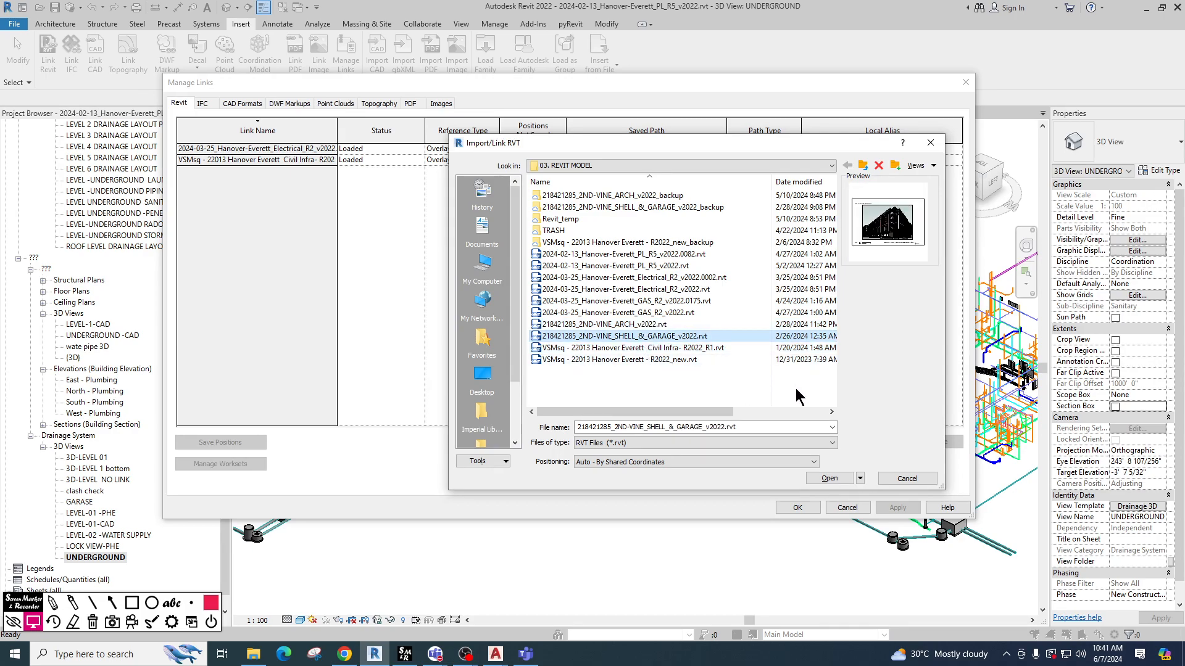
pyautogui.click(842, 483)
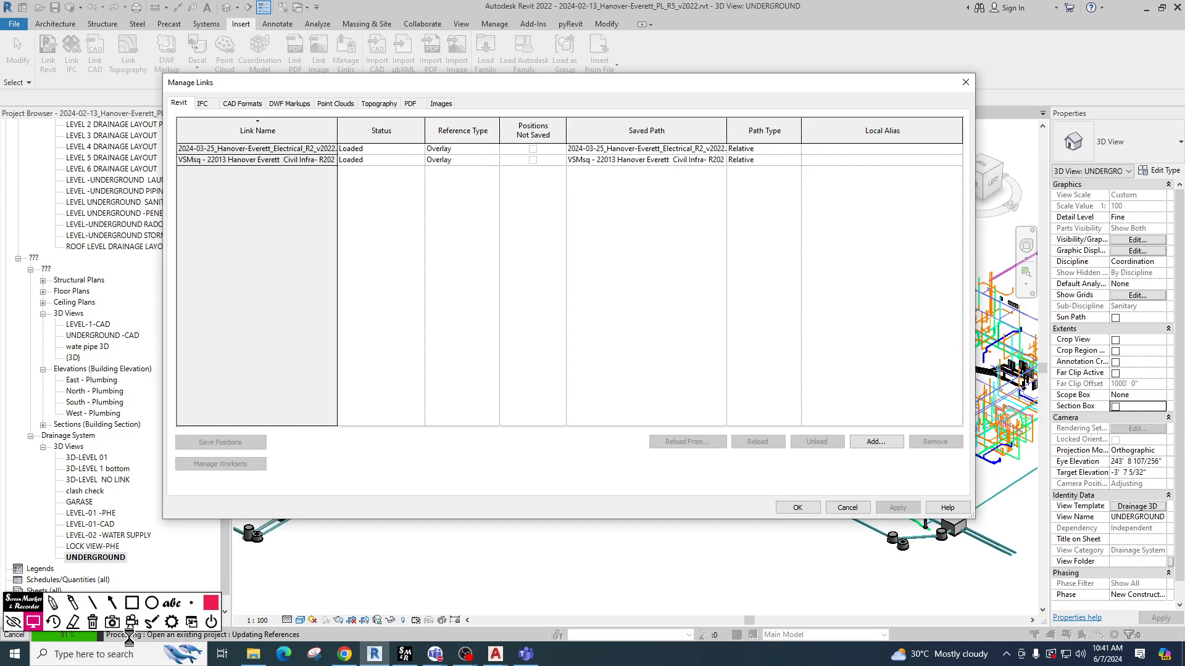
# Quit the screen marker overlay and finish placing the shell and garage link with default center-to-center positioning.
pyautogui.click(211, 622)
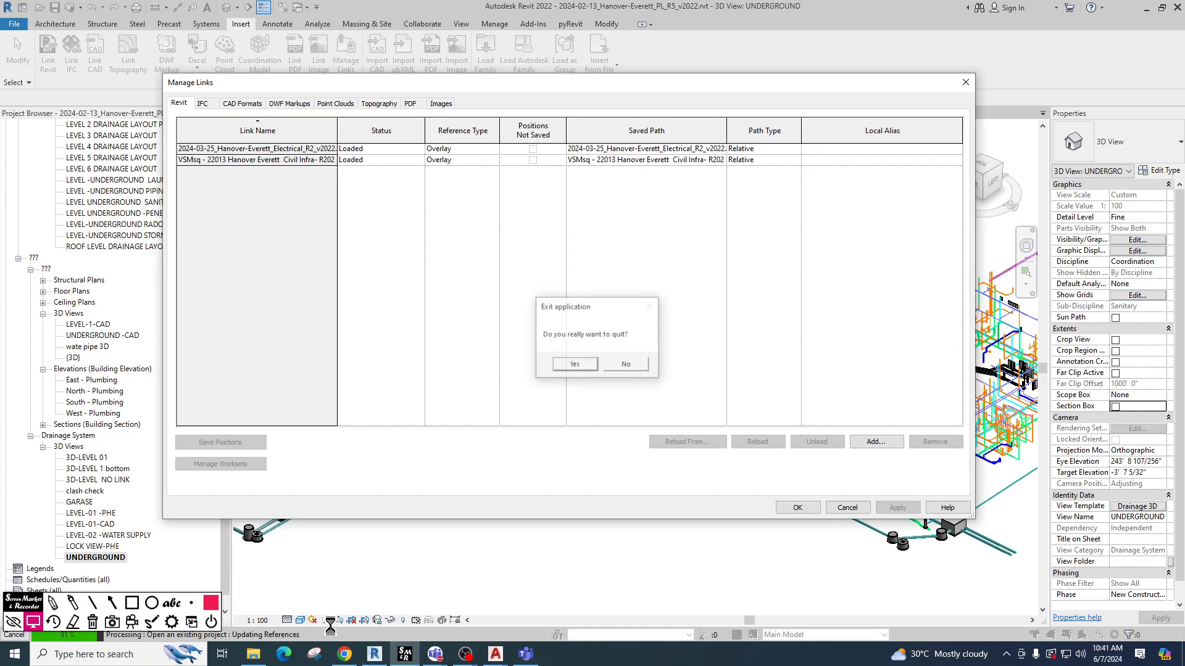
pyautogui.click(572, 371)
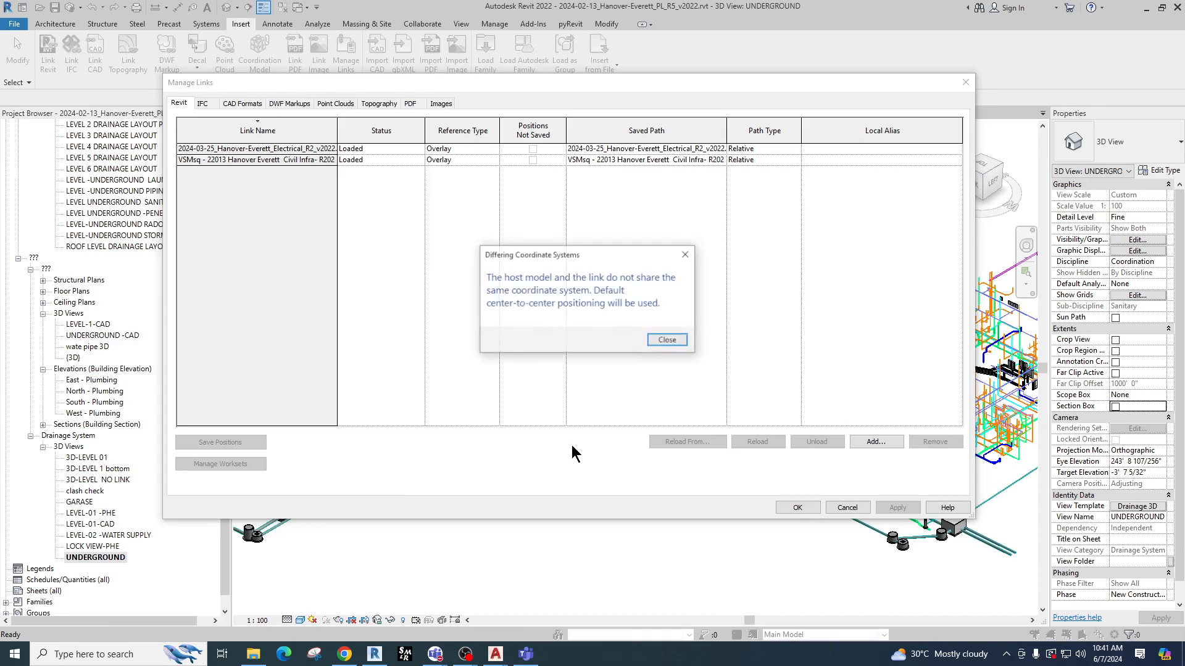
pyautogui.click(667, 341)
pyautogui.click(796, 507)
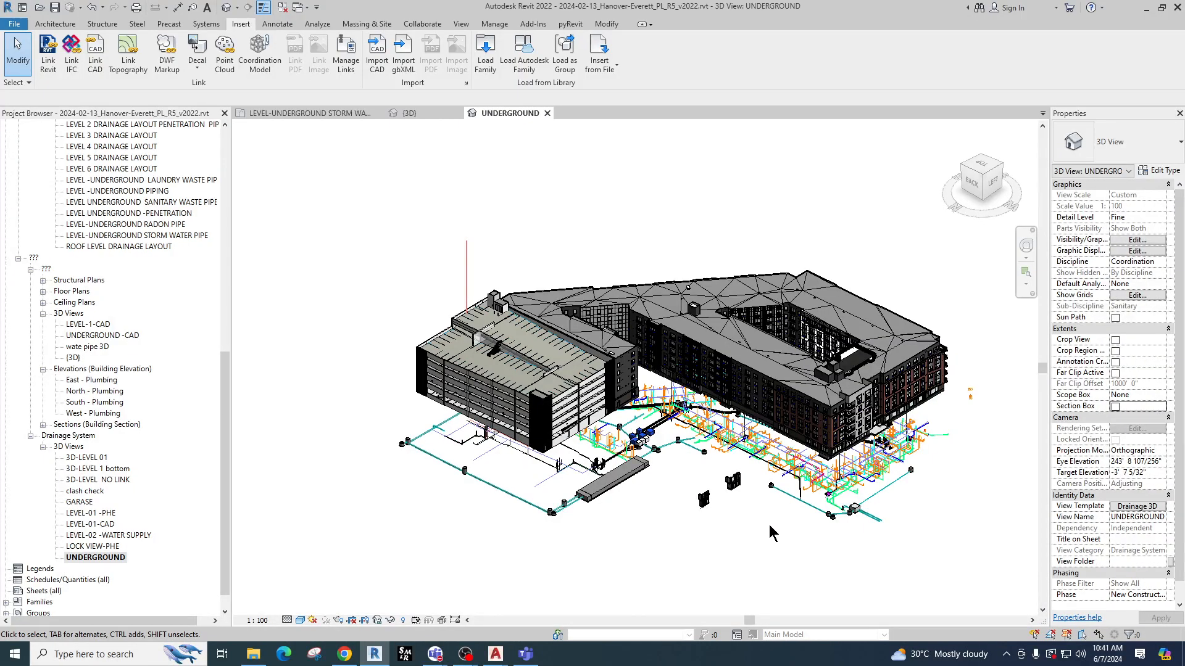
# Inspect the linked building above the underground pipes and undo the shell and garage link.
pyautogui.moveTo(779, 493)
pyautogui.keyDown('shift'); pyautogui.mouseDown(button='middle')
pyautogui.moveTo(831, 393)
pyautogui.moveTo(784, 482)
pyautogui.moveTo(775, 472)
pyautogui.mouseUp(button='middle'); pyautogui.keyUp('shift')
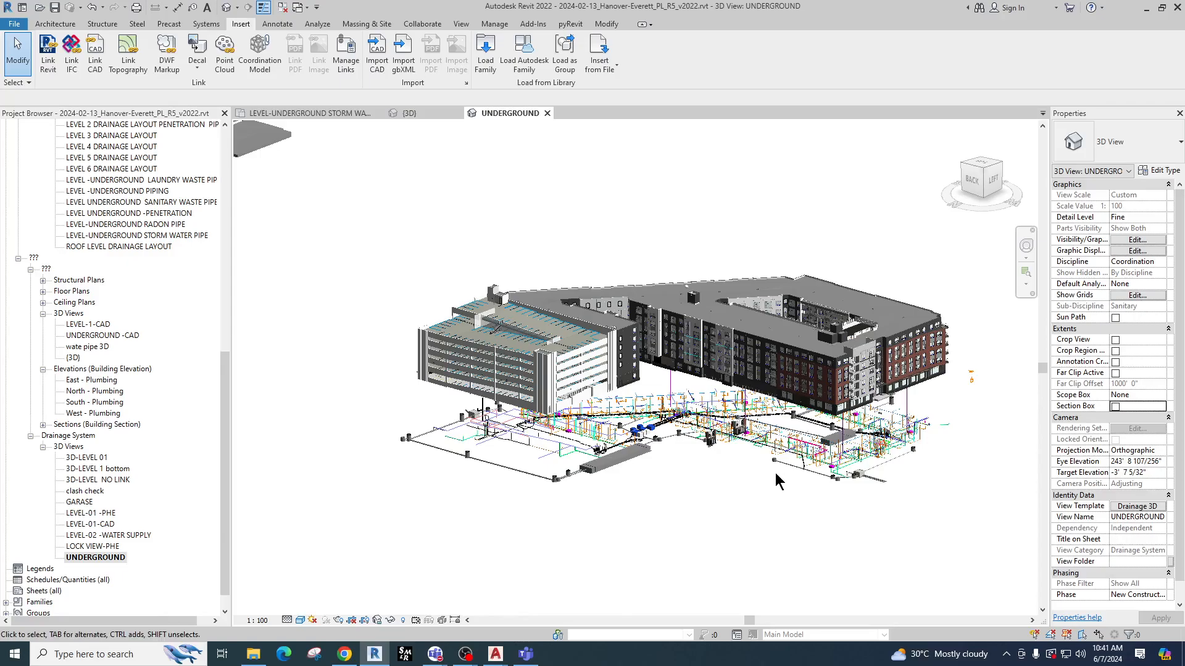
pyautogui.hotkey('ctrl', 'z')
pyautogui.click(621, 347)
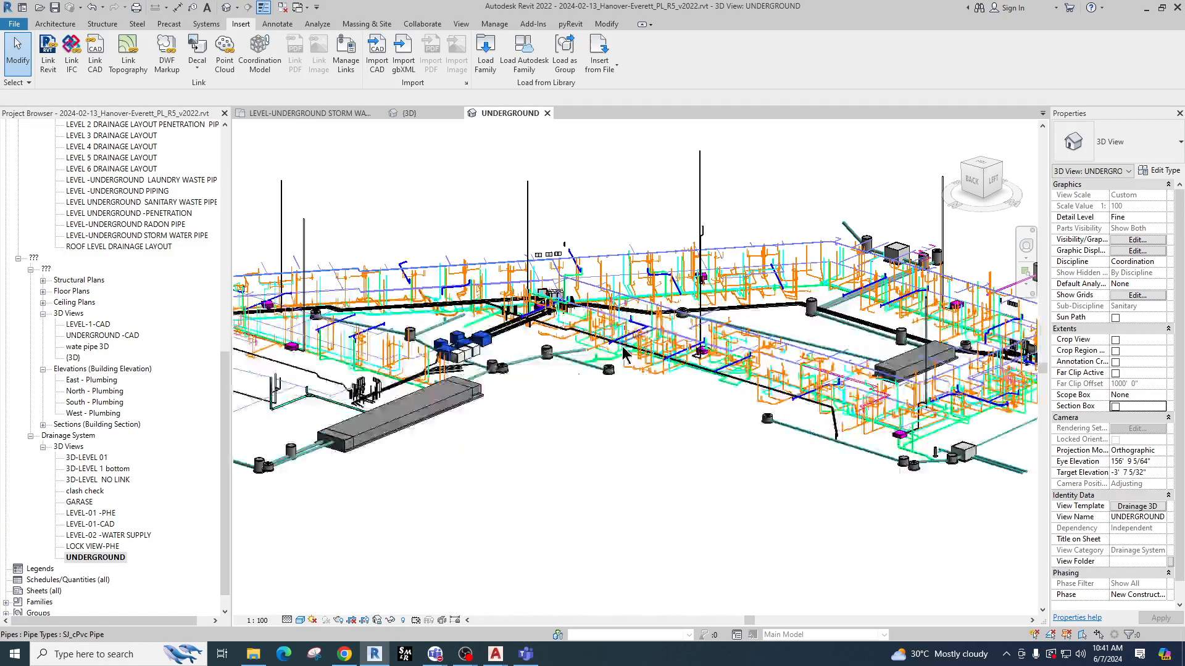
pyautogui.scroll(-1, 668, 470)
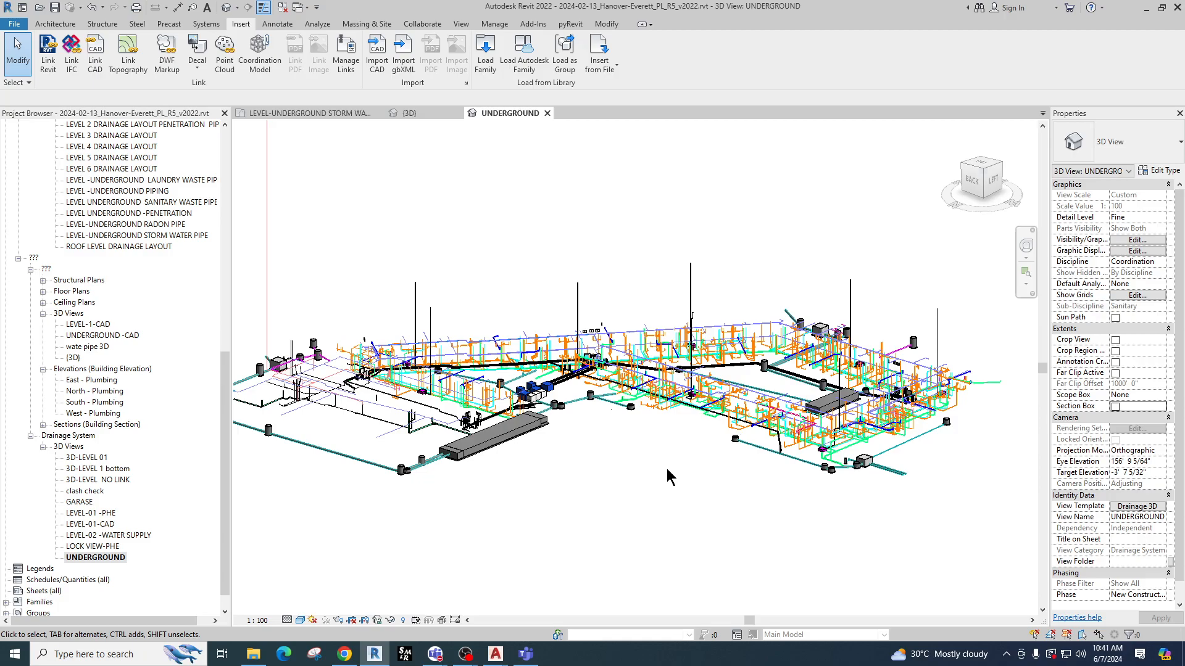
# Link 218421285_2ND-VINE_ARCH_v2022.rvt by shared coordinates, accept the default center-to-center positioning and inspect it from the side.
pyautogui.keyDown('shift'); pyautogui.moveTo(666, 468); pyautogui.dragTo(722, 460, button='middle'); pyautogui.keyUp('shift')
pyautogui.moveTo(567, 488); pyautogui.dragTo(617, 475, button='middle')
pyautogui.scroll(-1, 623, 484)
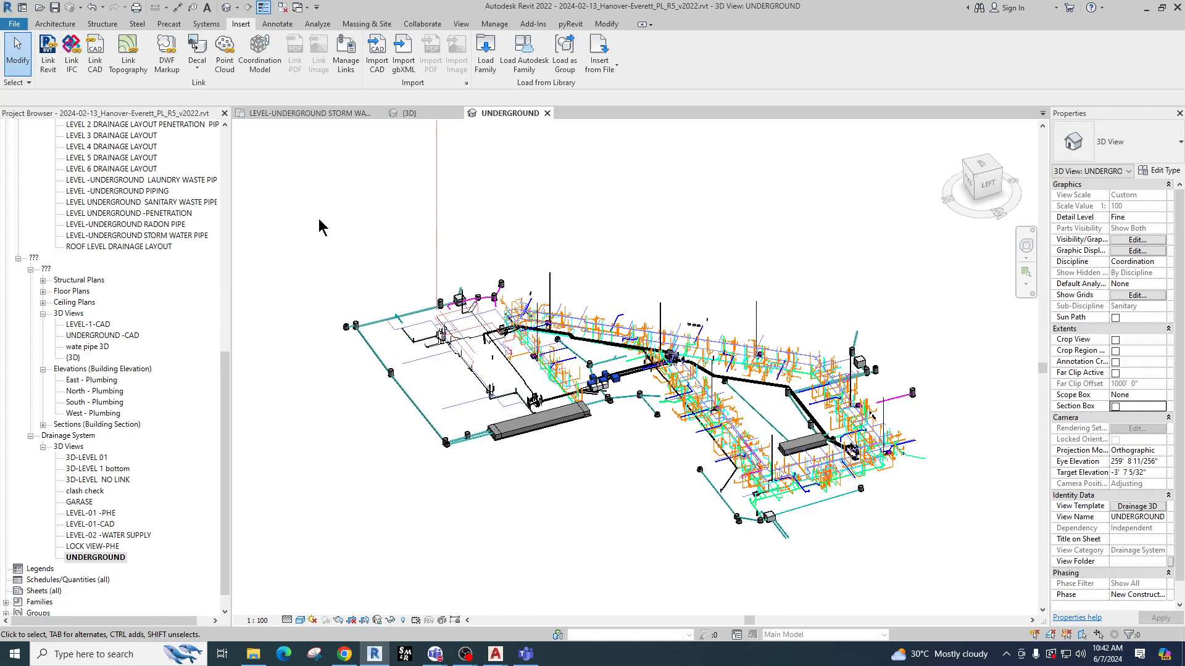
pyautogui.click(48, 54)
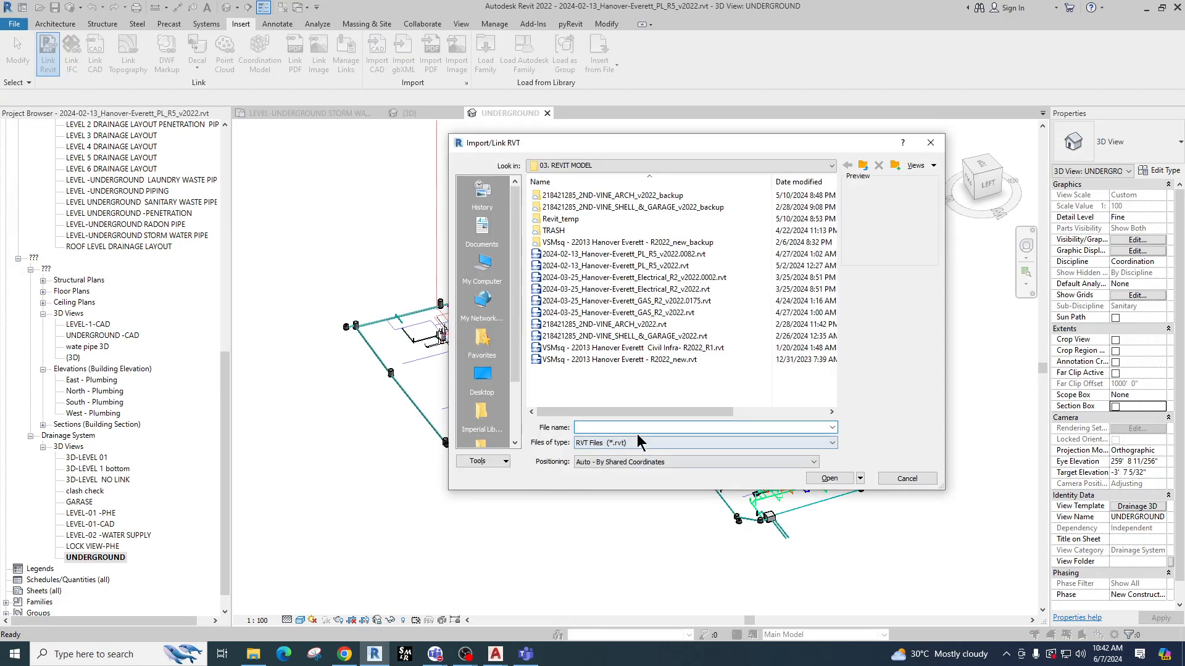
pyautogui.click(624, 325)
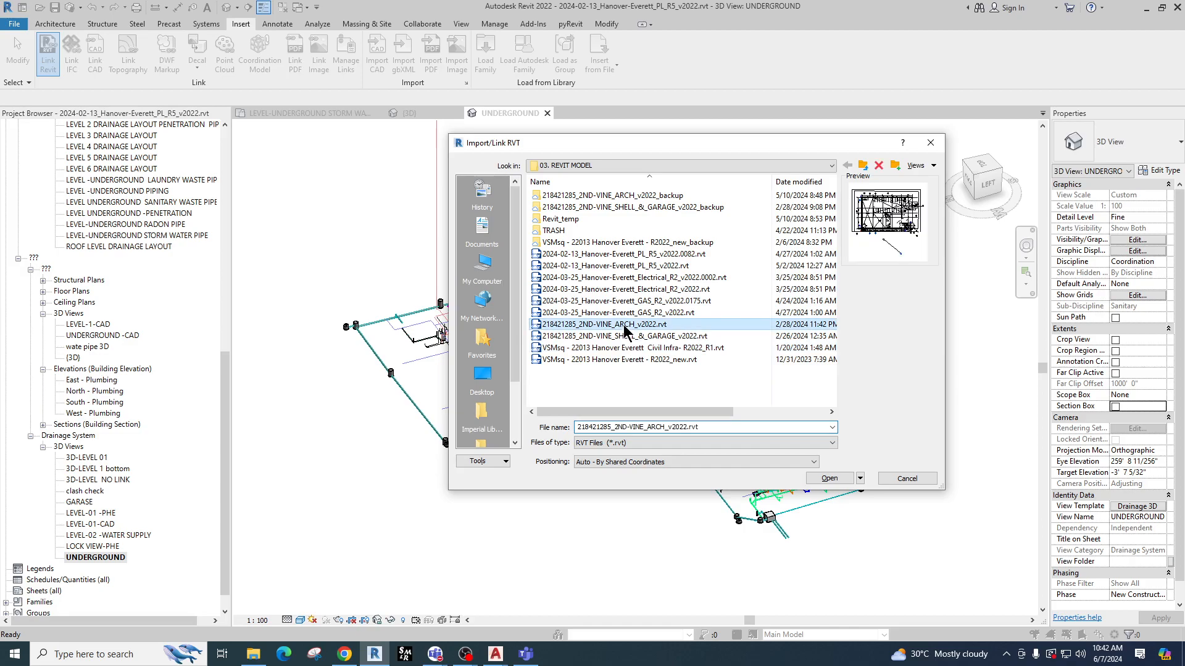
pyautogui.click(829, 479)
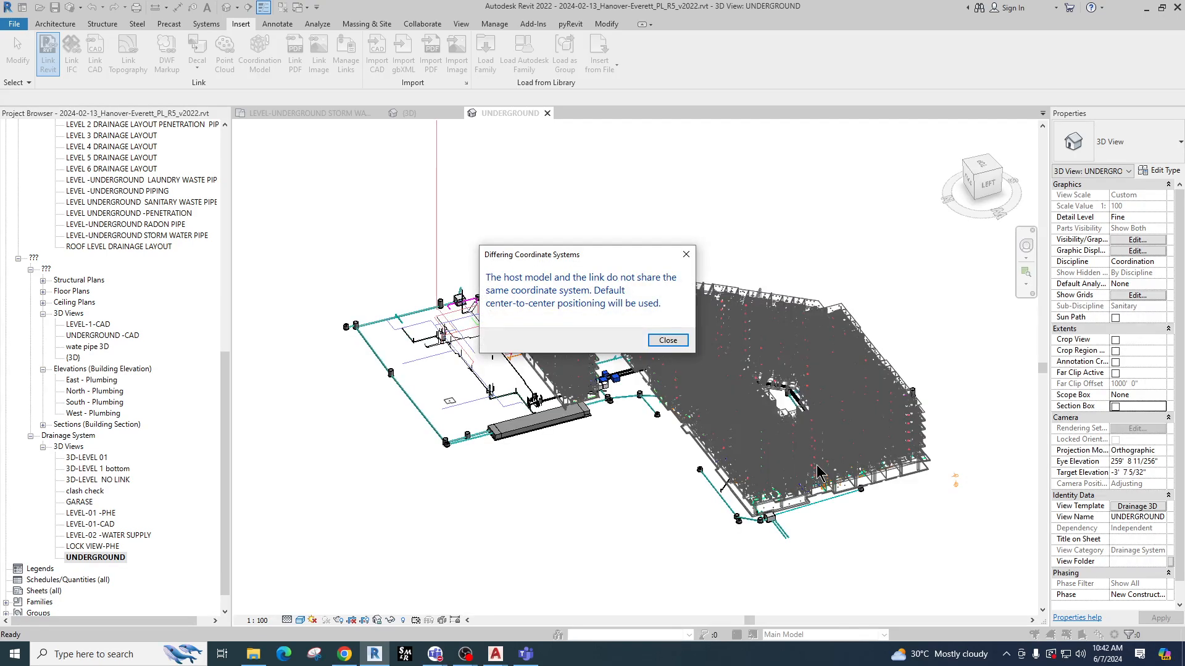
pyautogui.click(666, 341)
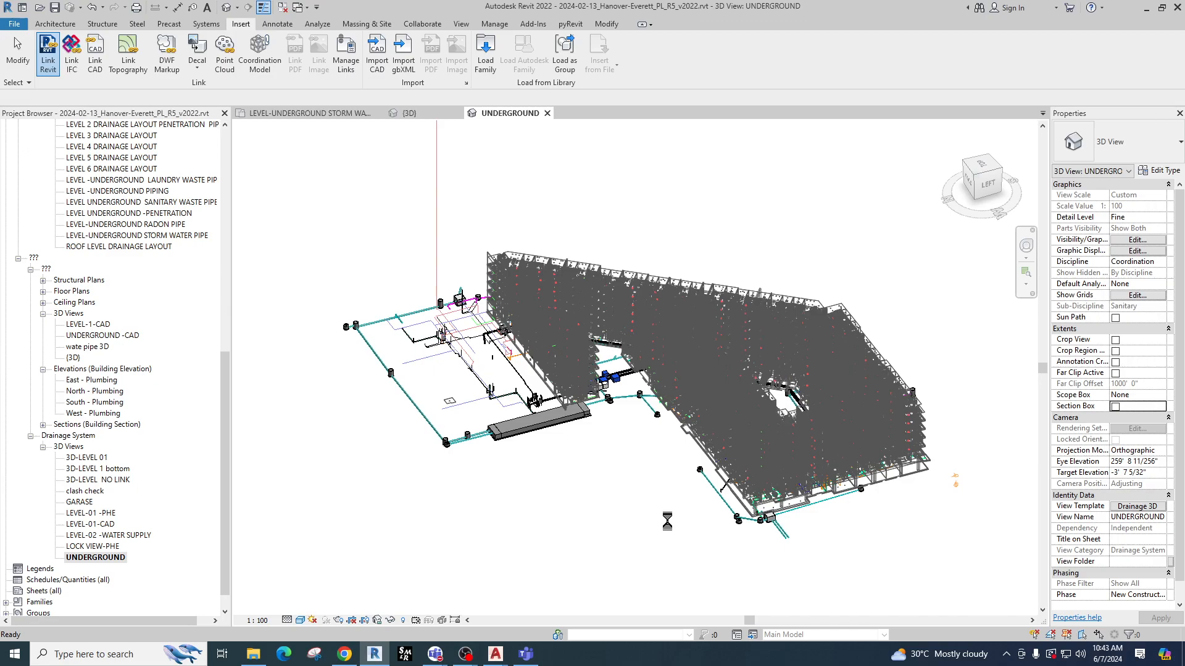
pyautogui.moveTo(668, 521)
pyautogui.keyDown('shift'); pyautogui.mouseDown(button='middle')
pyautogui.moveTo(727, 408)
pyautogui.moveTo(656, 424)
pyautogui.moveTo(678, 432)
pyautogui.moveTo(703, 356)
pyautogui.moveTo(716, 373)
pyautogui.moveTo(662, 500)
pyautogui.moveTo(631, 343)
pyautogui.moveTo(685, 498)
pyautogui.mouseUp(button='middle'); pyautogui.keyUp('shift')
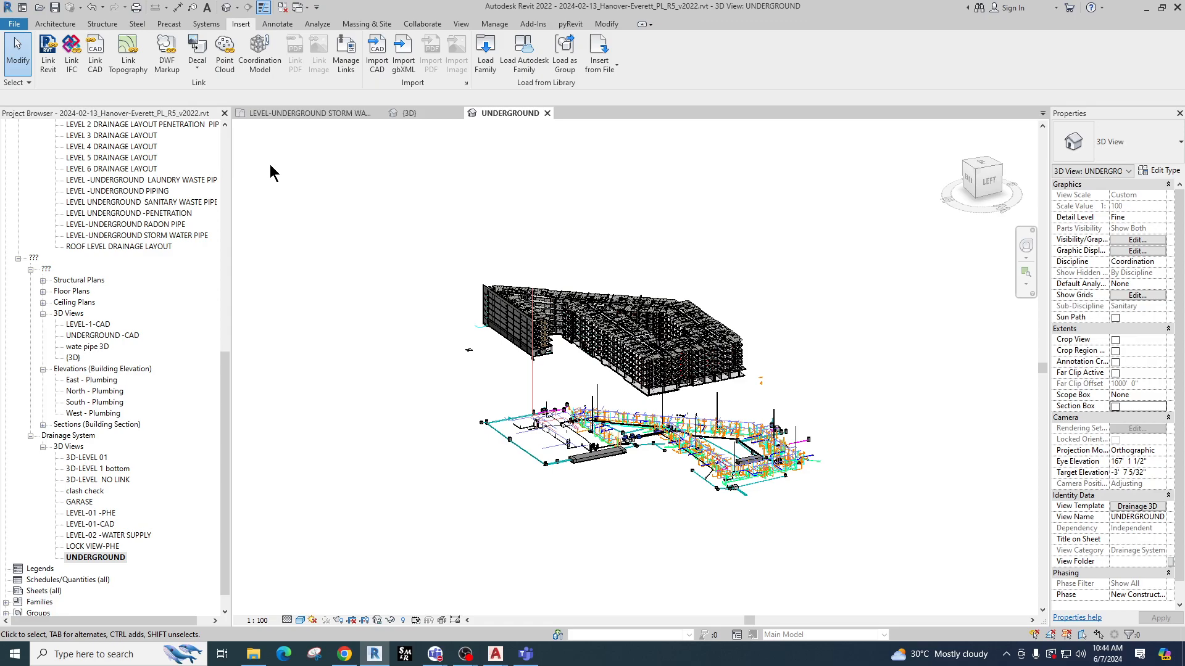
# Close the plumbing project without saving its changes.
pyautogui.click(14, 24)
pyautogui.click(52, 279)
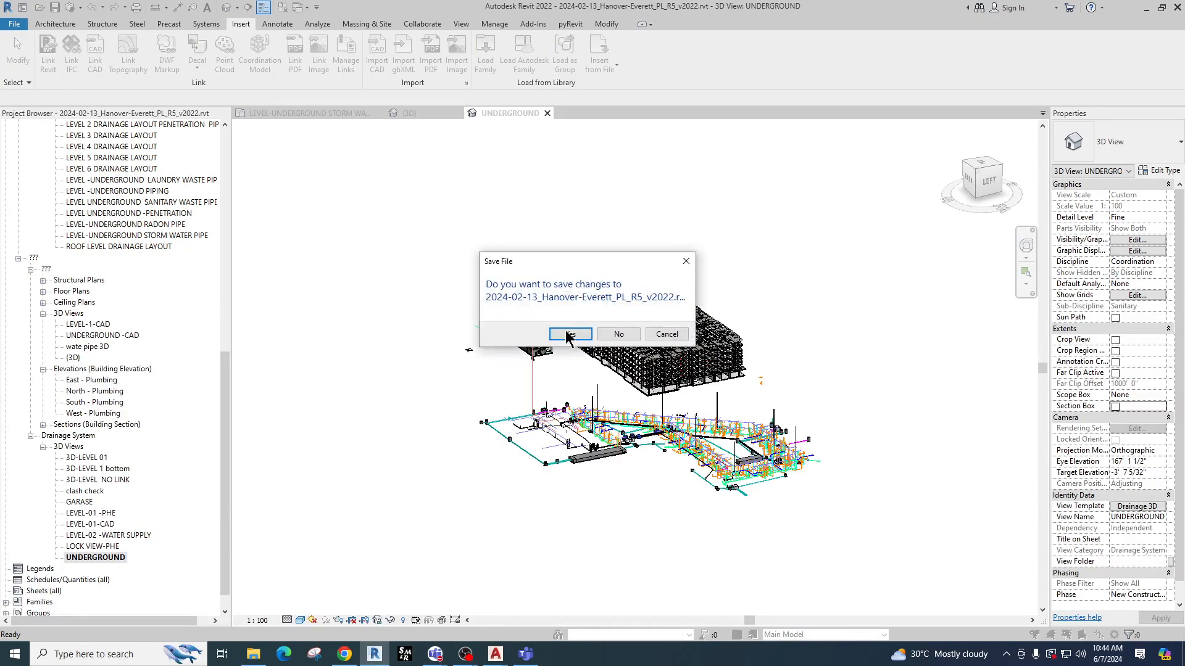
pyautogui.click(617, 334)
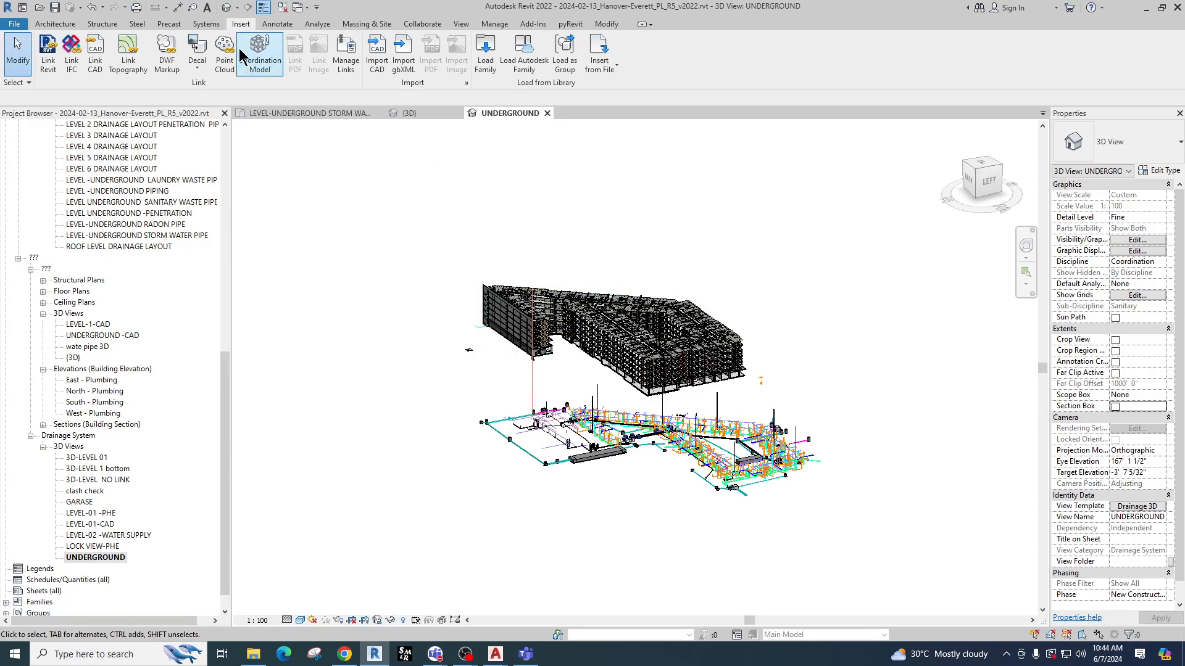
# Open the link manager and inspect the Revit, CAD and IFC link lists, widening the Revit link name column.
pyautogui.click(351, 63)
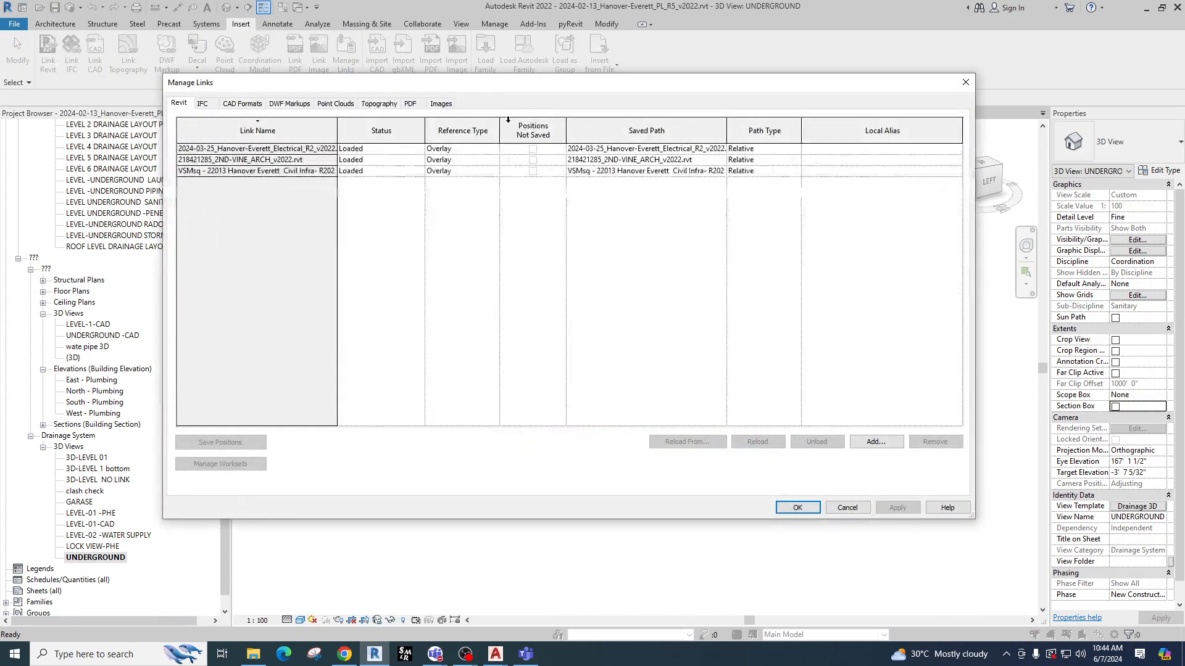
pyautogui.click(241, 104)
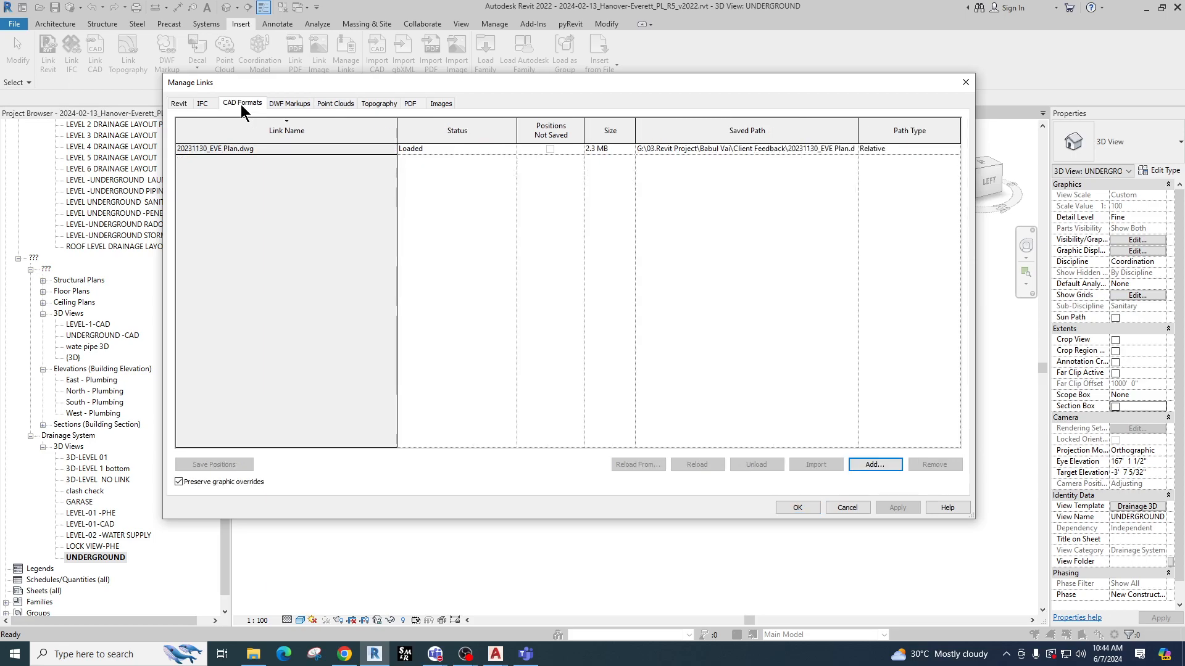
pyautogui.click(179, 104)
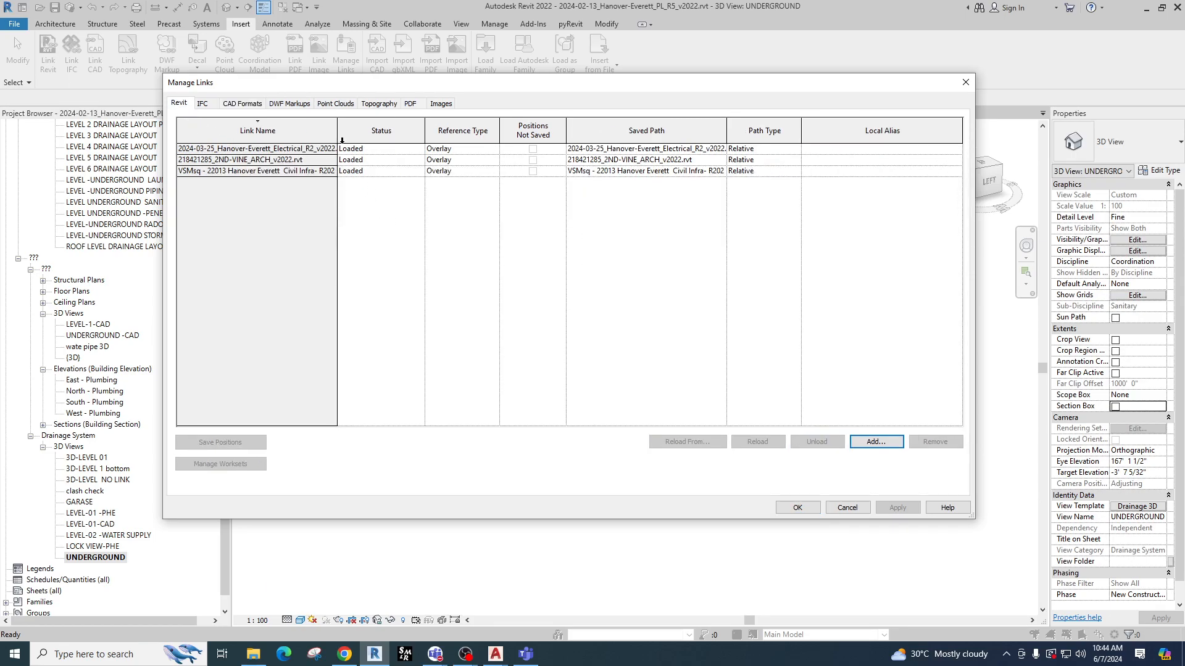
pyautogui.moveTo(338, 130); pyautogui.dragTo(370, 131)
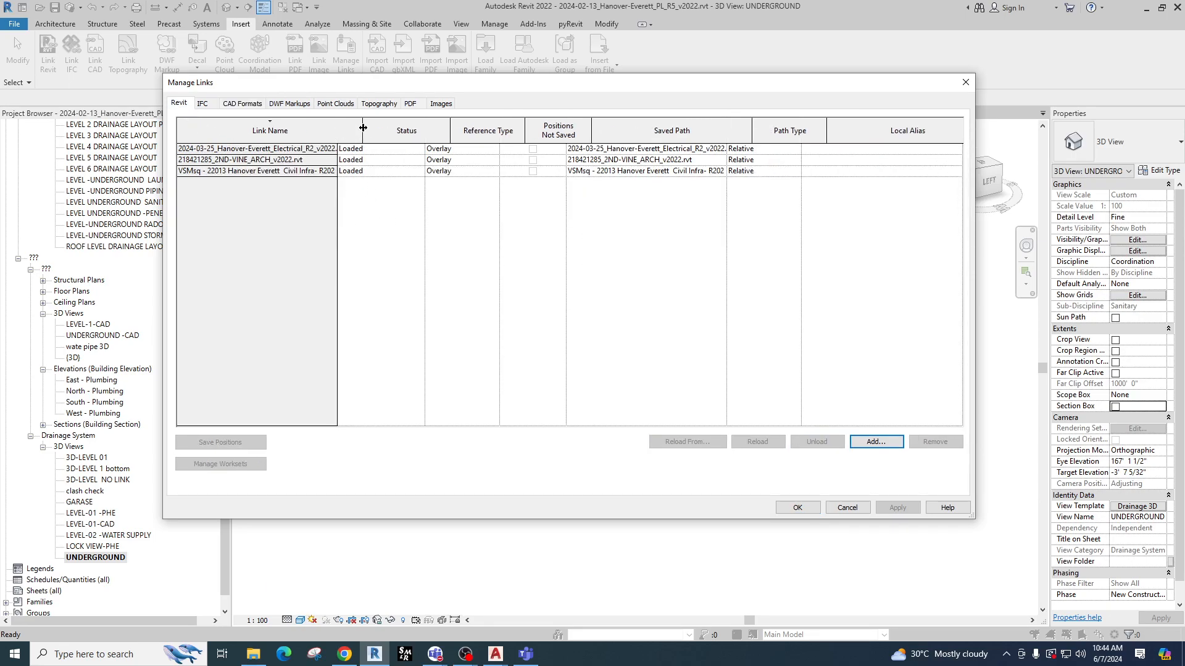
pyautogui.click(209, 105)
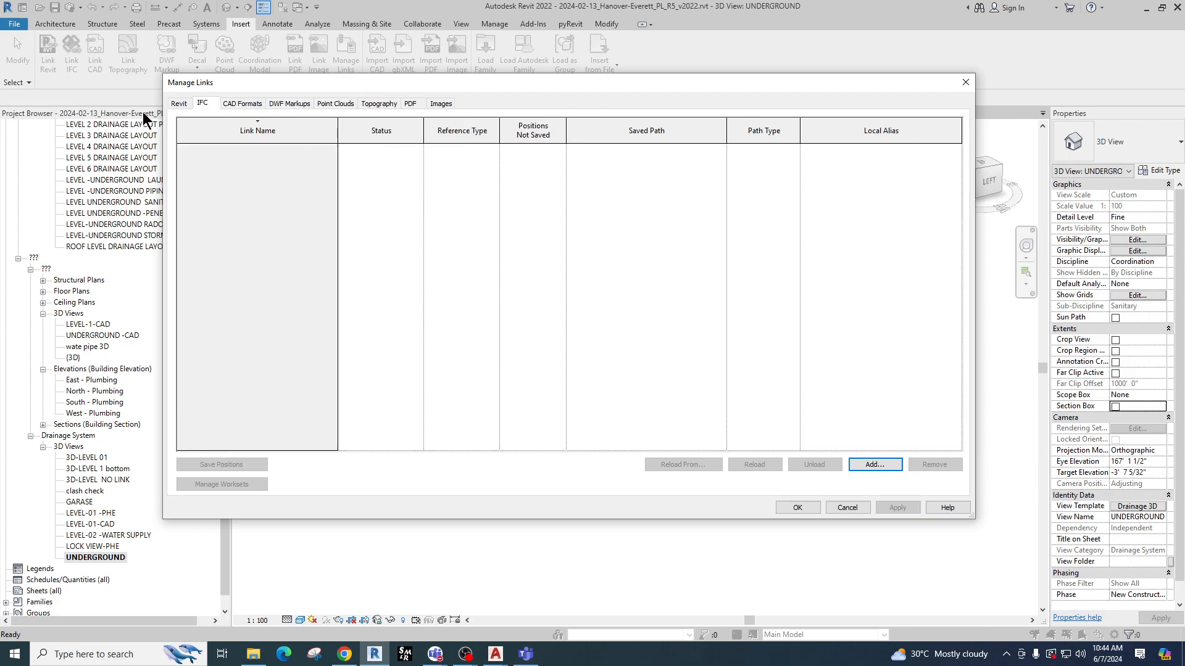
pyautogui.click(186, 101)
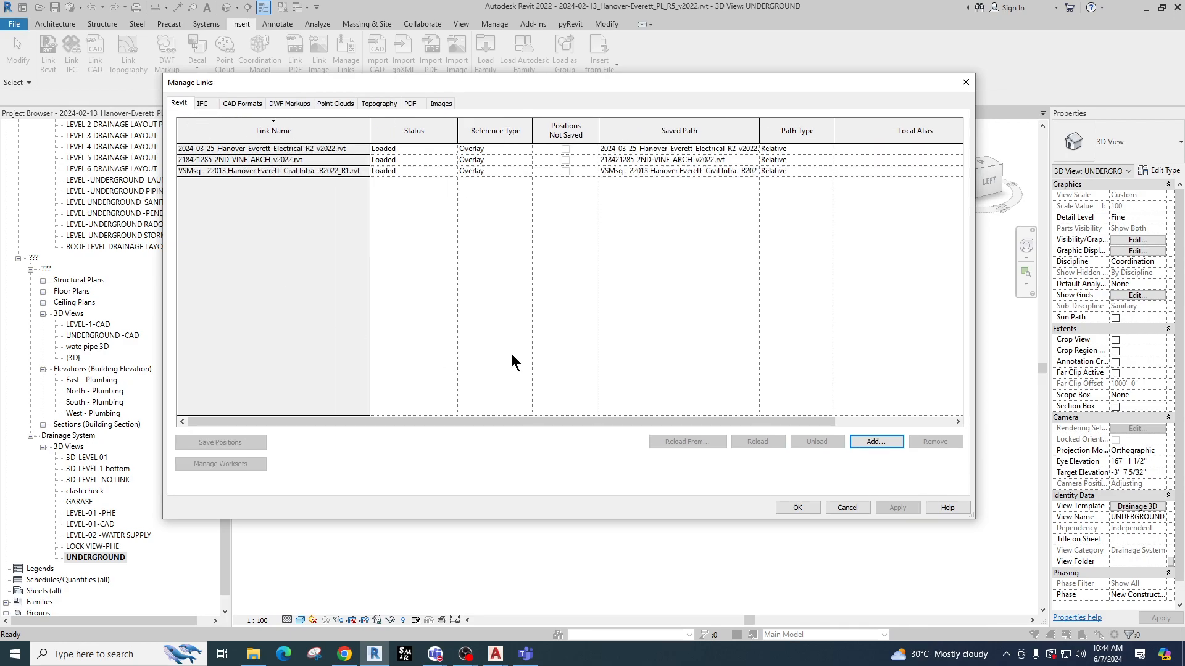
# Review the CAD format, DWF markup, point cloud, topography, PDF and image link lists in the link manager.
pyautogui.click(244, 105)
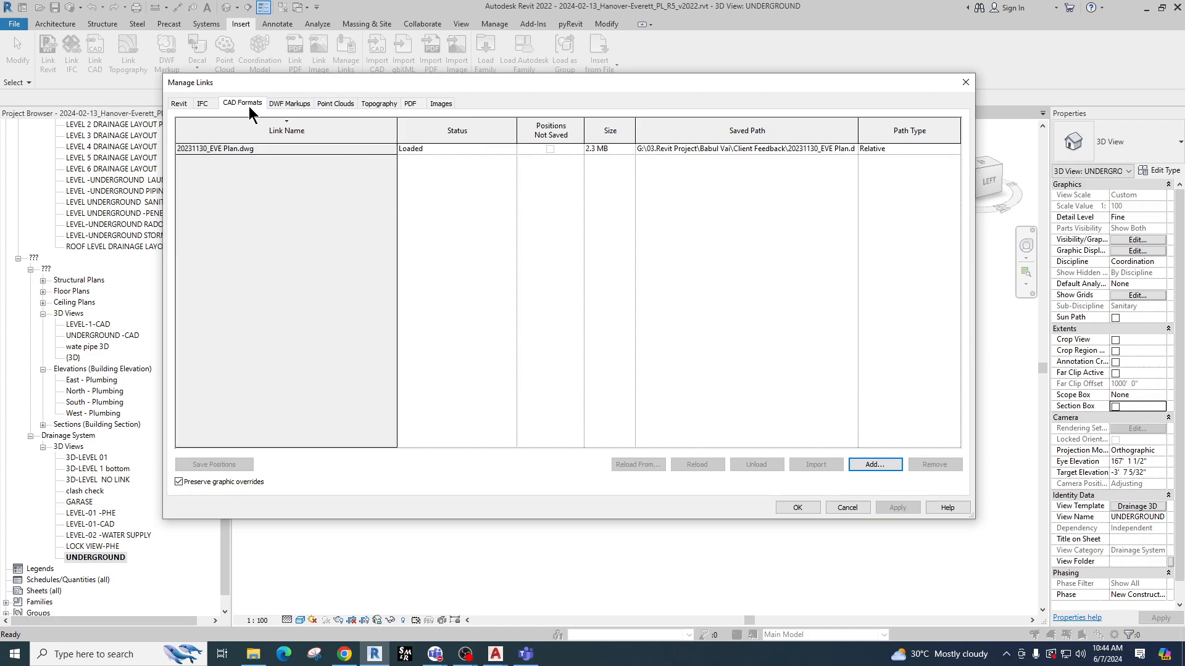
pyautogui.click(273, 108)
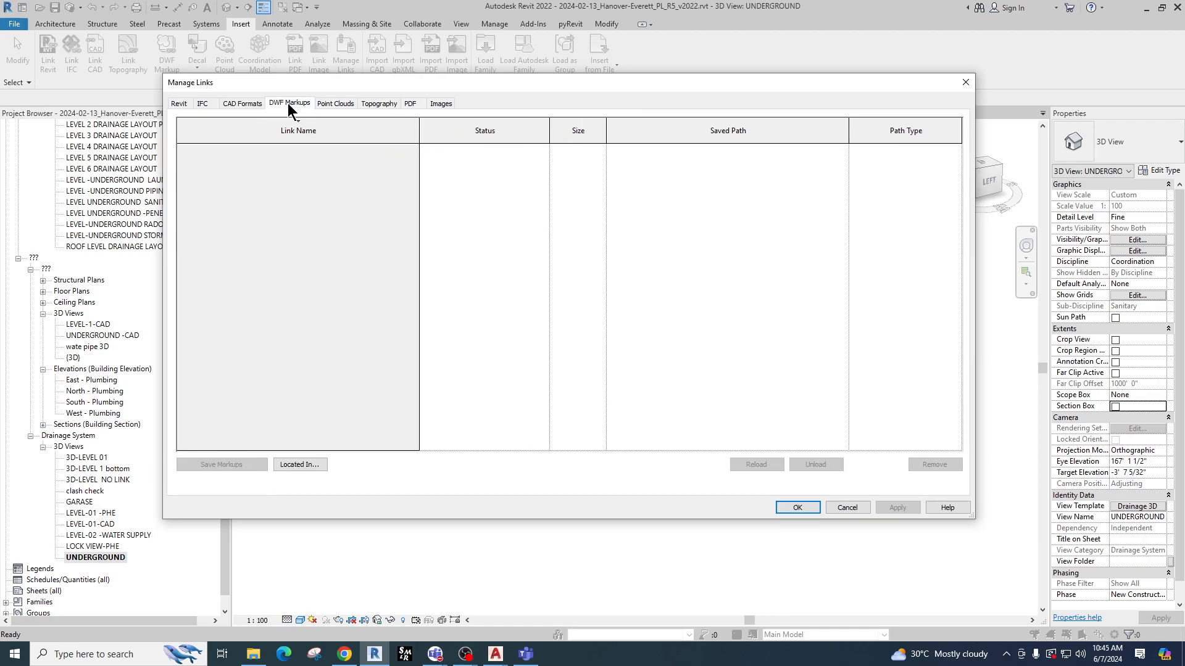
pyautogui.click(329, 105)
pyautogui.click(378, 108)
pyautogui.click(407, 105)
pyautogui.click(442, 104)
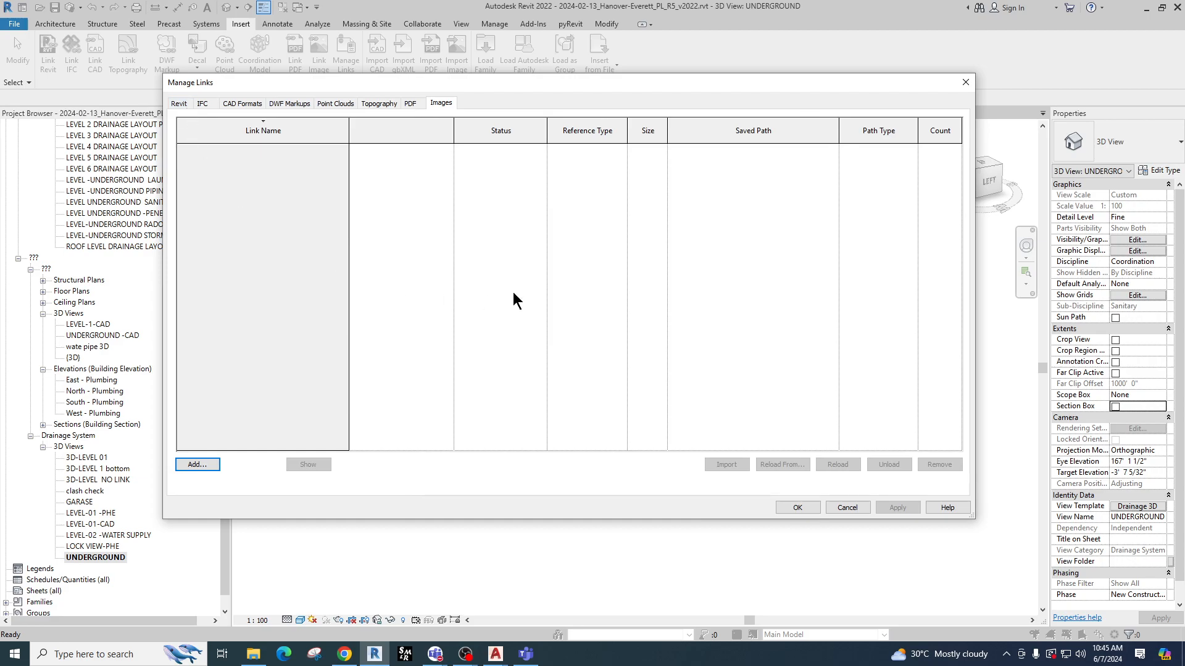
pyautogui.moveTo(517, 87); pyautogui.dragTo(575, 135)
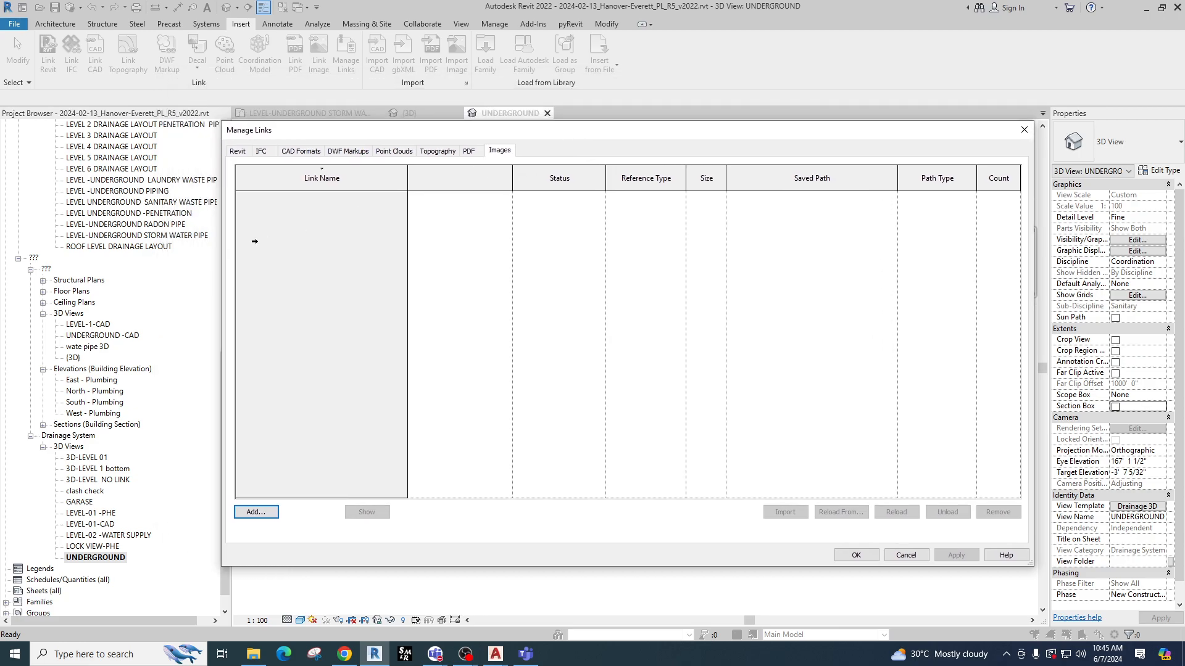
# Compare the Revit link list with the CAD format list, and highlight all the linked Revit models.
pyautogui.click(238, 152)
pyautogui.click(308, 154)
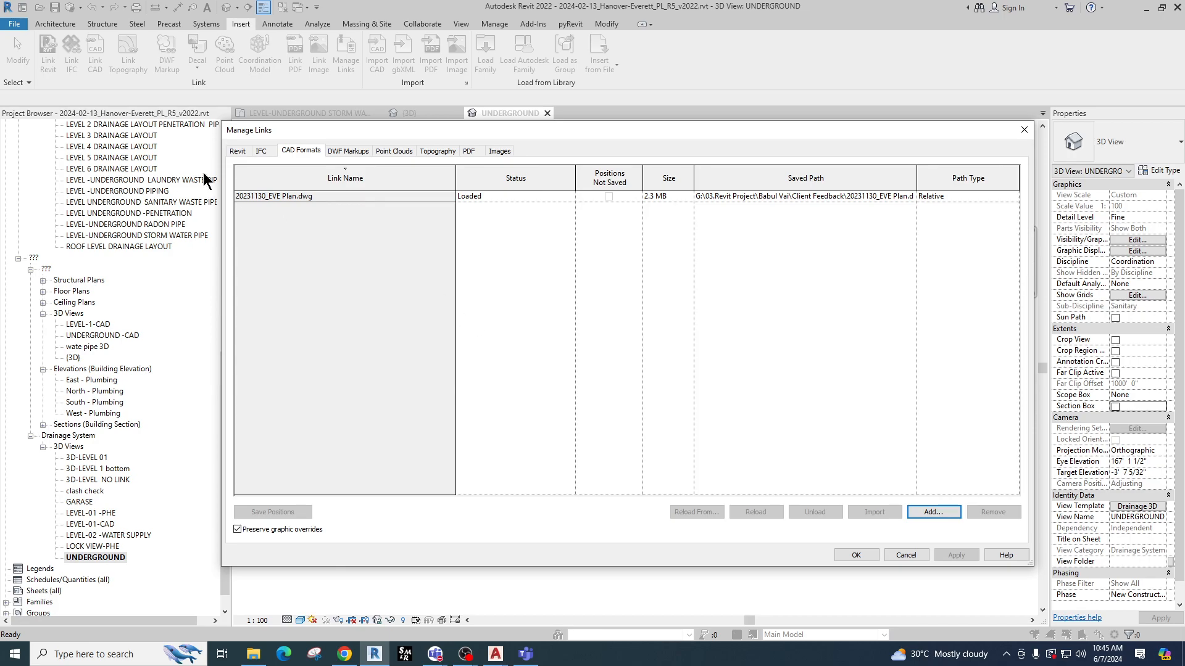
pyautogui.click(242, 150)
pyautogui.click(313, 151)
pyautogui.click(242, 151)
pyautogui.moveTo(288, 197); pyautogui.dragTo(289, 237)
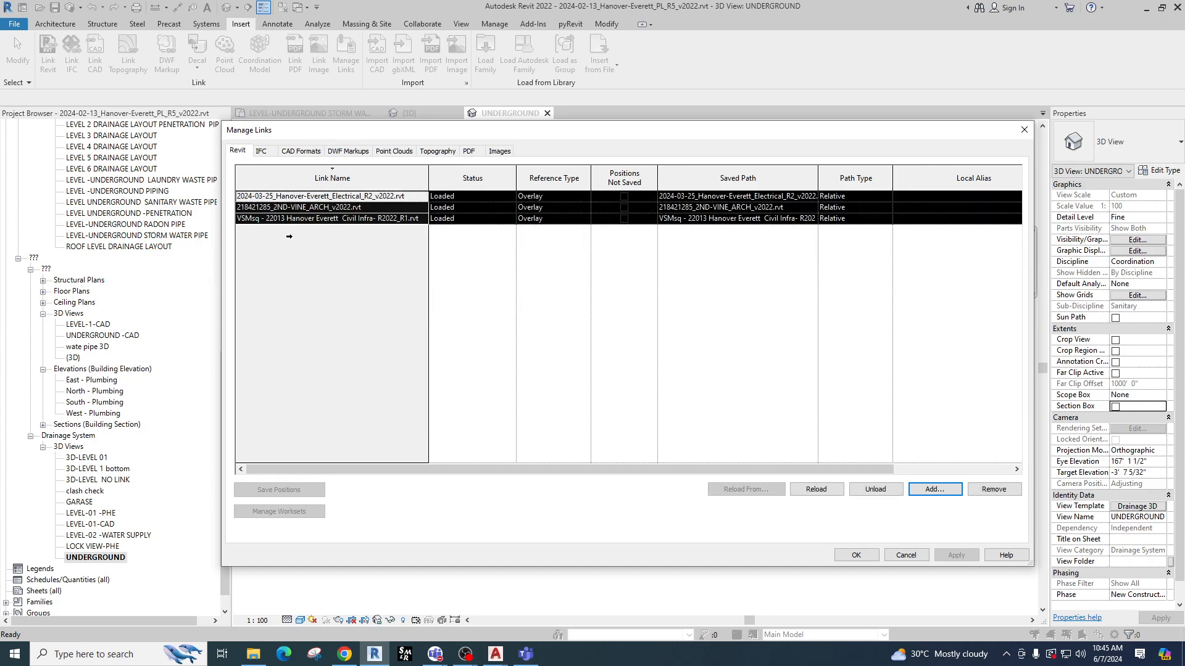
pyautogui.click(335, 276)
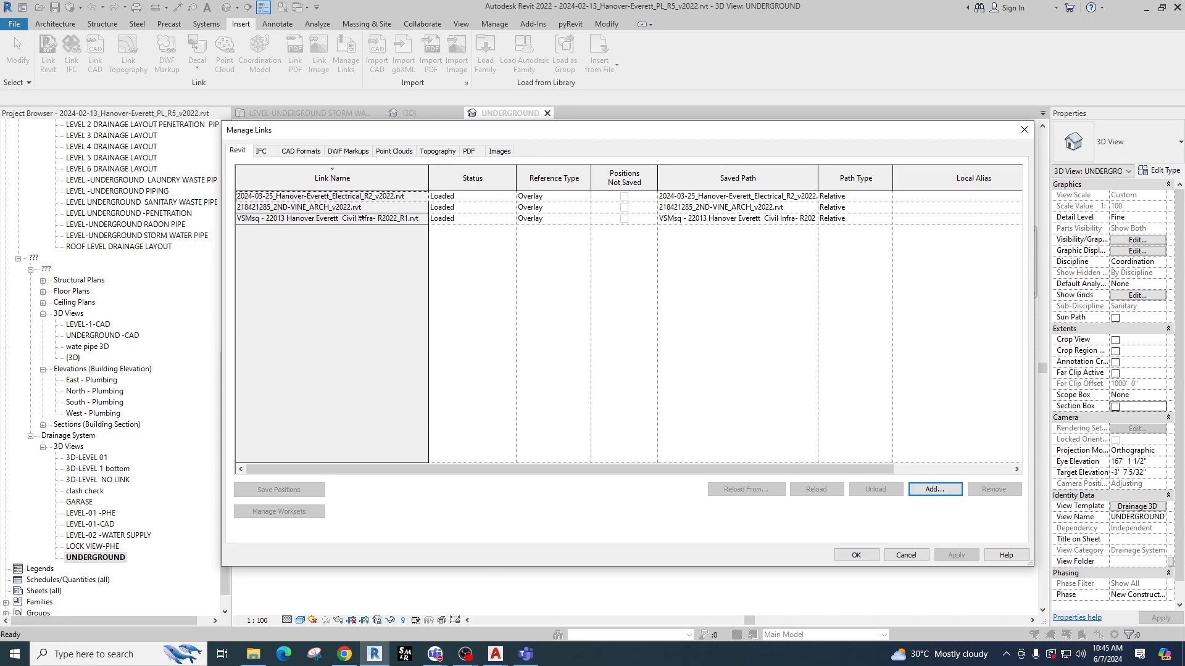
# Remove the linked model 218421285_2ND-VINE_ARCH_v2022.rvt from the project and accept the removal.
pyautogui.click(317, 208)
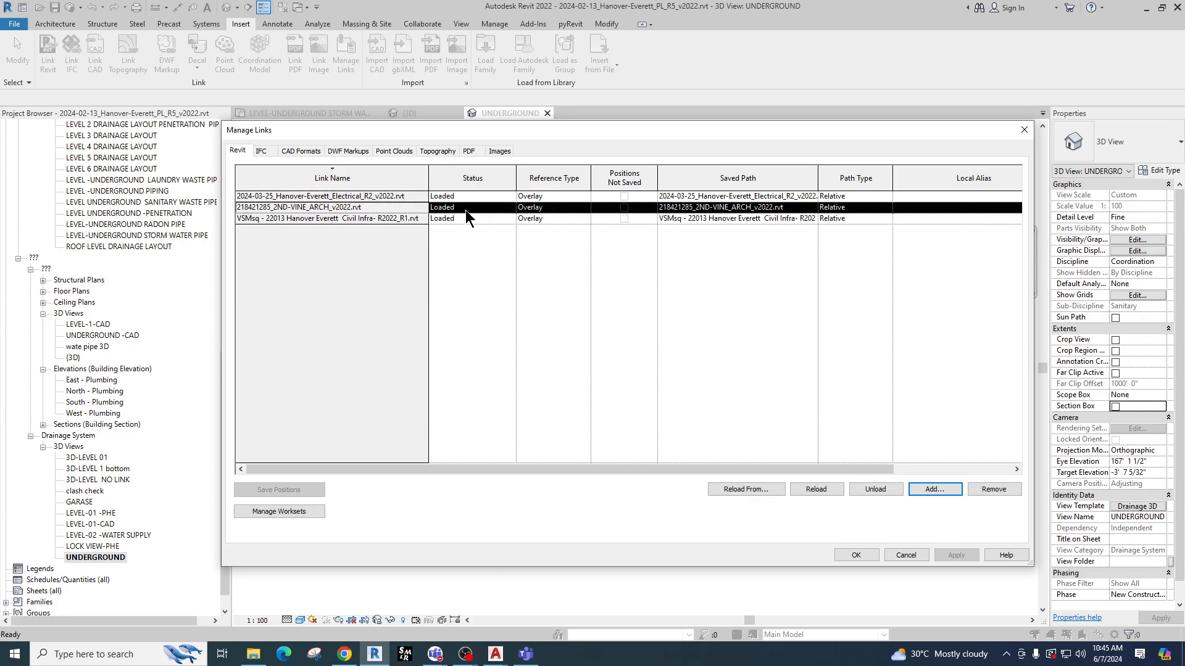
pyautogui.click(990, 490)
pyautogui.click(619, 346)
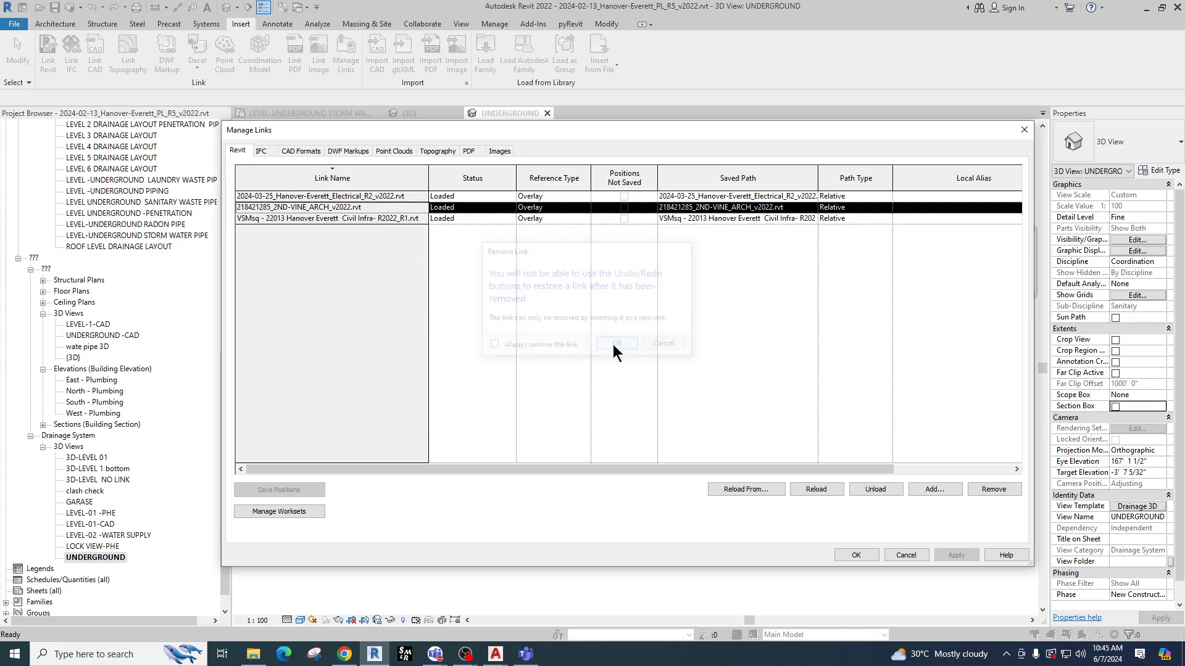
pyautogui.click(857, 555)
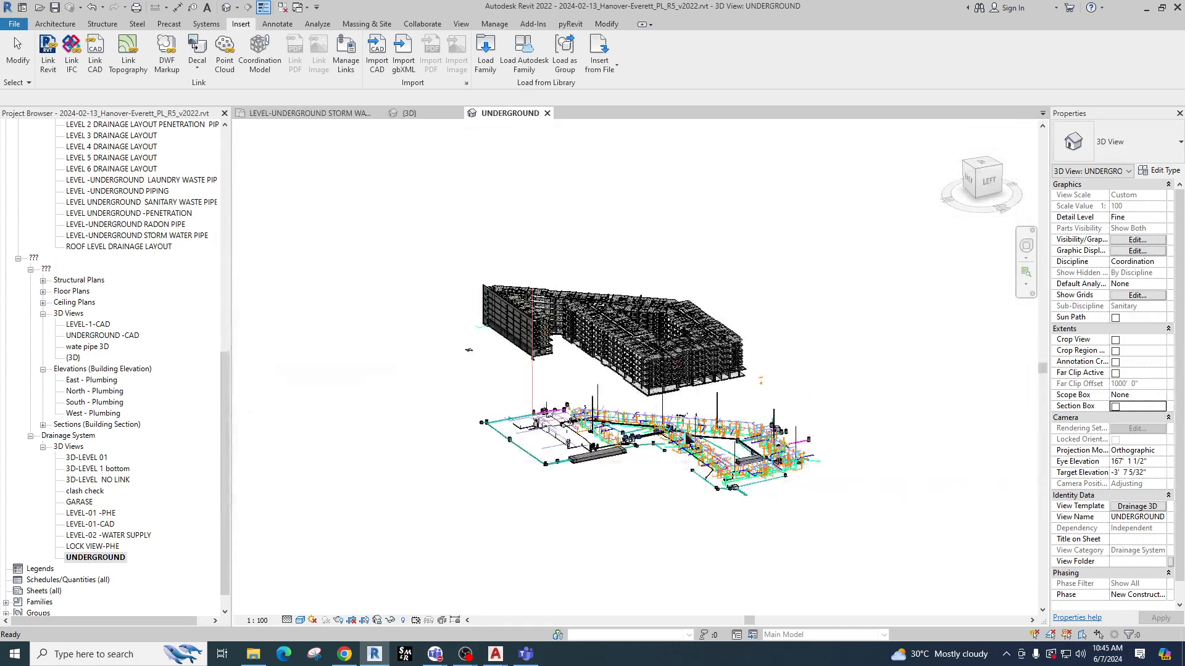
# Expand the Revit Links branch in the project browser to list the remaining linked models.
pyautogui.scroll(-1, 224, 467)
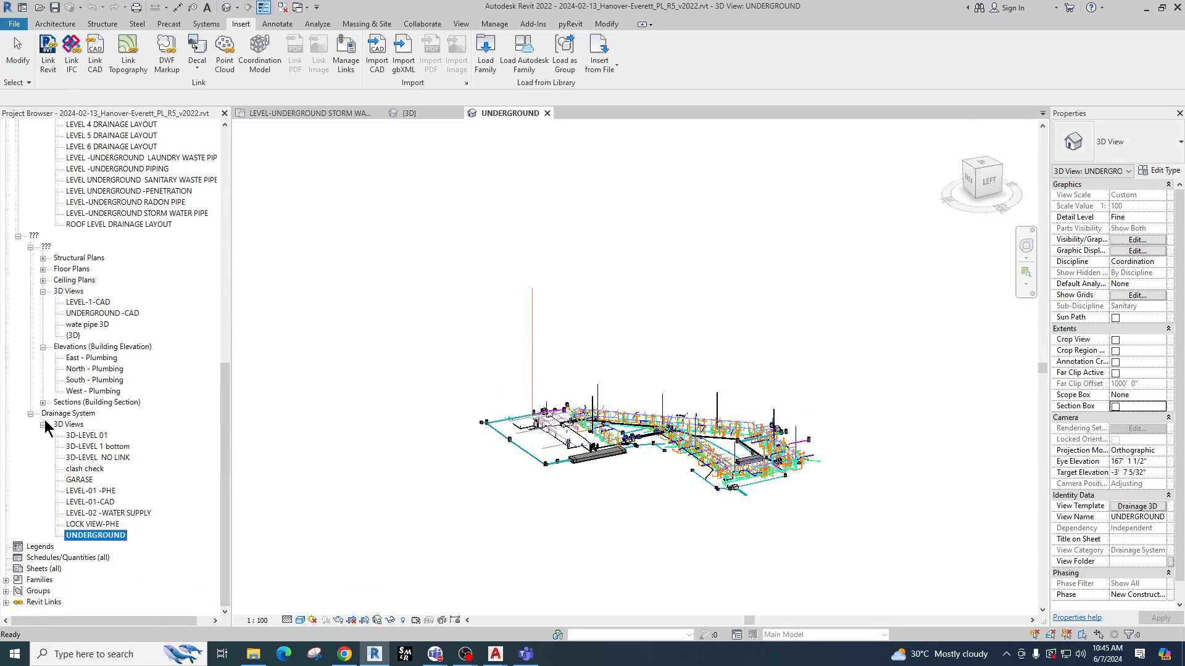
pyautogui.click(5, 603)
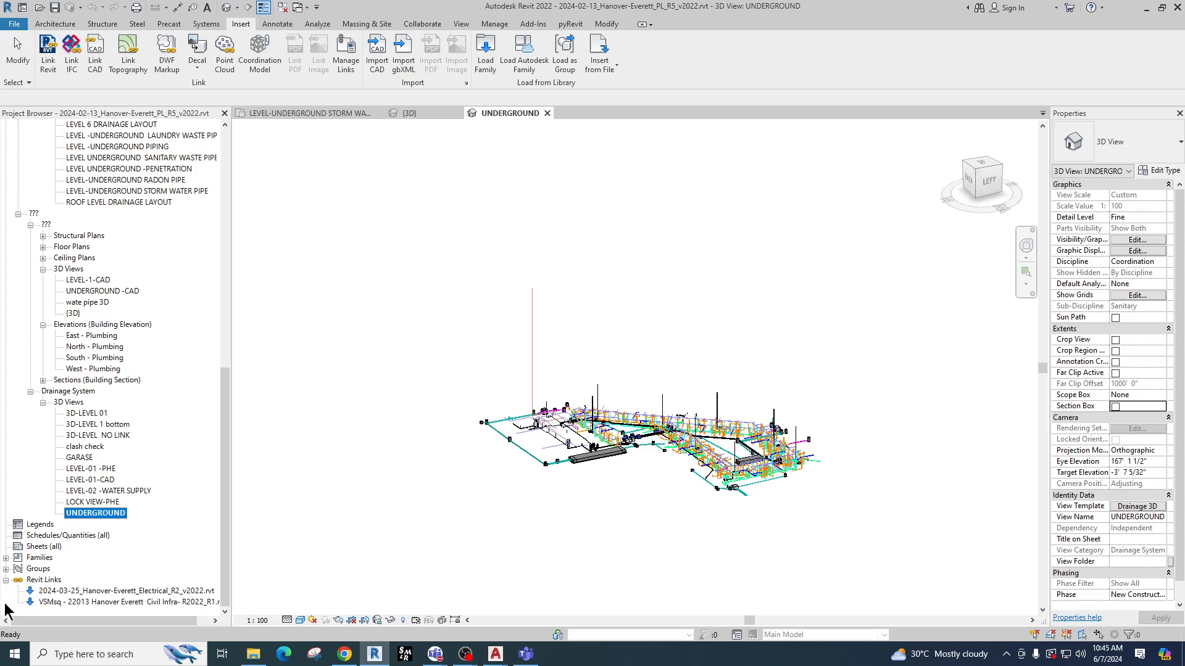
pyautogui.click(131, 592)
pyautogui.rightClick(132, 593)
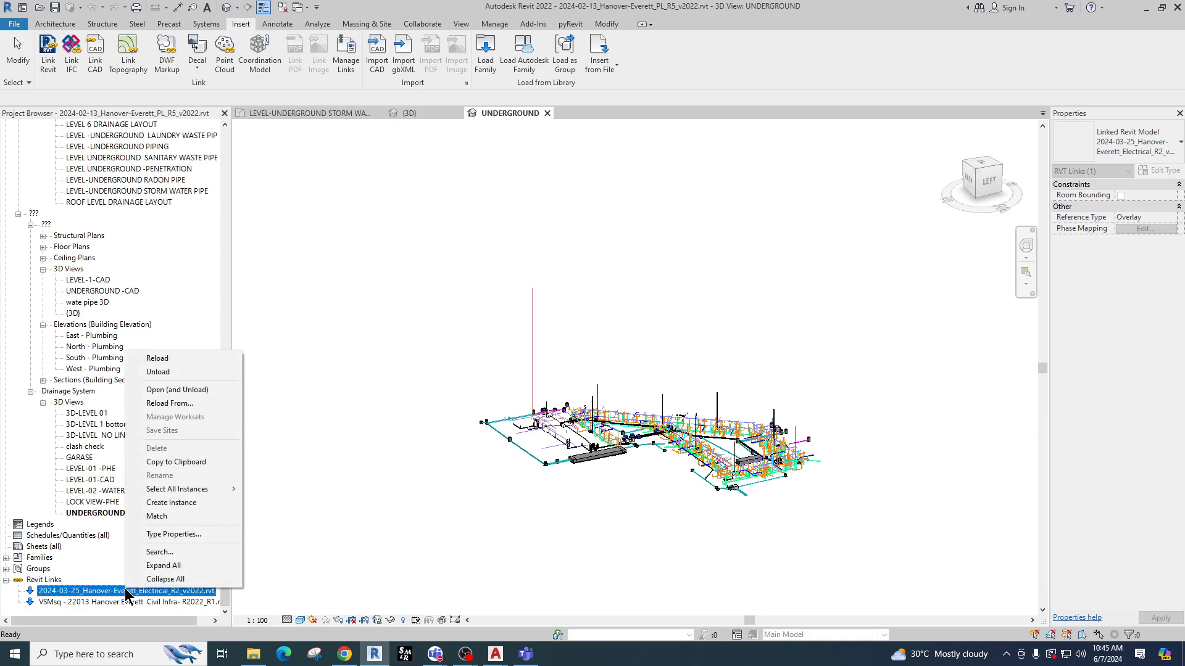
pyautogui.click(165, 373)
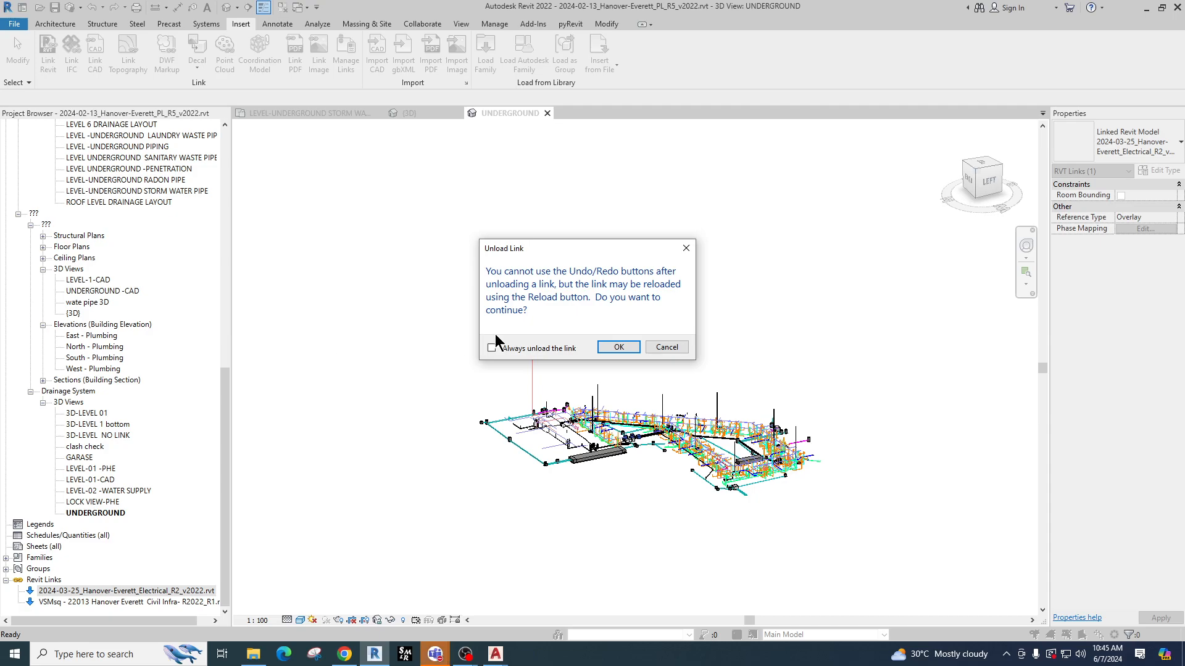
pyautogui.moveTo(435, 654)
pyautogui.click(501, 591)
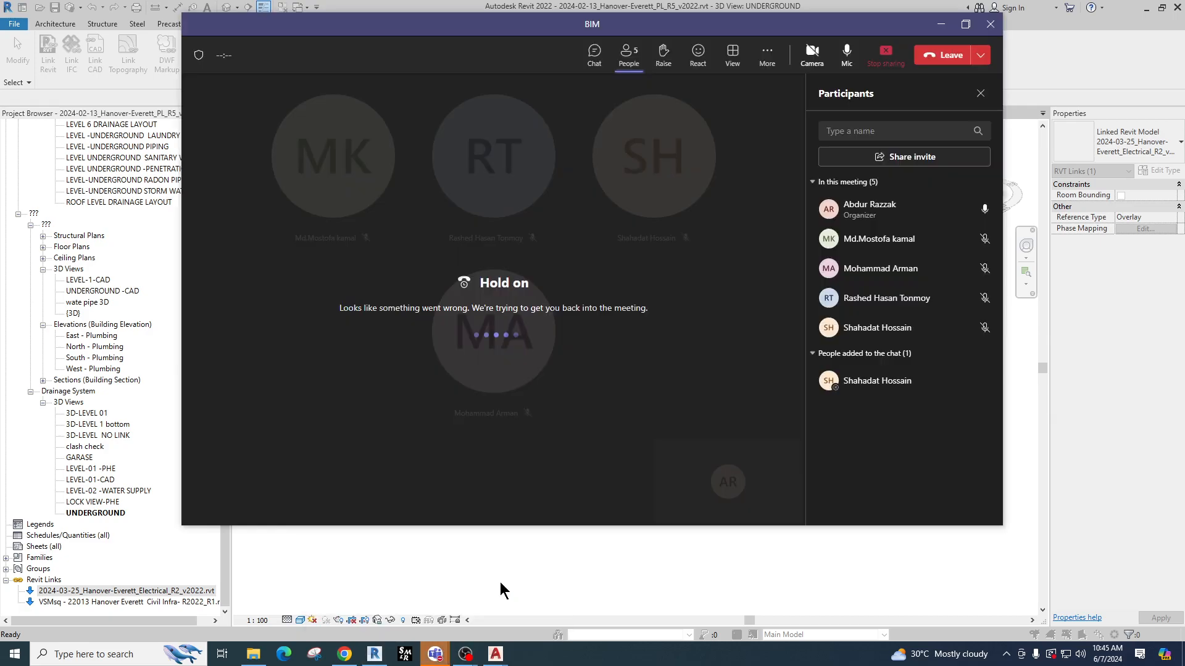
pyautogui.click(940, 24)
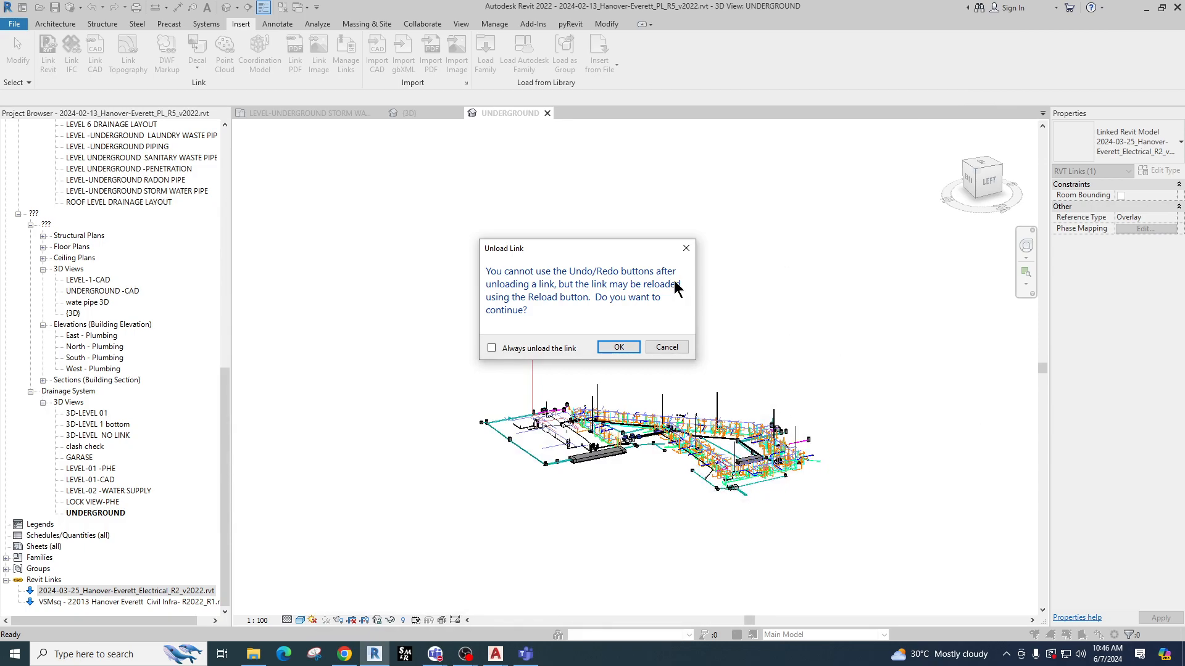
pyautogui.click(686, 248)
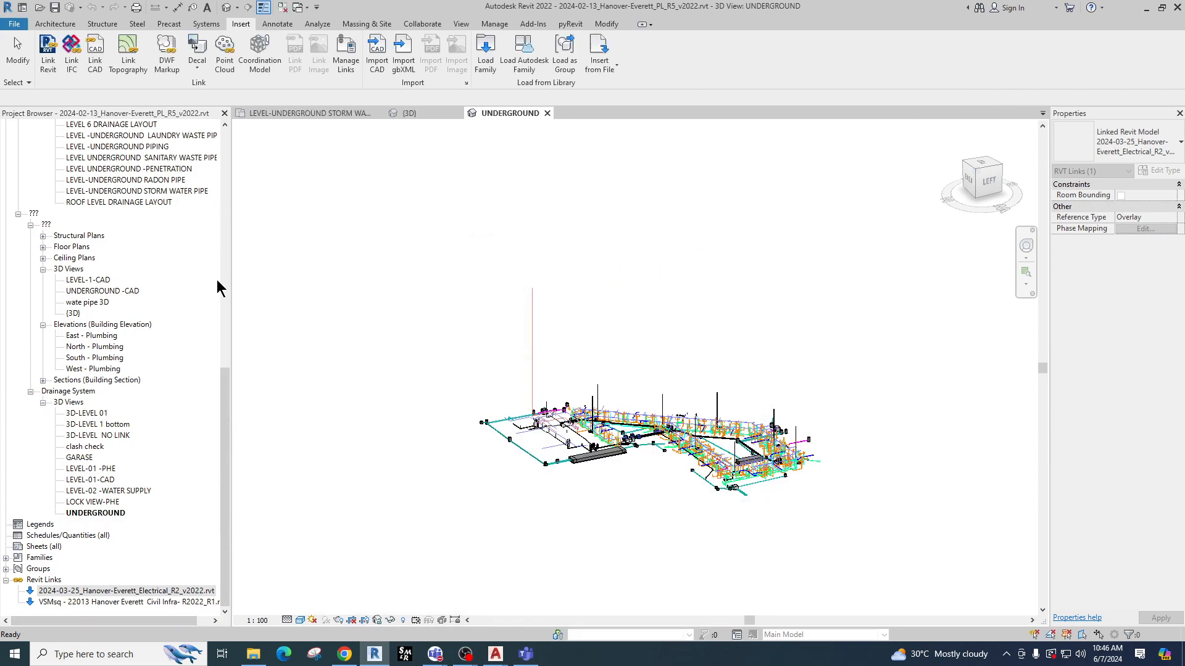
# Check the remaining Revit links in the link manager, highlight the Hanover-Everett Electrical model, and close it without changes.
pyautogui.click(349, 69)
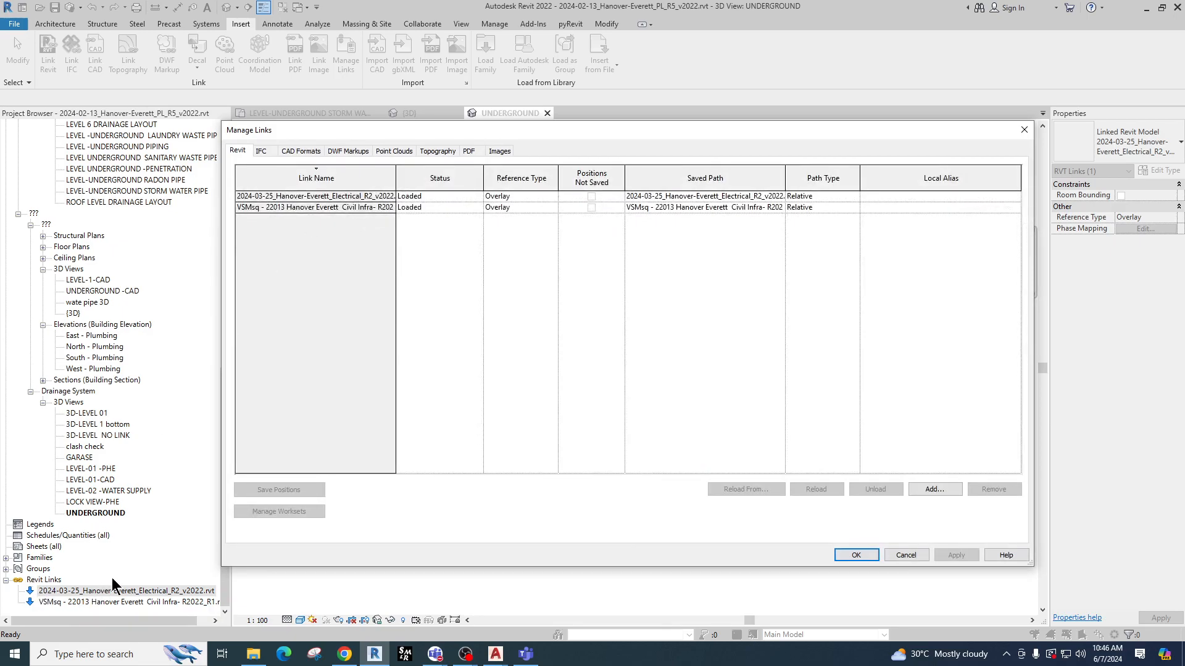
pyautogui.click(1024, 129)
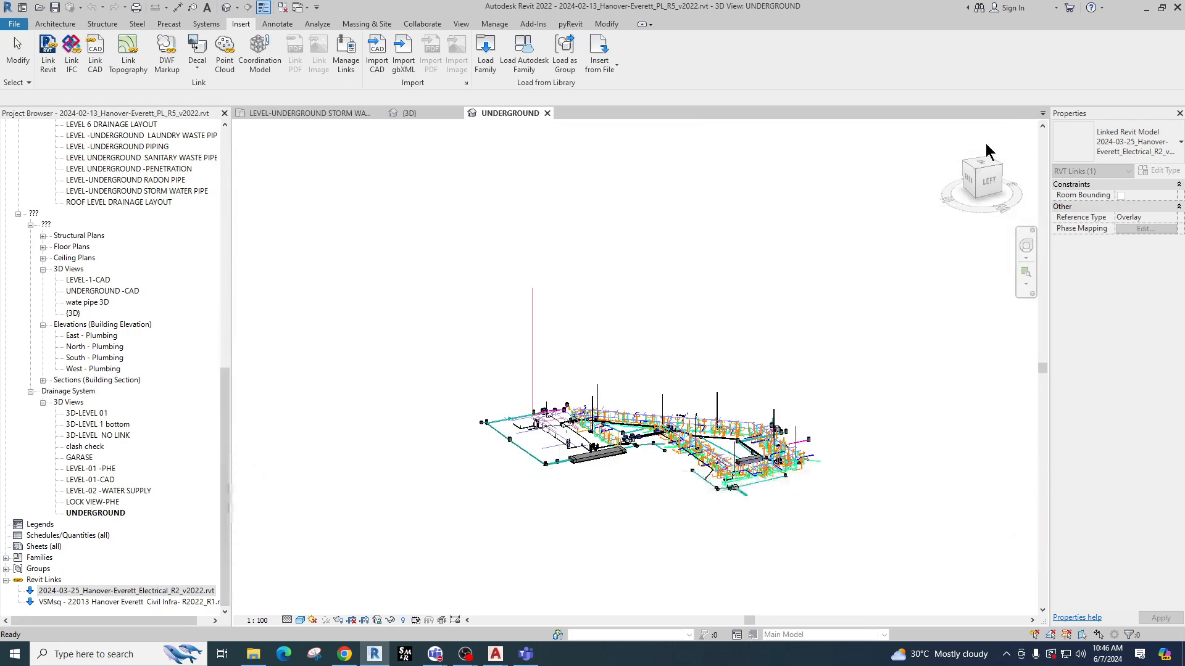
pyautogui.click(494, 24)
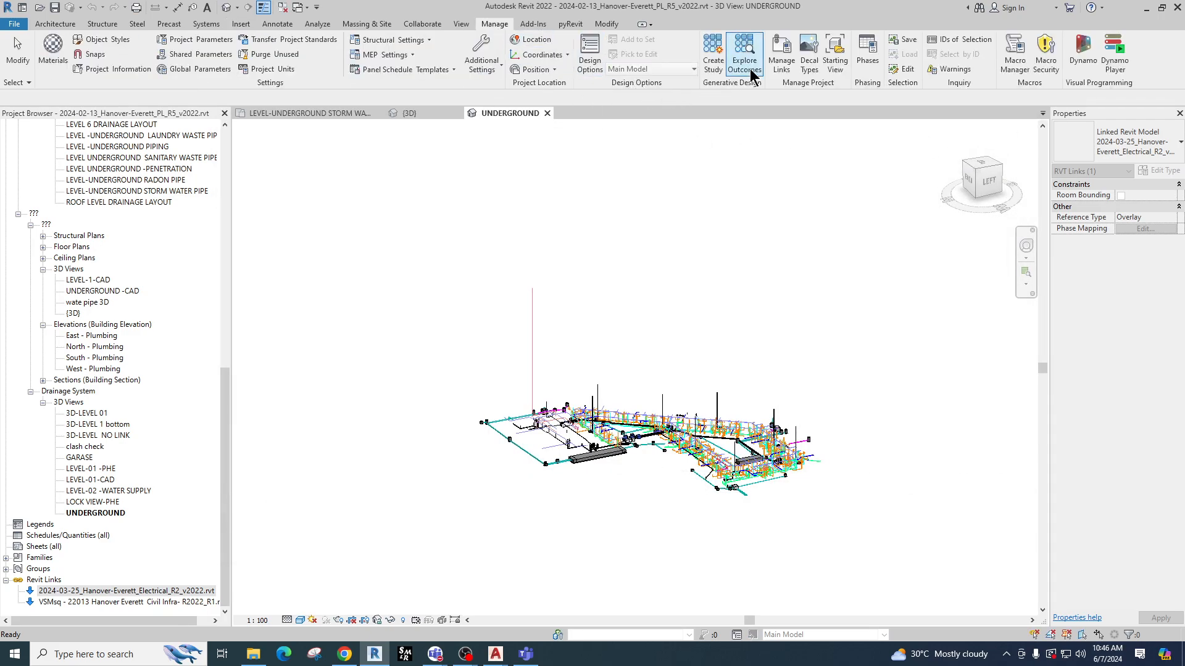
pyautogui.click(782, 52)
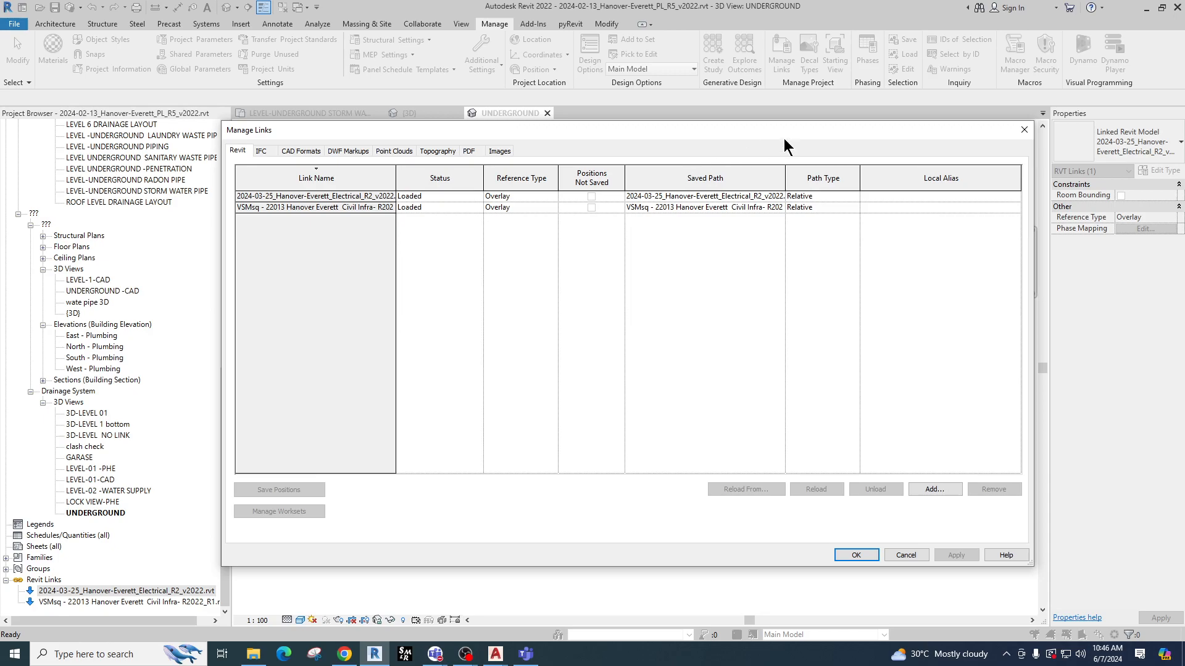
pyautogui.click(1023, 130)
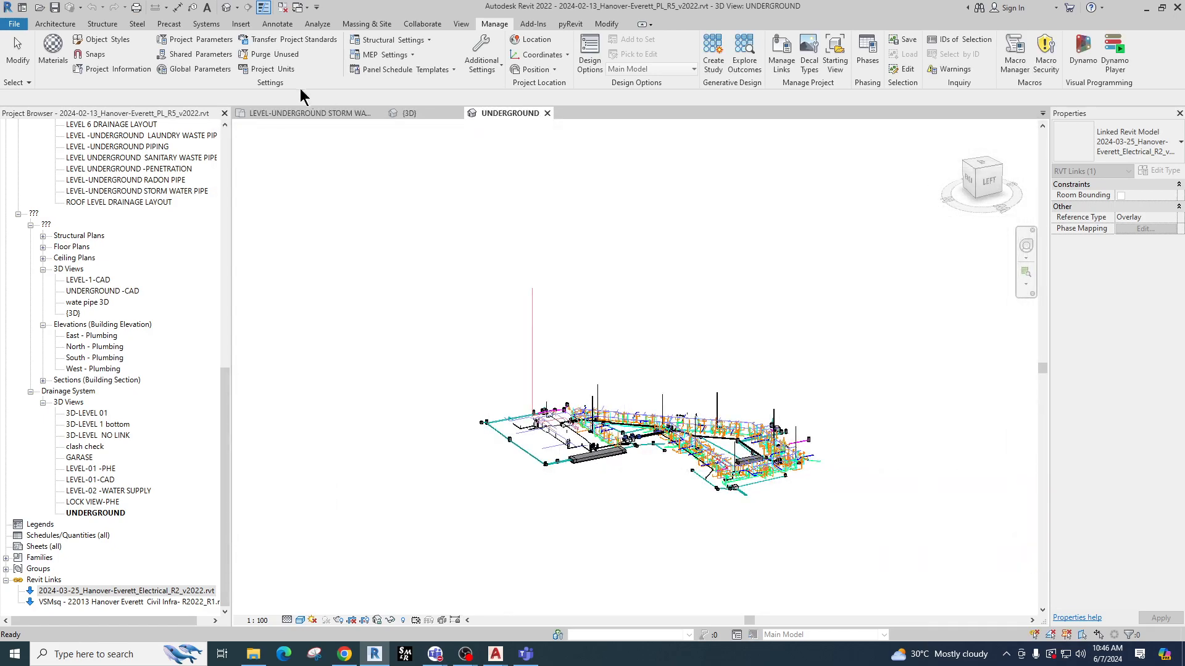
pyautogui.click(240, 24)
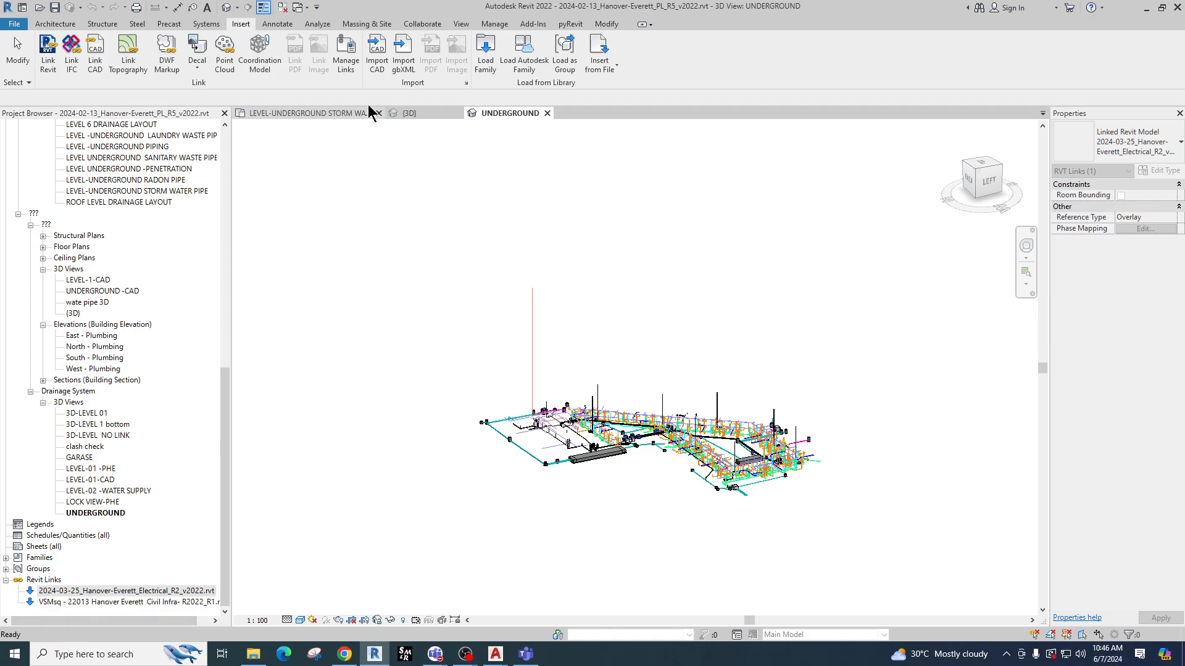
pyautogui.click(490, 25)
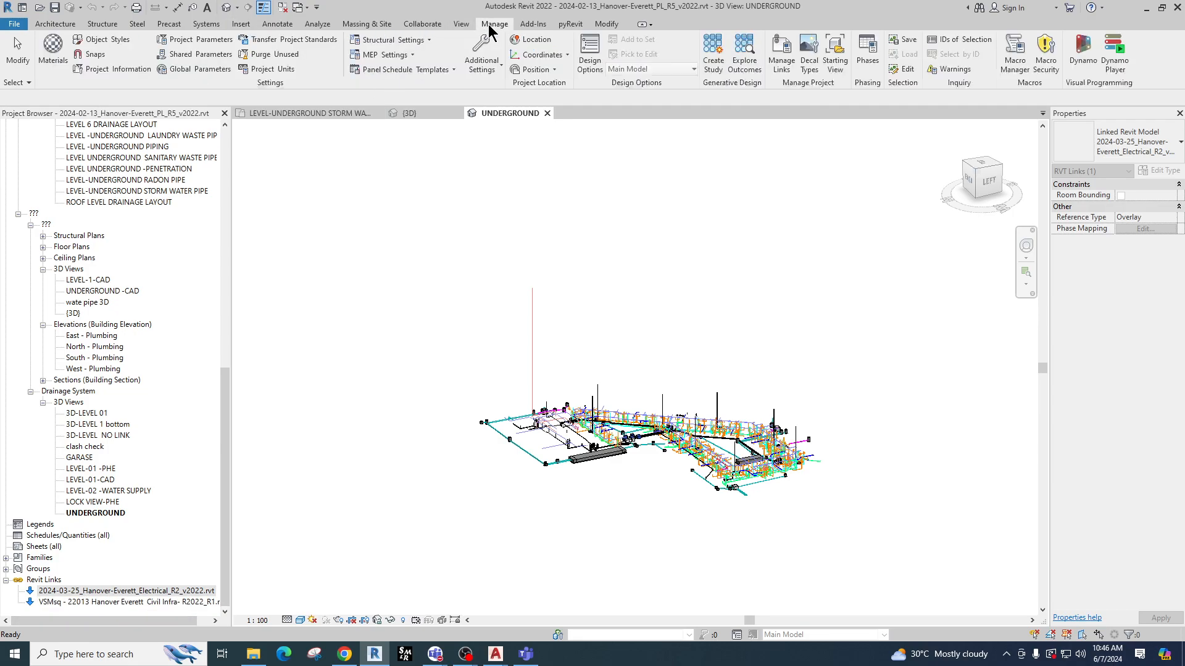
pyautogui.click(781, 61)
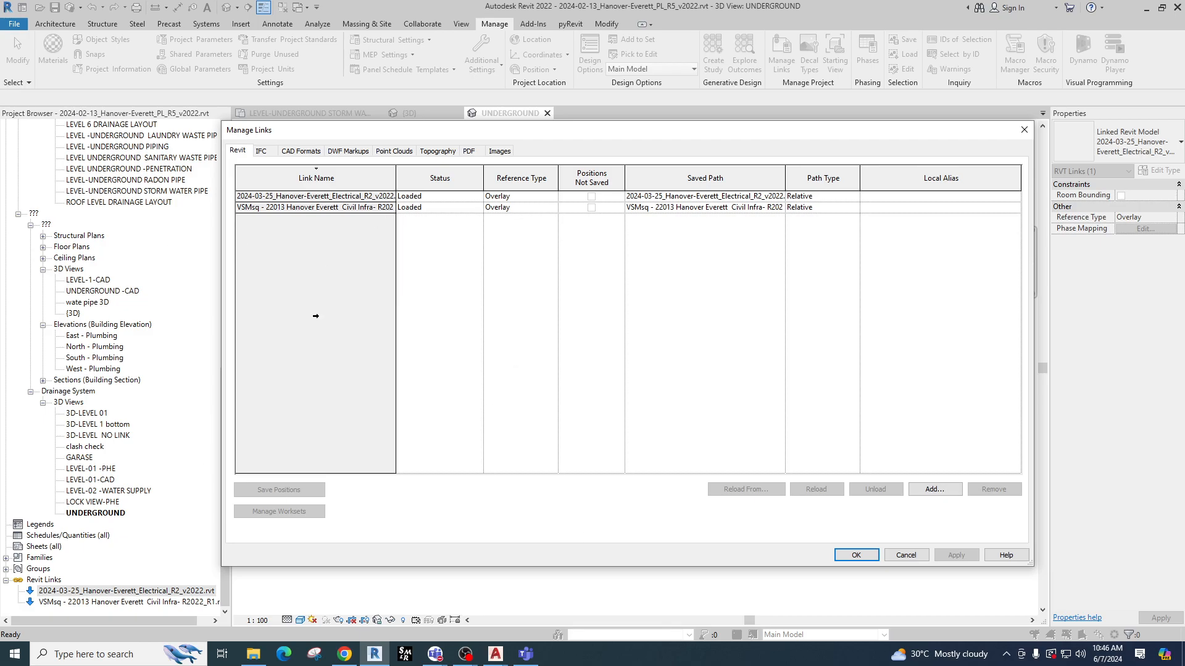
pyautogui.click(300, 196)
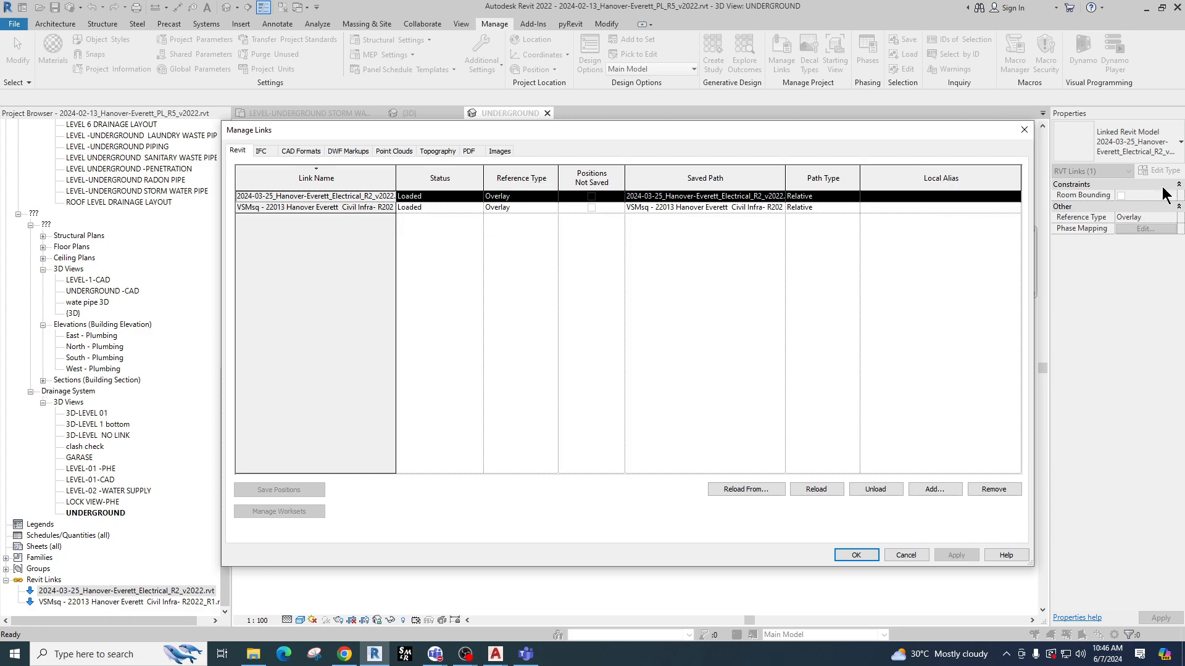
pyautogui.click(1024, 130)
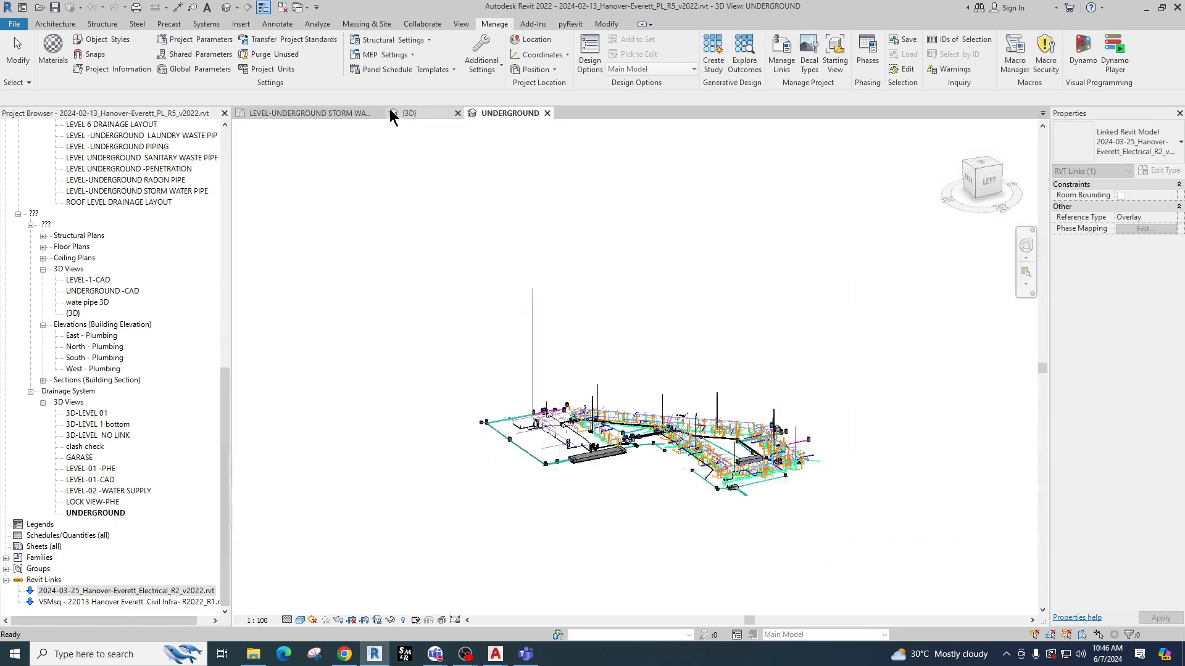
# View the link options available for the Hanover-Everett Electrical model in the project browser and dismiss them.
pyautogui.rightClick(130, 590)
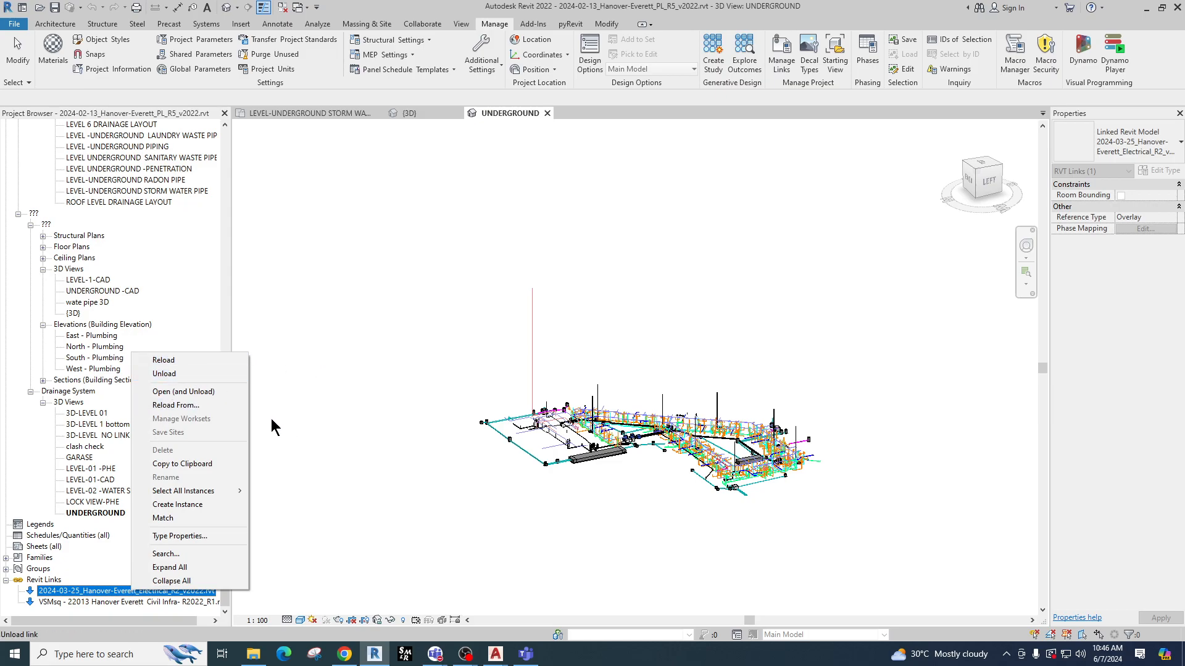
pyautogui.click(425, 314)
pyautogui.click(425, 314)
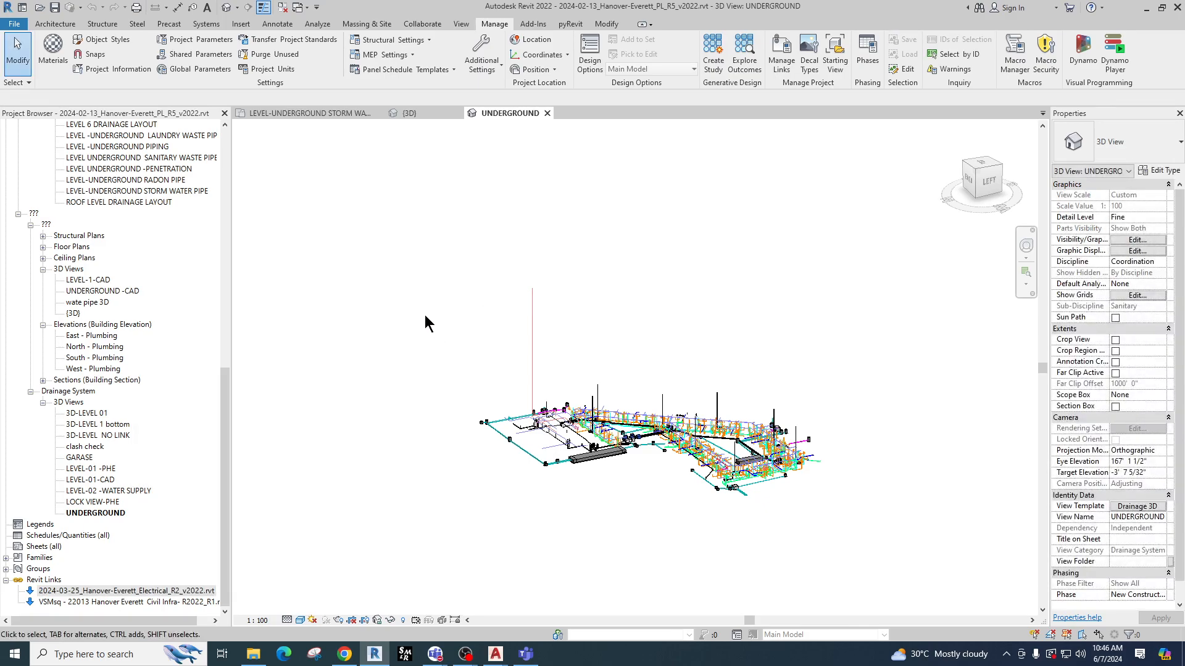
# Remove the linked model 2024-03-25_Hanover-Everett_Electrical_R2_v2022.rvt from the project and accept the removal.
pyautogui.click(241, 25)
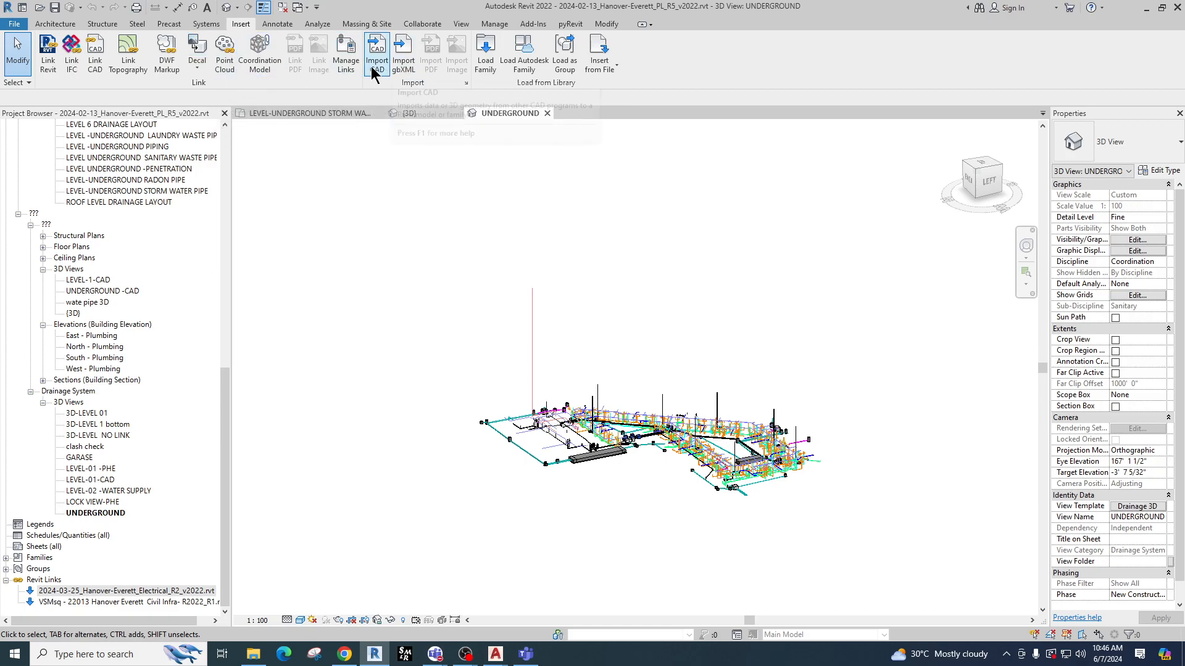
pyautogui.click(347, 64)
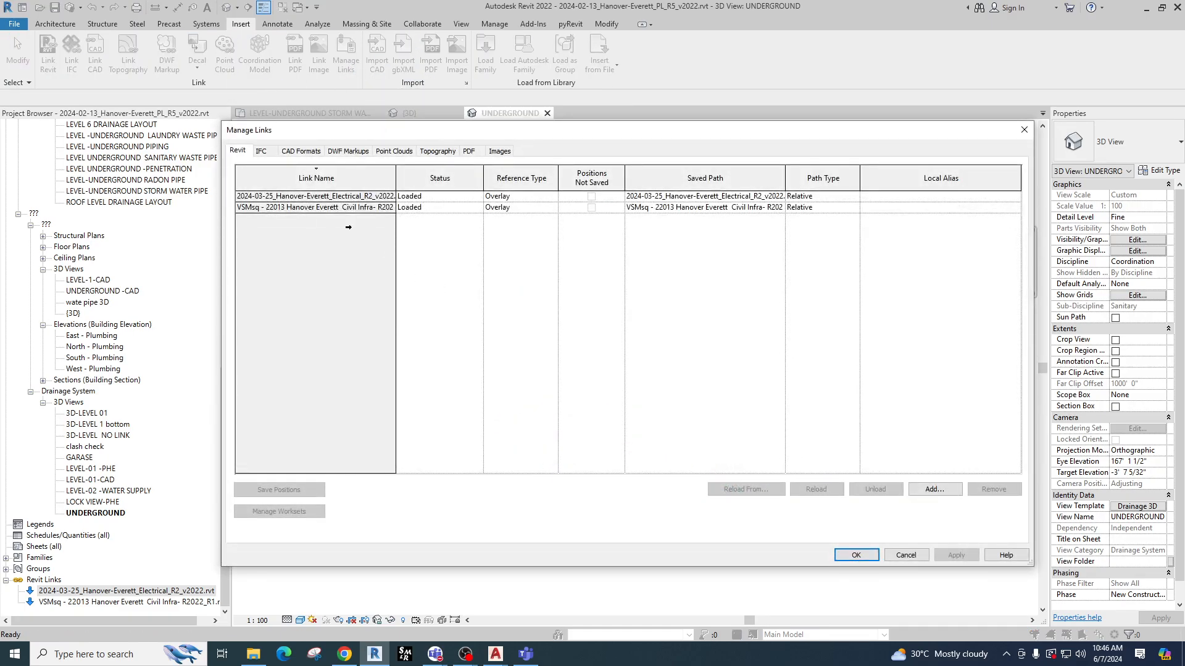
pyautogui.click(335, 196)
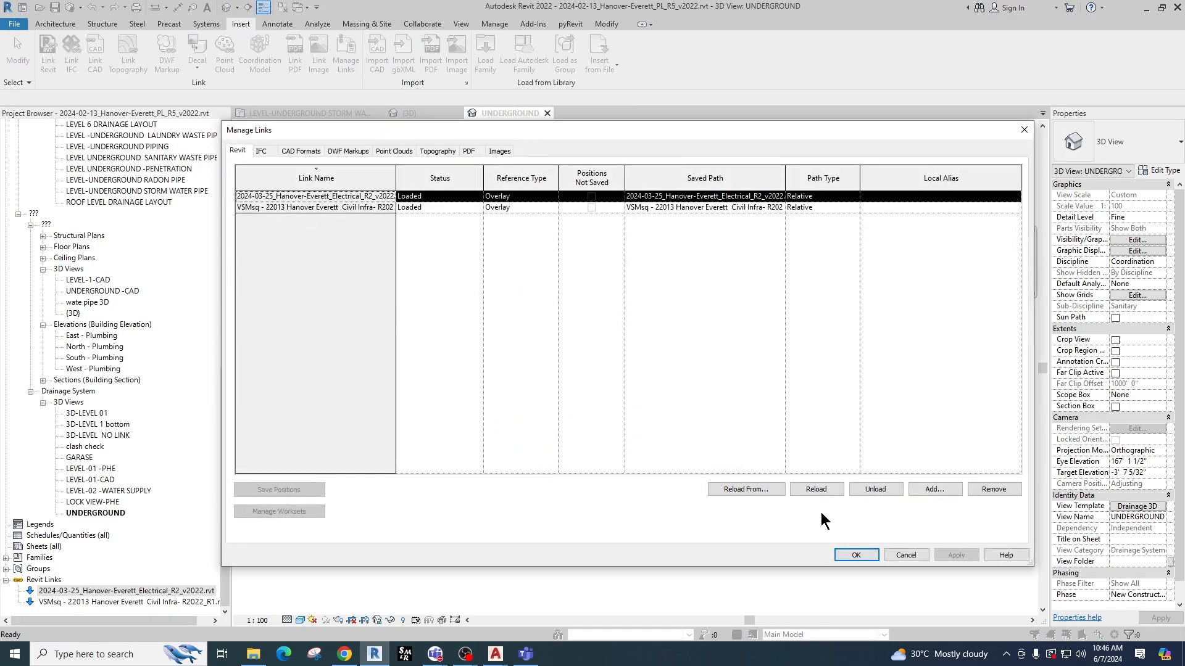
pyautogui.click(989, 491)
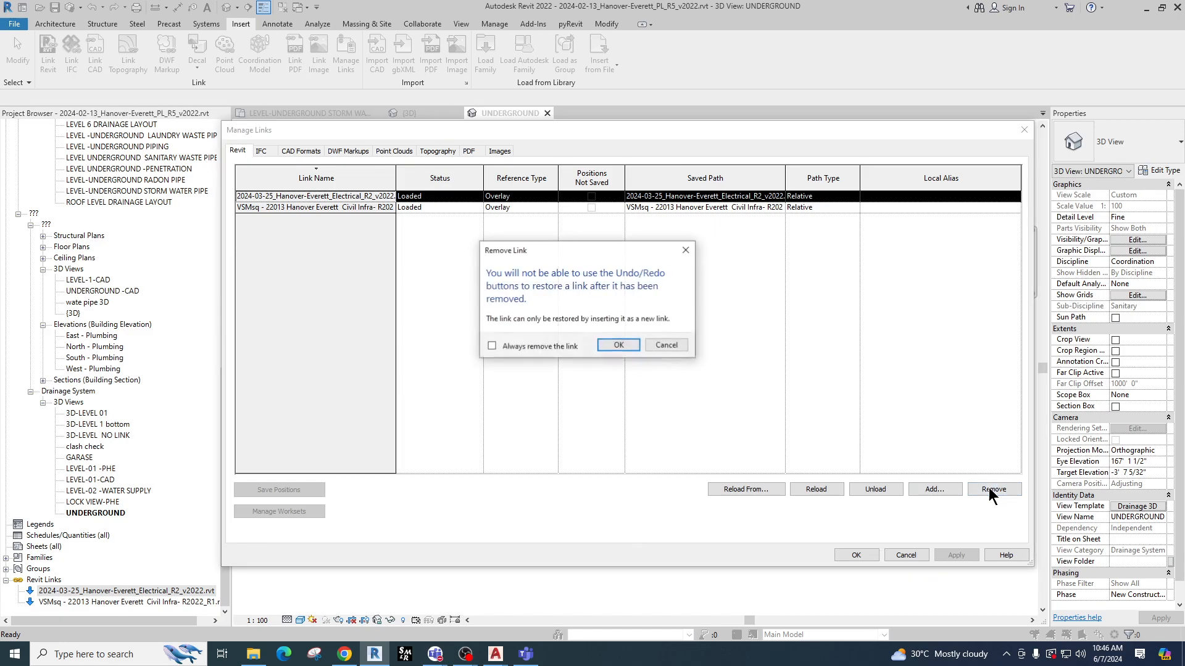
pyautogui.click(619, 345)
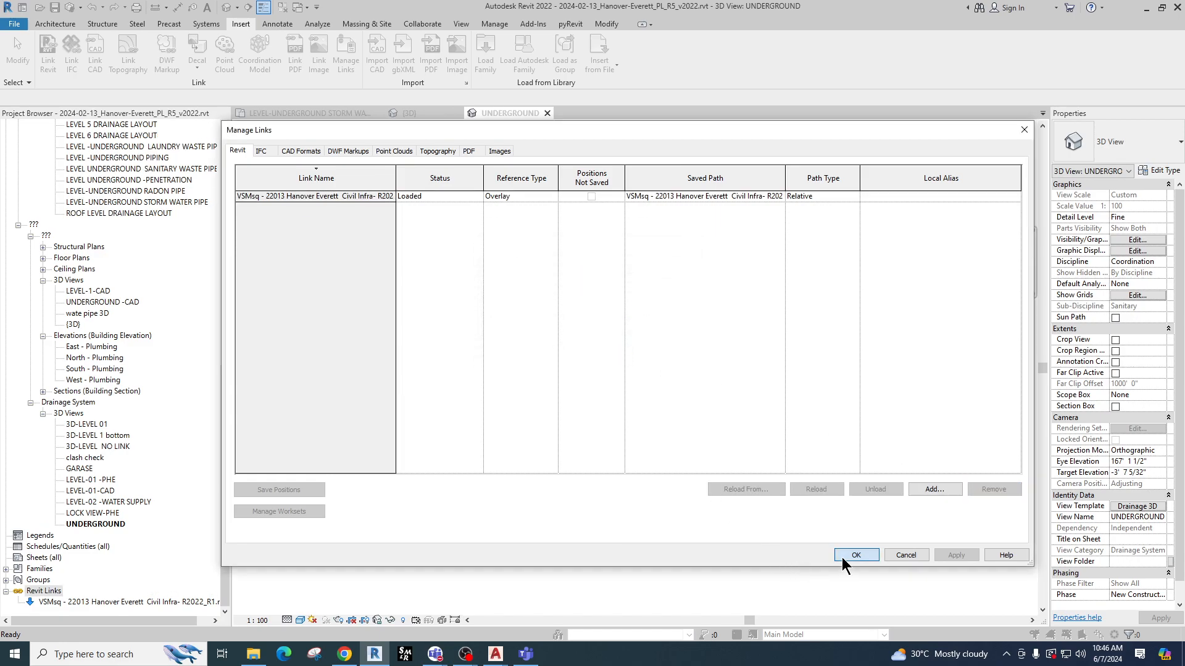
pyautogui.click(841, 558)
pyautogui.scroll(5, 715, 482)
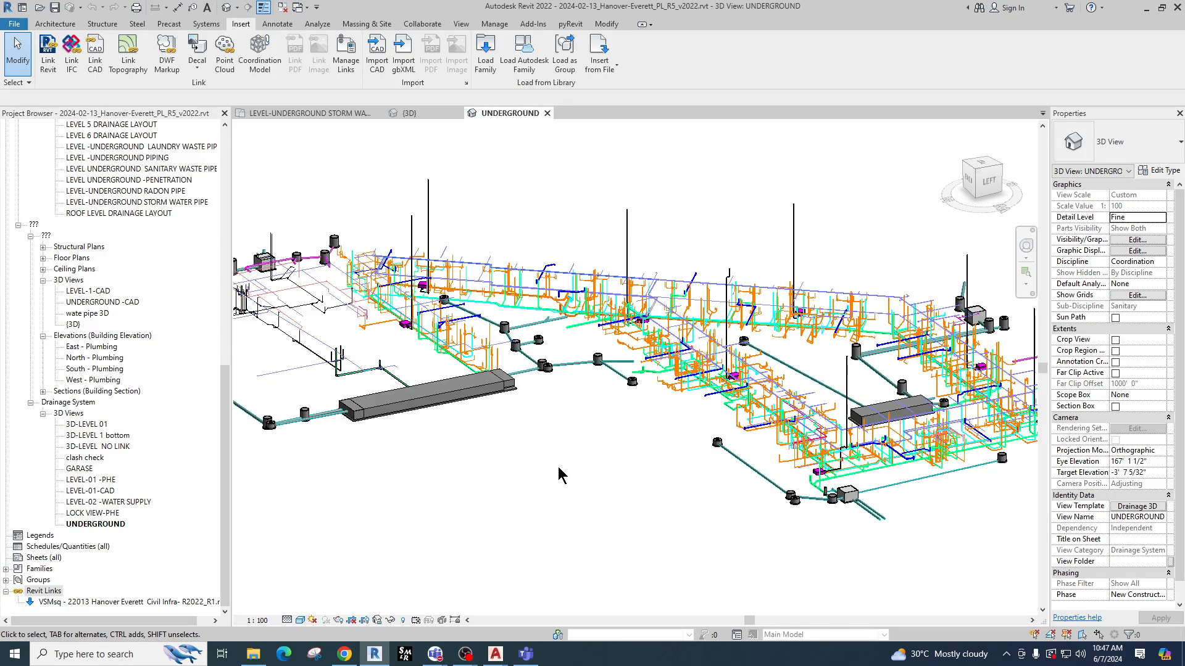
# Minimize the plumbing project window and launch Revit 2023 as a separate session.
pyautogui.click(14, 23)
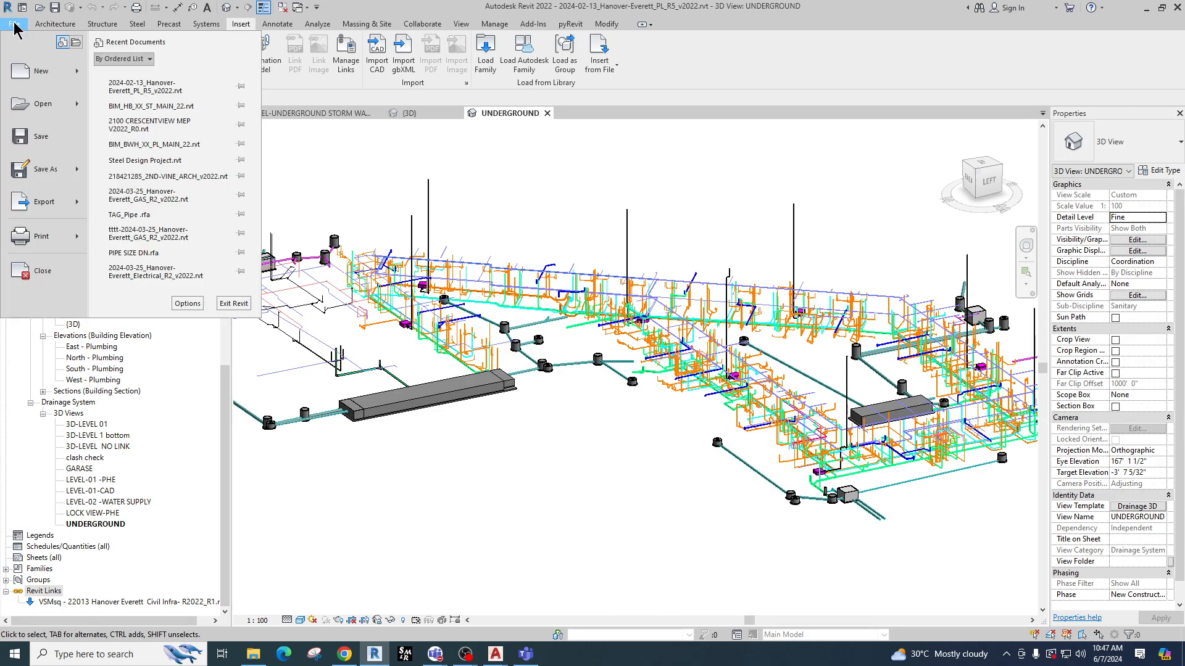
pyautogui.click(464, 494)
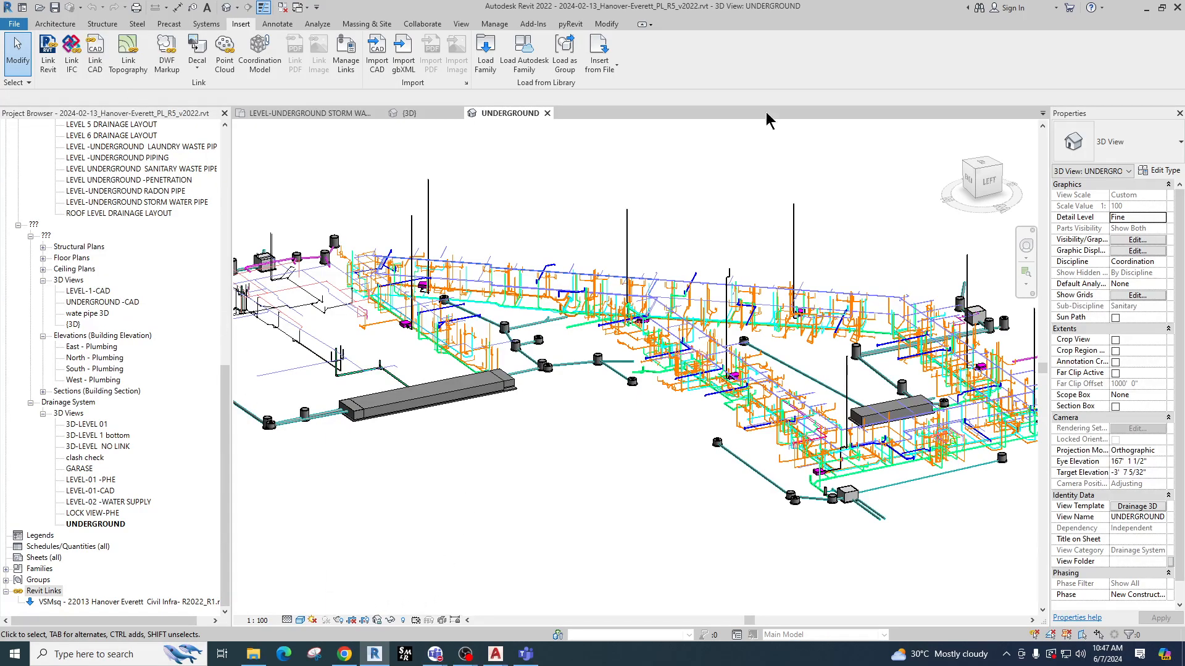
pyautogui.click(1146, 7)
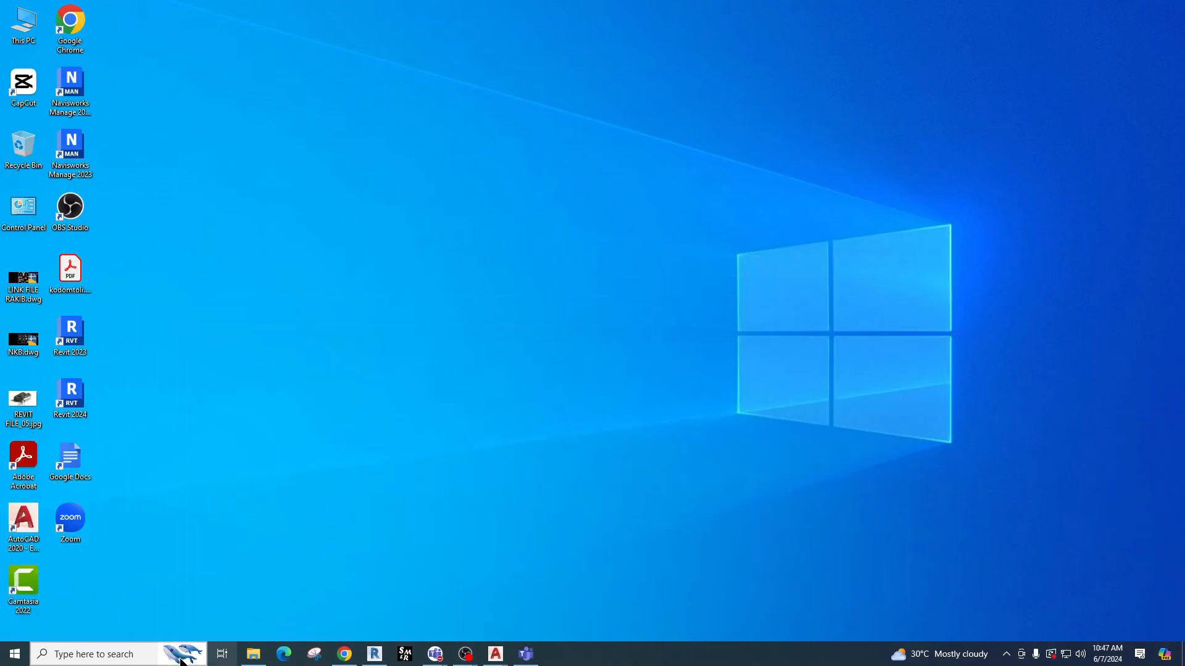
pyautogui.click(189, 660)
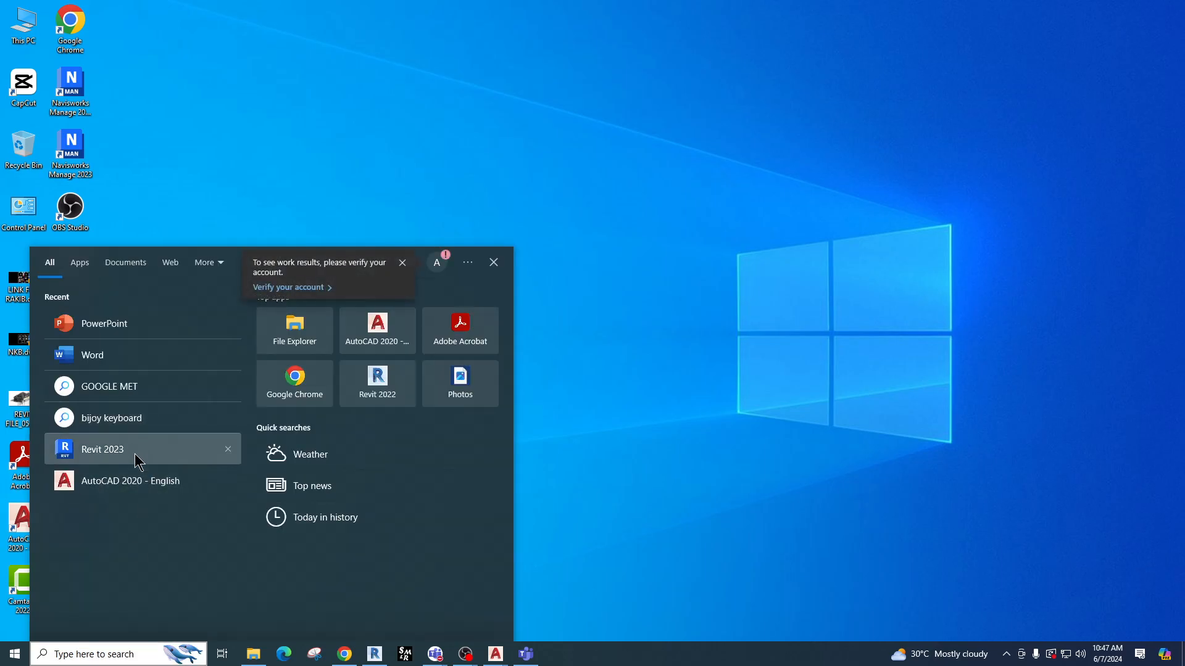
pyautogui.click(138, 461)
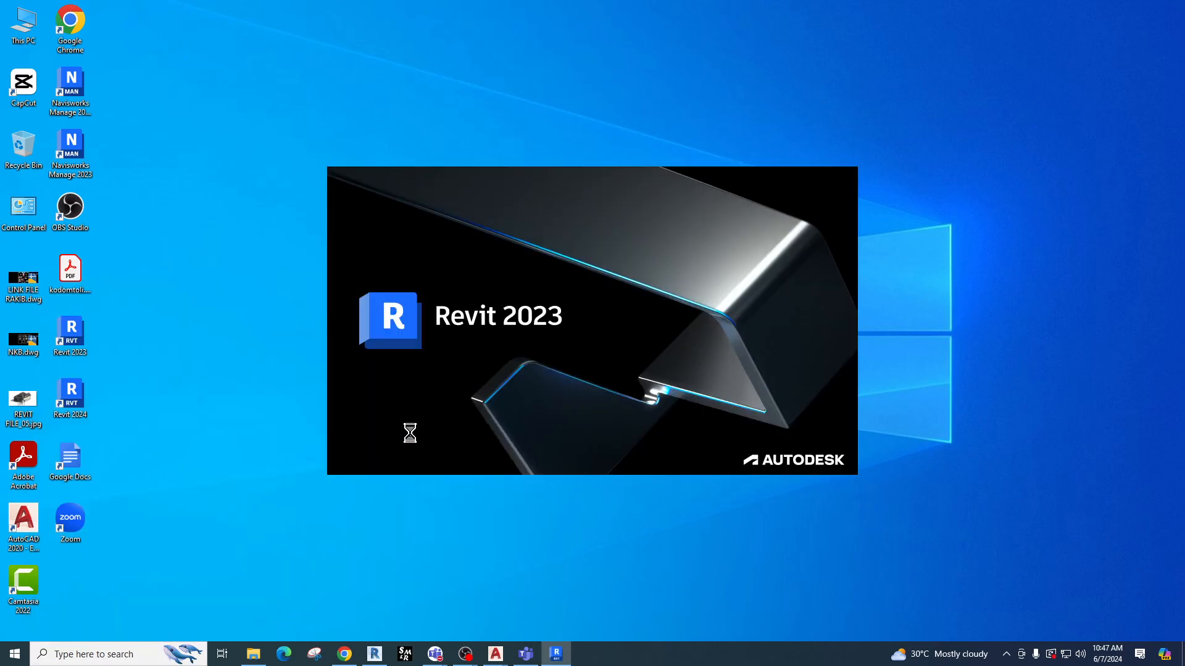
pyautogui.rightClick(174, 368)
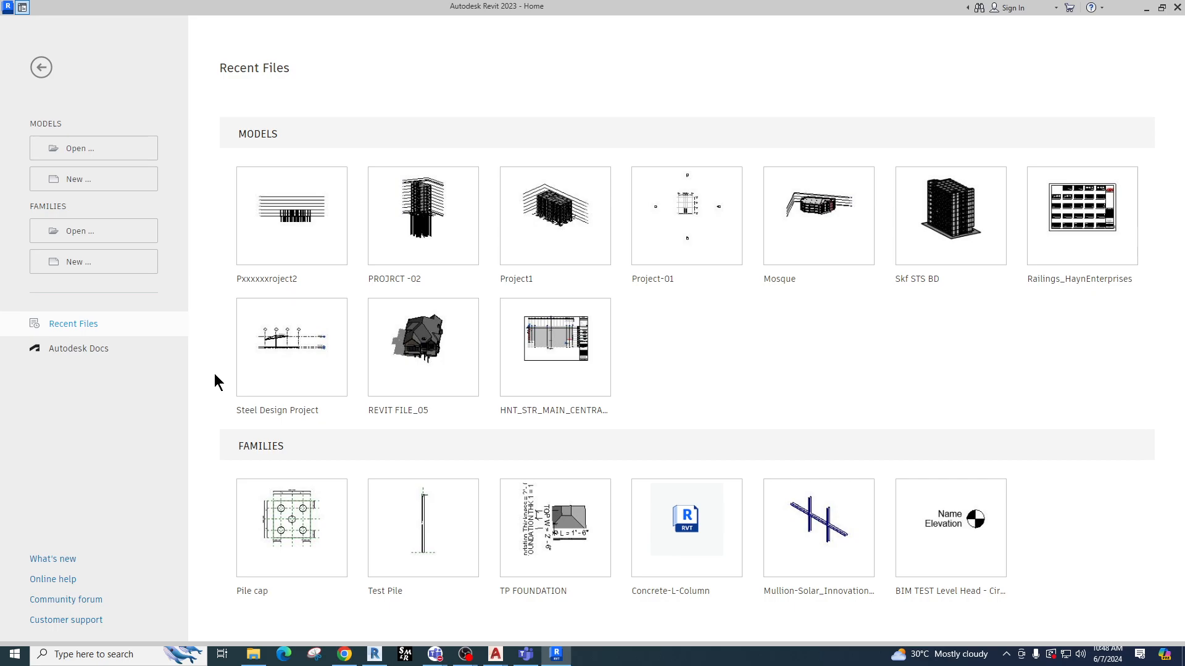
# Create a new project based on the Imperial-Architectural Template.
pyautogui.click(75, 180)
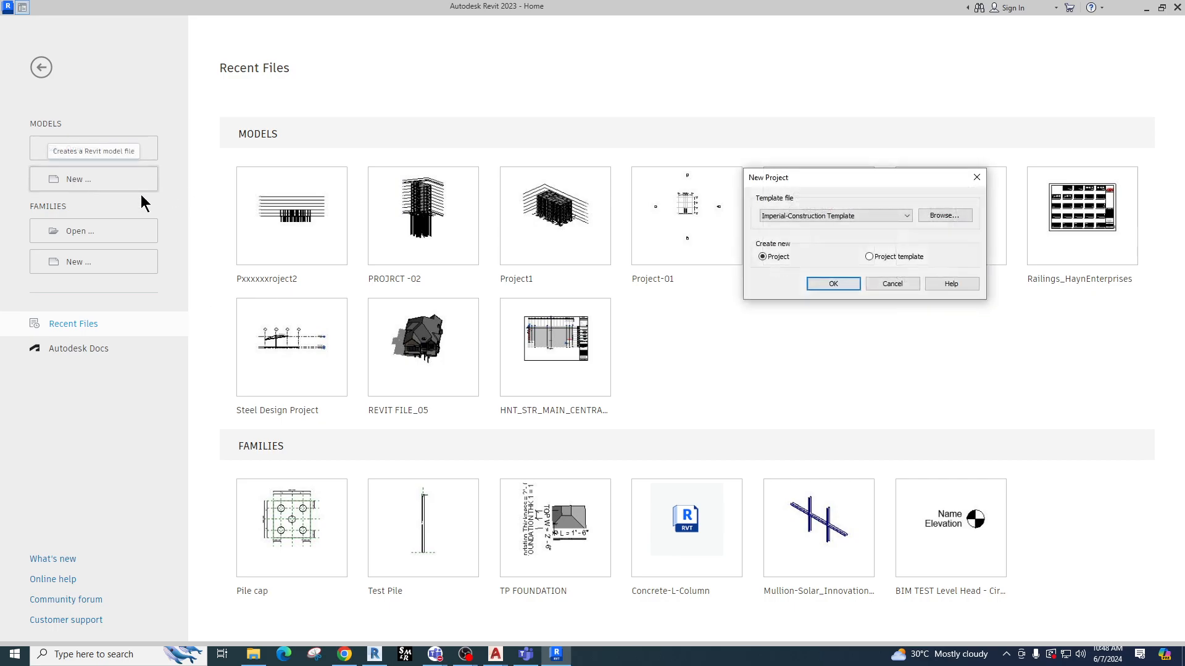
pyautogui.click(789, 216)
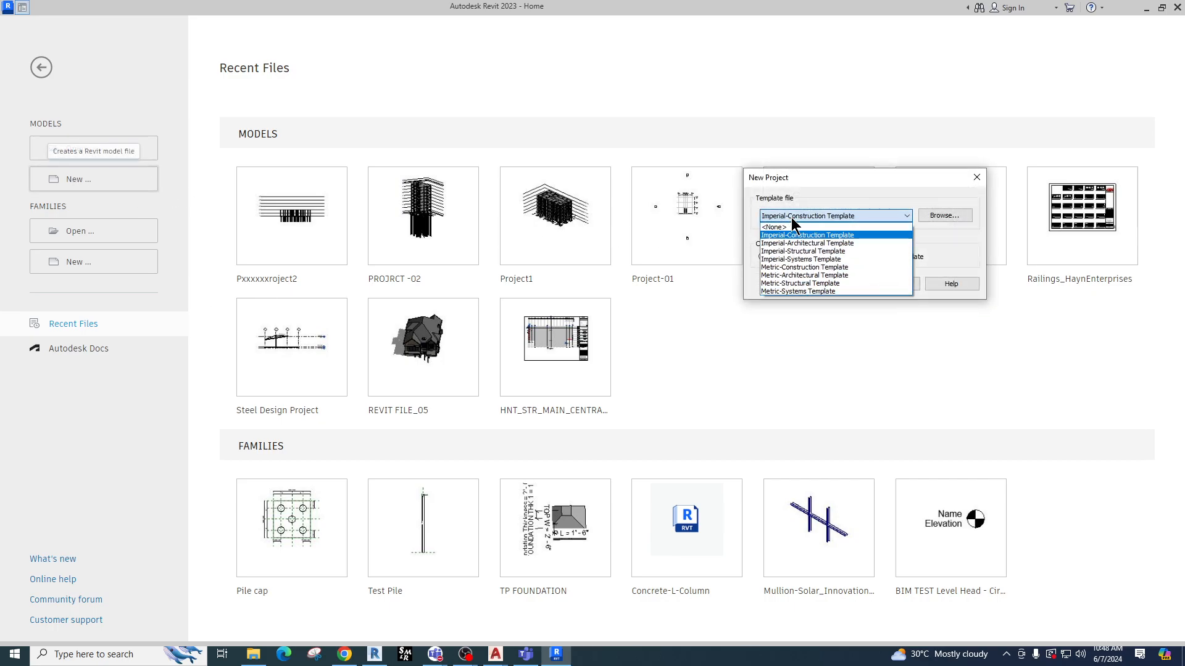
pyautogui.click(812, 253)
pyautogui.click(822, 218)
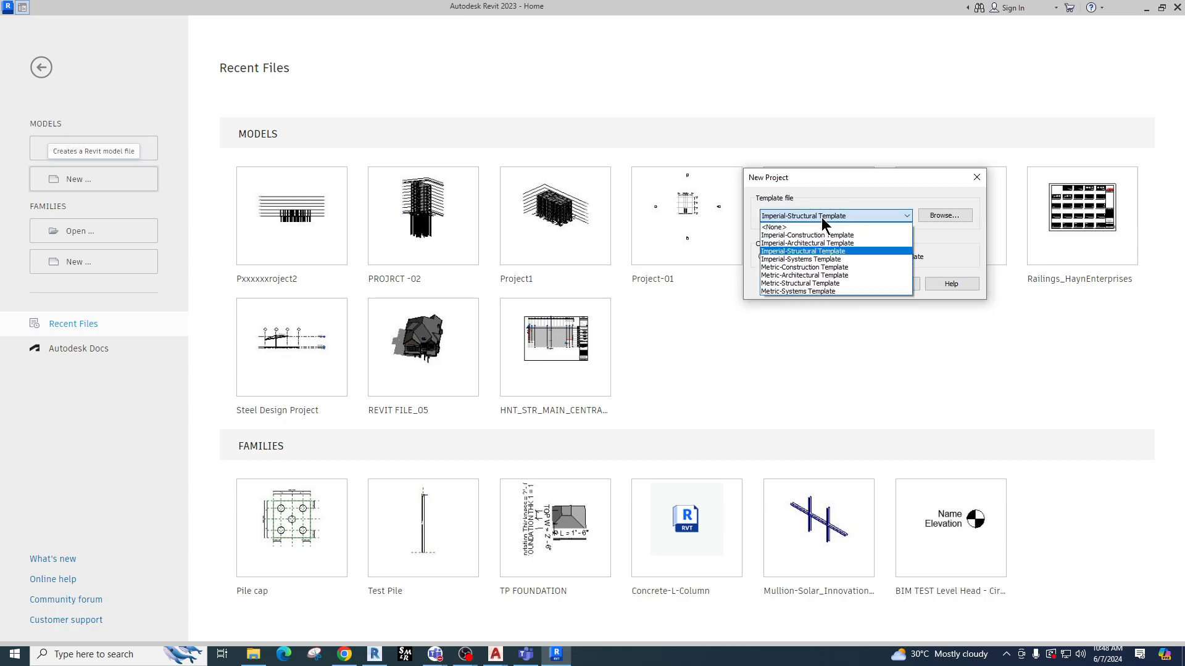
pyautogui.click(806, 244)
pyautogui.click(825, 284)
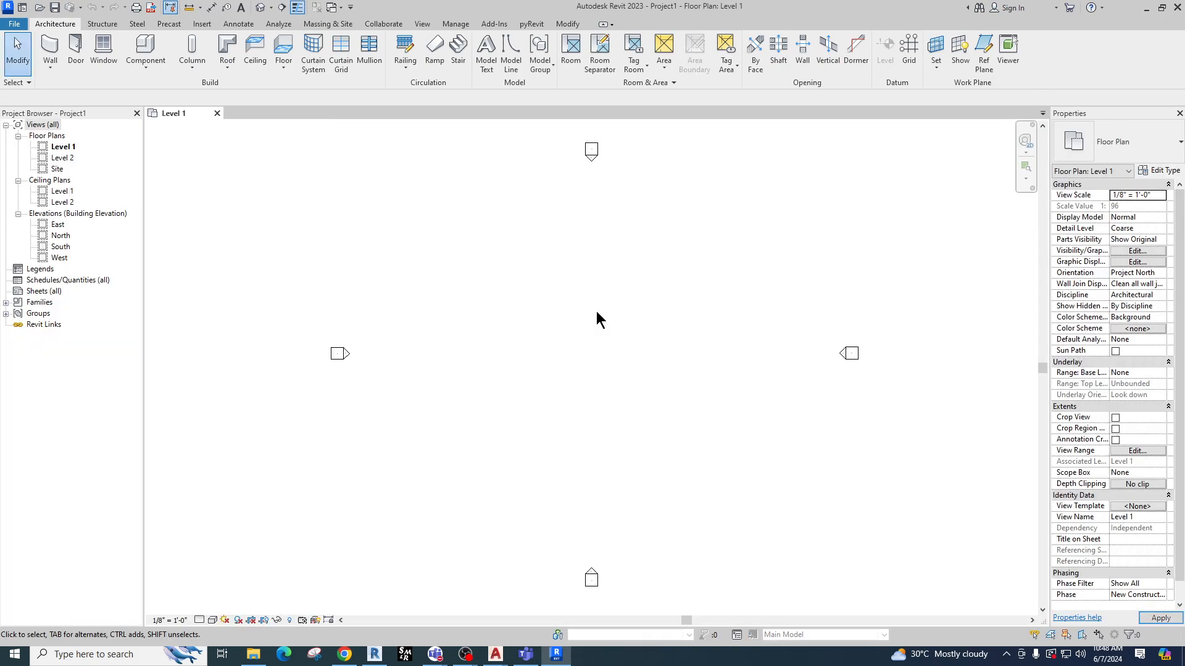
# Link the drawing Link CAD.dwg from the Foundation folder into Level 1, limited to the current view, with origin to internal origin positioning.
pyautogui.click(207, 24)
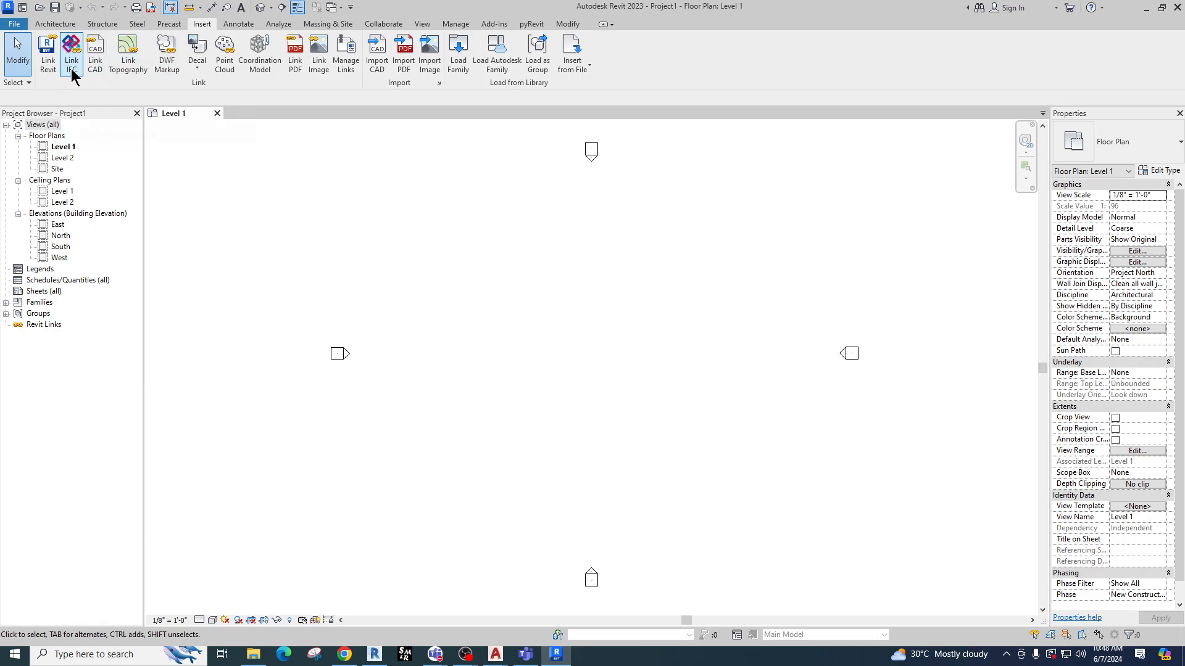
pyautogui.click(102, 68)
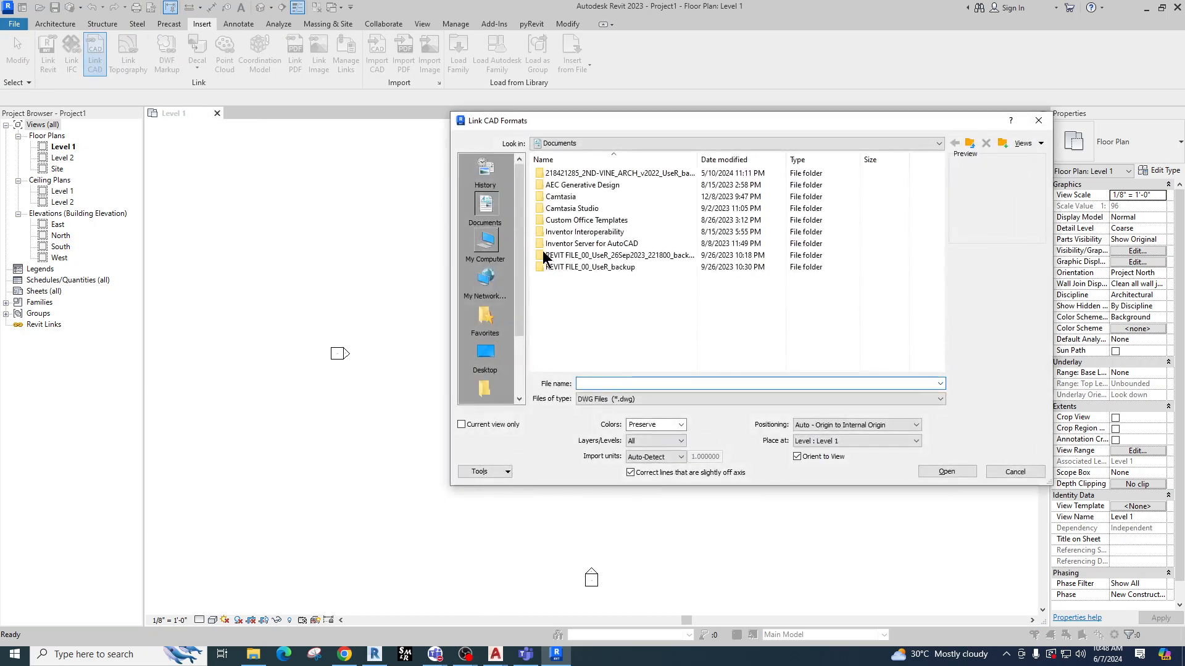
pyautogui.click(501, 372)
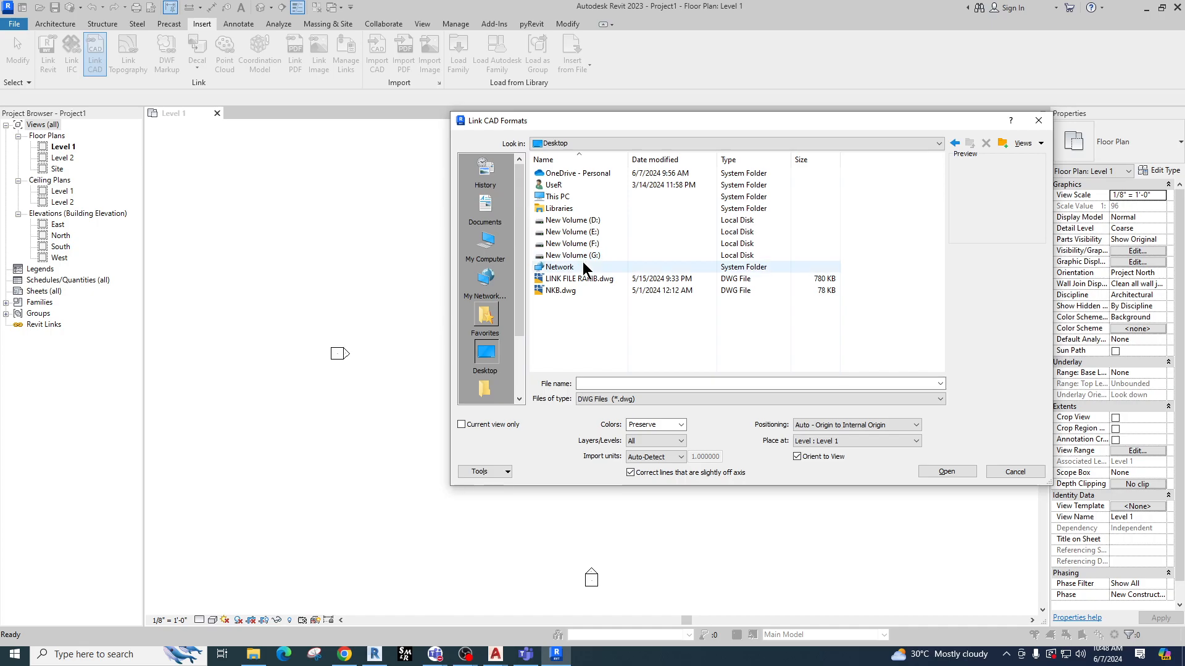
pyautogui.doubleClick(560, 196)
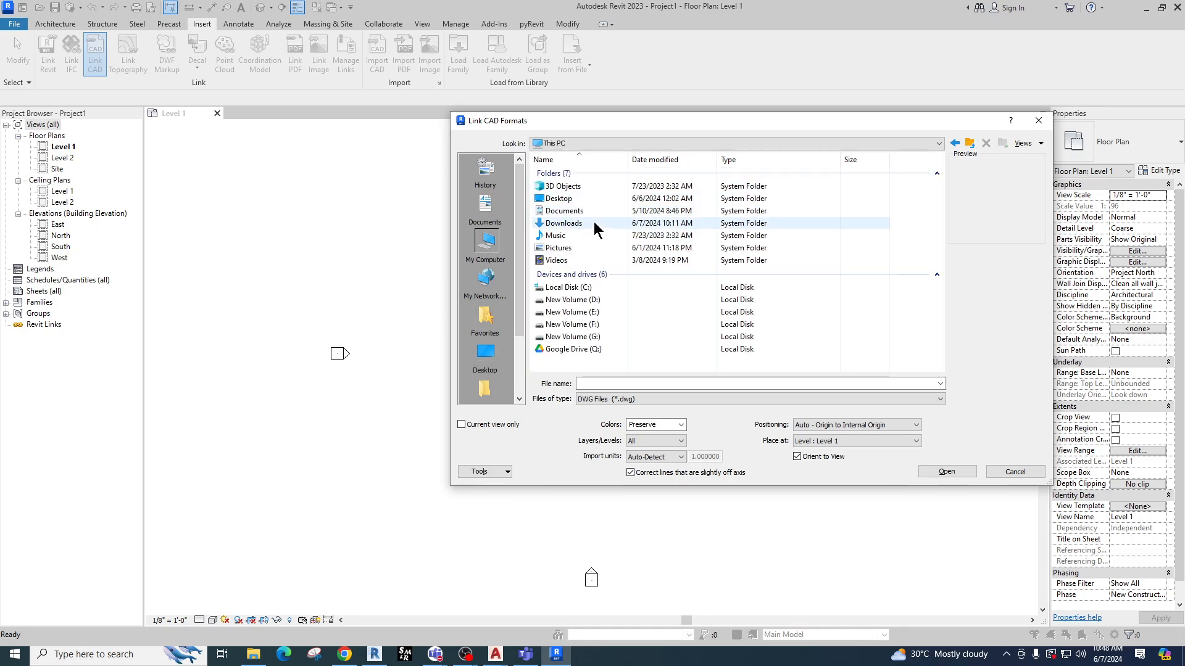
pyautogui.doubleClick(578, 225)
pyautogui.doubleClick(563, 187)
pyautogui.click(563, 176)
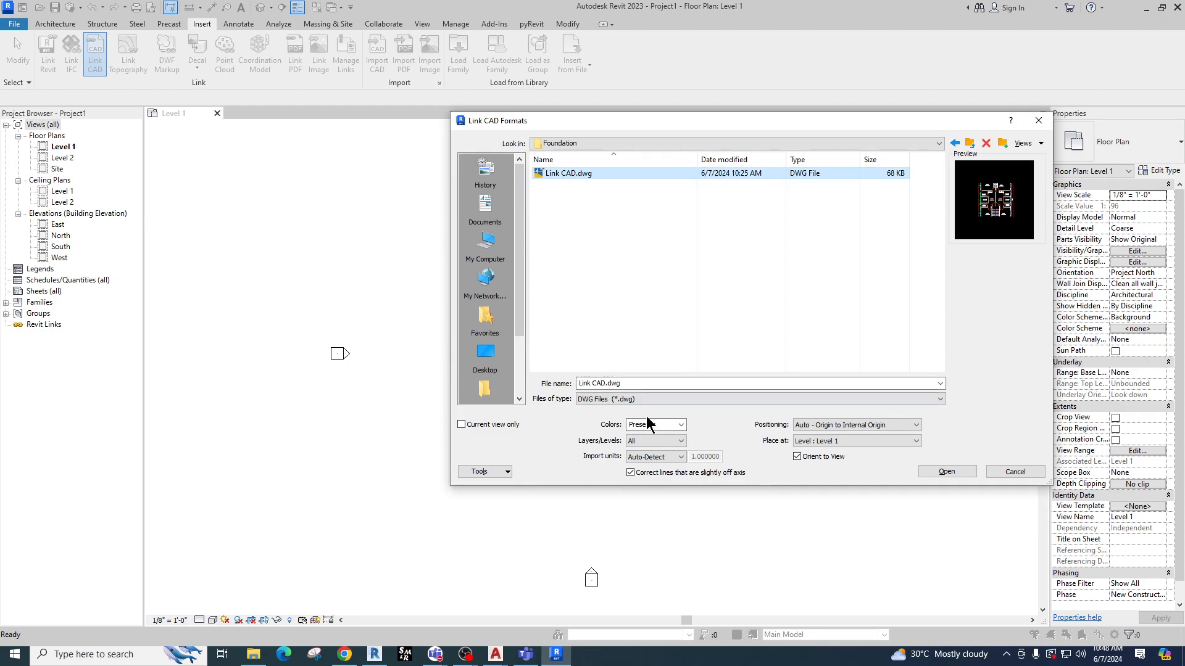
pyautogui.click(944, 473)
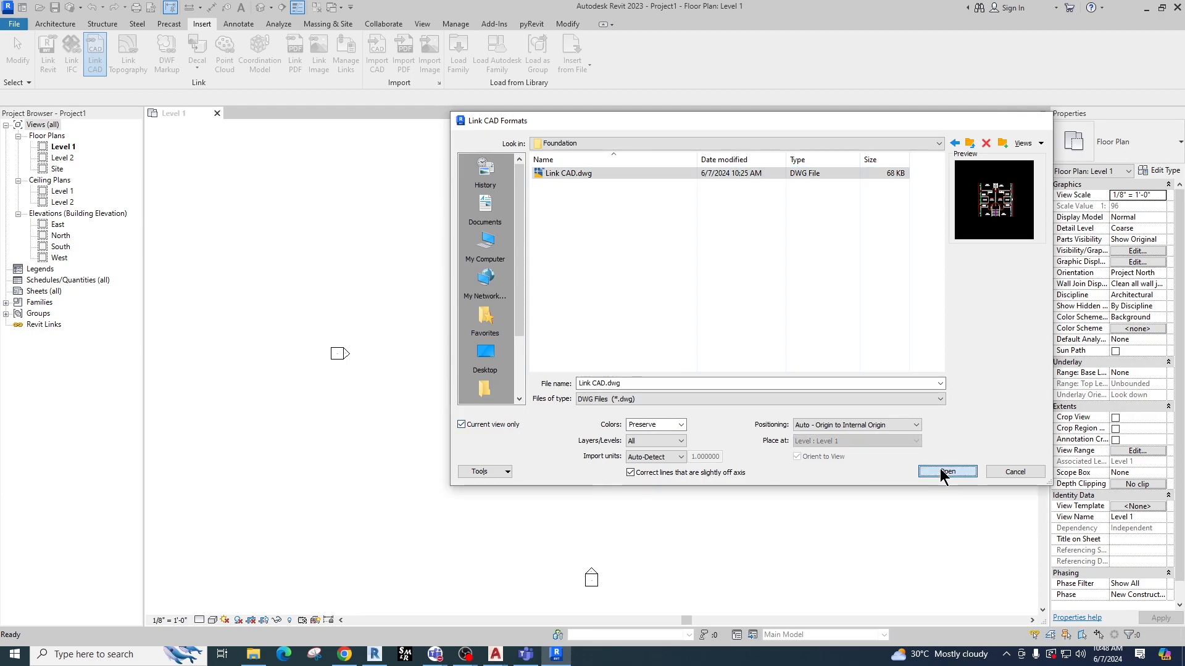
pyautogui.scroll(5, 587, 305)
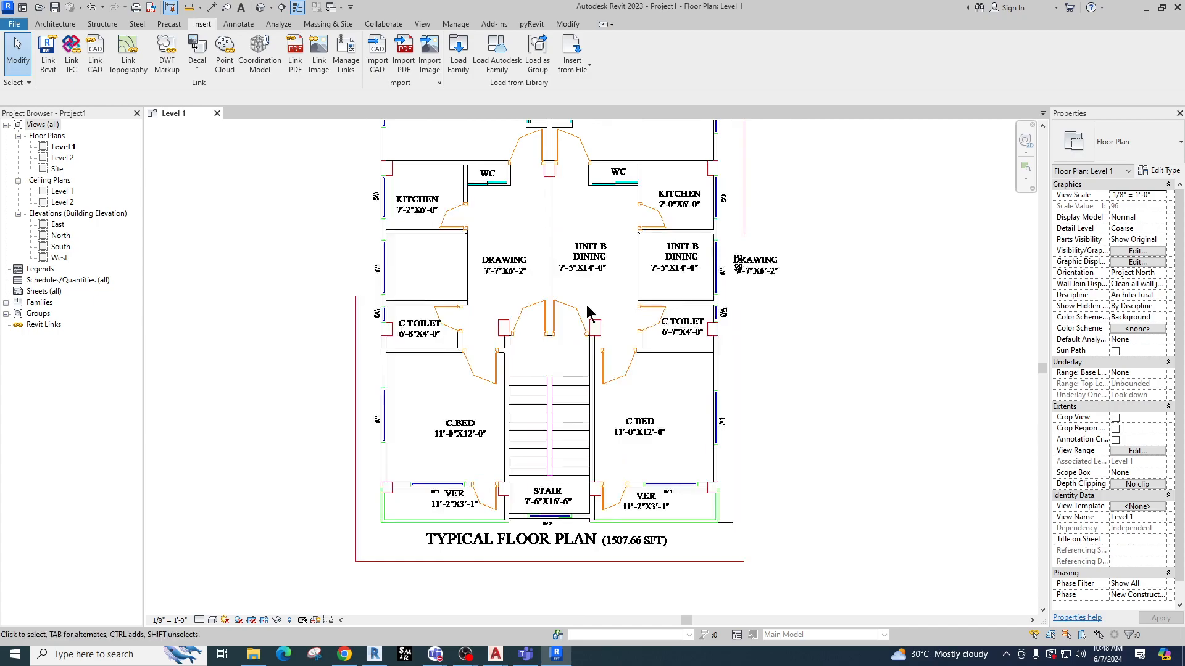
pyautogui.scroll(2, 621, 157)
pyautogui.scroll(-4, 503, 232)
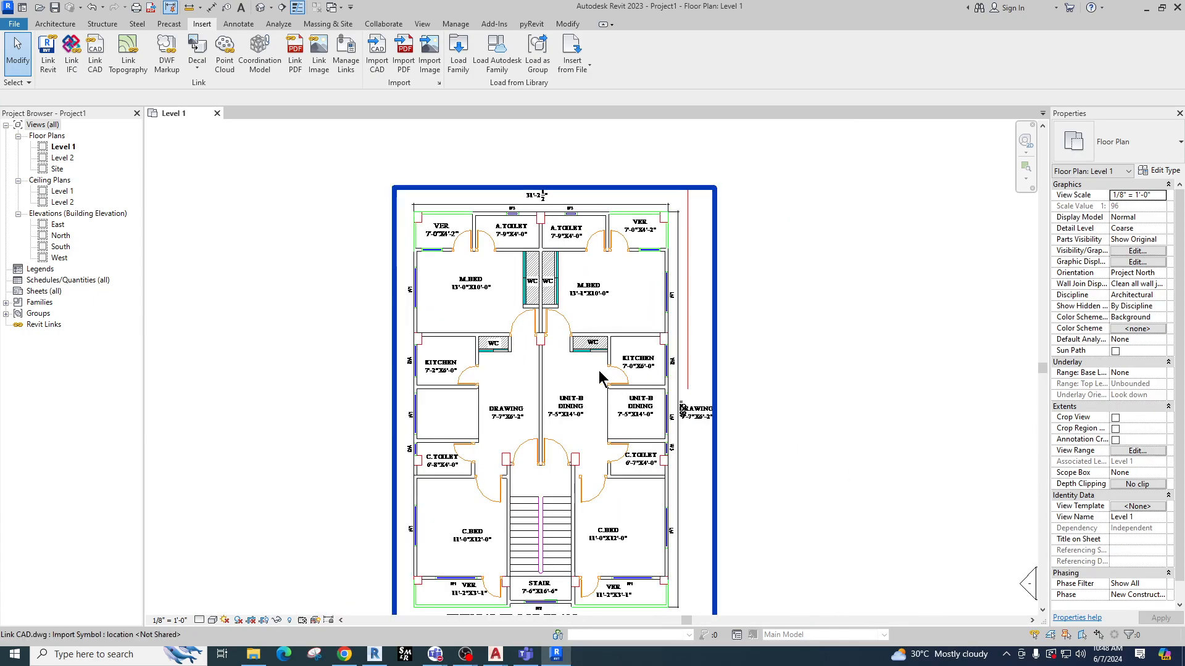
# Turn off selection of links, underlay elements and pinned elements so the linked floor plan cannot be picked.
pyautogui.click(693, 362)
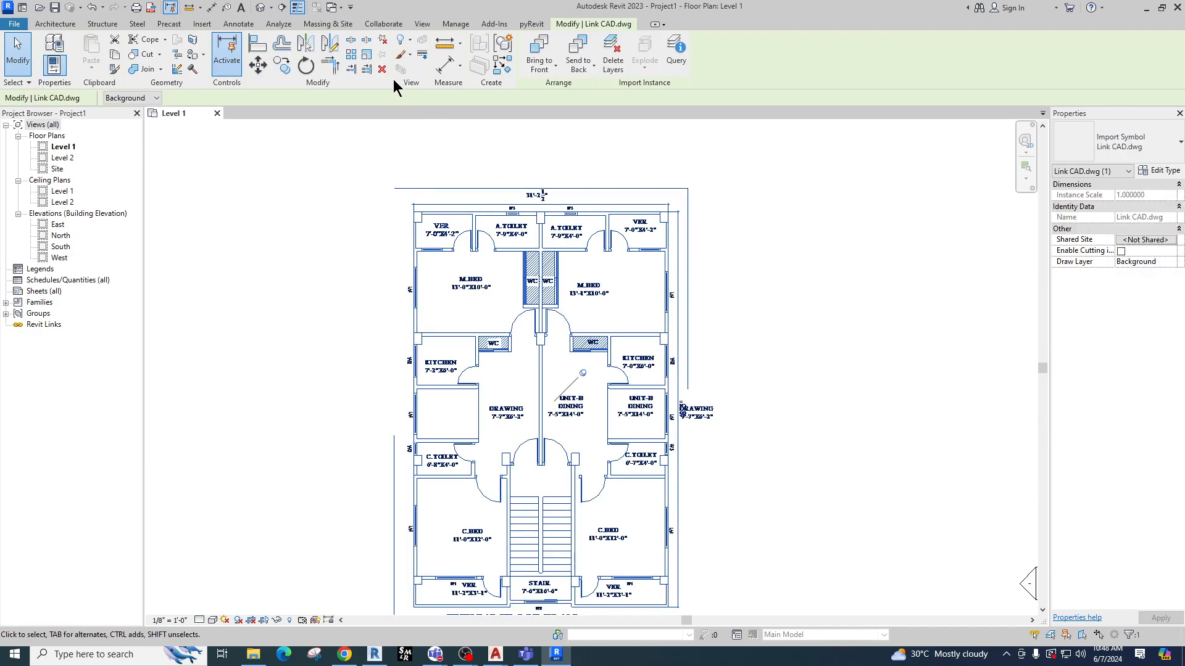
pyautogui.click(1035, 635)
pyautogui.click(1050, 635)
pyautogui.click(1066, 635)
pyautogui.scroll(5, 513, 270)
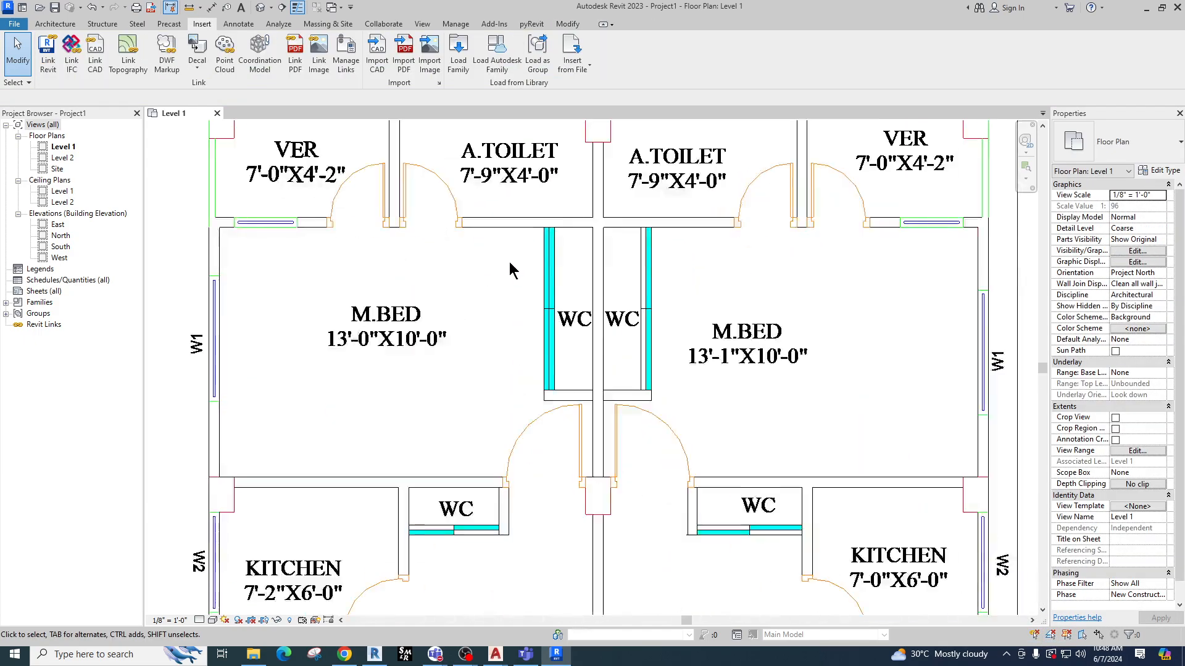
# Check the thickness of the wall between the A.TOILET and M.BED rooms with an aligned dimension, without placing it.
pyautogui.click(211, 7)
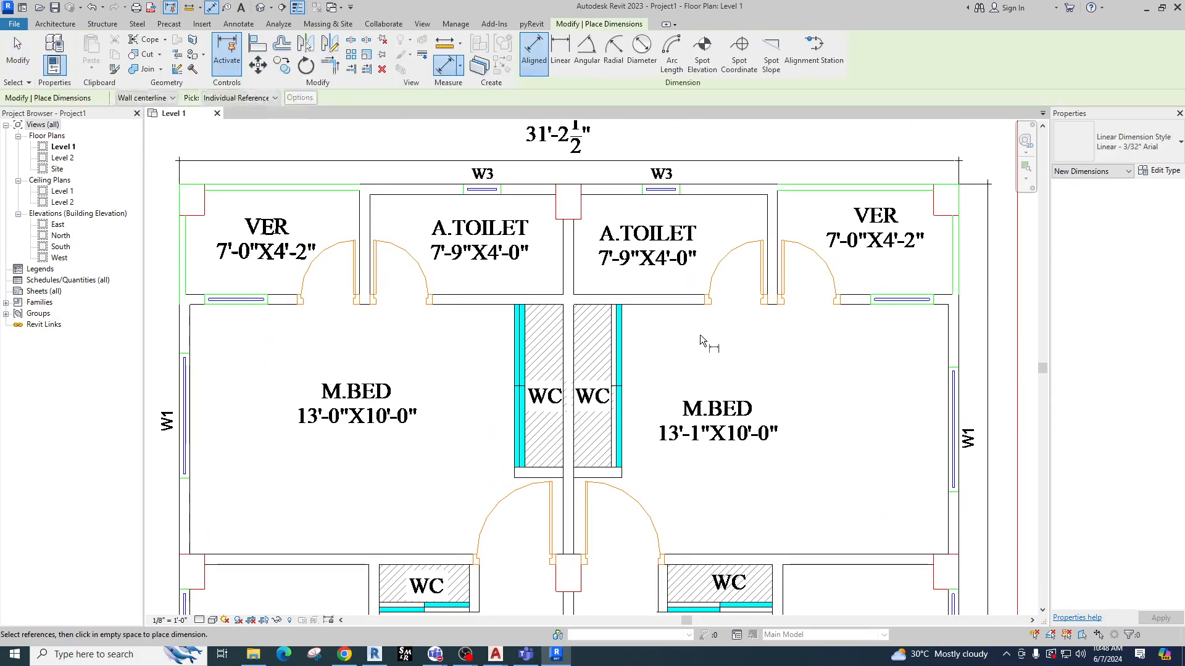
pyautogui.scroll(2, 660, 316)
pyautogui.click(659, 295)
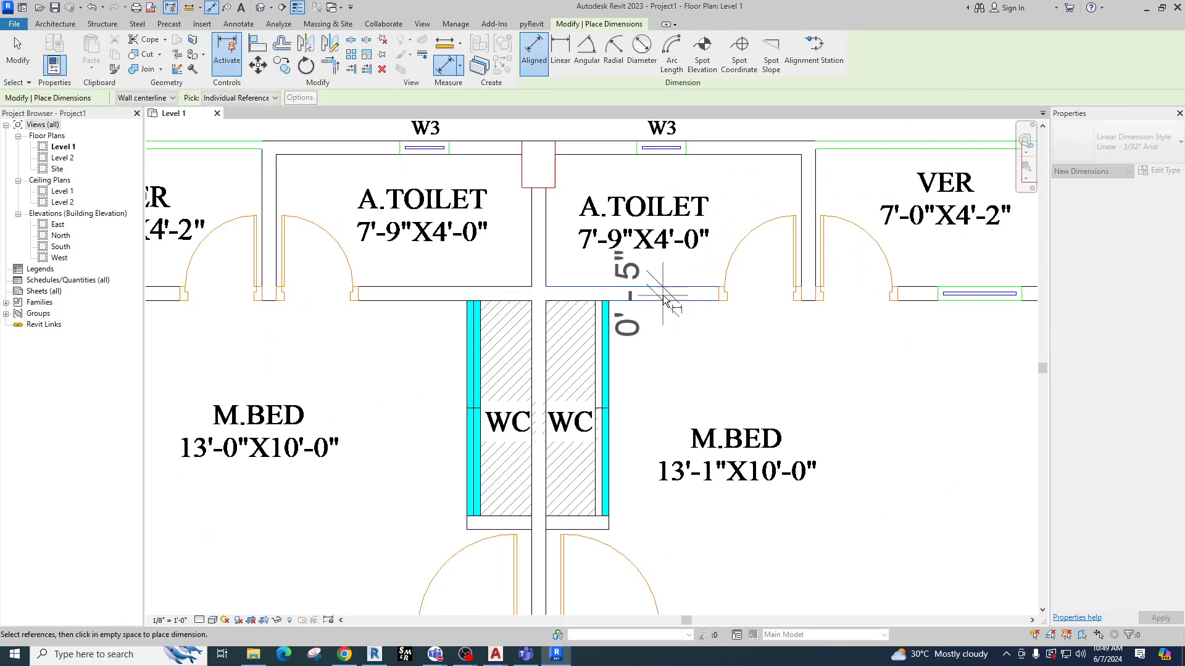
pyautogui.press('Escape')
# Check the thickness of the VER veranda's outer edge with an aligned dimension, and leave the dimension command without placing it.
pyautogui.scroll(-3, 663, 304)
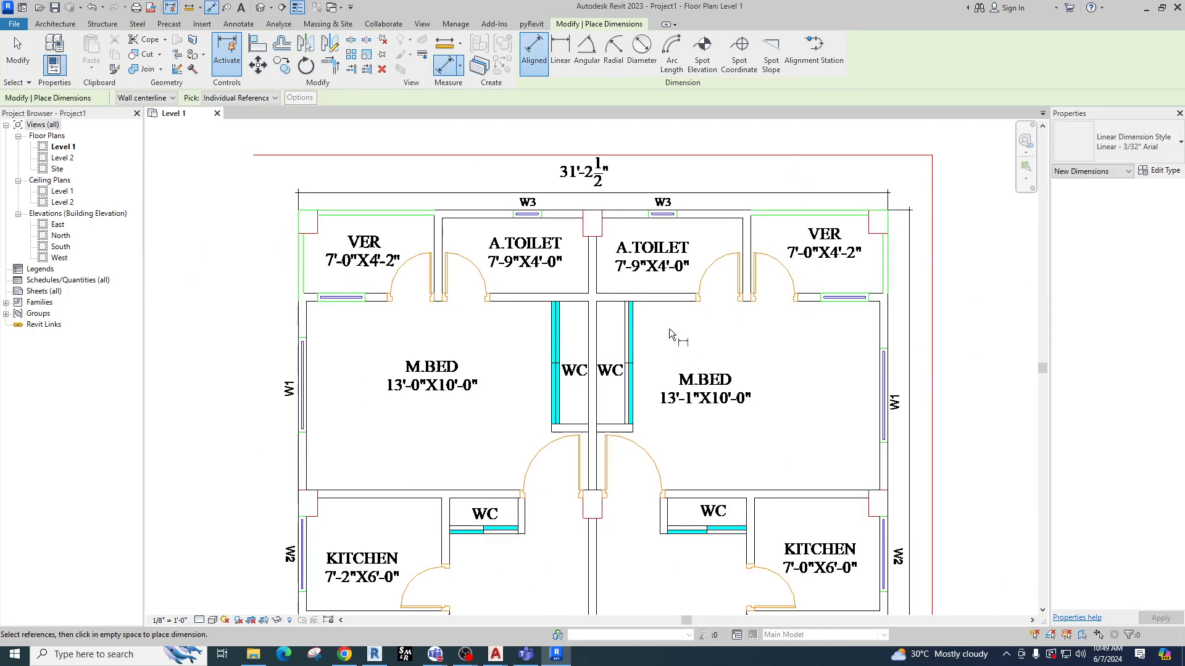
pyautogui.scroll(3, 805, 199)
pyautogui.click(762, 164)
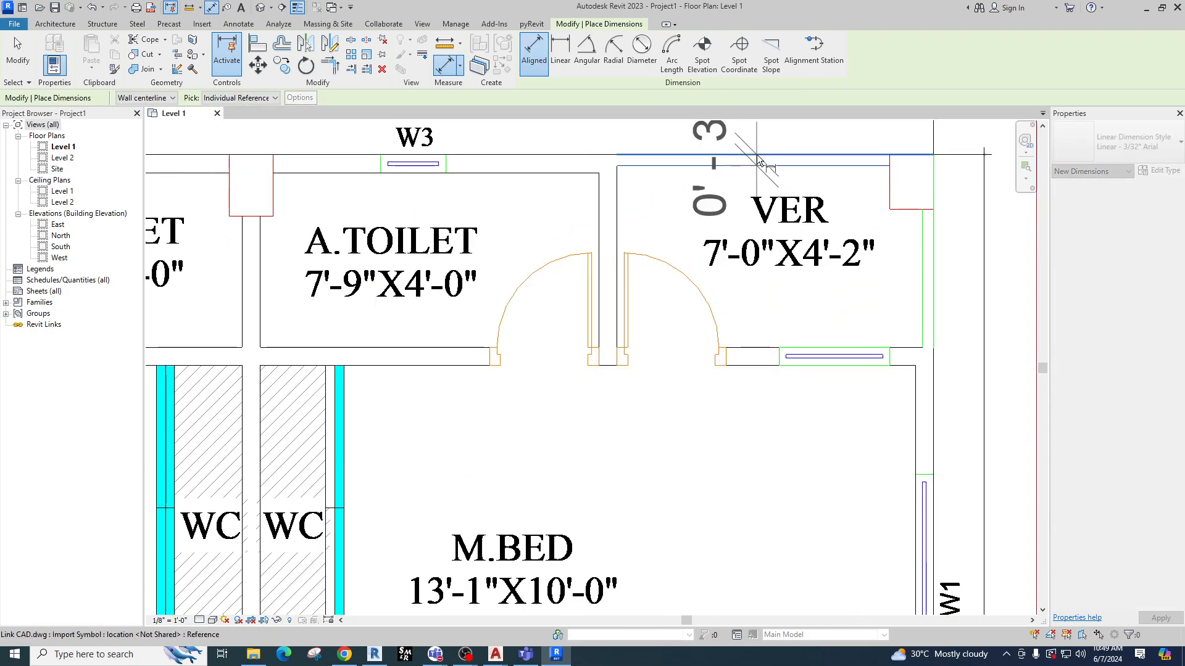
pyautogui.press('Escape')
pyautogui.press('Escape')
pyautogui.scroll(-3, 685, 338)
pyautogui.scroll(2, 662, 307)
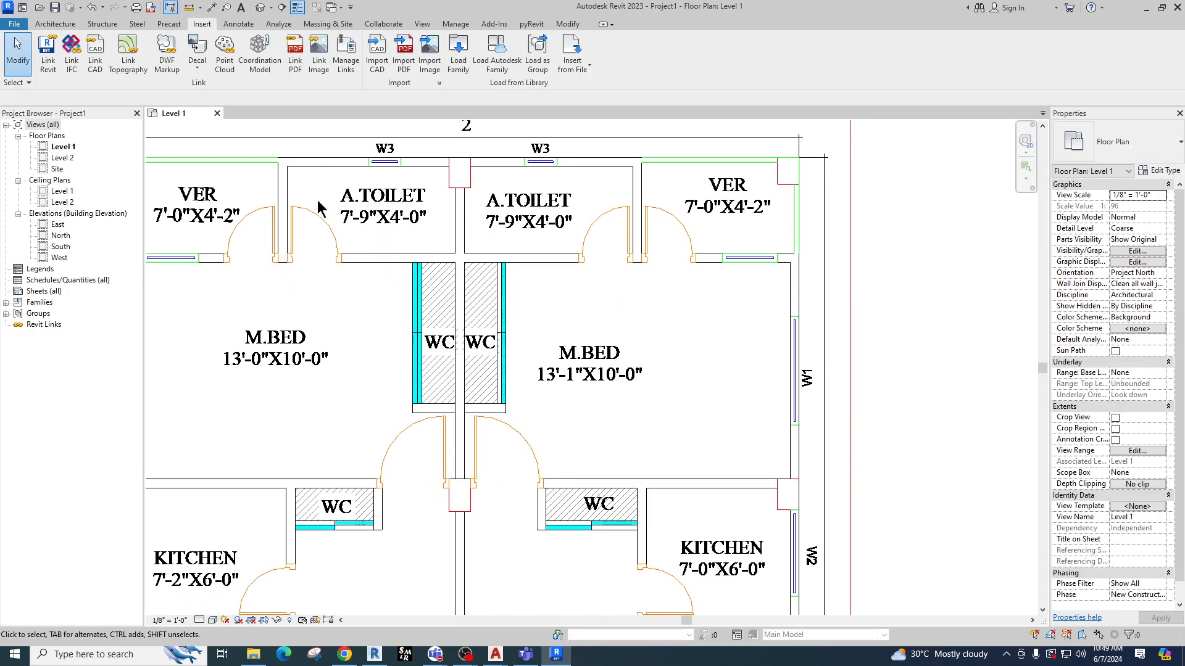
# Start an architectural wall with the Basic Wall type Generic - 5".
pyautogui.click(55, 23)
pyautogui.click(49, 50)
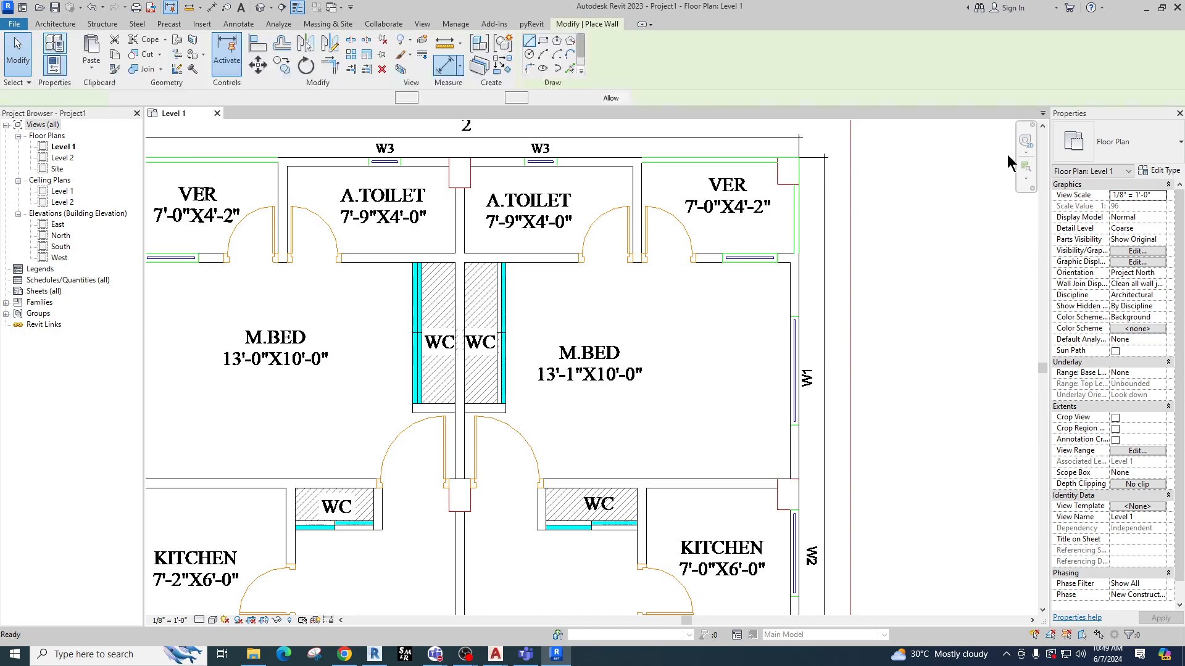
pyautogui.click(1104, 157)
pyautogui.scroll(2, 1118, 257)
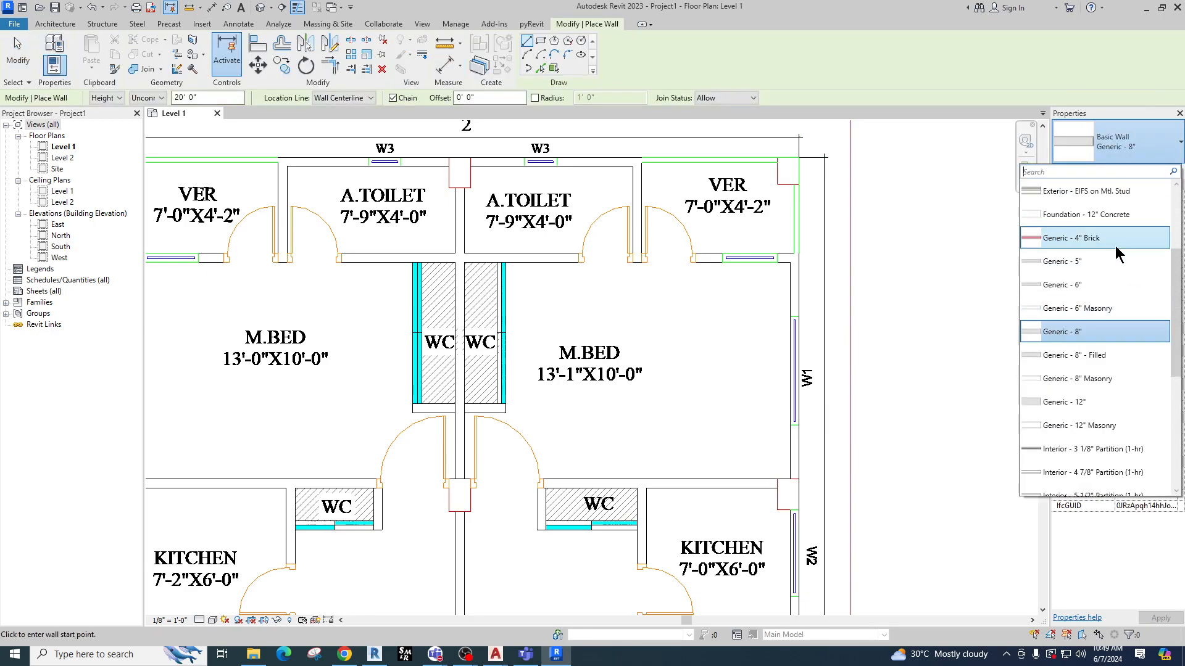
pyautogui.click(1083, 271)
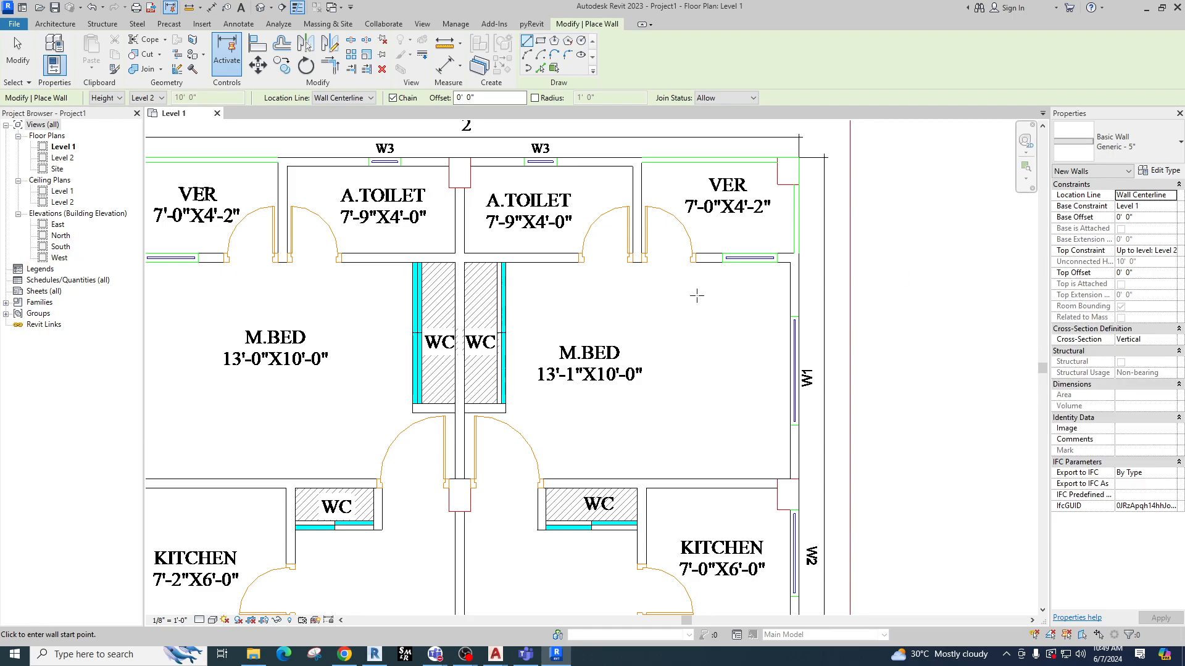
pyautogui.scroll(-2, 697, 296)
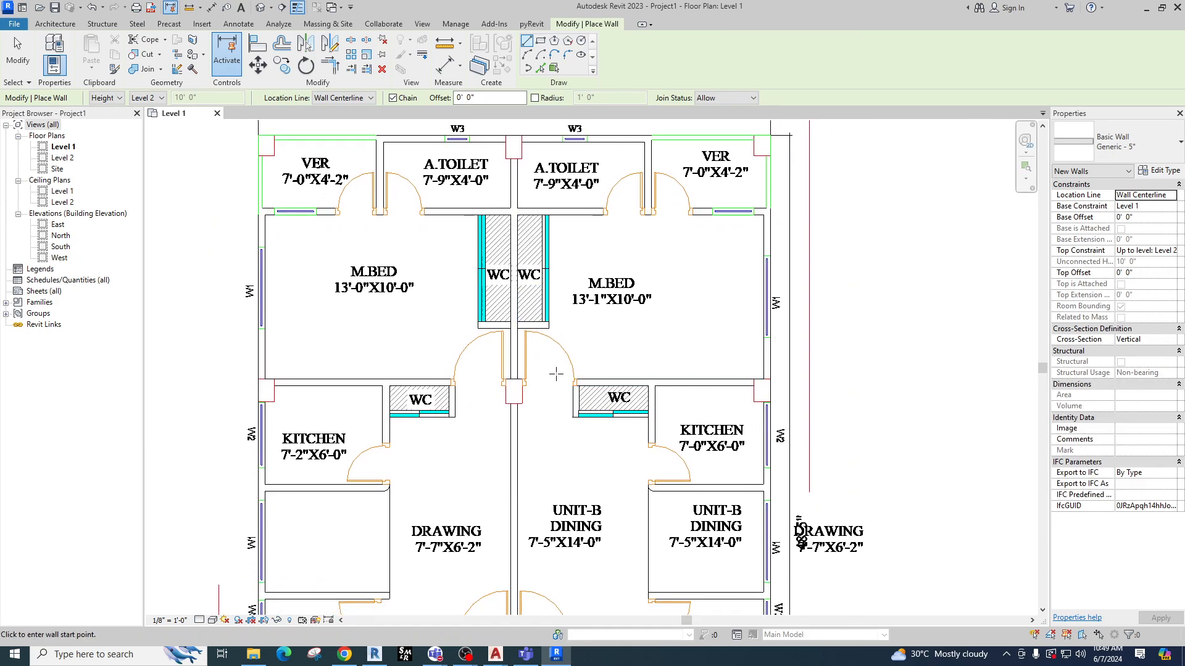
pyautogui.moveTo(557, 376); pyautogui.dragTo(526, 316, button='middle')
pyautogui.click(1171, 195)
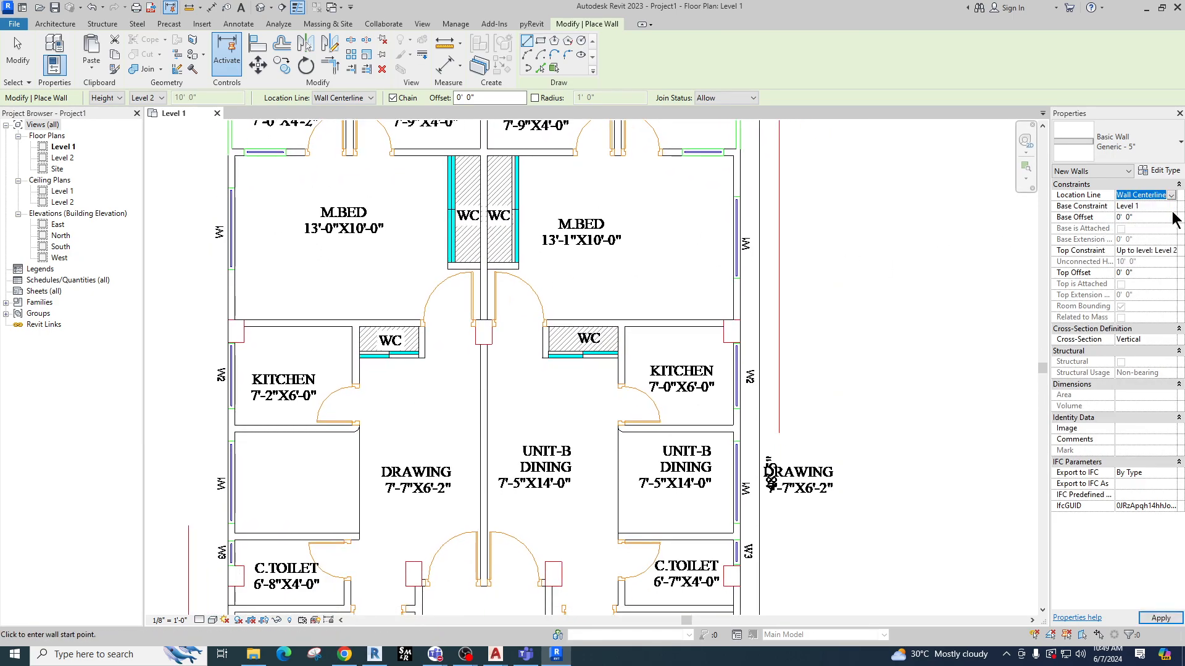
pyautogui.moveTo(581, 395); pyautogui.dragTo(633, 383, button='middle')
pyautogui.scroll(-1, 634, 383)
pyautogui.moveTo(508, 370); pyautogui.dragTo(534, 381, button='middle')
pyautogui.scroll(3, 398, 337)
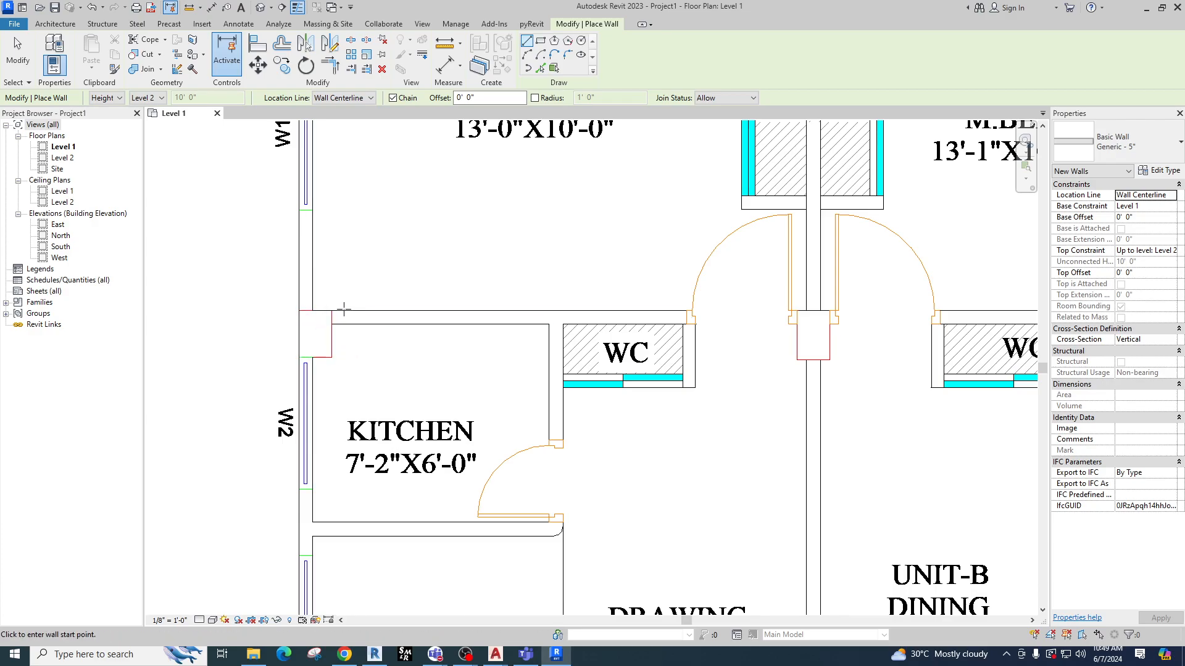
pyautogui.moveTo(378, 325)
pyautogui.mouseDown(button='middle')
pyautogui.moveTo(369, 396)
pyautogui.moveTo(418, 334)
pyautogui.mouseUp(button='middle')
pyautogui.scroll(-4, 402, 361)
pyautogui.scroll(3, 422, 331)
pyautogui.scroll(2, 363, 367)
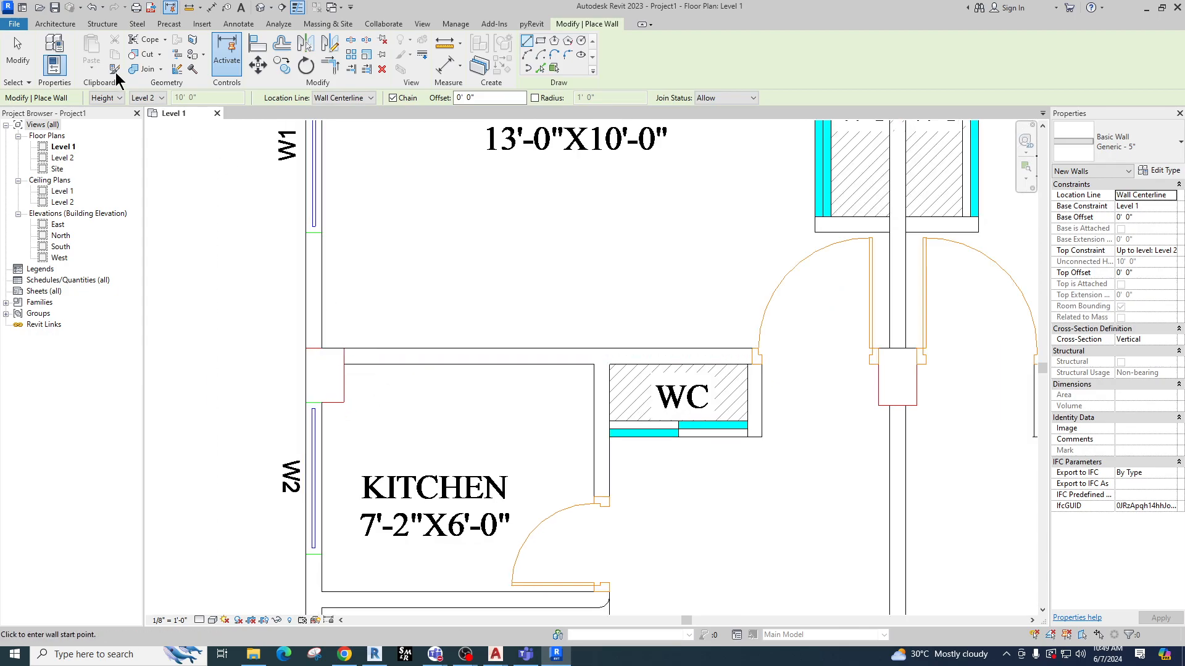
# Check the edges of the column at the outer corner of the 7'-2"X6'-0" kitchen with an aligned dimension, without placing it.
pyautogui.press('Escape')
pyautogui.press('Escape')
pyautogui.press('d')
pyautogui.press('i')
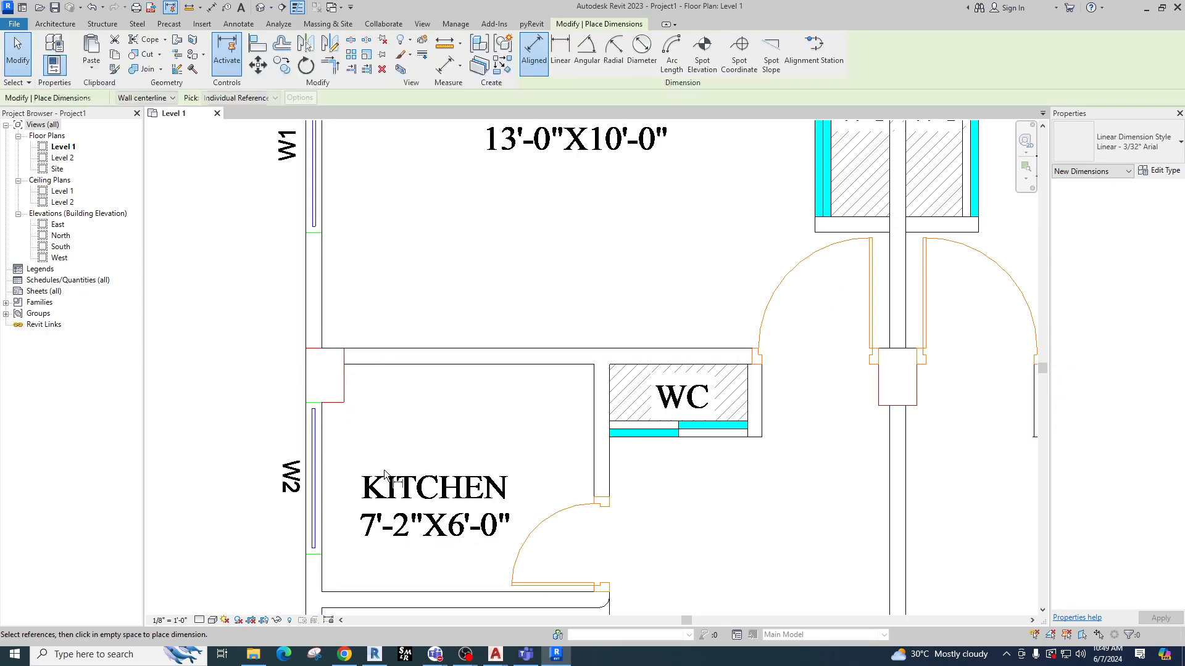
pyautogui.click(338, 348)
pyautogui.press('Escape')
pyautogui.click(307, 372)
pyautogui.press('Escape')
pyautogui.click(338, 401)
pyautogui.press('Escape')
pyautogui.press('Escape')
pyautogui.scroll(-5, 373, 381)
pyautogui.moveTo(412, 412); pyautogui.dragTo(376, 497, button='middle')
pyautogui.scroll(2, 607, 486)
pyautogui.scroll(-2, 587, 455)
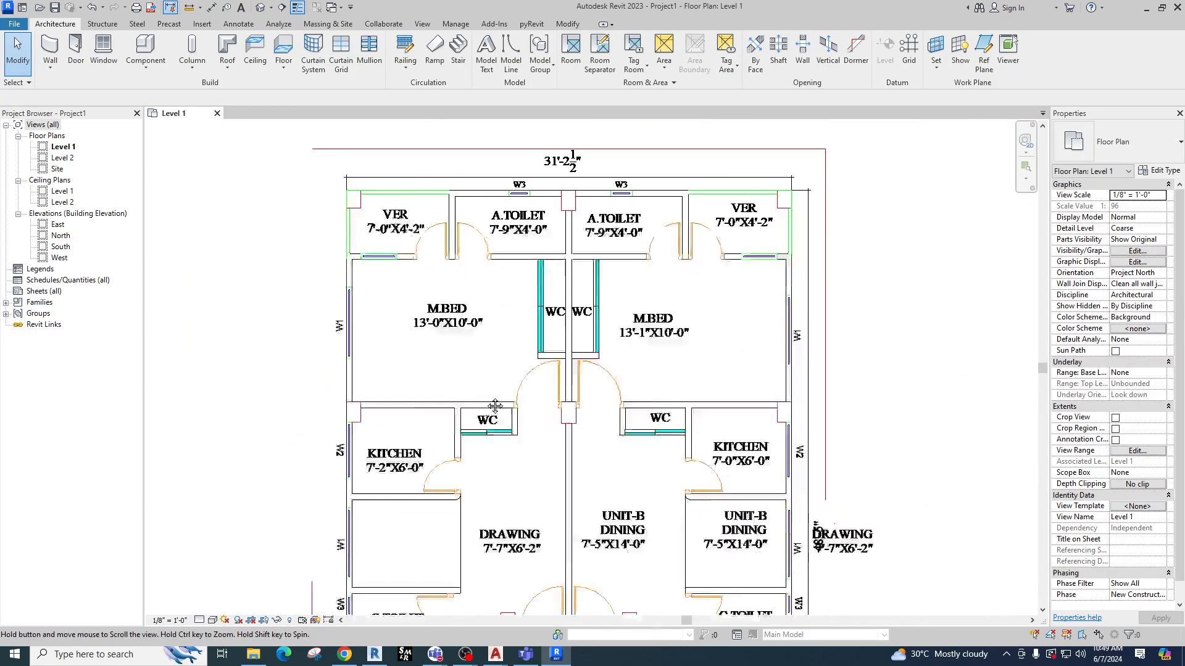
pyautogui.scroll(2, 256, 211)
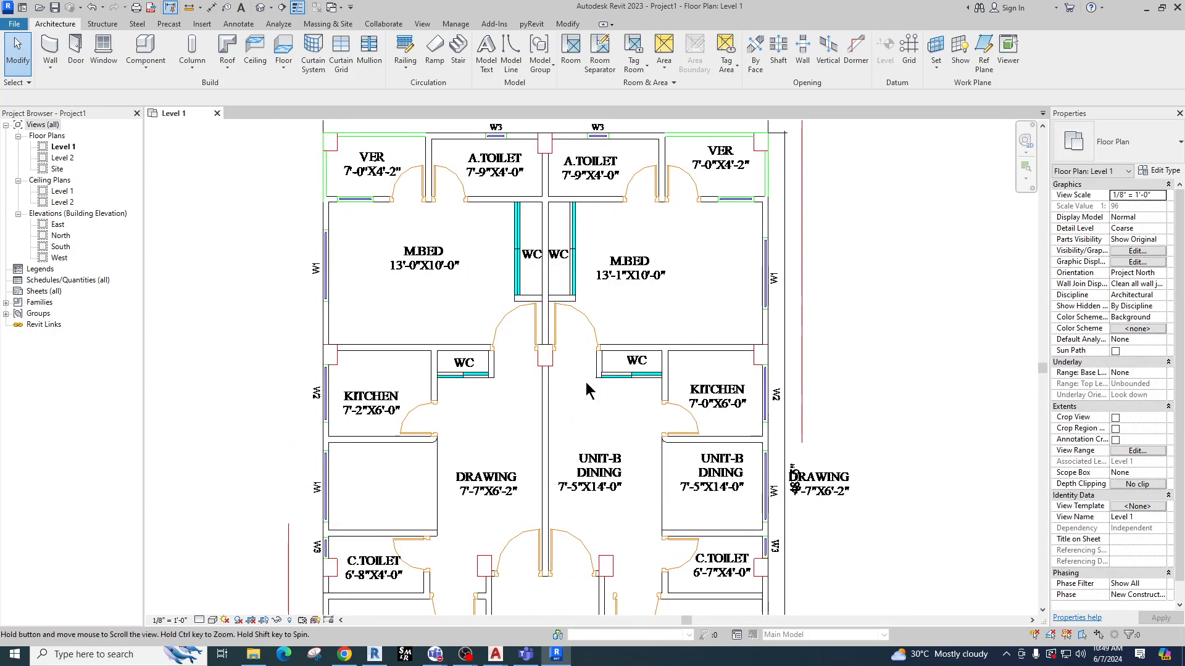
pyautogui.click(50, 46)
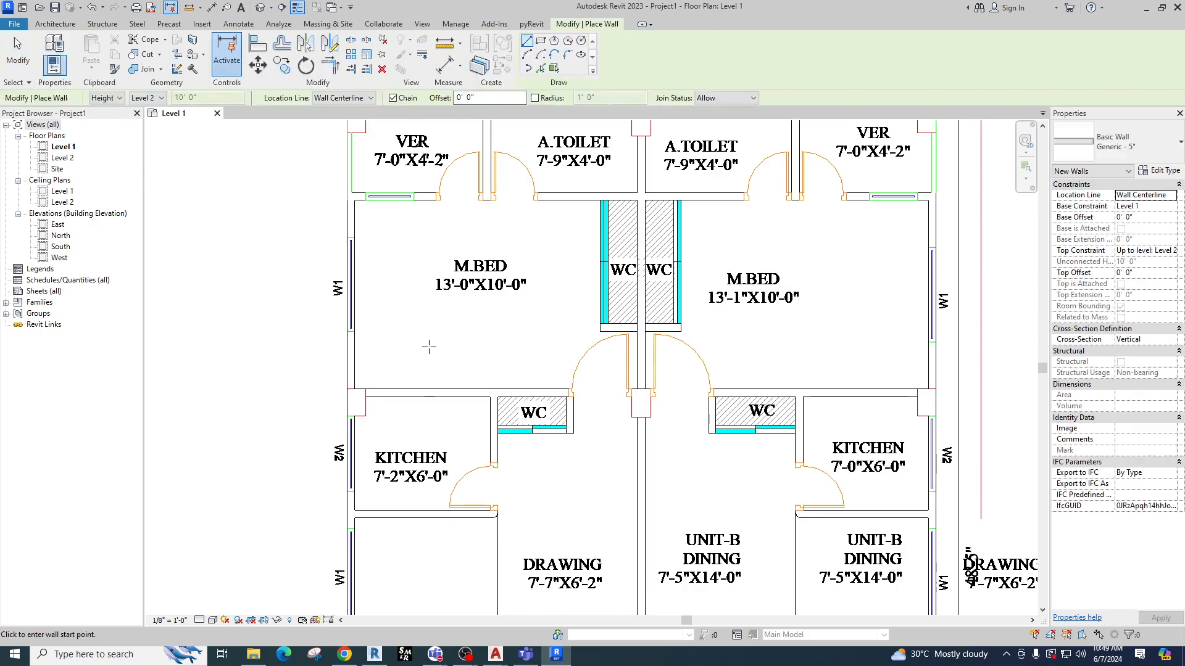
pyautogui.scroll(-3, 444, 364)
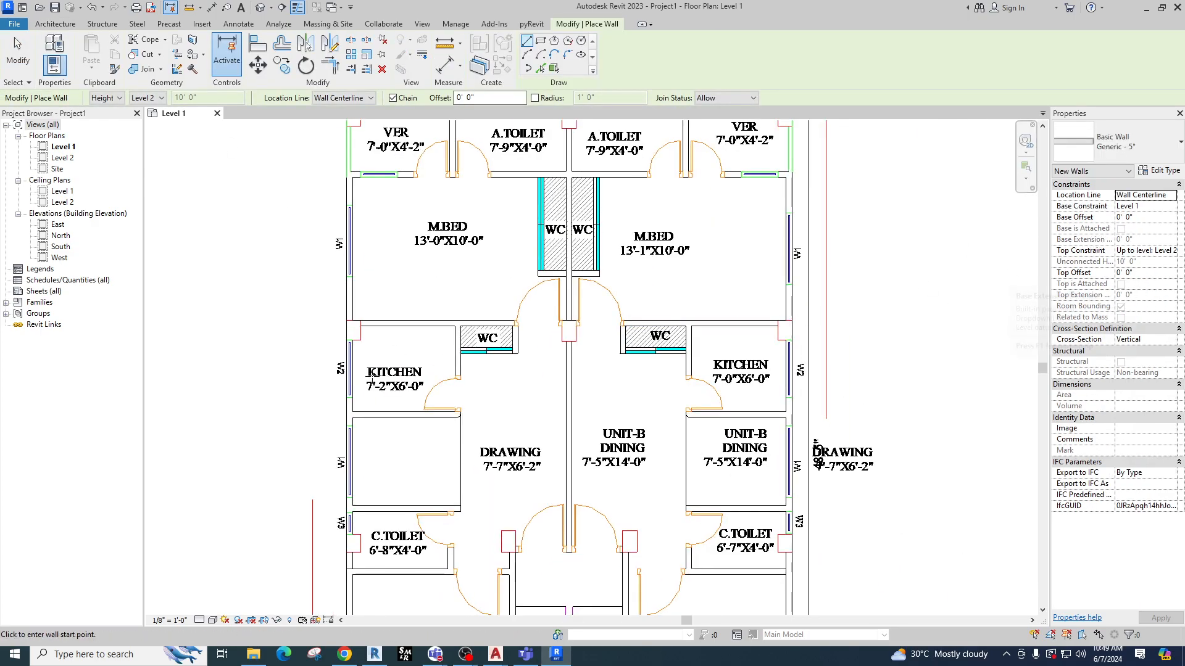
pyautogui.scroll(2, 403, 299)
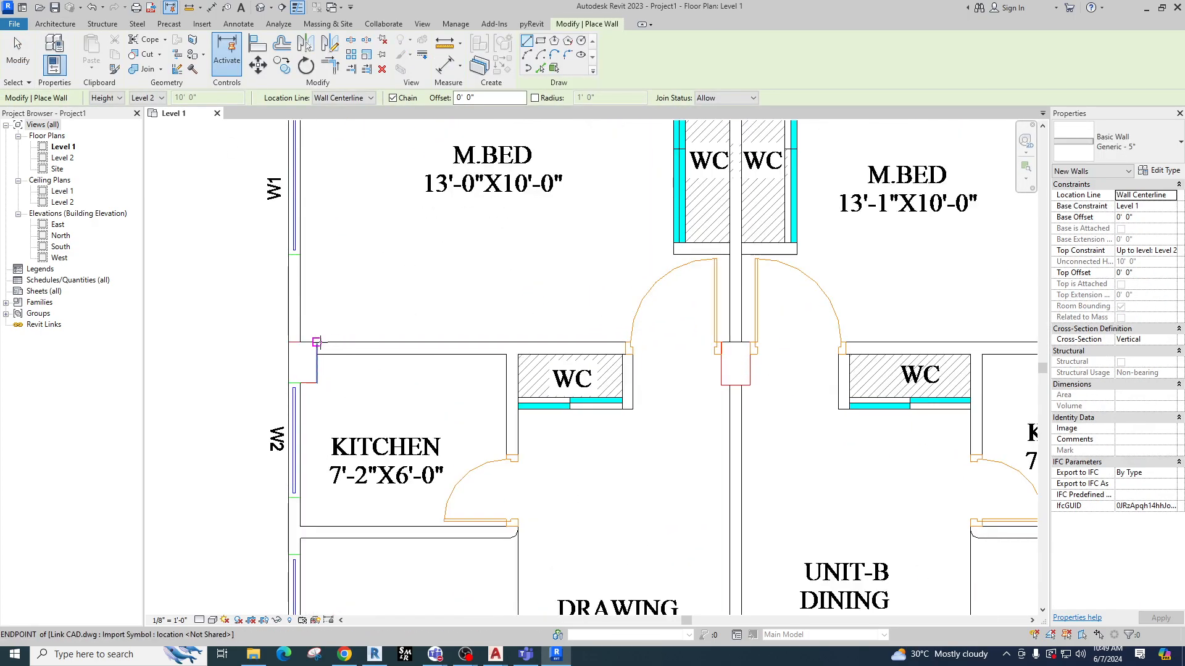
pyautogui.click(317, 342)
pyautogui.press('Escape')
pyautogui.scroll(3, 370, 361)
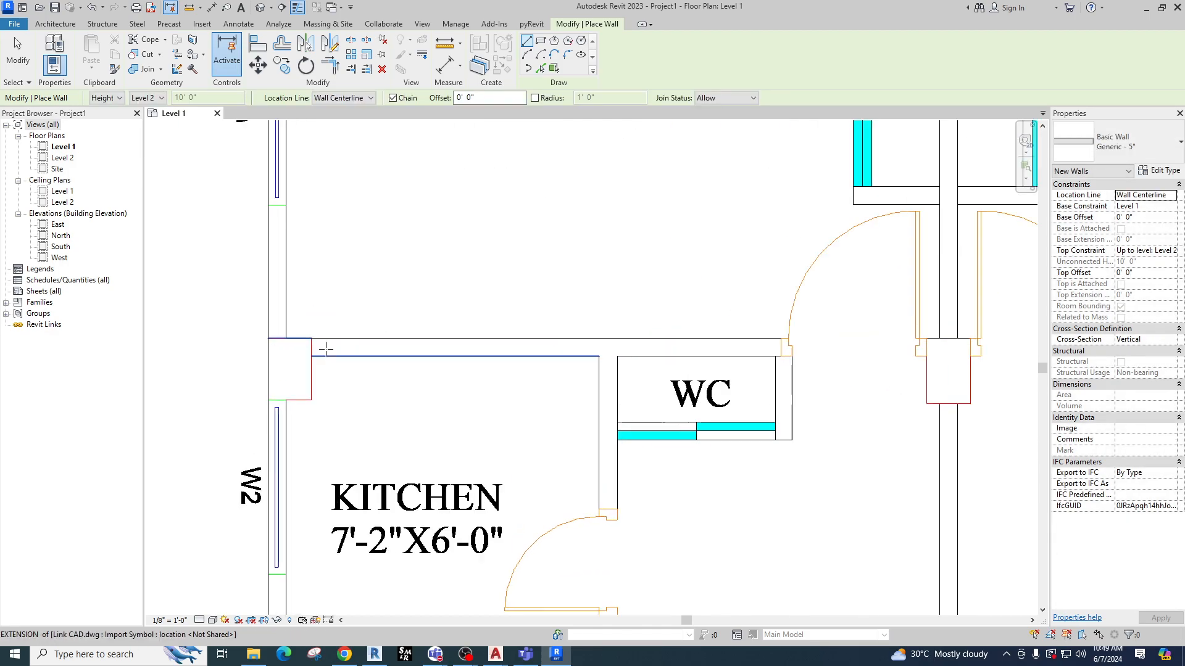
pyautogui.moveTo(378, 372); pyautogui.dragTo(403, 294, button='middle')
pyautogui.scroll(1, 340, 255)
pyautogui.press('Escape')
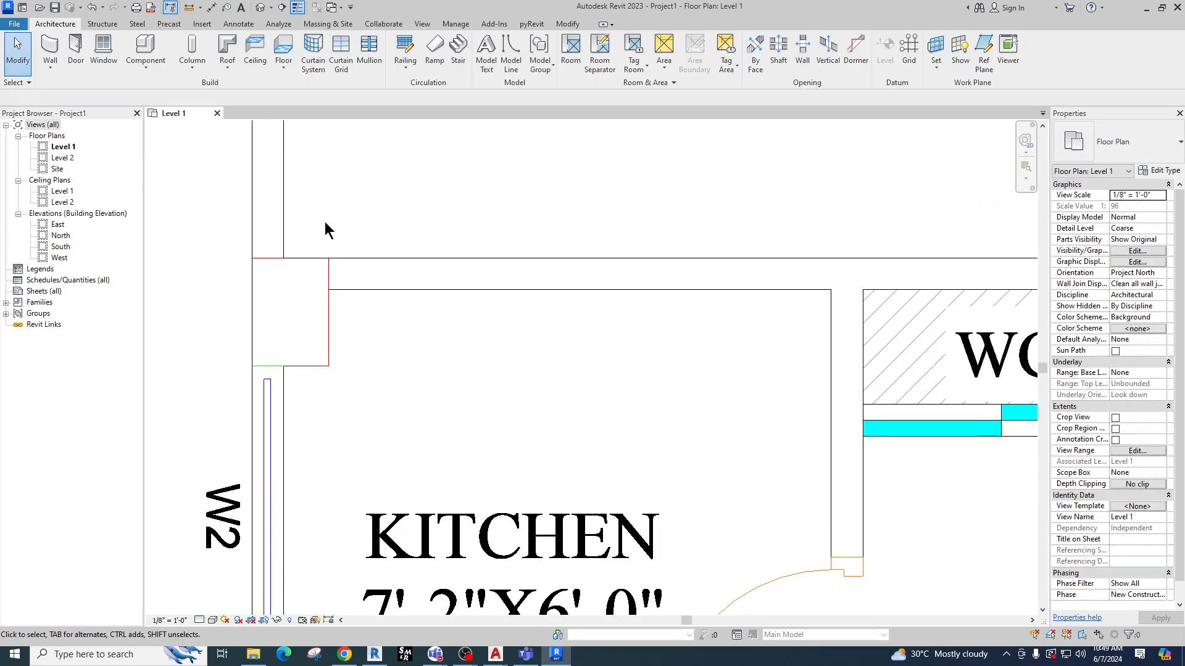
# Start a Generic - 5" wall and set its location line to Finish Face: Exterior.
pyautogui.click(61, 54)
pyautogui.moveTo(452, 296); pyautogui.dragTo(430, 340, button='middle')
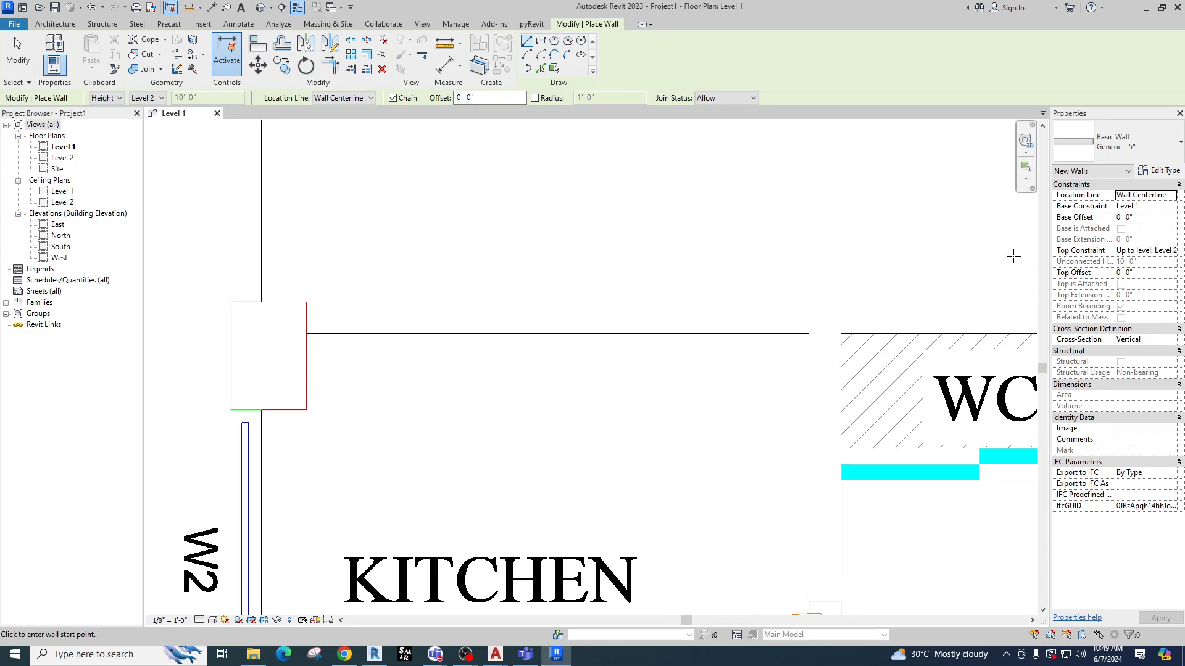
pyautogui.click(306, 302)
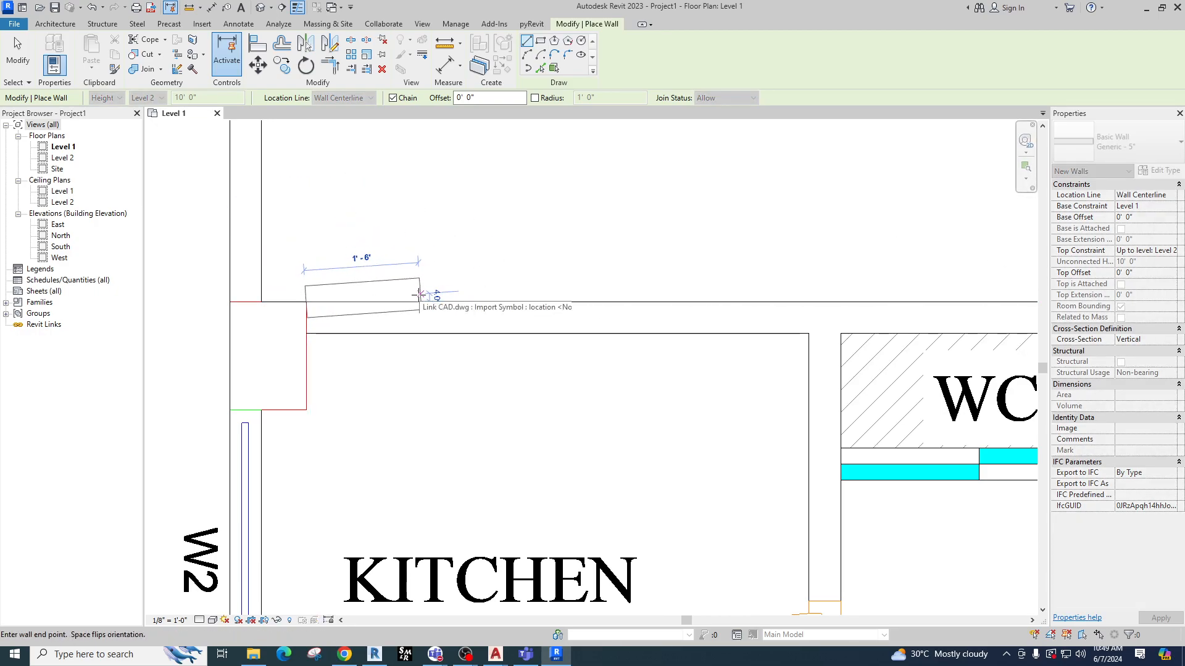
pyautogui.press('Escape')
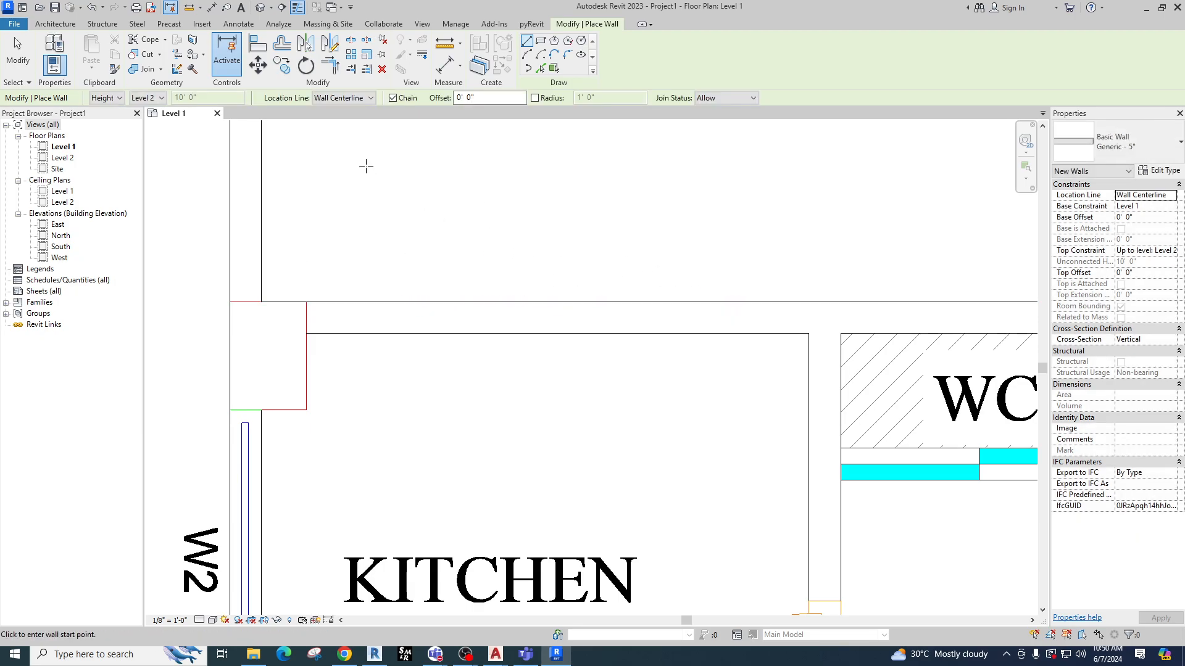
pyautogui.click(351, 99)
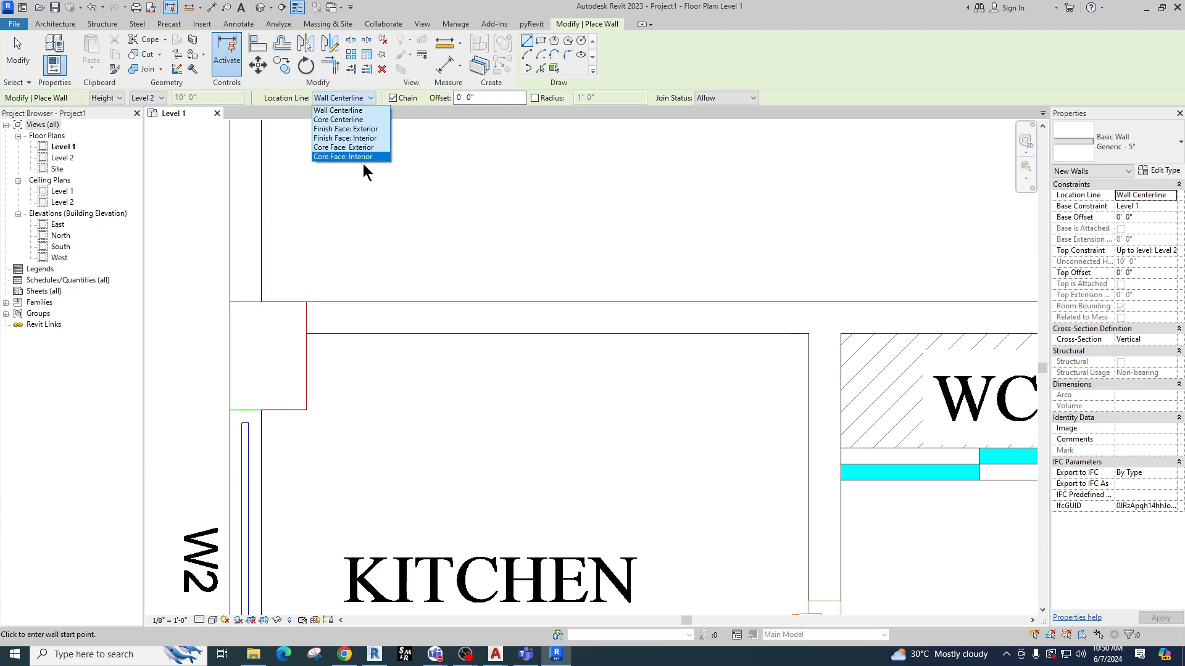
pyautogui.click(343, 129)
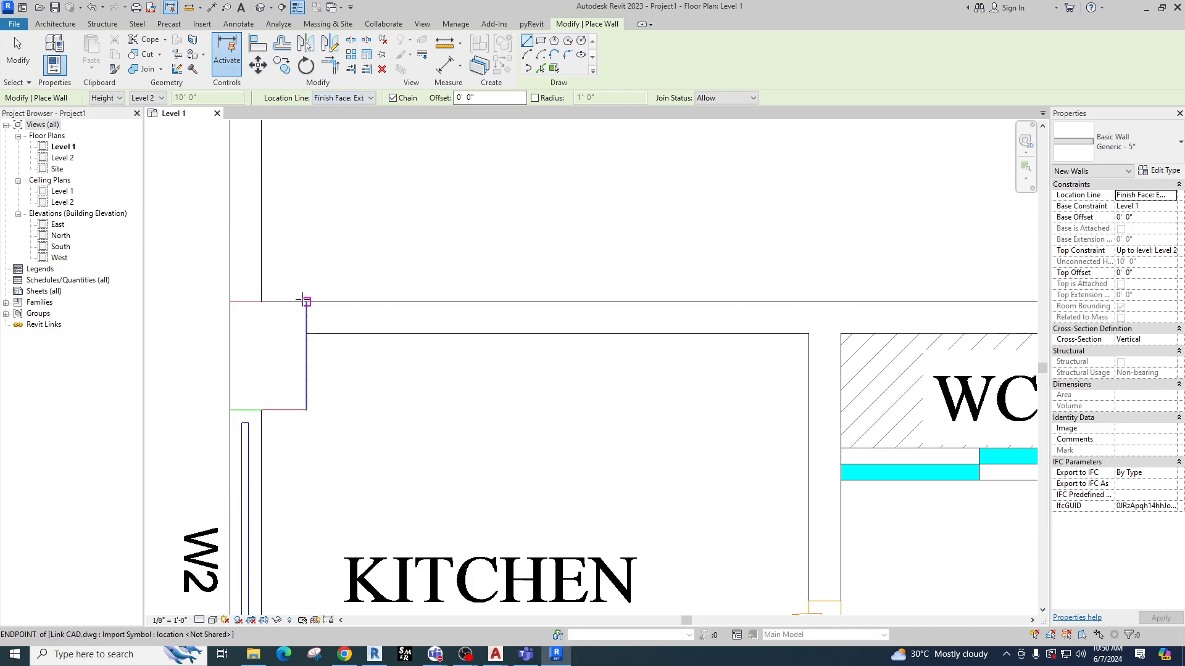
# Draw a horizontal wall between the 13'-0"X10'-0" M.BED and its kitchen, from the outer column to the central column, matching the plan's wall lines.
pyautogui.click(306, 302)
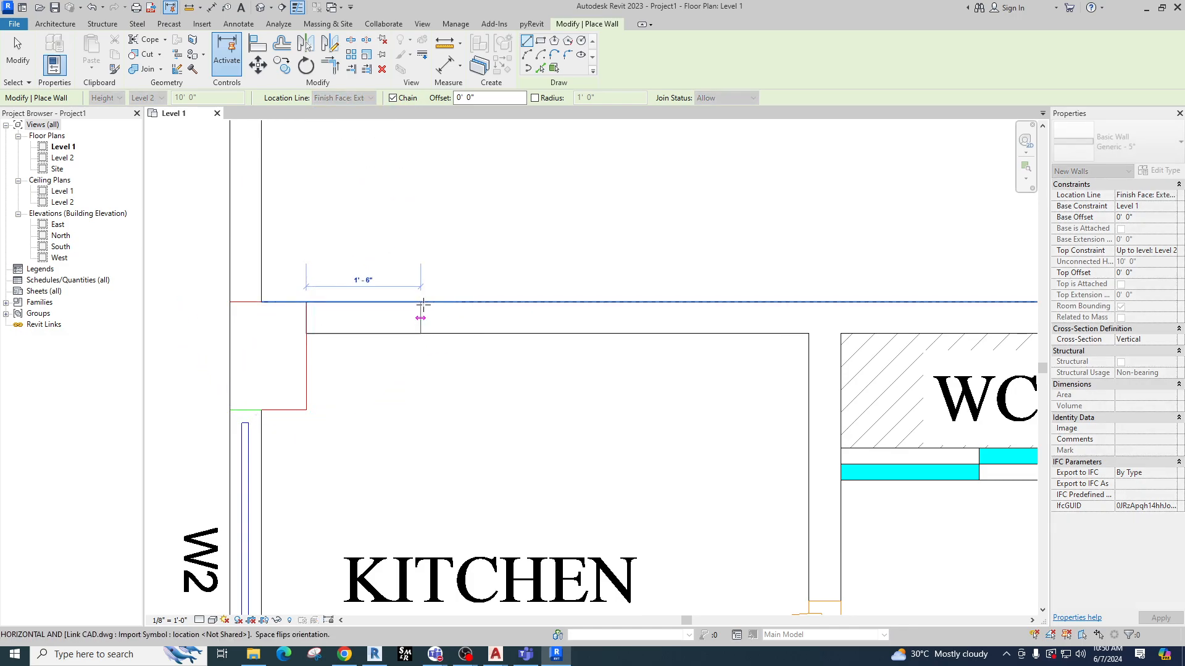
pyautogui.press('space')
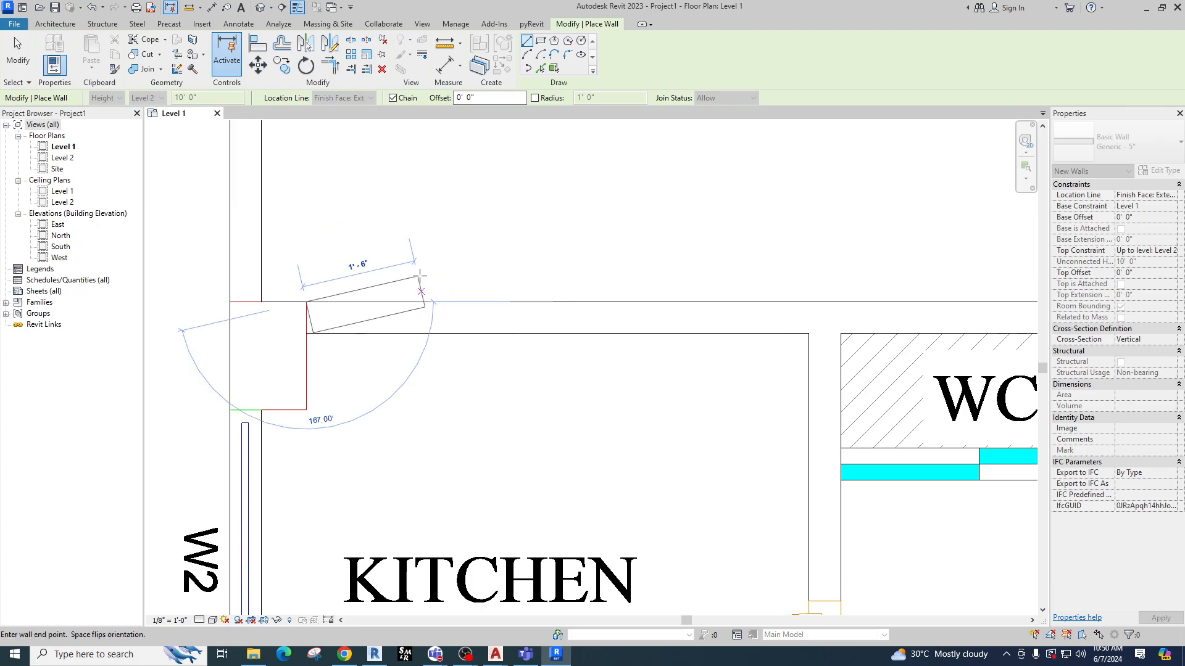
pyautogui.scroll(-1, 821, 307)
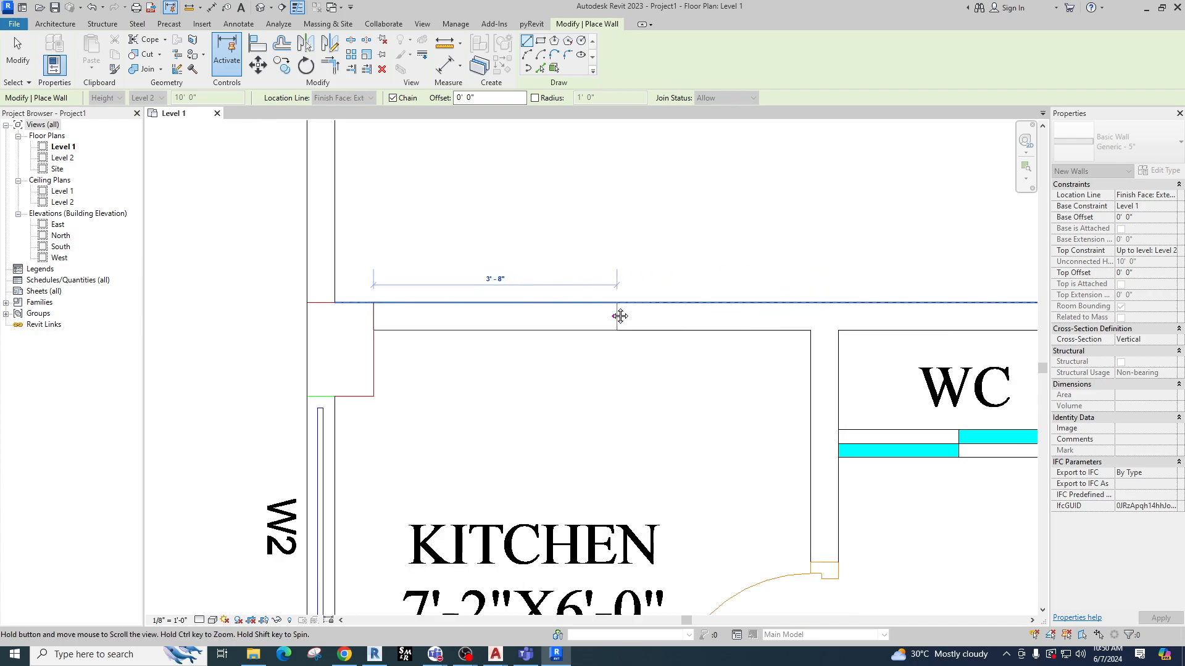
pyautogui.moveTo(618, 312); pyautogui.dragTo(277, 275, button='middle')
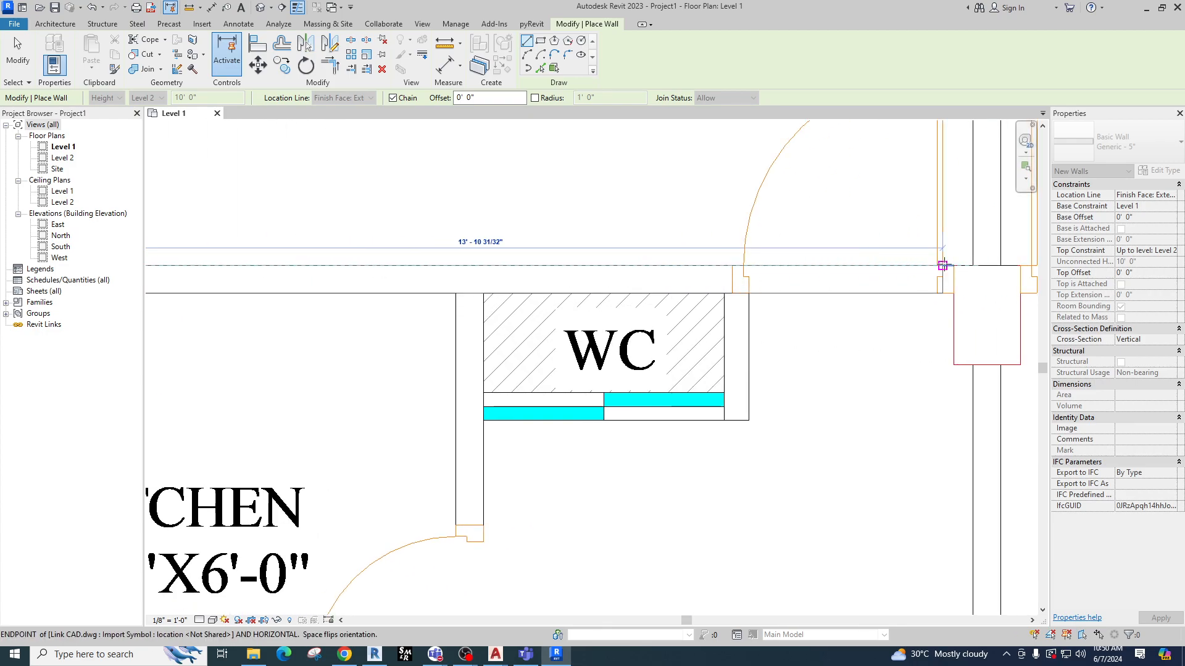
pyautogui.scroll(-2, 667, 272)
pyautogui.moveTo(668, 272); pyautogui.dragTo(524, 293, button='middle')
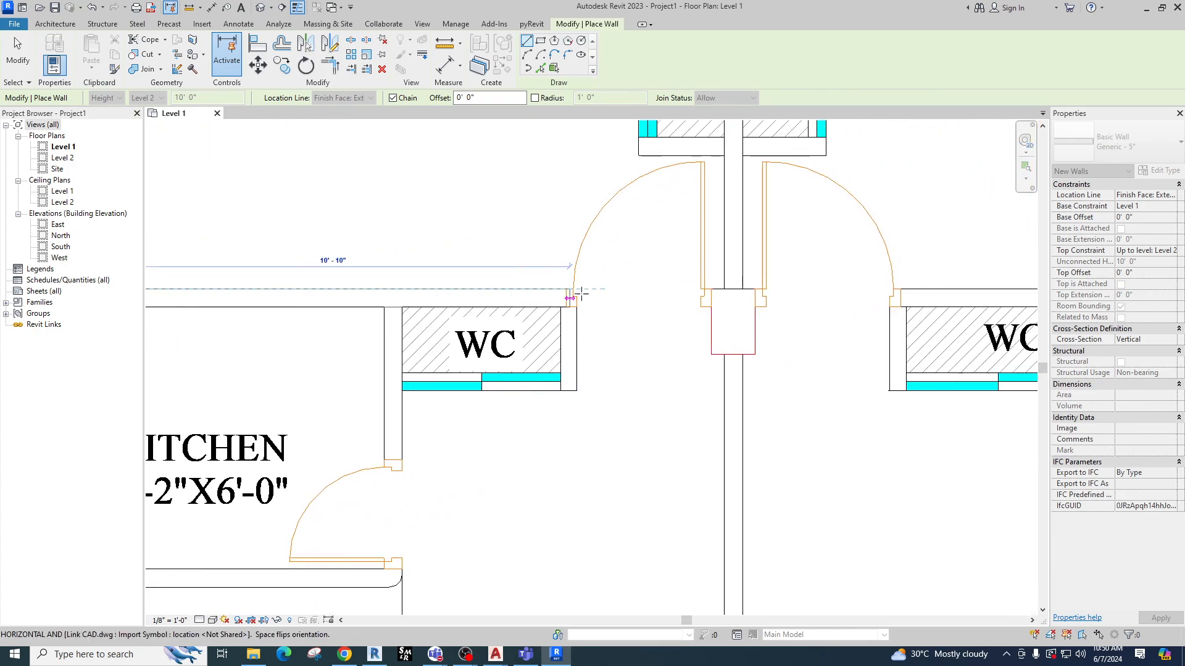
pyautogui.scroll(1, 578, 293)
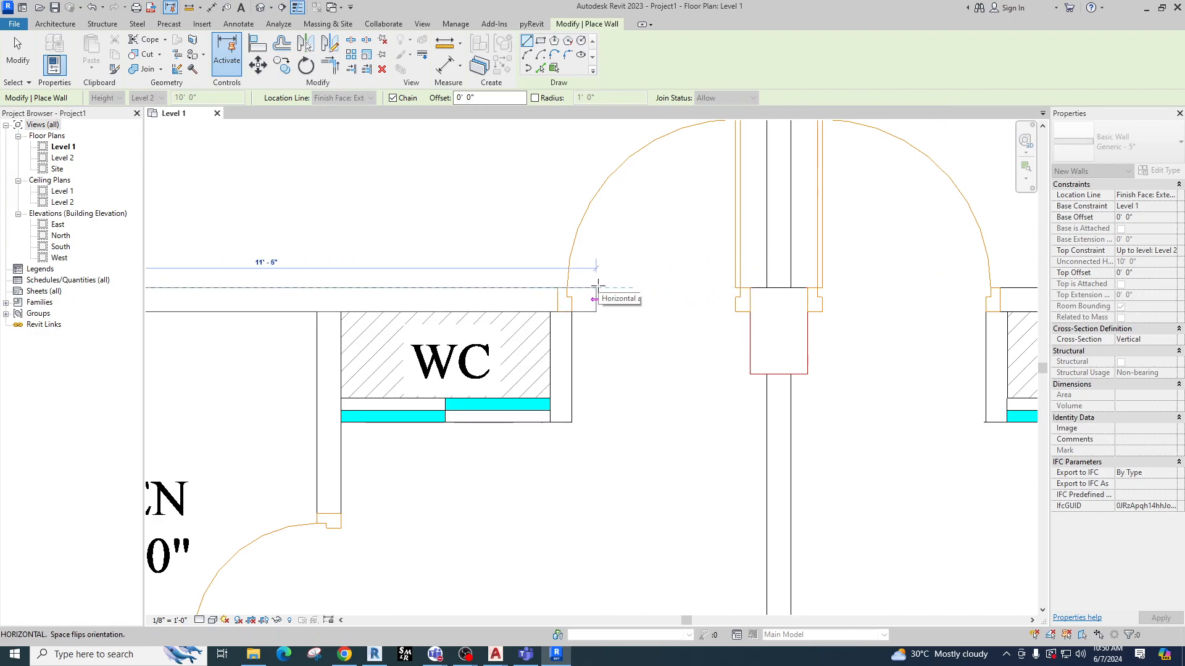
pyautogui.scroll(-1, 597, 289)
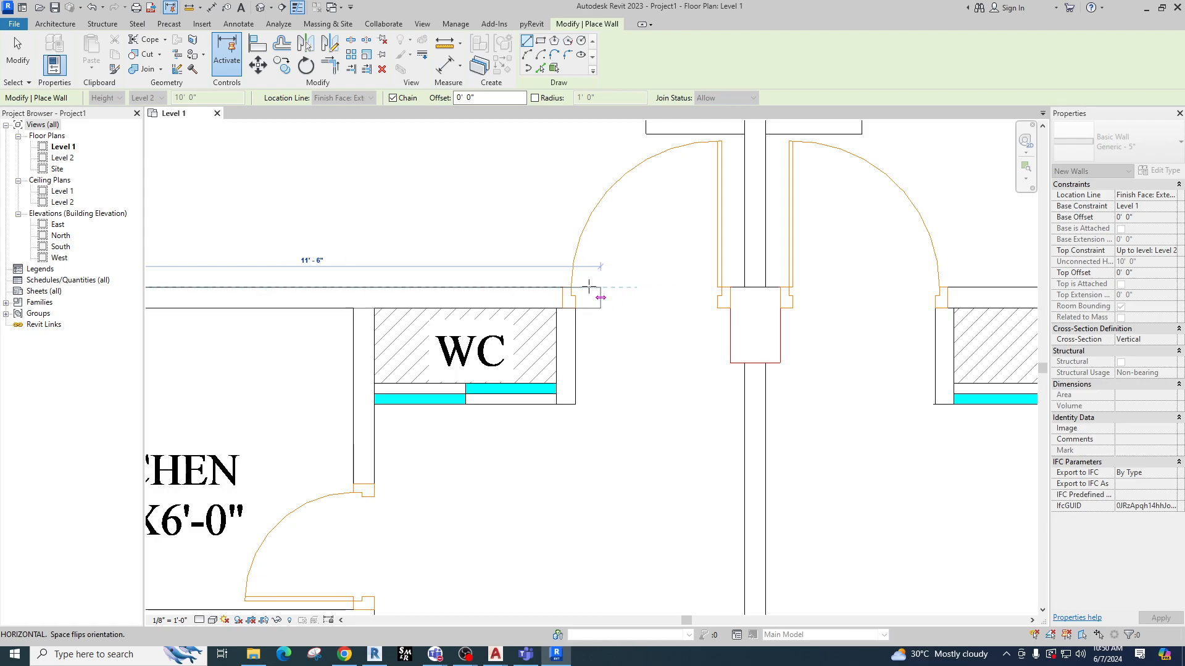
pyautogui.click(729, 287)
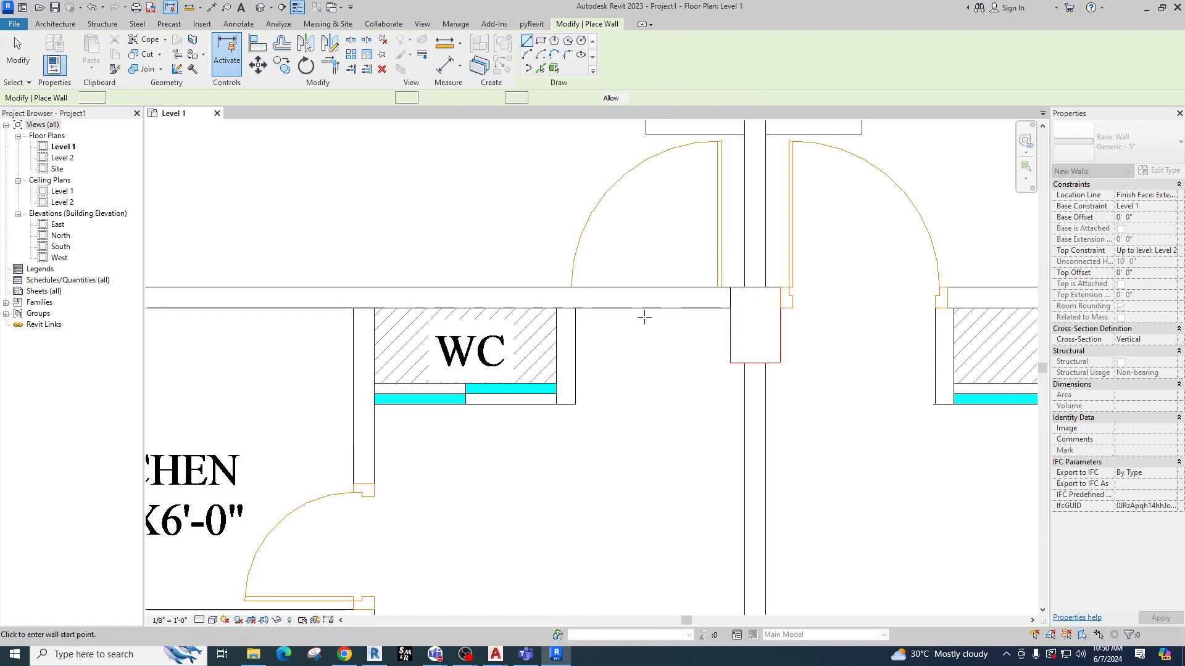
pyautogui.press('Escape')
# Set the Level 1 view to Fine detail level and Shaded visual style.
pyautogui.scroll(-1, 642, 312)
pyautogui.click(199, 620)
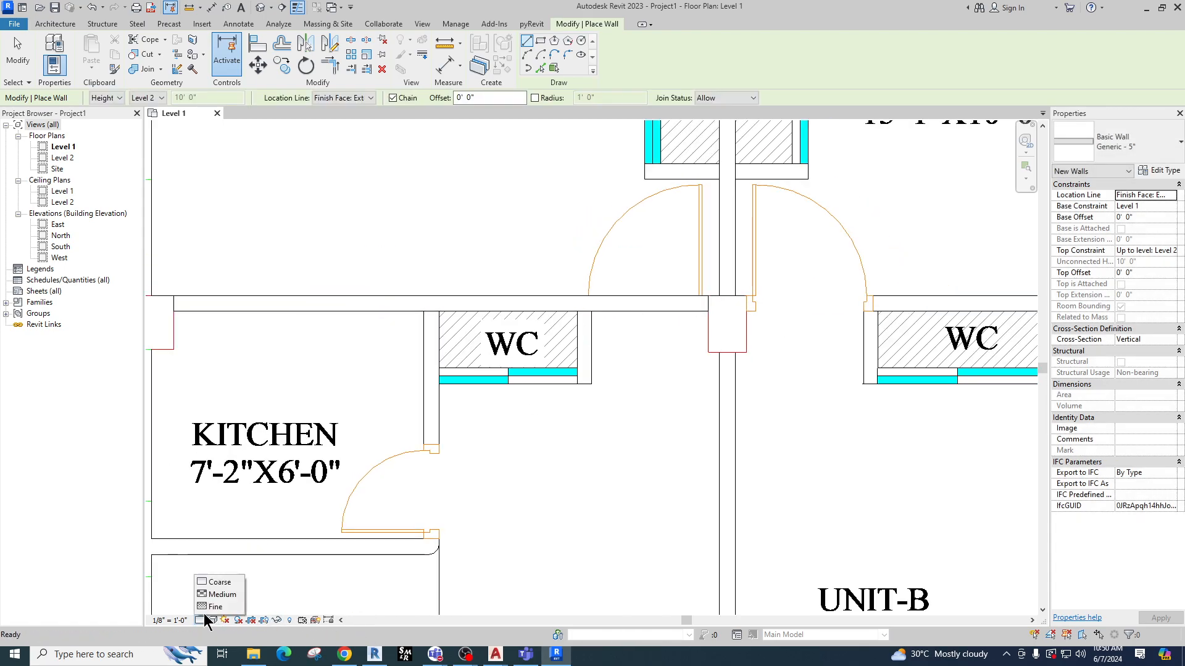
pyautogui.click(209, 607)
pyautogui.click(214, 620)
pyautogui.click(234, 584)
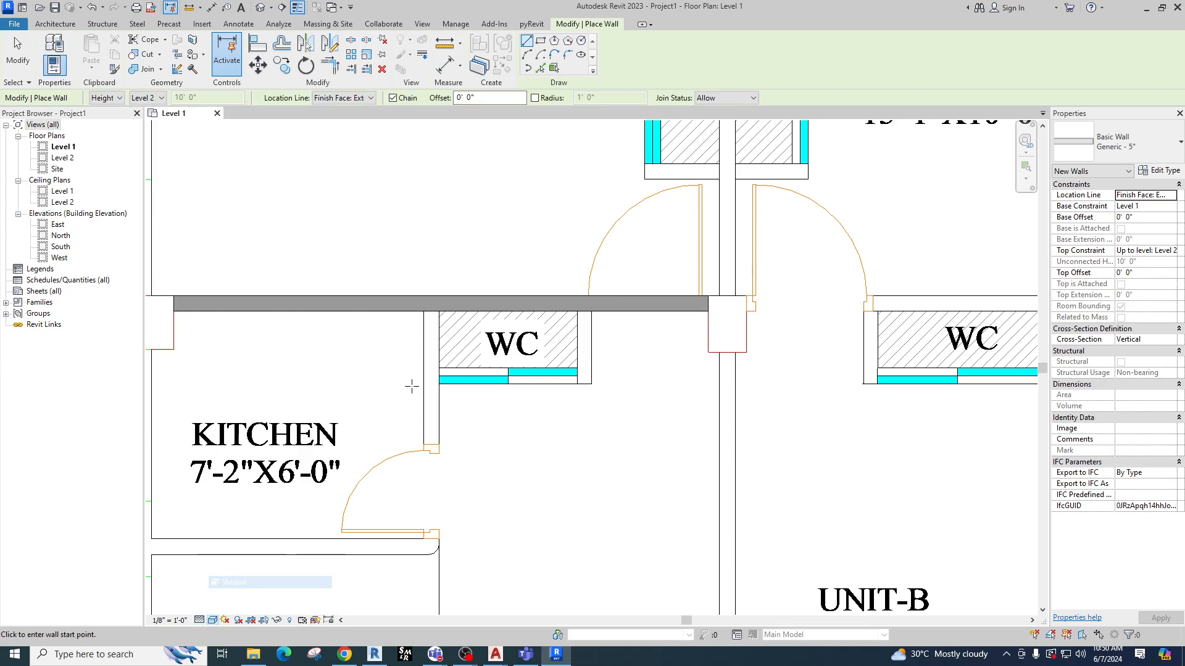
# Draw a horizontal wall from the central column to the outer column between the 13'-1"X10'-0" M.BED and the 7'-0"X6'-0" kitchen.
pyautogui.scroll(-2, 405, 386)
pyautogui.scroll(-1, 516, 369)
pyautogui.scroll(4, 543, 395)
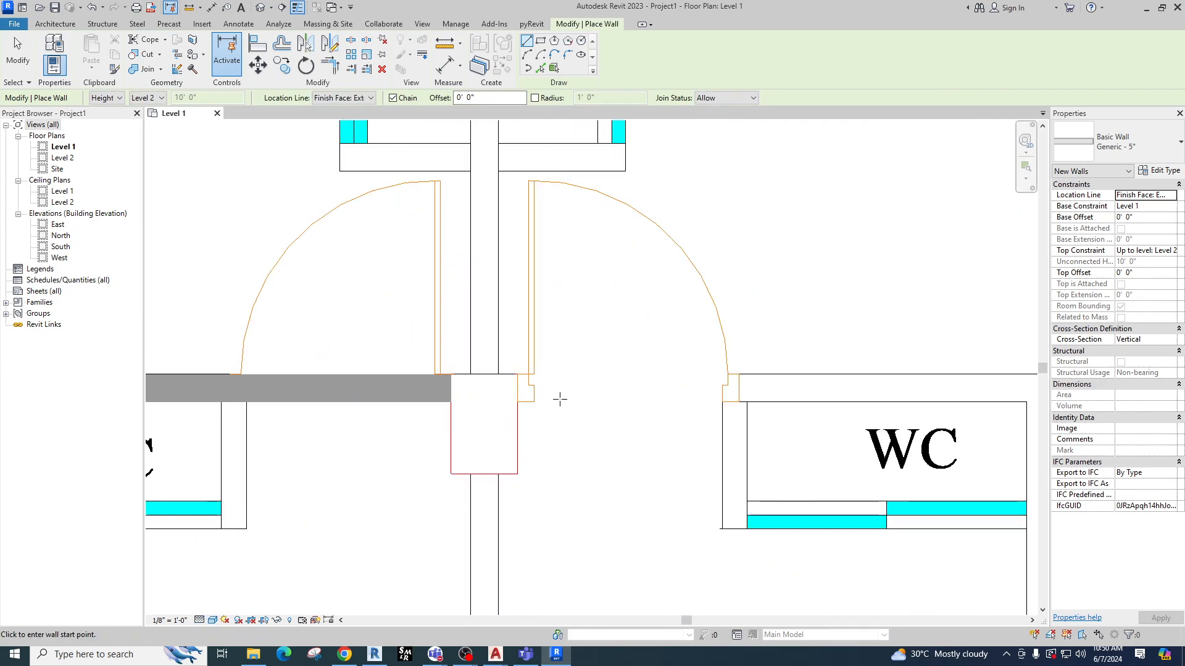
pyautogui.click(517, 387)
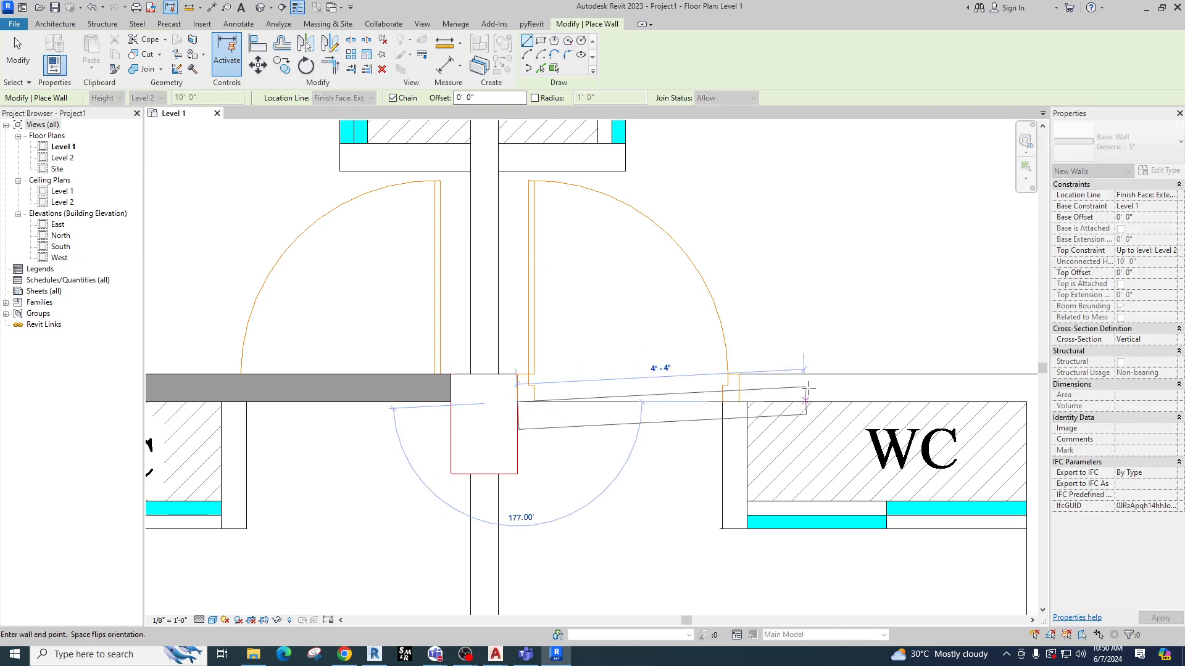
pyautogui.scroll(-1, 880, 403)
pyautogui.moveTo(880, 402); pyautogui.dragTo(415, 401, button='middle')
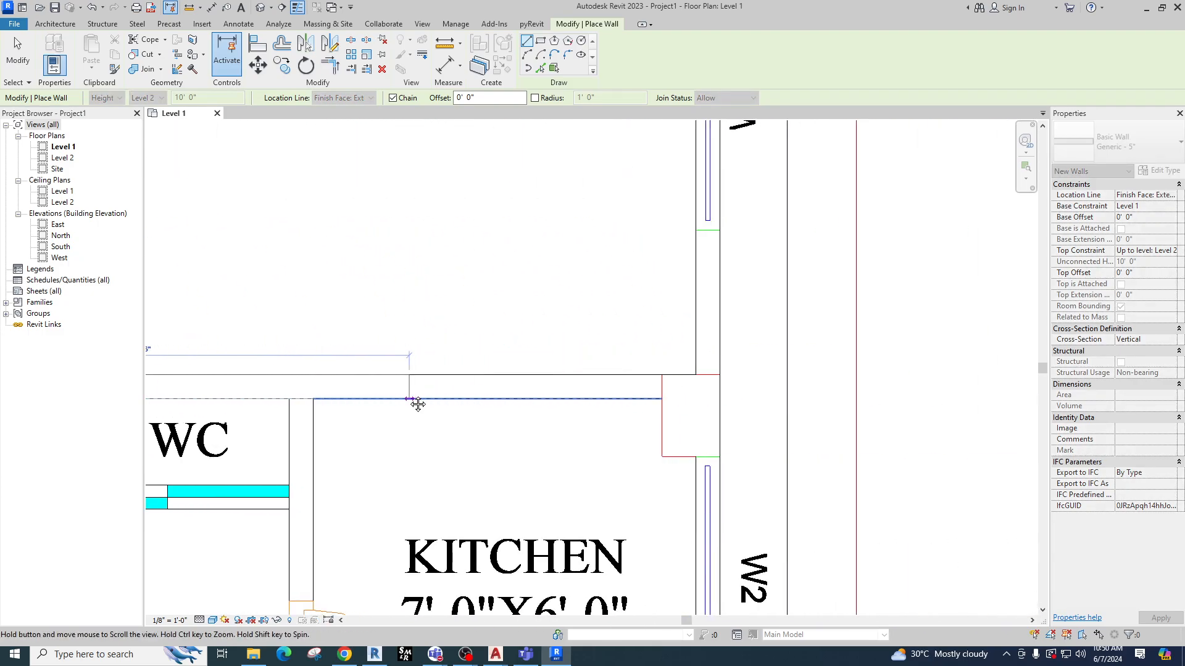
pyautogui.click(662, 398)
pyautogui.scroll(-3, 629, 458)
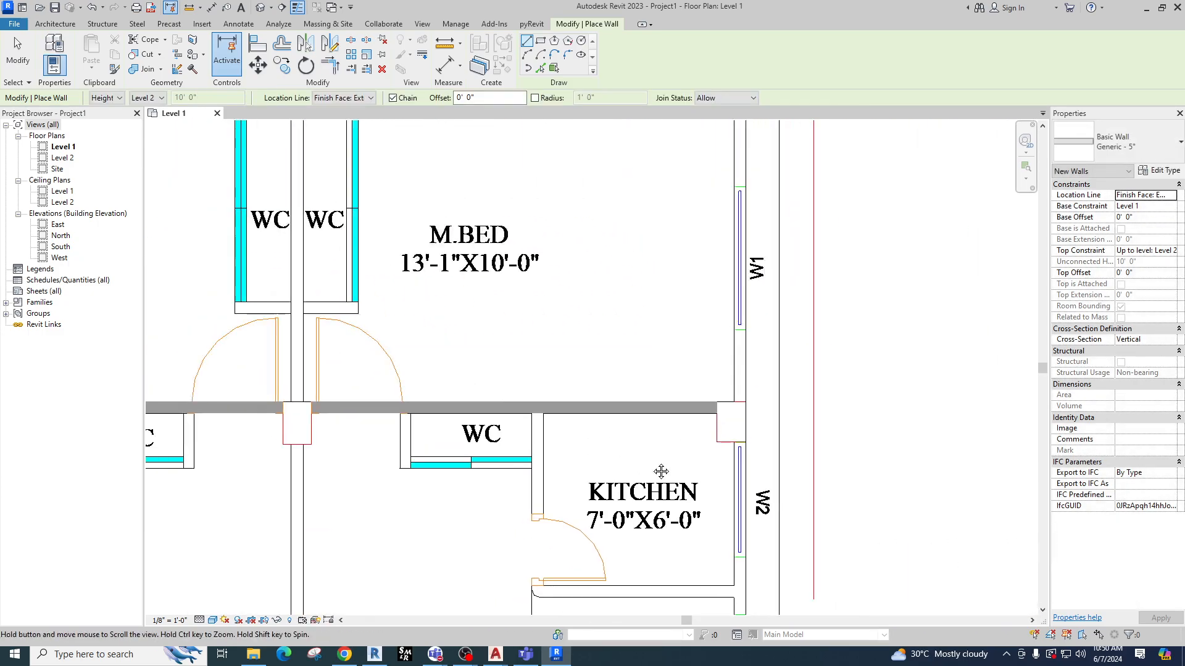
# Draw the vertical wall separating the two M.BED rooms, from the central column up to the column between the A.TOILET rooms, and end the chain.
pyautogui.scroll(2, 434, 451)
pyautogui.click(434, 451)
pyautogui.moveTo(424, 303); pyautogui.dragTo(996, 391, button='middle')
pyautogui.click(487, 335)
pyautogui.press('Escape')
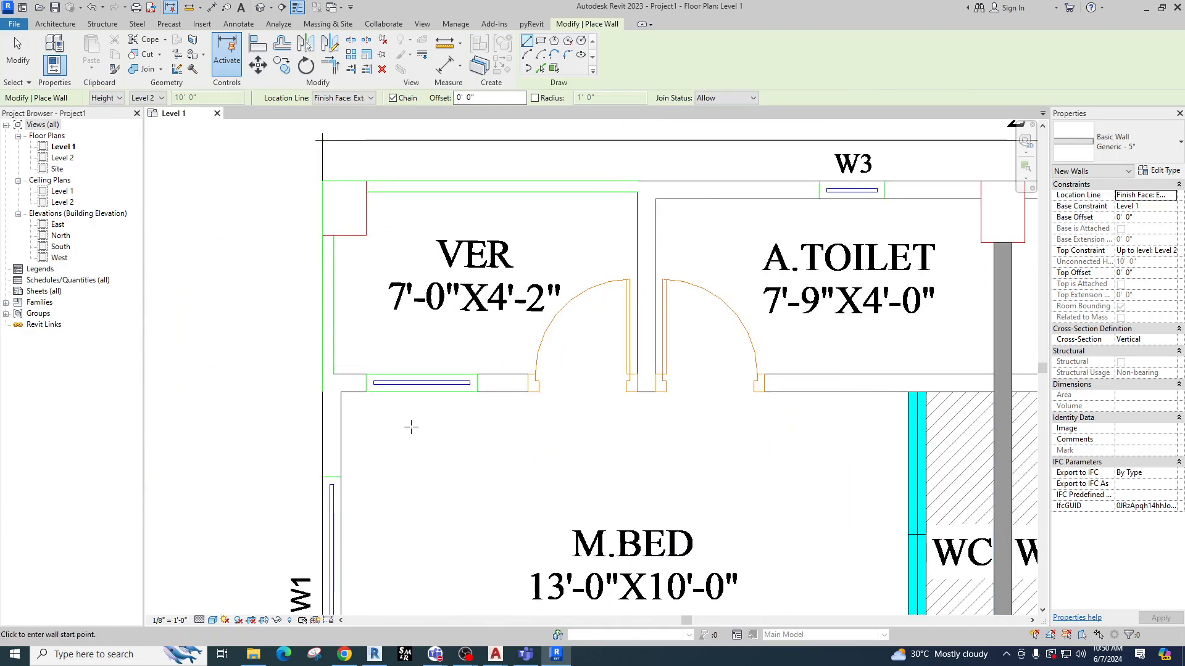
# Draw horizontal walls between both M.BED rooms and the VER and A.TOILET rooms, from the outer edges to the central wall, ending the chain.
pyautogui.click(341, 383)
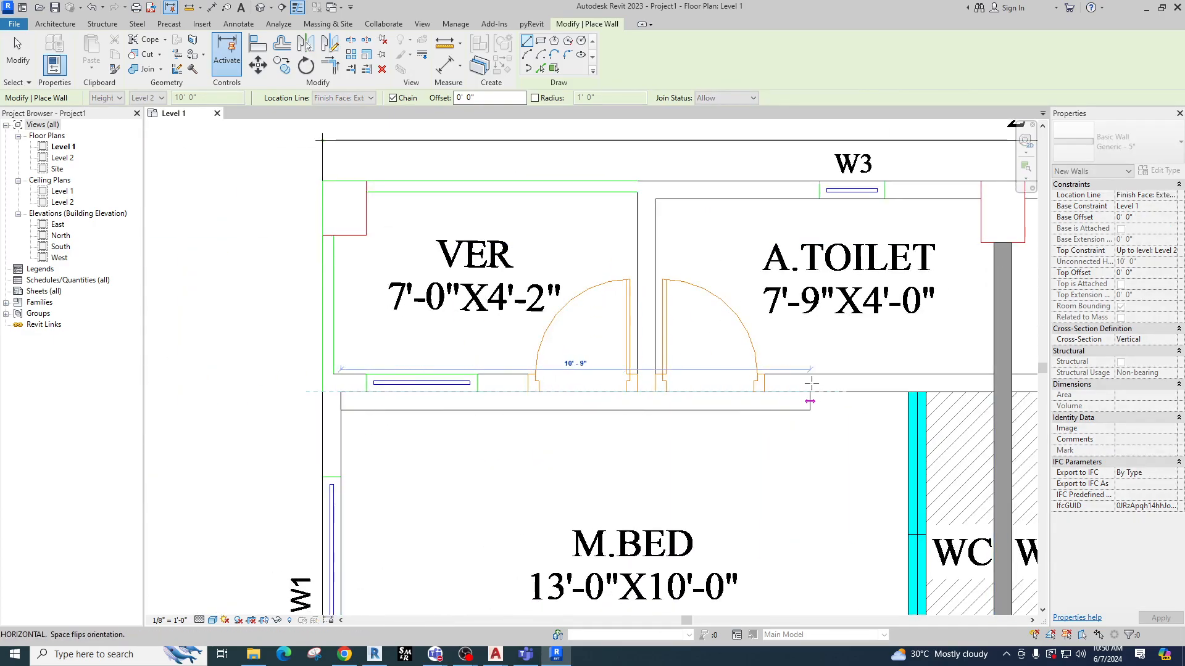
pyautogui.click(994, 383)
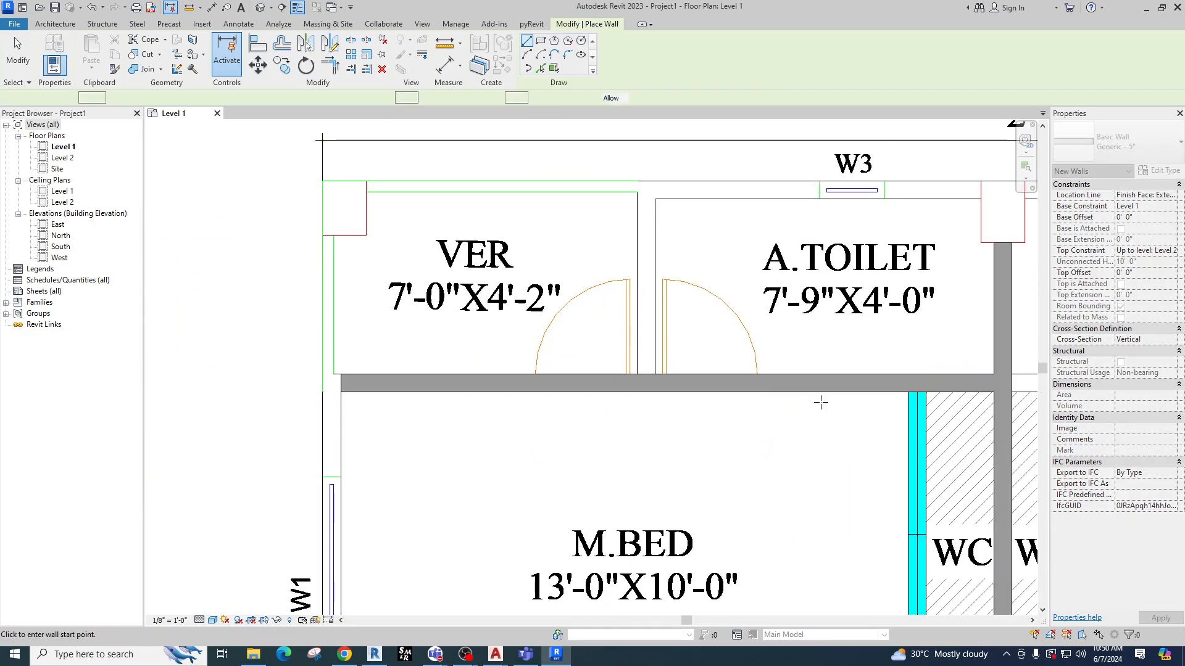
pyautogui.moveTo(988, 409); pyautogui.dragTo(428, 402, button='middle')
pyautogui.click(434, 384)
pyautogui.moveTo(957, 393); pyautogui.dragTo(683, 424, button='middle')
pyautogui.click(621, 380)
pyautogui.press('Escape')
# Place the vertical wall between DRAWING and UNIT-B DINING with Pick Lines, using the Core Face: Exterior location line.
pyautogui.scroll(-2, 539, 401)
pyautogui.scroll(-3, 547, 401)
pyautogui.moveTo(520, 481); pyautogui.dragTo(534, 280, button='middle')
pyautogui.moveTo(479, 528); pyautogui.dragTo(510, 380, button='middle')
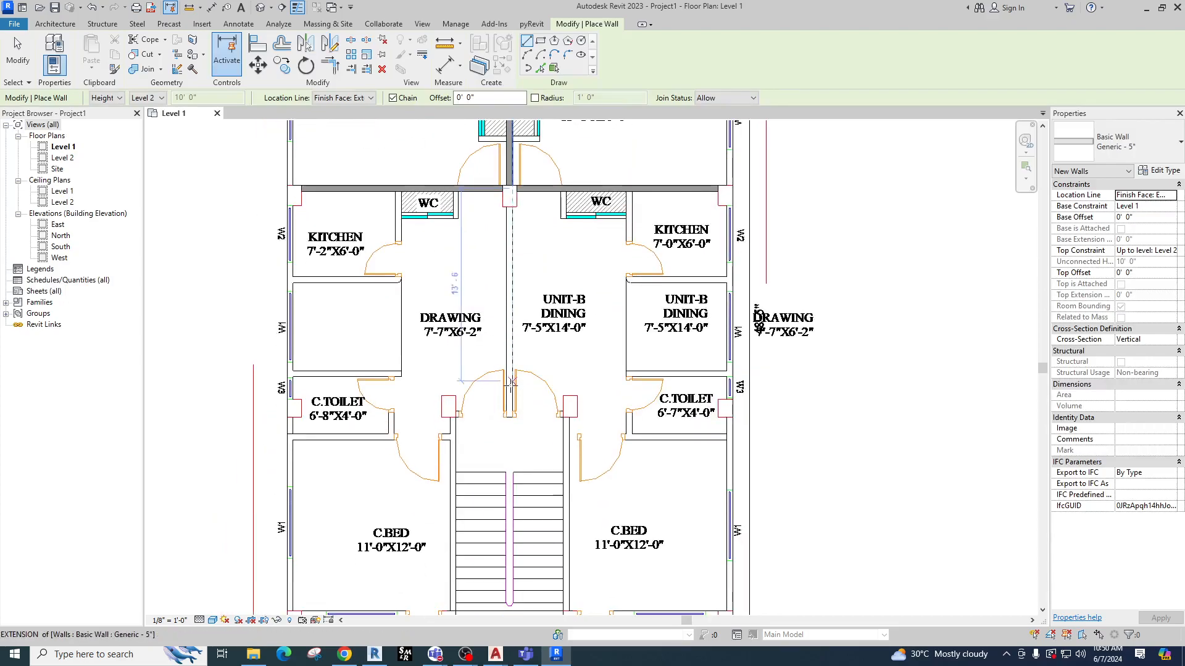
pyautogui.scroll(2, 503, 432)
pyautogui.scroll(2, 521, 398)
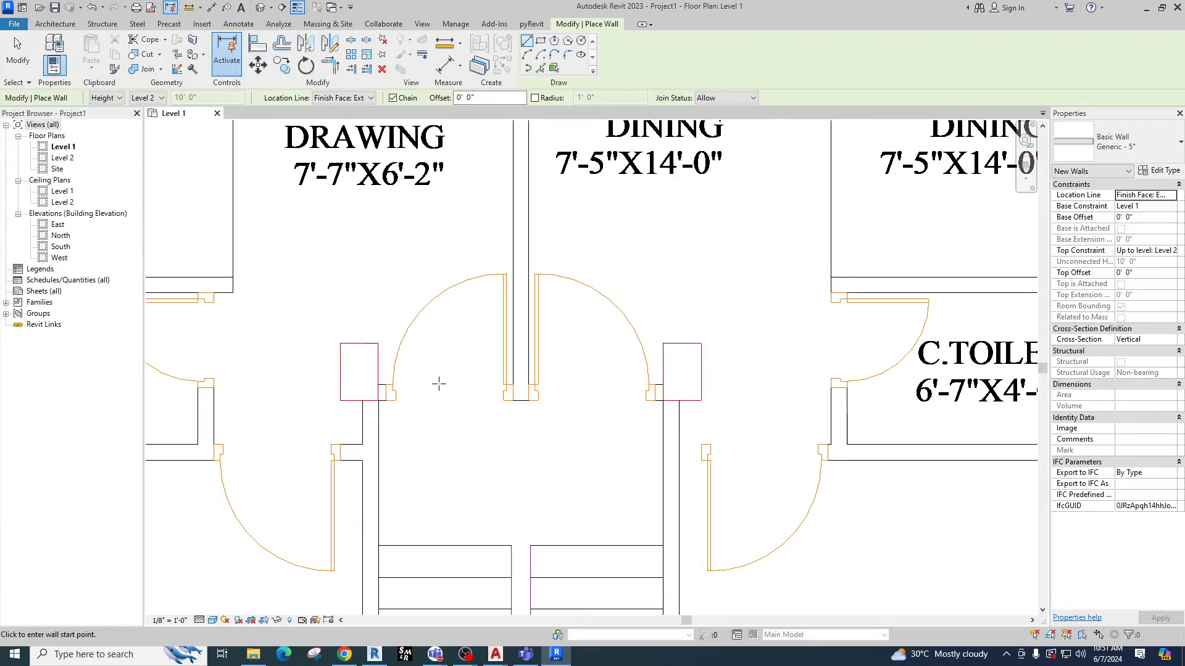
pyautogui.moveTo(439, 387); pyautogui.dragTo(442, 513, button='middle')
pyautogui.moveTo(426, 251); pyautogui.dragTo(451, 395, button='middle')
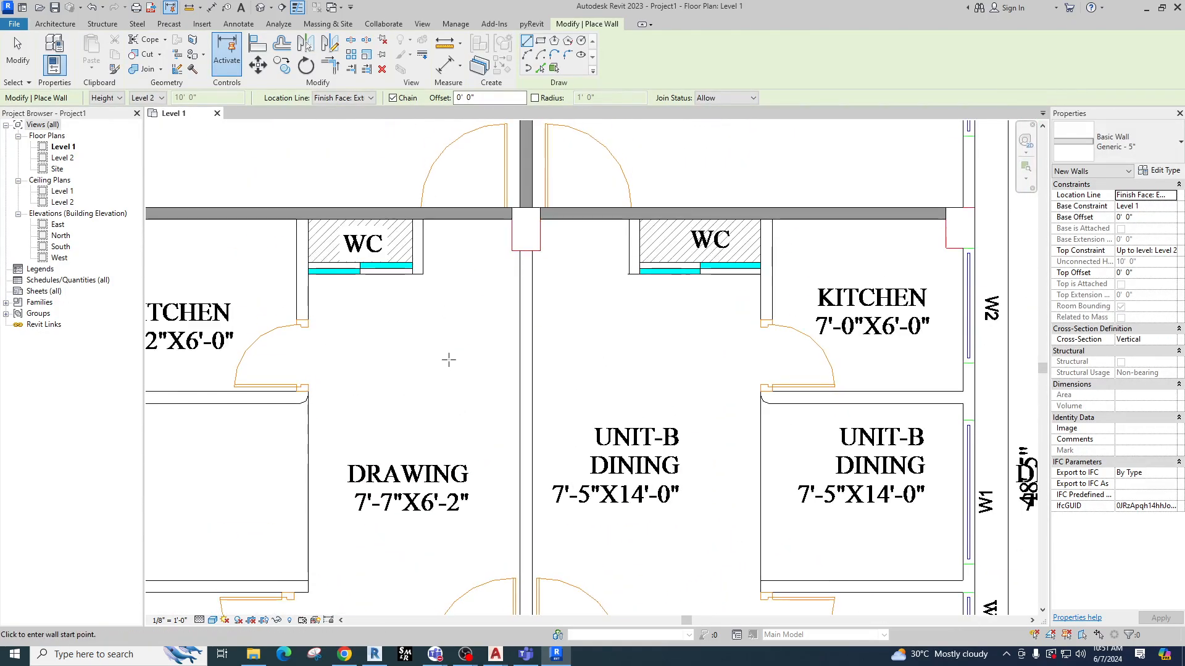
pyautogui.scroll(-1, 550, 334)
pyautogui.moveTo(550, 336); pyautogui.dragTo(531, 246, button='middle')
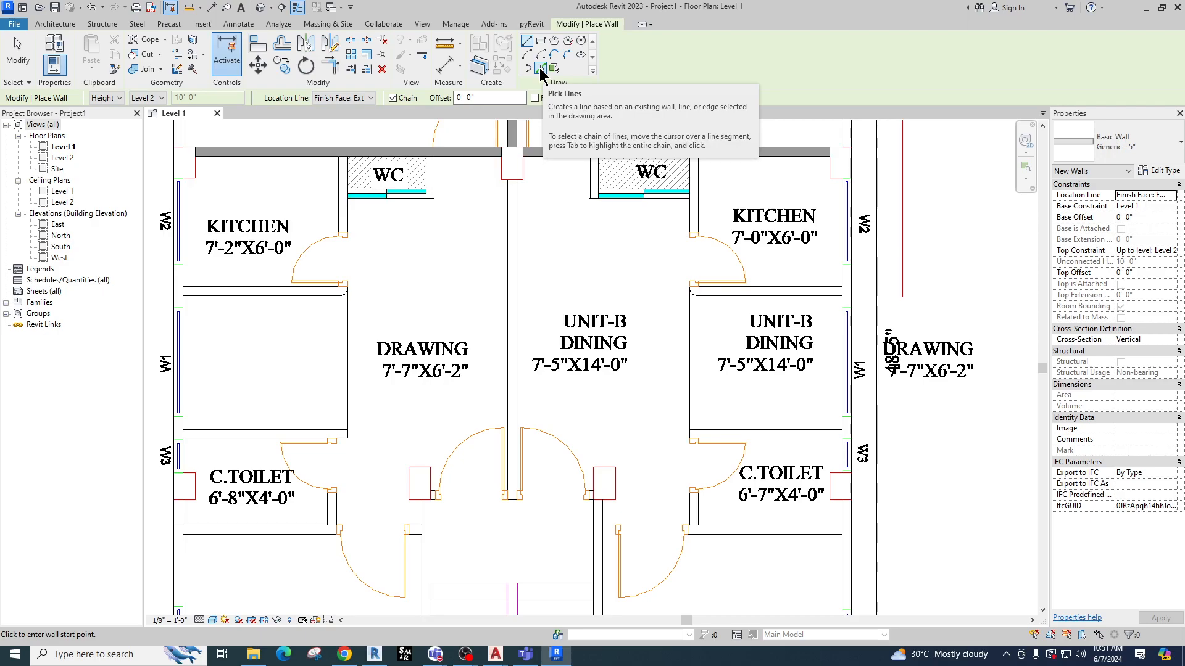
pyautogui.click(540, 68)
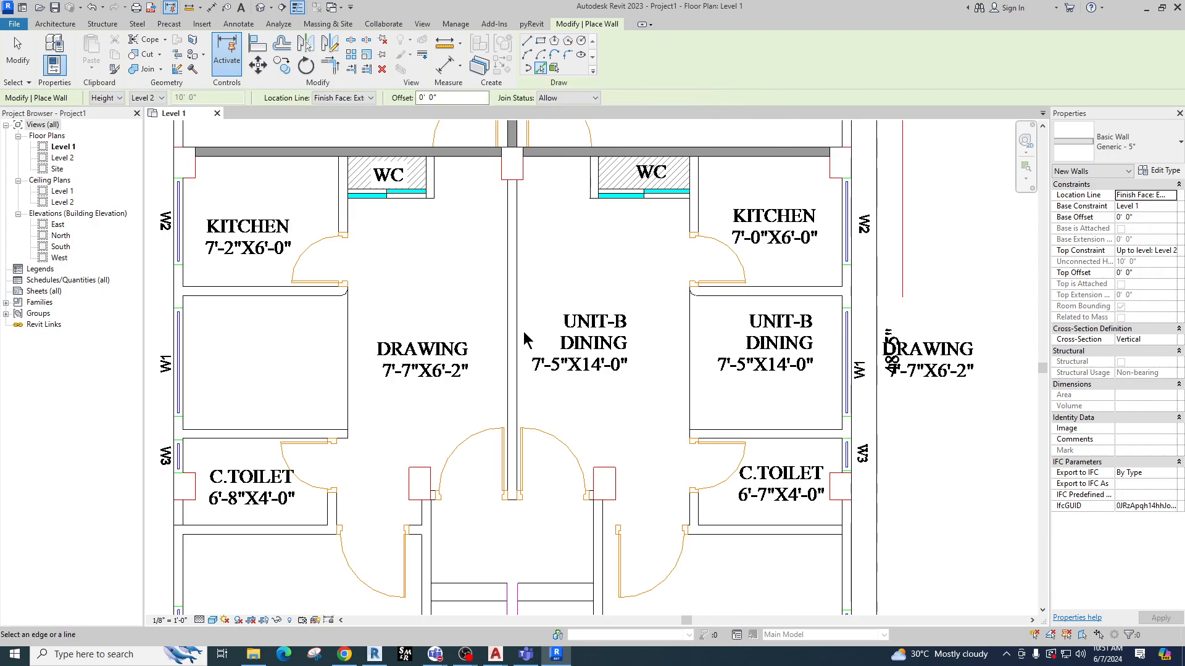
pyautogui.click(343, 98)
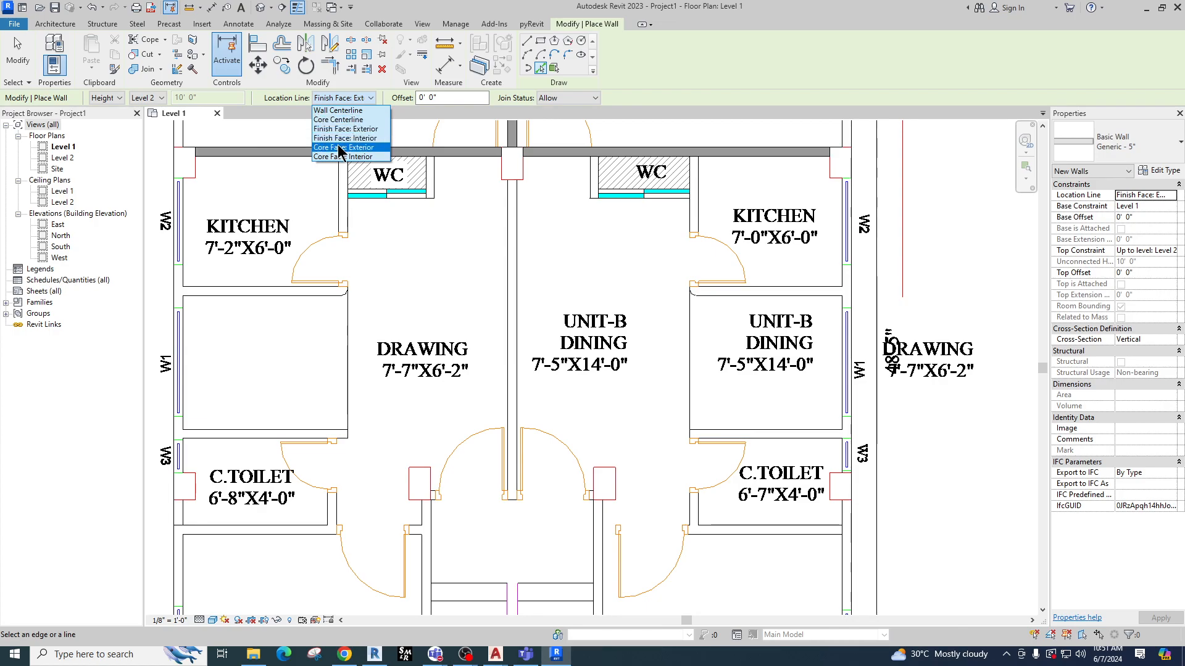
pyautogui.click(343, 139)
pyautogui.click(505, 334)
# Create walls from the picked CAD lines below the 7'-0"X6'-0" kitchen and along the short outer segment between windows W2 and W1.
pyautogui.scroll(5, 552, 284)
pyautogui.click(674, 318)
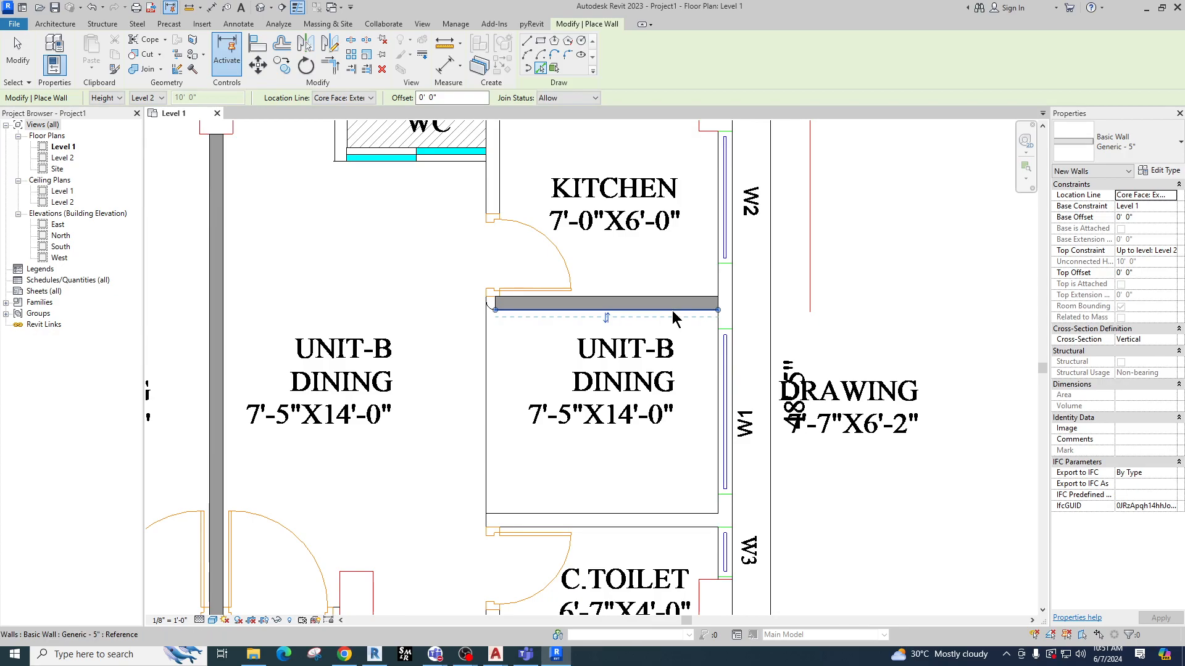
pyautogui.click(719, 289)
# Create walls from the CAD lines above and below the 6'-7"X4'-0" C.TOILET and along the adjacent C.BED's outer side, and end the wall command.
pyautogui.scroll(-1, 674, 466)
pyautogui.moveTo(674, 466); pyautogui.dragTo(584, 211, button='middle')
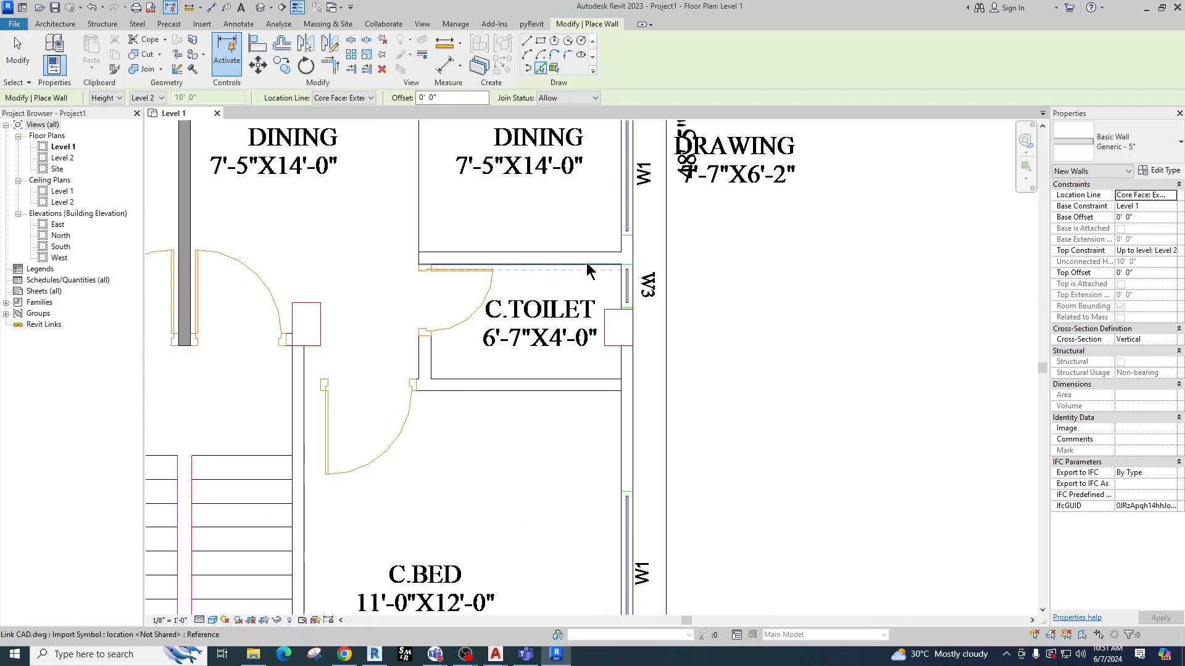
pyautogui.click(585, 251)
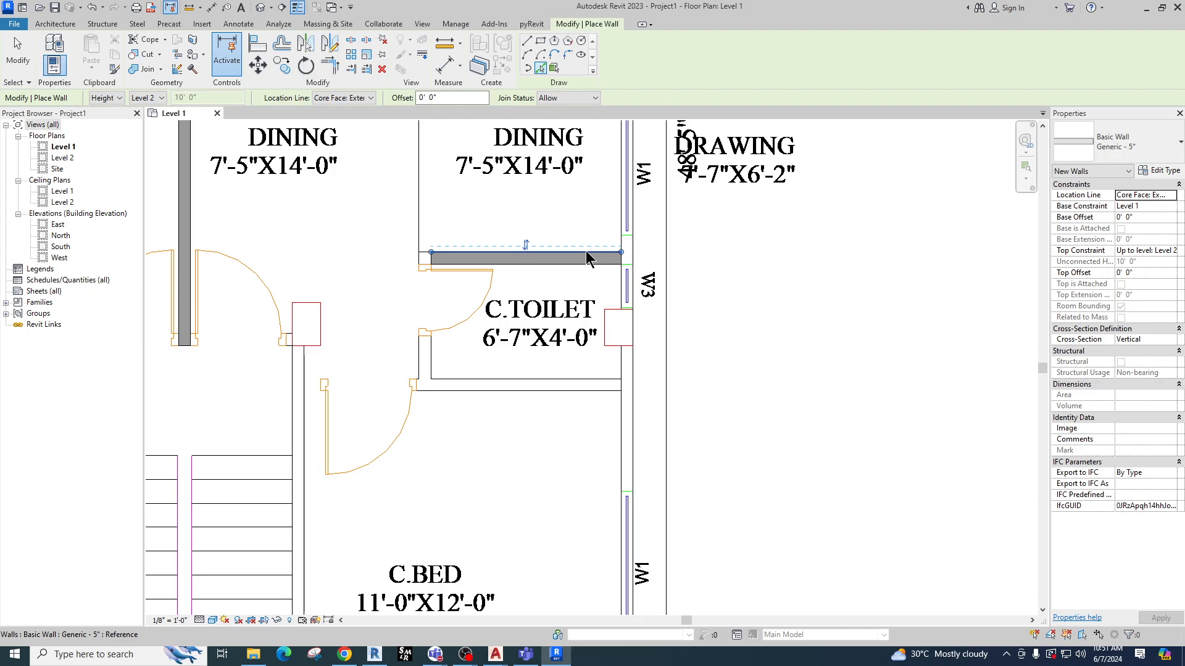
pyautogui.click(572, 378)
pyautogui.scroll(-1, 584, 417)
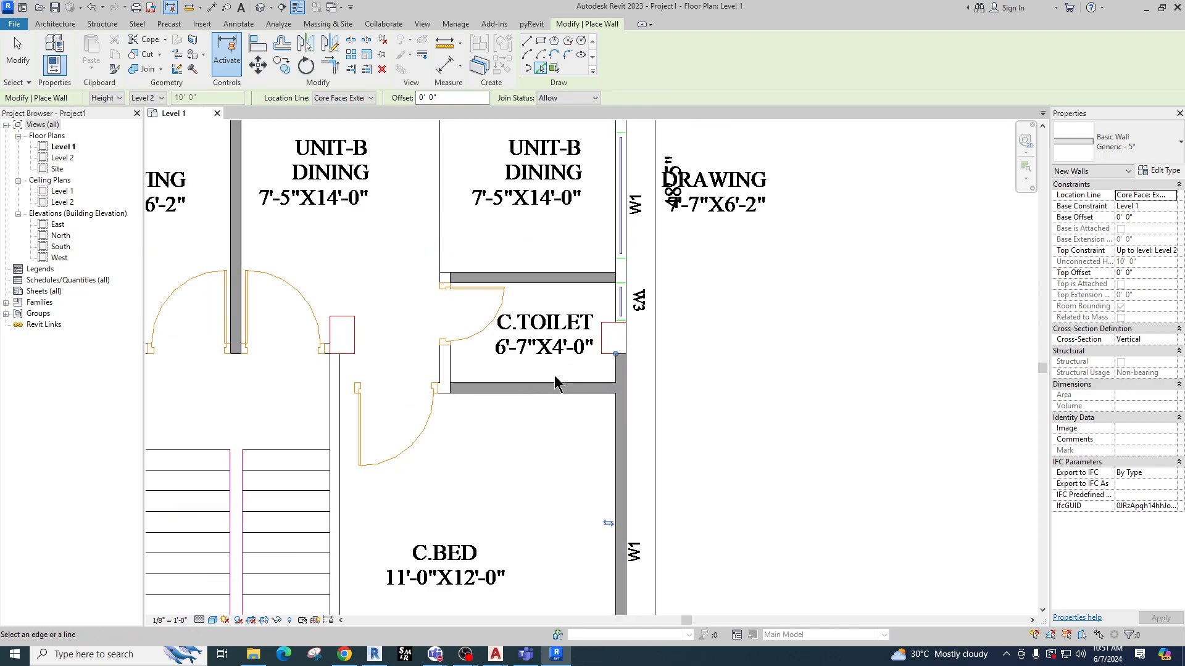
pyautogui.scroll(-4, 555, 379)
pyautogui.press('Escape')
pyautogui.press('Escape')
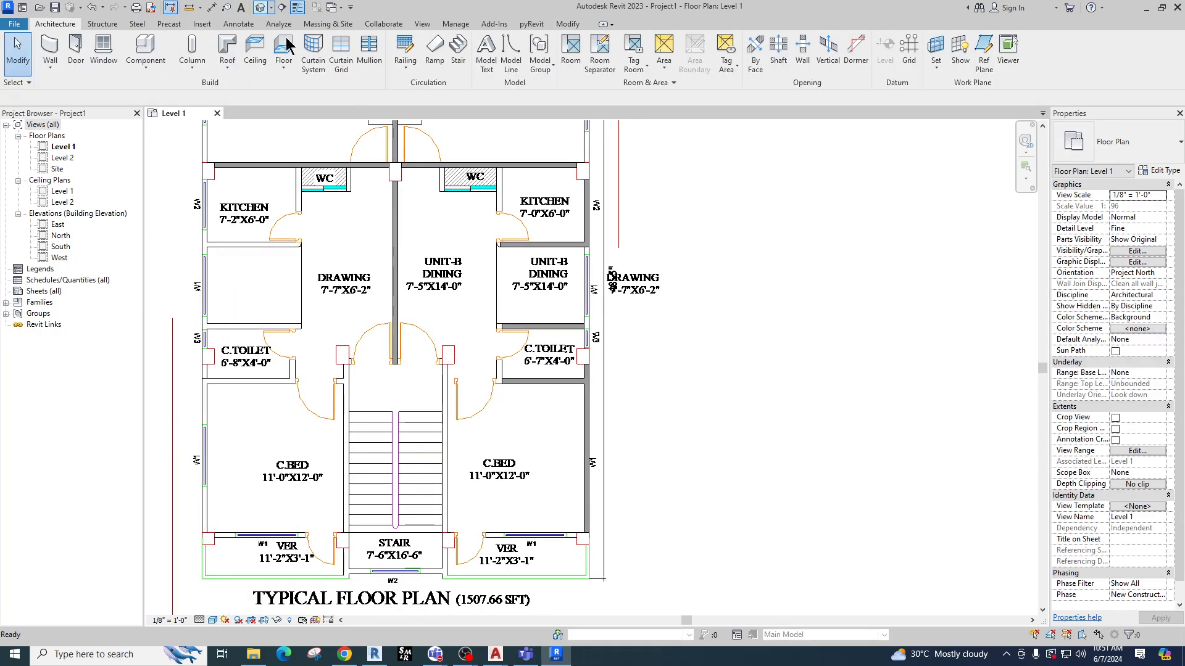
# Open the default 3D view, set it to Fine detail level and Shaded visual style, and inspect the modeled walls.
pyautogui.click(260, 7)
pyautogui.click(212, 620)
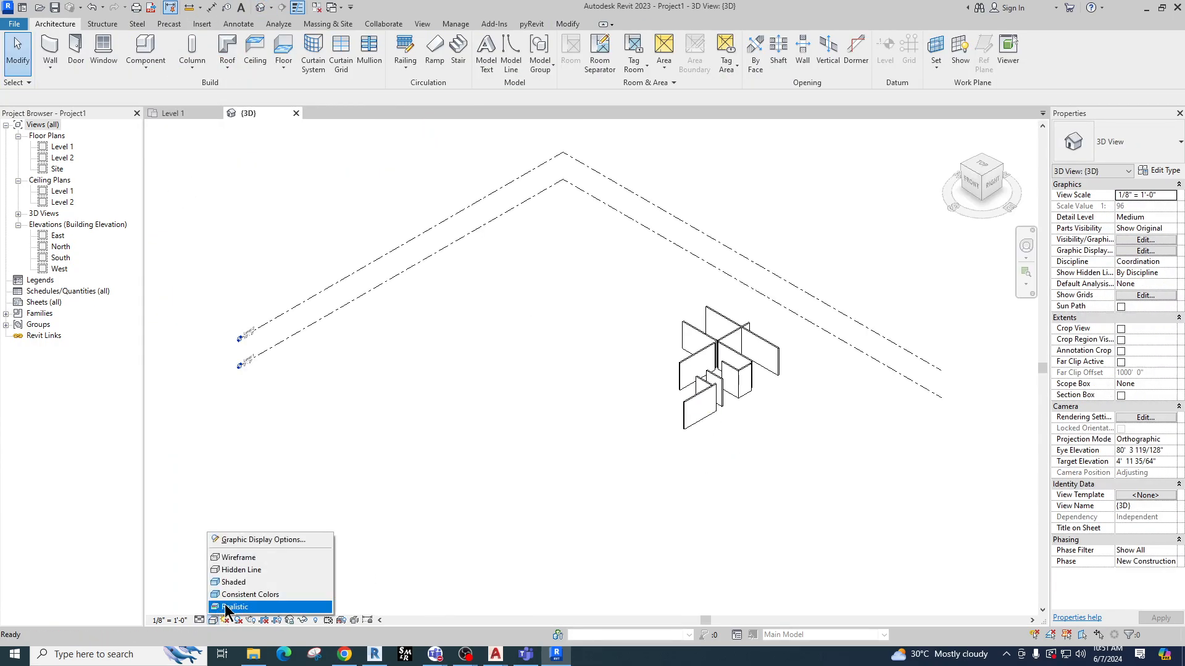
pyautogui.click(234, 570)
pyautogui.click(200, 620)
pyautogui.click(212, 607)
pyautogui.click(212, 620)
pyautogui.click(235, 583)
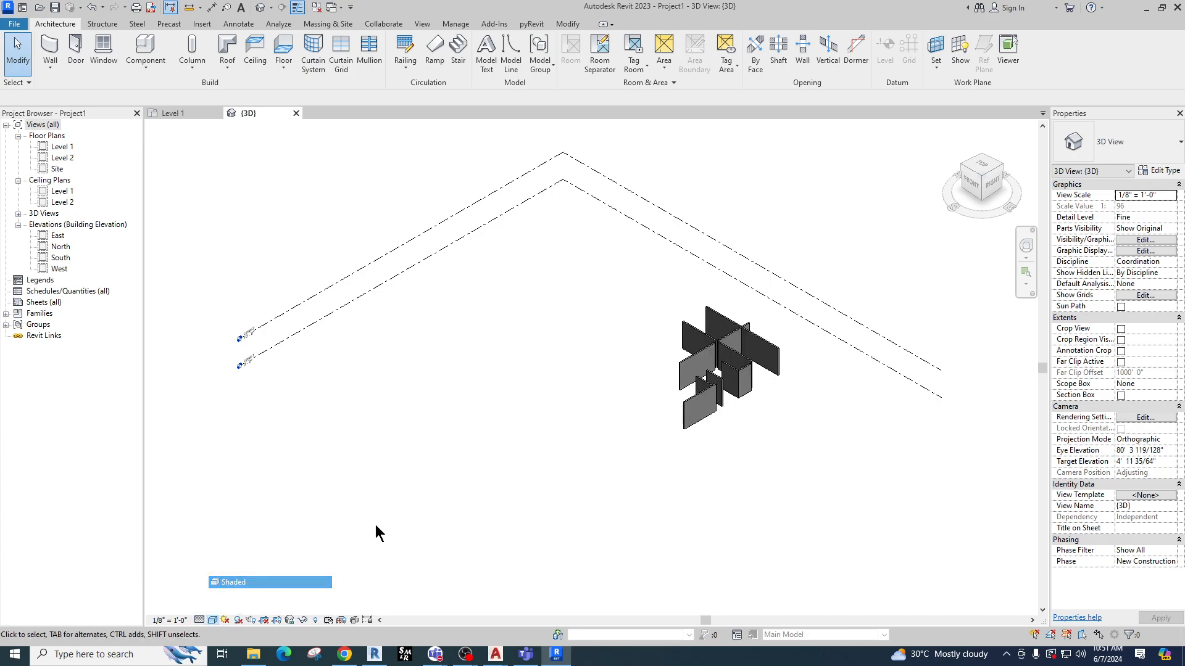
pyautogui.keyDown('shift'); pyautogui.moveTo(525, 446); pyautogui.dragTo(814, 473, button='middle'); pyautogui.keyUp('shift')
pyautogui.scroll(2, 629, 317)
pyautogui.keyDown('shift'); pyautogui.moveTo(628, 318); pyautogui.dragTo(716, 336, button='middle'); pyautogui.keyUp('shift')
pyautogui.scroll(2, 725, 328)
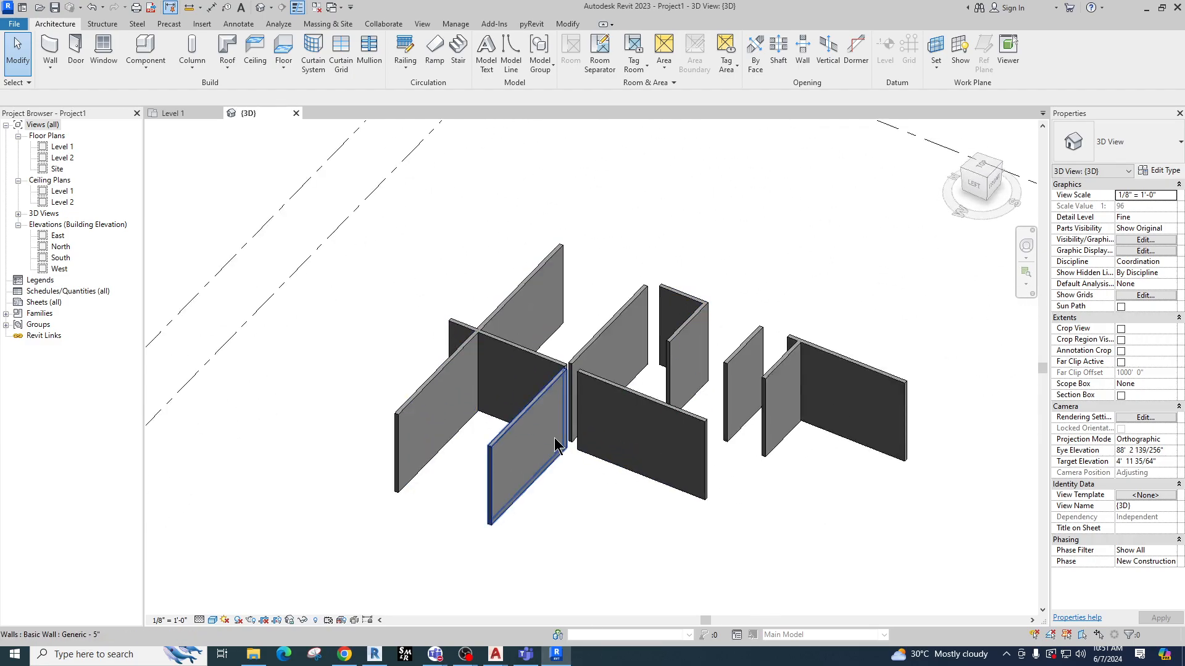
# Return to the Level 1 floor plan with the whole CAD plan in view.
pyautogui.click(167, 115)
pyautogui.scroll(-4, 449, 322)
pyautogui.moveTo(406, 375); pyautogui.dragTo(530, 479, button='middle')
pyautogui.scroll(1, 531, 478)
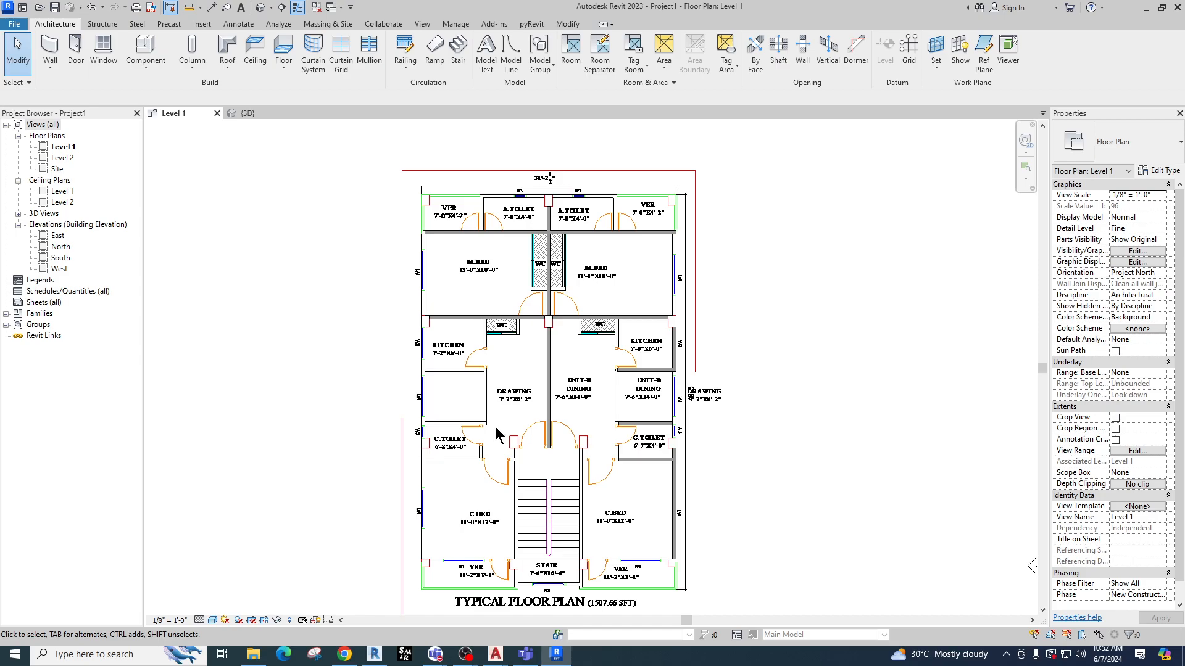
# Browse the English-Imperial family library folders for loadable families, and close the library without loading anything.
pyautogui.click(202, 25)
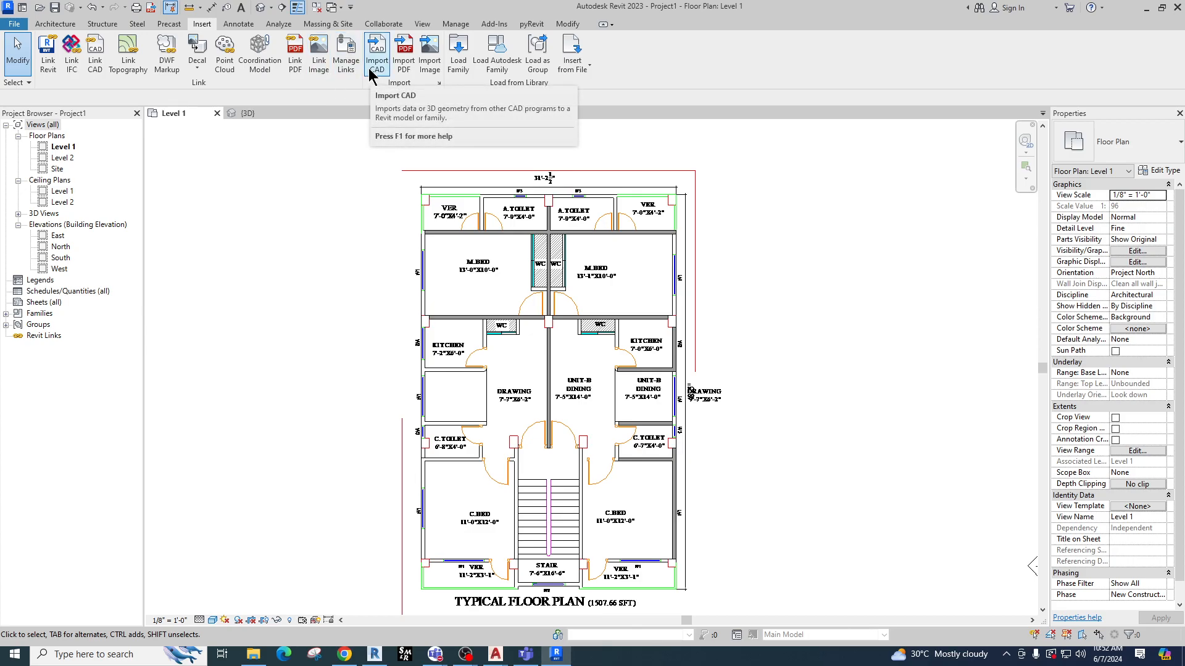
pyautogui.click(454, 50)
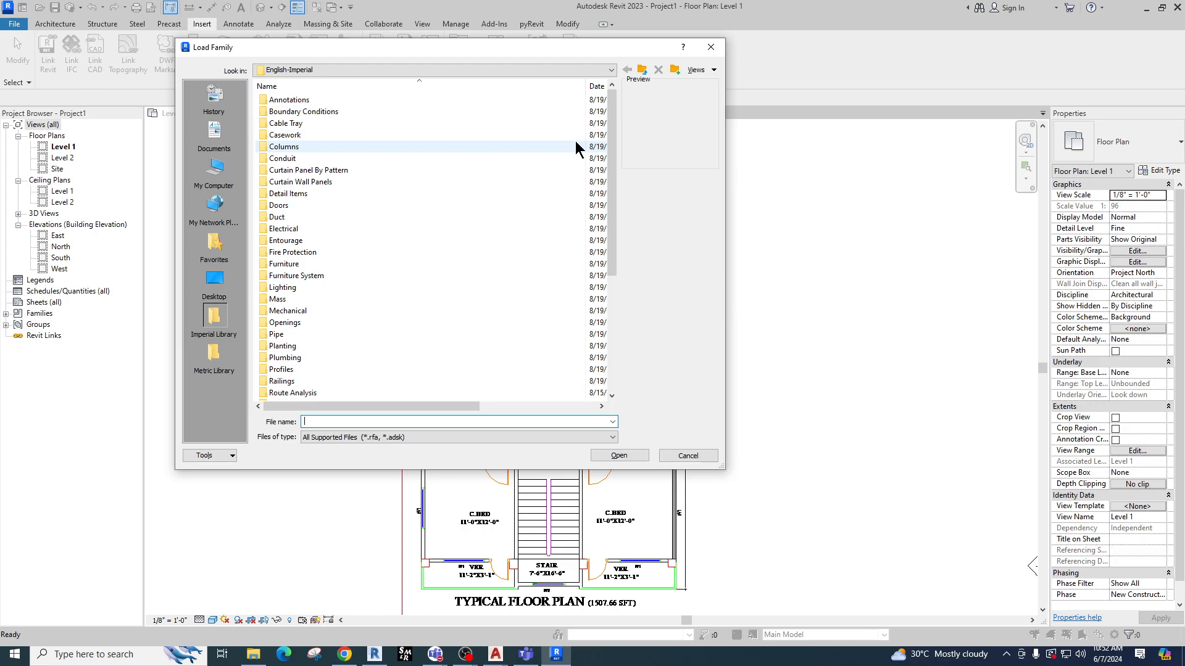
pyautogui.click(711, 48)
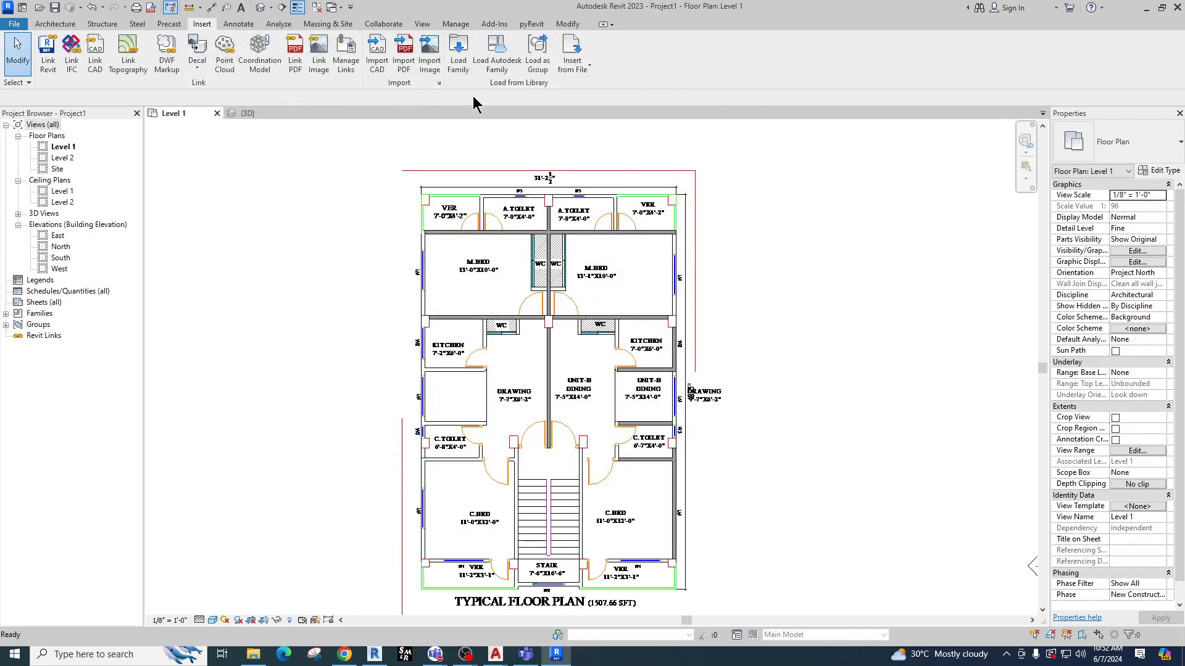
pyautogui.click(454, 69)
pyautogui.moveTo(612, 118); pyautogui.dragTo(597, 298)
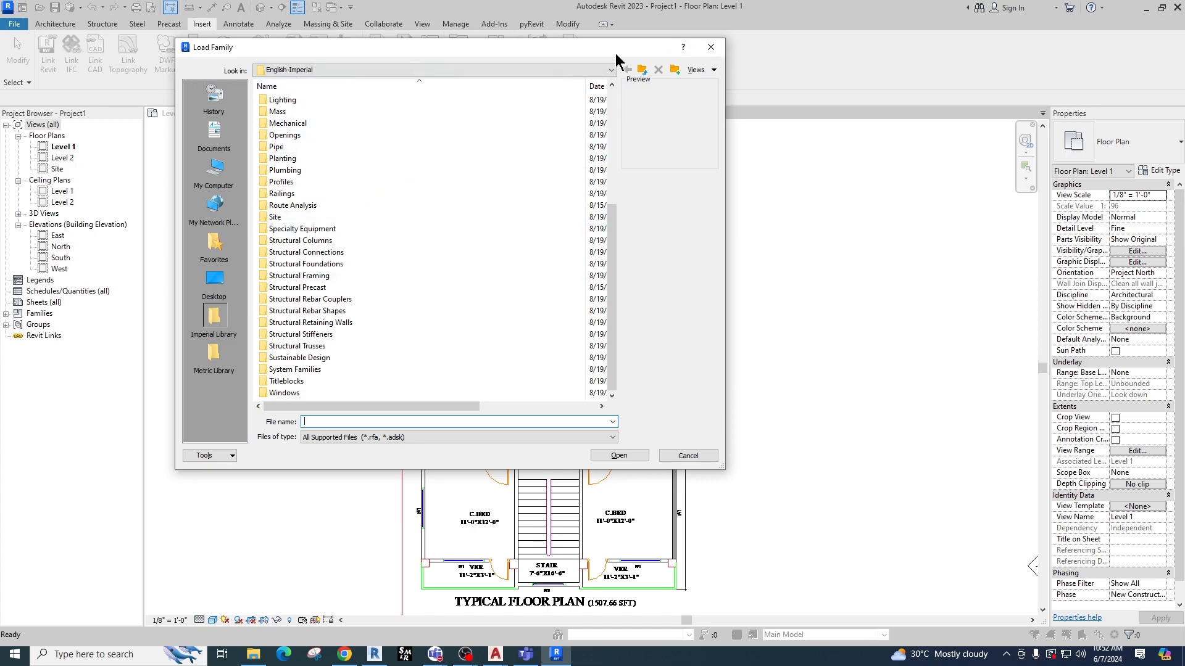
pyautogui.click(715, 52)
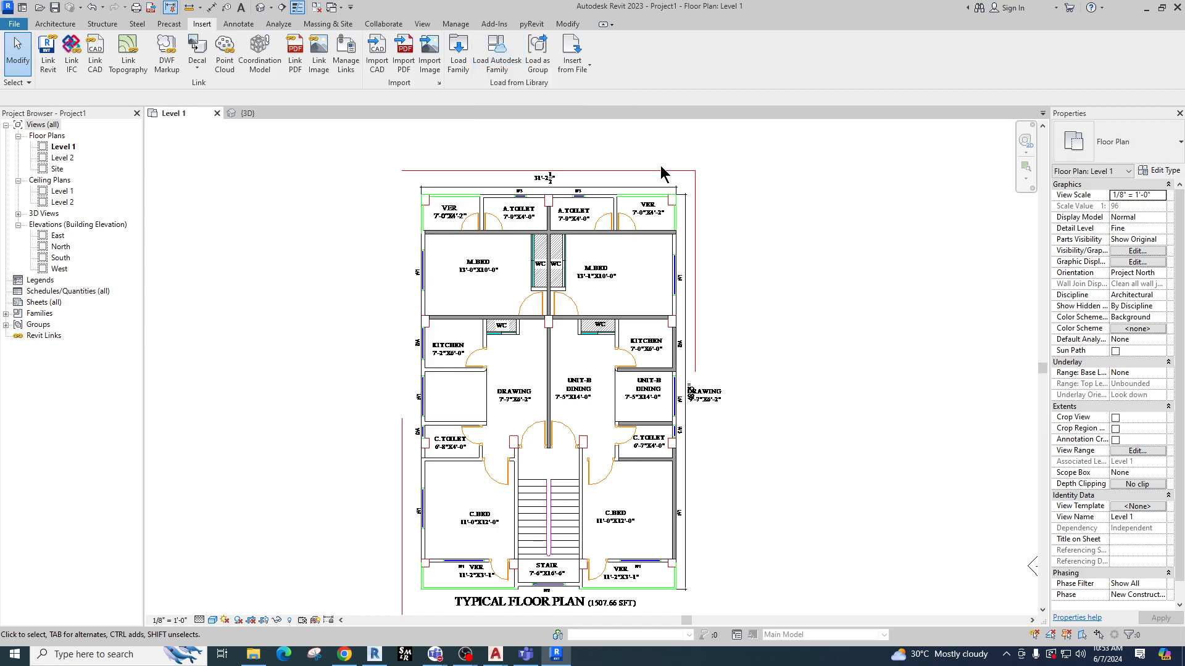
pyautogui.scroll(-3, 661, 165)
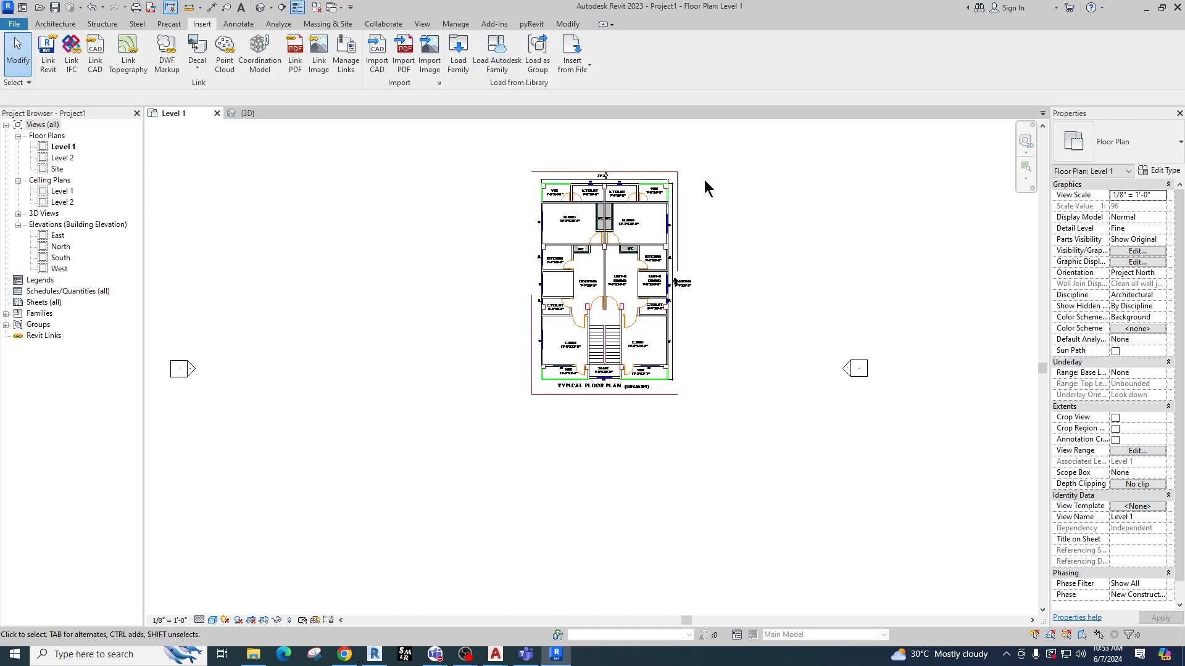
pyautogui.moveTo(683, 243); pyautogui.dragTo(465, 378)
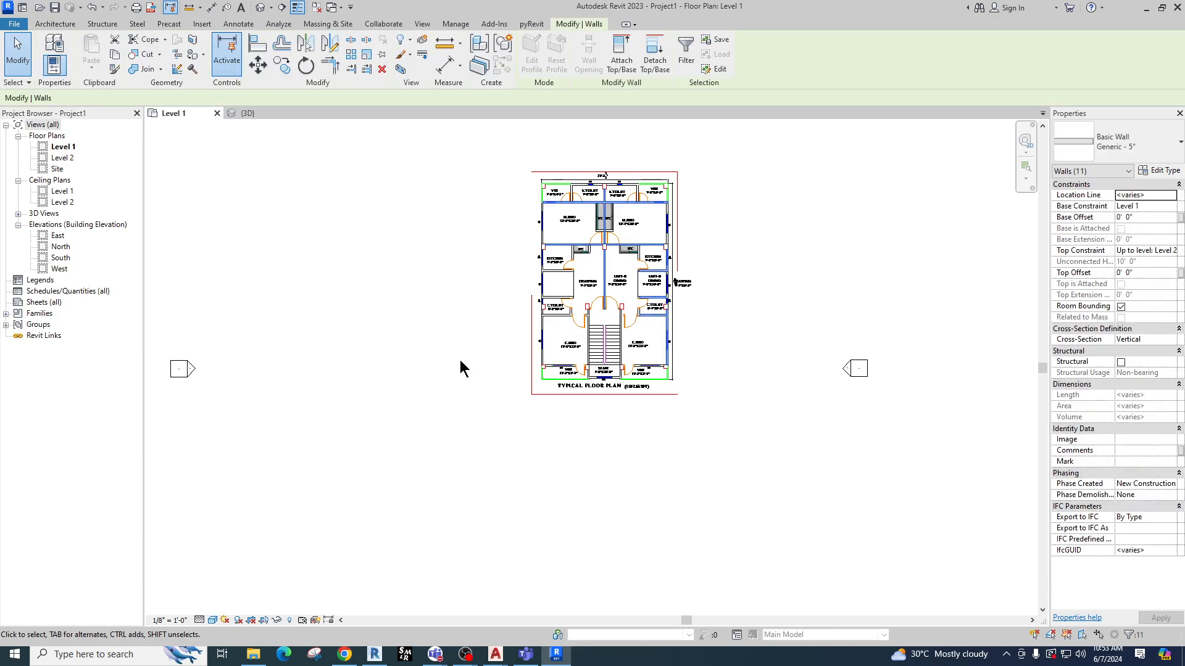
pyautogui.click(435, 266)
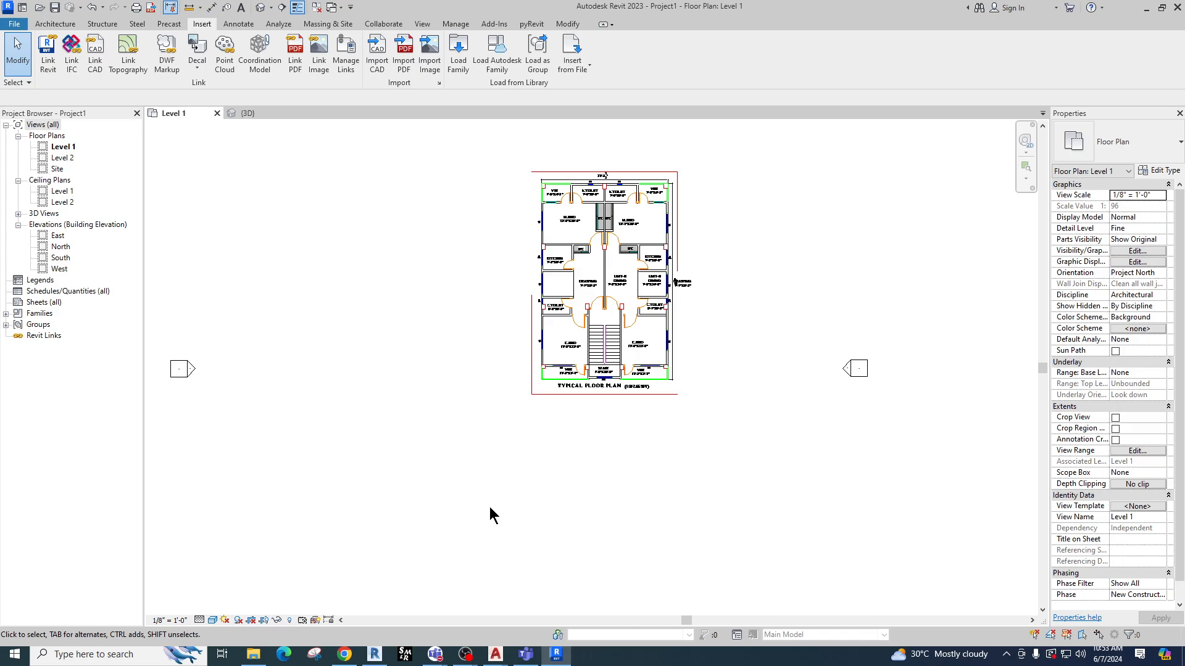
pyautogui.moveTo(735, 461); pyautogui.dragTo(388, 159)
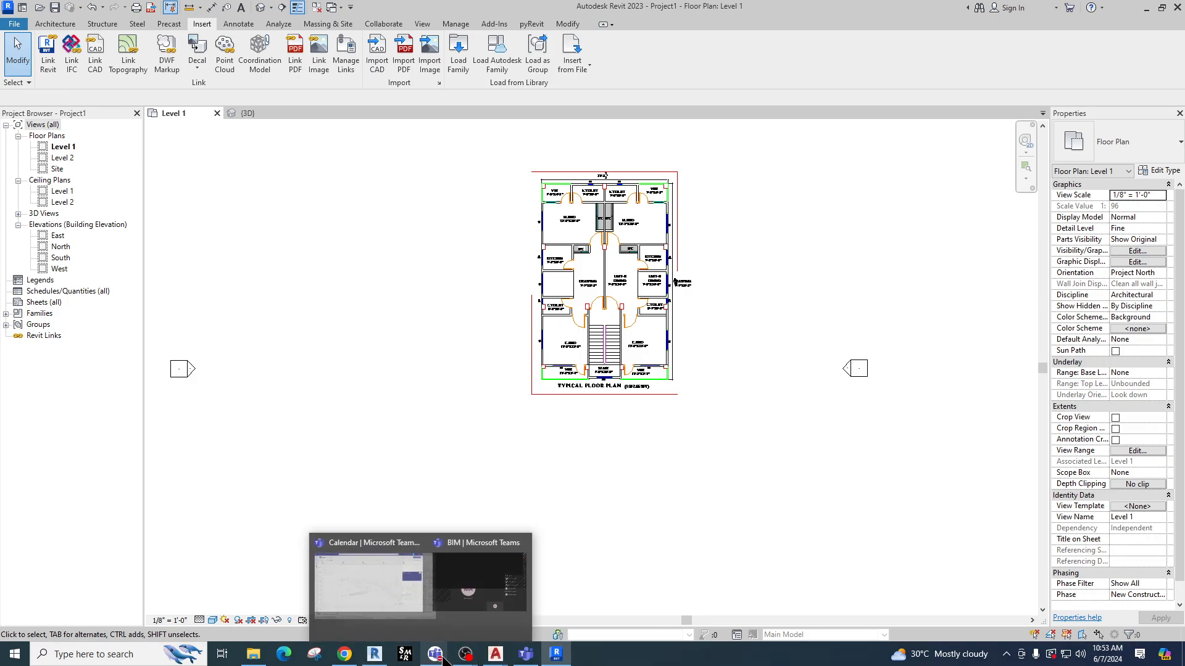
# Switch to the BIM meeting in Microsoft Teams, maximize its window and stop sharing the screen.
pyautogui.moveTo(466, 655)
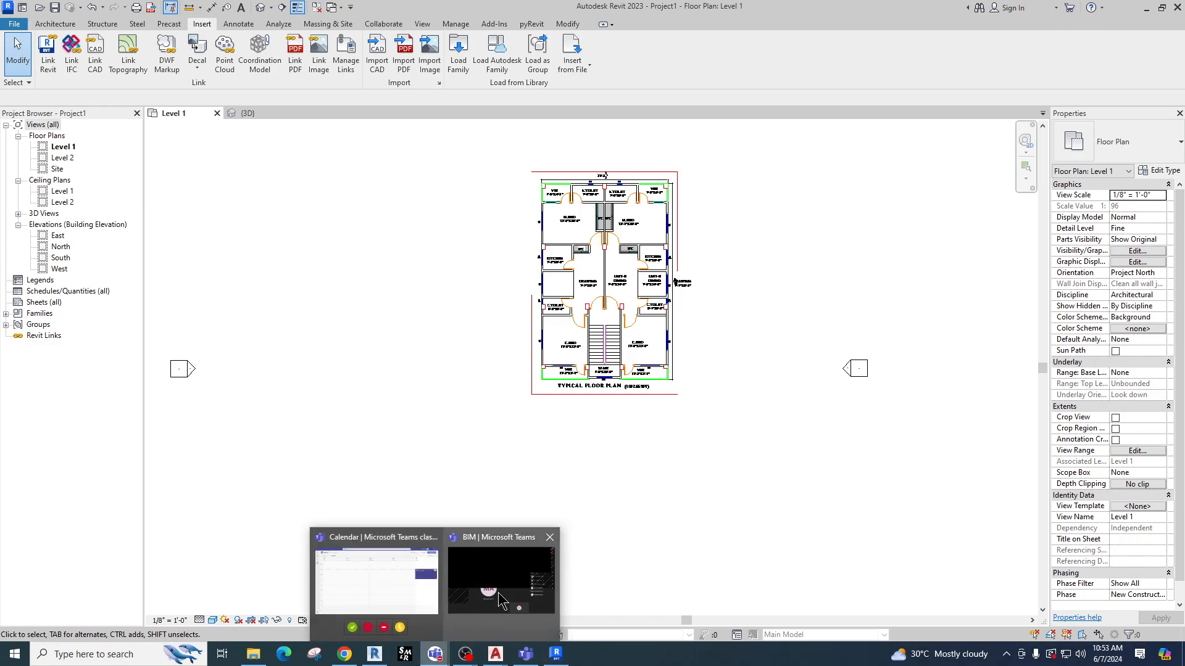
pyautogui.click(499, 599)
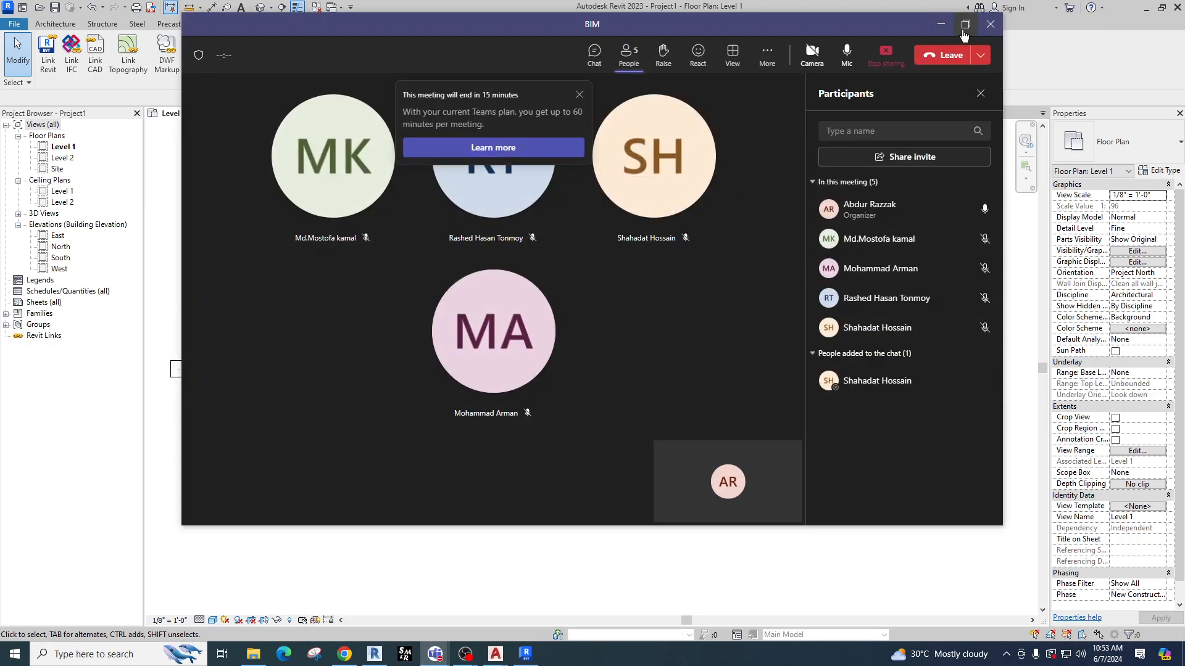
pyautogui.click(965, 24)
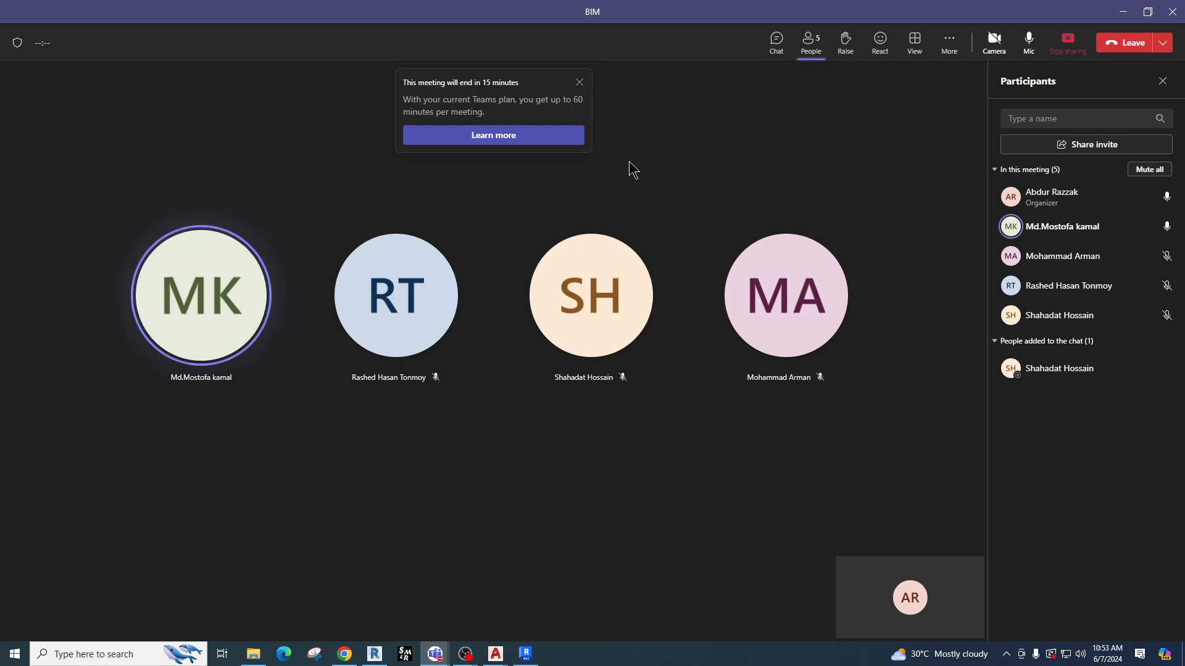
pyautogui.click(1067, 42)
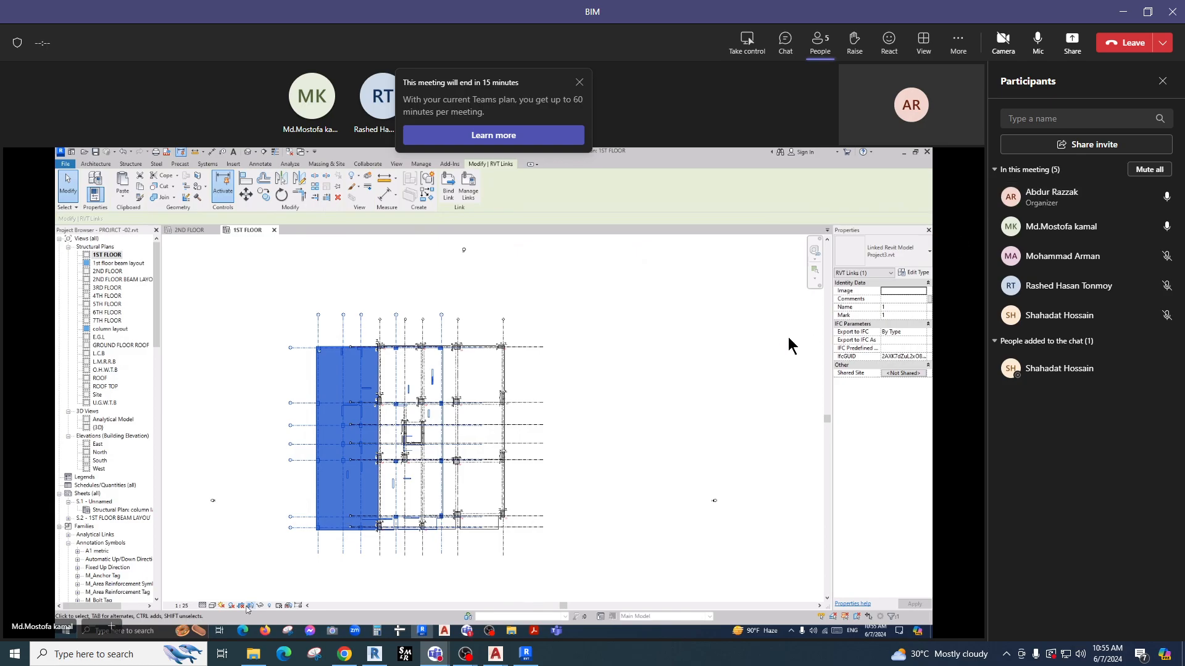
# Take control of the participant's shared screen and move the linked Revit model to the right, clear of the 1ST FLOOR structural layout.
pyautogui.click(747, 42)
pyautogui.click(665, 343)
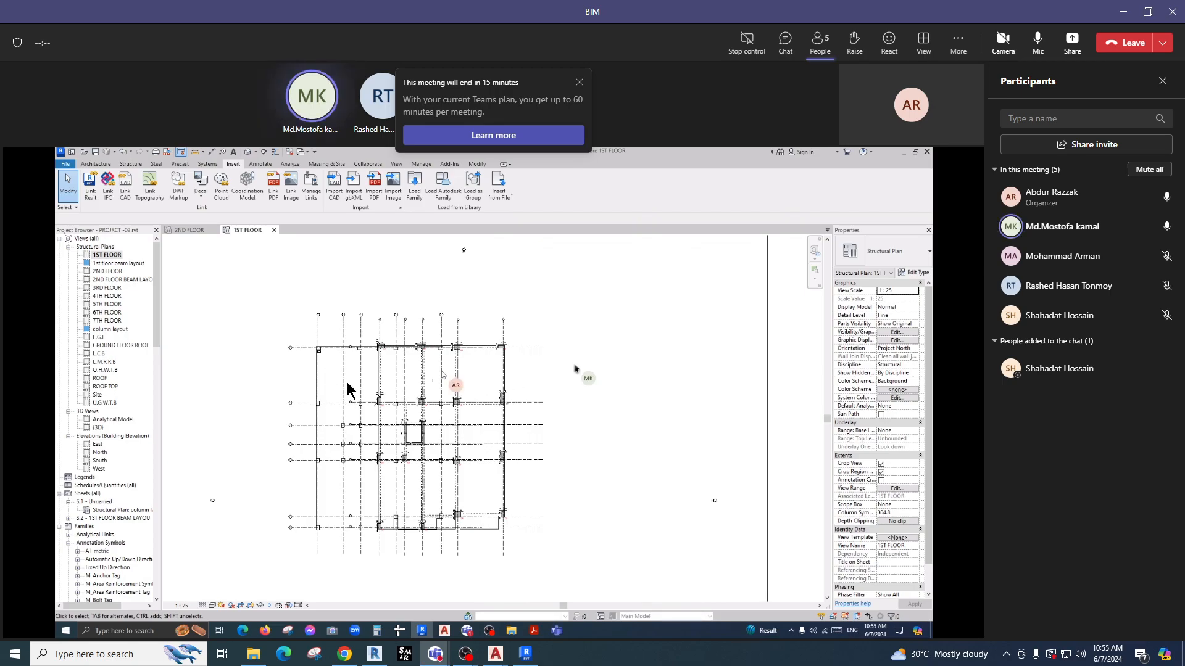
pyautogui.click(333, 341)
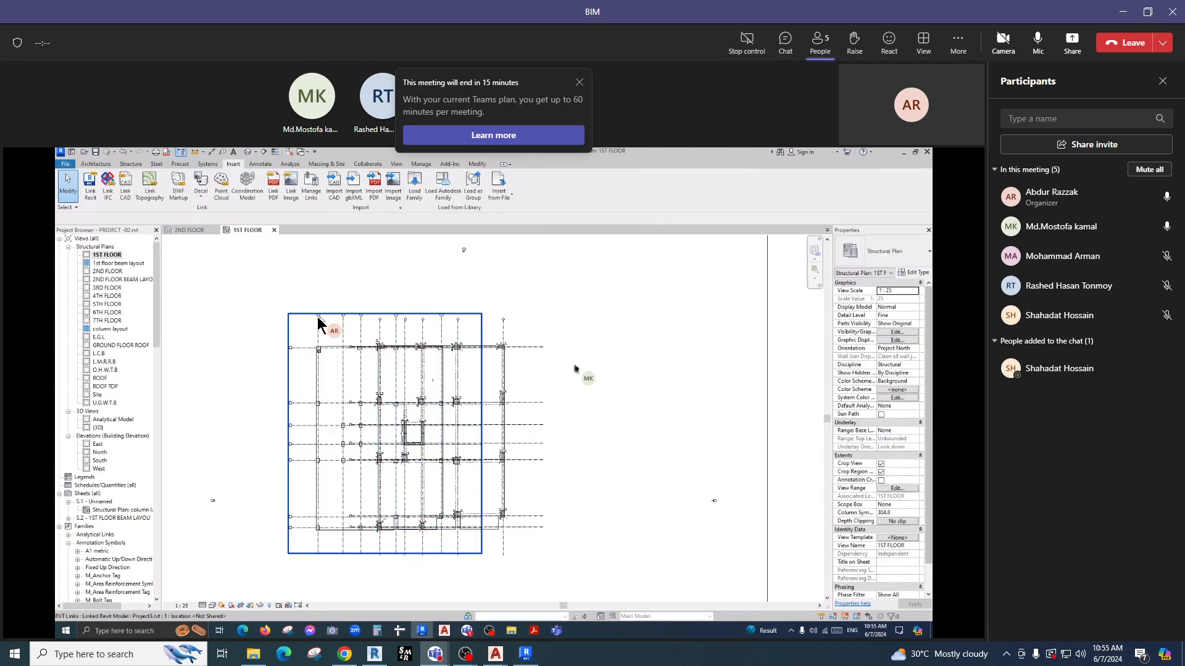
pyautogui.click(318, 320)
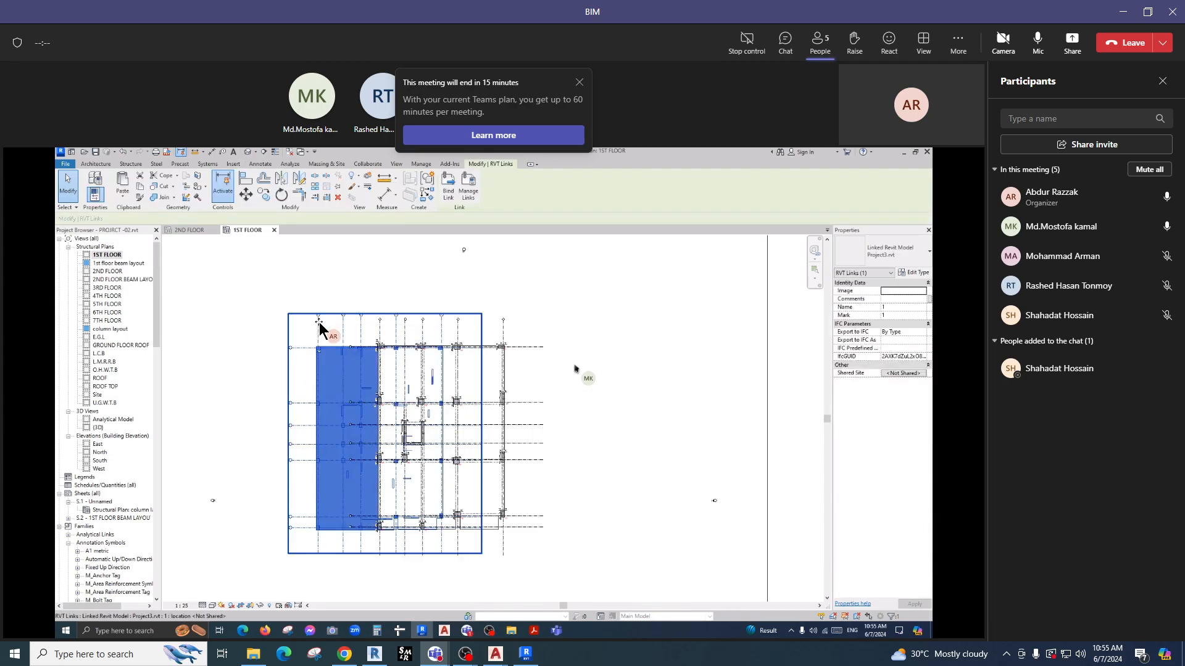
pyautogui.moveTo(319, 327); pyautogui.dragTo(706, 307)
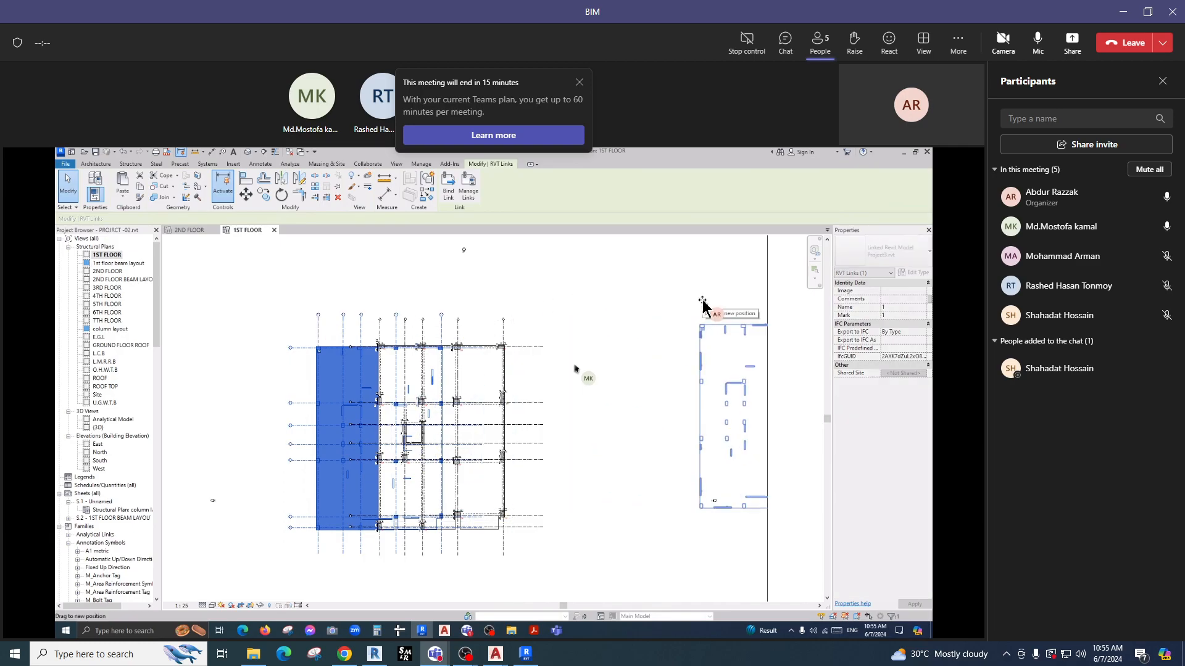
pyautogui.click(591, 292)
pyautogui.scroll(-1, 594, 365)
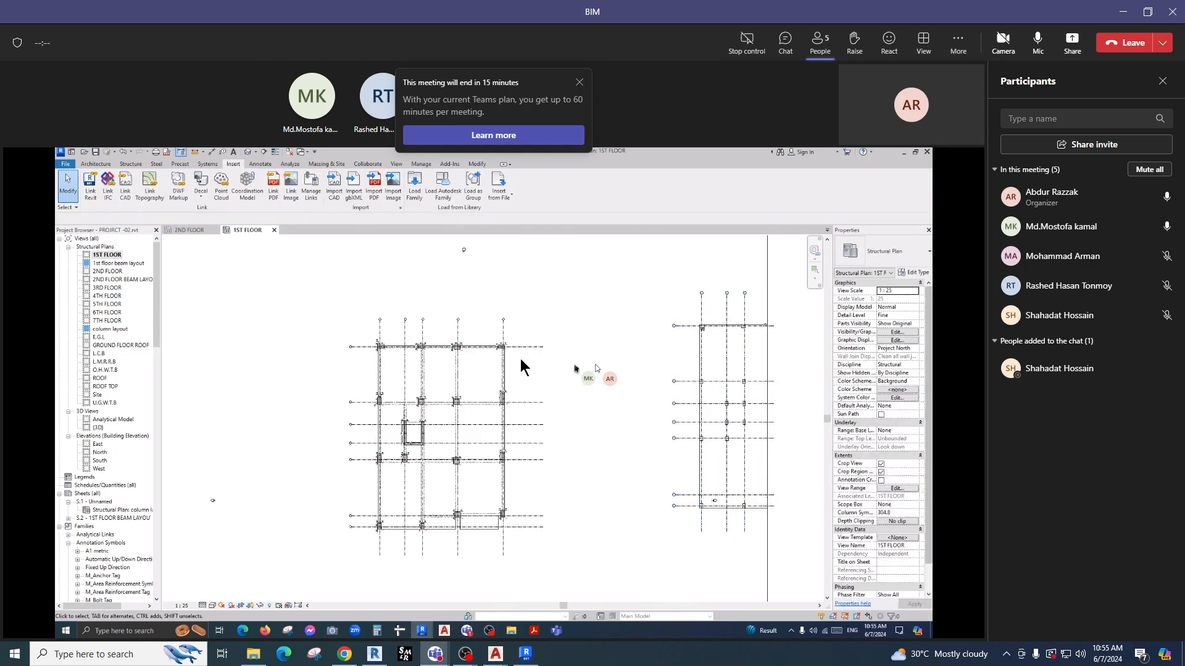
# Widen the 1ST FLOOR plan's crop region to the right to enclose the whole linked model, and give back control of the shared screen.
pyautogui.scroll(-4, 501, 349)
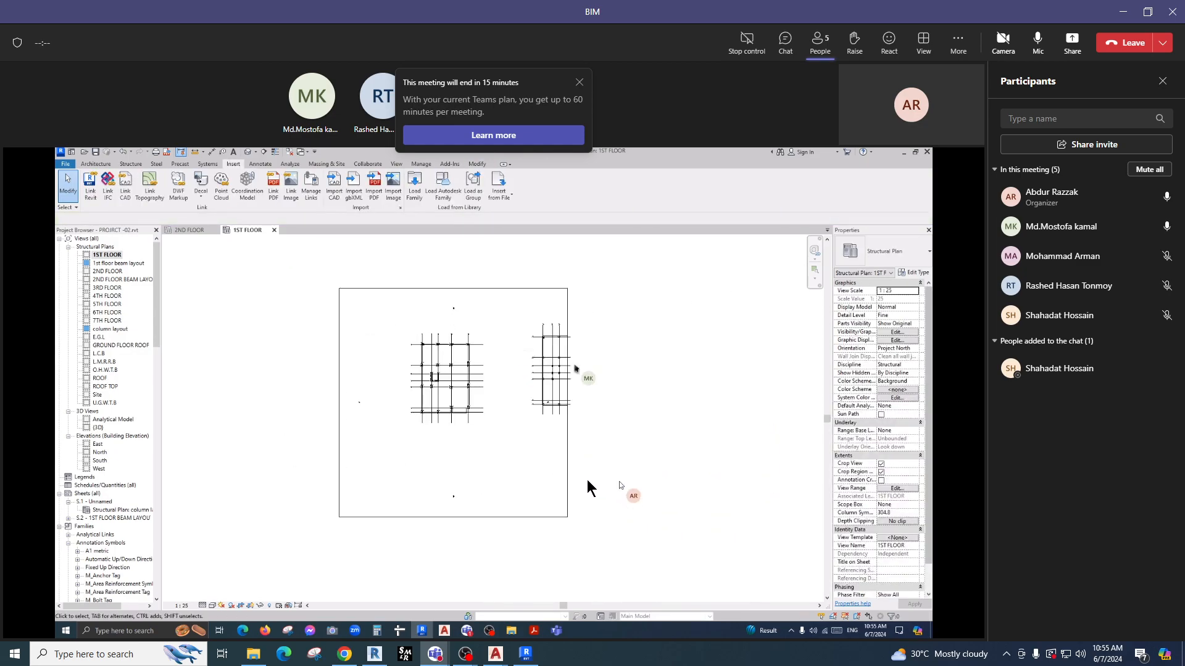
pyautogui.click(567, 474)
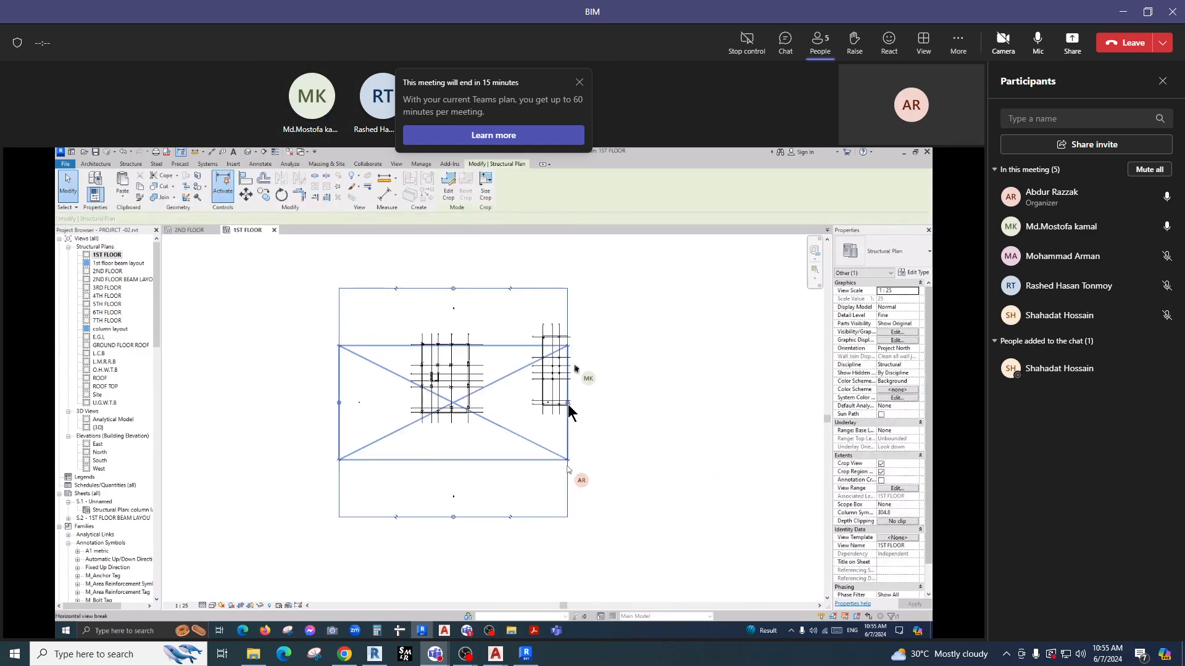
pyautogui.moveTo(569, 401); pyautogui.dragTo(632, 404)
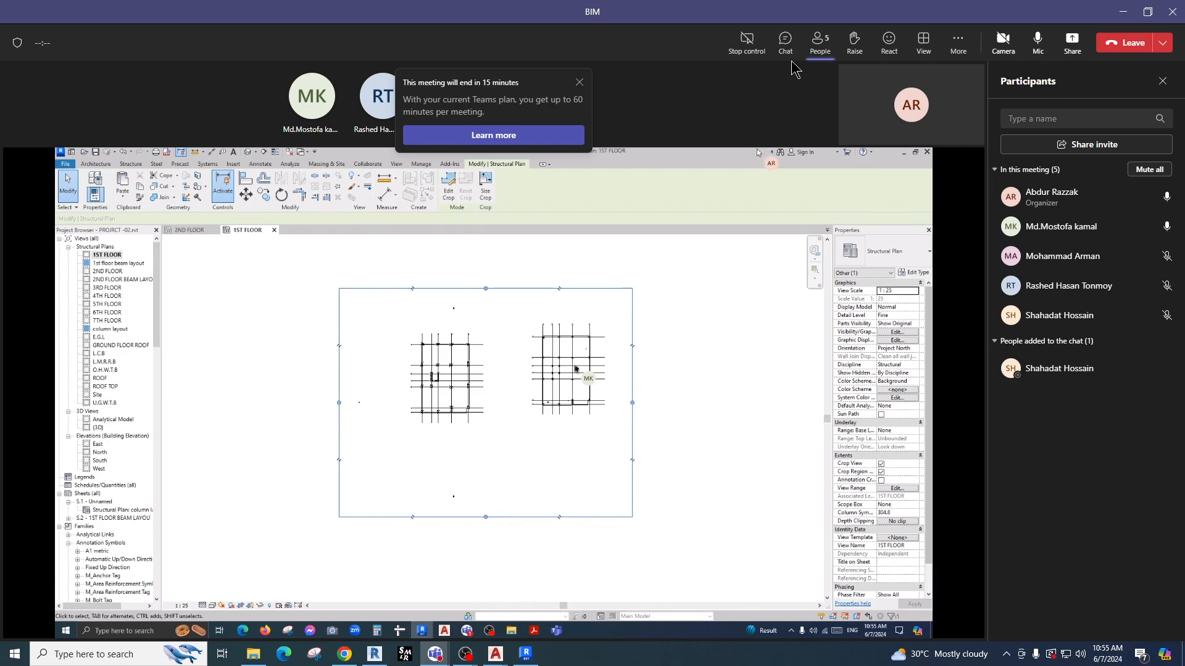
pyautogui.click(747, 41)
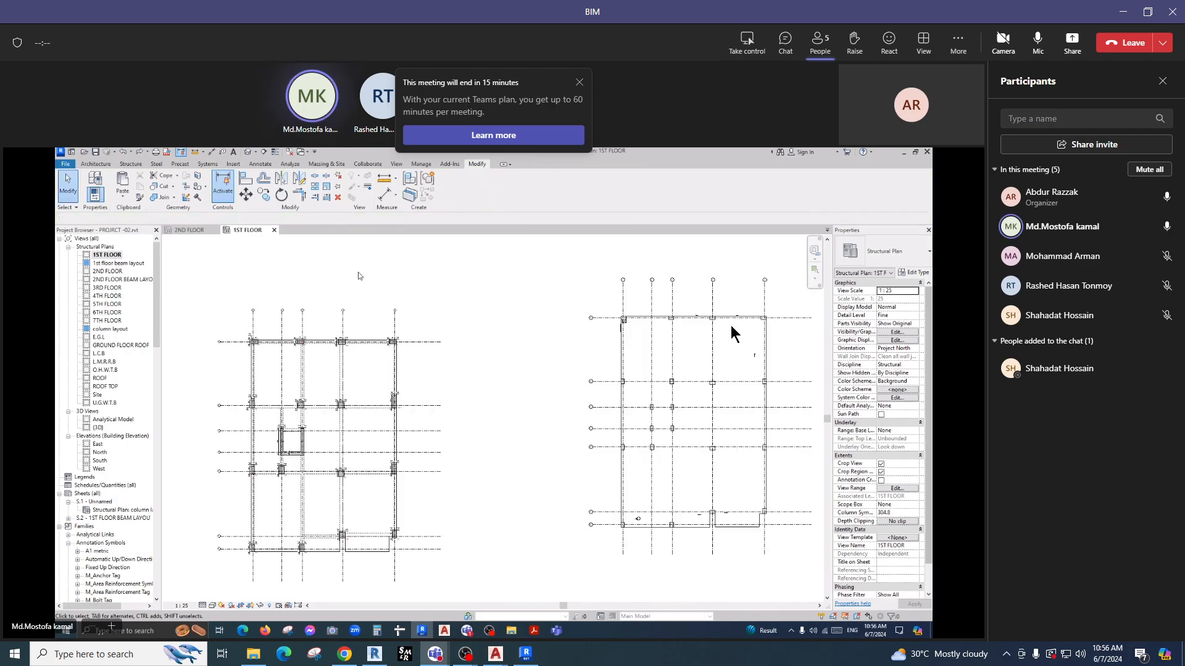
# Try to align the linked model's leftmost vertical grid with the leftmost grid of the structural layout.
pyautogui.click(244, 180)
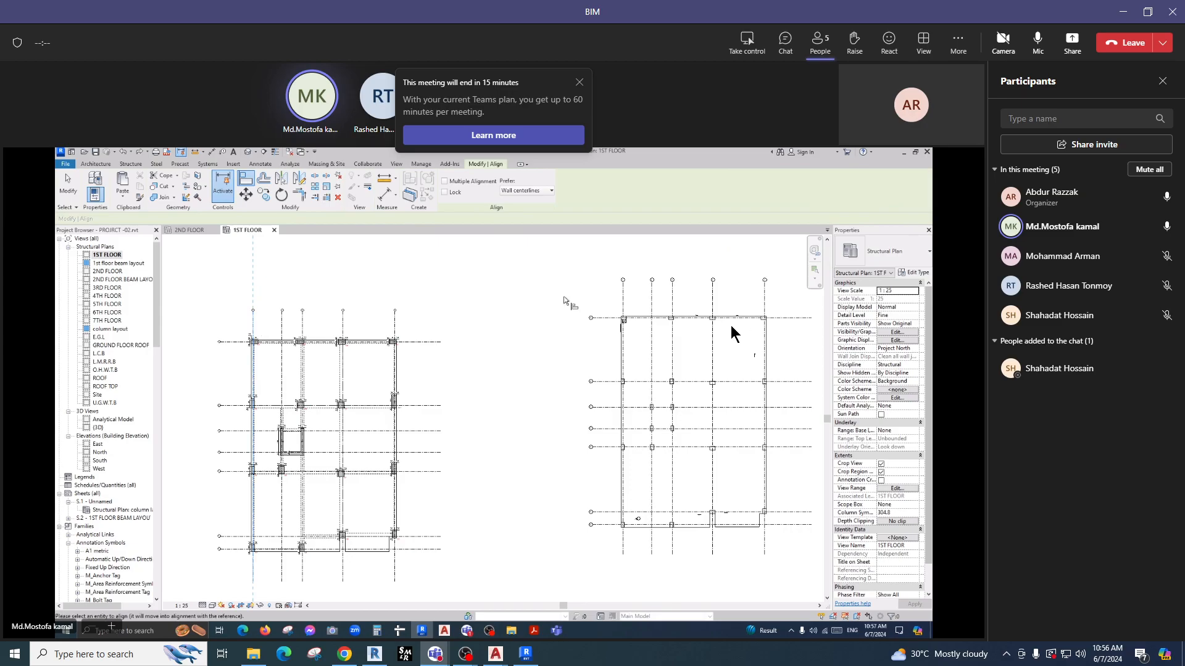
pyautogui.click(623, 296)
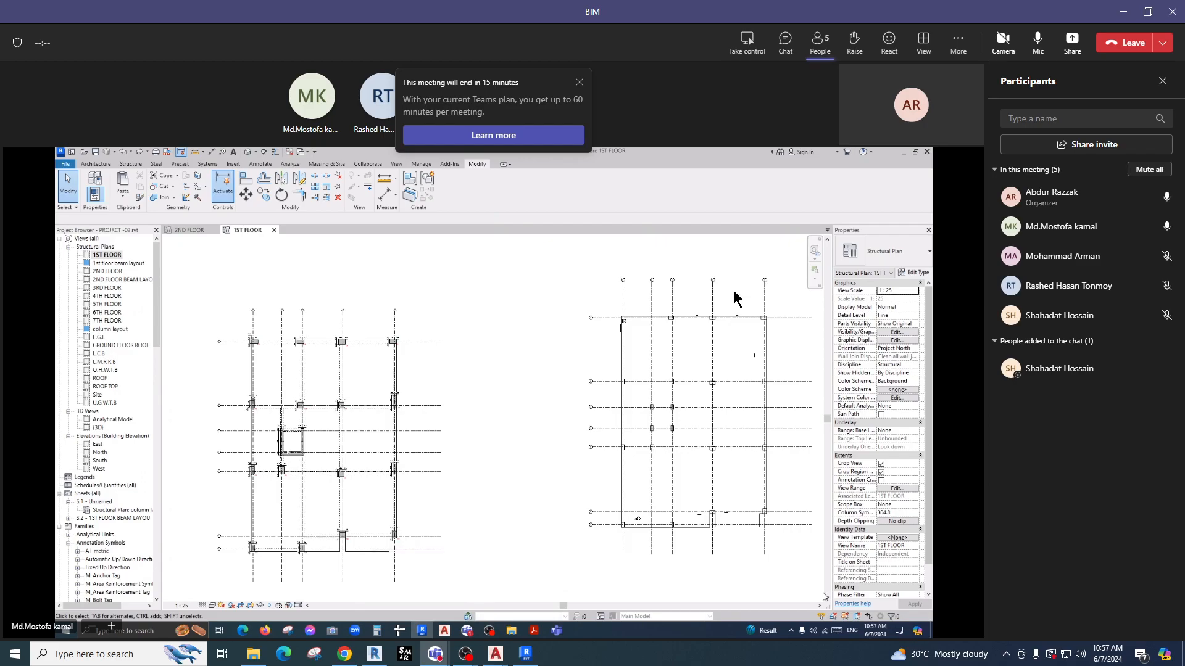
# Request control of the shared screen, start Align with the linked model's top horizontal grid as reference, and release control.
pyautogui.click(746, 42)
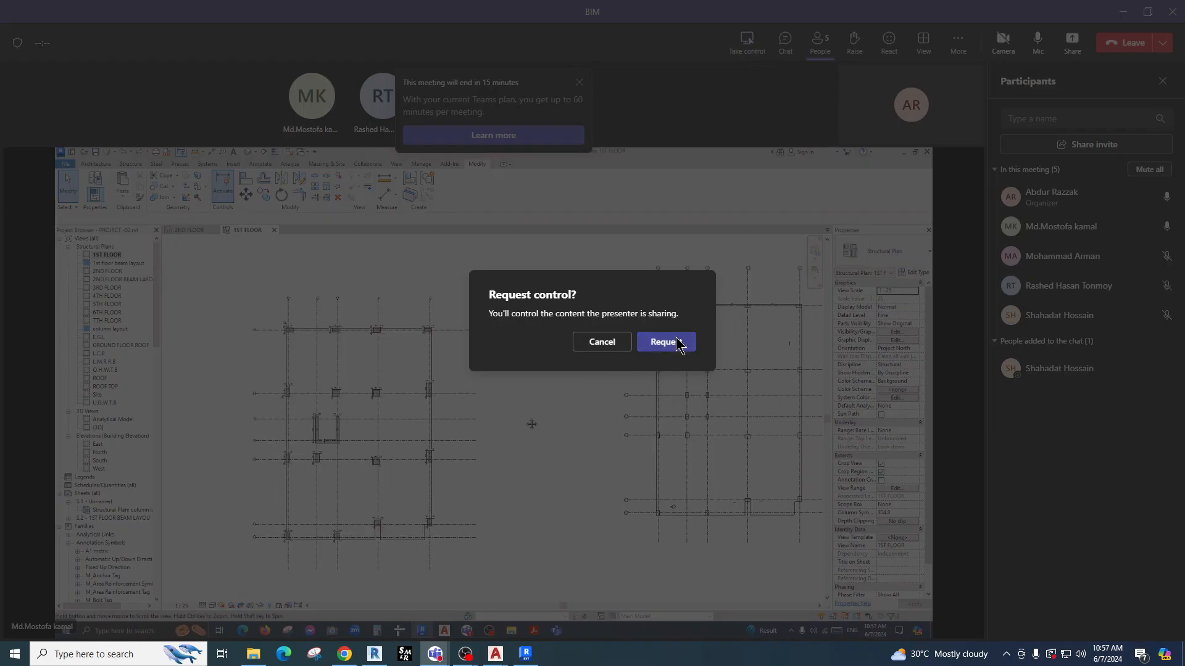
pyautogui.click(680, 341)
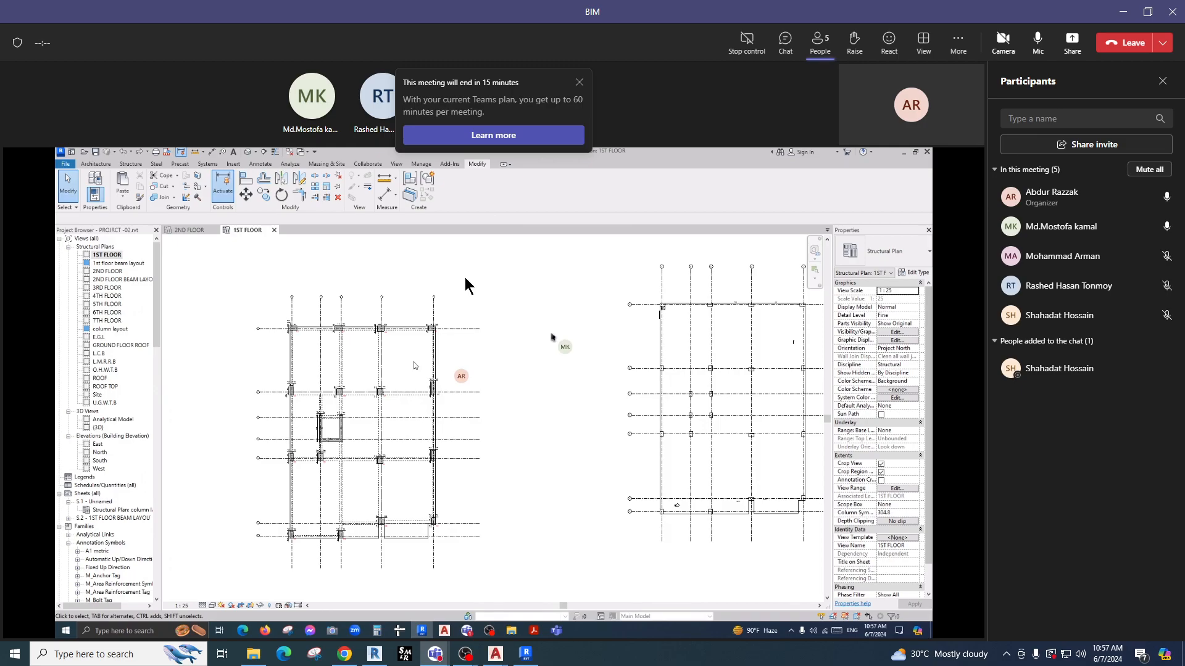
pyautogui.click(245, 182)
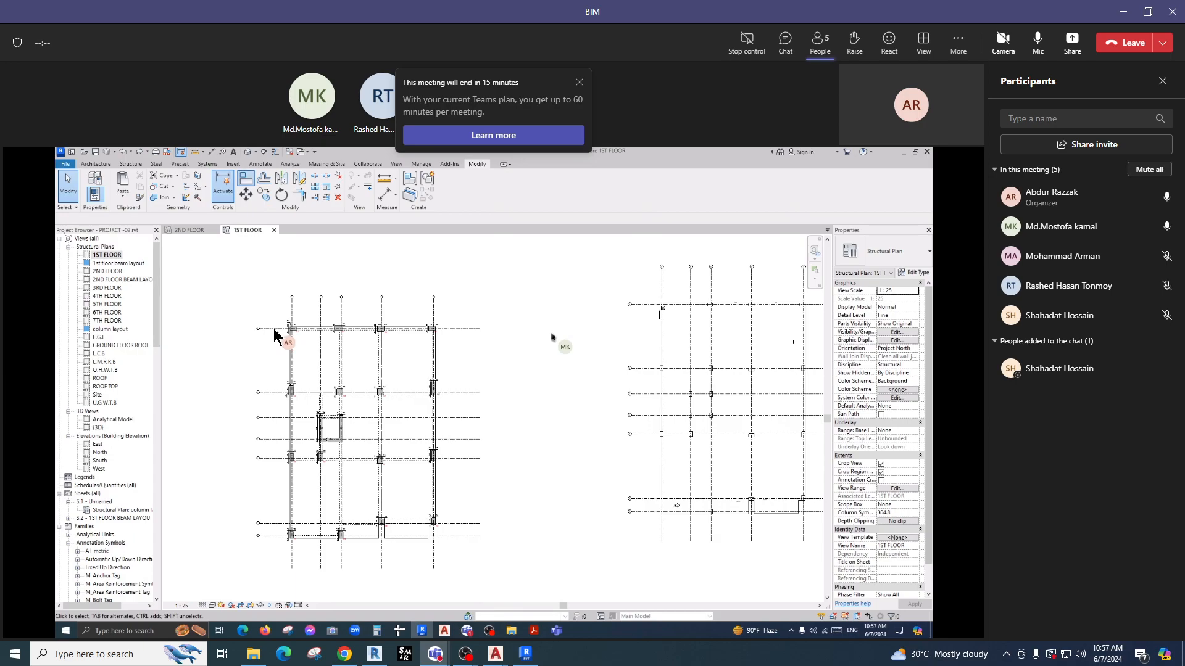
pyautogui.press('a')
pyautogui.press('l')
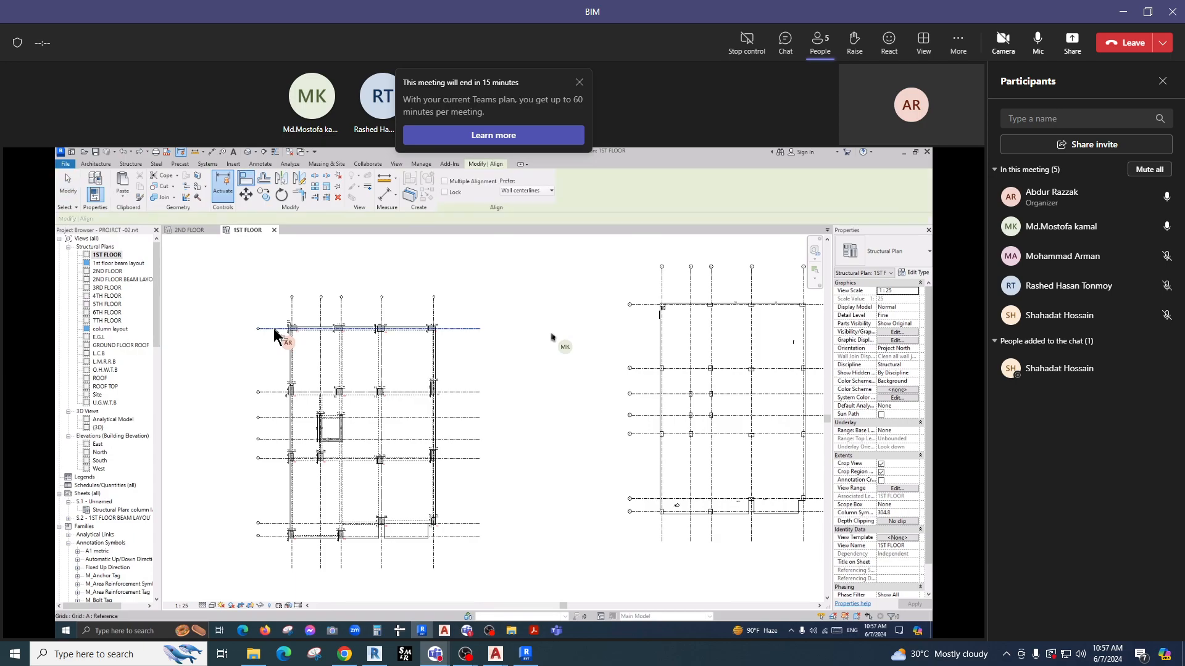
pyautogui.click(646, 305)
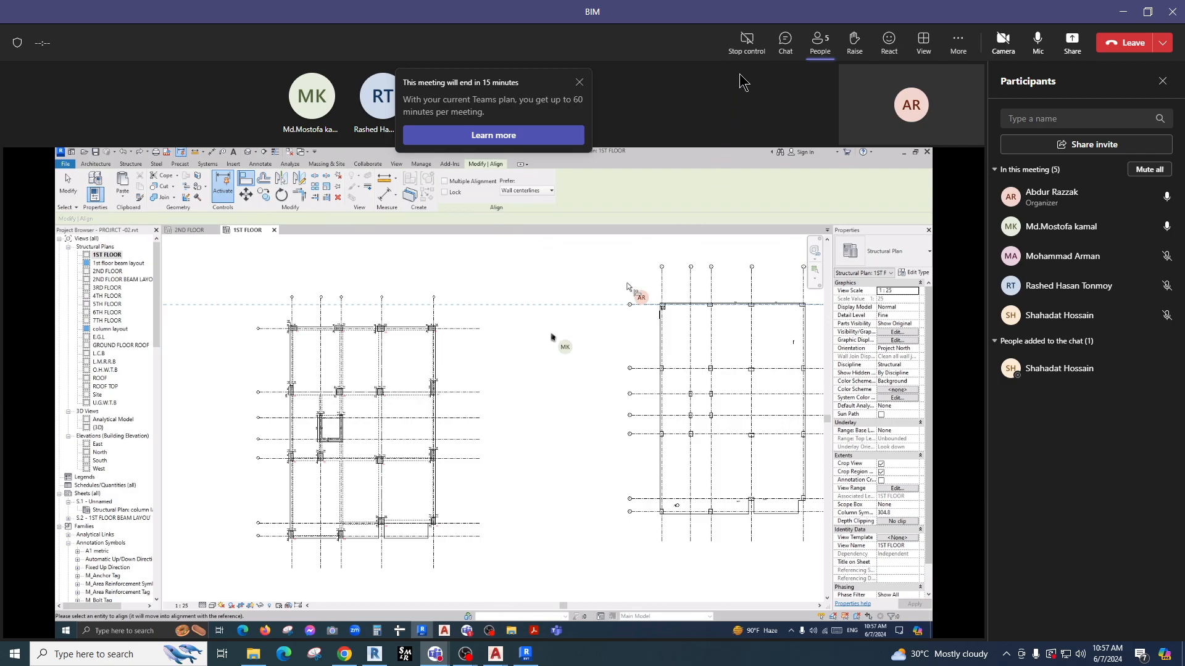
pyautogui.click(746, 44)
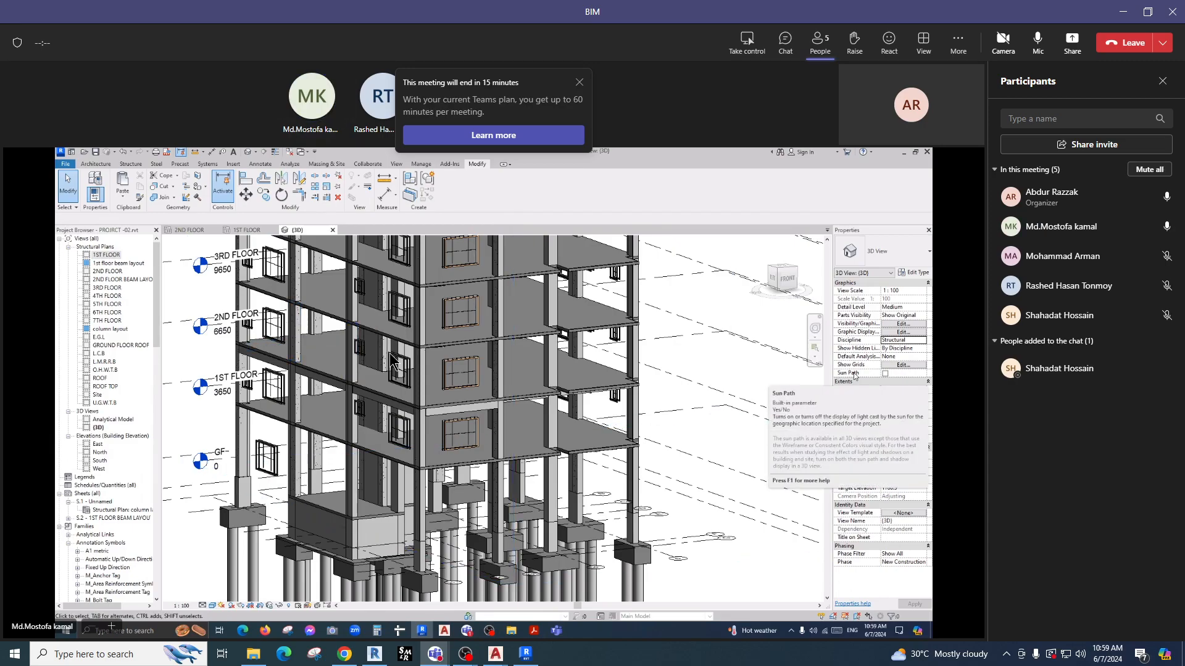
# Set the 3D view's discipline to Coordination.
pyautogui.click(924, 340)
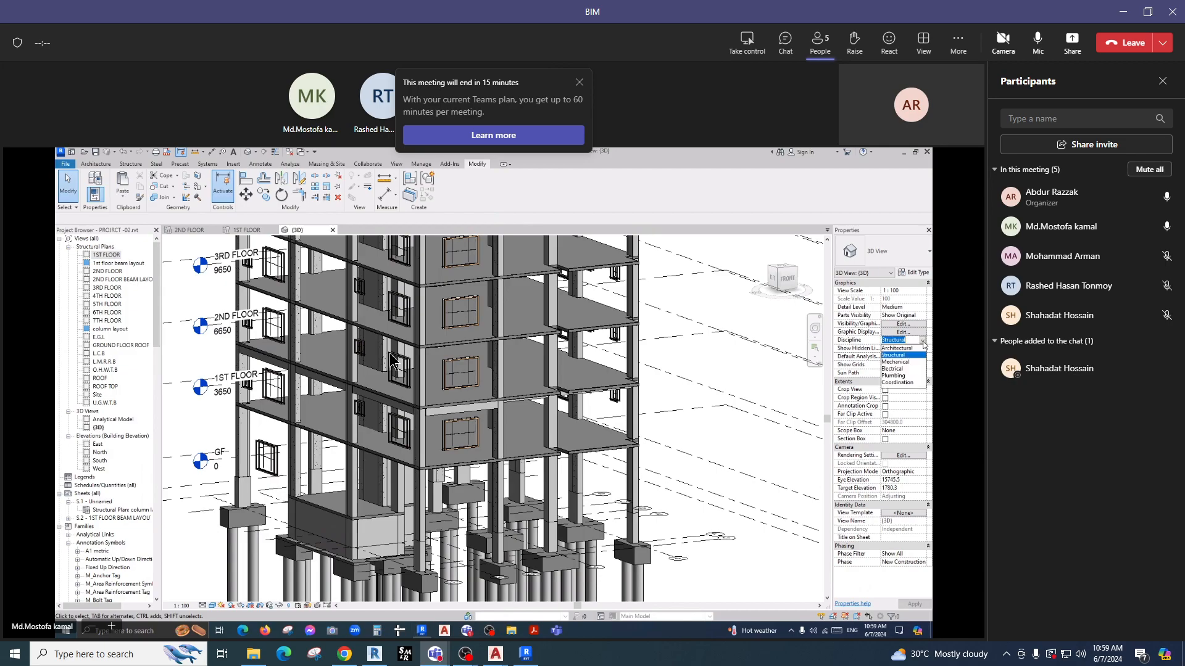
pyautogui.click(906, 382)
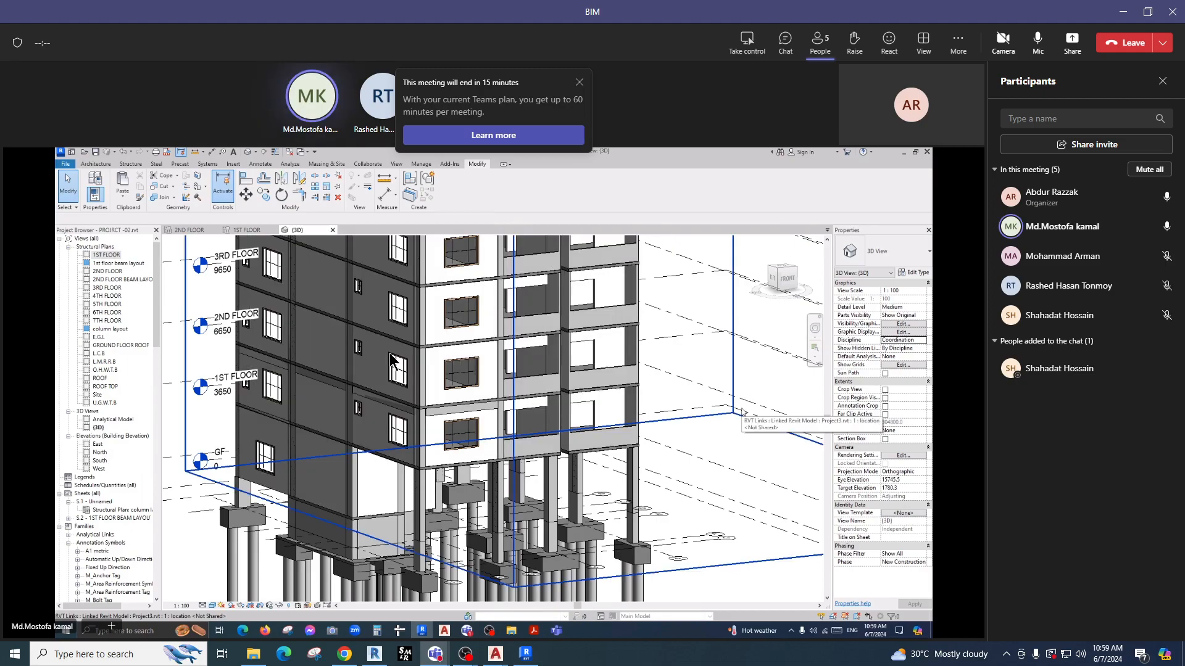
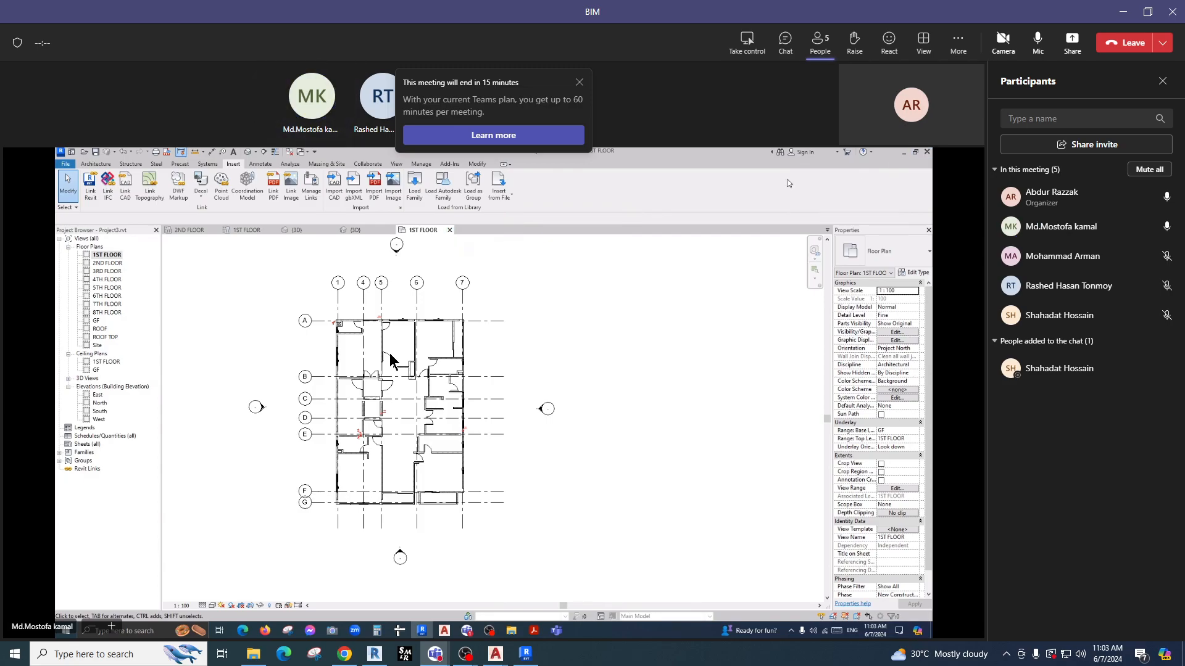
# Close the open and inactive views, discard the changes to PROJRCT -02.rvt, and close Project3's remaining 3D view.
pyautogui.click(449, 230)
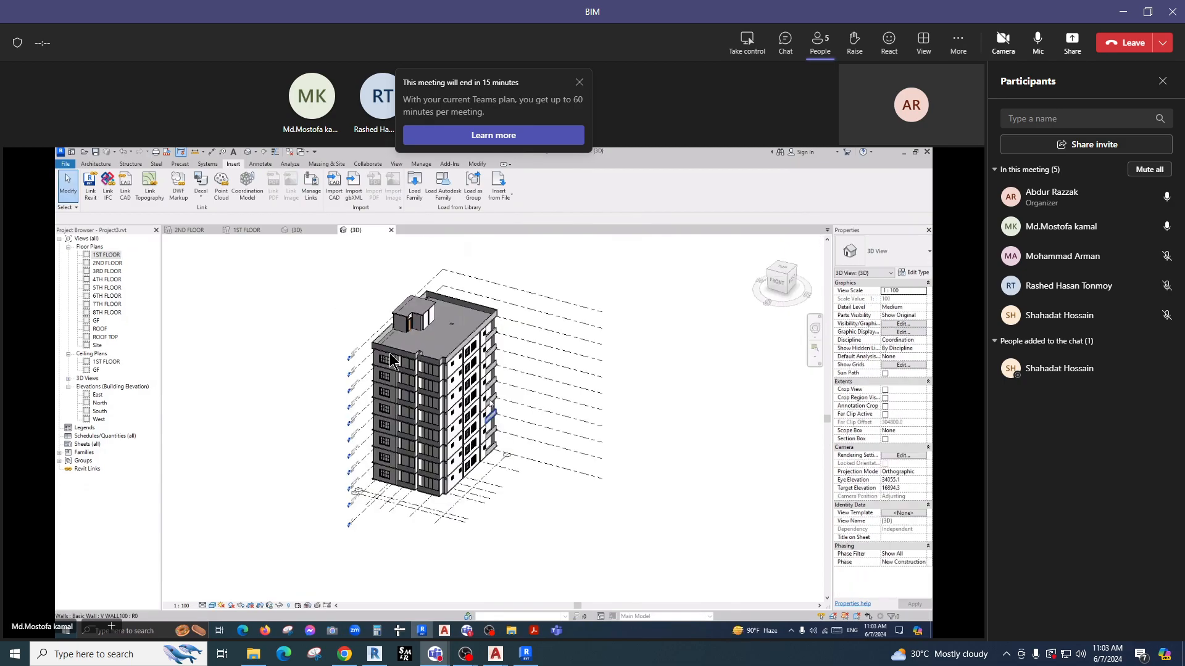
pyautogui.click(391, 230)
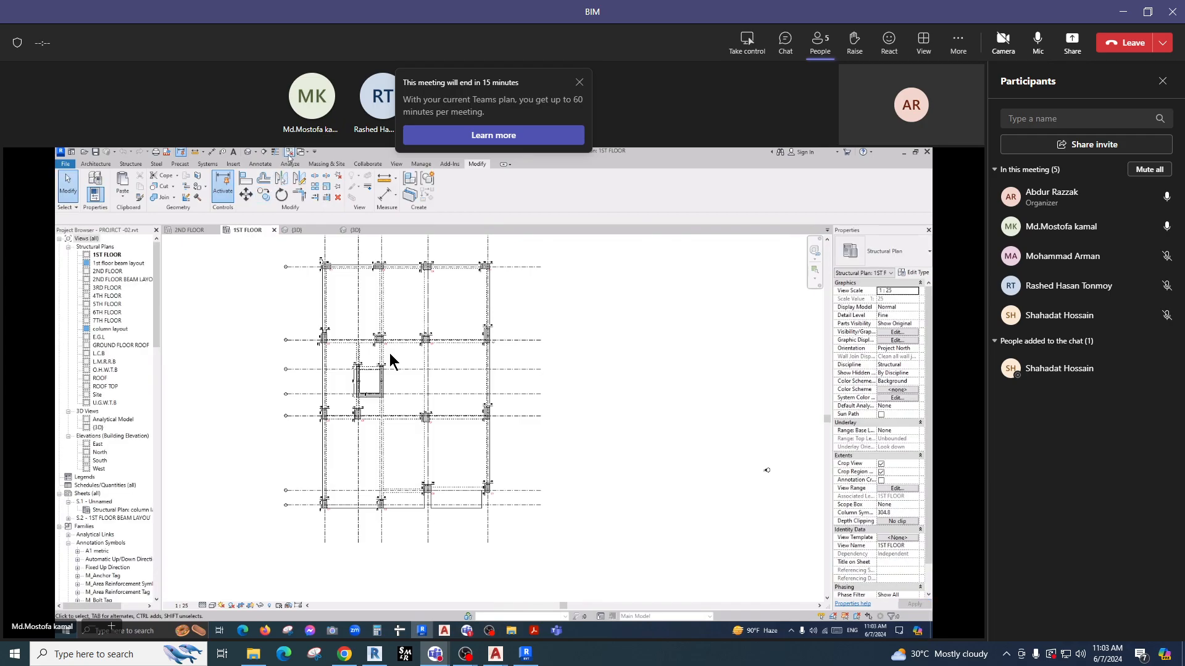
pyautogui.click(289, 153)
pyautogui.click(216, 230)
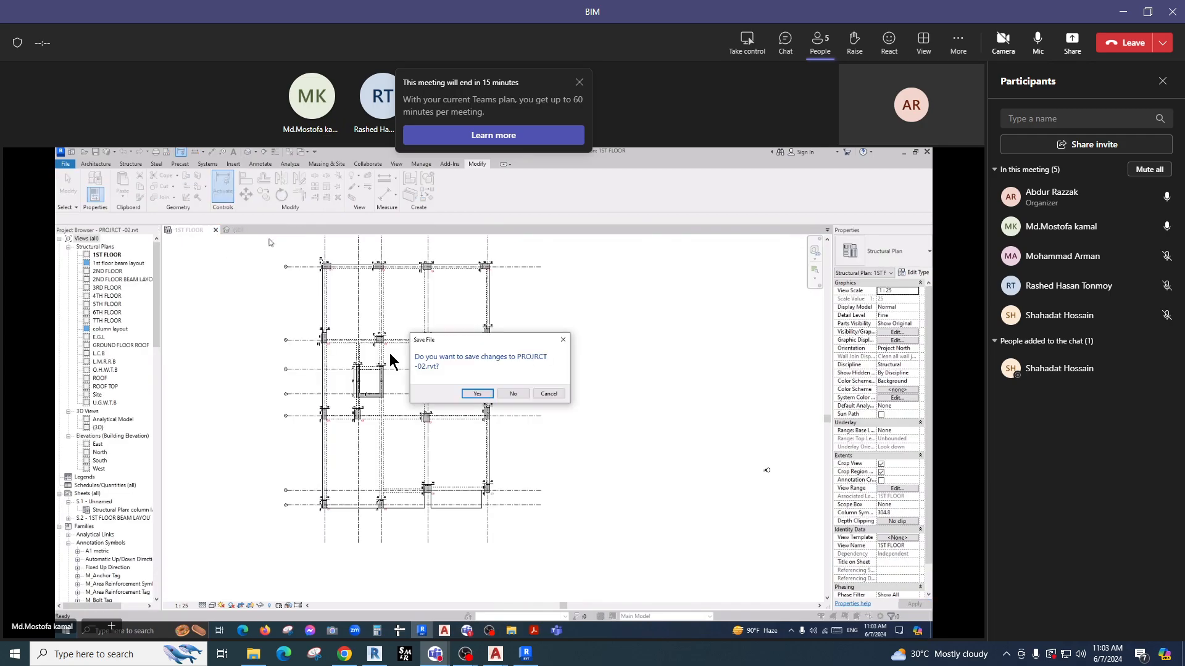
pyautogui.click(512, 394)
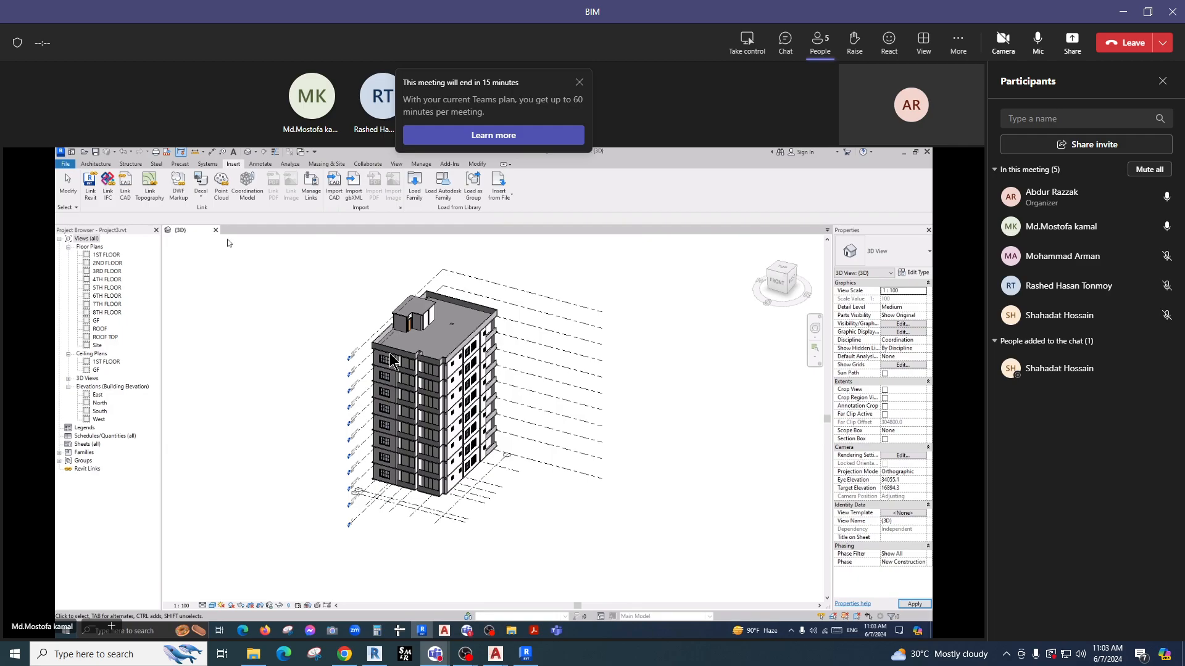
pyautogui.click(215, 230)
pyautogui.click(512, 390)
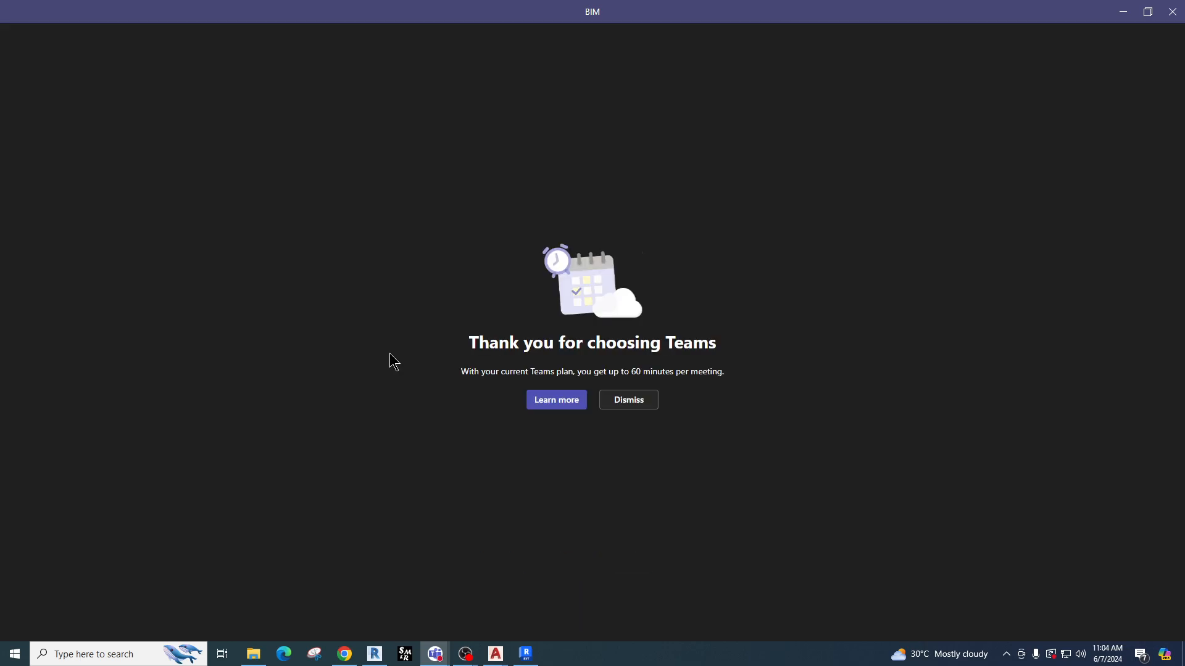
# Dismiss the ended meeting, rejoin the BIM meeting from the Microsoft Teams calendar and maximize its window.
pyautogui.click(642, 404)
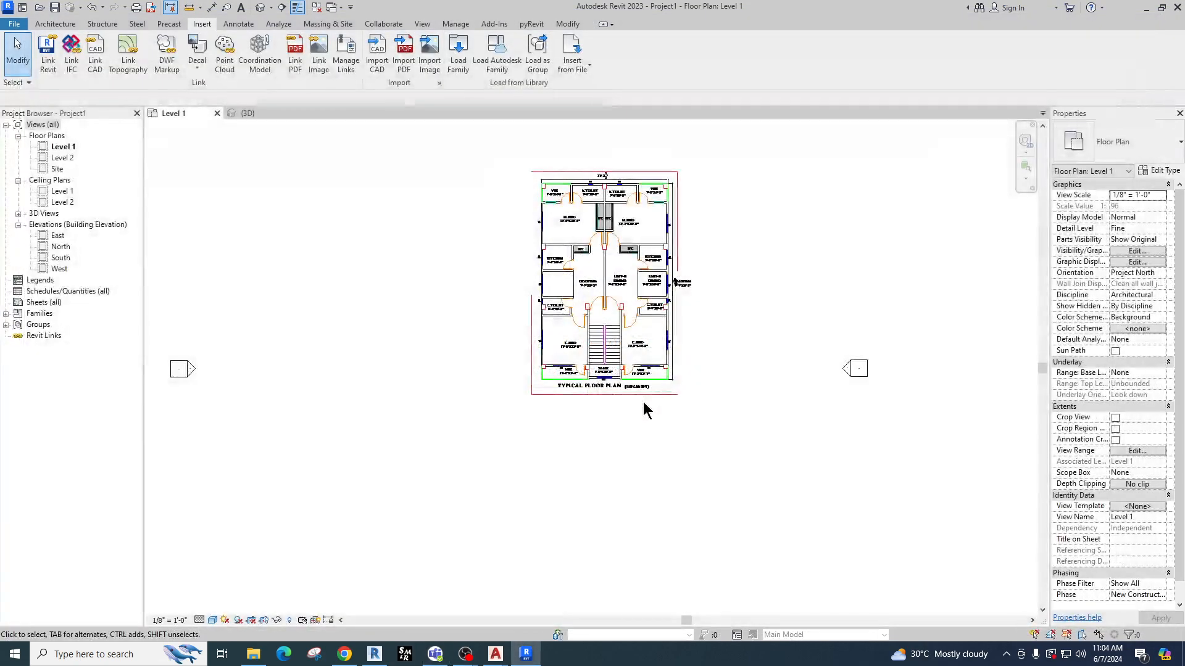
pyautogui.click(435, 654)
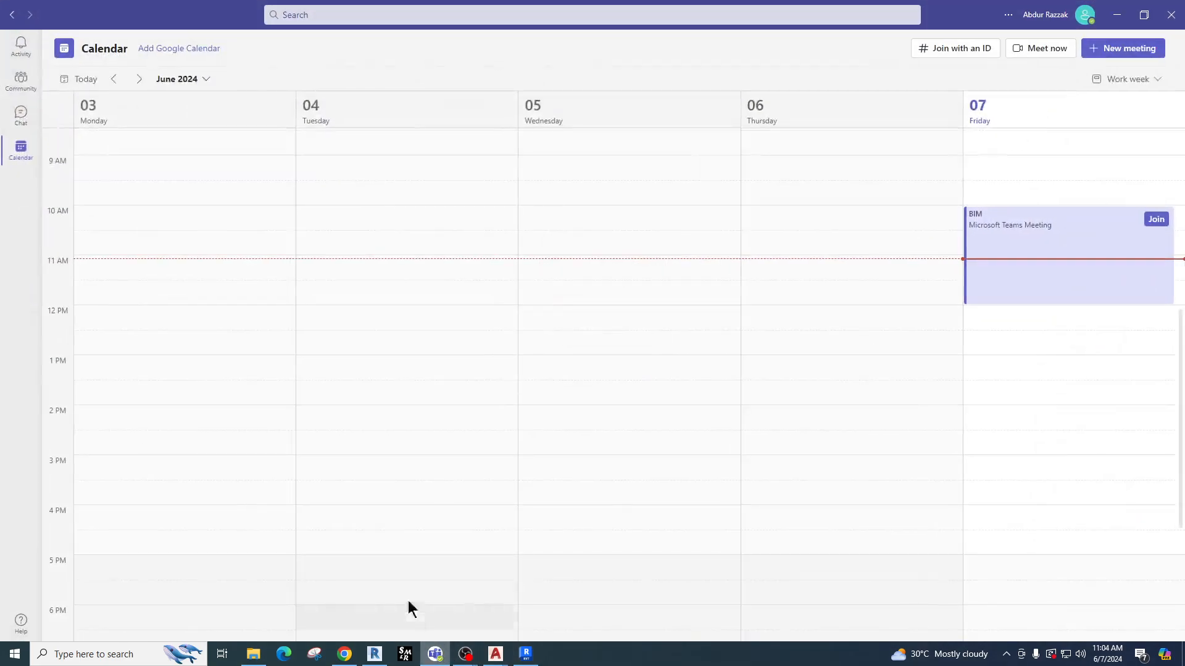
pyautogui.click(1158, 223)
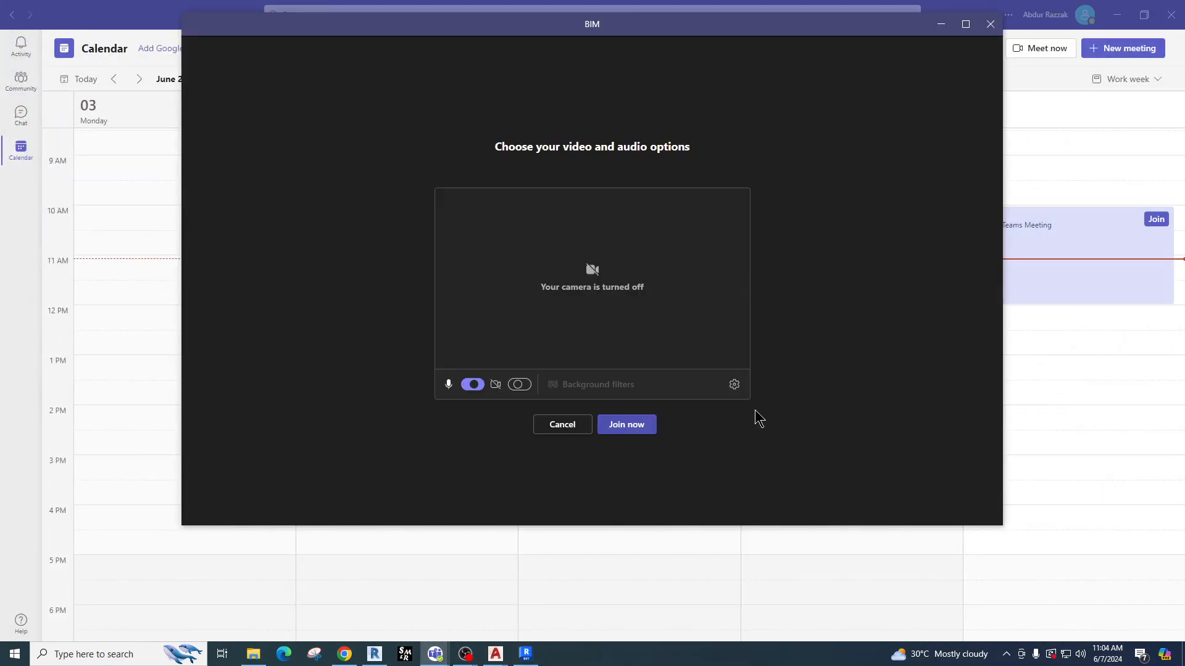
pyautogui.click(652, 432)
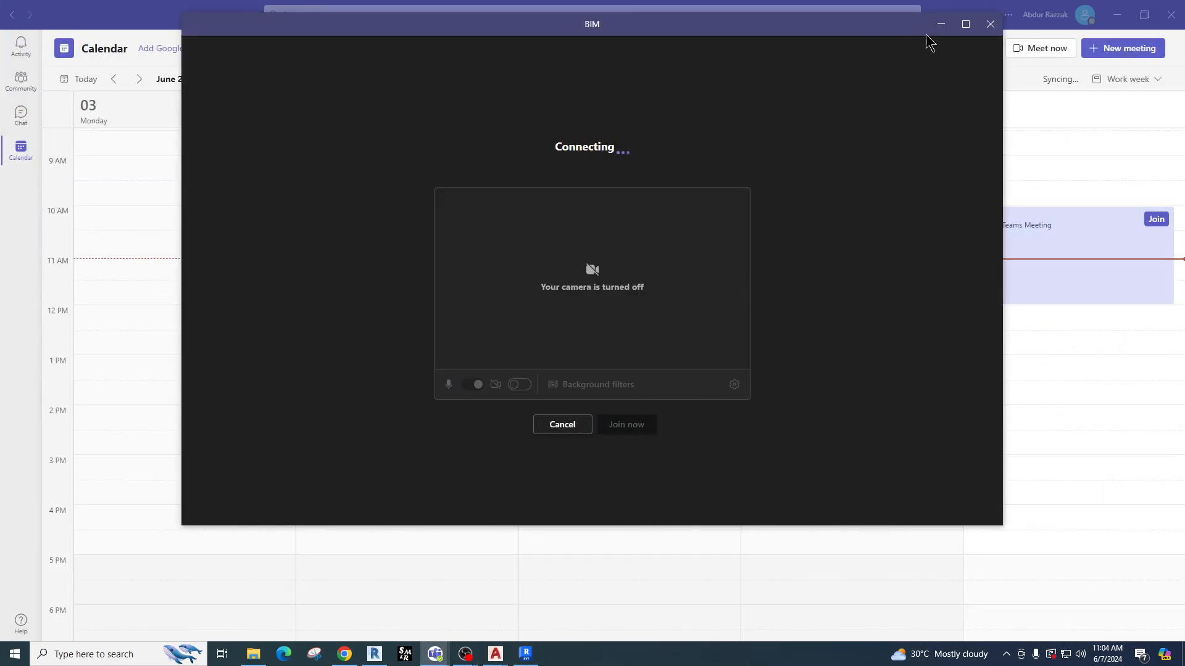
pyautogui.click(966, 24)
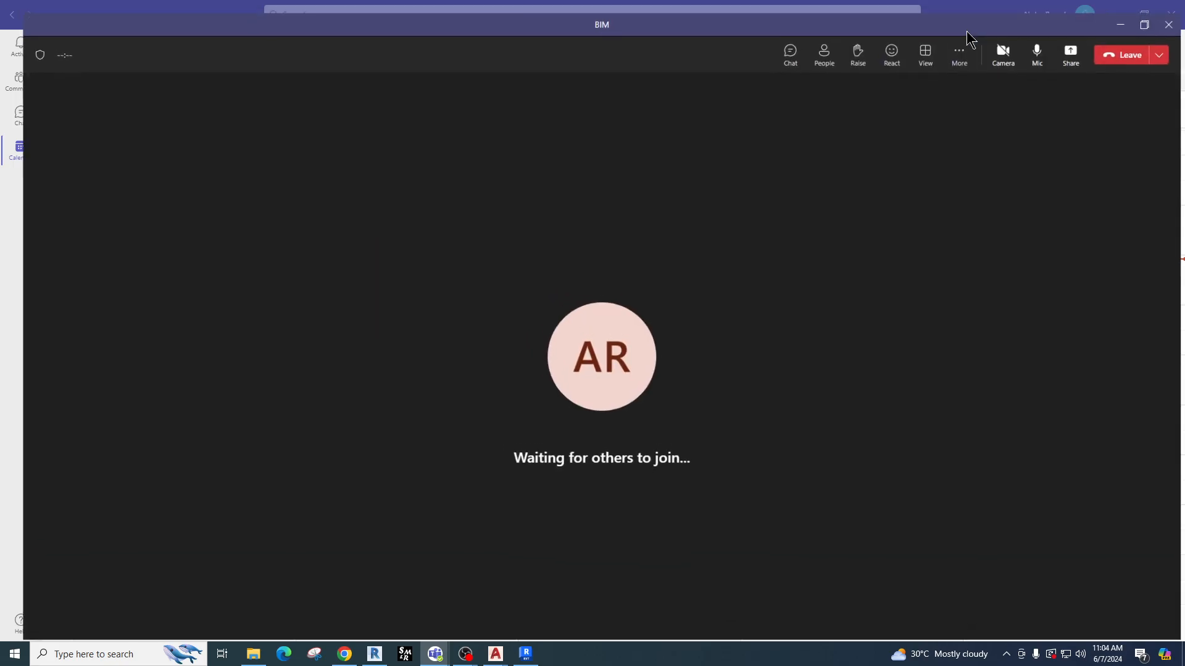
# Admit the participants waiting in the lobby, request a missing participant to join, and dismiss the group meeting notice.
pyautogui.click(820, 42)
pyautogui.click(1144, 198)
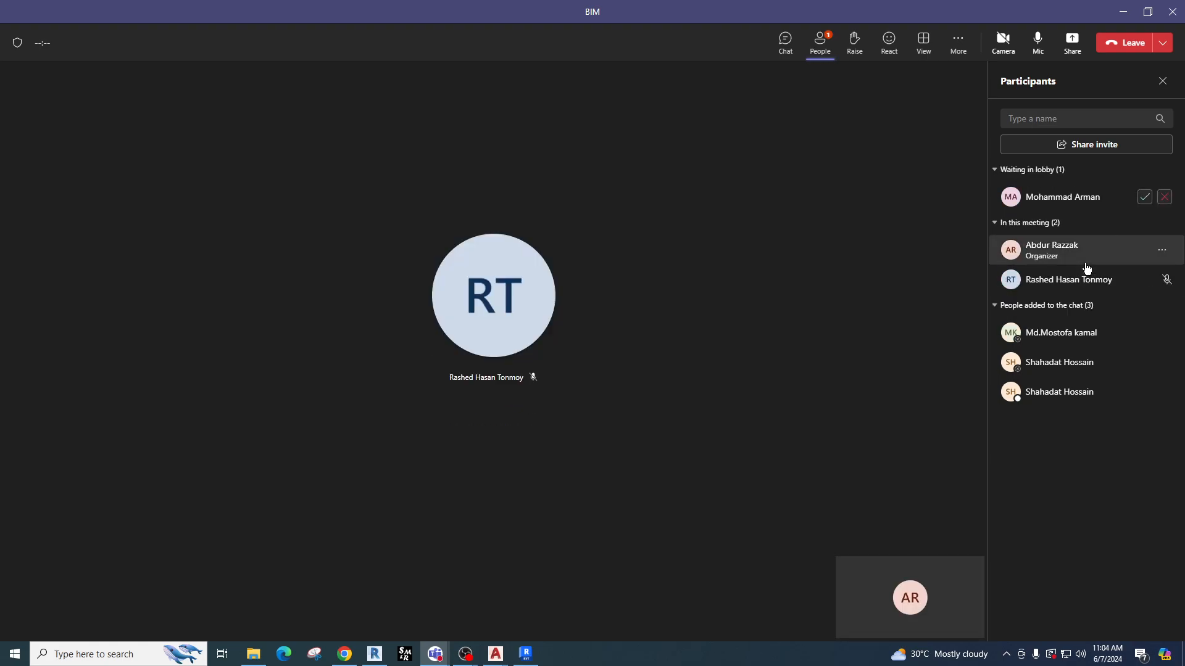
pyautogui.click(1143, 197)
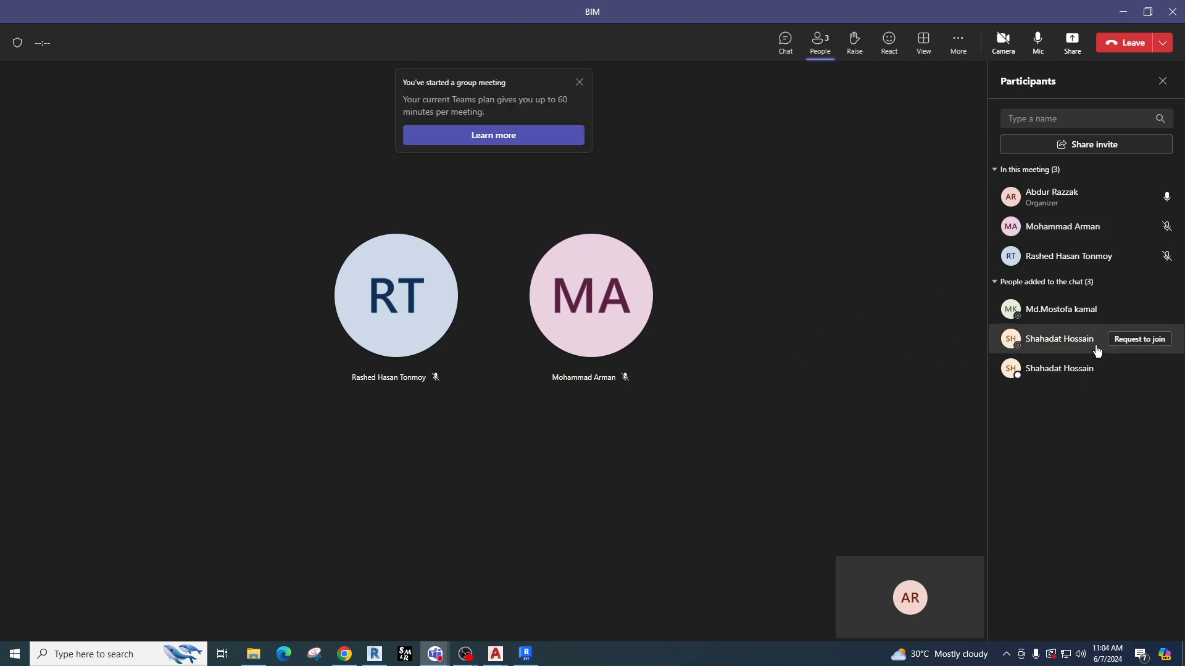
pyautogui.moveTo(1084, 334)
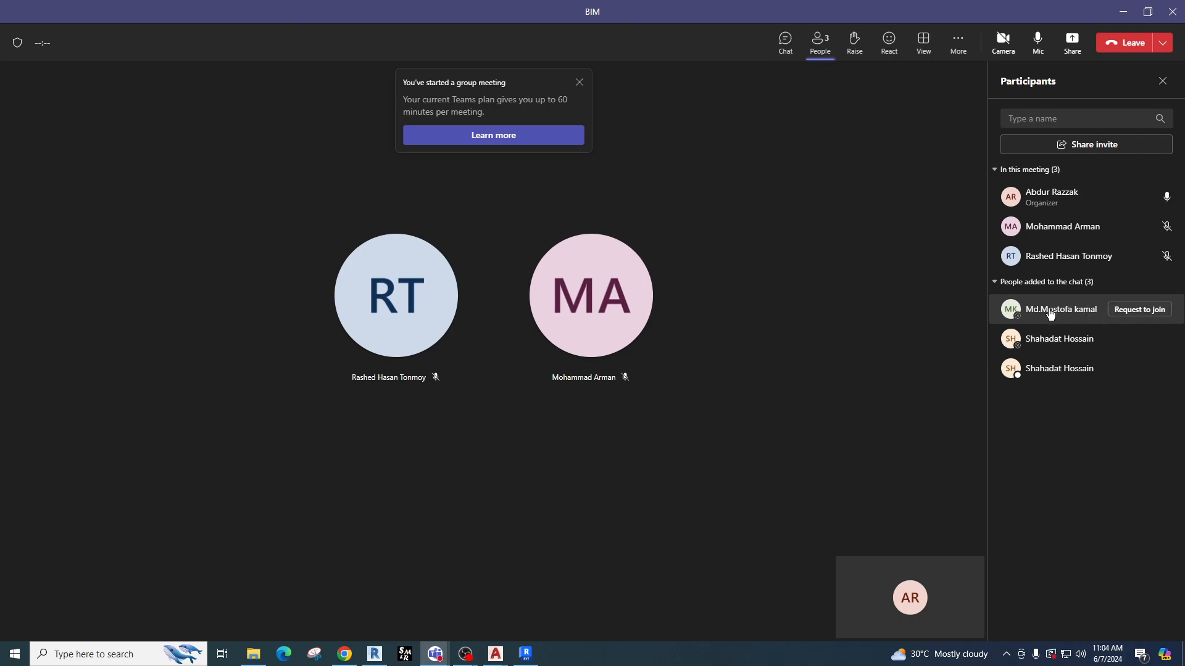
pyautogui.click(1139, 309)
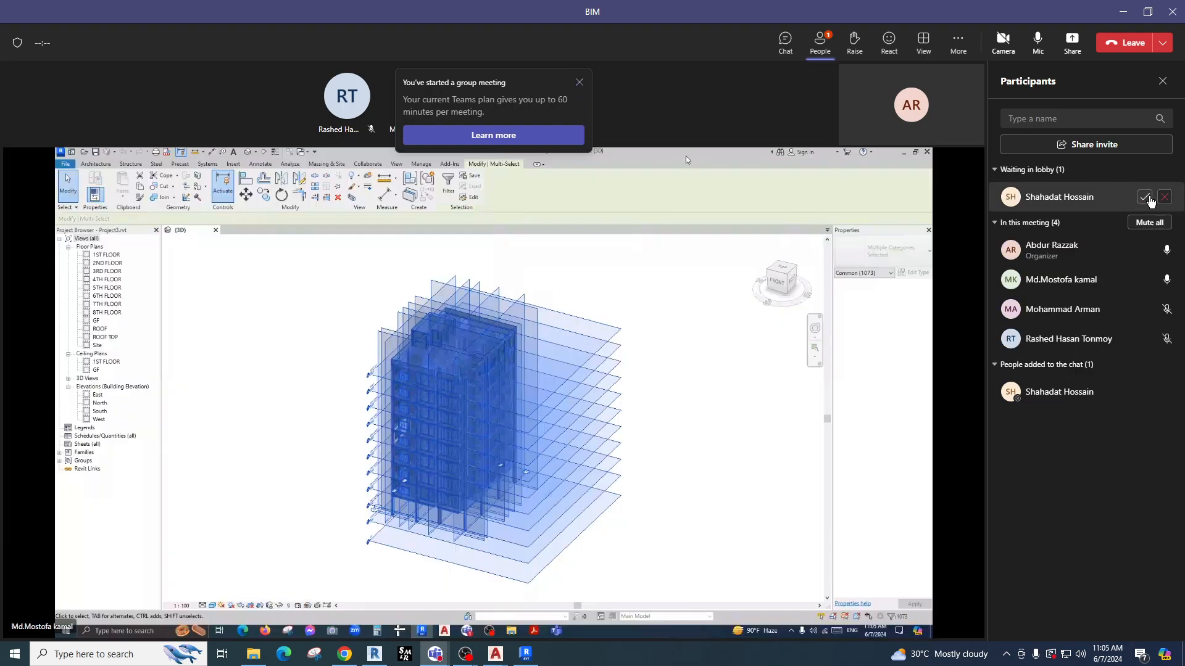
pyautogui.click(1145, 197)
pyautogui.click(579, 82)
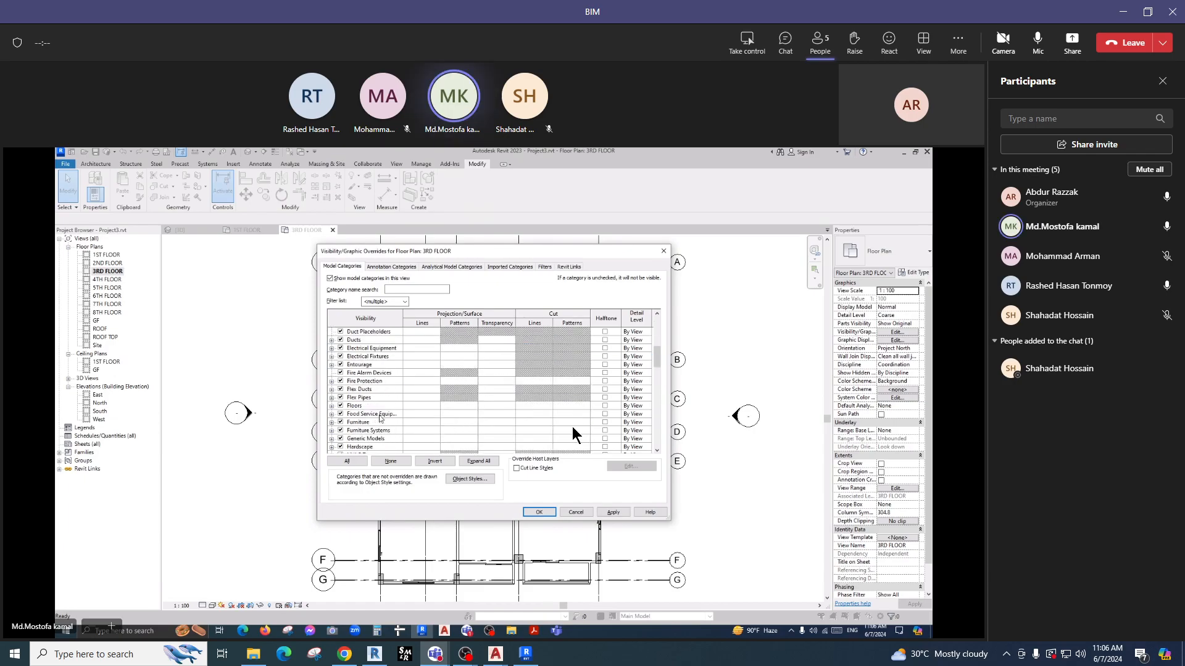
# Turn off the visibility of the Windows and Walls model categories in the 3RD FLOOR plan.
pyautogui.scroll(-12, 572, 427)
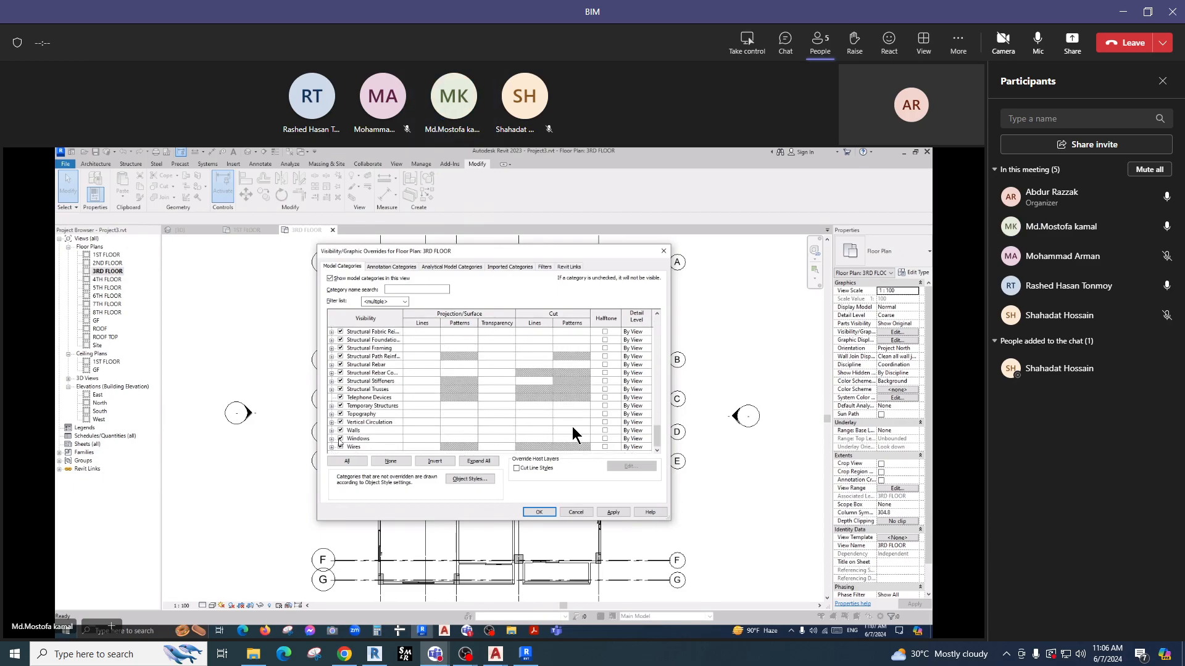
pyautogui.click(341, 438)
pyautogui.click(340, 439)
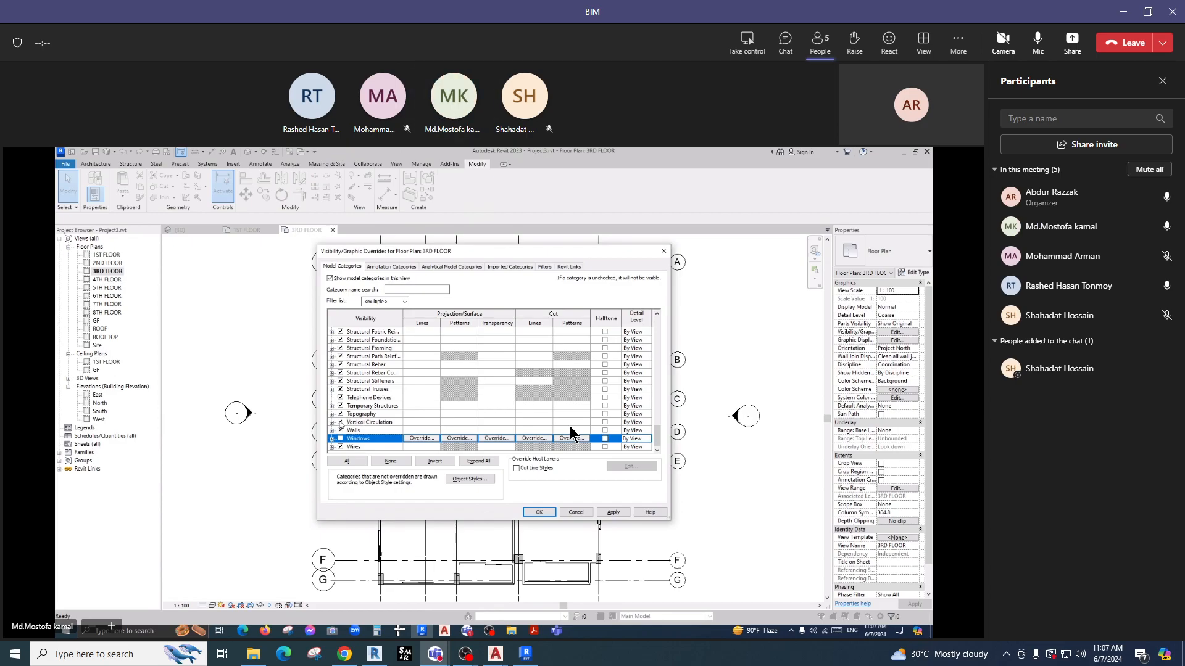
pyautogui.click(341, 430)
pyautogui.click(613, 512)
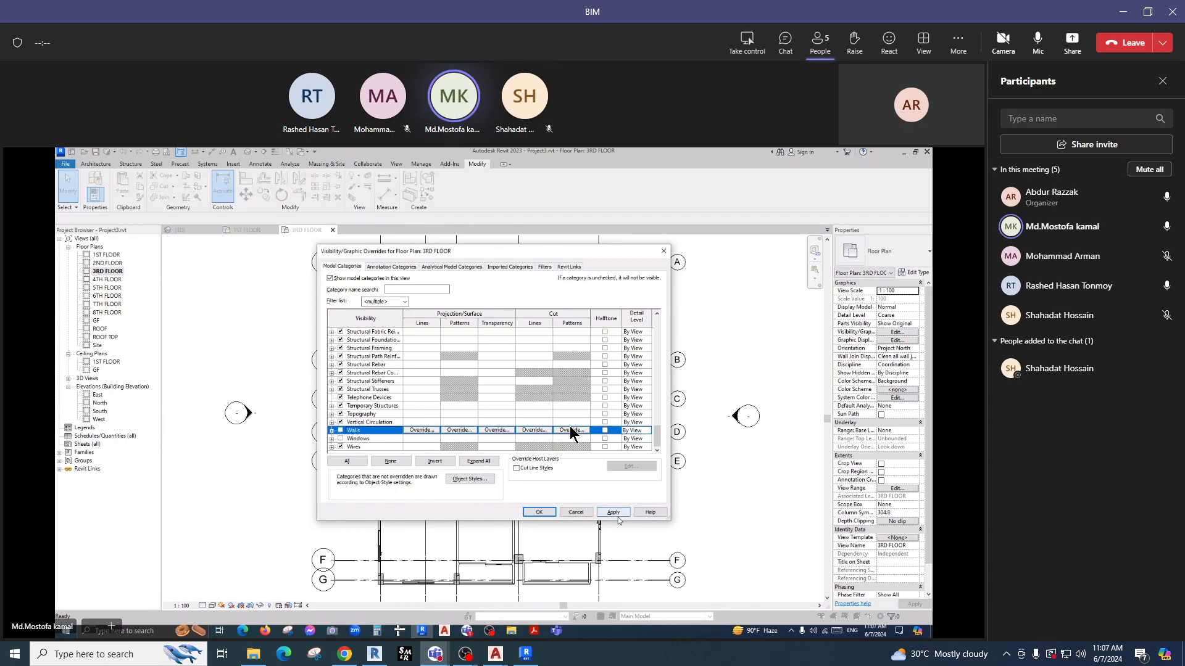
pyautogui.click(536, 513)
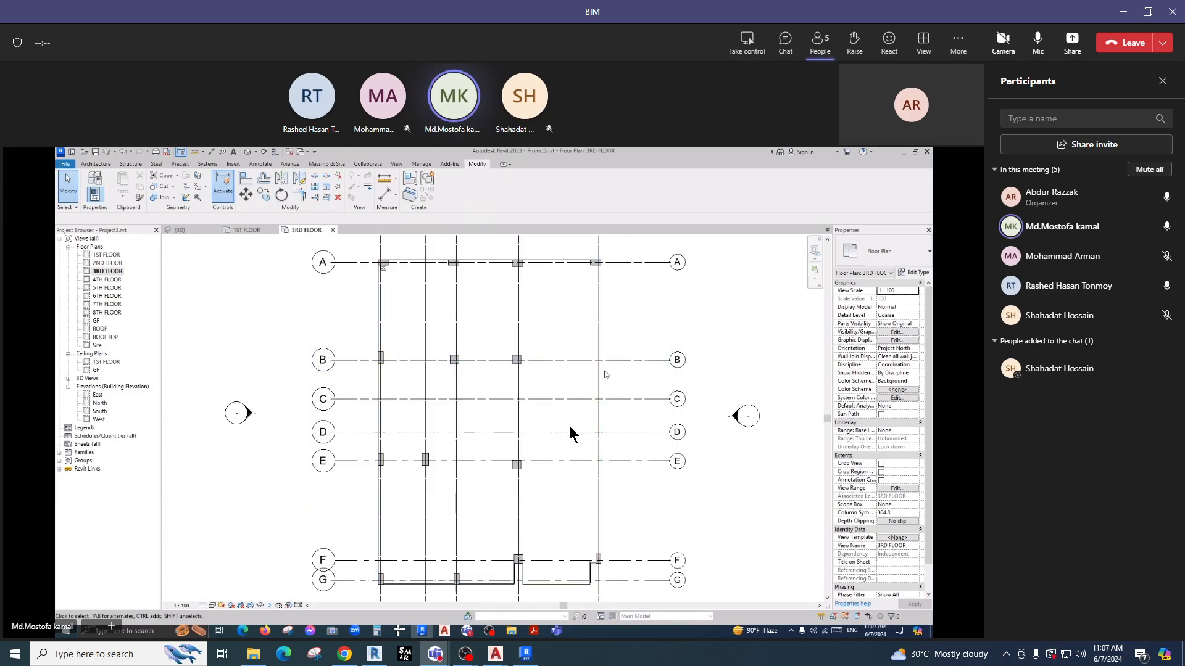
pyautogui.moveTo(670, 505); pyautogui.dragTo(633, 502, button='middle')
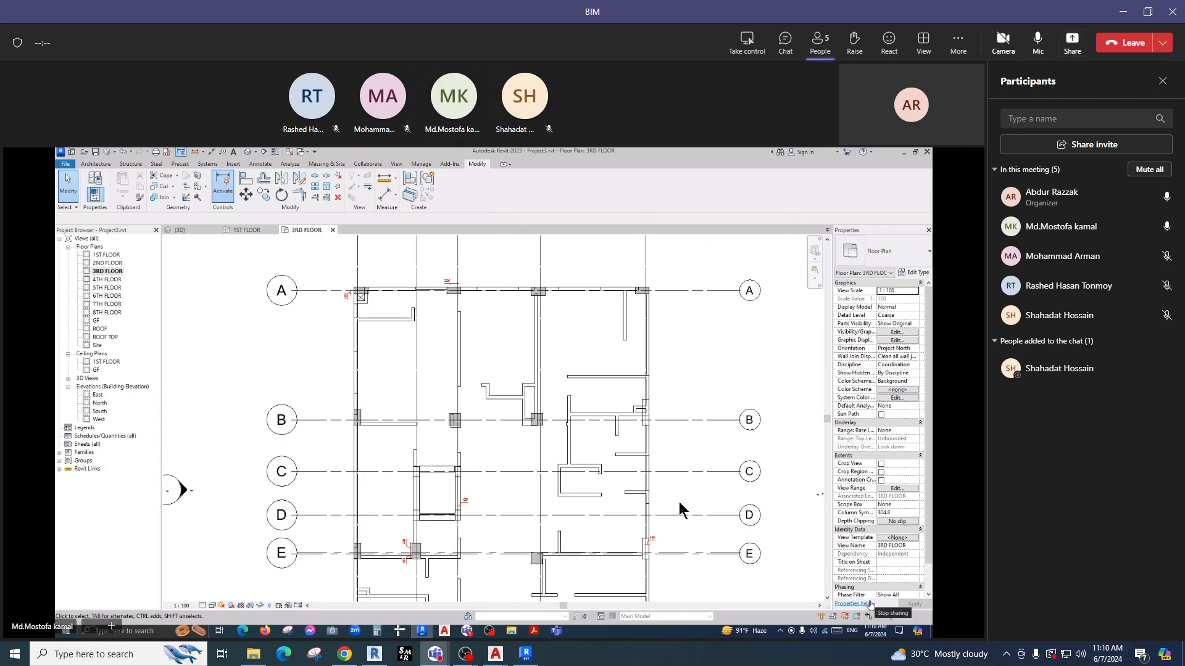
# Check the Level 1 plan in Revit, share the entire screen in the Teams meeting, and minimize the meeting window.
pyautogui.click(531, 654)
pyautogui.moveTo(577, 440); pyautogui.dragTo(566, 492, button='middle')
pyautogui.scroll(3, 580, 297)
pyautogui.scroll(-4, 688, 357)
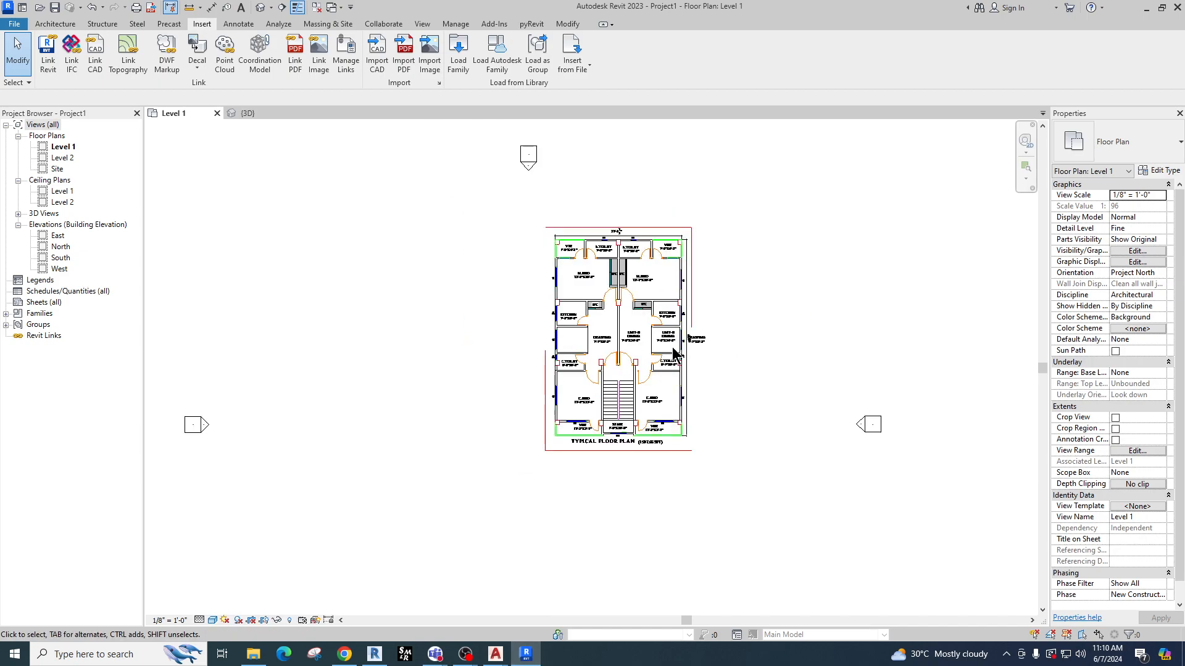
pyautogui.click(1145, 9)
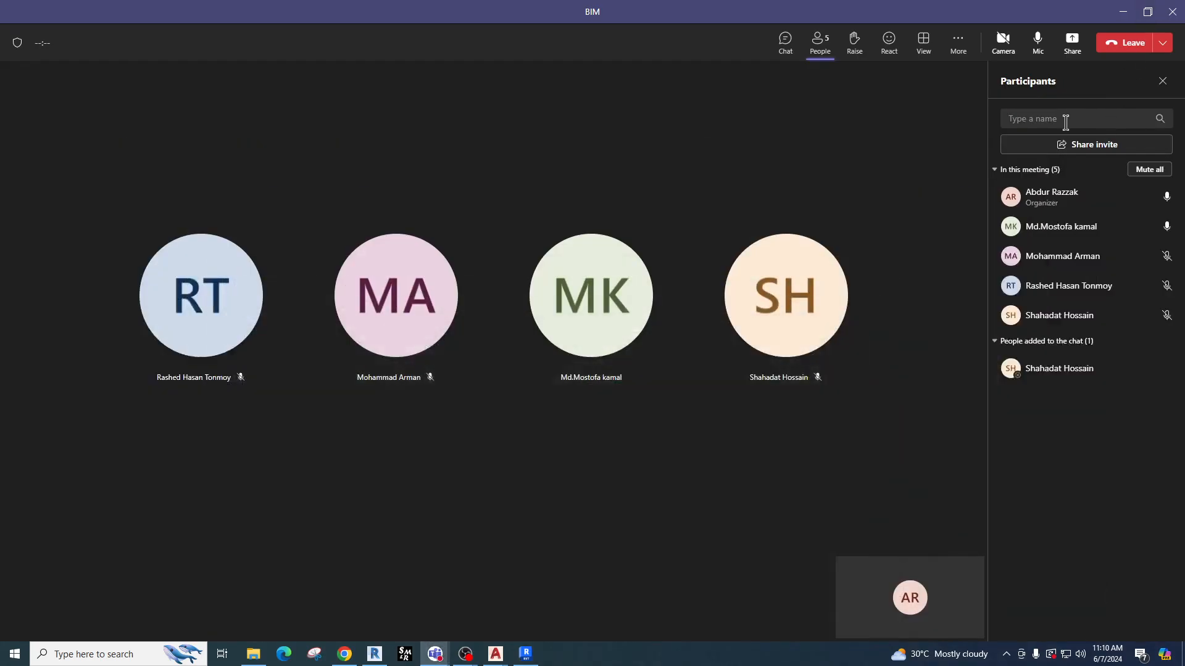
pyautogui.click(1073, 45)
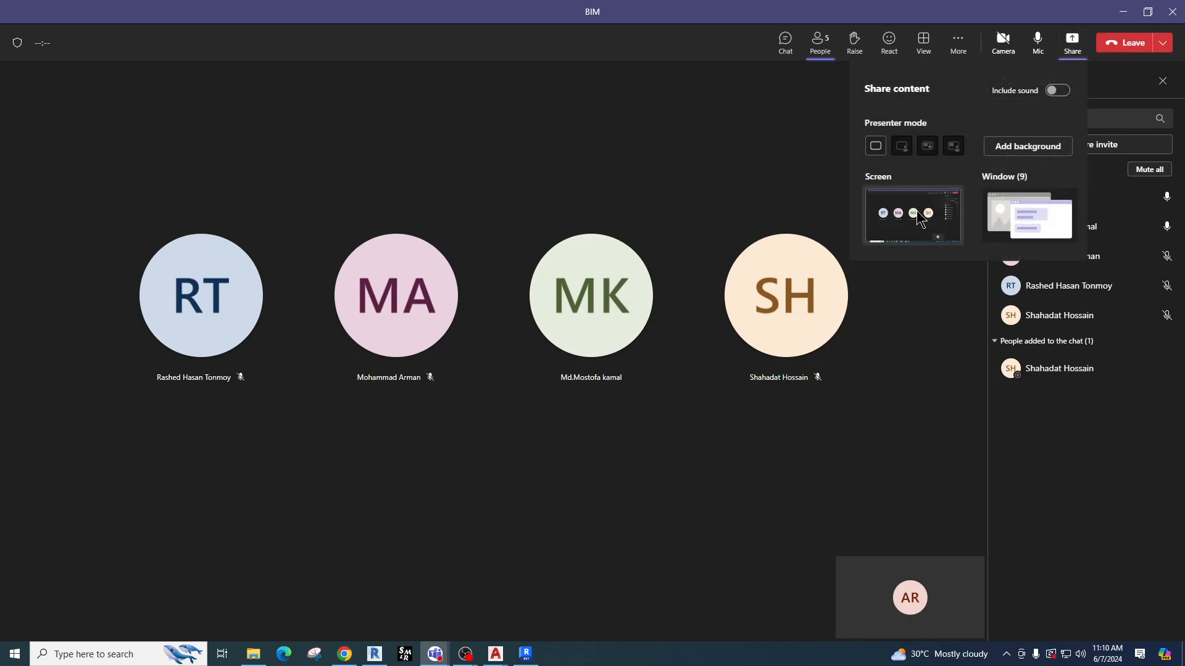
pyautogui.click(916, 213)
pyautogui.click(1117, 15)
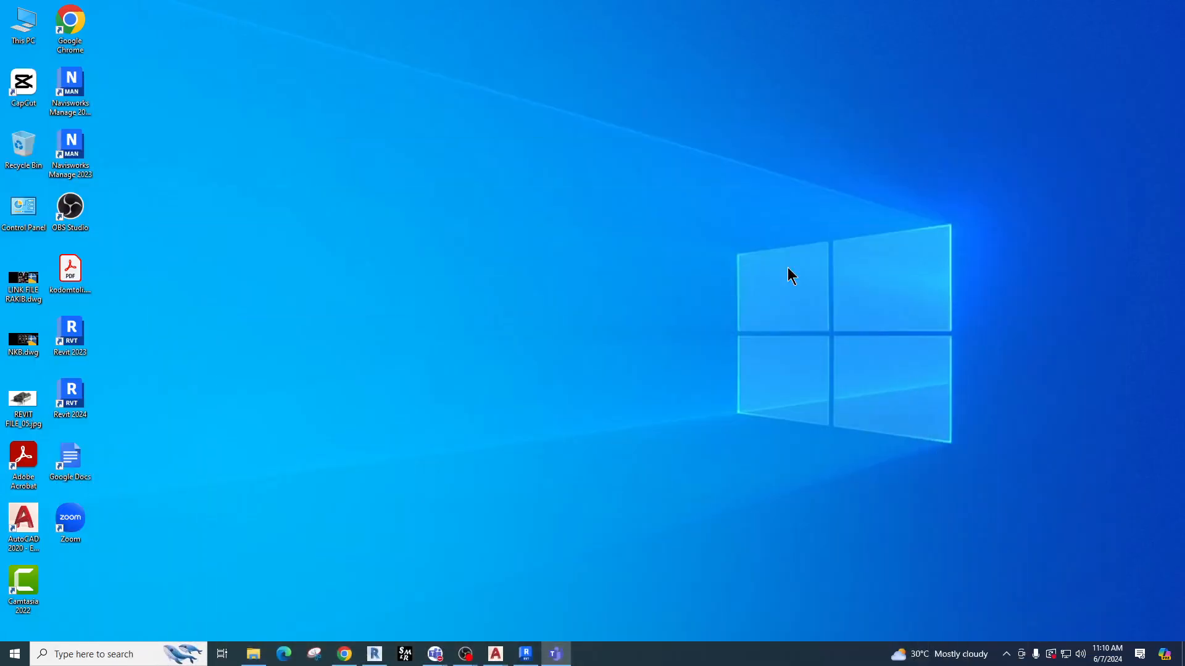
# Switch to Project1 in Revit 2023 and hide the four elevation markers around the linked CAD plan in the Level 1 view.
pyautogui.click(517, 659)
pyautogui.moveTo(689, 355); pyautogui.dragTo(622, 350, button='middle')
pyautogui.scroll(-1, 627, 328)
pyautogui.moveTo(697, 301); pyautogui.dragTo(707, 355, button='middle')
pyautogui.scroll(-2, 534, 327)
pyautogui.moveTo(534, 327); pyautogui.dragTo(548, 286, button='middle')
pyautogui.moveTo(316, 282); pyautogui.dragTo(469, 400)
pyautogui.keyDown('ctrl'); pyautogui.moveTo(505, 413); pyautogui.dragTo(605, 490); pyautogui.keyUp('ctrl')
pyautogui.keyDown('ctrl'); pyautogui.moveTo(652, 270); pyautogui.dragTo(757, 392); pyautogui.keyUp('ctrl')
pyautogui.keyDown('ctrl'); pyautogui.moveTo(491, 153); pyautogui.dragTo(570, 207); pyautogui.keyUp('ctrl')
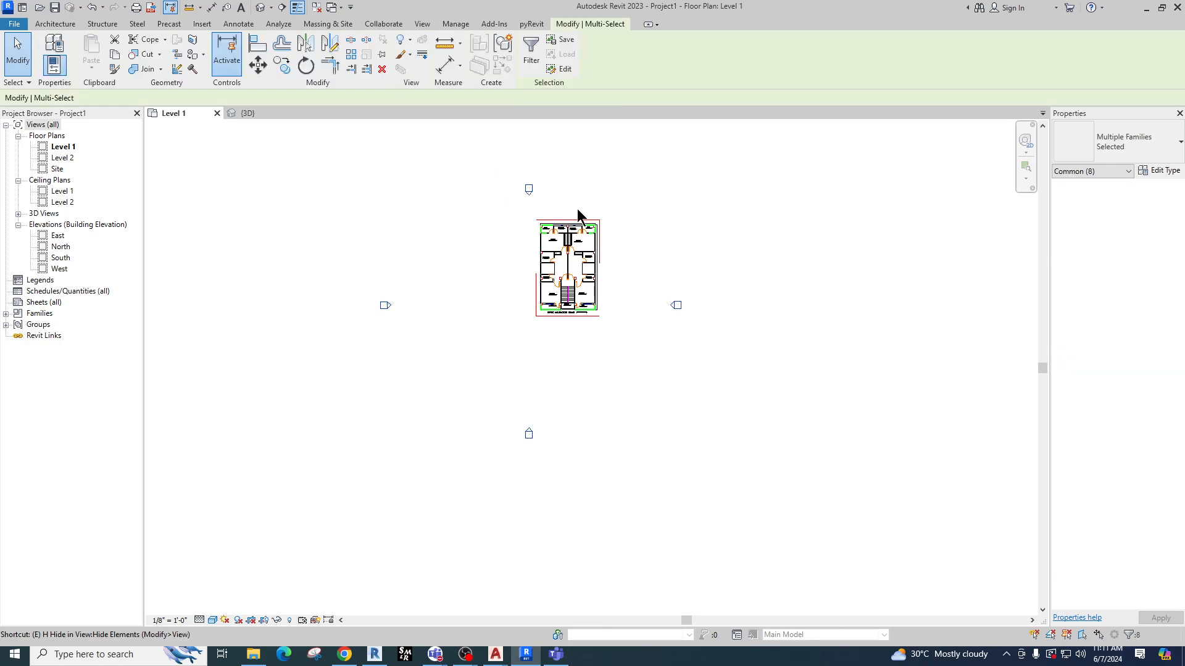
pyautogui.click(578, 210)
pyautogui.scroll(5, 566, 239)
pyautogui.moveTo(641, 286); pyautogui.dragTo(620, 319, button='middle')
pyautogui.scroll(-1, 620, 319)
pyautogui.moveTo(636, 379); pyautogui.dragTo(612, 344, button='middle')
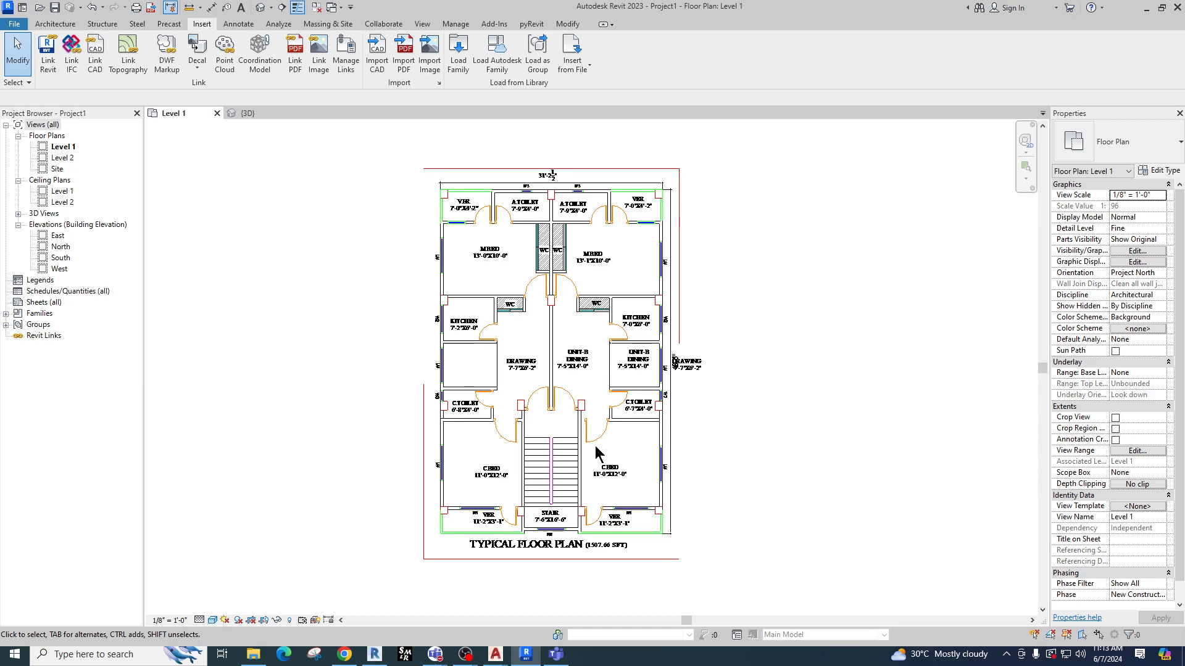
# Switch to Revit 2022 and close 2024-02-13_Hanover-Everett_PL_R5_v2022.rvt without saving its changes.
pyautogui.click(374, 654)
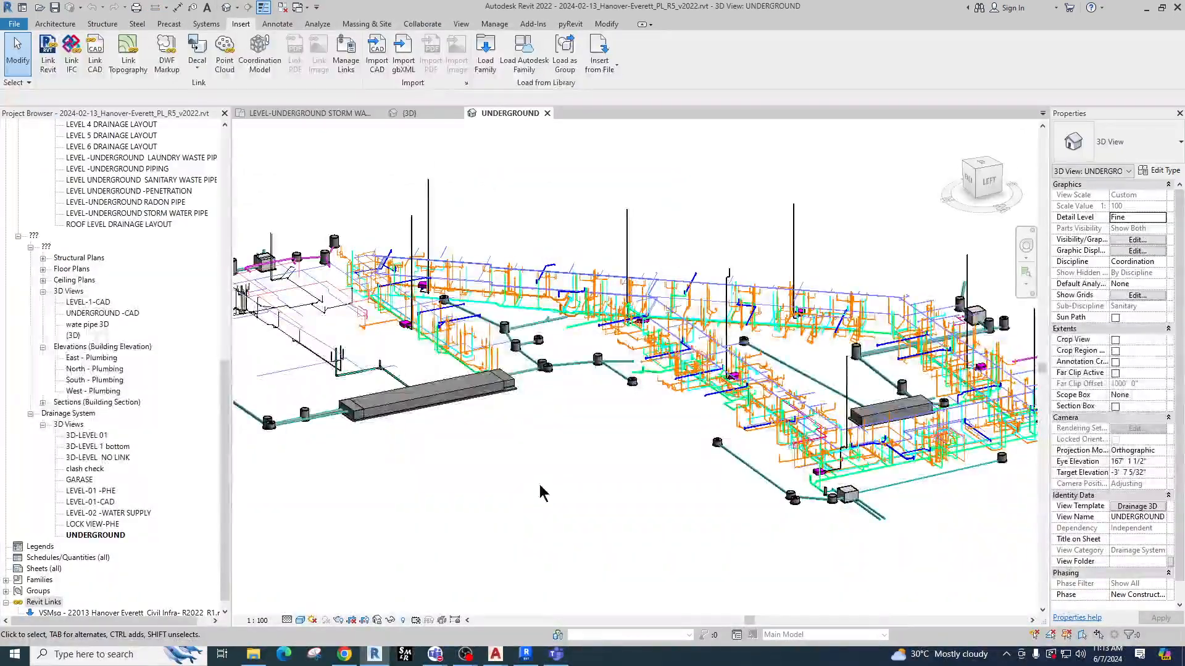
pyautogui.click(13, 24)
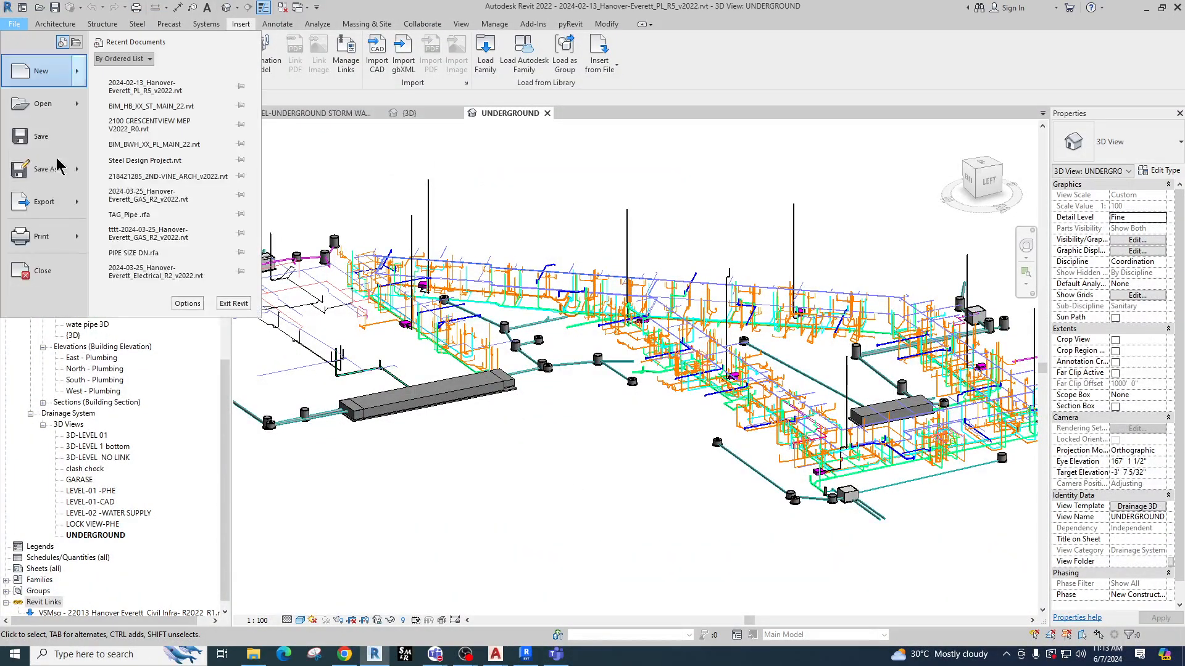
pyautogui.click(64, 272)
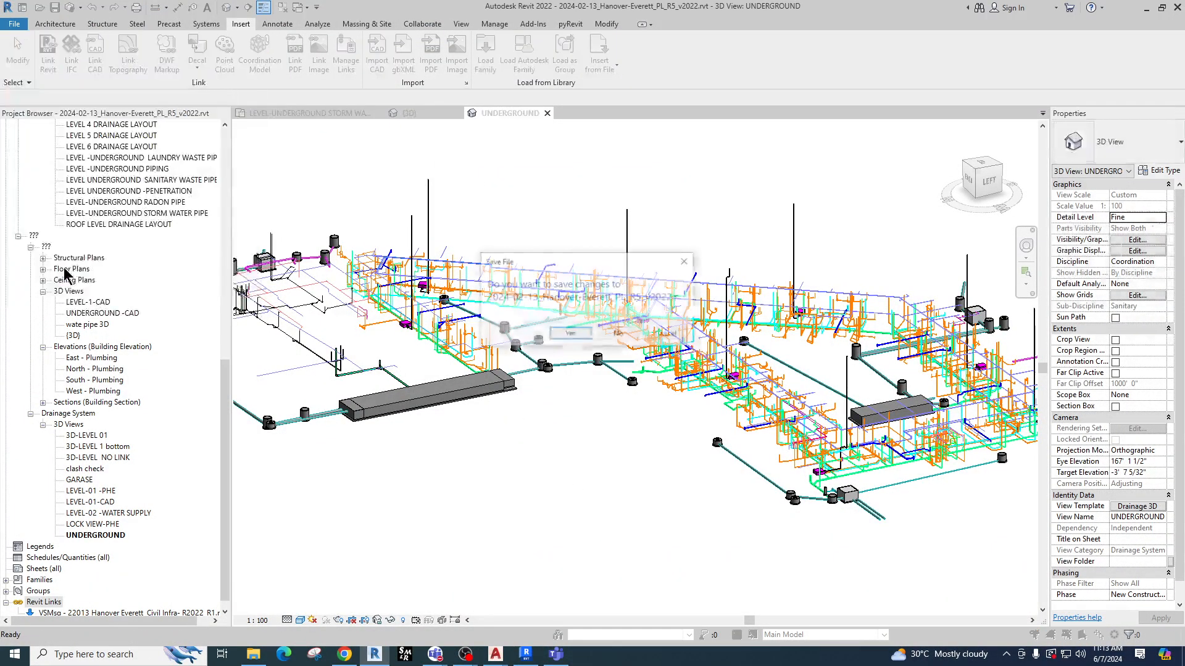
pyautogui.click(617, 334)
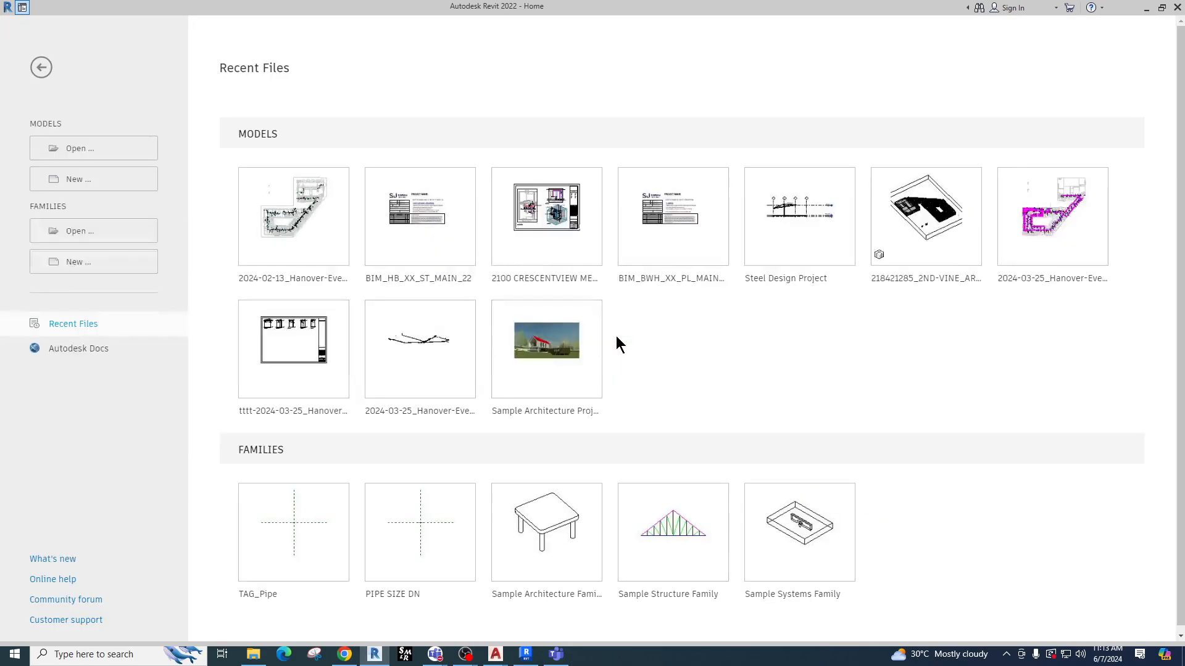
# Open SKF-HVAC BD_22.rvt from the 03.Revit Project\SKF PROJECT folder on drive G:, ignoring the unresolved references.
pyautogui.click(82, 149)
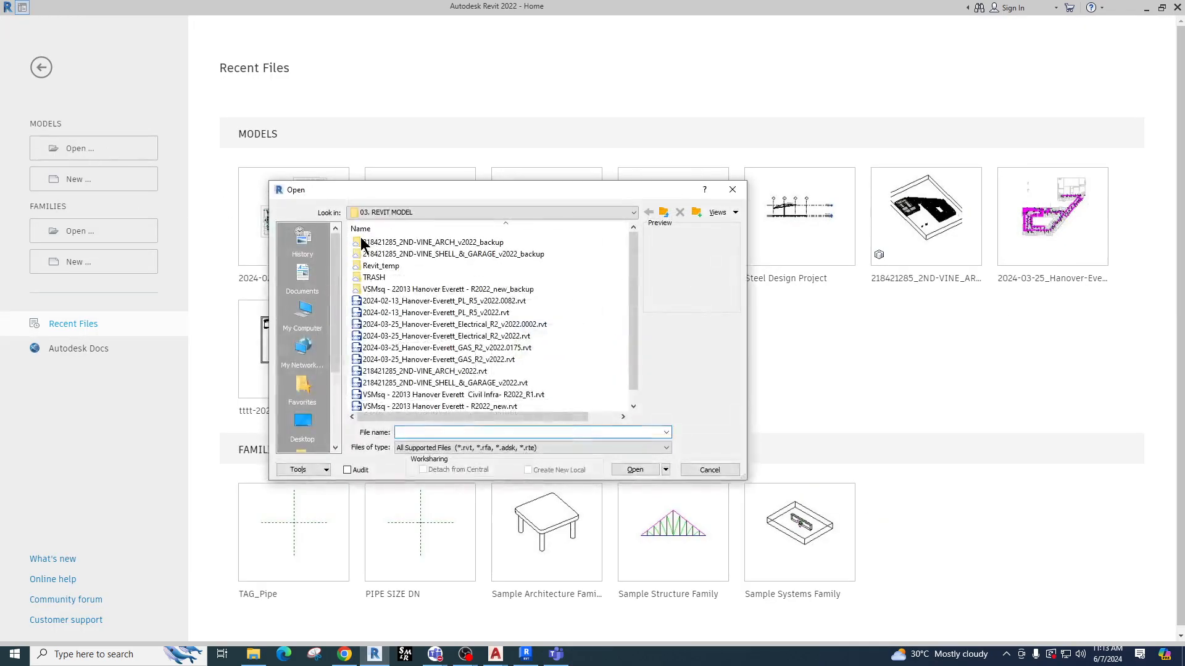
pyautogui.click(303, 425)
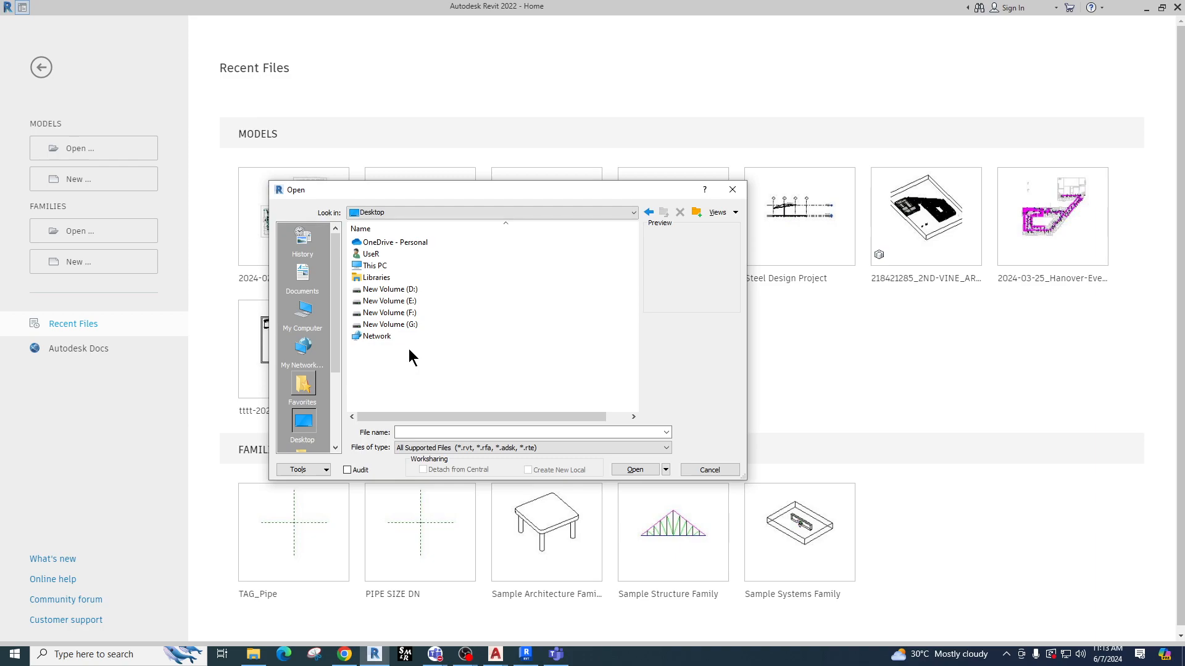
pyautogui.doubleClick(408, 313)
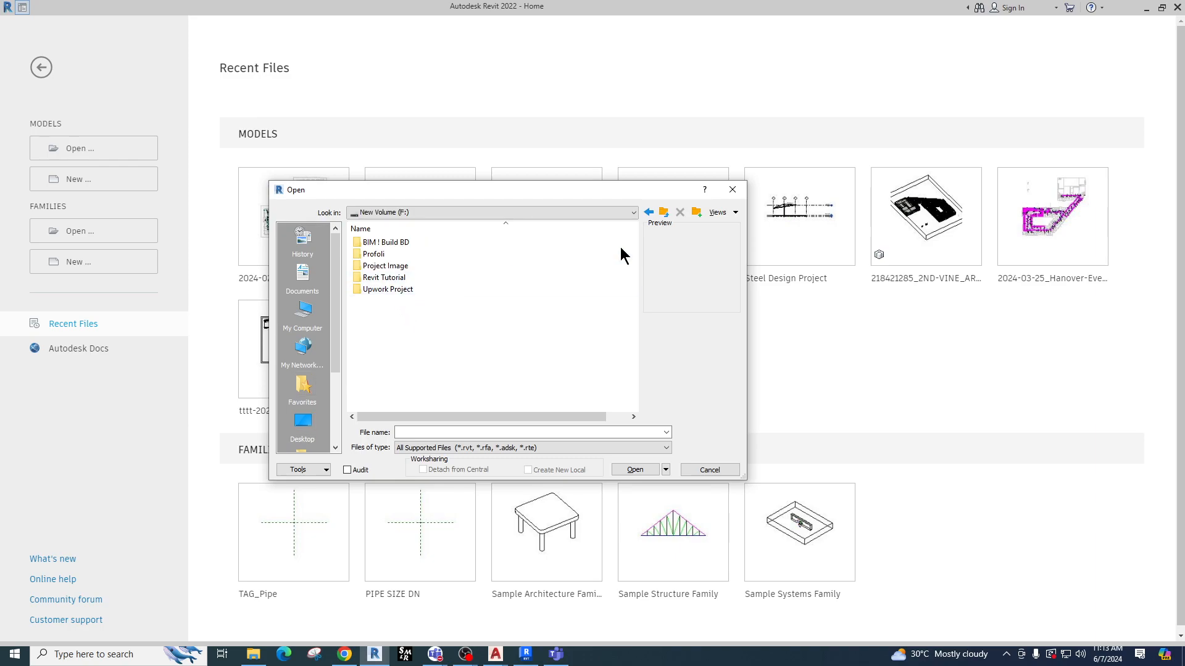
pyautogui.click(664, 212)
pyautogui.doubleClick(390, 318)
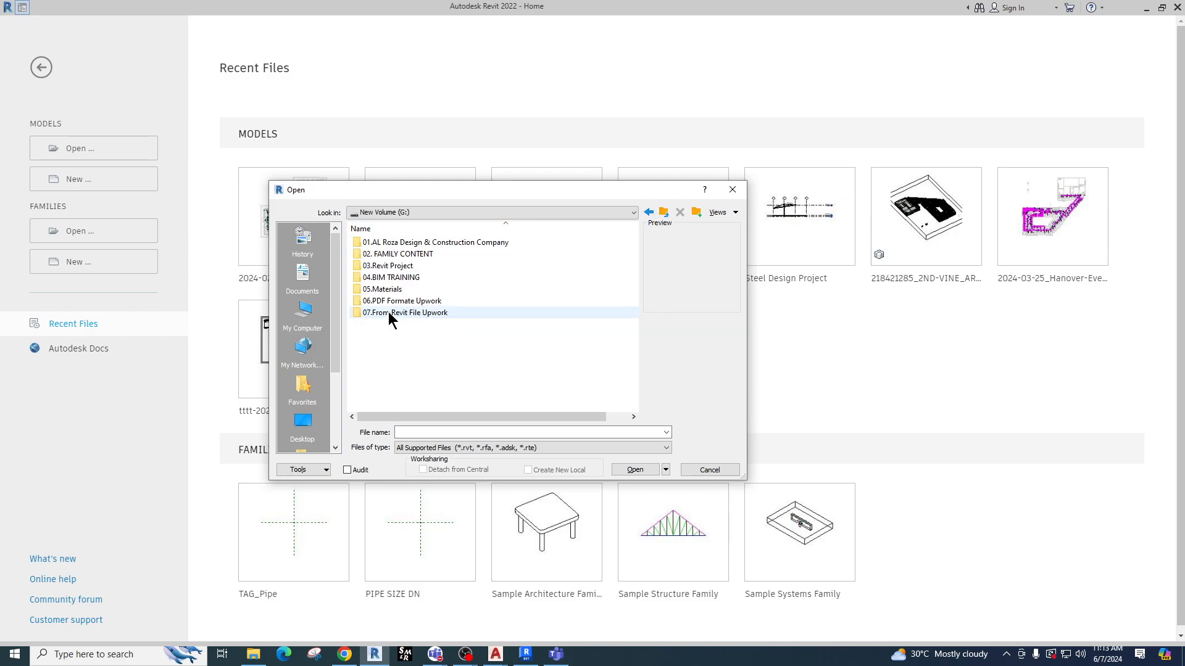
pyautogui.doubleClick(401, 265)
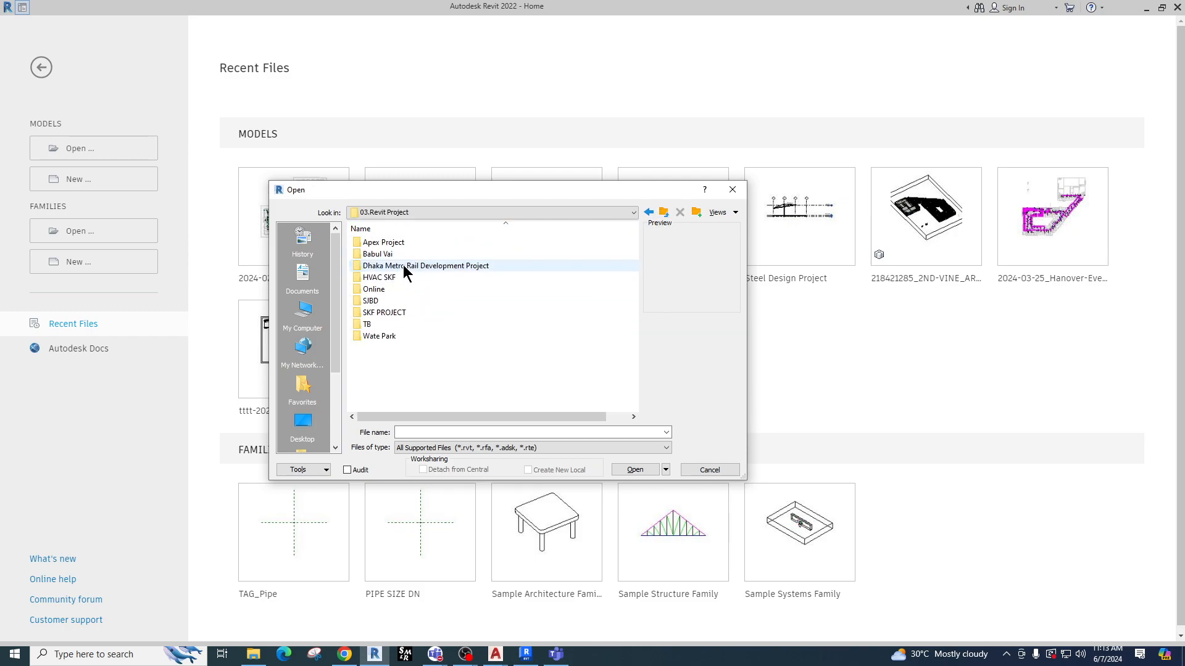
pyautogui.click(381, 313)
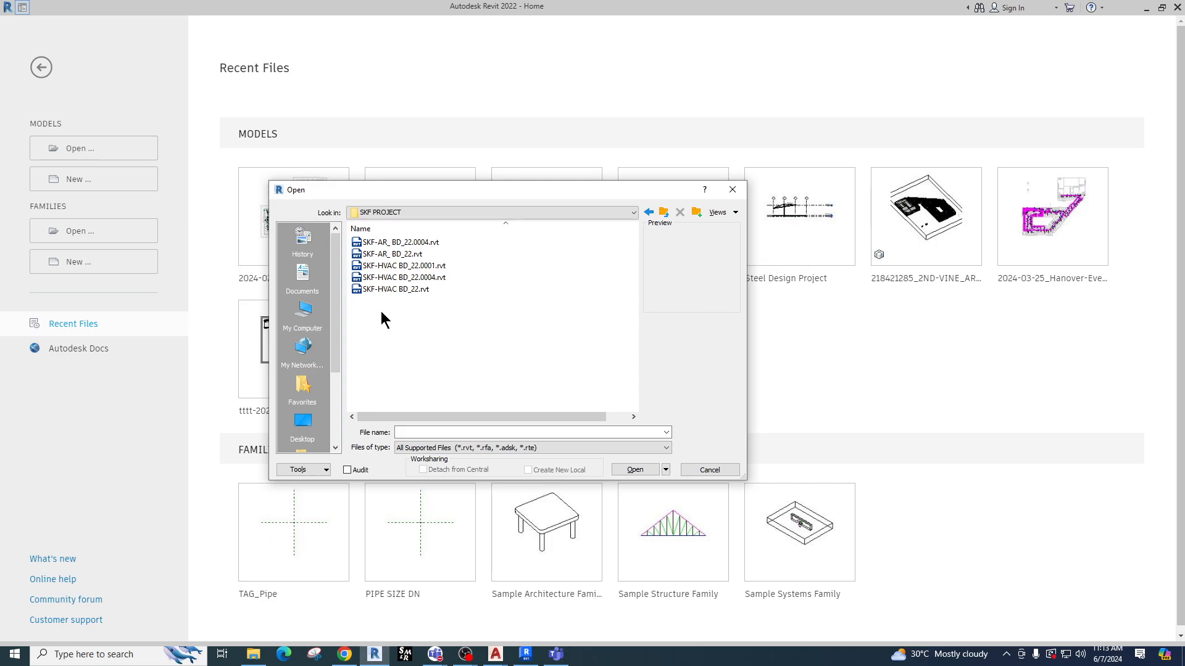
pyautogui.click(405, 290)
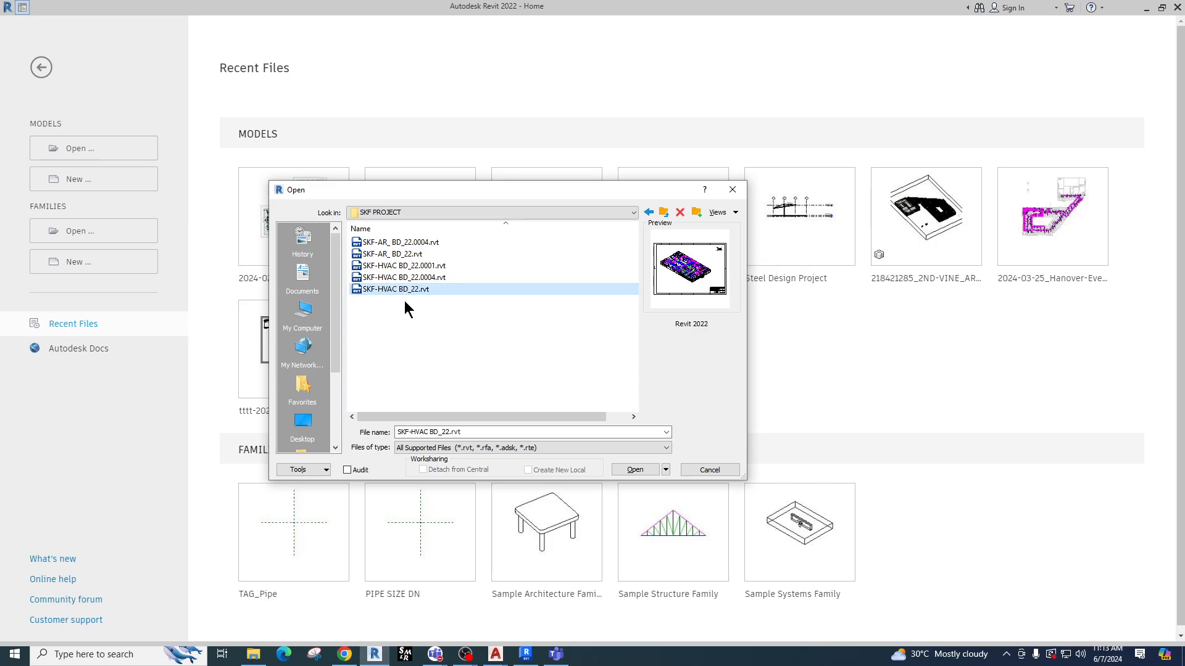
pyautogui.click(633, 470)
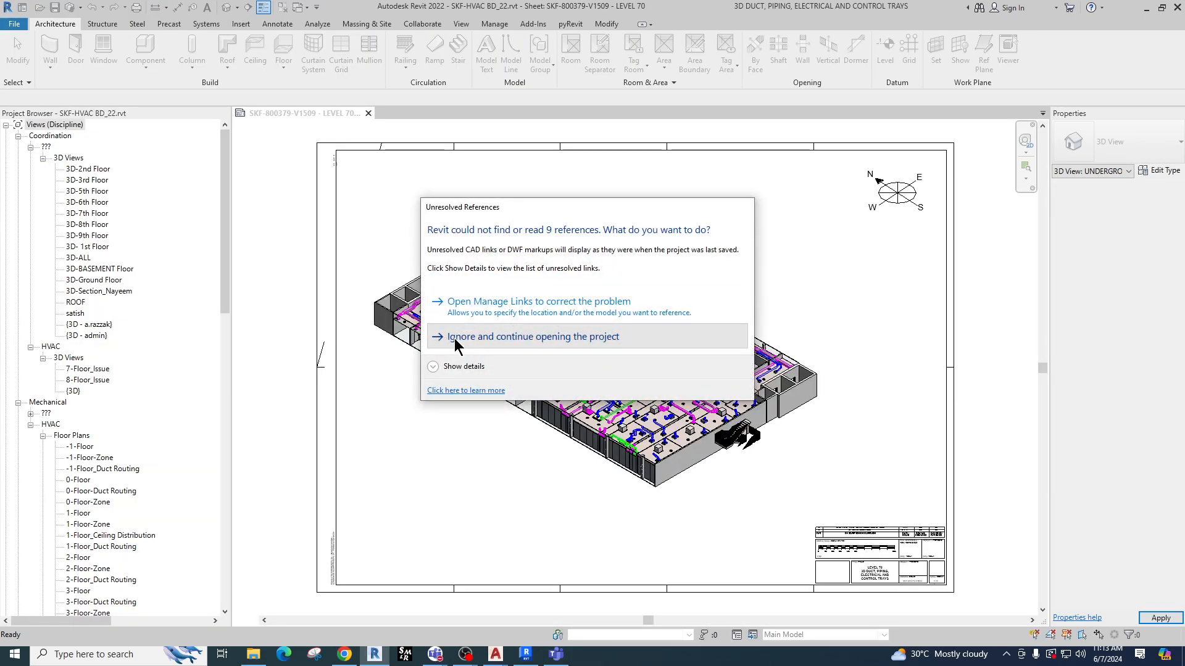
pyautogui.click(457, 337)
# Activate the 3D-7th Floor viewport on the LEVEL 70 sheet for closer work on the duct model.
pyautogui.scroll(6, 580, 373)
pyautogui.scroll(5, 583, 395)
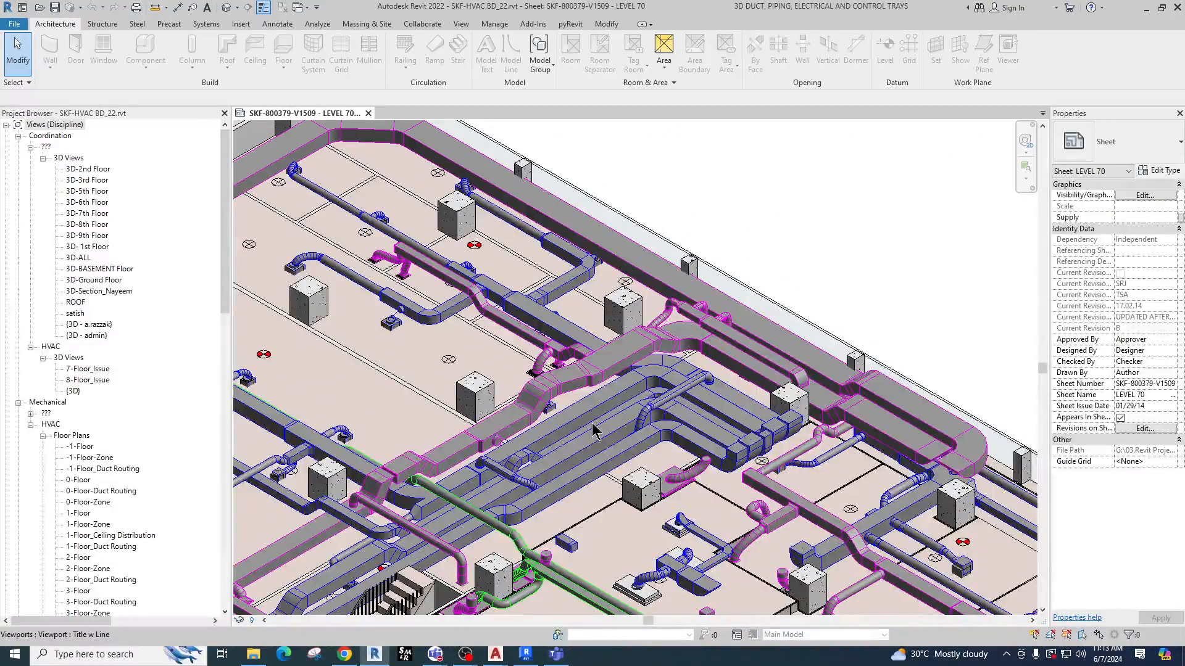
pyautogui.scroll(-4, 592, 430)
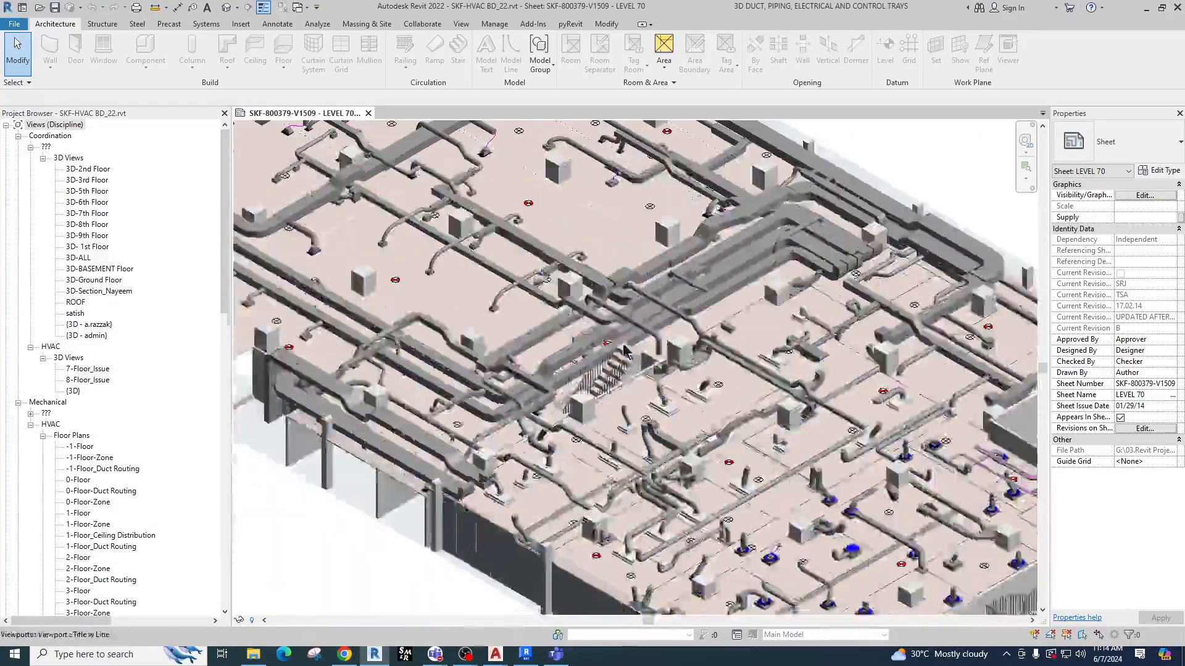
pyautogui.scroll(-4, 625, 350)
pyautogui.moveTo(738, 465); pyautogui.dragTo(660, 448, button='middle')
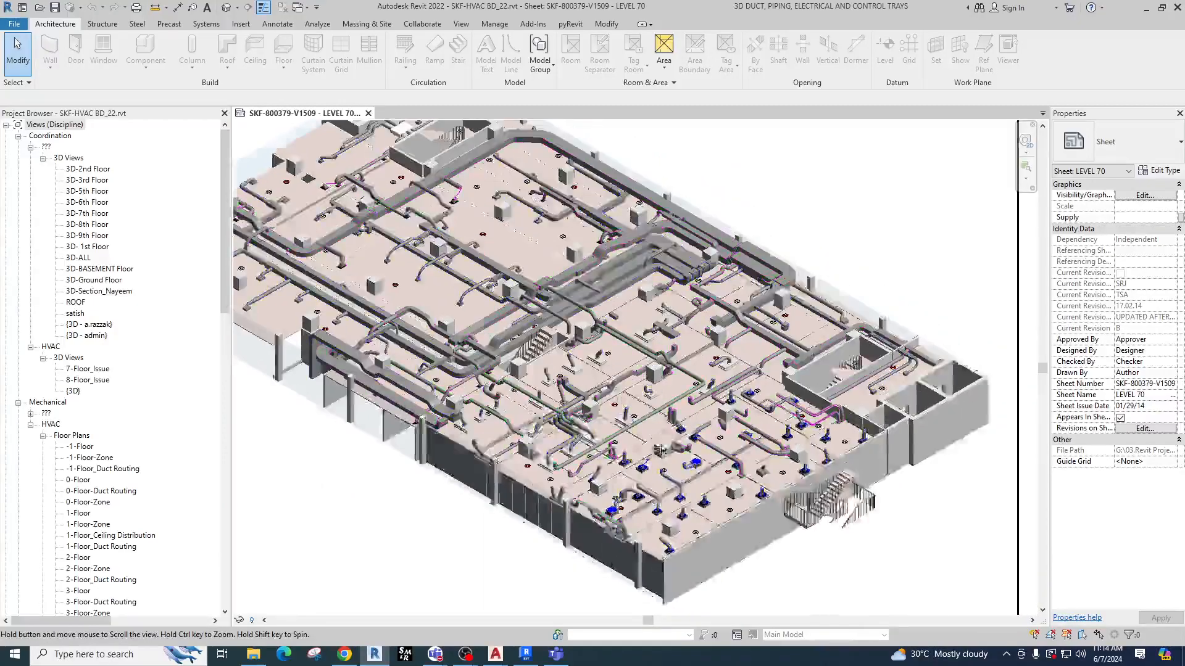
pyautogui.scroll(6, 661, 448)
pyautogui.doubleClick(627, 302)
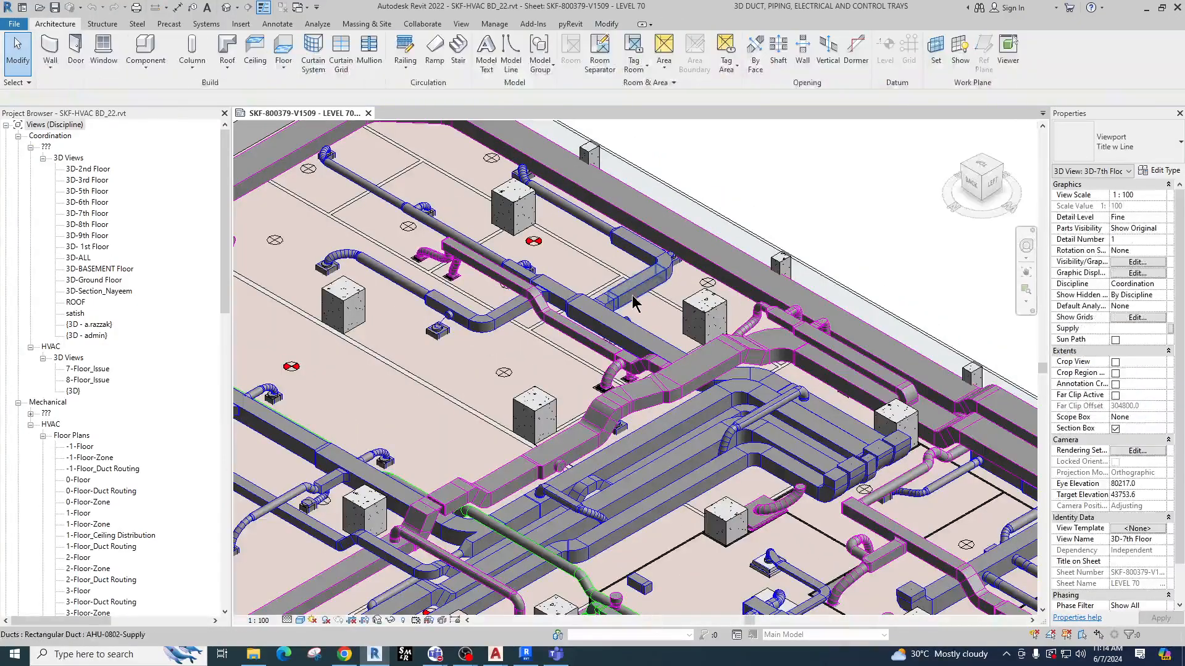
# Inspect the type list of the rectangular supply elbow near the upper duct run and the properties of the adjoining rectangular duct.
pyautogui.scroll(2, 627, 302)
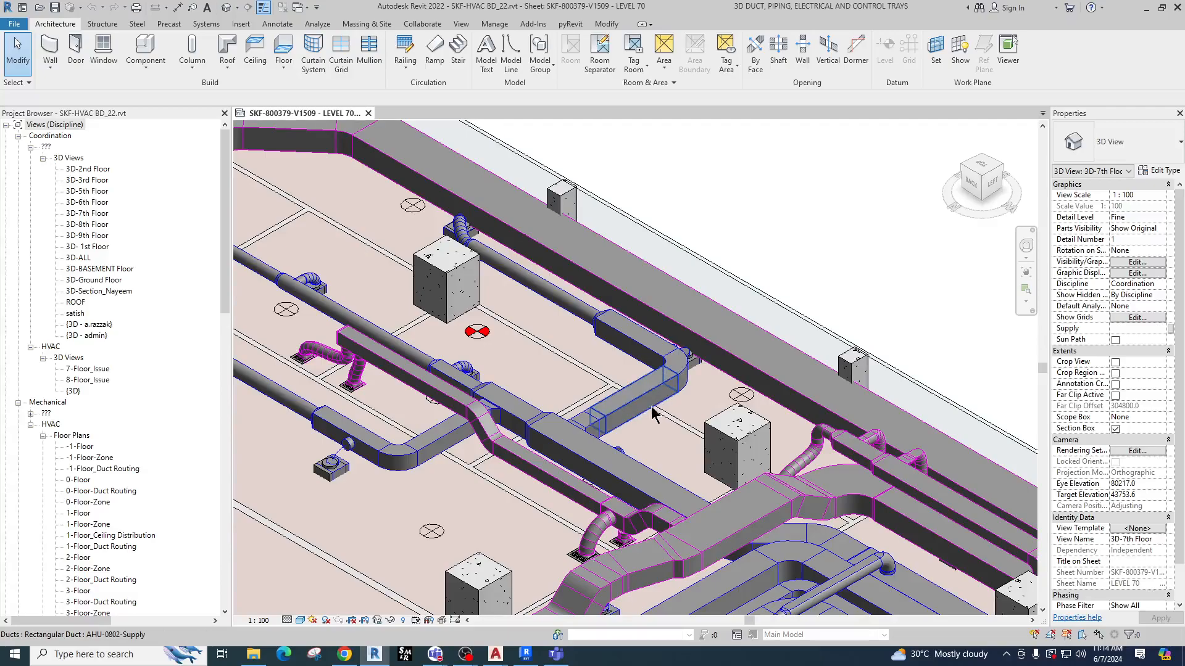
pyautogui.scroll(-2, 629, 408)
pyautogui.moveTo(626, 409); pyautogui.dragTo(595, 393, button='middle')
pyautogui.scroll(2, 596, 395)
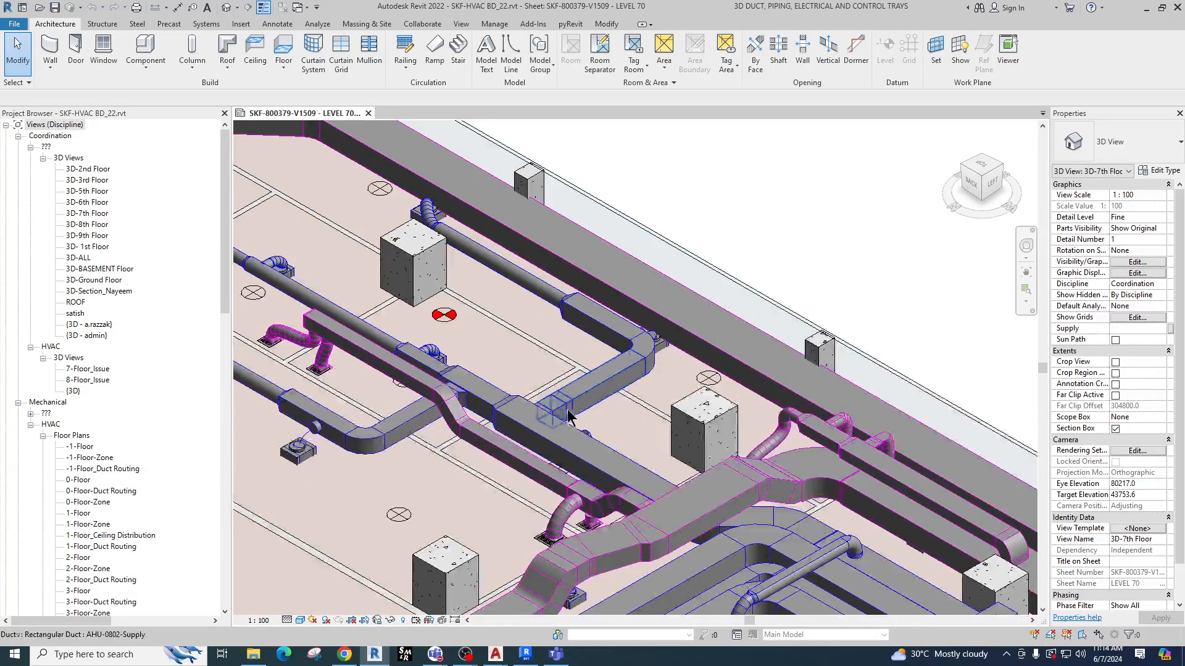
pyautogui.click(664, 367)
pyautogui.scroll(2, 636, 370)
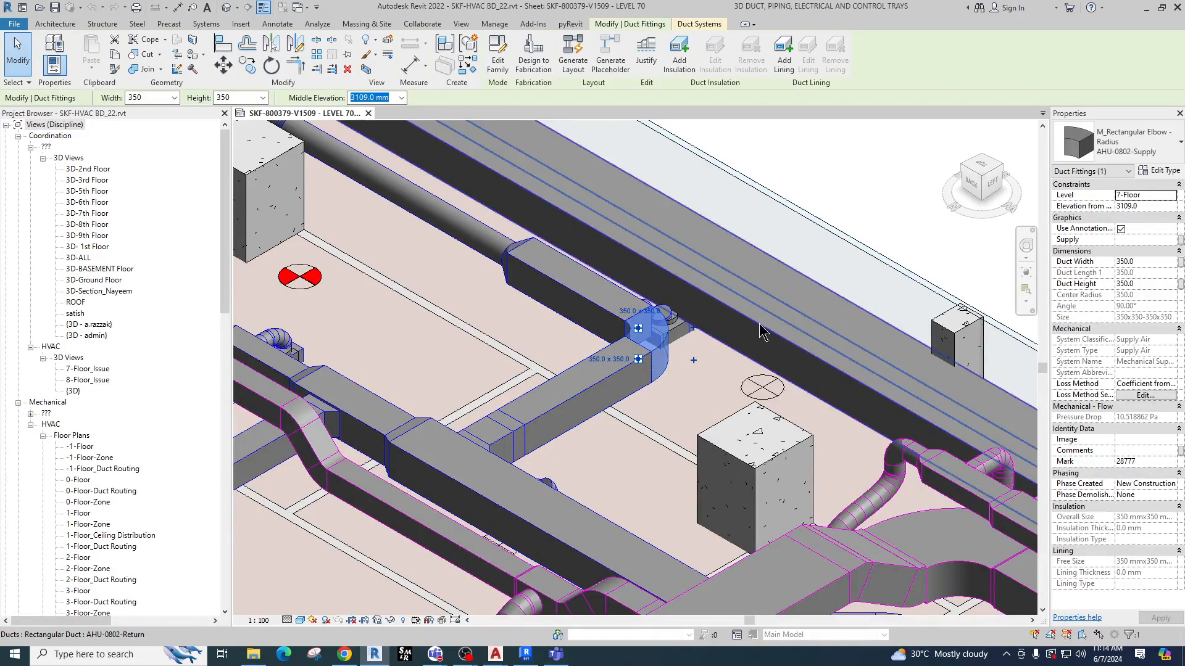
pyautogui.click(1121, 147)
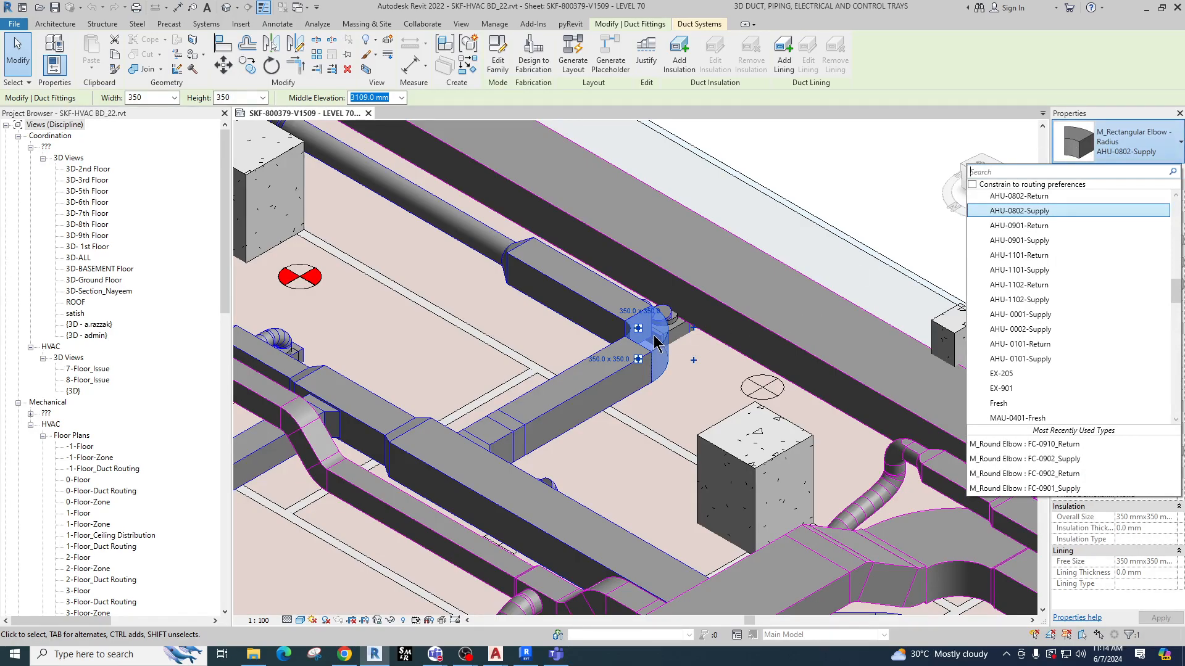
pyautogui.click(660, 372)
pyautogui.click(629, 379)
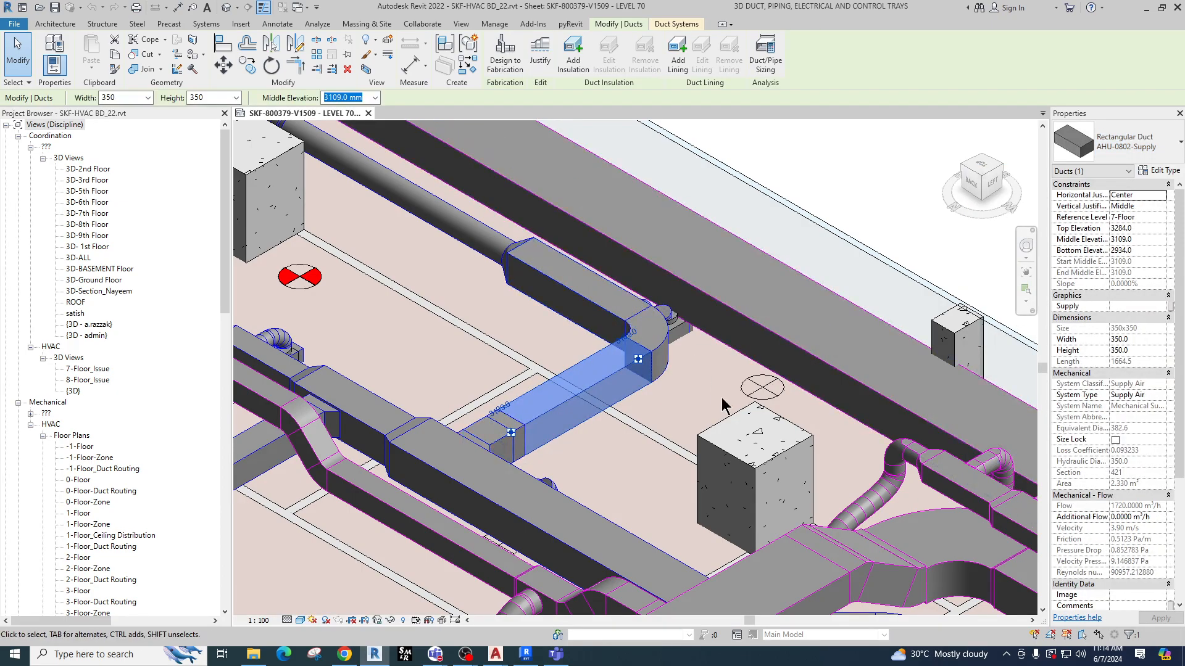
pyautogui.scroll(-3, 722, 398)
pyautogui.click(608, 394)
# Examine the supply, return and round duct routing and its crossings across the 7th floor 3D model.
pyautogui.moveTo(519, 426); pyautogui.dragTo(556, 204, button='middle')
pyautogui.scroll(-1, 640, 528)
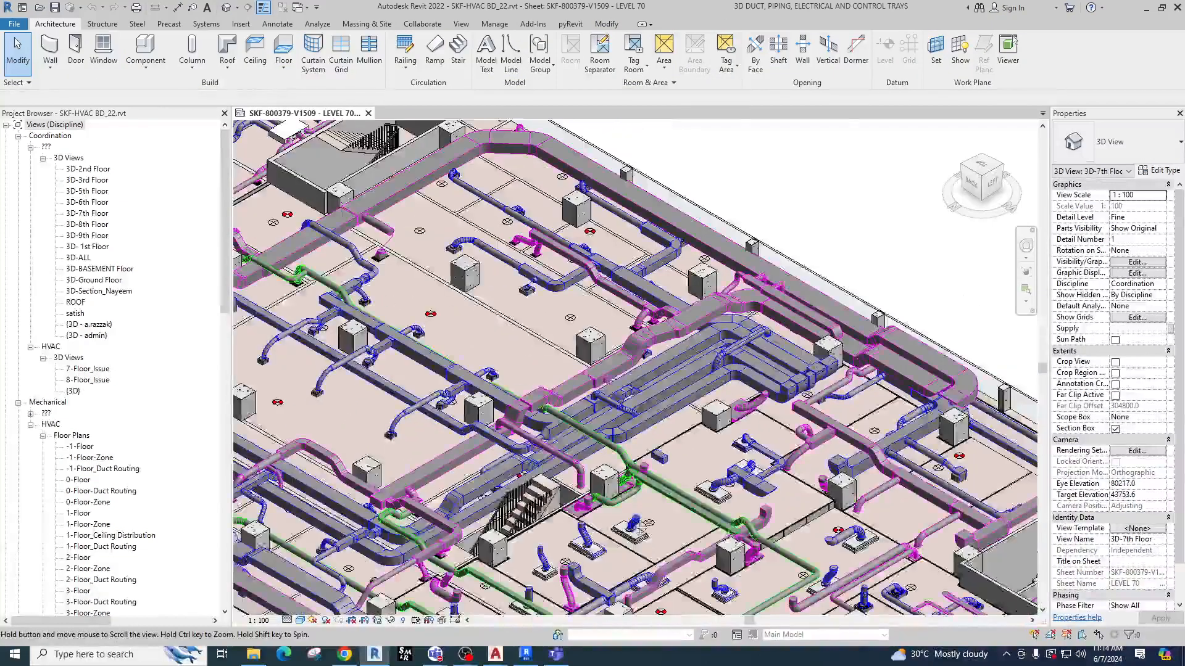
pyautogui.moveTo(640, 527); pyautogui.dragTo(640, 358, button='middle')
pyautogui.scroll(-1, 631, 355)
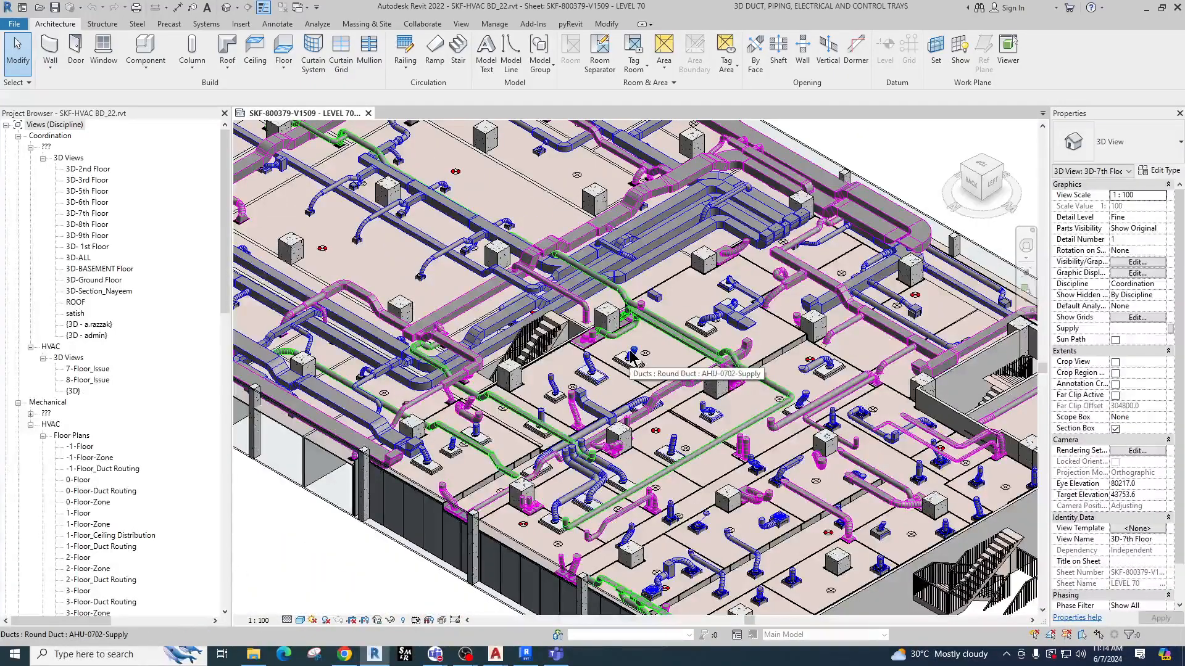
pyautogui.moveTo(370, 318); pyautogui.dragTo(646, 483, button='middle')
pyautogui.moveTo(746, 386); pyautogui.dragTo(738, 401, button='middle')
pyautogui.scroll(3, 537, 387)
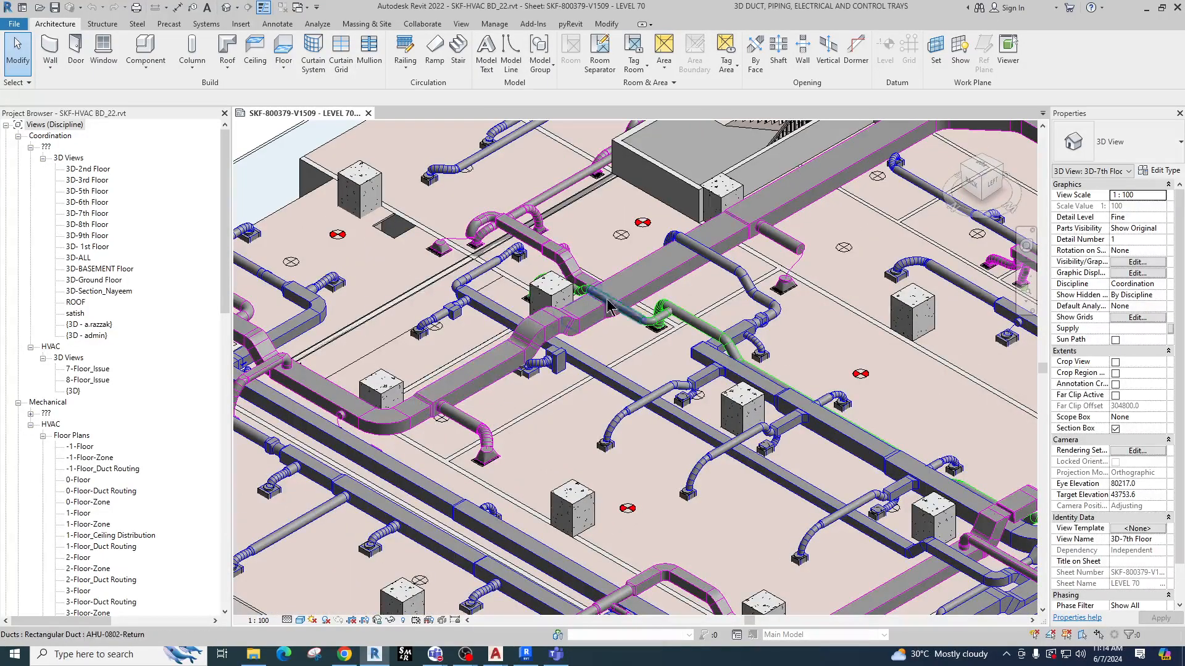
pyautogui.scroll(2, 614, 324)
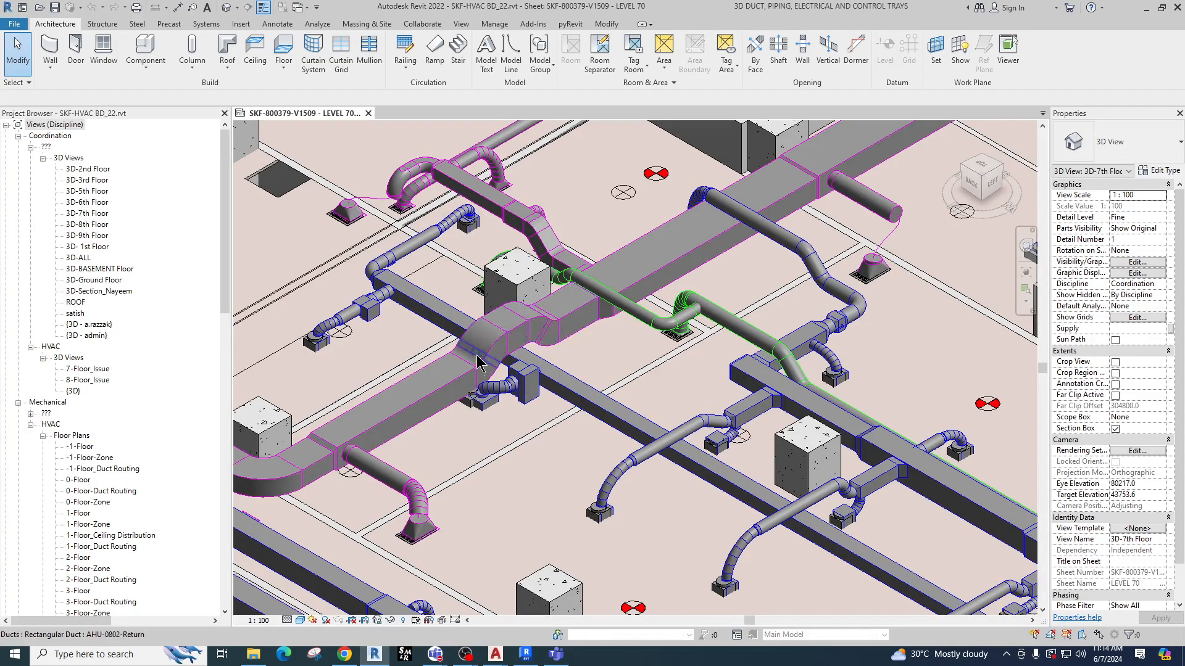
pyautogui.scroll(-2, 507, 404)
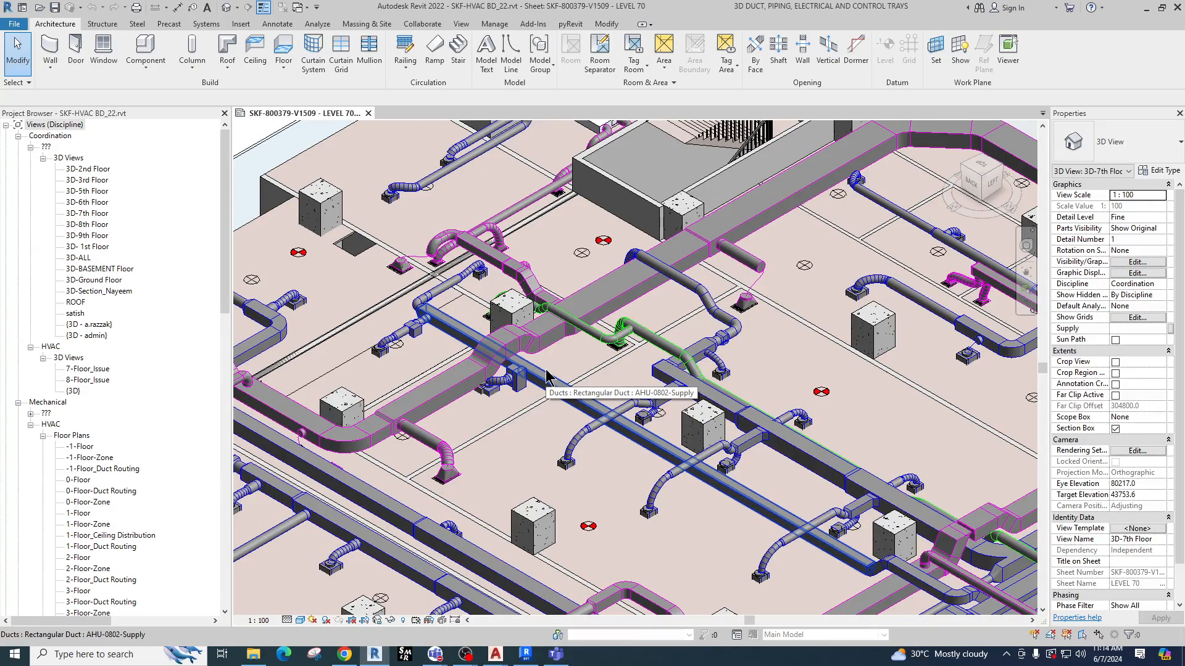
pyautogui.scroll(-1, 545, 370)
pyautogui.moveTo(693, 408); pyautogui.dragTo(586, 307, button='middle')
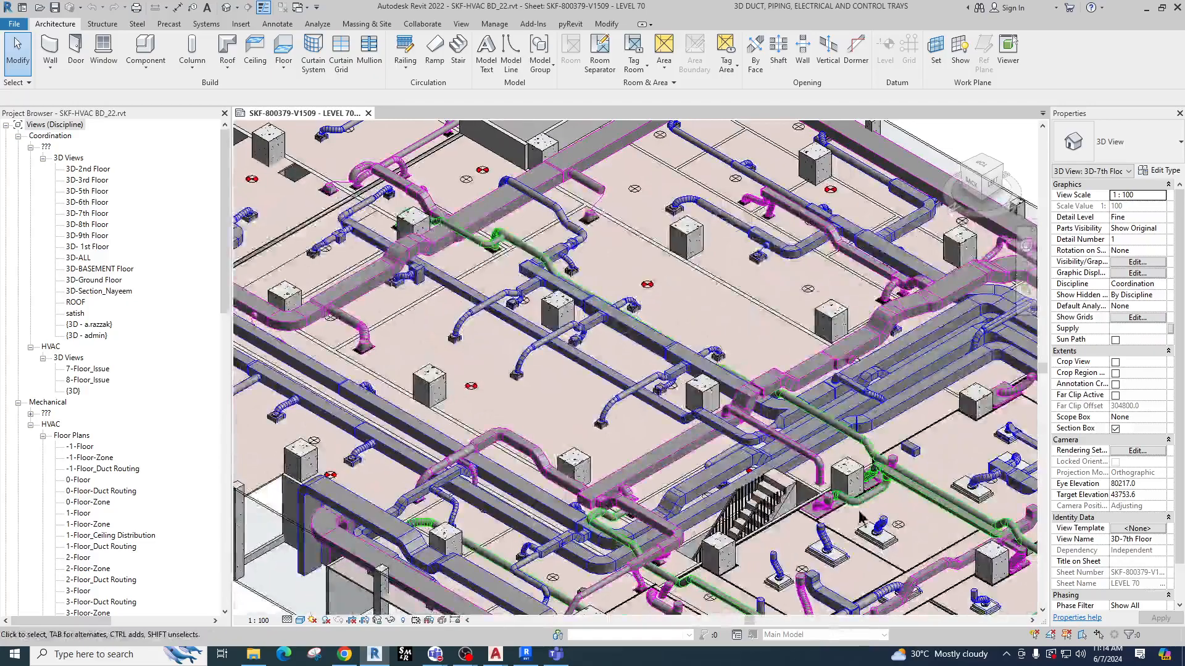
pyautogui.moveTo(864, 517); pyautogui.dragTo(682, 350, button='middle')
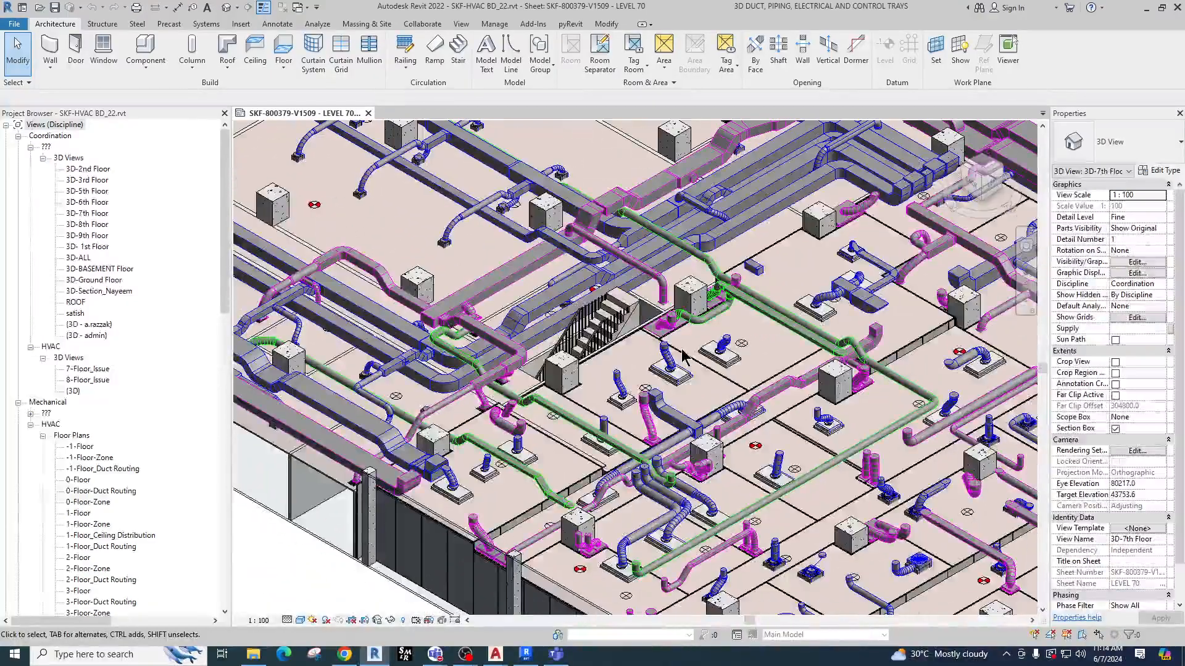
pyautogui.scroll(-4, 681, 350)
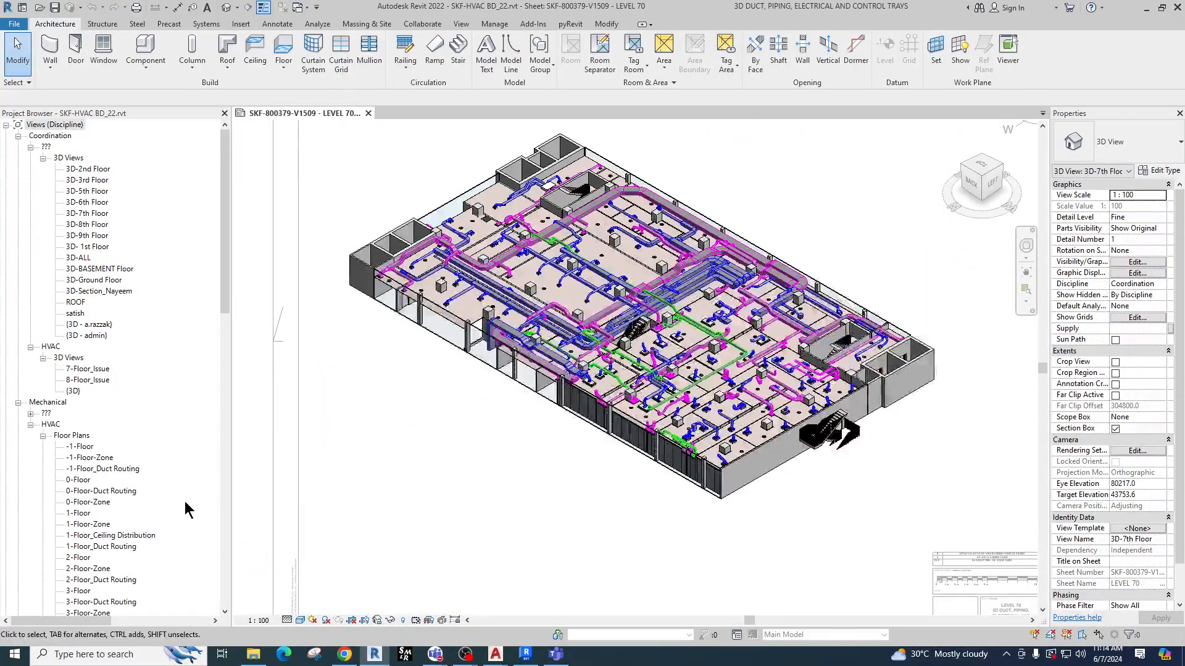
# Look over the project's view list and the duct layout in the 7th floor 3D model.
pyautogui.scroll(-4, 113, 457)
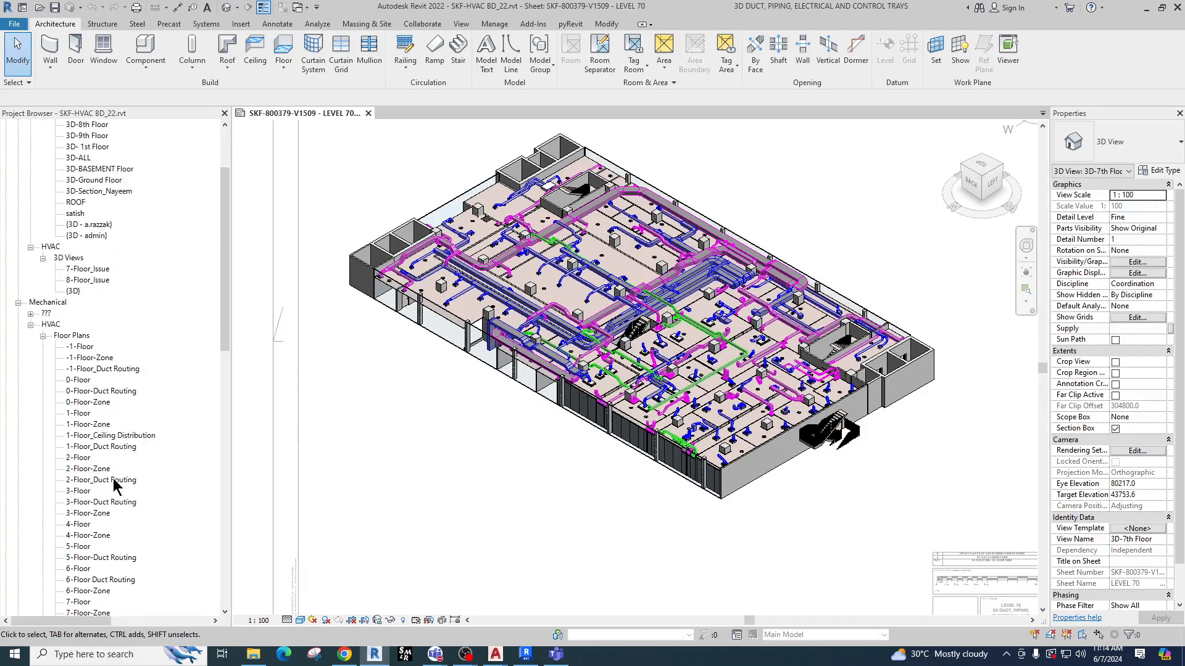
pyautogui.scroll(5, 113, 478)
pyautogui.scroll(-2, 468, 446)
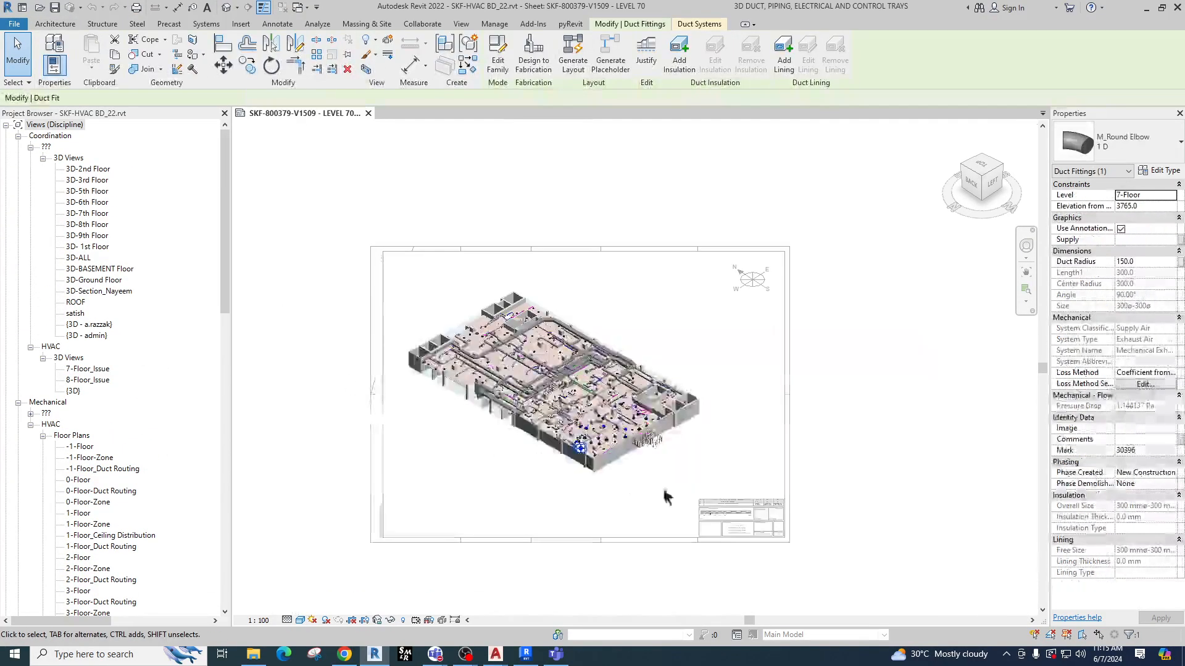
pyautogui.click(702, 440)
pyautogui.scroll(10, 510, 442)
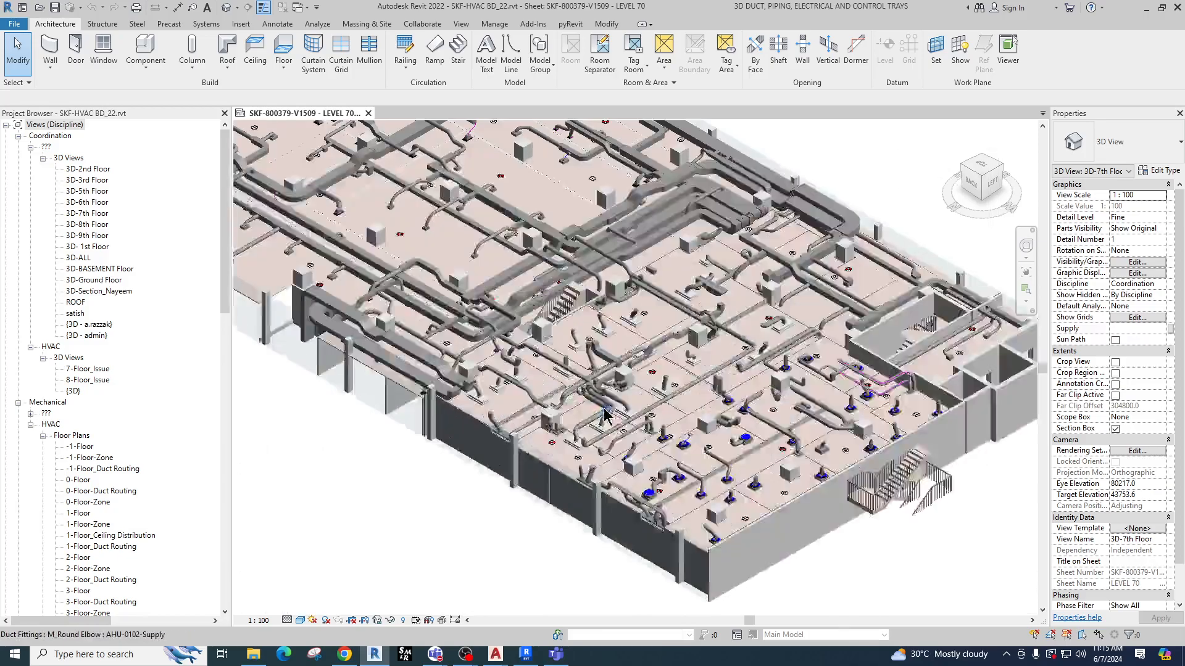
pyautogui.moveTo(610, 423); pyautogui.dragTo(620, 479, button='middle')
pyautogui.scroll(-3, 619, 479)
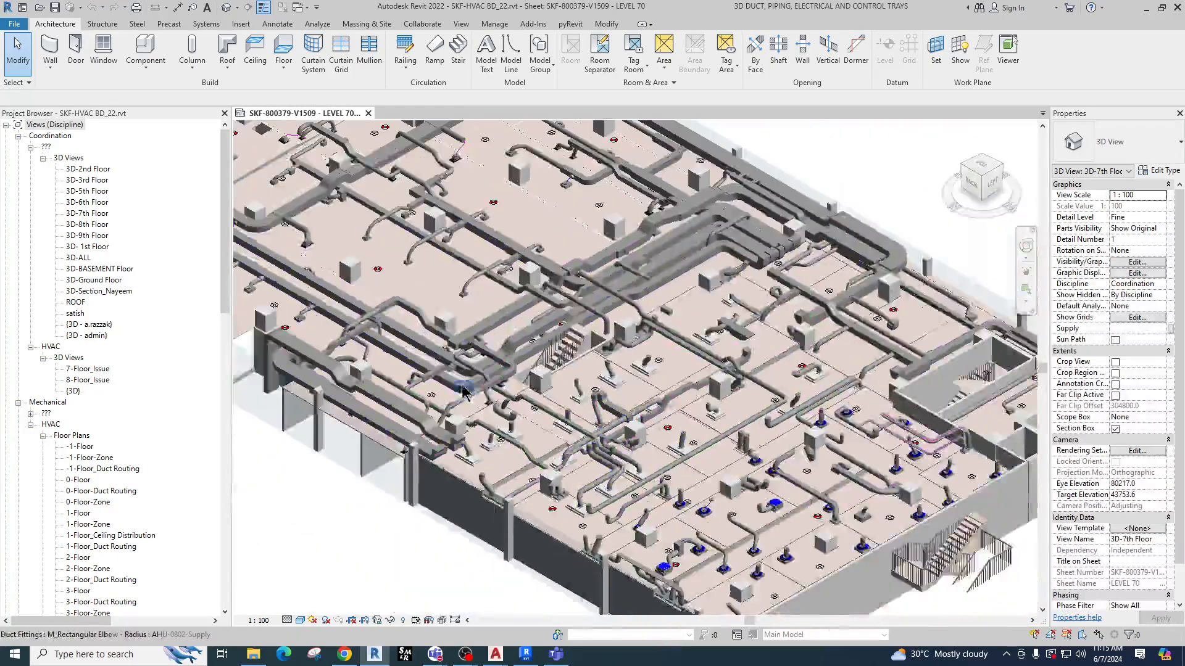
# Open the coordination 3D views 3D-3rd Floor and 3D-6th Floor.
pyautogui.scroll(-6, 171, 563)
pyautogui.scroll(-8, 171, 563)
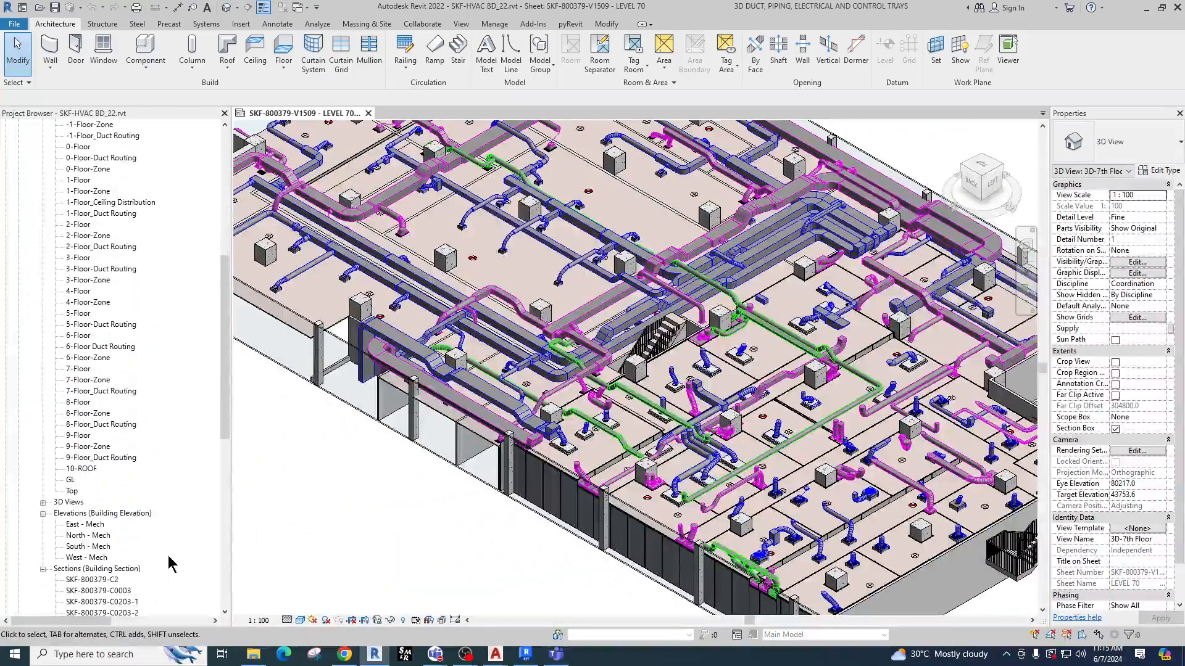
pyautogui.moveTo(224, 477); pyautogui.dragTo(224, 301)
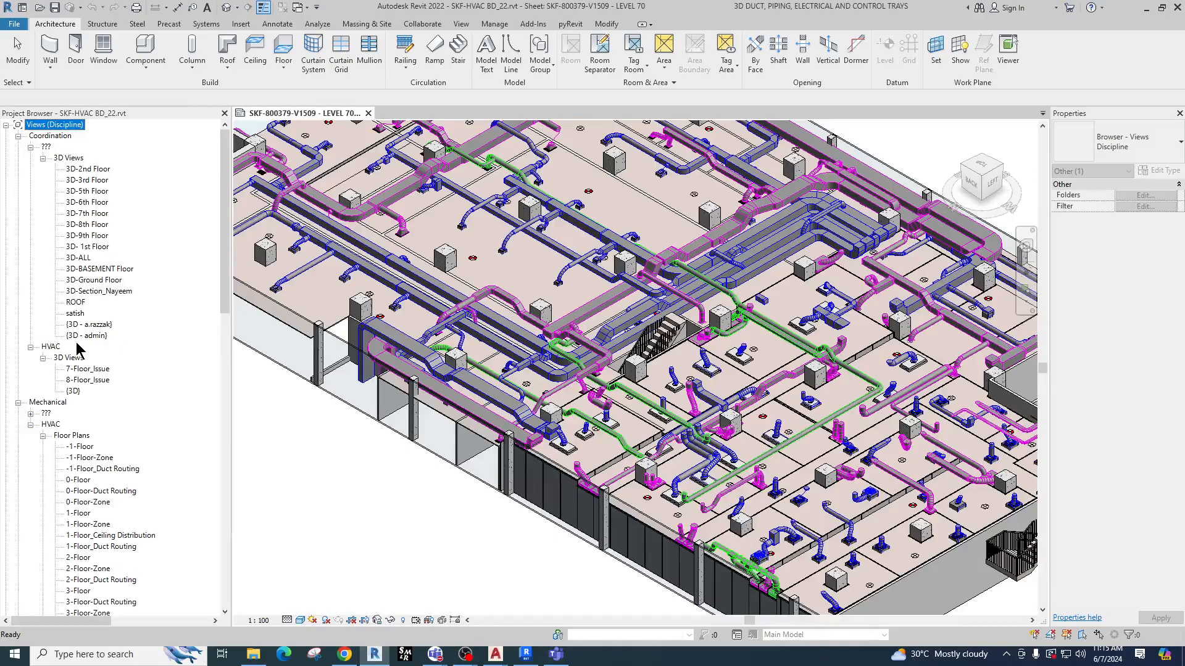
pyautogui.doubleClick(93, 181)
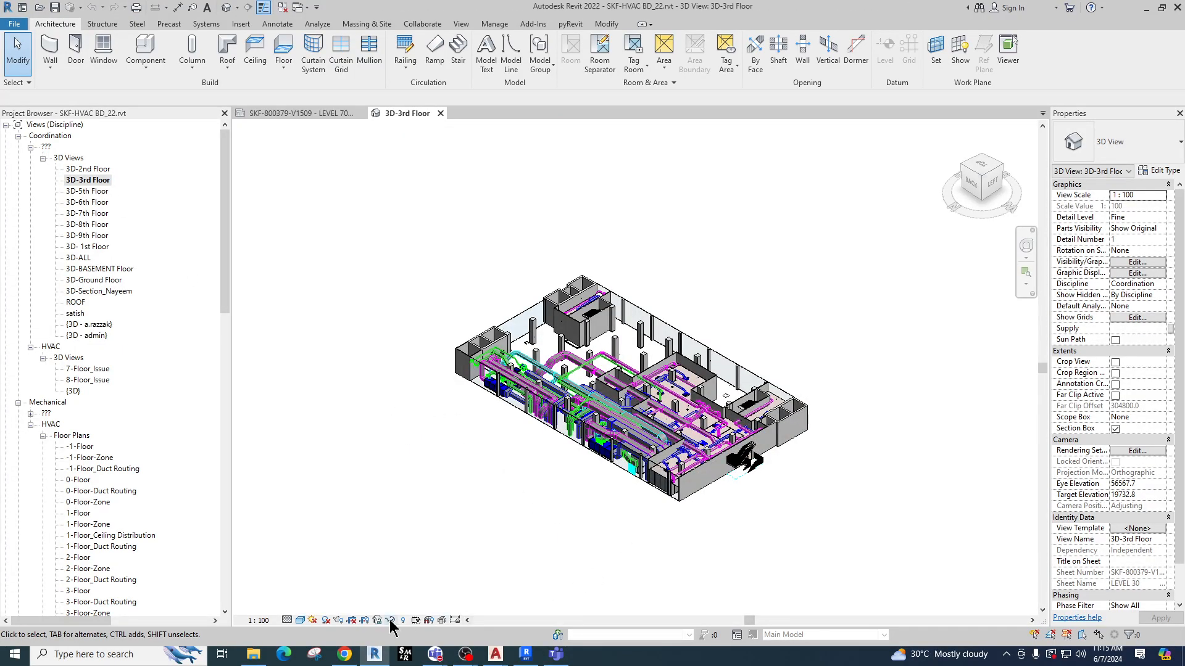
pyautogui.scroll(4, 633, 503)
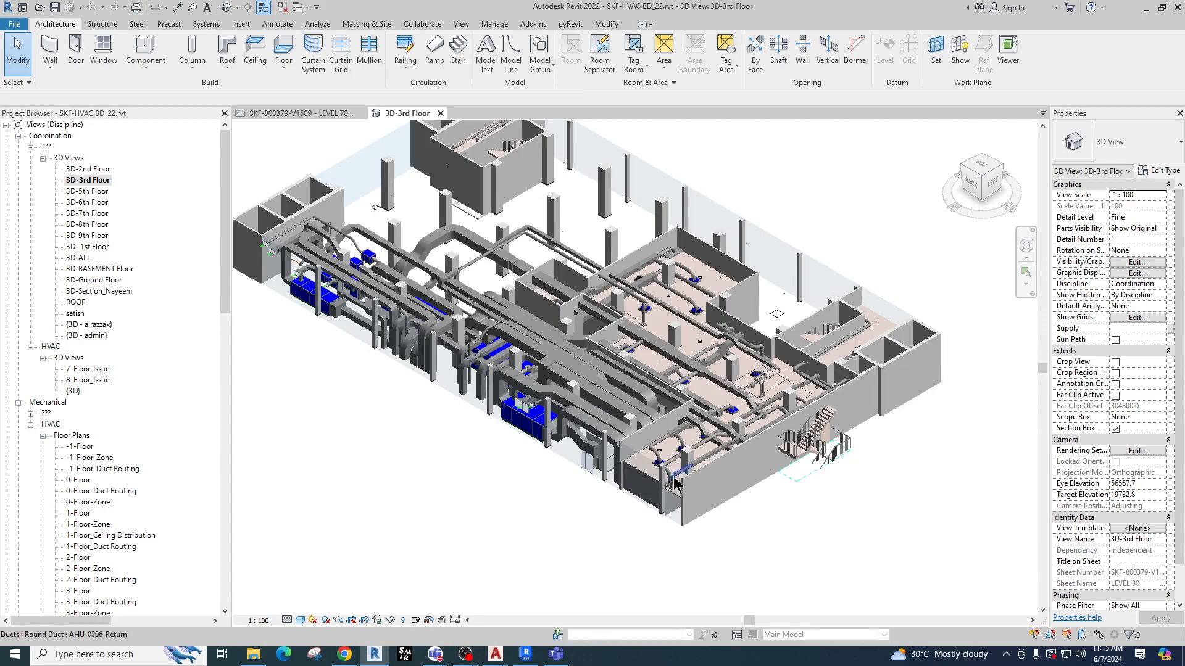
pyautogui.doubleClick(90, 203)
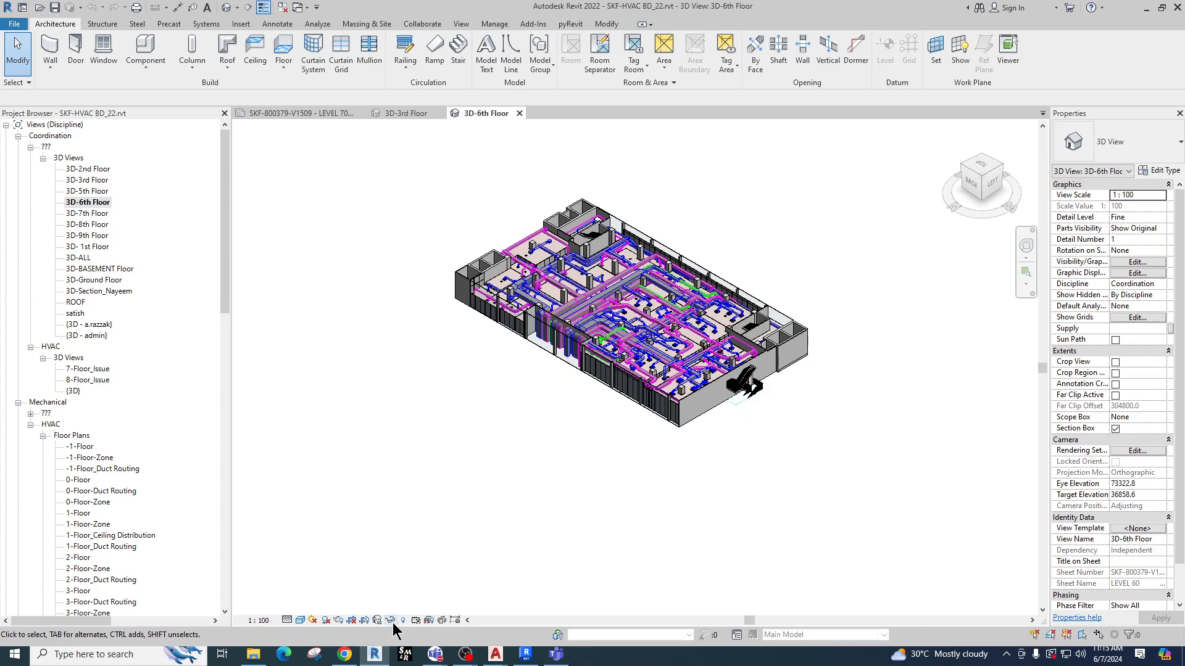
pyautogui.scroll(3, 727, 409)
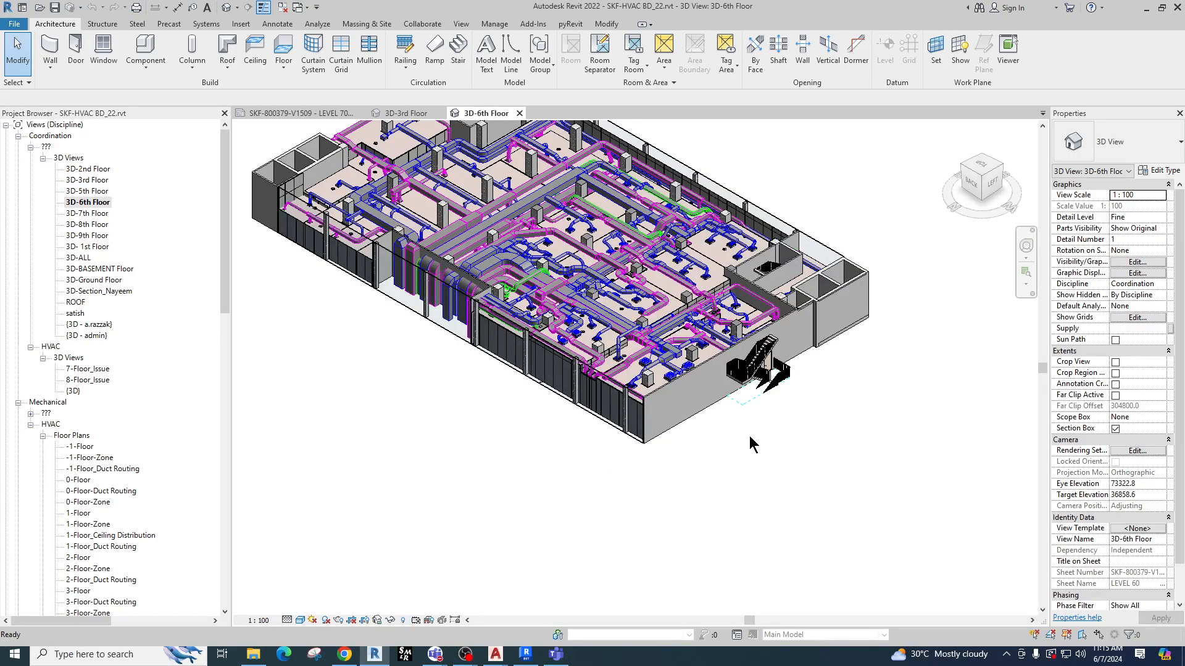
# Reveal the hidden elements in the 3D-6th Floor view and unhide its section box.
pyautogui.press('r')
pyautogui.press('h')
pyautogui.click(674, 434)
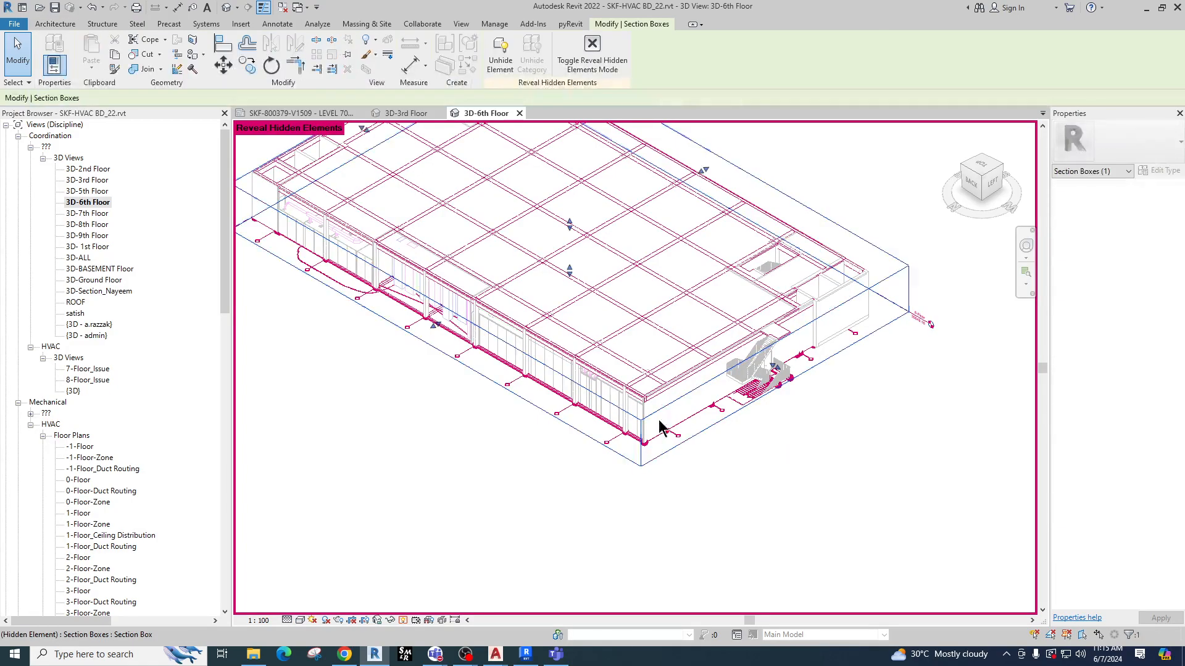
pyautogui.click(500, 54)
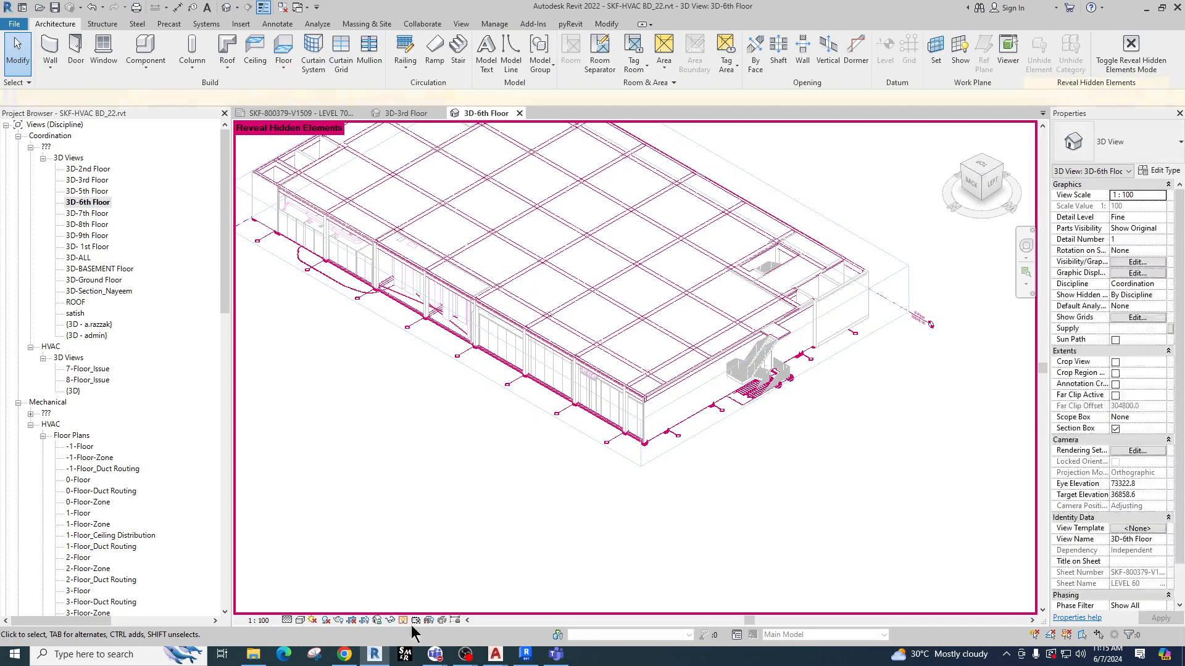
pyautogui.press('r')
pyautogui.press('h')
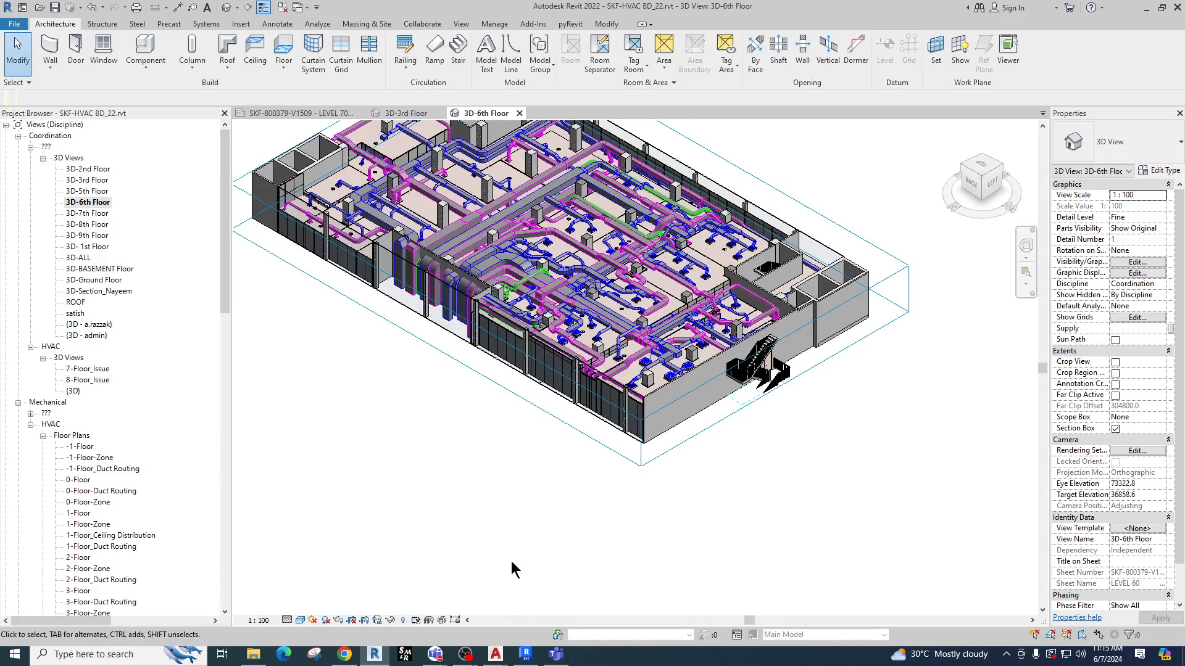
# Raise the top face of the 6th floor section box upward in the back view.
pyautogui.click(975, 192)
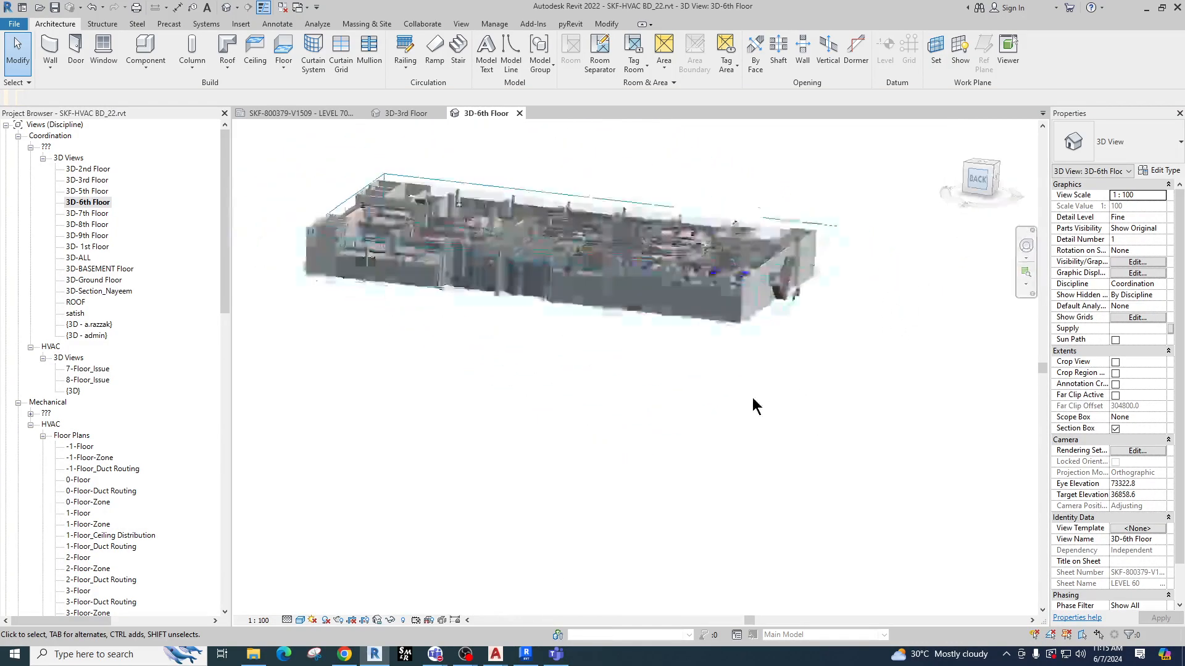
pyautogui.click(812, 394)
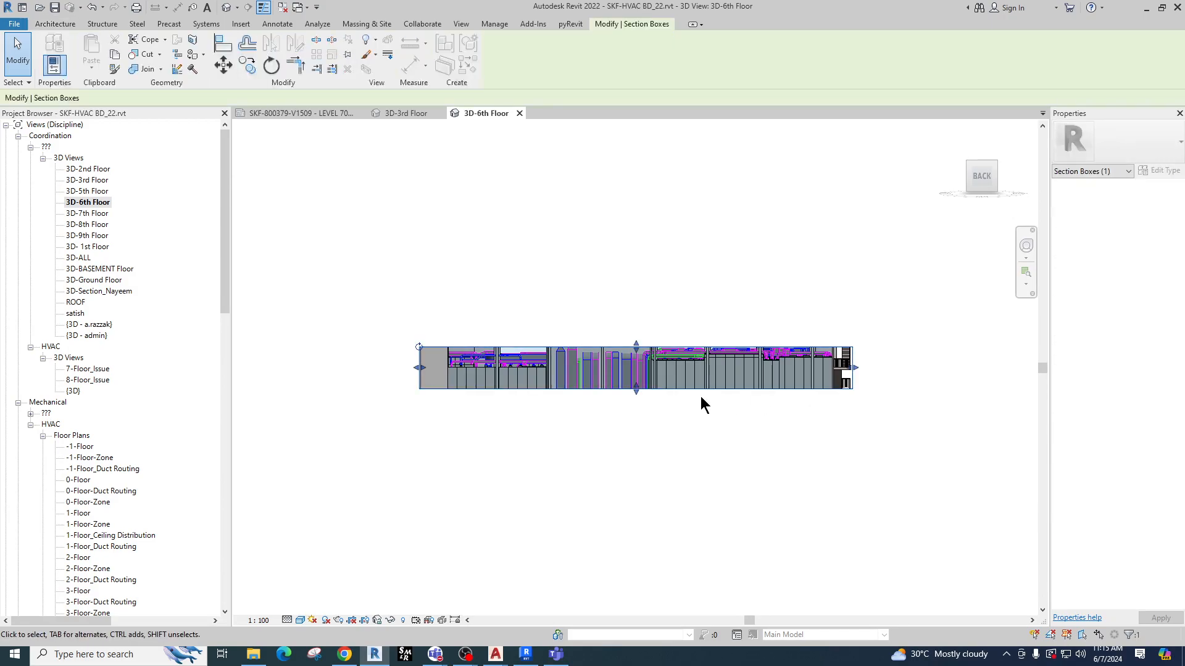
pyautogui.scroll(2, 716, 383)
pyautogui.moveTo(641, 323); pyautogui.dragTo(642, 314)
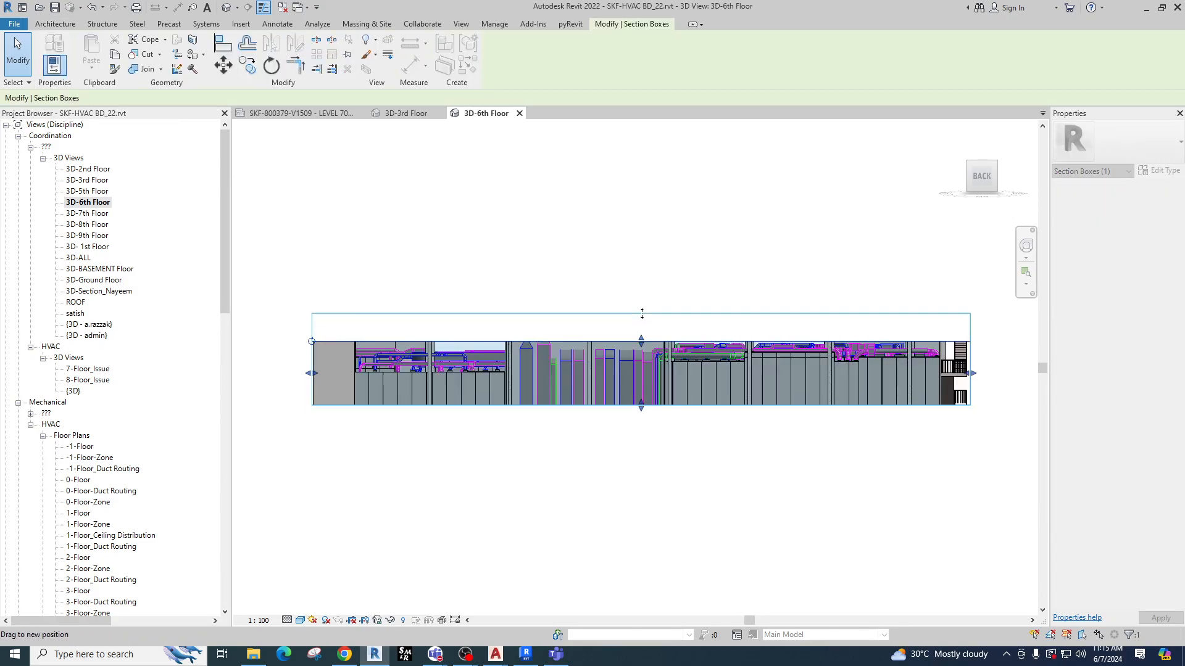
pyautogui.keyDown('shift'); pyautogui.moveTo(708, 463); pyautogui.dragTo(685, 478, button='middle'); pyautogui.keyUp('shift')
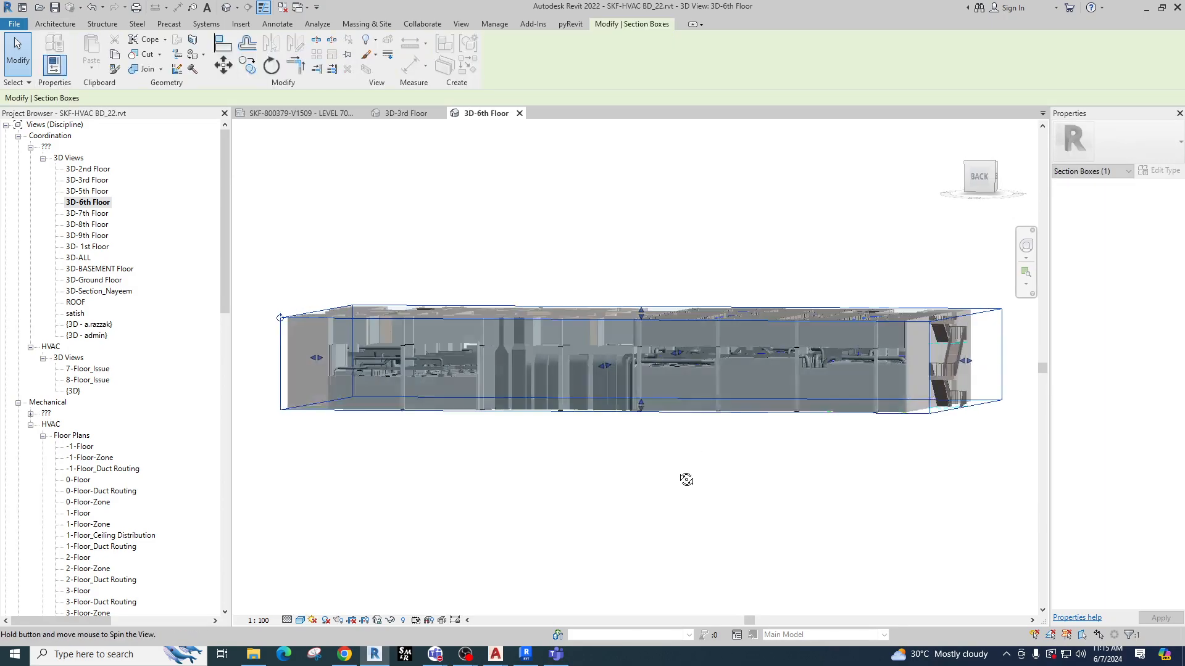
# Lower the top face of the section box from the back view to expose the 6th floor ducts from above.
pyautogui.click(976, 185)
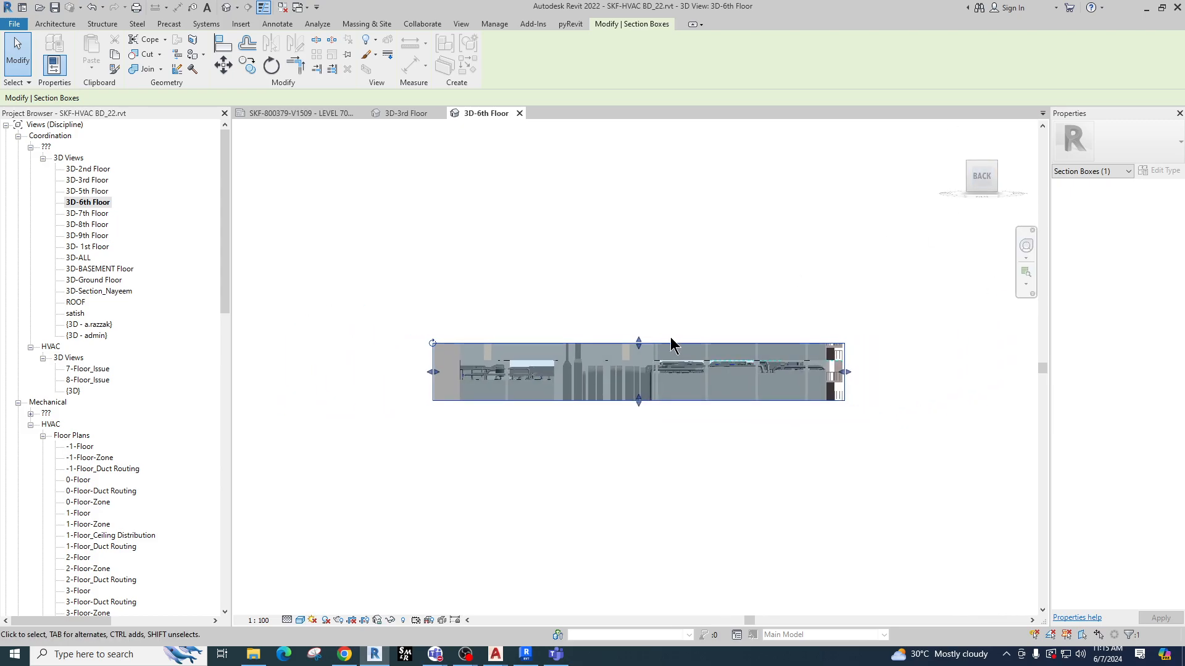
pyautogui.scroll(5, 626, 368)
pyautogui.moveTo(655, 298); pyautogui.dragTo(665, 346)
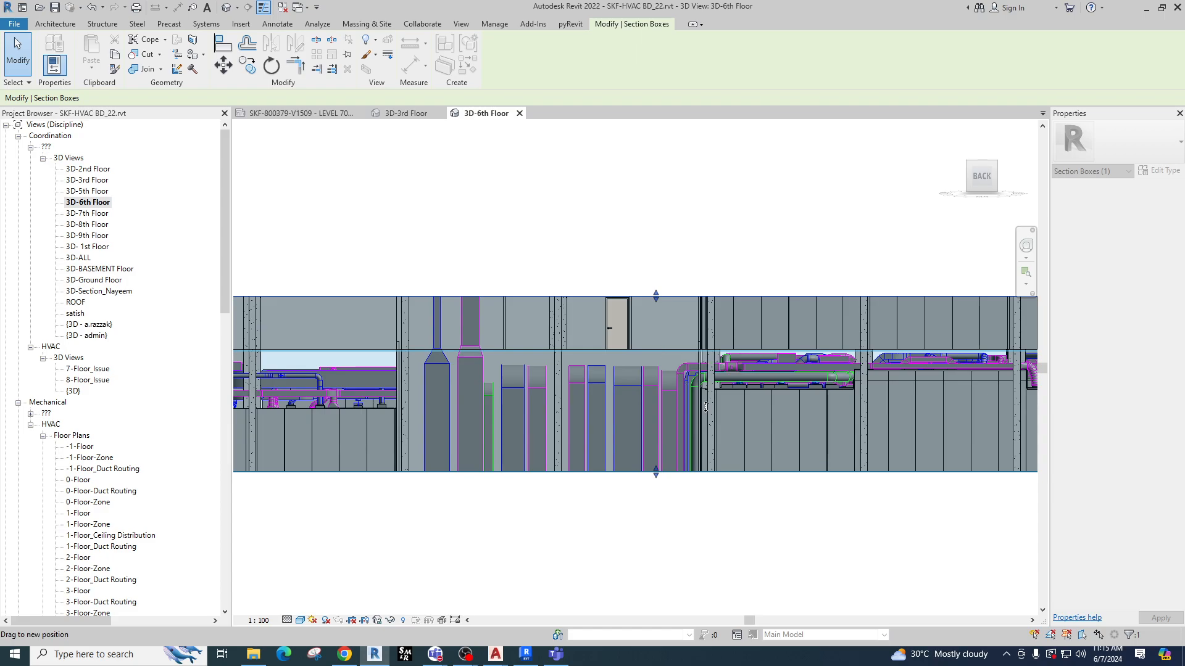
pyautogui.keyDown('shift'); pyautogui.moveTo(708, 423); pyautogui.dragTo(664, 422, button='middle'); pyautogui.keyUp('shift')
pyautogui.scroll(-3, 512, 466)
pyautogui.scroll(2, 464, 309)
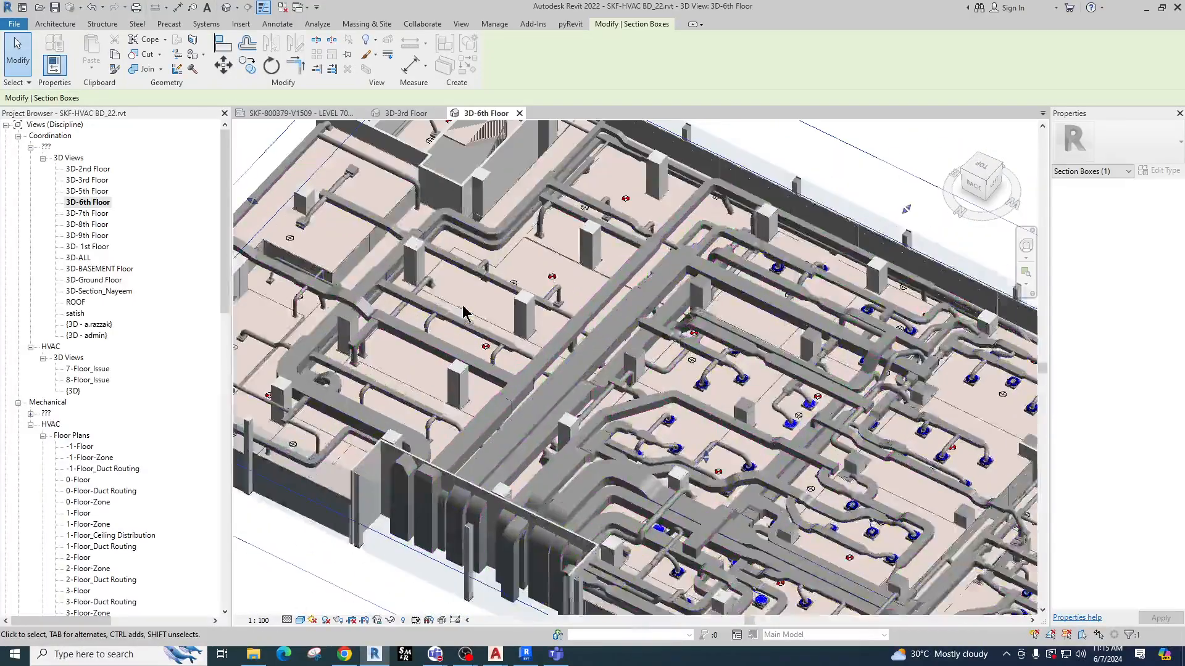
# Examine the main duct runs, branches and diffuser connections across the sectioned 6th floor model.
pyautogui.scroll(4, 666, 344)
pyautogui.scroll(-2, 574, 435)
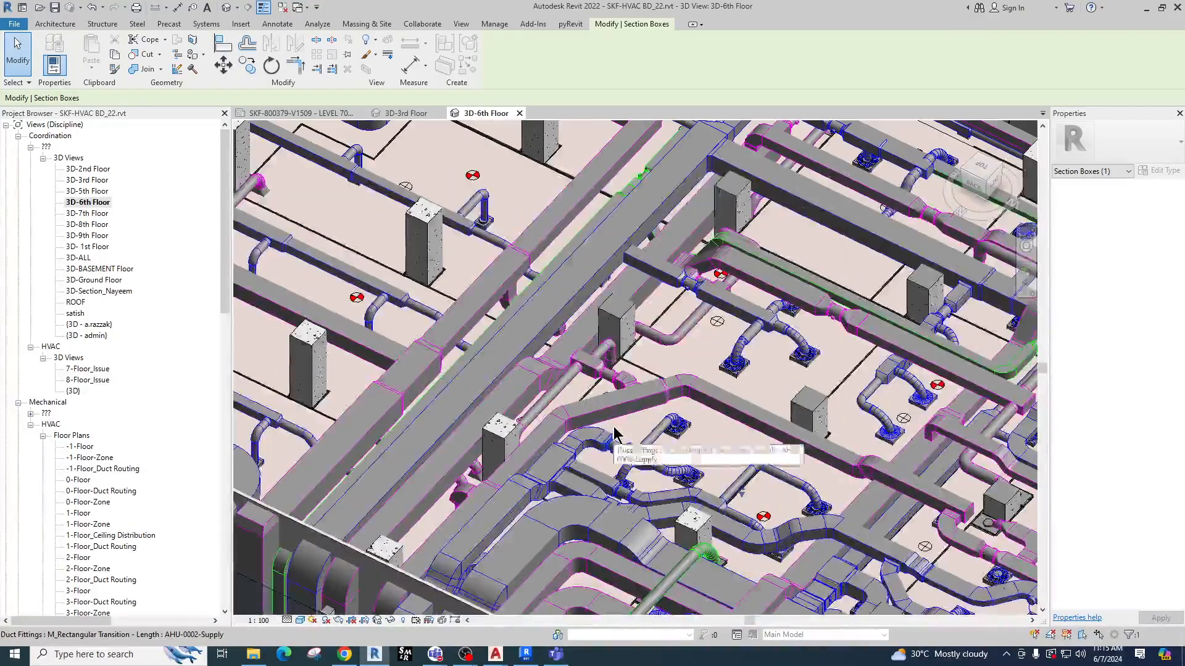
pyautogui.scroll(-3, 616, 432)
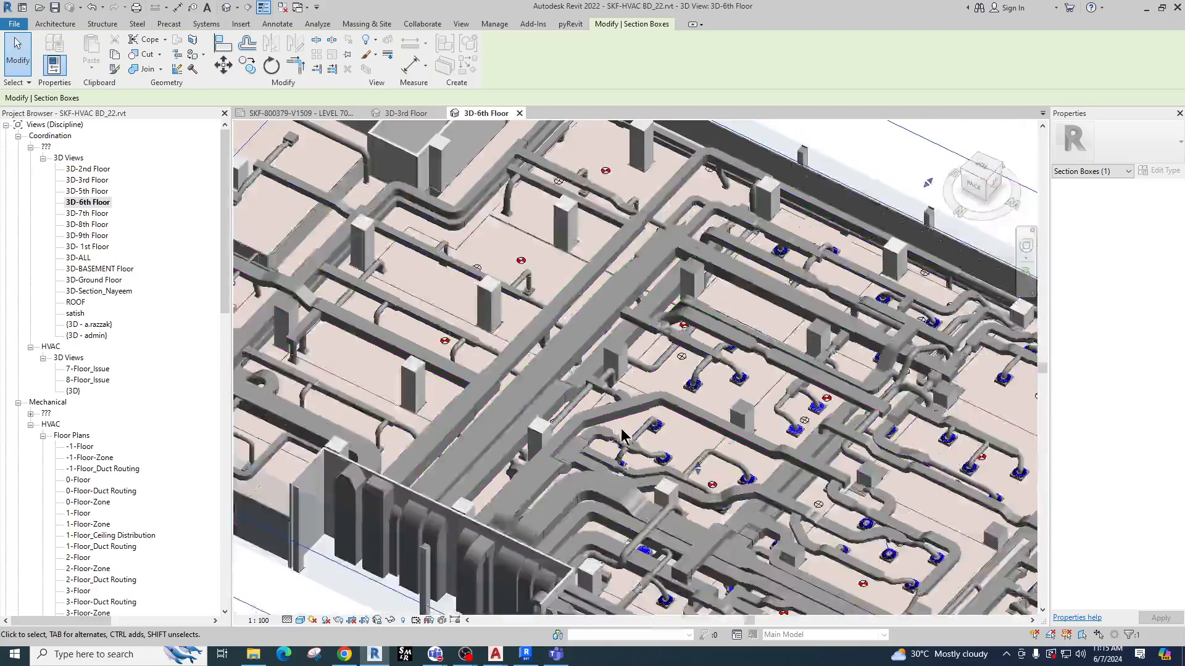
pyautogui.scroll(2, 783, 535)
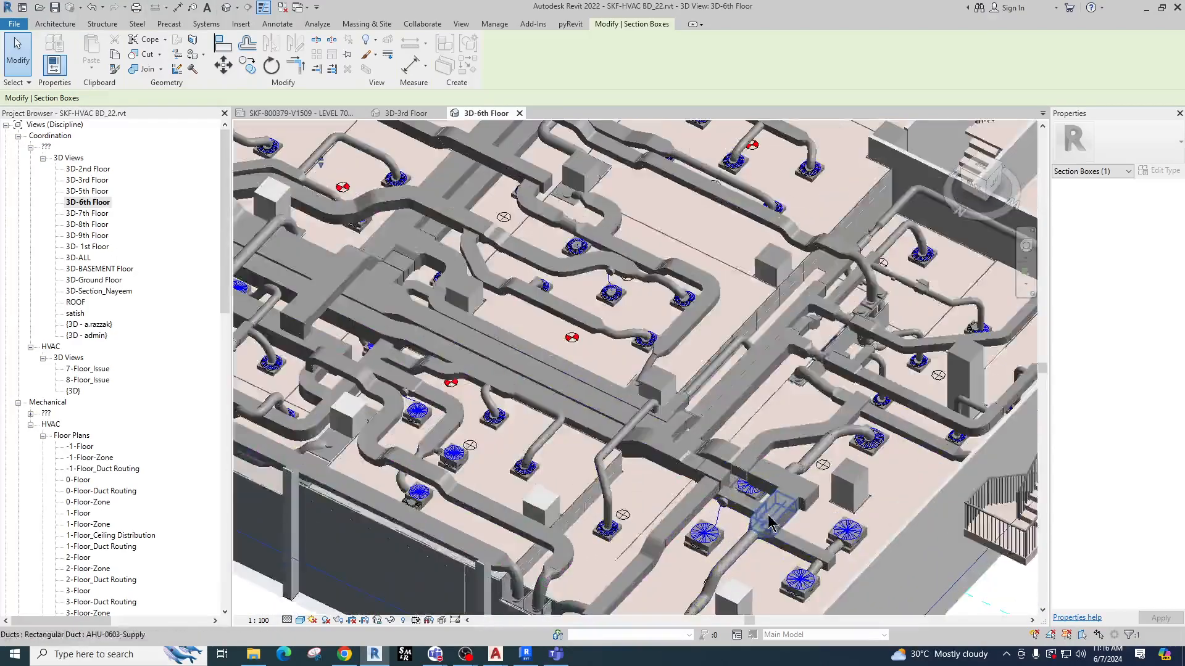
pyautogui.scroll(-3, 770, 519)
pyautogui.moveTo(563, 487); pyautogui.dragTo(566, 486, button='middle')
pyautogui.scroll(-6, 498, 487)
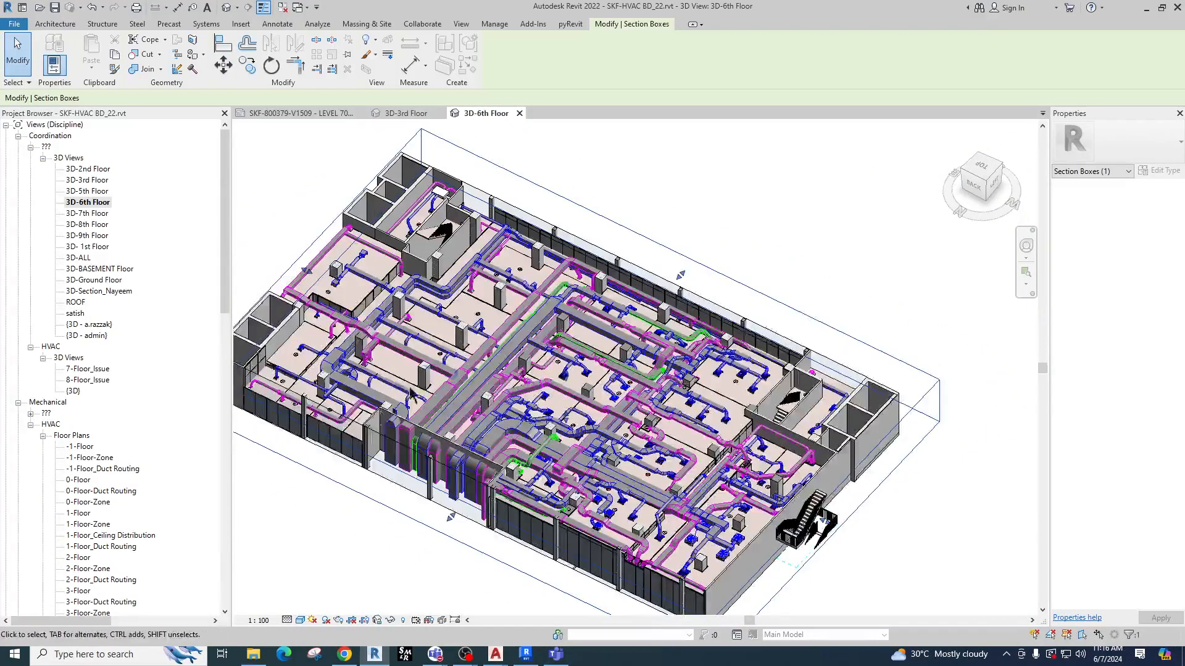
# Open sheet SKF-800379-C0703 - LEVEL 70, the seventh floor double line duct routing.
pyautogui.scroll(-15, 93, 469)
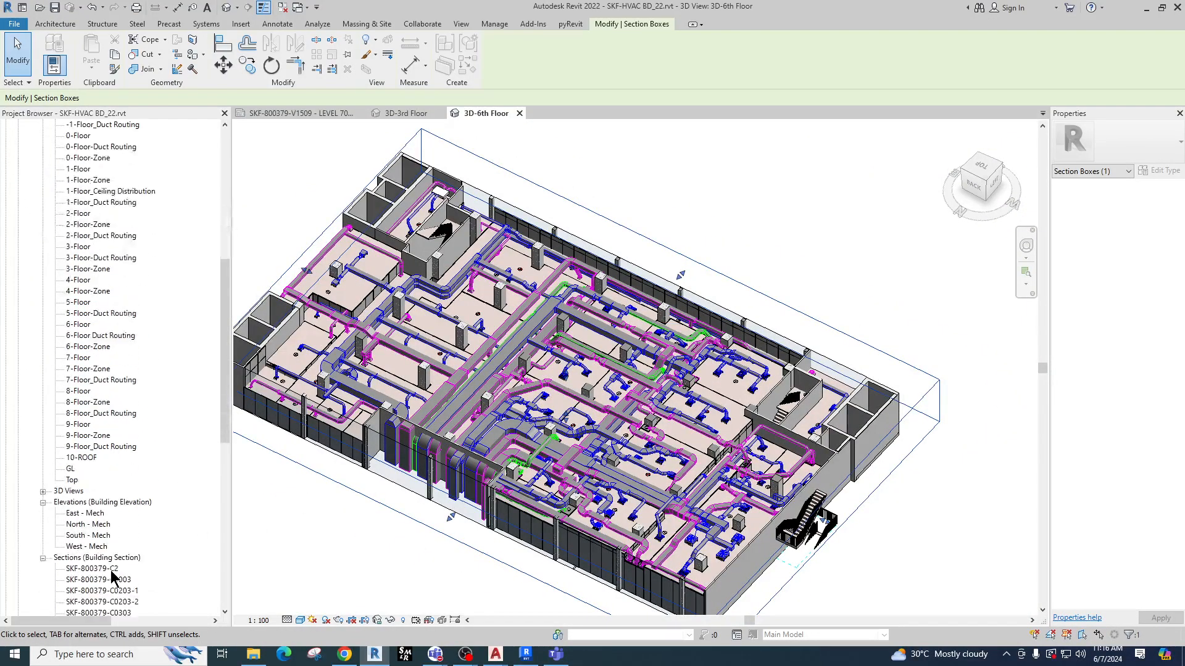
pyautogui.scroll(-6, 113, 578)
pyautogui.click(139, 480)
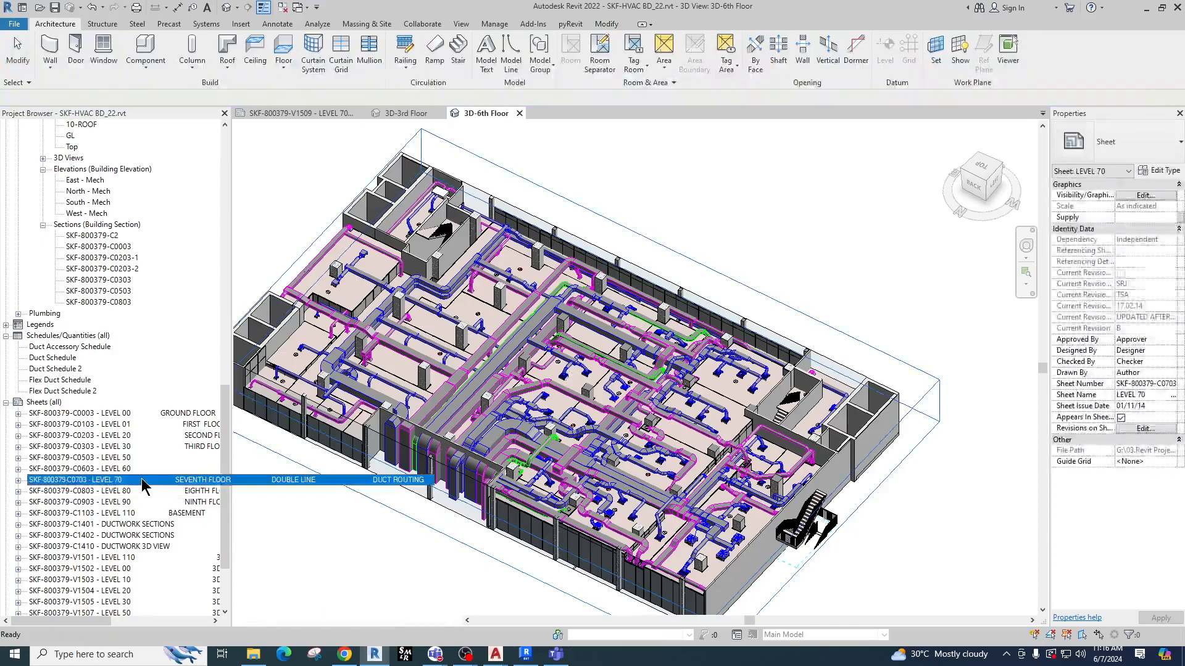
pyautogui.doubleClick(143, 479)
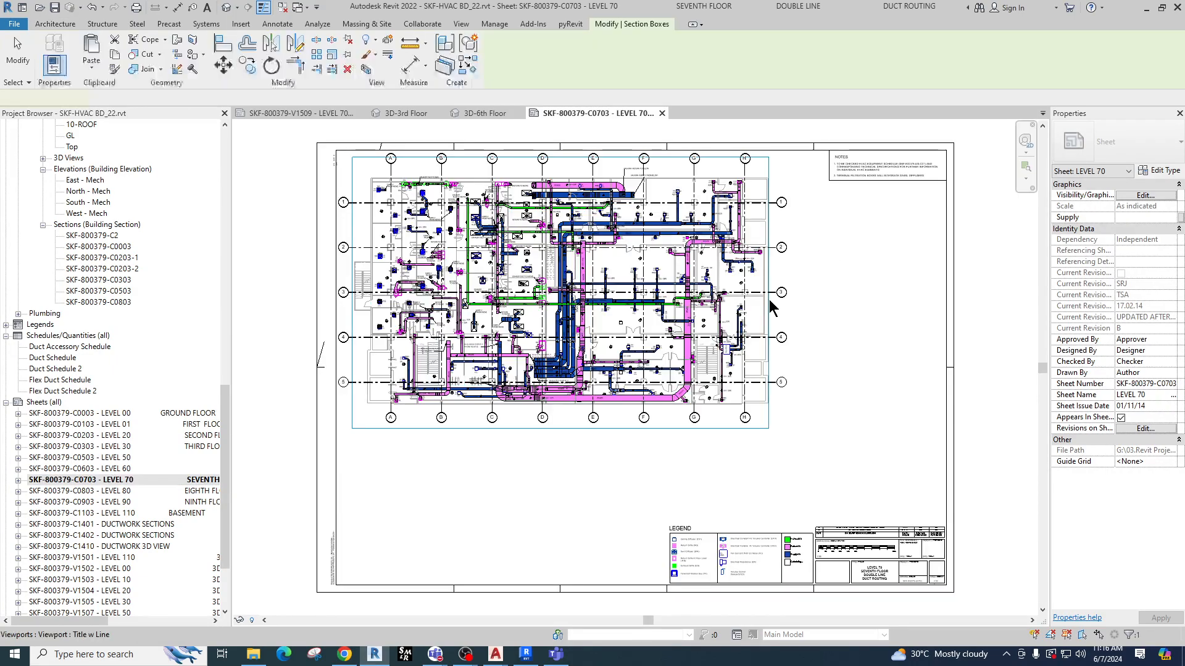
pyautogui.scroll(1, 462, 343)
pyautogui.scroll(2, 462, 344)
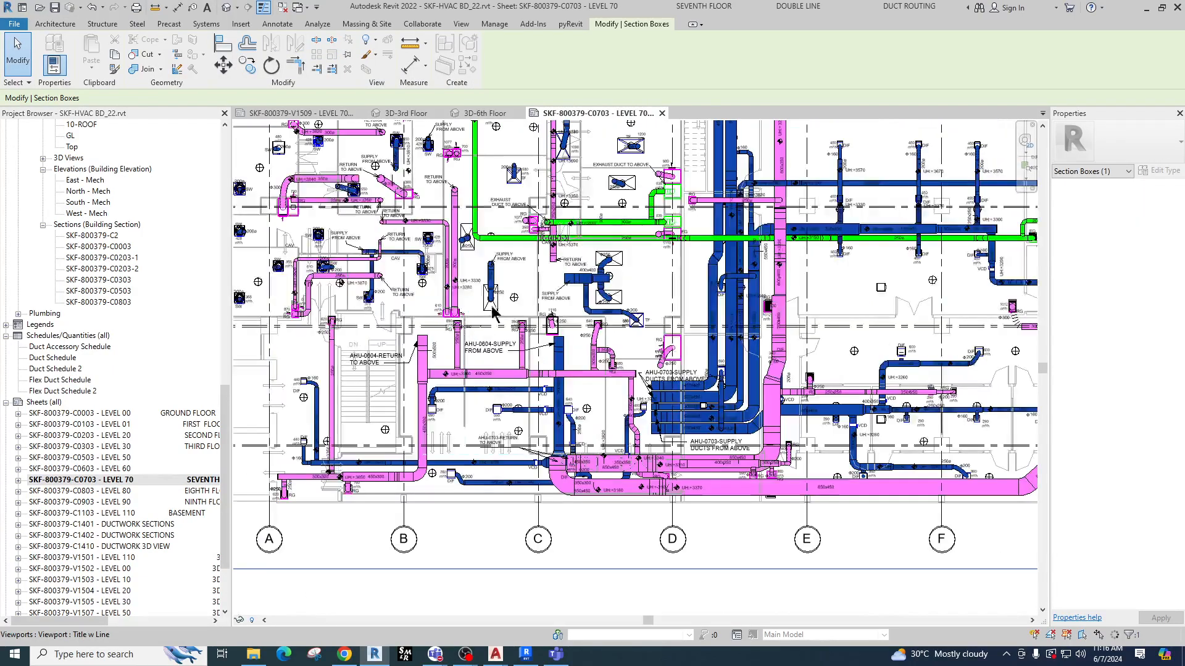
# Read the sheet's legend of diffuser, grille, air volume controller and damper symbols and duct system colours.
pyautogui.moveTo(510, 307); pyautogui.dragTo(215, 459, button='middle')
pyautogui.scroll(-1, 308, 401)
pyautogui.scroll(-1, 308, 404)
pyautogui.scroll(-2, 772, 347)
pyautogui.moveTo(518, 526); pyautogui.dragTo(674, 389, button='middle')
pyautogui.scroll(3, 867, 509)
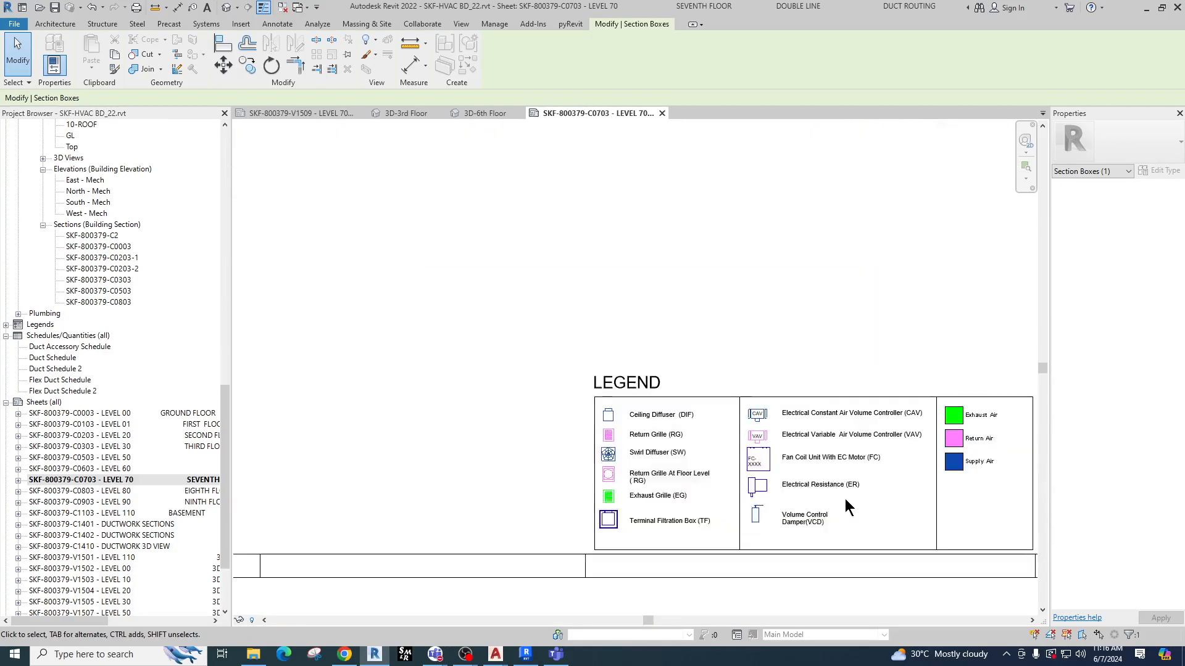
pyautogui.scroll(1, 591, 426)
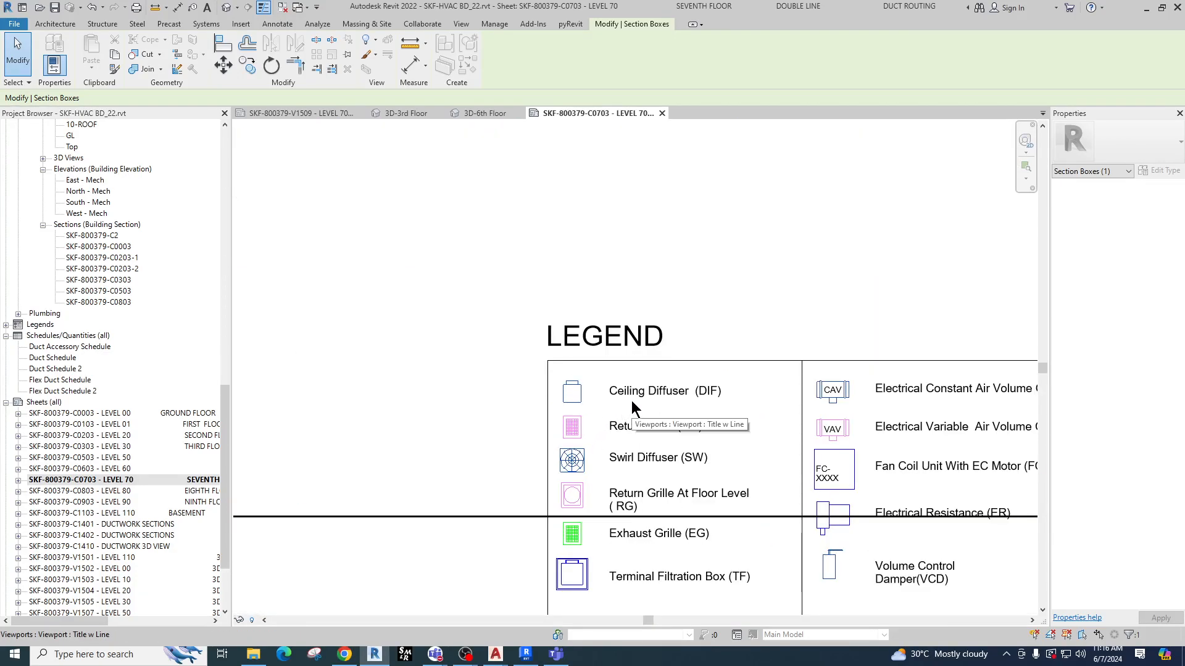
pyautogui.moveTo(622, 561); pyautogui.dragTo(531, 493, button='middle')
pyautogui.moveTo(691, 510); pyautogui.dragTo(666, 502, button='middle')
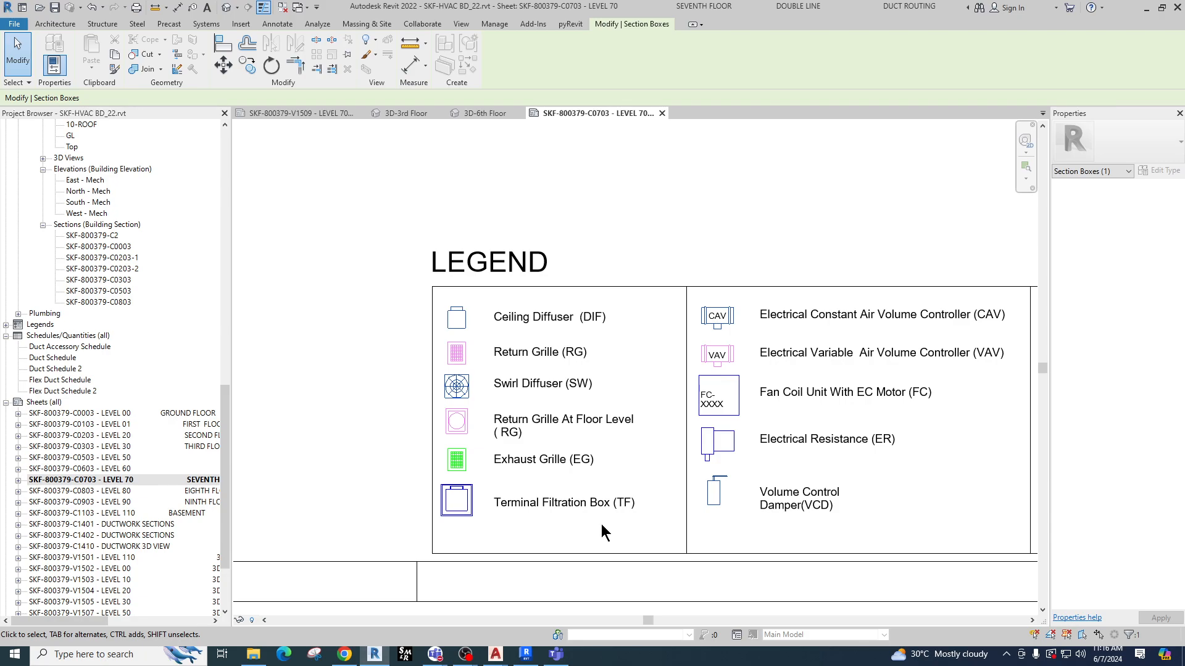
# Activate the seventh floor duct plan viewport on the sheet near the 300x250 supply duct.
pyautogui.scroll(-5, 602, 532)
pyautogui.scroll(2, 529, 383)
pyautogui.scroll(1, 439, 249)
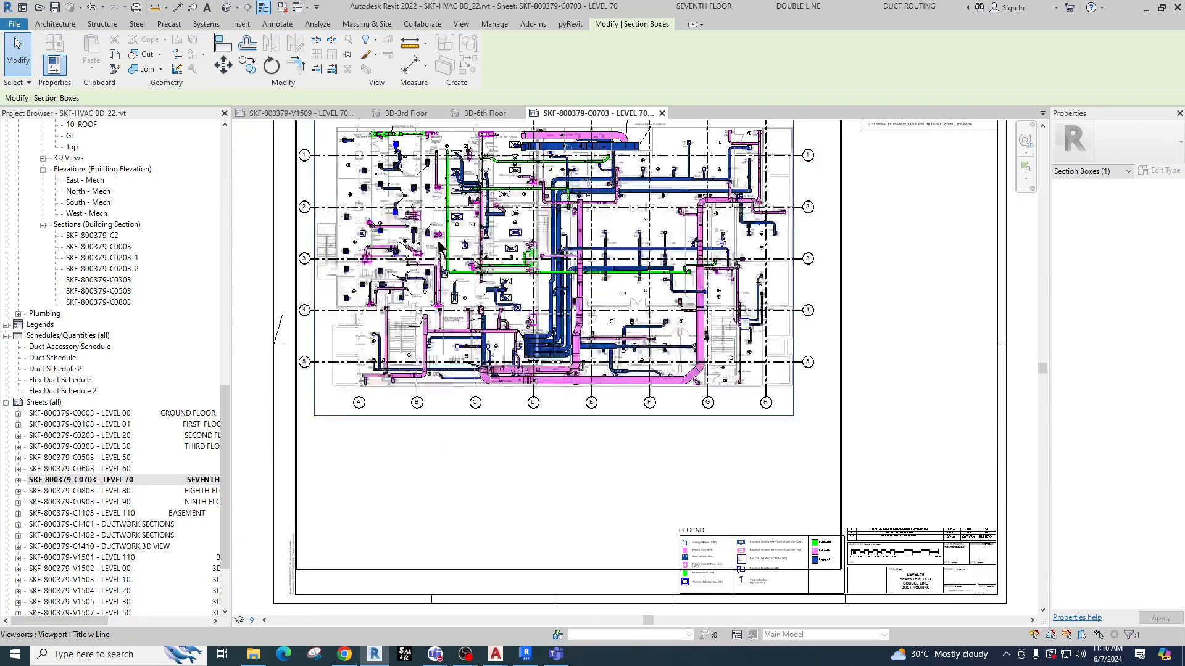
pyautogui.scroll(2, 439, 249)
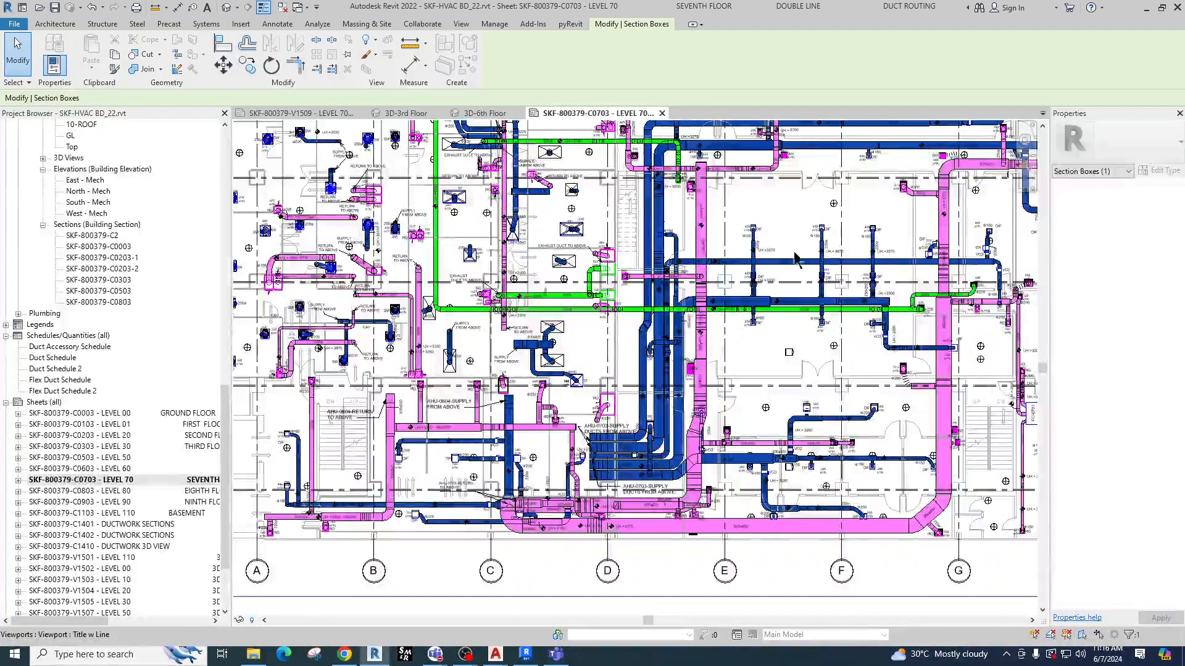
pyautogui.scroll(3, 800, 259)
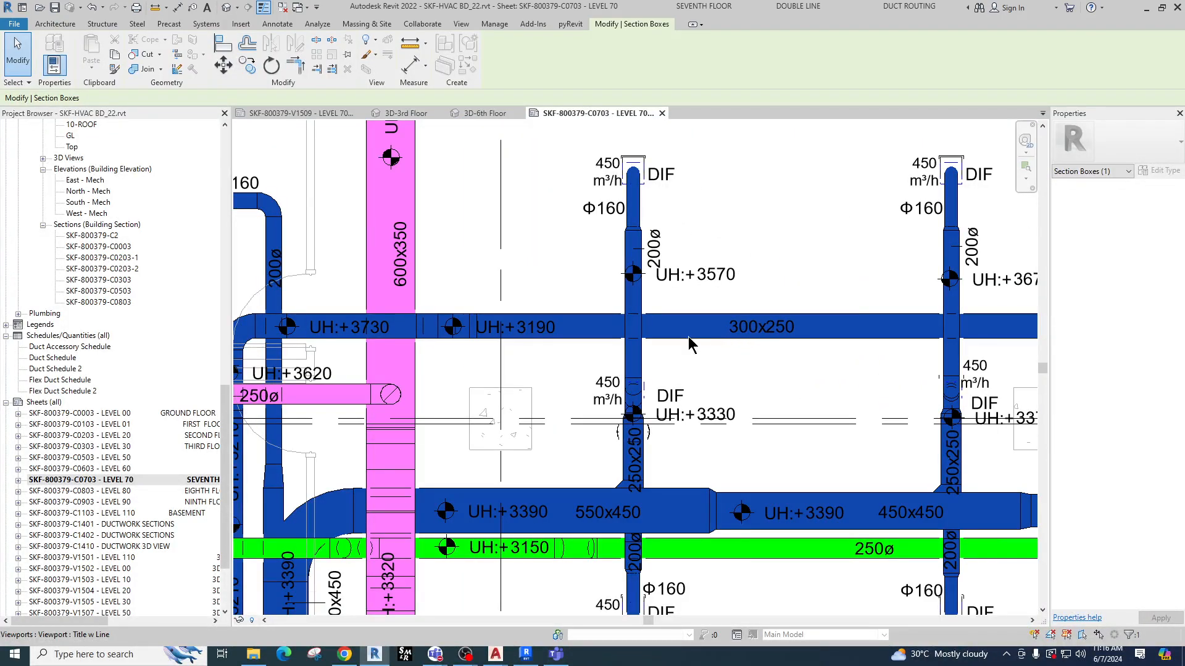
pyautogui.scroll(-2, 689, 344)
pyautogui.doubleClick(691, 339)
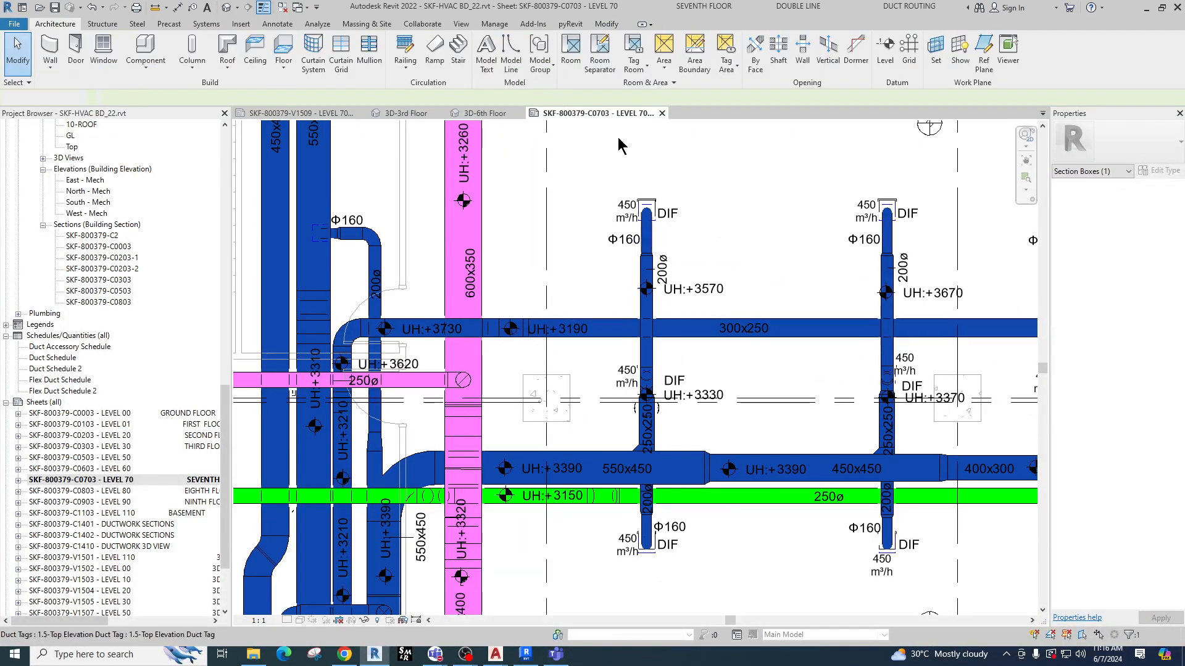
# Select the 300x250 supply duct and examine its elevation tags against the crossing branches, return duct and exhaust duct in the seventh floor plan.
pyautogui.click(702, 339)
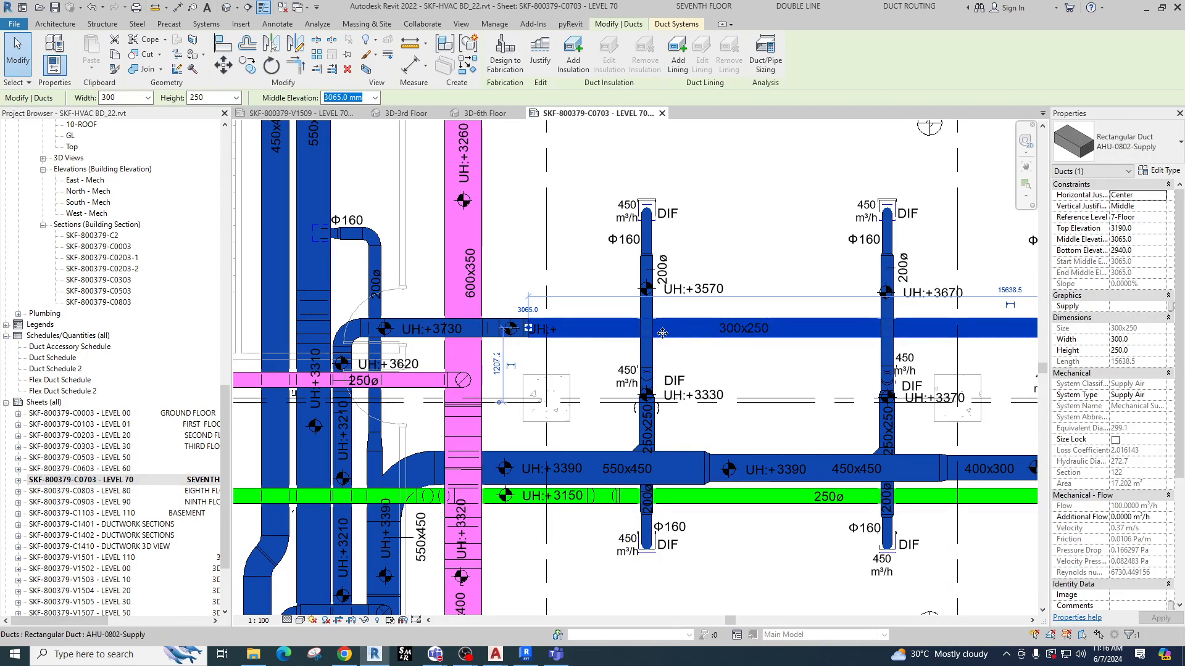
pyautogui.moveTo(679, 346); pyautogui.dragTo(561, 336, button='middle')
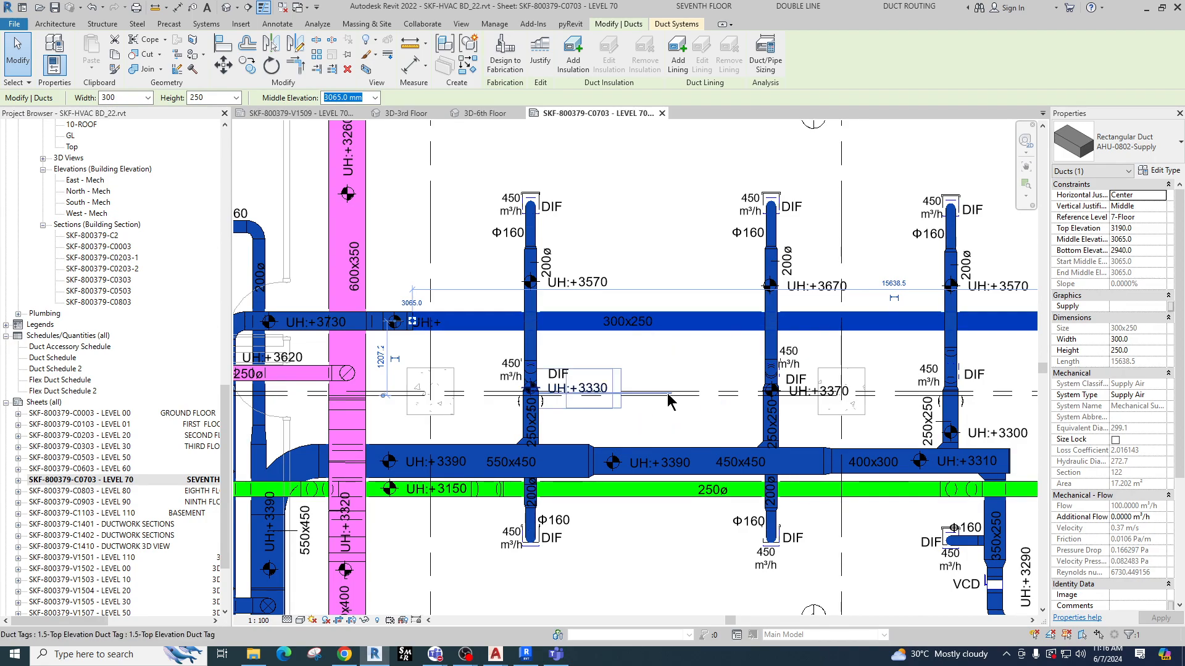
pyautogui.scroll(2, 623, 321)
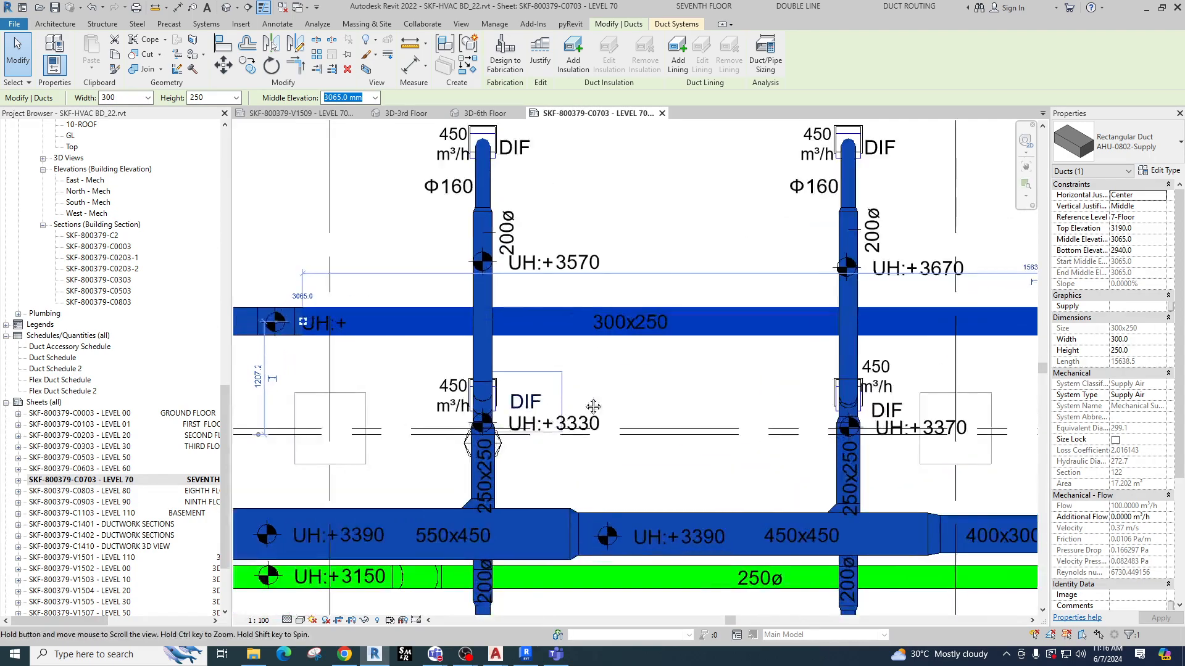
pyautogui.moveTo(568, 412); pyautogui.dragTo(944, 362, button='middle')
pyautogui.scroll(2, 713, 557)
pyautogui.moveTo(714, 558); pyautogui.dragTo(589, 443, button='middle')
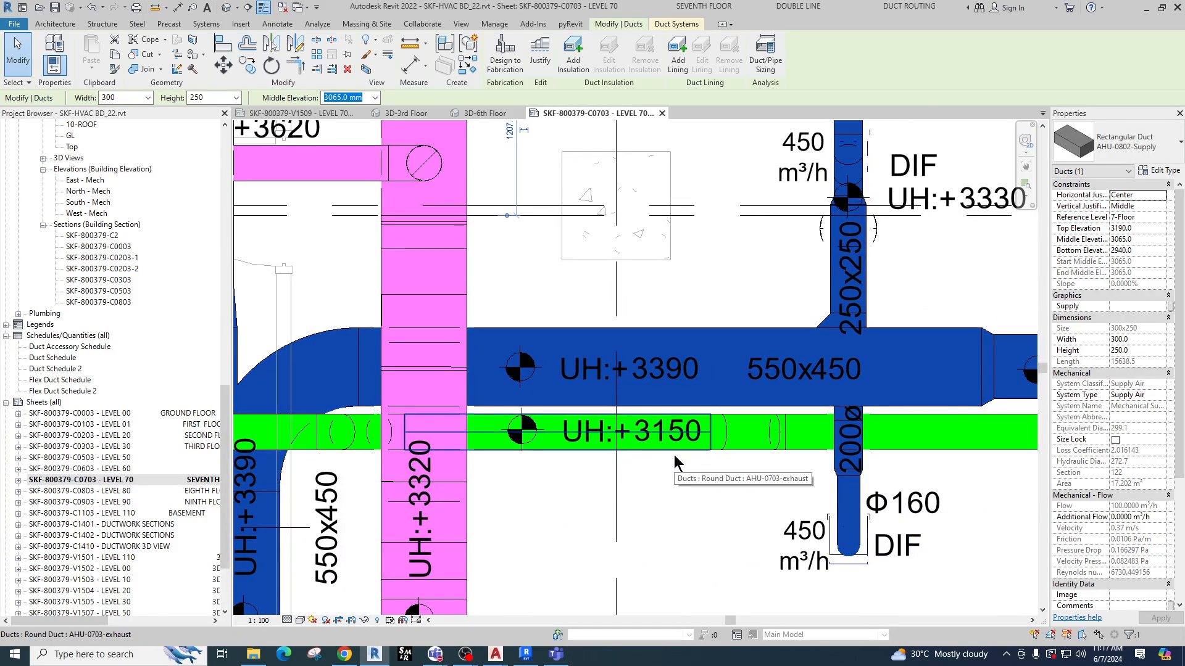
pyautogui.scroll(-4, 669, 446)
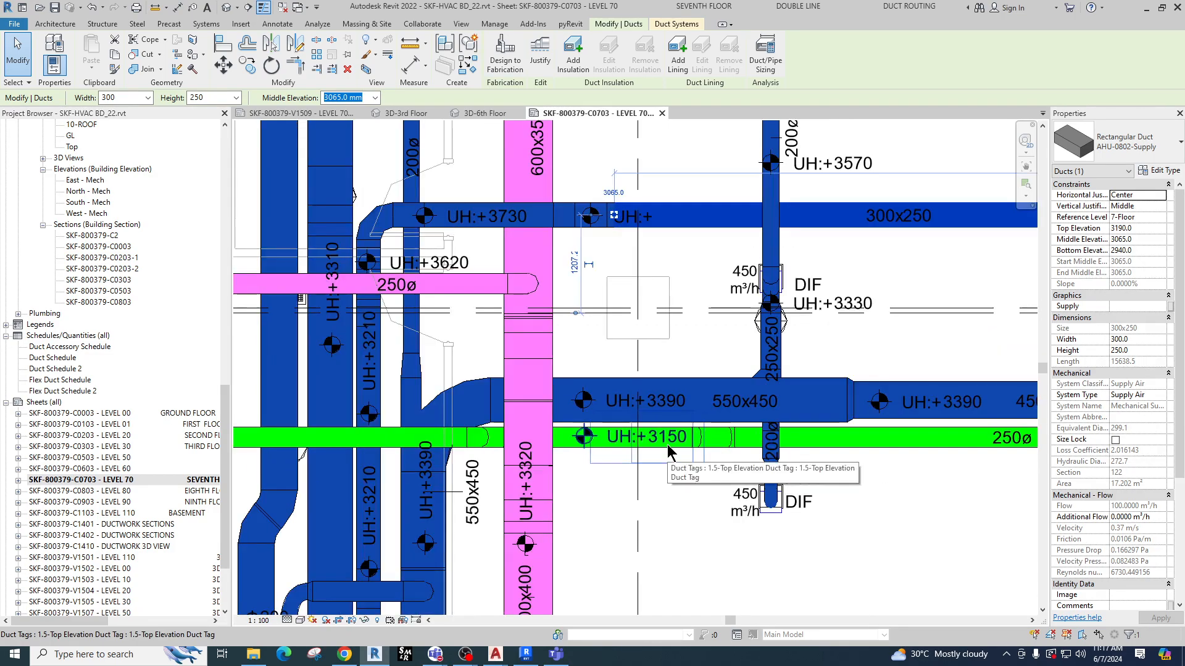
pyautogui.scroll(3, 639, 451)
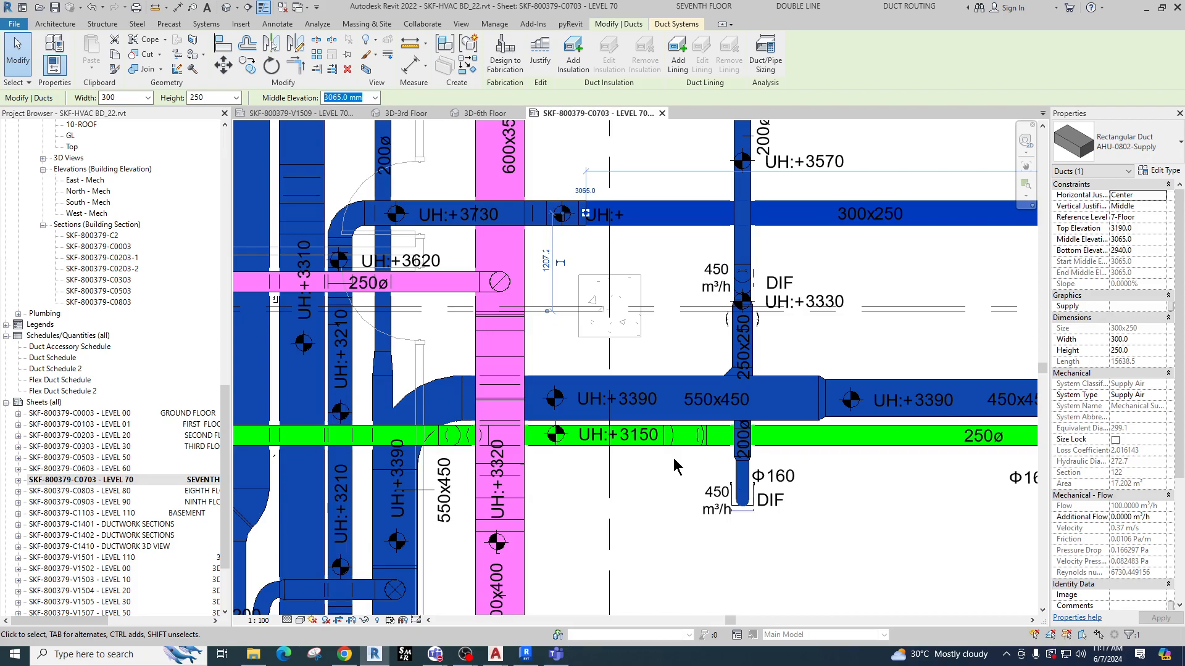
pyautogui.scroll(-3, 672, 457)
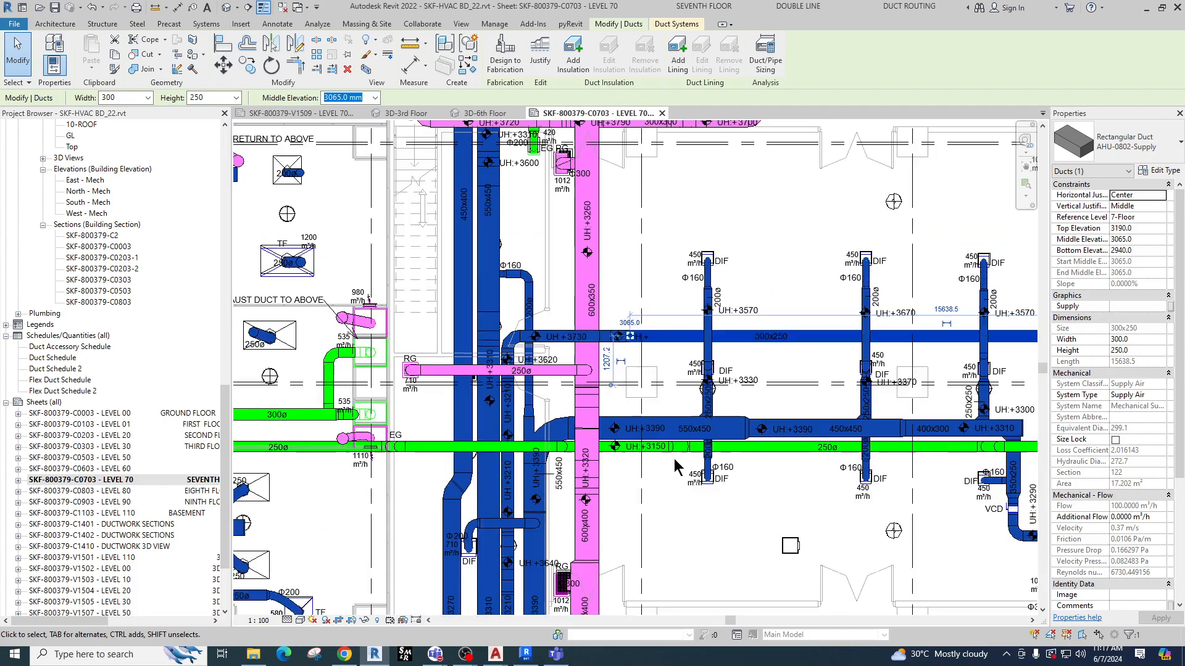
# Go back to the 3D-6th Floor view, examine the sectioned duct model and clear the duct selection.
pyautogui.click(484, 114)
pyautogui.scroll(-3, 828, 428)
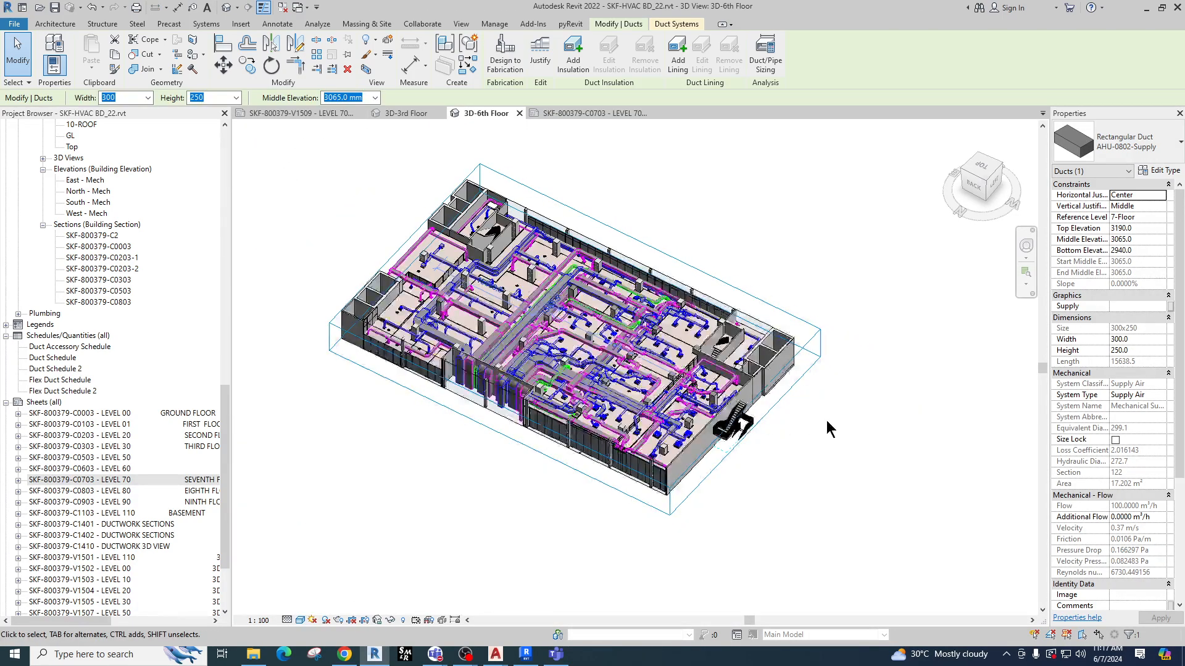
pyautogui.scroll(3, 829, 428)
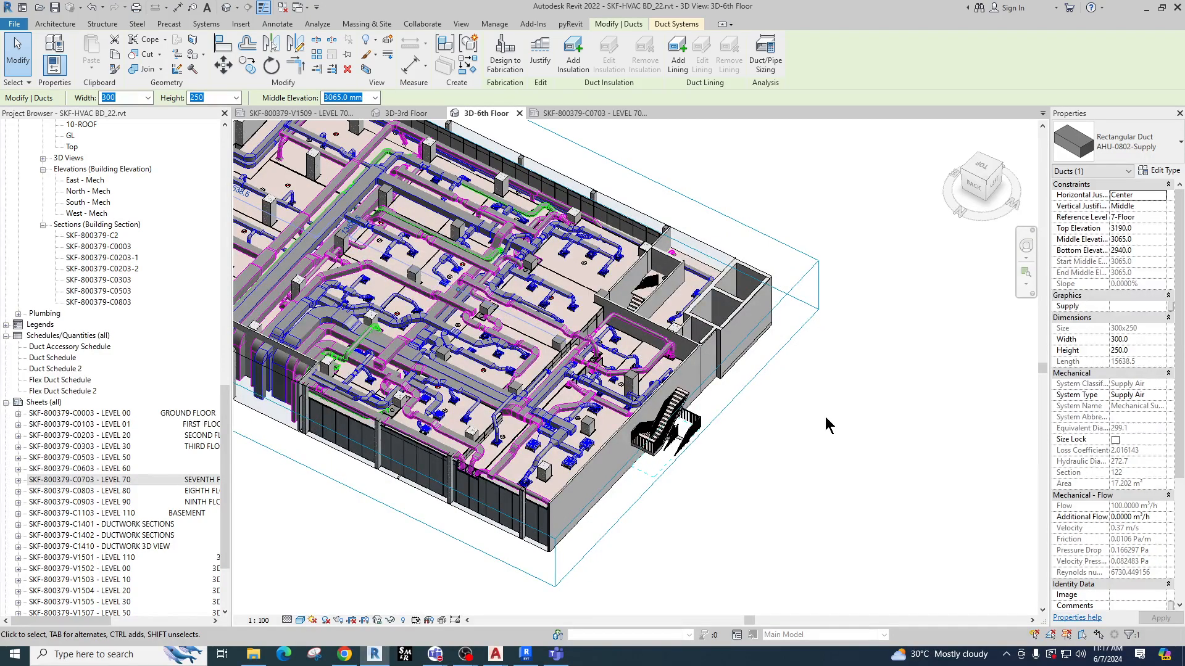
pyautogui.moveTo(825, 417); pyautogui.dragTo(791, 428, button='middle')
pyautogui.scroll(-3, 791, 427)
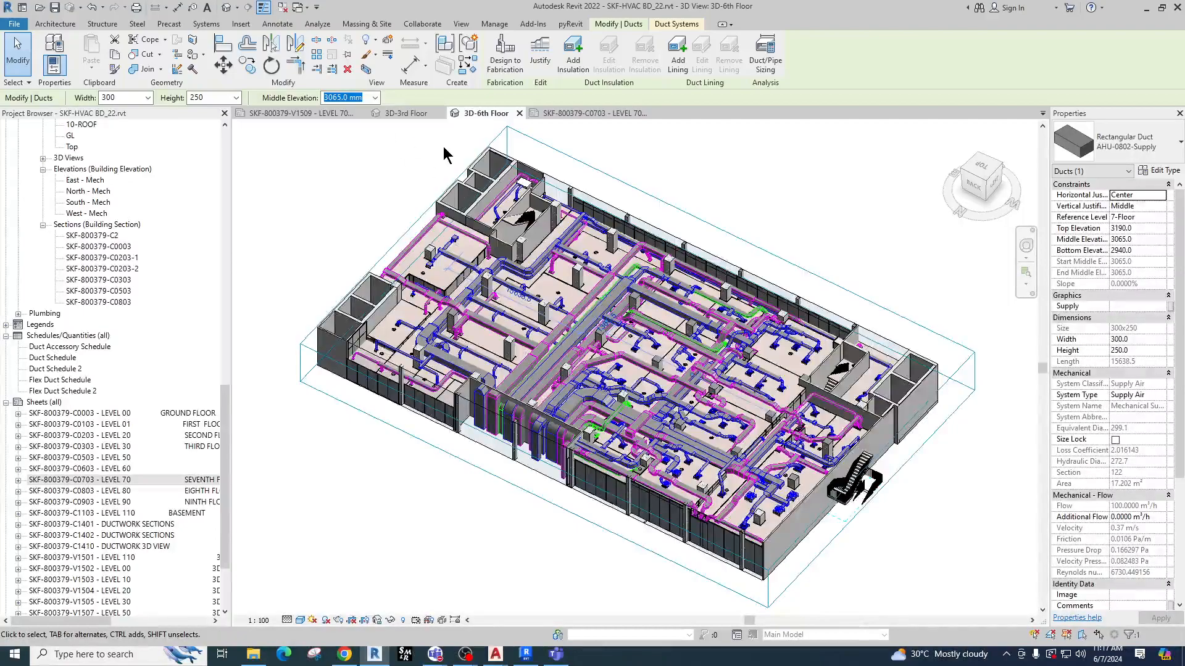
pyautogui.scroll(5, 450, 154)
pyautogui.scroll(-5, 450, 155)
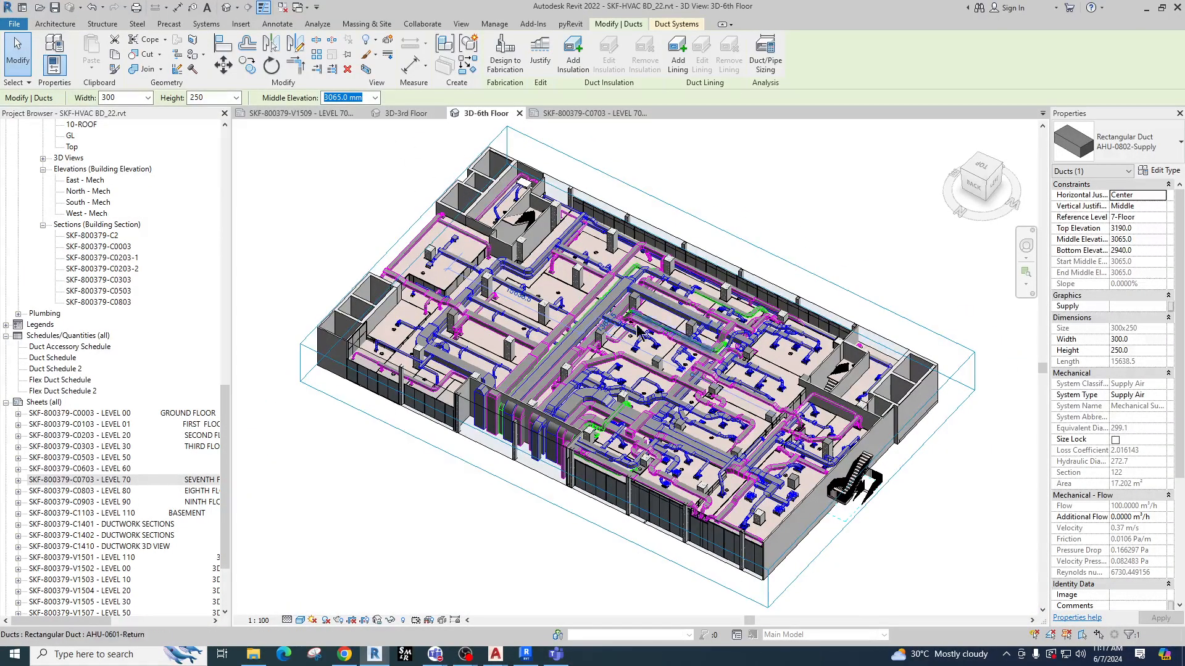
pyautogui.click(866, 172)
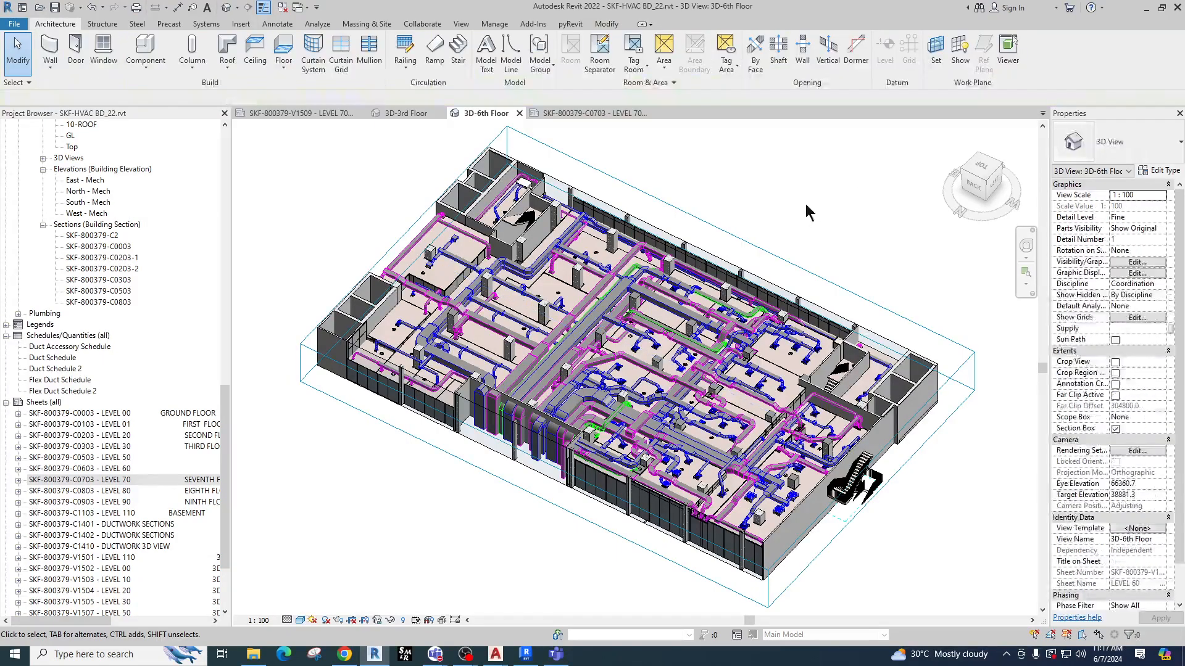
pyautogui.moveTo(805, 204); pyautogui.dragTo(766, 179, button='middle')
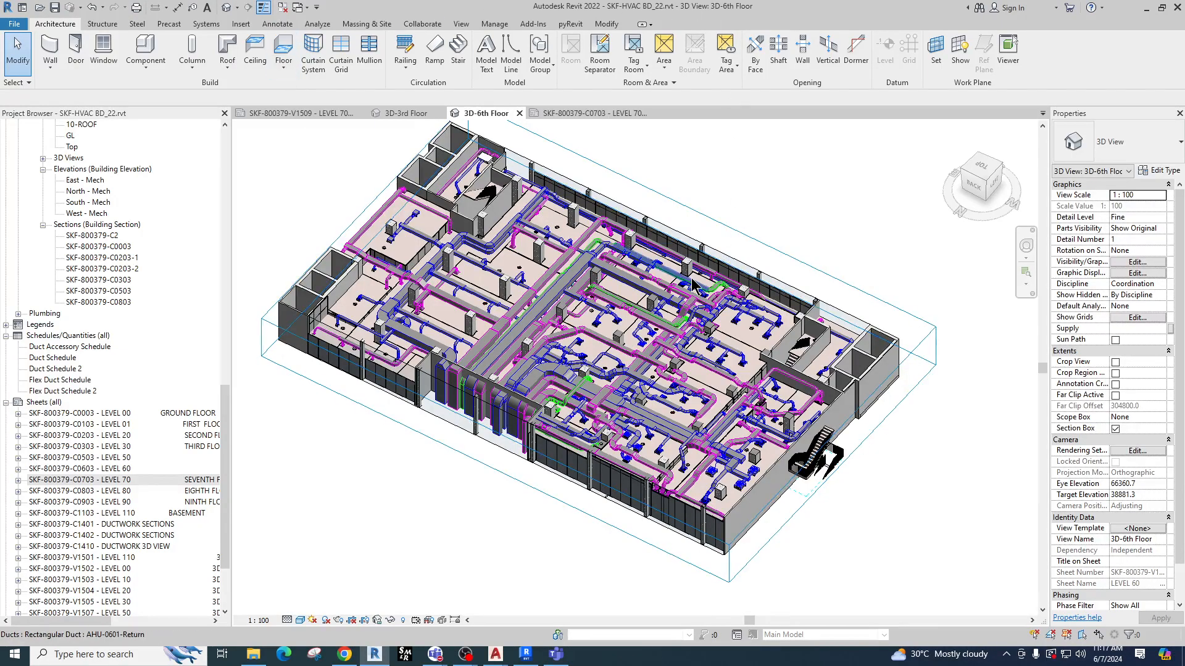
# Review the structural modelling tools and the HVAC, piping and electrical systems tools.
pyautogui.click(104, 24)
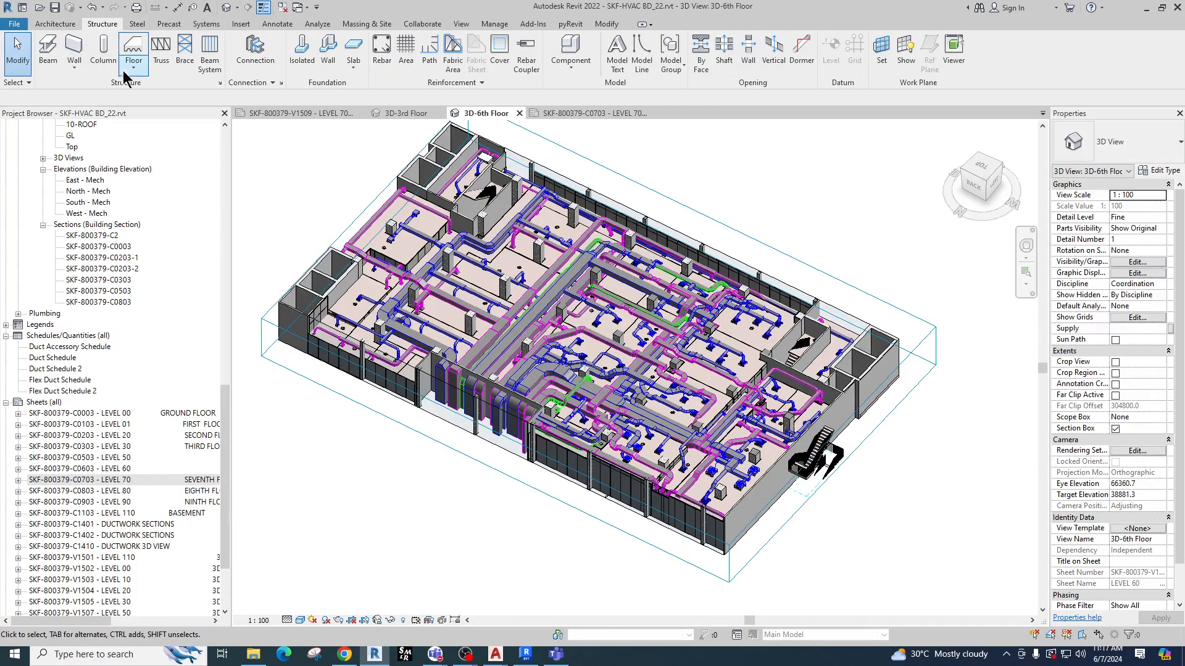
pyautogui.click(208, 24)
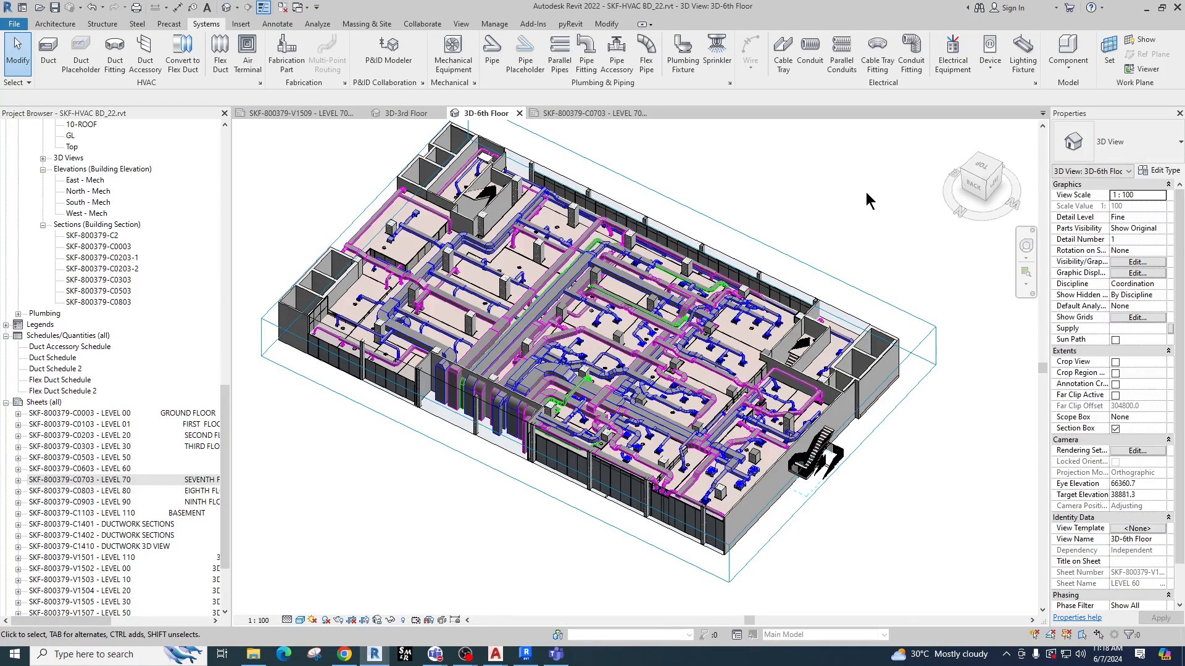
pyautogui.middleClick(866, 191)
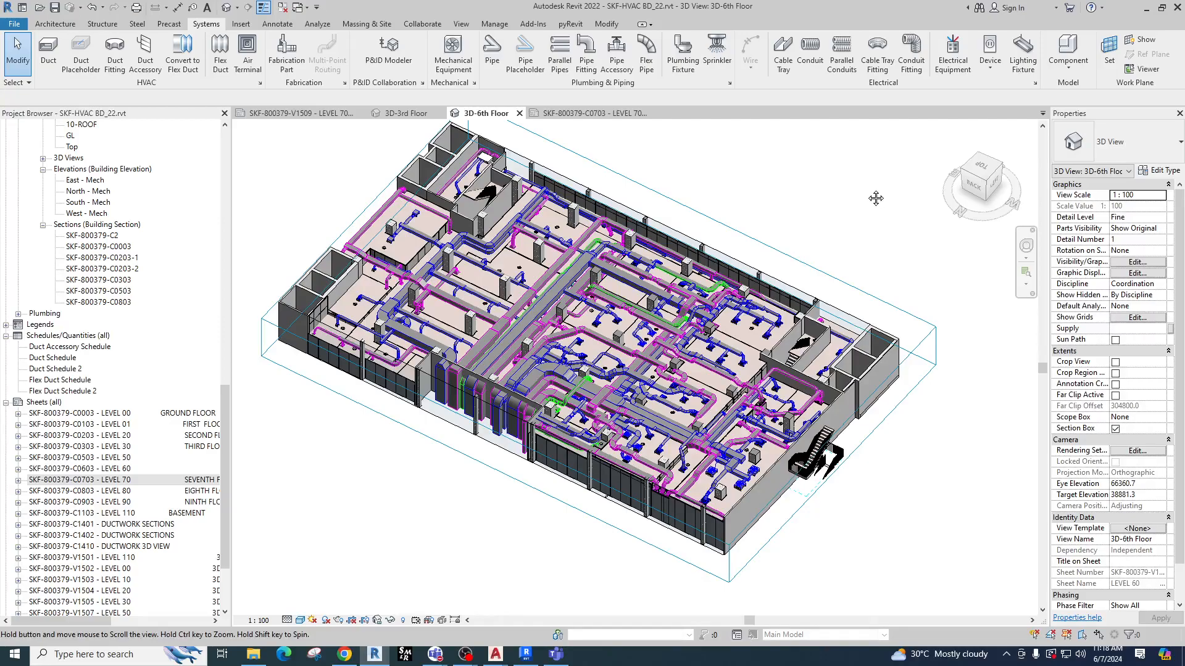
pyautogui.middleClick(867, 189)
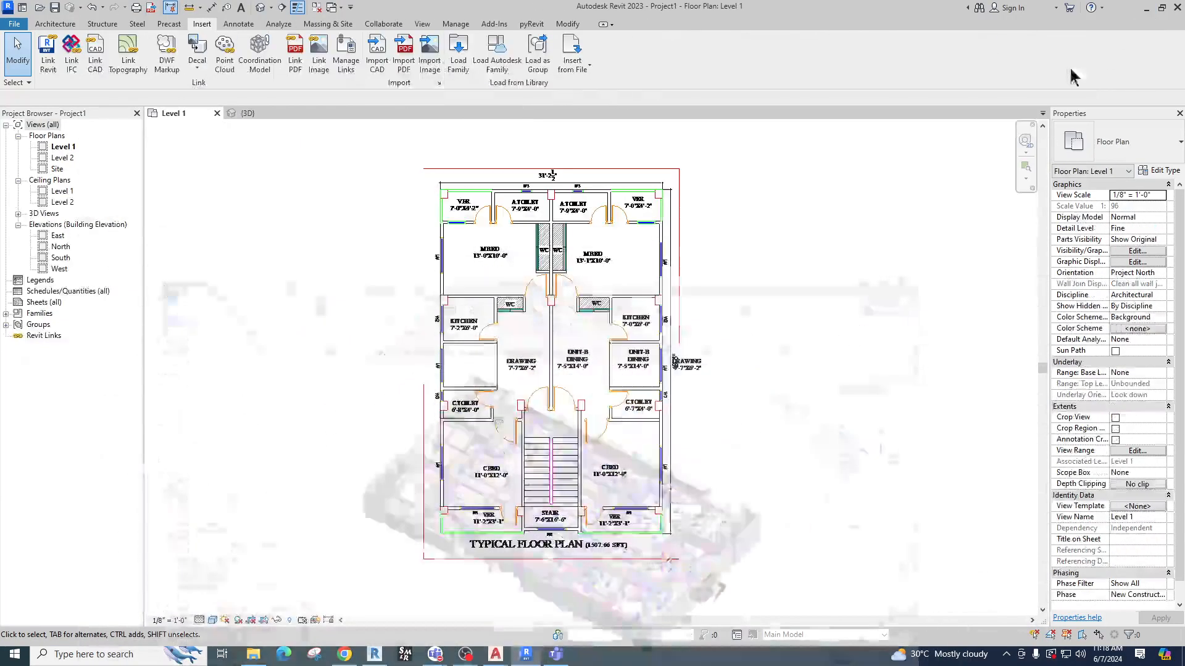
# Switch to Revit 2023, fit the linked typical floor plan in its view and close that project.
pyautogui.moveTo(435, 658)
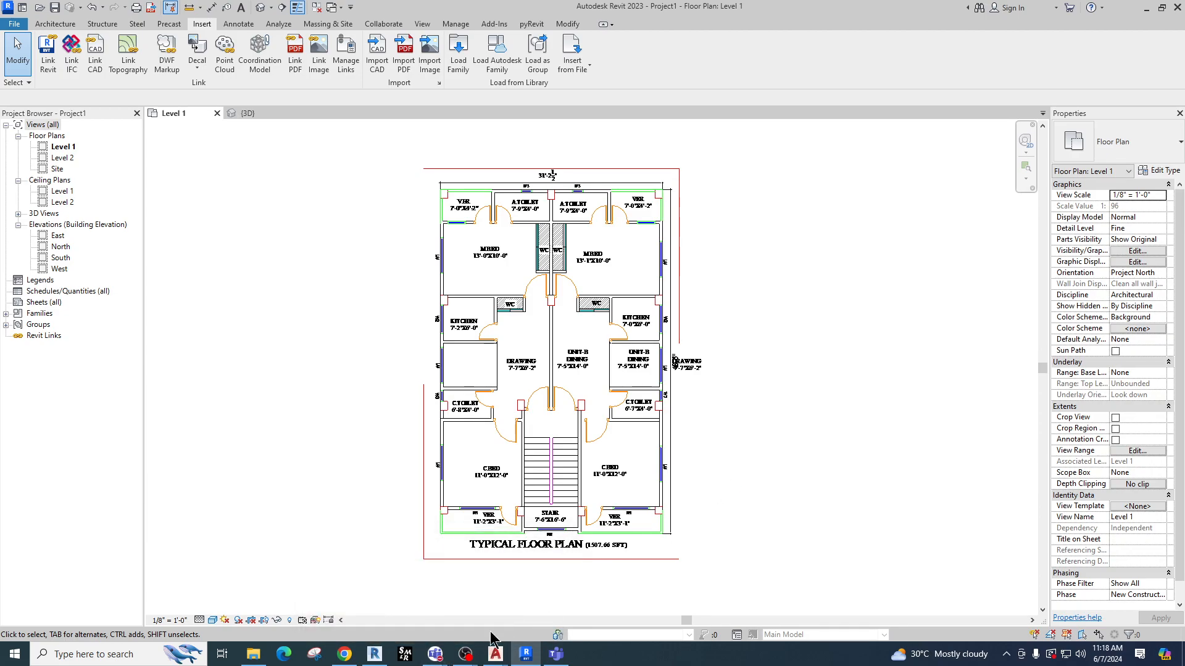
pyautogui.press('z')
pyautogui.press('f')
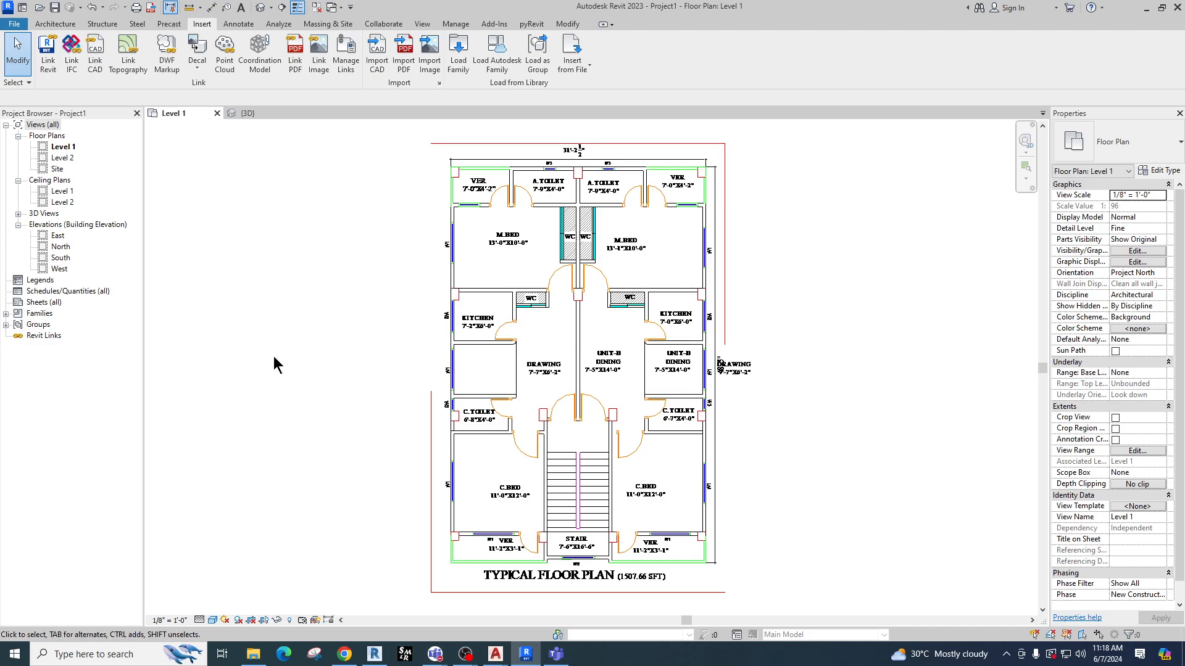
pyautogui.click(14, 24)
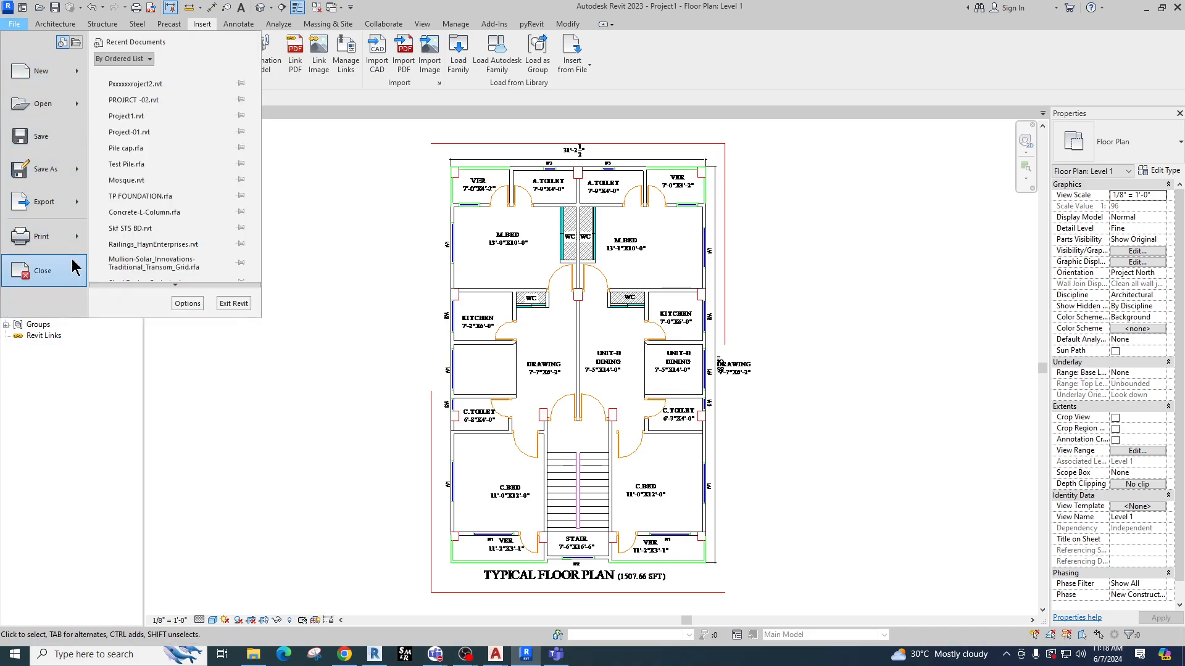
pyautogui.click(73, 268)
pyautogui.click(617, 328)
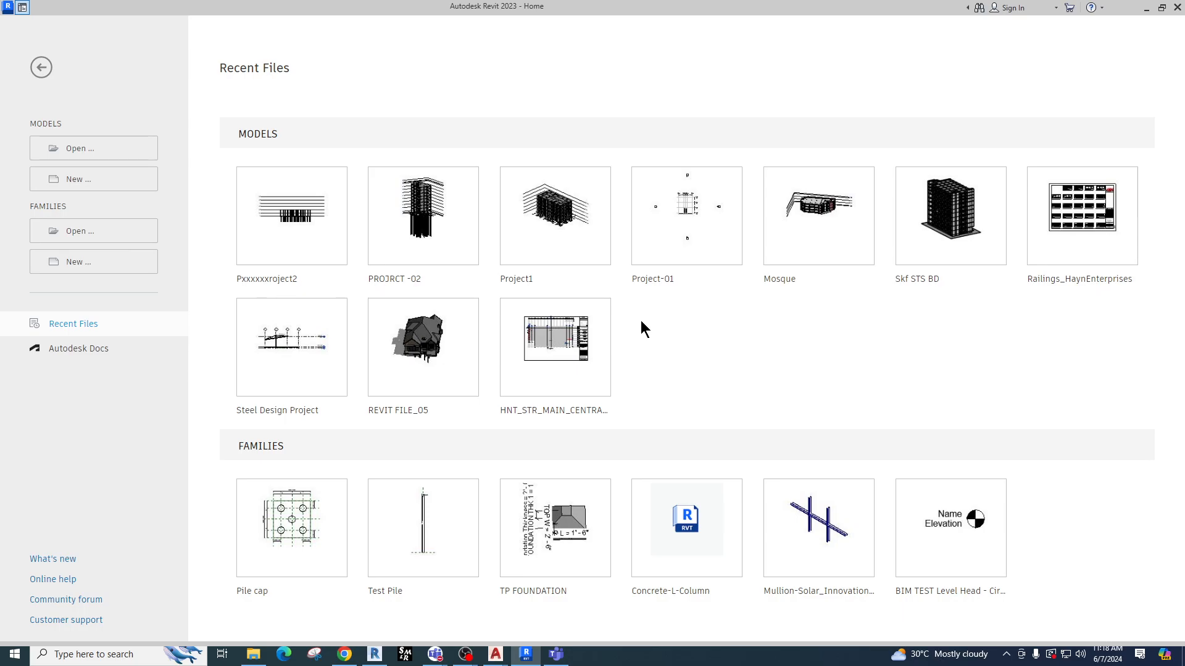
# Open the recent model Project1 and display its Ground Level floor plan.
pyautogui.click(515, 278)
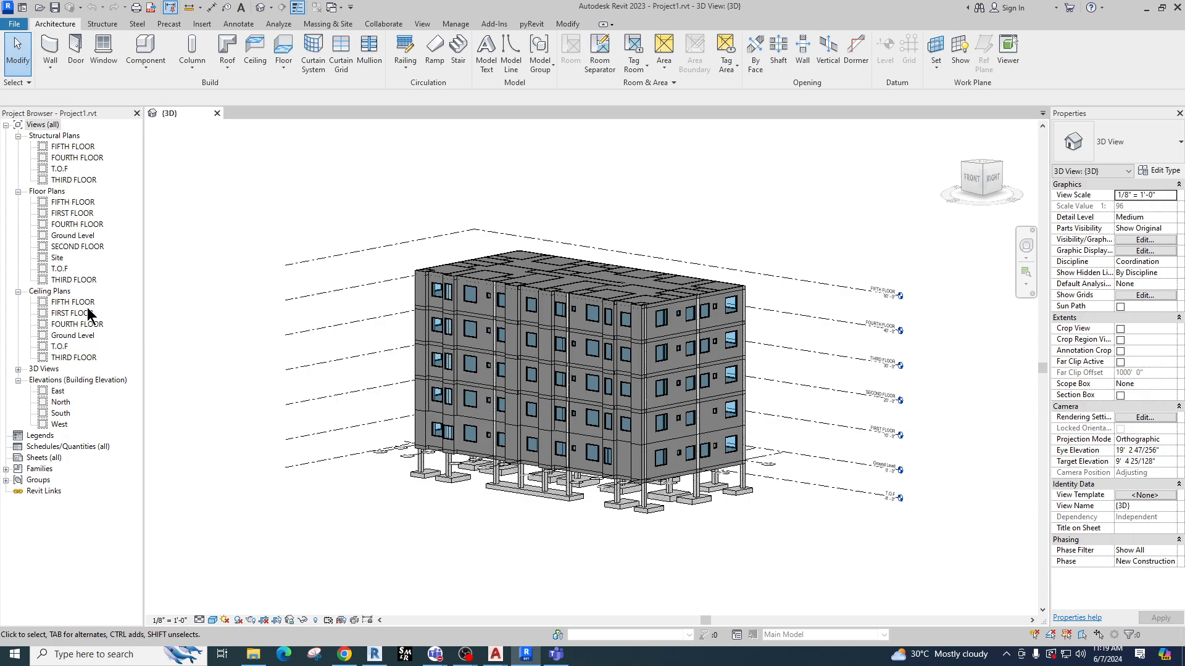
pyautogui.scroll(4, 838, 489)
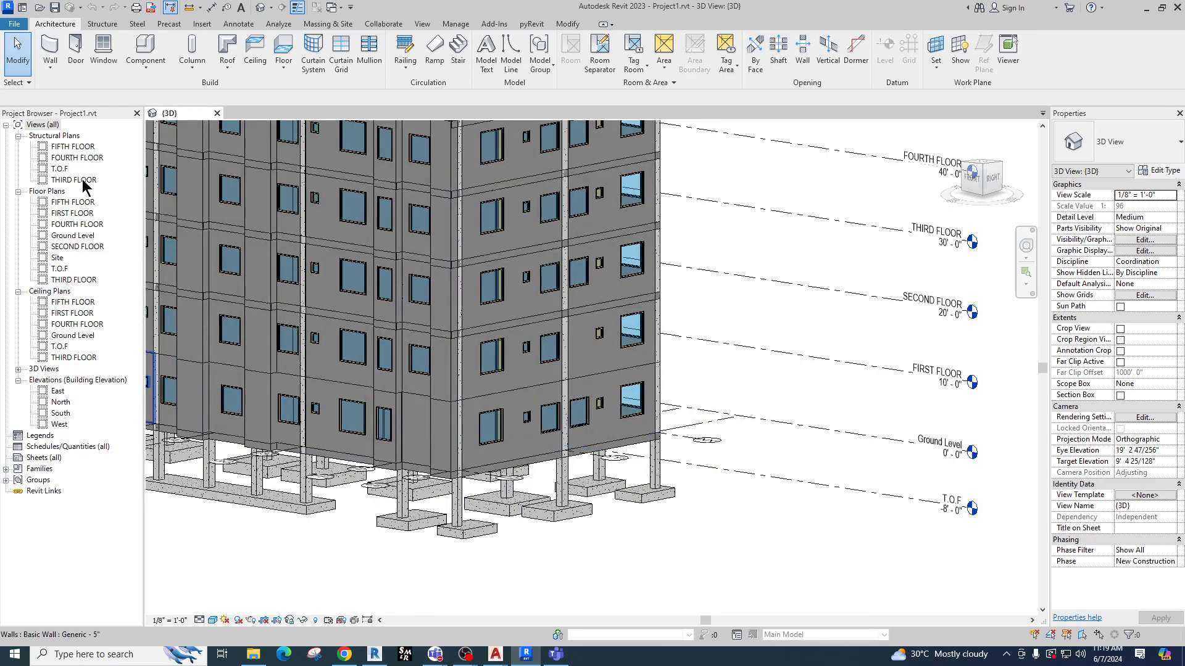
pyautogui.click(73, 237)
pyautogui.doubleClick(74, 238)
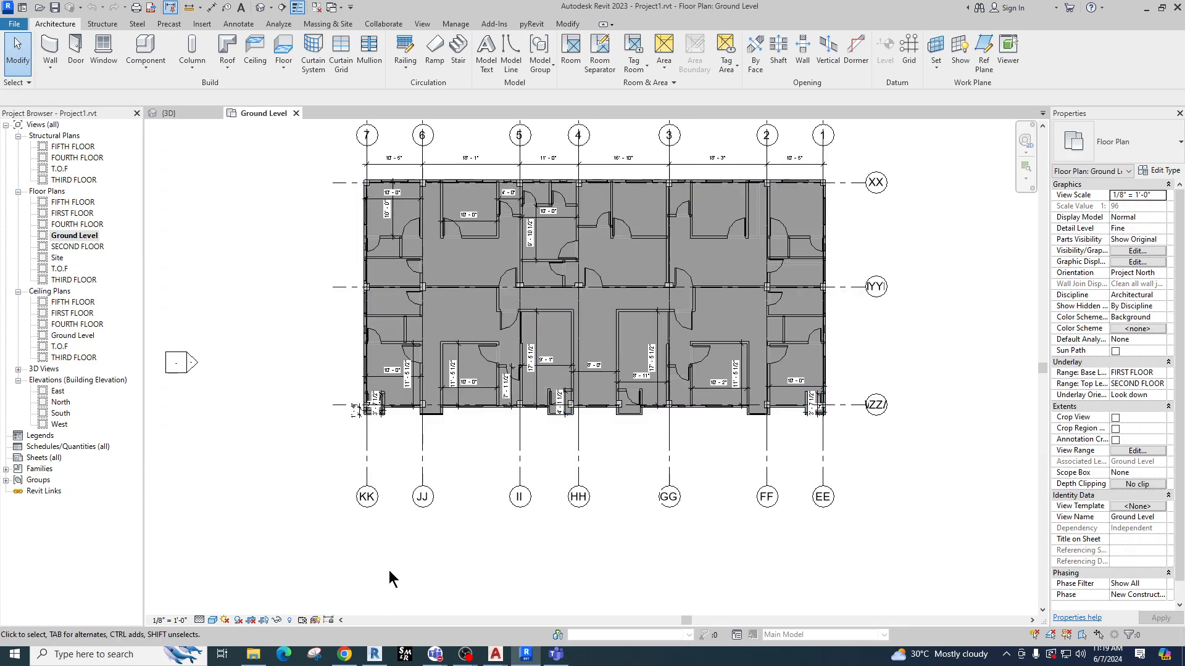
pyautogui.moveTo(453, 412); pyautogui.dragTo(438, 477, button='middle')
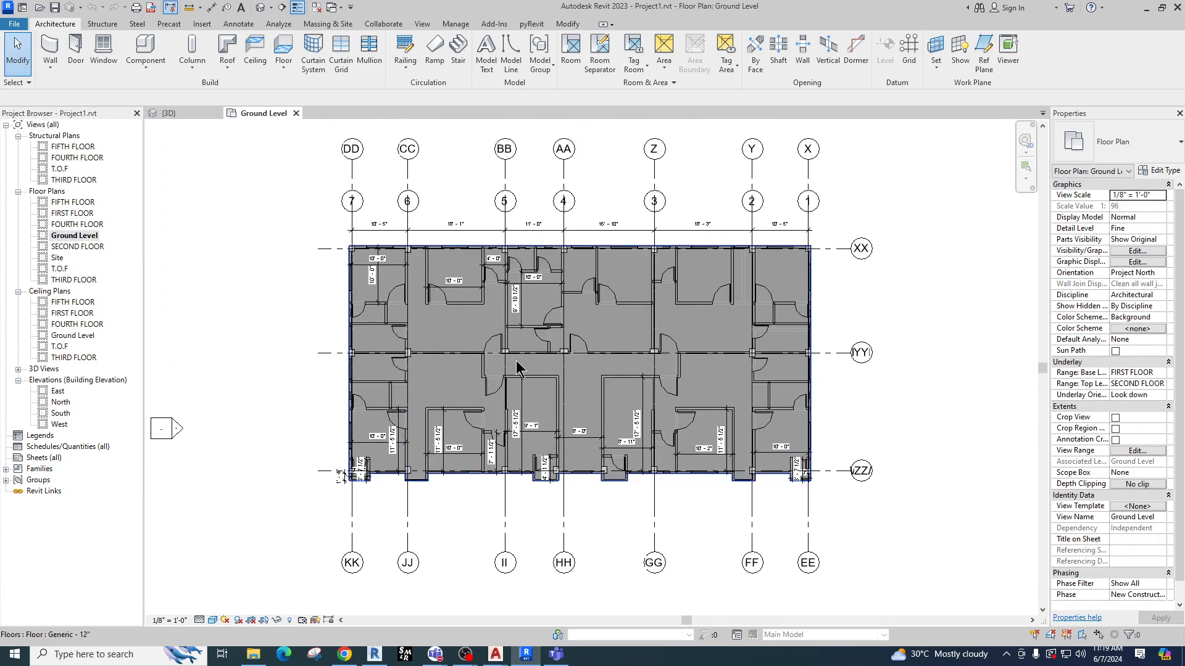
# Widen the Properties palette and check the Ground Level plan's Visibility/Graphics Overrides.
pyautogui.click(202, 23)
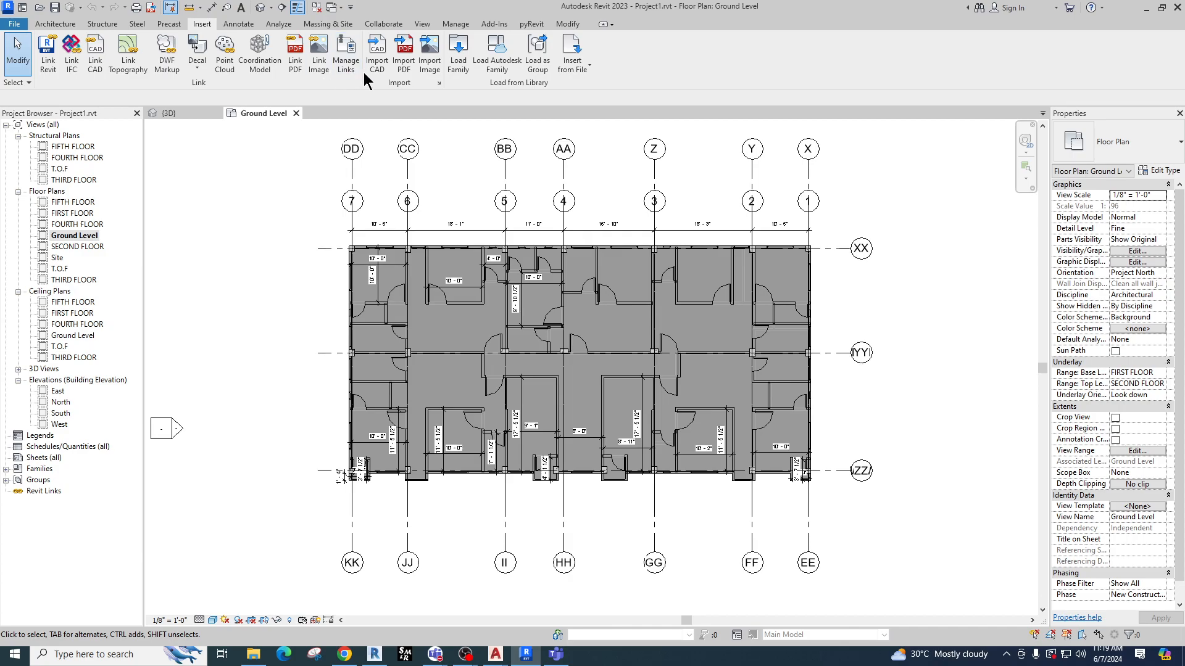
pyautogui.moveTo(880, 325); pyautogui.dragTo(834, 307, button='middle')
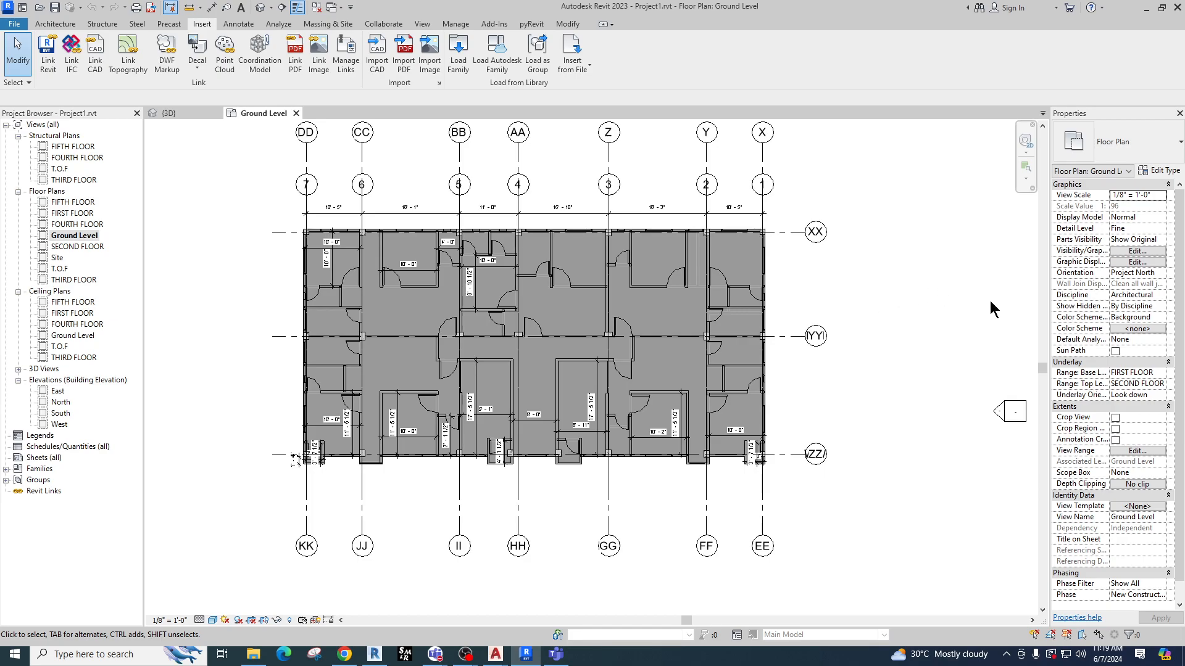
pyautogui.moveTo(1047, 275); pyautogui.dragTo(934, 277)
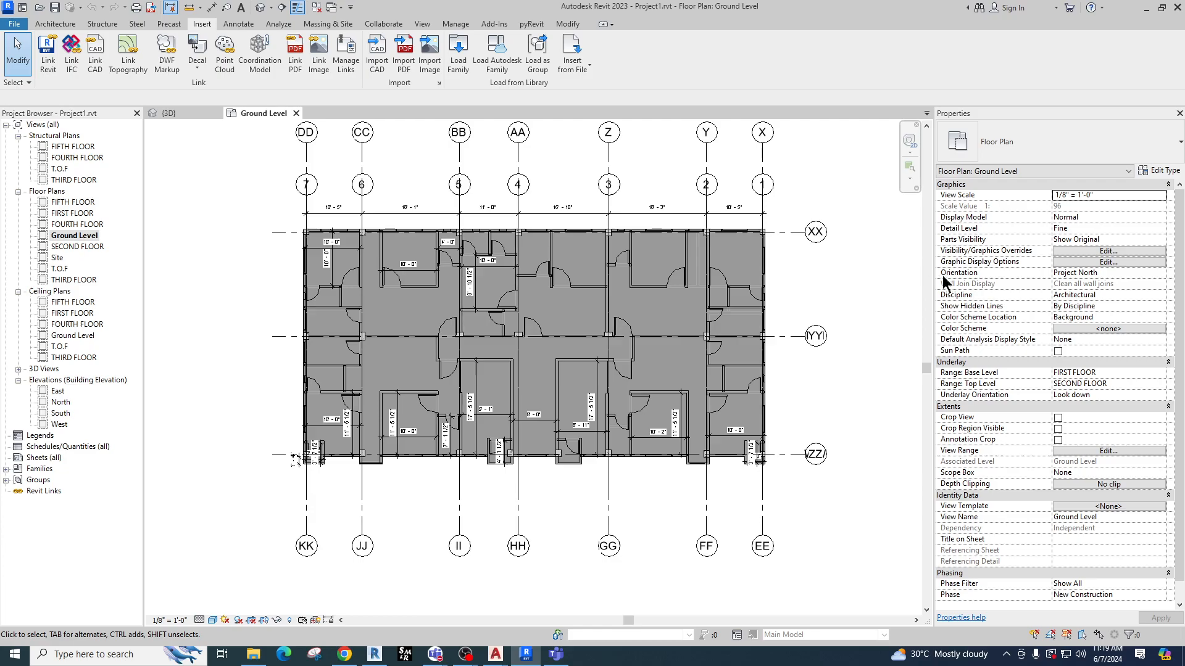
pyautogui.click(1079, 251)
pyautogui.click(939, 190)
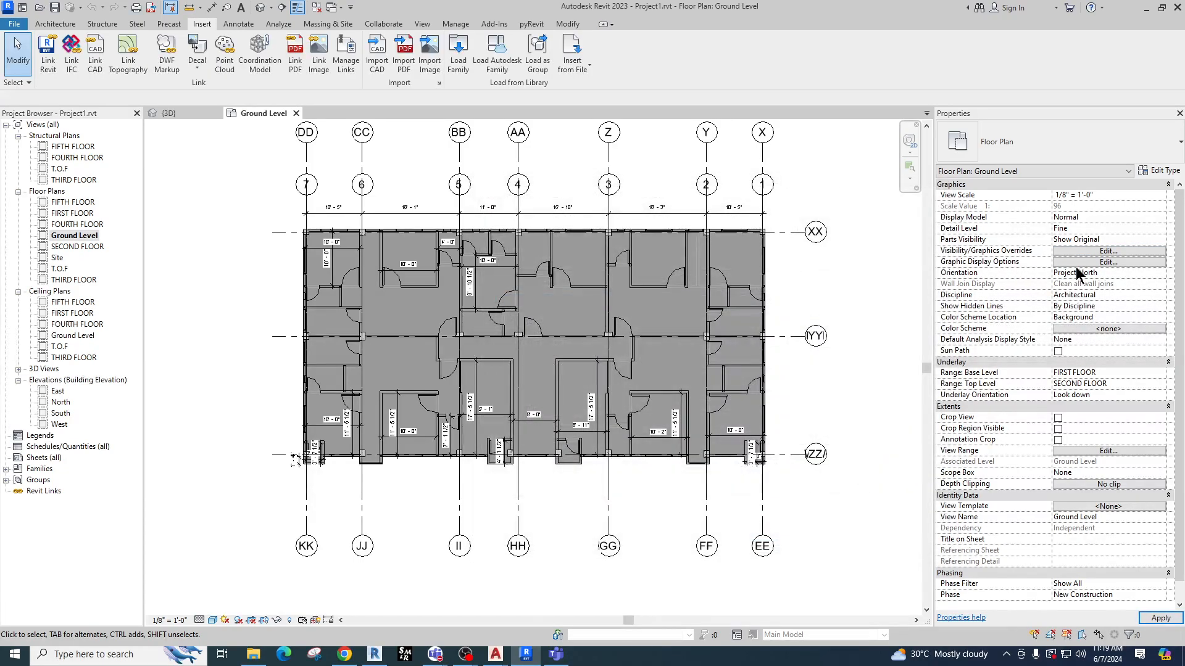
# Check the Ground Level plan's Graphic Display Options and its list of available visual styles, leaving both without a change.
pyautogui.click(1076, 262)
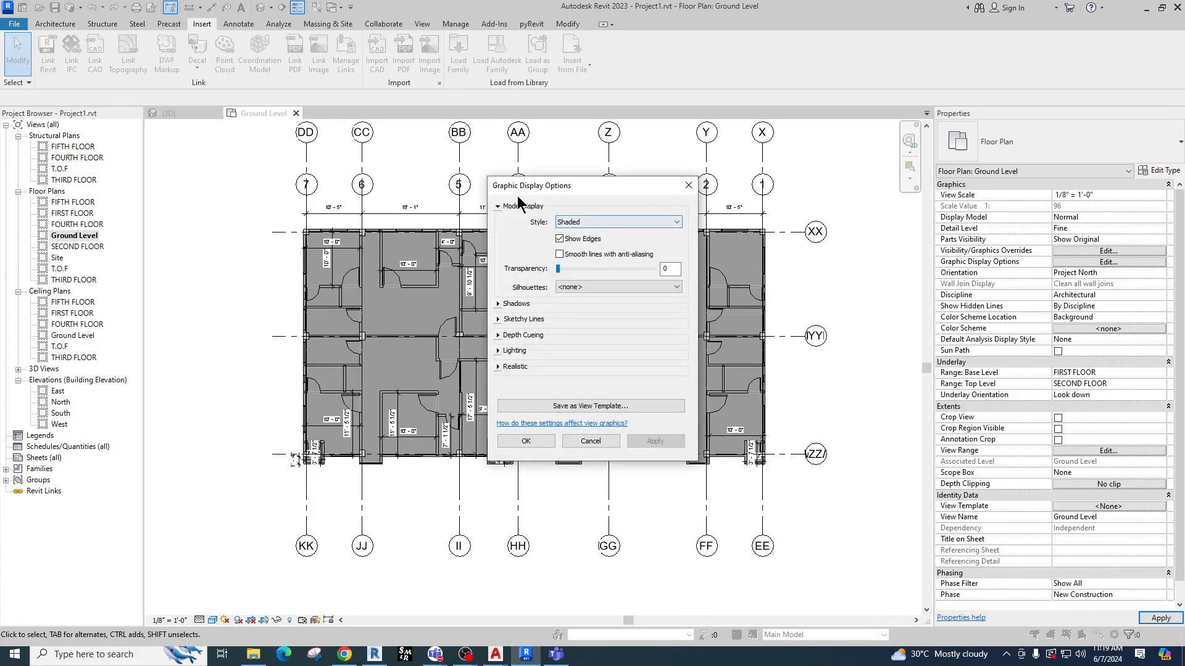
pyautogui.click(211, 621)
pyautogui.click(689, 185)
pyautogui.click(213, 620)
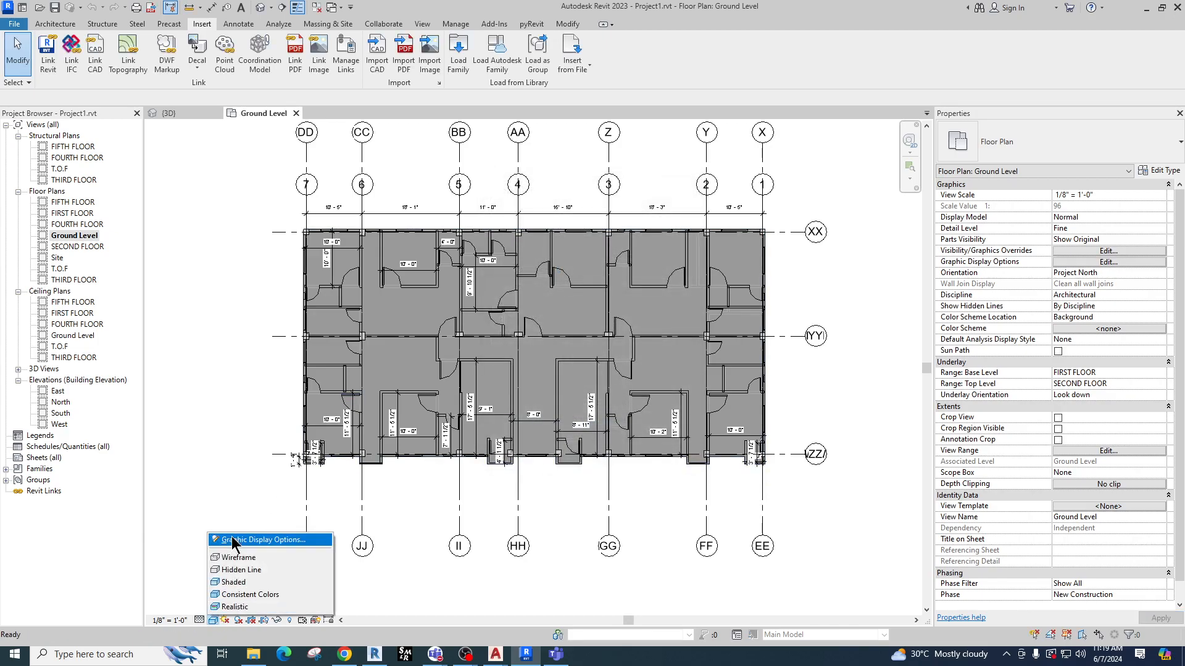
pyautogui.click(227, 490)
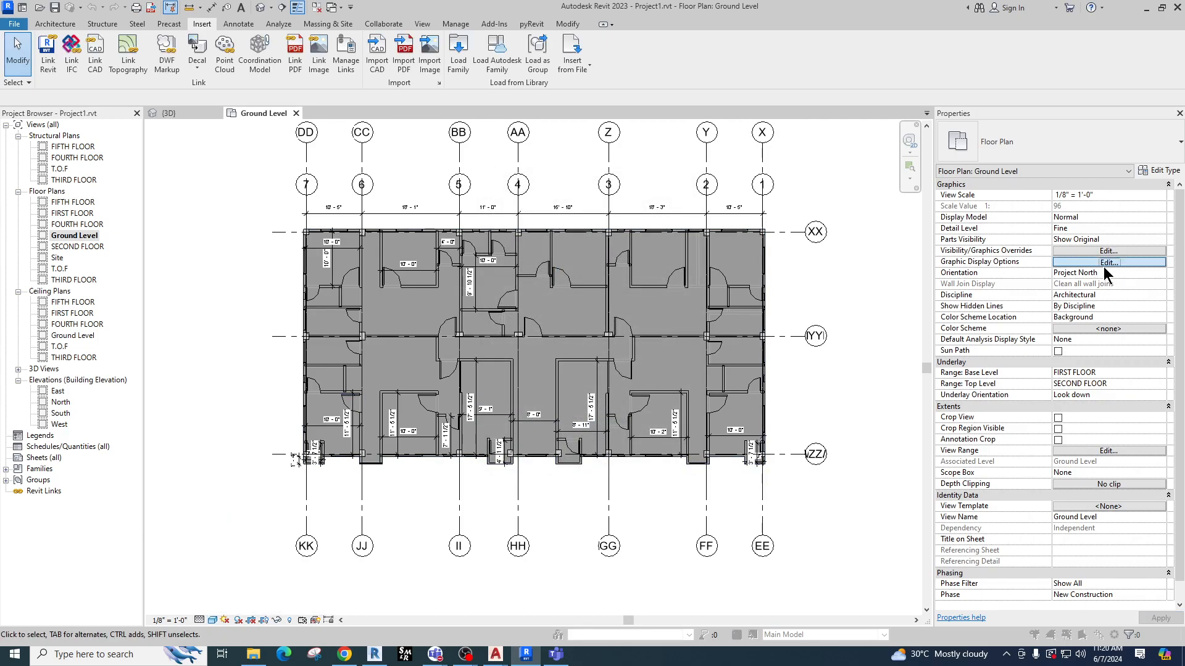
# Review the Ground Level plan's Graphic Display Options, including the visual style choices and shadow settings, and close them without changes.
pyautogui.click(1108, 261)
pyautogui.click(583, 222)
pyautogui.click(584, 217)
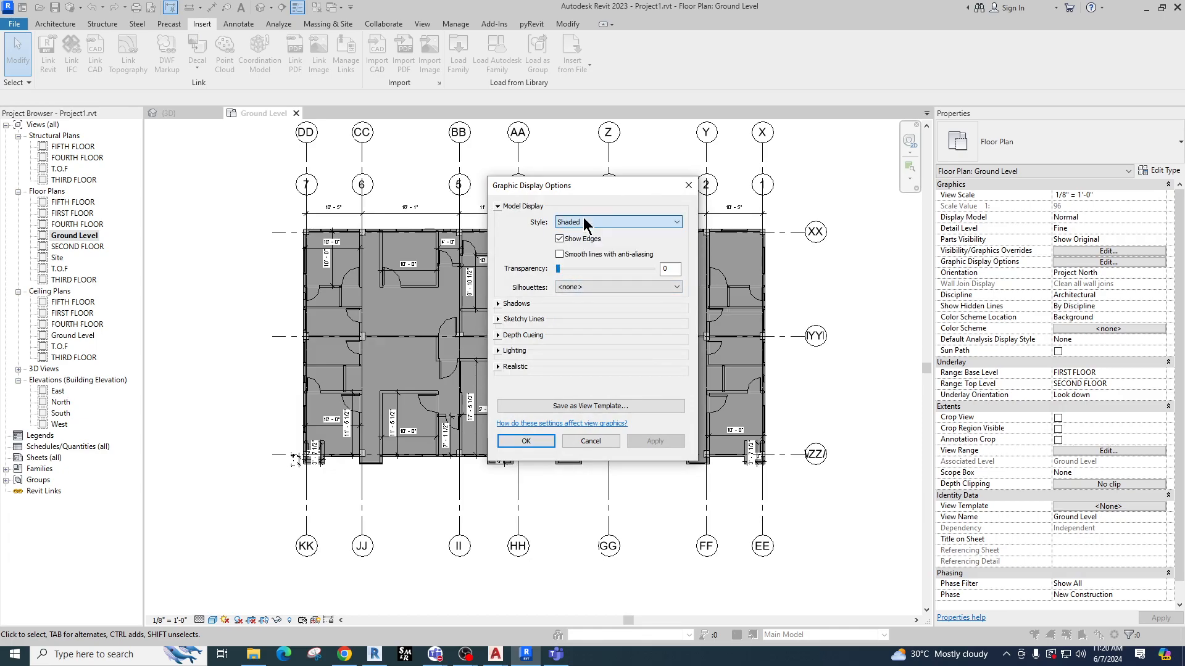
pyautogui.click(689, 185)
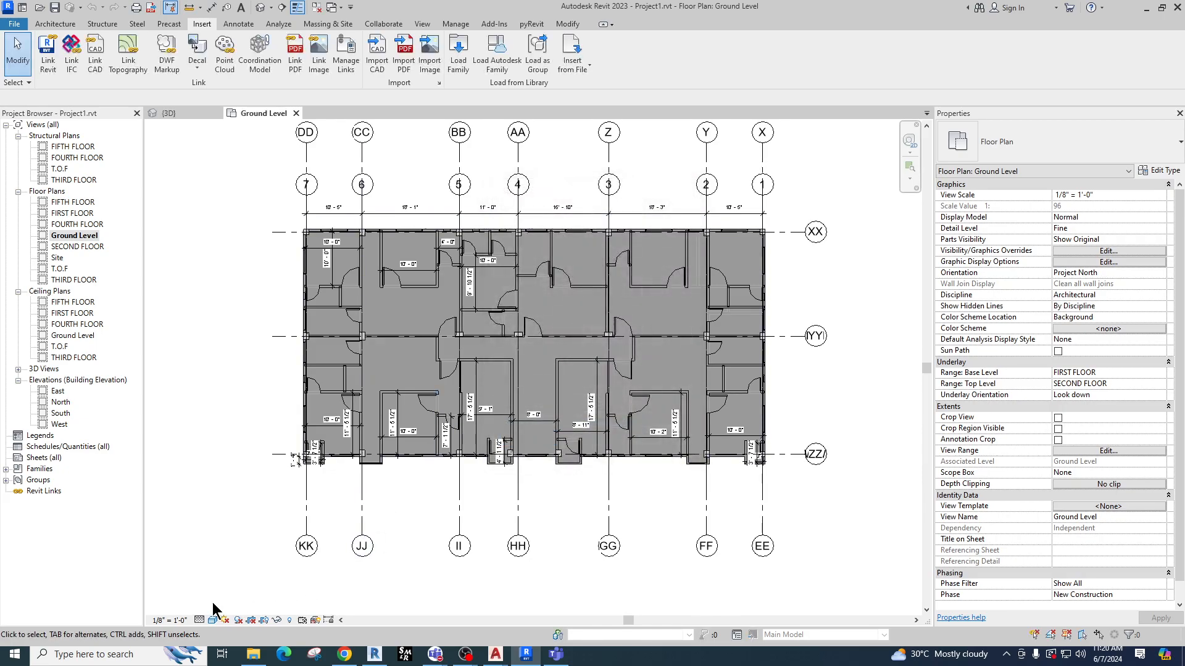
pyautogui.click(1108, 262)
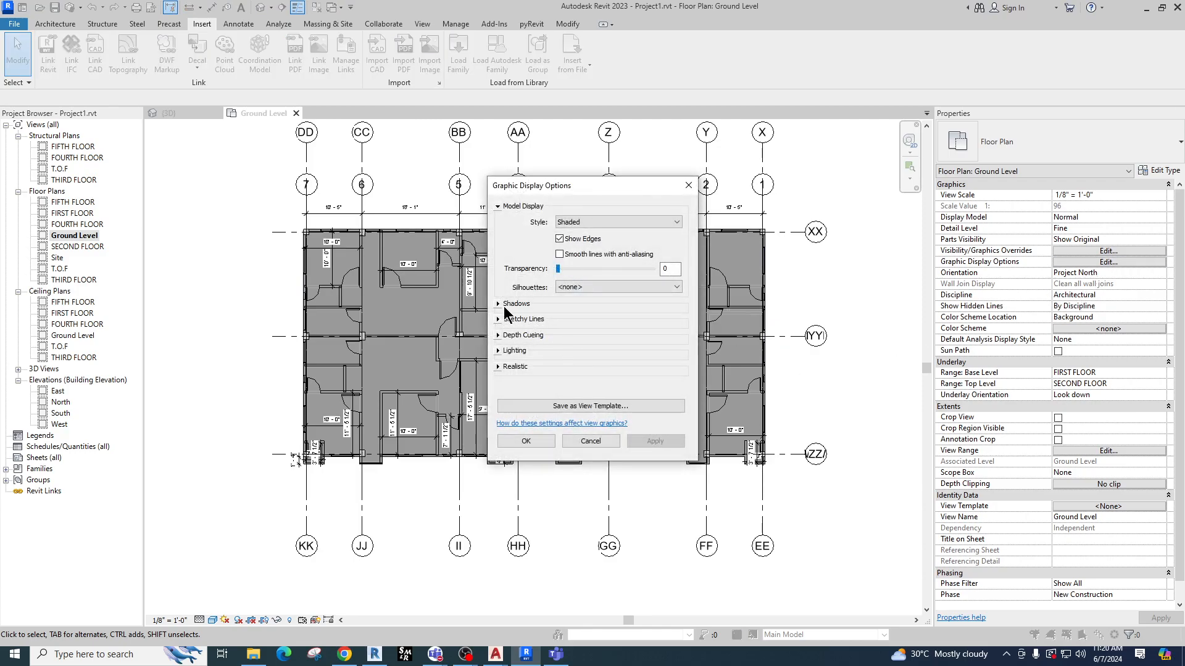
pyautogui.click(495, 304)
pyautogui.click(498, 304)
pyautogui.click(689, 185)
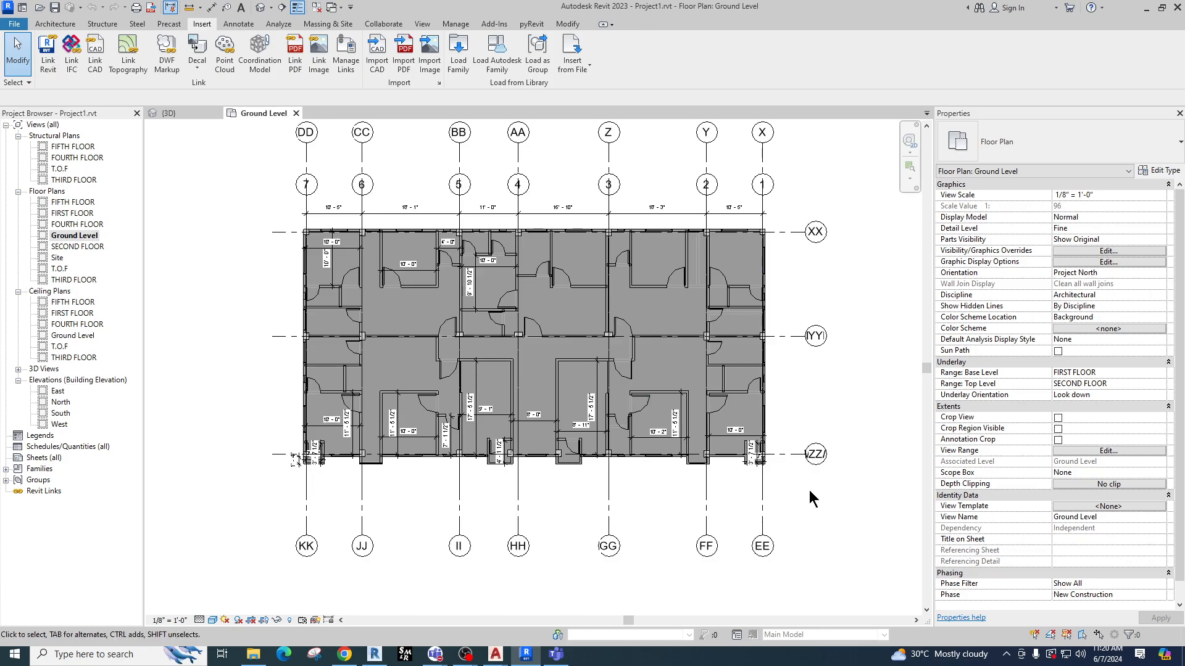
# Briefly show the Ground Level plan's Visibility/Graphic Overrides and dismiss them without changes.
pyautogui.press('v')
pyautogui.press('g')
pyautogui.press('Escape')
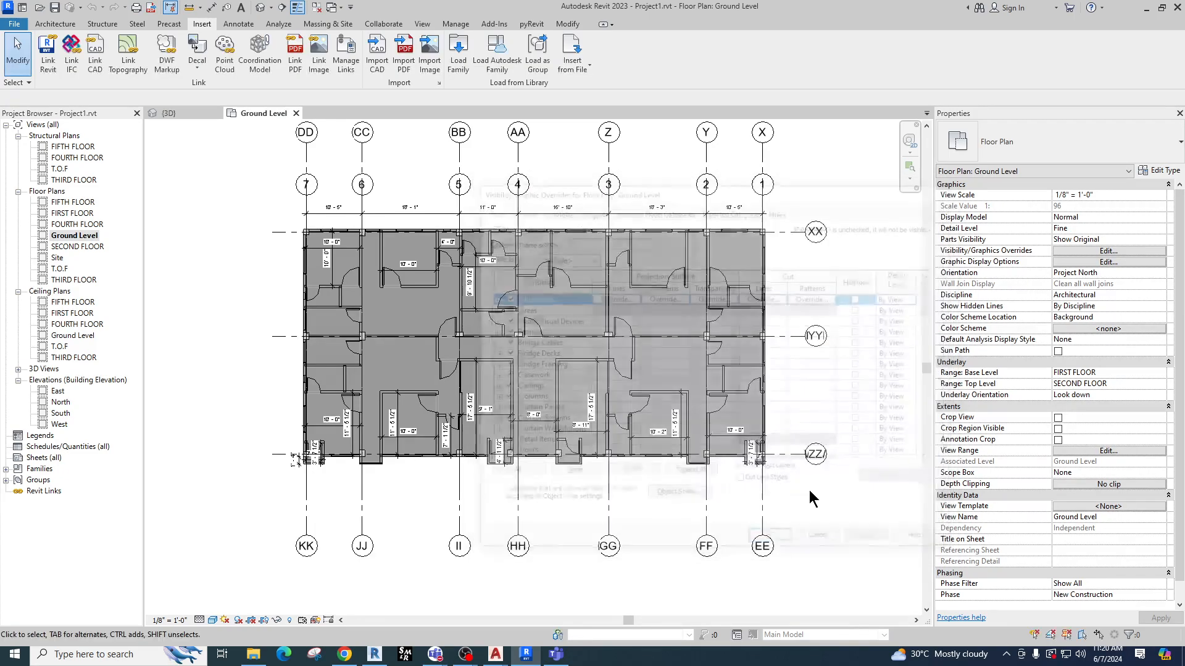
pyautogui.press('g')
pyautogui.press('Escape')
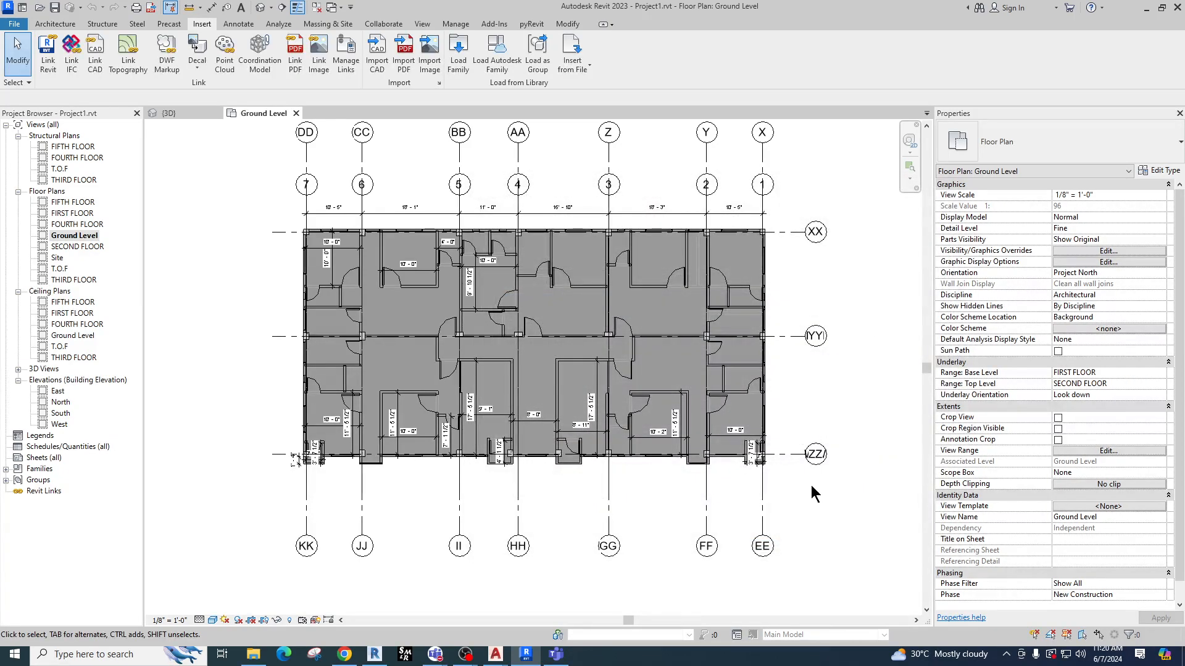
# Open the Ground Level plan's Visibility/Graphic Overrides and enlarge the dialog so more categories fit.
pyautogui.click(1090, 251)
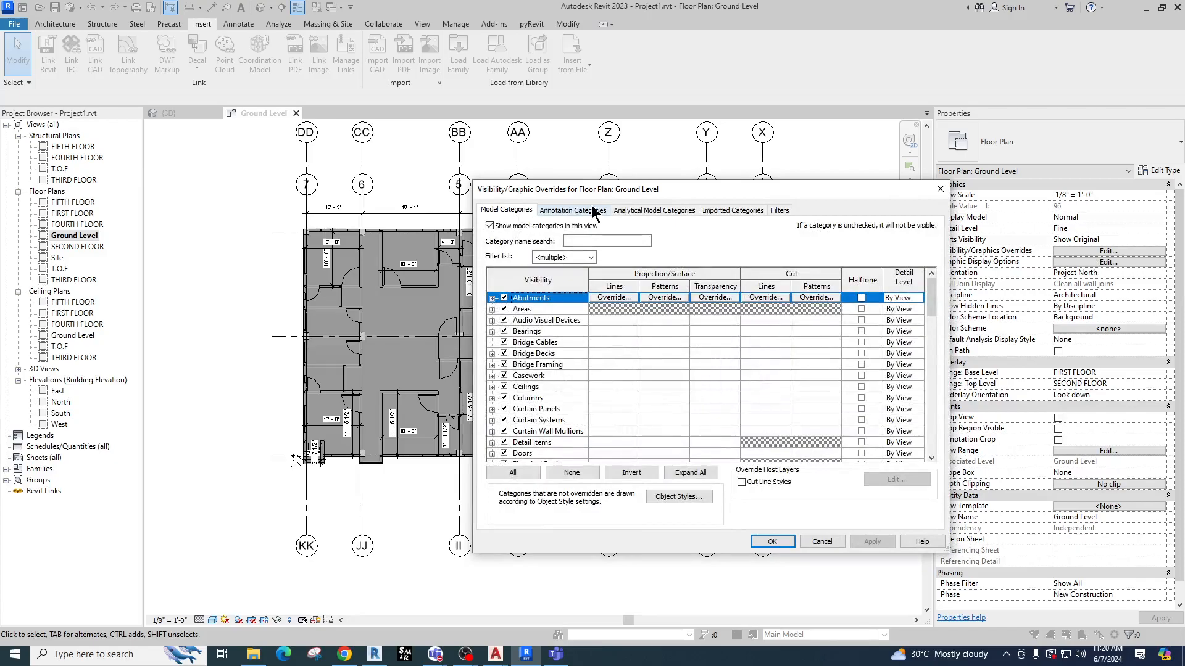
pyautogui.moveTo(632, 192); pyautogui.dragTo(773, 92)
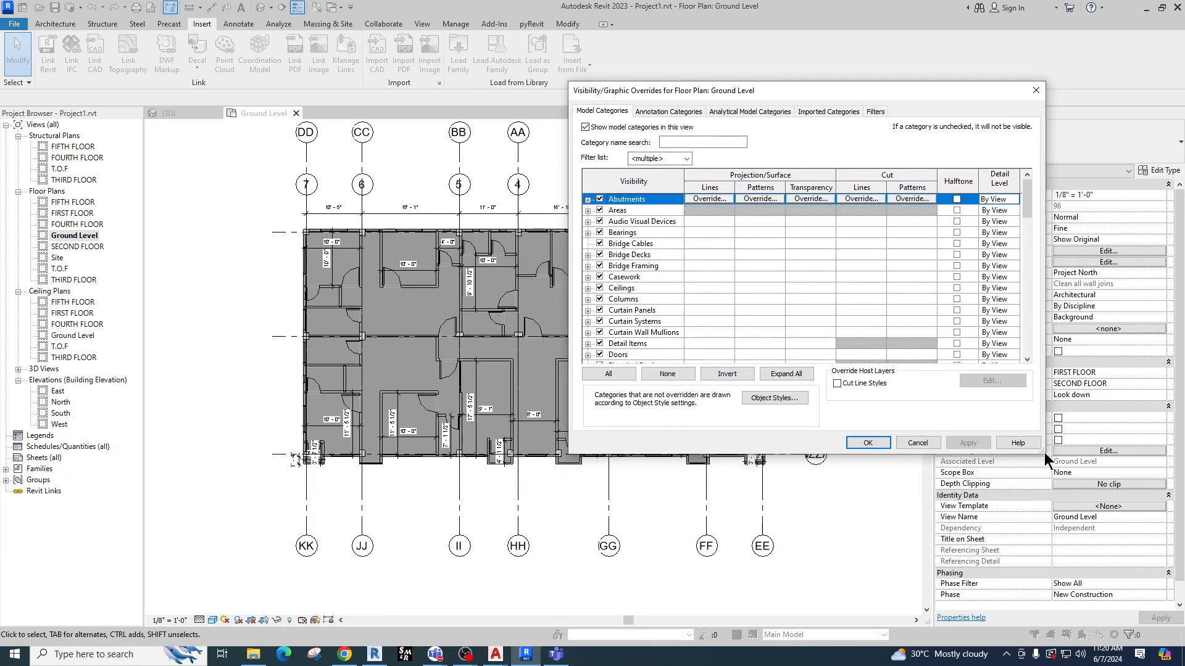
pyautogui.moveTo(1043, 455); pyautogui.dragTo(1106, 615)
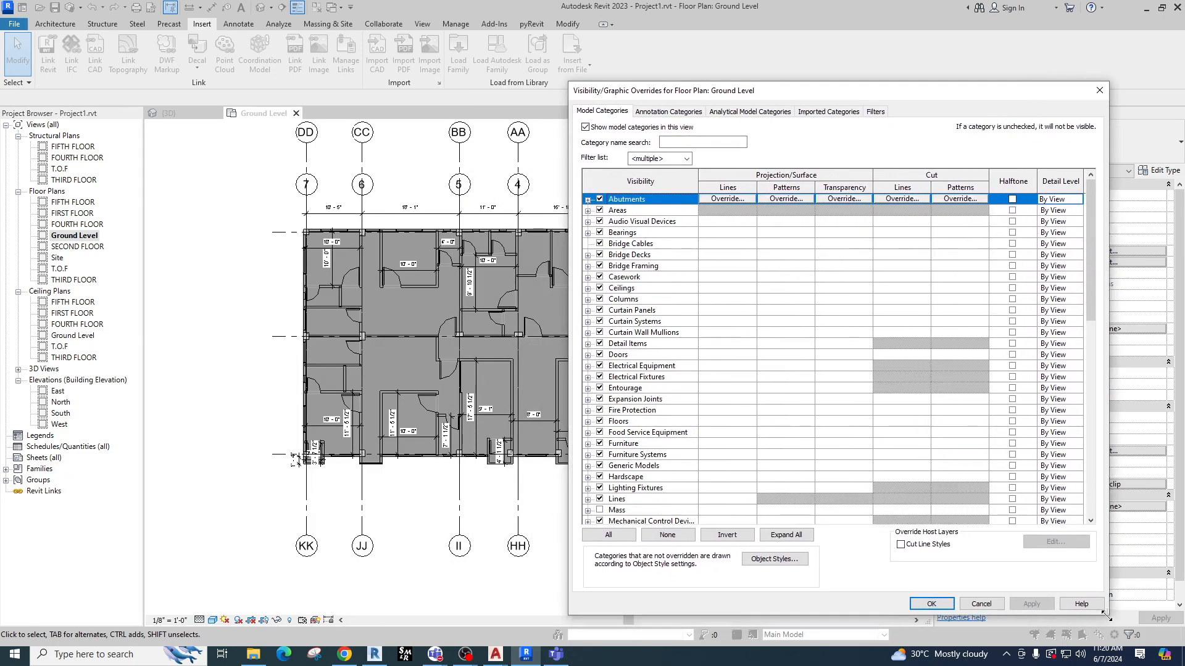
# Go through the overrides' annotation, analytical model and imported categories and the view's filters.
pyautogui.click(678, 141)
pyautogui.click(613, 111)
pyautogui.click(649, 113)
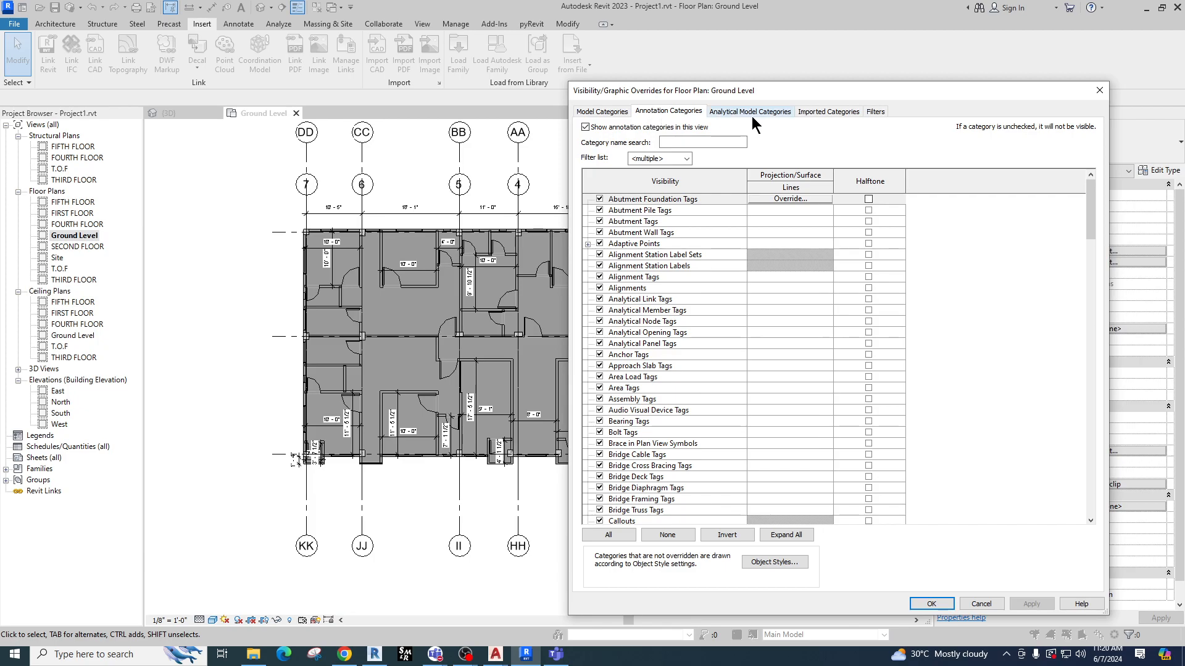
pyautogui.click(751, 119)
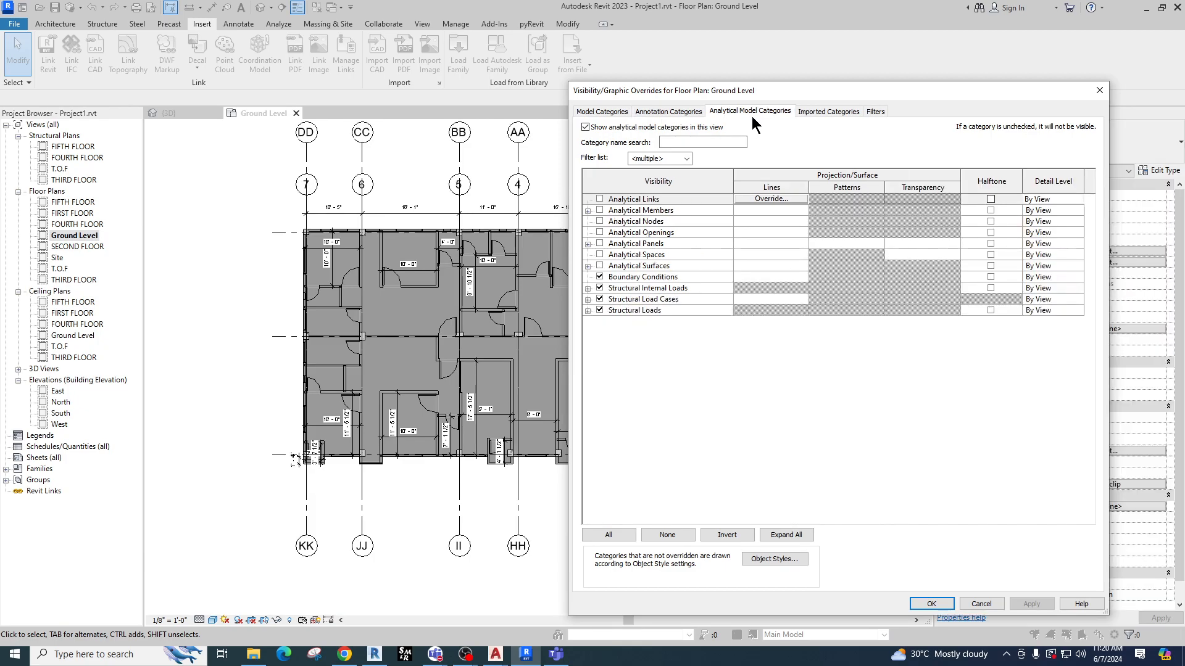
pyautogui.click(817, 113)
pyautogui.click(872, 114)
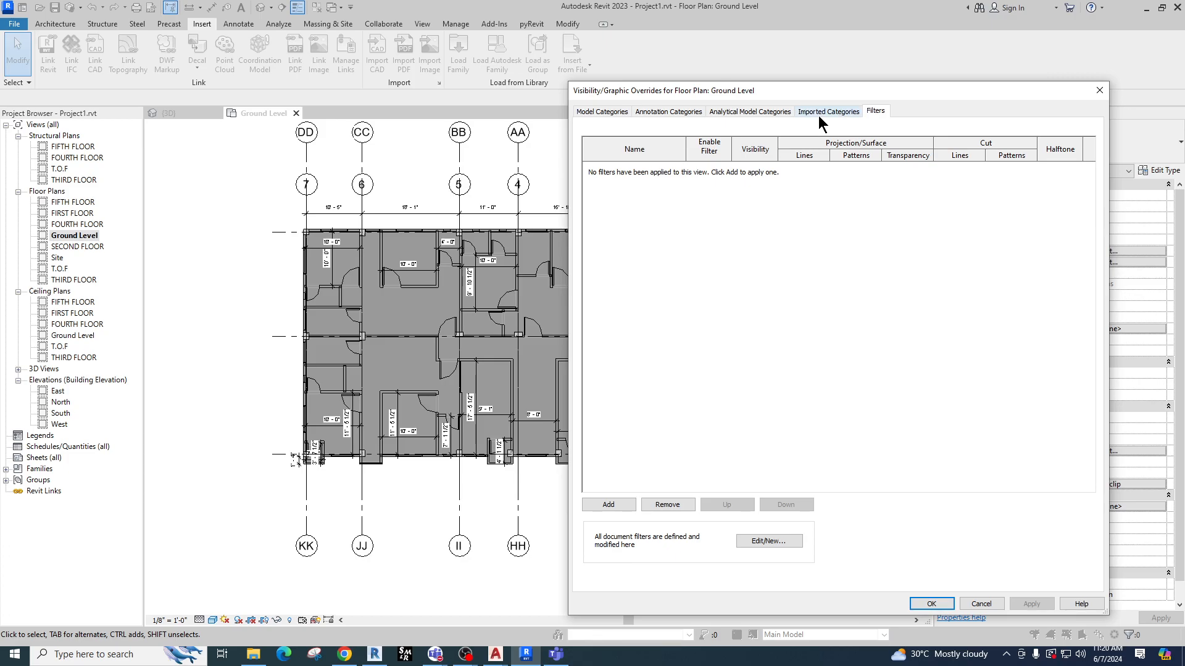
# Examine the list of model categories in the Ground Level plan's visibility overrides.
pyautogui.click(606, 113)
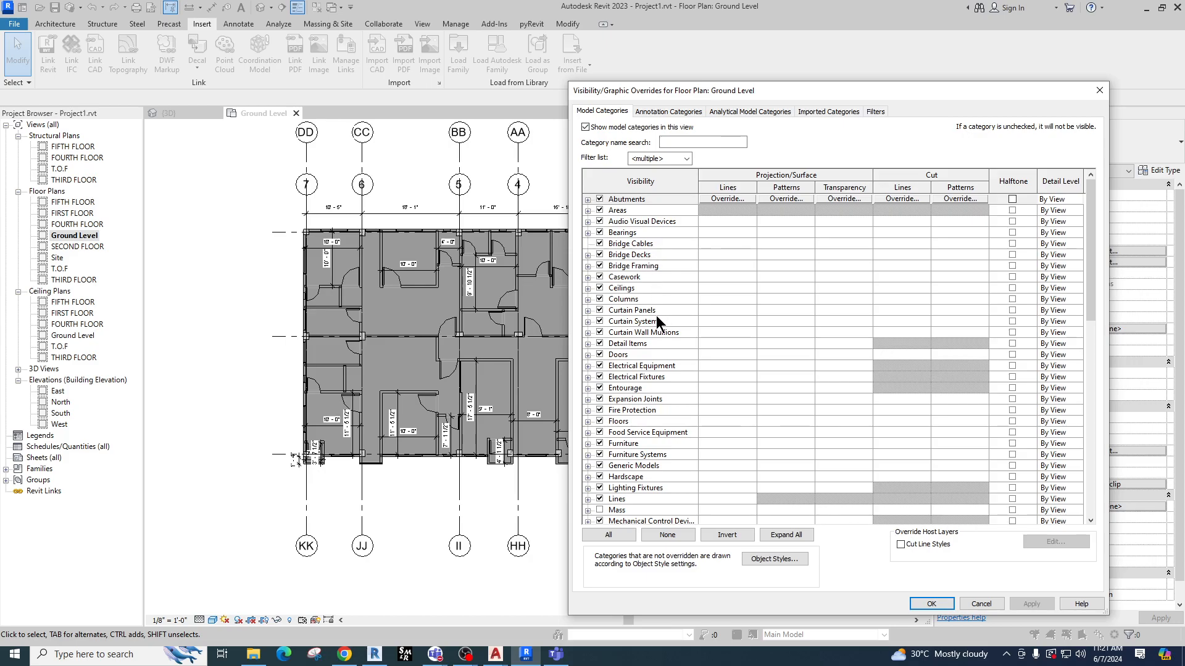
pyautogui.scroll(-1, 638, 369)
pyautogui.scroll(-2, 623, 444)
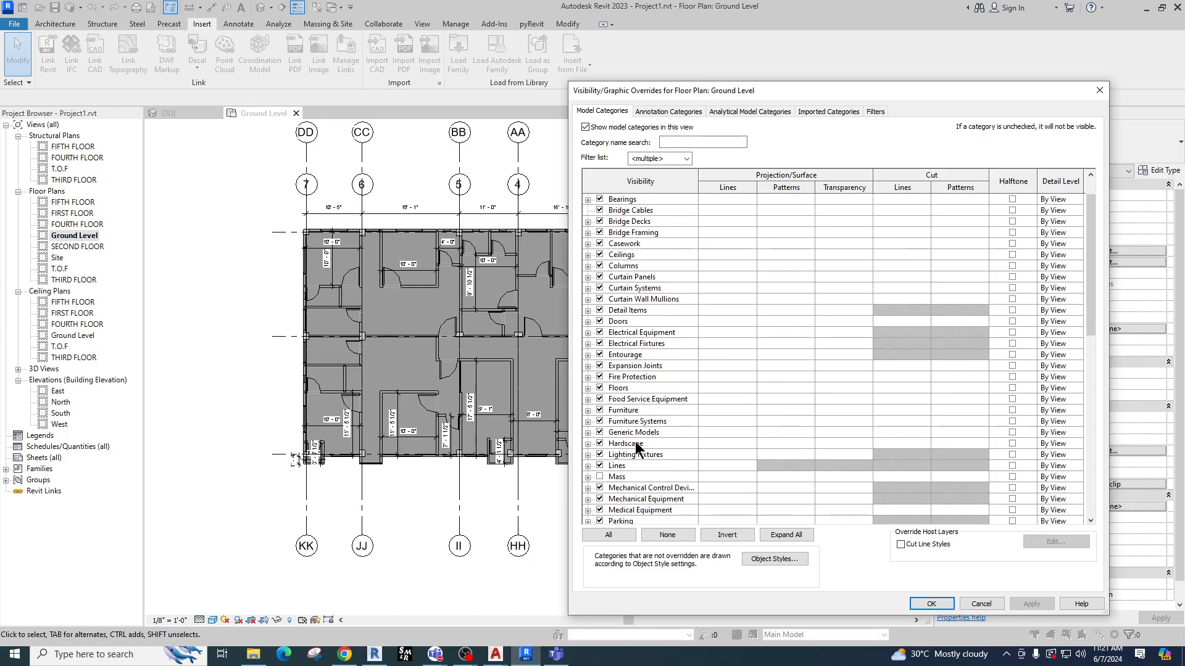
pyautogui.scroll(-3, 643, 393)
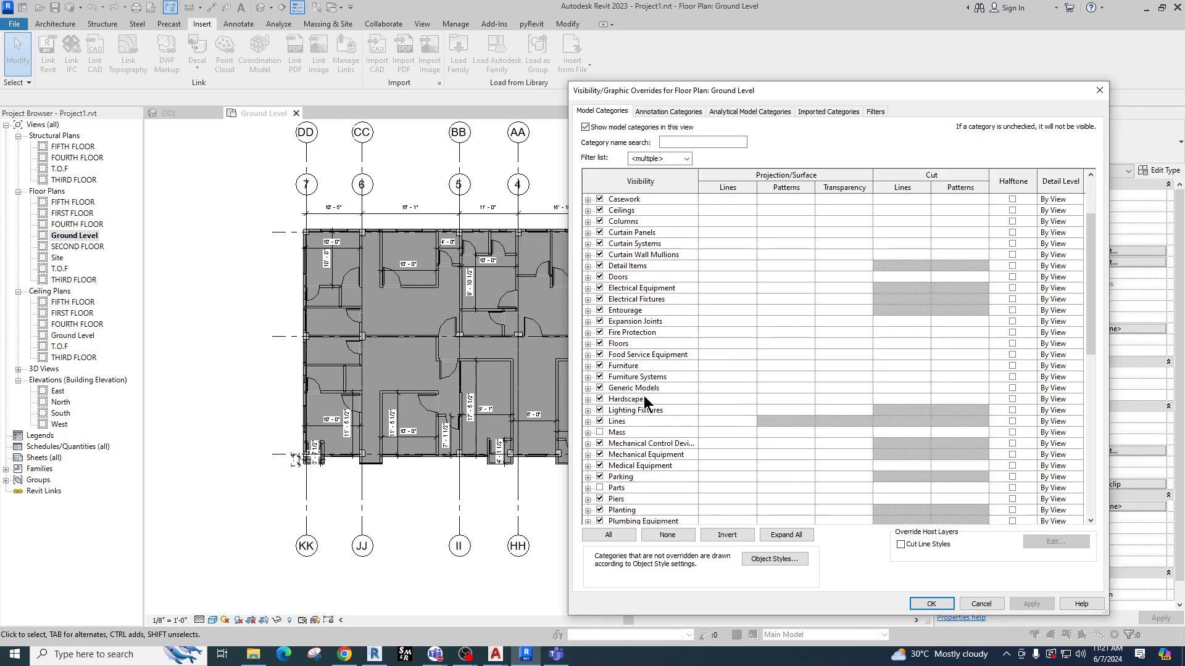
# Examine the annotation and analytical model categories in the visibility overrides, and close the dialog without changes.
pyautogui.click(661, 111)
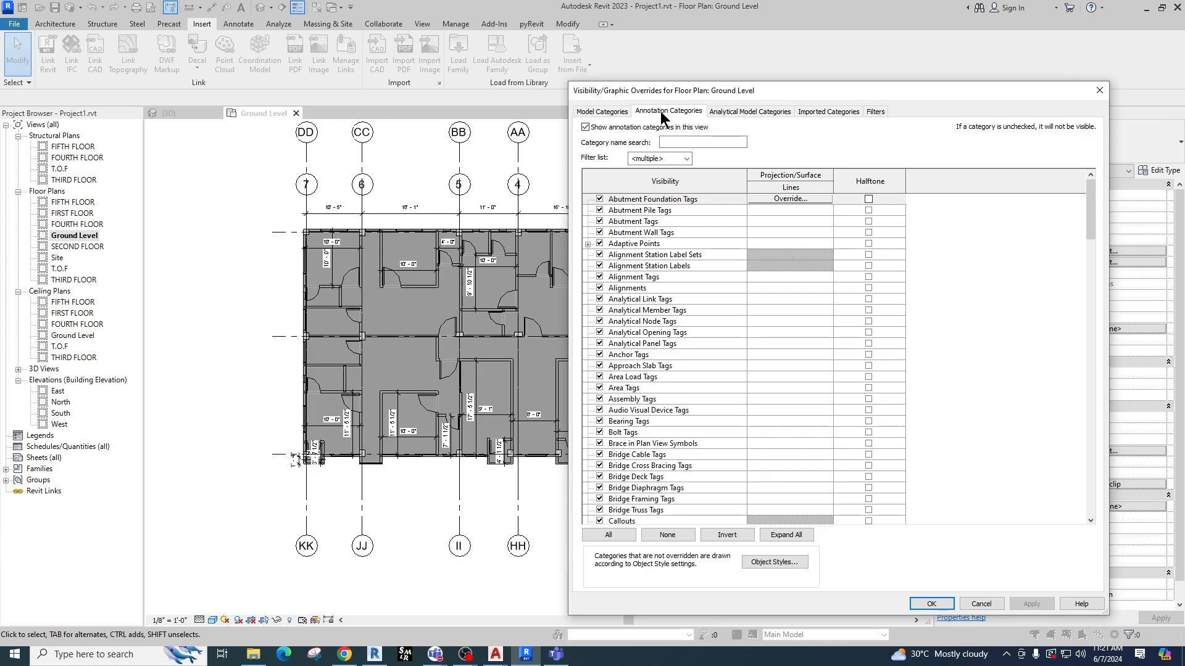
pyautogui.scroll(-3, 673, 389)
pyautogui.scroll(-7, 673, 389)
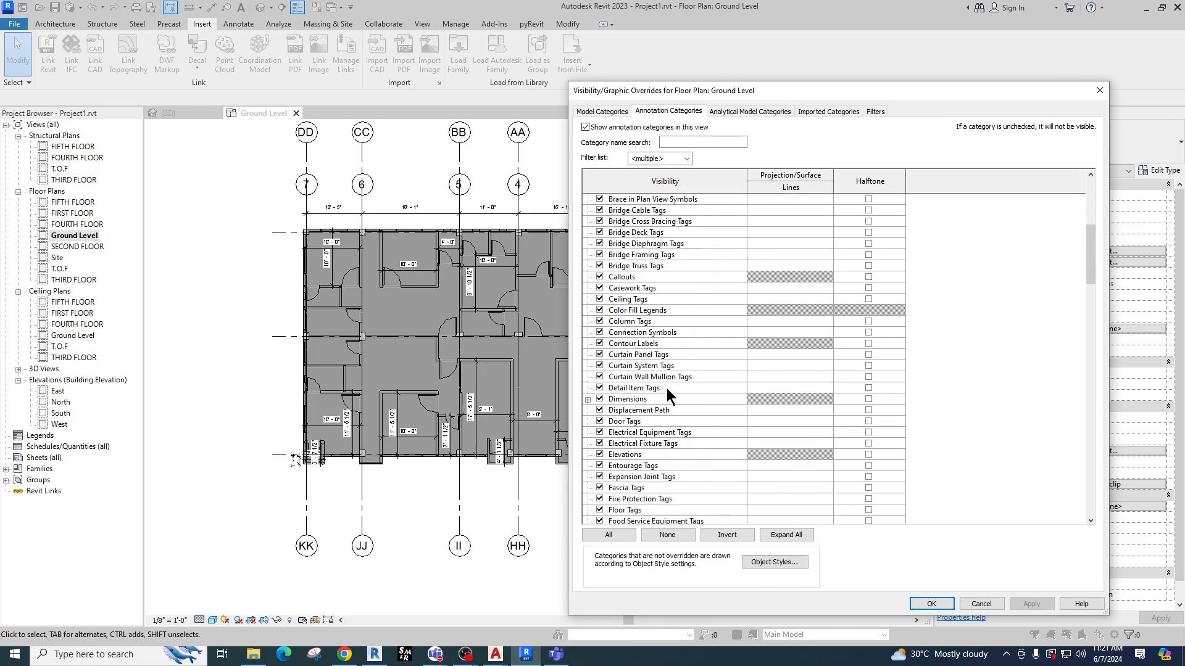
pyautogui.click(738, 113)
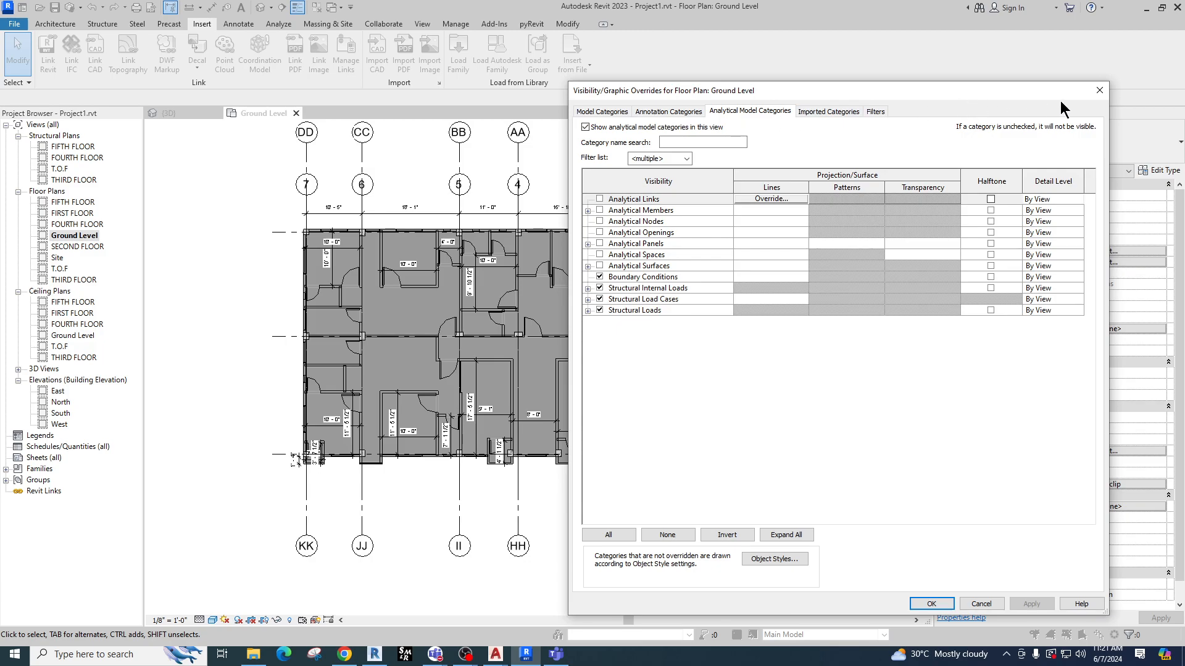
pyautogui.click(1099, 90)
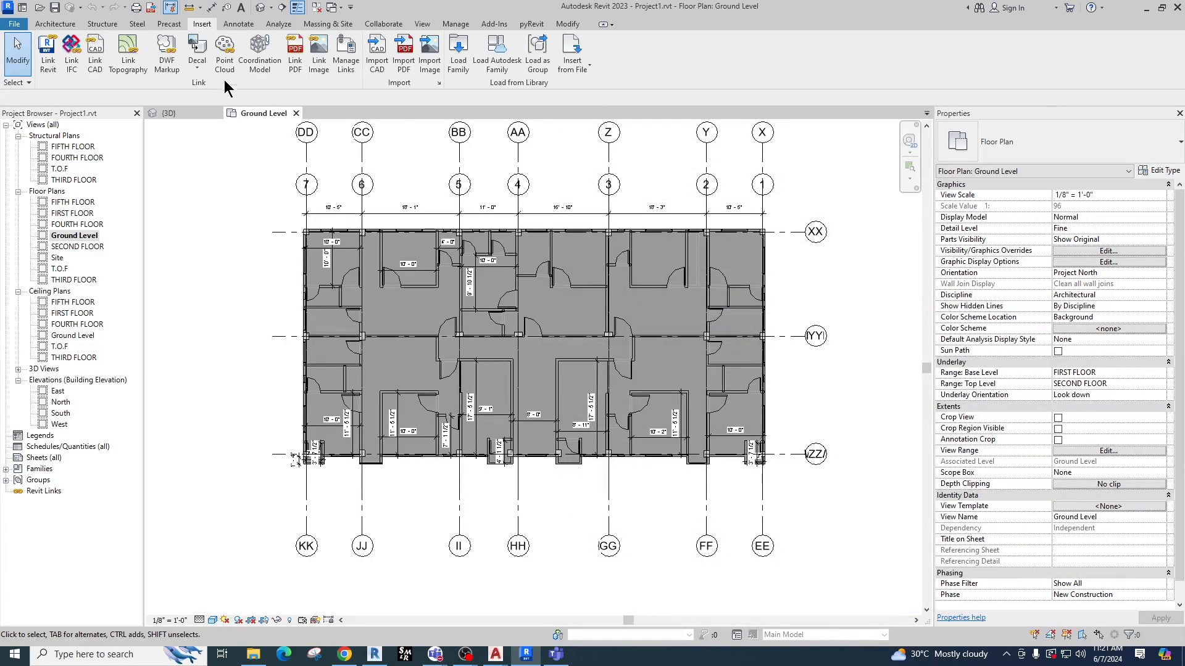
# Look through the ribbon's command sets, from structure and massing to management and add-ins, for the structural analytical model tools.
pyautogui.click(106, 27)
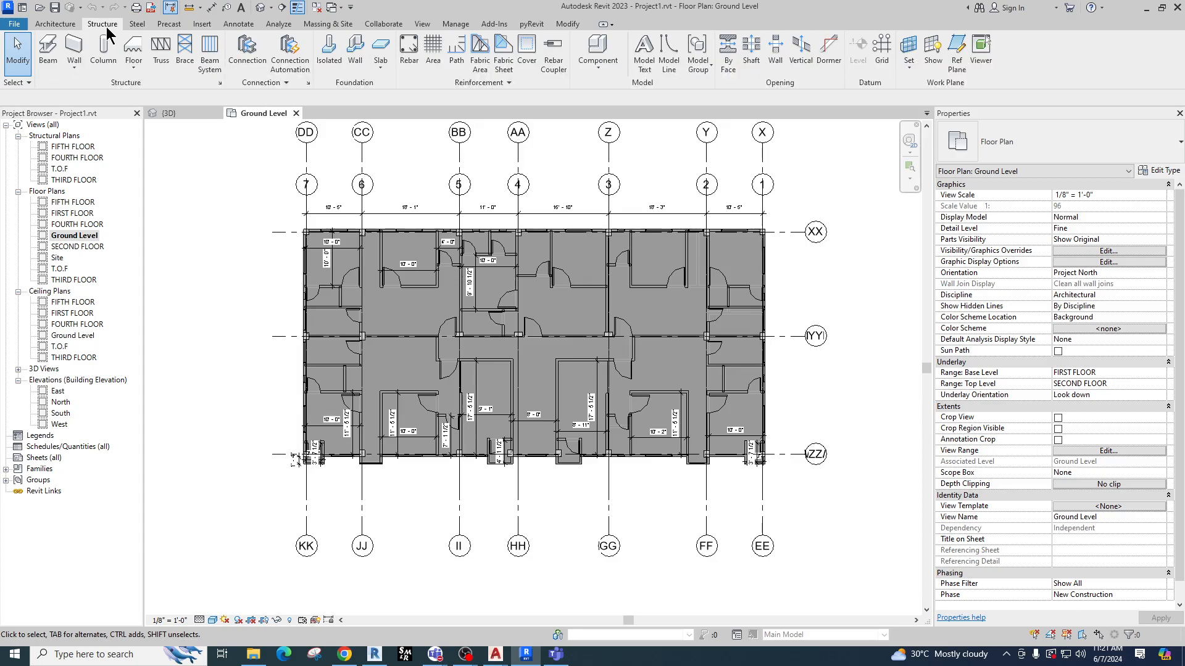
pyautogui.click(449, 25)
pyautogui.click(391, 25)
pyautogui.click(326, 25)
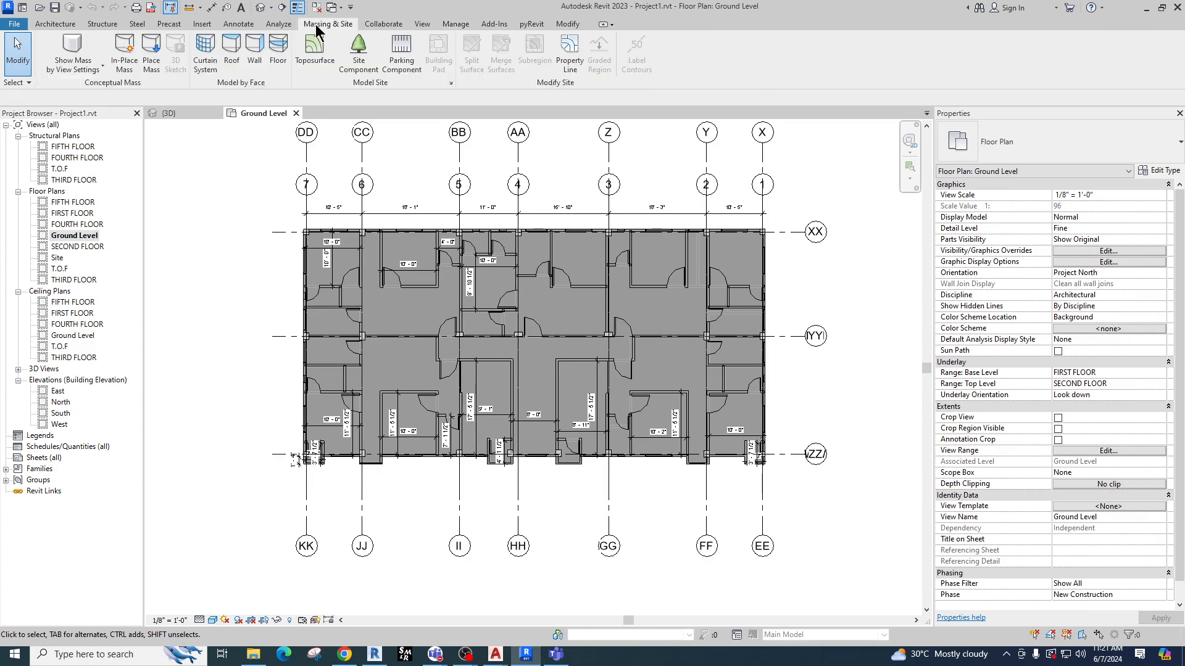
pyautogui.click(371, 26)
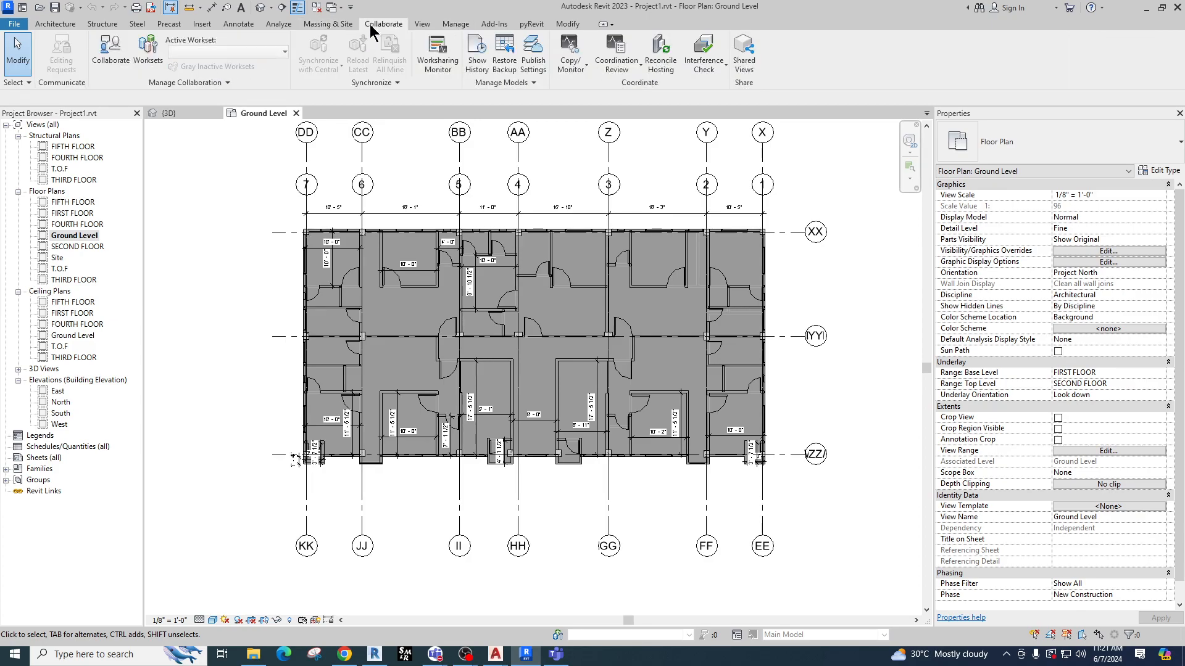
pyautogui.click(422, 24)
pyautogui.click(457, 25)
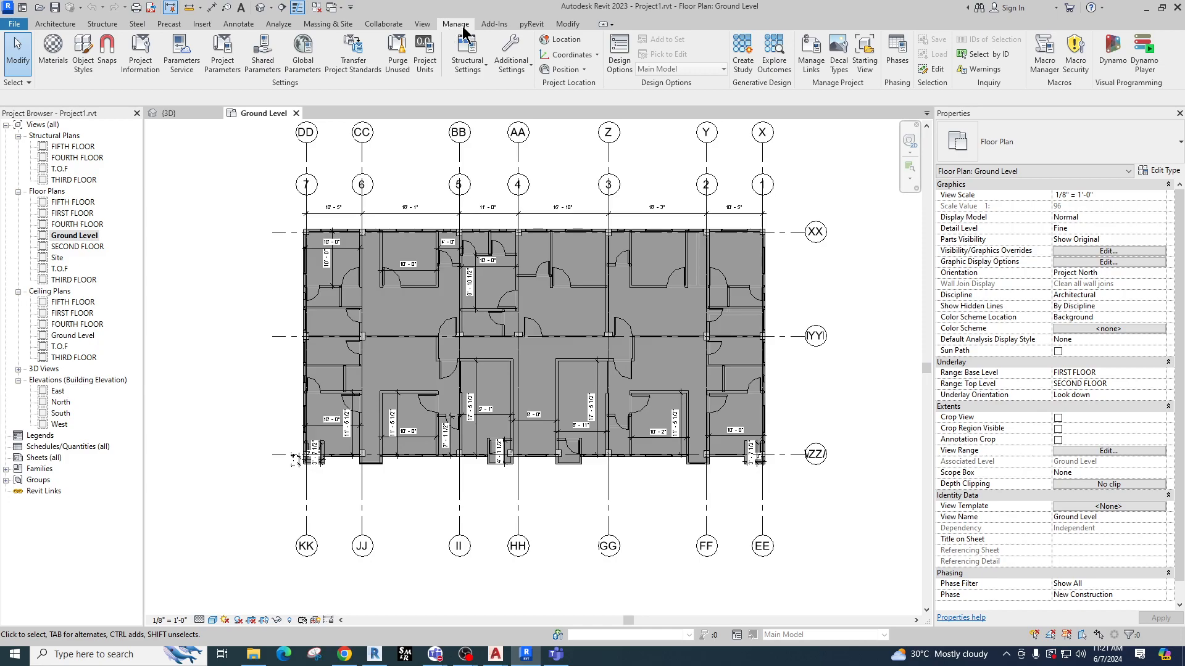
pyautogui.click(493, 25)
pyautogui.click(529, 26)
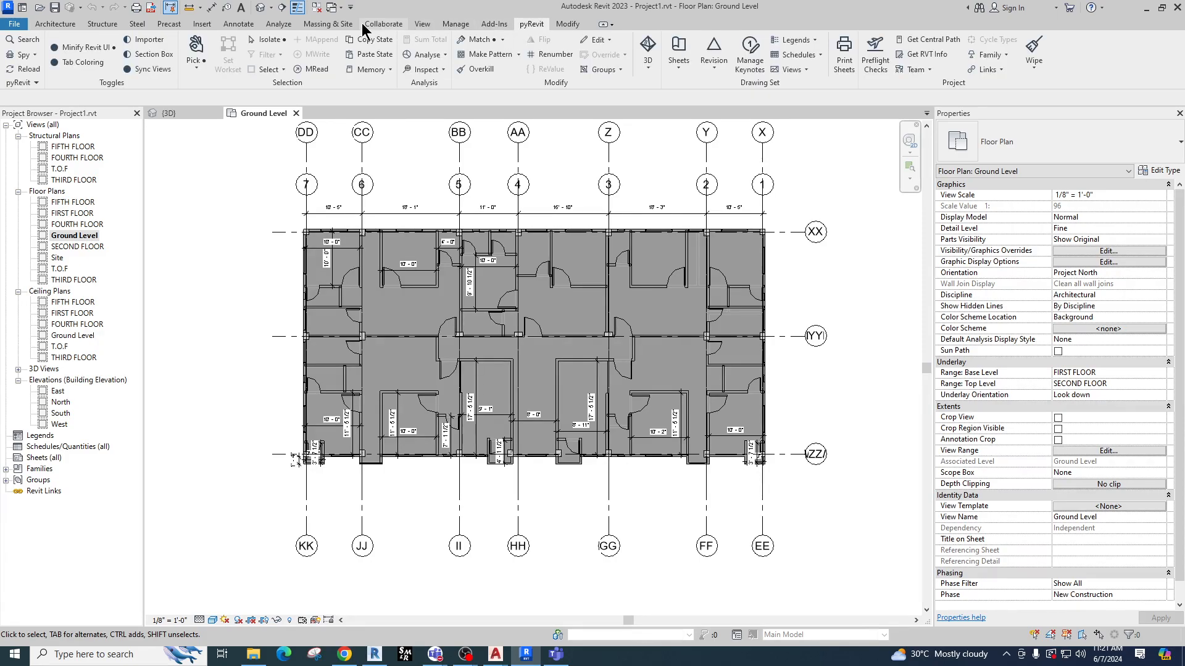
pyautogui.click(331, 24)
pyautogui.click(283, 24)
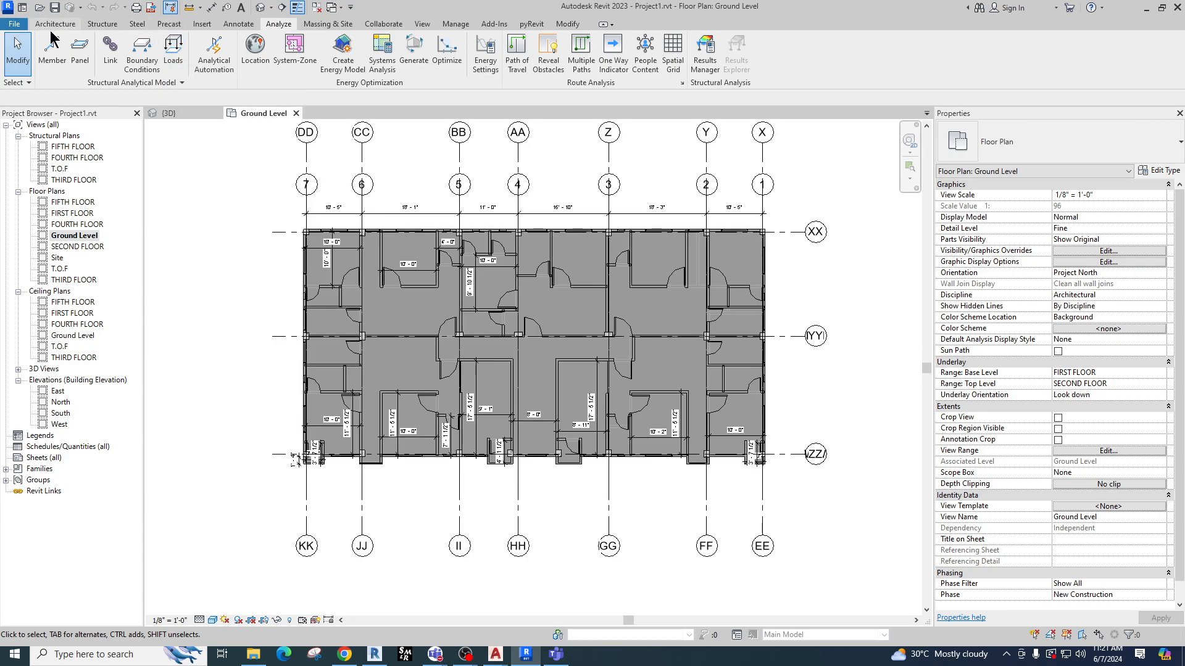
# Show the Boundary Conditions tool and the point, line, area and hosted load options without placing anything.
pyautogui.click(173, 52)
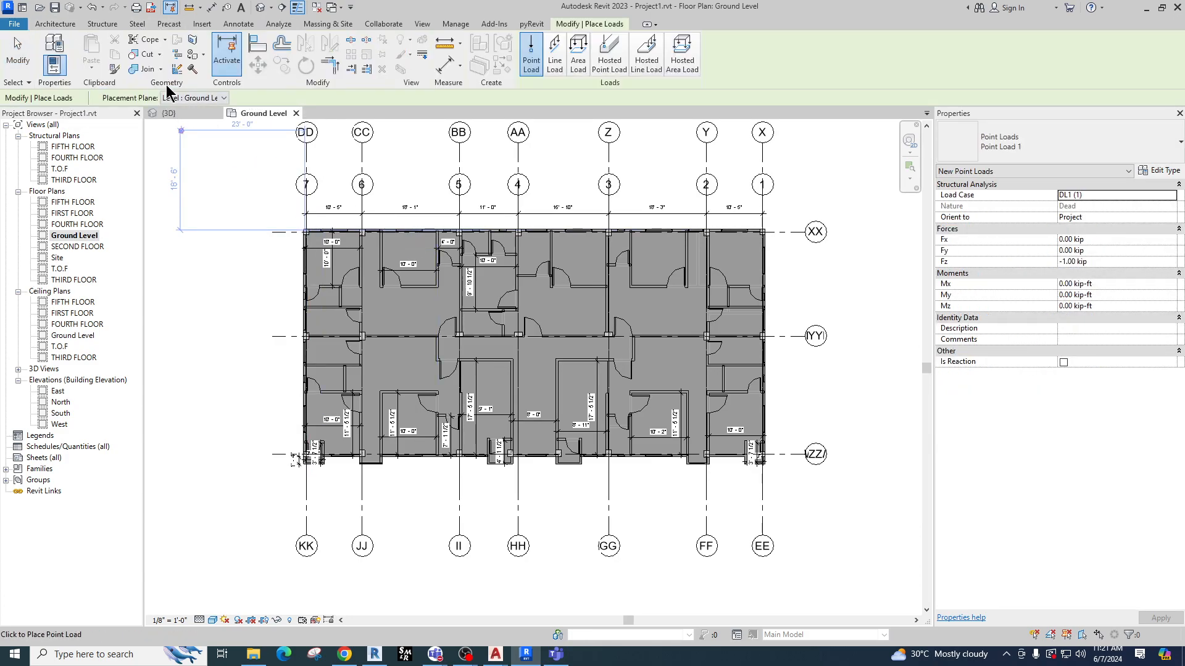
pyautogui.press('Escape')
pyautogui.click(143, 55)
pyautogui.press('Escape')
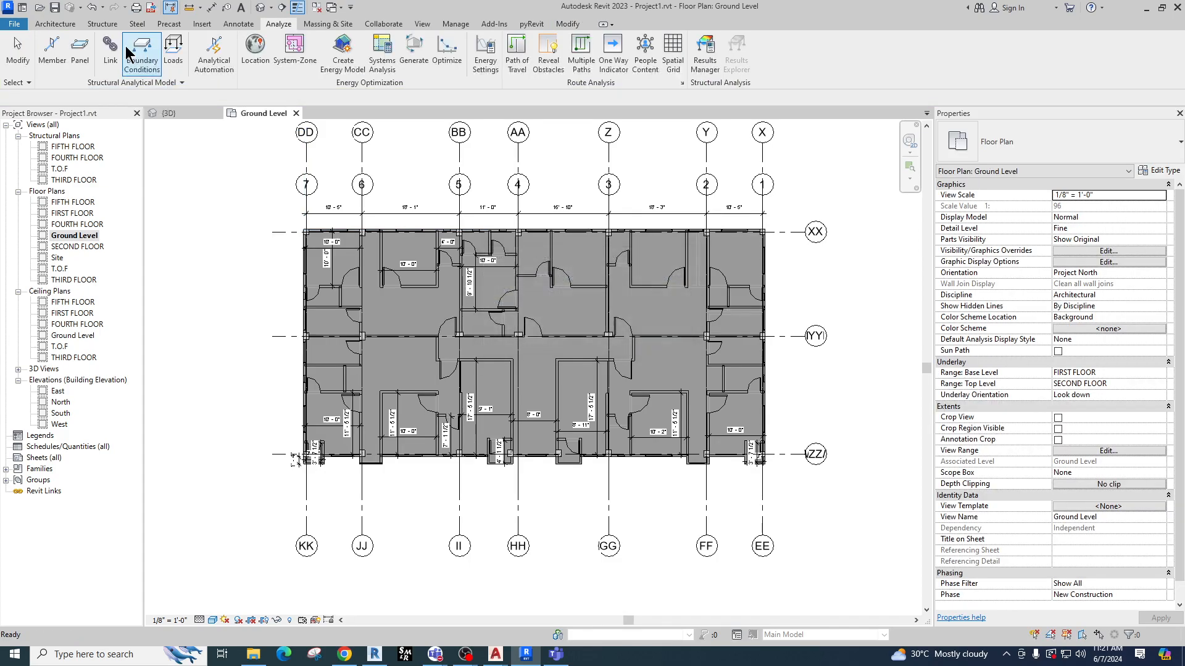
pyautogui.click(174, 56)
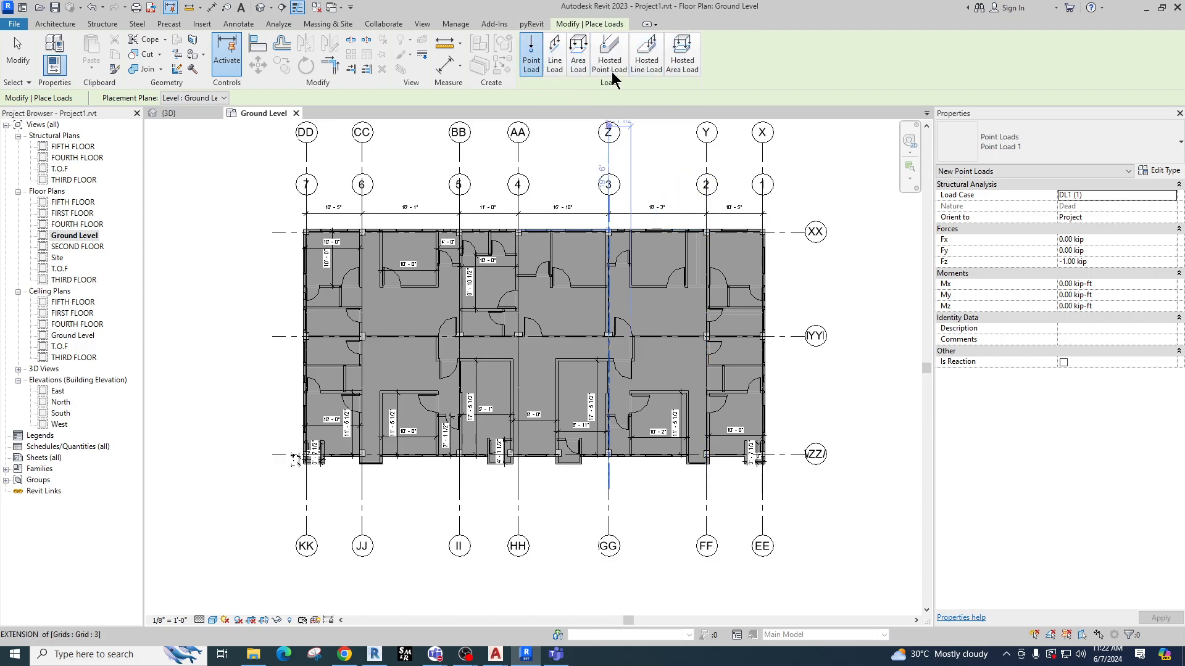
pyautogui.press('Escape')
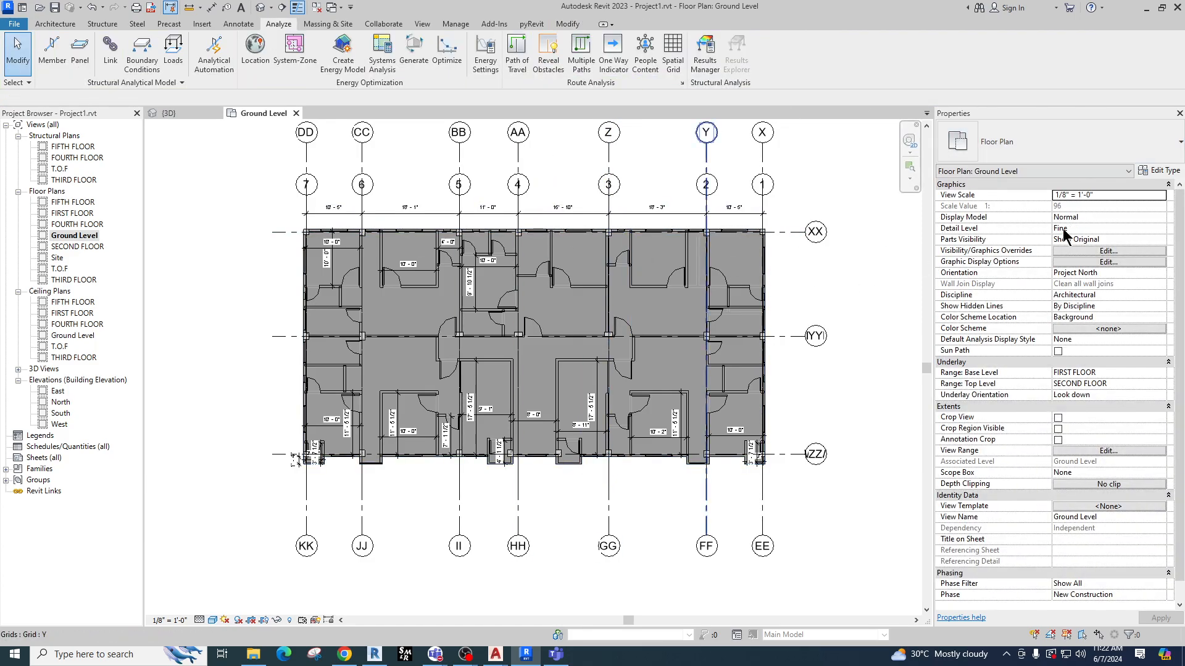
# Turn off the display of analytical model categories in the Ground Level plan's Visibility/Graphic Overrides.
pyautogui.click(1114, 252)
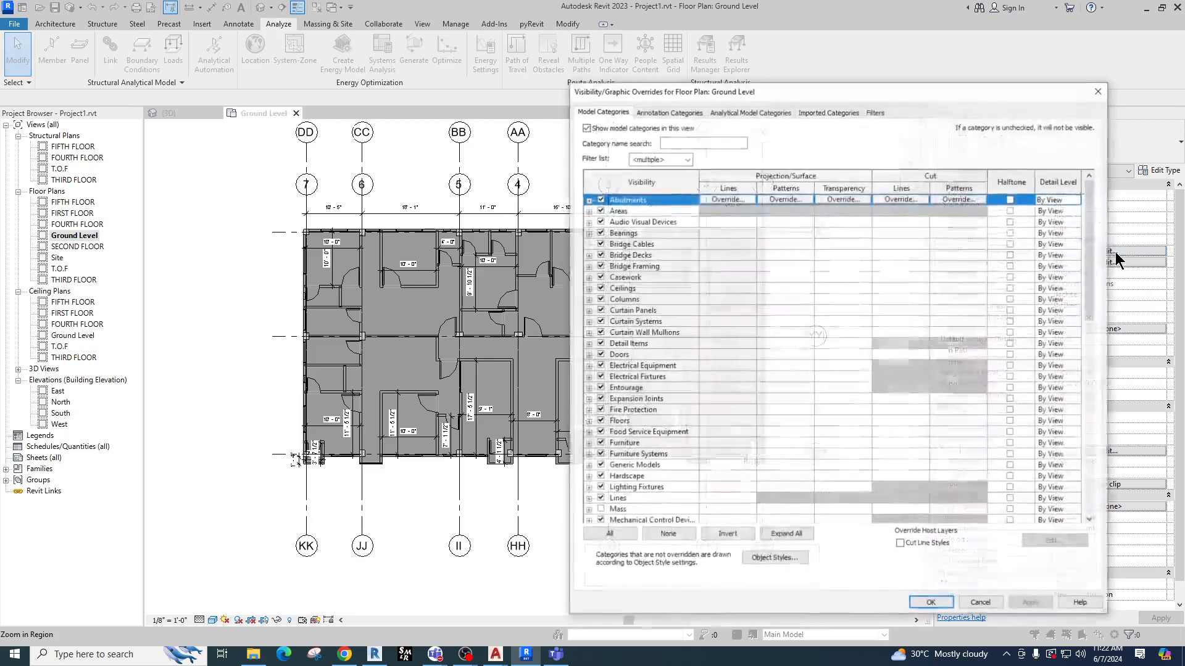
pyautogui.click(776, 112)
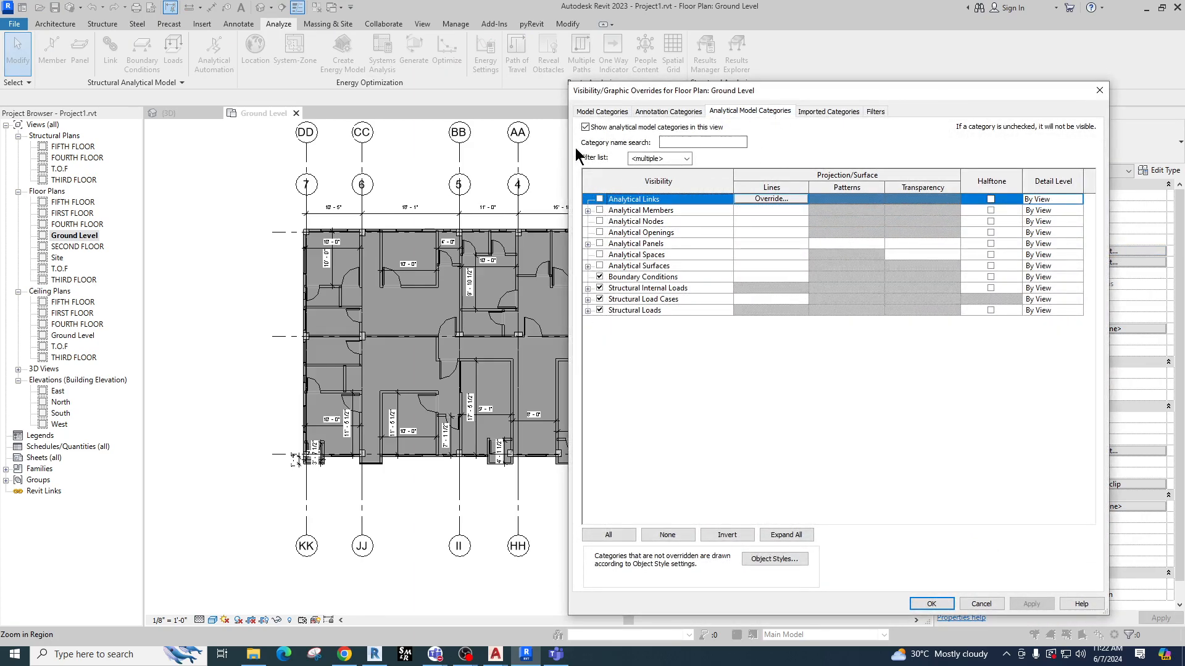
pyautogui.click(585, 127)
pyautogui.moveTo(915, 101); pyautogui.dragTo(840, 100)
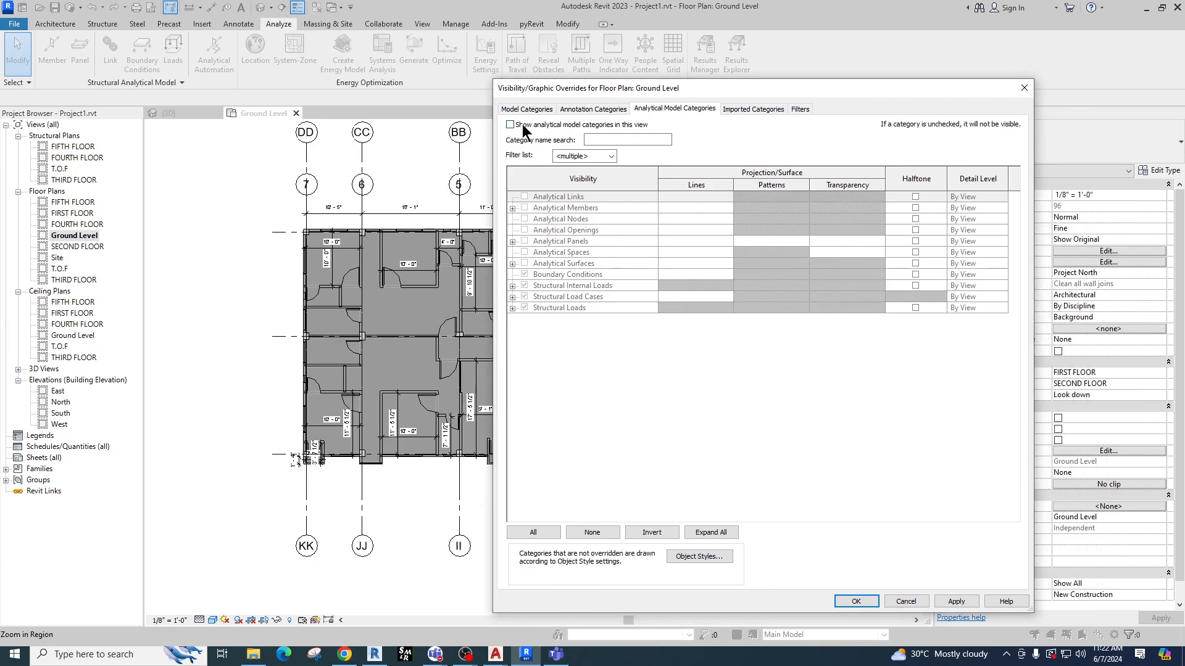
# Show the model categories in the overrides, and move and narrow the dialog to uncover more of the plan.
pyautogui.click(521, 109)
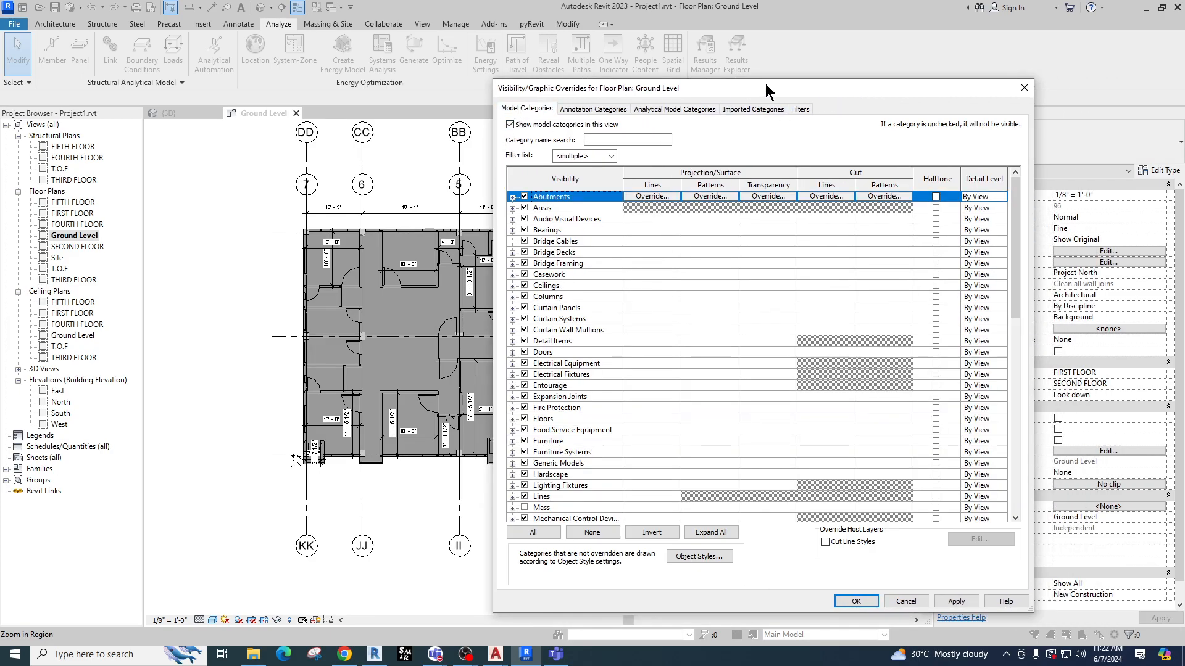
pyautogui.moveTo(771, 87); pyautogui.dragTo(921, 45)
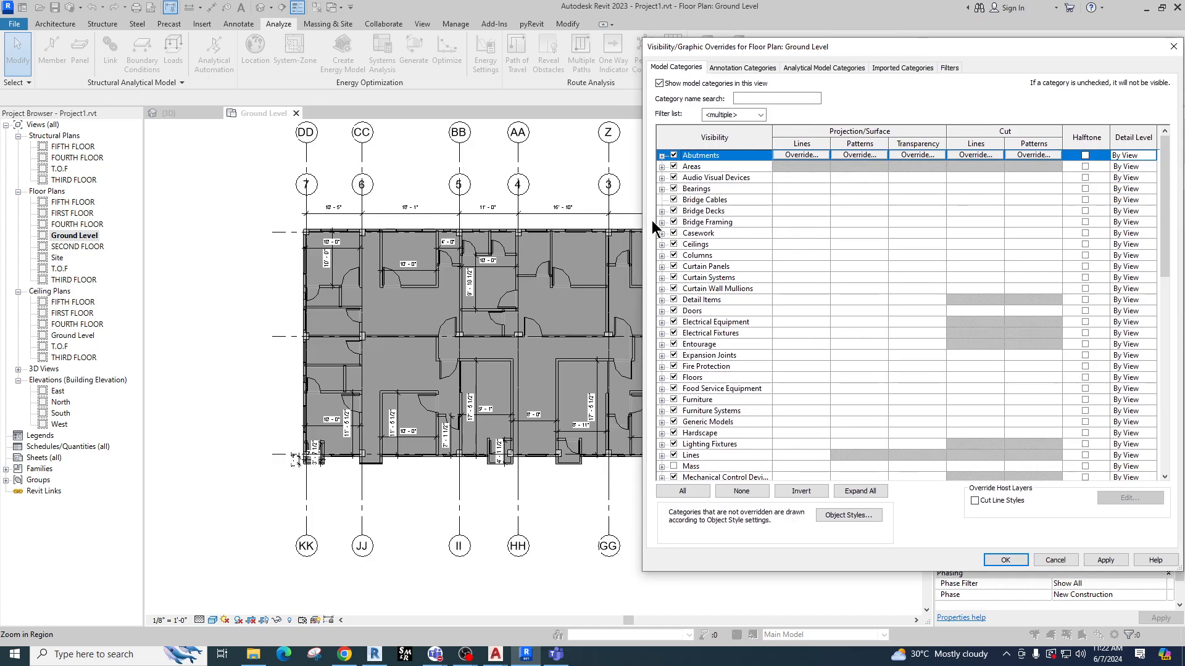
pyautogui.moveTo(643, 217); pyautogui.dragTo(706, 217)
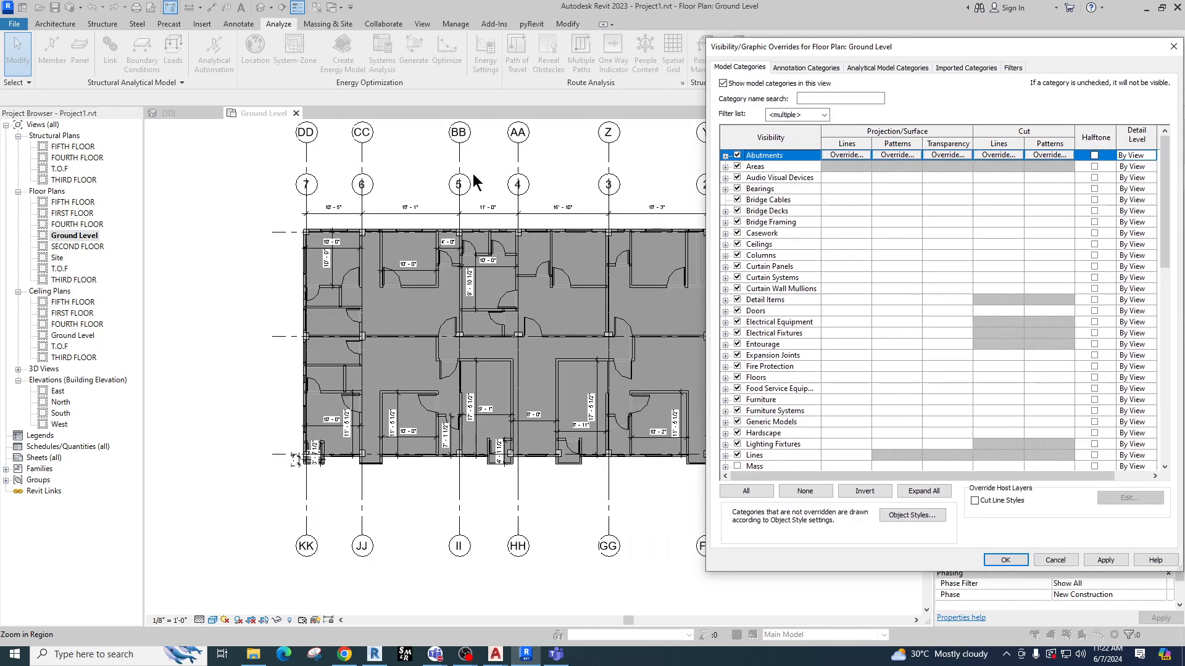
# Close the Visibility/Graphic Overrides and view the whole Ground Level plan with its grid lines.
pyautogui.click(1173, 46)
pyautogui.click(609, 153)
pyautogui.moveTo(714, 196); pyautogui.dragTo(574, 200, button='middle')
pyautogui.click(766, 268)
pyautogui.scroll(-1, 767, 278)
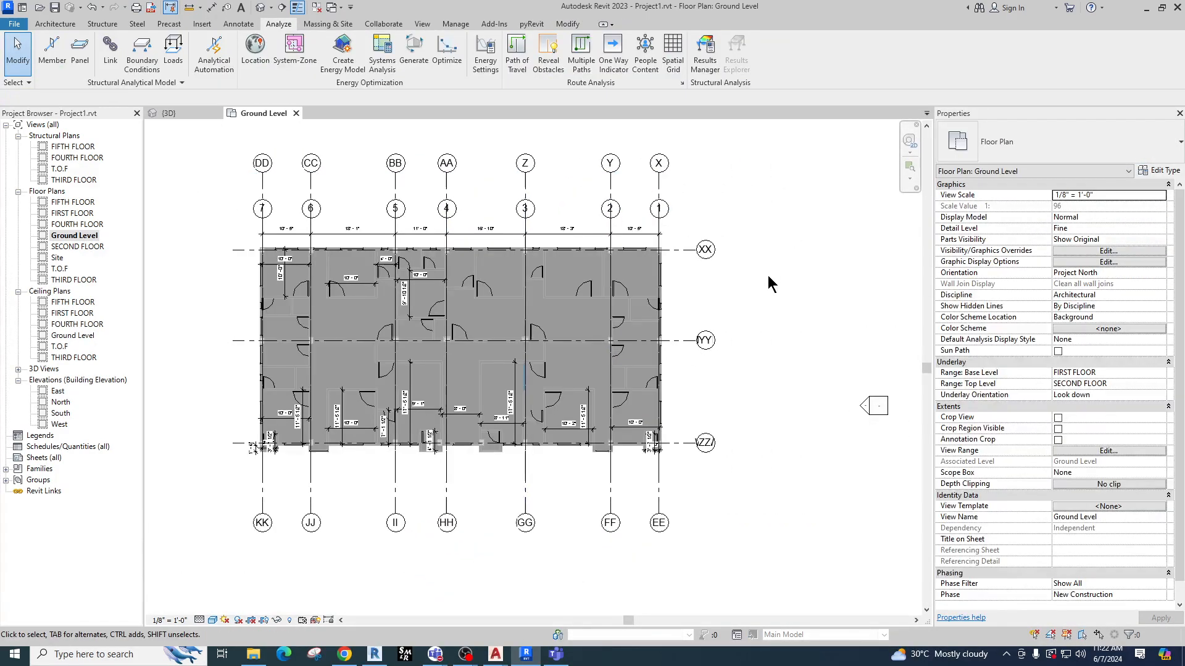
pyautogui.scroll(2, 833, 350)
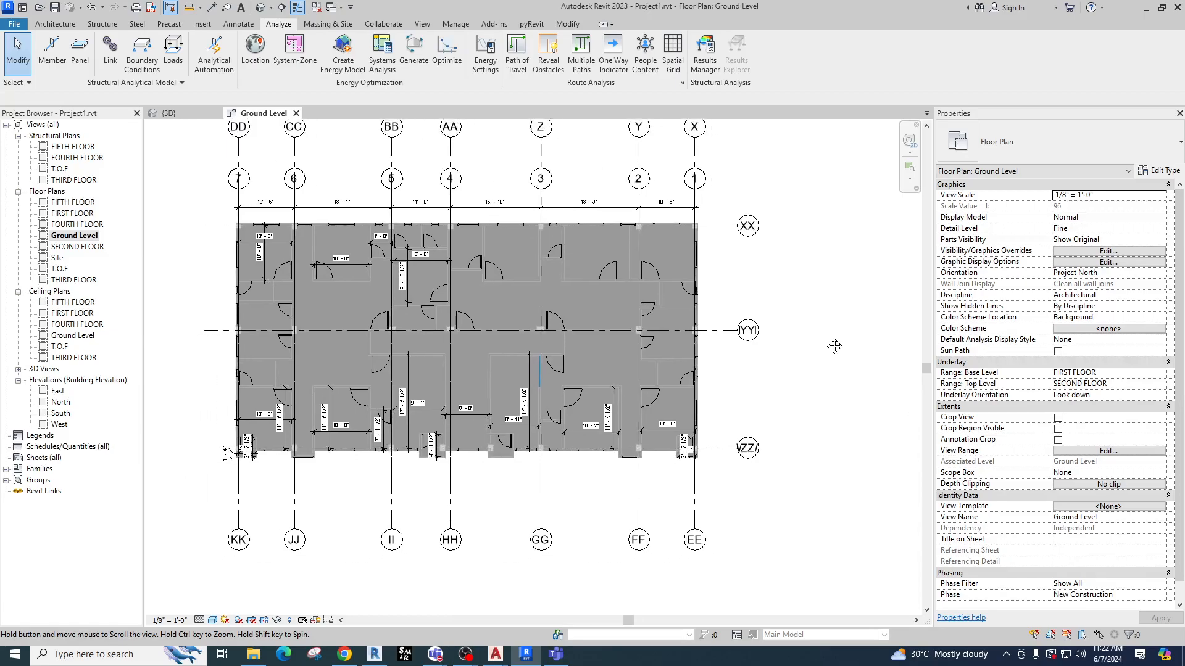
# Reopen the Ground Level plan's Visibility/Graphic Overrides beside the plan and show the annotation and imported categories.
pyautogui.click(1111, 251)
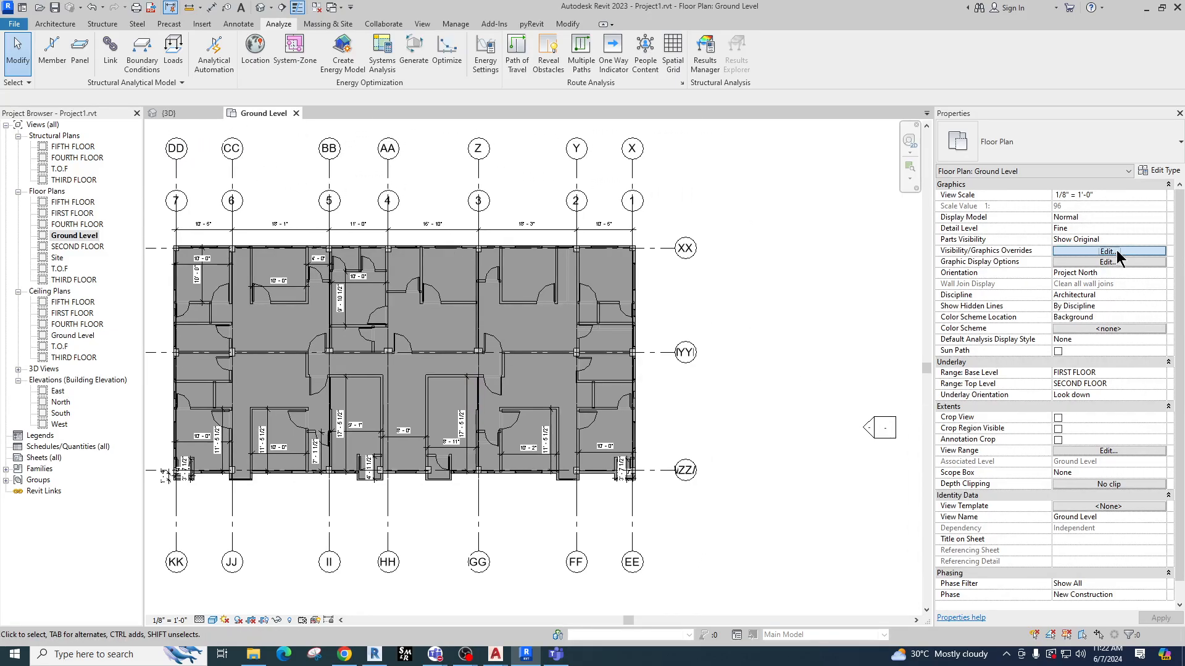
pyautogui.moveTo(928, 44); pyautogui.dragTo(904, 88)
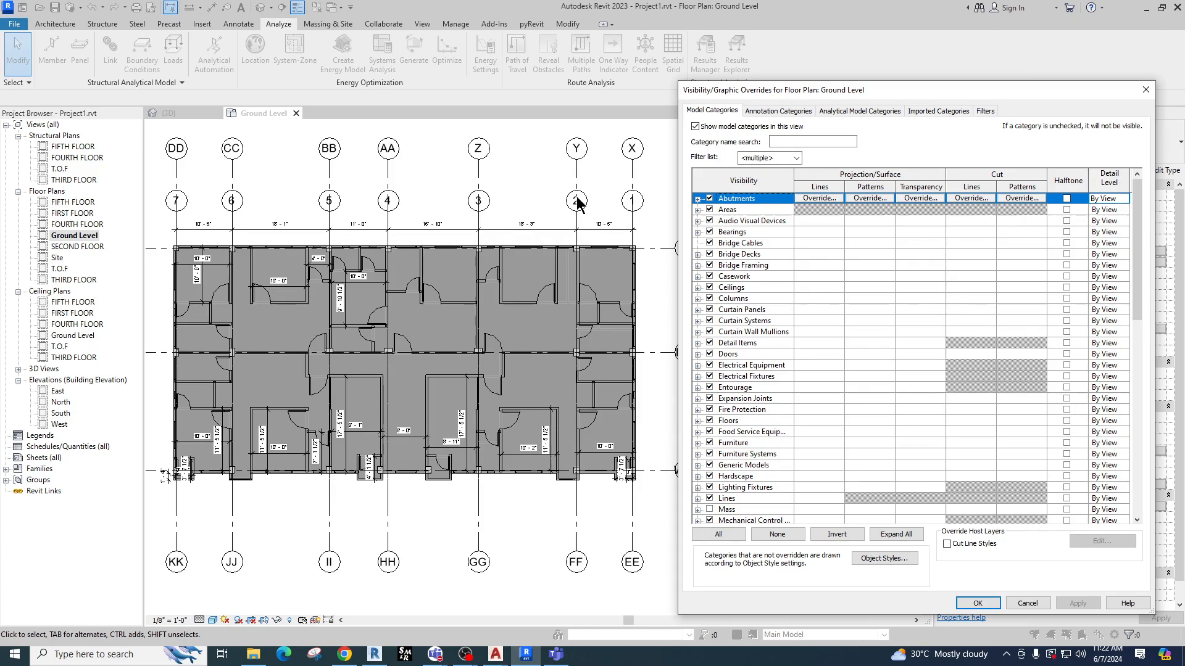
pyautogui.click(771, 111)
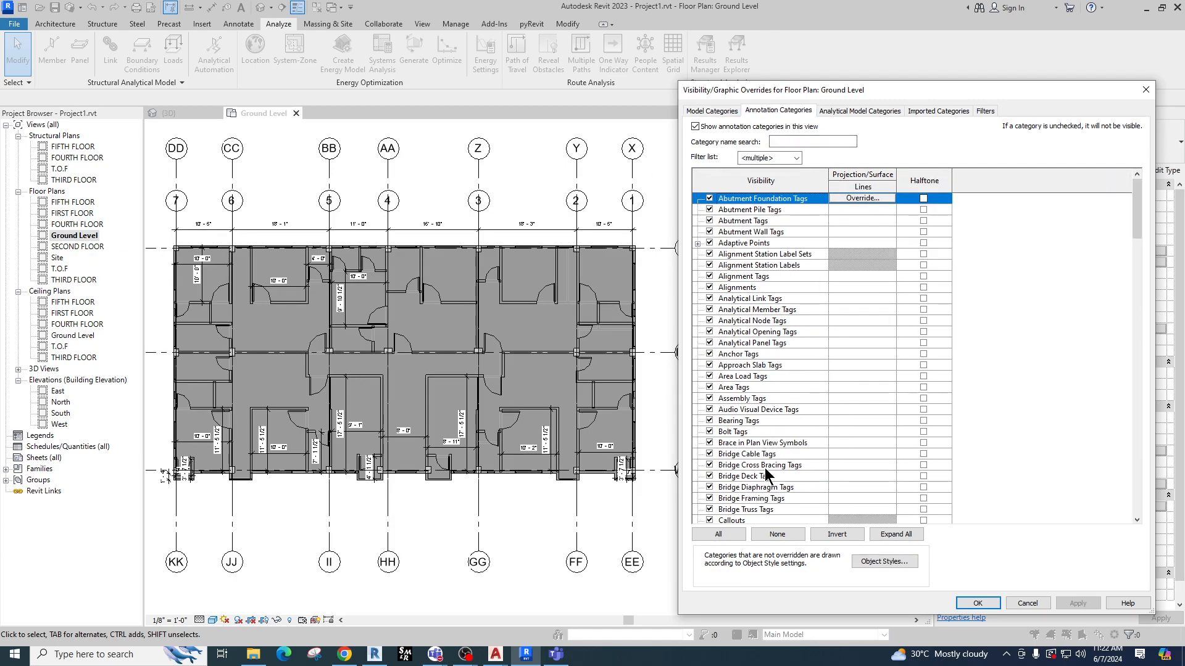
pyautogui.click(937, 111)
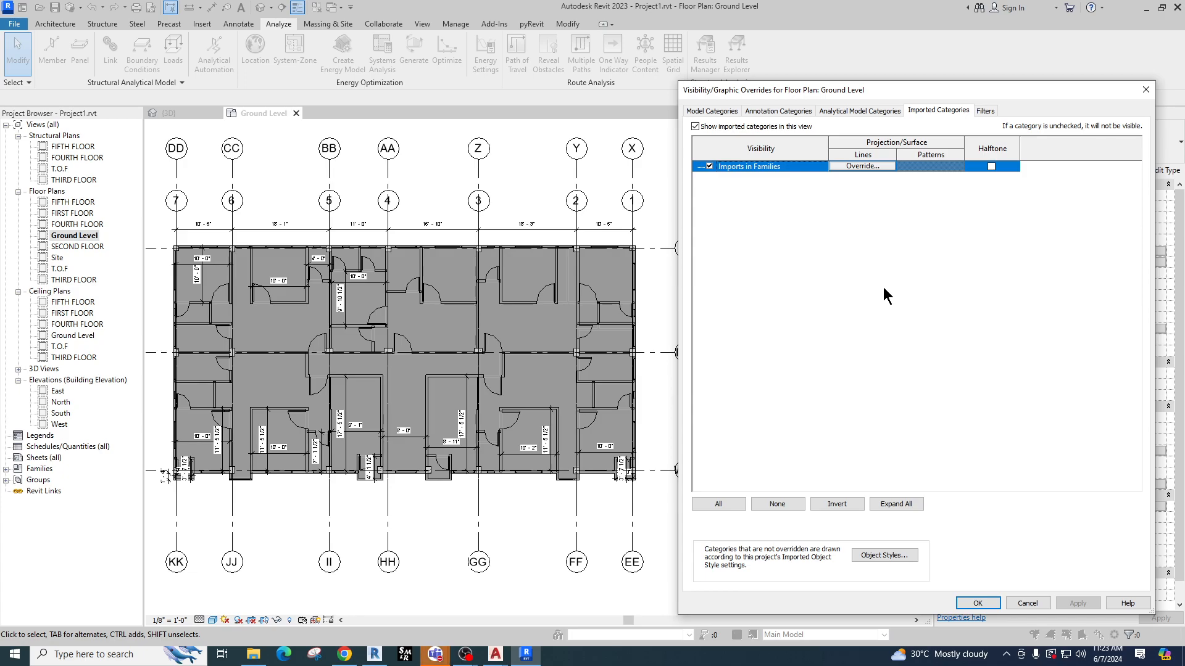
# Switch to the Teams BIM meeting to check its participants, and minimize it to return to Revit.
pyautogui.click(441, 659)
pyautogui.click(490, 593)
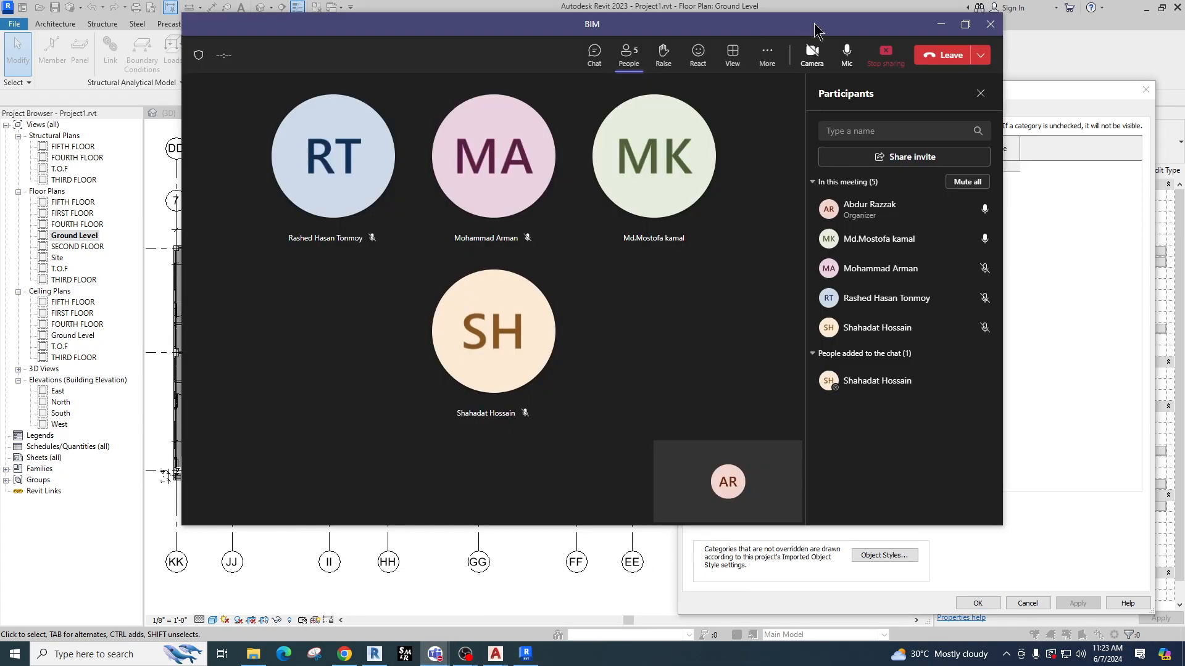
pyautogui.click(939, 28)
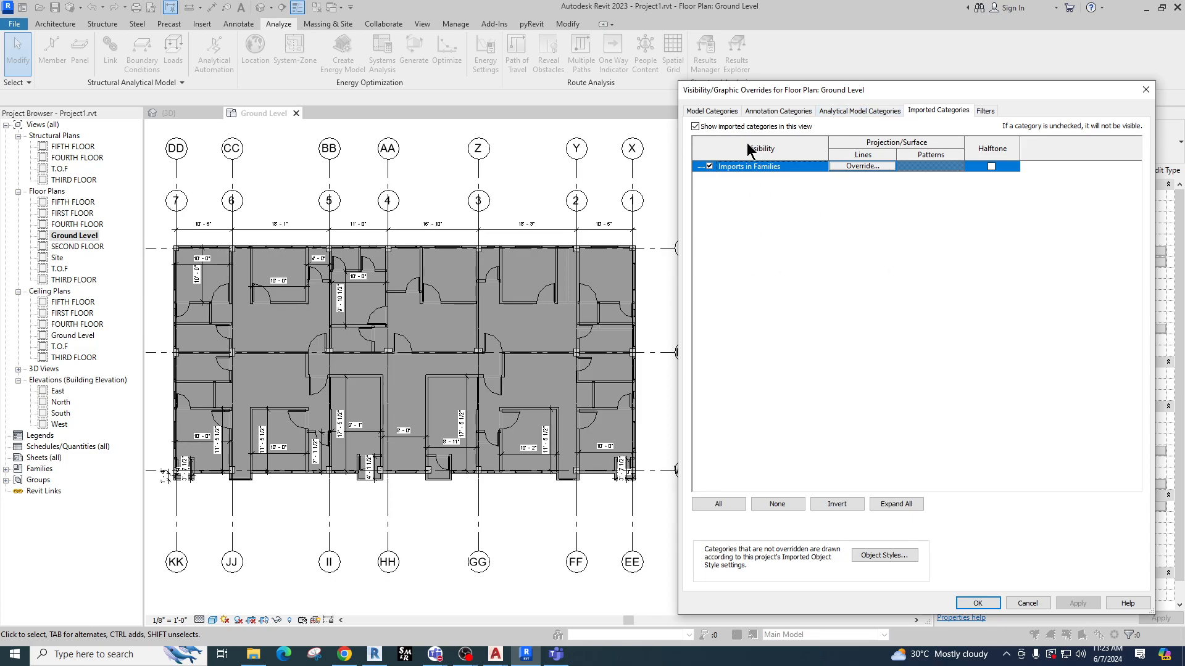
# Turn off the display of all model categories in the Ground Level plan and apply it.
pyautogui.click(716, 111)
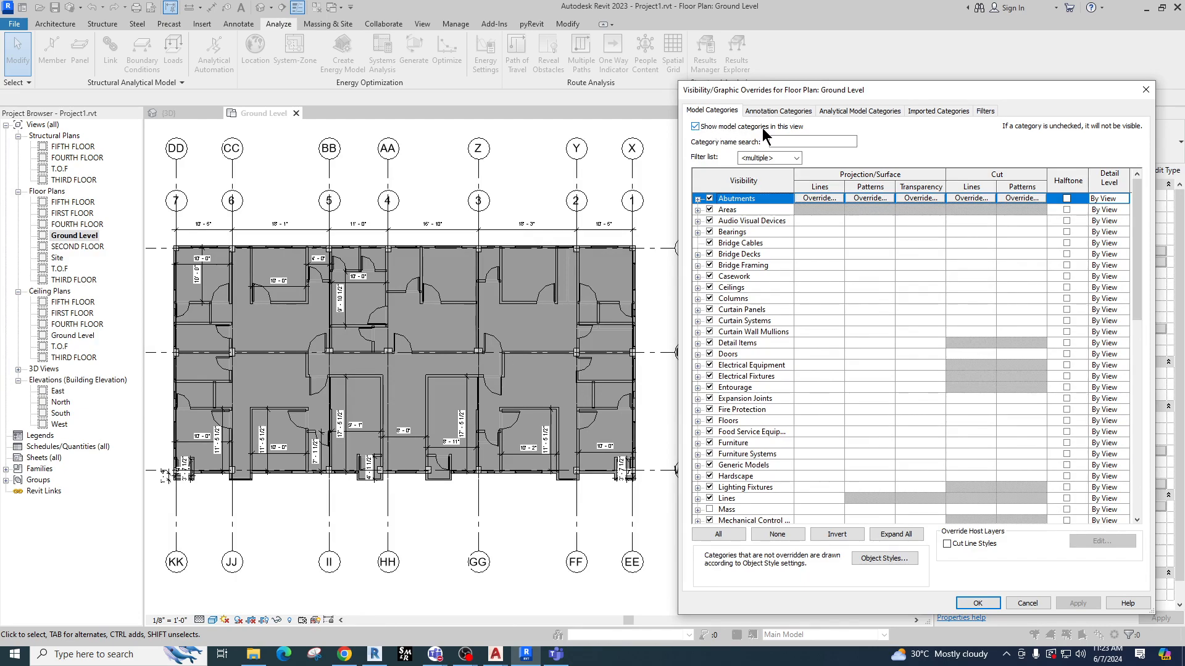
pyautogui.click(696, 127)
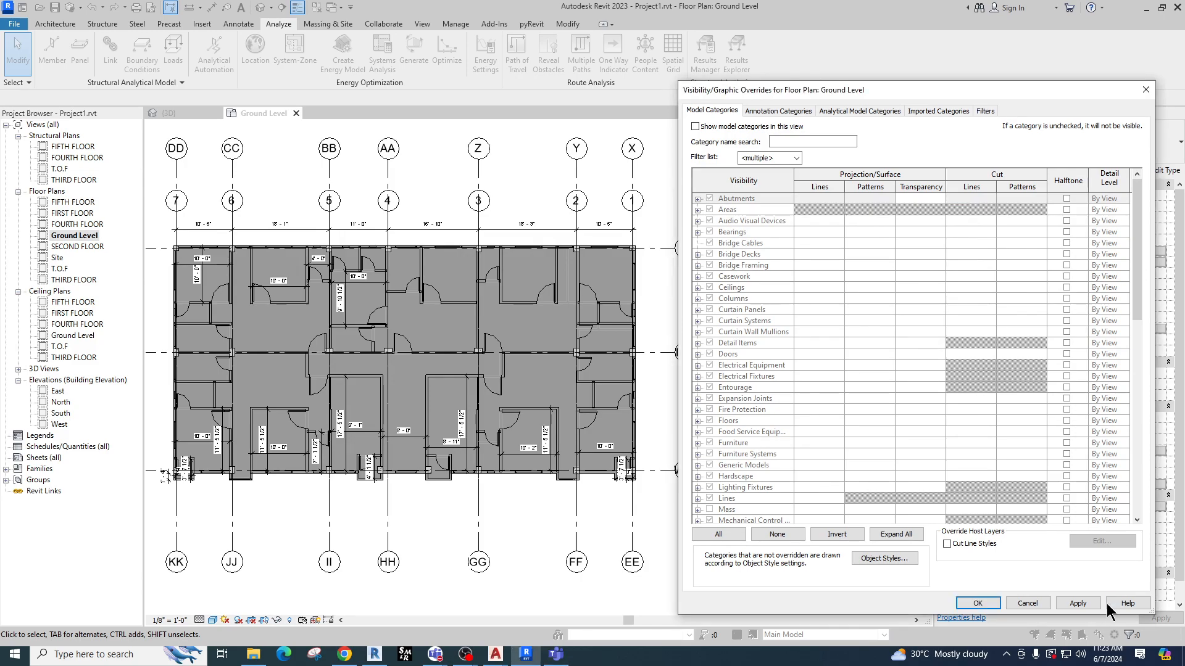
pyautogui.click(1128, 603)
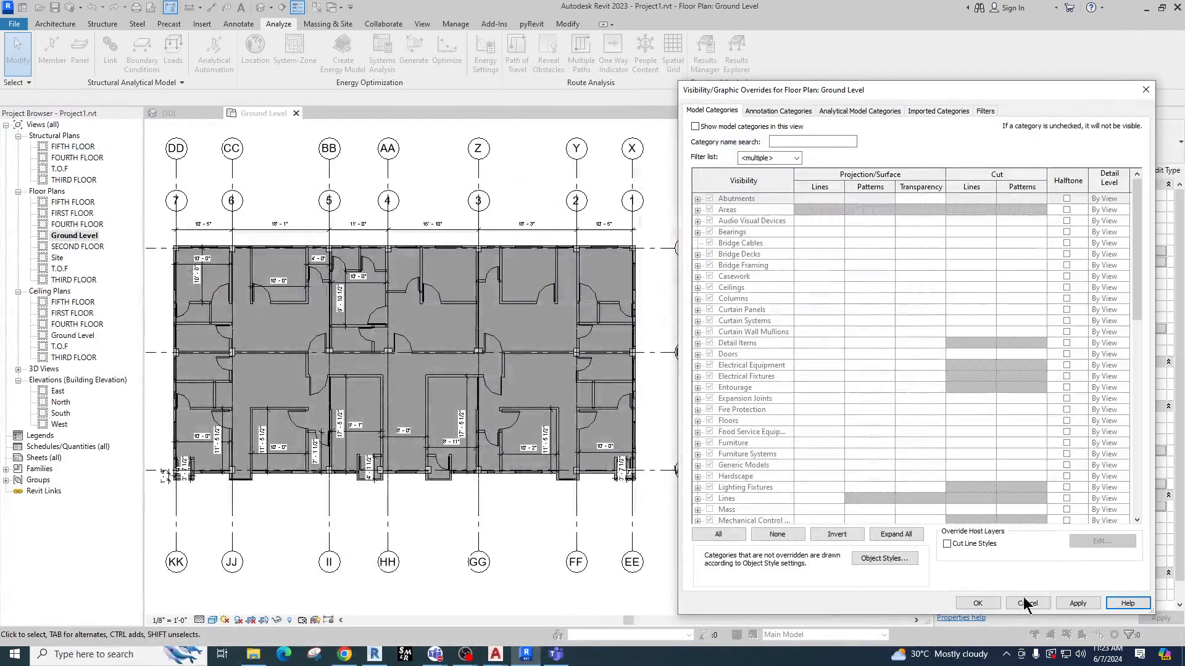
pyautogui.click(1077, 603)
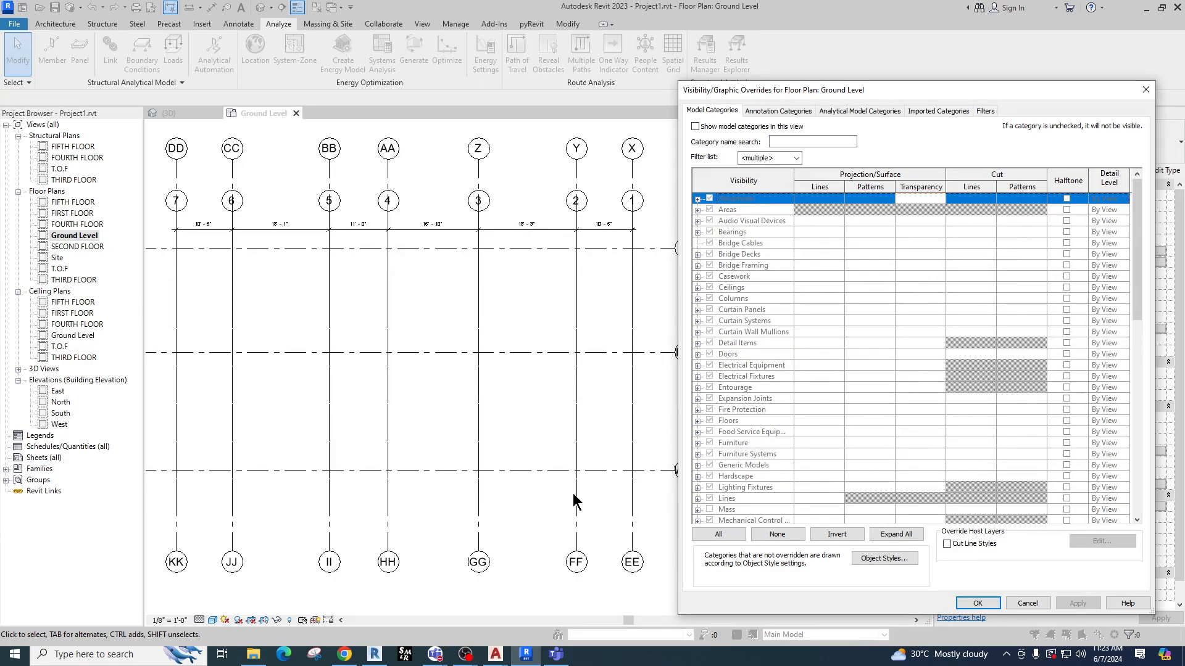
# Look through the model category list, and turn the display of model categories back on in the Ground Level plan.
pyautogui.scroll(-6, 751, 339)
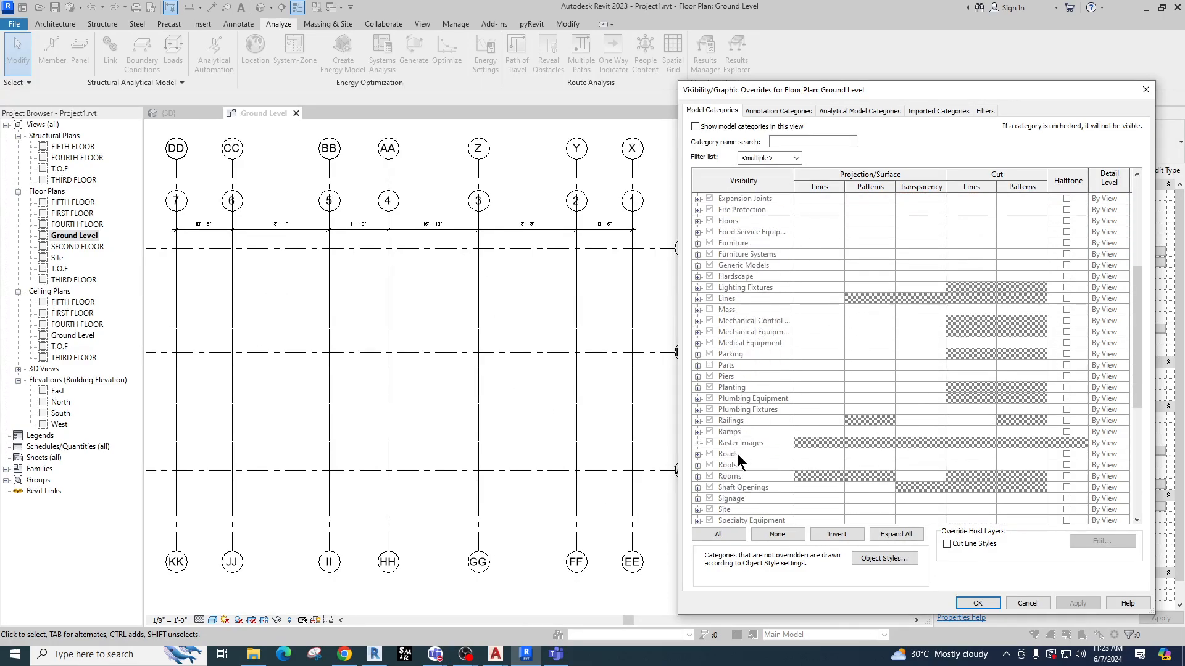
pyautogui.scroll(6, 734, 453)
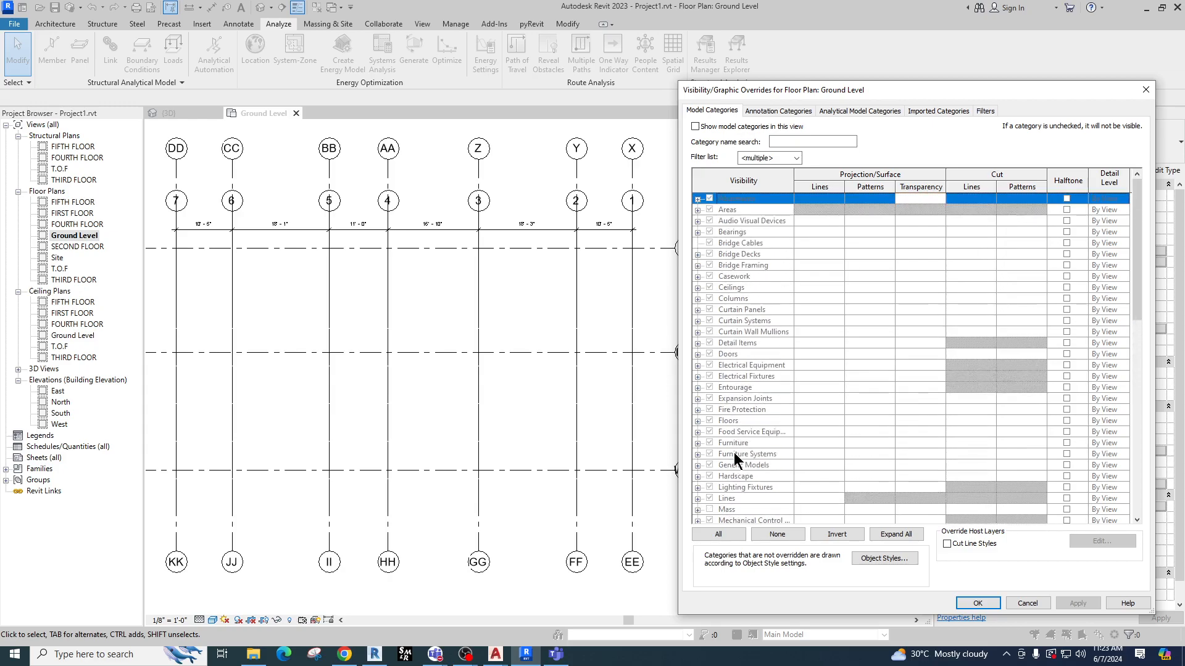
pyautogui.click(696, 126)
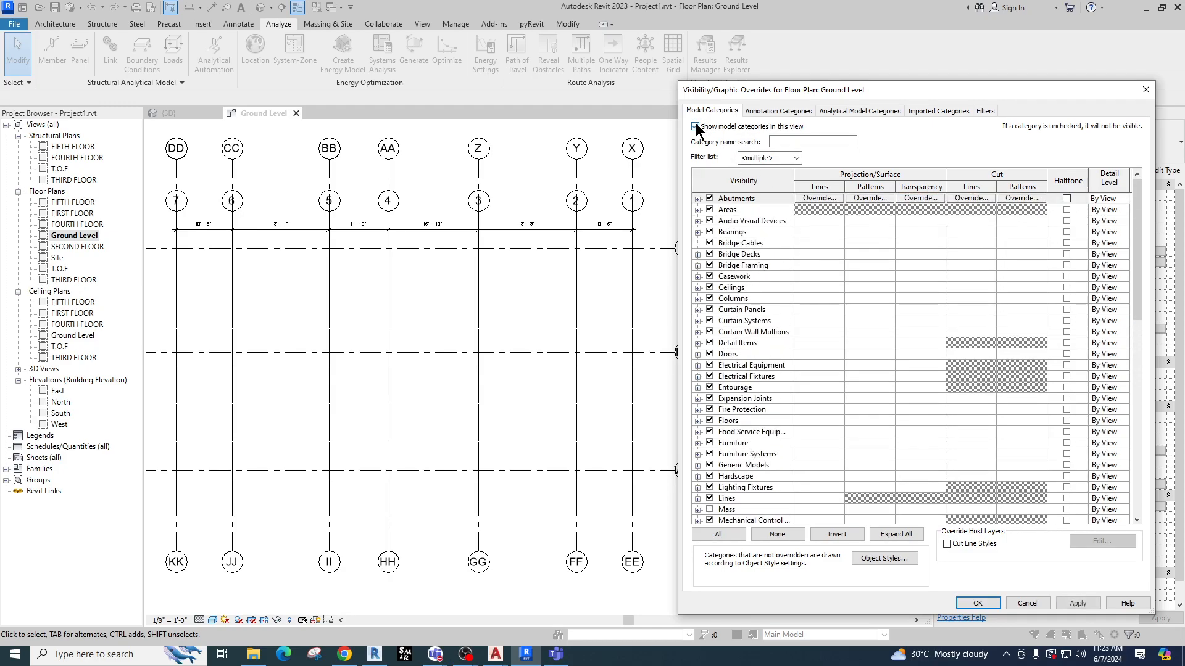
pyautogui.click(1077, 603)
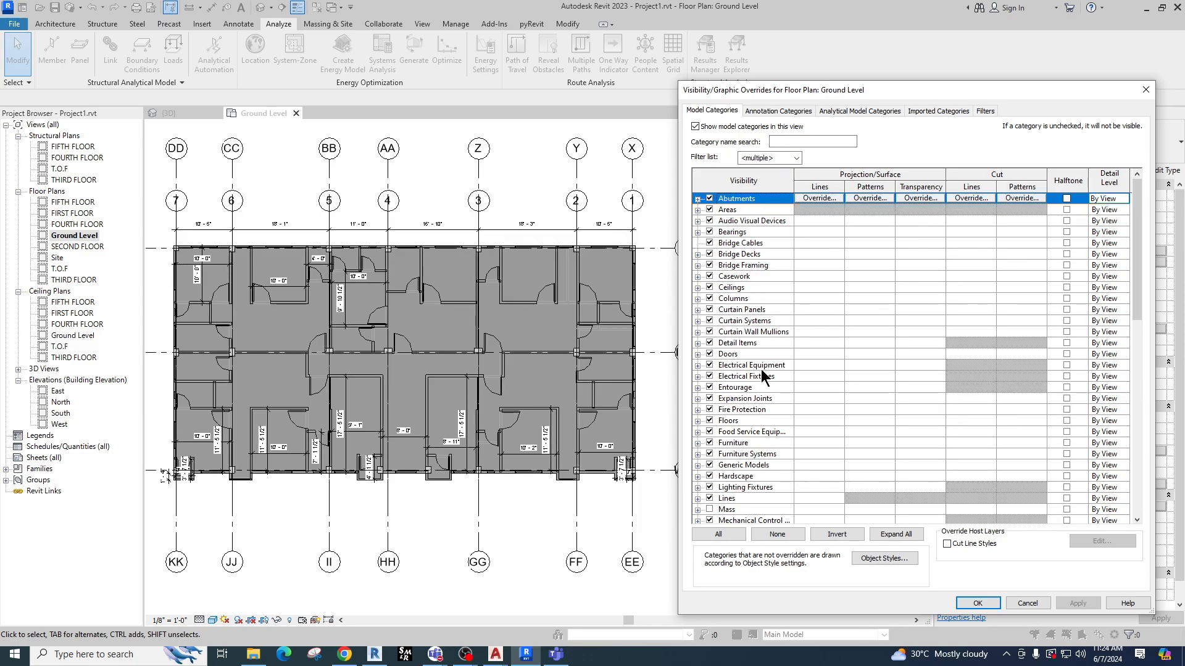
# Find the Doors model category, turn off its visibility in the Ground Level plan, and close the overrides.
pyautogui.click(748, 333)
pyautogui.press('Down')
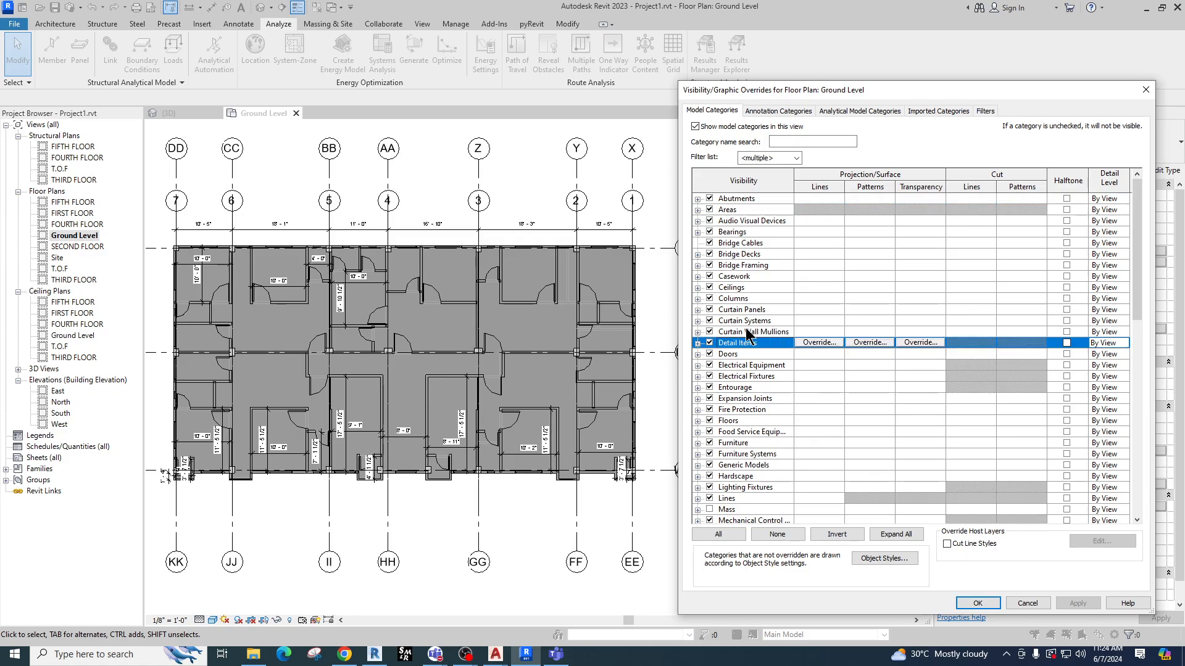
pyautogui.press('w')
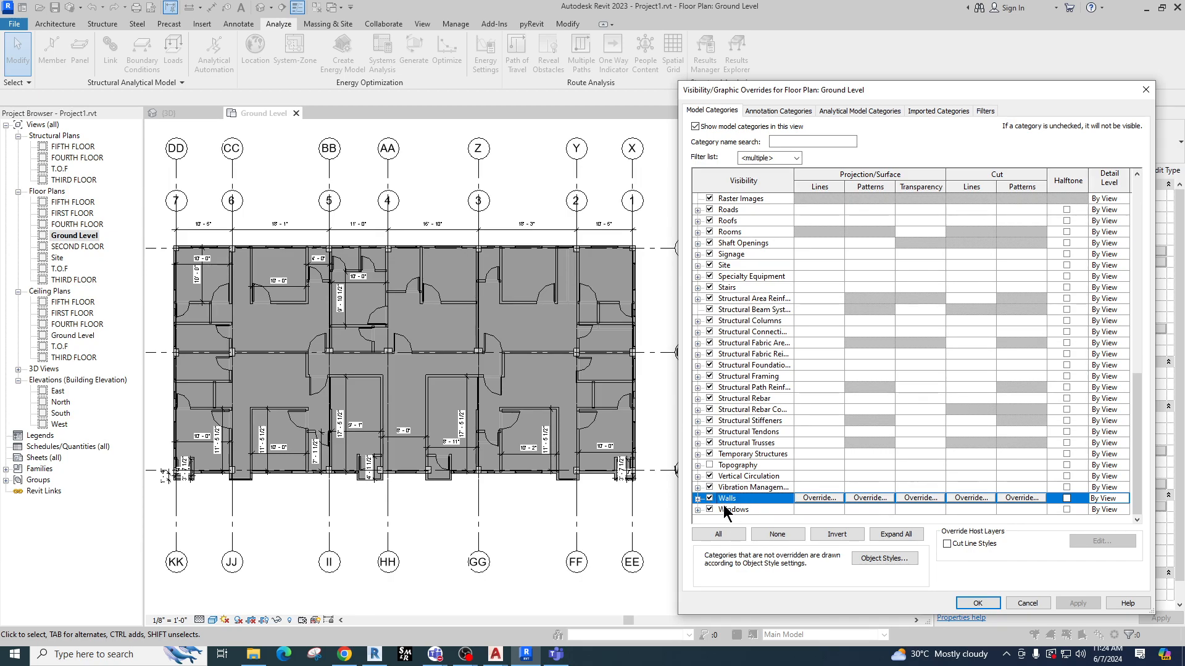
pyautogui.click(741, 365)
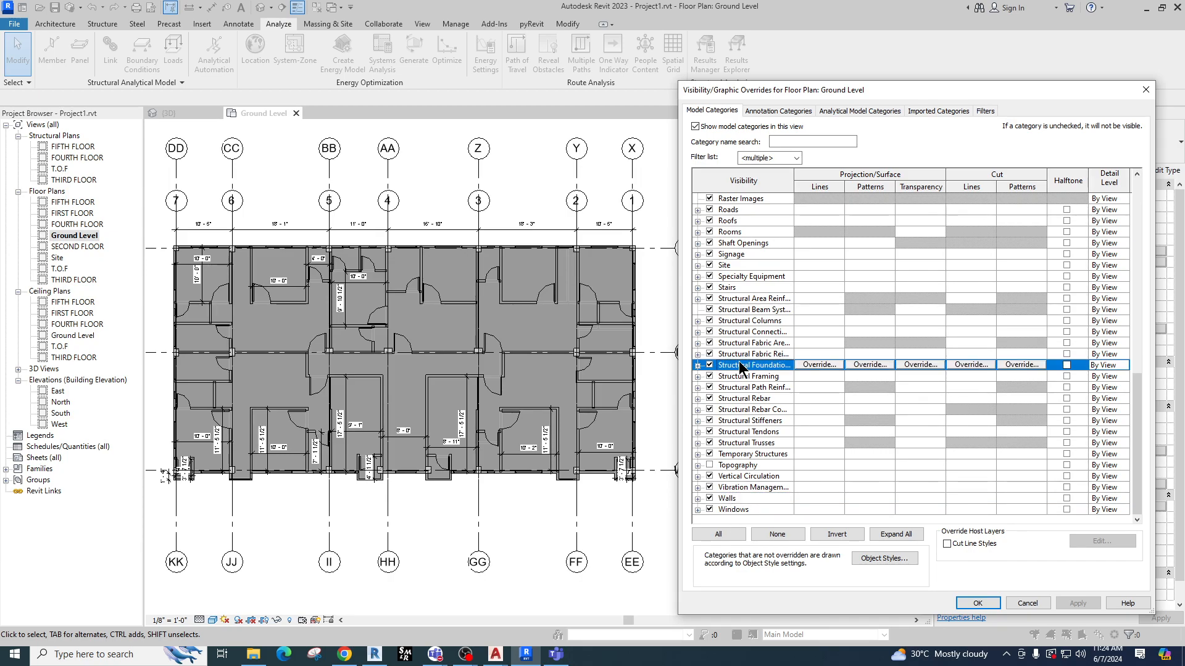
pyautogui.press('d')
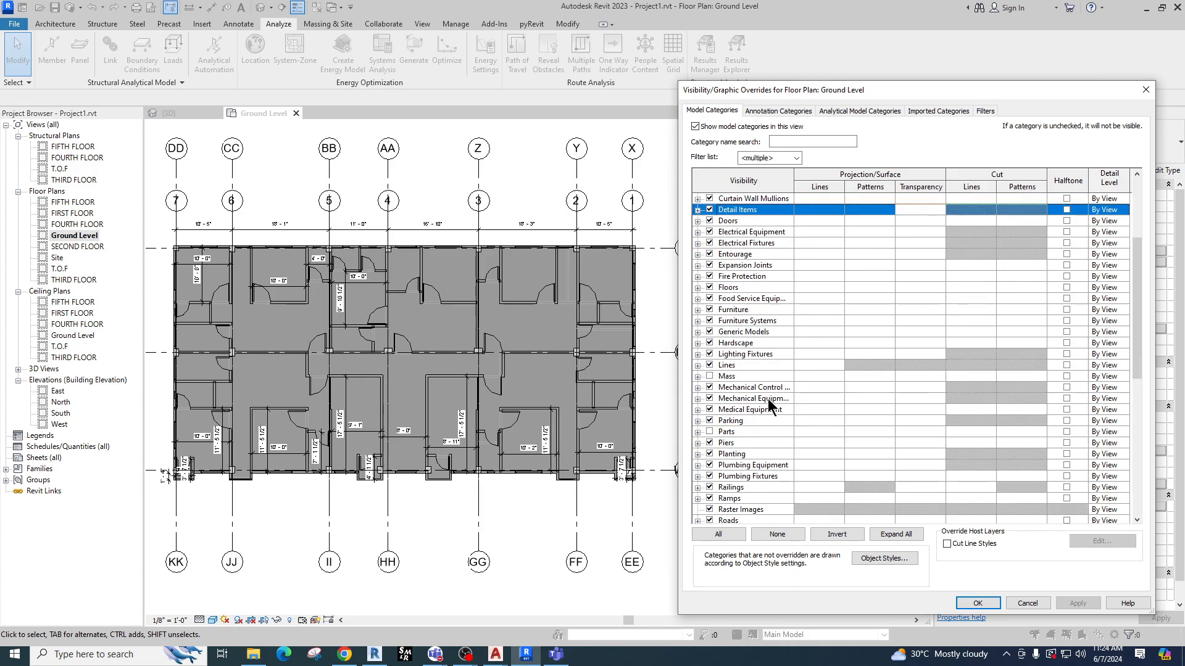
pyautogui.click(709, 221)
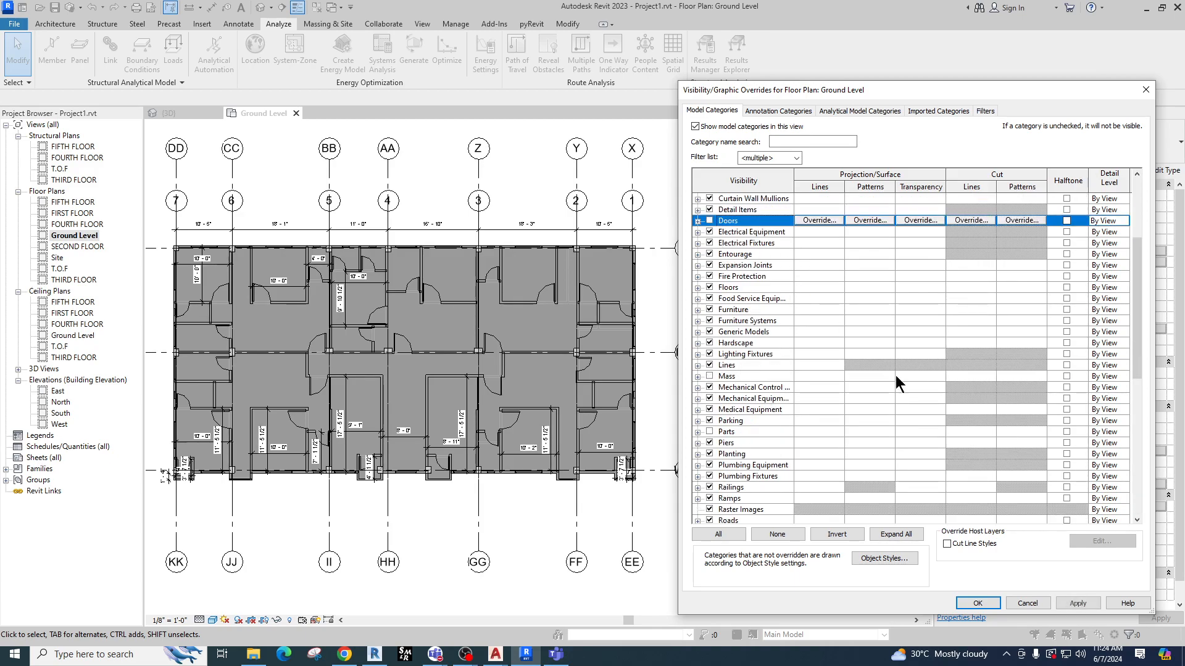
pyautogui.click(1084, 607)
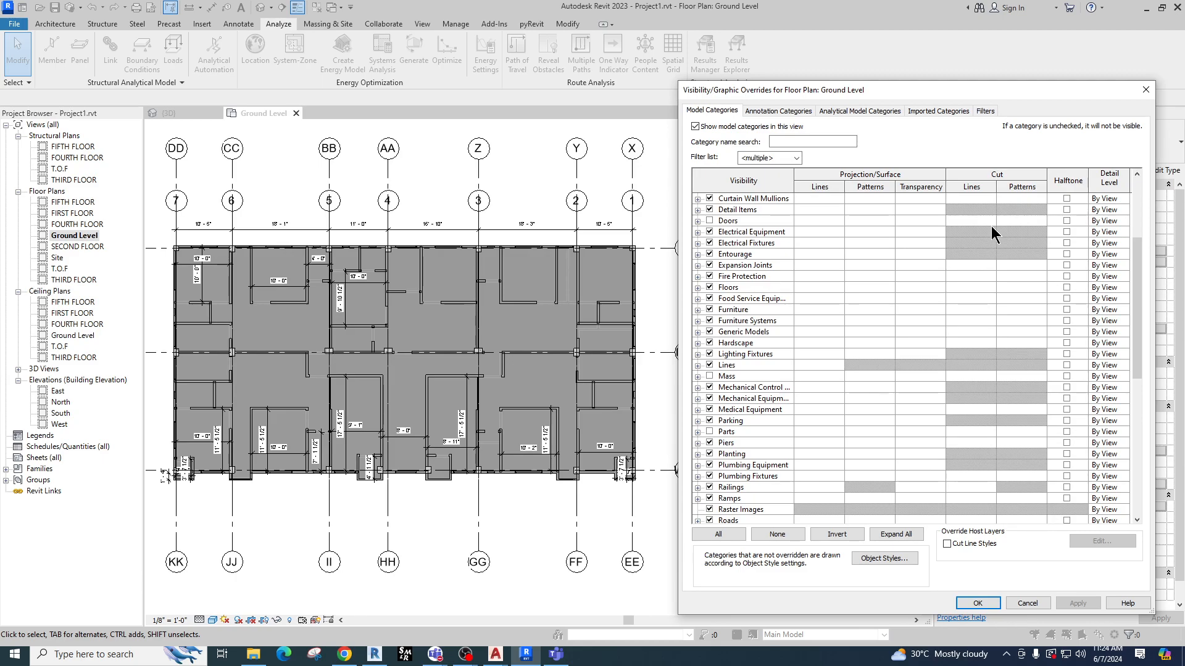
pyautogui.click(1146, 90)
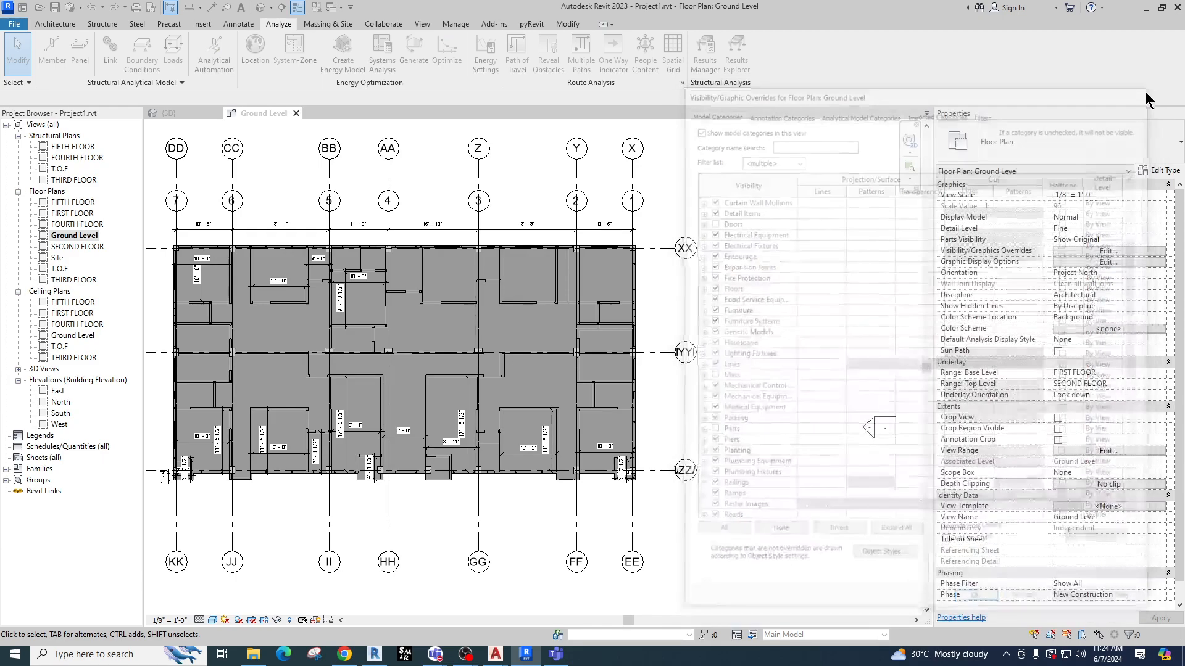
# Show the view templates available for the four structural plans without assigning one, and undo the last change.
pyautogui.click(64, 147)
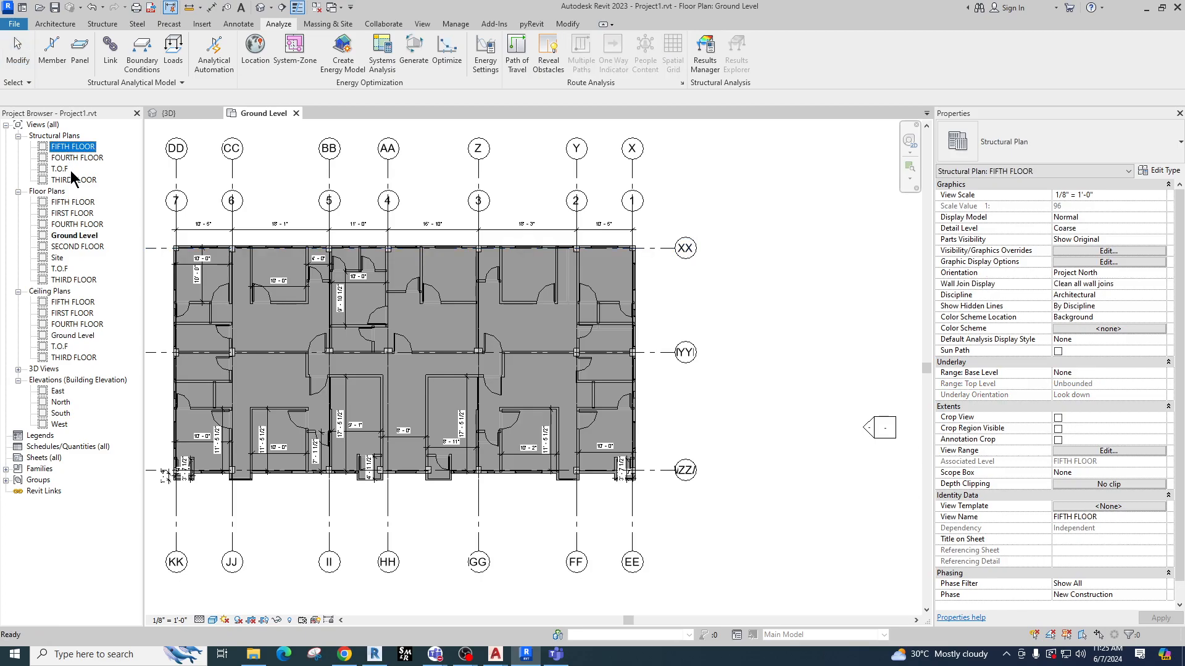
pyautogui.keyDown('shift'); pyautogui.click(71, 179); pyautogui.keyUp('shift')
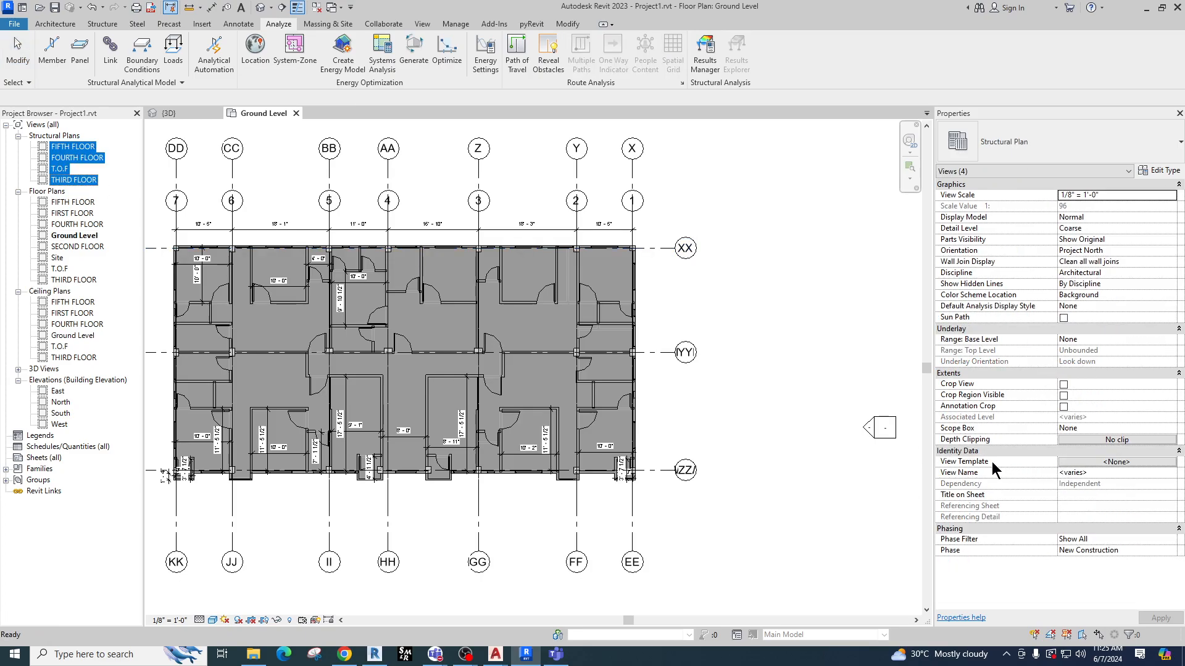
pyautogui.click(1099, 463)
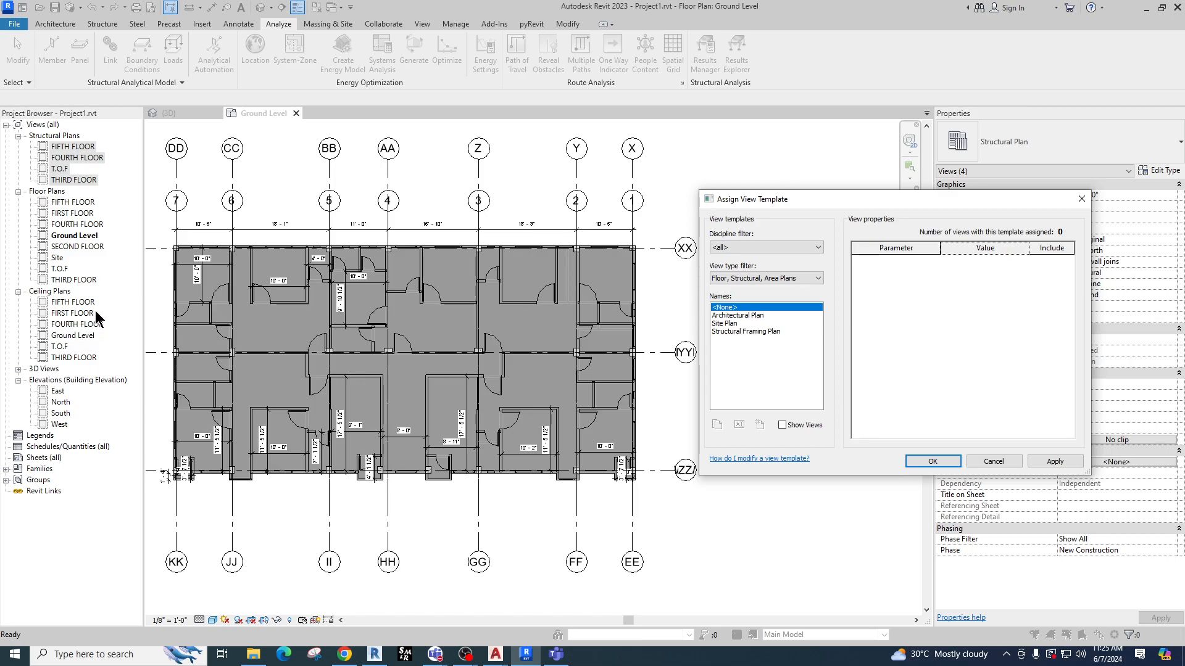
pyautogui.click(1081, 199)
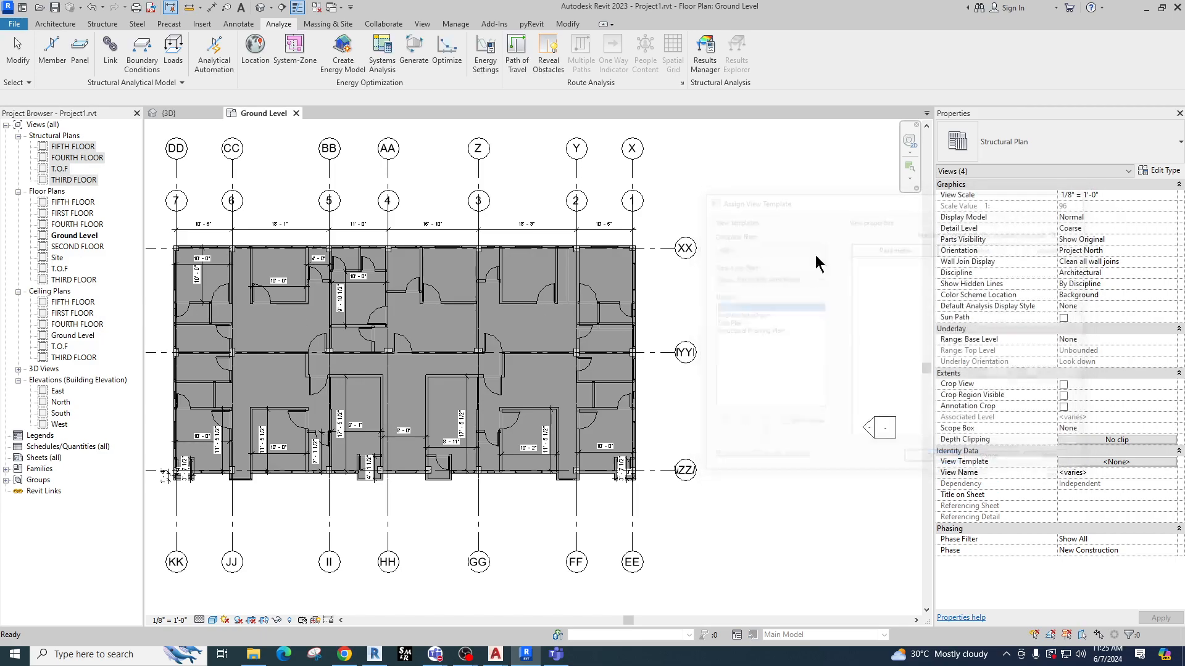
pyautogui.hotkey('ctrl', 'z')
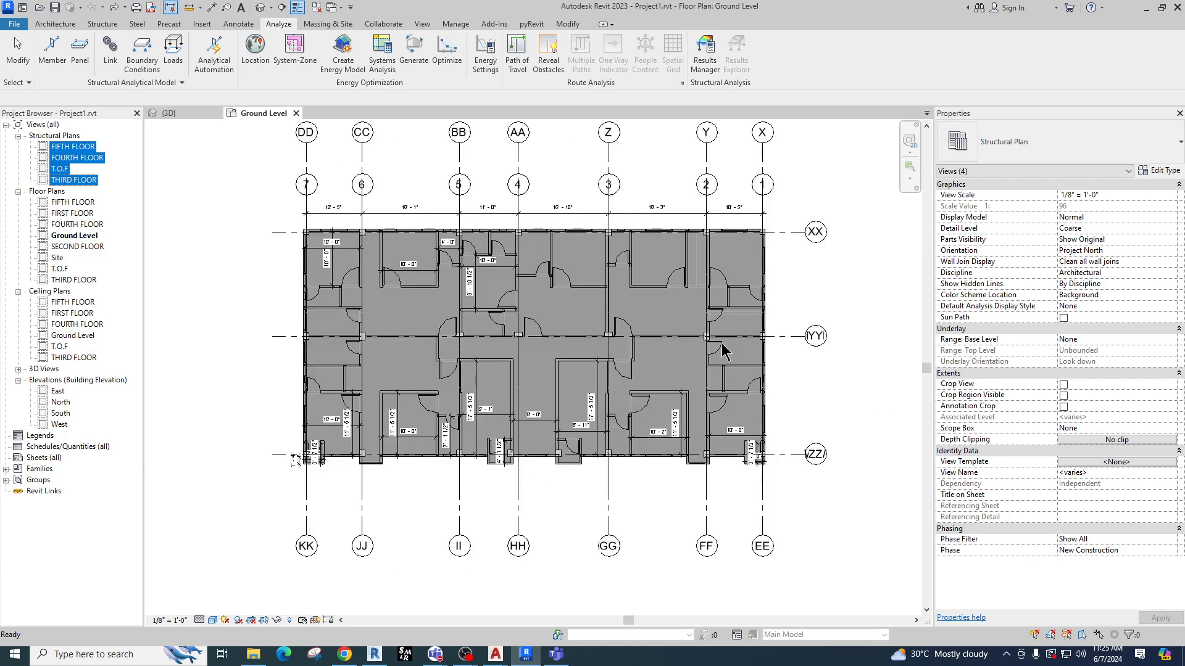
# Assign the Architectural Plan view template to the Ground Level floor plan.
pyautogui.click(840, 444)
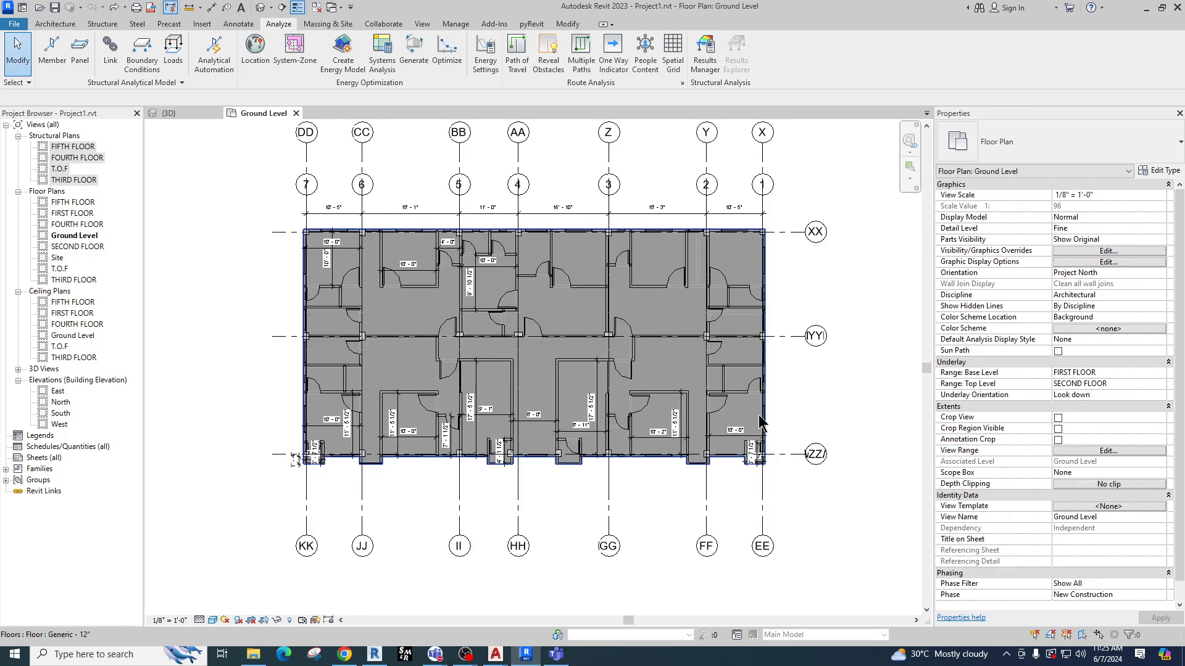
pyautogui.click(1127, 507)
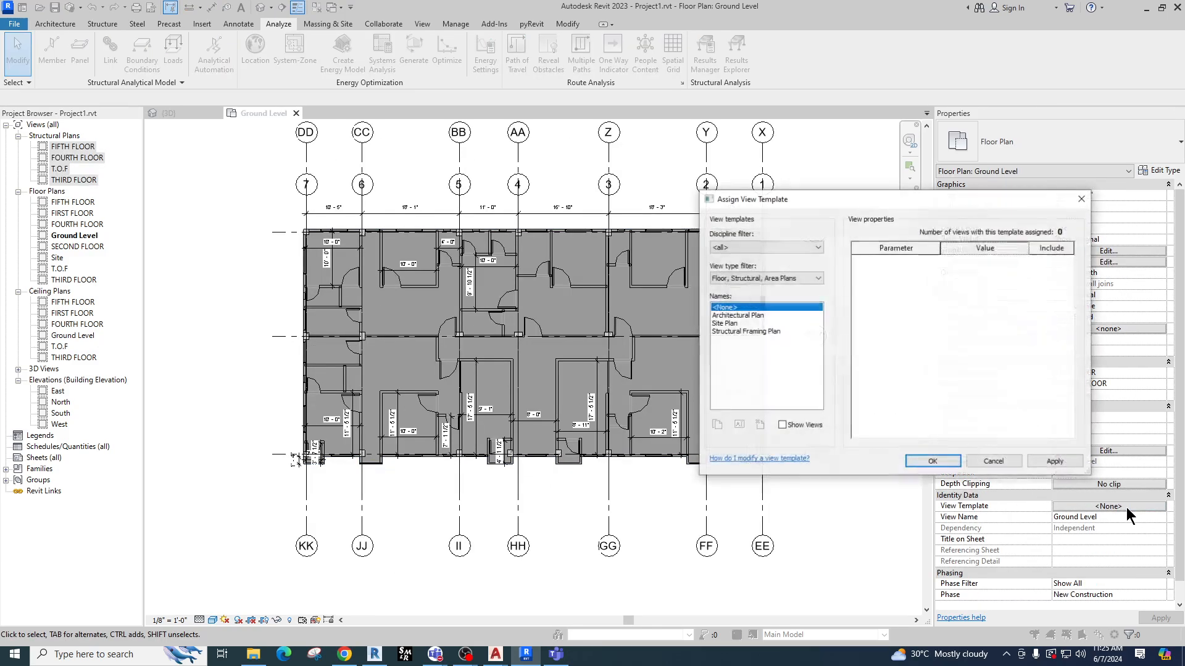
pyautogui.click(750, 315)
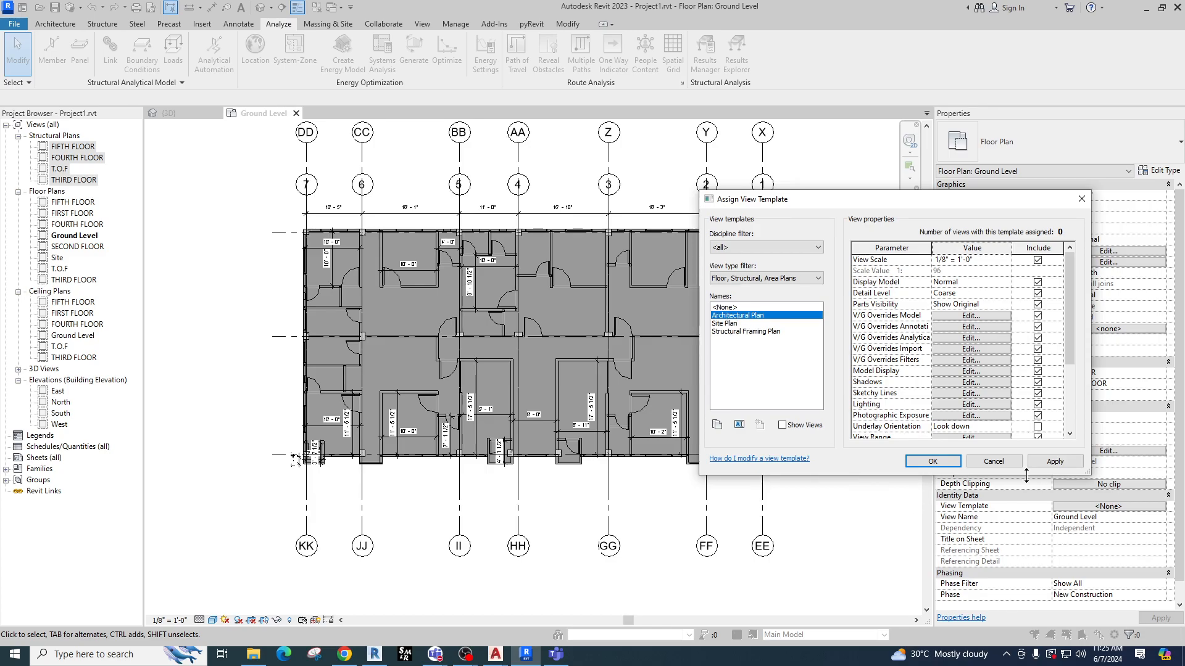
pyautogui.click(1048, 460)
pyautogui.click(933, 460)
# Examine the model, annotation, analytical and imported categories in the Ground Level overrides under the assigned template, and close them.
pyautogui.moveTo(672, 503); pyautogui.dragTo(528, 450, button='middle')
pyautogui.click(1108, 251)
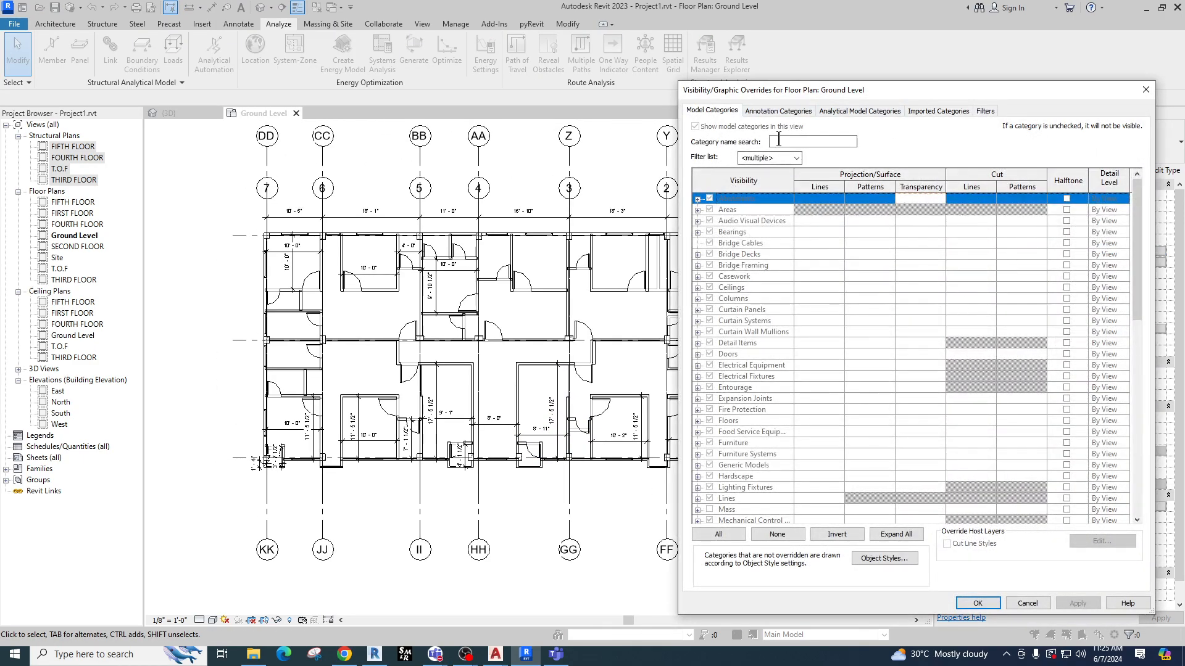
pyautogui.click(778, 111)
pyautogui.click(863, 111)
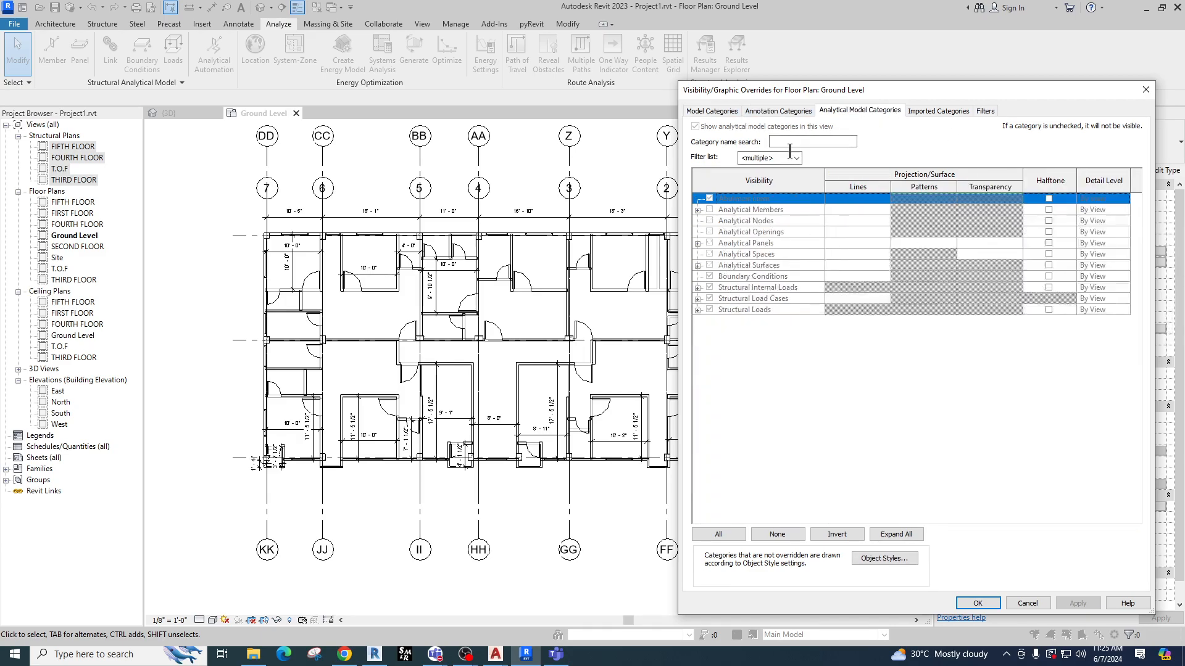
pyautogui.click(938, 111)
pyautogui.click(714, 110)
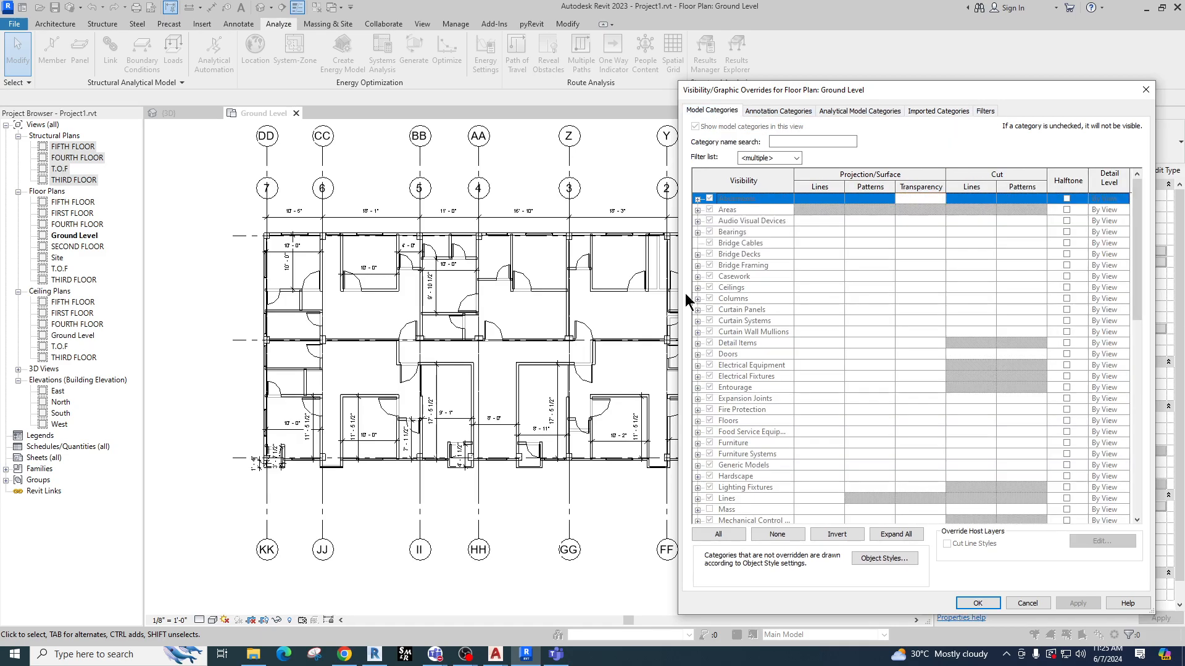
pyautogui.click(1146, 90)
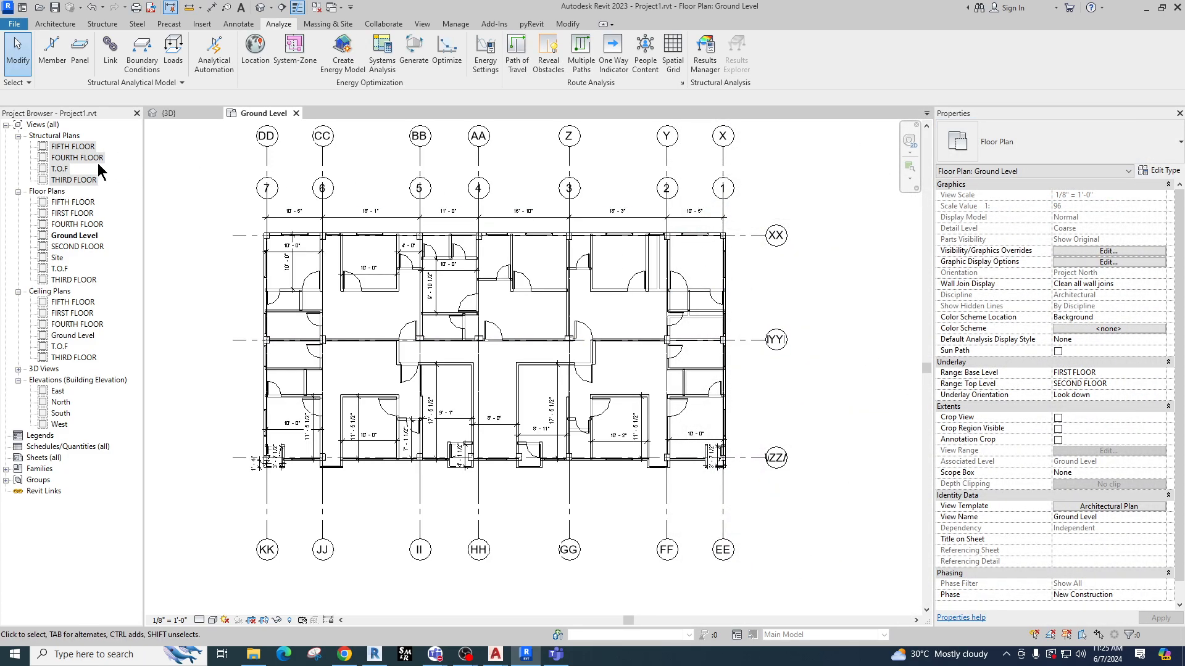
# Assign the Architectural Plan view template to all four structural plans: FIFTH FLOOR, FOURTH FLOOR, T.O.F and THIRD FLOOR.
pyautogui.click(79, 147)
pyautogui.keyDown('shift'); pyautogui.click(80, 181); pyautogui.keyUp('shift')
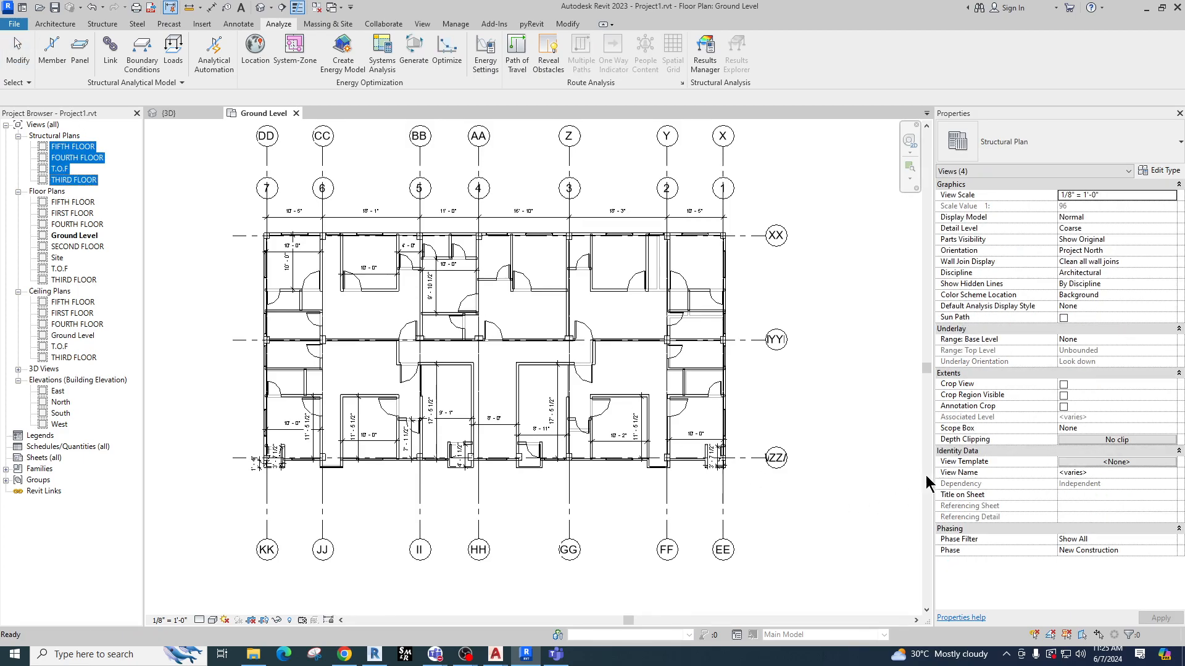
pyautogui.click(1105, 462)
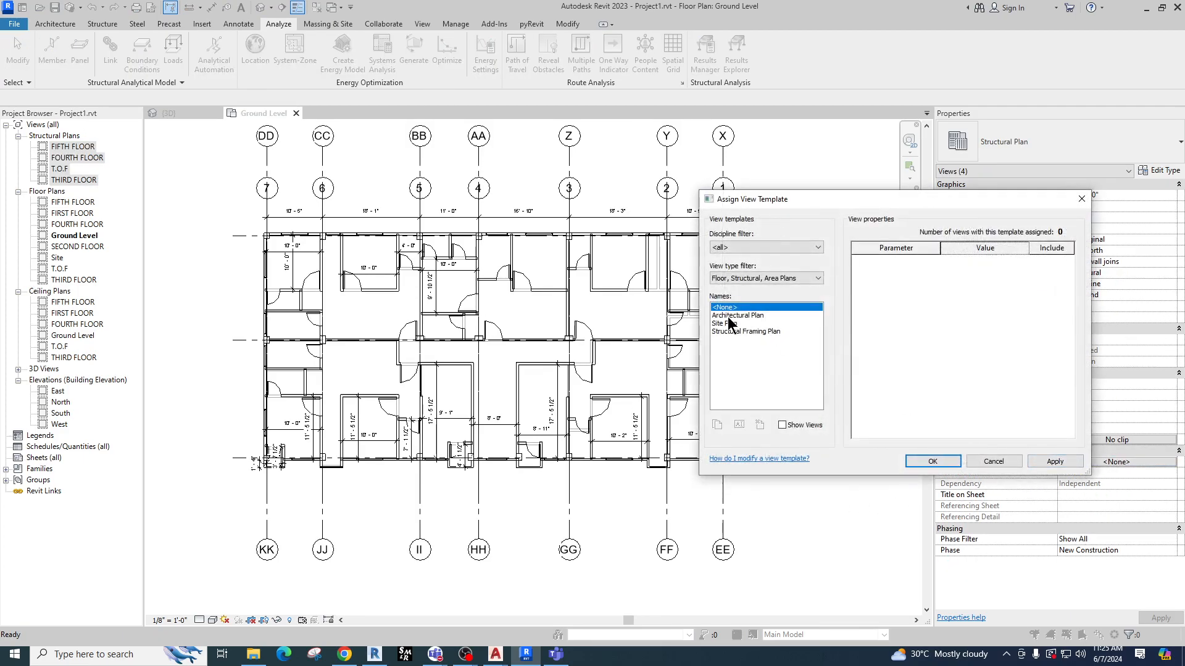
pyautogui.click(729, 316)
pyautogui.click(1055, 462)
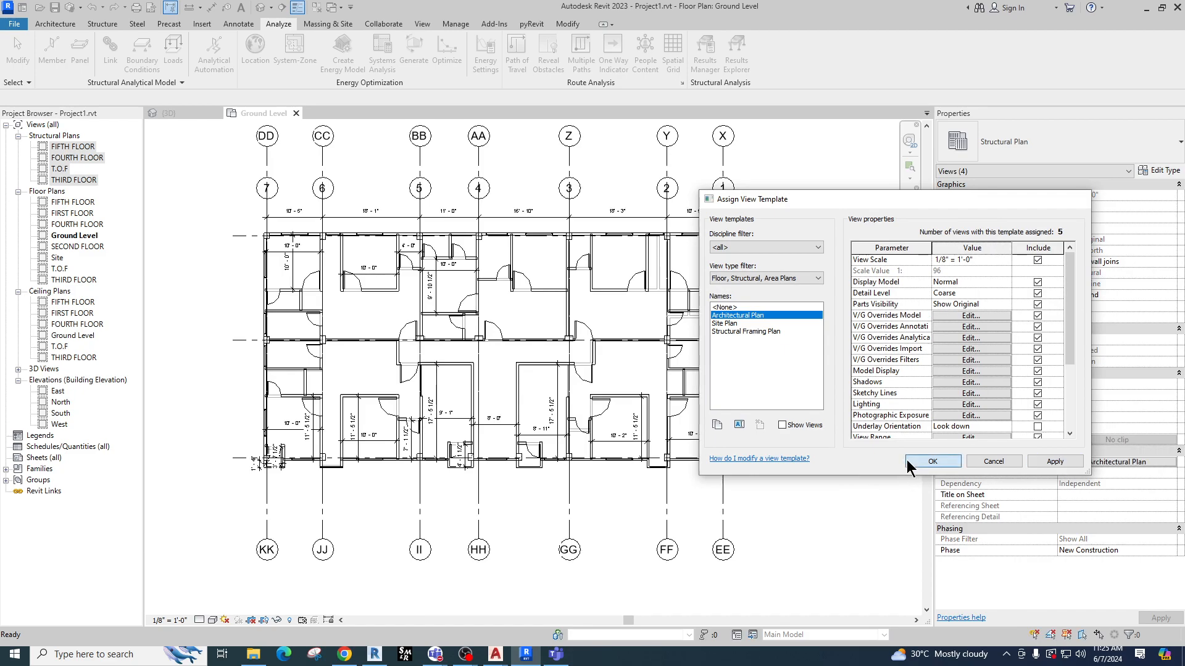
pyautogui.click(933, 462)
pyautogui.click(822, 471)
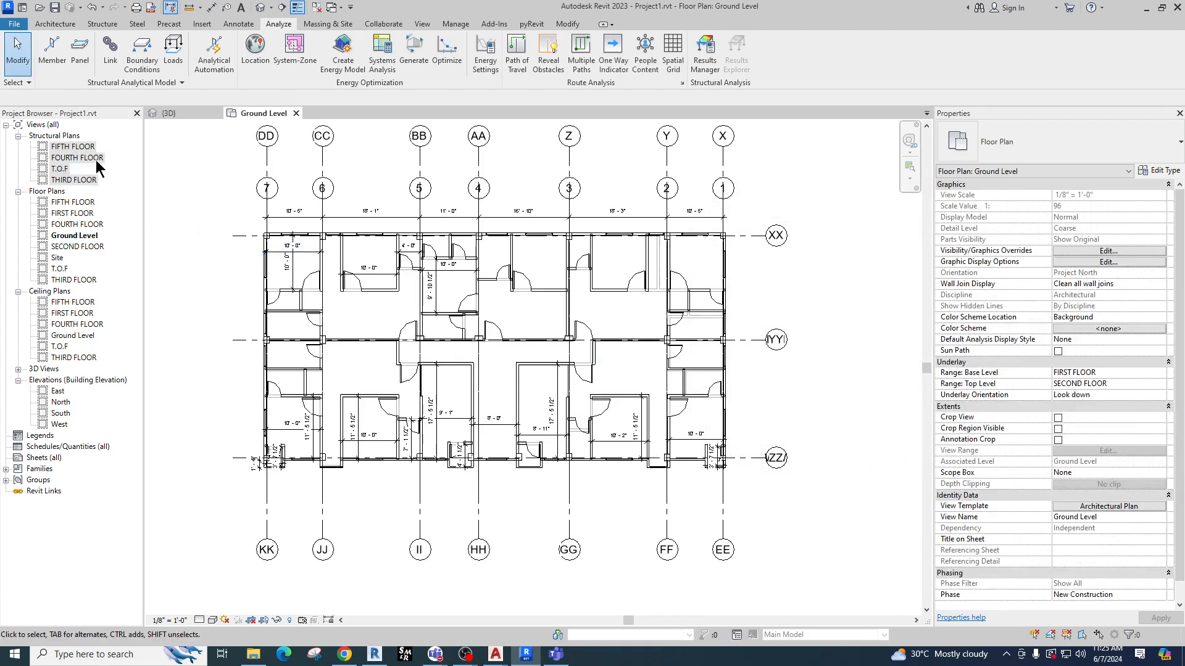
# Open the FOURTH FLOOR structural plan and examine whether the model categories in its Visibility/Graphics overrides can be edited.
pyautogui.doubleClick(86, 158)
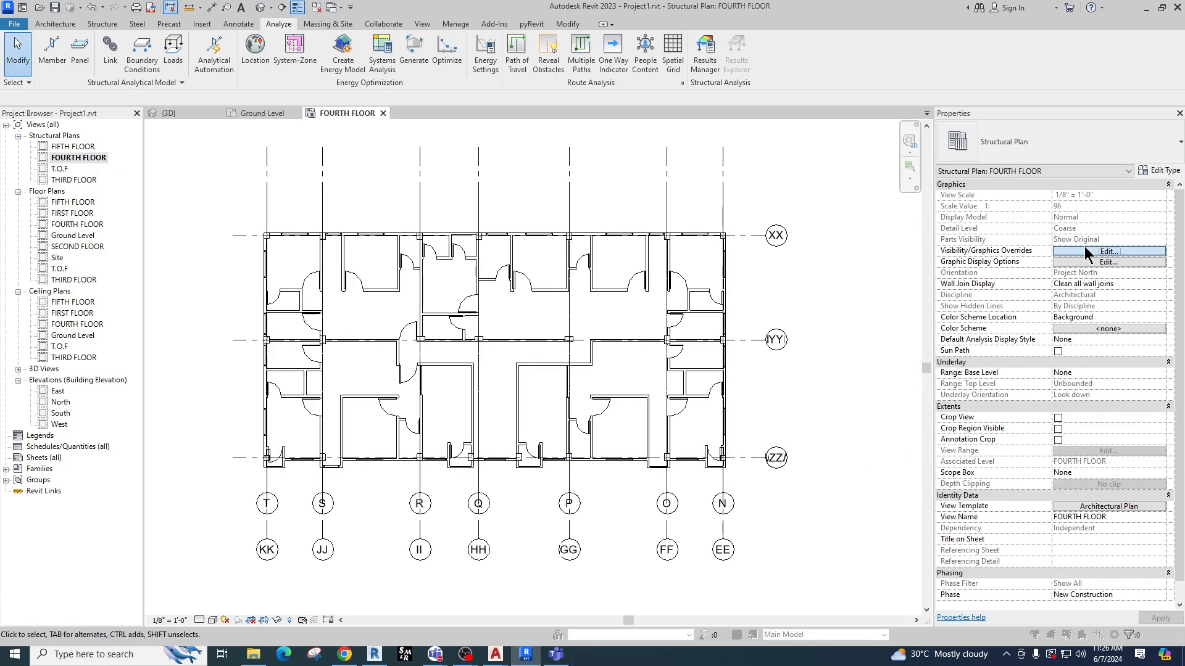
pyautogui.click(1084, 250)
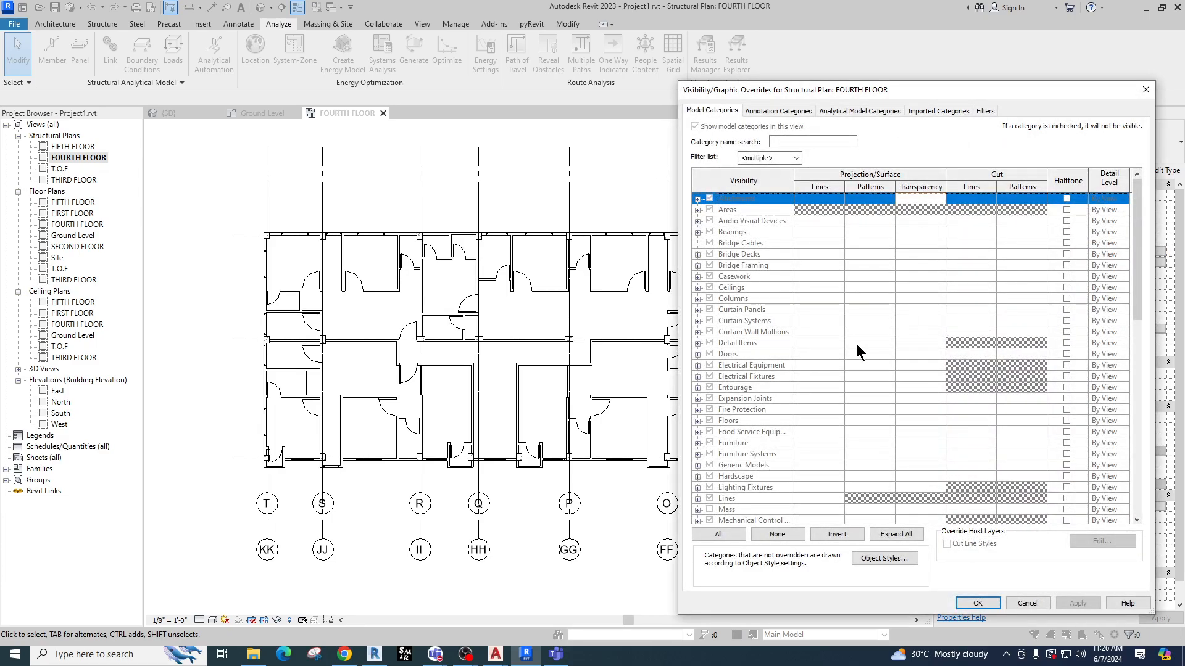
pyautogui.click(784, 322)
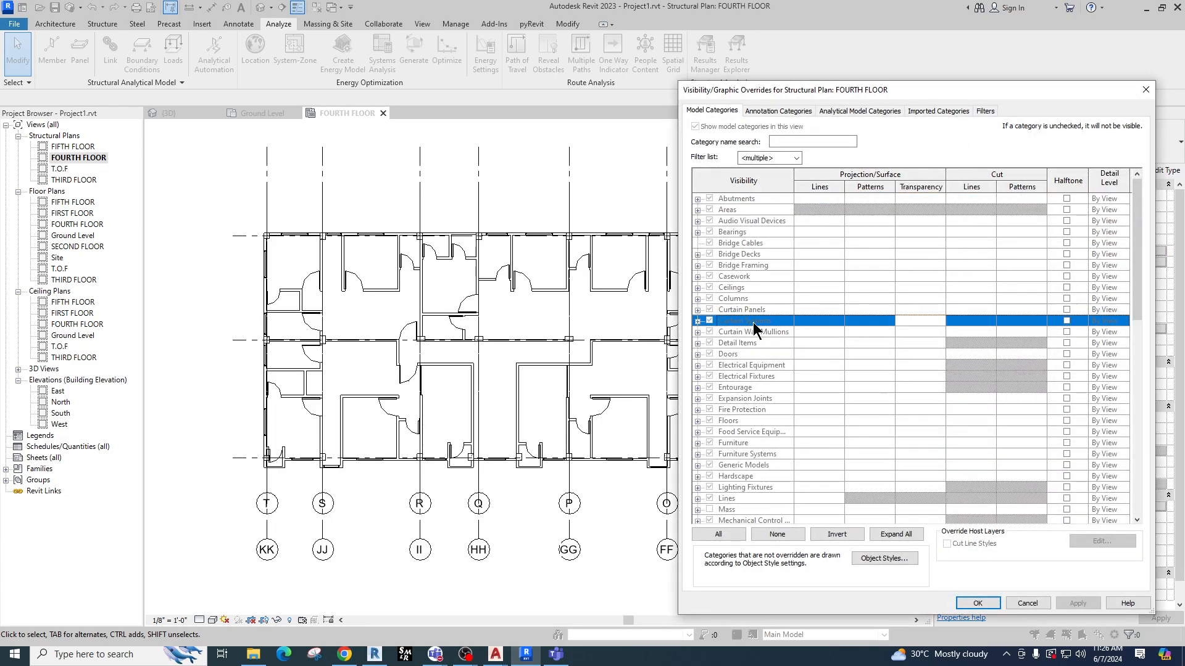
pyautogui.click(747, 365)
pyautogui.click(738, 422)
pyautogui.click(747, 387)
pyautogui.click(718, 431)
pyautogui.click(759, 388)
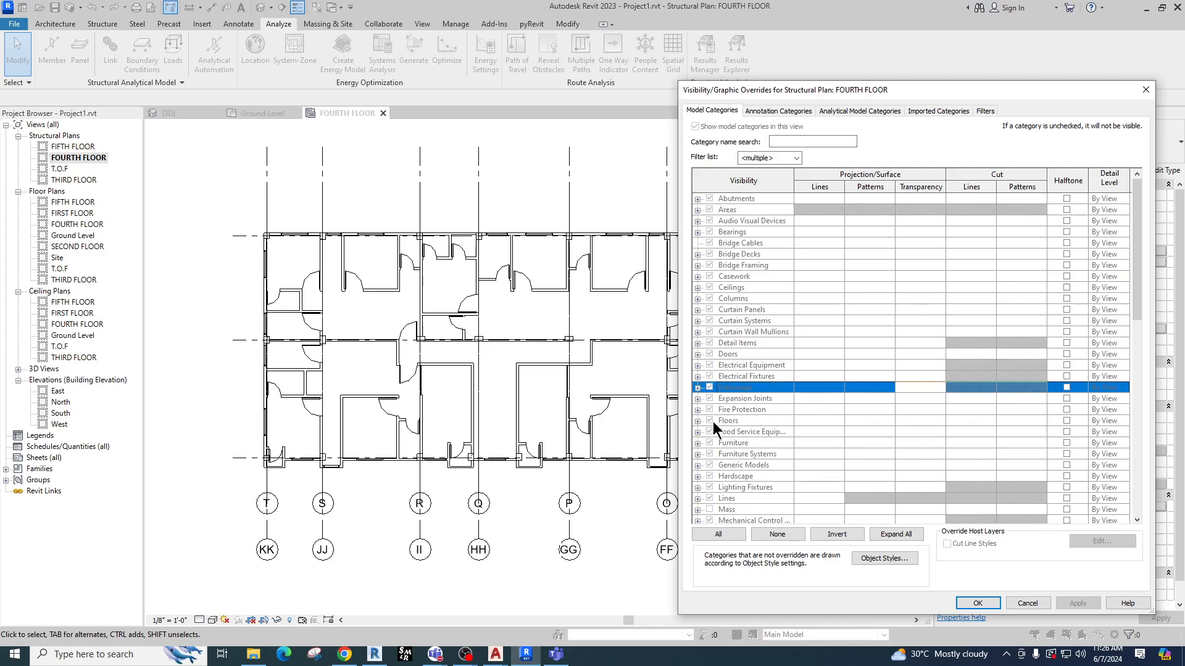
pyautogui.click(710, 400)
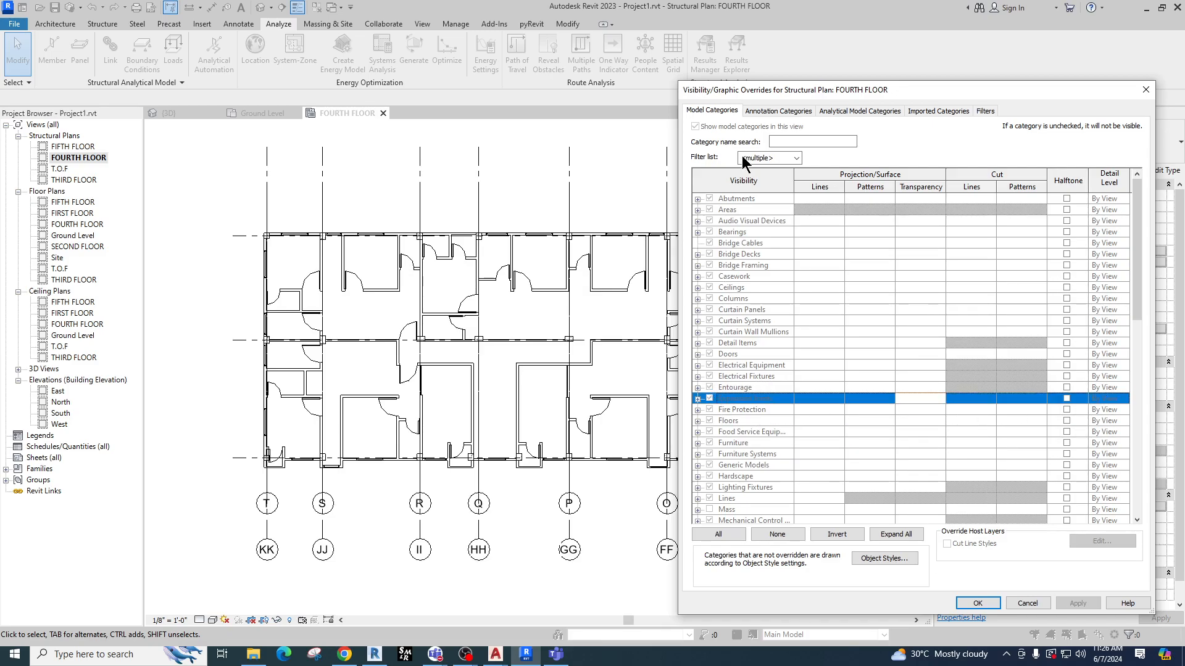
# Review the annotation categories, analytical model categories and filters in the FOURTH FLOOR overrides, and close them.
pyautogui.click(778, 111)
pyautogui.click(870, 112)
pyautogui.click(985, 111)
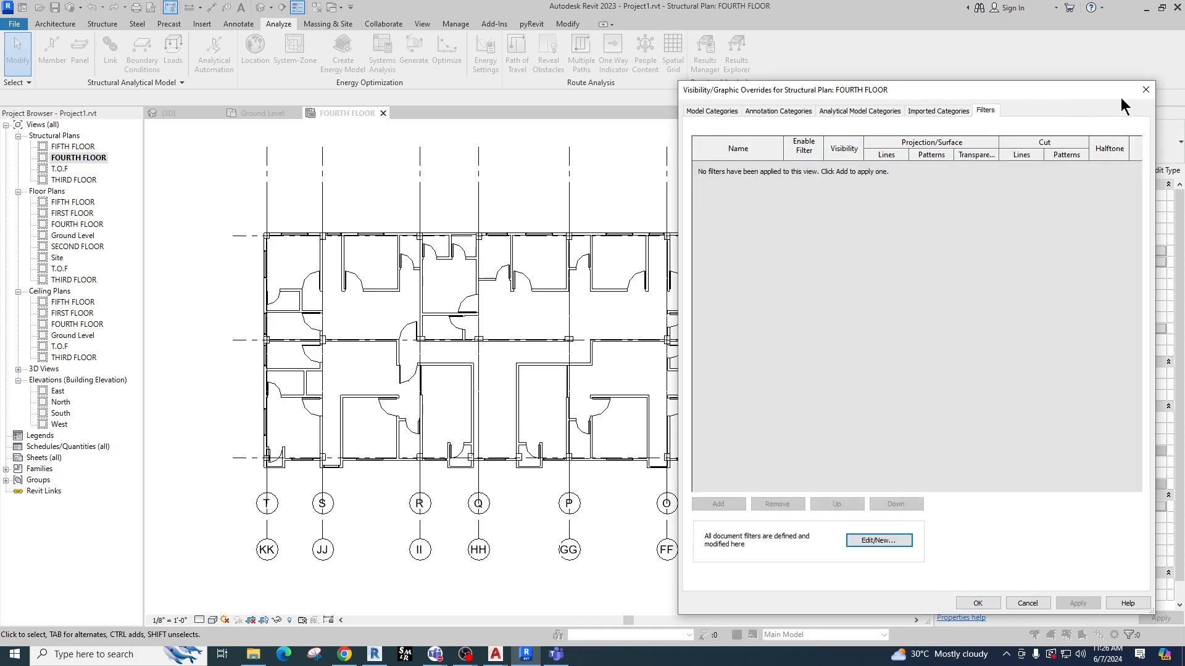
pyautogui.click(1143, 90)
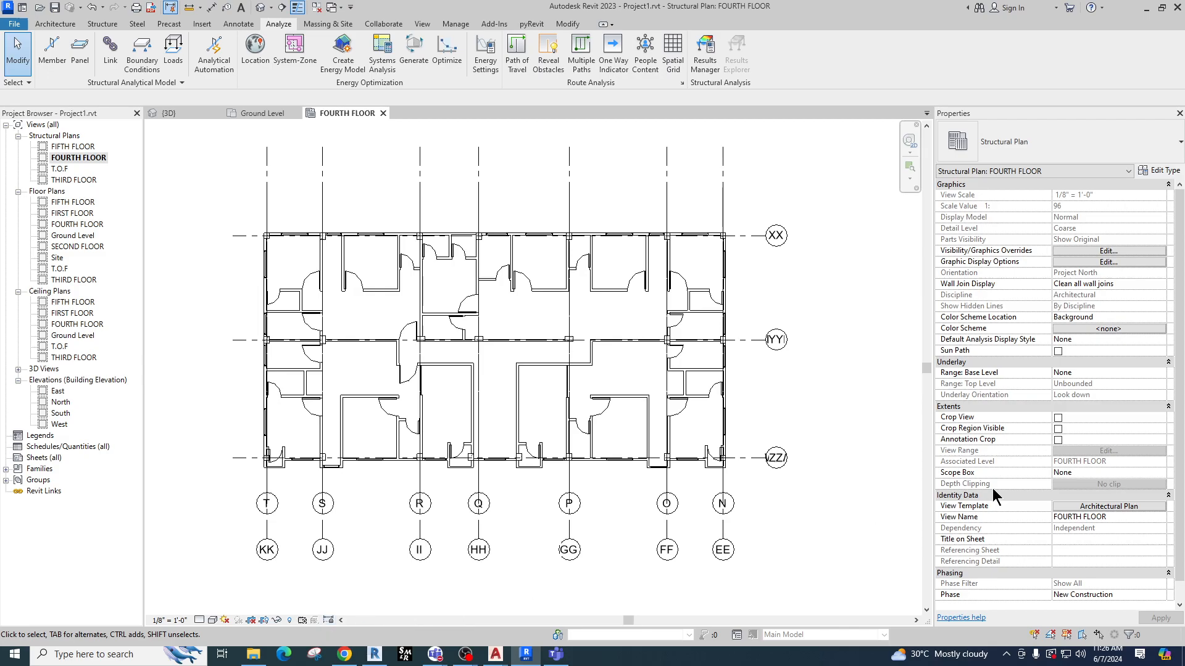
# Open the view template assignment for the FOURTH FLOOR structural plan and enlarge its dialog to show every template property.
pyautogui.scroll(2, 354, 441)
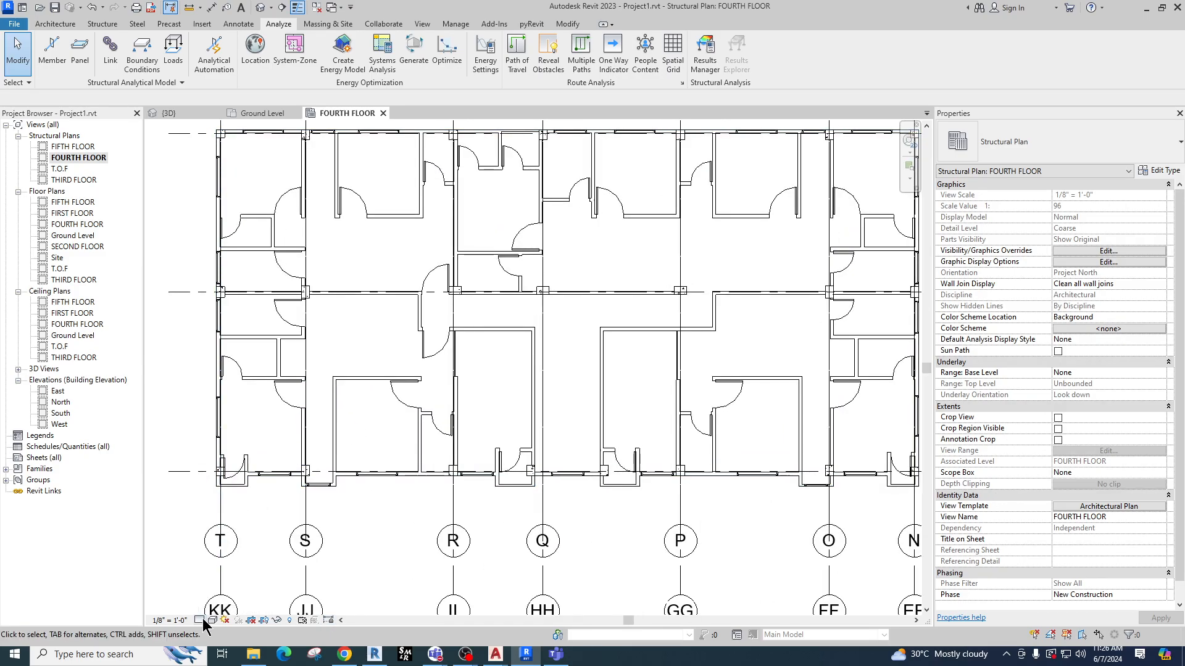
pyautogui.click(1100, 507)
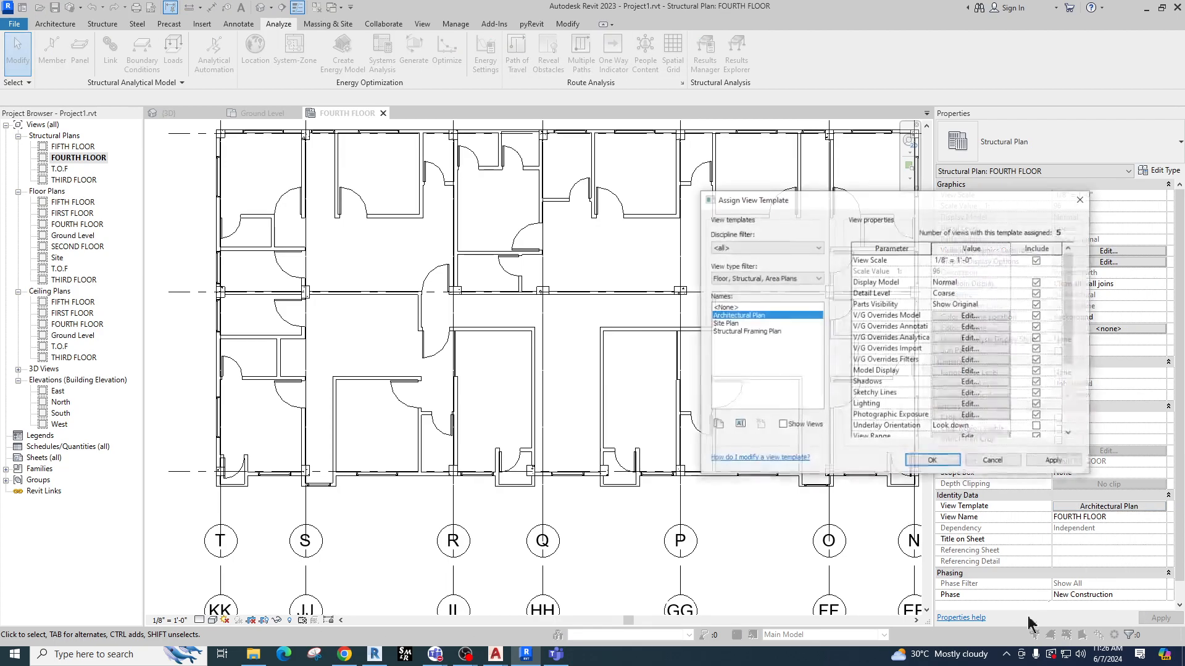
pyautogui.moveTo(926, 199); pyautogui.dragTo(652, 106)
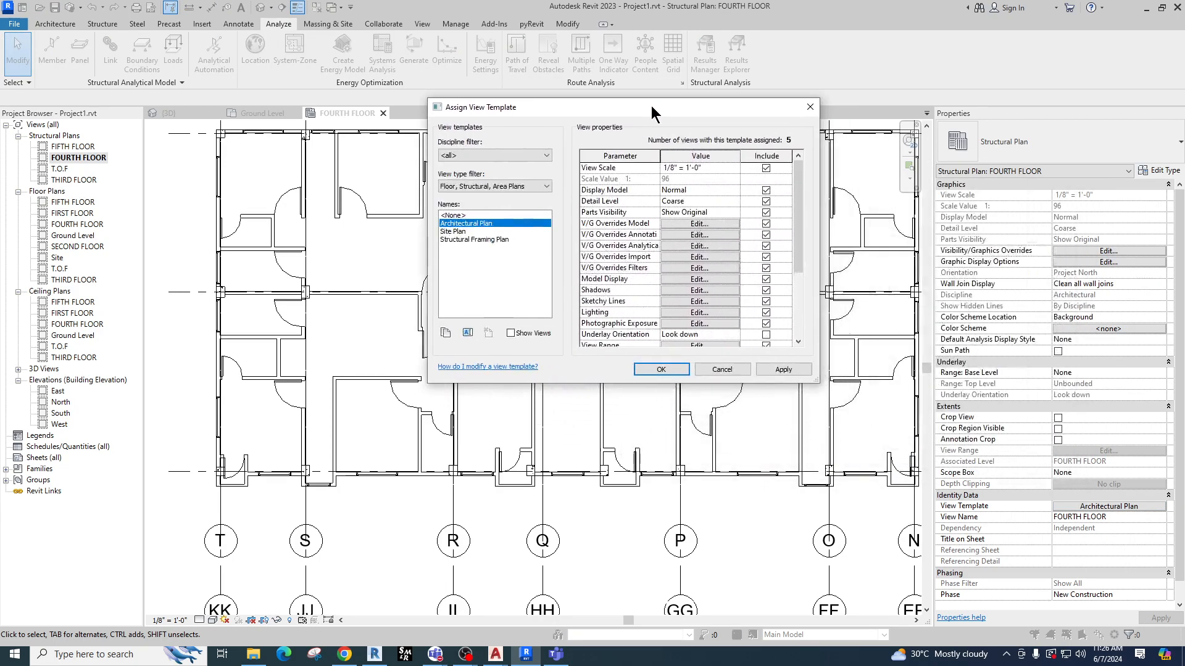
pyautogui.moveTo(814, 383); pyautogui.dragTo(1023, 588)
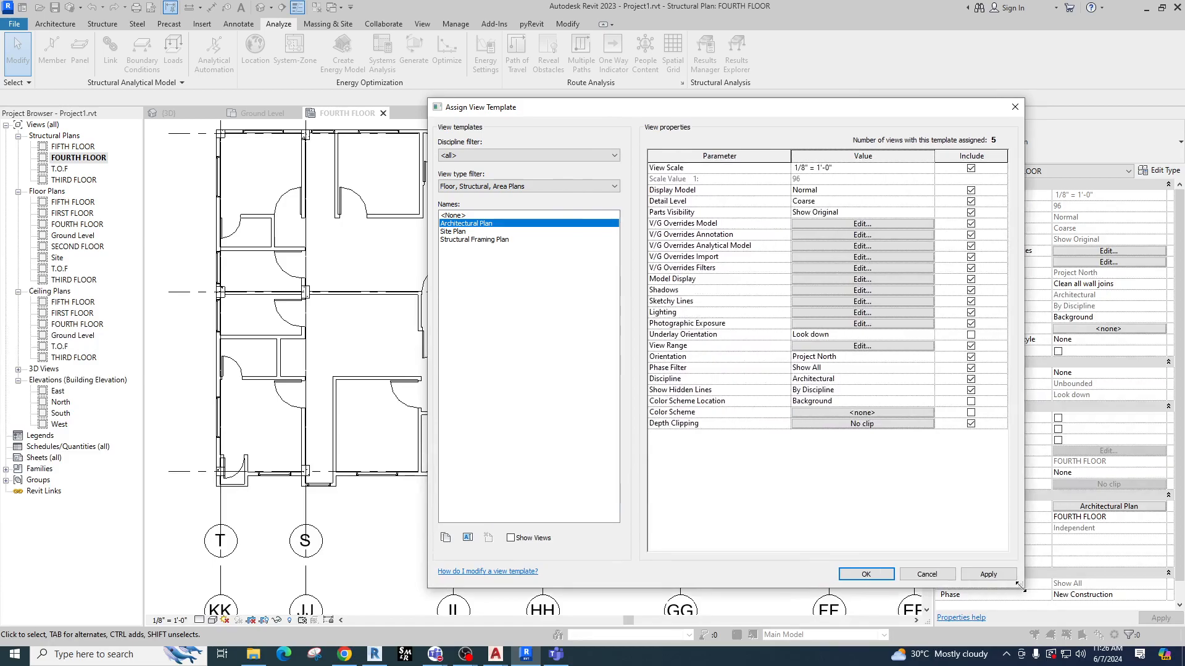
# Examine the model, annotation, analytical and imported category overrides of the Architectural Plan template, and close them.
pyautogui.click(837, 224)
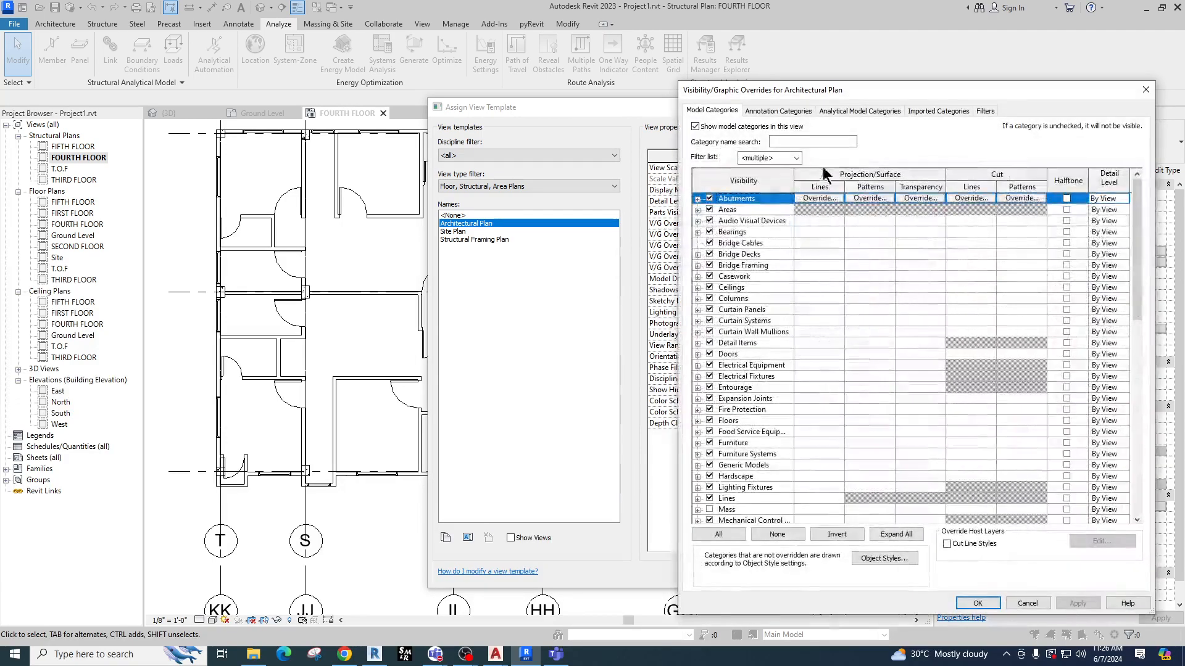
pyautogui.click(782, 114)
pyautogui.click(725, 115)
pyautogui.click(781, 112)
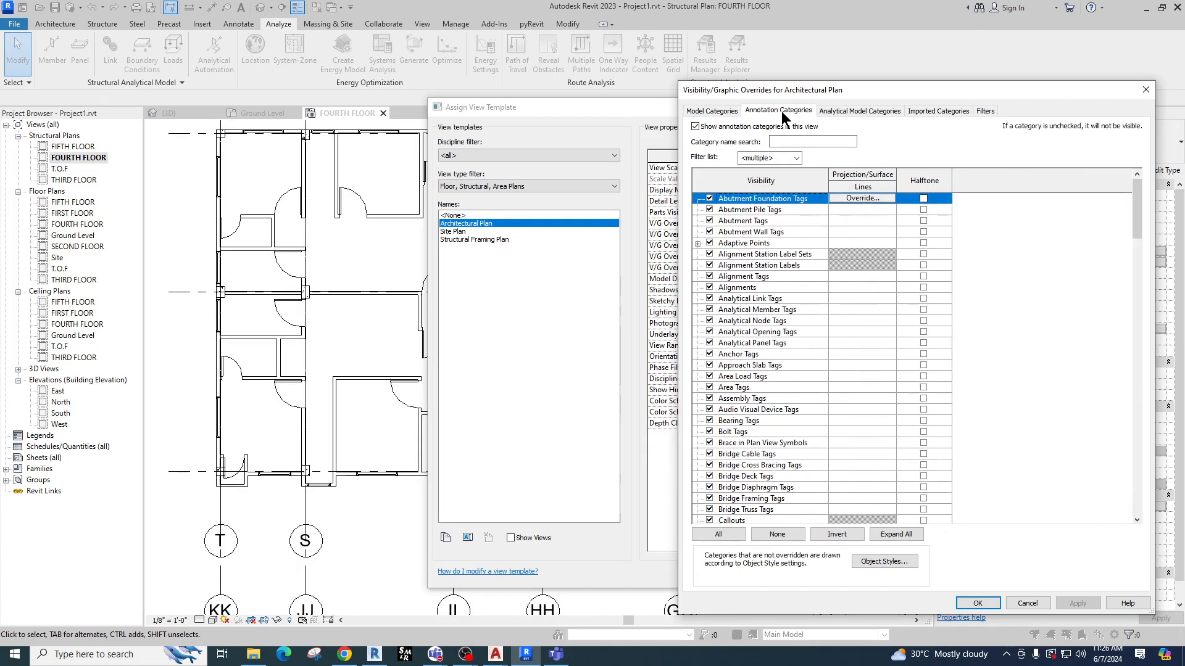
pyautogui.click(853, 111)
pyautogui.click(944, 111)
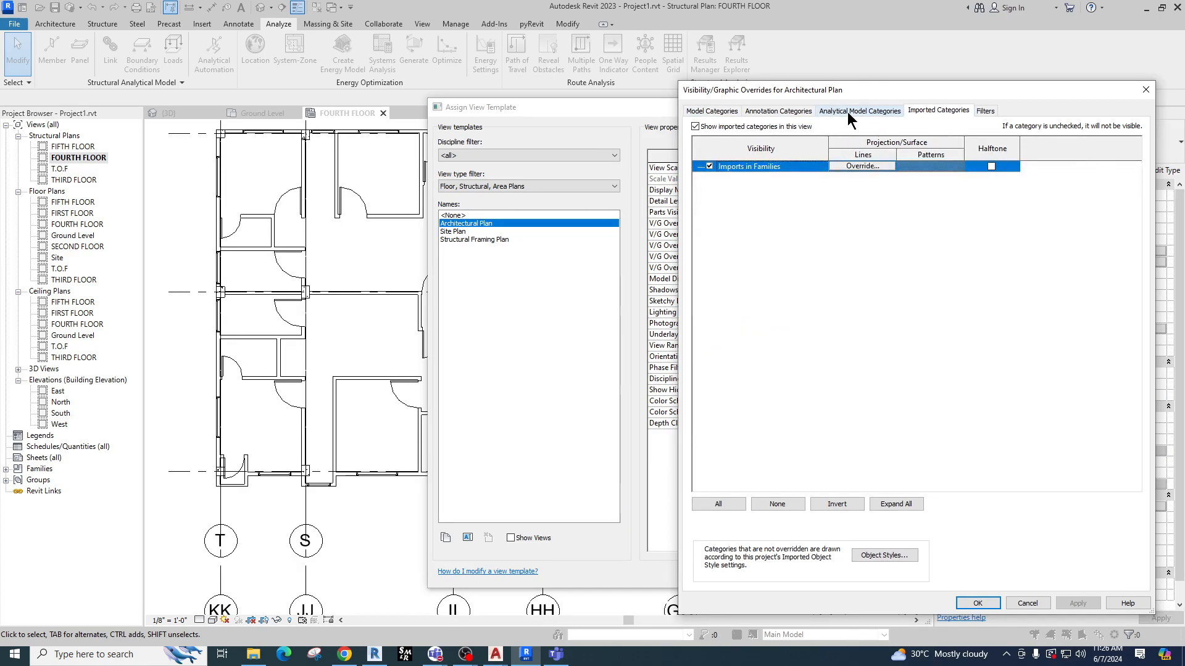
pyautogui.click(1146, 89)
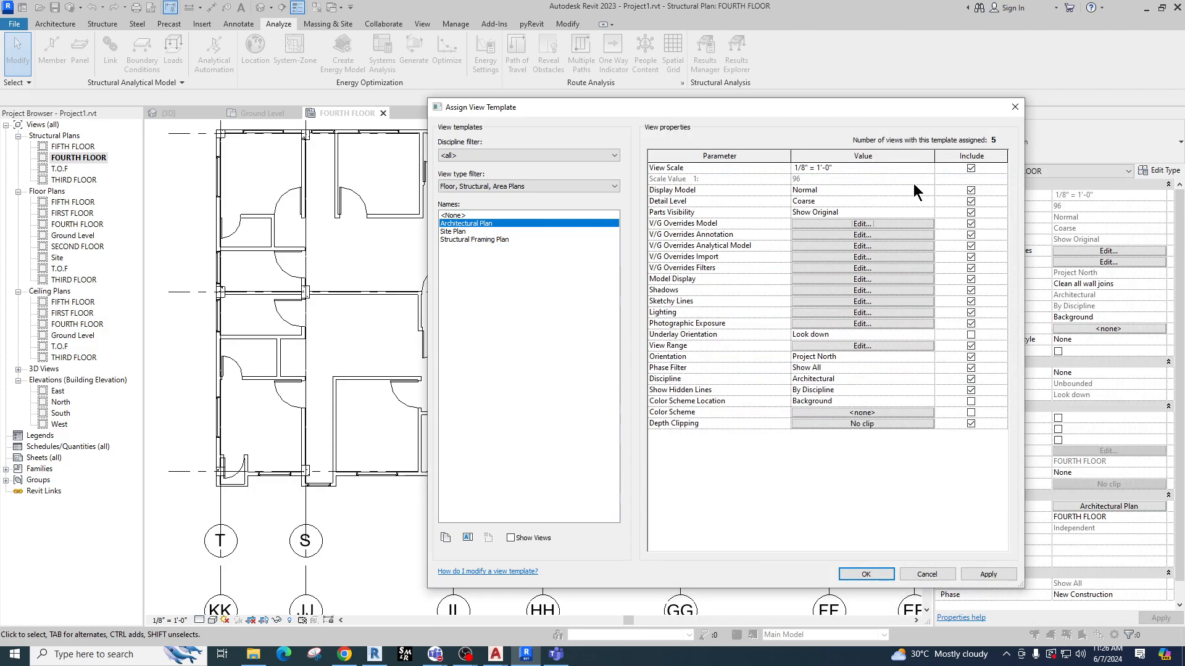
# Turn off the Doors model category in the Architectural Plan template's overrides and apply the template change.
pyautogui.click(885, 225)
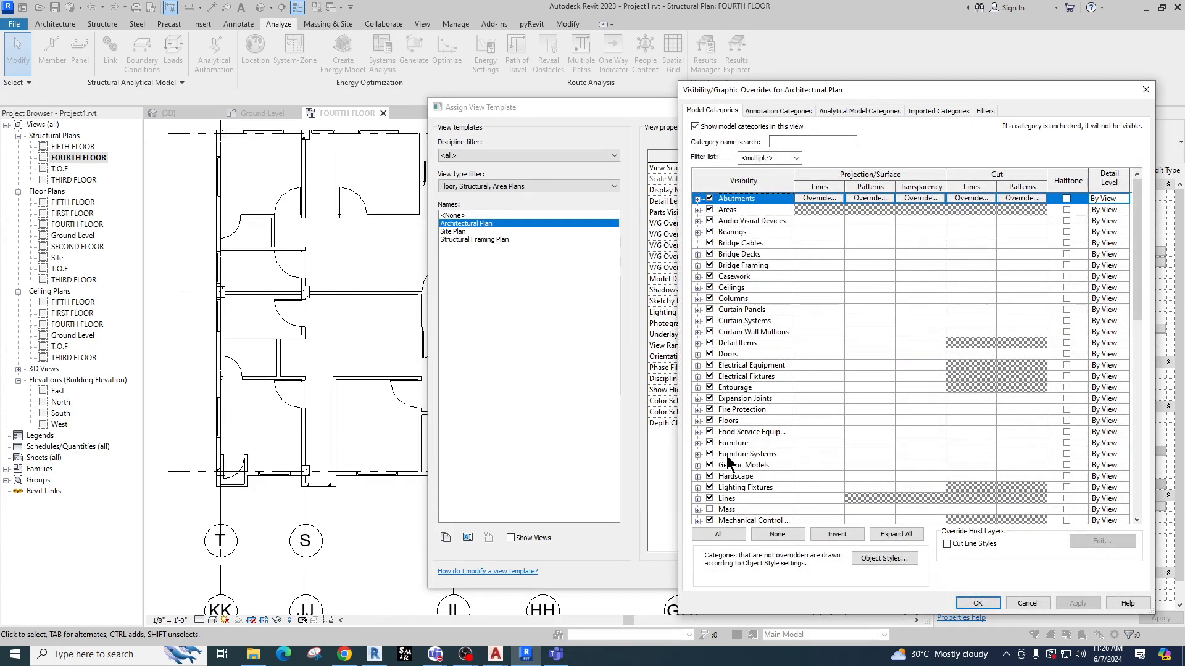
pyautogui.scroll(-4, 727, 456)
pyautogui.scroll(3, 727, 456)
pyautogui.click(709, 332)
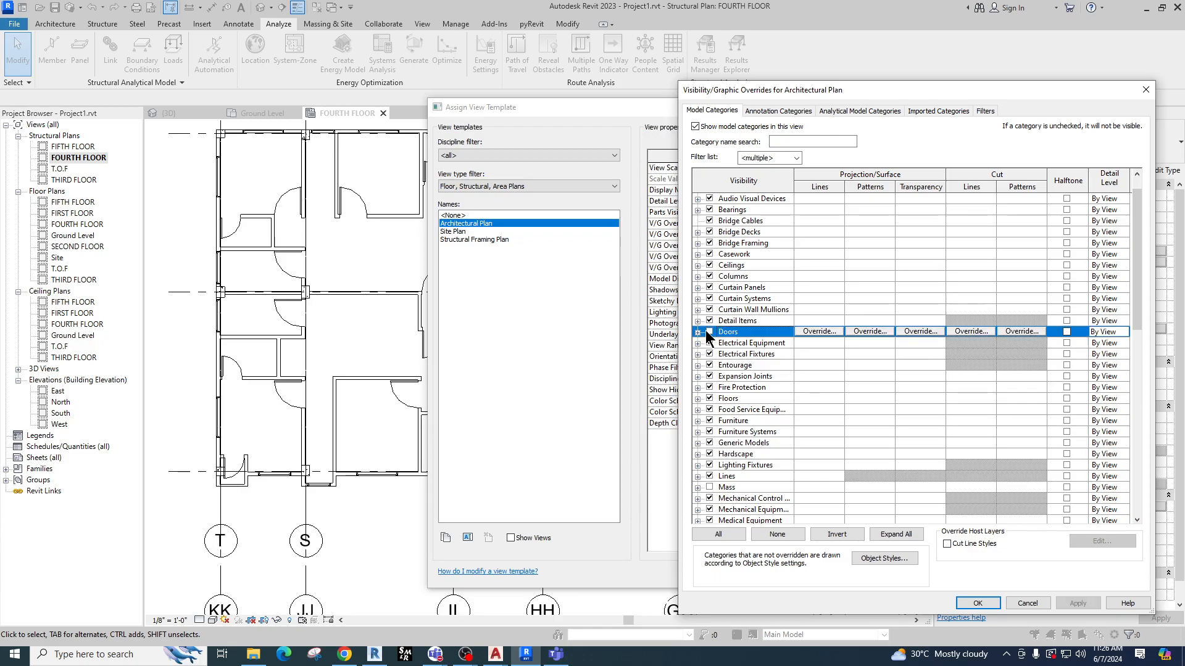
pyautogui.click(1090, 599)
pyautogui.click(977, 603)
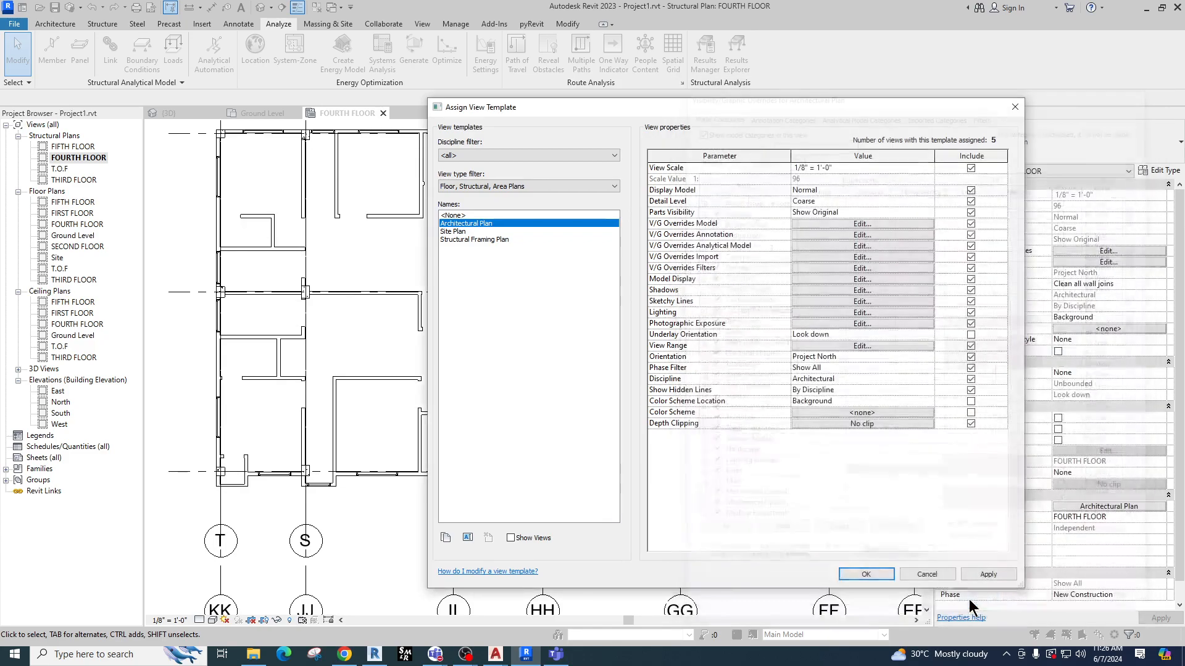
pyautogui.click(991, 576)
pyautogui.click(894, 575)
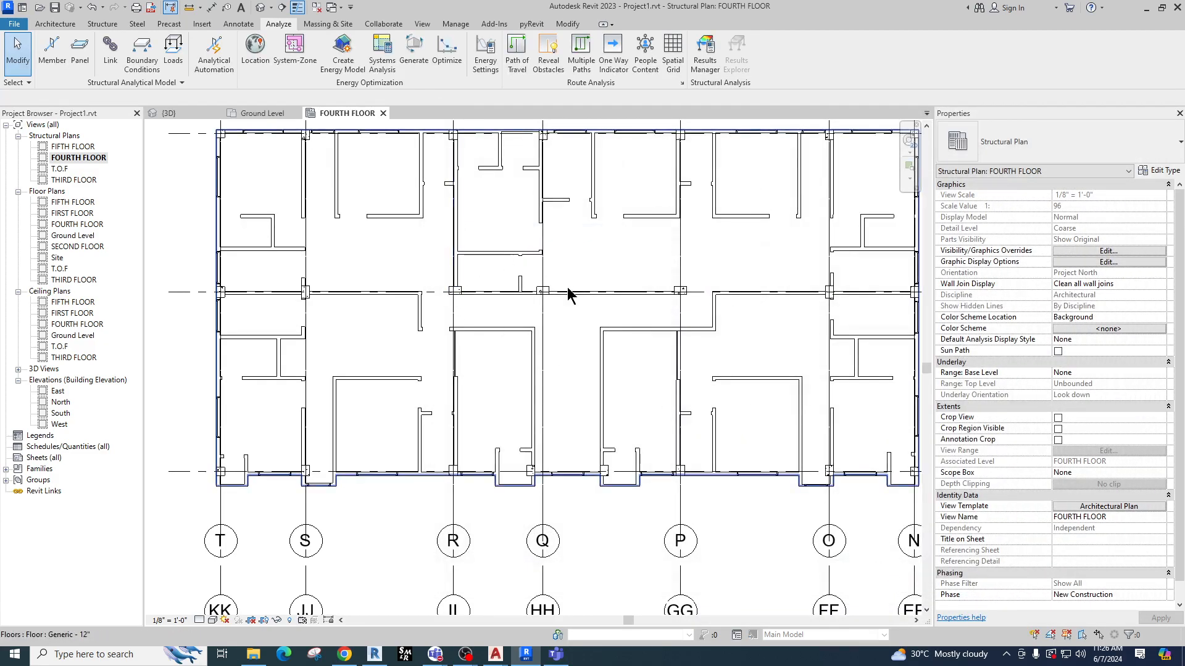
# Look through the THIRD FLOOR, FIFTH FLOOR, T.O.F and FOURTH FLOOR structural plans to compare what each one shows.
pyautogui.scroll(-2, 635, 244)
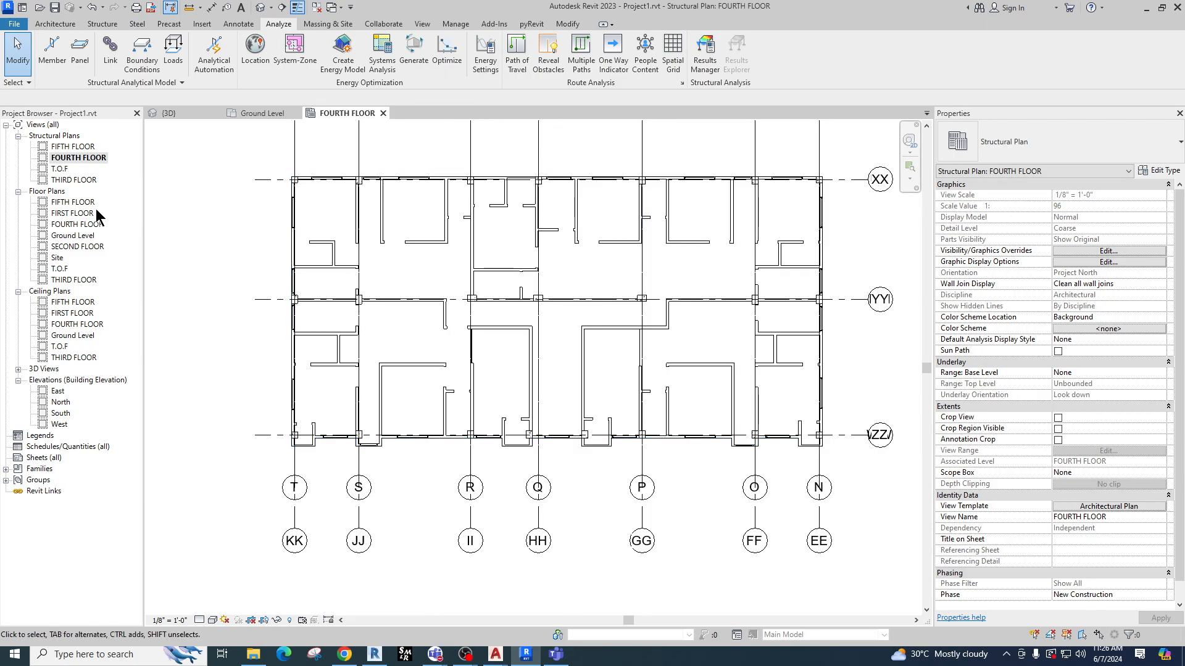
pyautogui.doubleClick(76, 182)
pyautogui.click(70, 147)
pyautogui.doubleClick(69, 146)
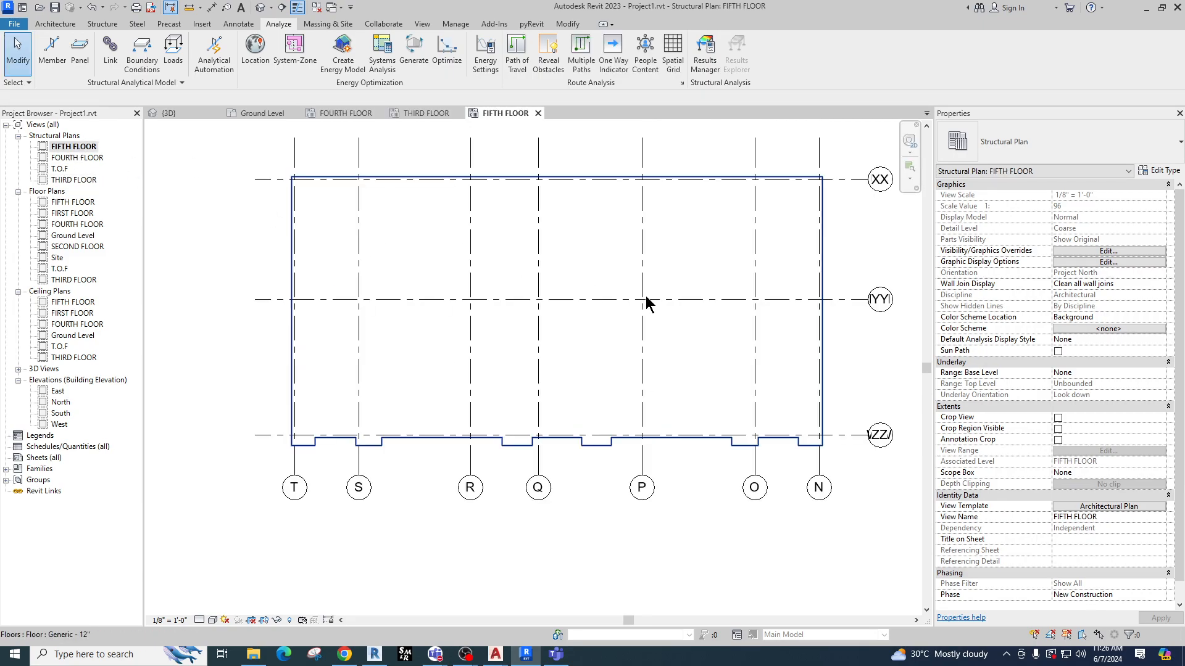
pyautogui.doubleClick(72, 159)
pyautogui.doubleClick(68, 171)
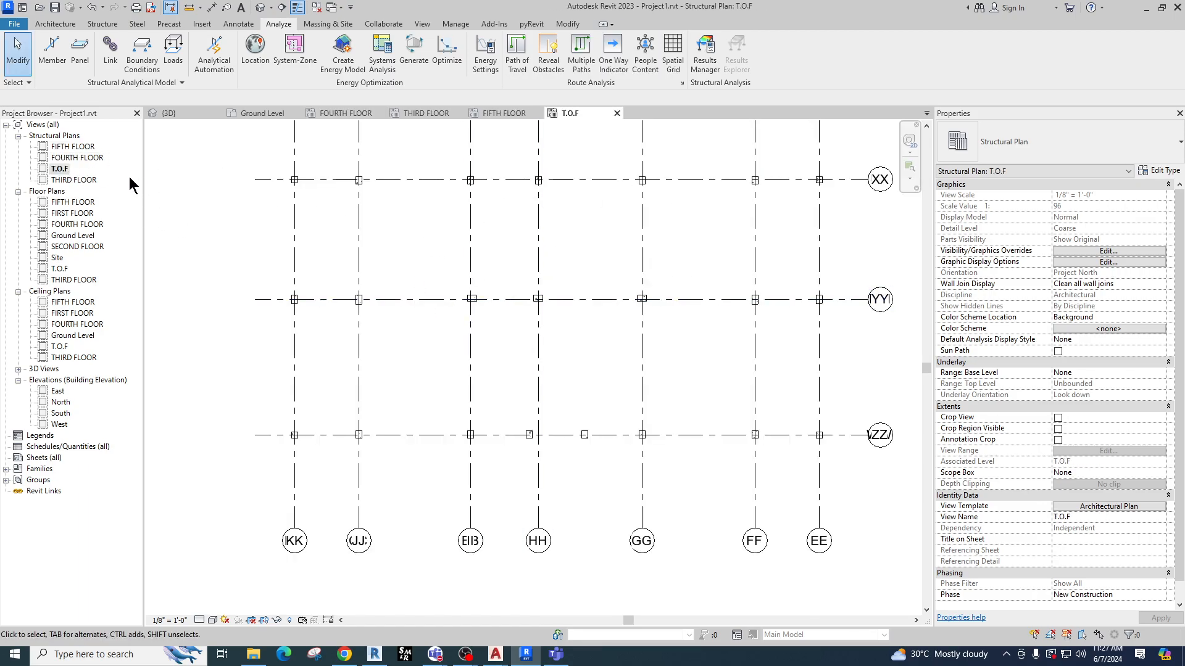
pyautogui.doubleClick(78, 180)
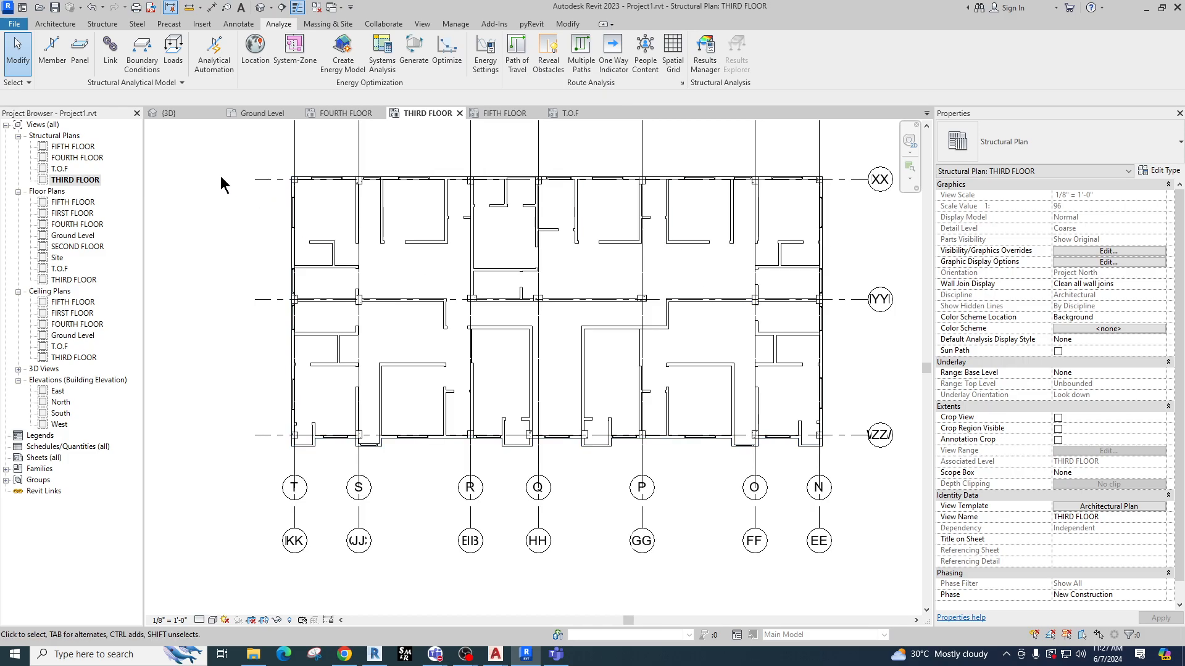
pyautogui.doubleClick(67, 147)
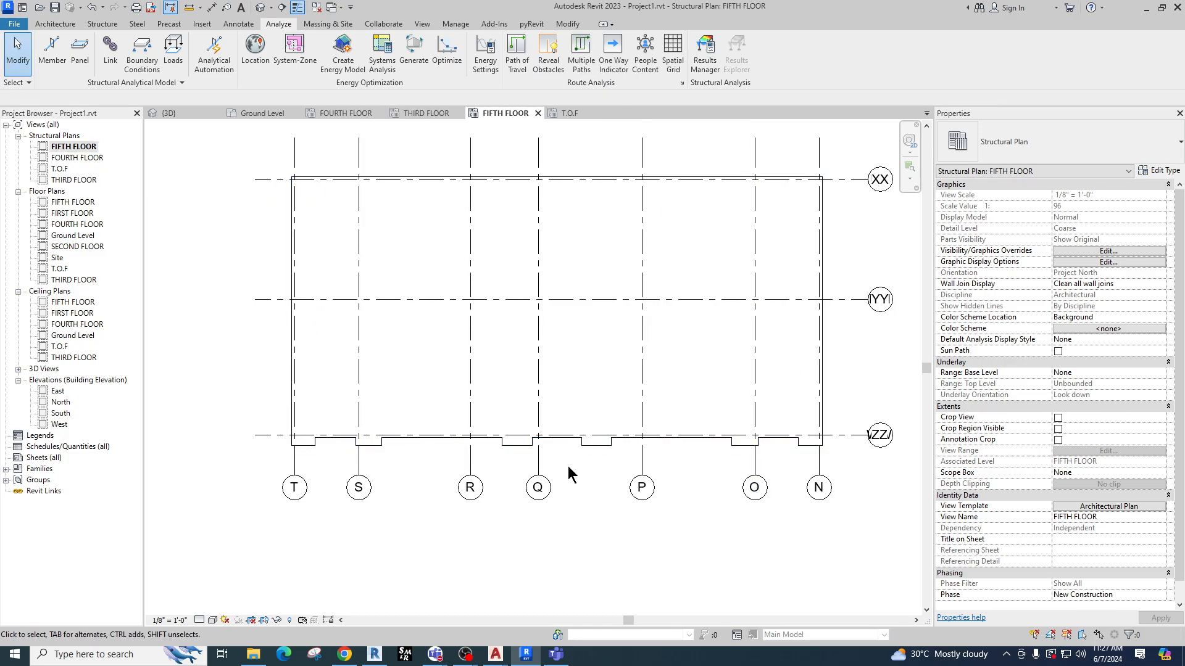
pyautogui.doubleClick(87, 158)
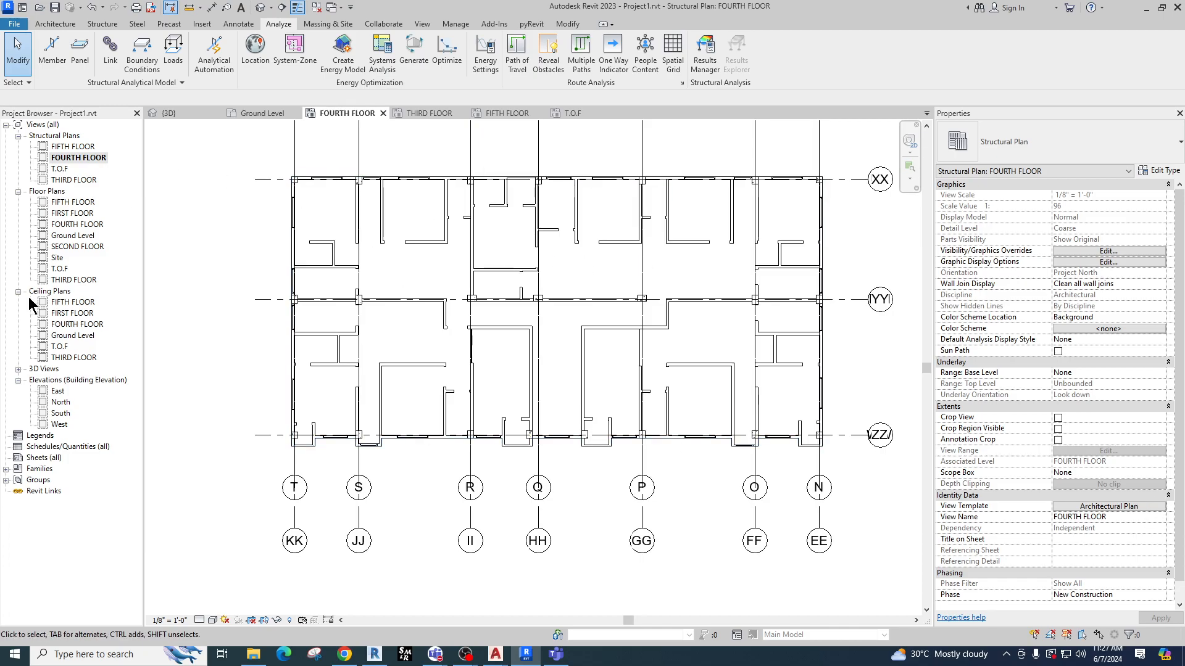
# Review the settings of the view template assigned to the FIFTH FLOOR structural plan and close them unchanged.
pyautogui.click(65, 147)
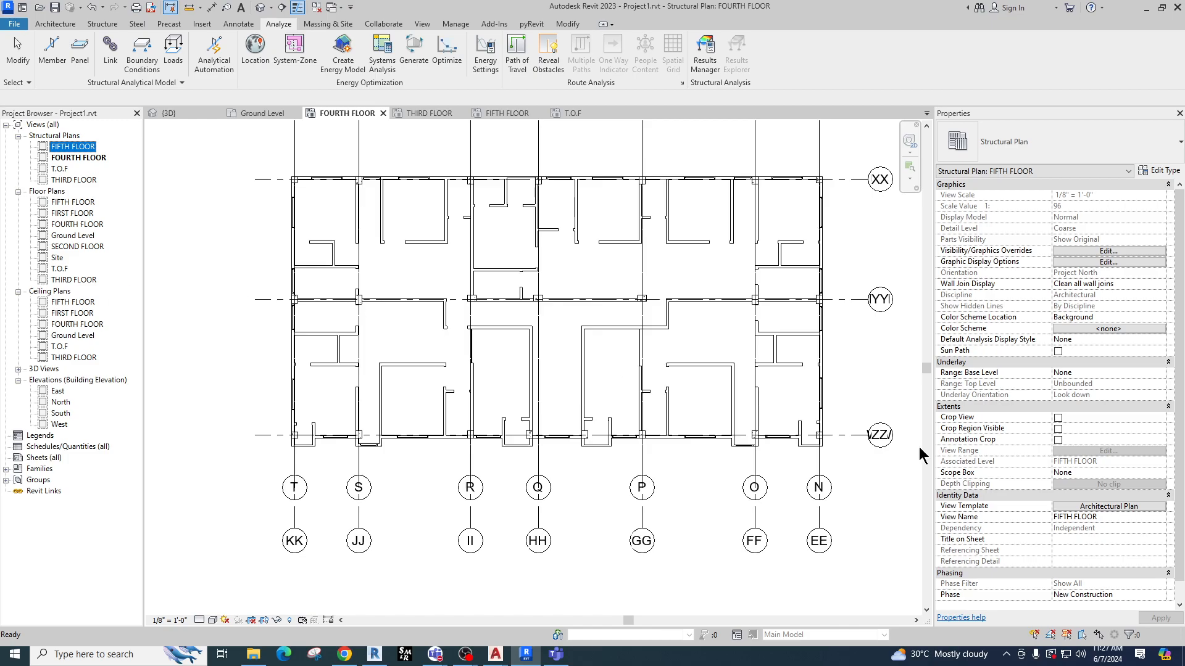
pyautogui.click(1078, 507)
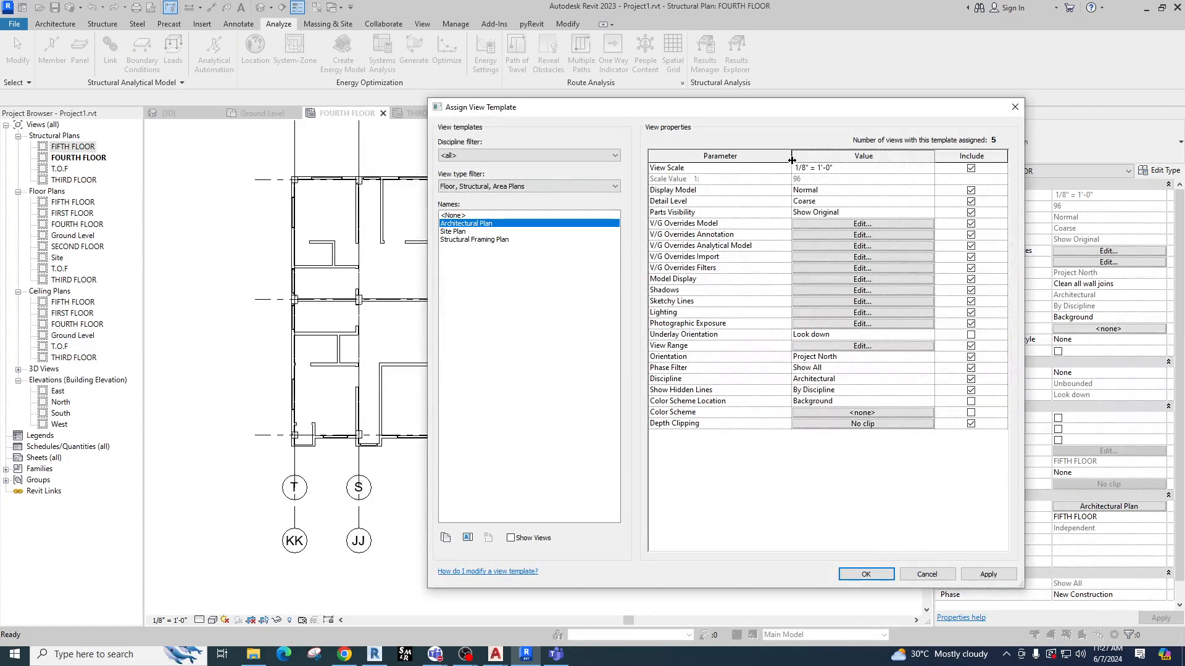
pyautogui.click(1005, 114)
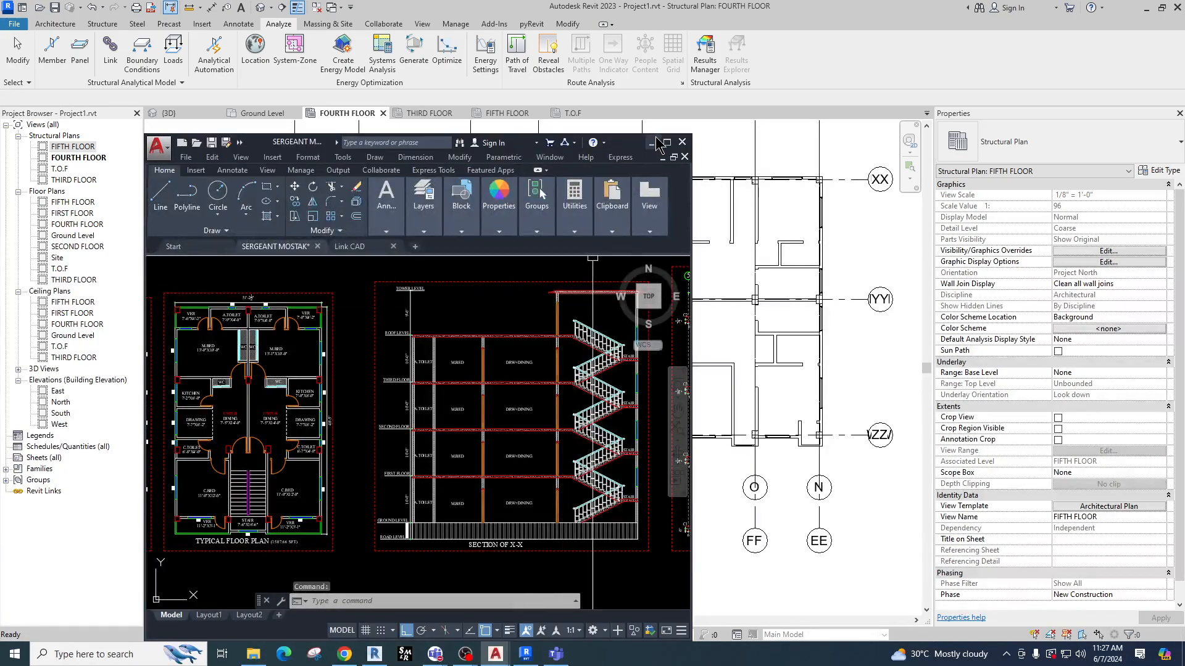
# Switch to AutoCAD and examine the ground, first and typical floor plans in the full-size drawing window.
pyautogui.click(666, 141)
pyautogui.scroll(-4, 443, 421)
pyautogui.scroll(6, 443, 421)
pyautogui.scroll(-4, 479, 379)
pyautogui.scroll(3, 528, 413)
pyautogui.moveTo(425, 469); pyautogui.dragTo(417, 450, button='middle')
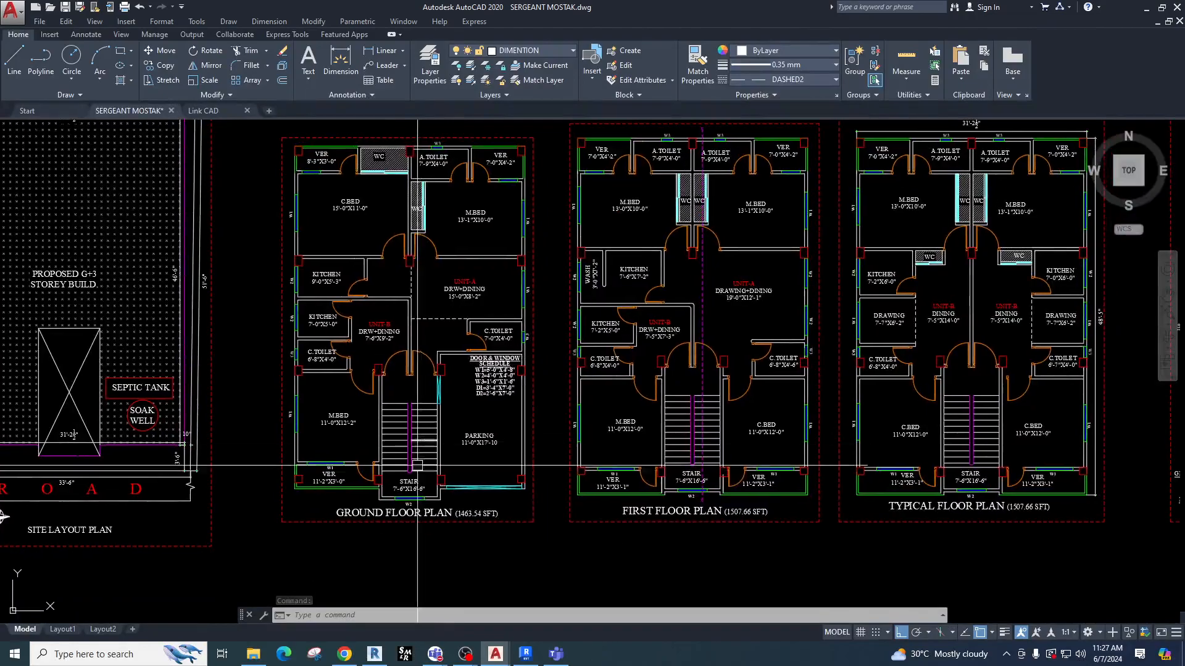
pyautogui.moveTo(647, 395); pyautogui.dragTo(594, 415, button='middle')
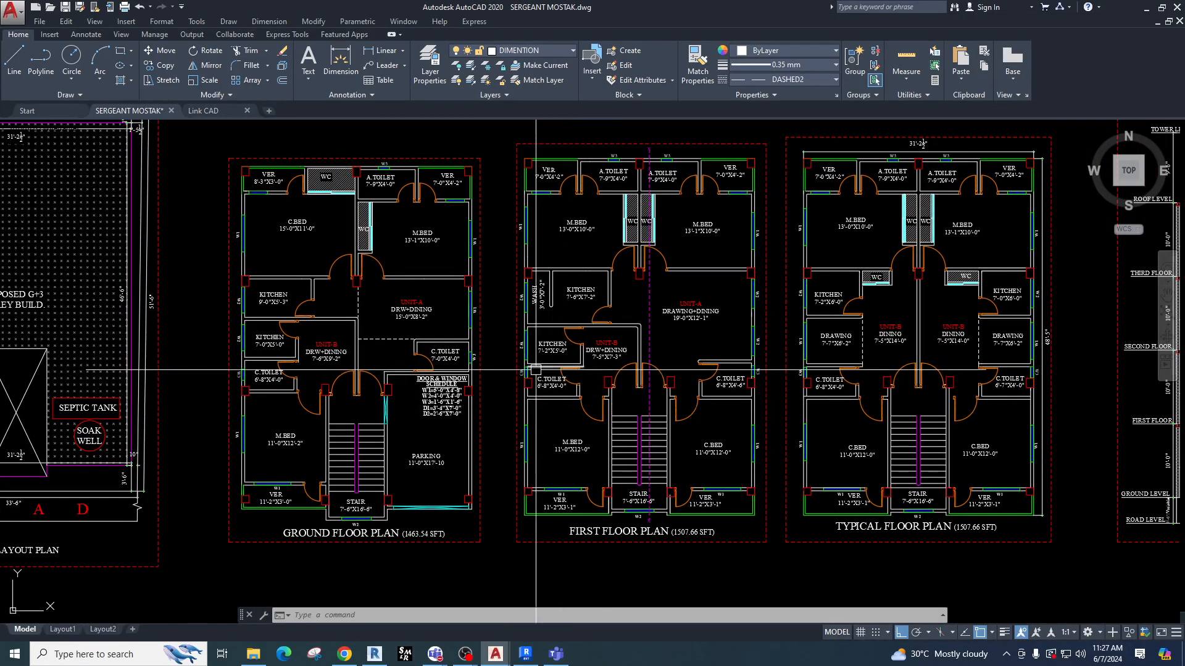
# Freeze the Door layer of the floor plans, check the ground floor plan by selecting it, and clear the selection.
pyautogui.click(372, 377)
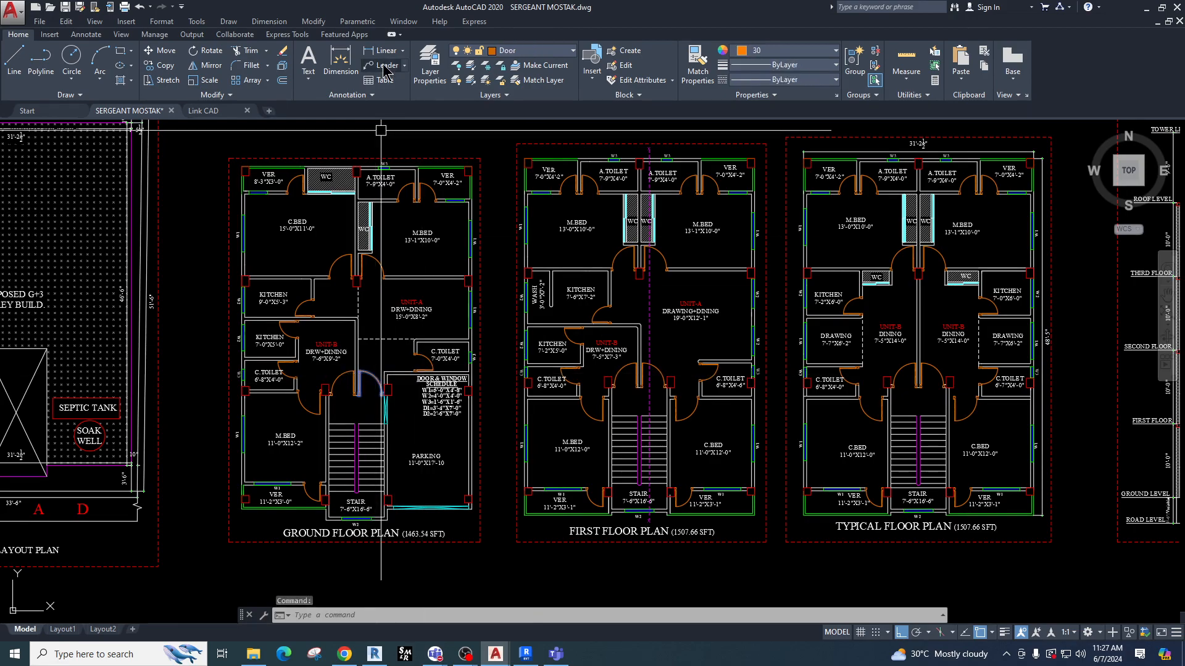
pyautogui.click(514, 51)
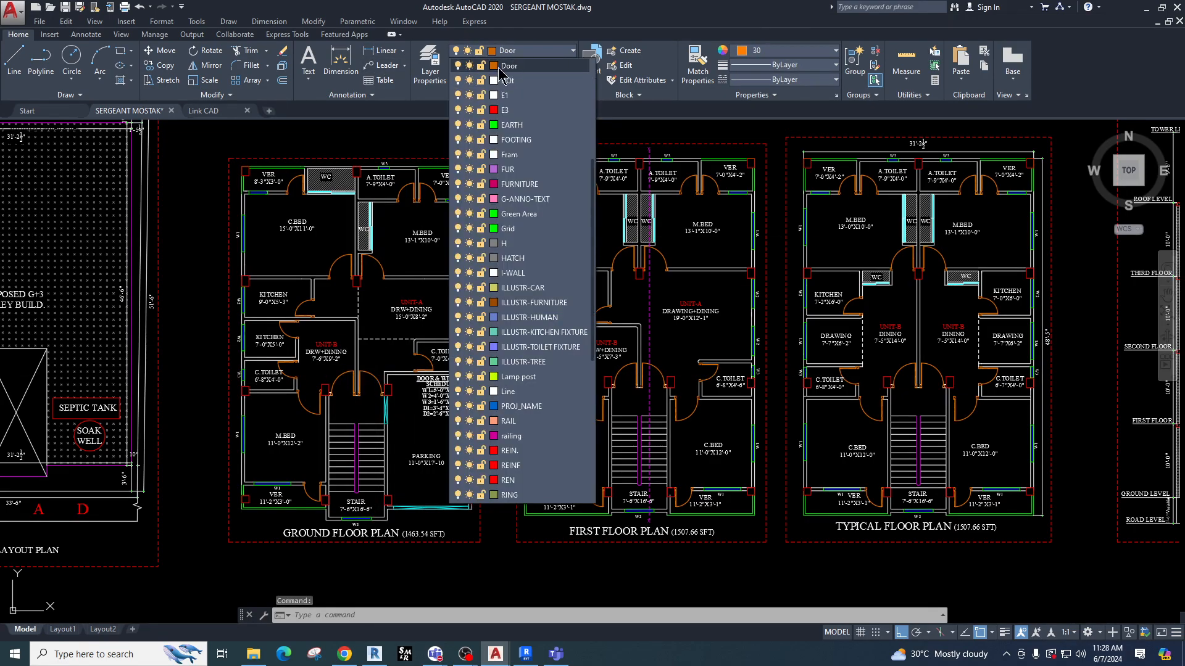
pyautogui.click(469, 66)
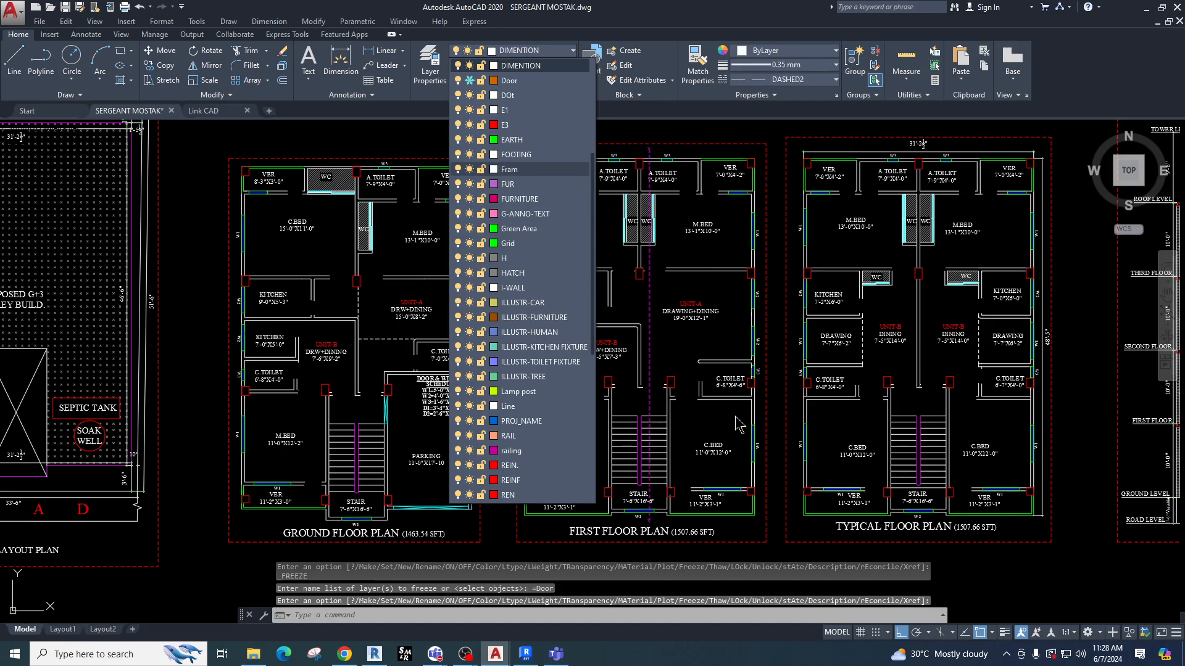
pyautogui.click(212, 152)
pyautogui.click(498, 546)
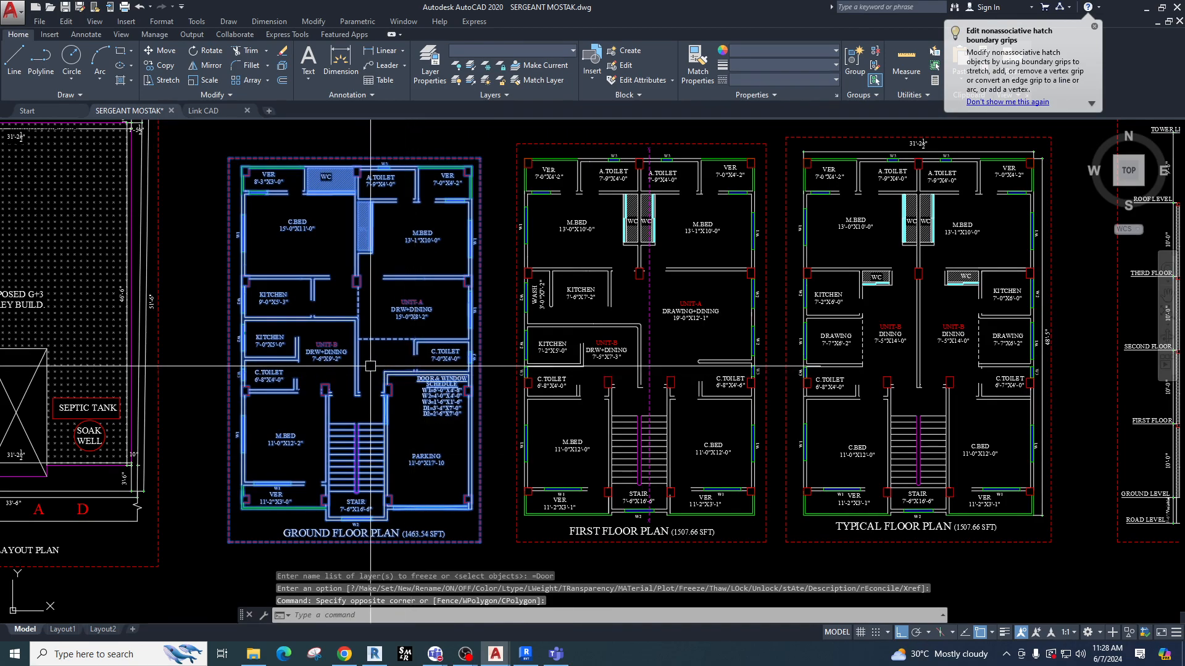
pyautogui.press('Escape')
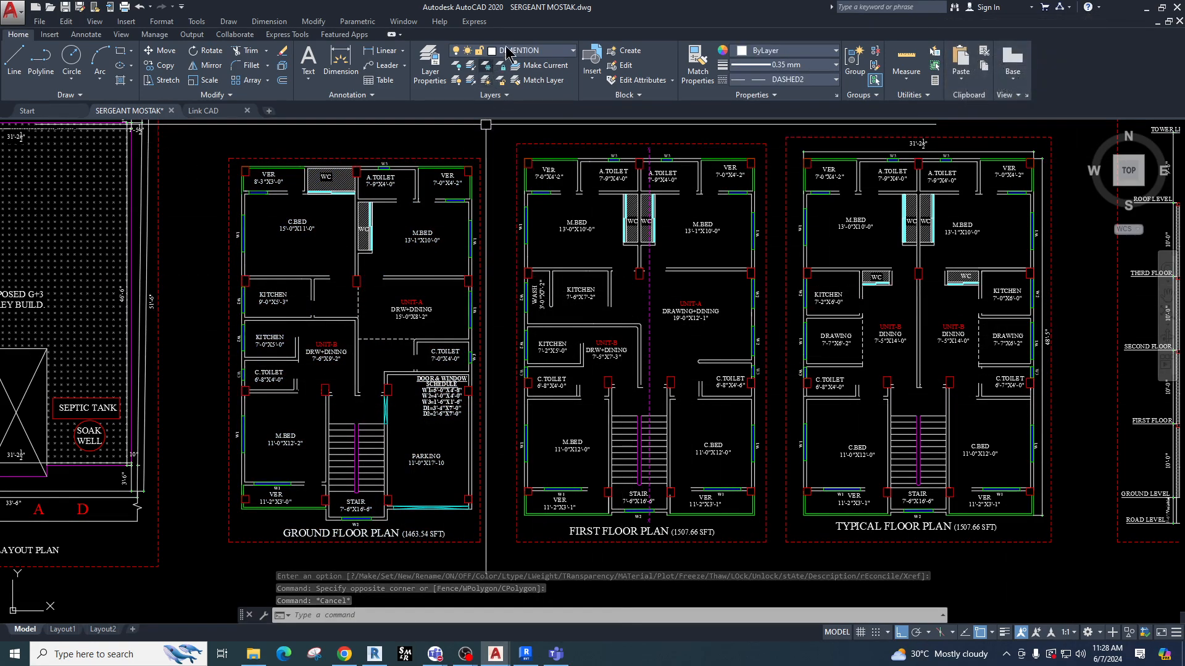
# Undo the freezing of the Door layer, check a first floor door's layer, and return to Revit.
pyautogui.hotkey('ctrl', 'z')
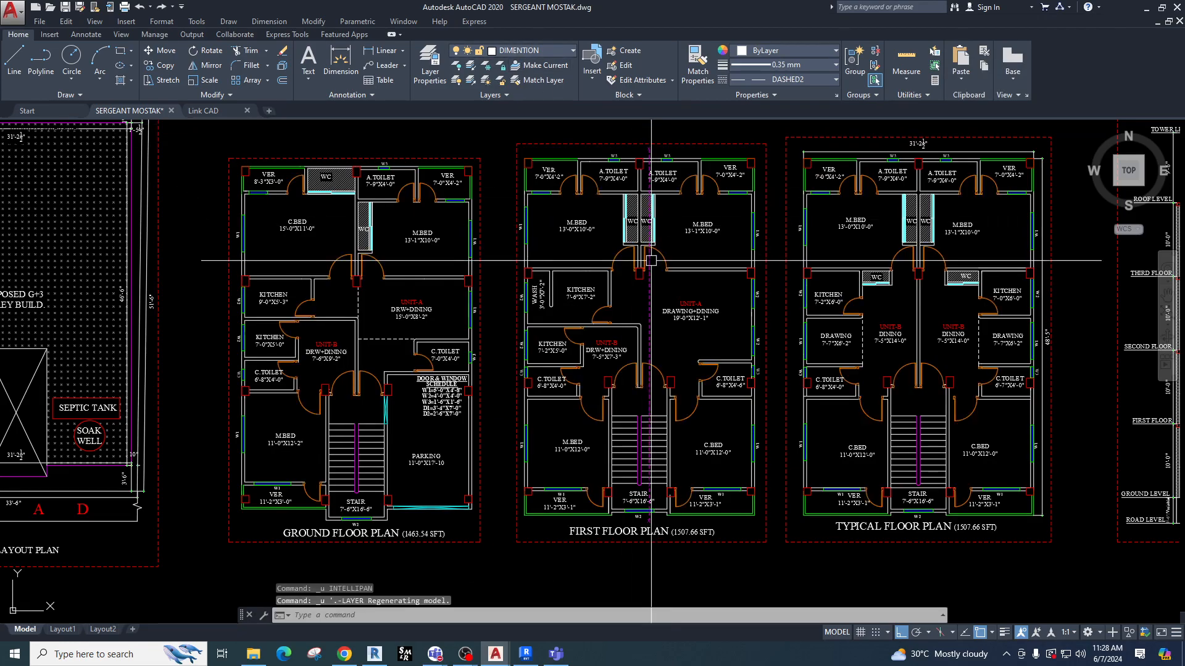
pyautogui.hotkey('ctrl', 'z')
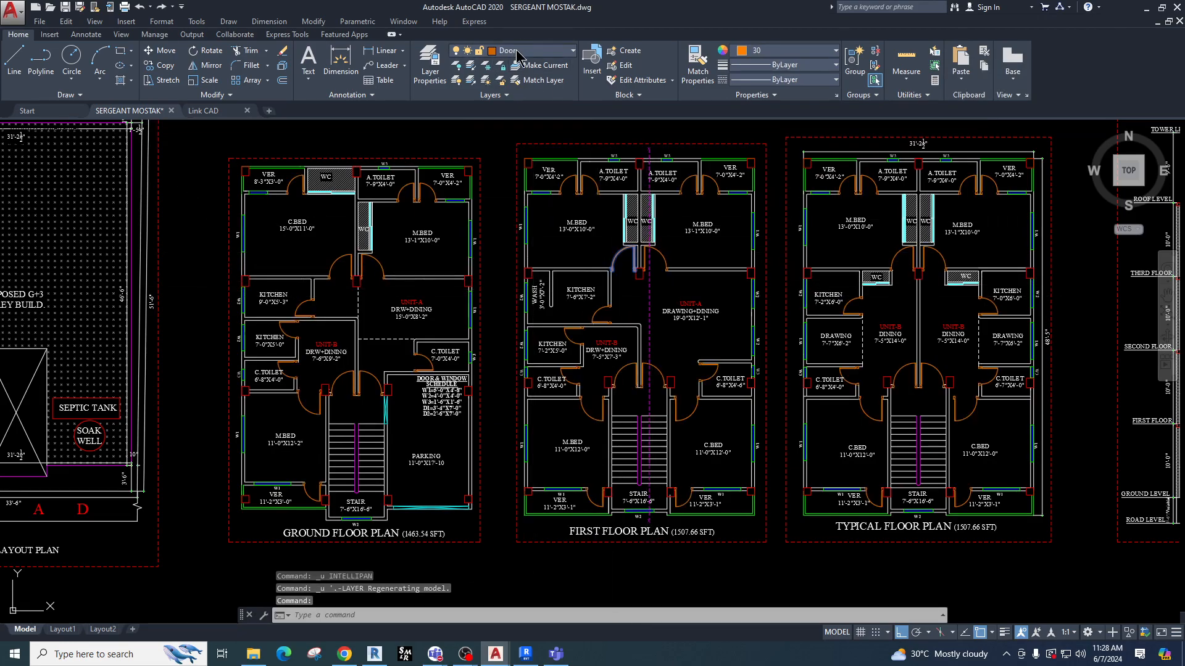
pyautogui.click(518, 52)
pyautogui.click(683, 309)
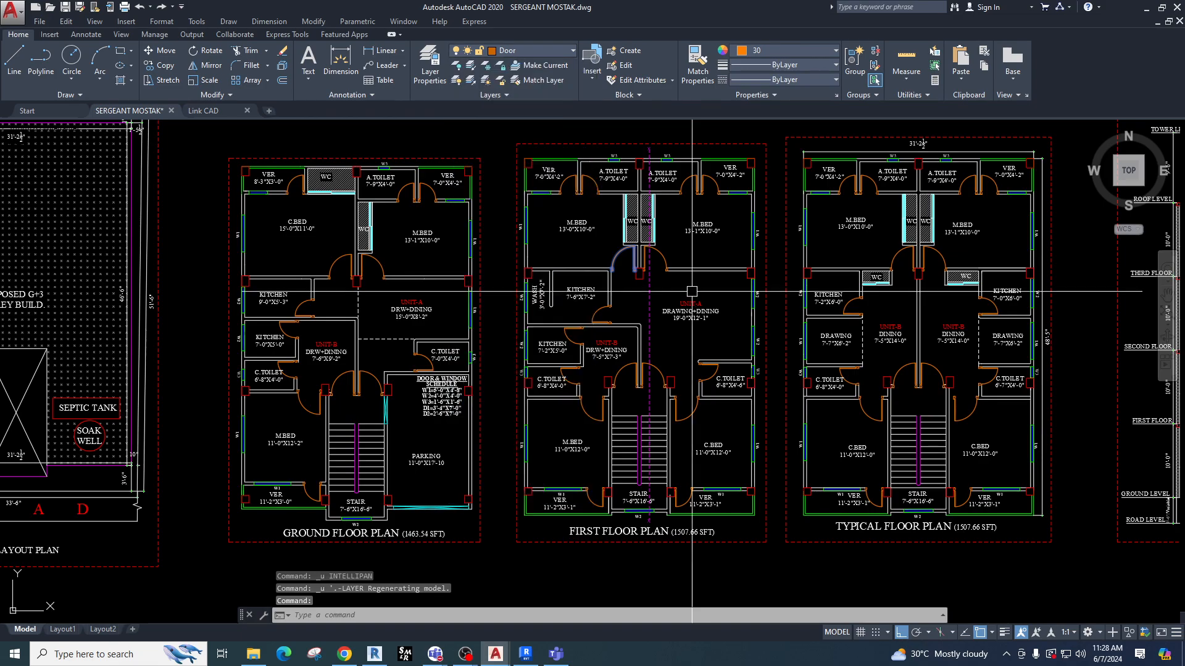
pyautogui.click(1149, 15)
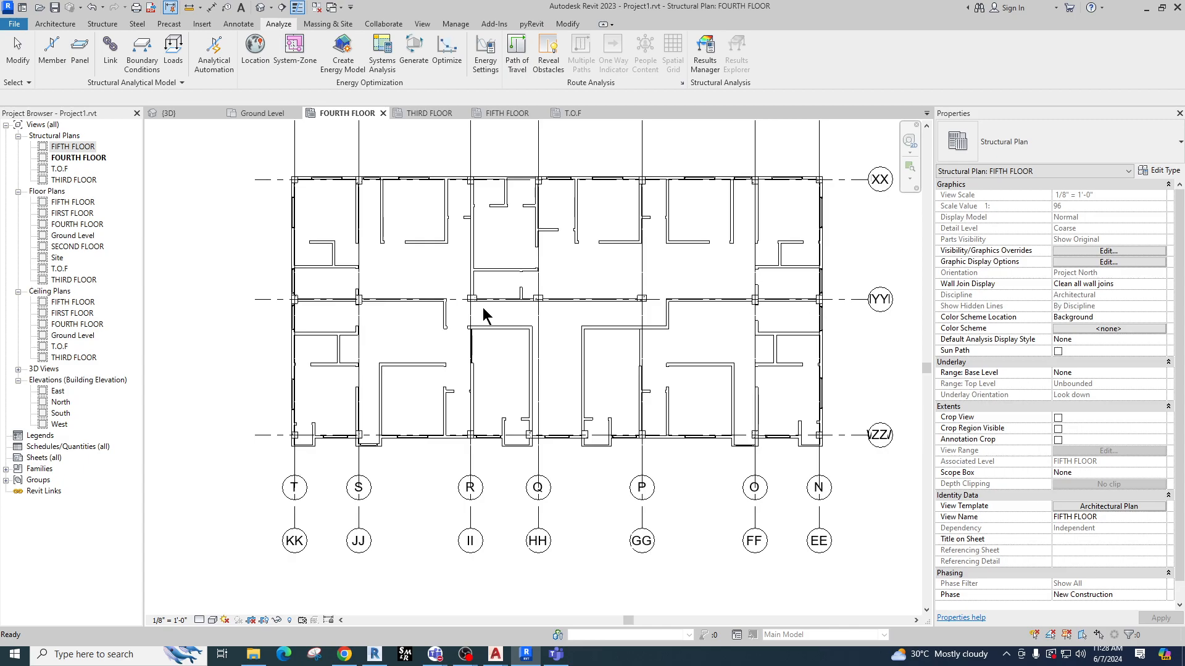
# Inspect the model category overrides of the Architectural Plan template from the FOURTH FLOOR structural plan and close them unchanged.
pyautogui.click(220, 284)
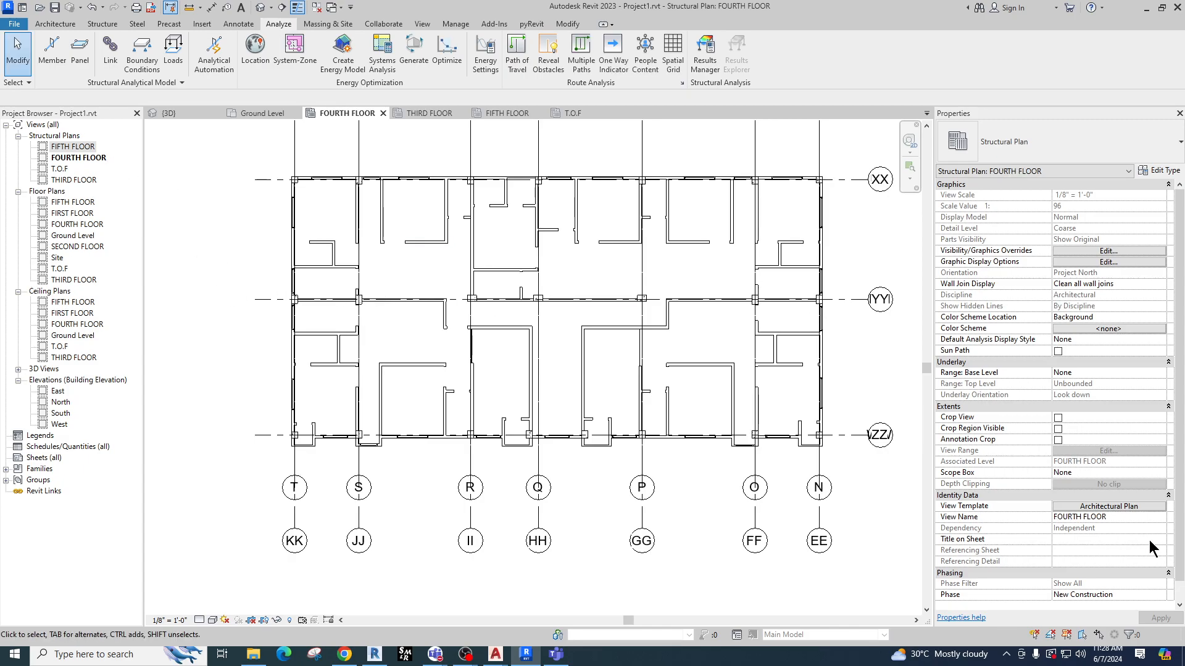
pyautogui.click(1086, 507)
pyautogui.click(862, 225)
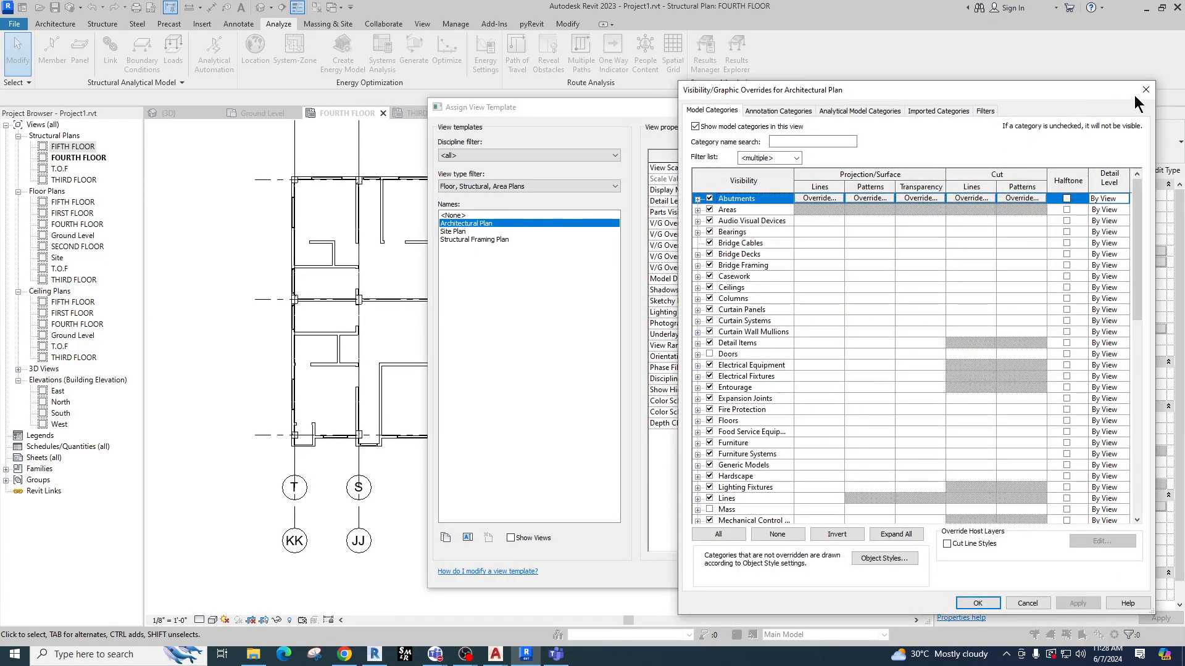
pyautogui.click(1145, 90)
pyautogui.click(1015, 106)
pyautogui.scroll(5, 297, 193)
pyautogui.scroll(-6, 344, 296)
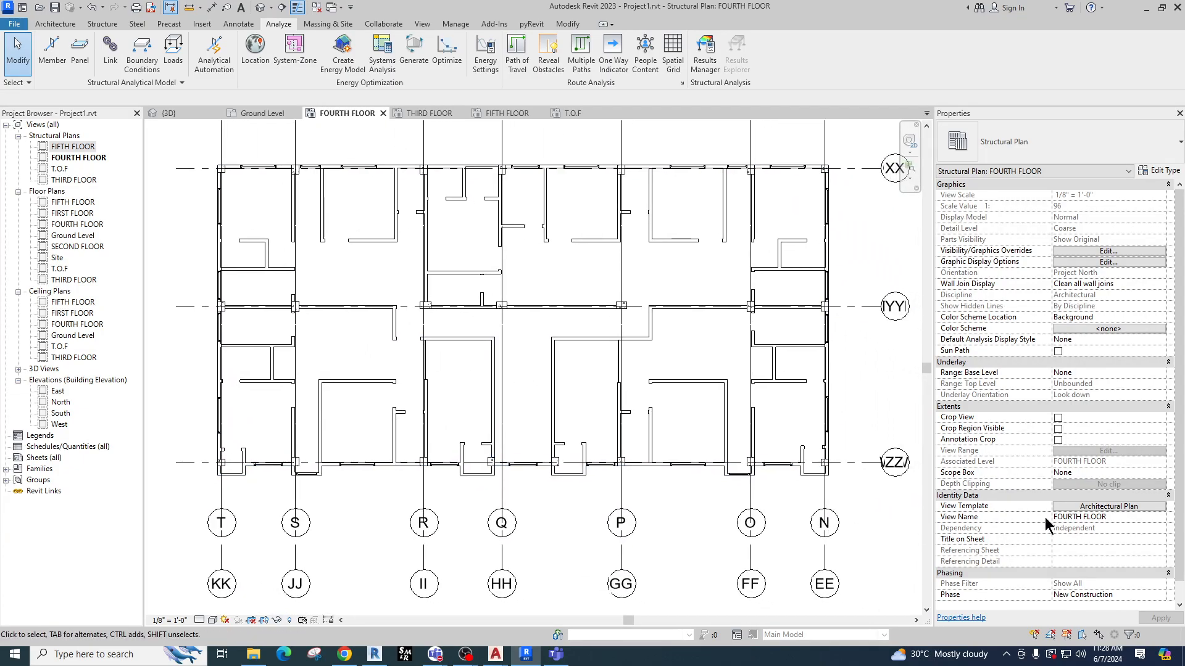
# Turn off the Columns model category in the Architectural Plan template's visibility/graphic overrides.
pyautogui.click(1108, 506)
pyautogui.click(863, 225)
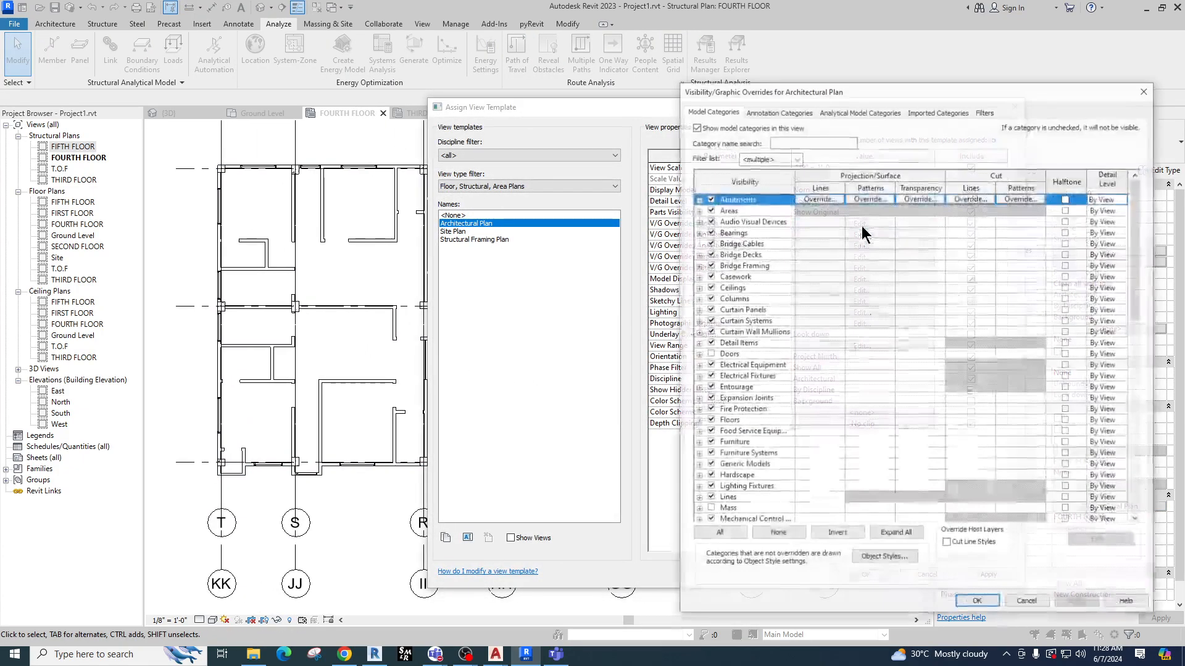
pyautogui.click(776, 112)
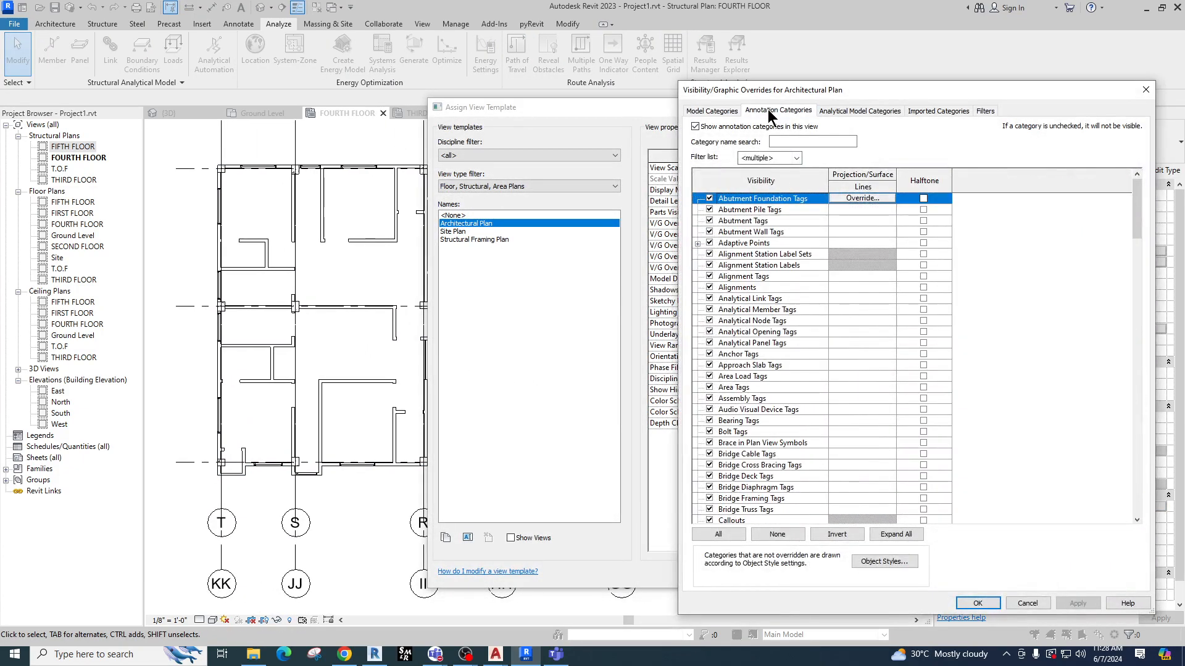
pyautogui.click(734, 113)
pyautogui.click(751, 376)
pyautogui.press('c')
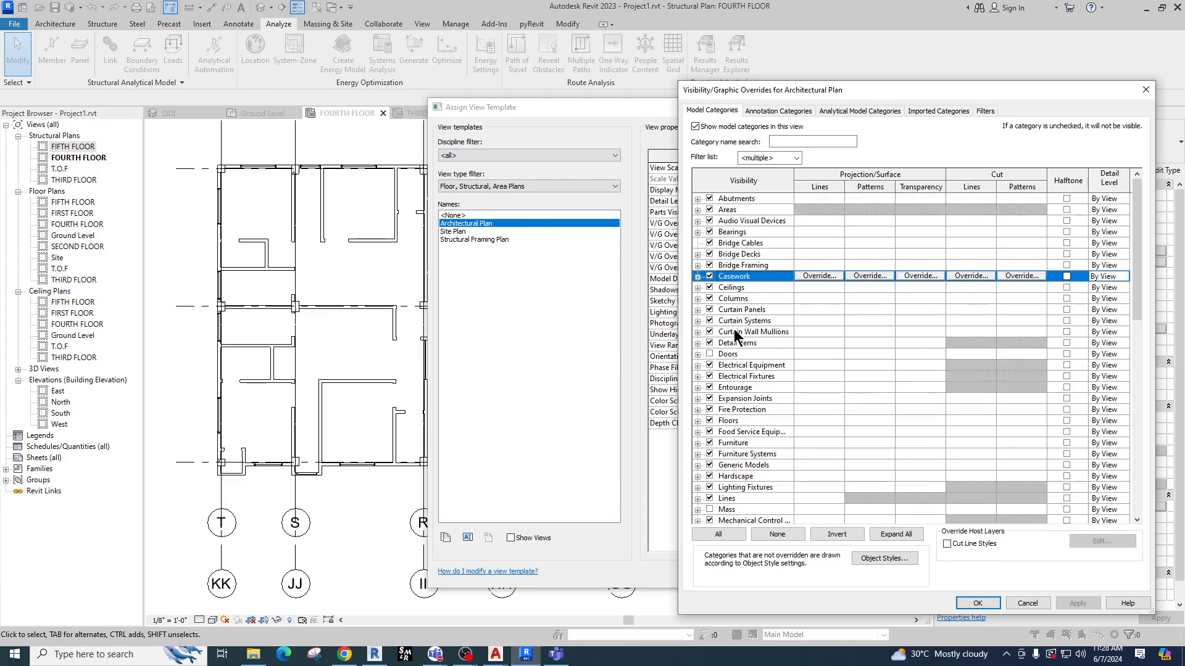
pyautogui.click(710, 298)
# Go to the structural categories in the model category list and widen the Visibility column to show their full names.
pyautogui.click(738, 364)
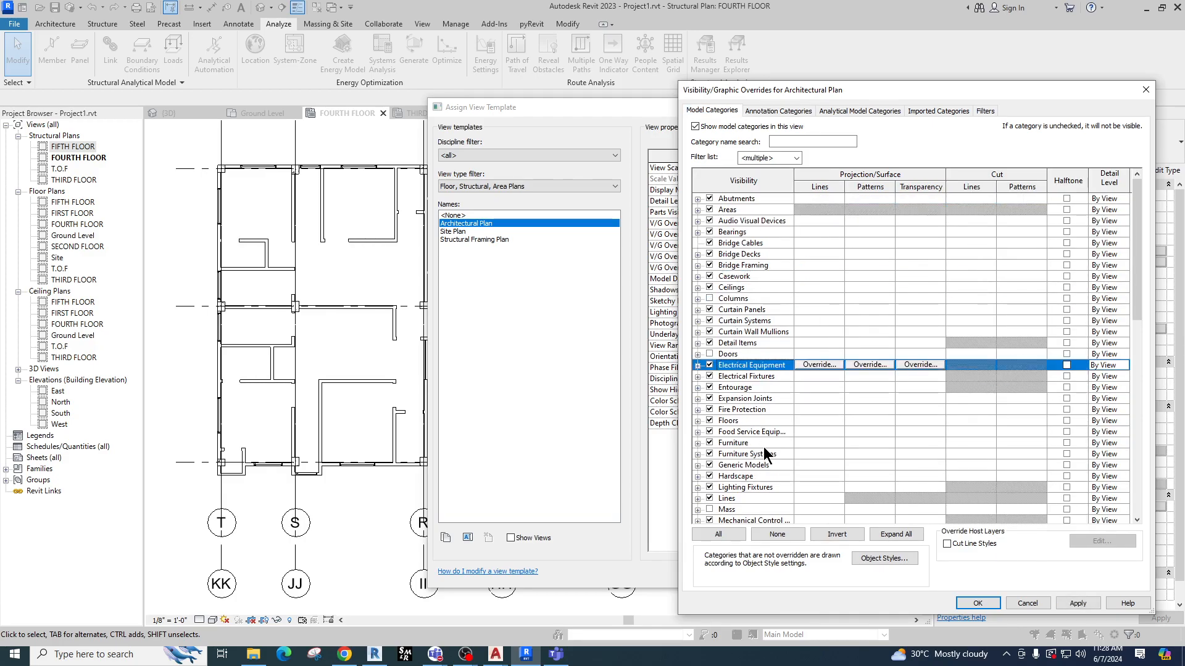
pyautogui.press('s')
pyautogui.scroll(-4, 771, 456)
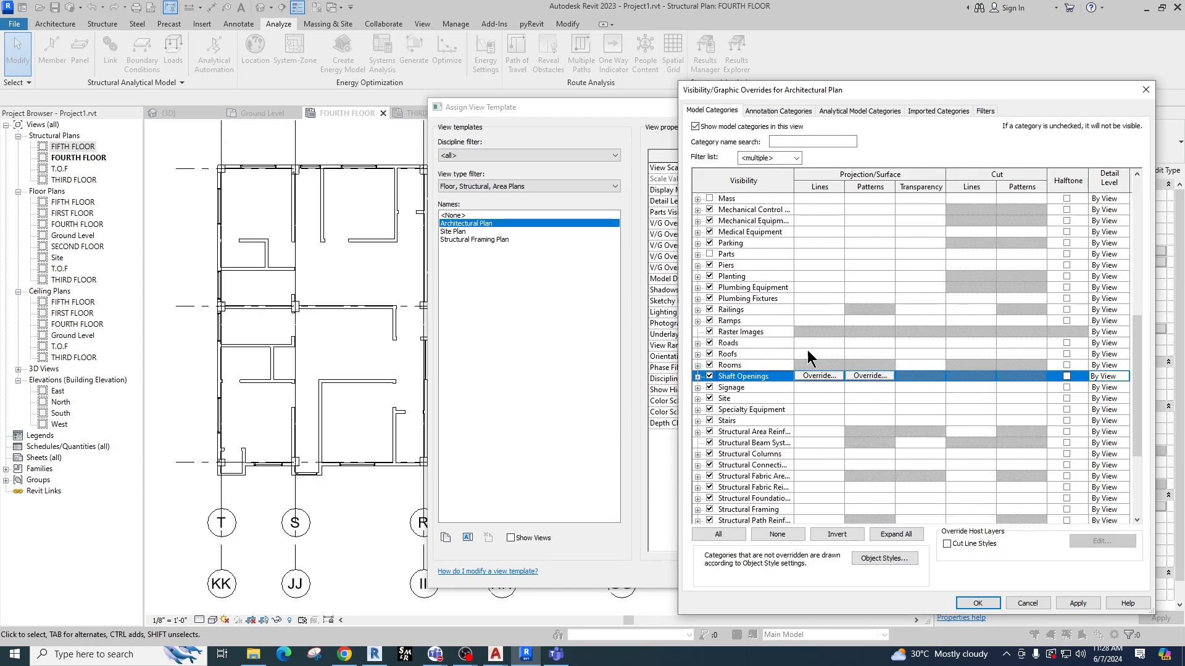
pyautogui.moveTo(793, 186); pyautogui.dragTo(862, 186)
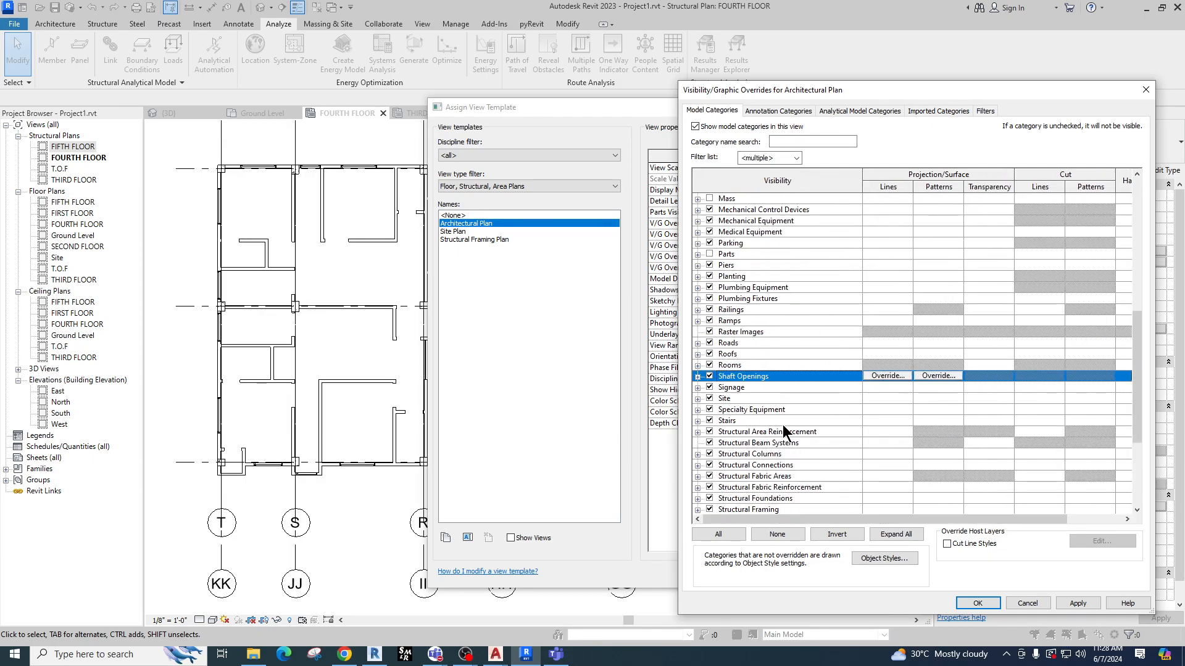
pyautogui.scroll(-3, 781, 432)
pyautogui.scroll(-1, 780, 444)
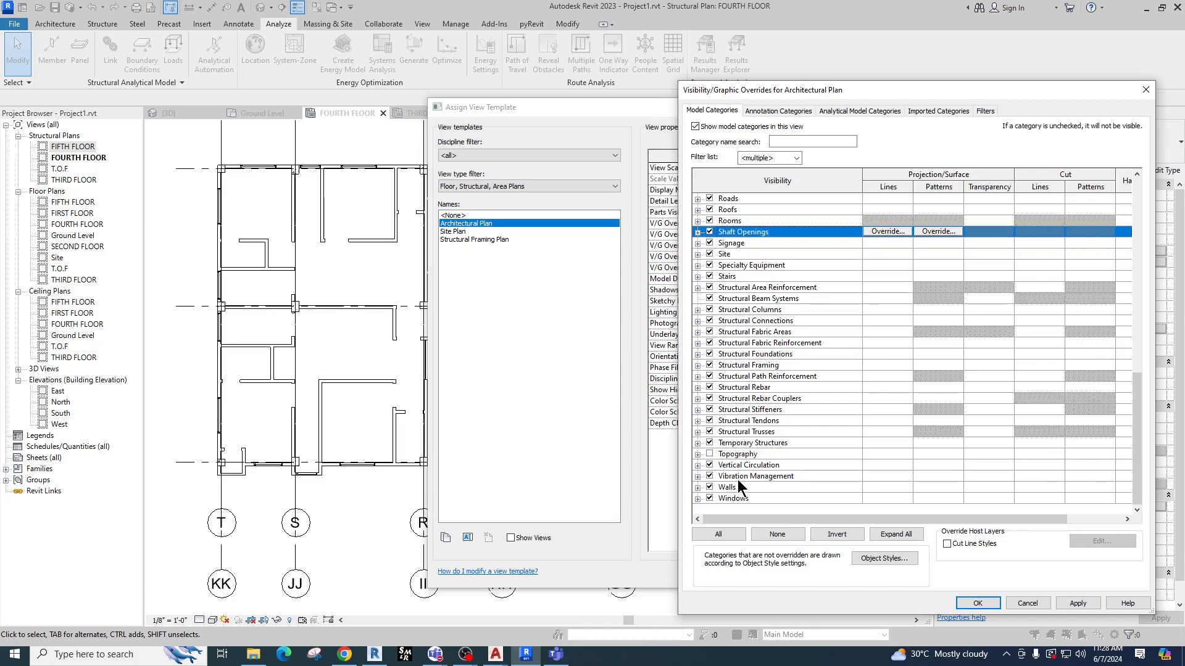
# Turn off the Structural Columns category, apply the overrides and view template, and check the columns on the fourth floor plan.
pyautogui.click(759, 374)
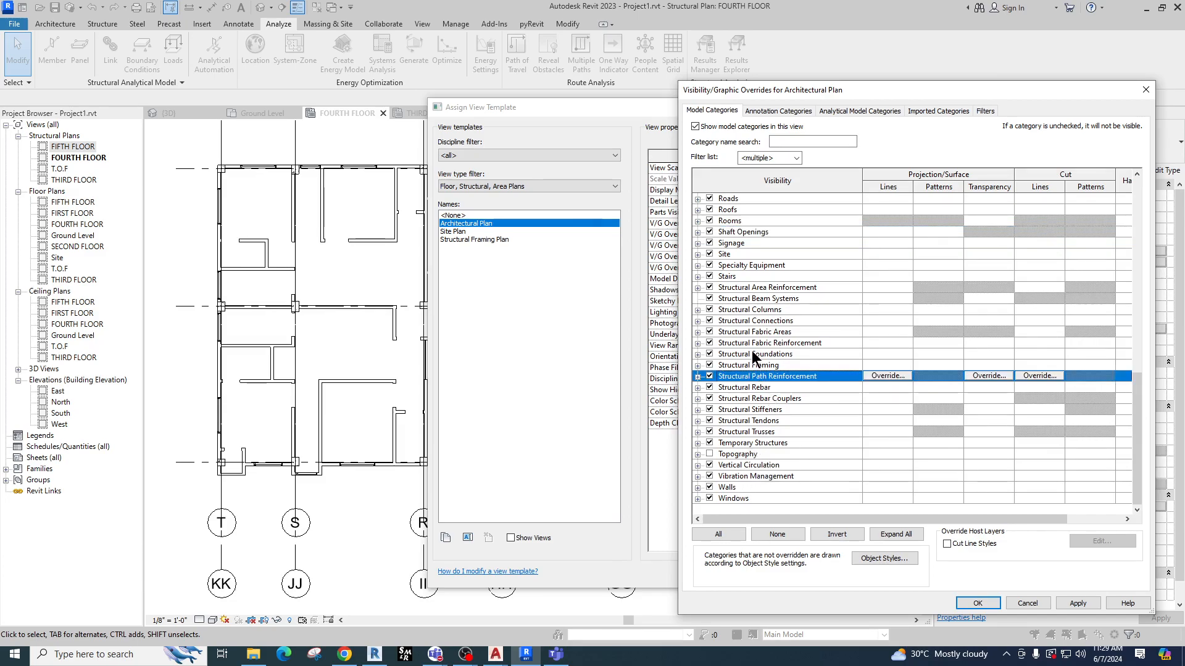
pyautogui.click(752, 353)
pyautogui.click(757, 366)
pyautogui.click(769, 321)
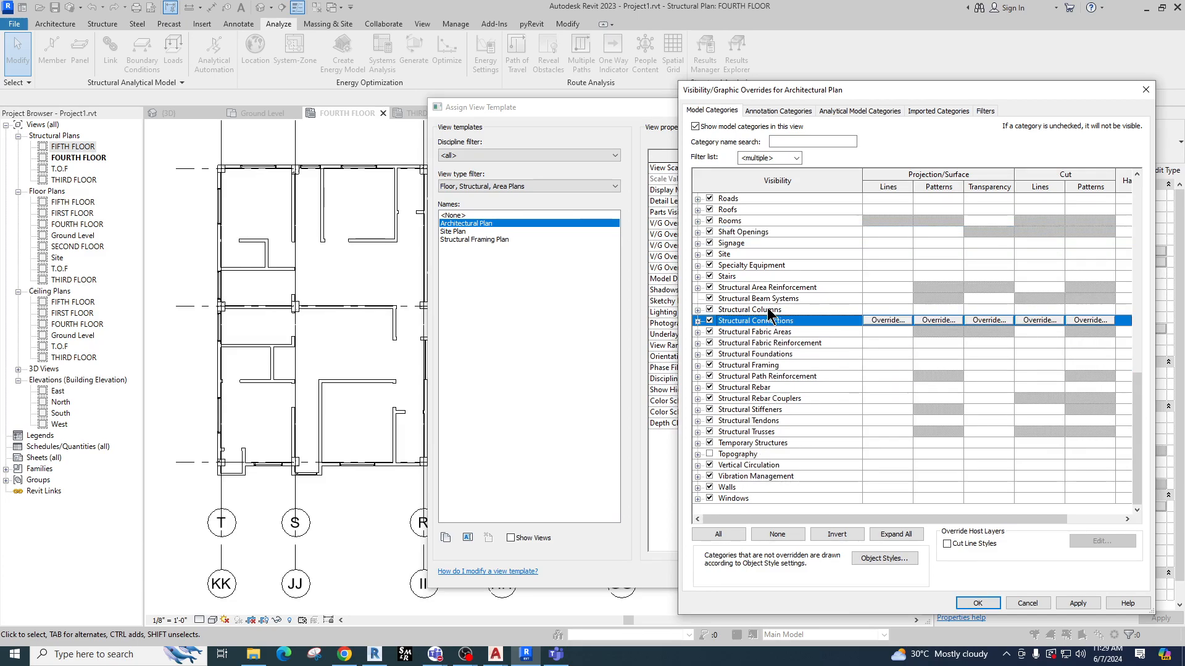
pyautogui.click(709, 309)
pyautogui.click(1078, 604)
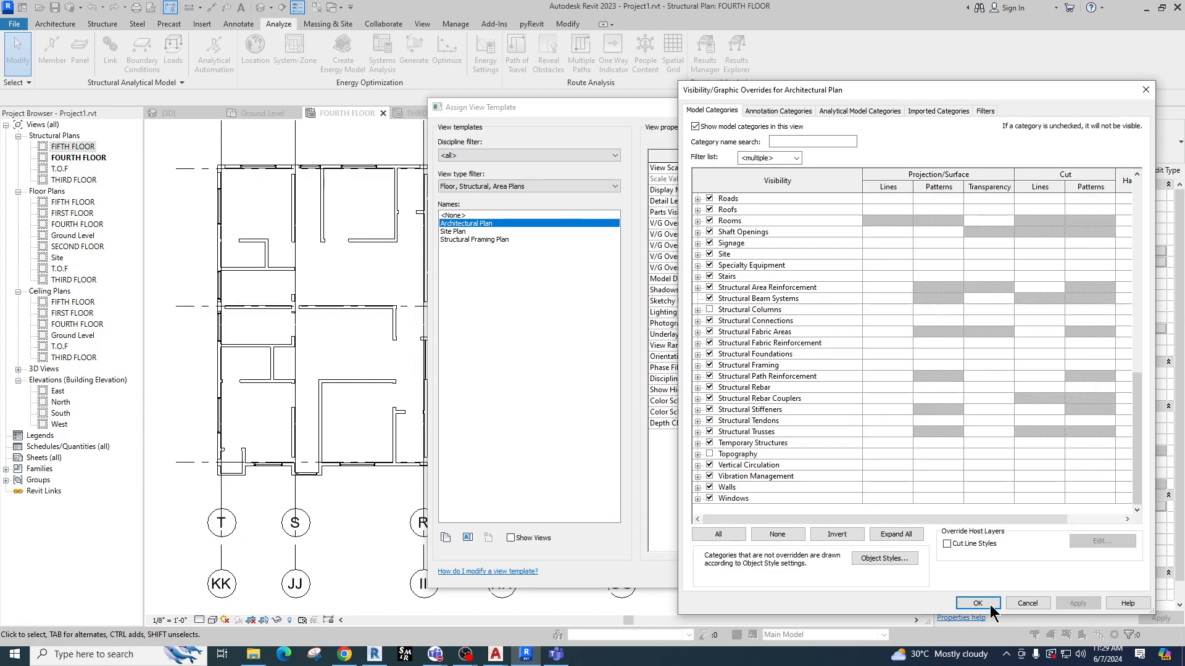
pyautogui.click(986, 603)
pyautogui.click(866, 574)
pyautogui.scroll(3, 552, 462)
pyautogui.scroll(-8, 553, 463)
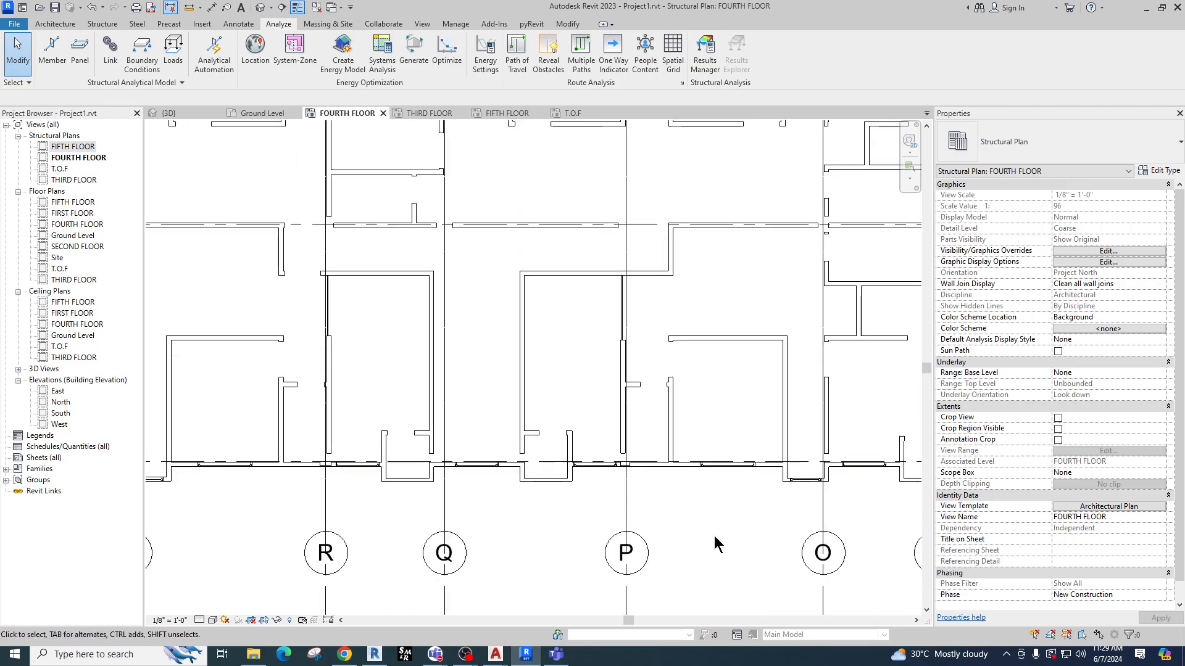
pyautogui.scroll(5, 474, 474)
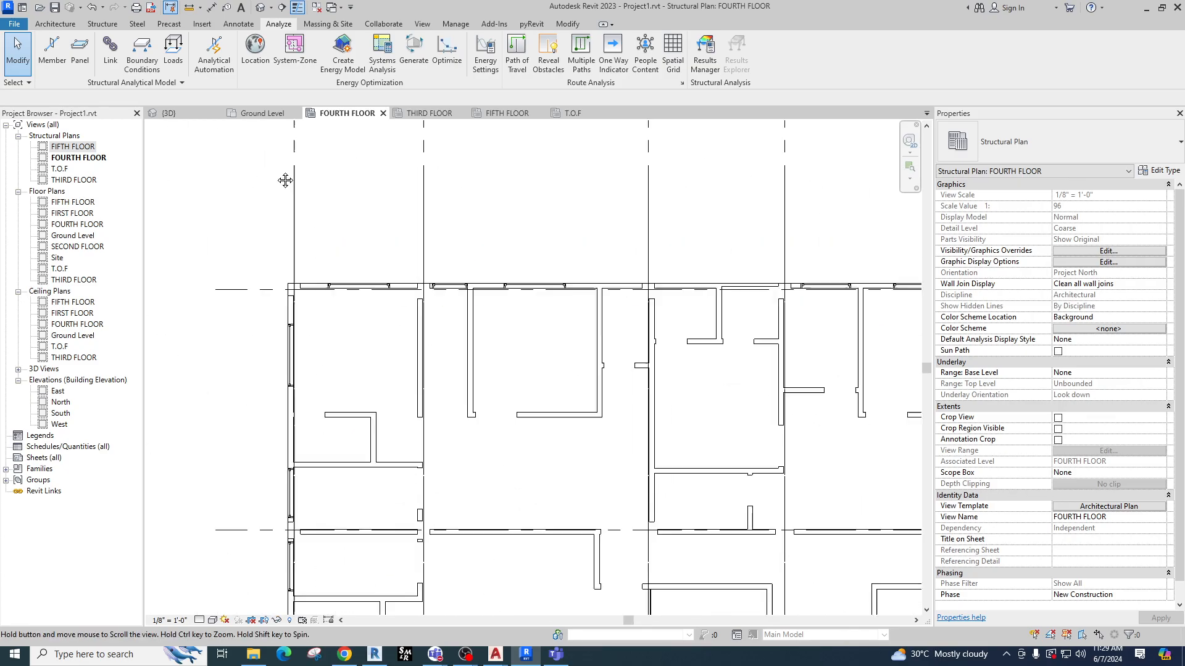
# Open the 3D view and examine the building's columns on their footings.
pyautogui.click(260, 8)
pyautogui.scroll(5, 476, 420)
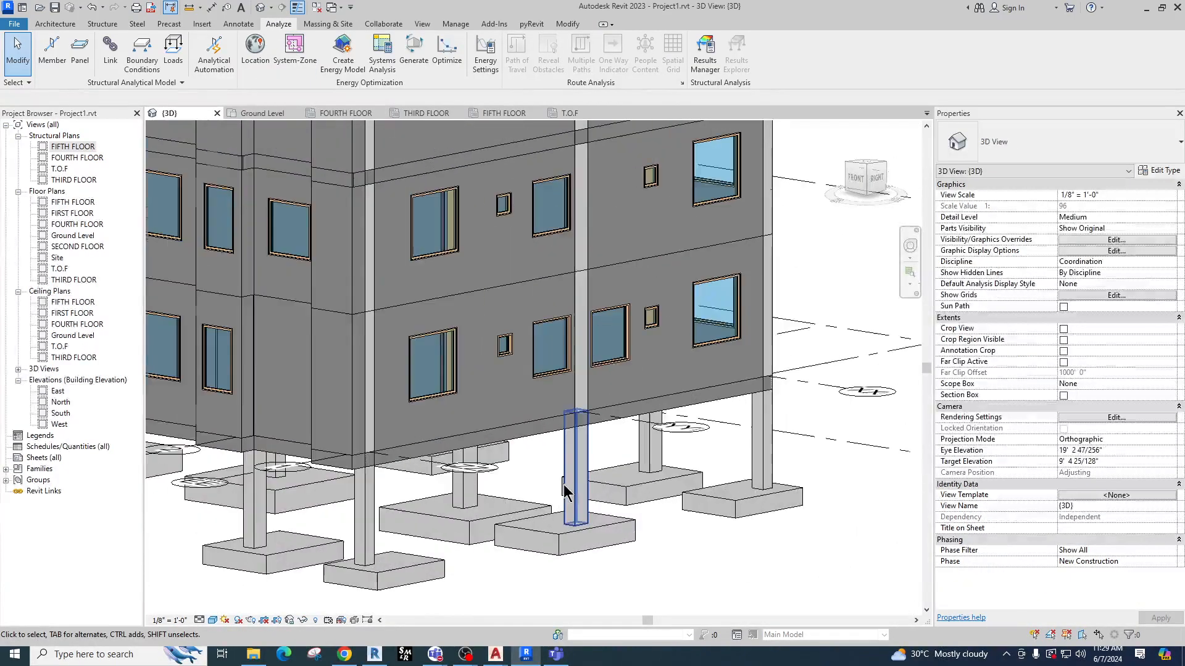
pyautogui.scroll(-8, 475, 419)
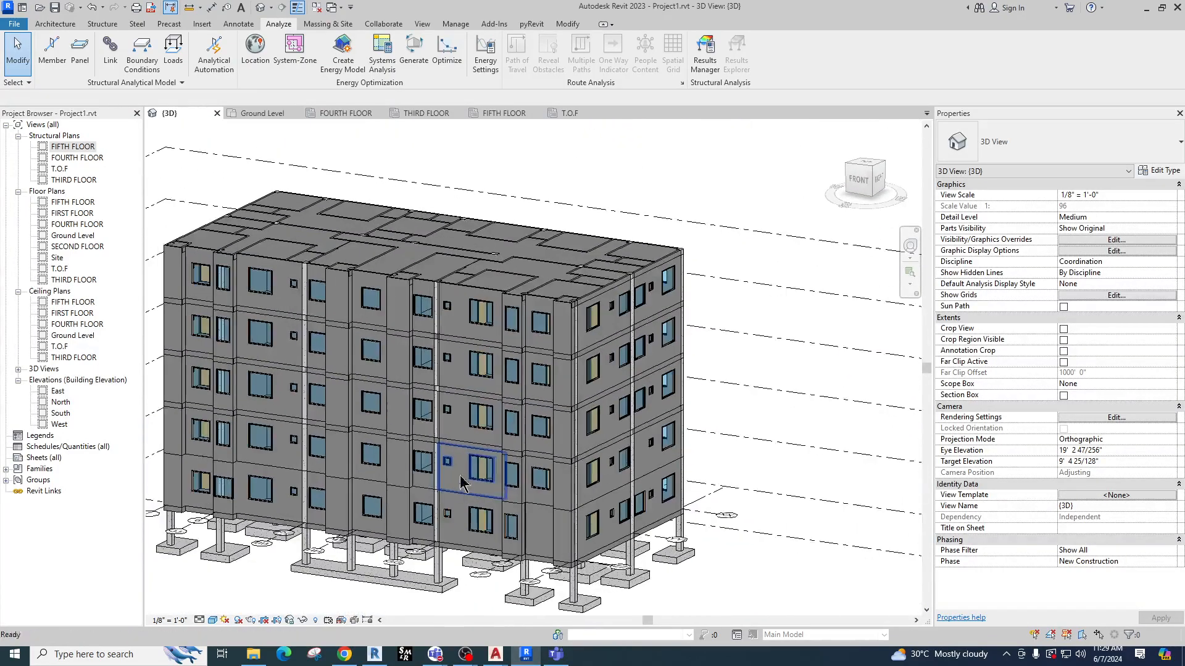
# Open the FIFTH FLOOR structural plan, view its assigned view template settings and close them unchanged.
pyautogui.doubleClick(73, 147)
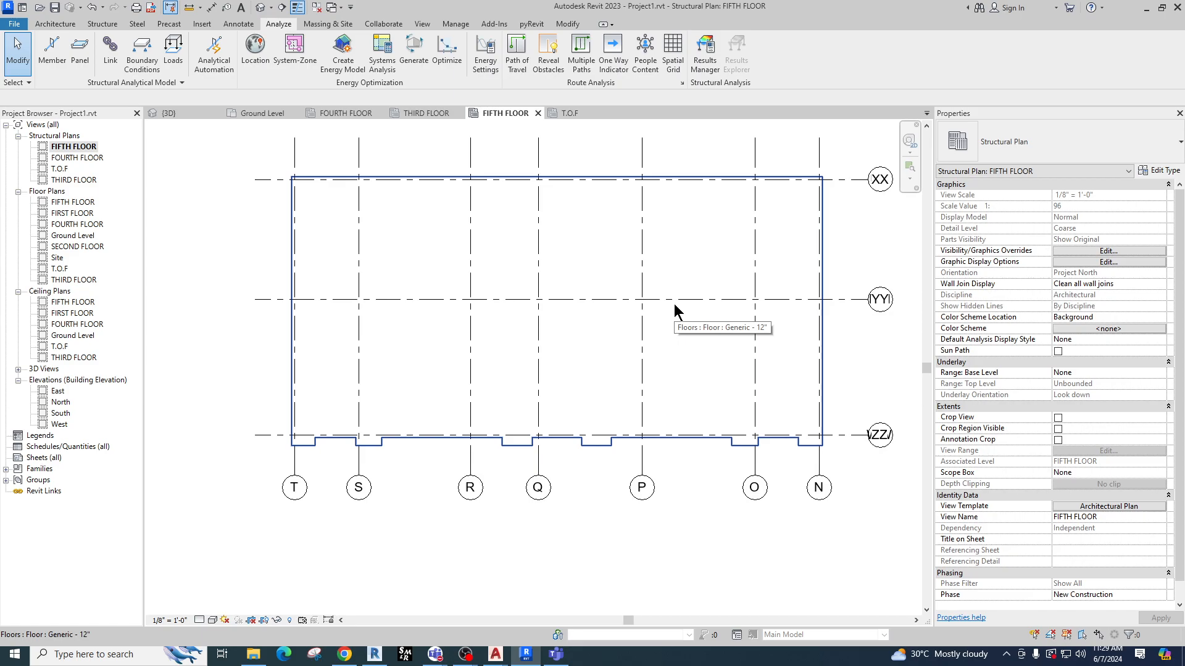
pyautogui.click(1105, 507)
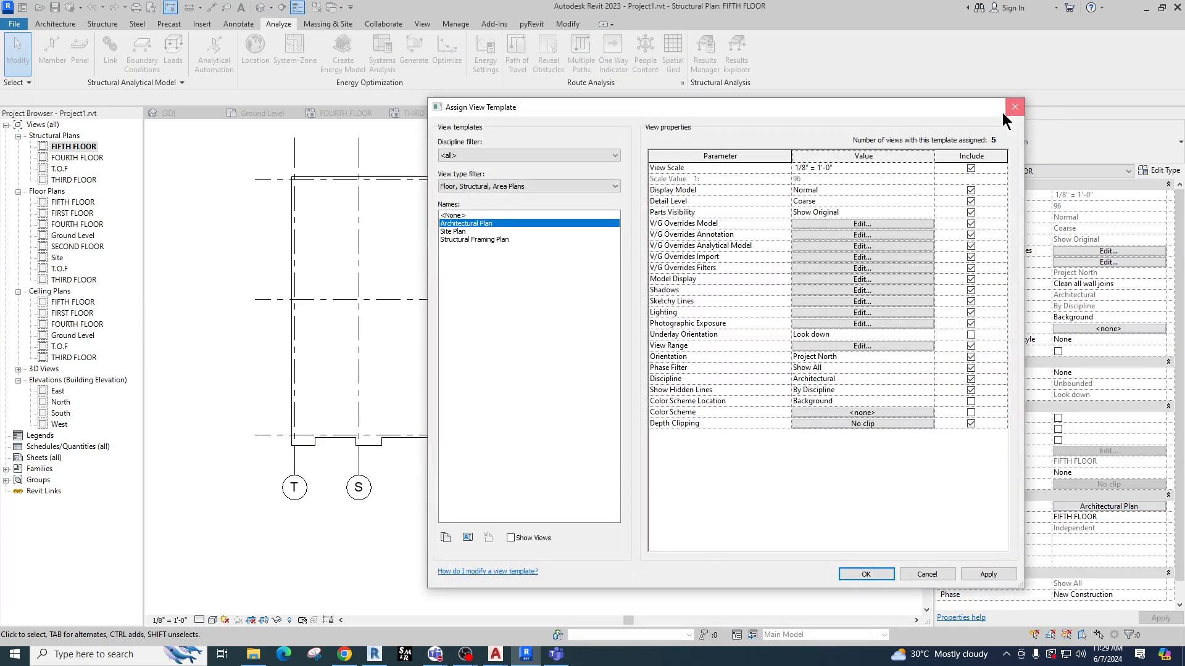
pyautogui.click(1015, 108)
# Remove the view template from all four structural plans at once by assigning <None>.
pyautogui.keyDown('shift'); pyautogui.click(74, 180); pyautogui.keyUp('shift')
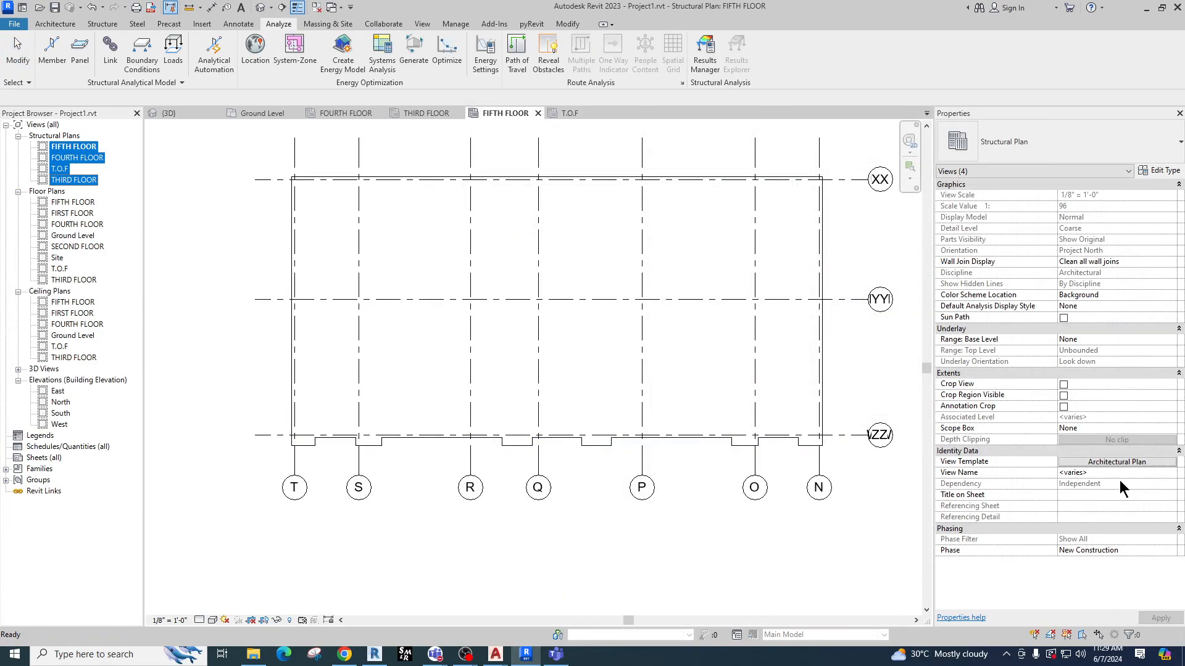
pyautogui.click(1117, 461)
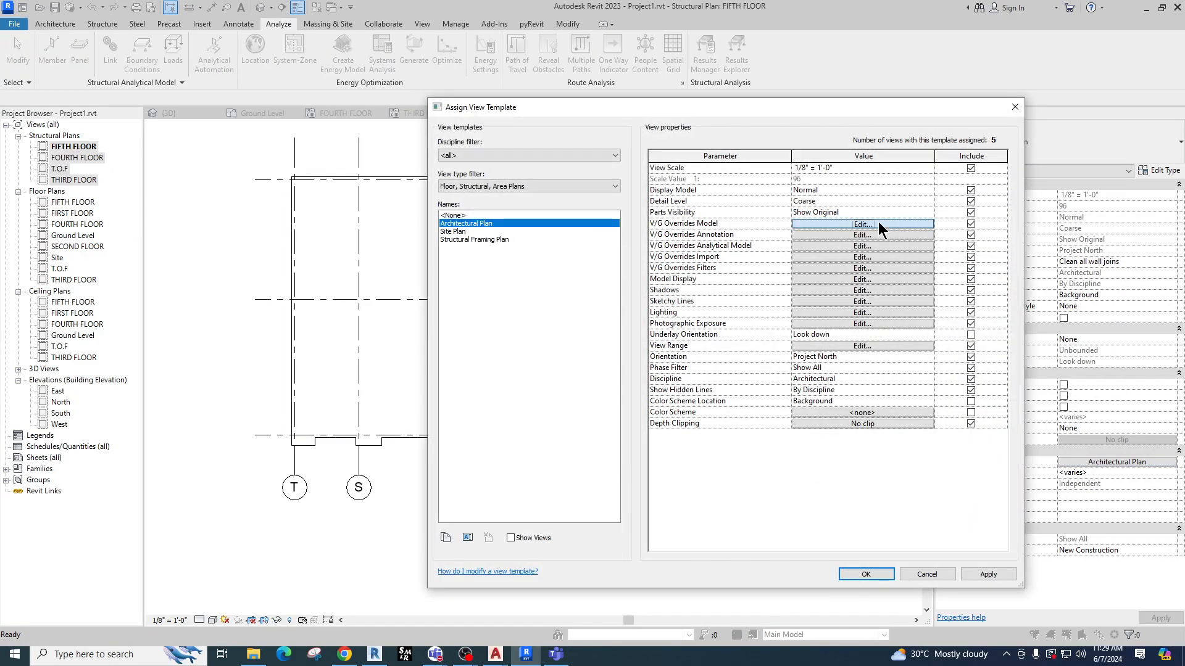
pyautogui.click(878, 224)
pyautogui.click(1145, 93)
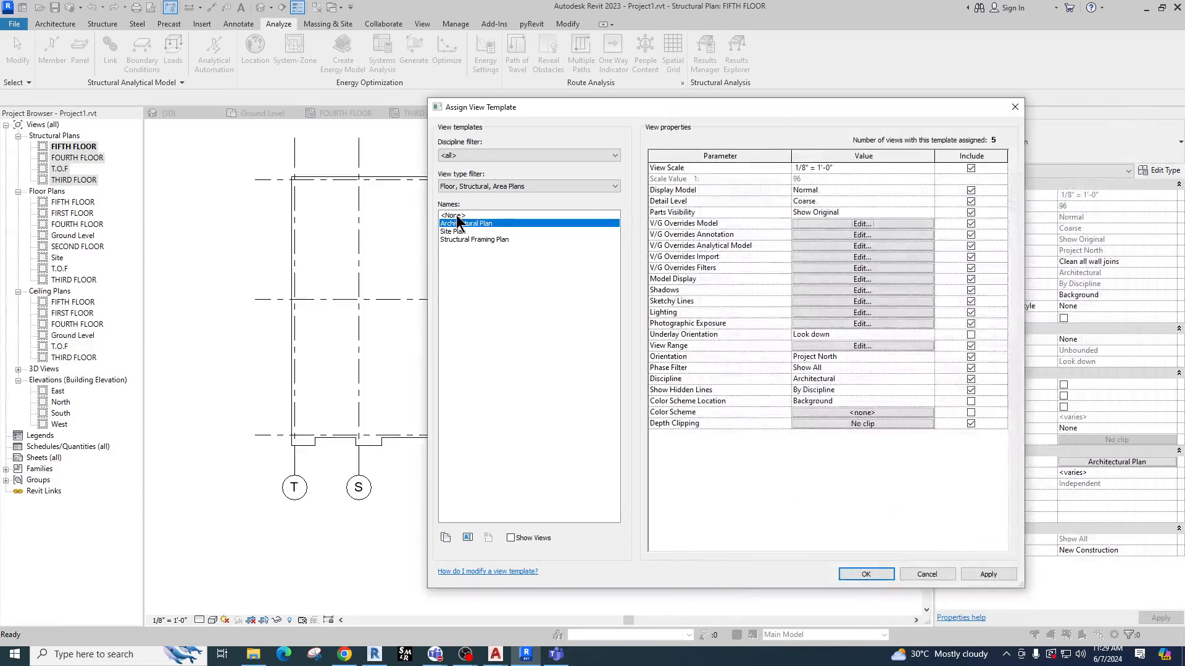
pyautogui.click(454, 215)
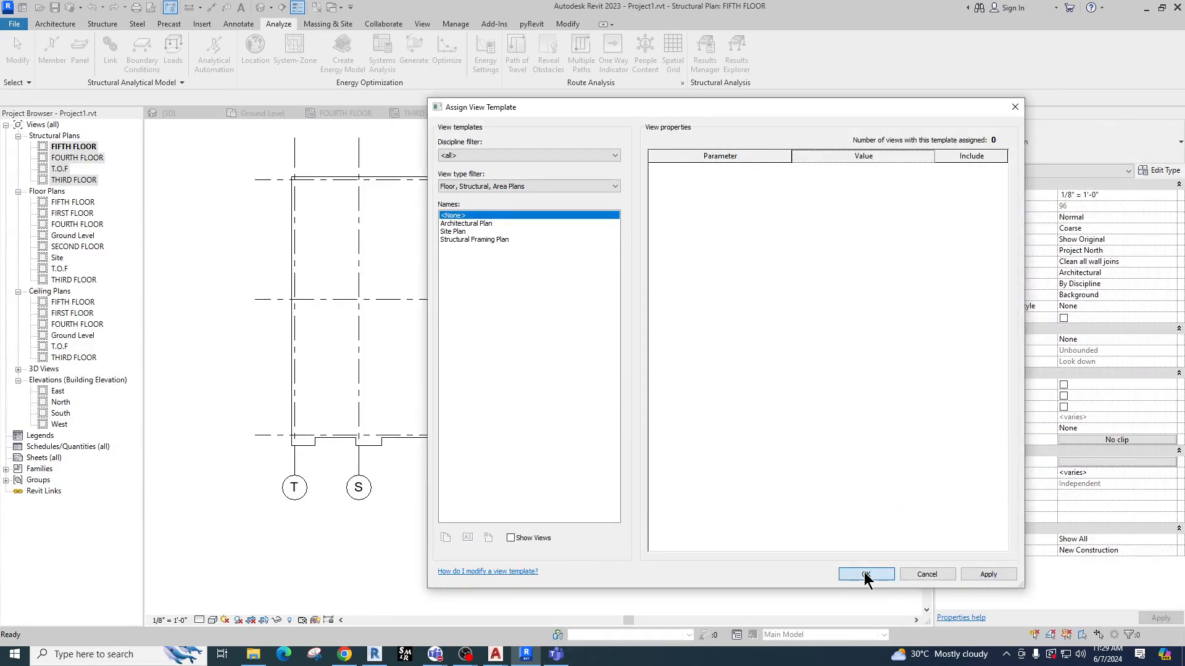
pyautogui.click(865, 573)
# Open the FOURTH FLOOR structural plan and undo the recent view template and category visibility changes.
pyautogui.doubleClick(76, 158)
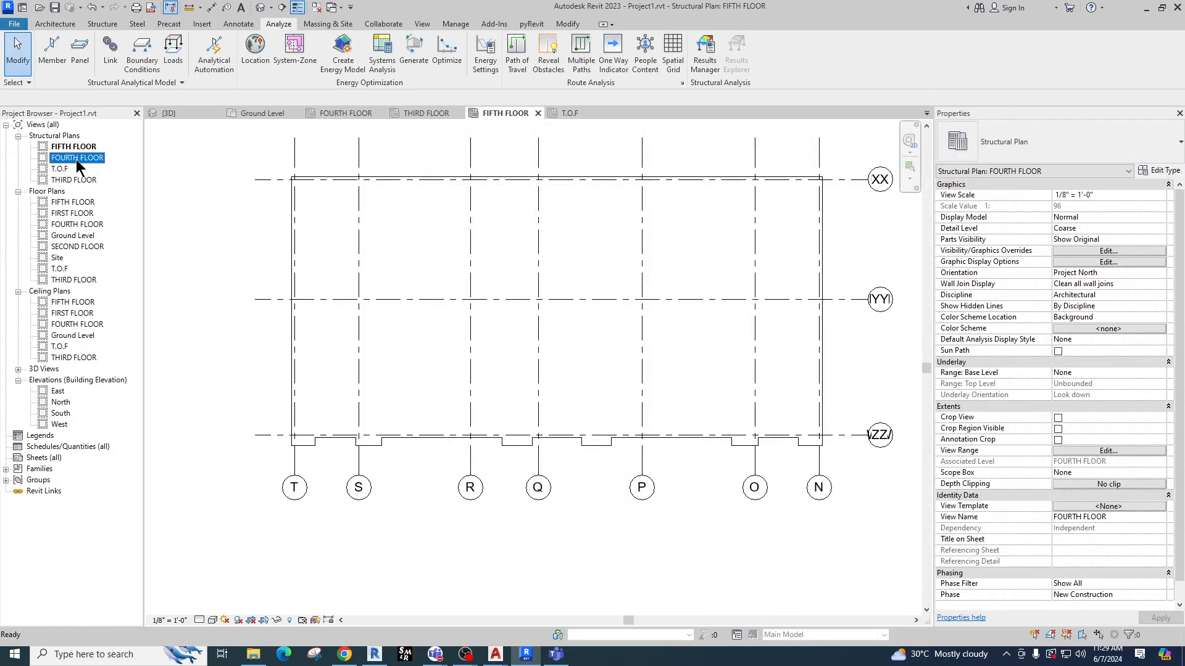
pyautogui.moveTo(483, 320); pyautogui.dragTo(439, 399, button='middle')
pyautogui.scroll(1, 317, 257)
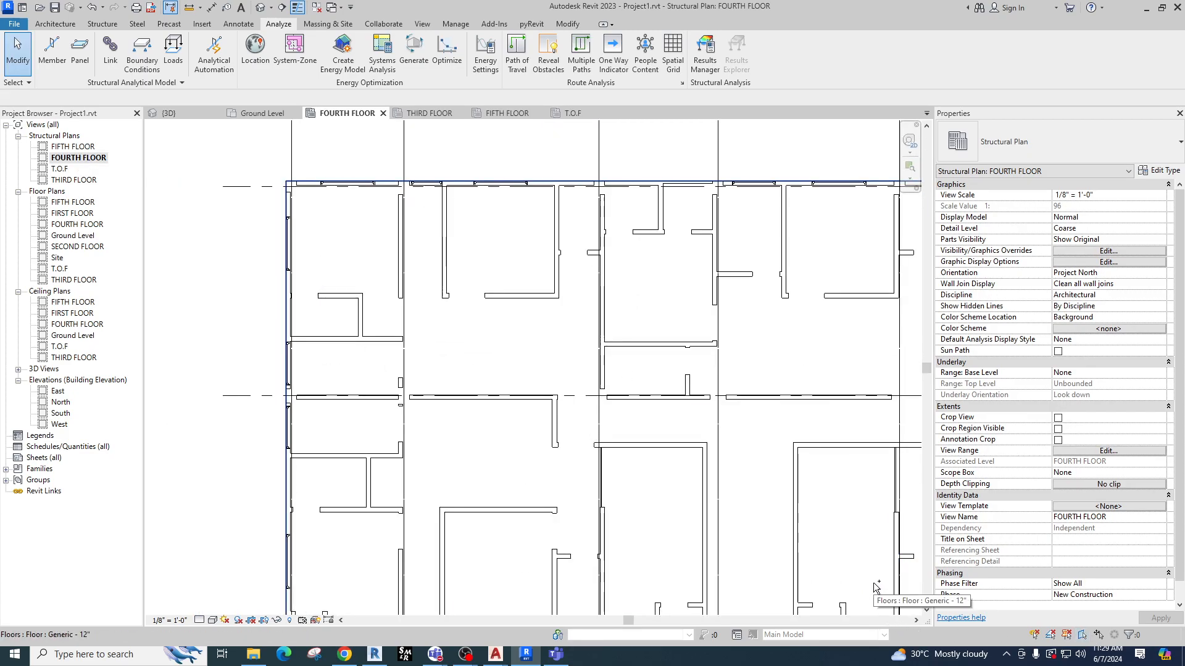
pyautogui.scroll(-2, 423, 373)
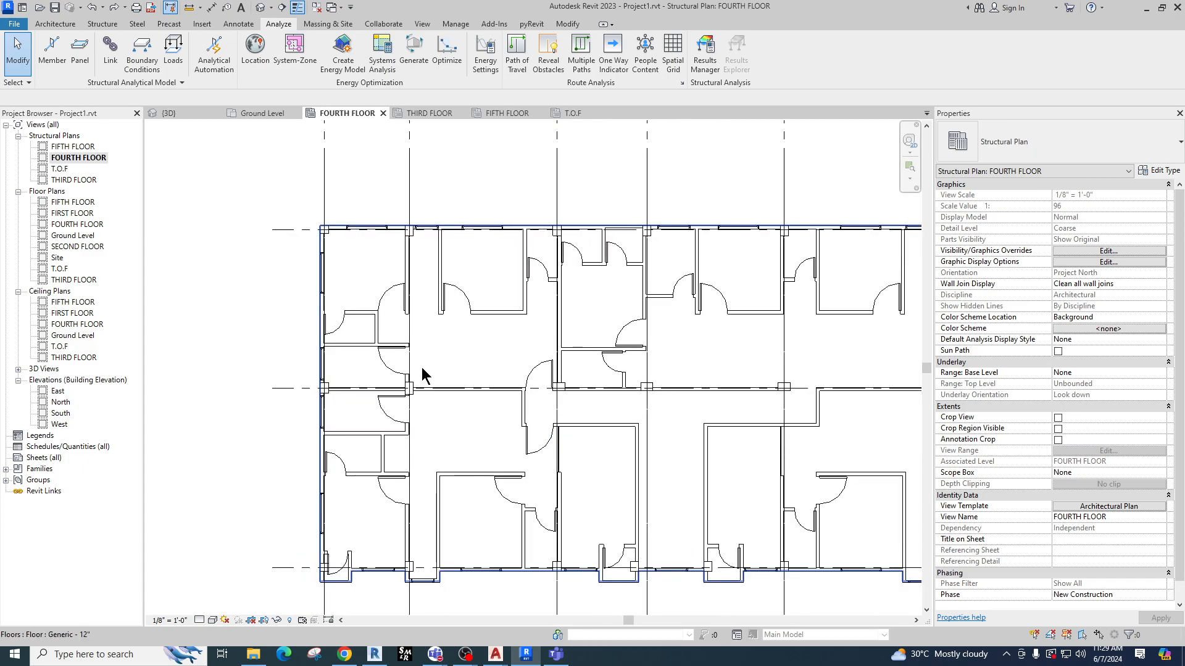
# Select the four structural plans from FIFTH FLOOR to THIRD FLOOR and set their view template to <None>.
pyautogui.click(61, 148)
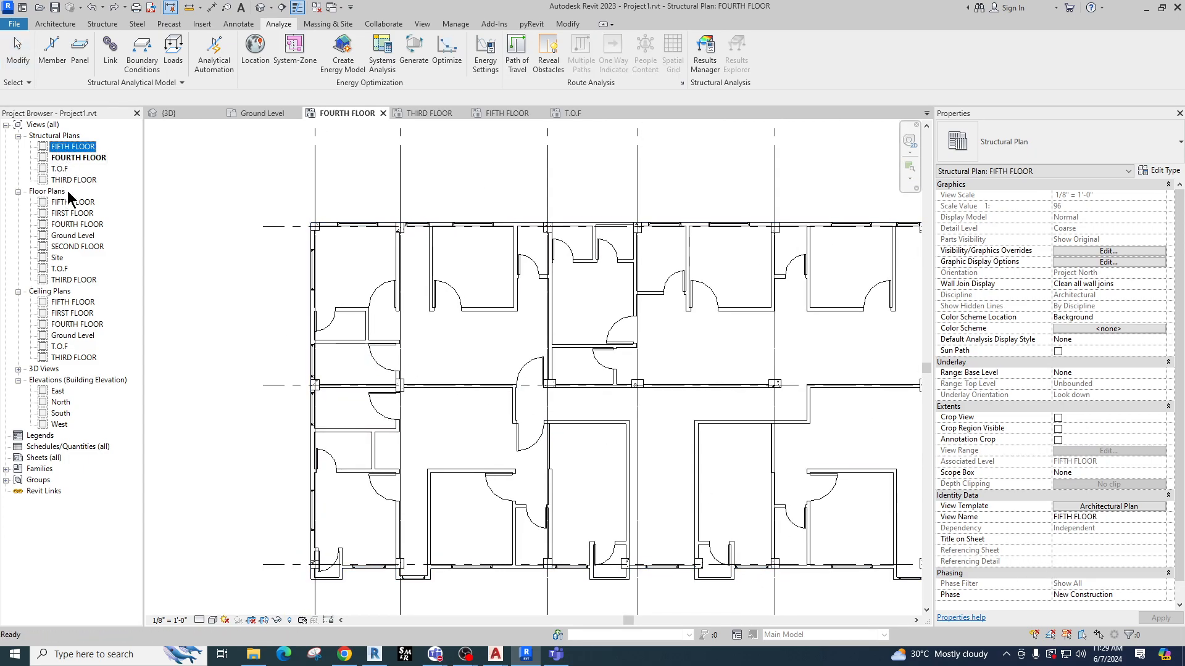
pyautogui.keyDown('shift'); pyautogui.click(67, 181); pyautogui.keyUp('shift')
pyautogui.click(1093, 463)
pyautogui.click(453, 215)
pyautogui.click(972, 573)
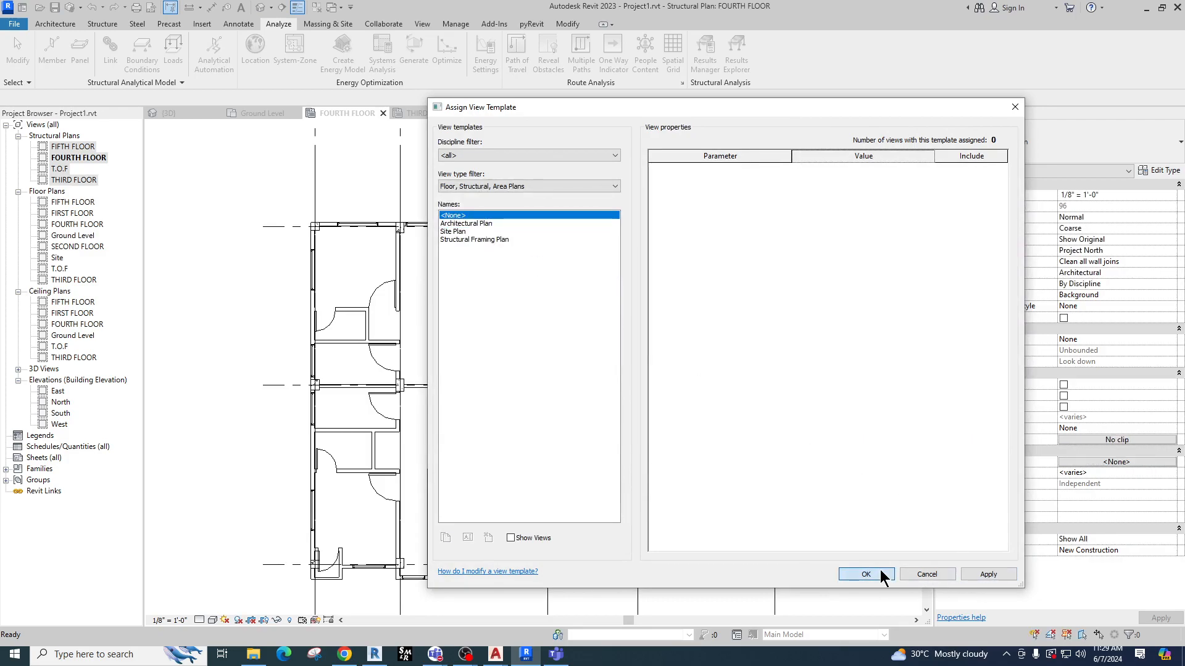
pyautogui.click(873, 573)
# Examine the columns on the fourth floor plan, selecting the corner column at grids T and XX and clearing the selection.
pyautogui.moveTo(484, 362); pyautogui.dragTo(433, 364, button='middle')
pyautogui.scroll(2, 219, 207)
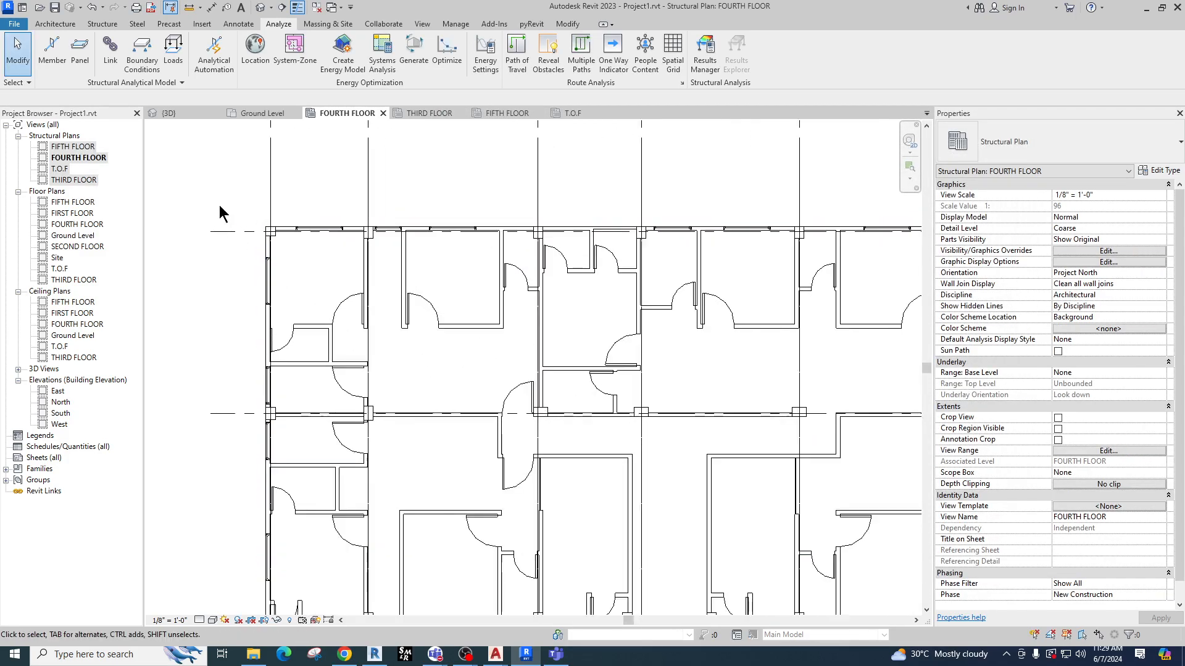
pyautogui.click(277, 235)
pyautogui.scroll(-4, 331, 283)
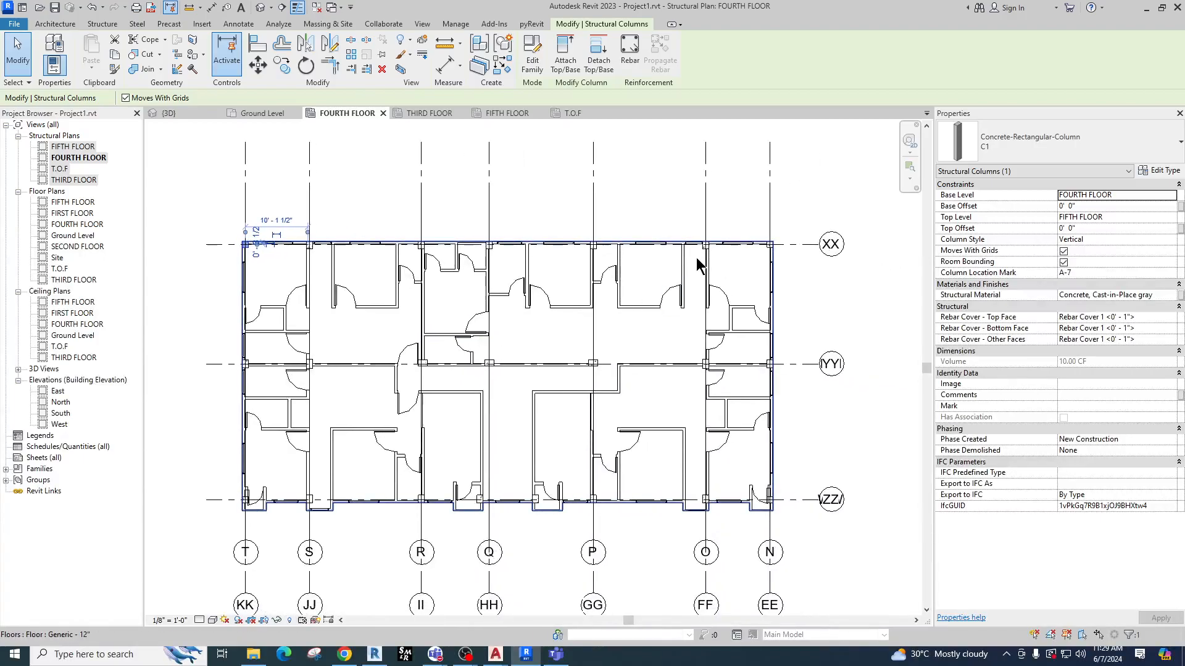
pyautogui.scroll(1, 698, 259)
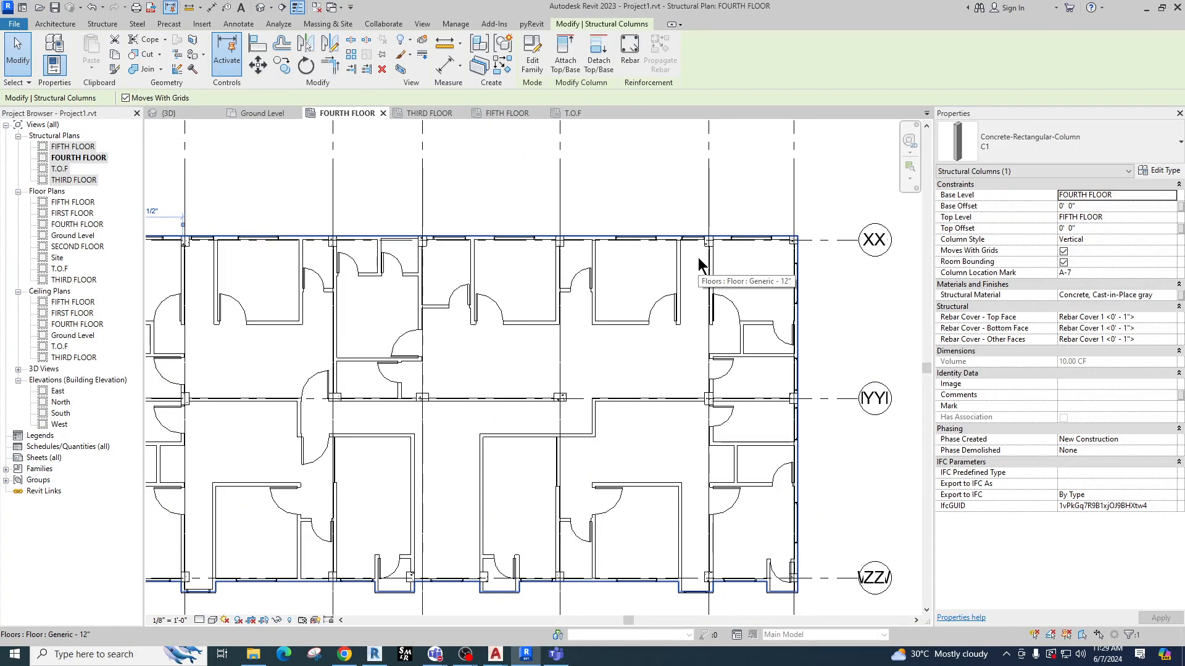
pyautogui.moveTo(555, 336); pyautogui.dragTo(576, 334, button='middle')
pyautogui.scroll(-1, 576, 340)
pyautogui.moveTo(739, 225); pyautogui.dragTo(788, 288)
pyautogui.click(796, 305)
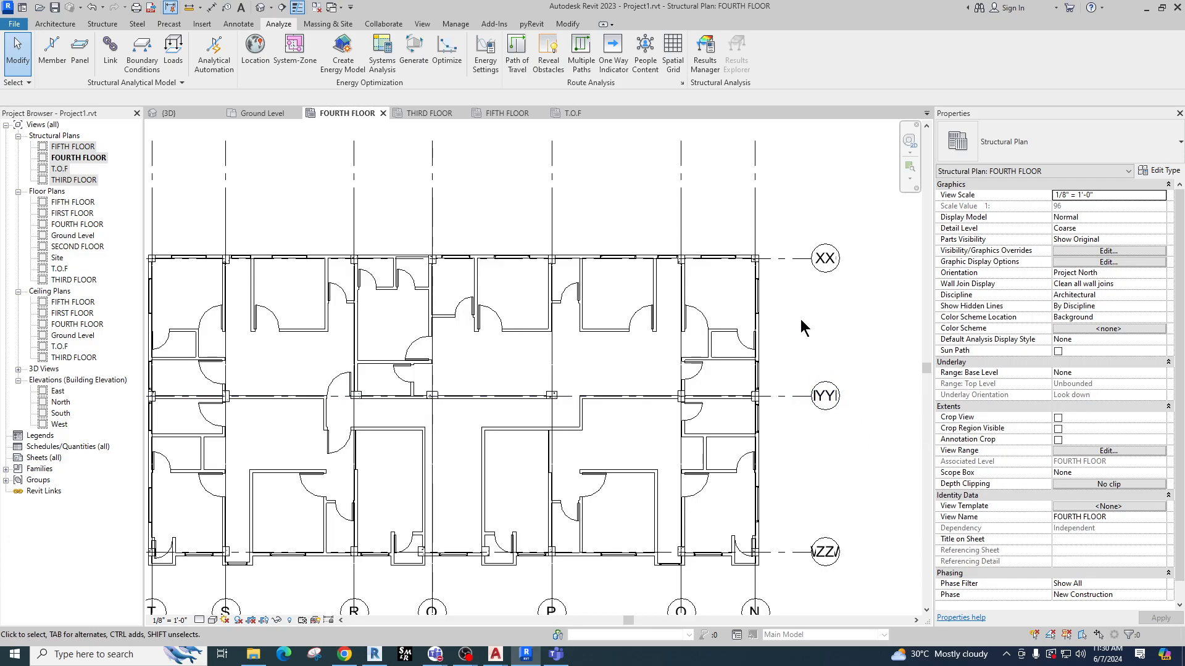
# View the FOURTH FLOOR plan's template assignment and its own visibility/graphic overrides, closing both without changes.
pyautogui.click(1109, 507)
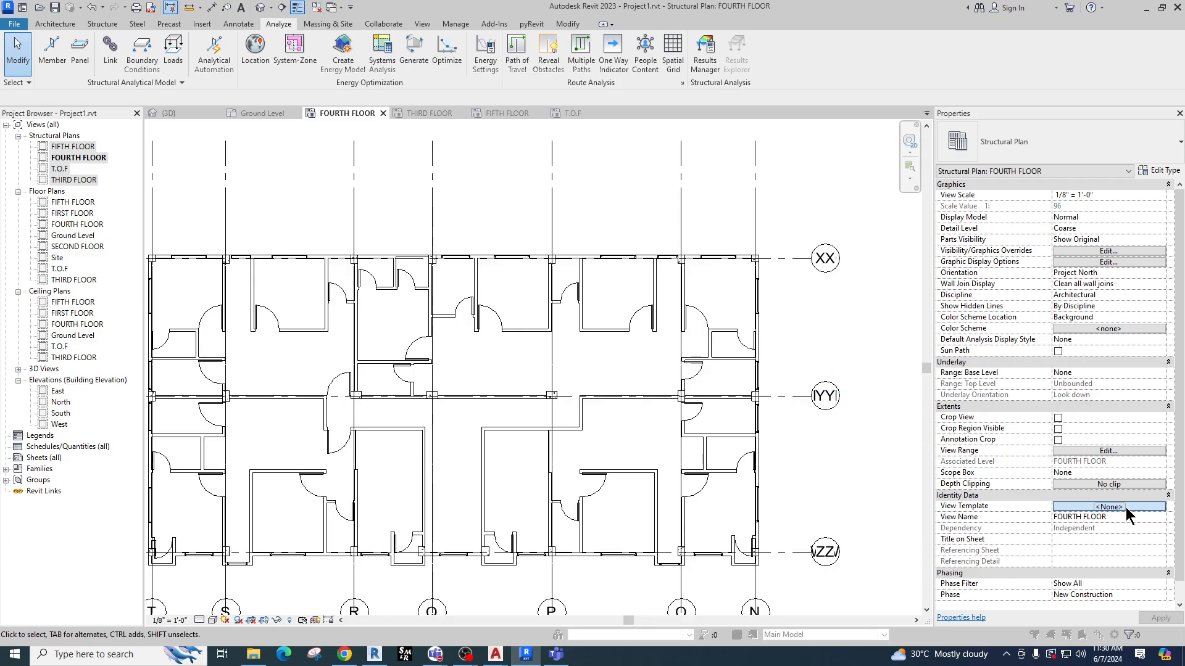
pyautogui.click(1014, 107)
pyautogui.click(1087, 250)
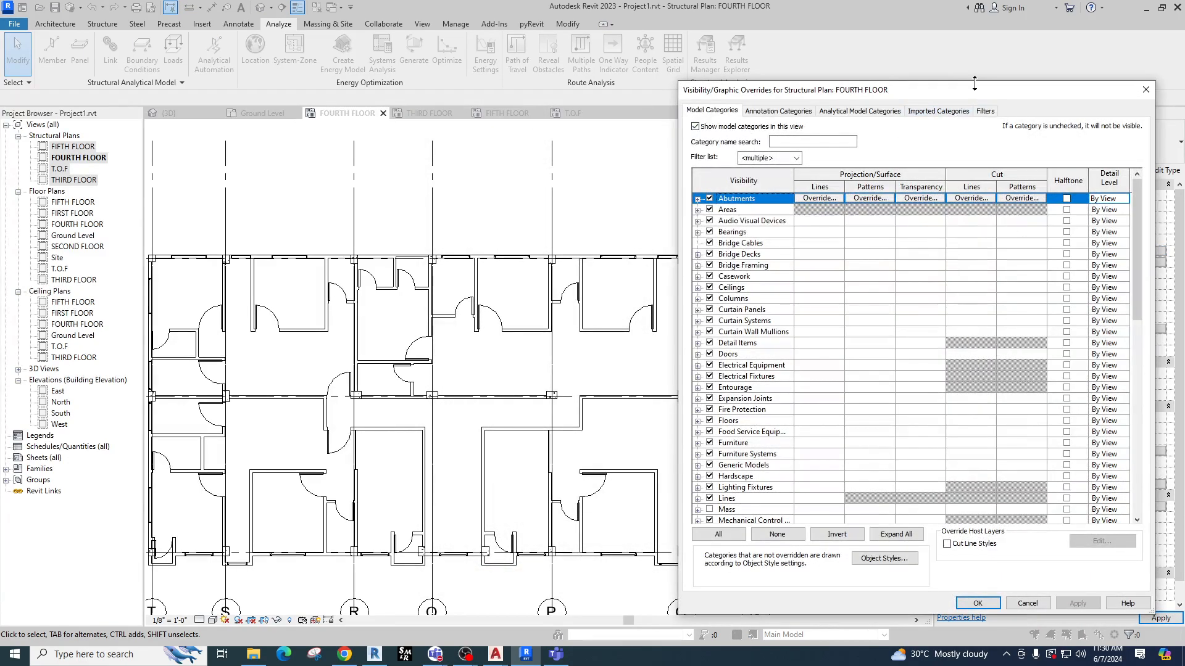
pyautogui.moveTo(965, 90); pyautogui.dragTo(758, 90)
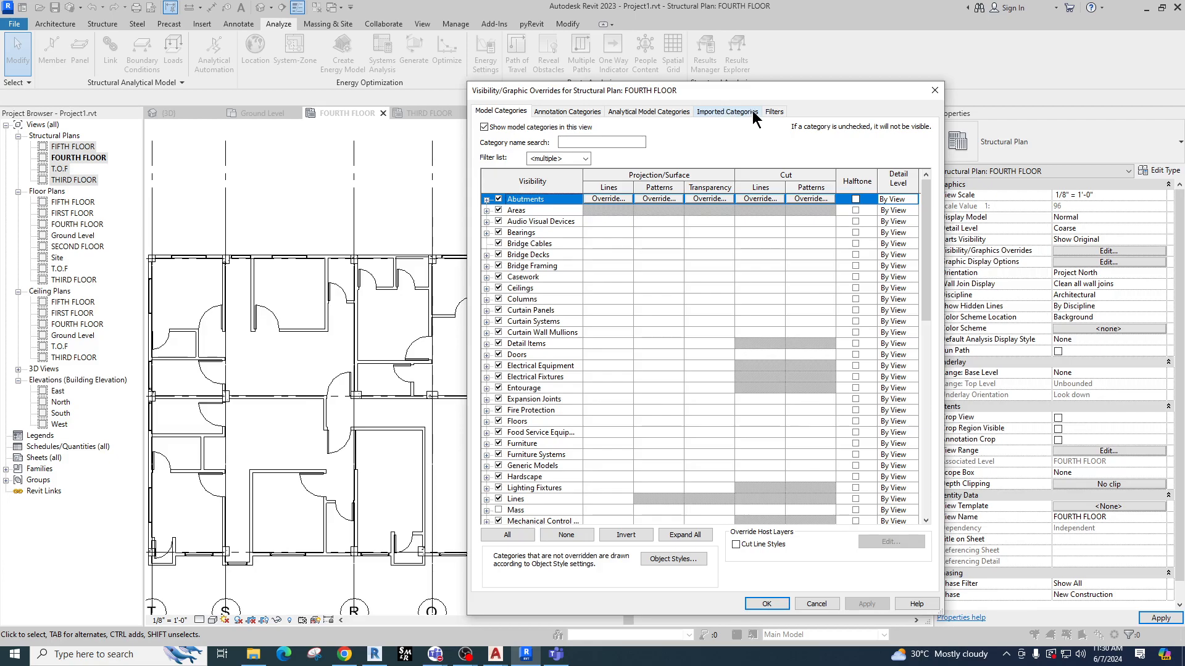
pyautogui.click(934, 90)
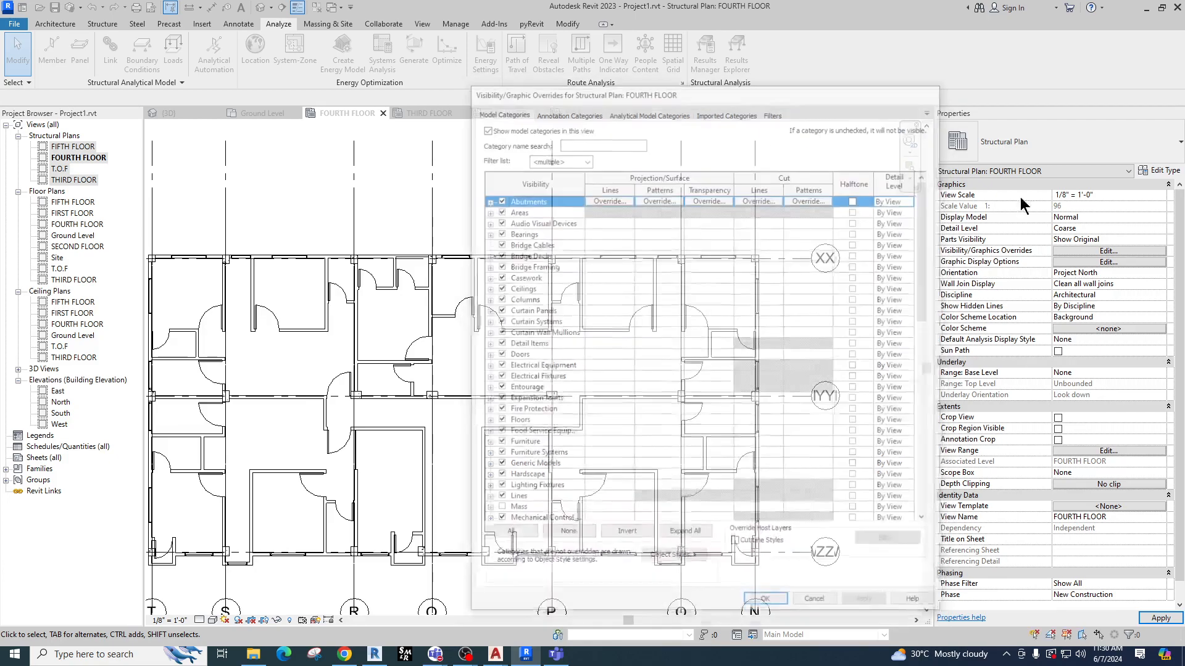
# Assign the Architectural Plan view template to all four structural plans together.
pyautogui.click(72, 146)
pyautogui.keyDown('shift'); pyautogui.click(77, 179); pyautogui.keyUp('shift')
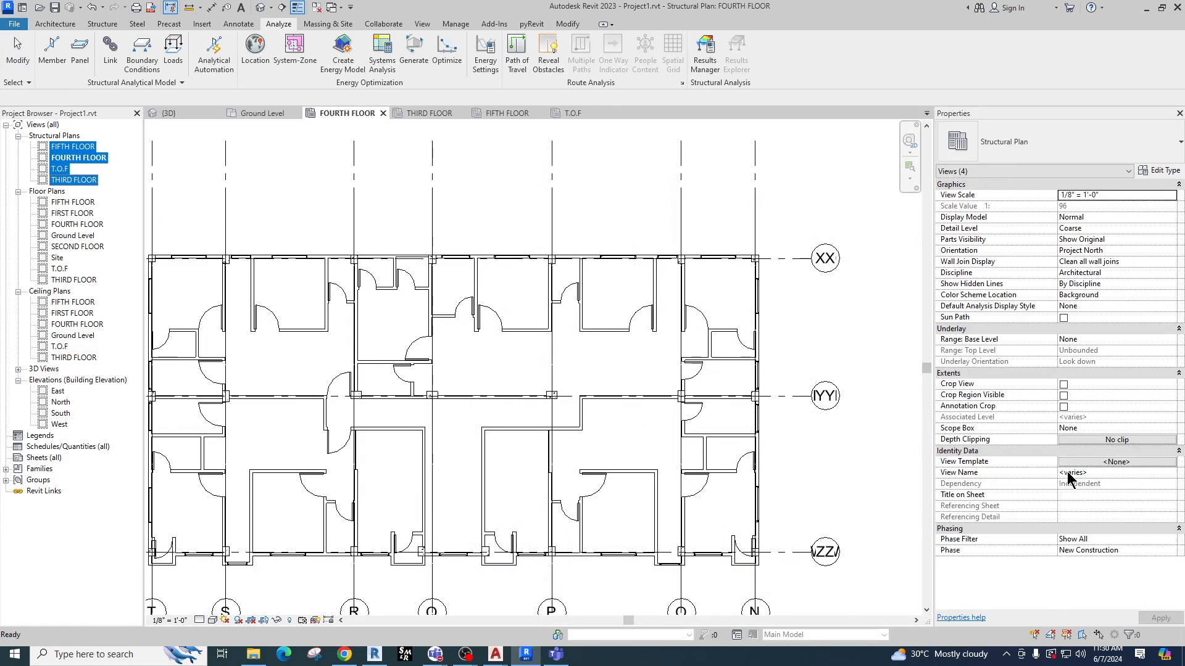
pyautogui.click(1104, 461)
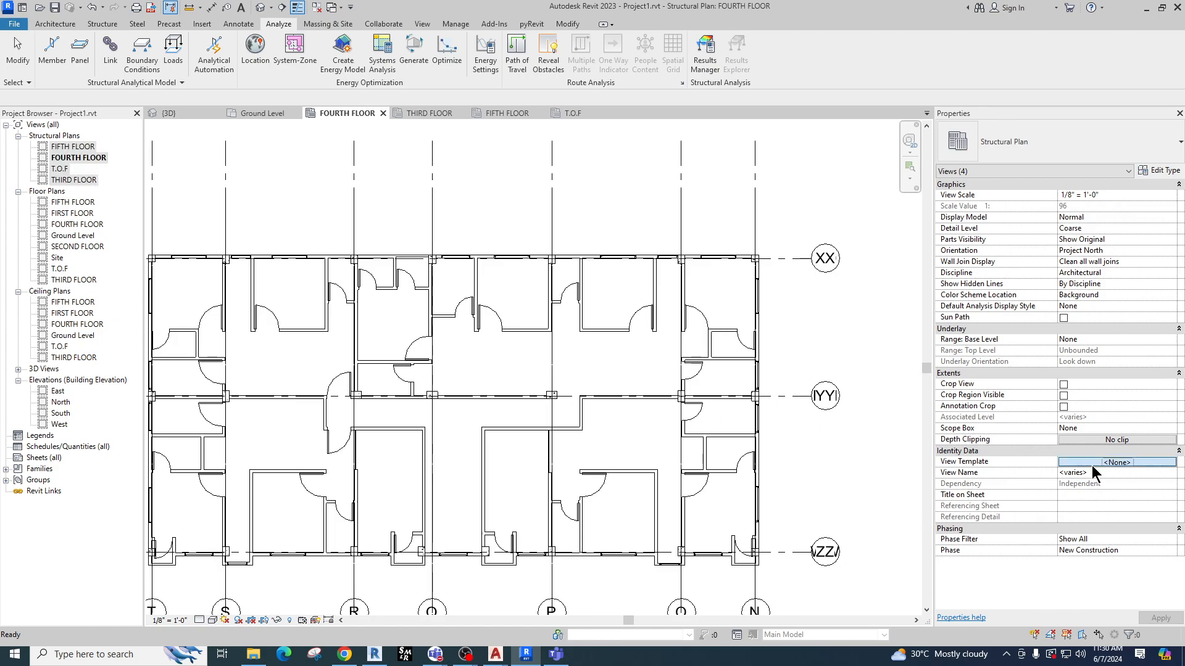
pyautogui.click(489, 224)
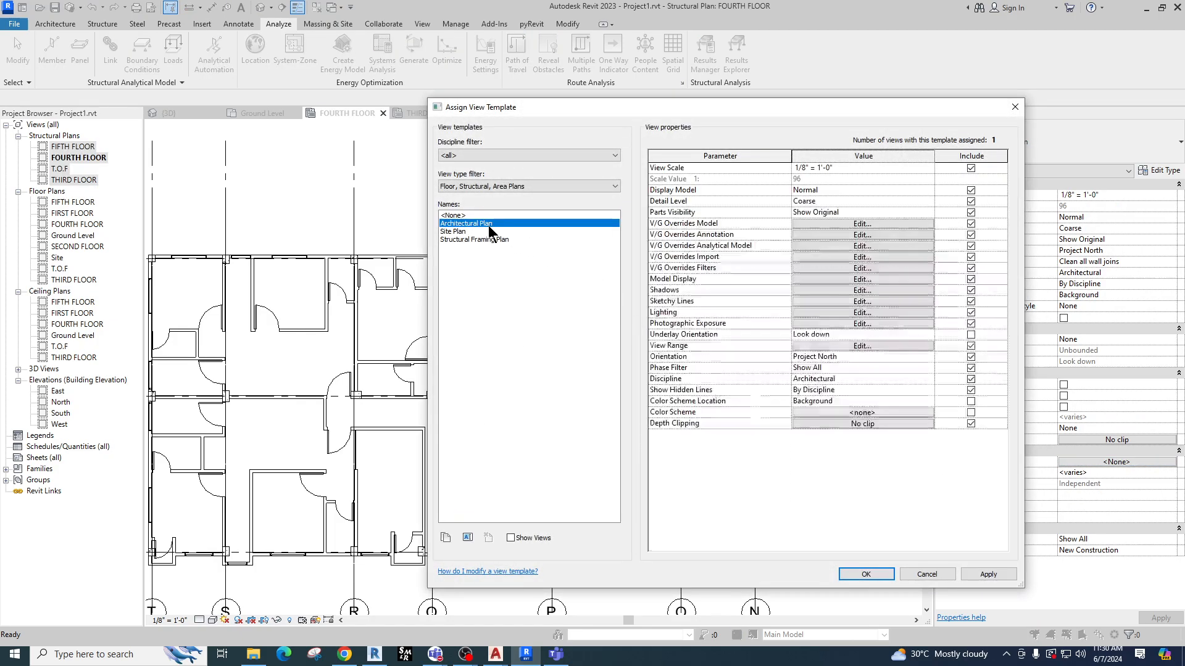
pyautogui.click(988, 574)
pyautogui.click(866, 573)
# Inspect the model category overrides stored in the Architectural Plan template and close them unchanged.
pyautogui.click(1086, 462)
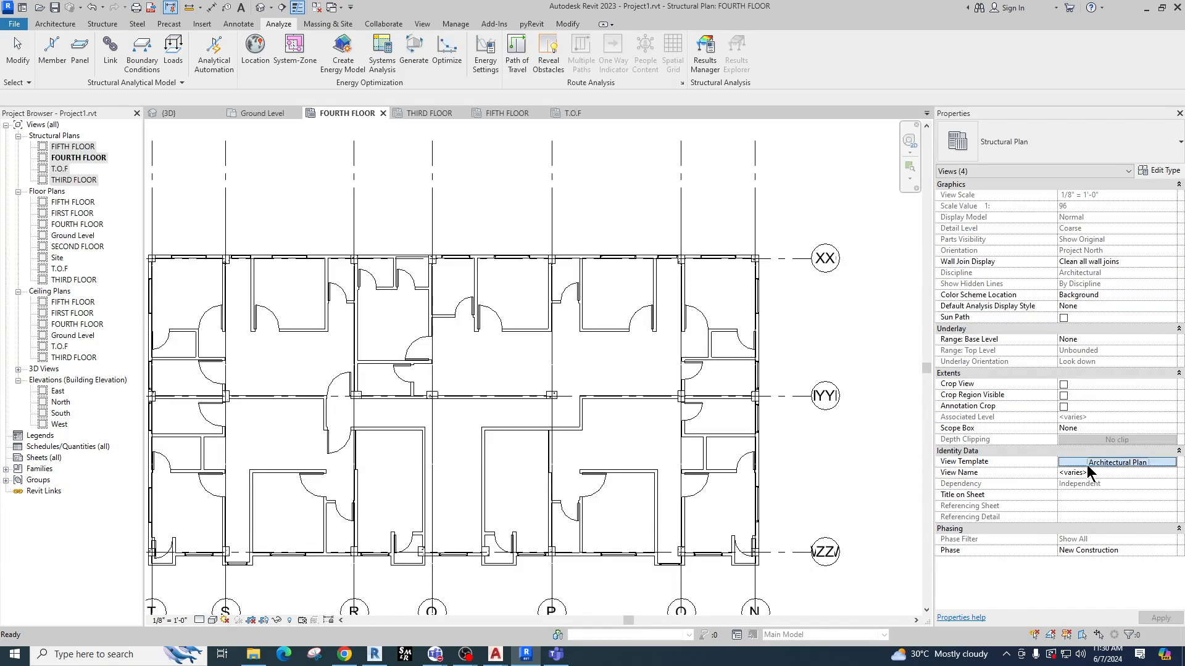
pyautogui.click(880, 226)
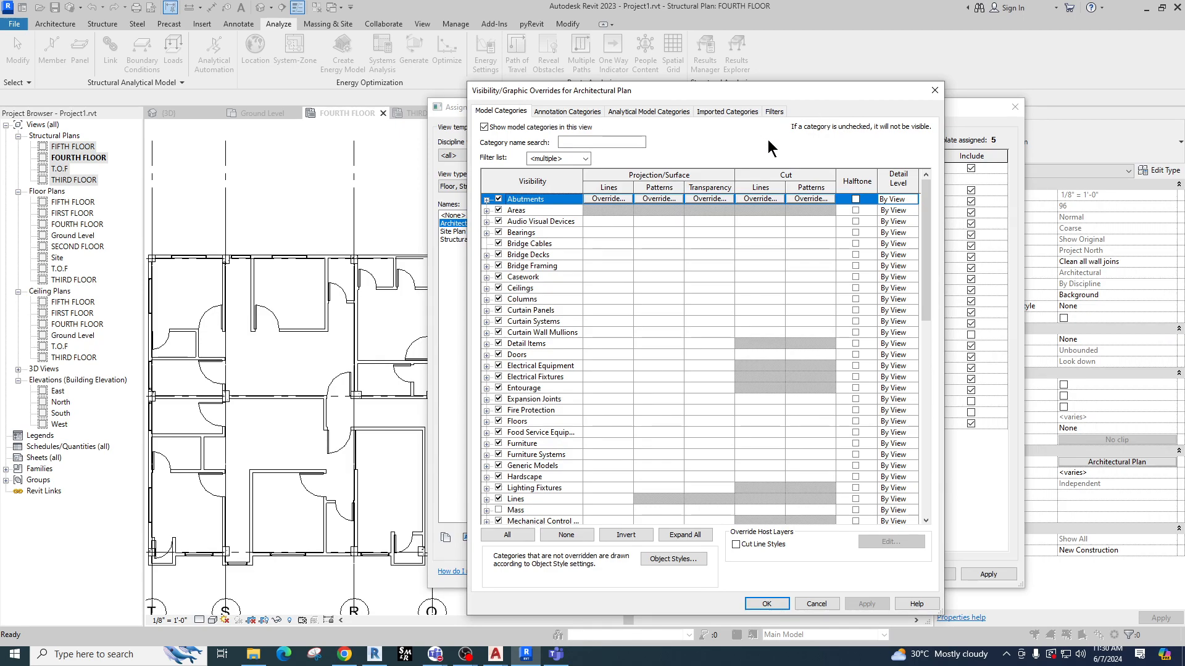
pyautogui.click(934, 90)
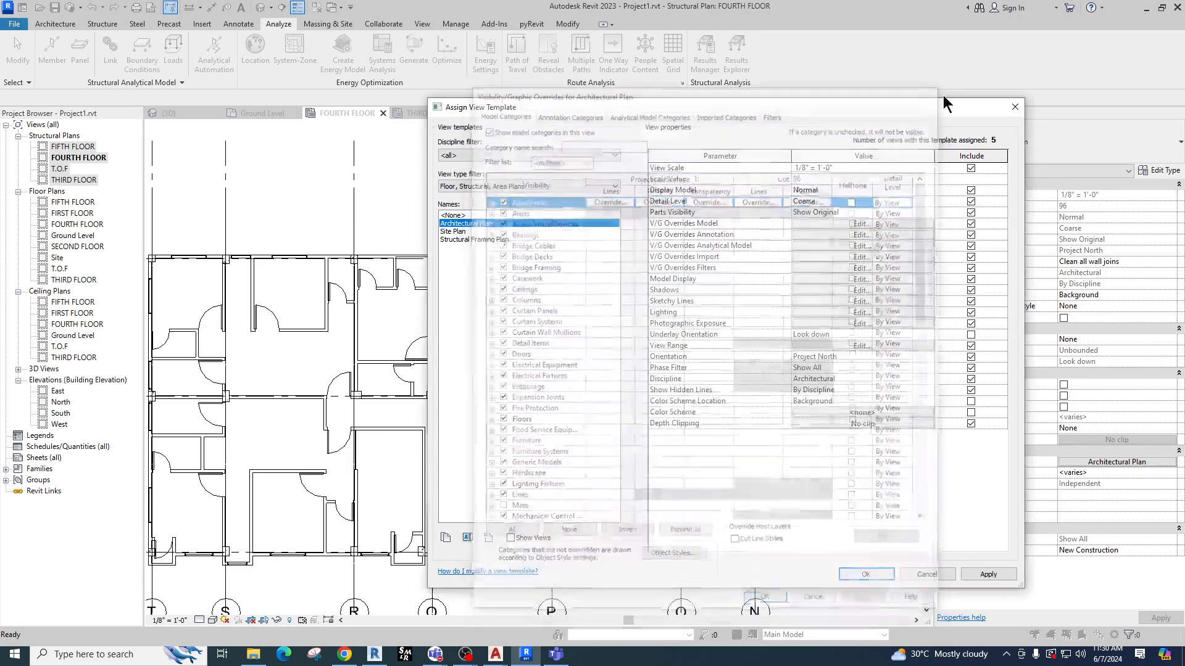
pyautogui.click(1014, 107)
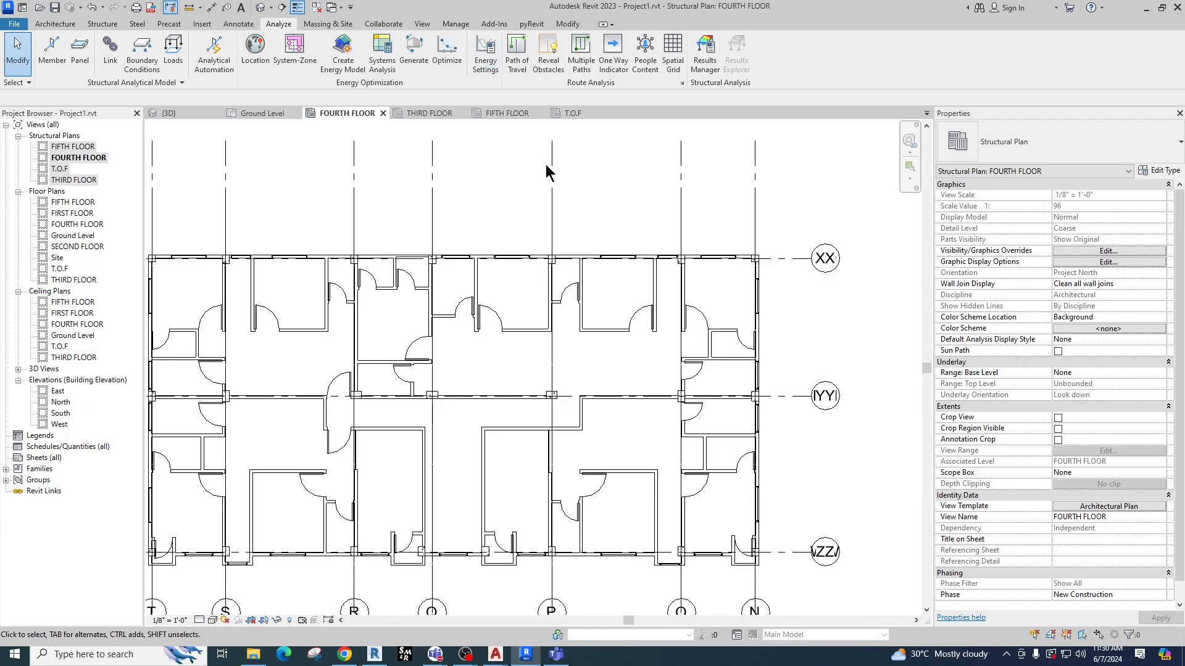
# Check the project's linked Revit files in Manage Links, close the list and view the whole fourth floor plan.
pyautogui.click(457, 24)
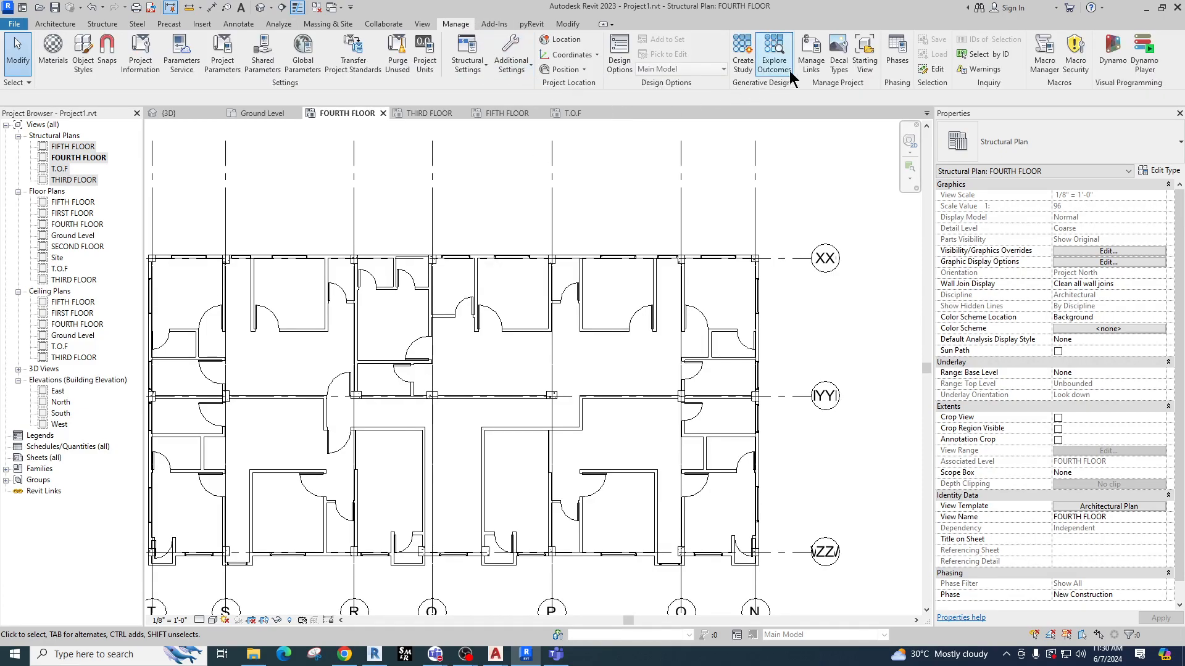
pyautogui.click(810, 52)
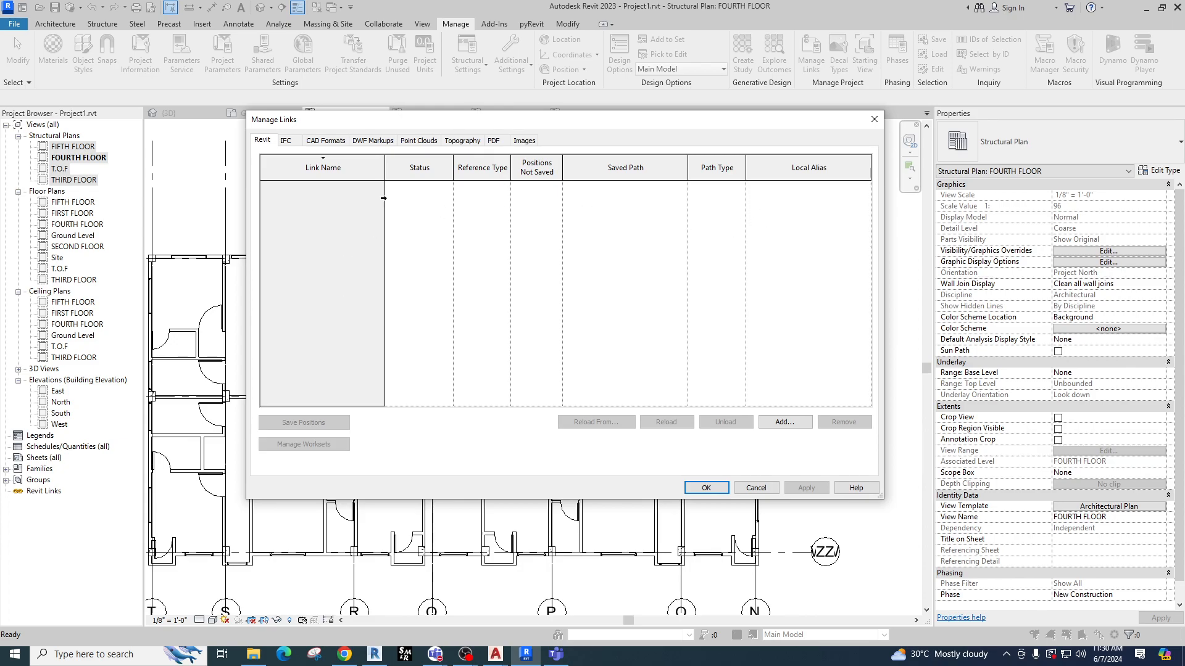
pyautogui.click(874, 120)
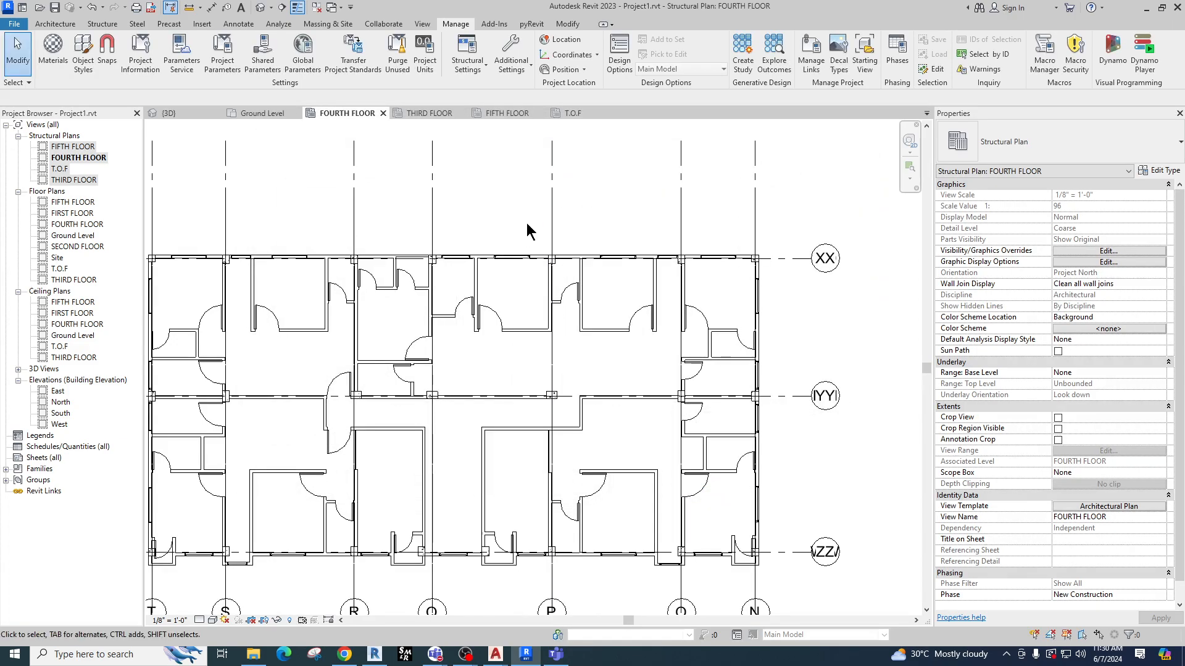
pyautogui.scroll(-2, 548, 488)
pyautogui.moveTo(547, 502); pyautogui.dragTo(573, 416, button='middle')
pyautogui.scroll(-1, 538, 410)
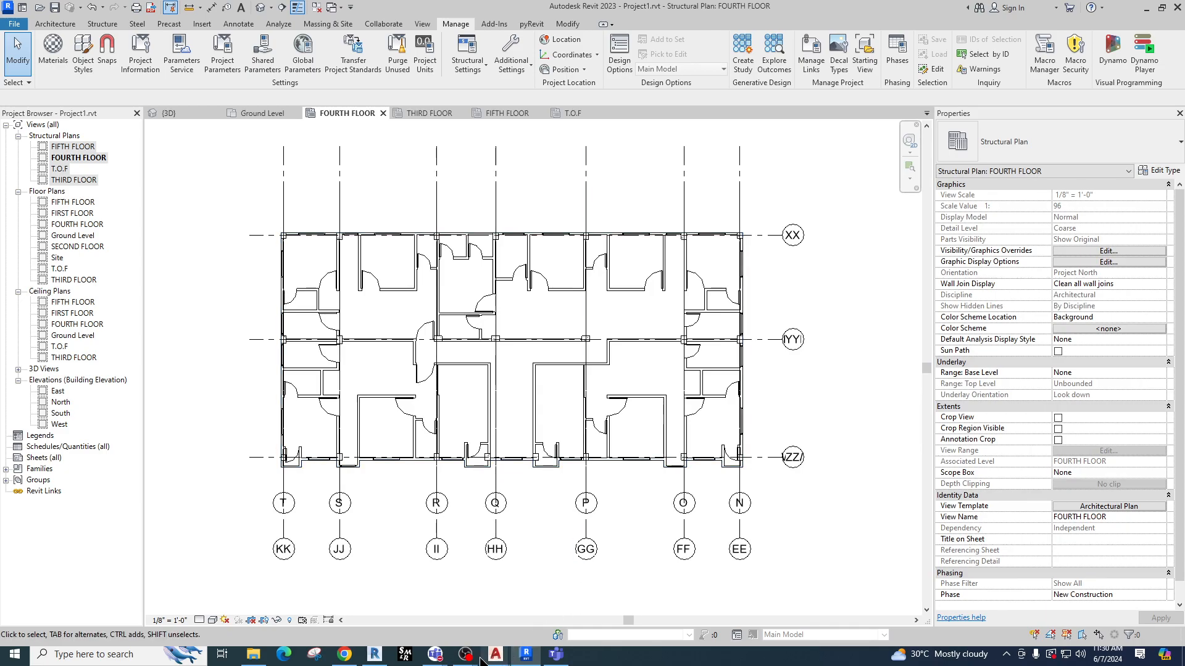
# Switch to the Teams meeting window, maximize it to check the participants and minimize it again.
pyautogui.moveTo(442, 657)
pyautogui.click(491, 587)
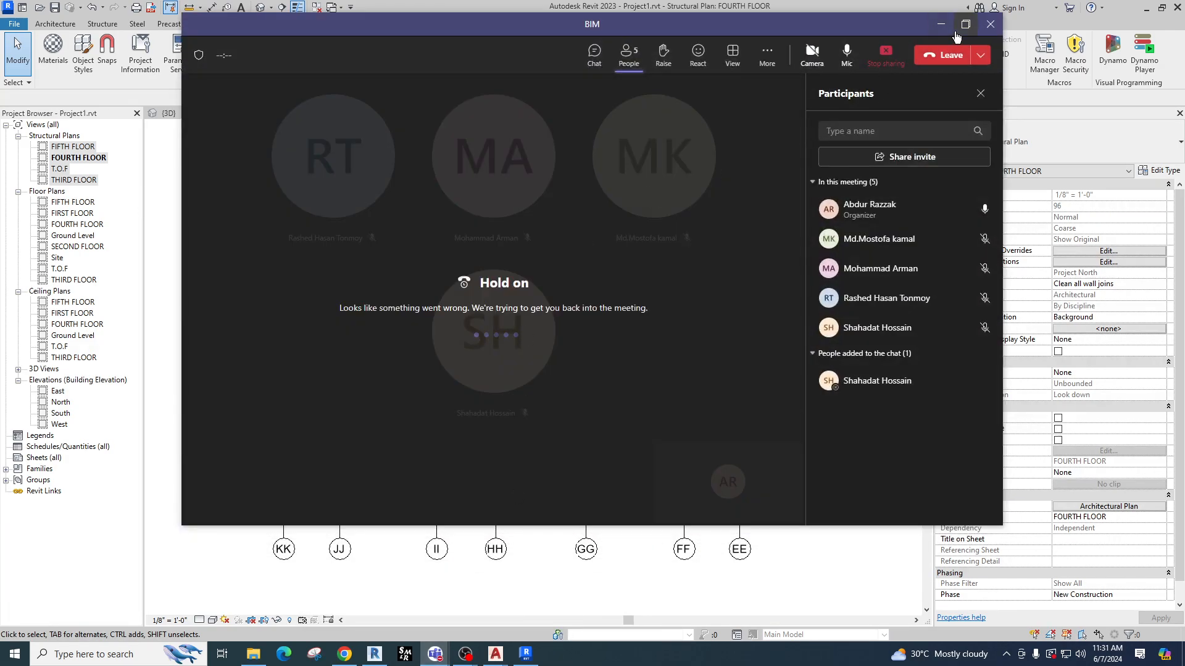
pyautogui.click(965, 23)
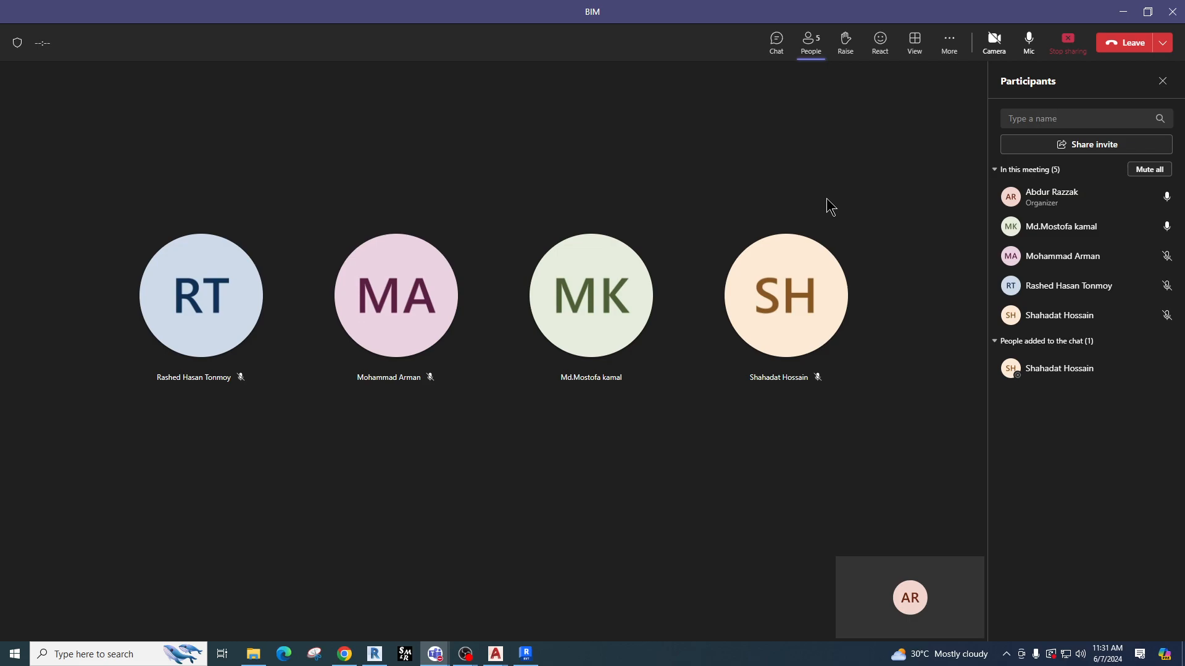
pyautogui.click(1123, 12)
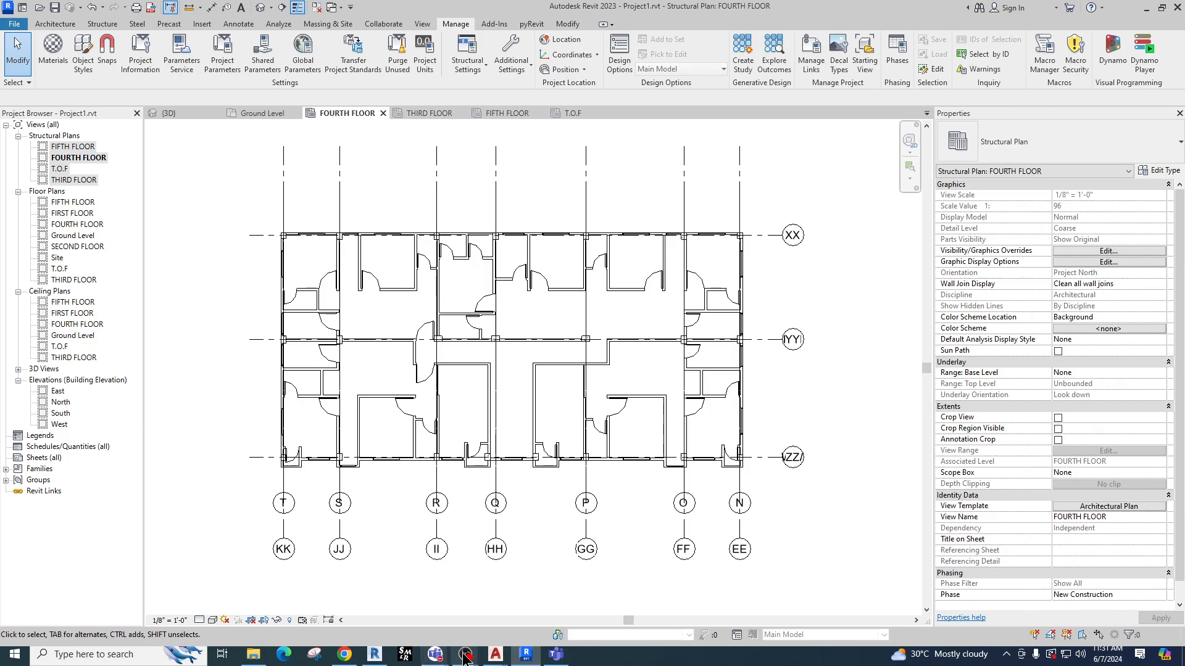
# Switch to the Teams meeting window and request control of the presenter's shared screen.
pyautogui.moveTo(432, 653)
pyautogui.click(502, 578)
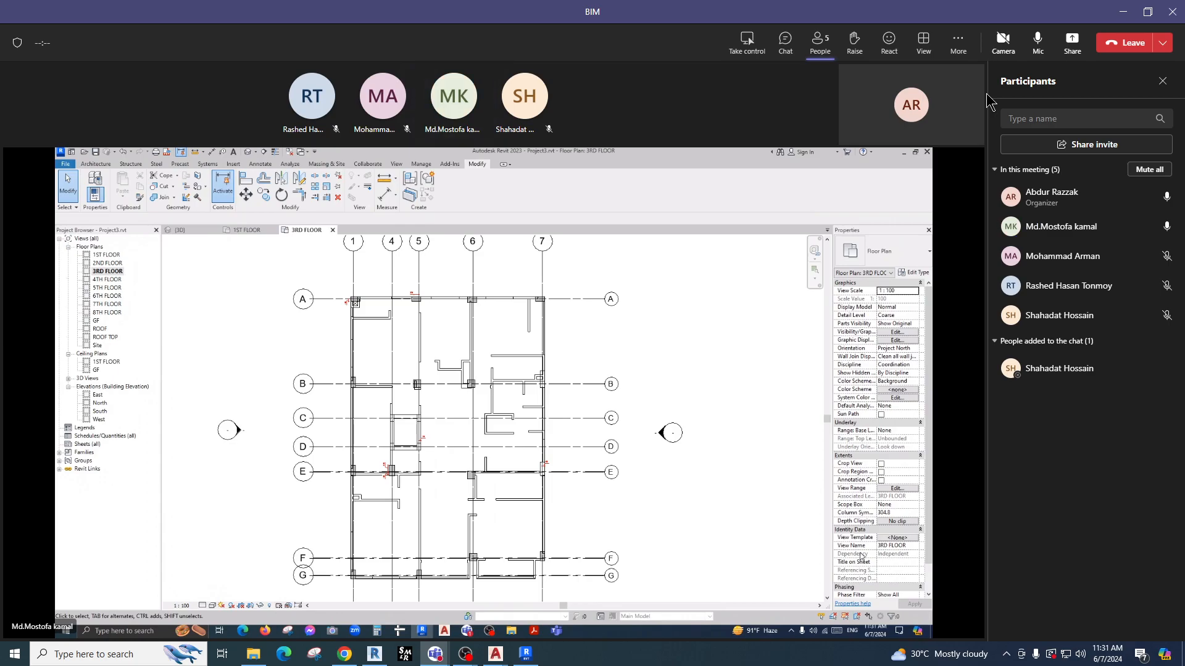
pyautogui.click(744, 44)
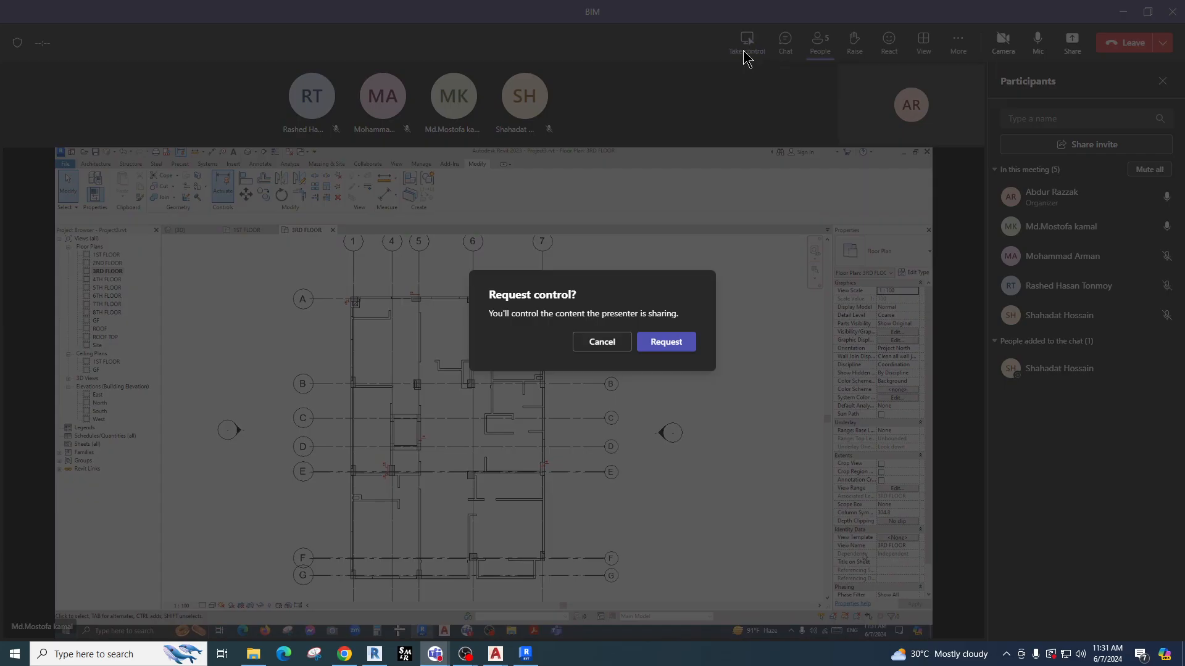
pyautogui.click(661, 344)
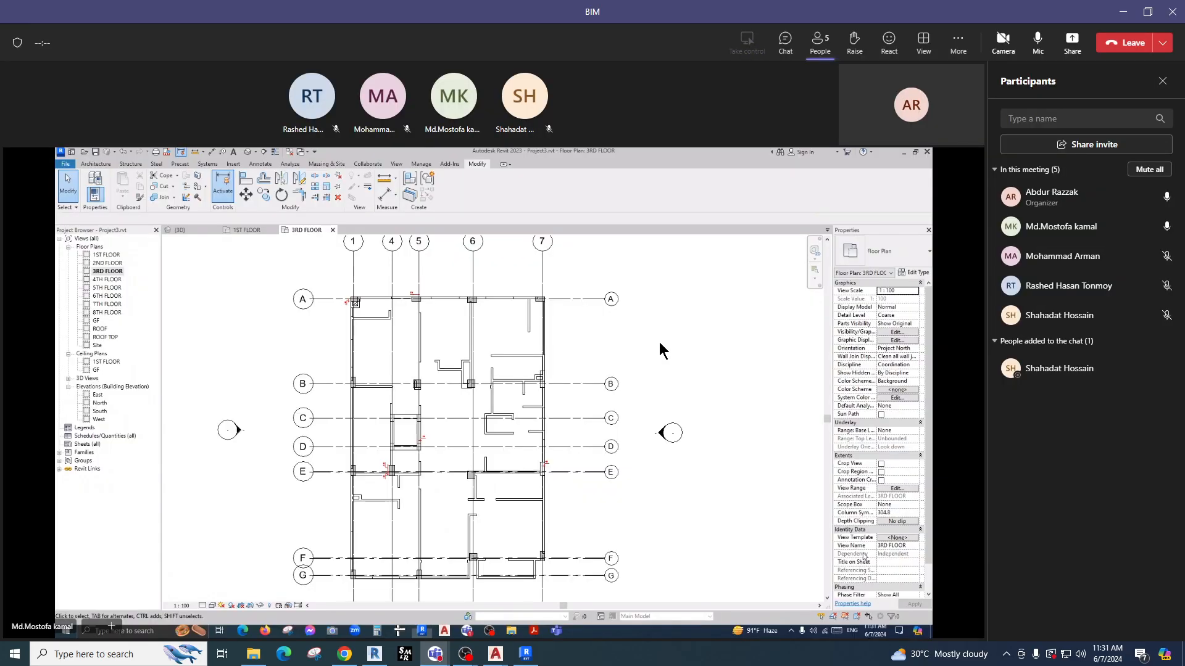
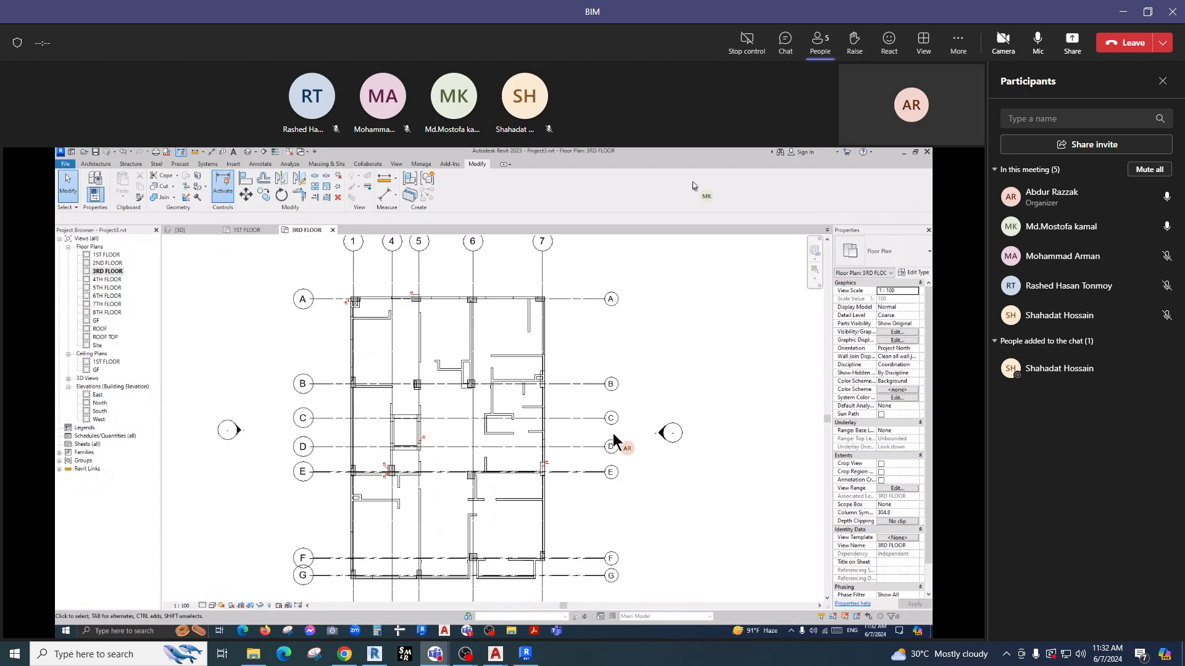
# Open the linked Revit model's display settings from the 3RD FLOOR plan's Visibility/Graphic Overrides.
pyautogui.click(896, 333)
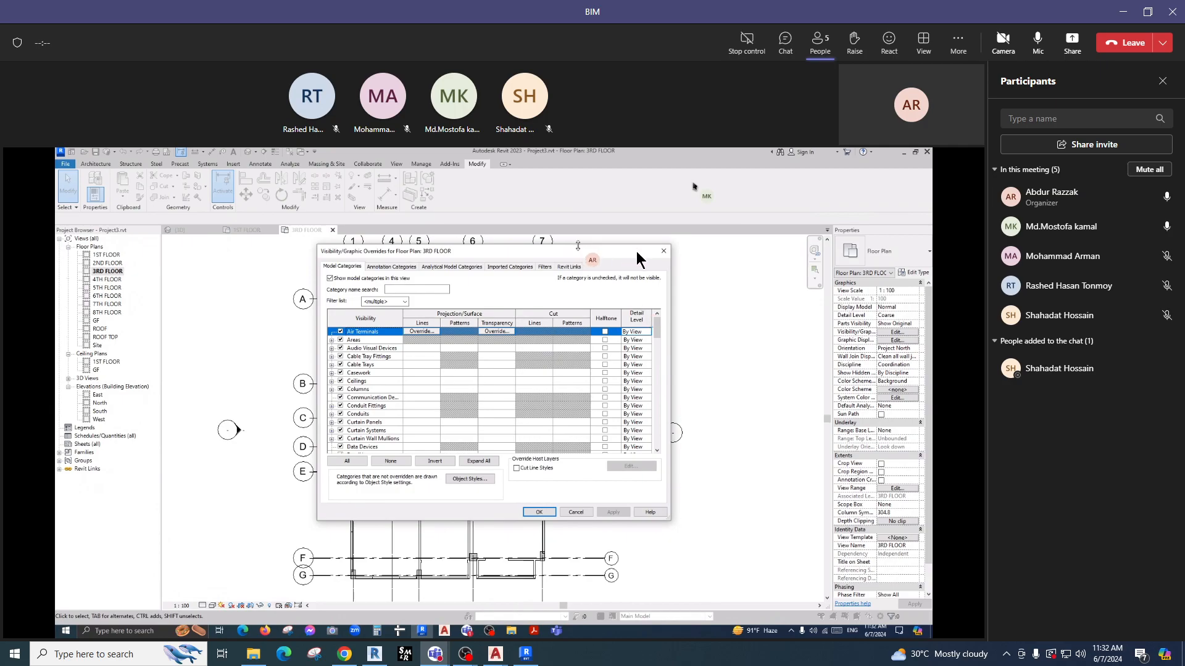
pyautogui.click(569, 266)
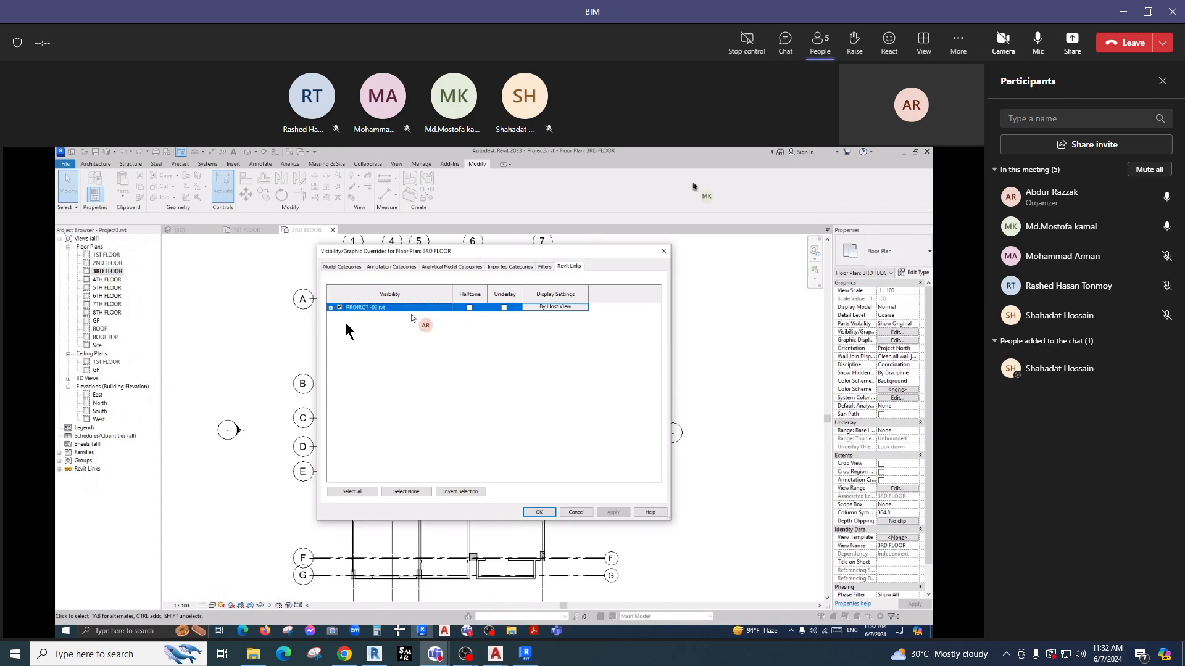
pyautogui.click(551, 308)
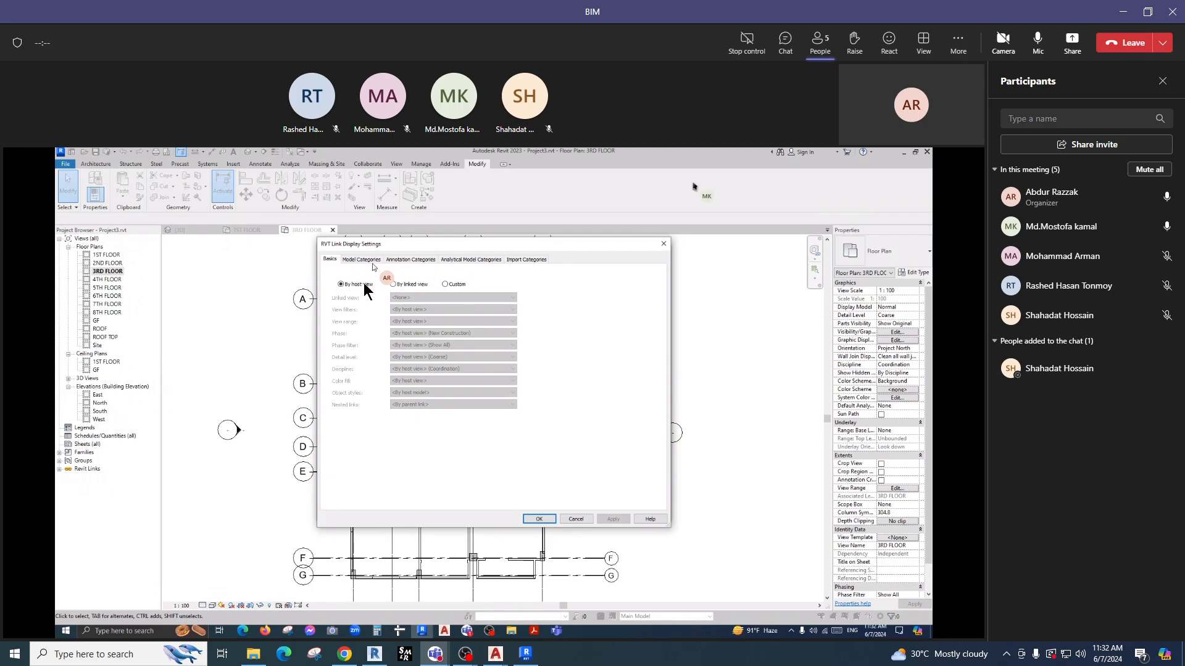
# Compare the link's model category settings under the Custom and By host view display options.
pyautogui.click(446, 284)
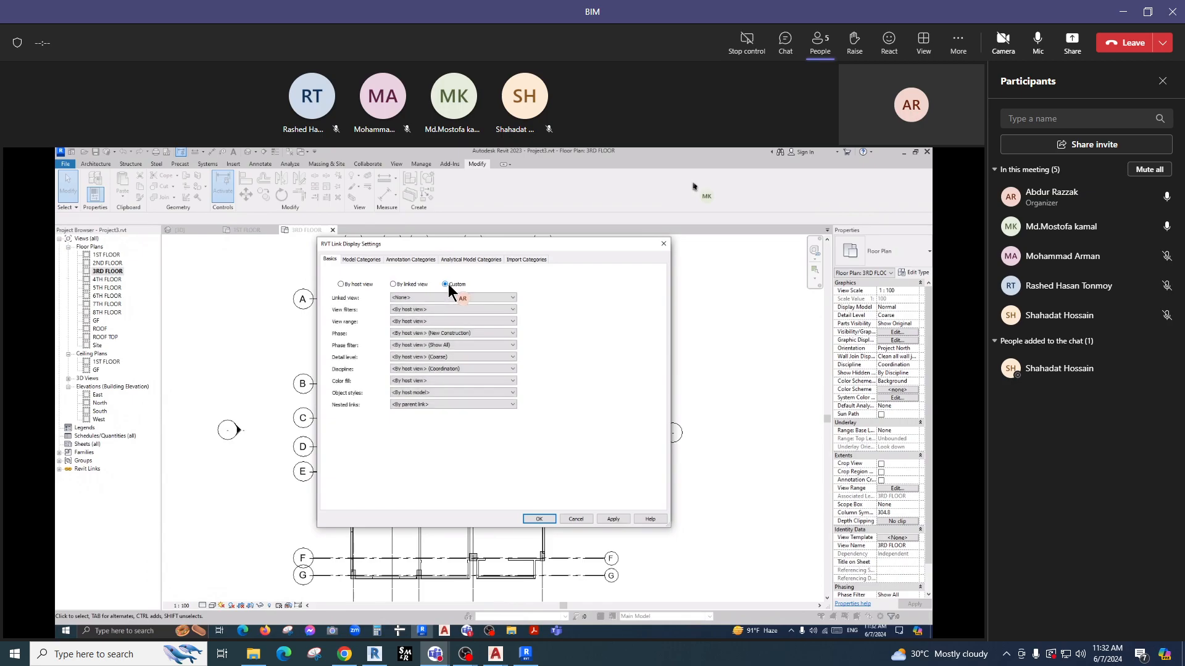
pyautogui.click(363, 259)
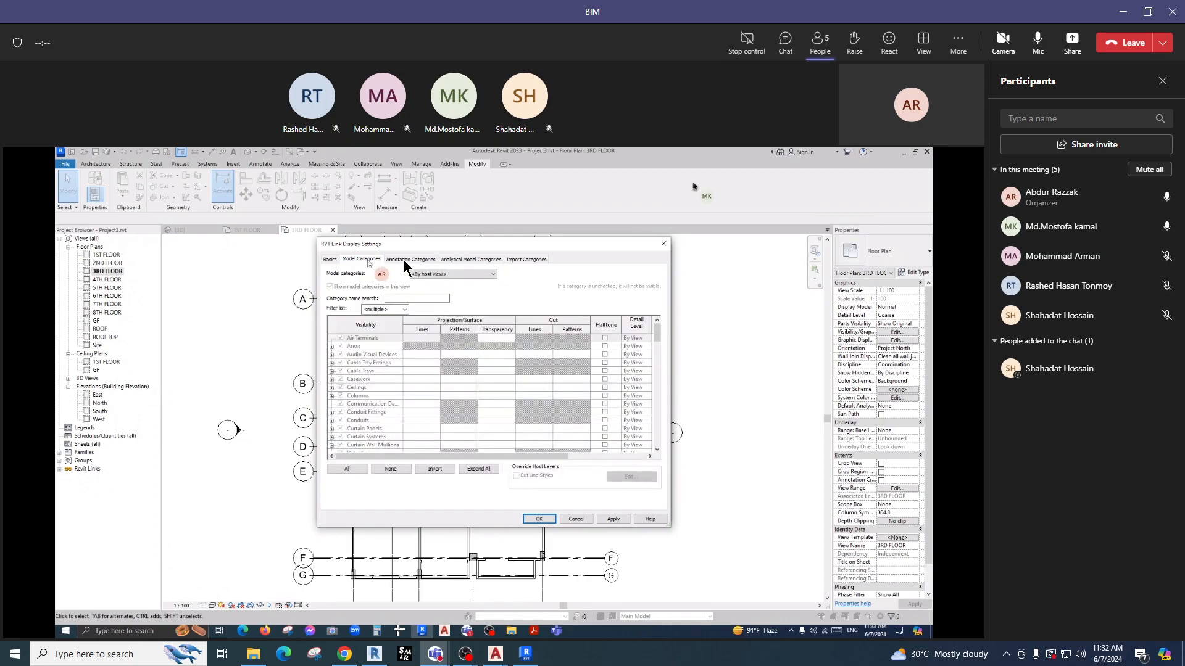
pyautogui.click(330, 260)
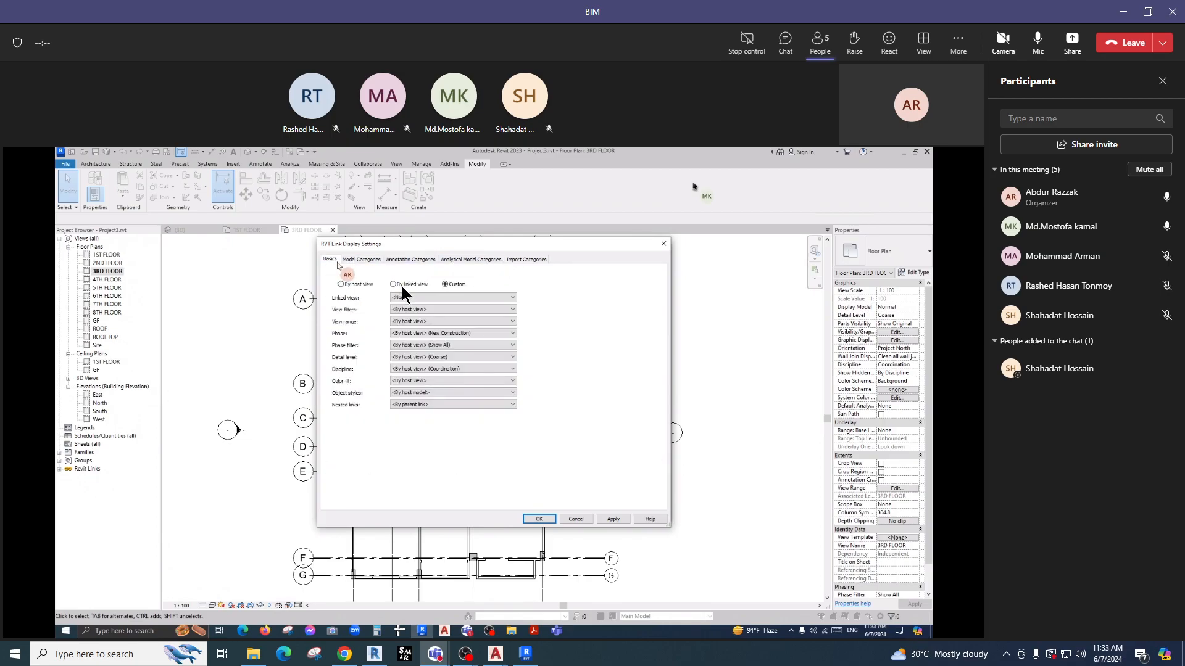
pyautogui.click(361, 285)
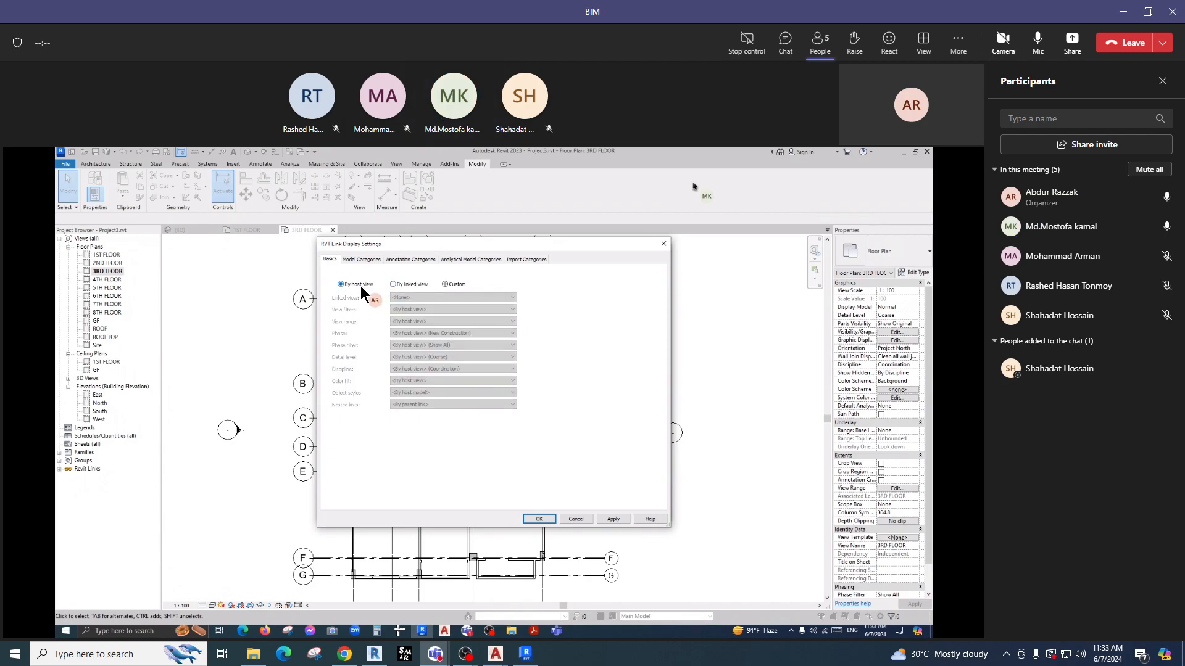
pyautogui.click(370, 260)
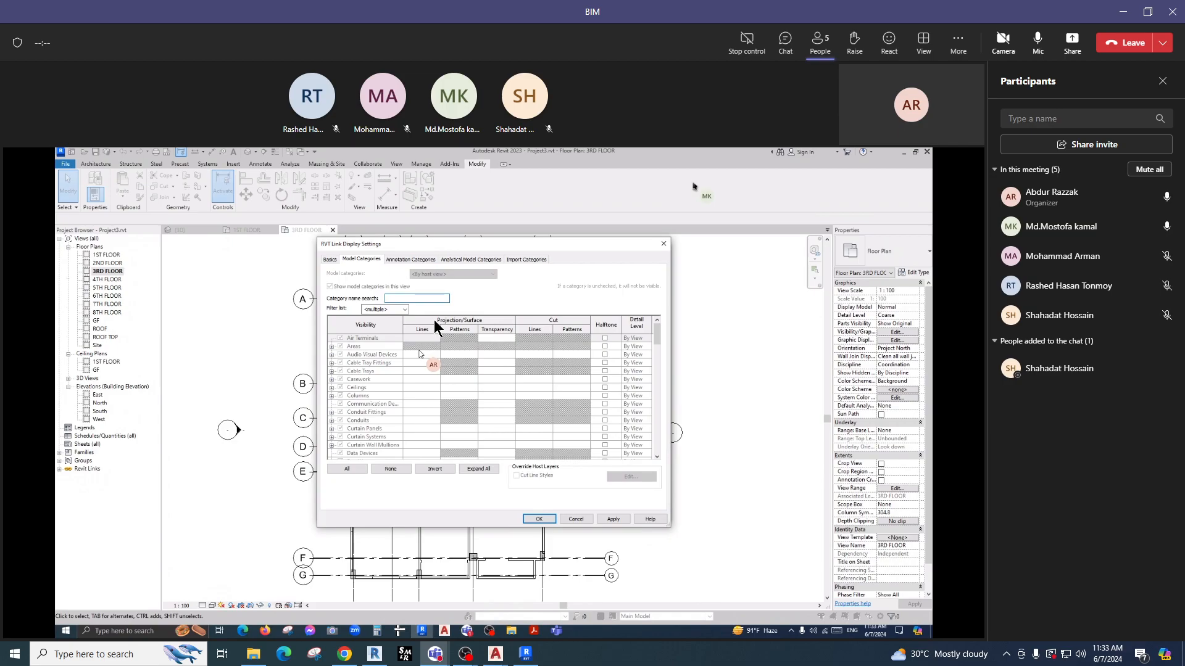
pyautogui.click(331, 260)
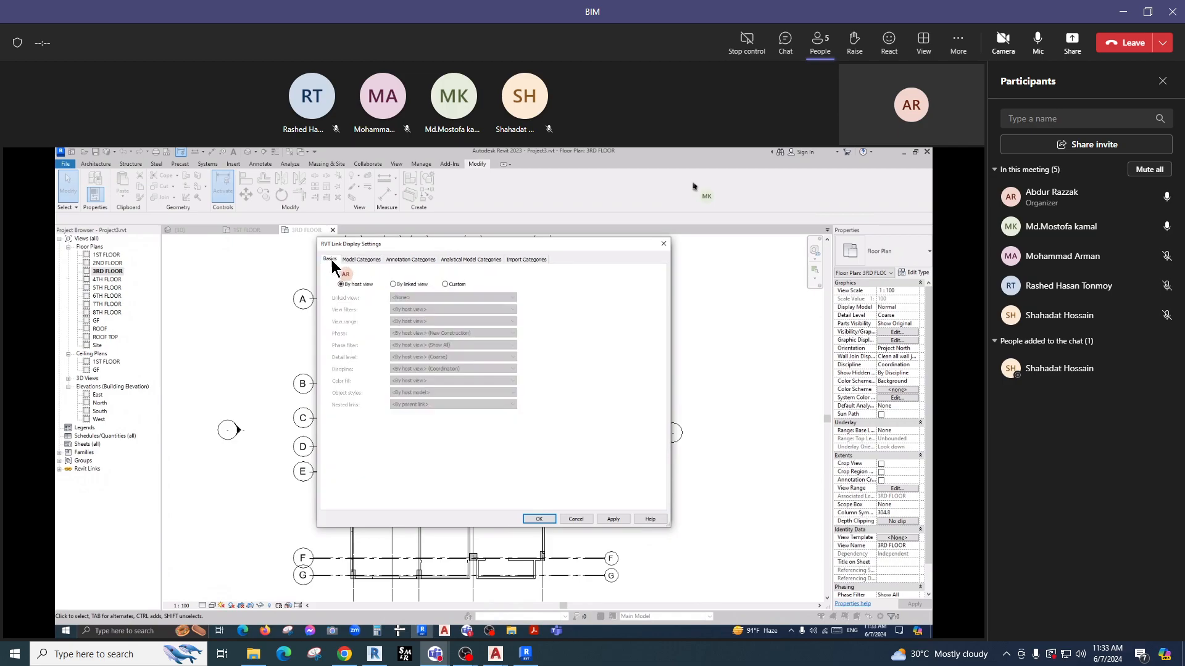
# Set the link's display to Custom and its model categories to <Custom>.
pyautogui.click(446, 284)
pyautogui.click(360, 260)
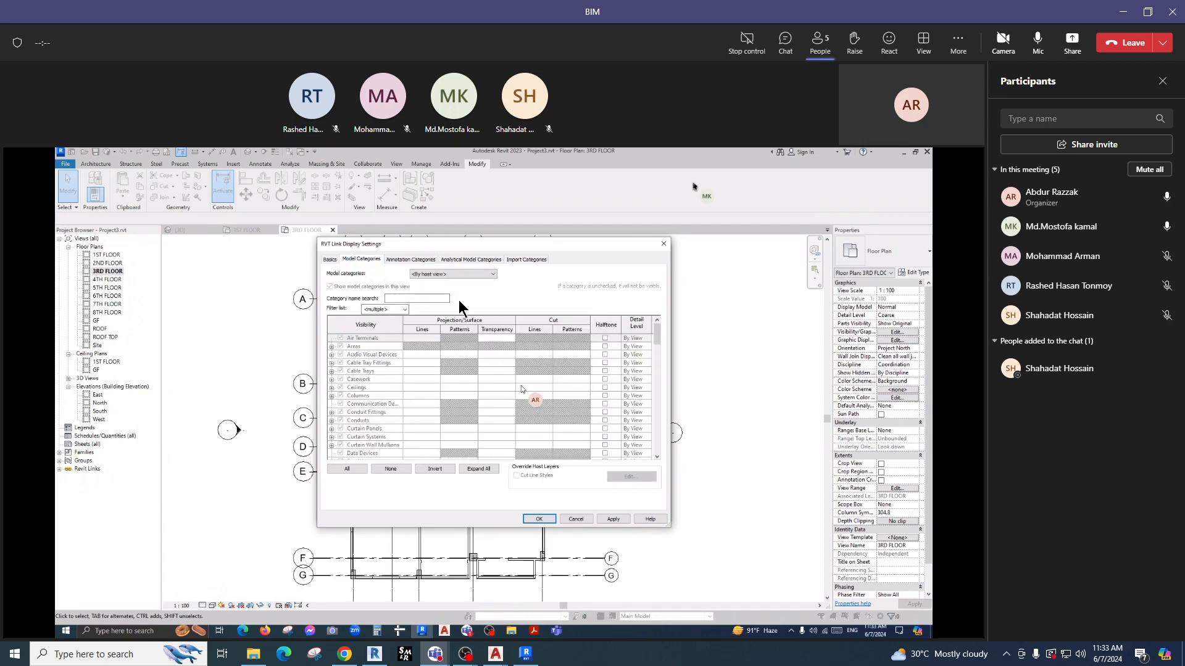
pyautogui.click(439, 278)
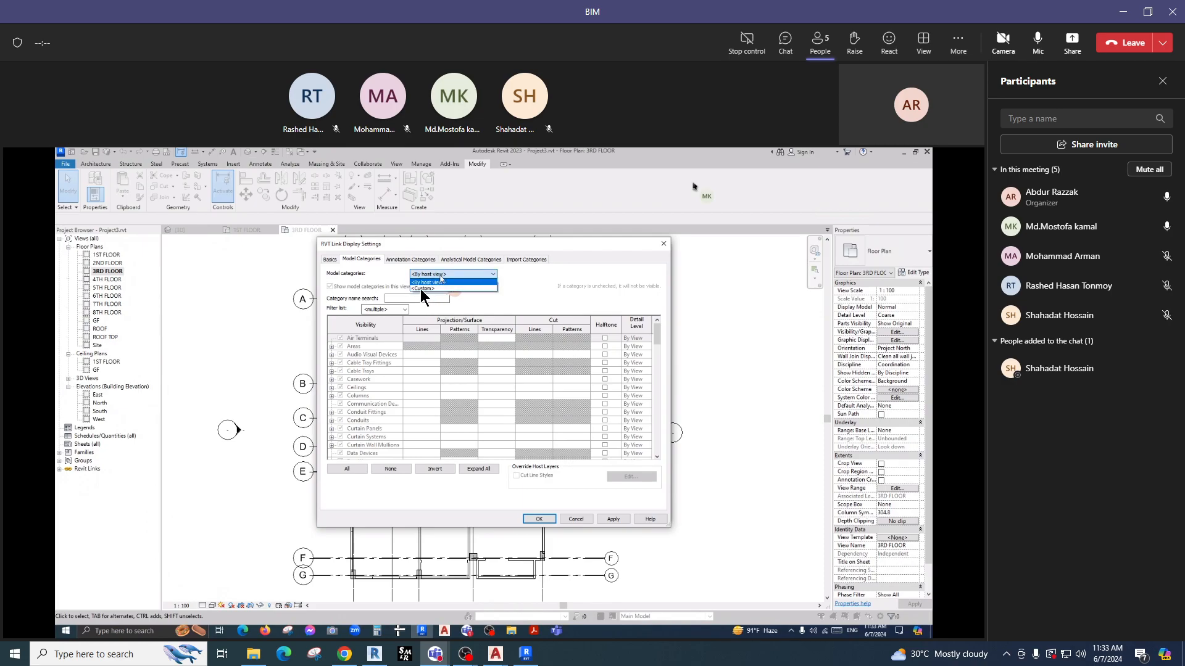
pyautogui.click(420, 288)
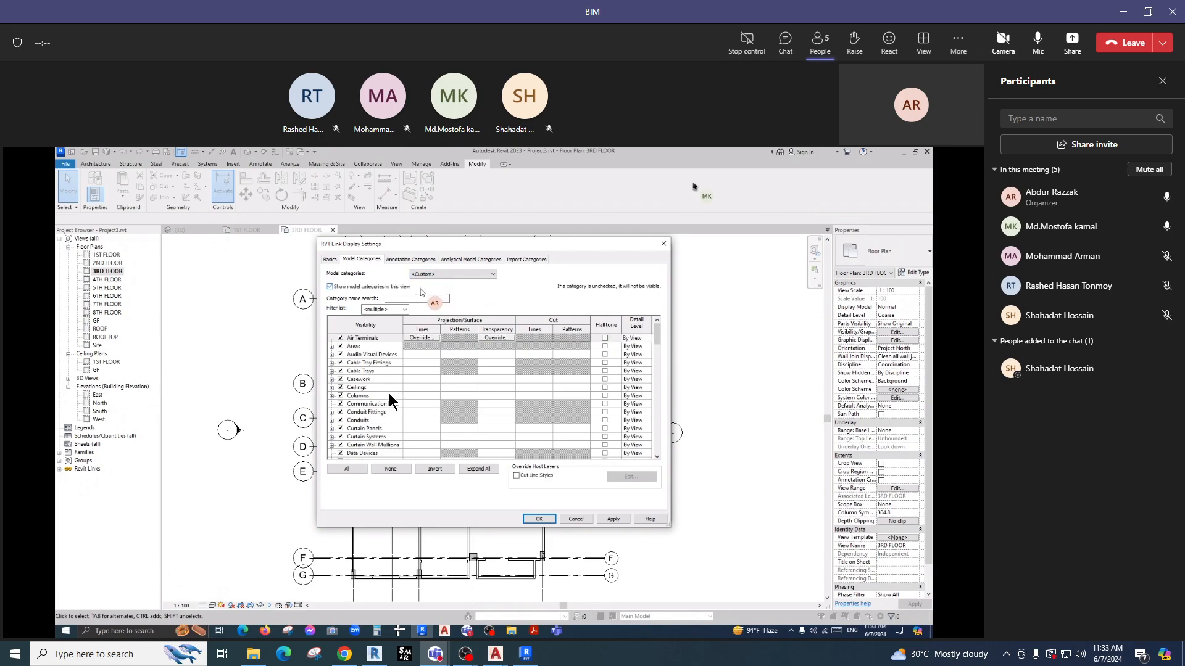
# Turn off the link's Structural Columns category, apply the overrides to the 3RD FLOOR plan and check the plan.
pyautogui.click(368, 388)
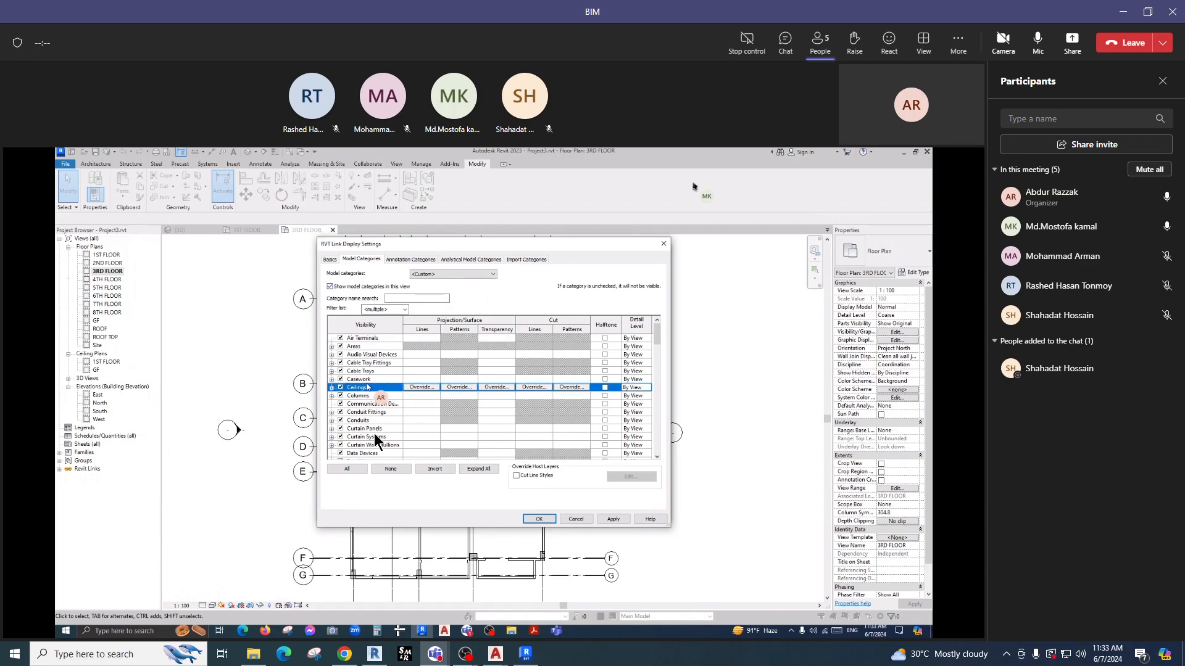
pyautogui.scroll(-4, 374, 438)
pyautogui.scroll(-5, 372, 438)
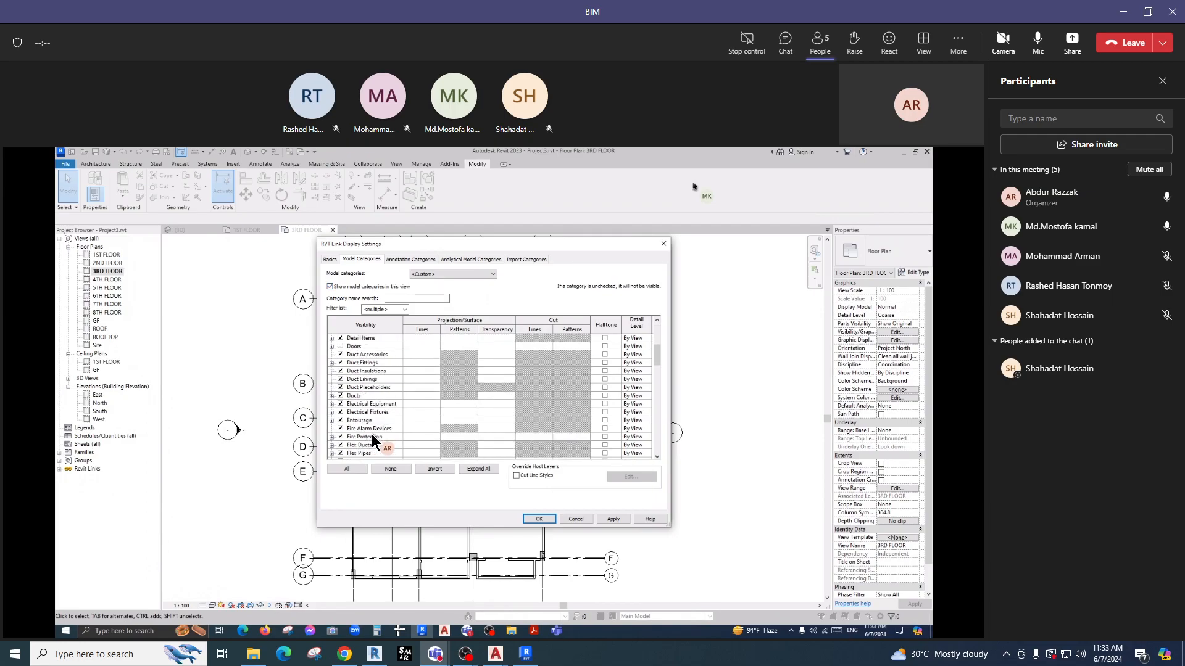
pyautogui.scroll(-6, 372, 438)
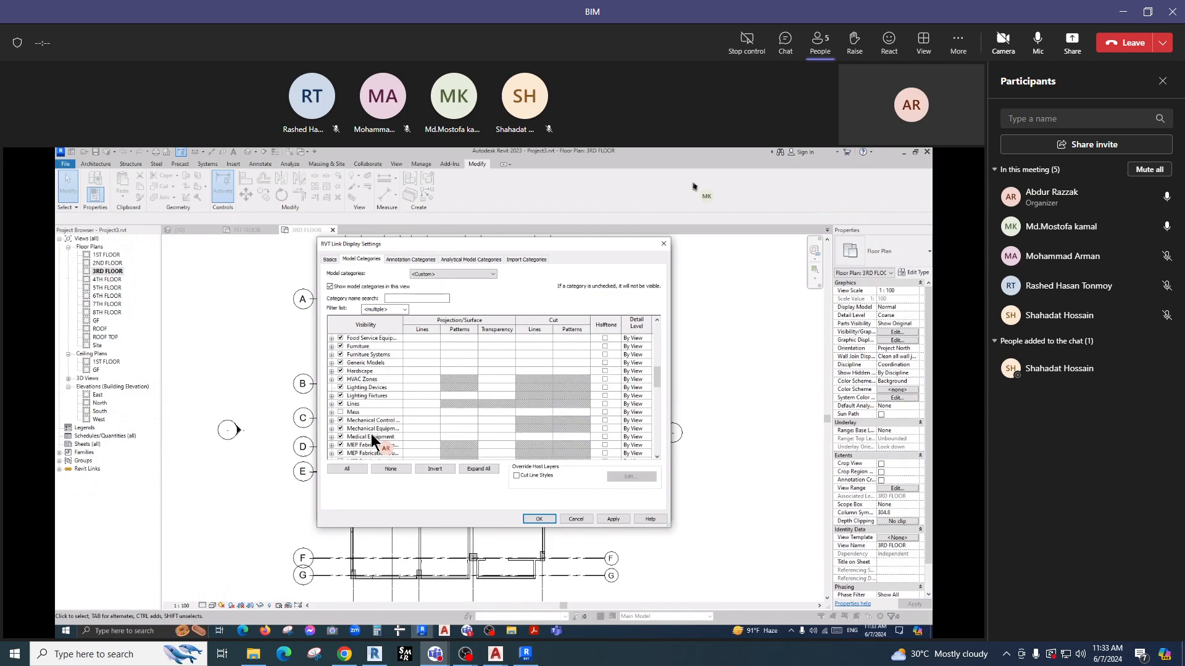
pyautogui.scroll(-2, 372, 438)
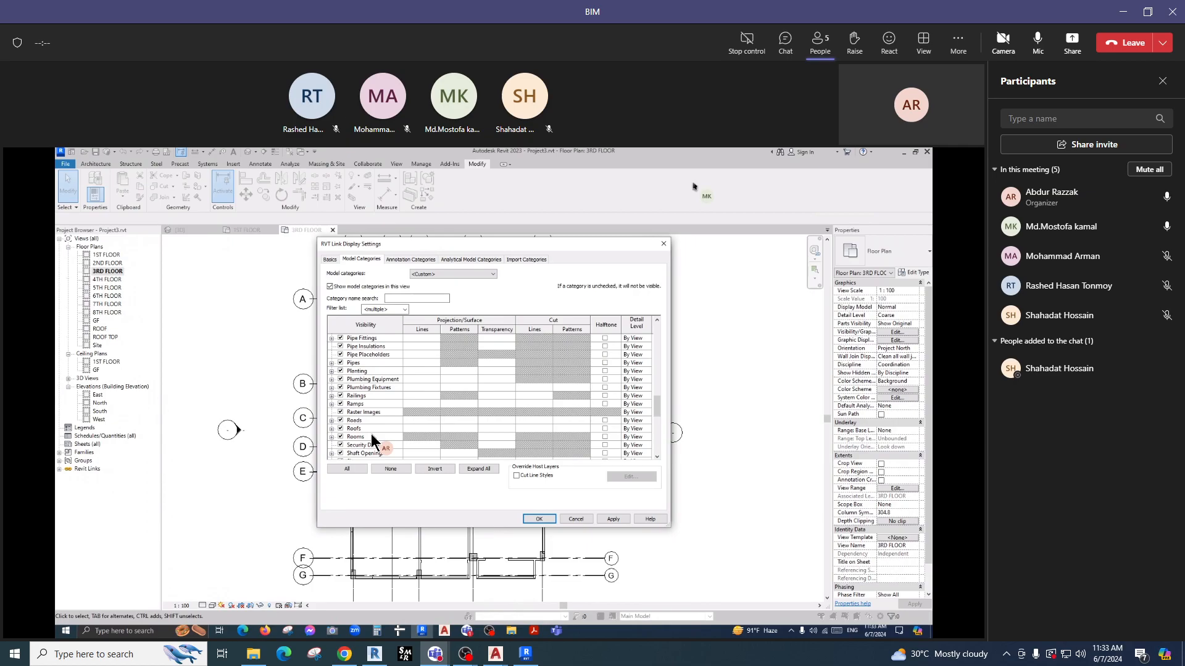
pyautogui.scroll(-1, 372, 439)
pyautogui.scroll(-1, 370, 389)
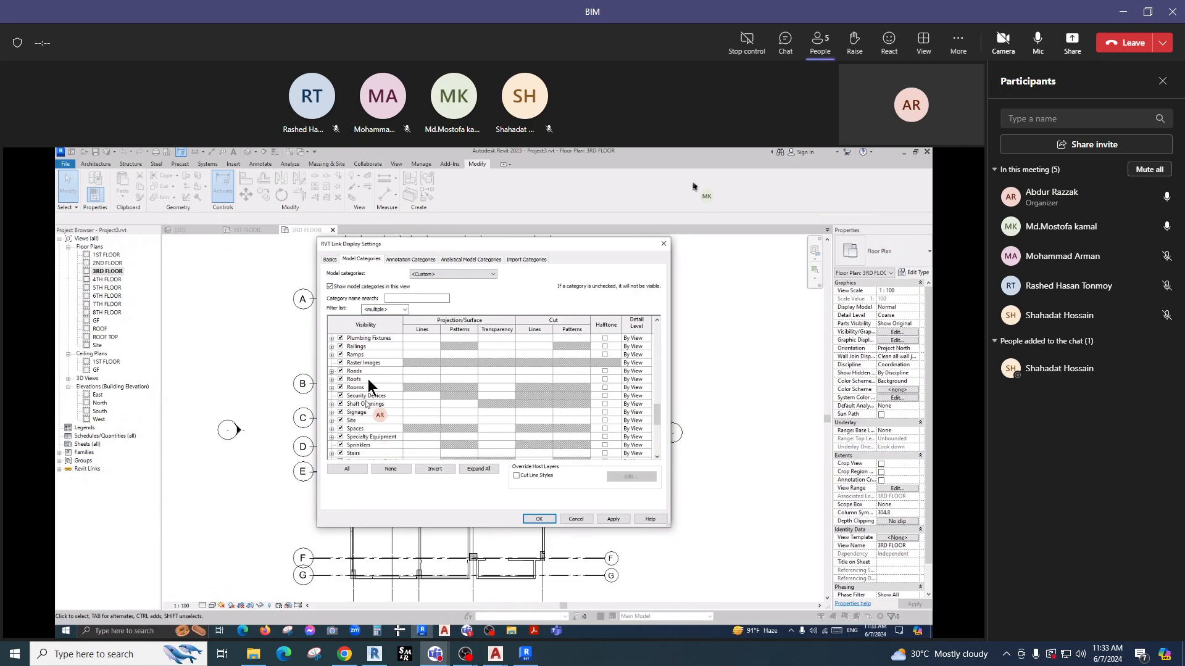
pyautogui.click(368, 381)
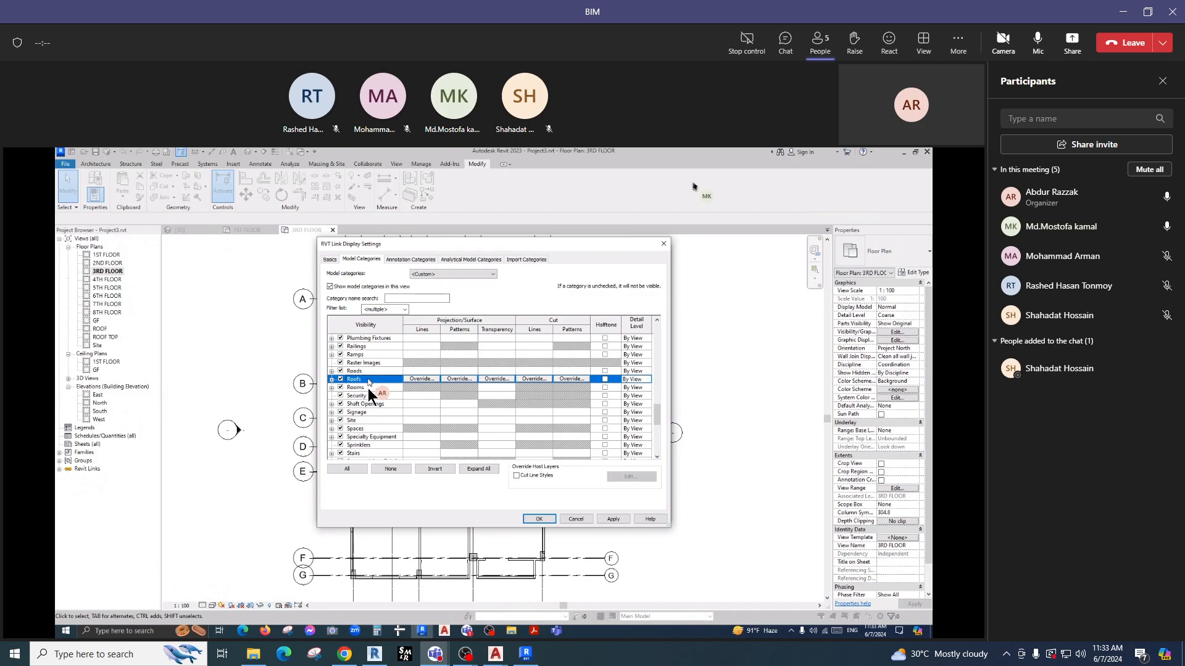
pyautogui.click(368, 395)
pyautogui.scroll(-2, 367, 432)
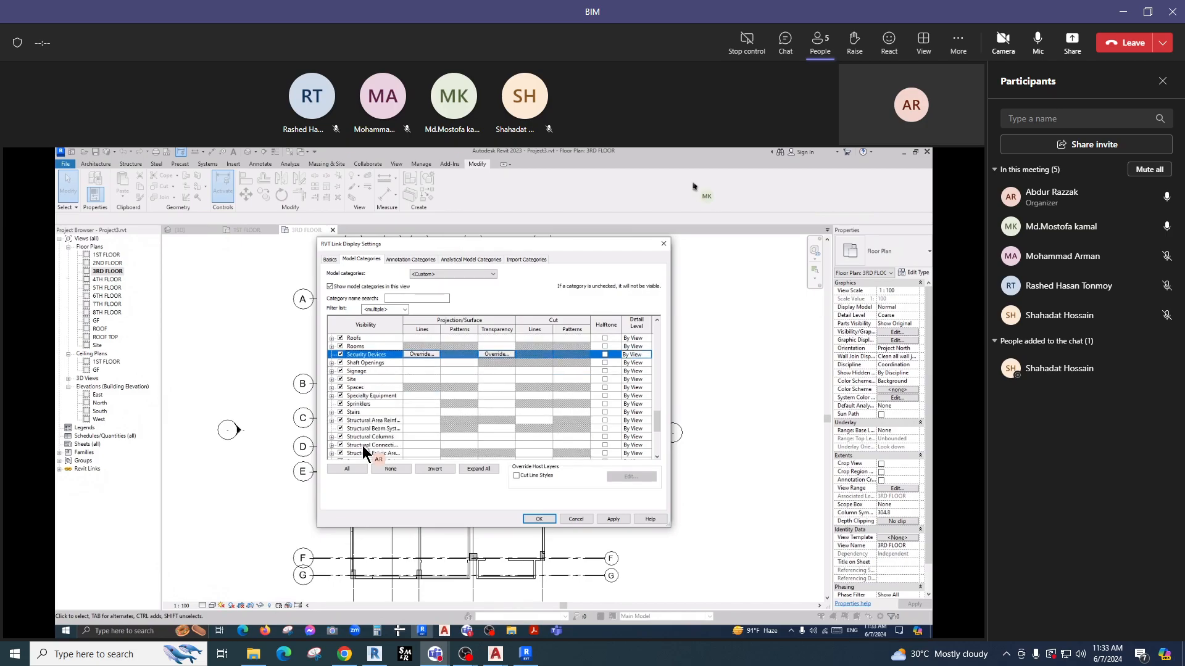
pyautogui.scroll(-1, 364, 453)
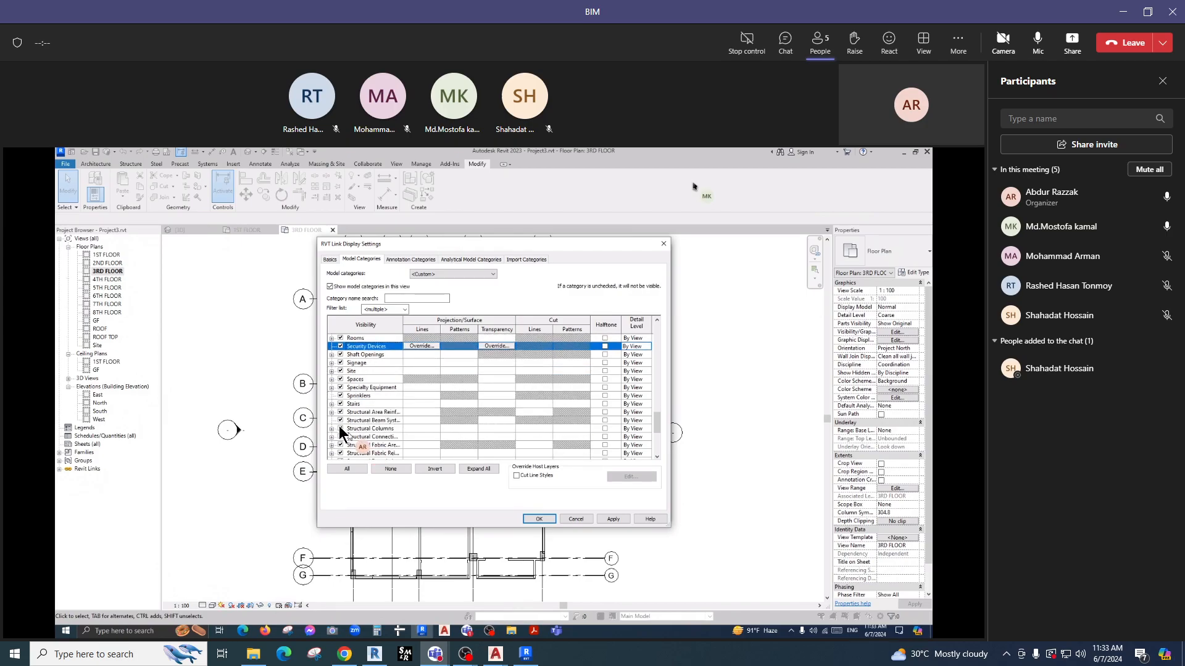
pyautogui.click(341, 429)
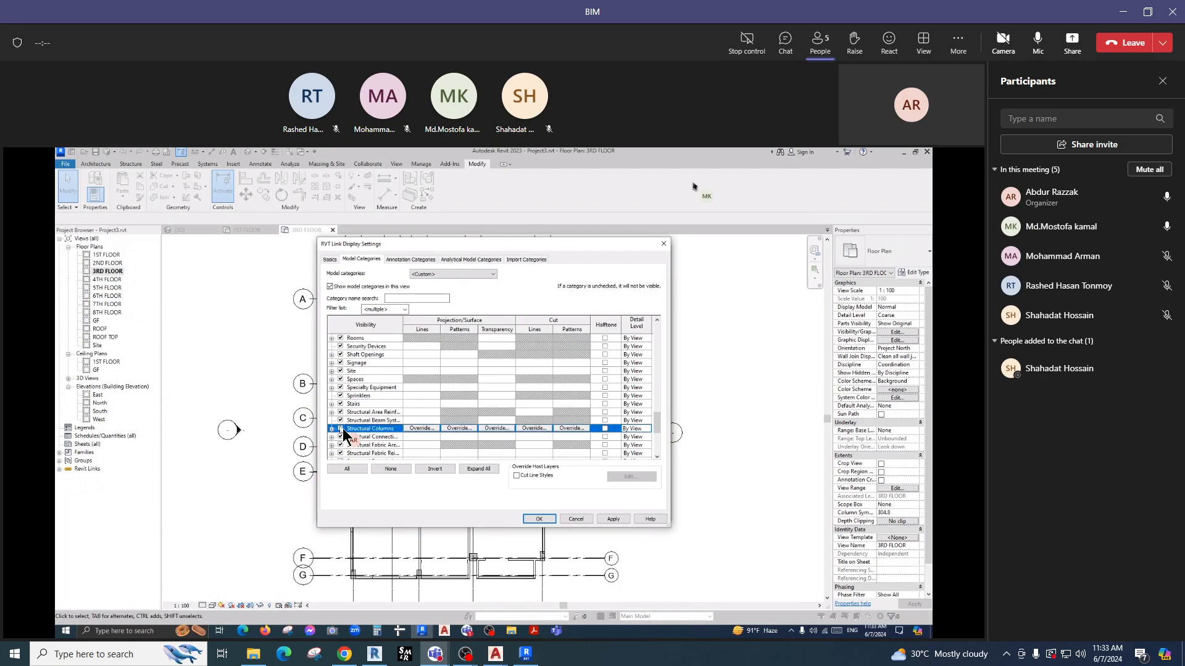
pyautogui.click(620, 520)
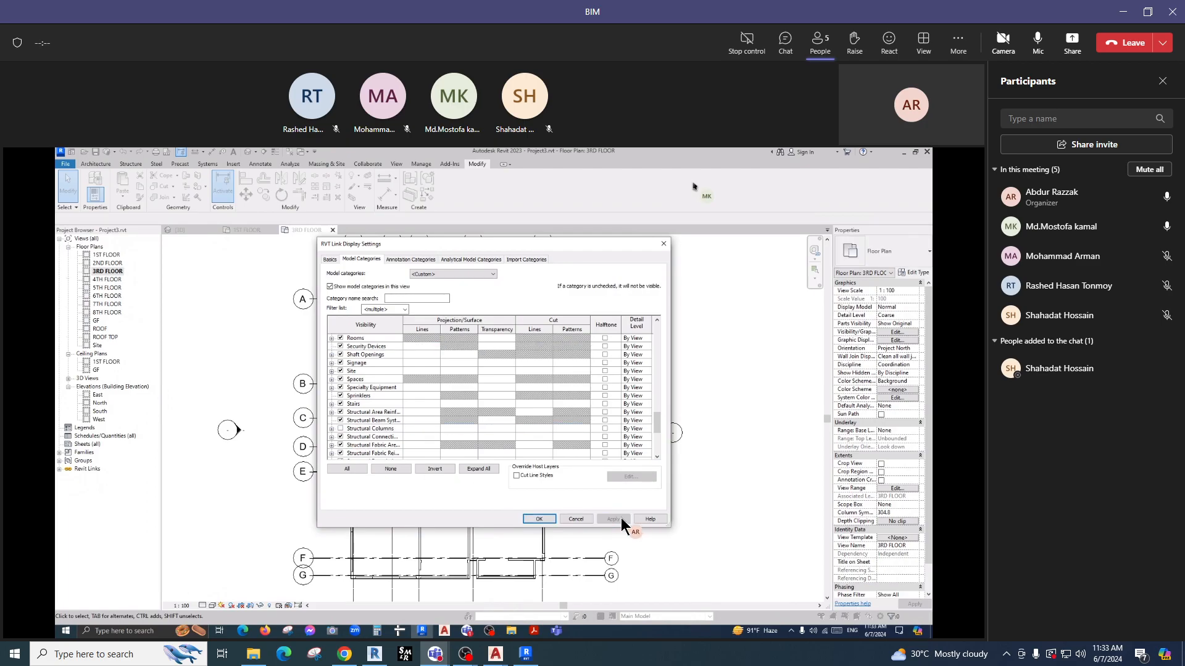
pyautogui.click(538, 520)
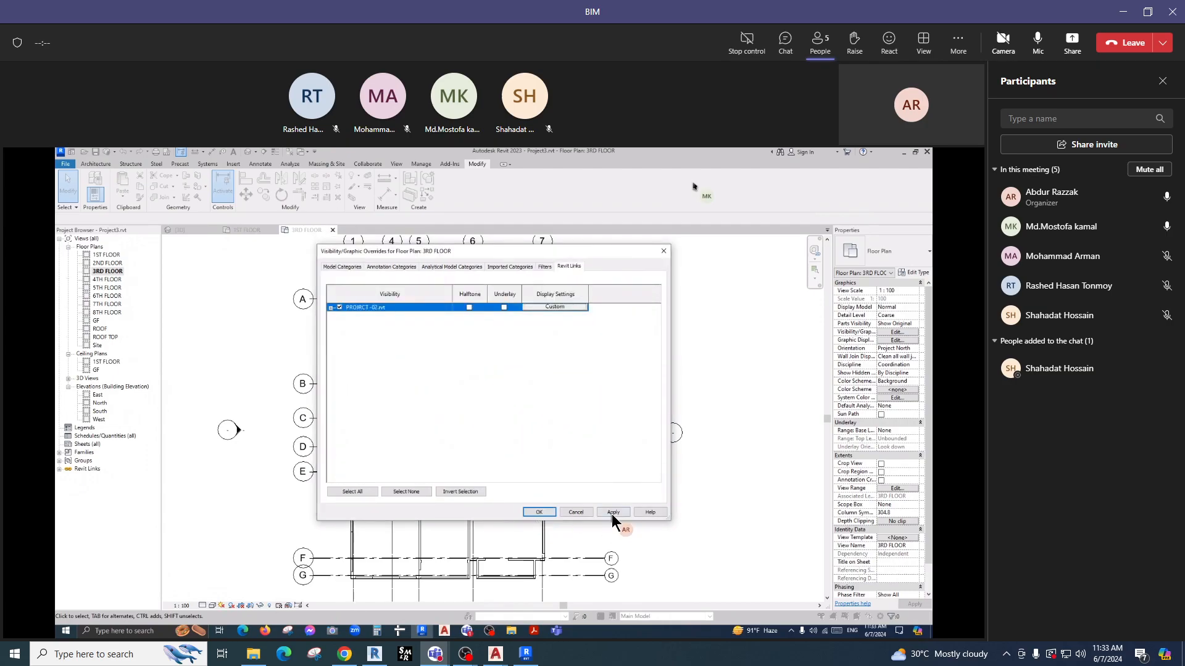
pyautogui.click(547, 513)
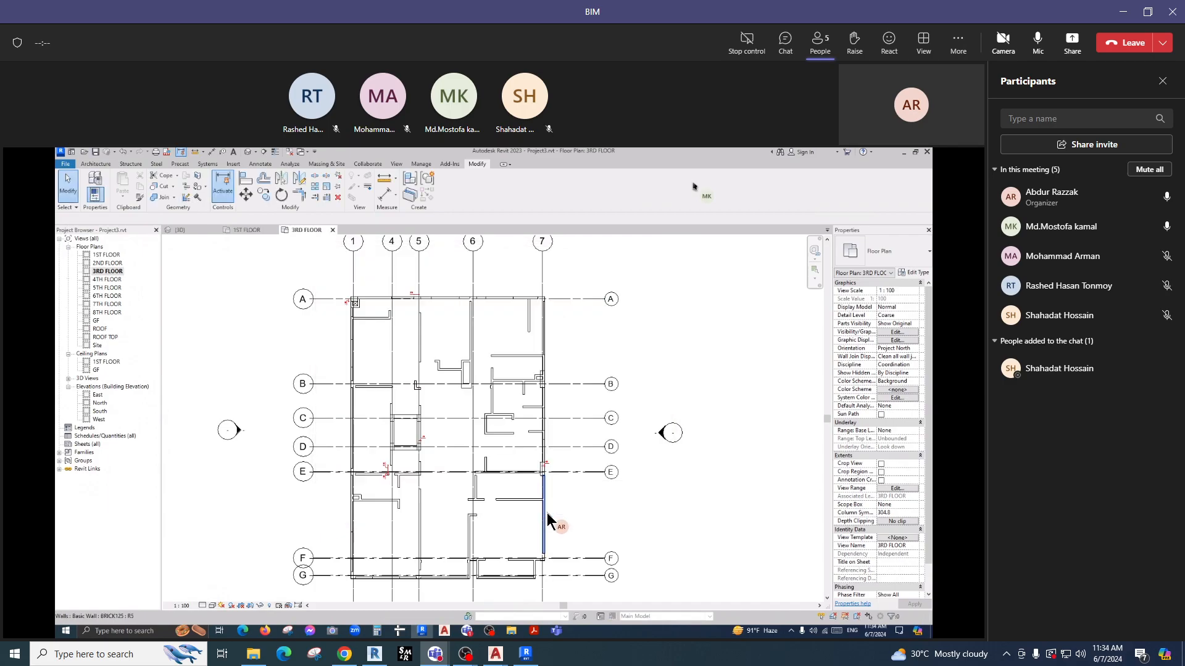
pyautogui.scroll(5, 543, 281)
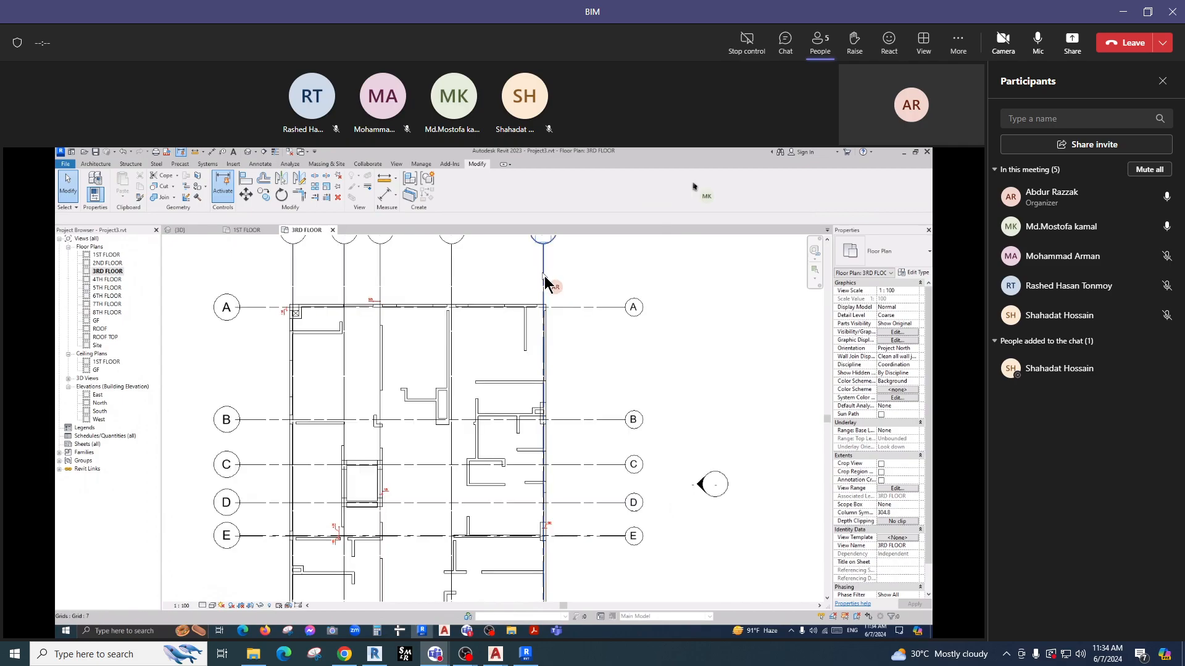
# Open the default 3D view and examine the building's facade, foundation and roof.
pyautogui.click(247, 154)
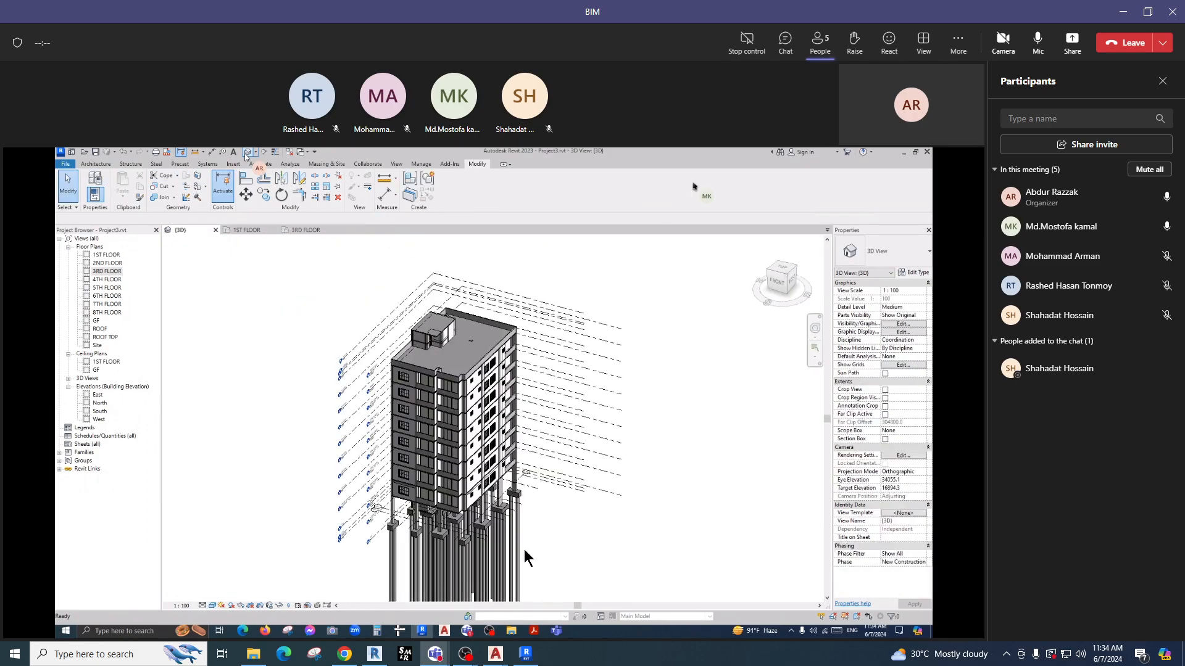
pyautogui.scroll(3, 528, 560)
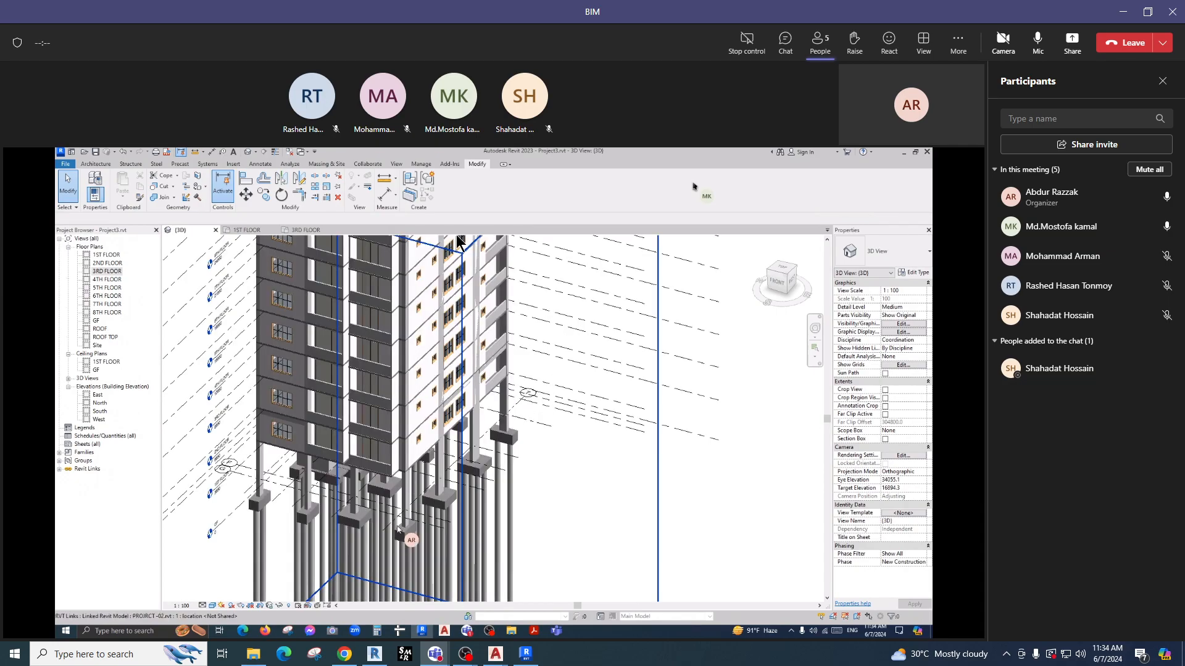
pyautogui.scroll(5, 370, 302)
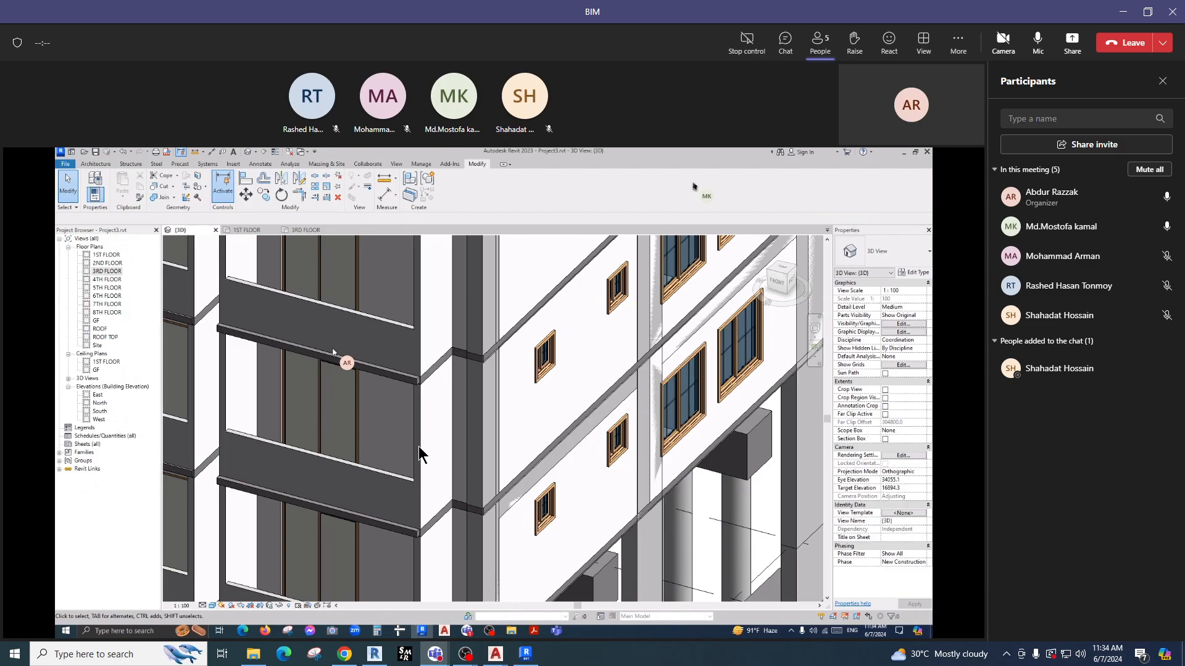
pyautogui.scroll(-2, 417, 447)
pyautogui.scroll(-5, 418, 449)
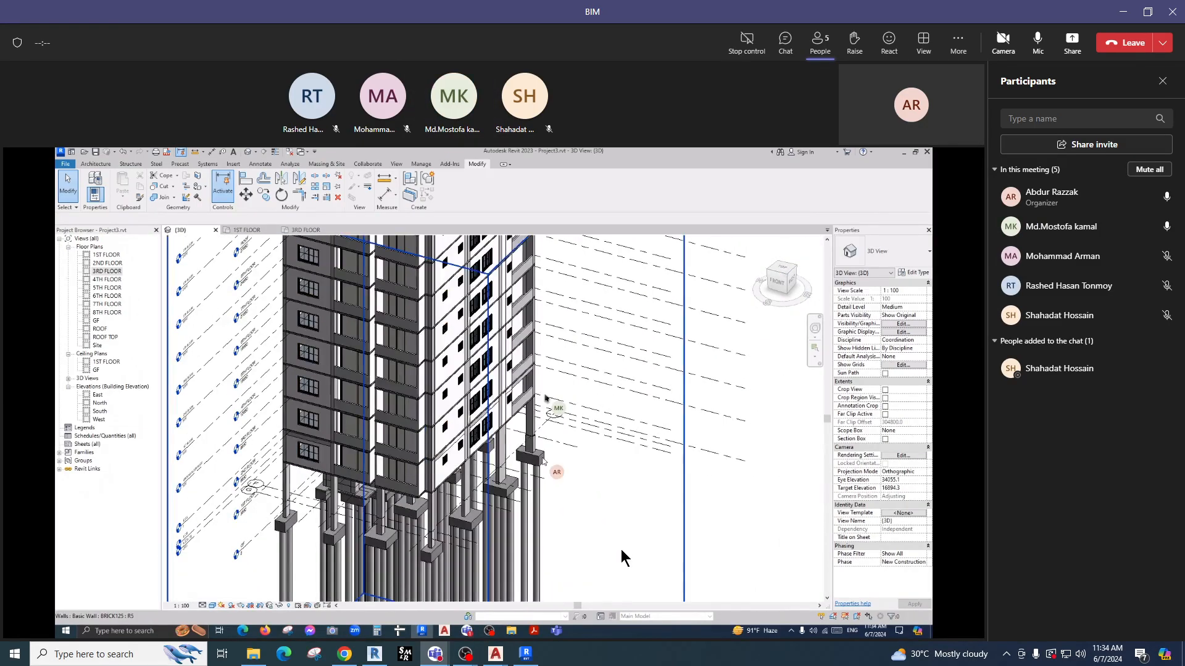
pyautogui.moveTo(614, 463); pyautogui.dragTo(627, 575, button='middle')
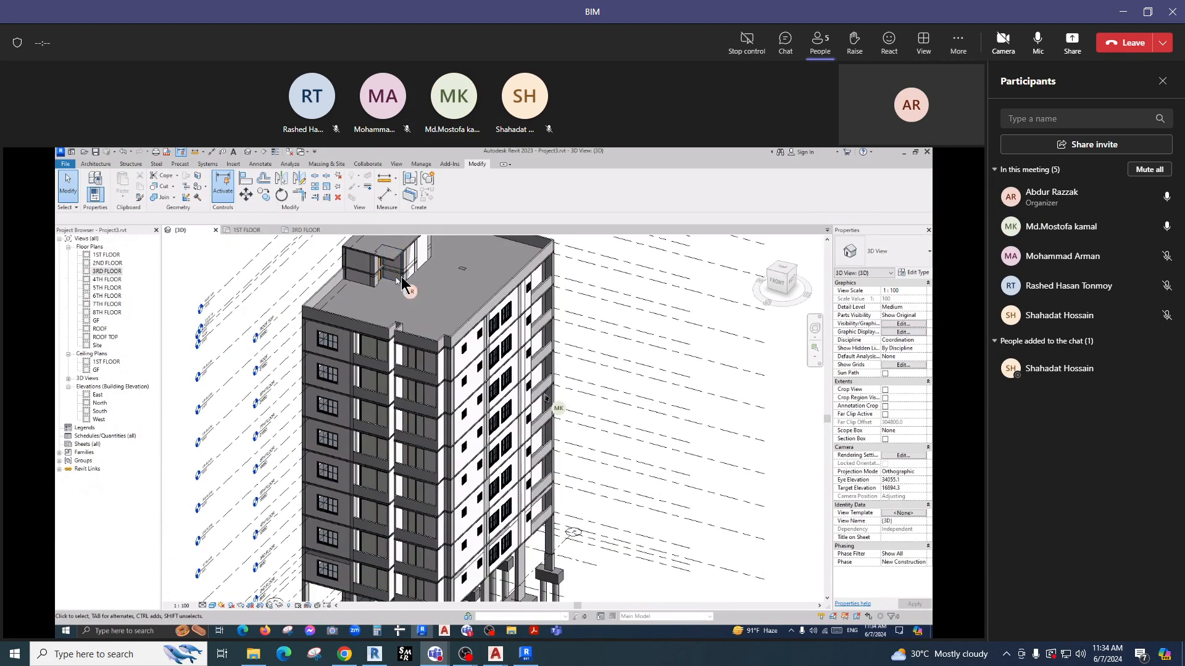
pyautogui.scroll(3, 398, 286)
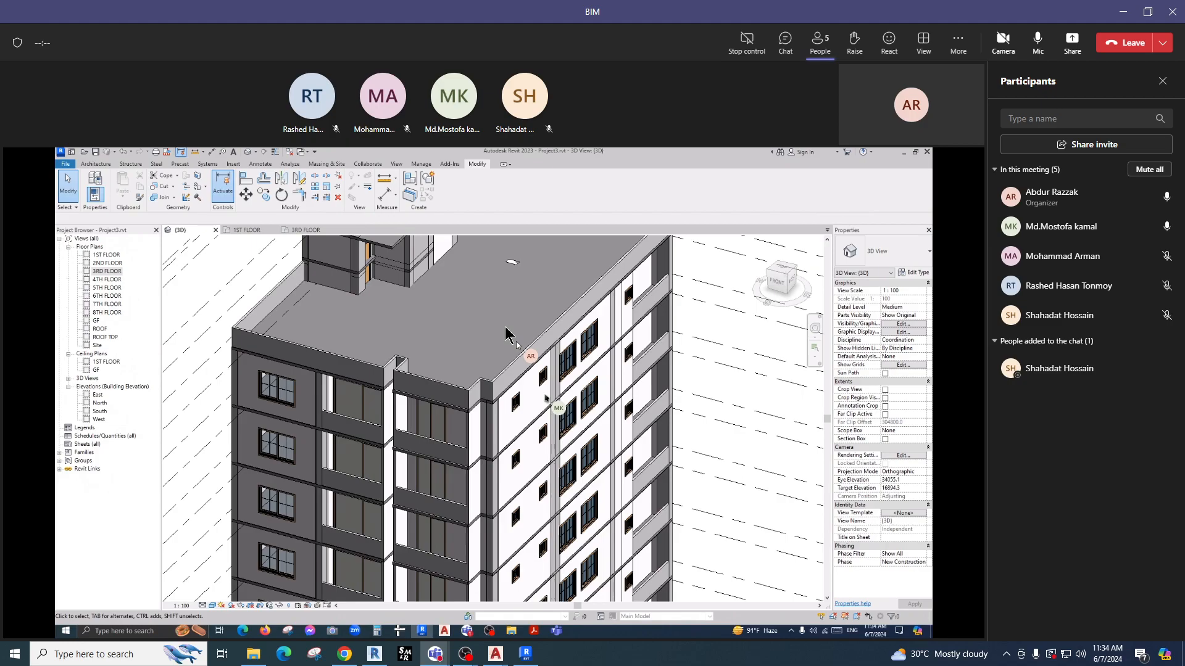
# Open the visibility/graphic overrides of the 3D view and check the display setting of the linked PROJECT -02.rvt model.
pyautogui.scroll(-5, 505, 335)
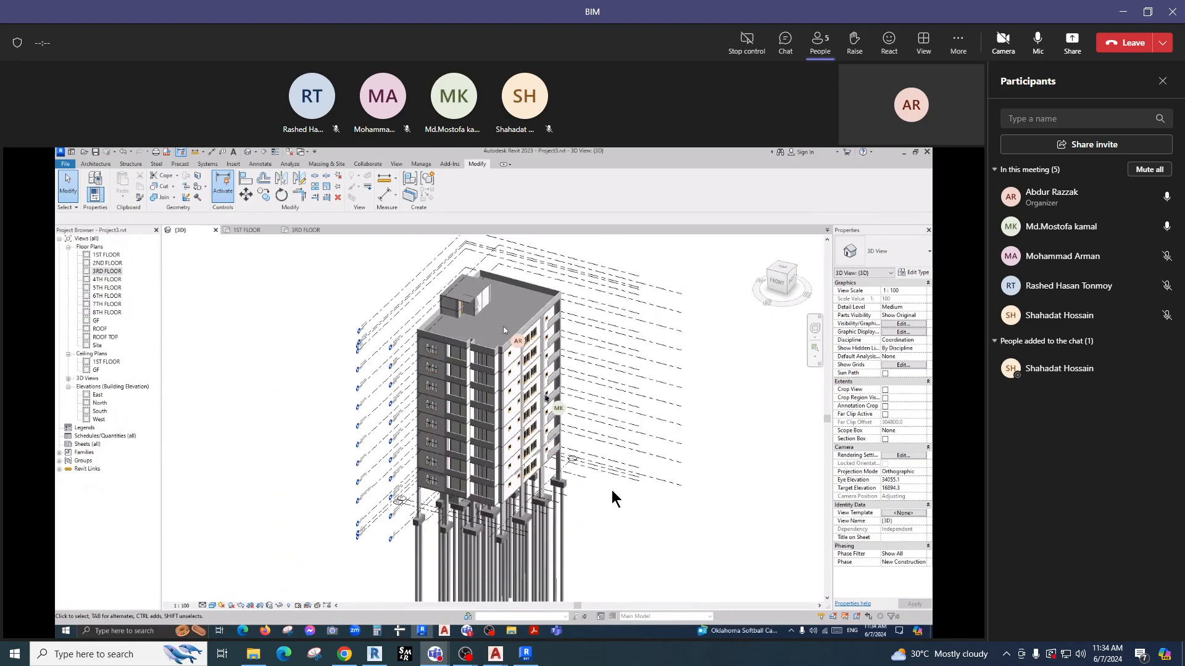
pyautogui.scroll(-2, 512, 336)
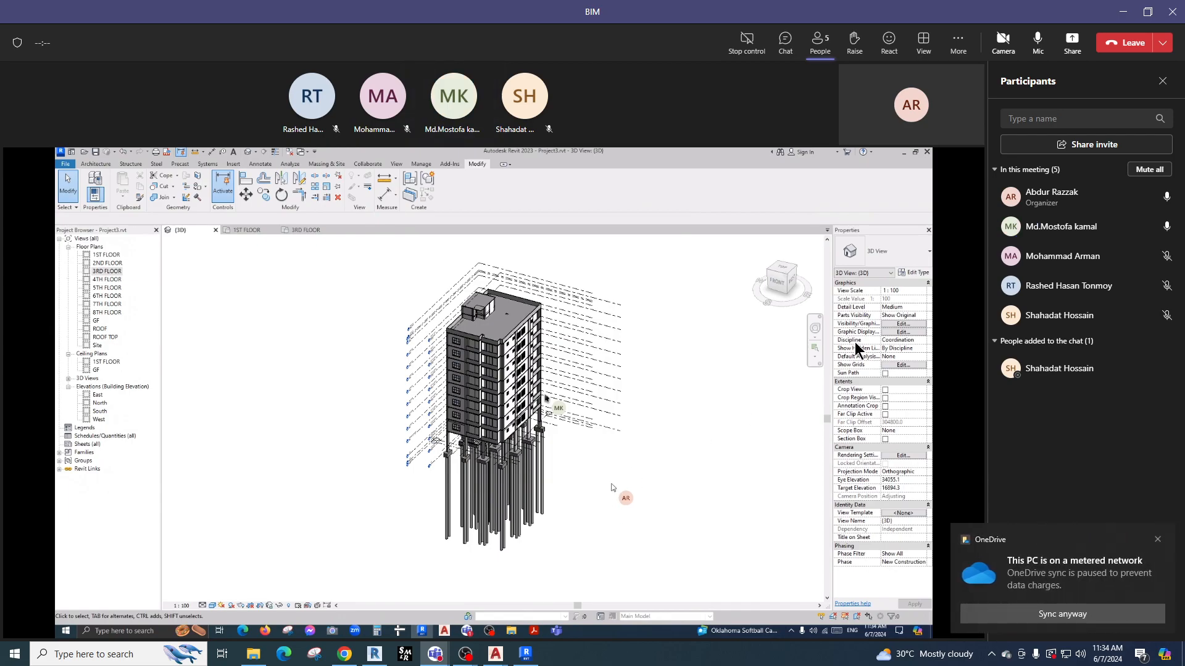
pyautogui.click(902, 324)
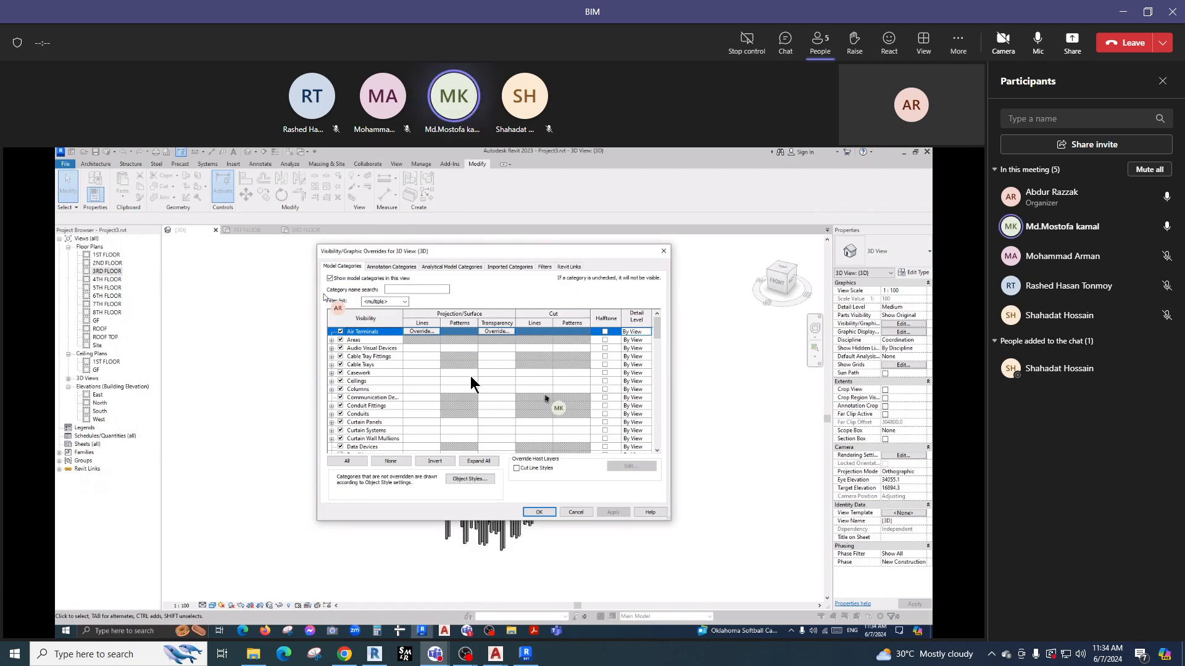
pyautogui.click(569, 266)
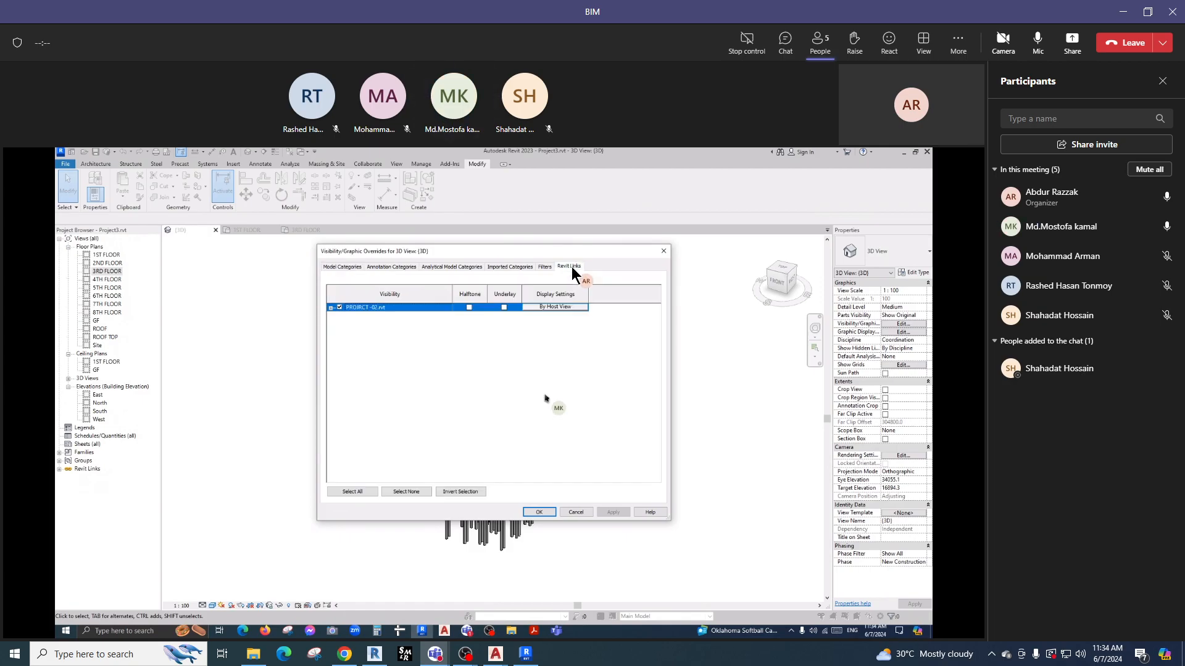
pyautogui.click(352, 269)
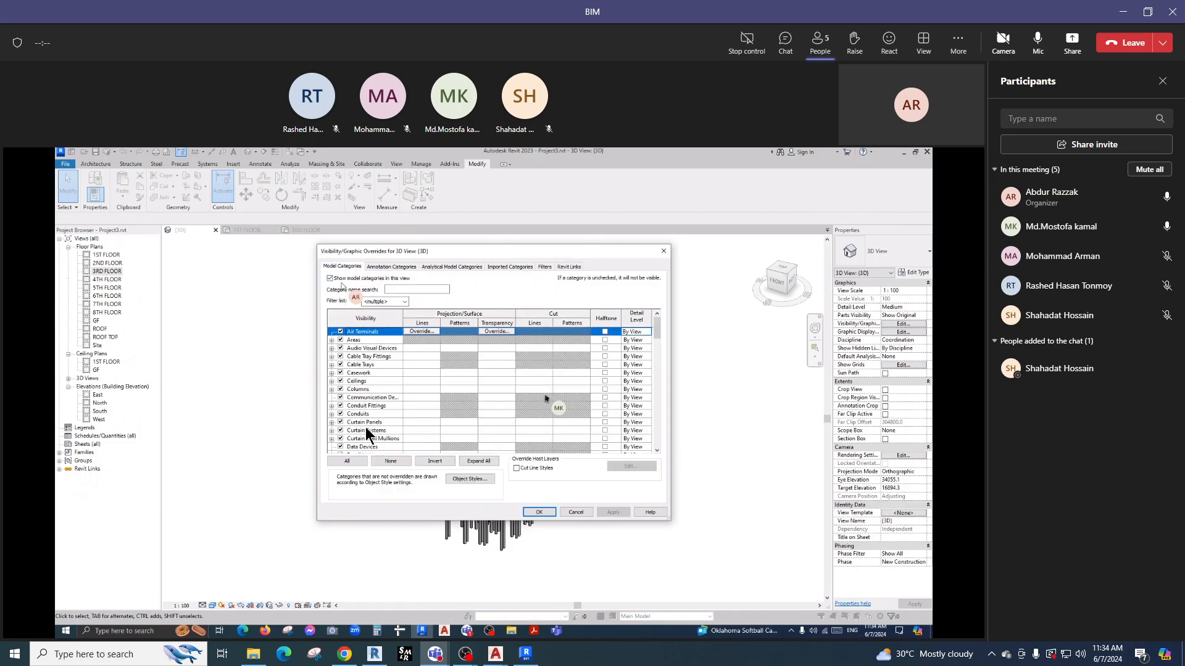
# Turn off the Doors, Walls and Windows model categories in the 3D view's overrides.
pyautogui.click(375, 367)
pyautogui.press('d')
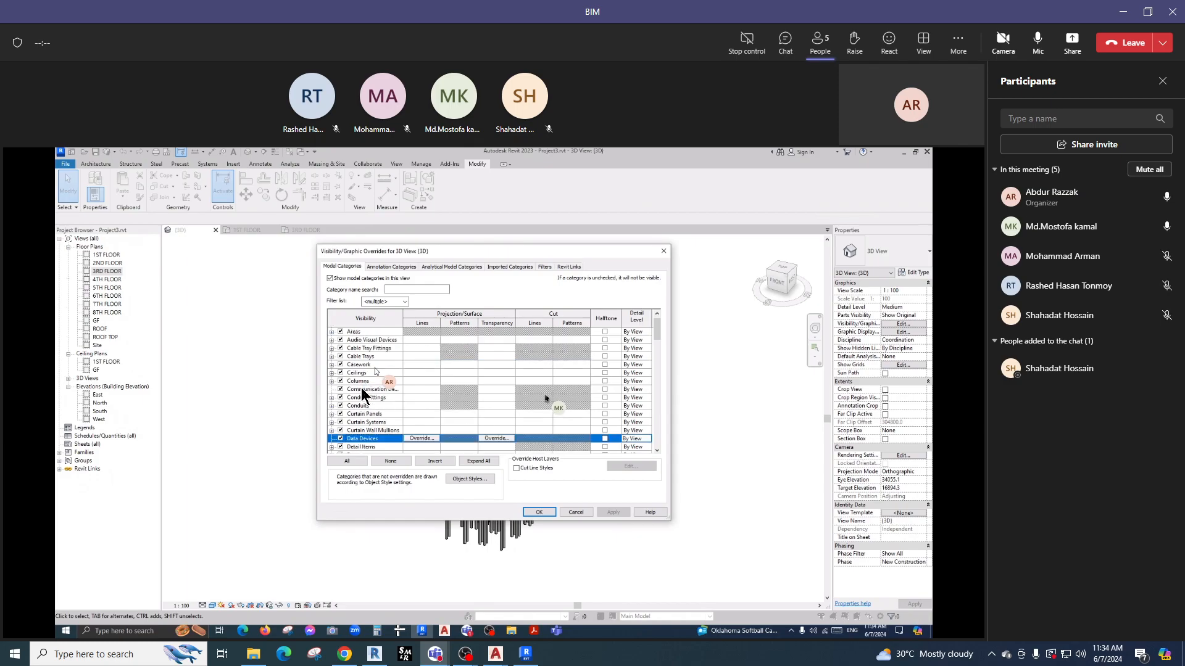
pyautogui.scroll(-1, 346, 447)
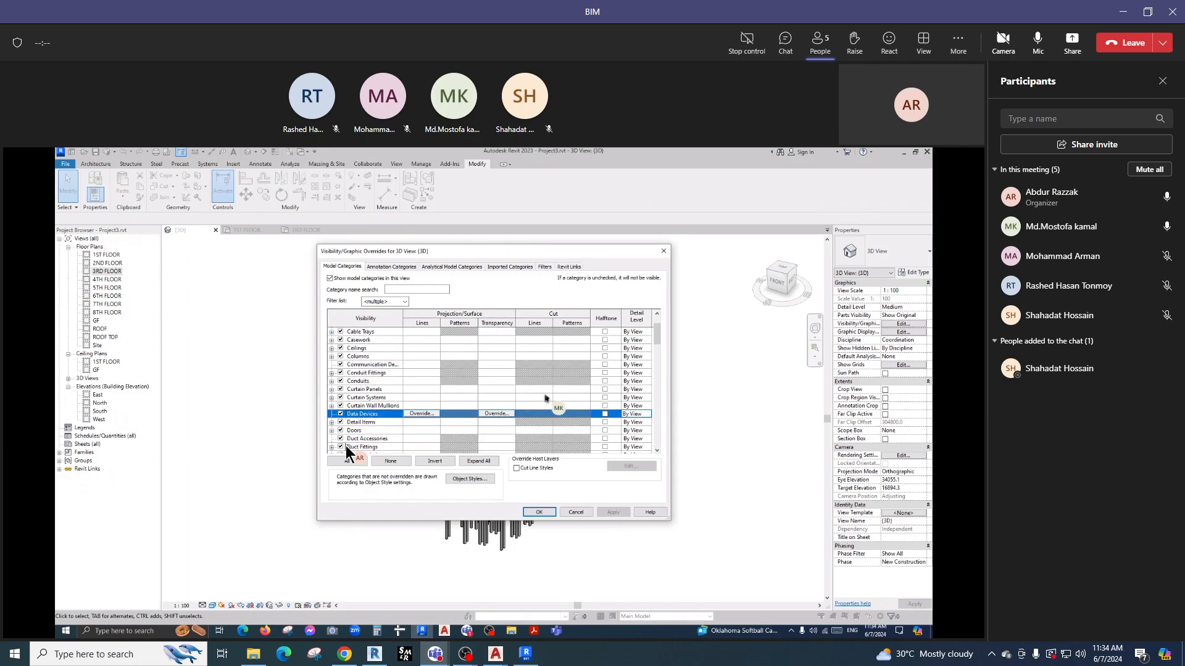
pyautogui.click(341, 430)
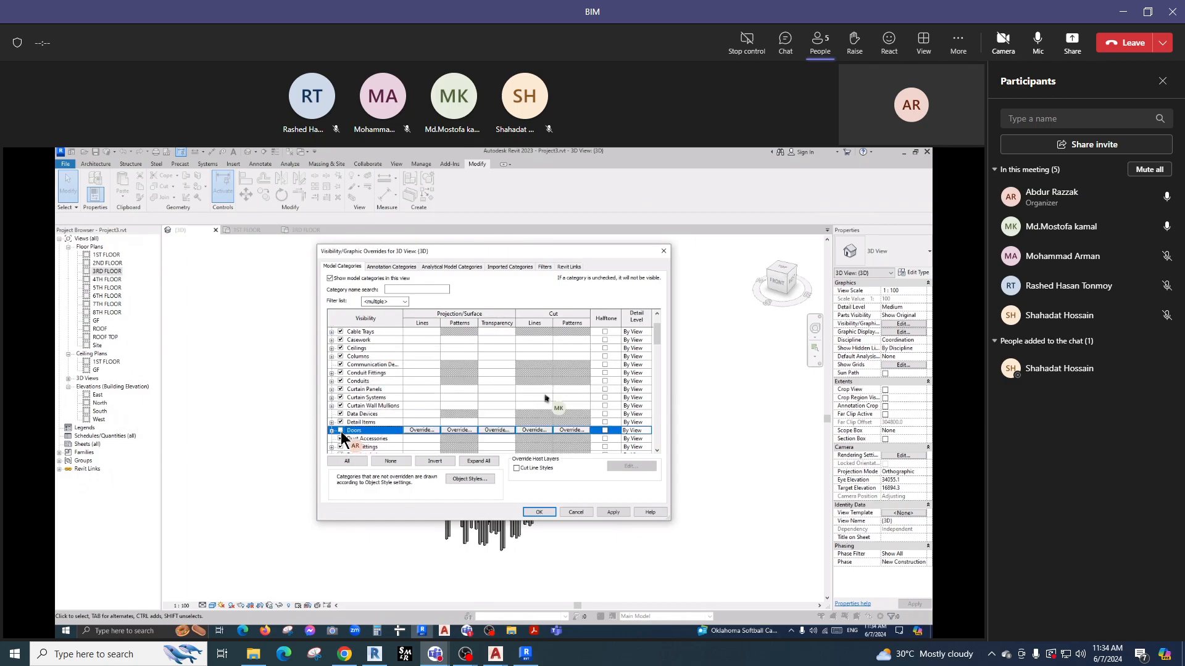
pyautogui.press('w')
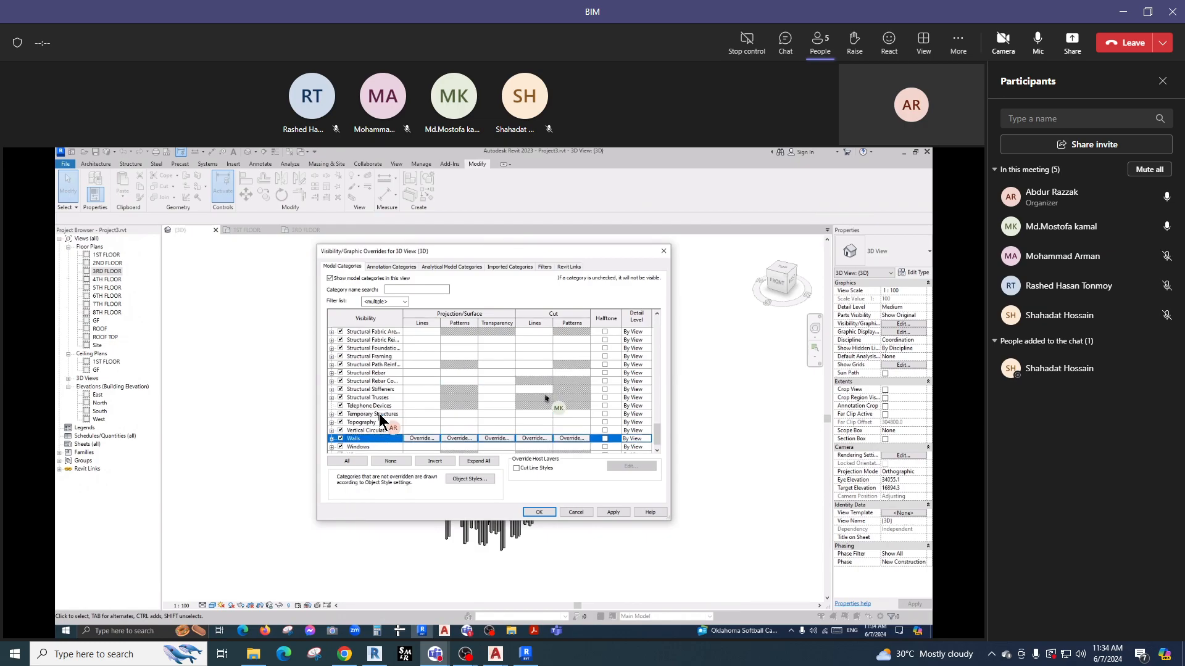
pyautogui.scroll(-1, 365, 439)
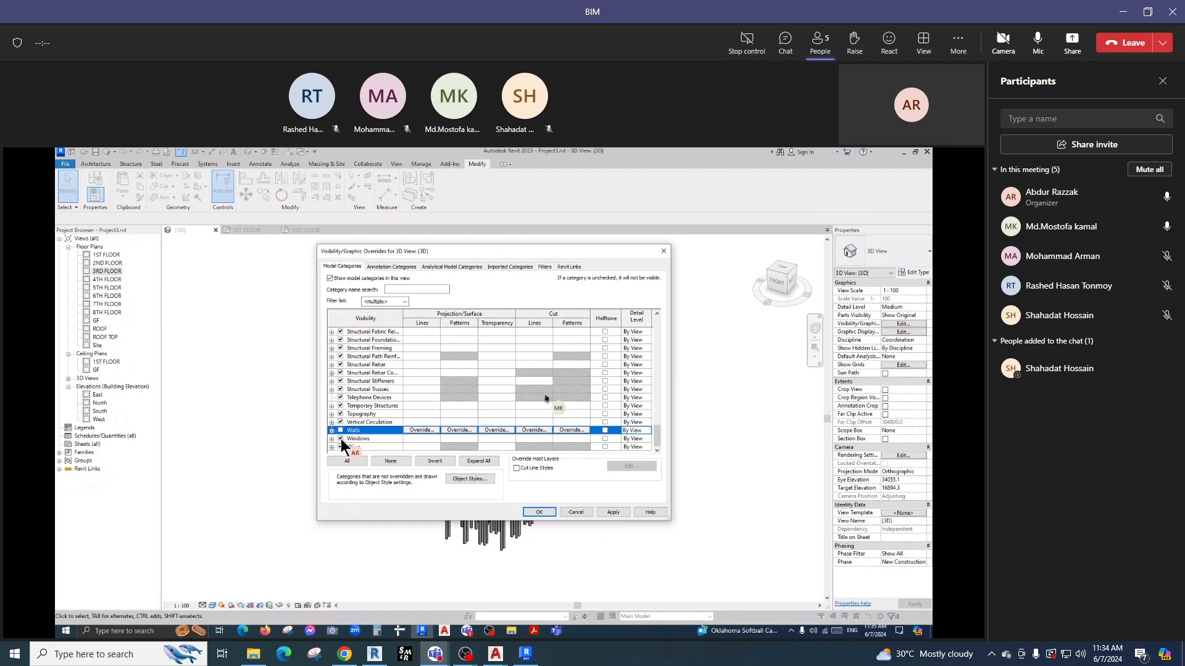
pyautogui.click(342, 439)
pyautogui.click(340, 438)
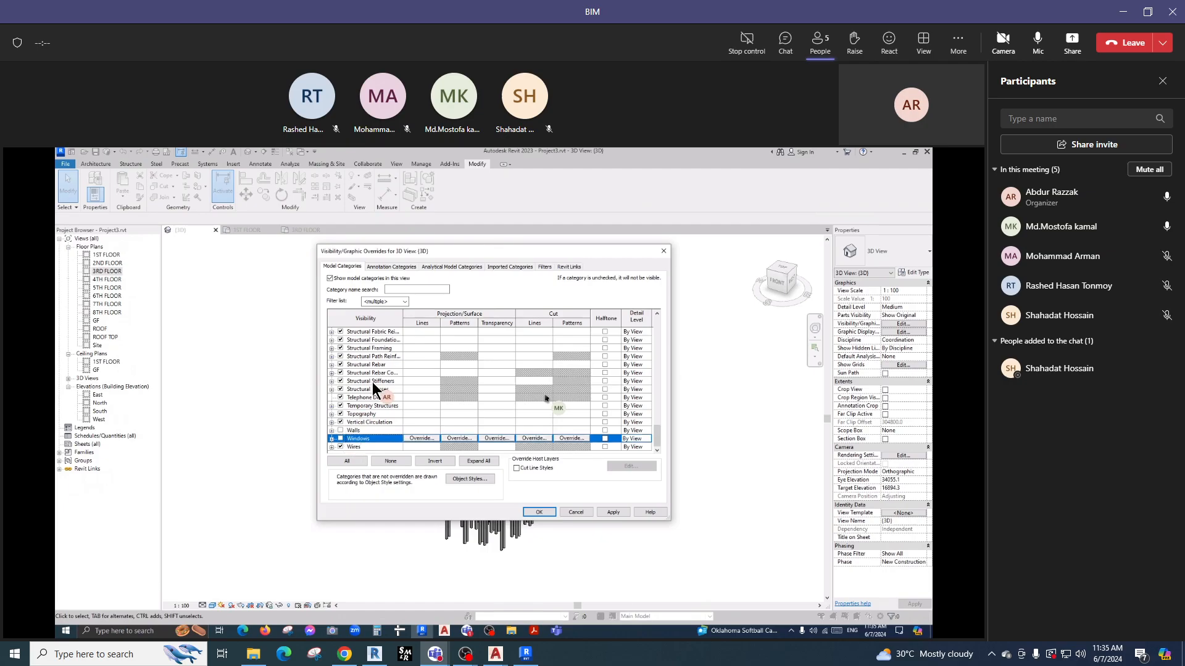
# Look through the remaining model categories, from the structural ones up to Ducts and Furniture.
pyautogui.click(372, 382)
pyautogui.scroll(1, 372, 383)
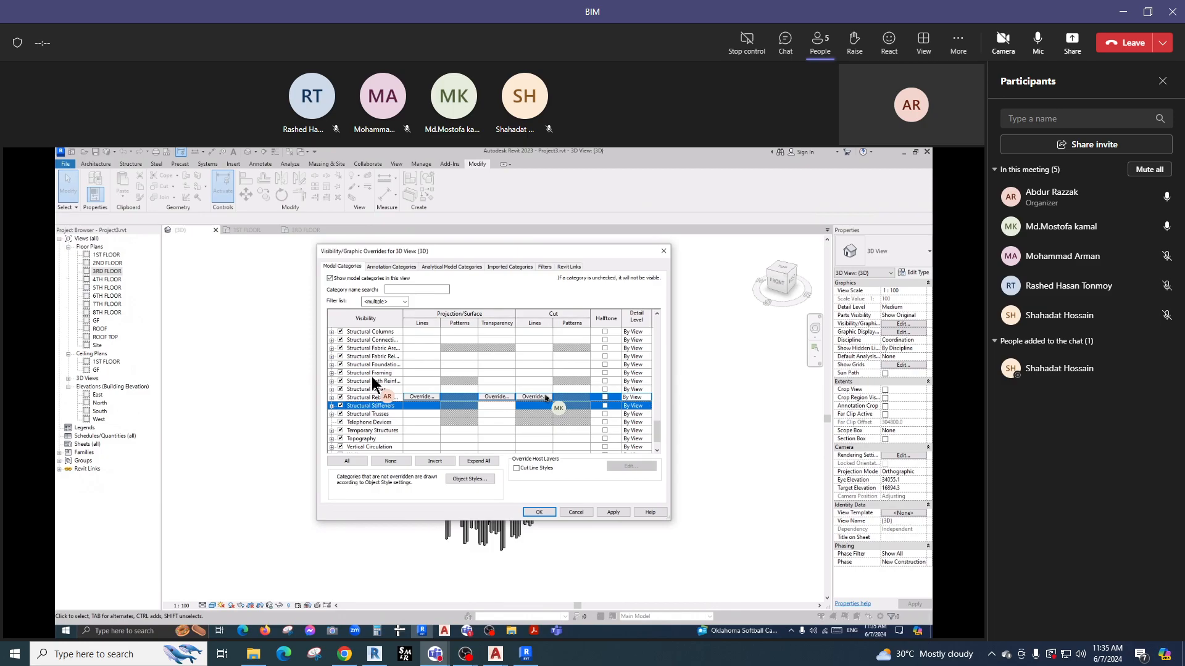
pyautogui.scroll(5, 372, 381)
pyautogui.scroll(6, 372, 382)
pyautogui.scroll(4, 372, 382)
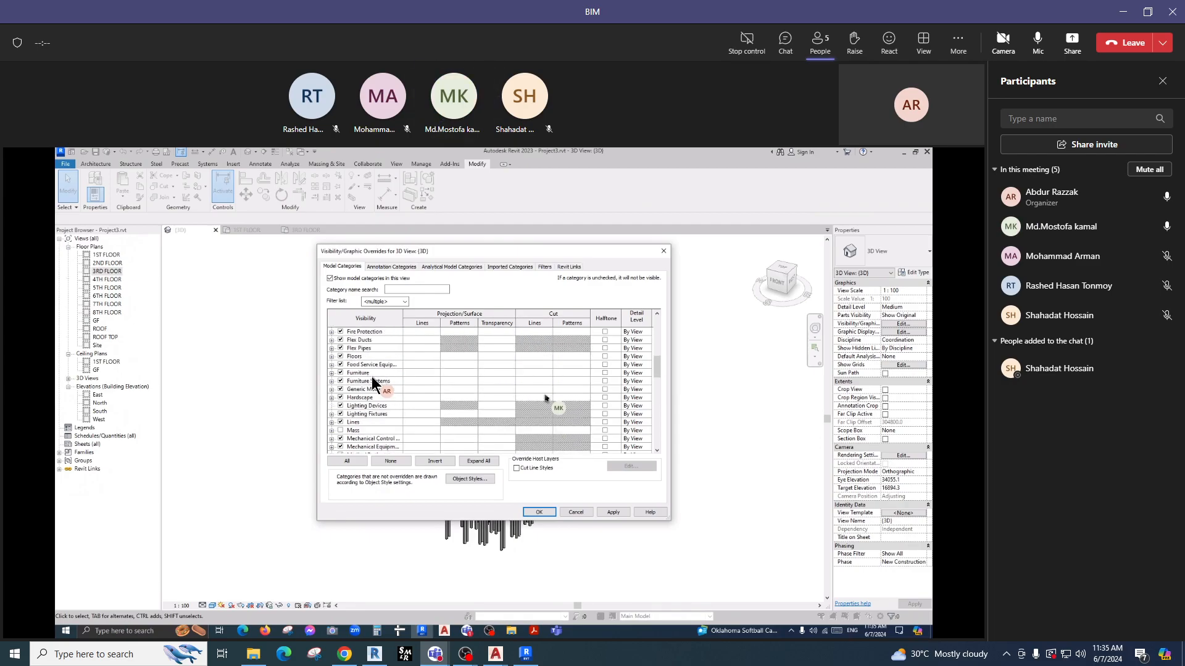
pyautogui.scroll(2, 372, 381)
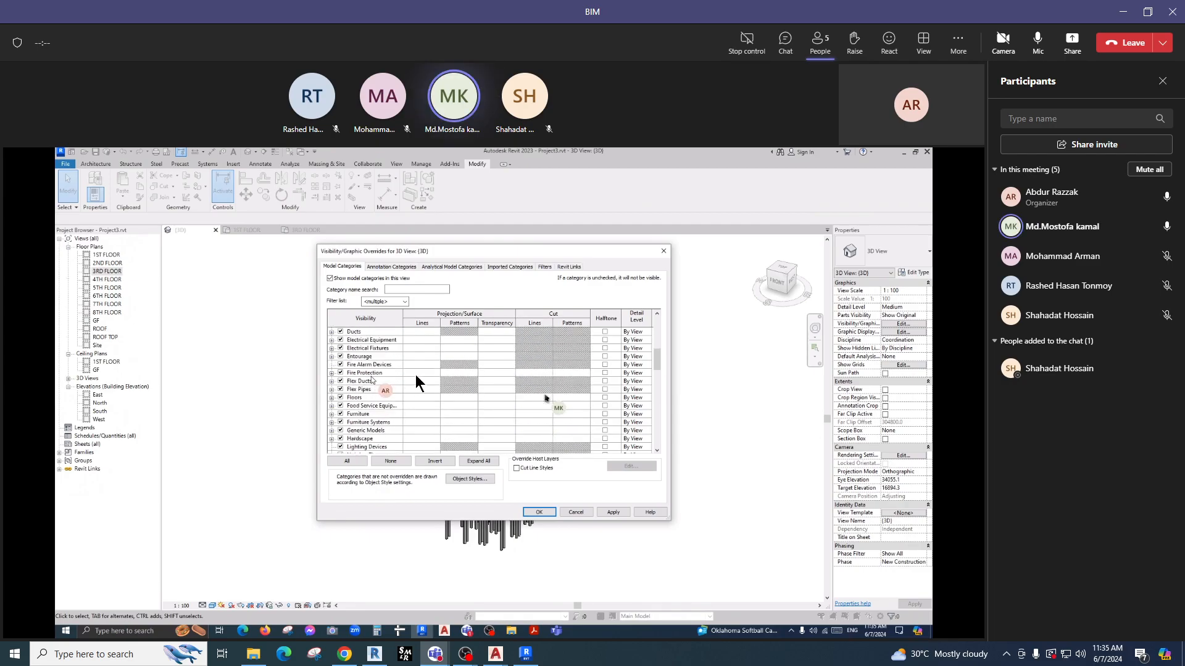
pyautogui.scroll(-5, 373, 401)
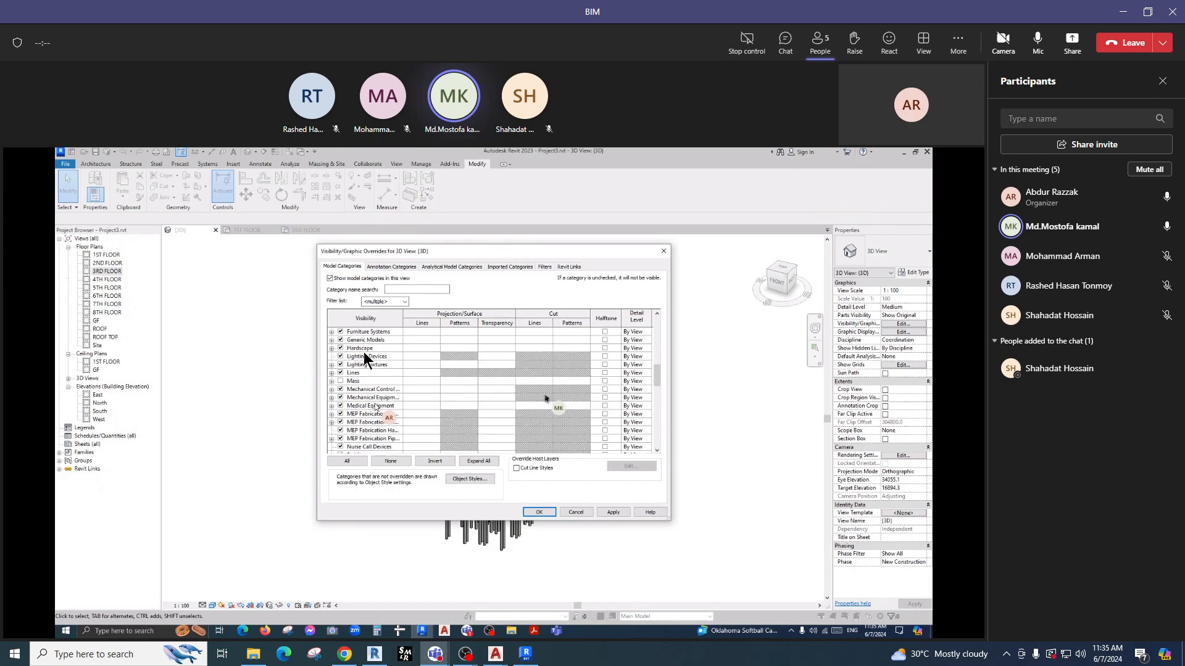
# Turn off the display of all model categories in the 3D view, apply the overrides and inspect the view.
pyautogui.click(330, 278)
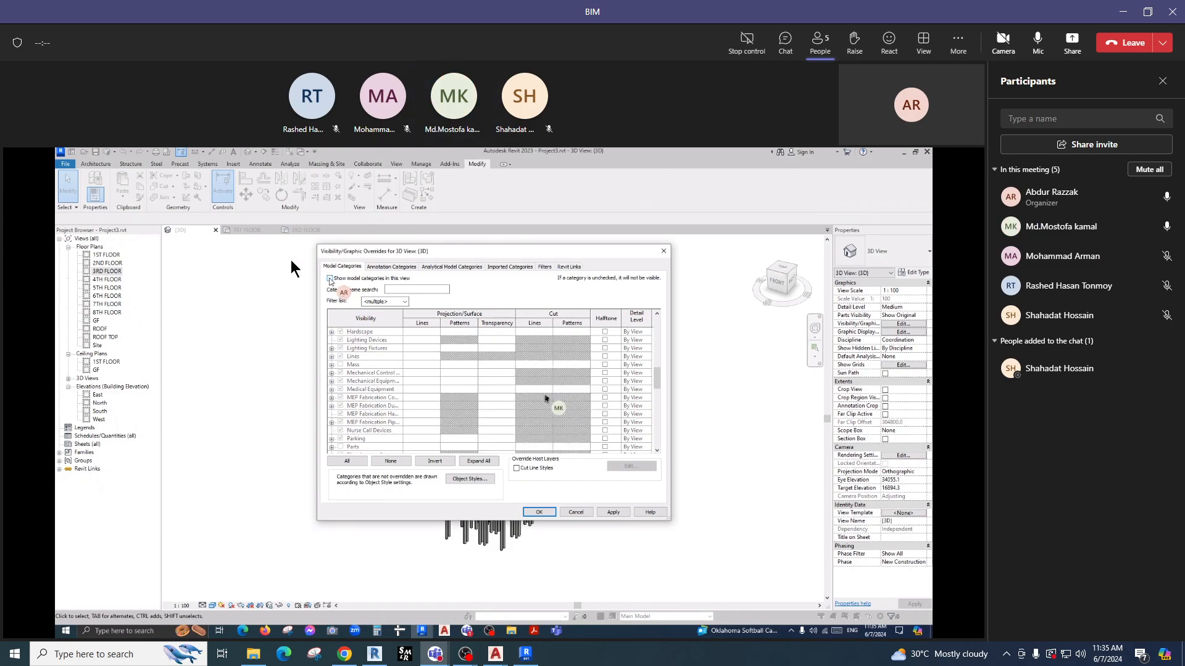
pyautogui.click(614, 513)
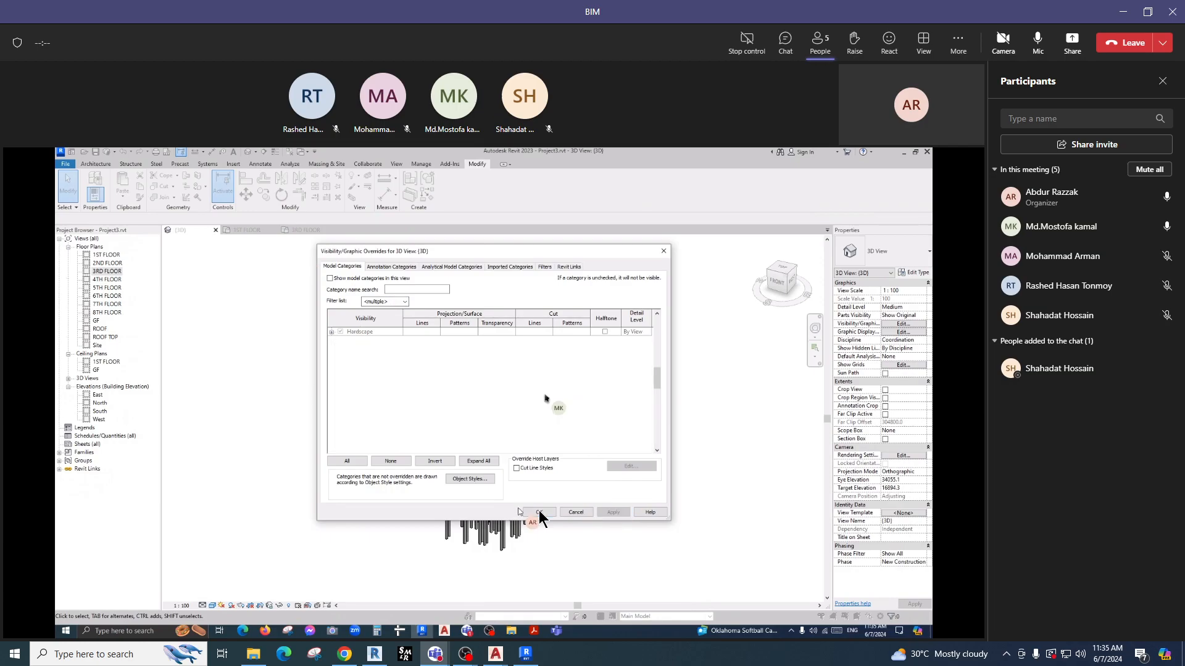
pyautogui.click(539, 512)
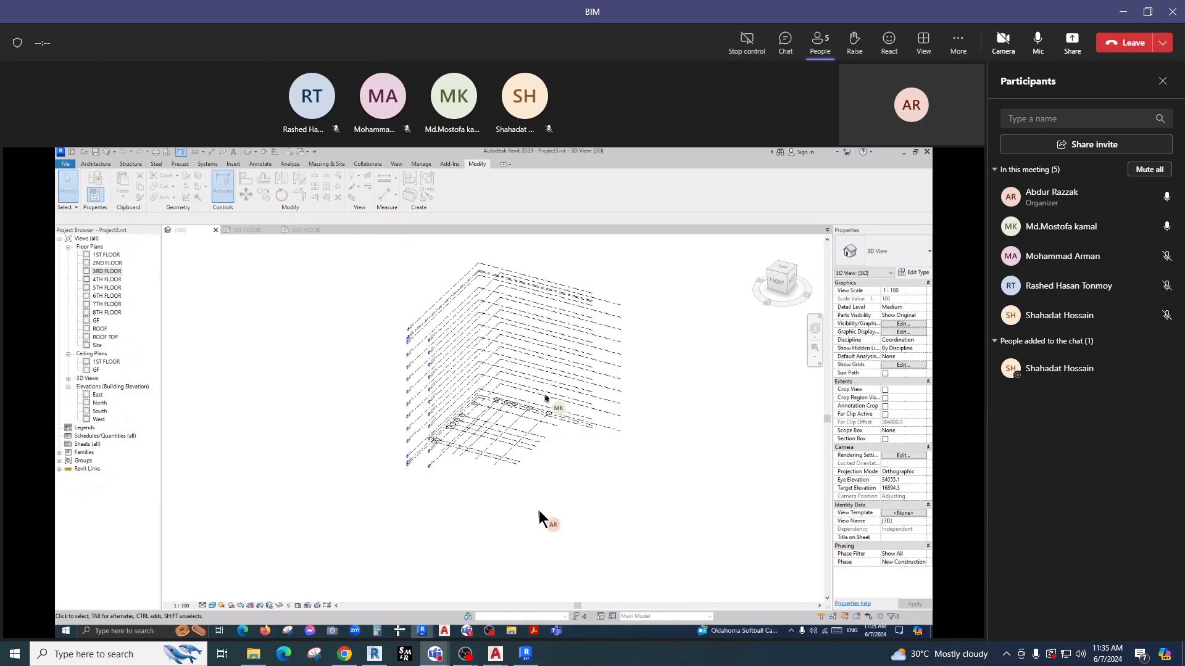
pyautogui.keyDown('shift'); pyautogui.moveTo(583, 492); pyautogui.dragTo(521, 553, button='middle'); pyautogui.keyUp('shift')
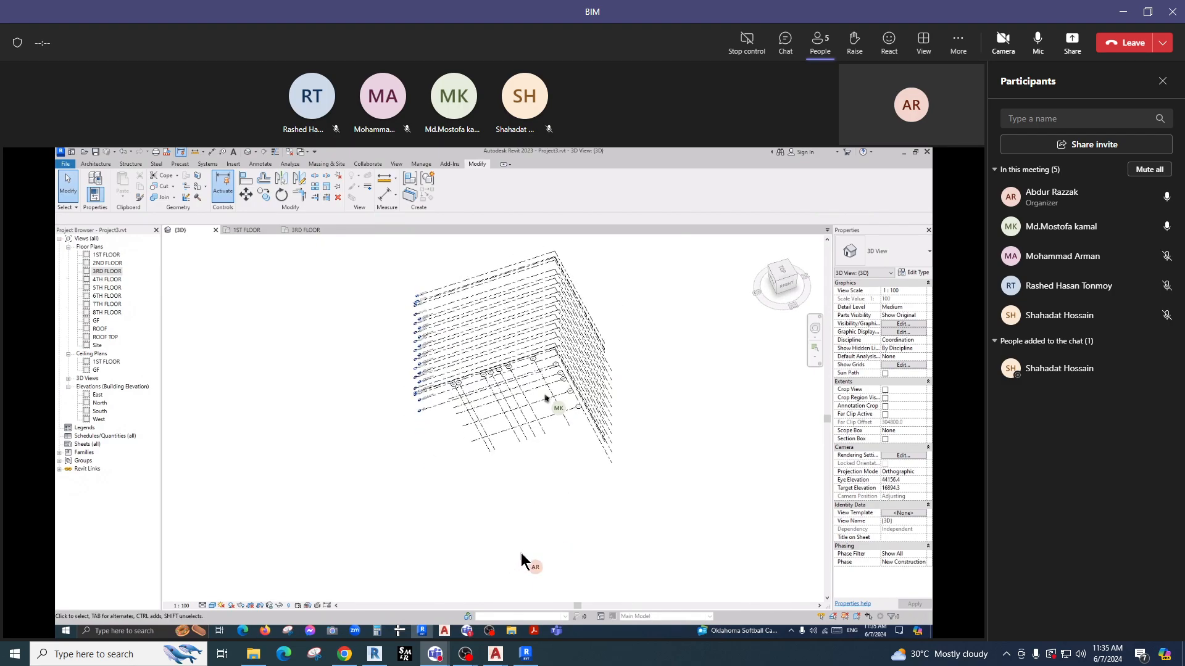
# Reopen the 3D view's visibility overrides, recheck the link's display setting and close them.
pyautogui.click(902, 324)
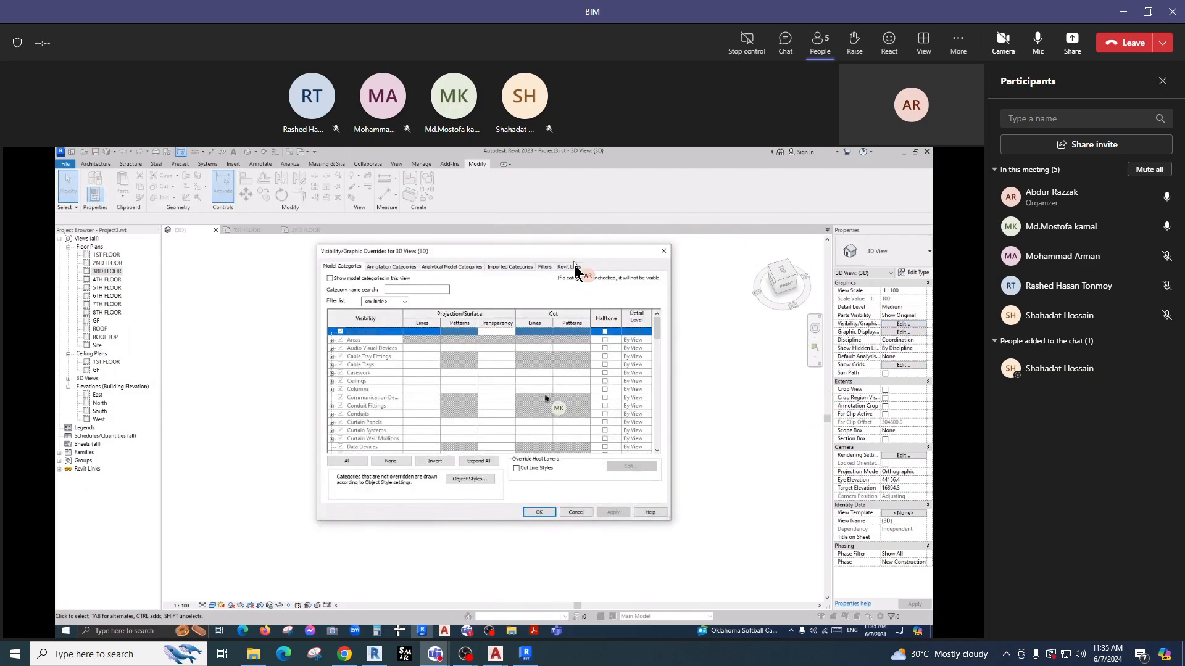
pyautogui.click(571, 267)
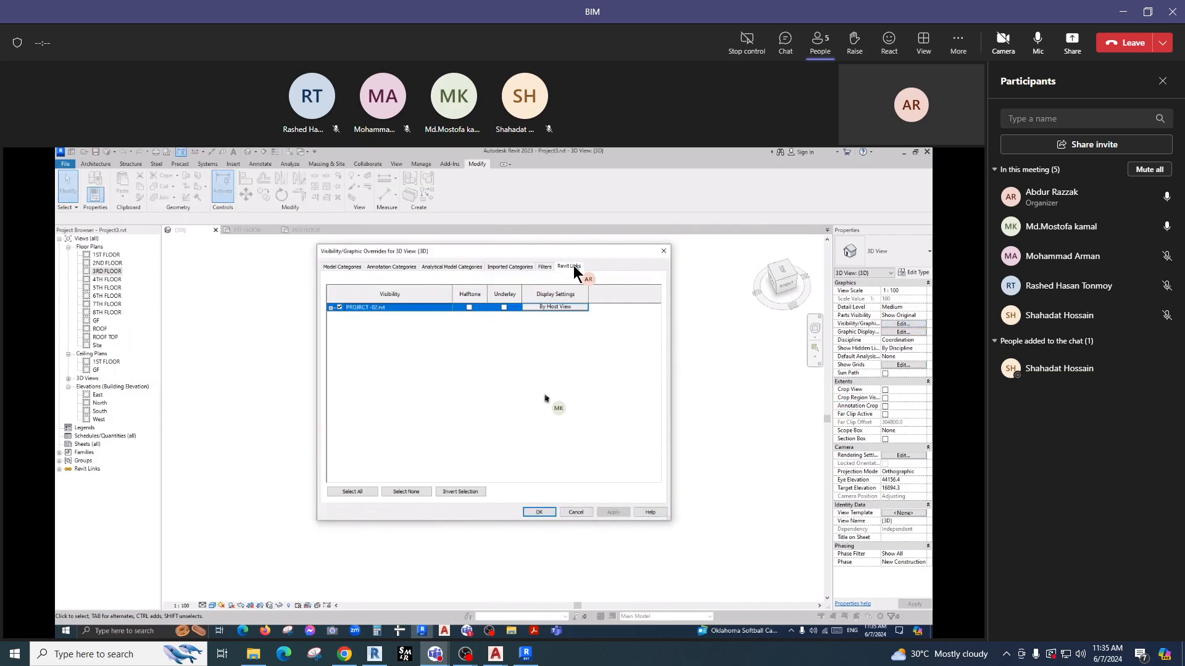
pyautogui.click(664, 252)
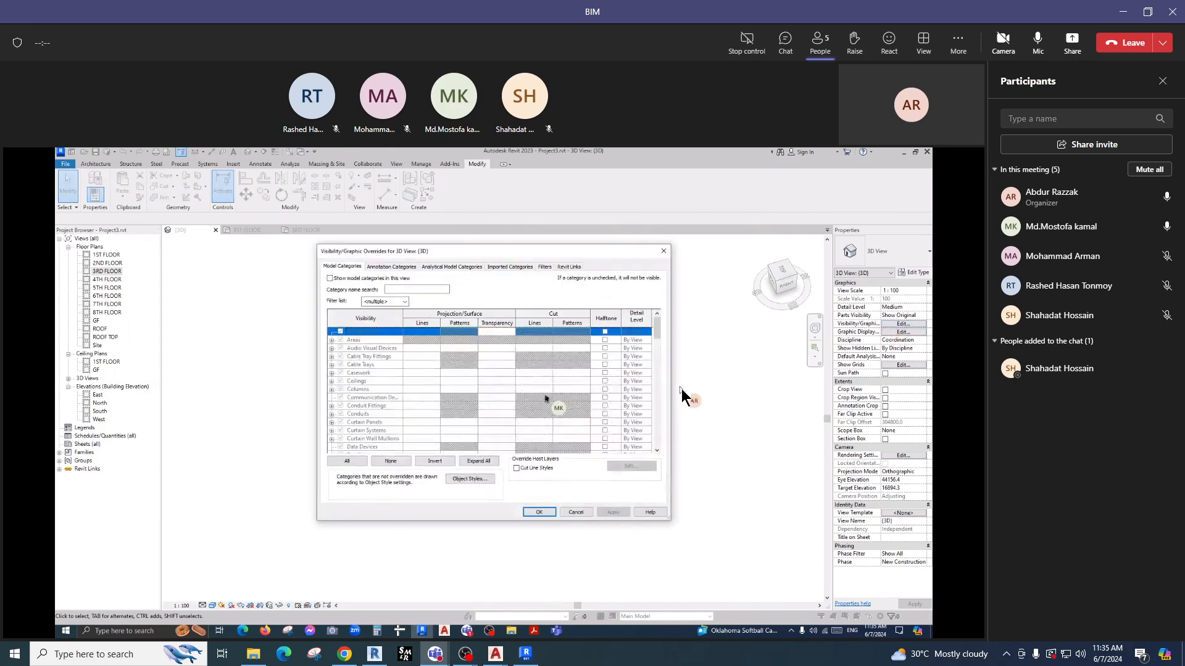
# Show model categories in the 3D view again, check that Walls, Windows and Doors are off, and apply the overrides.
pyautogui.click(329, 278)
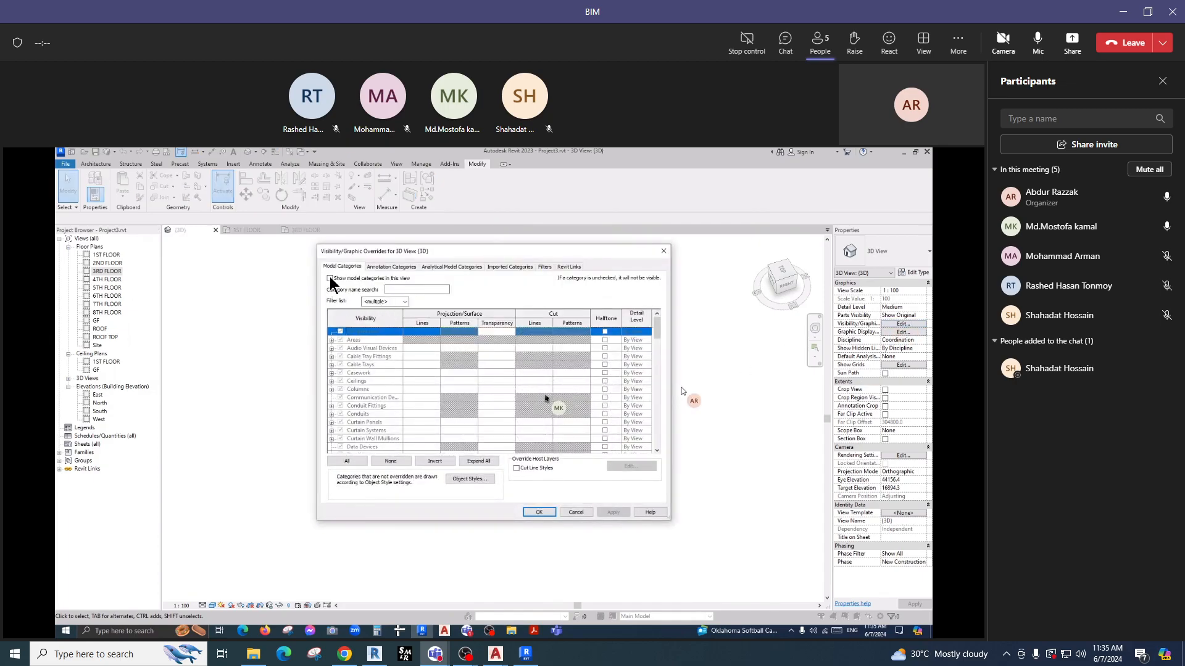
pyautogui.click(353, 381)
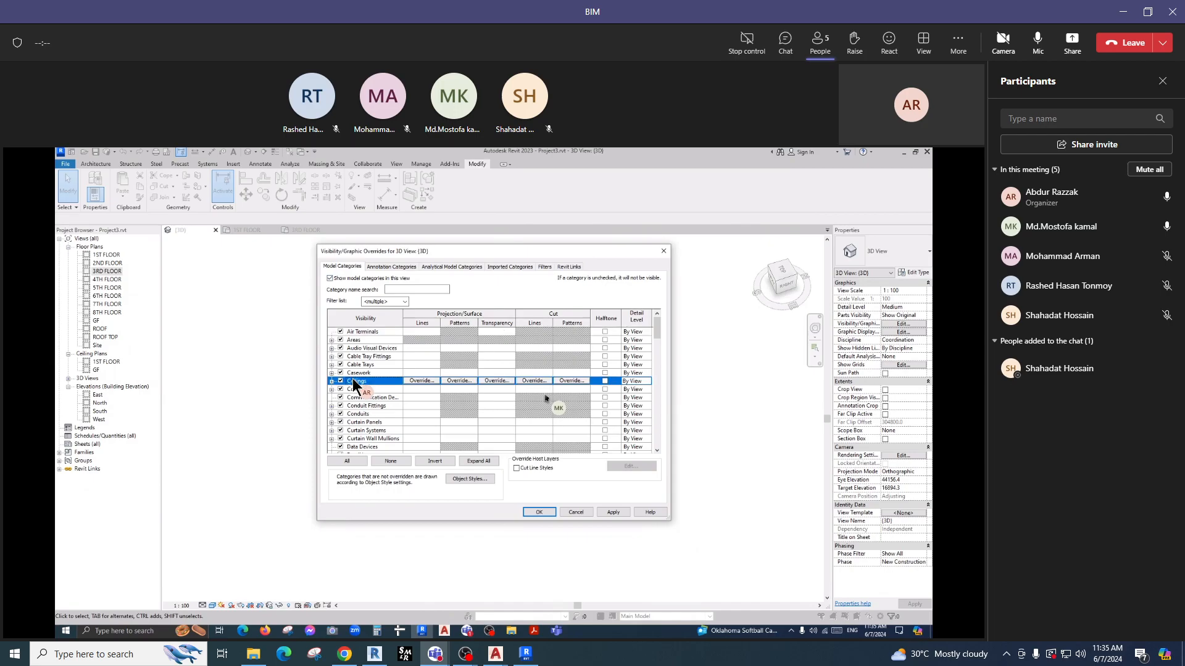
pyautogui.press('w')
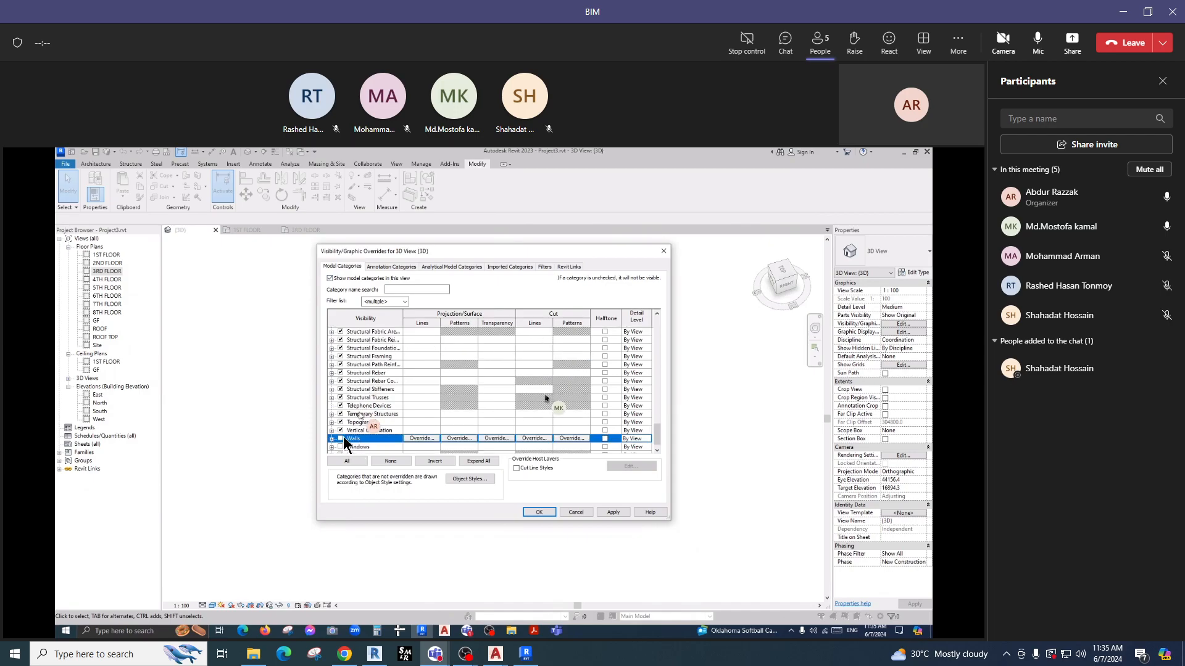
pyautogui.click(358, 397)
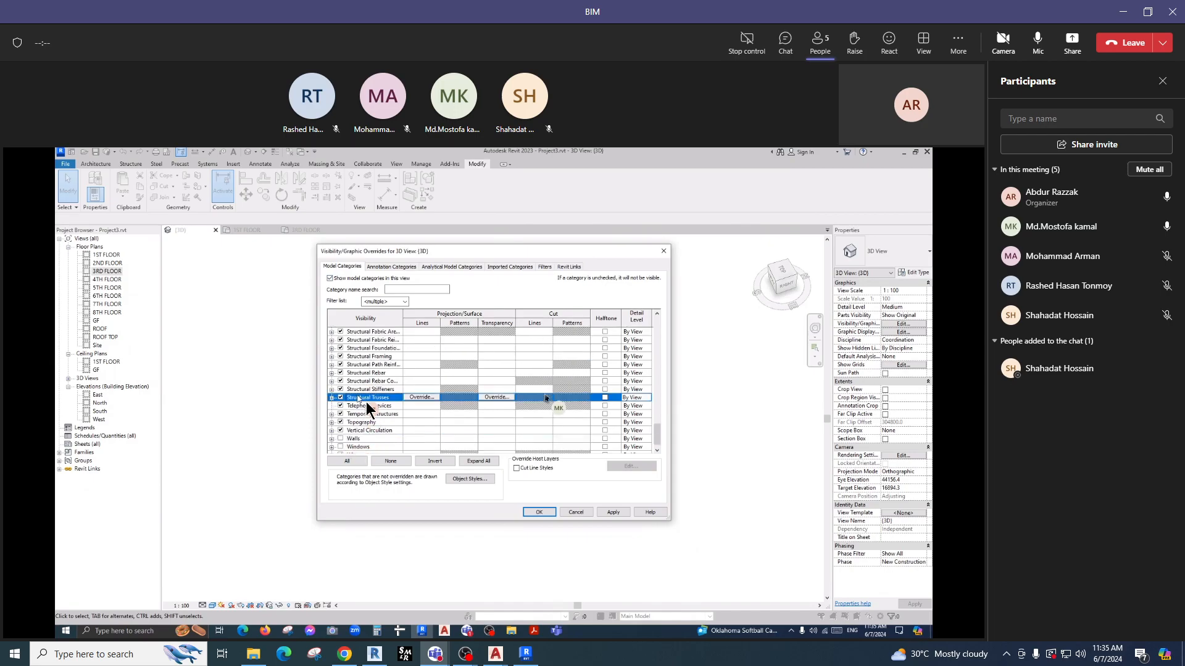
pyautogui.press('d')
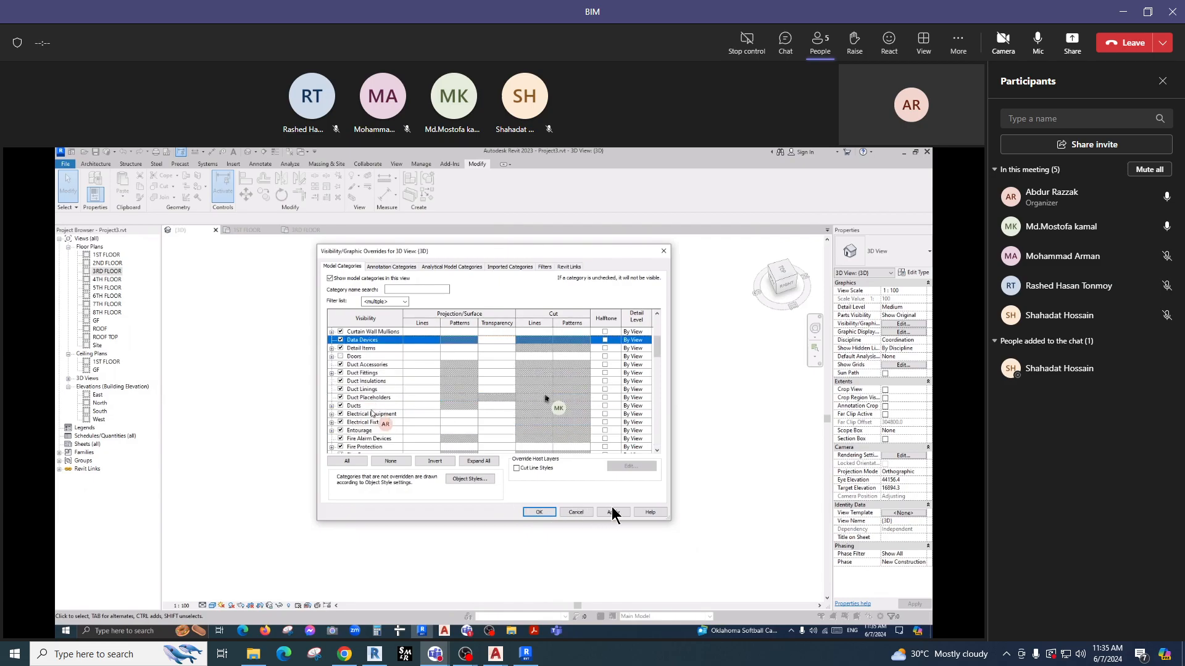
pyautogui.click(539, 512)
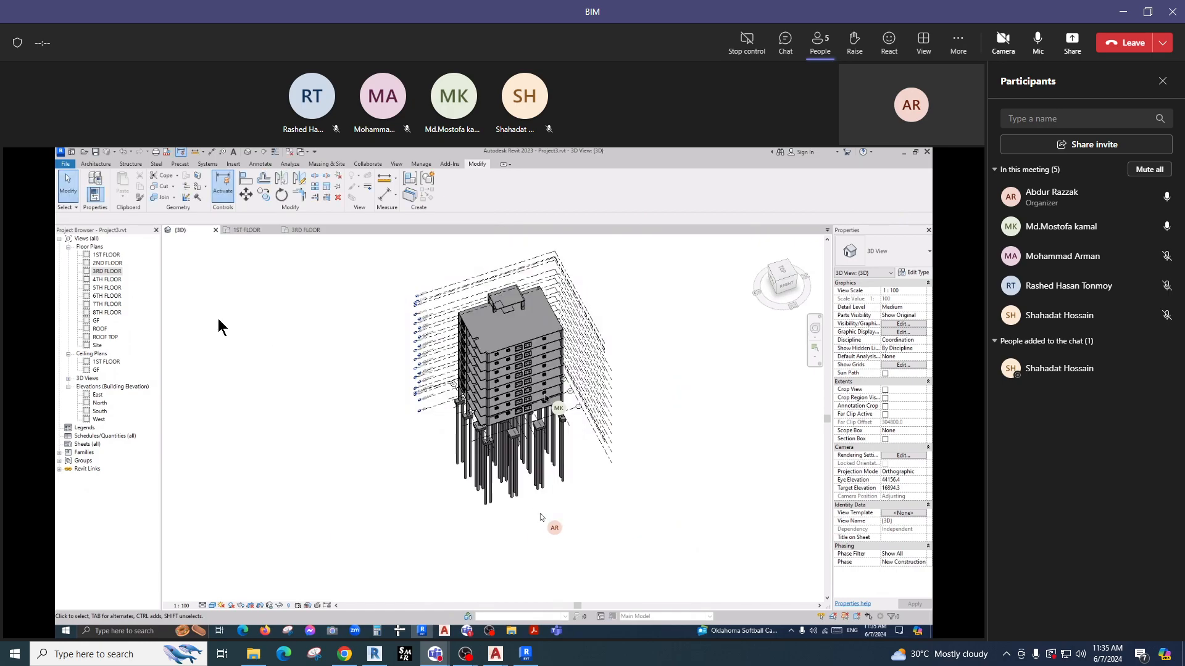
# Examine the windows on the facade and the foundation below the building in the 3D view.
pyautogui.scroll(3, 494, 414)
pyautogui.scroll(5, 492, 409)
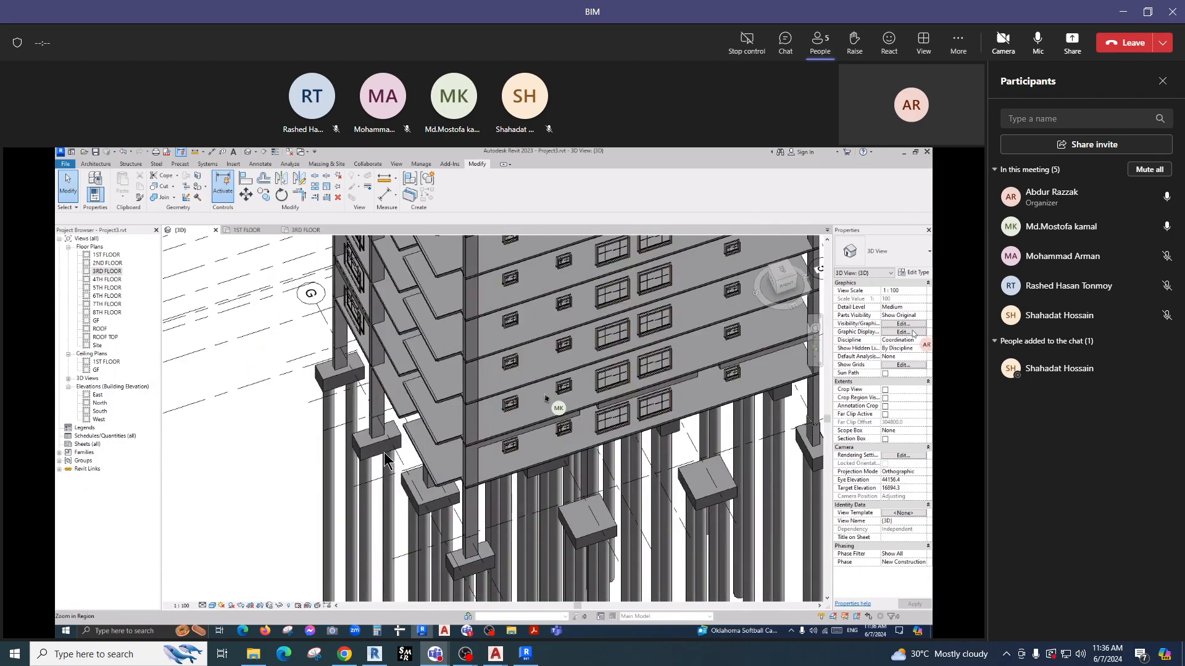
pyautogui.scroll(-3, 385, 456)
pyautogui.scroll(-5, 384, 454)
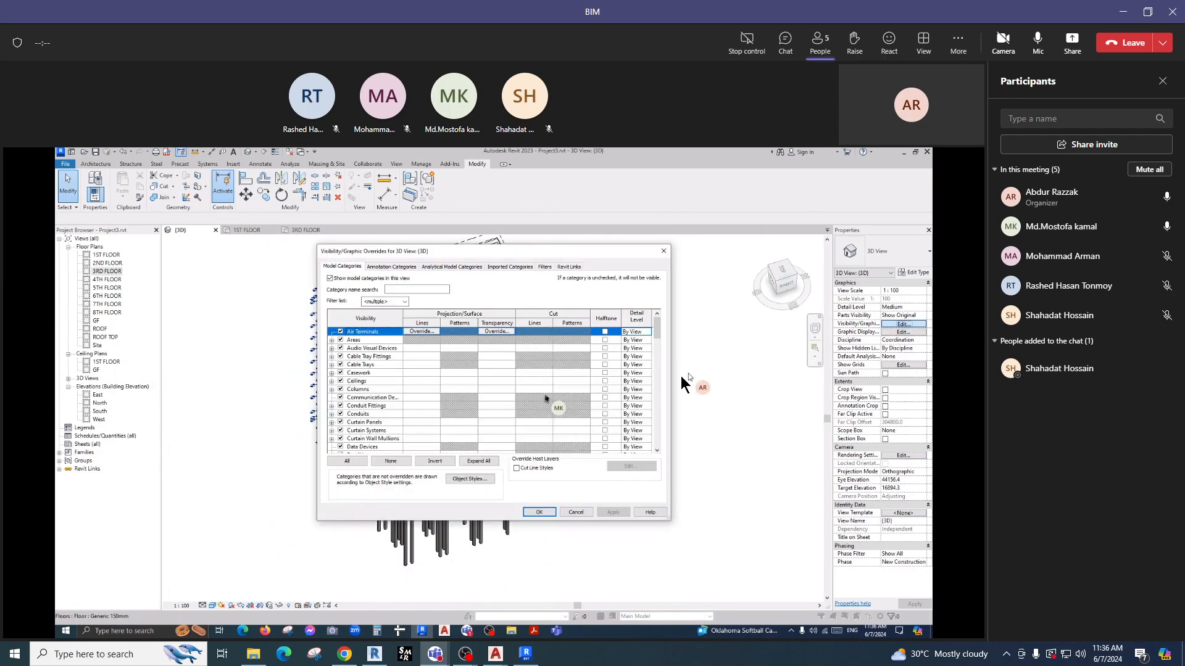
# Check the Walls and Windows categories and the Windows subcategories in the 3D view's overrides, then close them.
pyautogui.click(362, 409)
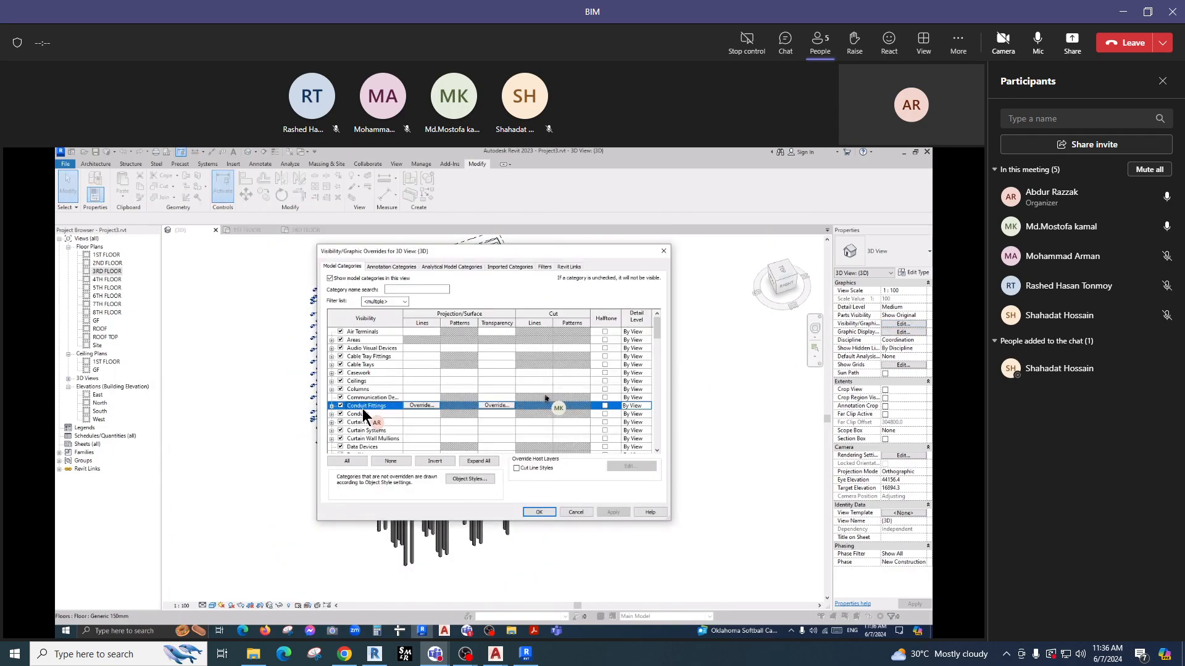
pyautogui.press('w')
pyautogui.scroll(-1, 367, 418)
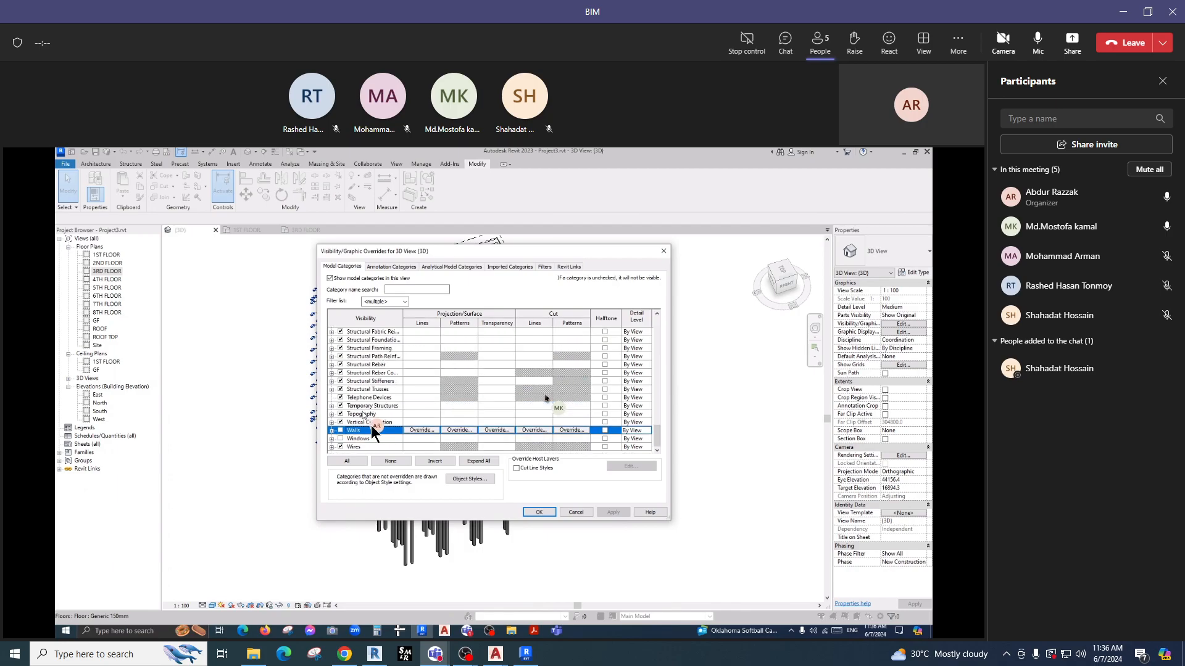
pyautogui.click(332, 439)
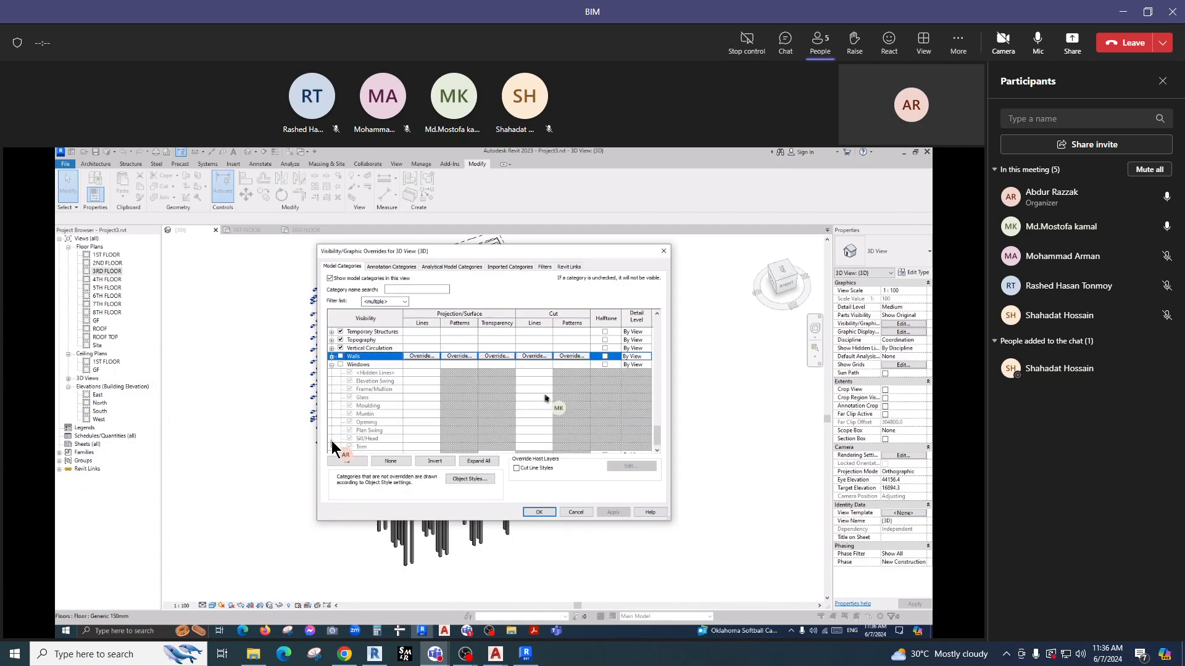
pyautogui.click(331, 365)
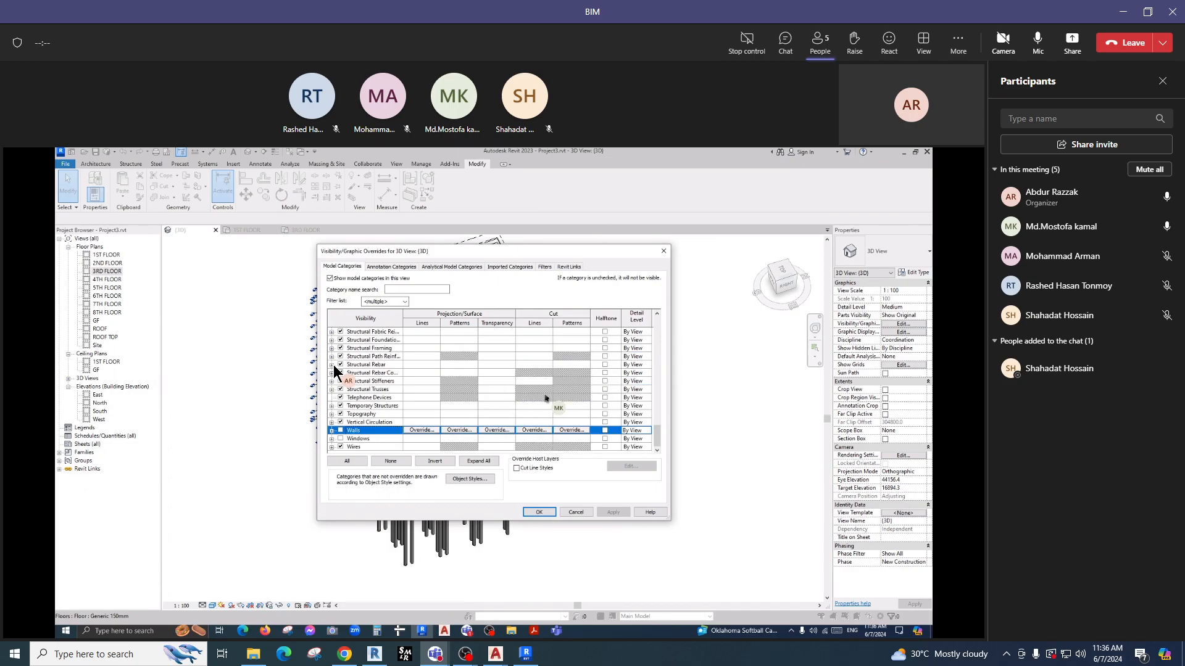
pyautogui.click(546, 512)
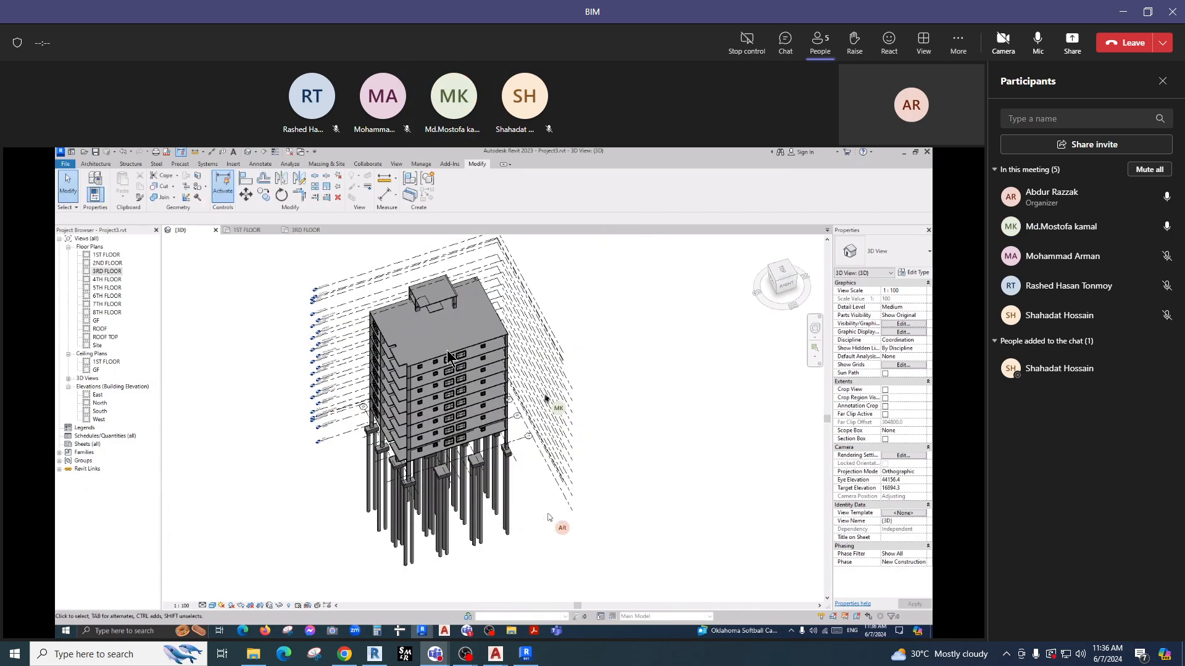
# Set the 3D view's discipline to Architectural.
pyautogui.scroll(10, 457, 369)
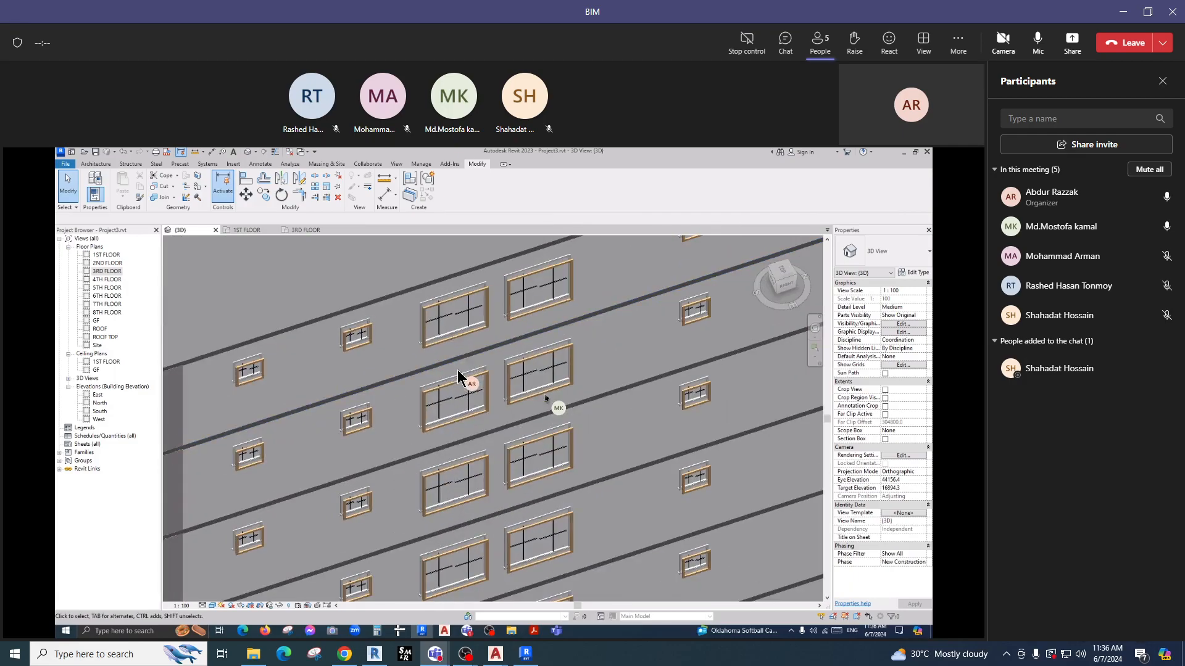
pyautogui.scroll(5, 444, 335)
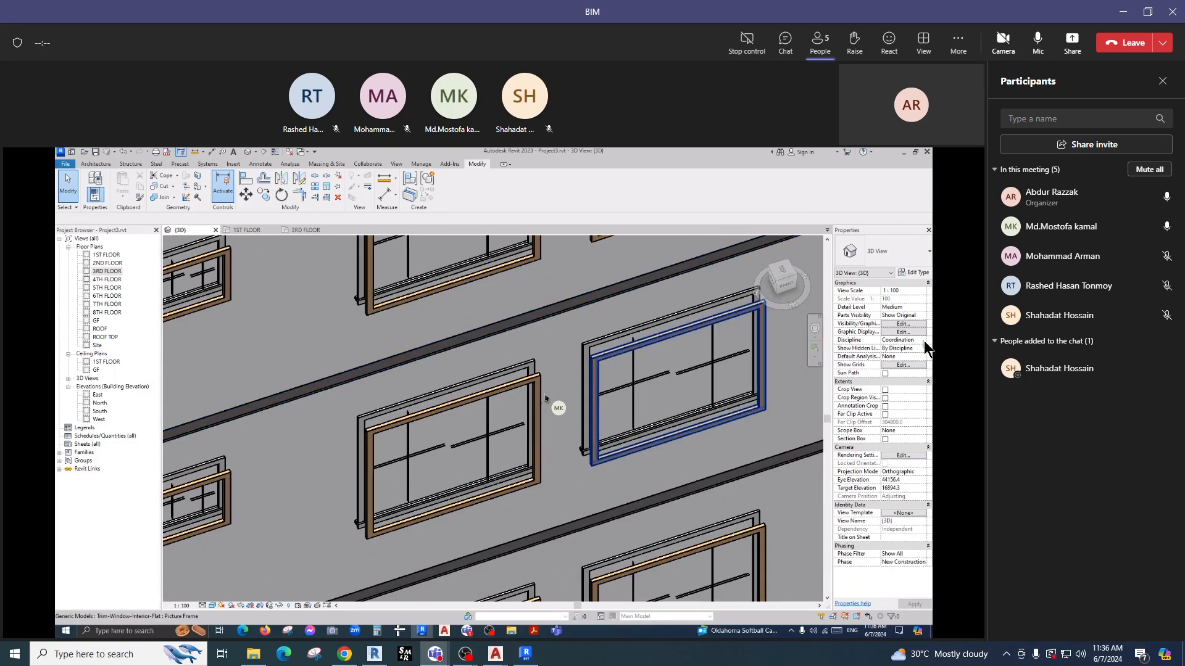
pyautogui.click(923, 341)
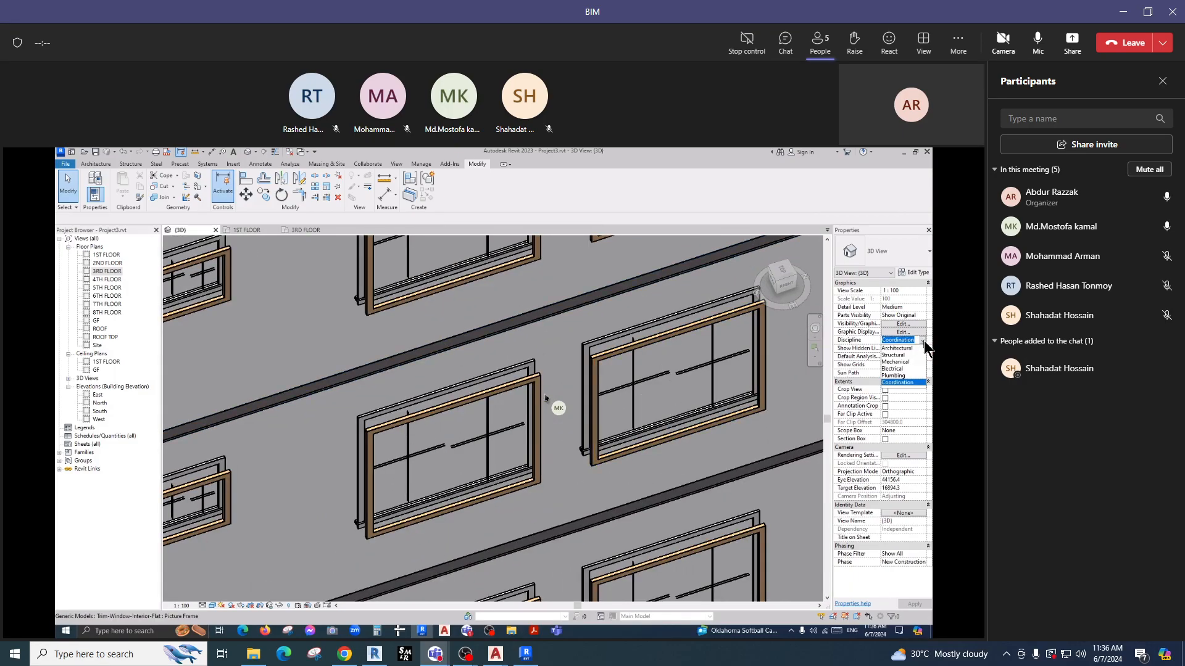
pyautogui.click(895, 349)
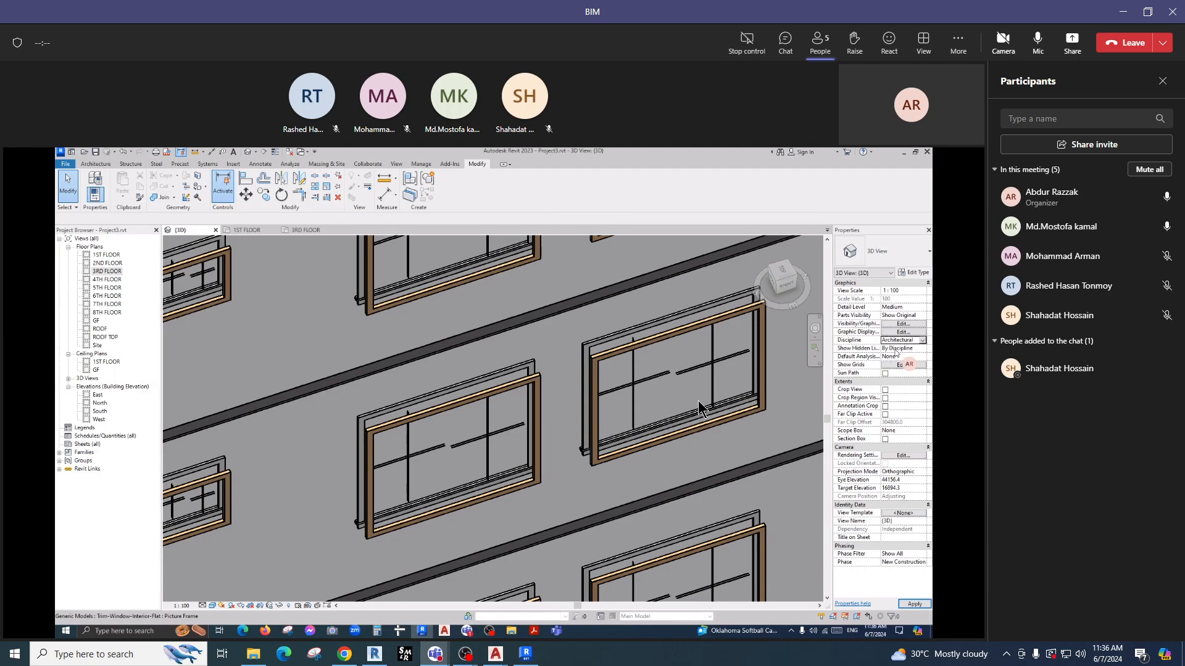
# Select an interior and an exterior window trim on the facade to check which category they belong to, then clear the selection.
pyautogui.click(647, 342)
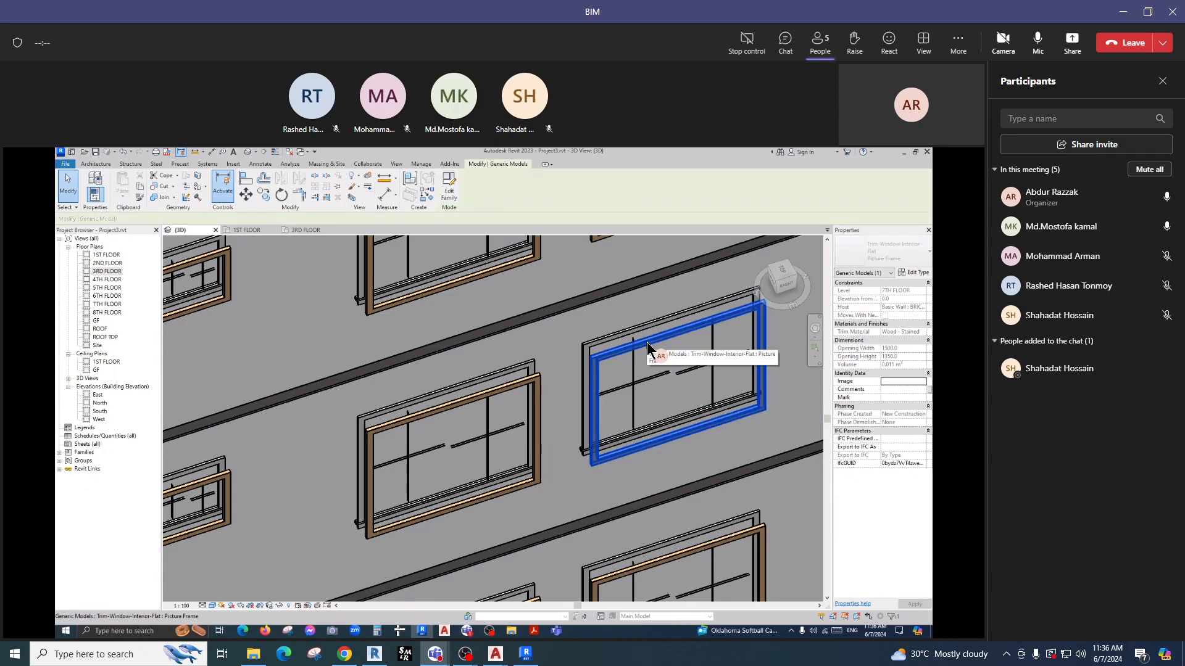
pyautogui.press('Escape')
pyautogui.click(486, 380)
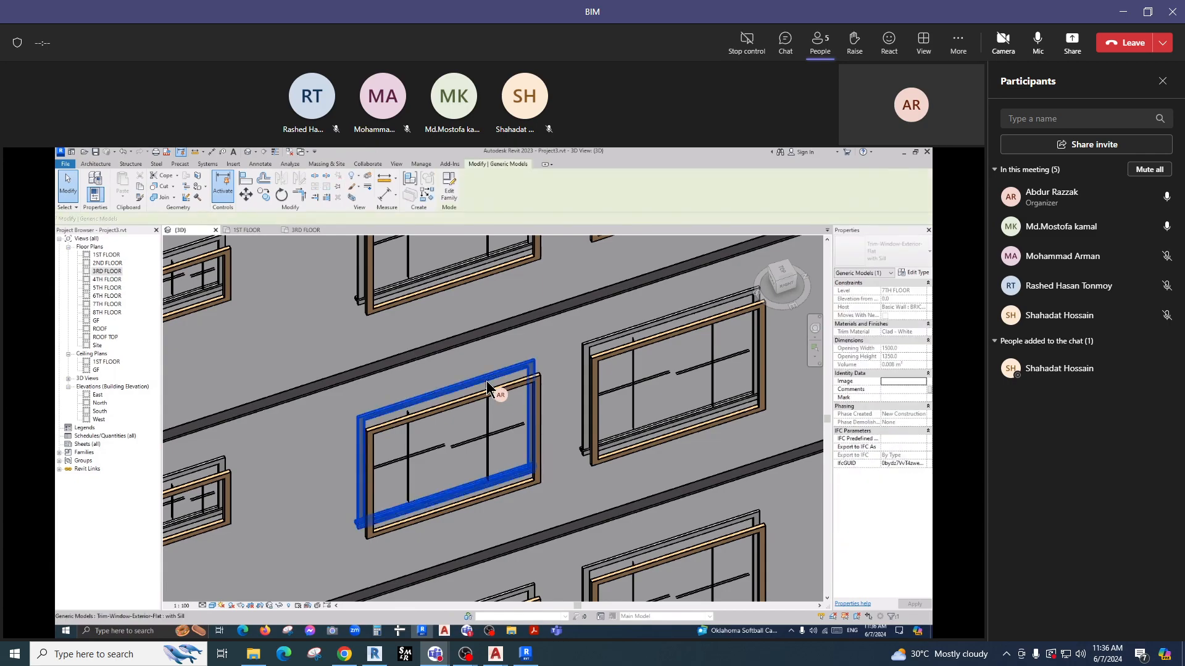
pyautogui.scroll(-5, 486, 380)
pyautogui.scroll(-8, 487, 380)
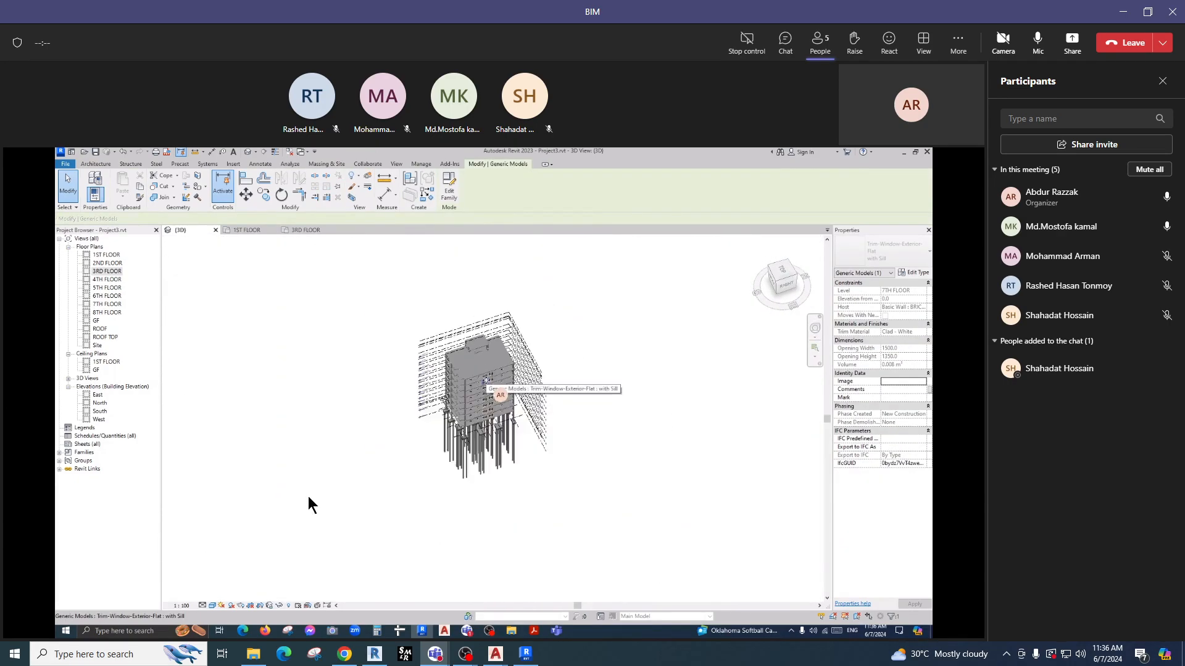
pyautogui.click(338, 514)
# Turn off the Generic Models category in the 3D view's visibility overrides and apply the change.
pyautogui.scroll(8, 460, 455)
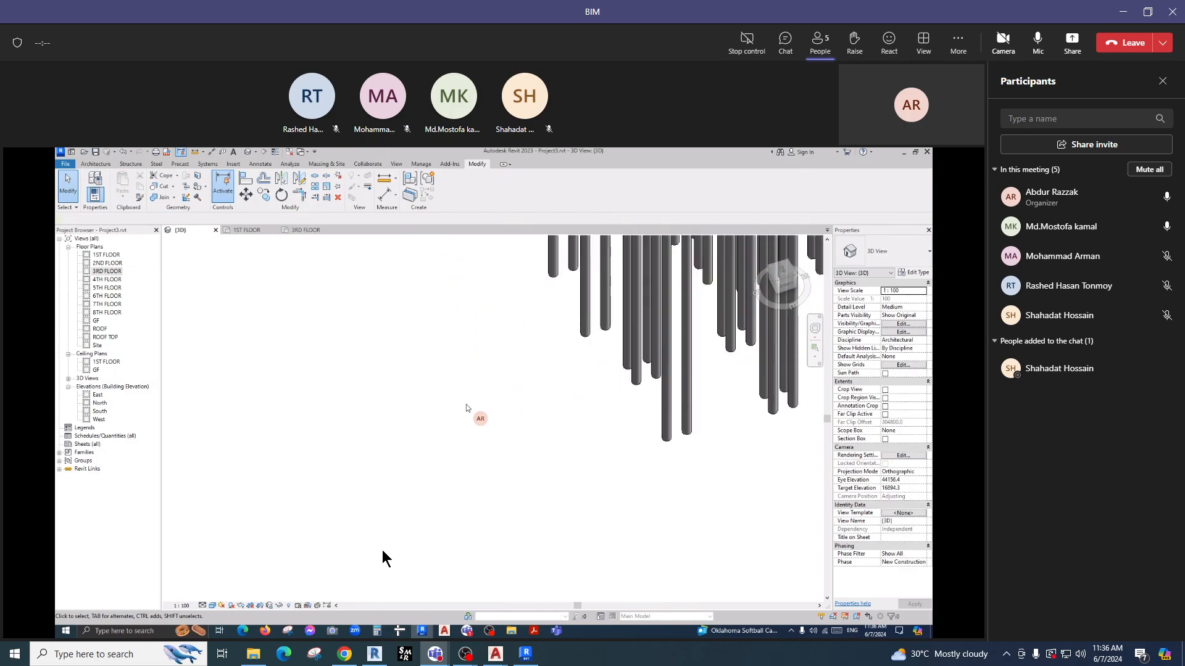
pyautogui.scroll(-4, 383, 560)
pyautogui.scroll(-4, 381, 559)
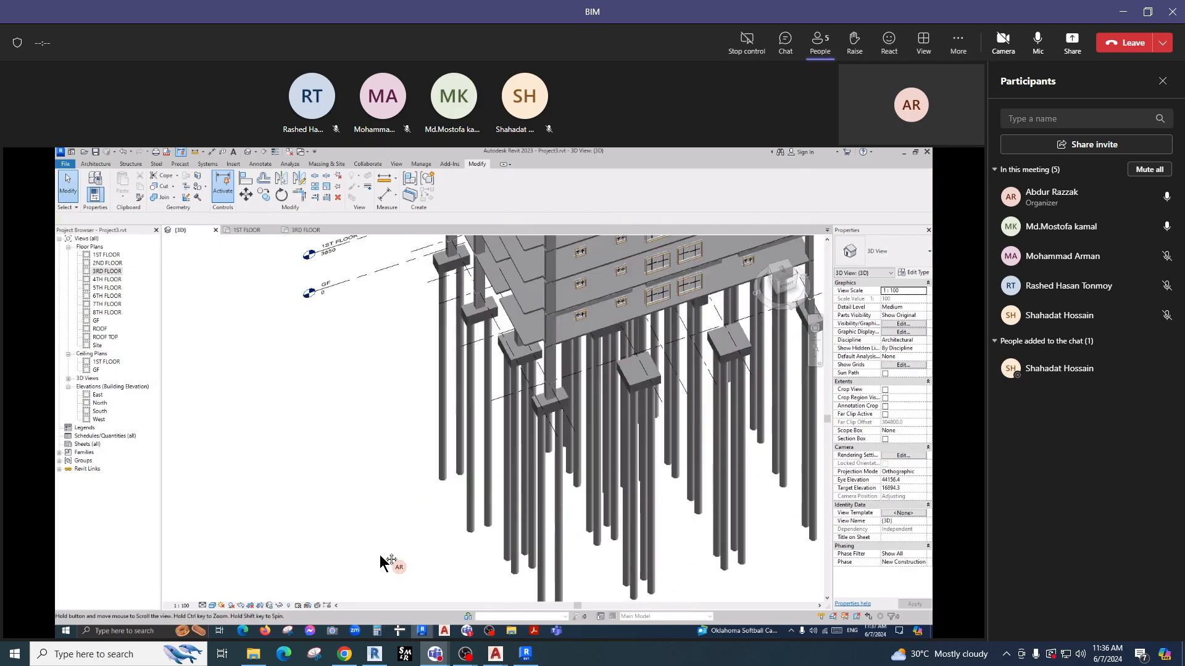
pyautogui.click(903, 324)
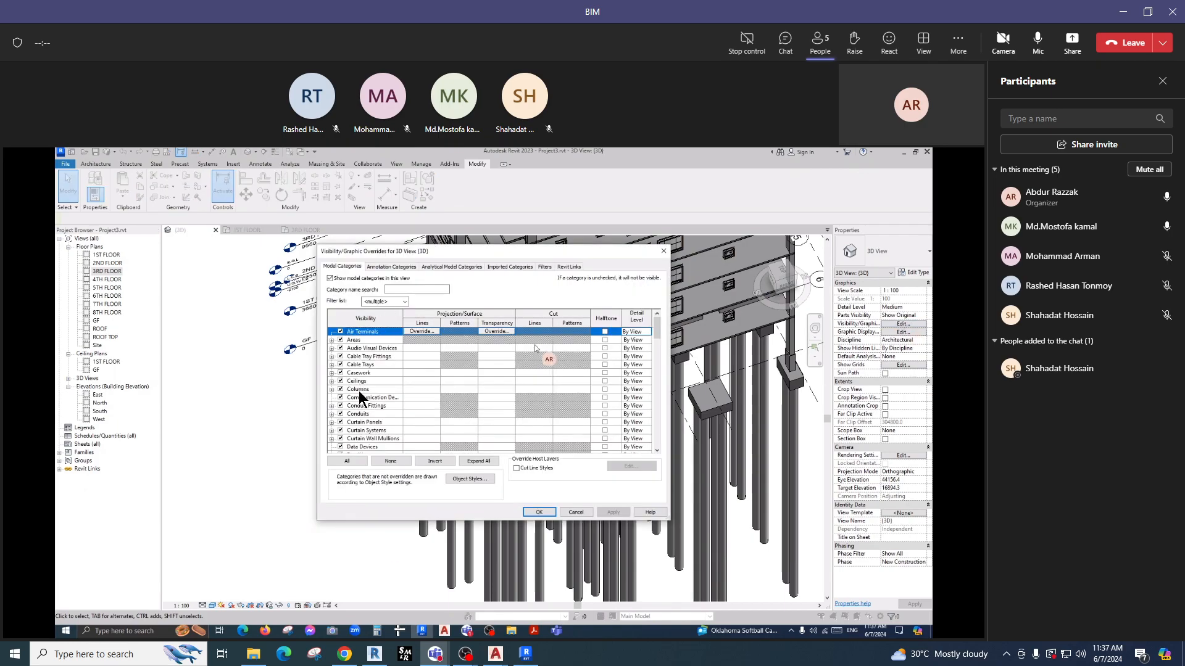
pyautogui.click(359, 390)
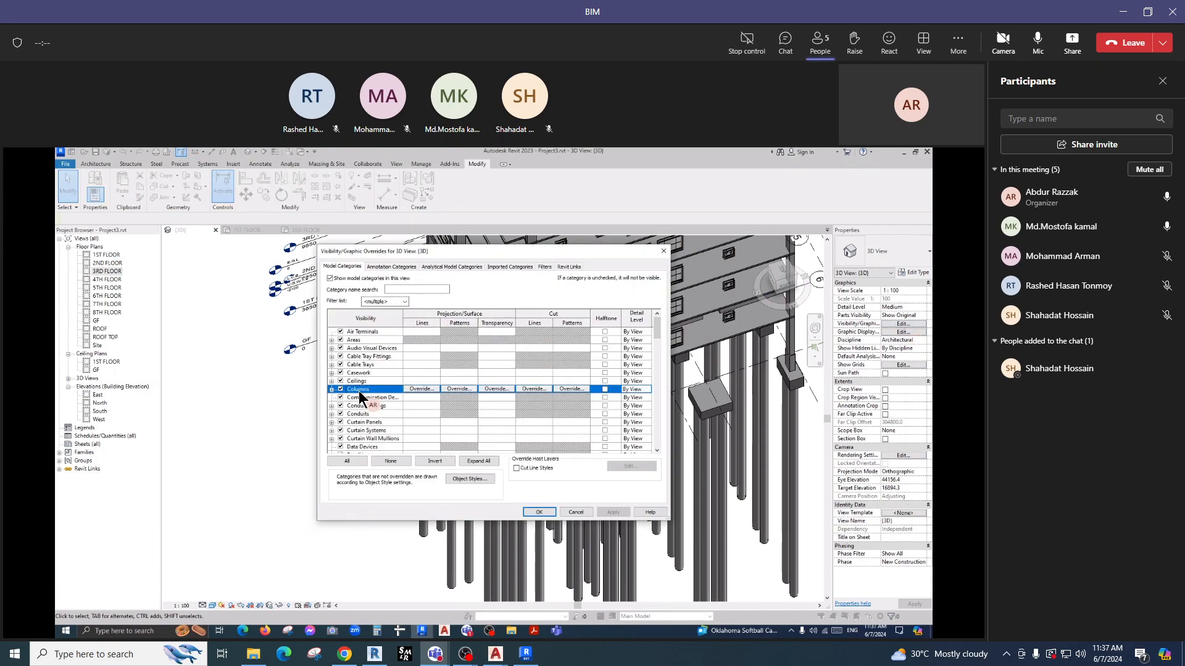
pyautogui.press('g')
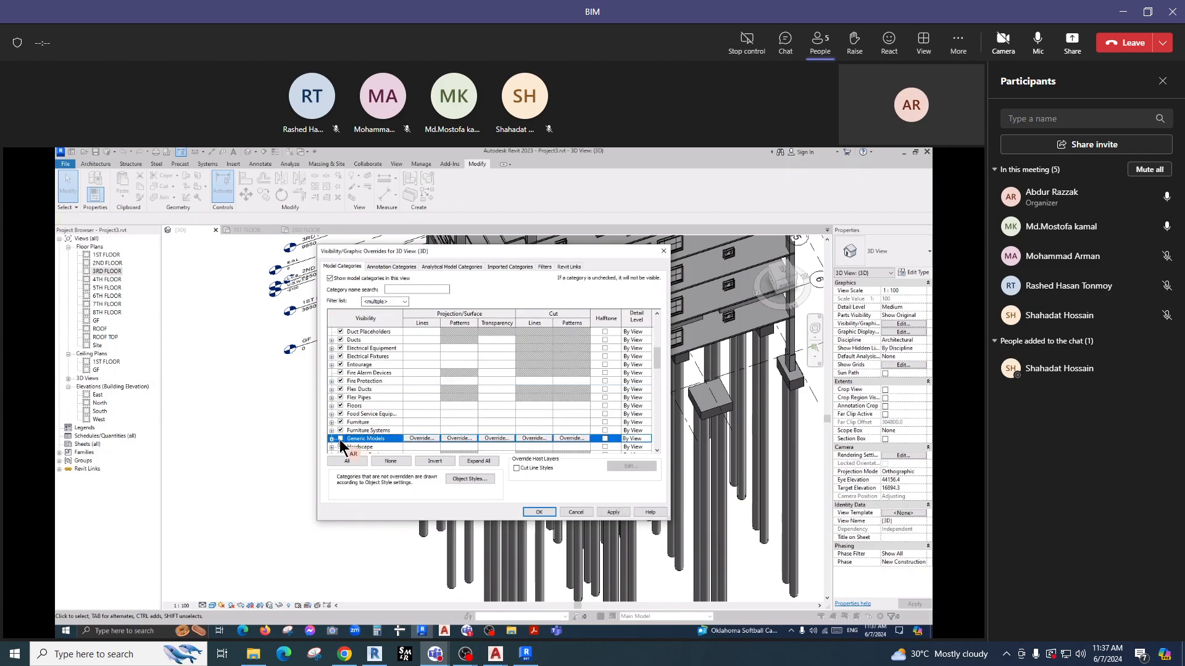
pyautogui.click(613, 513)
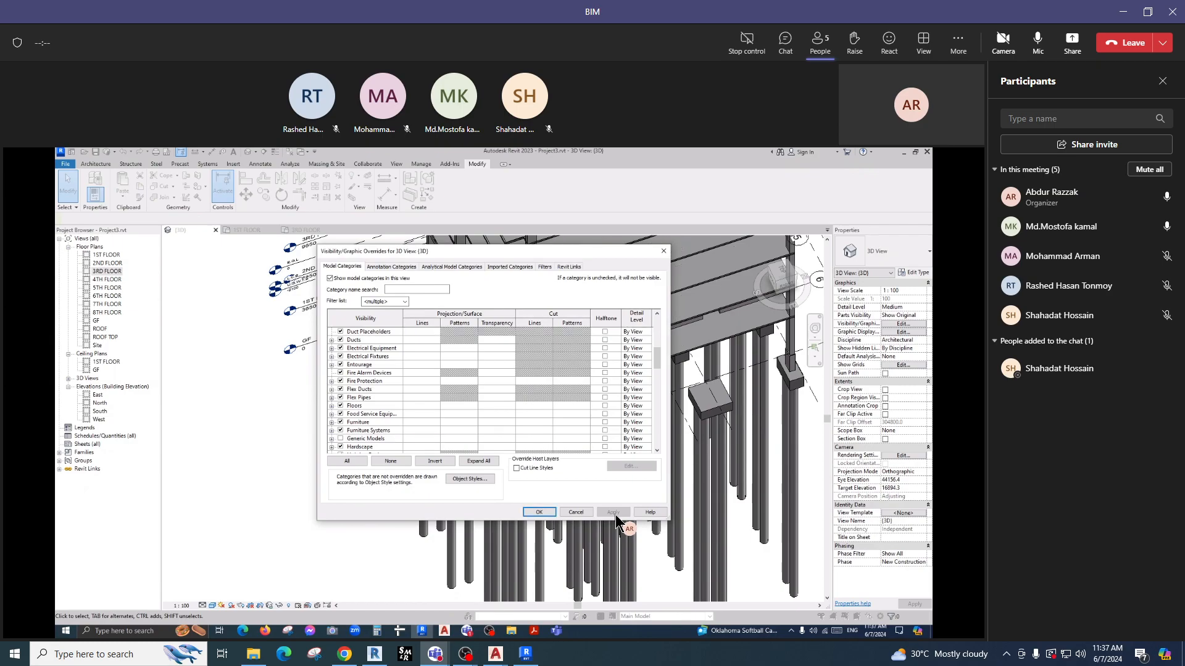
pyautogui.click(538, 512)
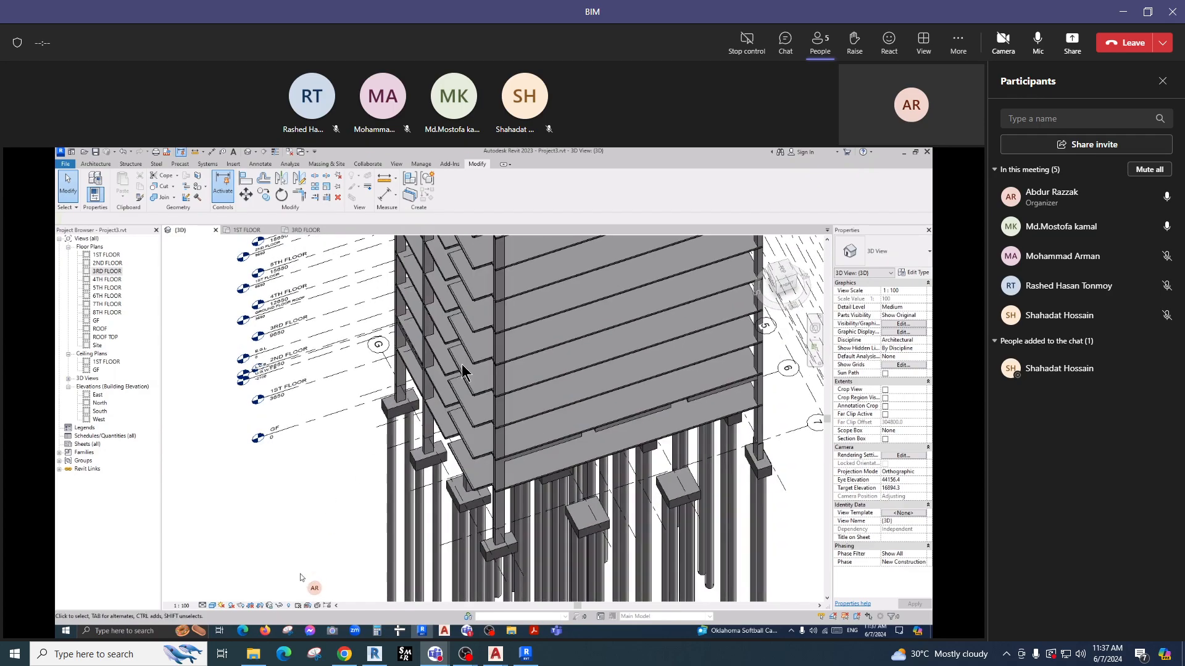
# Inspect the linked model and the top floor slab by selecting each in the 3D view, dismissing the save reminder.
pyautogui.scroll(-2, 300, 574)
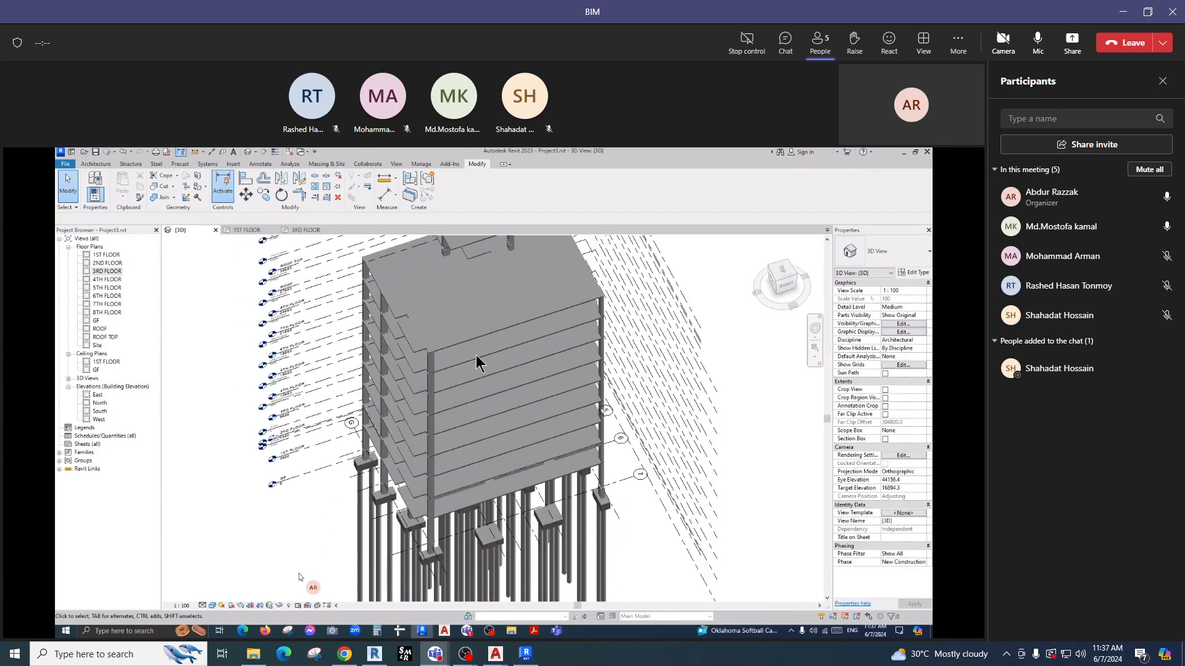
pyautogui.click(430, 361)
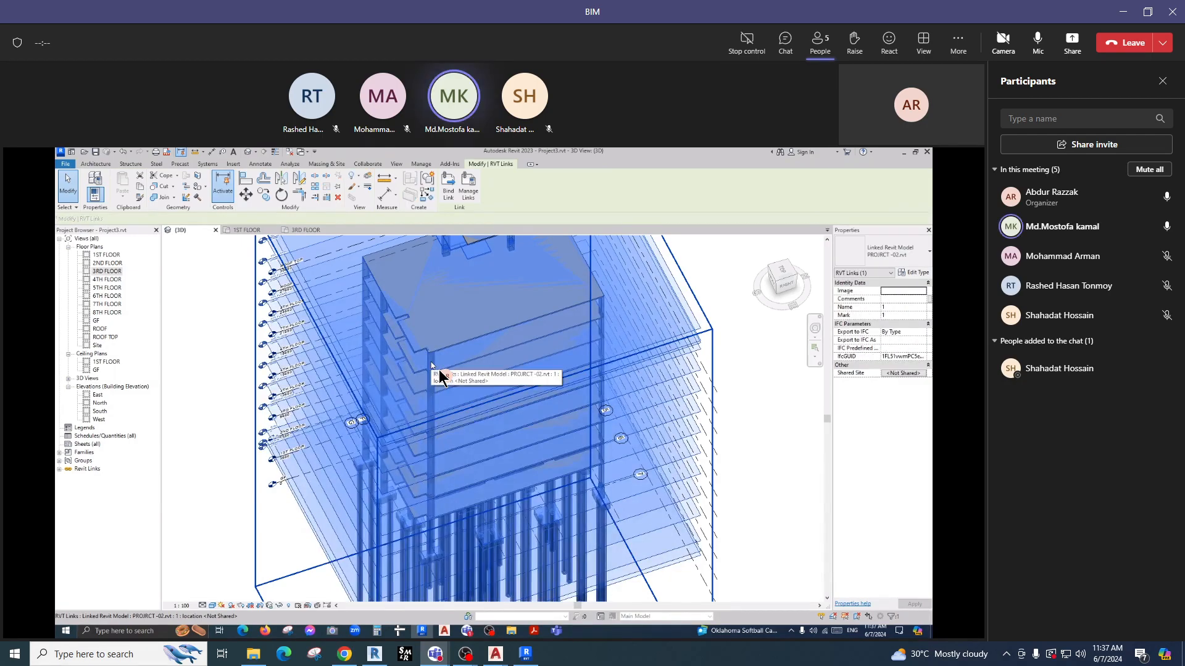
pyautogui.click(784, 446)
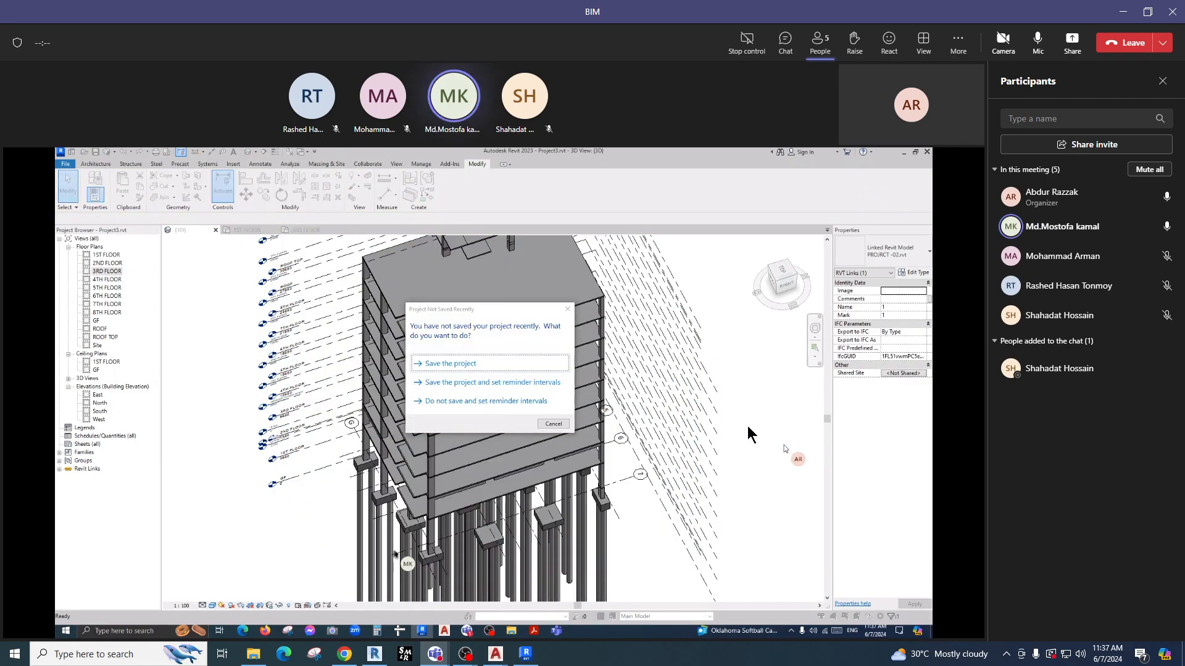
pyautogui.press('Escape')
pyautogui.click(570, 312)
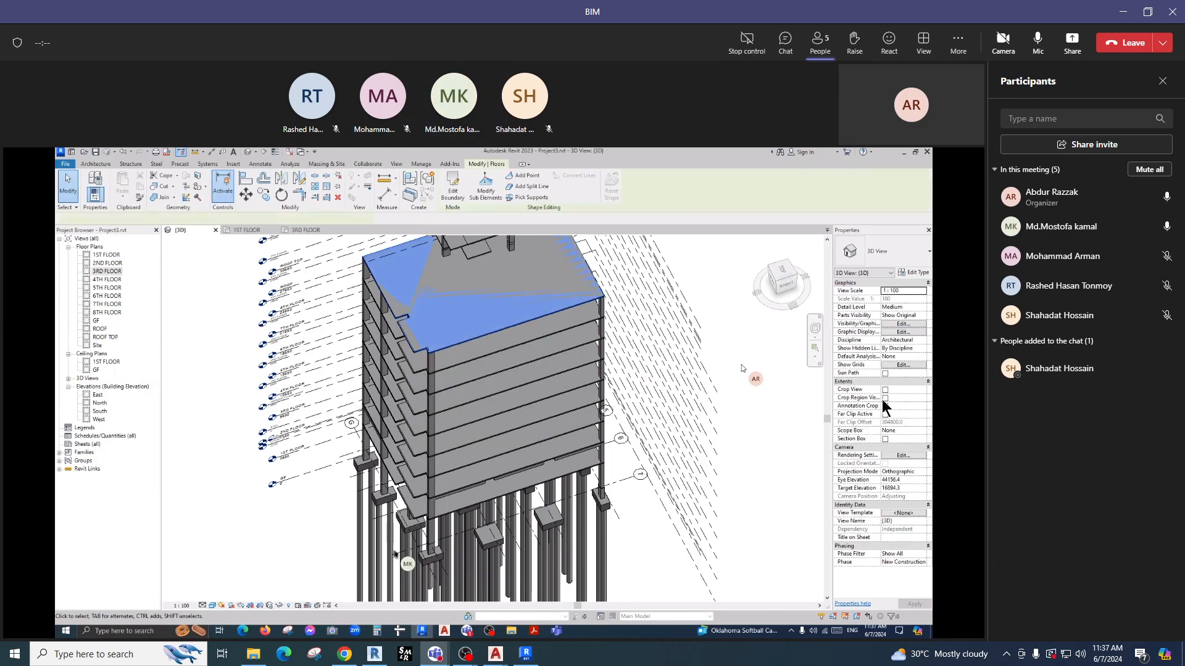
pyautogui.click(765, 377)
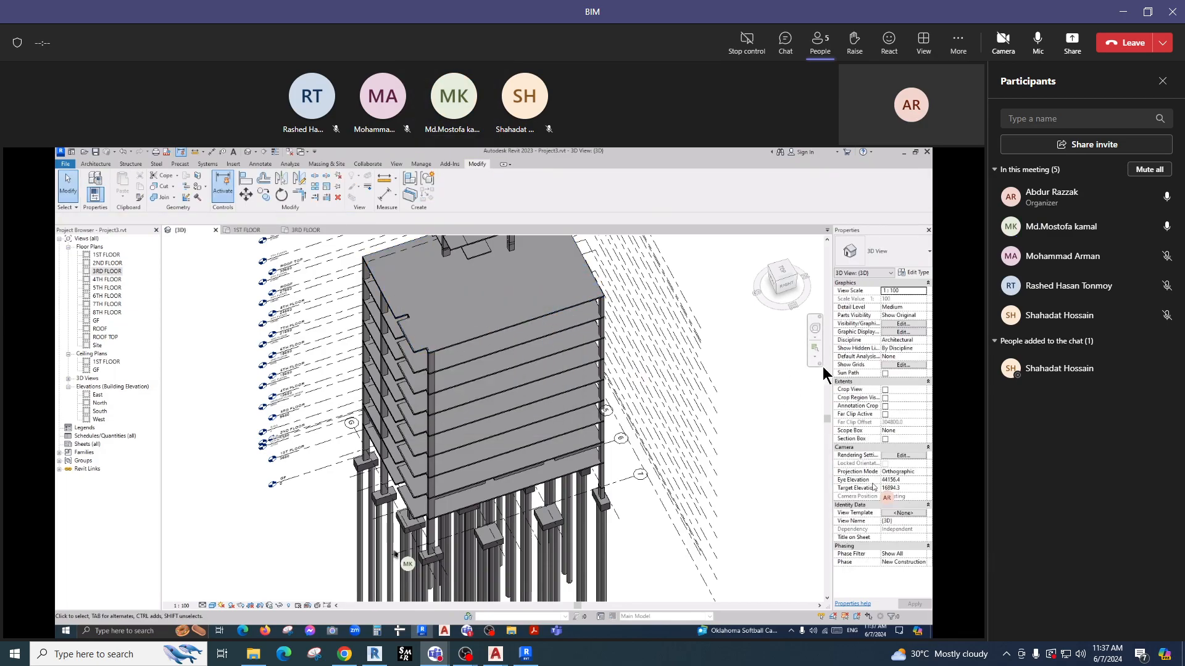
# Set the linked model's display settings and its model categories to Custom in the 3D view's visibility overrides.
pyautogui.click(913, 323)
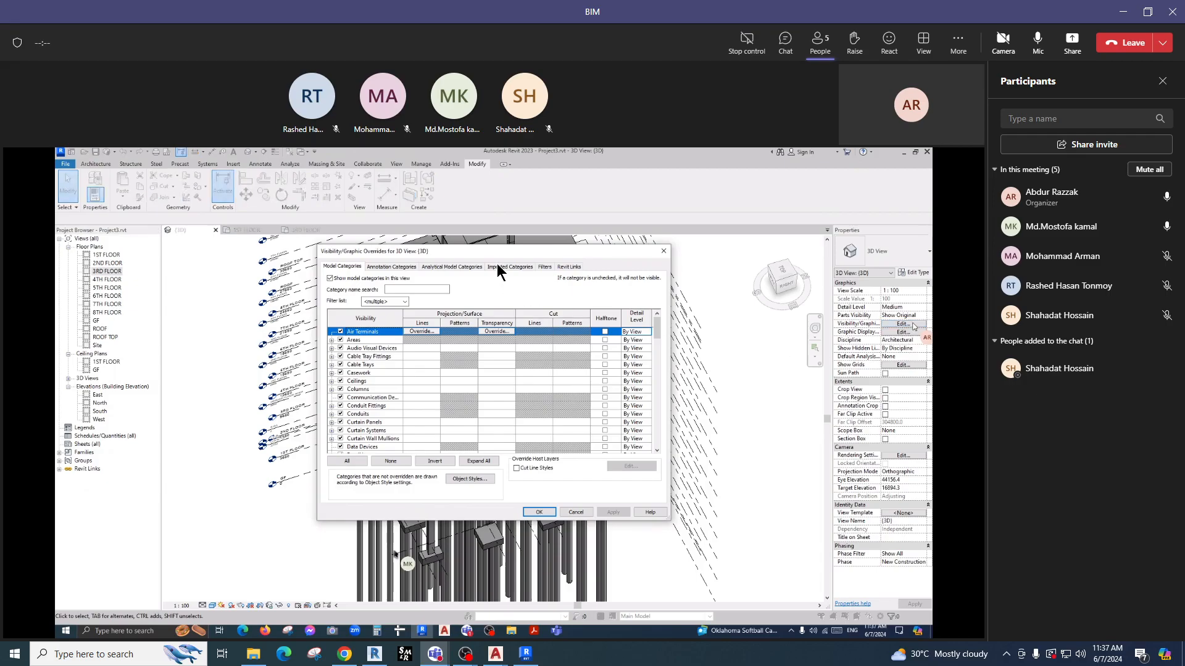
pyautogui.moveTo(431, 255); pyautogui.dragTo(627, 251)
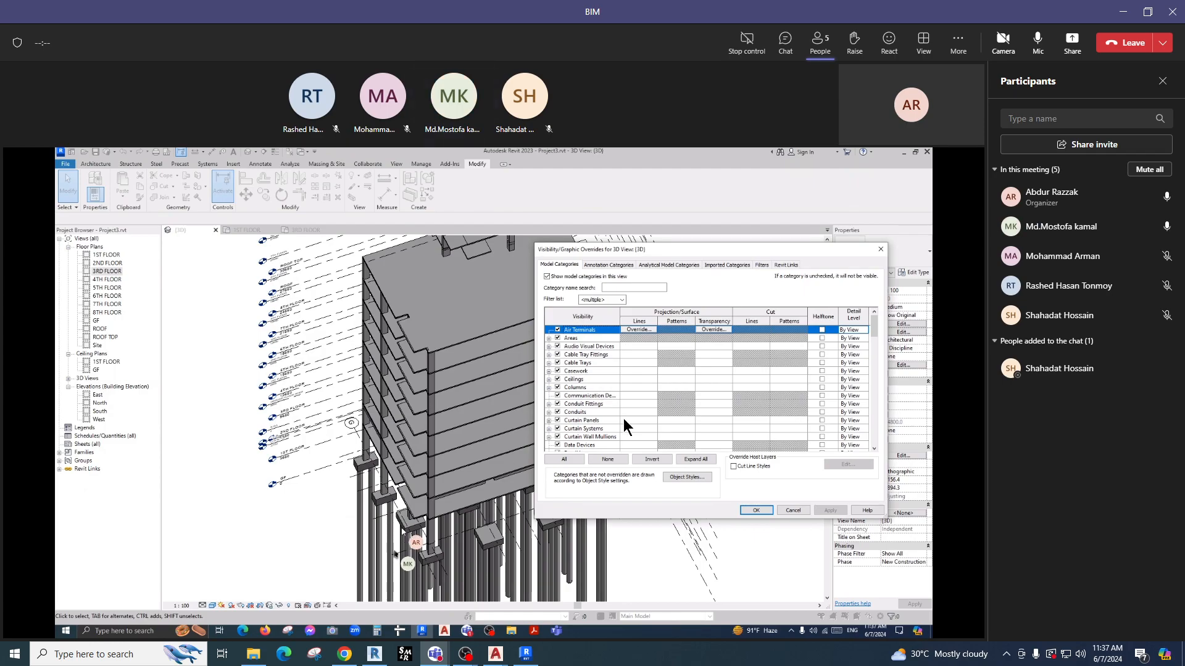
pyautogui.click(791, 265)
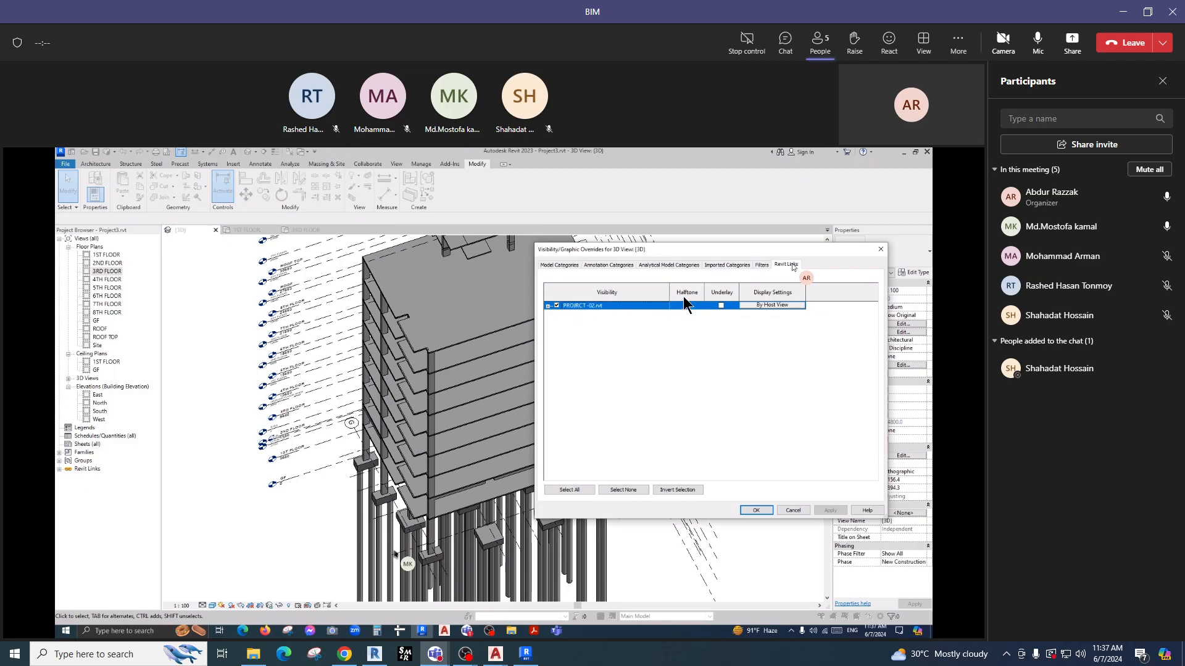
pyautogui.click(767, 304)
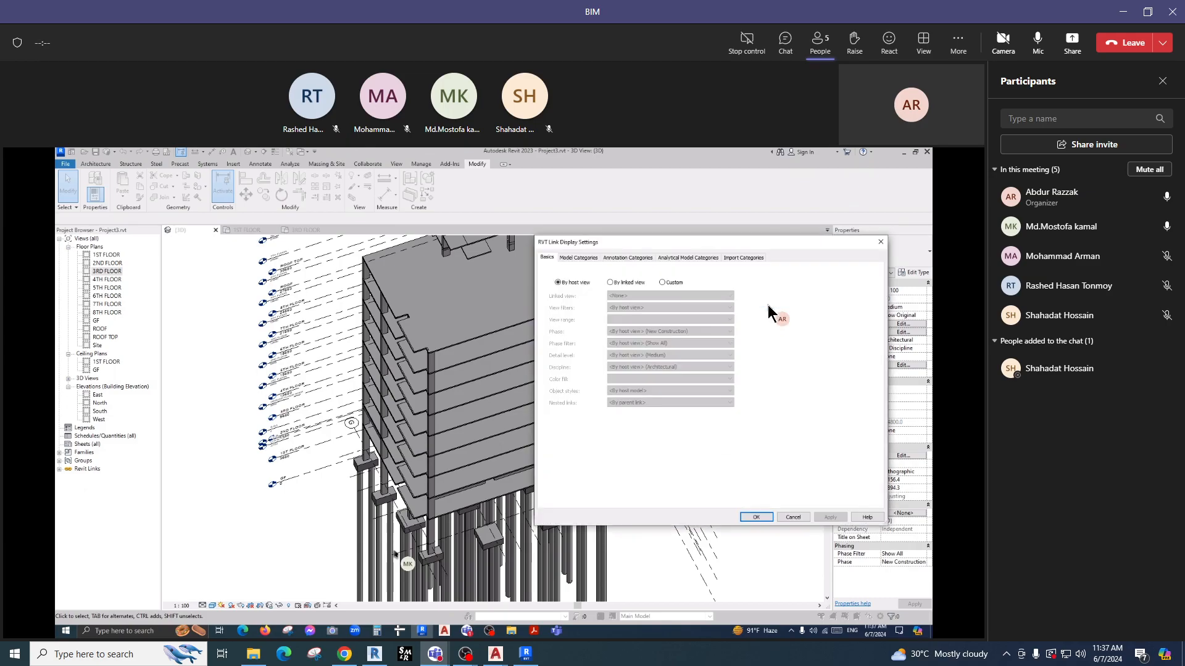
pyautogui.click(672, 285)
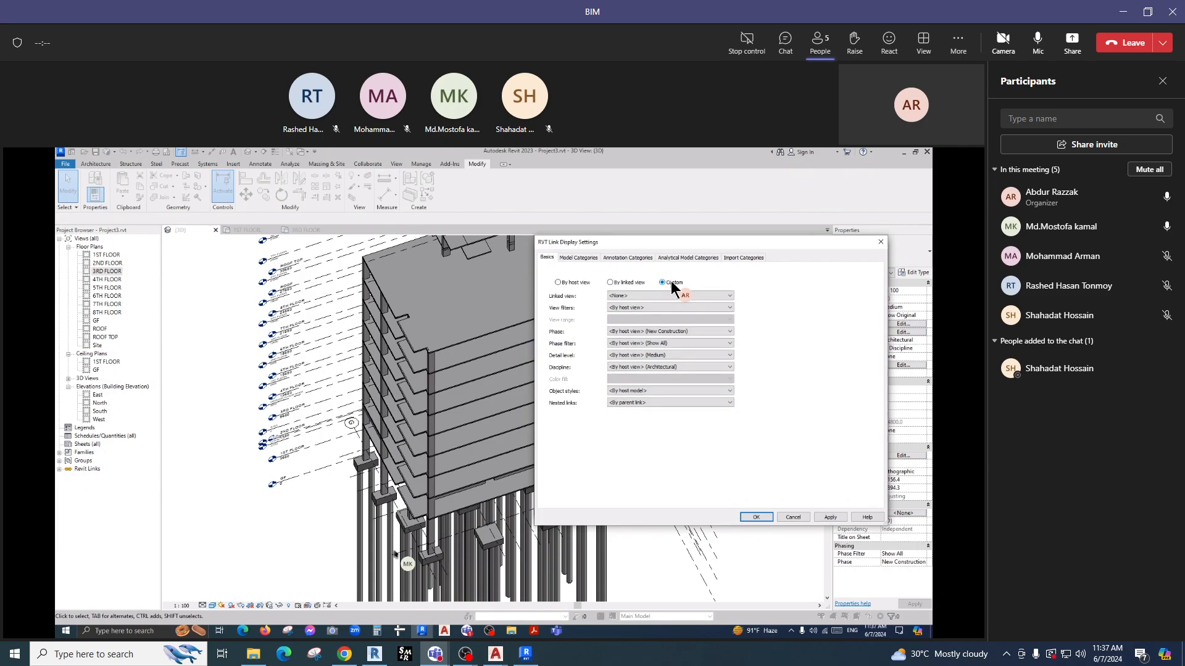
pyautogui.click(585, 260)
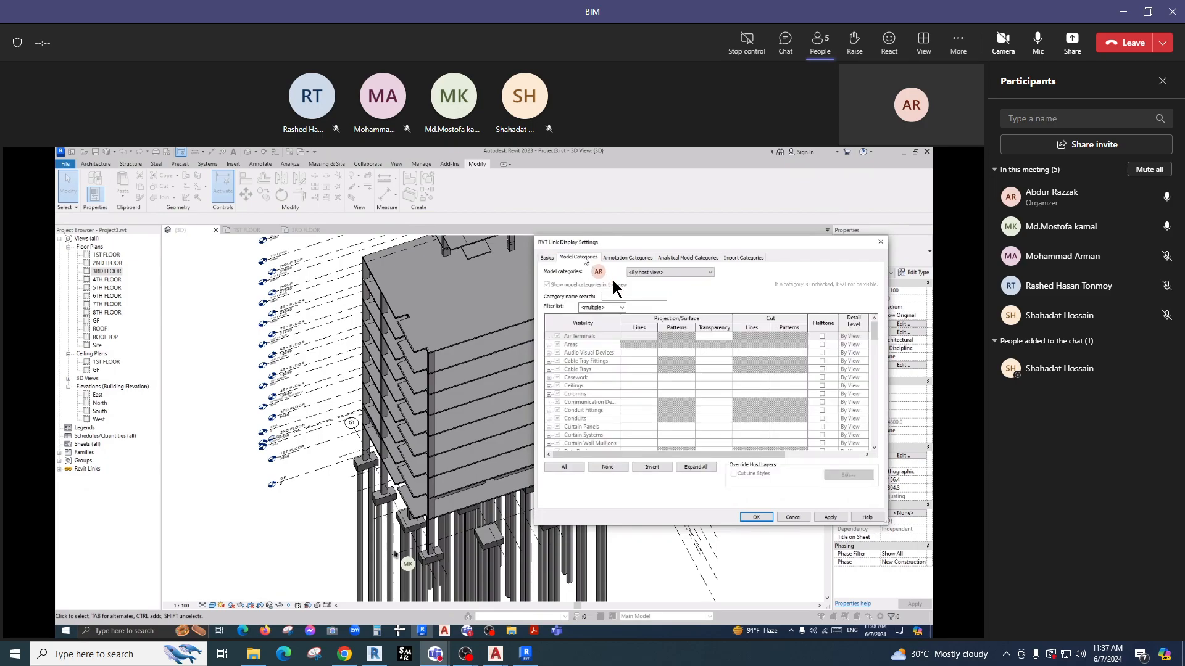
pyautogui.click(665, 272)
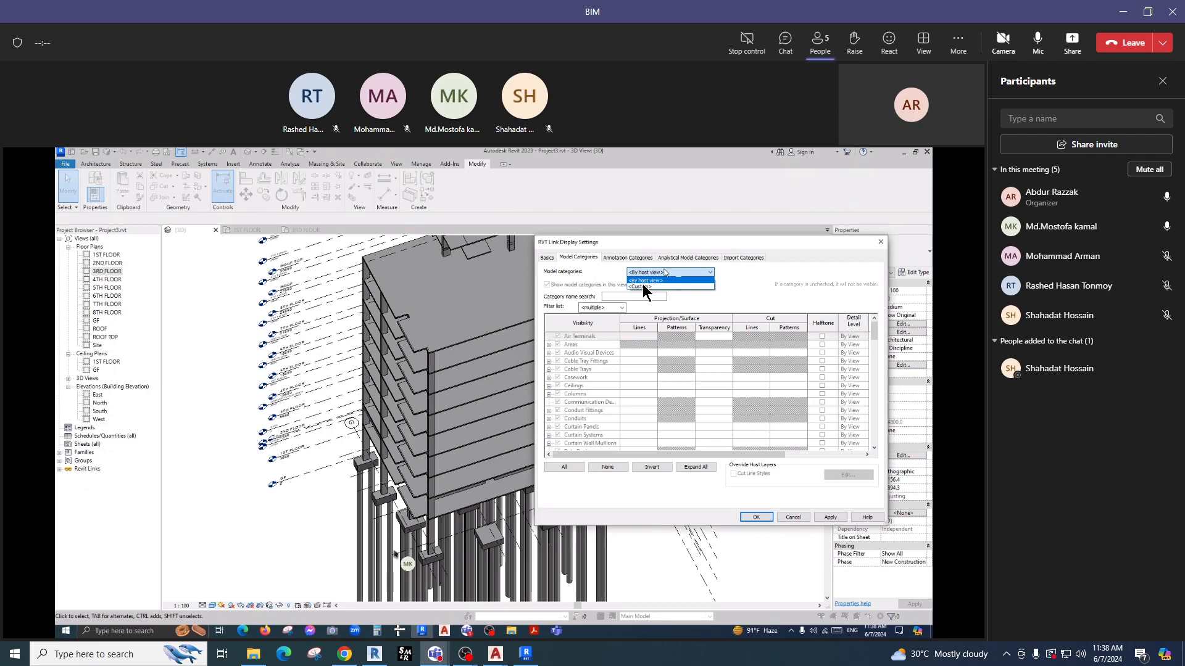
pyautogui.click(642, 287)
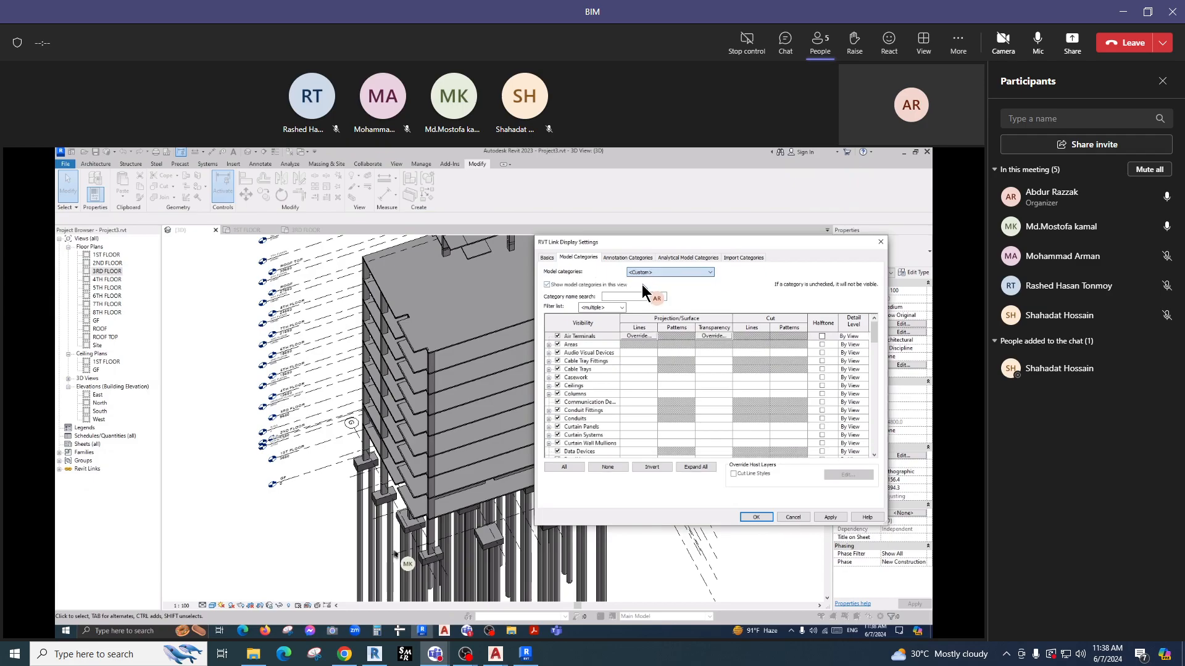
# Turn off Structural Foundations in the linked model's custom model categories and apply the overrides to the 3D view.
pyautogui.click(588, 427)
pyautogui.press('s')
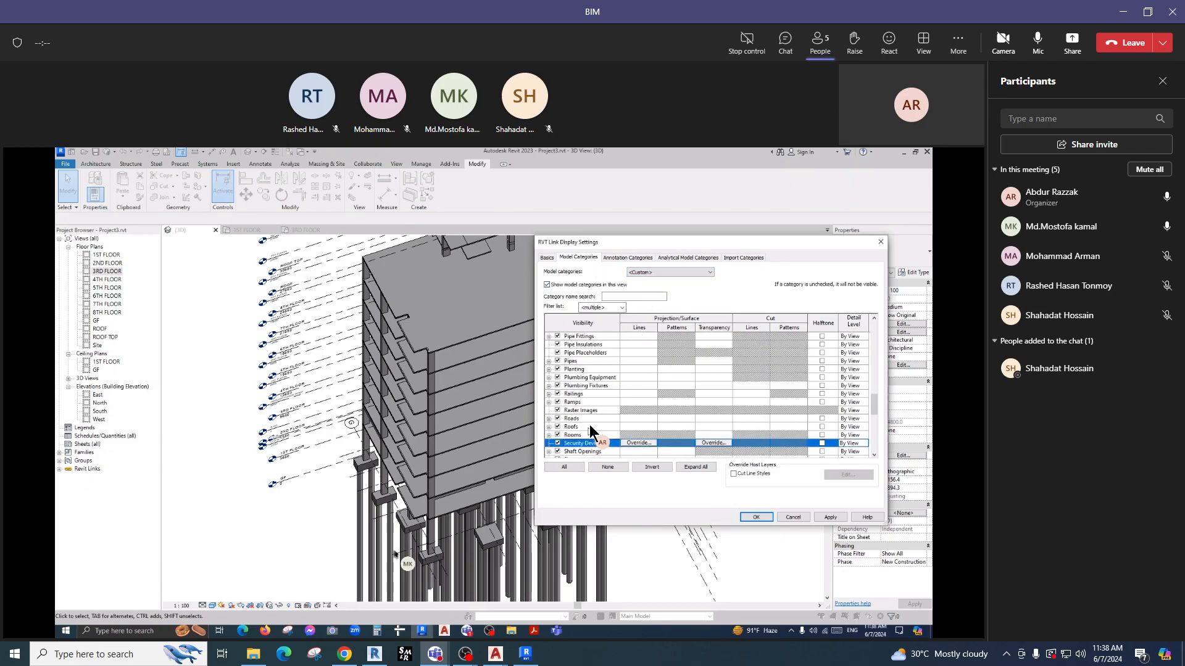
pyautogui.scroll(-4, 590, 427)
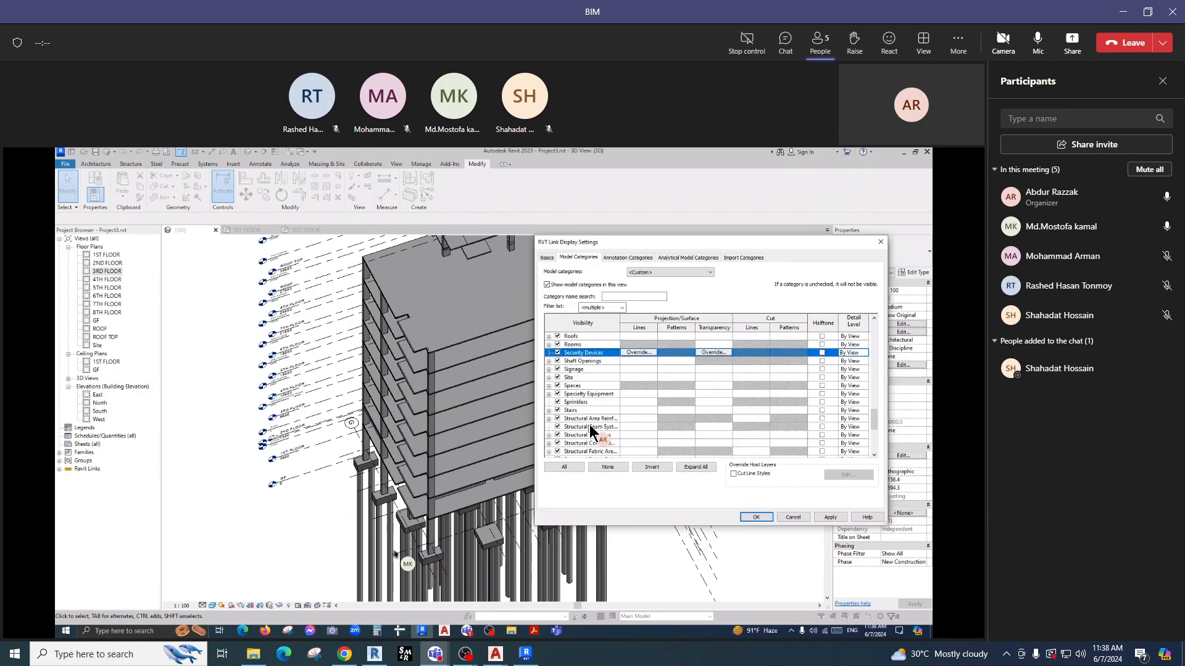
pyautogui.scroll(-4, 589, 429)
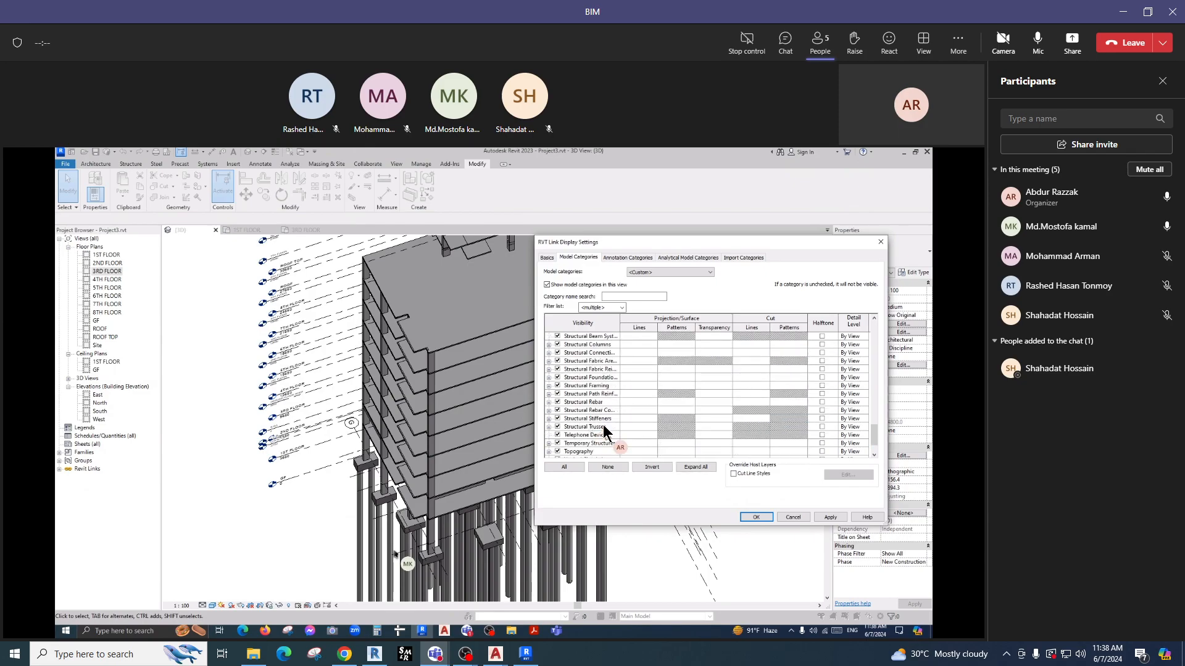
pyautogui.click(561, 377)
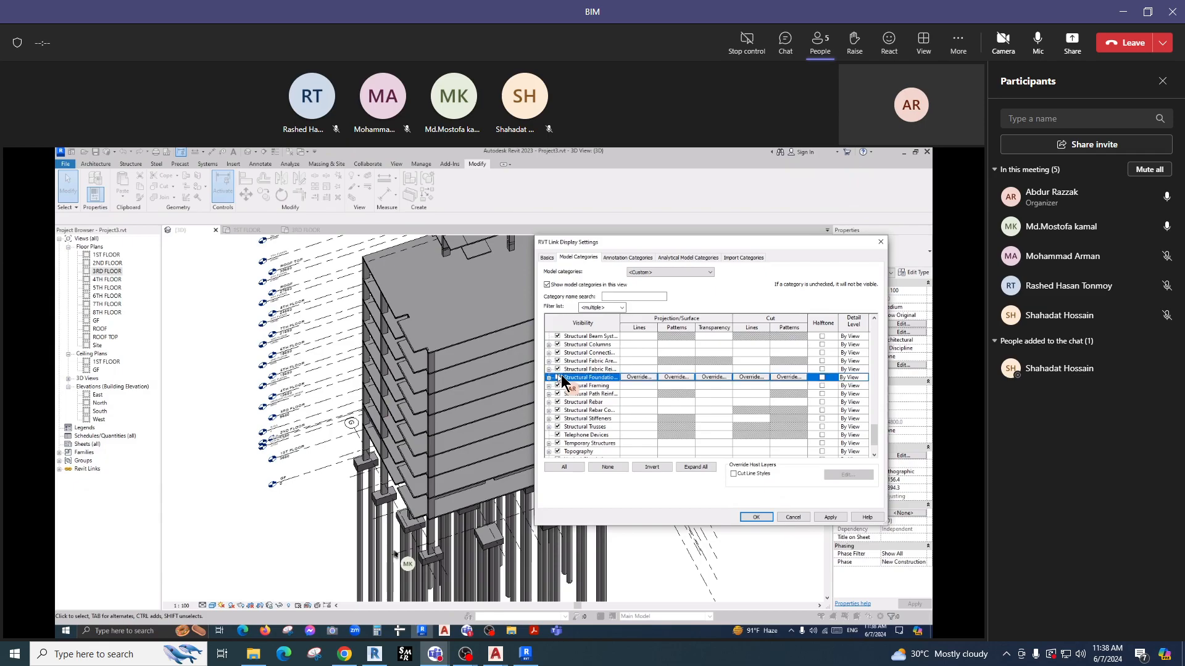
pyautogui.click(831, 517)
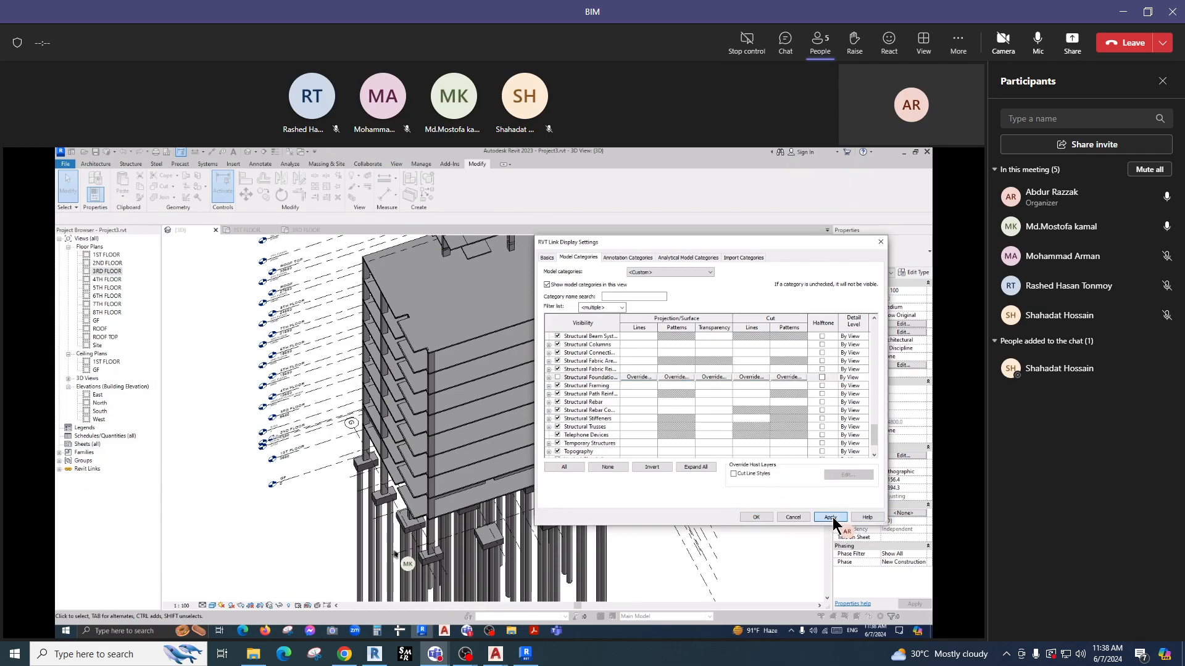
pyautogui.click(747, 517)
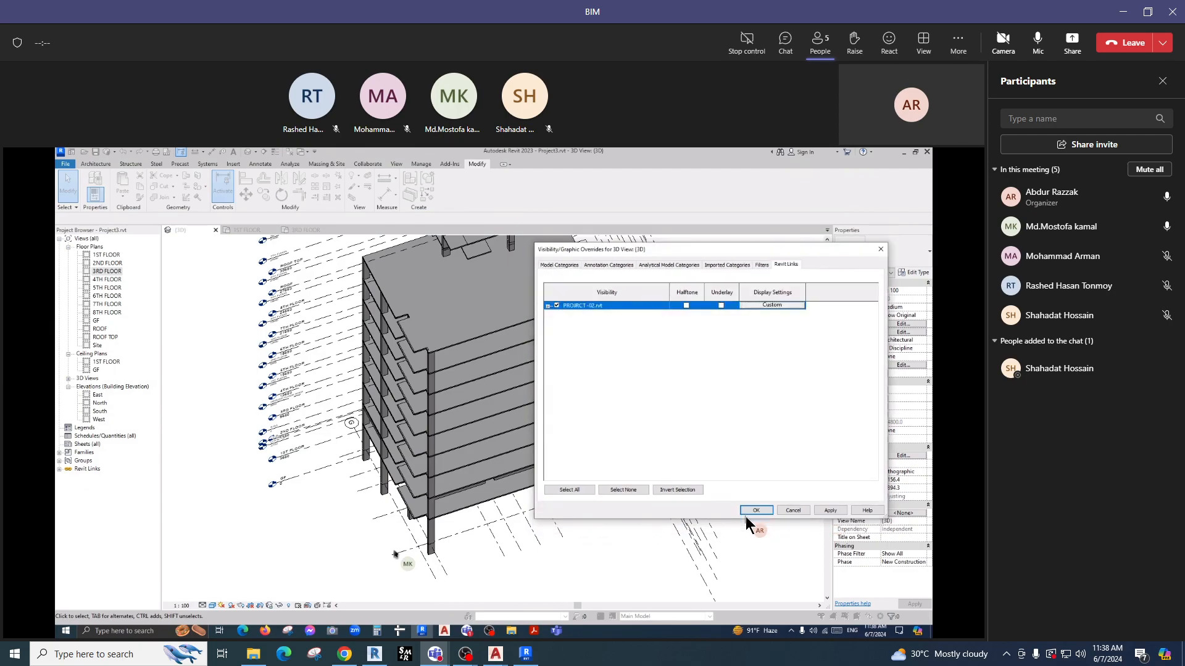
pyautogui.click(831, 510)
pyautogui.click(765, 513)
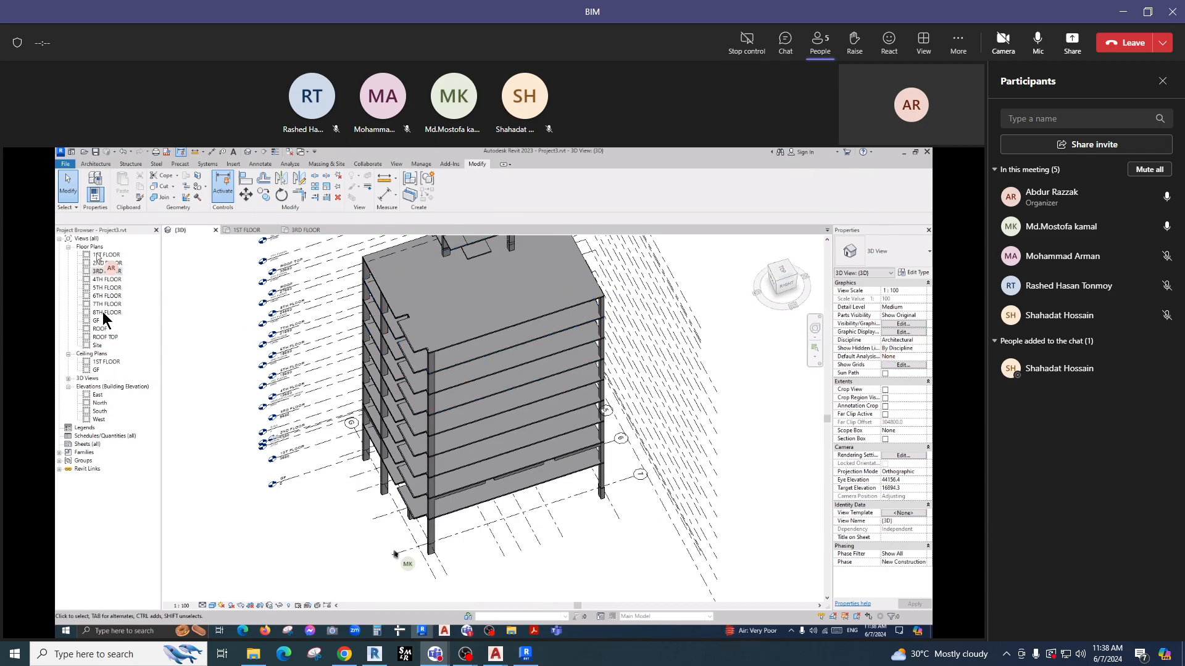
# Select the 1ST FLOOR floor plan to show its view properties.
pyautogui.click(102, 256)
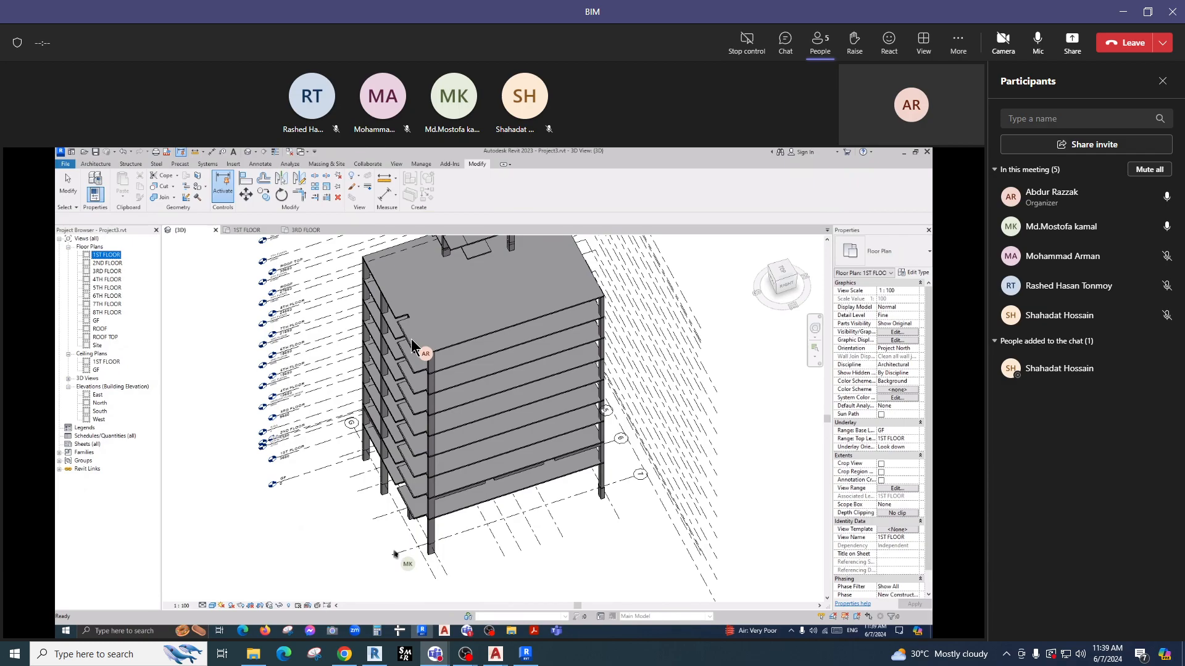
# Review the model categories in the 1ST FLOOR floor plan's visibility overrides and close them without changes.
pyautogui.click(898, 332)
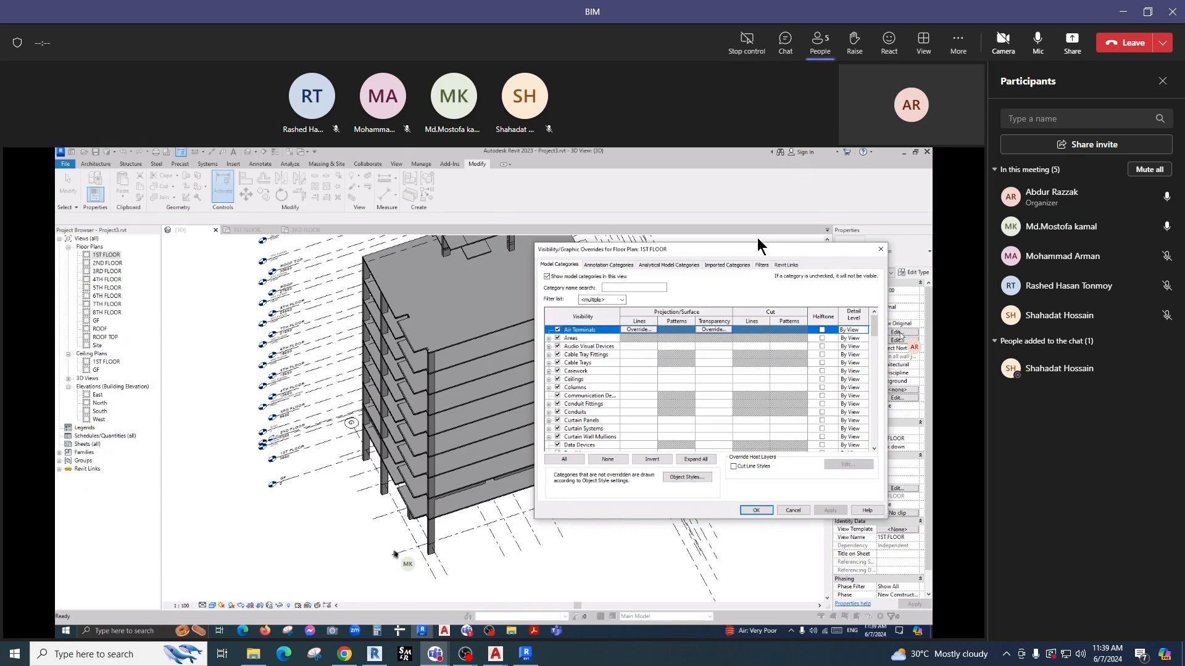
pyautogui.moveTo(648, 249); pyautogui.dragTo(484, 241)
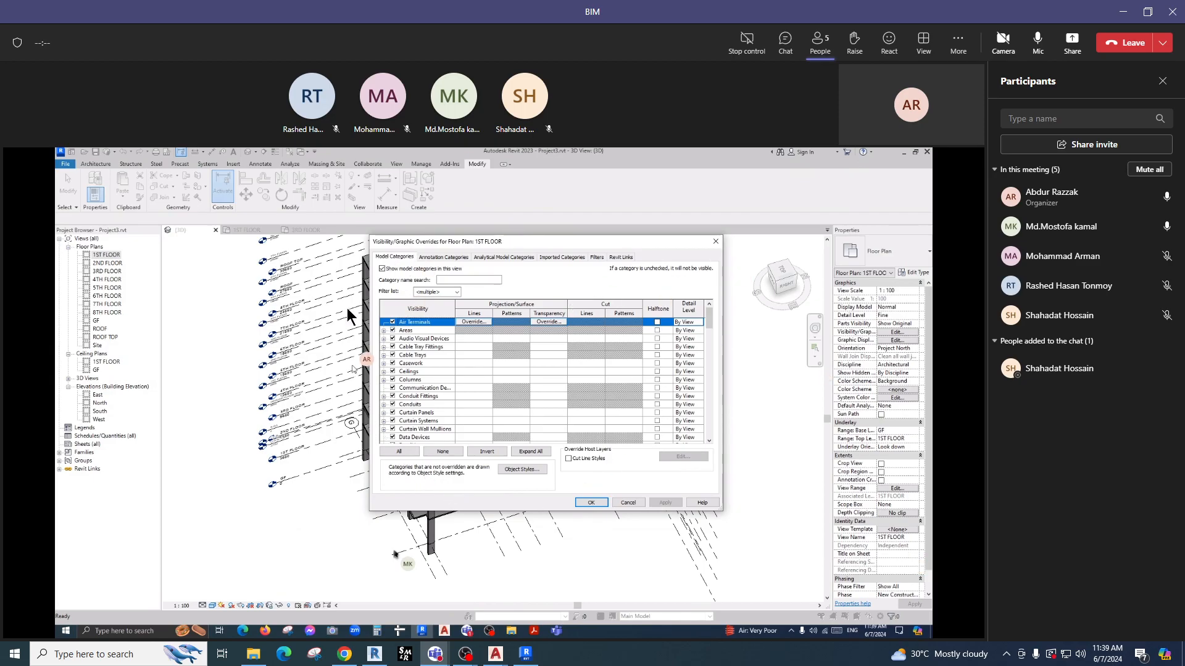
pyautogui.click(714, 242)
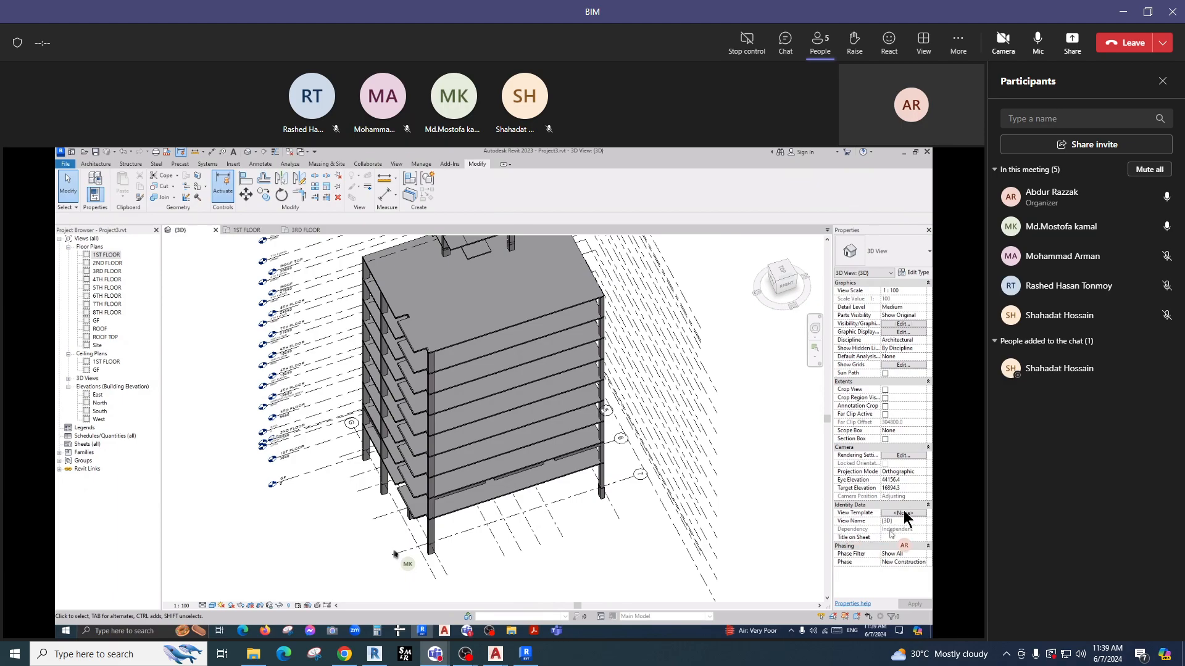
# Assign the Architectural Presentation 3D view template to the 3D view.
pyautogui.click(901, 513)
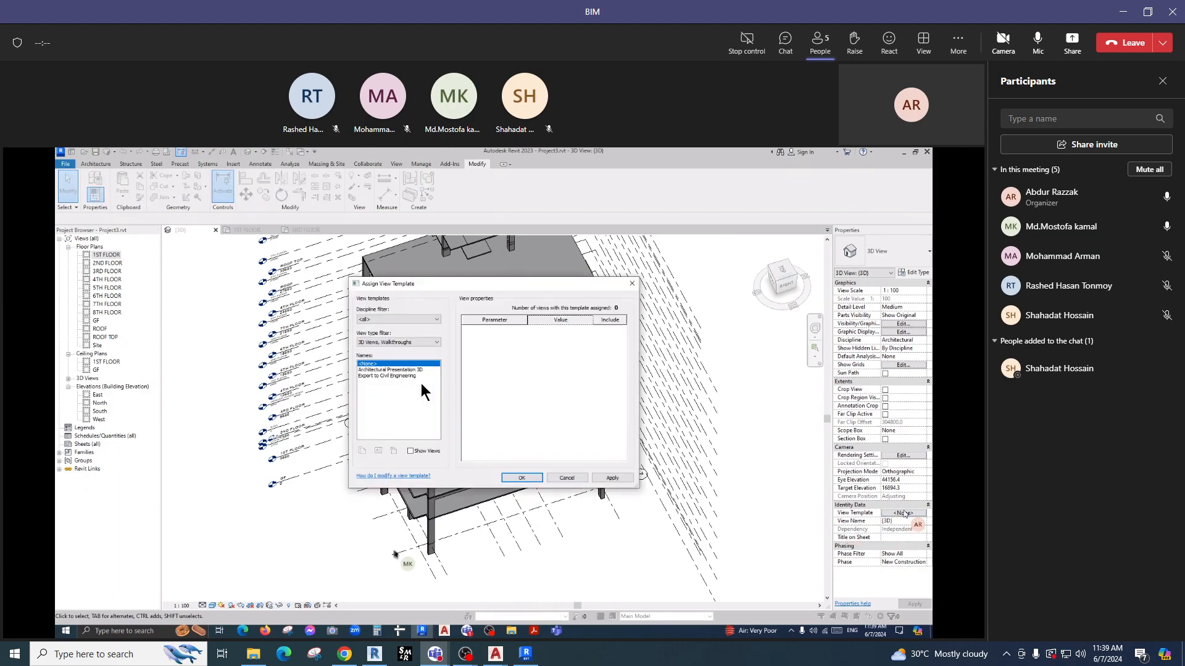
pyautogui.click(390, 370)
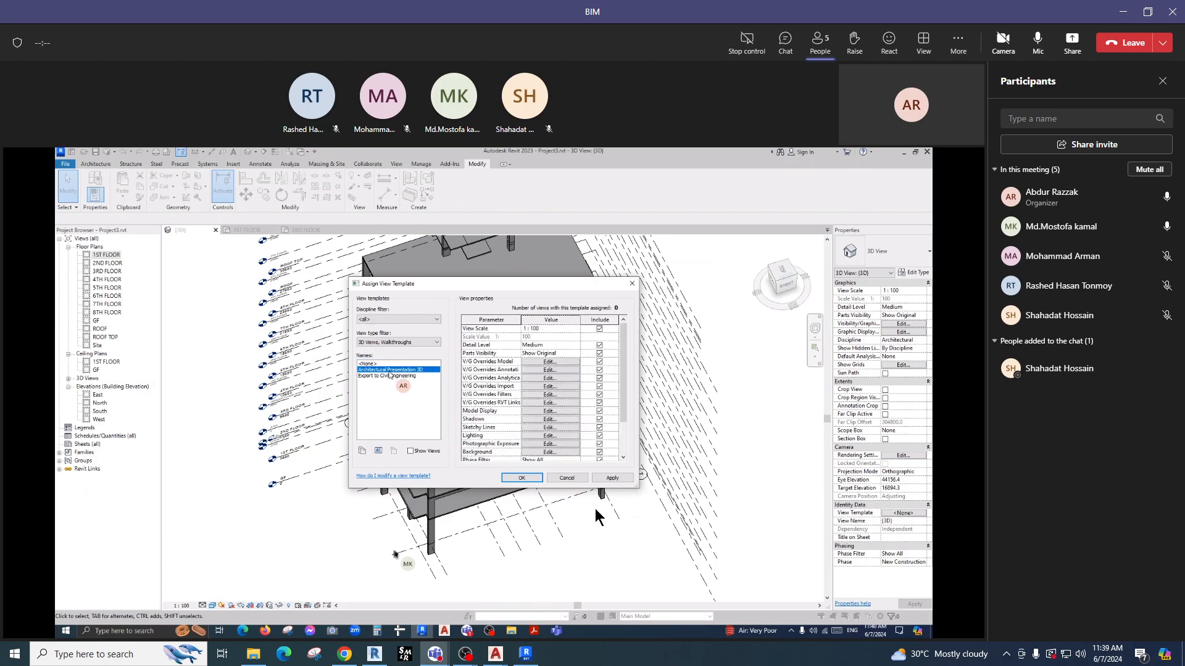
pyautogui.click(528, 480)
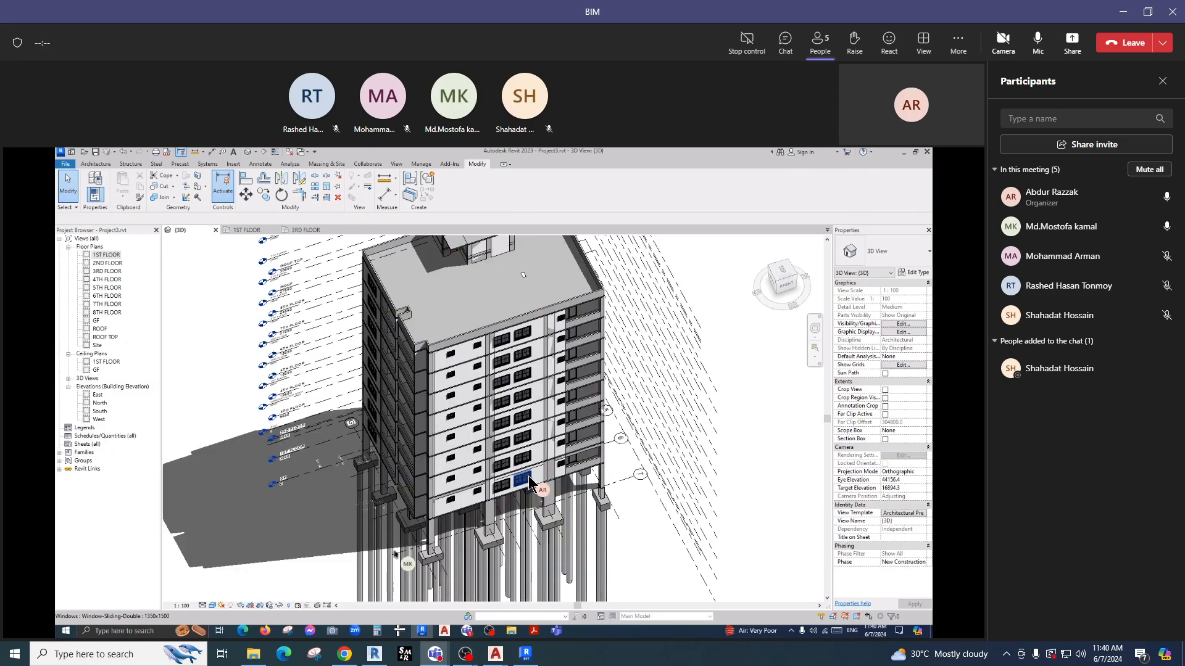
# Check which model categories and Revit link settings can be edited in the templated 3D view's visibility overrides.
pyautogui.click(901, 324)
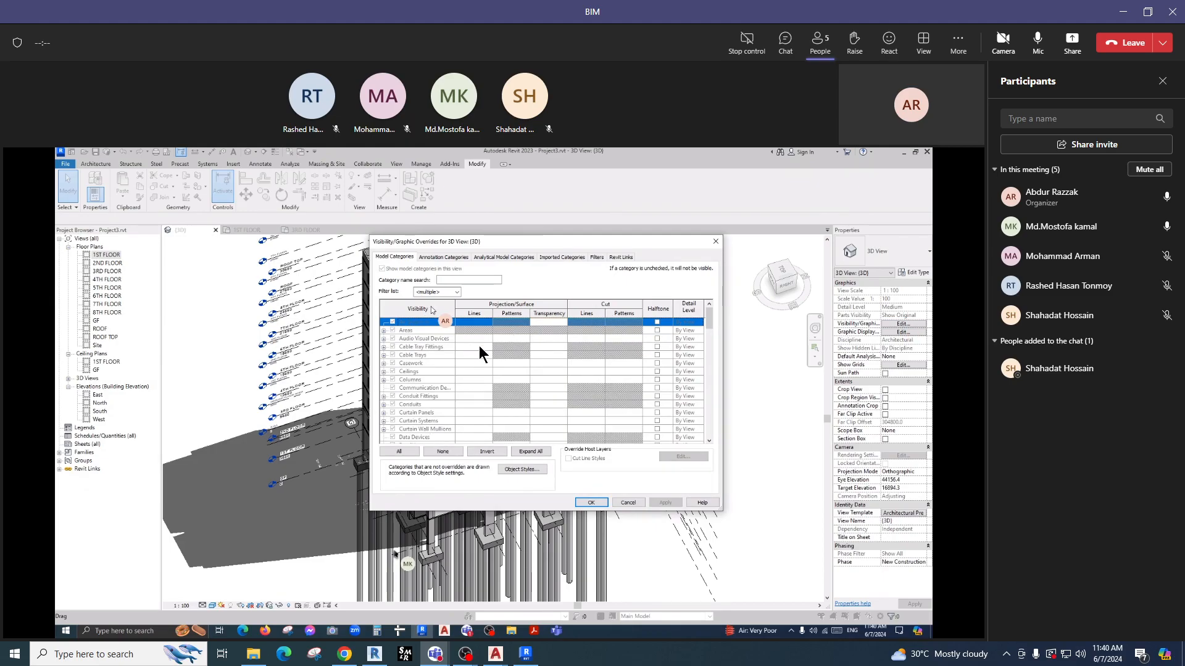
pyautogui.click(391, 372)
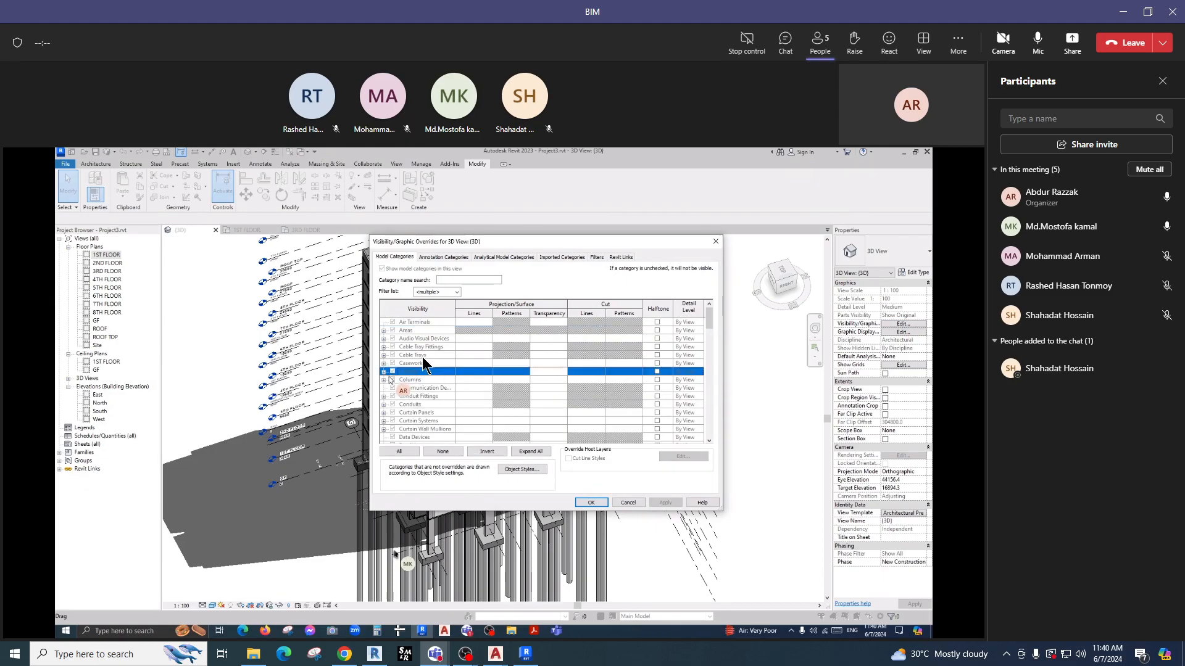
pyautogui.click(620, 257)
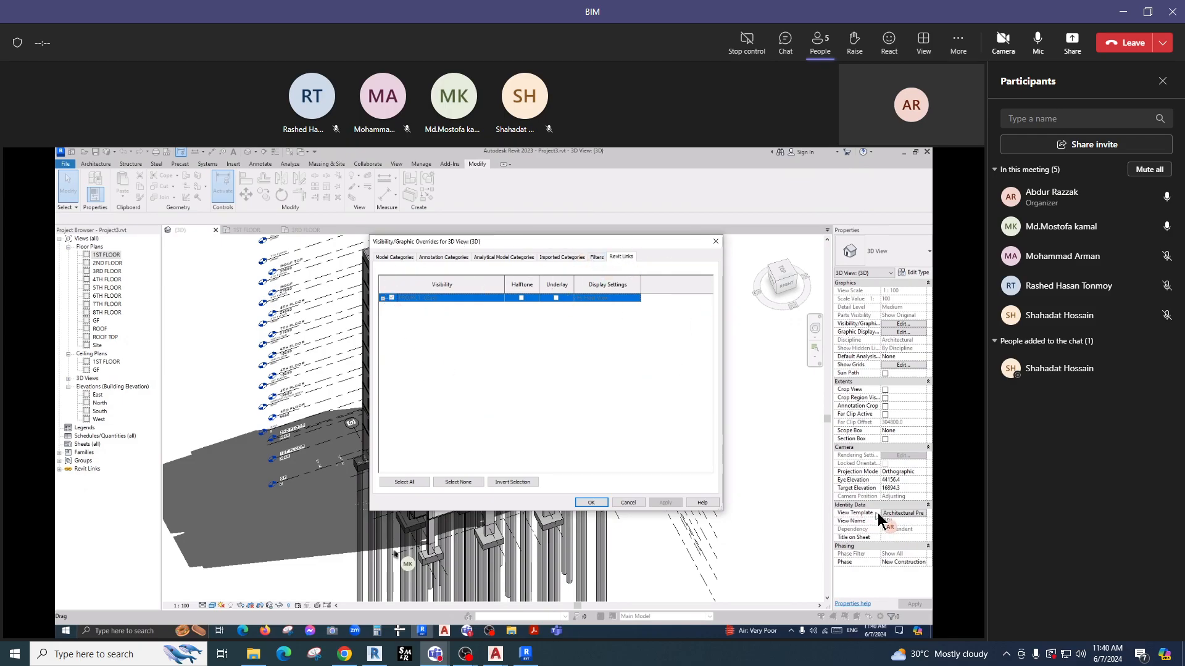
pyautogui.click(717, 241)
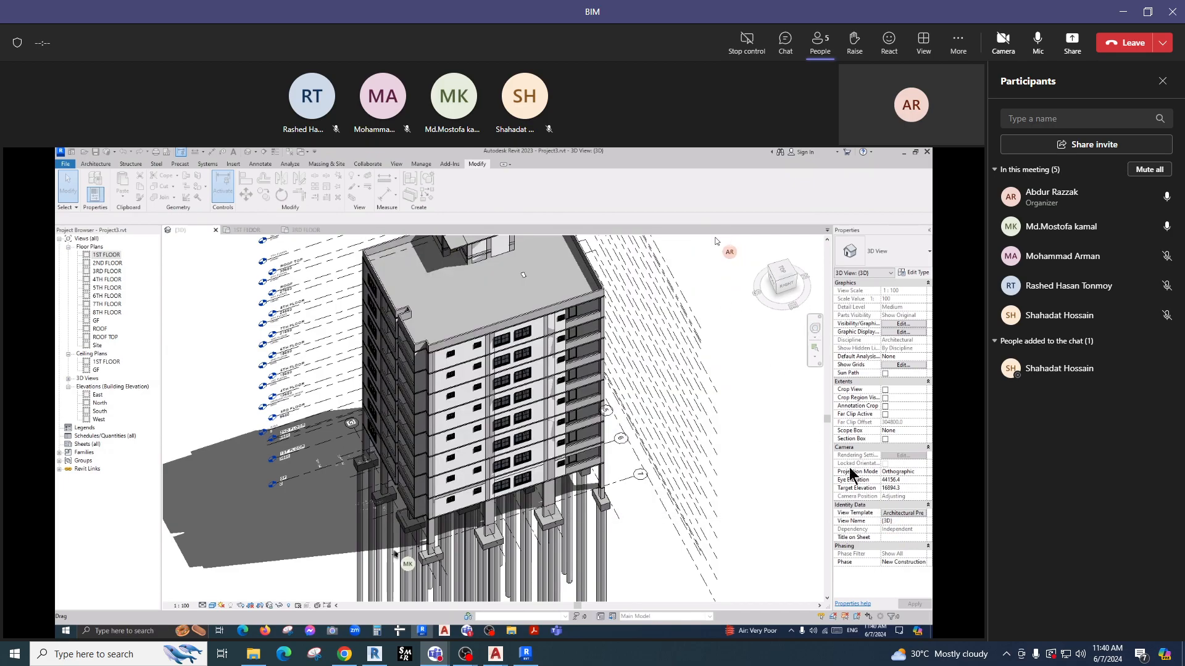
# Exclude Detail Level and View Scale from the Architectural Presentation 3D template and inspect its model and Revit link overrides.
pyautogui.click(897, 514)
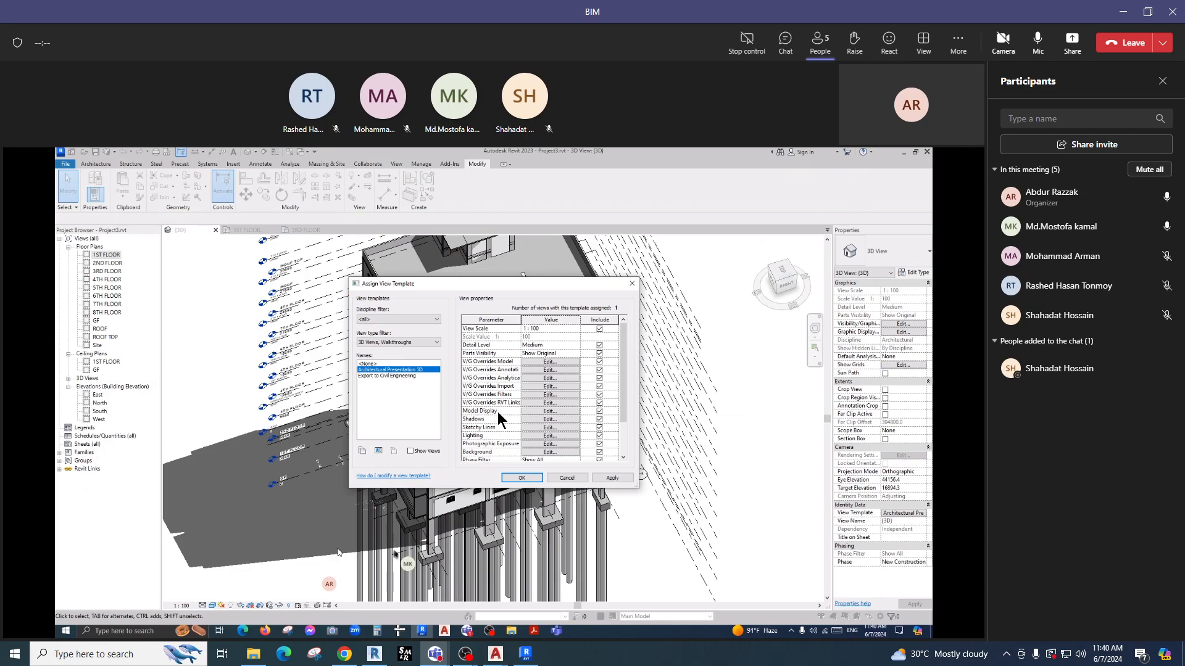
pyautogui.click(599, 411)
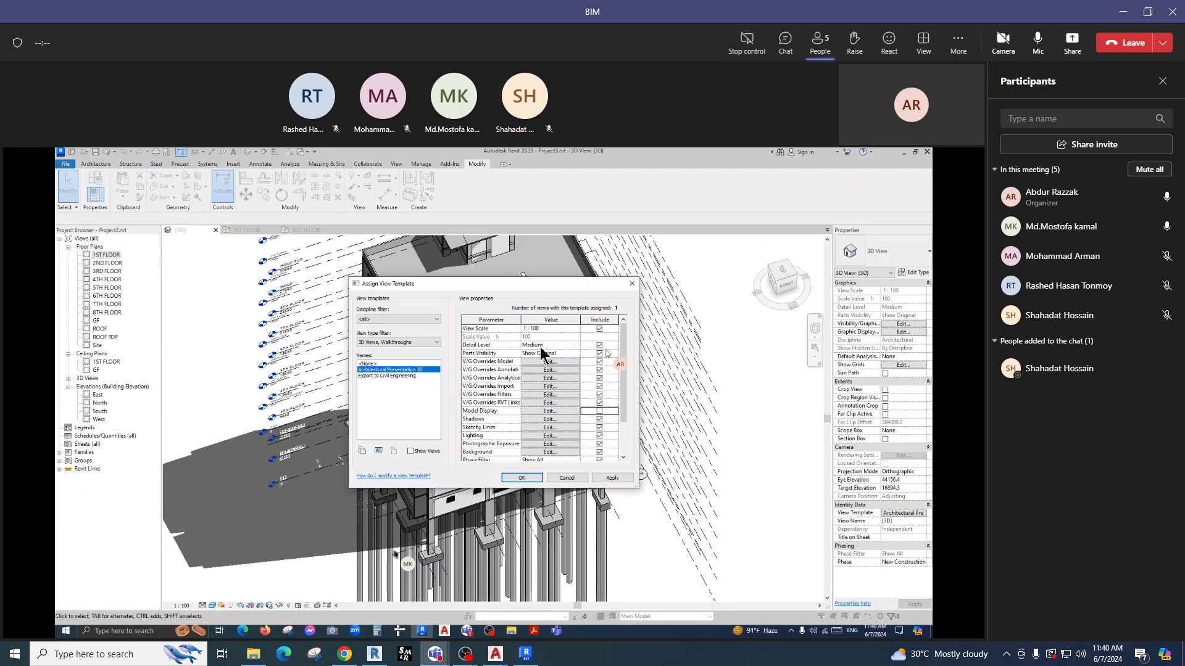
pyautogui.click(599, 345)
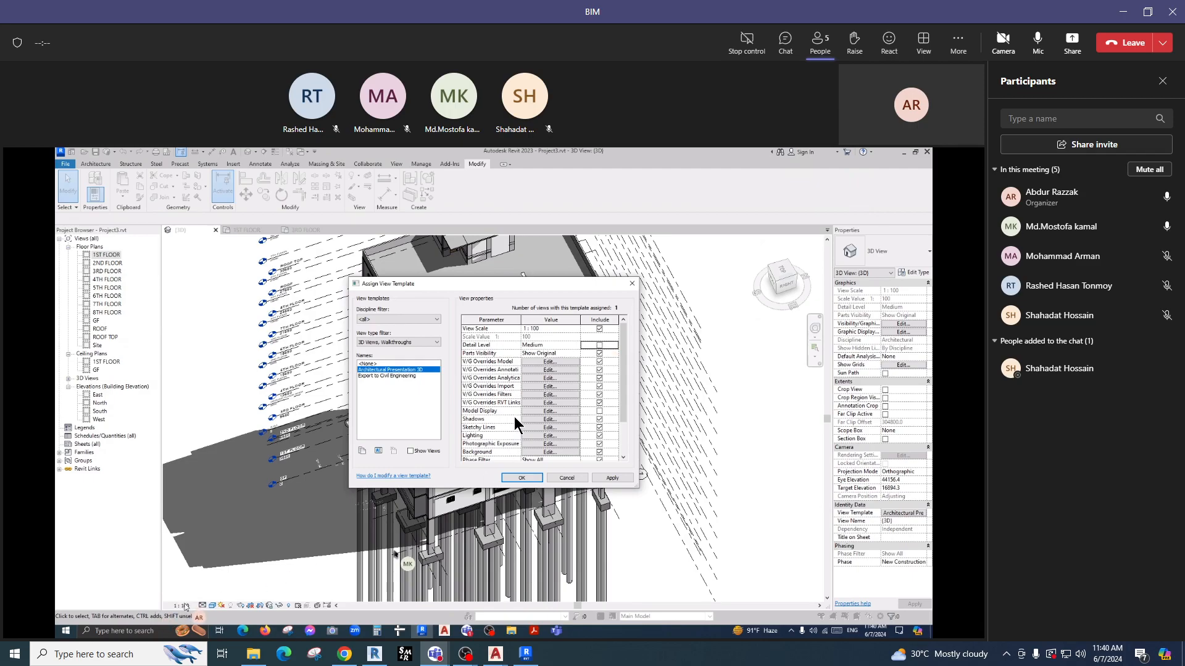
pyautogui.click(599, 329)
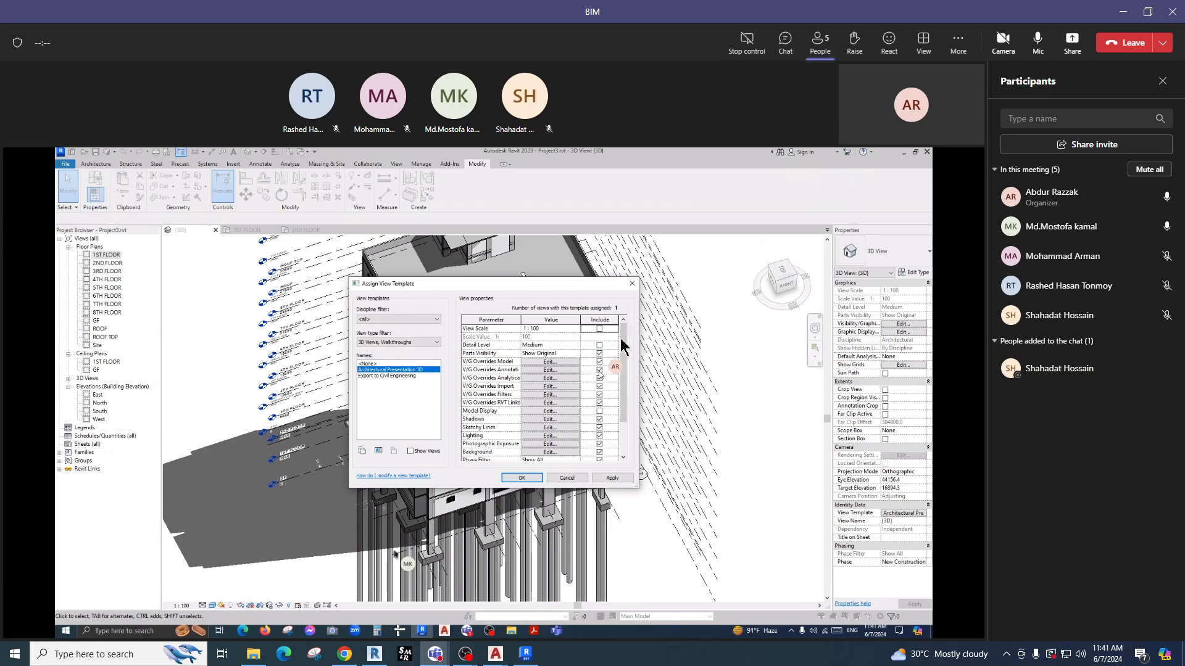
pyautogui.click(550, 363)
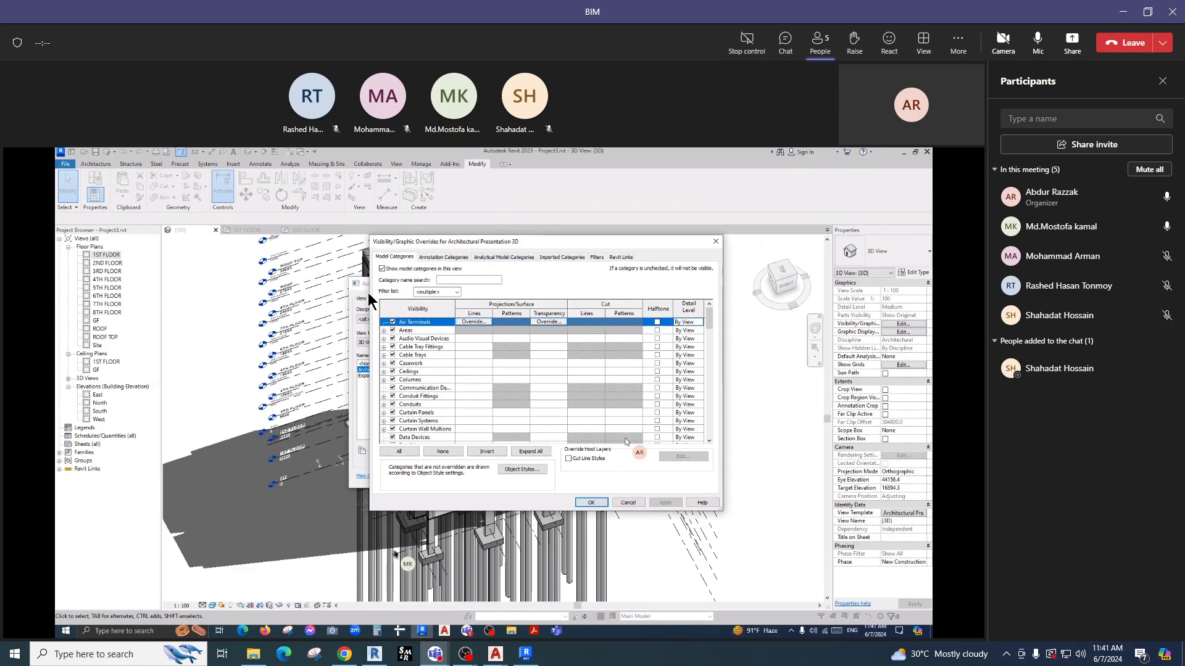
pyautogui.click(619, 258)
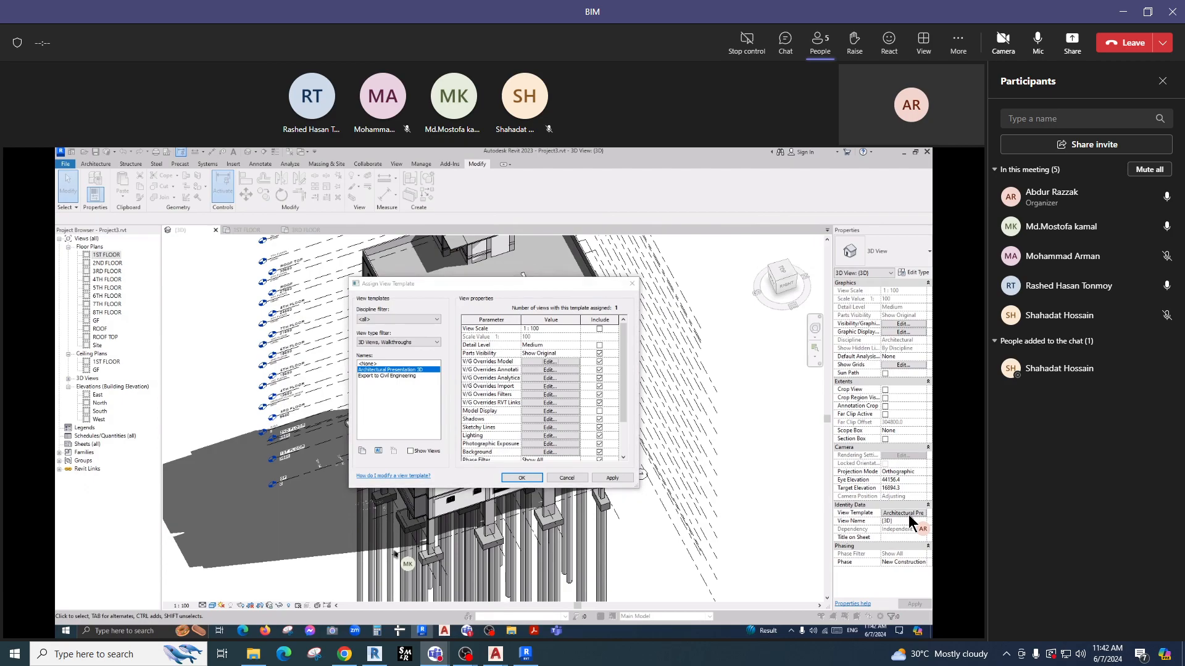
# Remove the view template from the 3D view by assigning <None>.
pyautogui.click(371, 365)
pyautogui.click(613, 478)
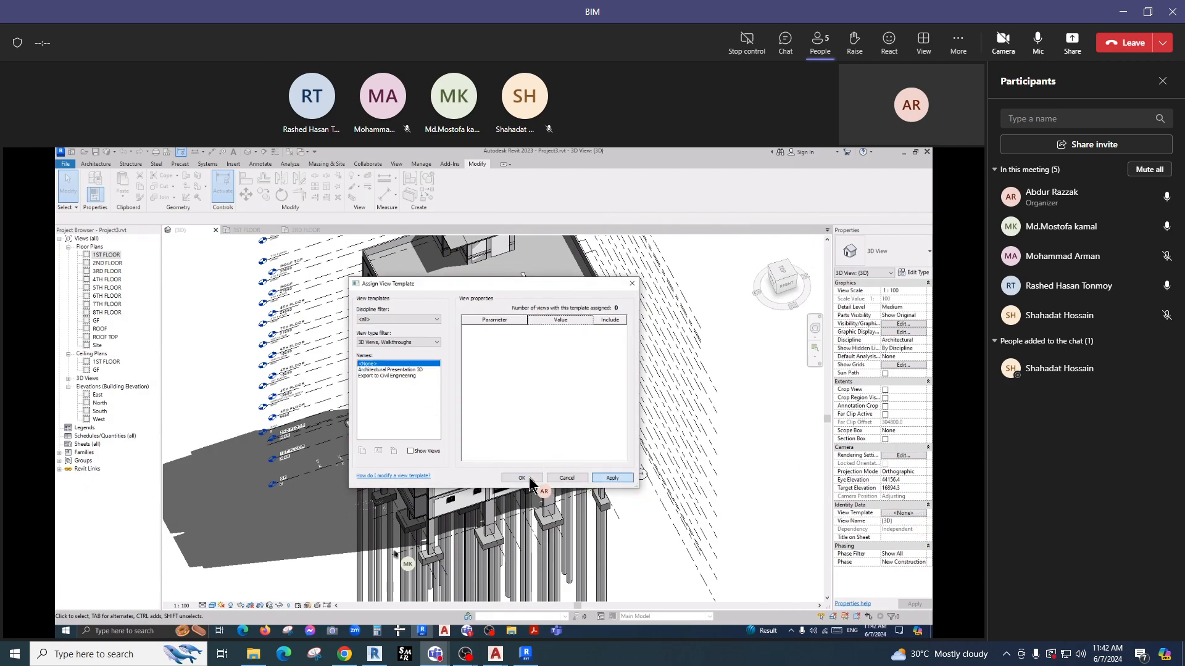
pyautogui.click(529, 478)
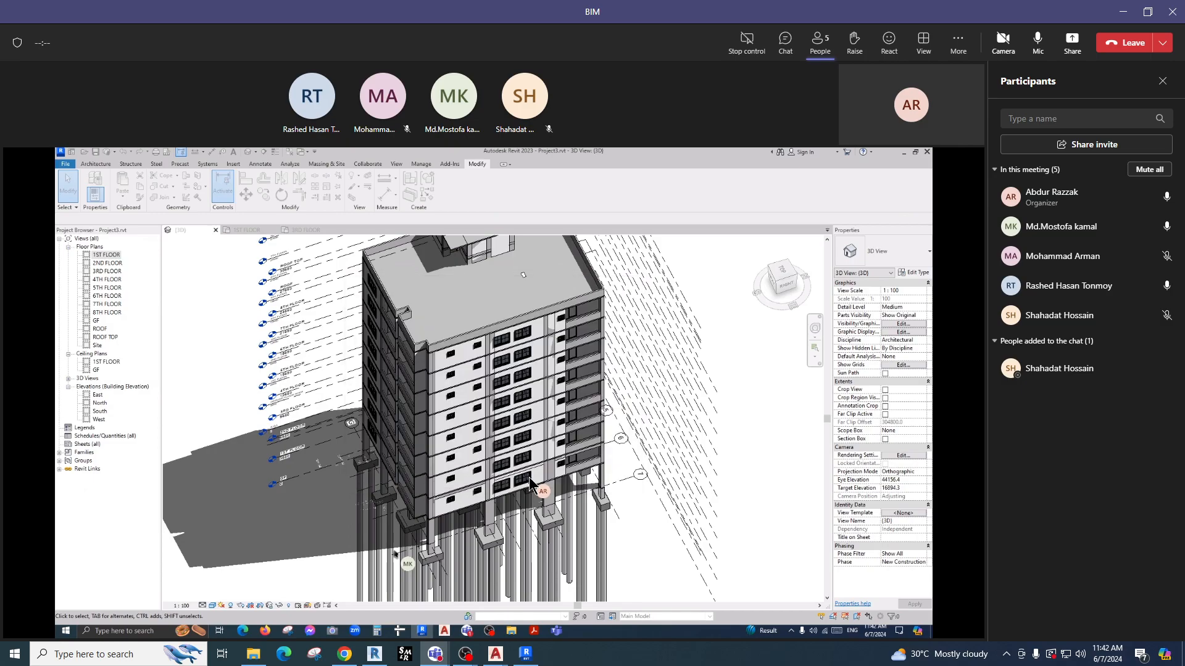
# Open the 2ND FLOOR floor plan and display its visibility/graphic overrides.
pyautogui.doubleClick(109, 264)
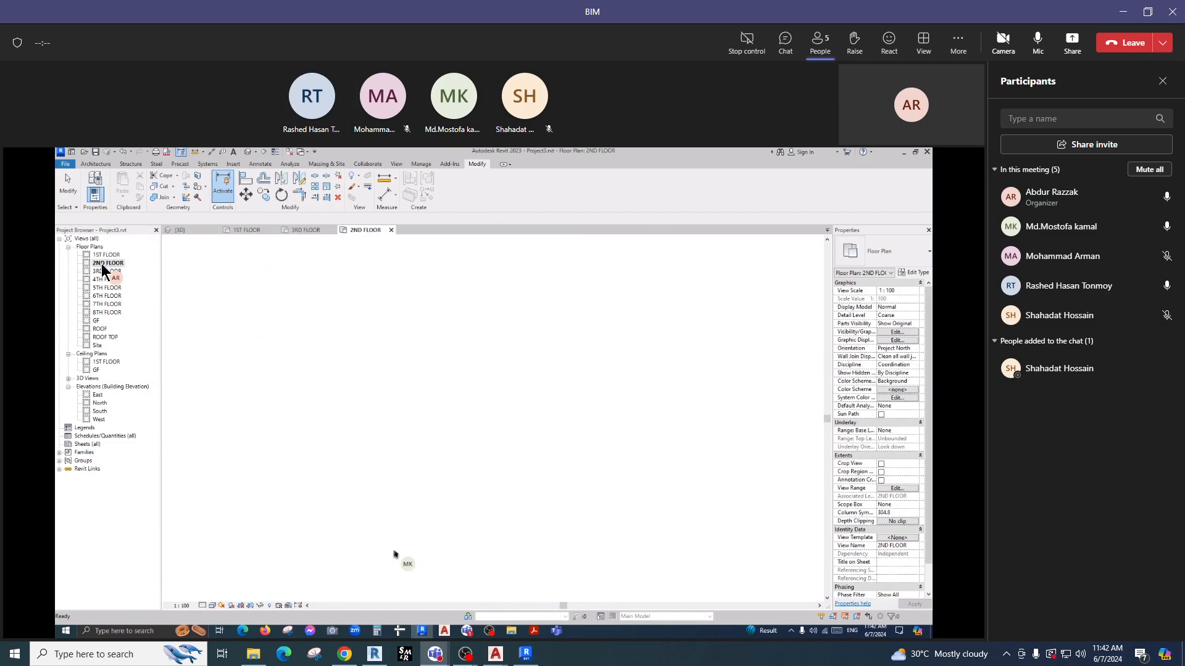
pyautogui.click(896, 333)
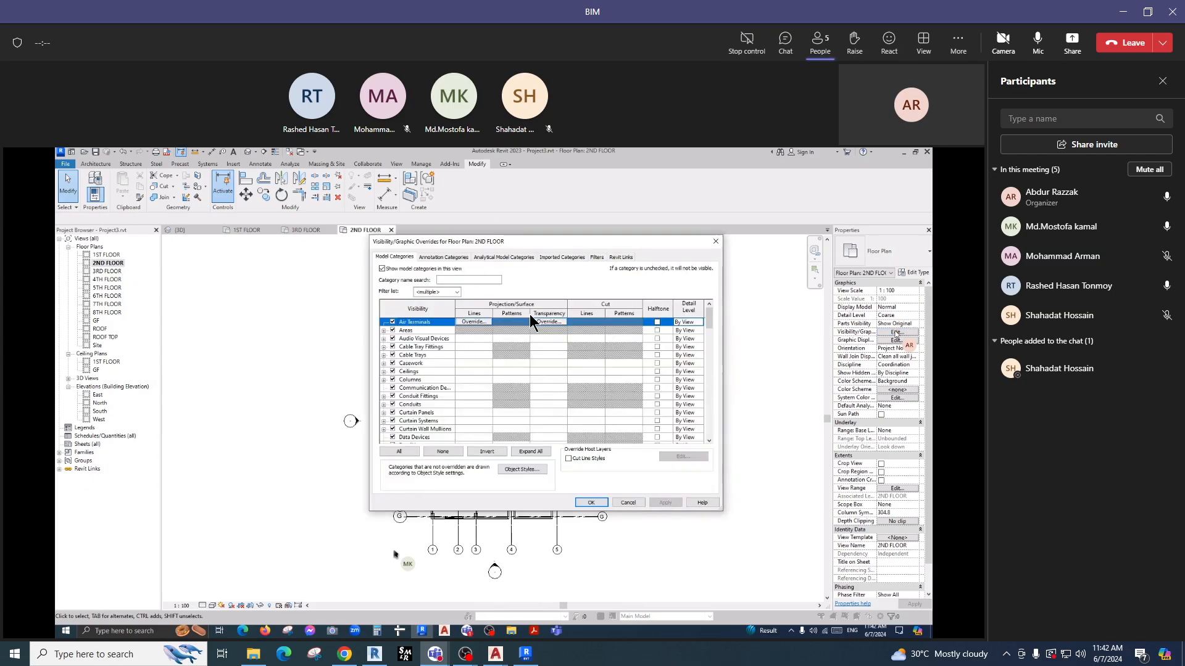
pyautogui.moveTo(584, 244); pyautogui.dragTo(595, 262)
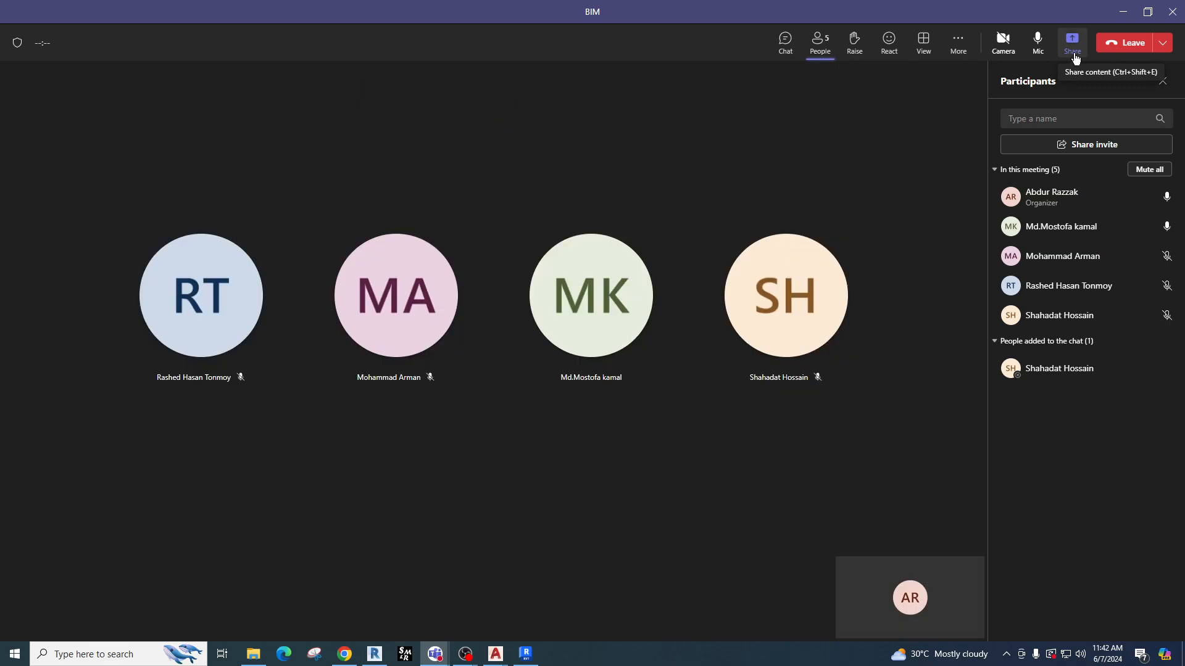
# Start sharing the screen in the Teams meeting to present Project1.rvt in Revit.
pyautogui.click(1074, 55)
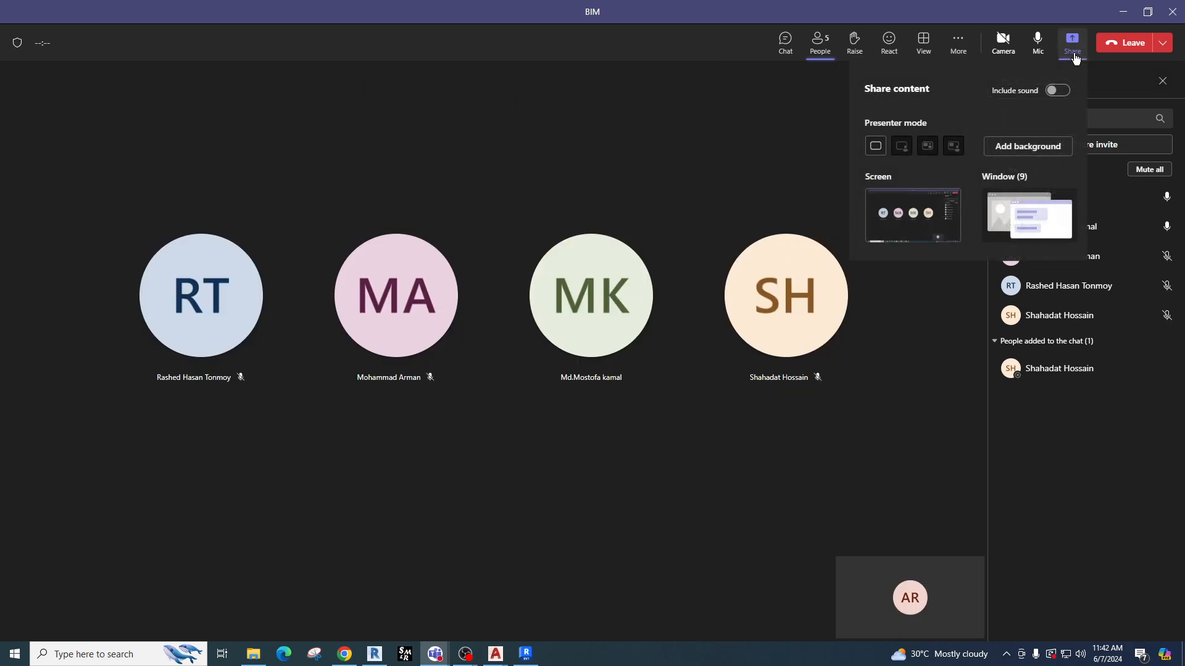
pyautogui.click(938, 216)
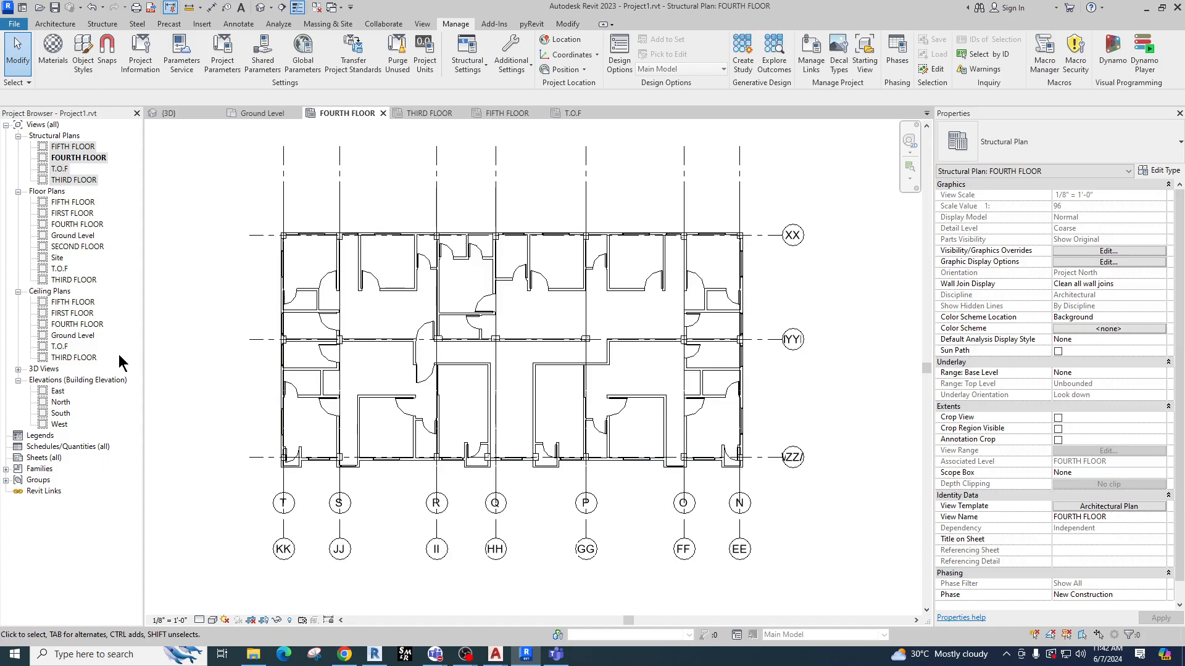
# Remove the Architectural Plan view template from the FOURTH FLOOR structural plan by assigning <None>.
pyautogui.click(1109, 508)
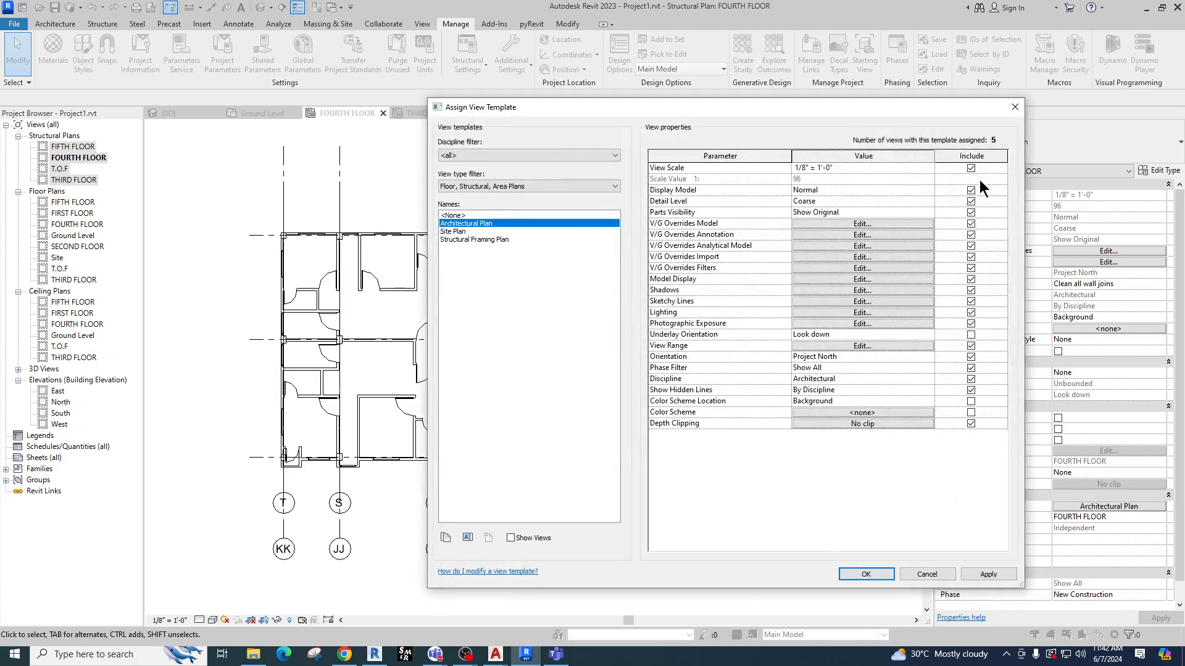
pyautogui.click(462, 215)
pyautogui.click(976, 573)
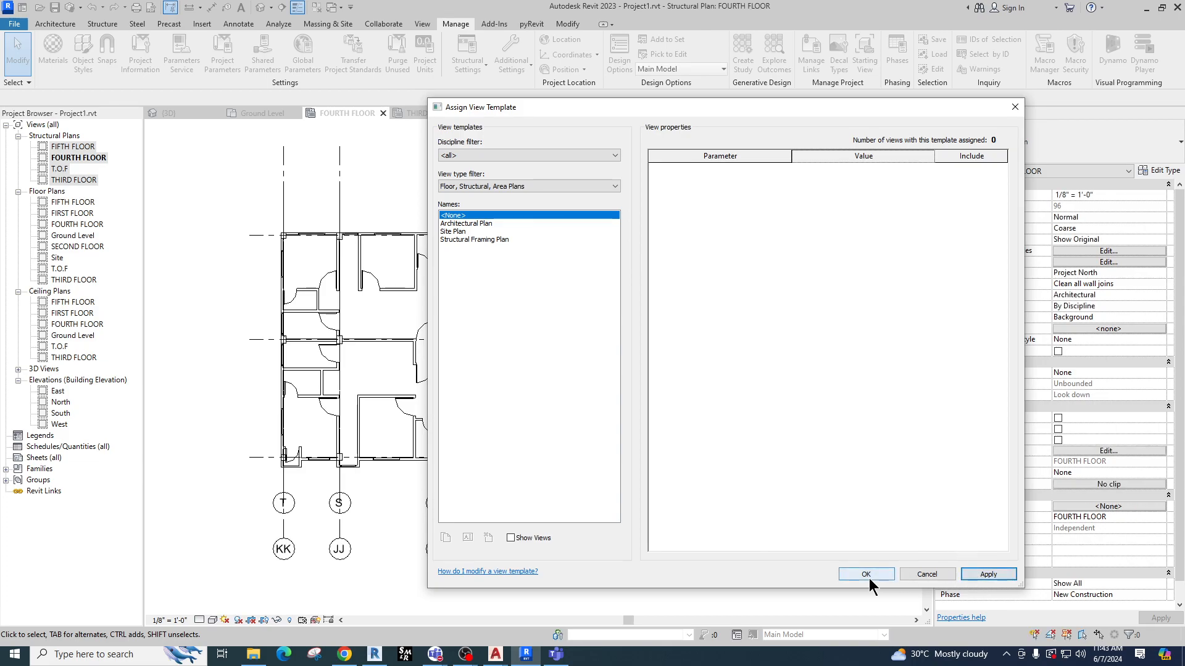
pyautogui.click(867, 575)
# Turn off the Grids annotation category in the FOURTH FLOOR structural plan's visibility overrides and apply the change.
pyautogui.moveTo(868, 361); pyautogui.dragTo(868, 343, button='middle')
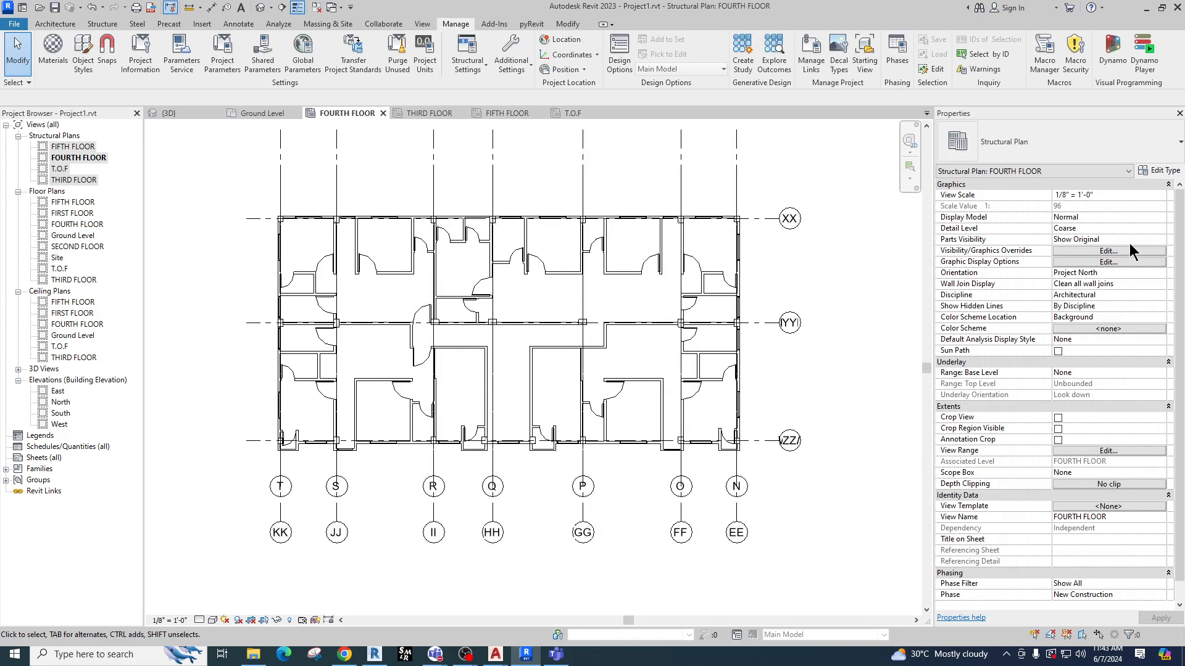
pyautogui.click(1122, 256)
pyautogui.moveTo(698, 98); pyautogui.dragTo(706, 65)
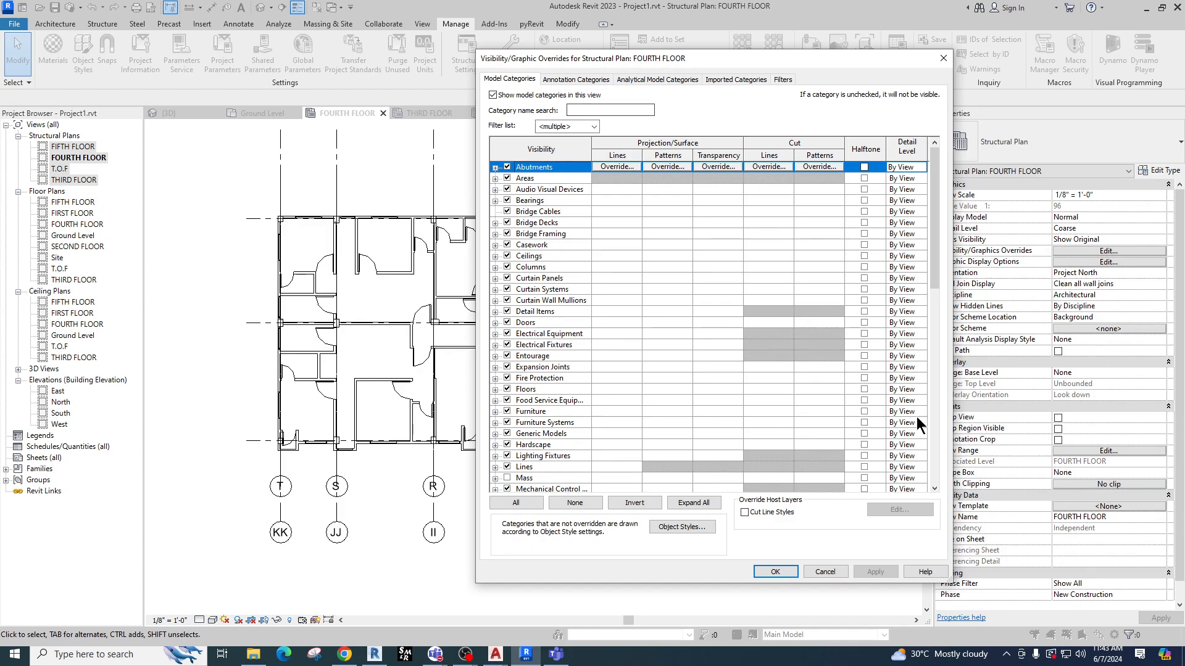
pyautogui.moveTo(477, 166); pyautogui.dragTo(306, 166)
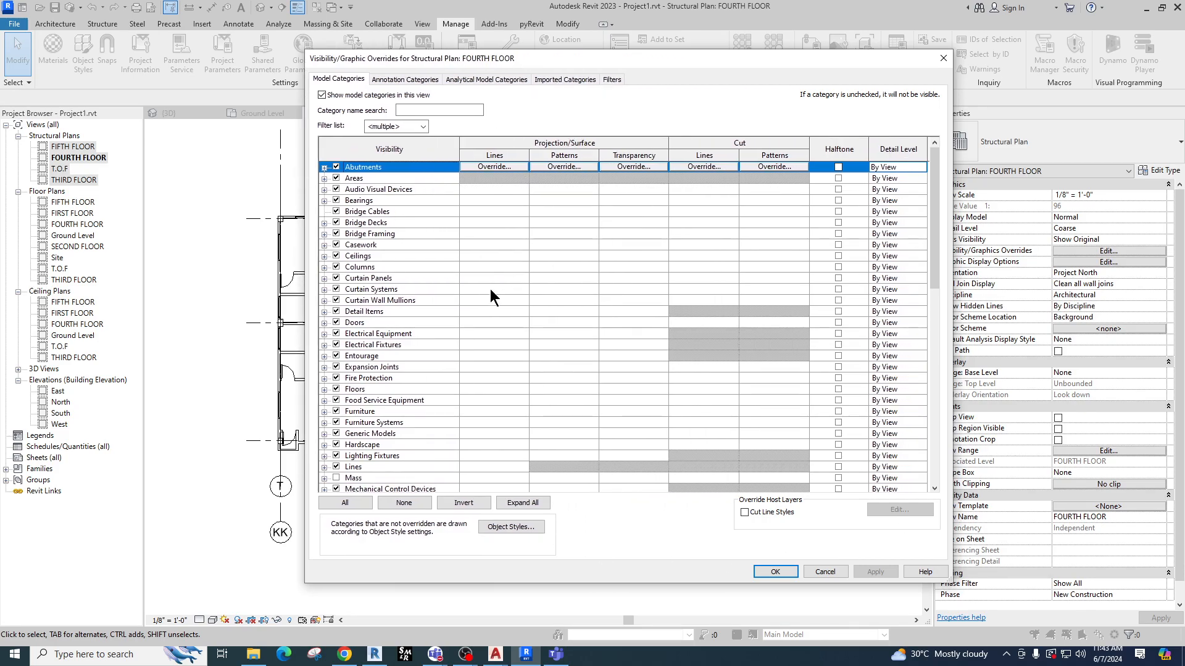
pyautogui.click(415, 80)
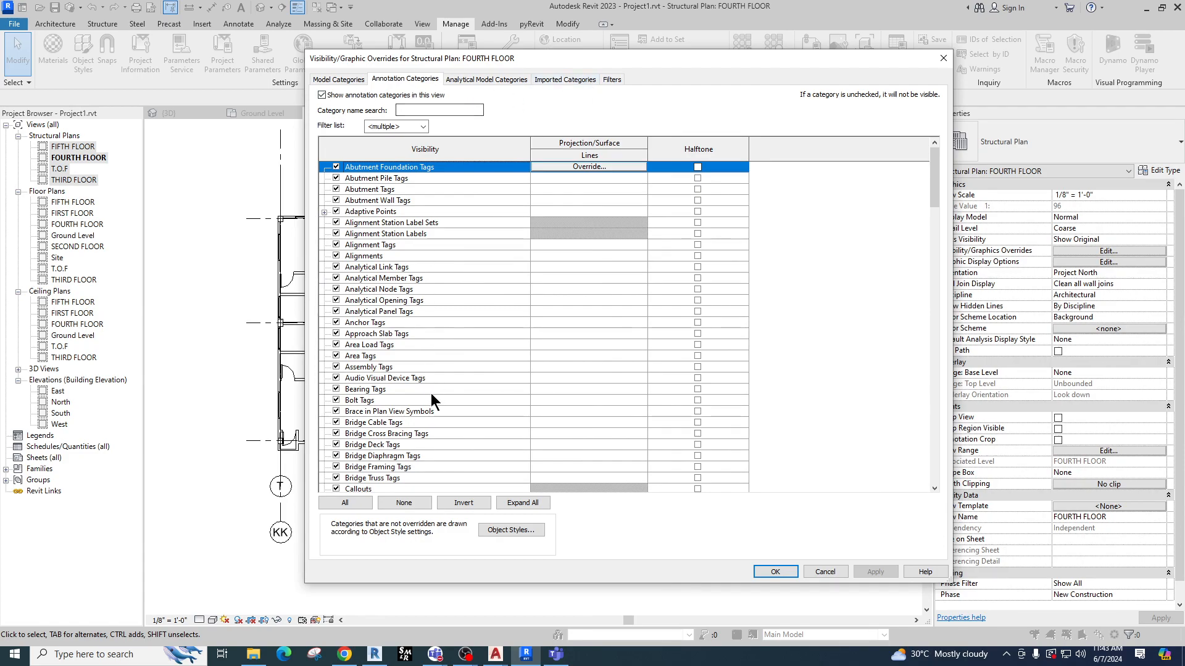
pyautogui.moveTo(629, 62); pyautogui.dragTo(867, 65)
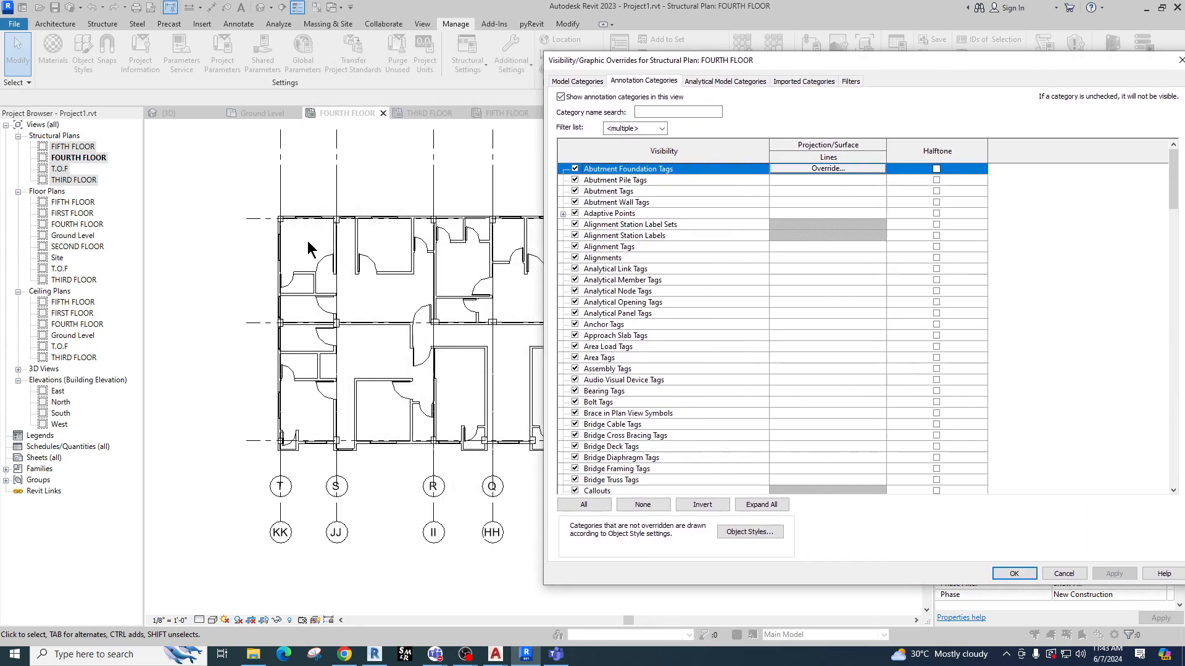
pyautogui.click(637, 272)
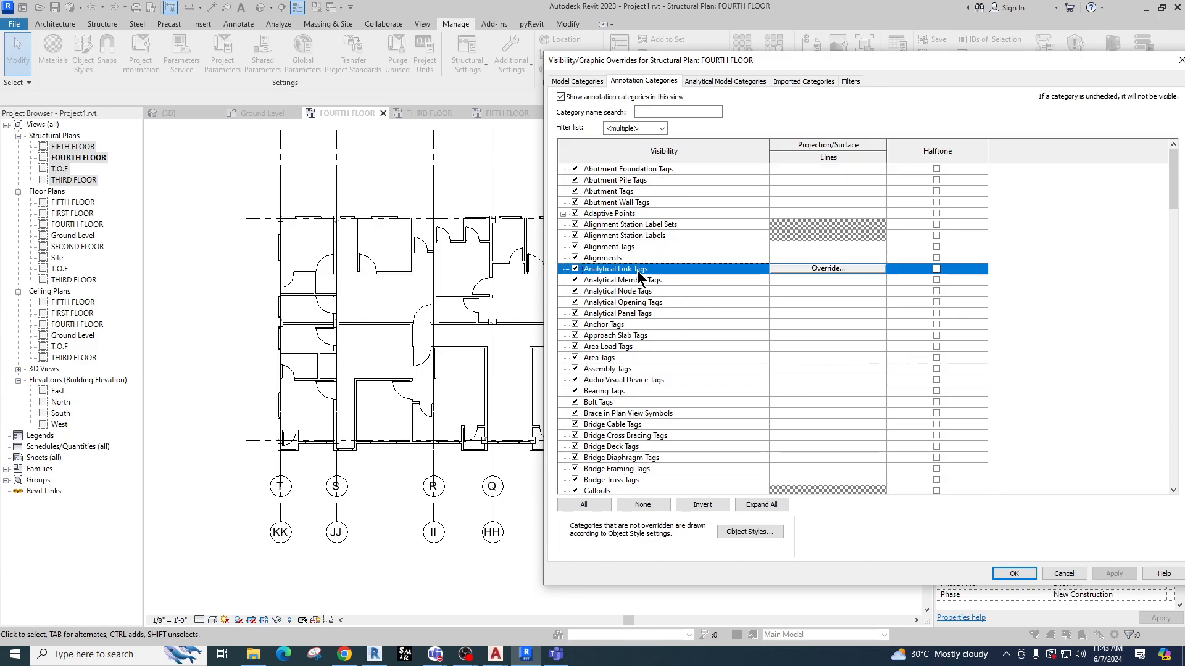
pyautogui.press('g')
pyautogui.scroll(-2, 637, 425)
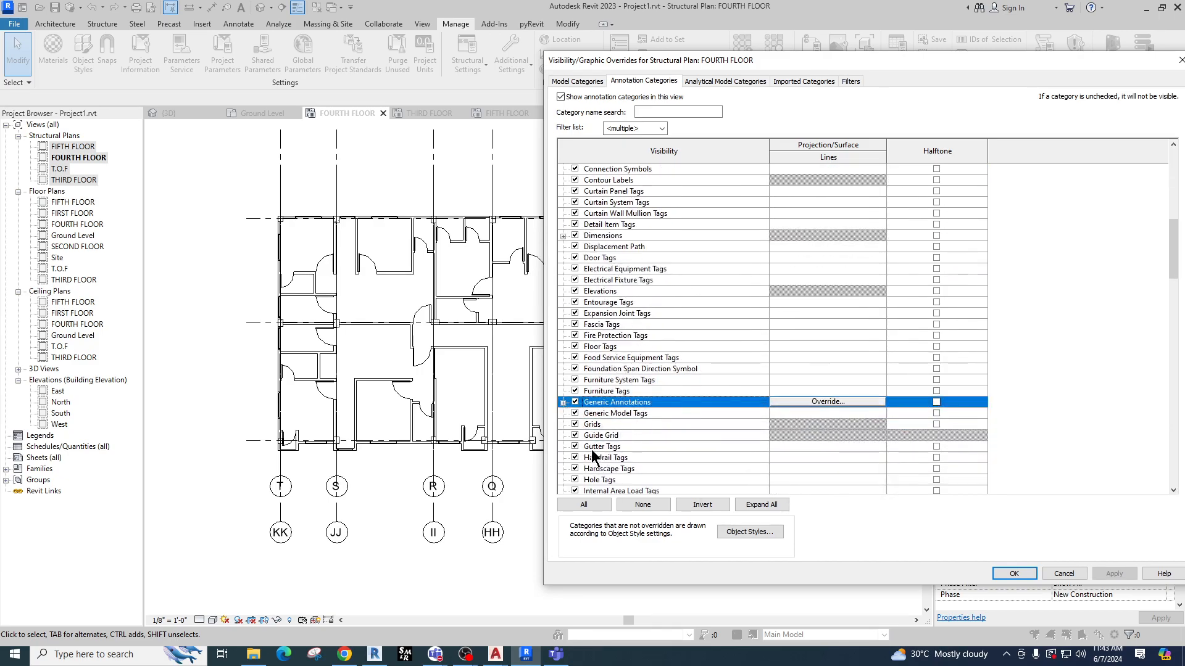
pyautogui.click(574, 424)
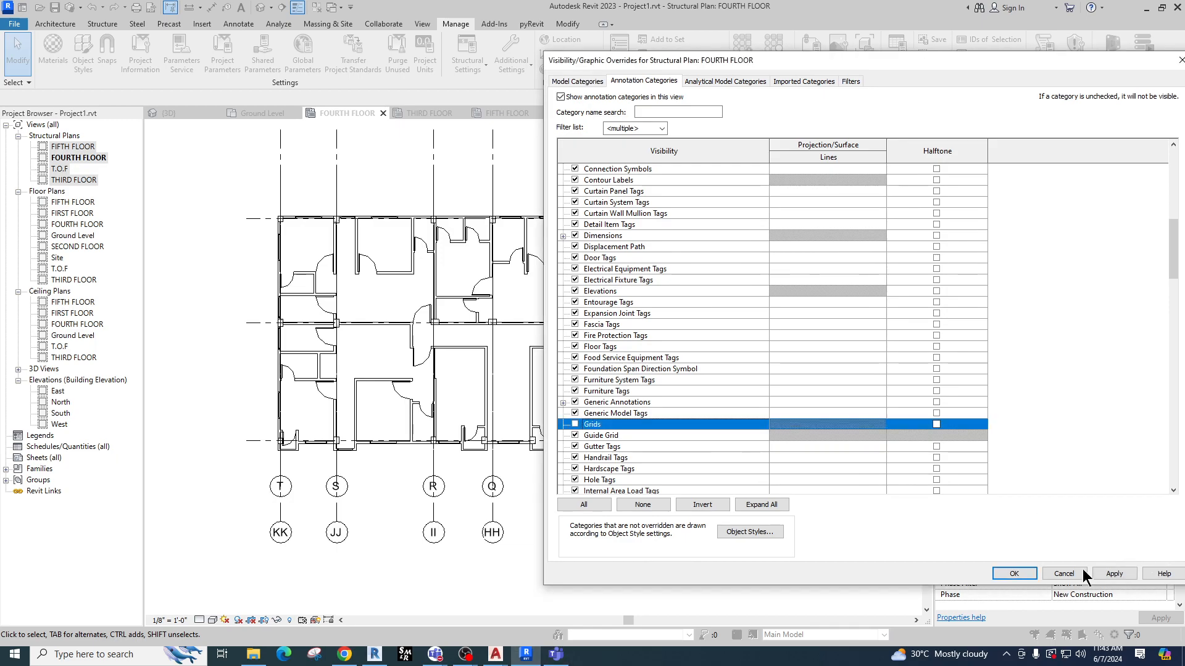
pyautogui.click(1106, 571)
pyautogui.click(1024, 576)
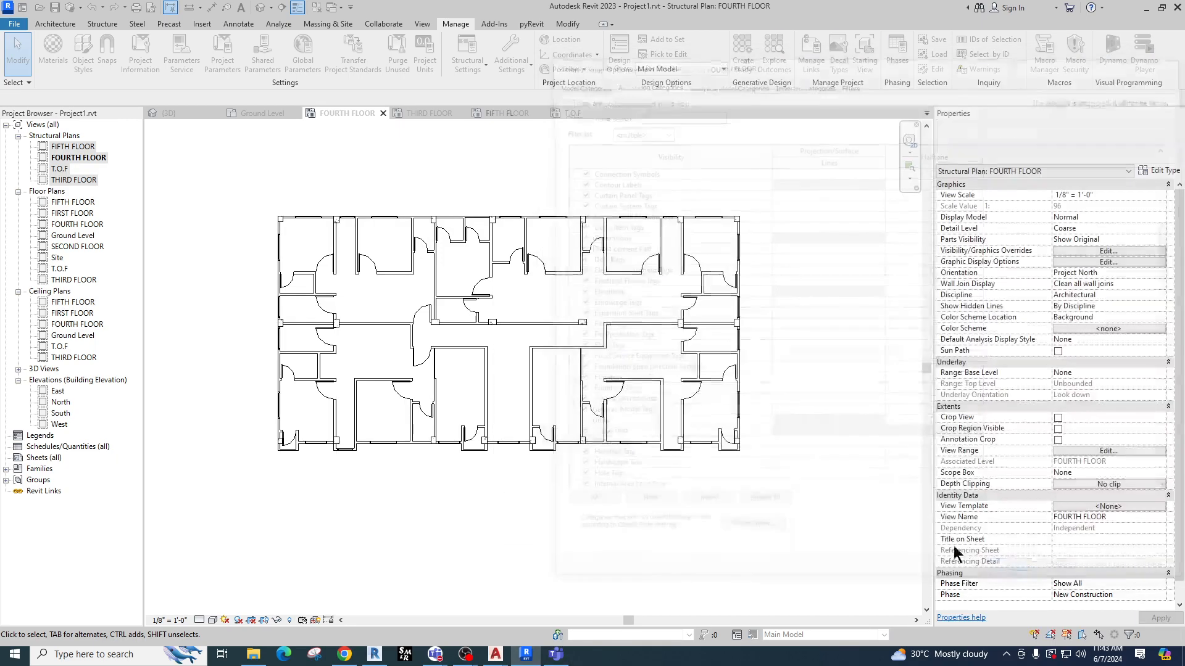
# Open the East building elevation and display its visibility/graphic overrides beside the building.
pyautogui.doubleClick(58, 392)
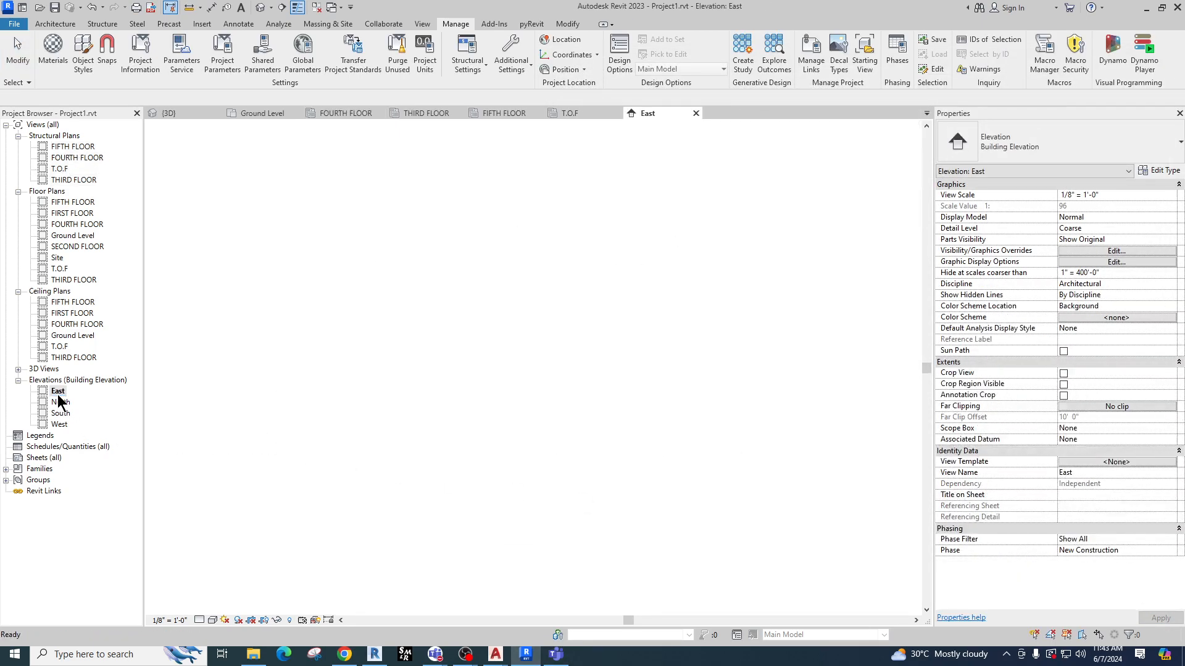
pyautogui.scroll(2, 699, 428)
pyautogui.moveTo(698, 428); pyautogui.dragTo(638, 446, button='middle')
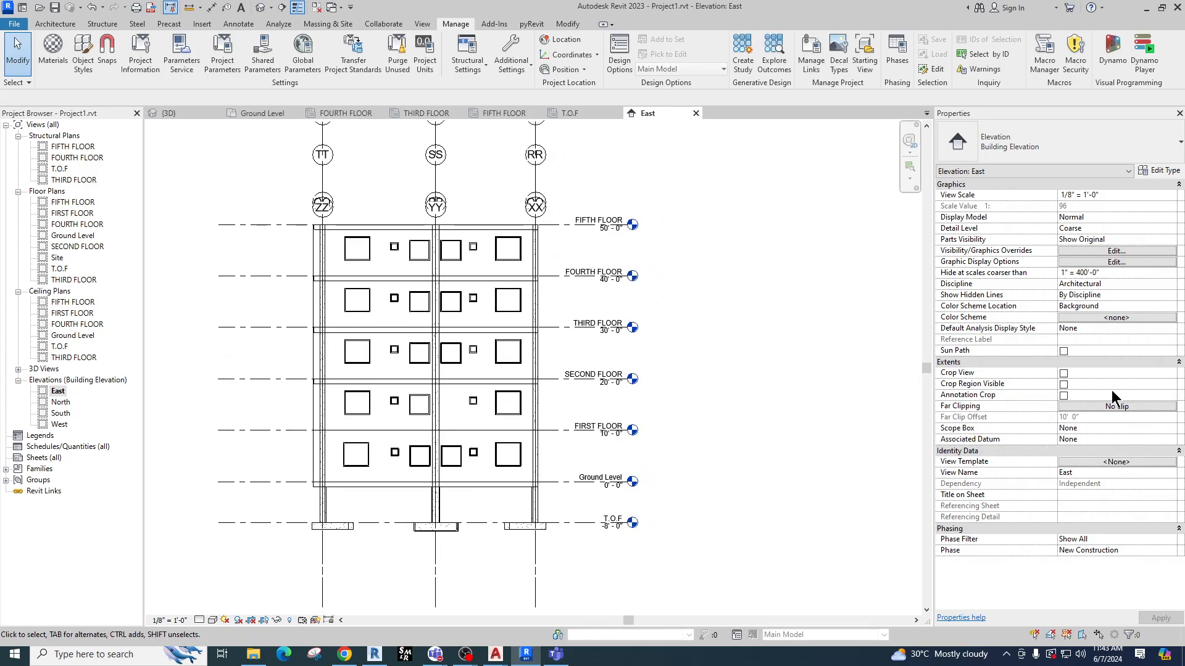
pyautogui.click(1117, 253)
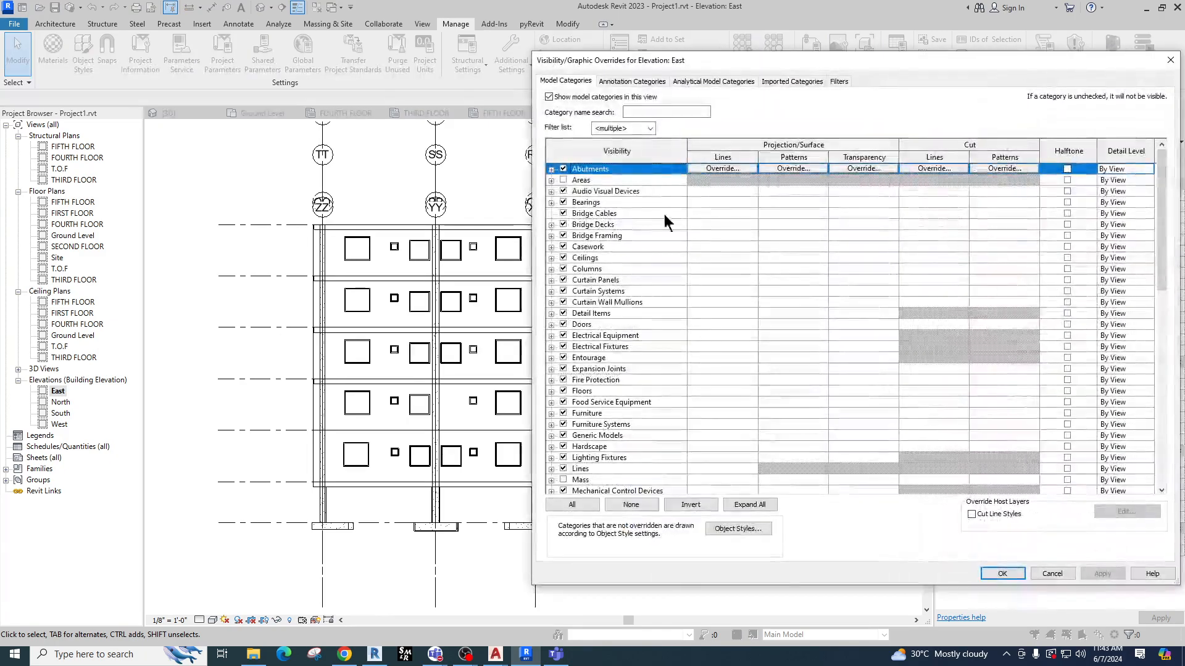
pyautogui.moveTo(651, 66); pyautogui.dragTo(763, 66)
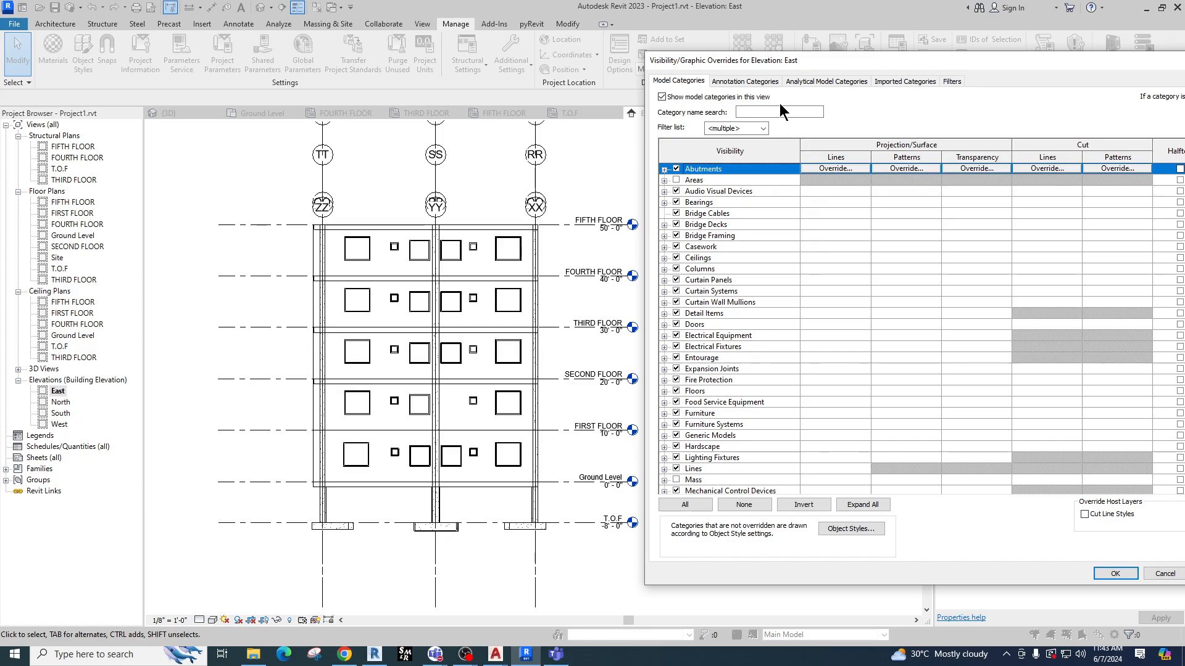
# Turn off the Grids annotation category in the East elevation's visibility overrides.
pyautogui.click(764, 82)
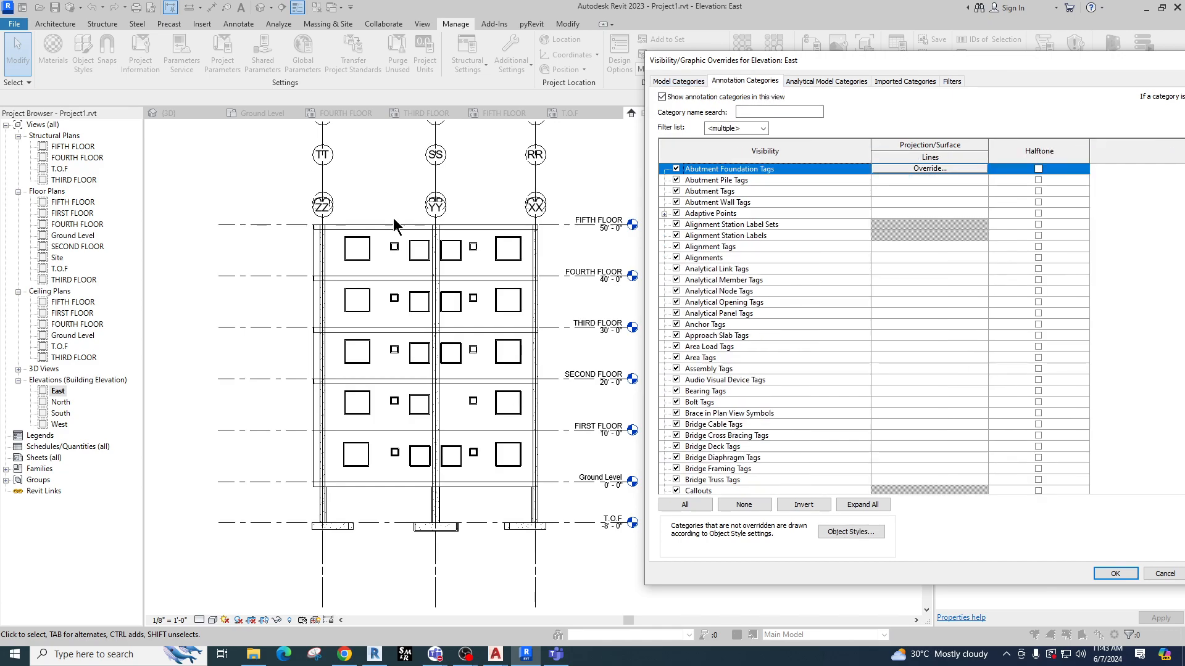
pyautogui.click(676, 82)
pyautogui.click(730, 85)
pyautogui.click(757, 343)
pyautogui.press('g')
pyautogui.scroll(-2, 730, 468)
pyautogui.click(675, 447)
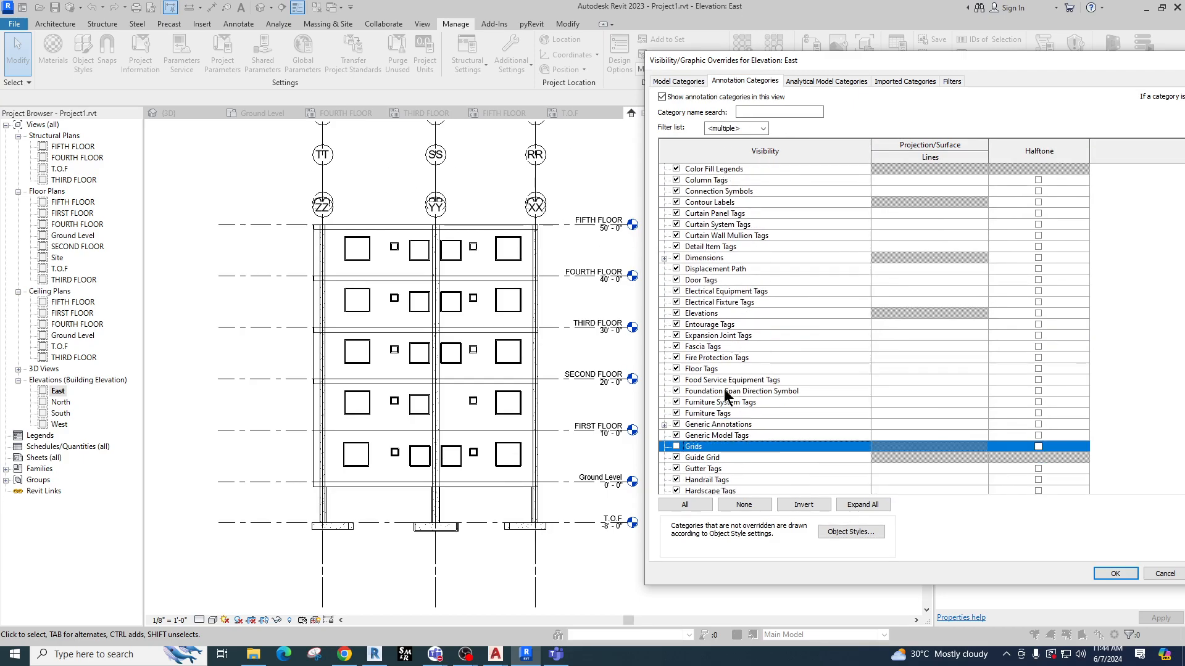
# Turn off the Levels annotation category for the East elevation and apply the overrides.
pyautogui.click(740, 359)
pyautogui.press('l')
pyautogui.scroll(-2, 743, 439)
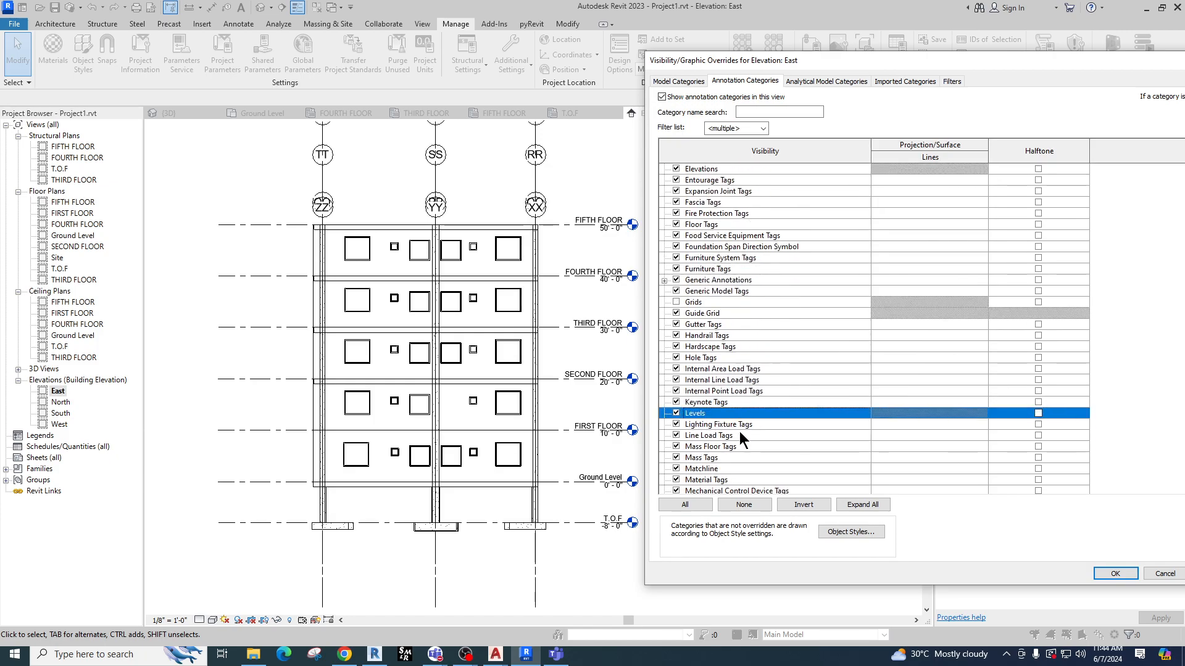
pyautogui.click(675, 413)
pyautogui.scroll(-4, 757, 247)
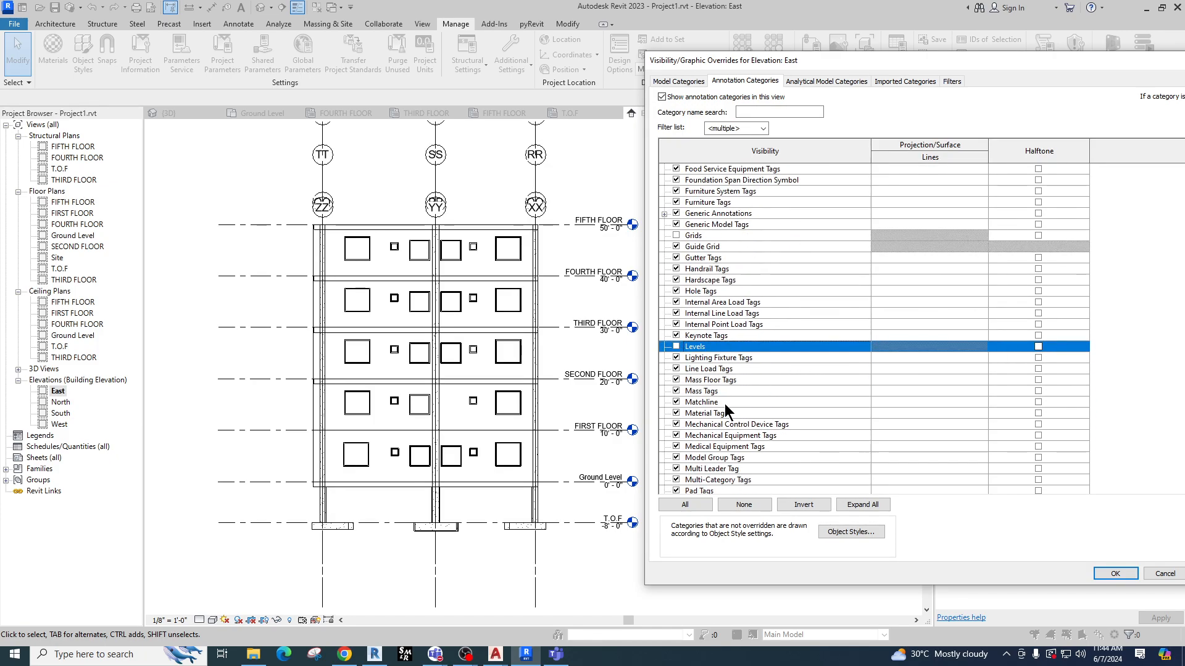
pyautogui.moveTo(1065, 70); pyautogui.dragTo(985, 73)
pyautogui.click(1135, 577)
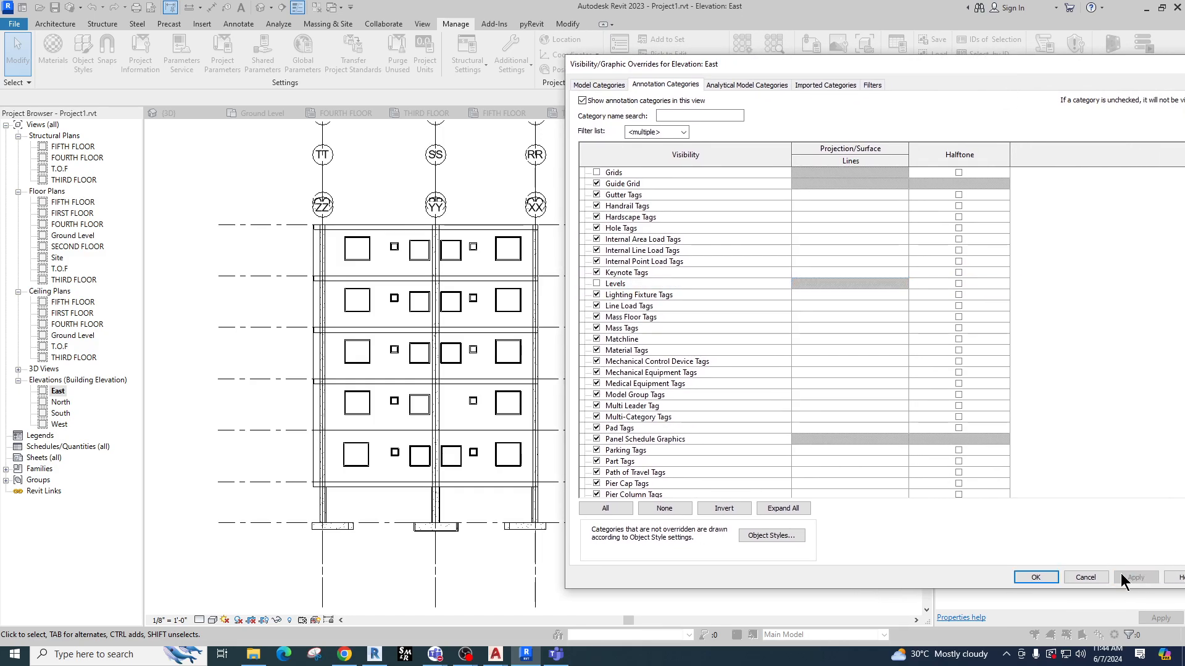
pyautogui.click(1035, 577)
pyautogui.scroll(2, 378, 272)
pyautogui.moveTo(591, 367); pyautogui.dragTo(525, 303, button='middle')
pyautogui.moveTo(684, 299); pyautogui.dragTo(602, 312, button='middle')
# Examine the East elevation's model category overrides, including the All, None and Invert selection options and the Object Styles settings.
pyautogui.click(1105, 252)
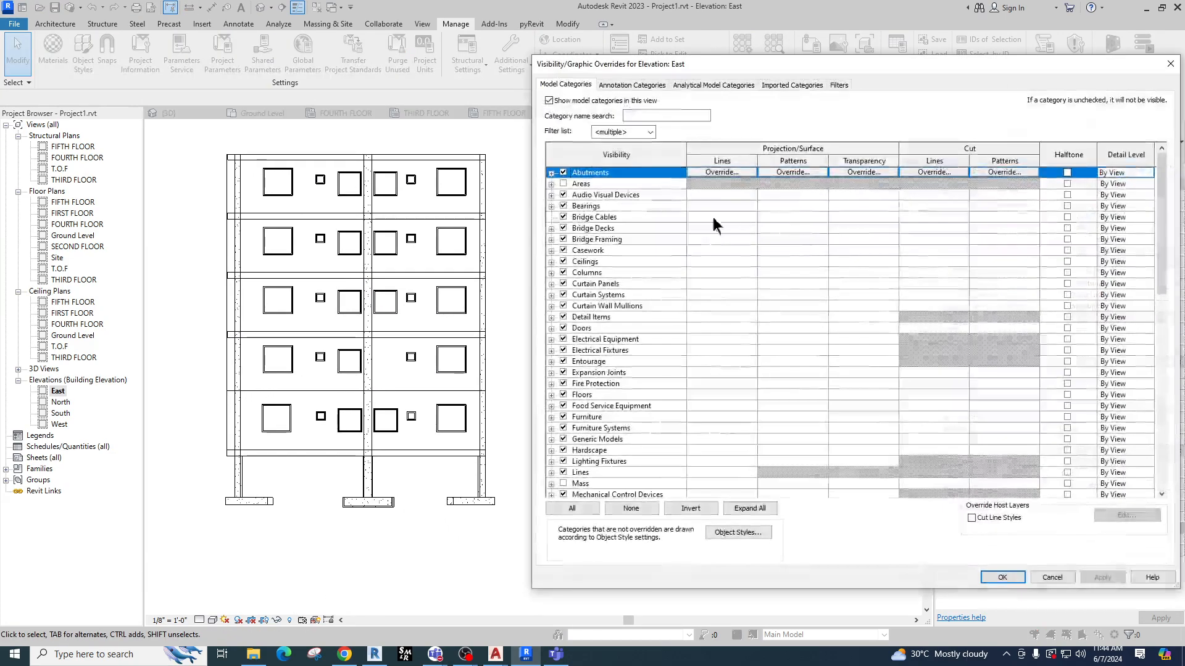
pyautogui.click(1169, 65)
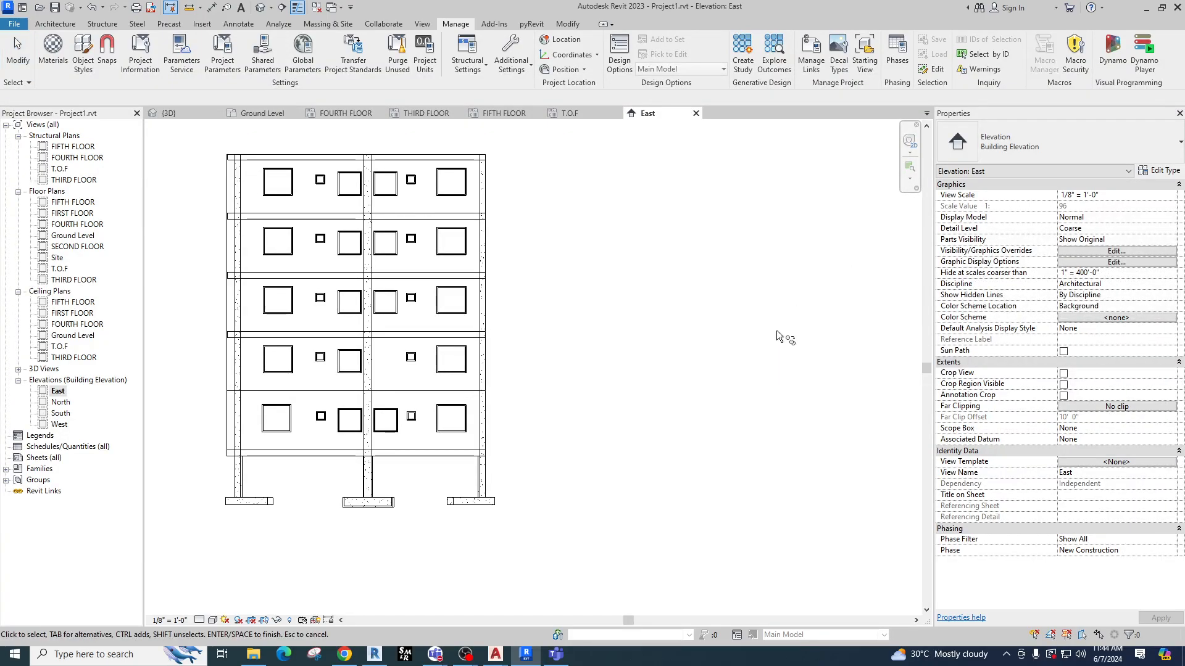
pyautogui.click(1116, 251)
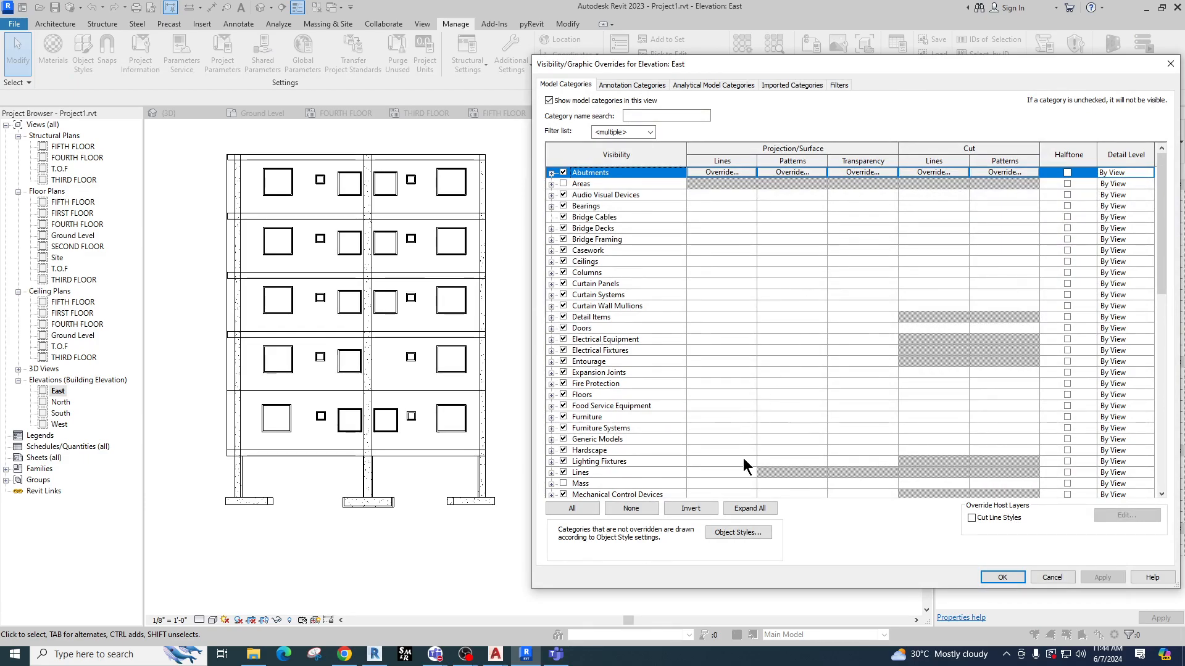
pyautogui.click(738, 532)
pyautogui.click(990, 147)
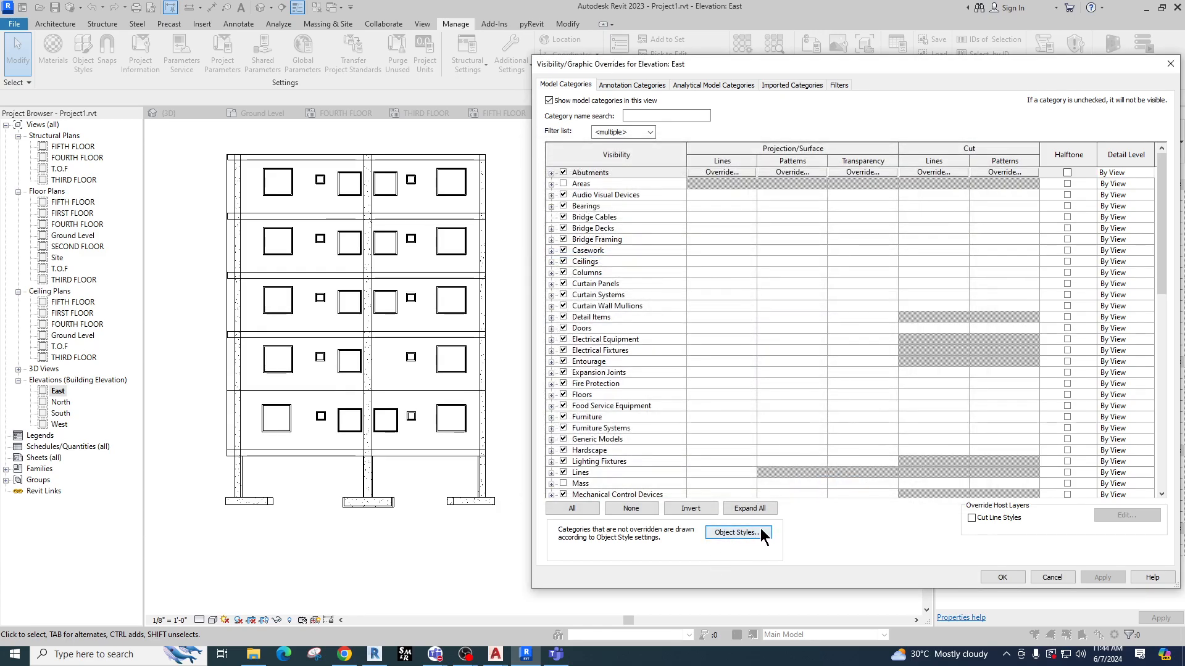
pyautogui.click(589, 510)
pyautogui.click(626, 510)
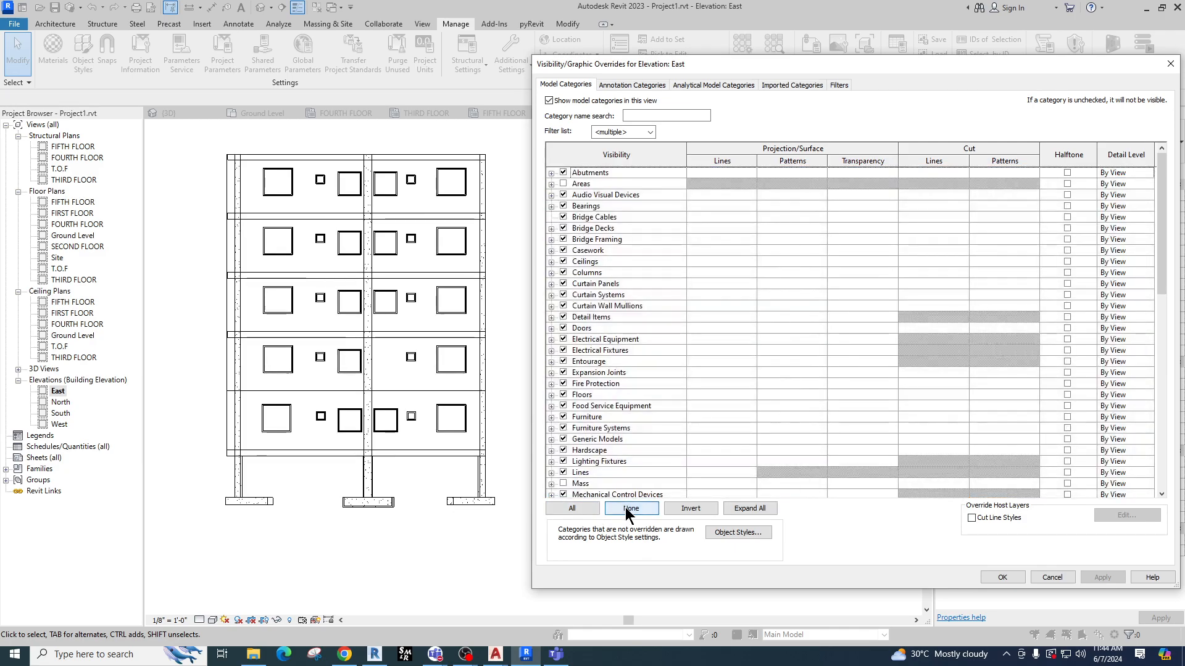
pyautogui.click(696, 509)
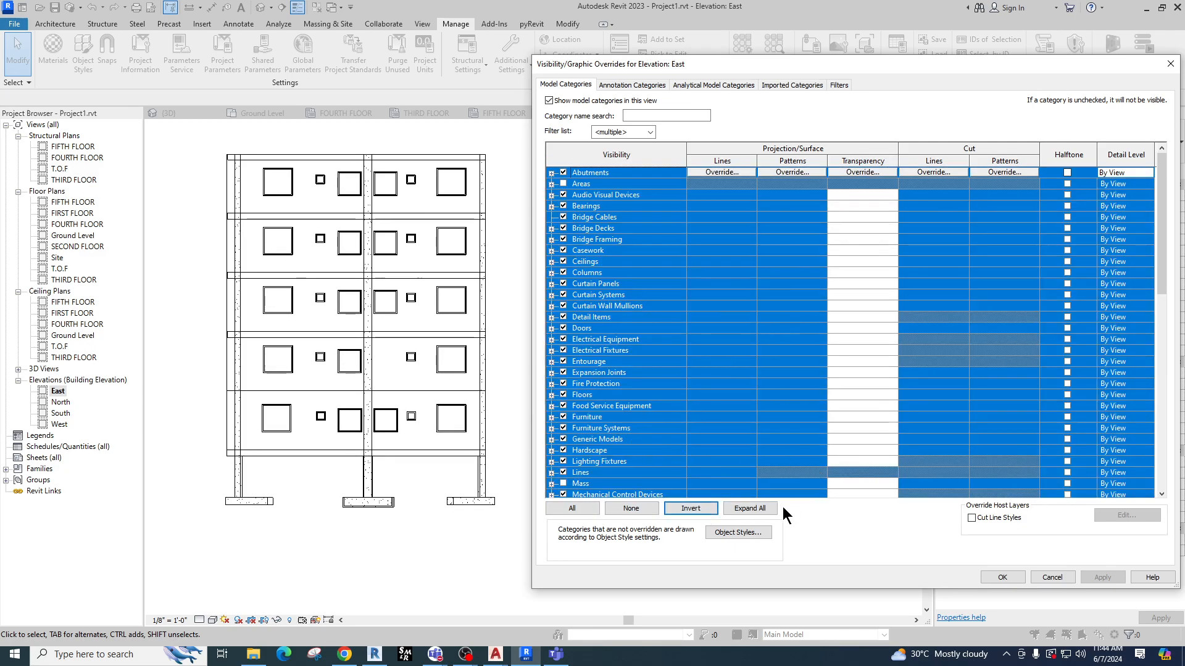
pyautogui.click(736, 533)
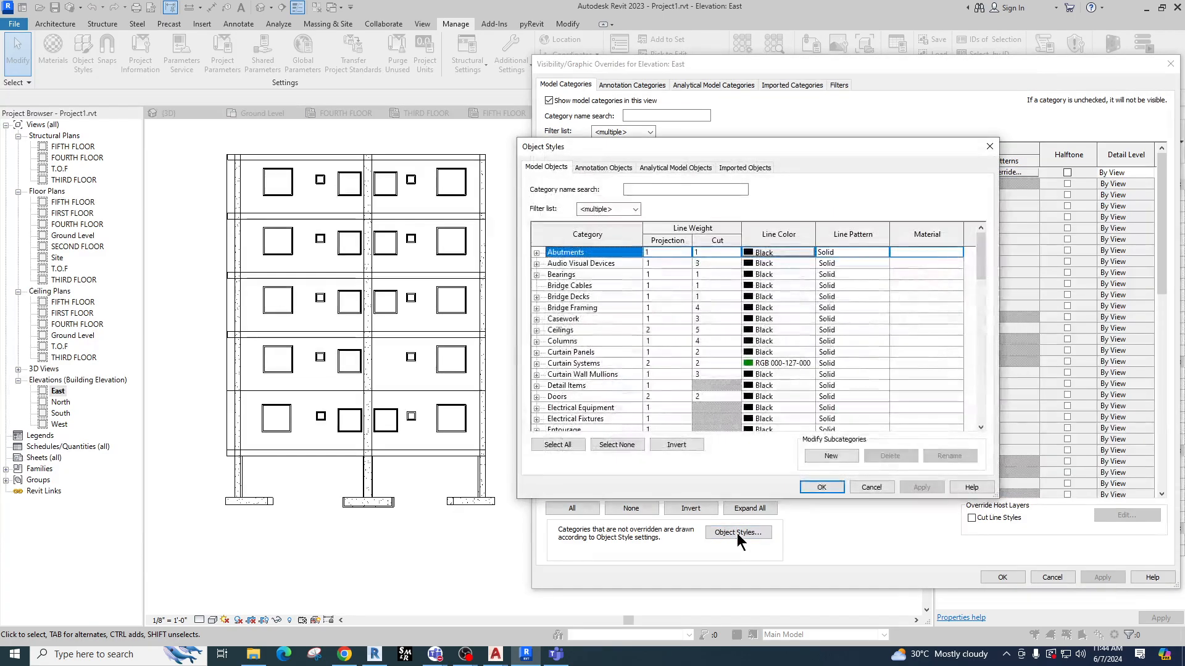
pyautogui.press('Escape')
# Switch to File Explorer and open BIM ! Build BD-Class Schedule.pdf from the Downloads folder.
pyautogui.click(253, 654)
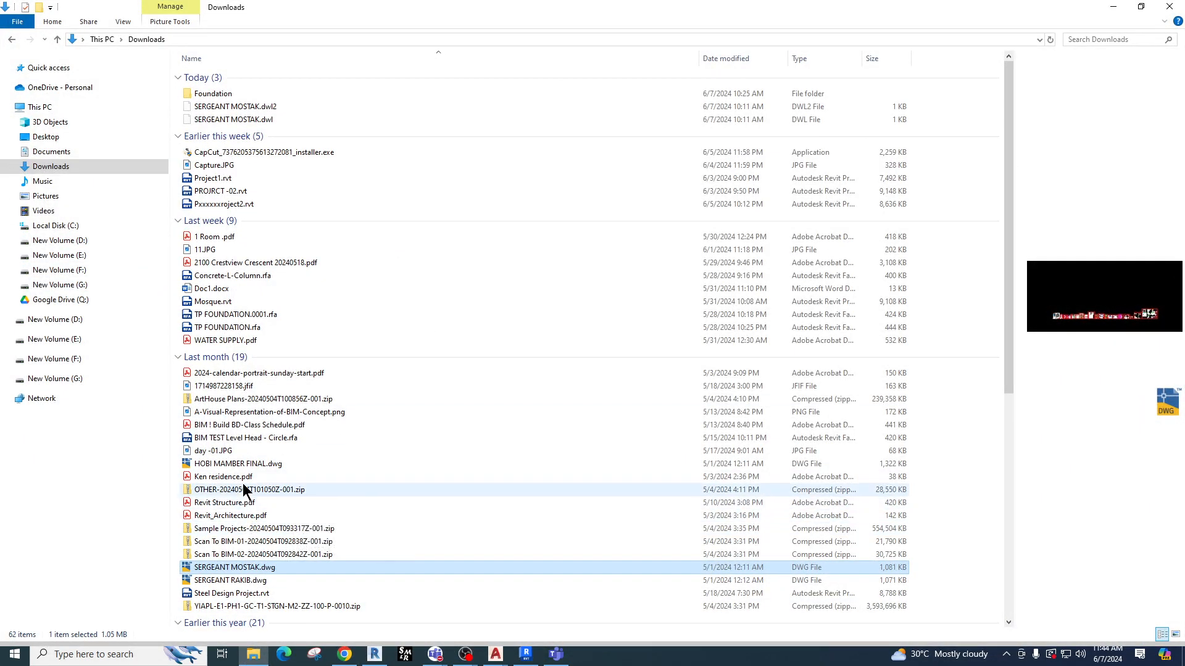
pyautogui.scroll(-4, 241, 515)
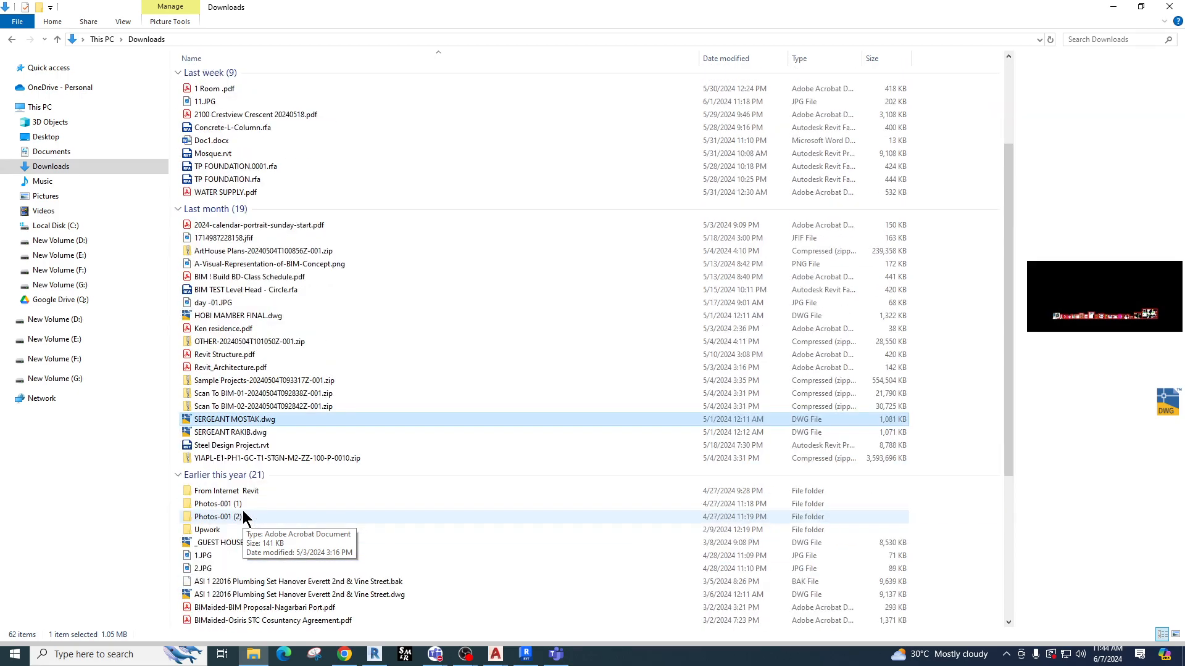
pyautogui.scroll(4, 243, 514)
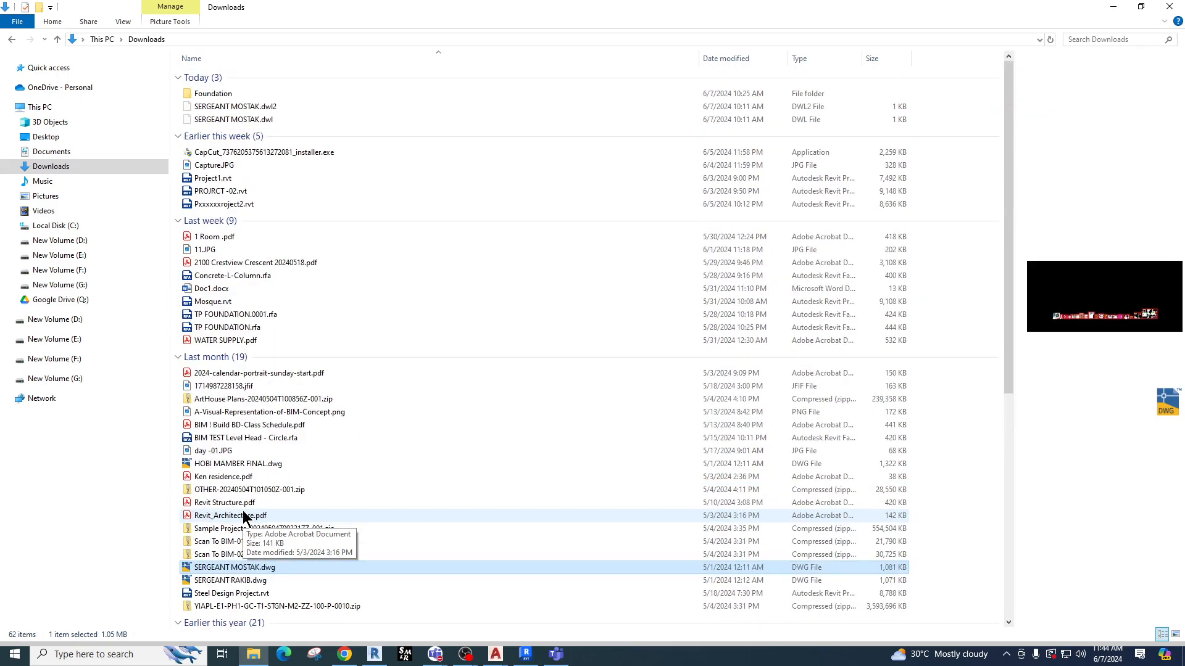
pyautogui.scroll(-4, 257, 531)
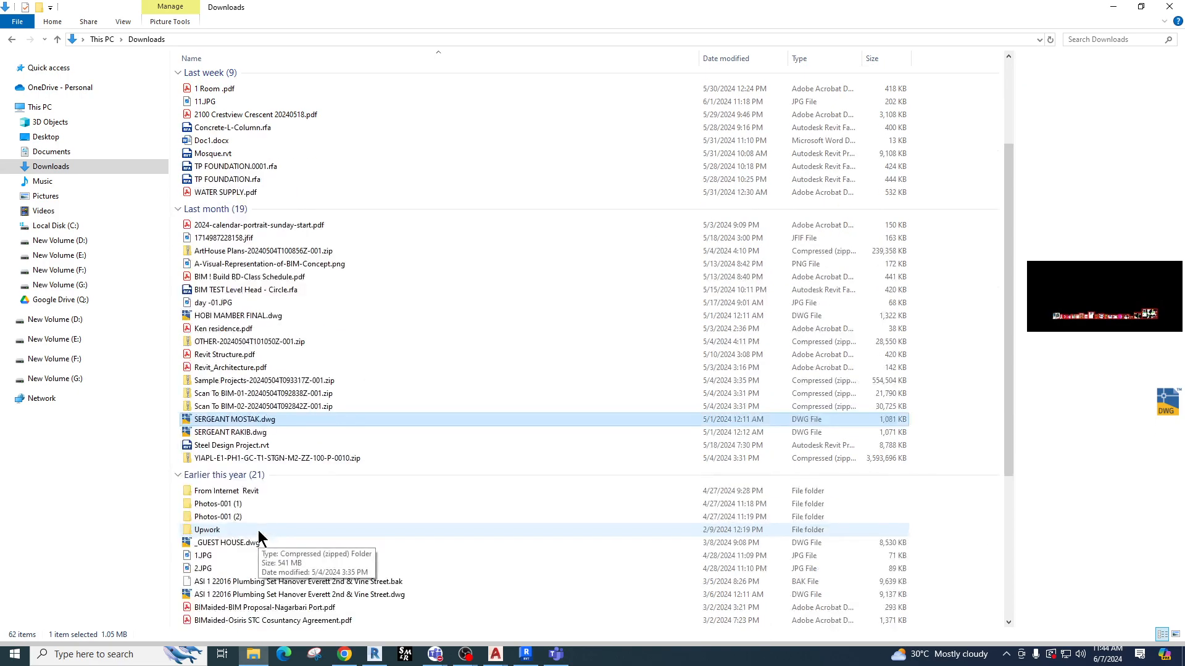
pyautogui.scroll(-5, 258, 531)
pyautogui.scroll(9, 258, 531)
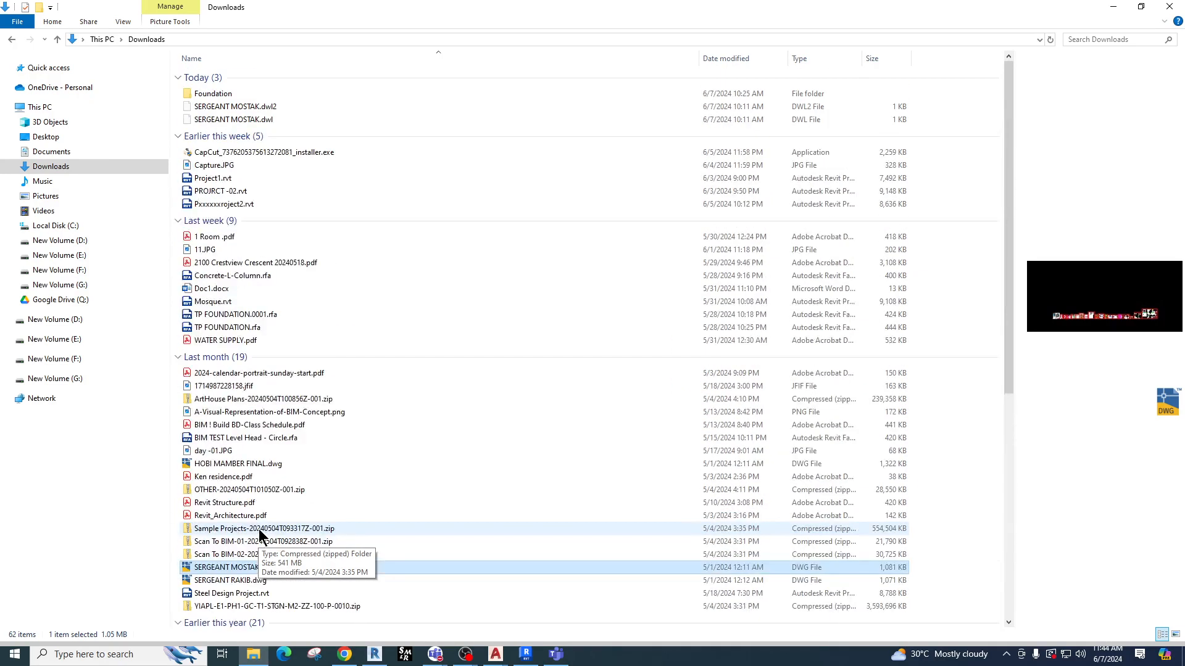
pyautogui.click(251, 426)
pyautogui.doubleClick(250, 425)
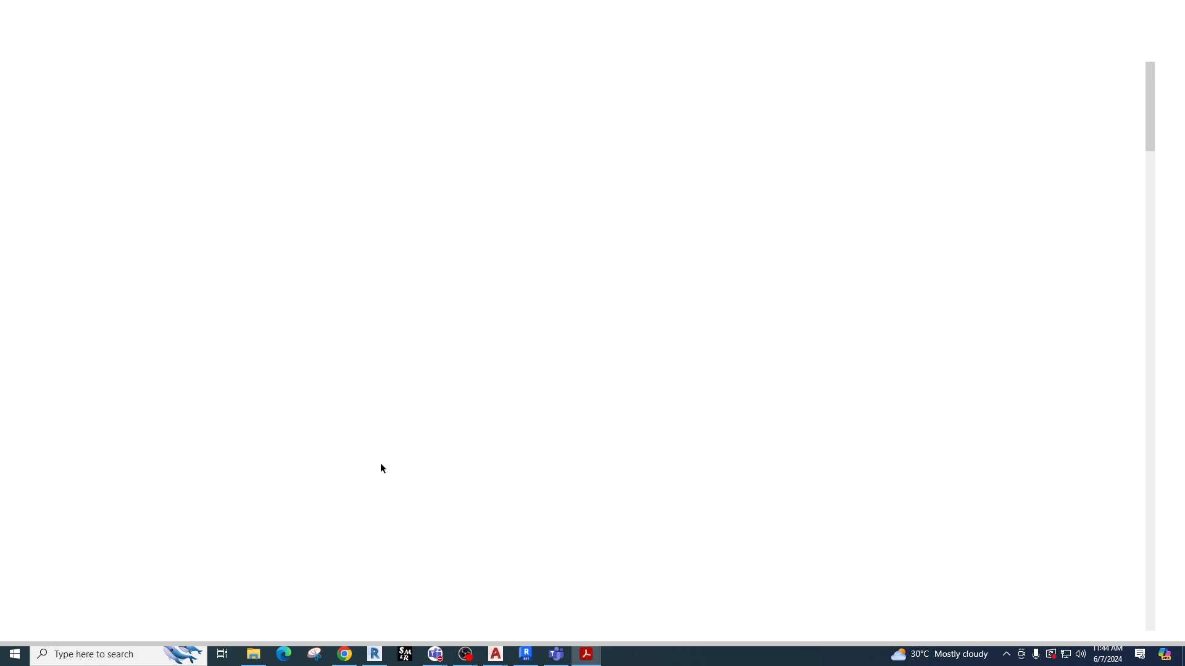
# Examine the Day-16 Additional Setting keywords in the class schedule, including Line Style and Object Style, and return to Revit.
pyautogui.scroll(-10, 380, 463)
pyautogui.scroll(-10, 383, 531)
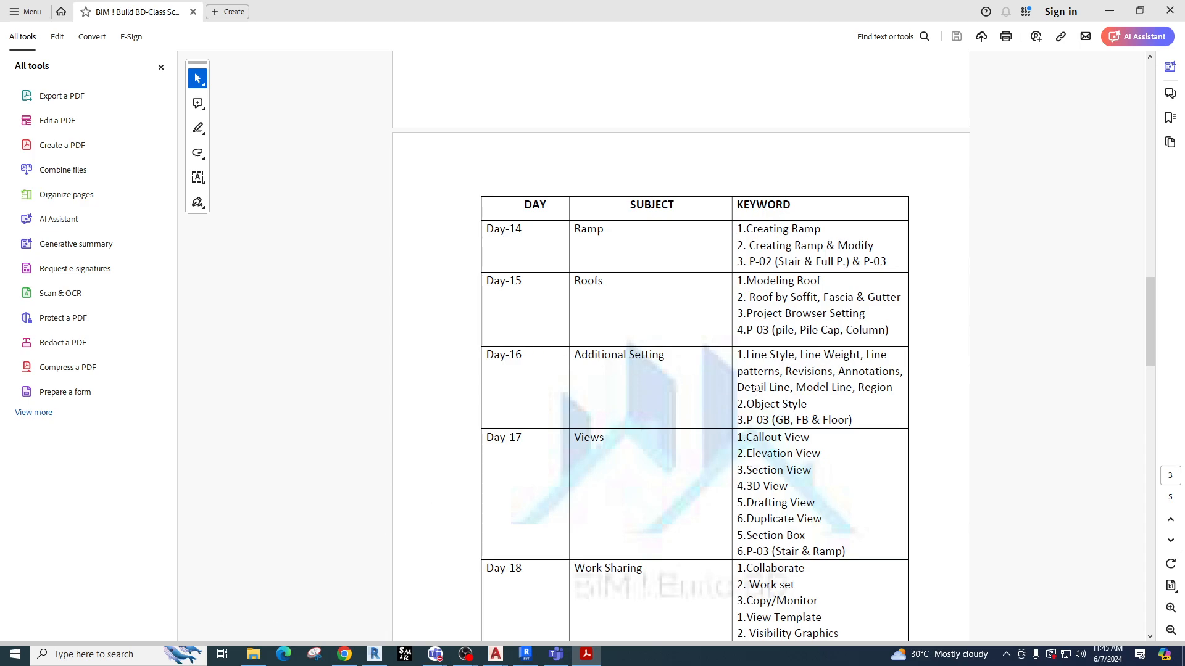
pyautogui.keyDown('ctrl'); pyautogui.scroll(2, 724, 386); pyautogui.keyUp('ctrl')
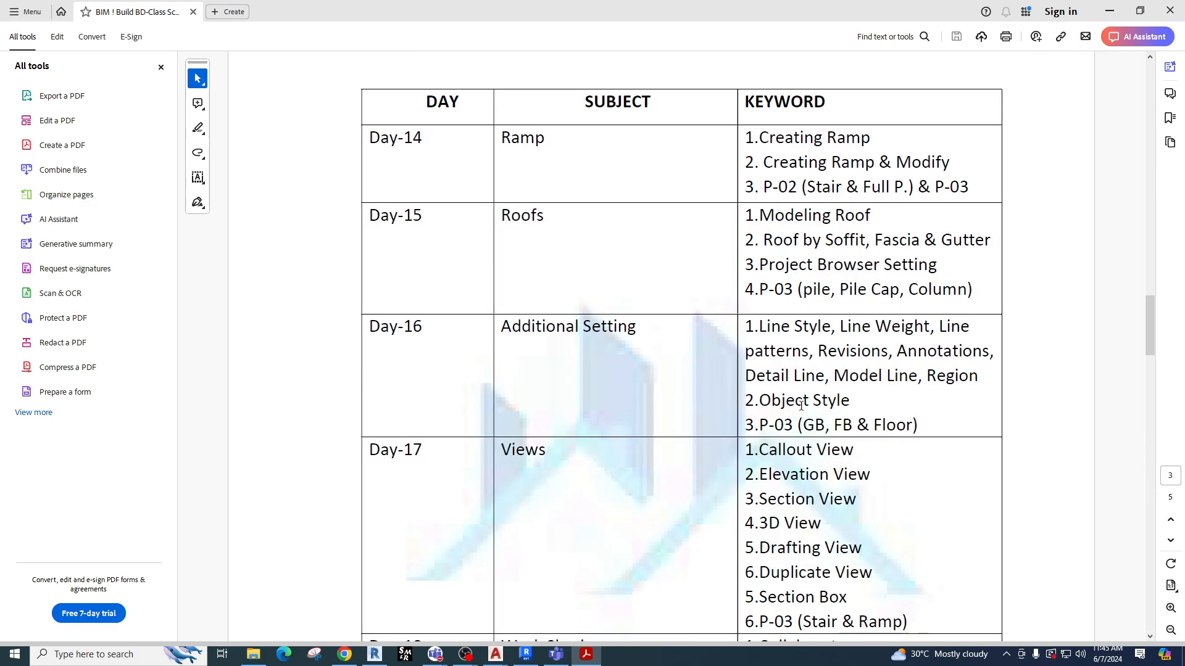
pyautogui.moveTo(750, 326); pyautogui.dragTo(898, 406)
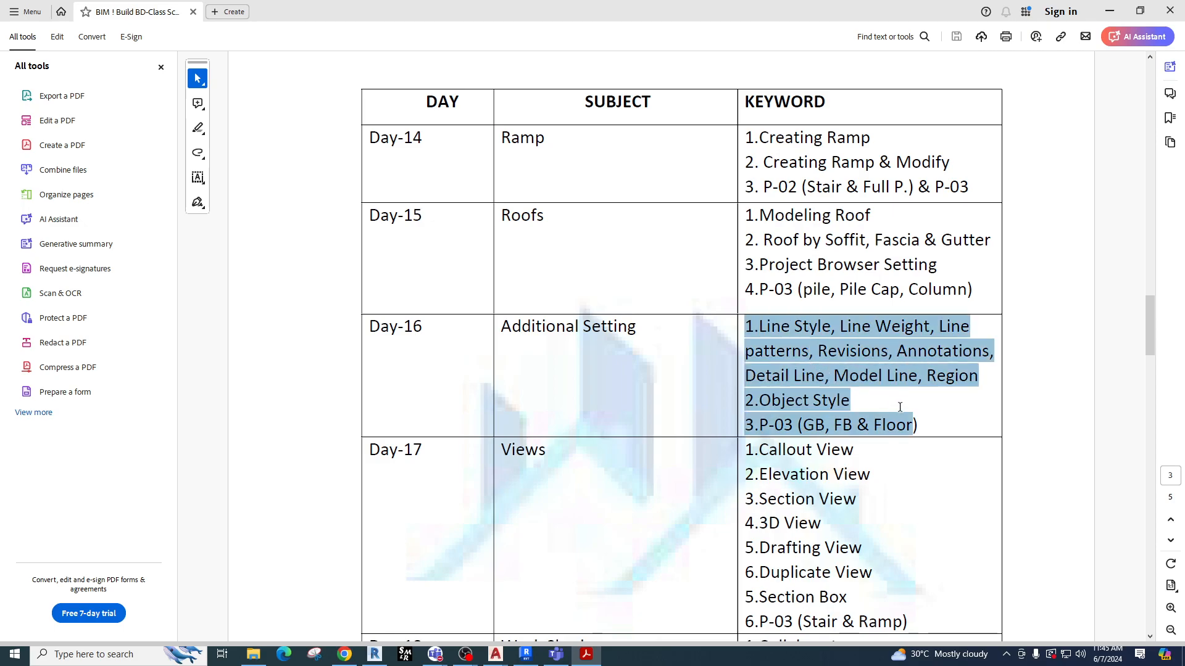
pyautogui.click(810, 346)
pyautogui.moveTo(759, 326); pyautogui.dragTo(831, 327)
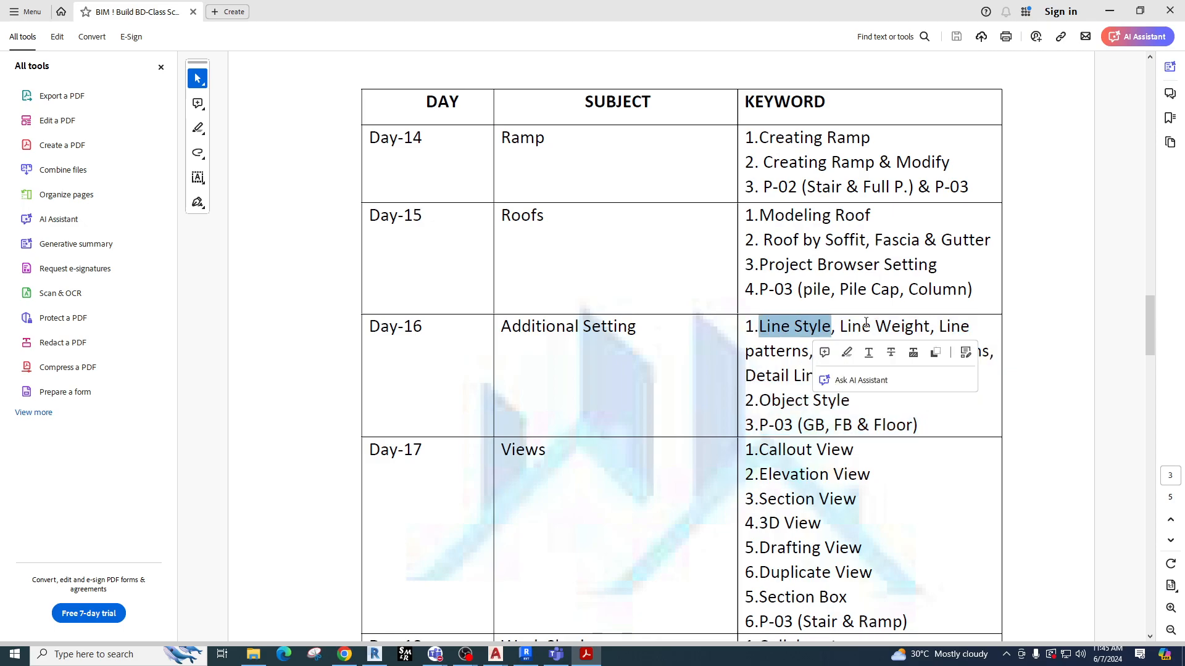
pyautogui.click(799, 352)
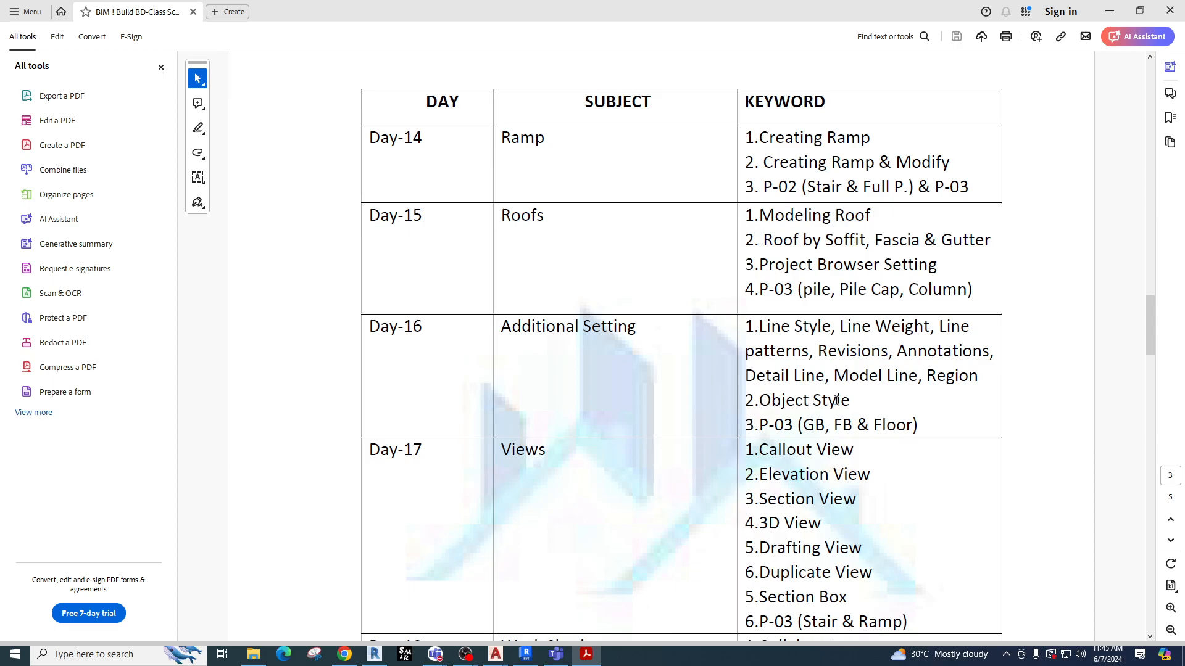
pyautogui.click(1109, 10)
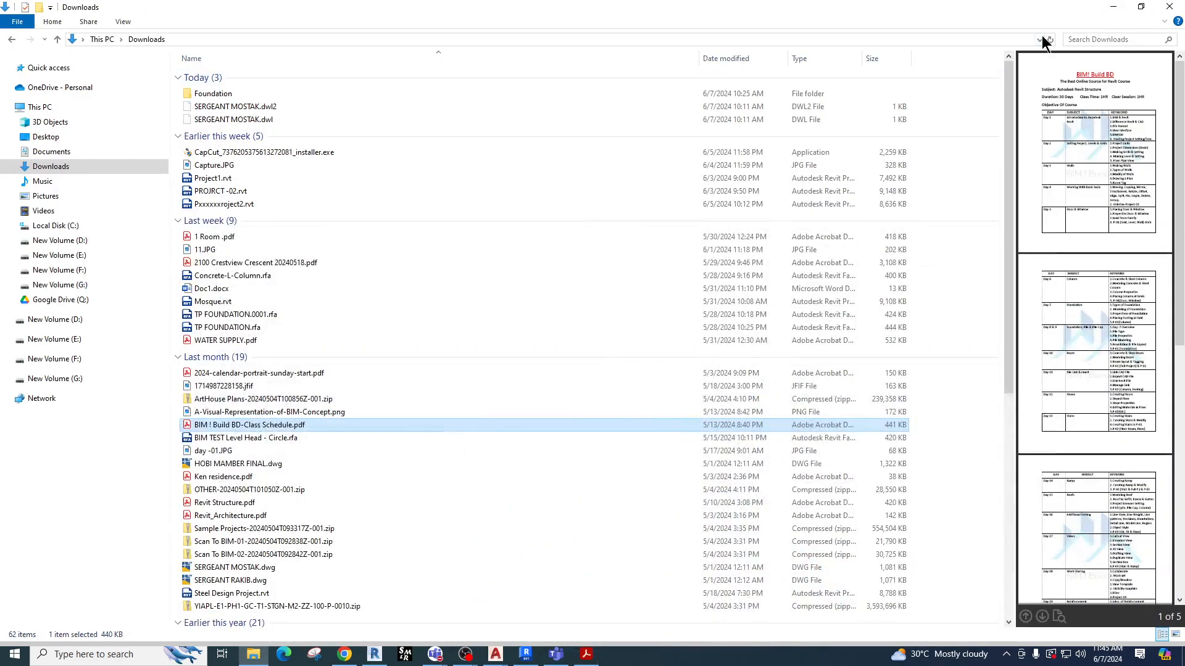
pyautogui.click(1111, 8)
# Narrow the East elevation's Visibility/Graphic Overrides dialog, place it clear of the building and close it.
pyautogui.moveTo(868, 71); pyautogui.dragTo(807, 77)
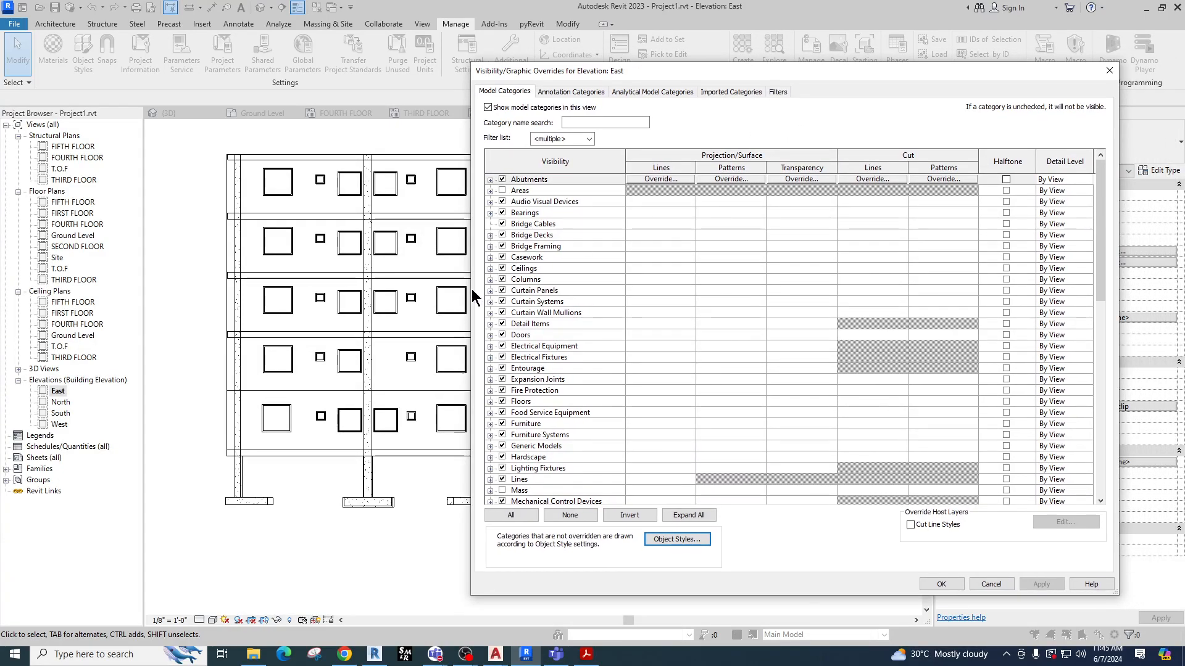
pyautogui.moveTo(1118, 320); pyautogui.dragTo(948, 320)
pyautogui.moveTo(771, 77); pyautogui.dragTo(874, 81)
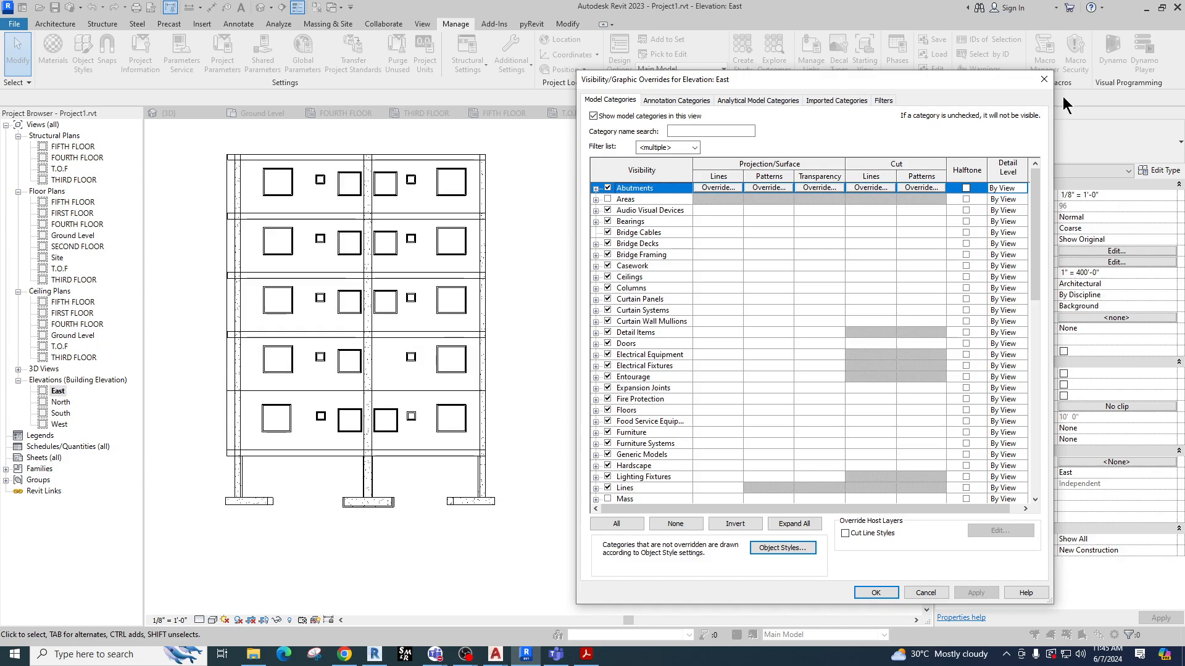
pyautogui.click(1043, 79)
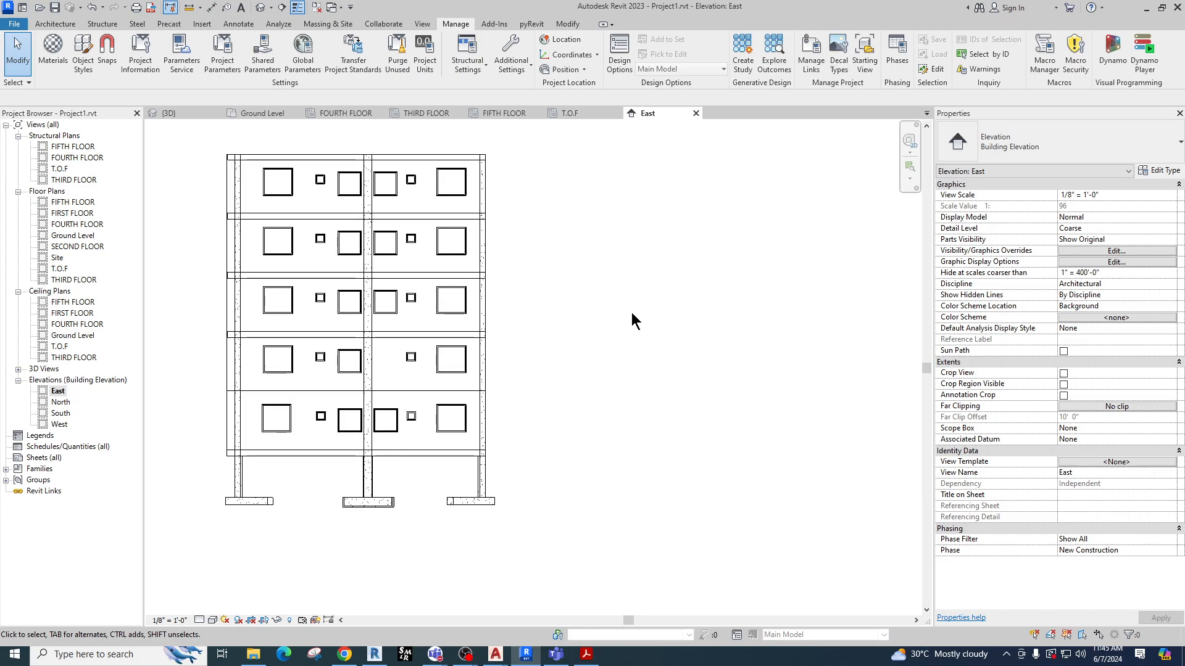
# Hide the Windows category in the East elevation through its model category visibility overrides.
pyautogui.click(1110, 251)
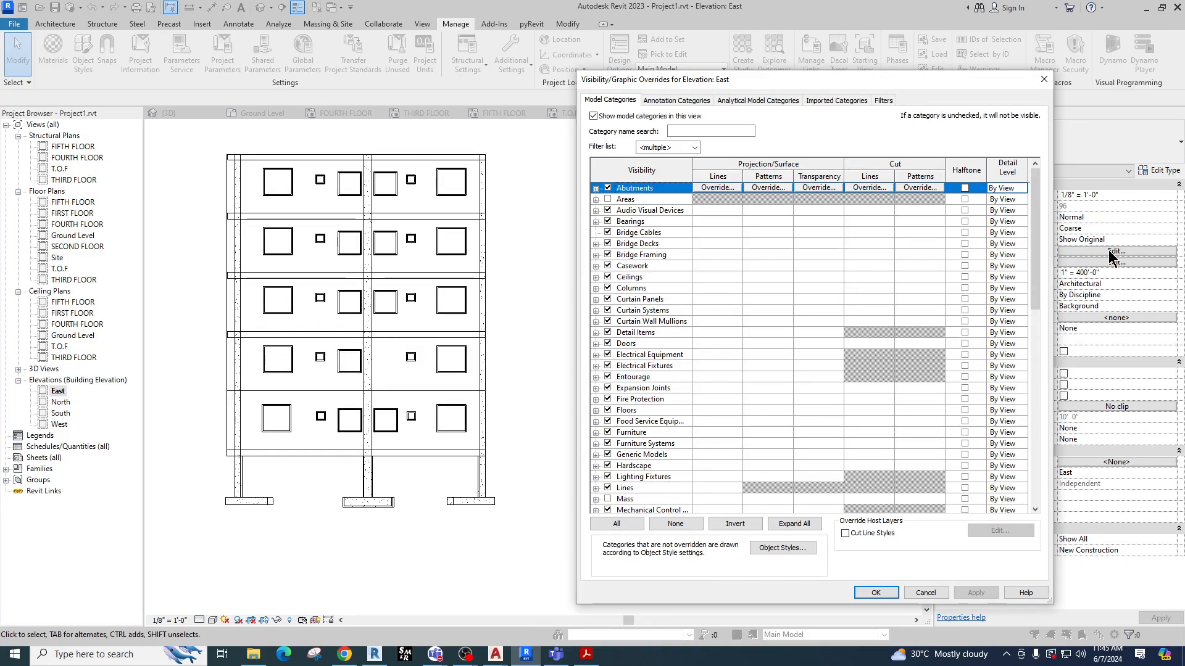
pyautogui.click(647, 392)
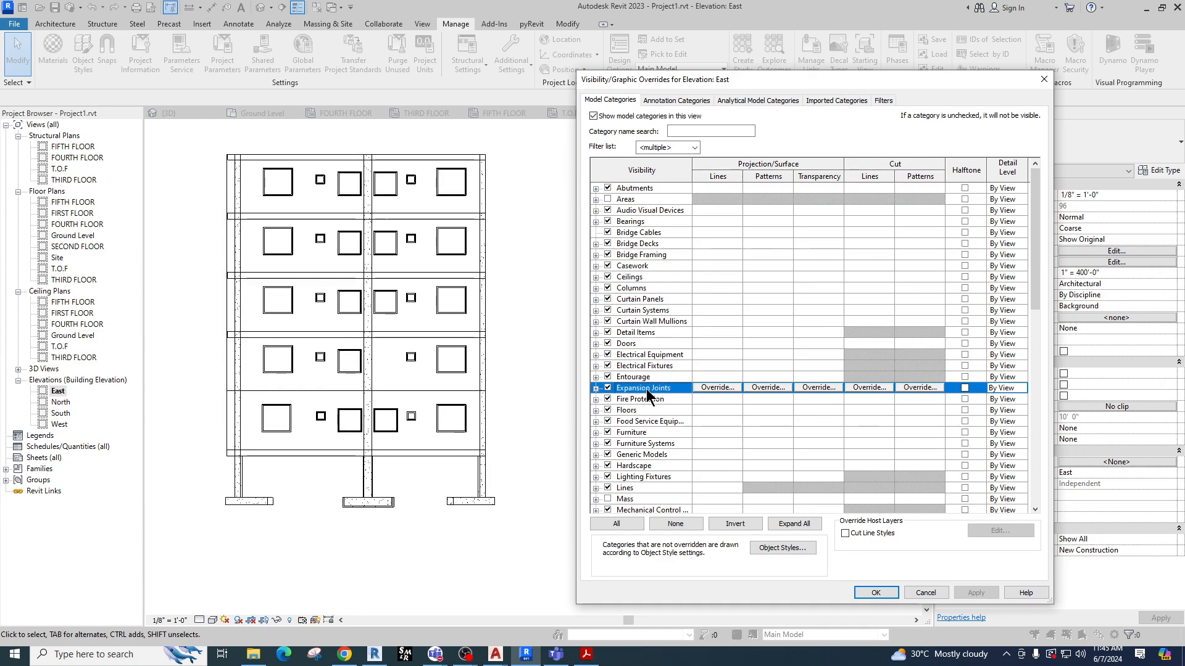
pyautogui.scroll(-13, 658, 393)
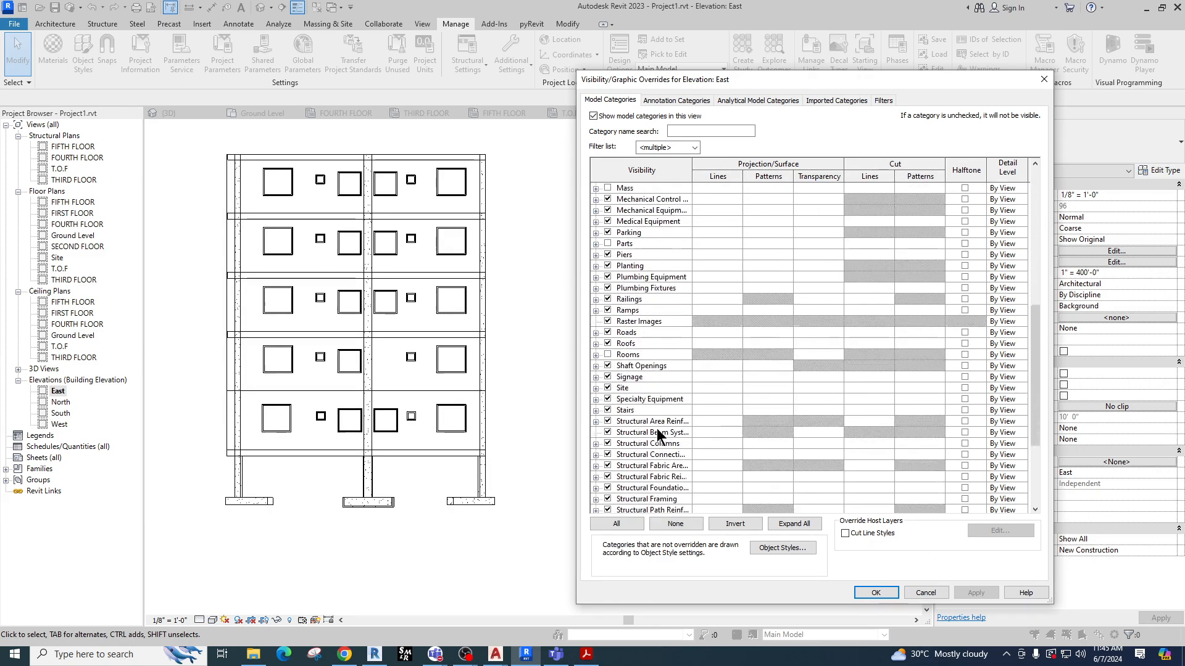
pyautogui.scroll(6, 662, 252)
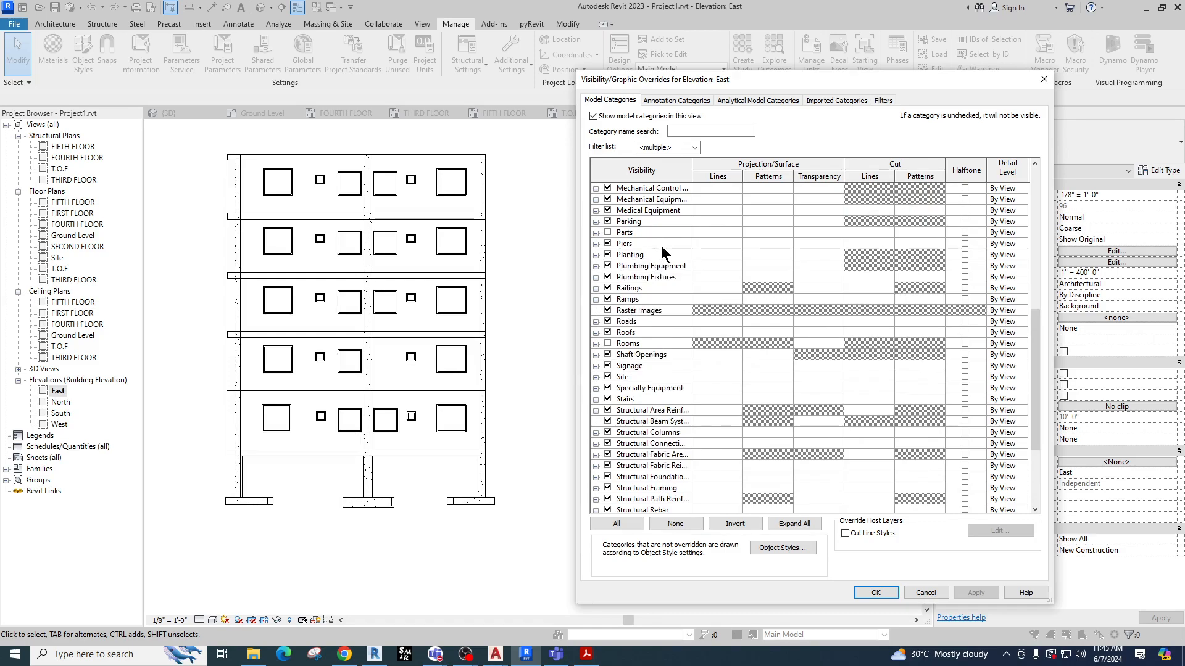
pyautogui.scroll(4, 662, 252)
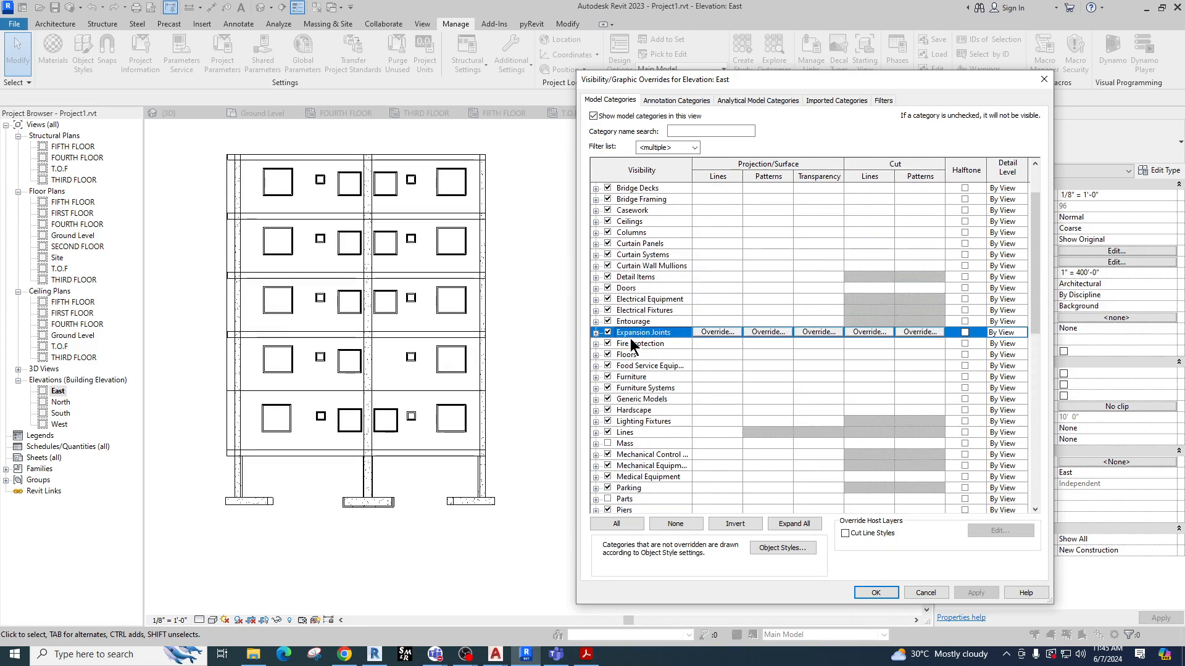
pyautogui.scroll(-9, 663, 414)
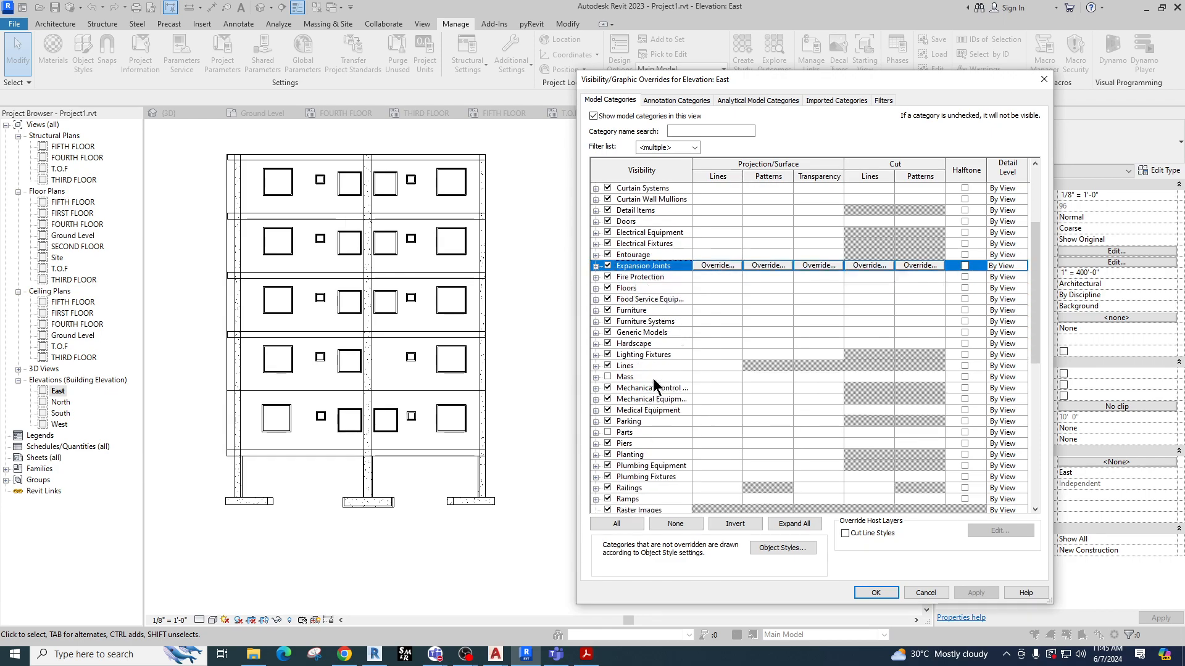
pyautogui.scroll(-3, 662, 413)
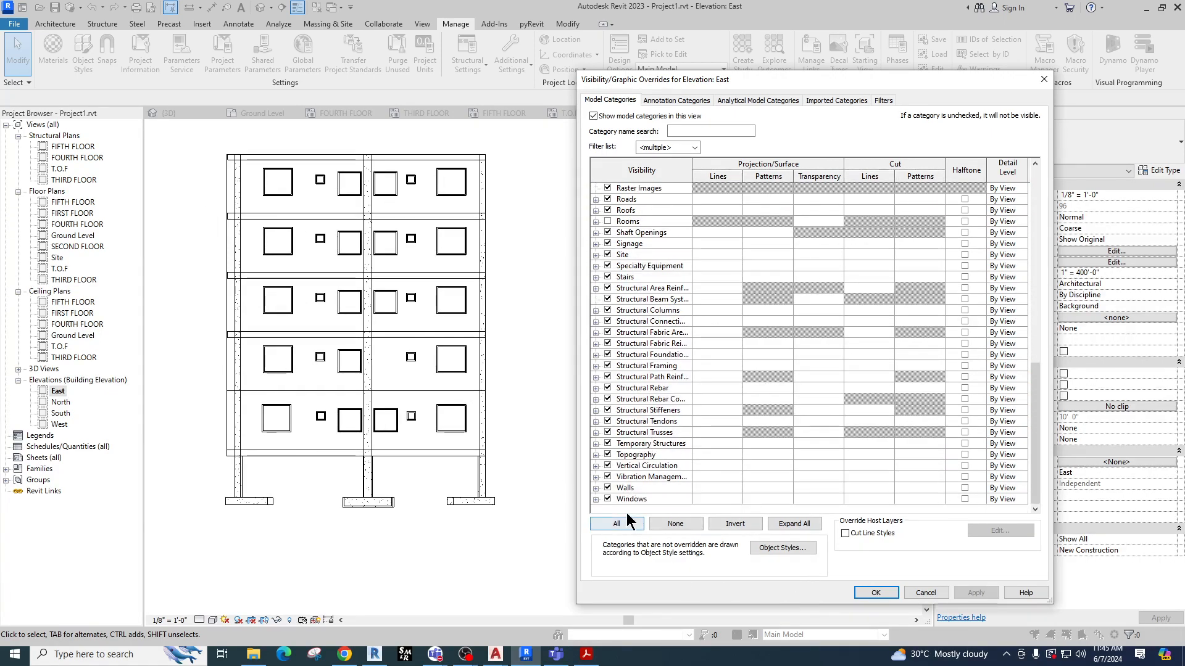
pyautogui.click(608, 499)
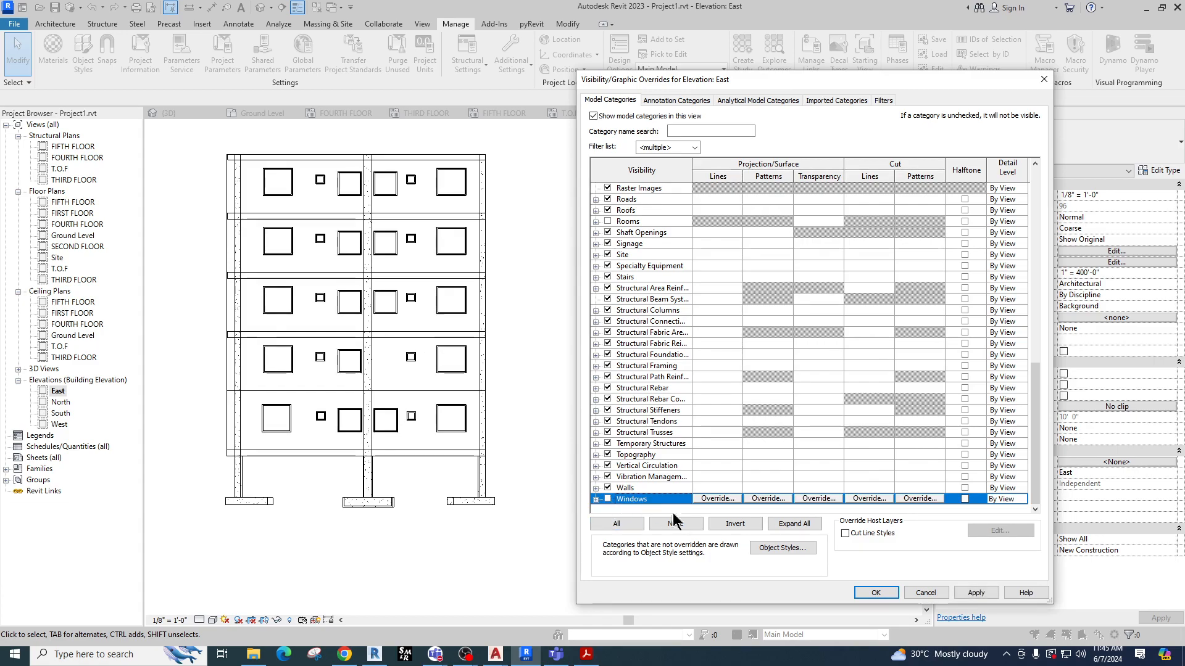
pyautogui.click(981, 593)
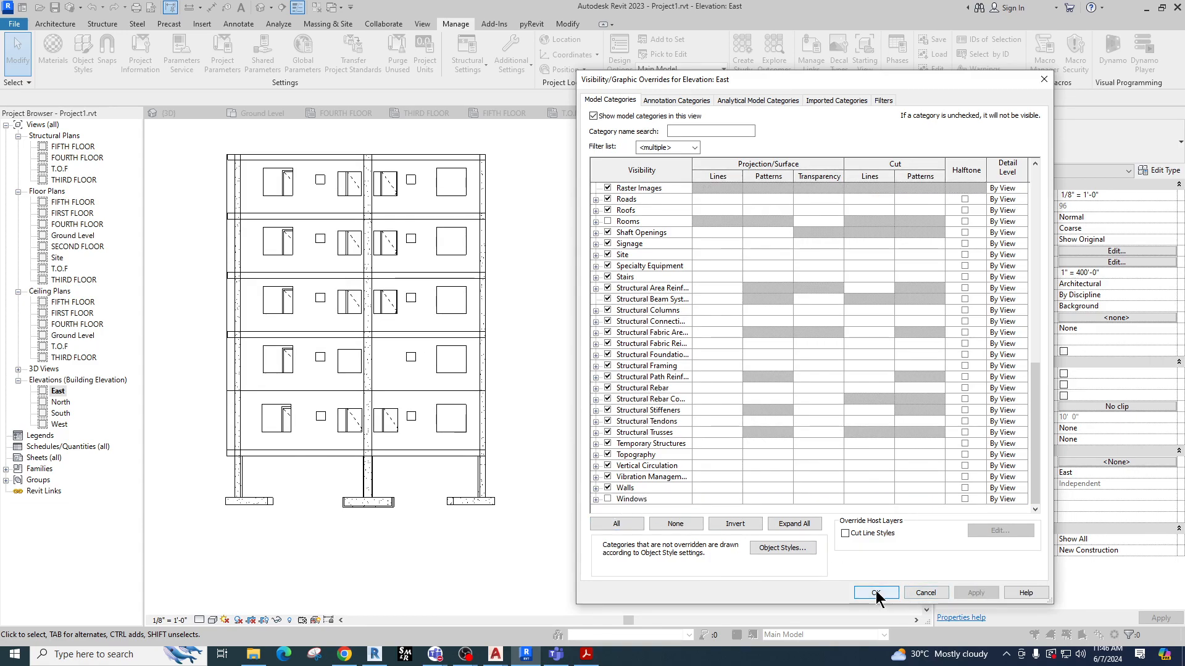
pyautogui.click(875, 592)
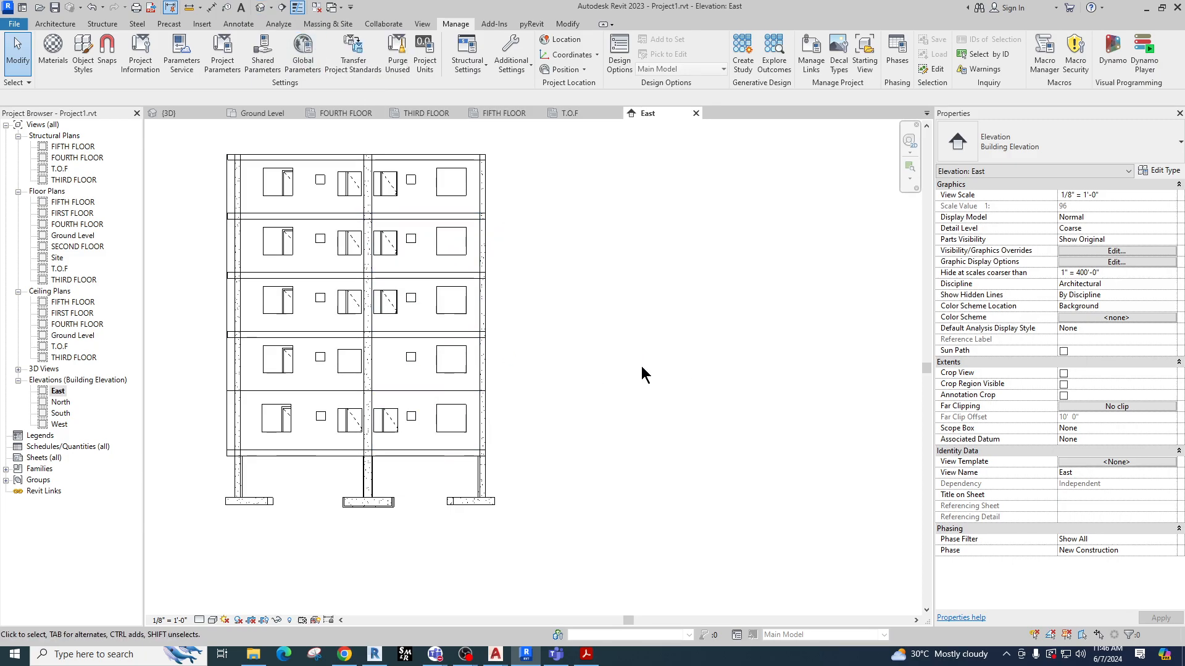
# Undo the hiding of the East elevation's windows, then open and close its visibility overrides without changes.
pyautogui.hotkey('ctrl', 'z')
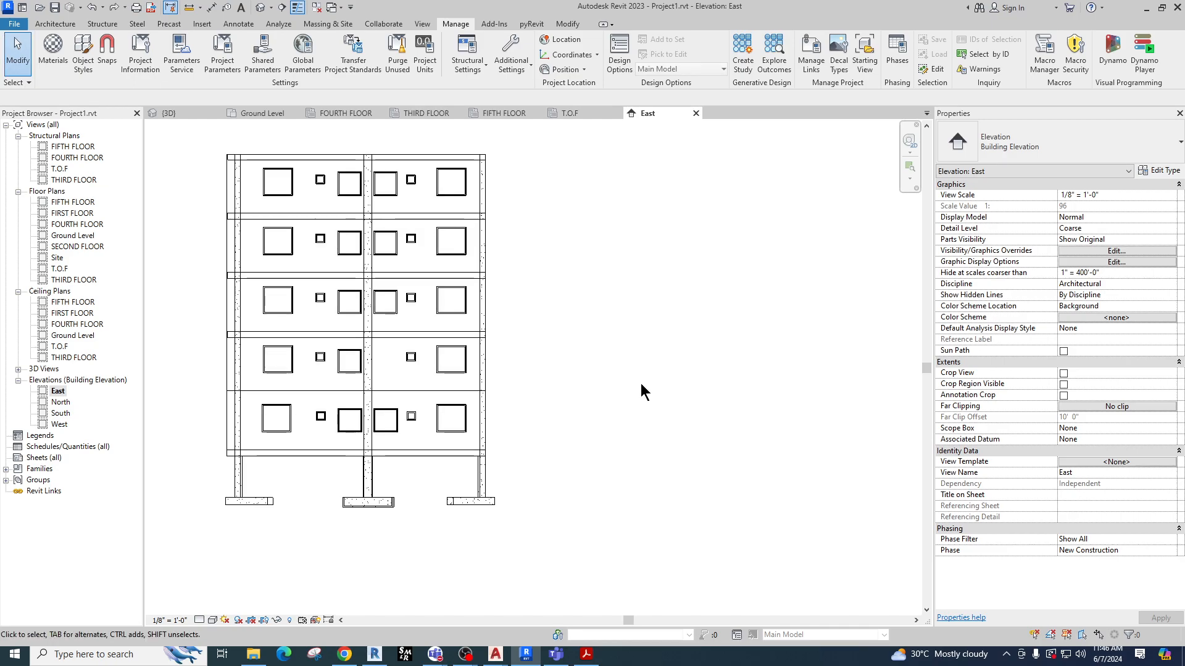
pyautogui.click(1099, 250)
pyautogui.click(1042, 79)
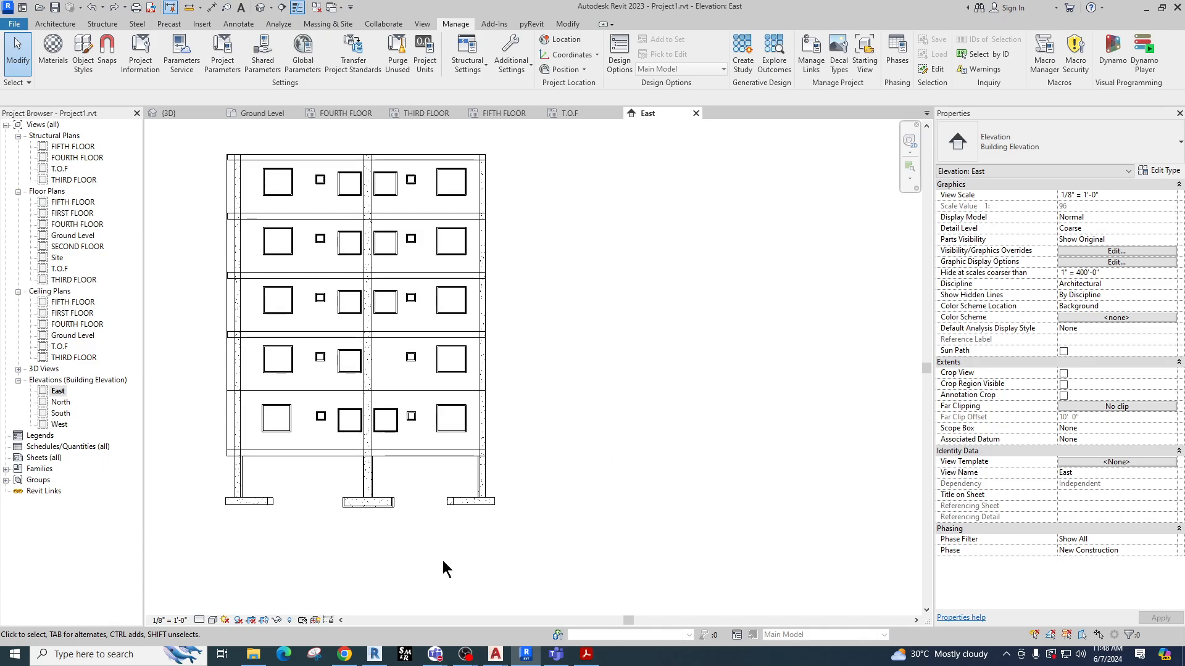
# Switch to Screen Marker & Recorder and draw a yellow box beside the East elevation with a long narrow rectangle extending from it.
pyautogui.click(406, 656)
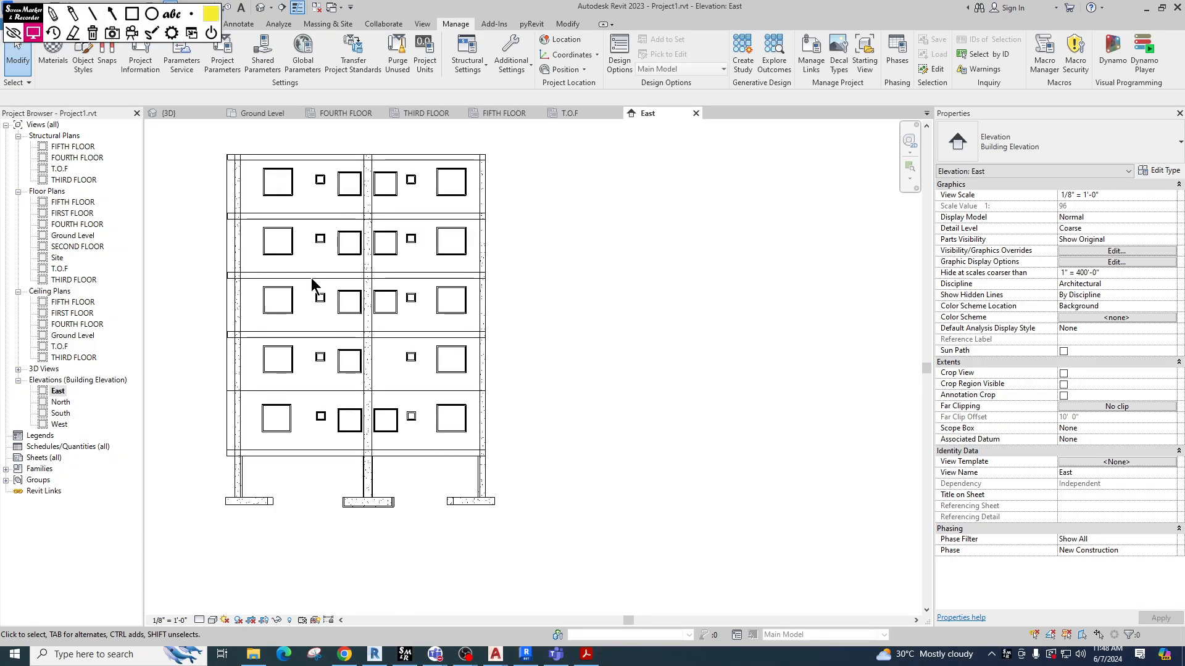
pyautogui.click(131, 13)
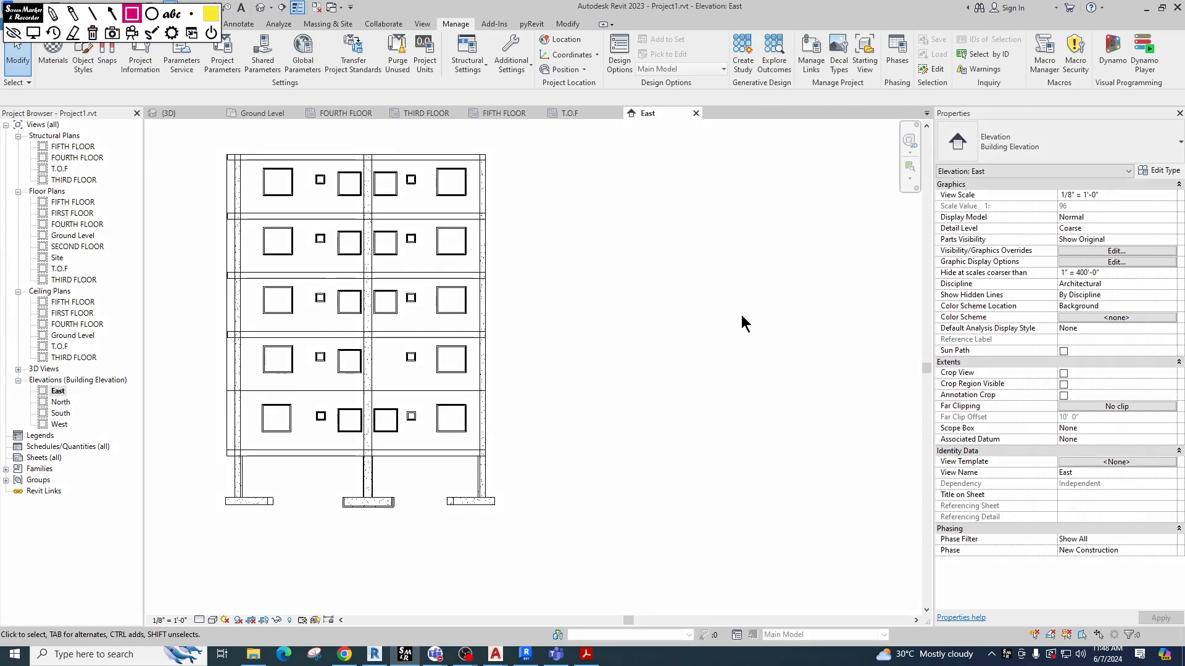
pyautogui.moveTo(610, 283)
pyautogui.mouseDown()
pyautogui.moveTo(690, 383)
pyautogui.moveTo(720, 377)
pyautogui.mouseUp()
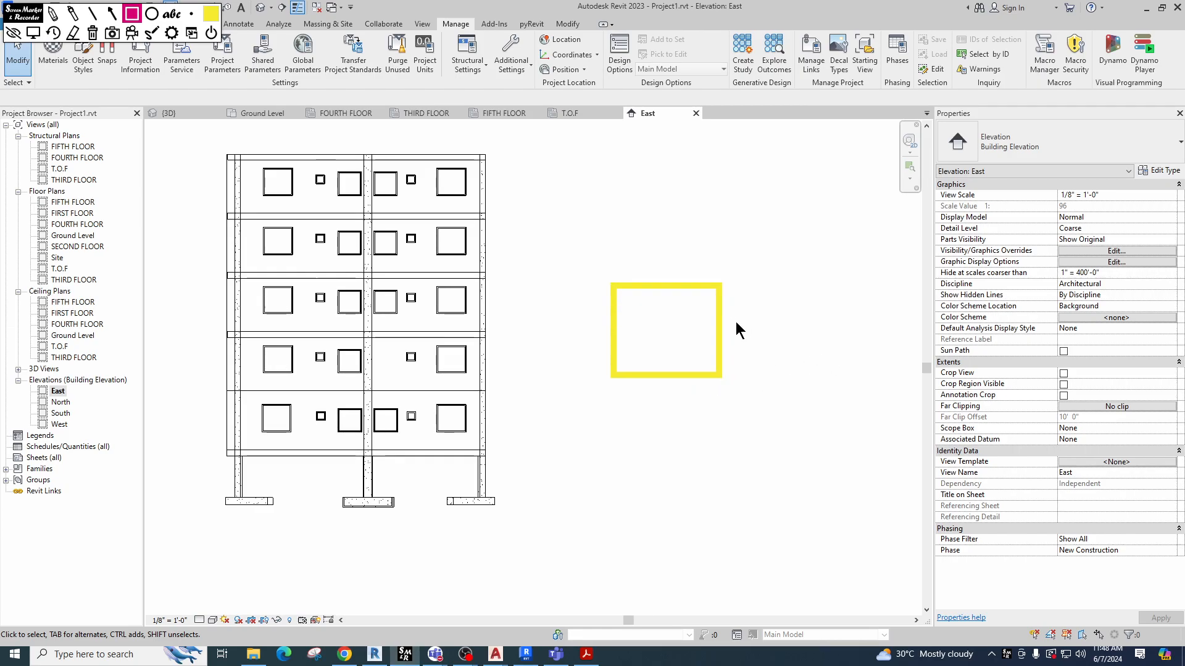
pyautogui.moveTo(722, 315)
pyautogui.mouseDown()
pyautogui.moveTo(750, 344)
pyautogui.moveTo(1024, 352)
pyautogui.mouseUp()
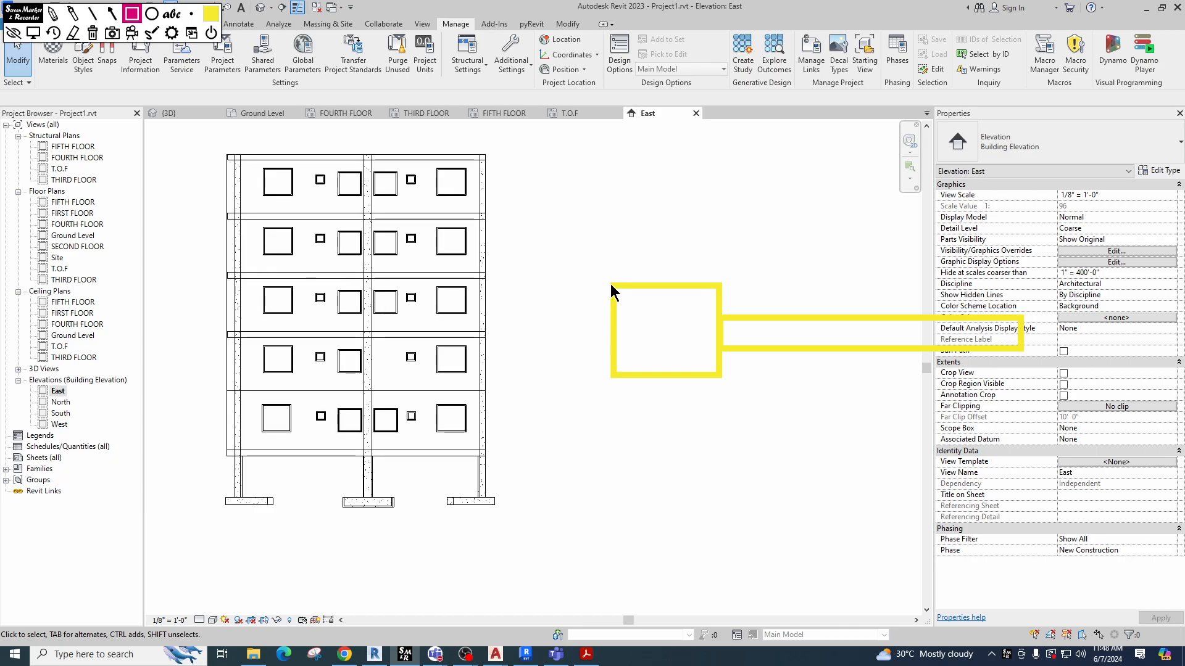
# Change the marker colour to red, draw a larger rectangle around the yellow box and retrace both yellow shapes.
pyautogui.click(209, 18)
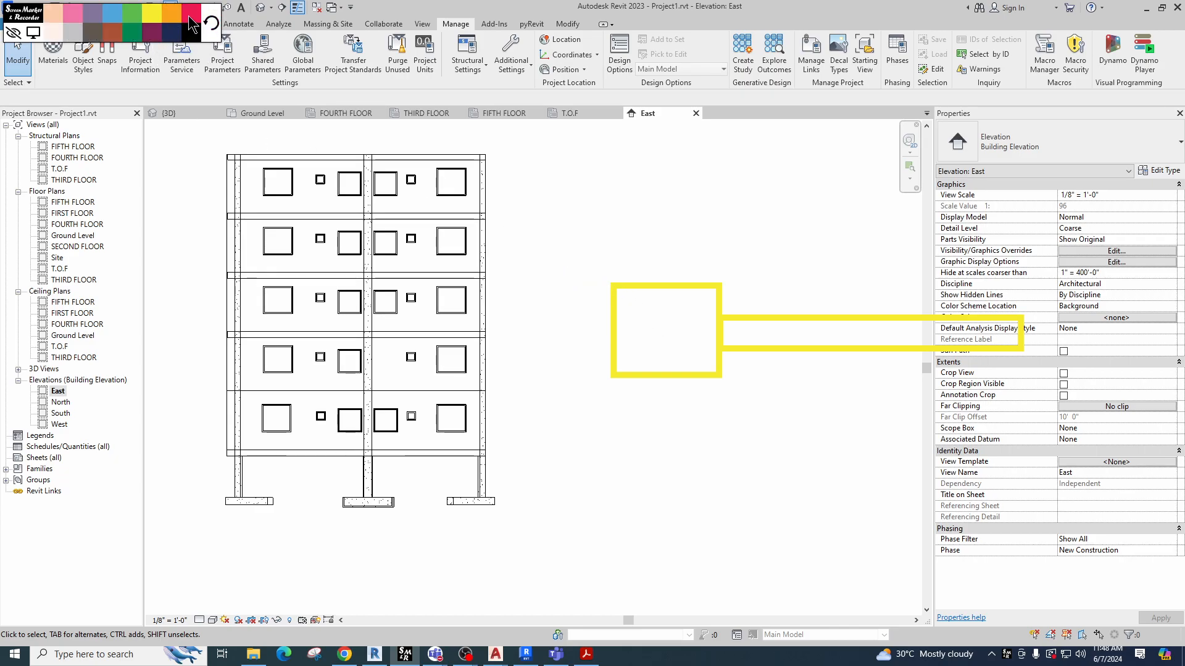
pyautogui.click(190, 17)
pyautogui.moveTo(586, 257)
pyautogui.mouseDown()
pyautogui.moveTo(747, 428)
pyautogui.moveTo(772, 410)
pyautogui.moveTo(760, 407)
pyautogui.mouseUp()
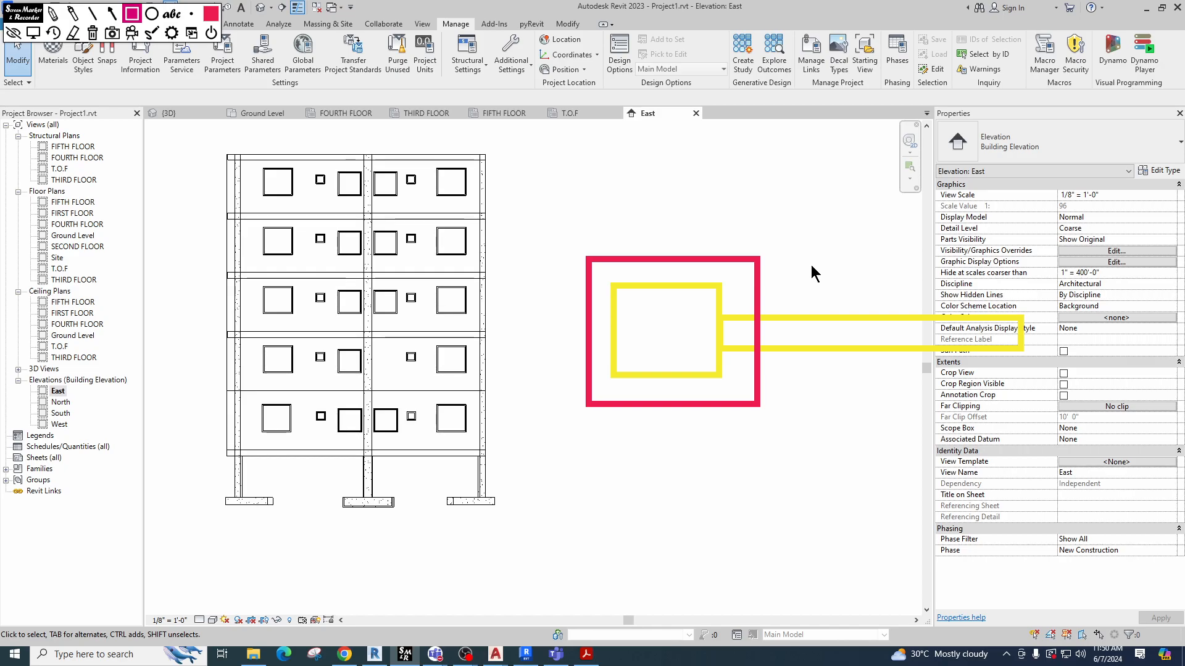
pyautogui.moveTo(633, 263); pyautogui.dragTo(637, 268)
pyautogui.moveTo(616, 287); pyautogui.dragTo(721, 376)
pyautogui.moveTo(726, 320)
pyautogui.mouseDown()
pyautogui.moveTo(939, 356)
pyautogui.moveTo(1023, 351)
pyautogui.mouseUp()
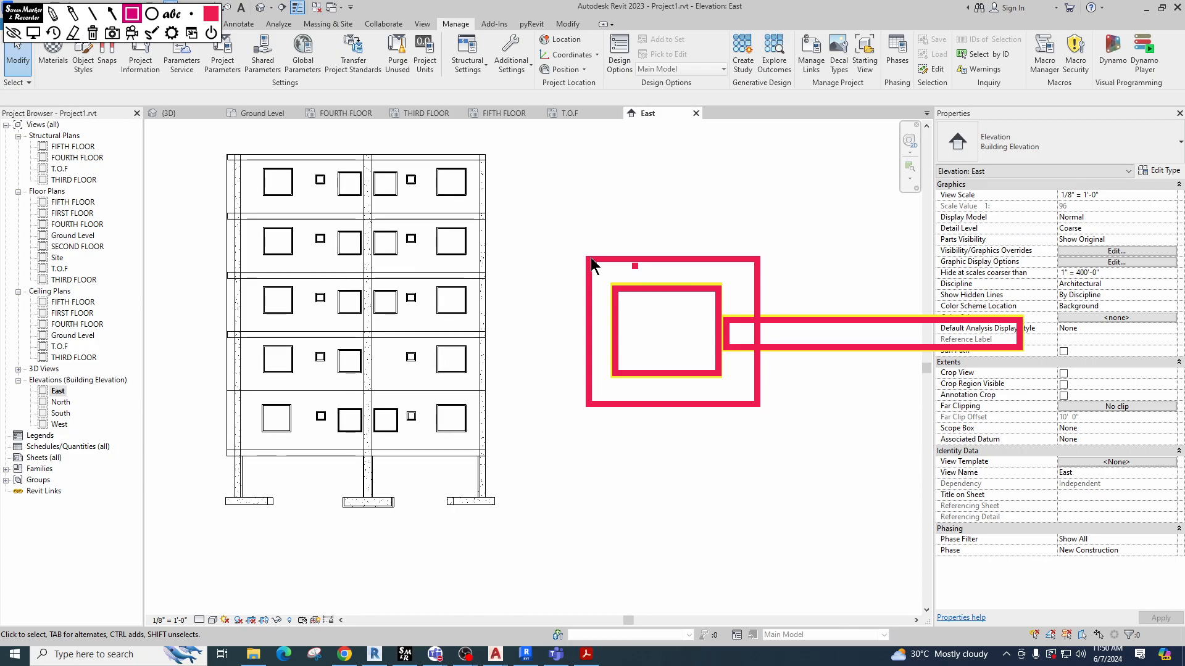
# Retrace the red frame and the narrow rectangle, and enclose the frame in one more, larger red rectangle.
pyautogui.moveTo(591, 257)
pyautogui.mouseDown()
pyautogui.moveTo(660, 350)
pyautogui.moveTo(657, 398)
pyautogui.moveTo(761, 406)
pyautogui.mouseUp()
pyautogui.moveTo(727, 318)
pyautogui.mouseDown()
pyautogui.moveTo(742, 345)
pyautogui.moveTo(1021, 349)
pyautogui.mouseUp()
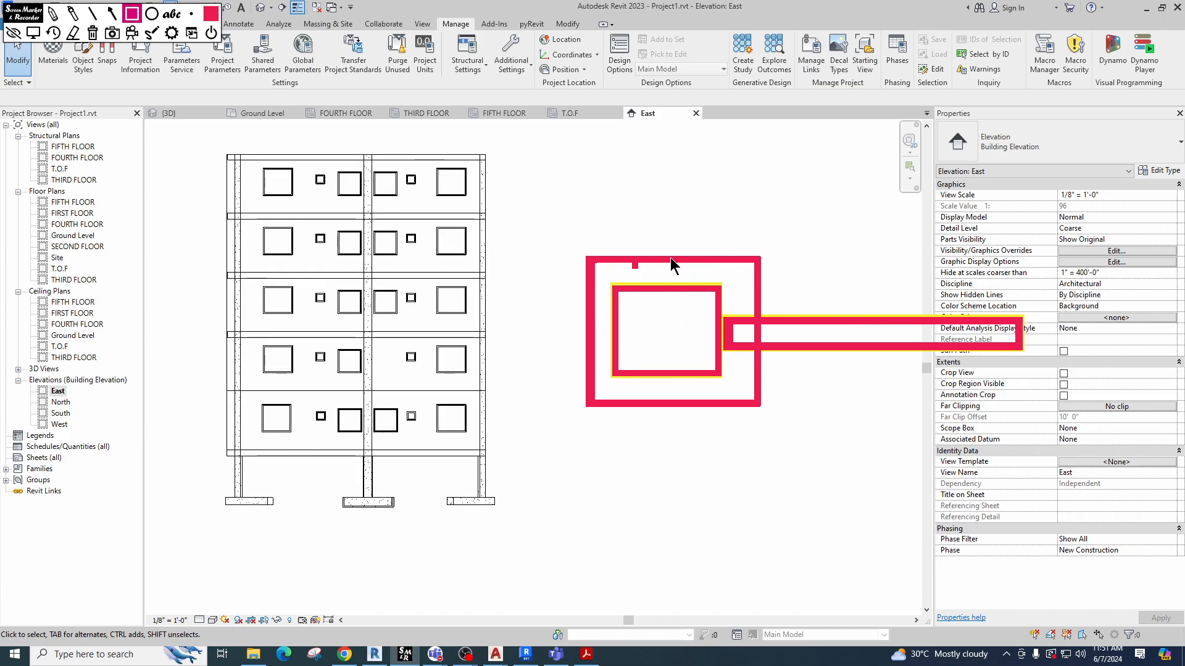
pyautogui.moveTo(591, 254)
pyautogui.mouseDown()
pyautogui.moveTo(677, 373)
pyautogui.moveTo(761, 408)
pyautogui.mouseUp()
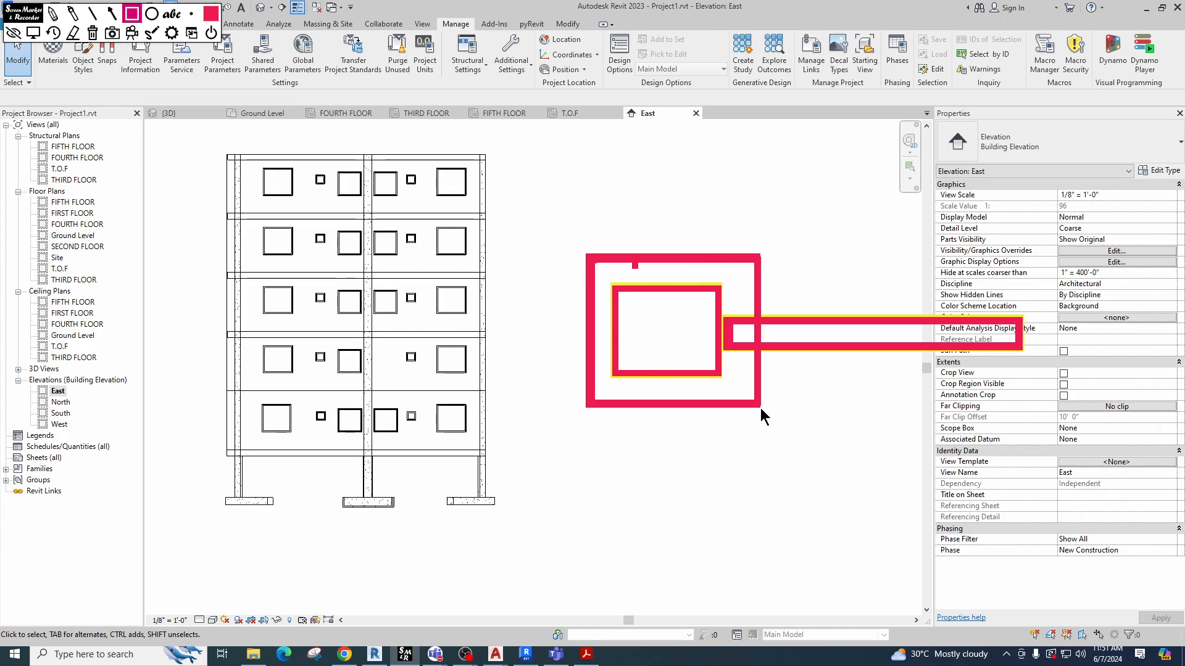
pyautogui.moveTo(603, 258)
pyautogui.mouseDown()
pyautogui.moveTo(660, 344)
pyautogui.moveTo(748, 399)
pyautogui.mouseUp()
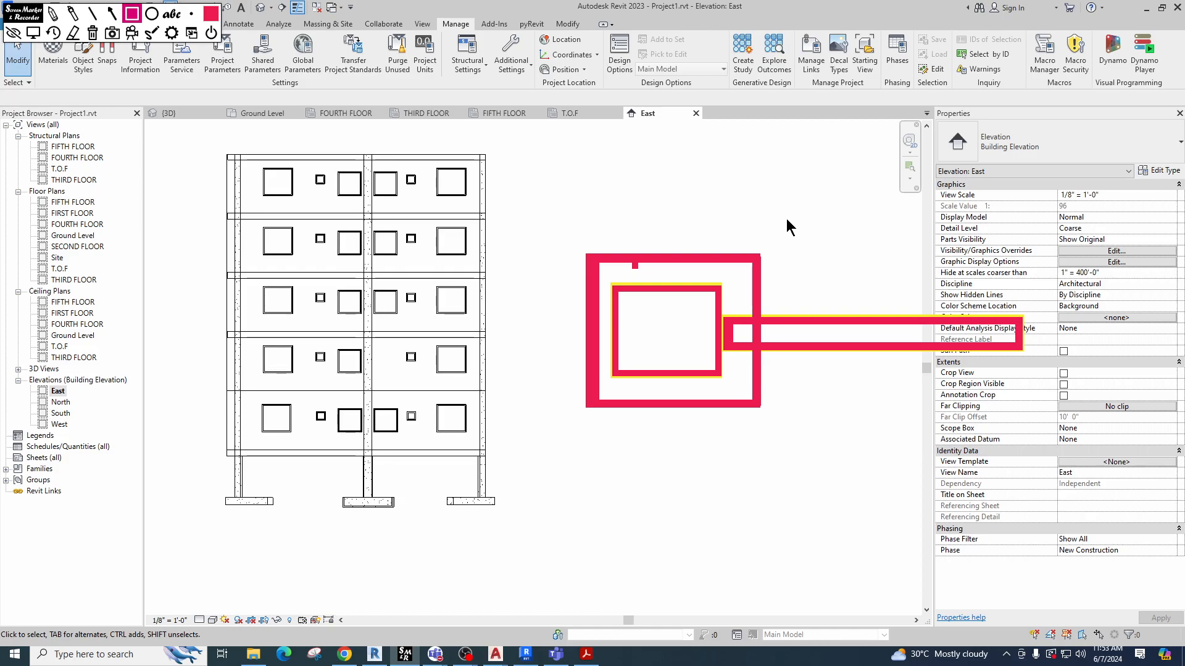
pyautogui.moveTo(567, 237)
pyautogui.mouseDown()
pyautogui.moveTo(724, 435)
pyautogui.moveTo(779, 431)
pyautogui.mouseUp()
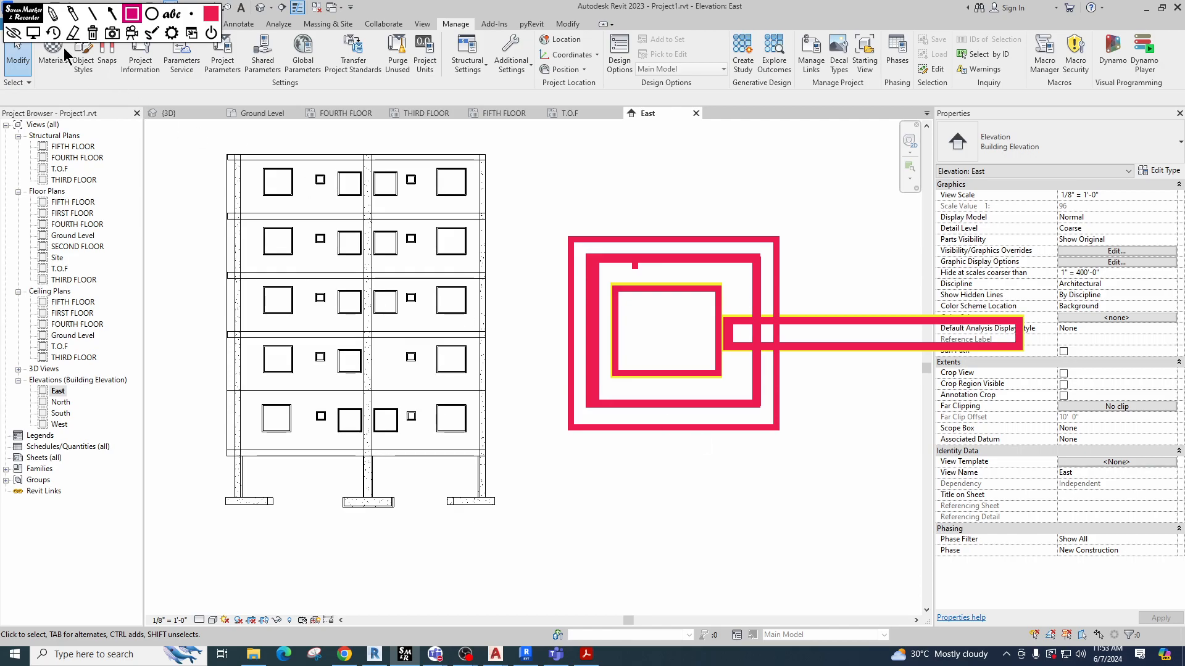
# Switch to AutoCAD with SERGEANT MOSTAK.dwg and quit the screen marker tool to clear its drawings.
pyautogui.moveTo(3, 565)
pyautogui.mouseDown()
pyautogui.moveTo(10, 638)
pyautogui.moveTo(25, 640)
pyautogui.mouseUp()
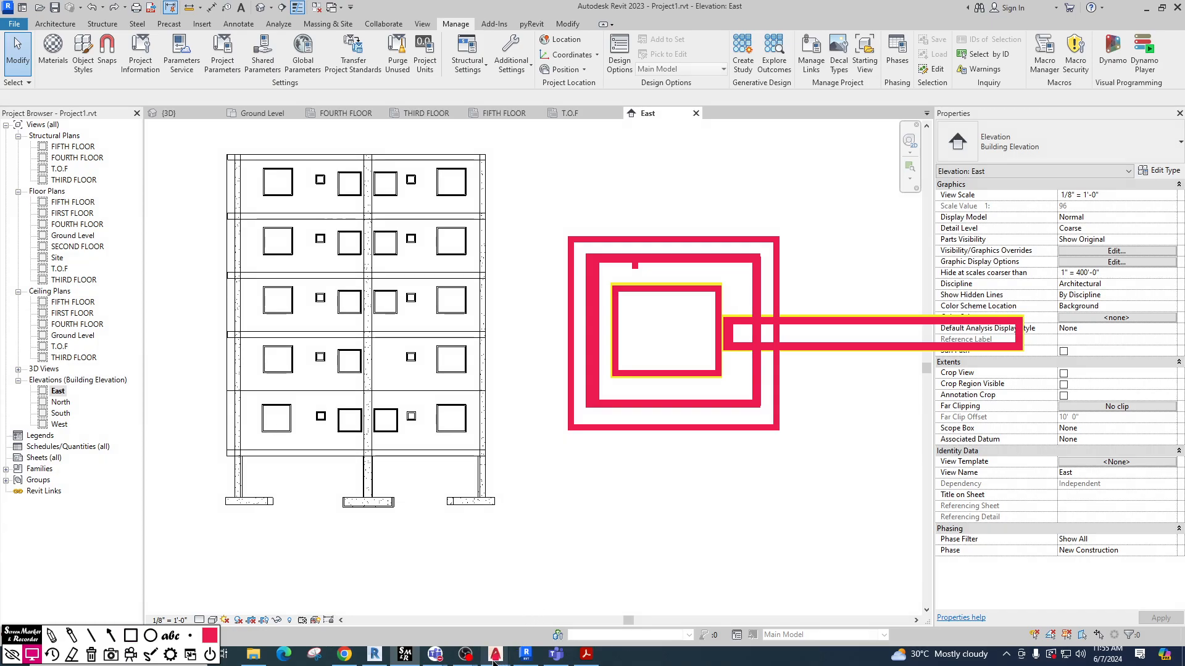
pyautogui.moveTo(494, 654)
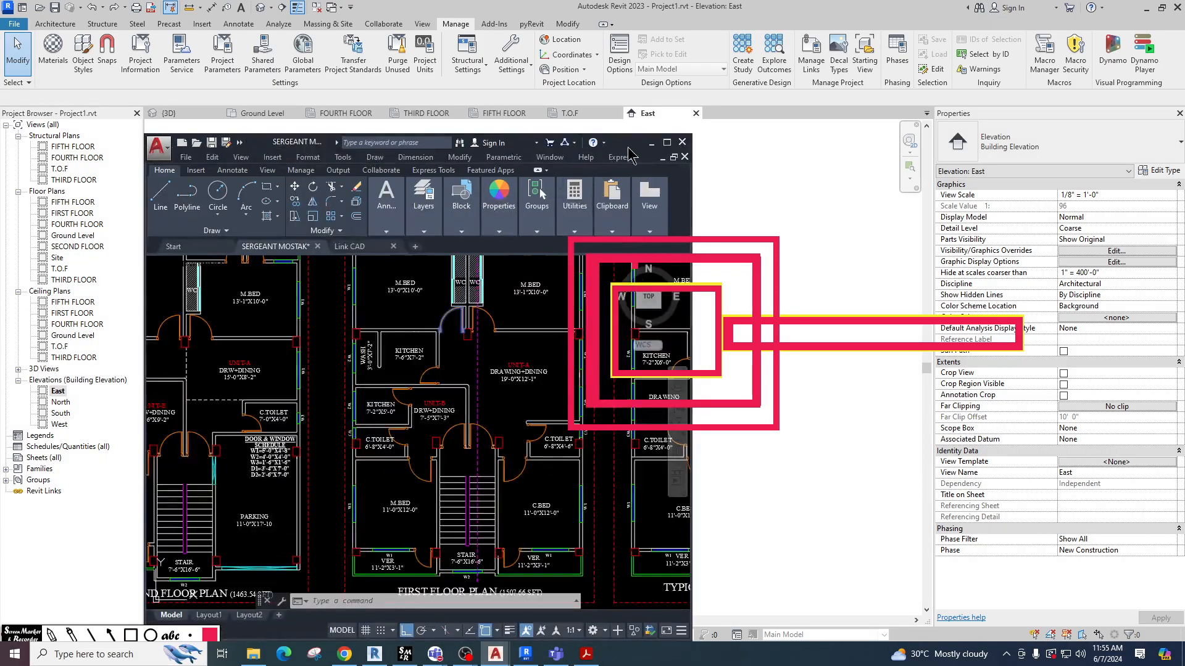
pyautogui.click(425, 596)
pyautogui.moveTo(626, 340); pyautogui.dragTo(492, 337, button='middle')
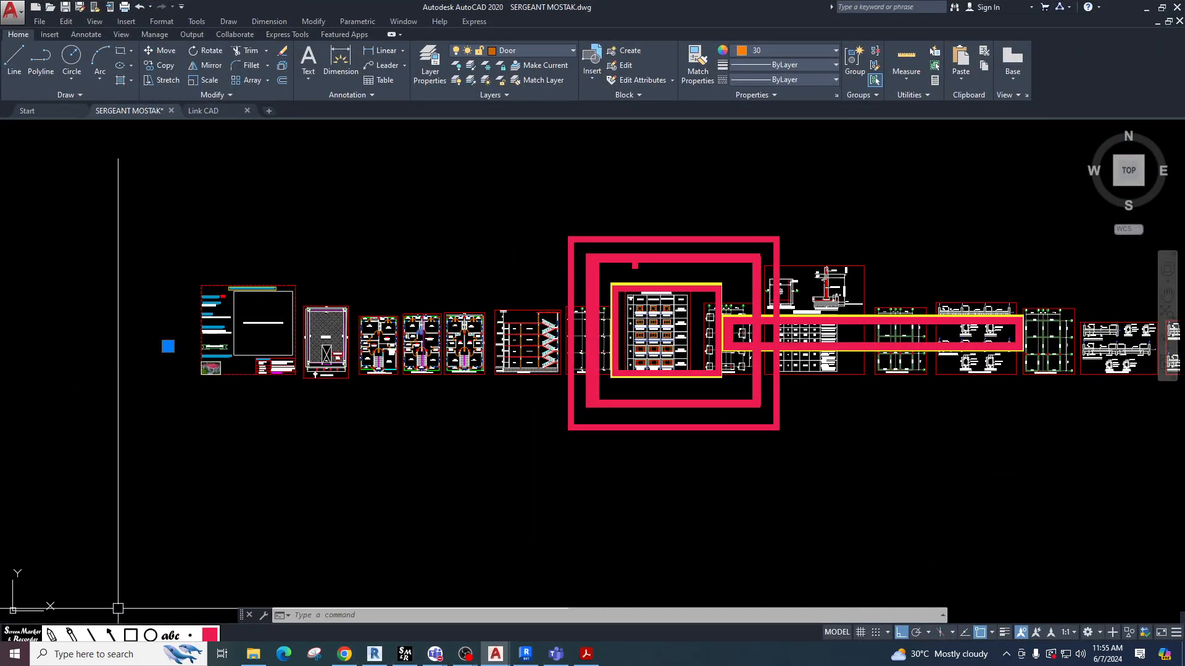
pyautogui.moveTo(35, 634); pyautogui.dragTo(35, 548)
pyautogui.click(209, 569)
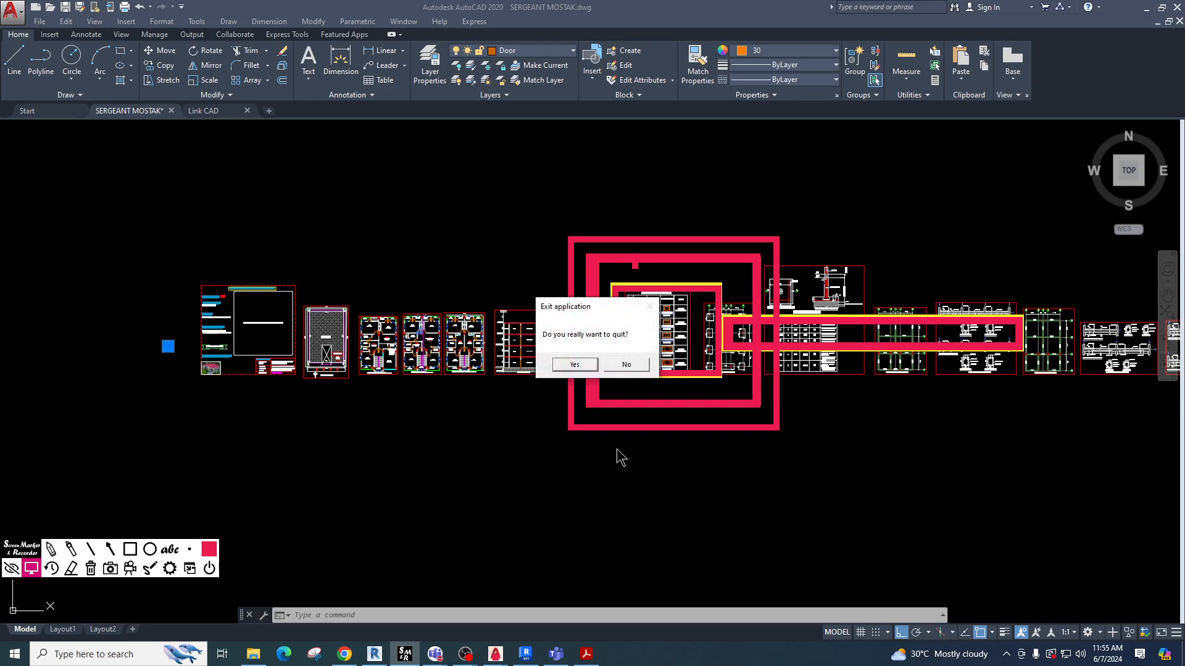
pyautogui.click(591, 368)
# Examine the footing layout plan's grid lines and footings and the footing schedule, clearing any trial selection.
pyautogui.scroll(8, 730, 322)
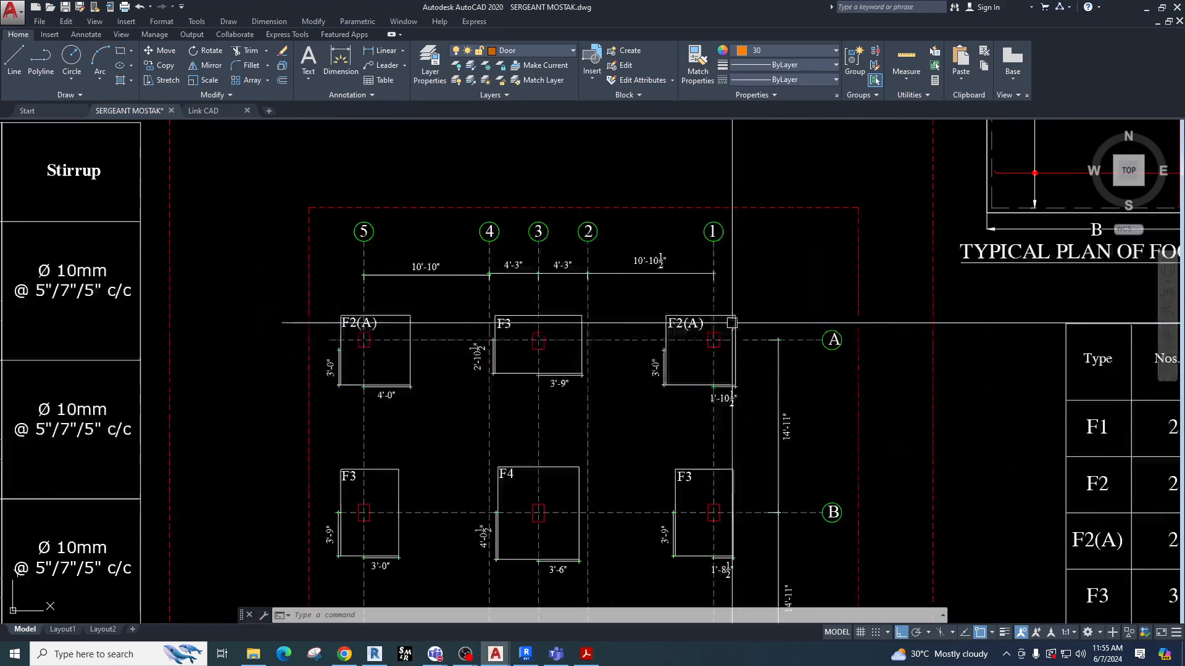
pyautogui.moveTo(848, 330); pyautogui.dragTo(635, 176, button='middle')
pyautogui.click(704, 203)
pyautogui.click(297, 216)
pyautogui.click(634, 175)
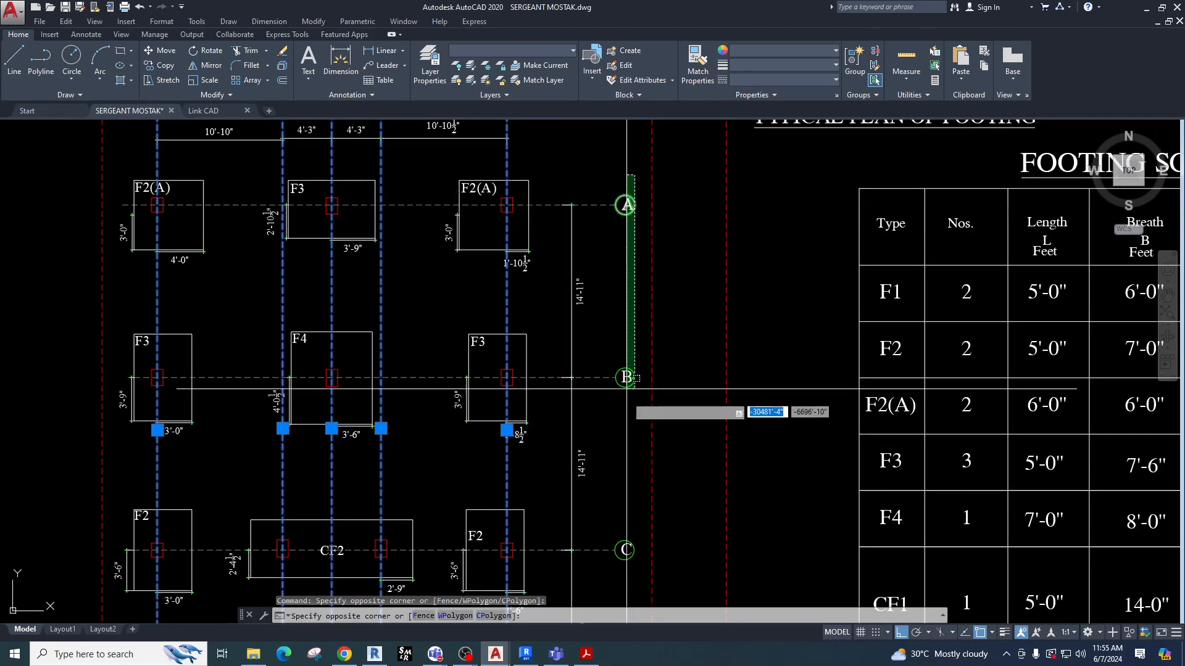
pyautogui.moveTo(599, 572); pyautogui.dragTo(519, 507, button='middle')
pyautogui.click(574, 525)
pyautogui.press('Escape')
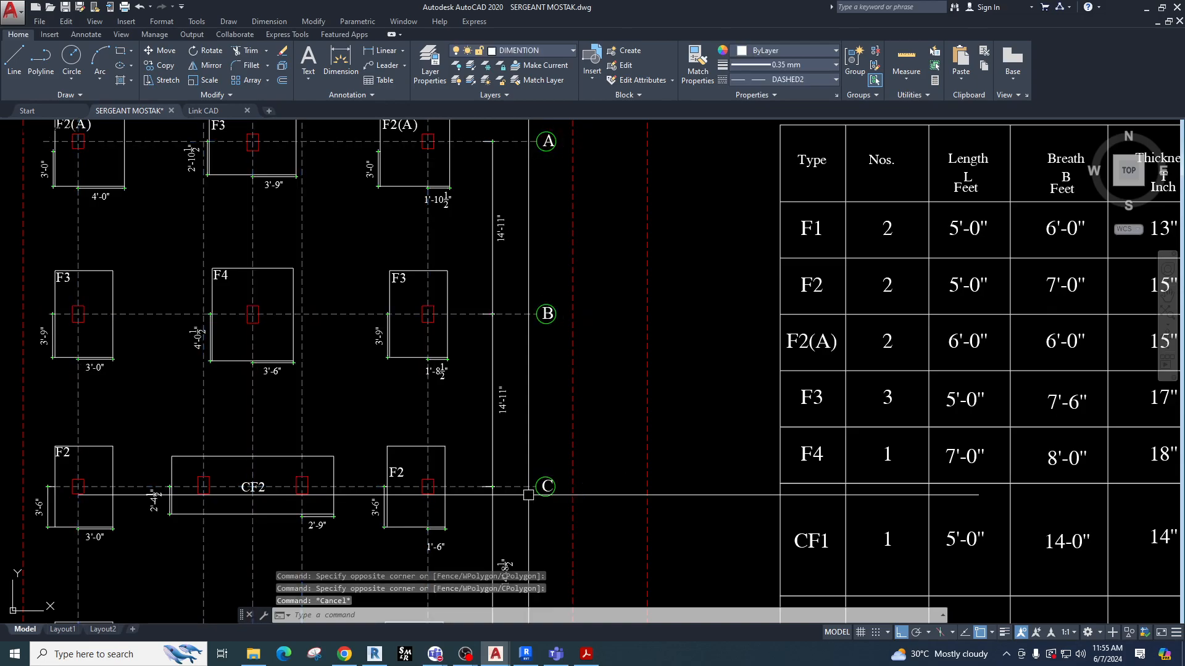
pyautogui.scroll(-5, 528, 495)
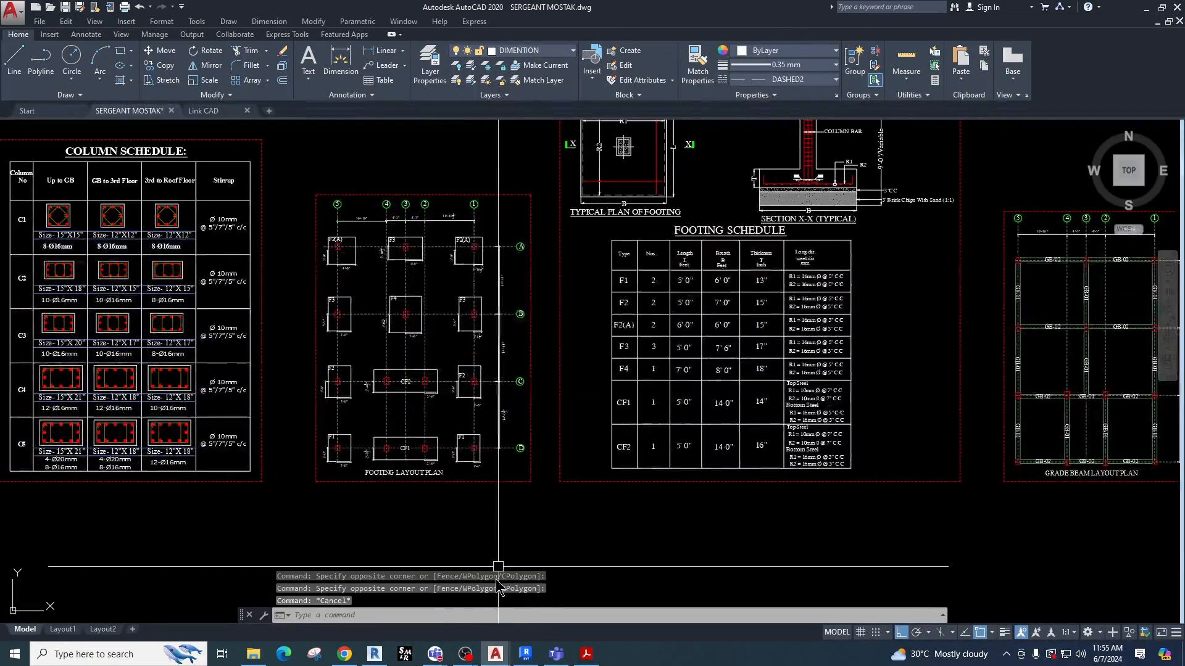
# Switch to Revit 2022 with SKF-HVAC BD_22.rvt and open the 7-Floor-Zone floor plan, showing the whole plan.
pyautogui.click(375, 654)
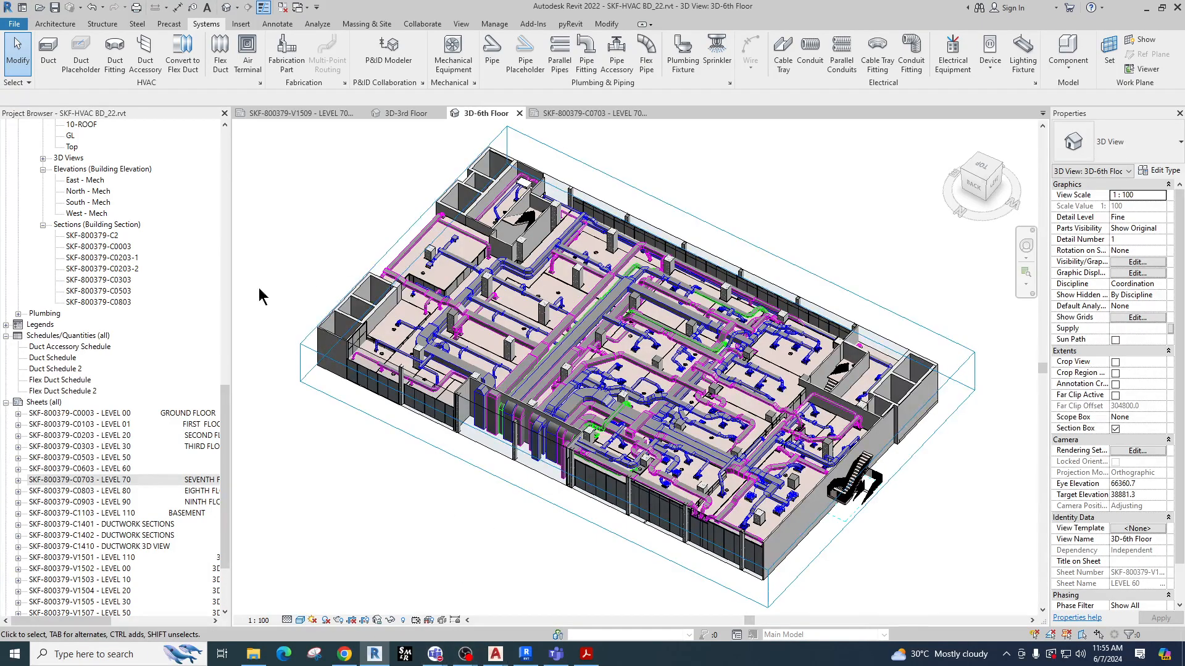
pyautogui.scroll(4, 96, 256)
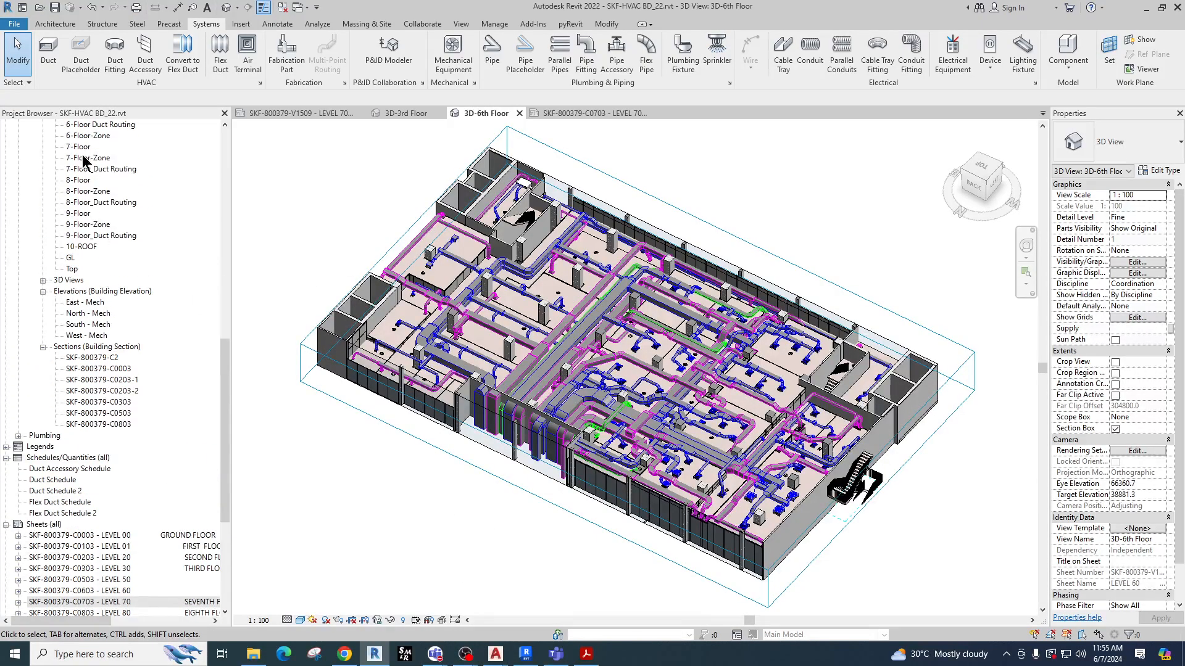
pyautogui.doubleClick(85, 158)
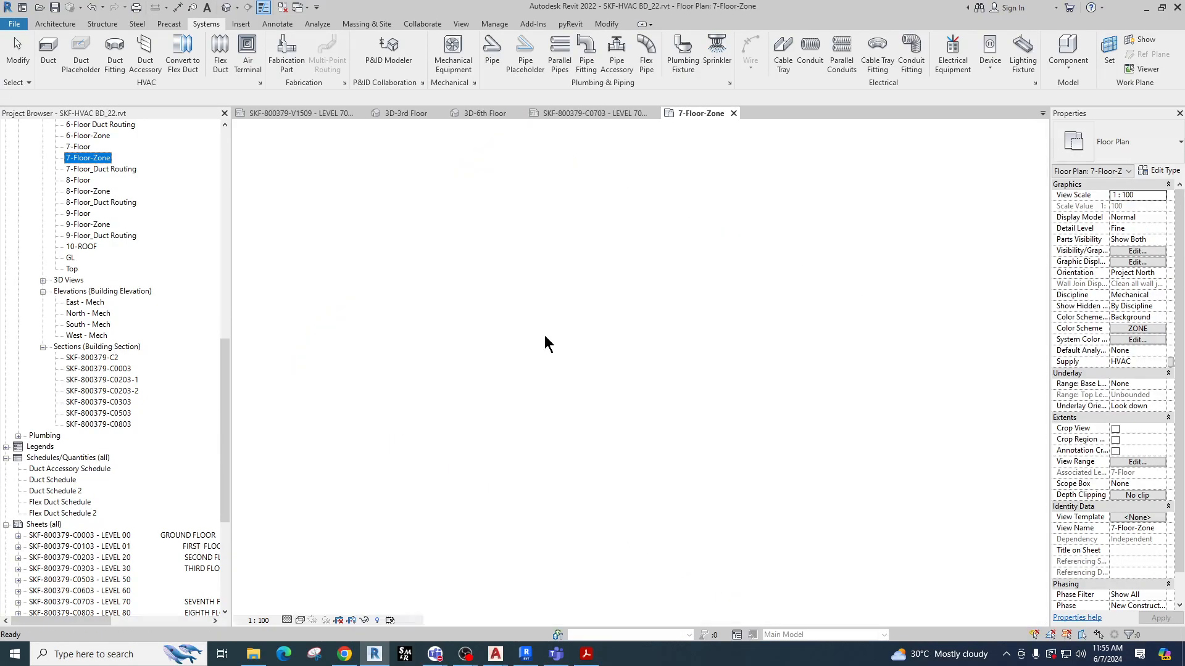
pyautogui.scroll(-6, 545, 339)
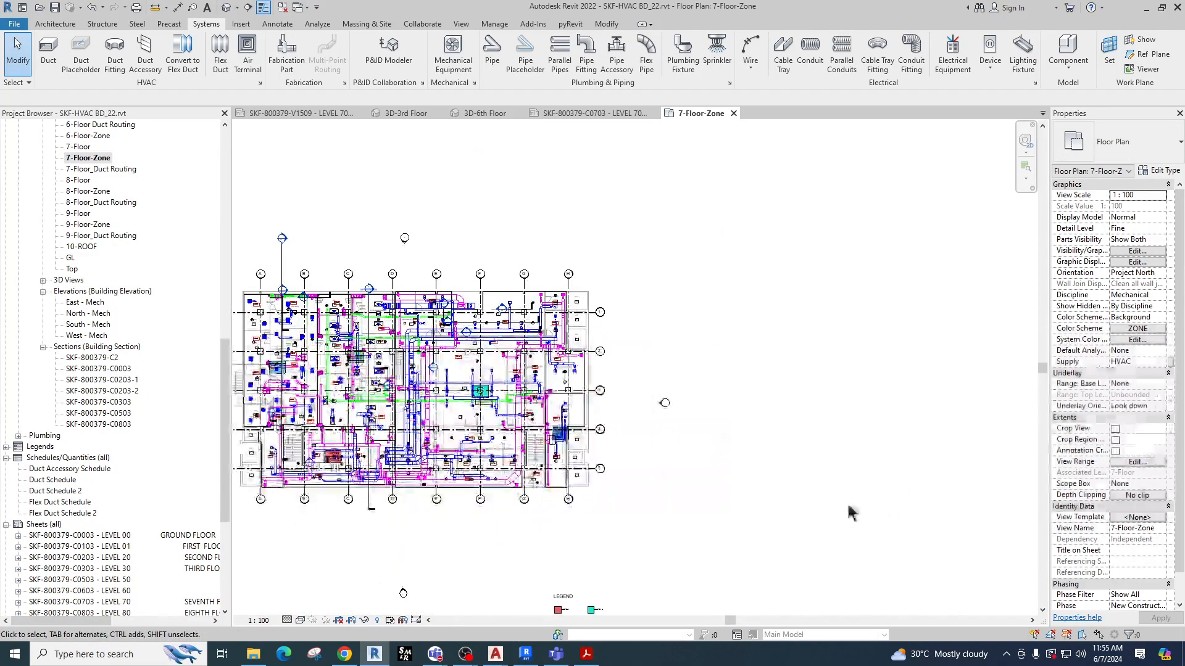
# Examine the full 7-Floor-Zone plan, dismissing the save reminder without saving and leaving the Align tool.
pyautogui.scroll(1, 258, 290)
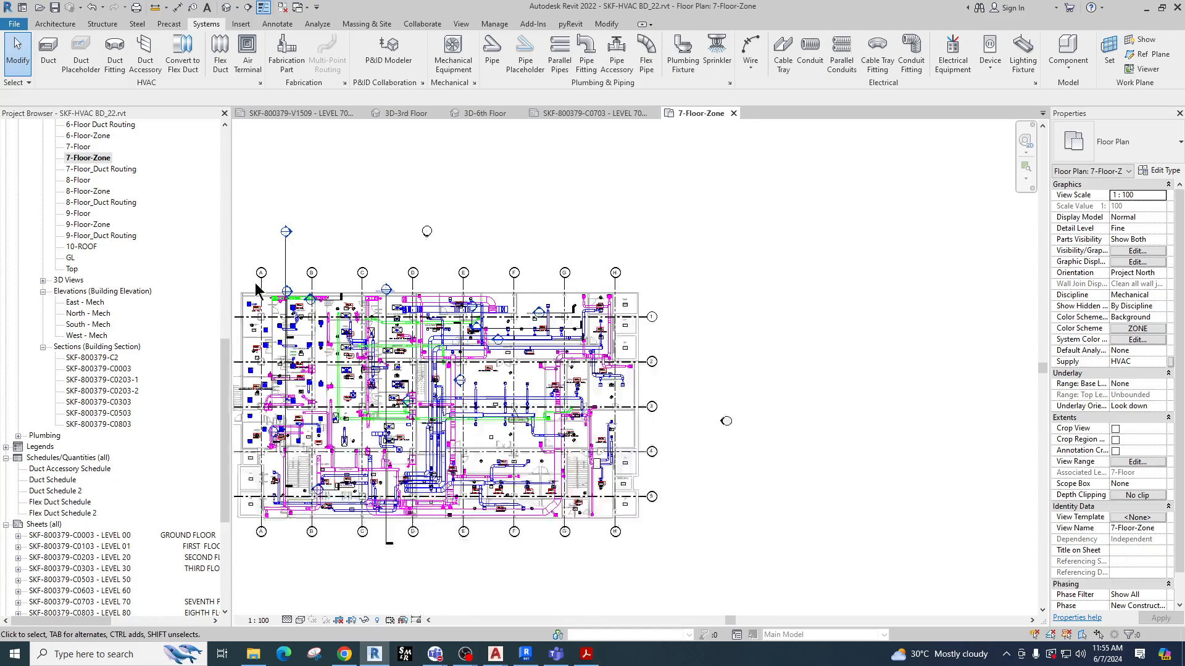
pyautogui.scroll(1, 258, 290)
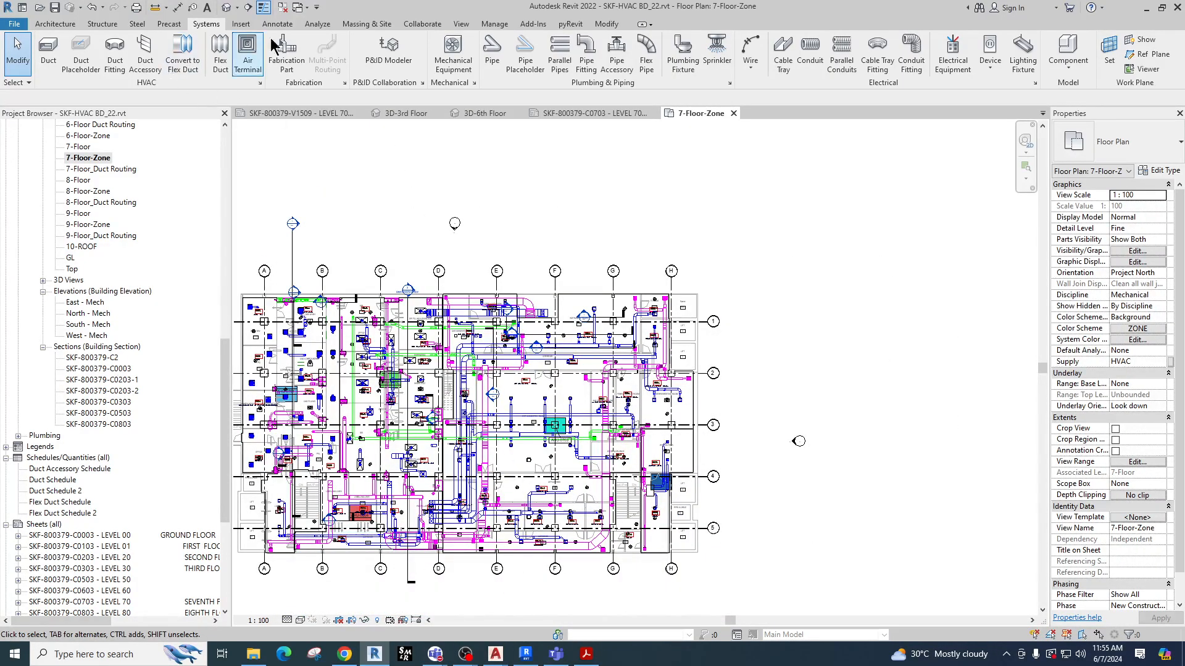
pyautogui.click(606, 24)
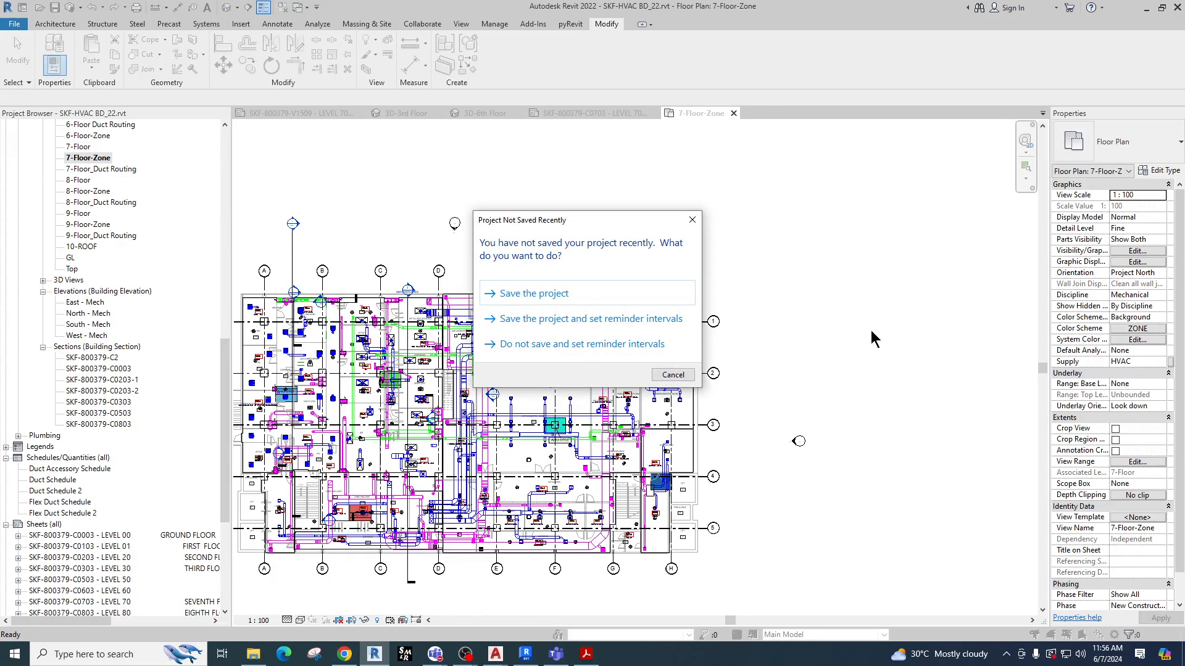
pyautogui.press('Escape')
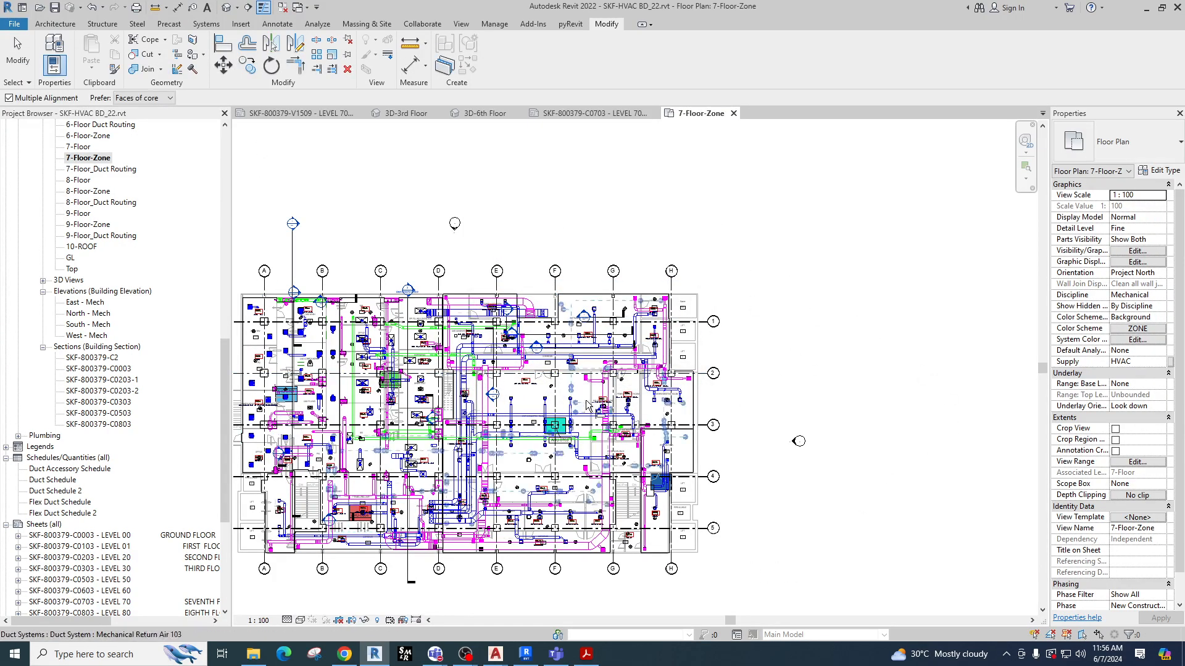
pyautogui.rightClick(749, 185)
pyautogui.click(774, 192)
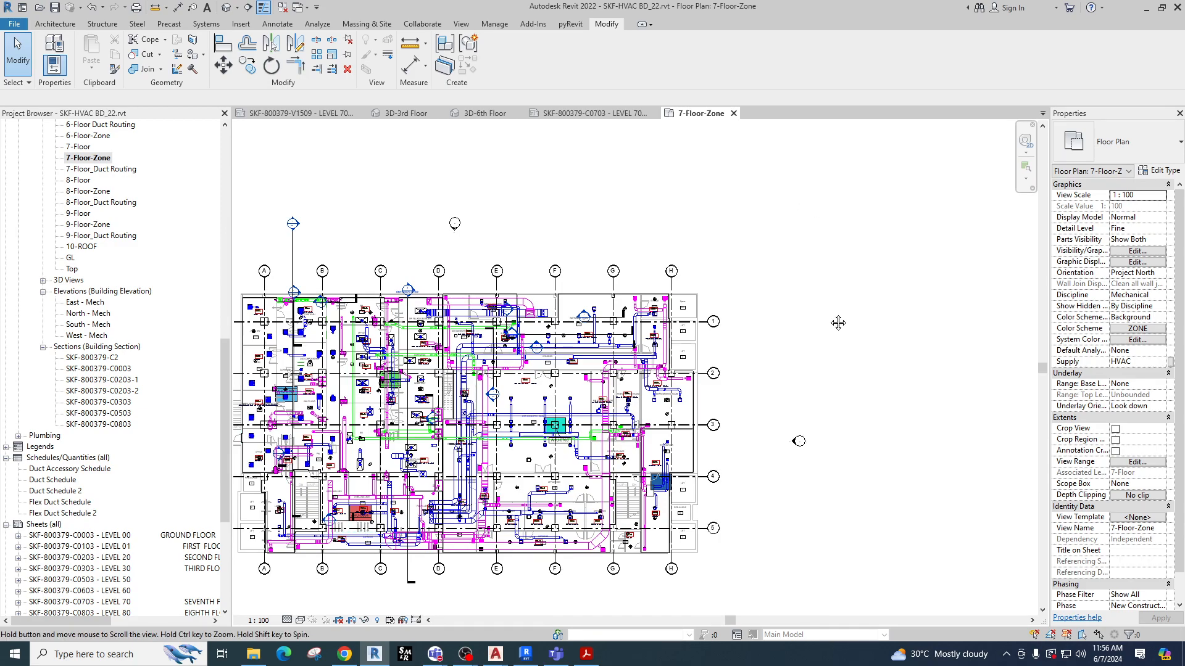
pyautogui.moveTo(827, 321); pyautogui.dragTo(857, 317, button='middle')
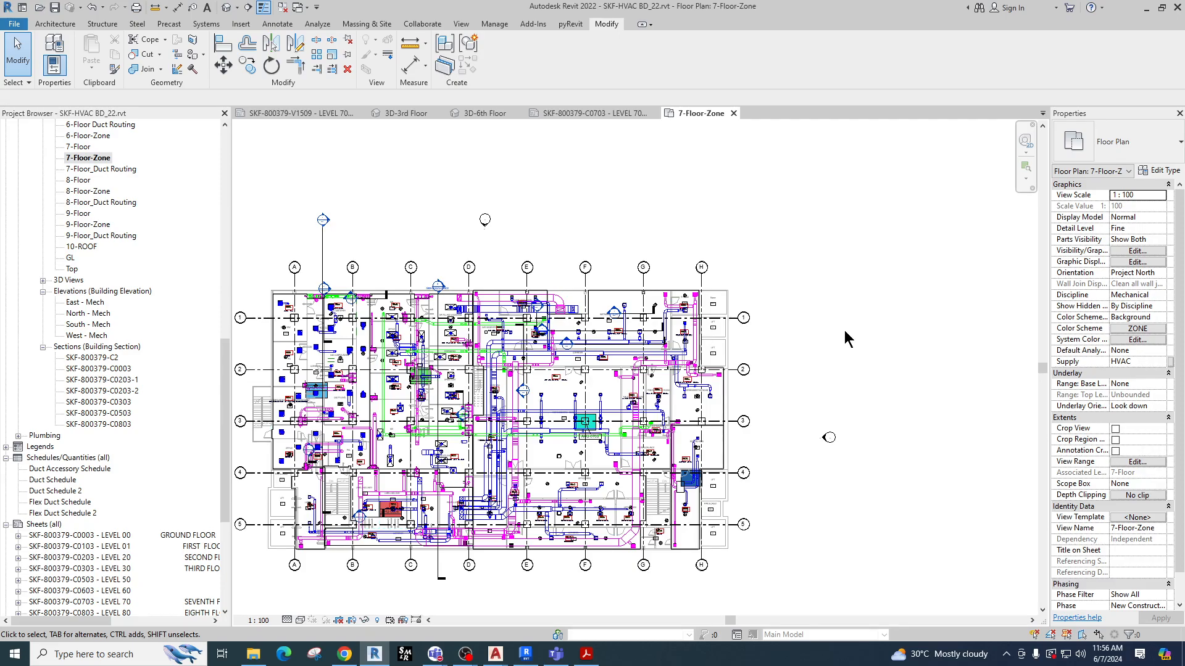
# Select the elevation markers above and to the right of the floor plan in turn, and clear the selection.
pyautogui.moveTo(460, 183); pyautogui.dragTo(512, 232)
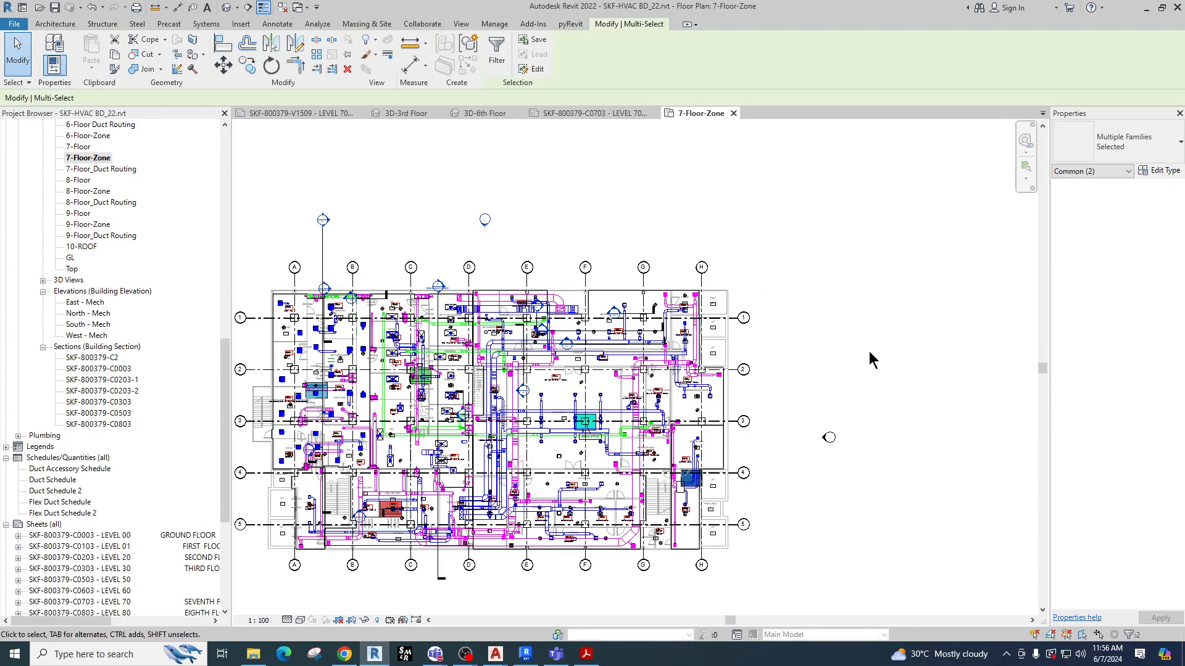
pyautogui.moveTo(777, 353); pyautogui.dragTo(857, 509)
pyautogui.click(831, 485)
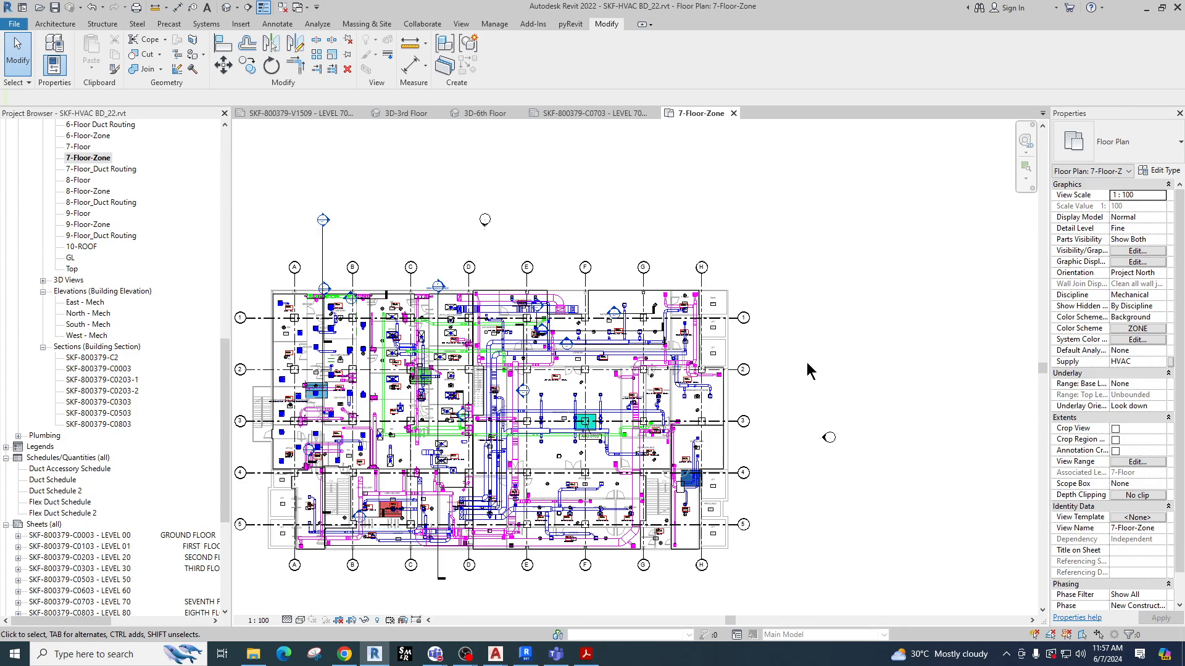
# Switch to AutoCAD with SERGEANT MOSTAK.dwg and locate the corner column beside beam GB-02 in the beam layout plan.
pyautogui.click(1146, 7)
pyautogui.scroll(-5, 549, 333)
pyautogui.scroll(7, 624, 321)
pyautogui.moveTo(793, 388); pyautogui.dragTo(647, 309, button='middle')
pyautogui.moveTo(751, 372); pyautogui.dragTo(704, 350, button='middle')
pyautogui.scroll(5, 704, 350)
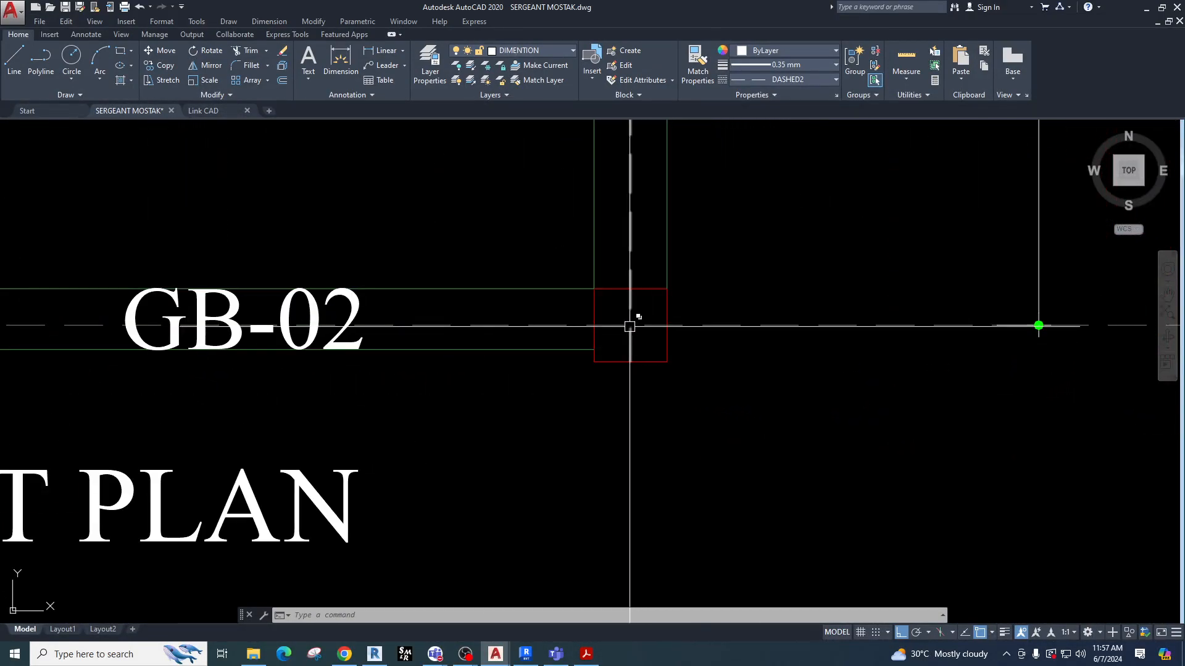
# Draw a diagonal polyline about 3'-9" long from the centre of the corner column, with Ortho off.
pyautogui.rightClick(745, 407)
pyautogui.press('Escape')
pyautogui.press('Escape')
pyautogui.write('D')
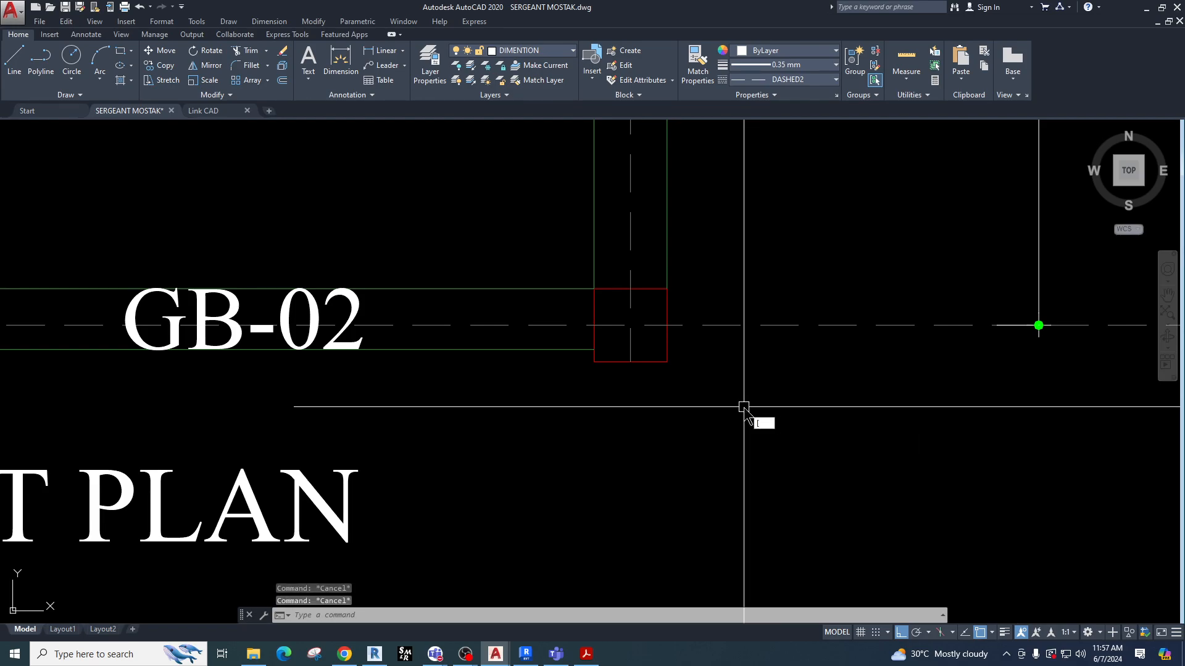
pyautogui.press('Escape')
pyautogui.write('P')
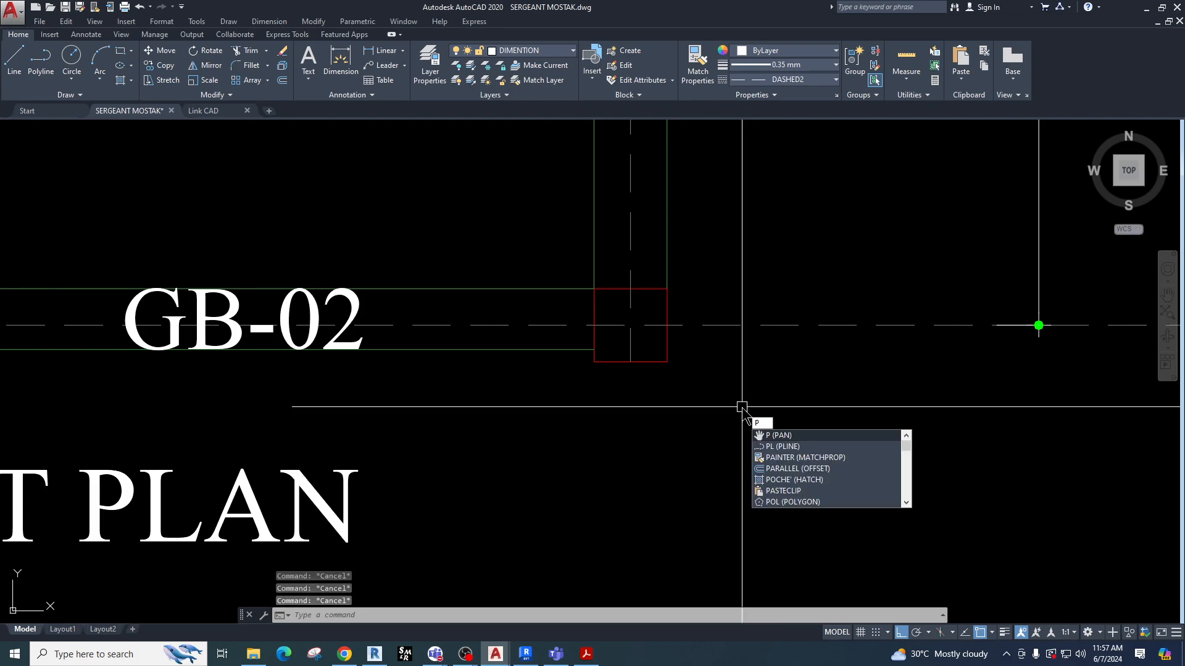
pyautogui.write('L')
pyautogui.press('Return')
pyautogui.click(630, 325)
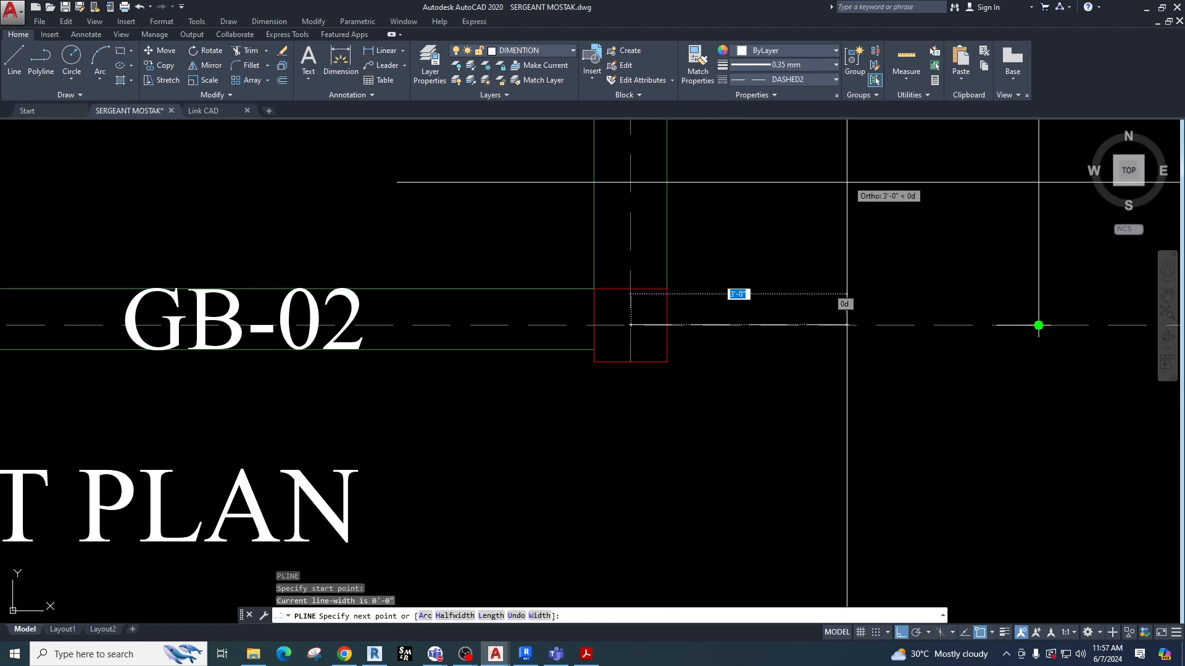
pyautogui.press('F8')
pyautogui.press('Escape')
# Show the diagonal polyline's properties and inspect the Vertex X and Vertex Y coordinates of its start point.
pyautogui.click(772, 211)
pyautogui.click(757, 255)
pyautogui.hotkey('ctrl', '1')
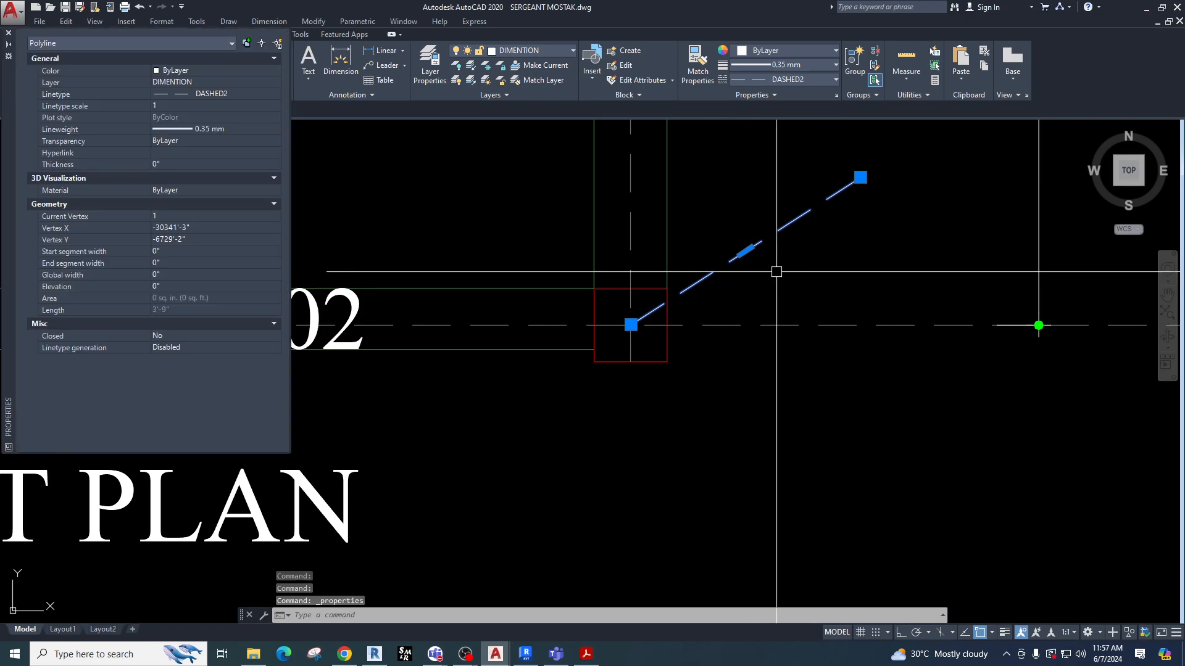
pyautogui.moveTo(794, 270); pyautogui.dragTo(797, 270, button='middle')
pyautogui.press('Escape')
pyautogui.click(794, 268)
pyautogui.click(719, 243)
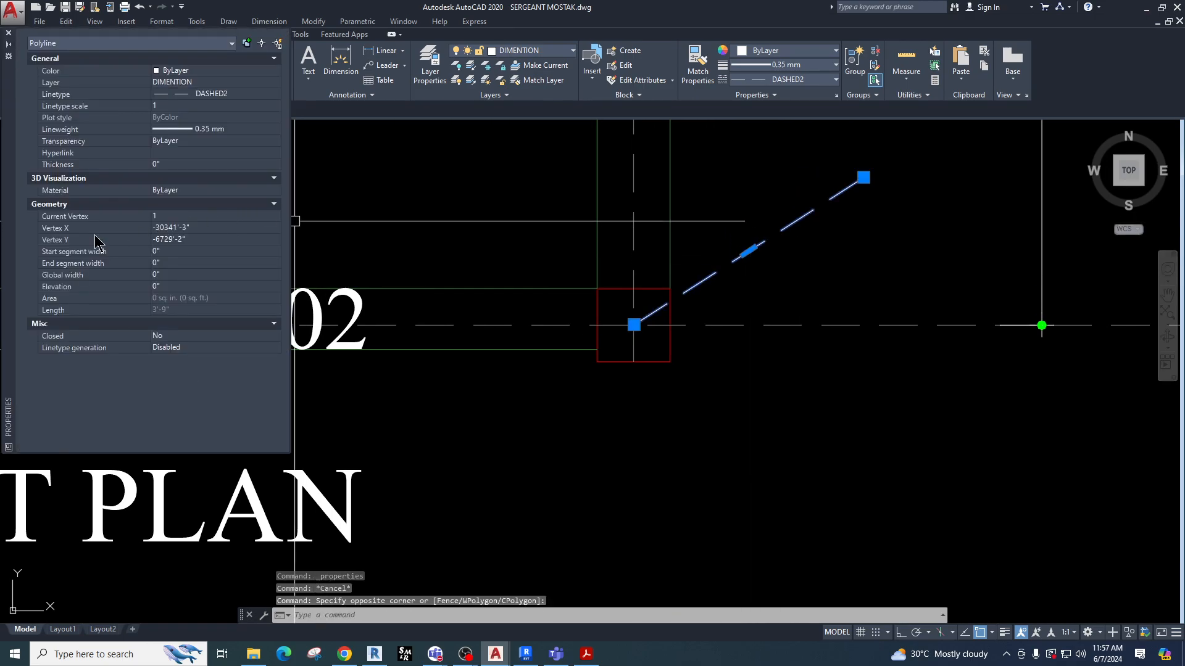
pyautogui.click(159, 240)
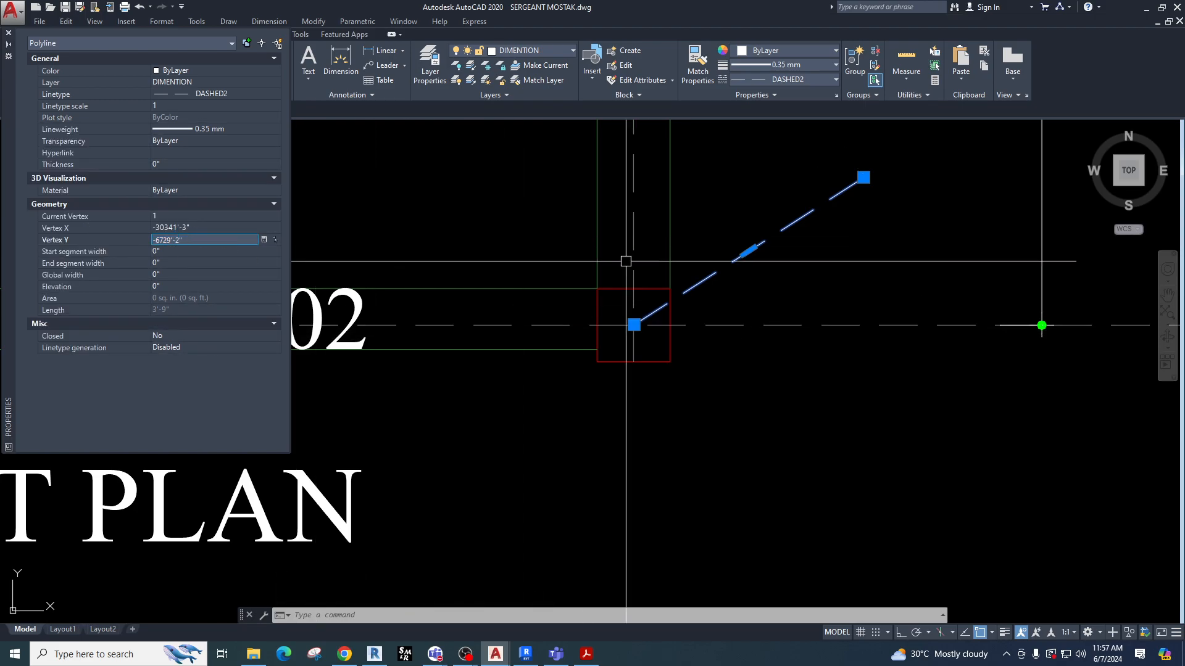
# Clear the selection and examine the polyline's start point at the column, followed by an overview of all drawing sheets.
pyautogui.press('Escape')
pyautogui.press('Escape')
pyautogui.scroll(2, 617, 307)
pyautogui.click(667, 366)
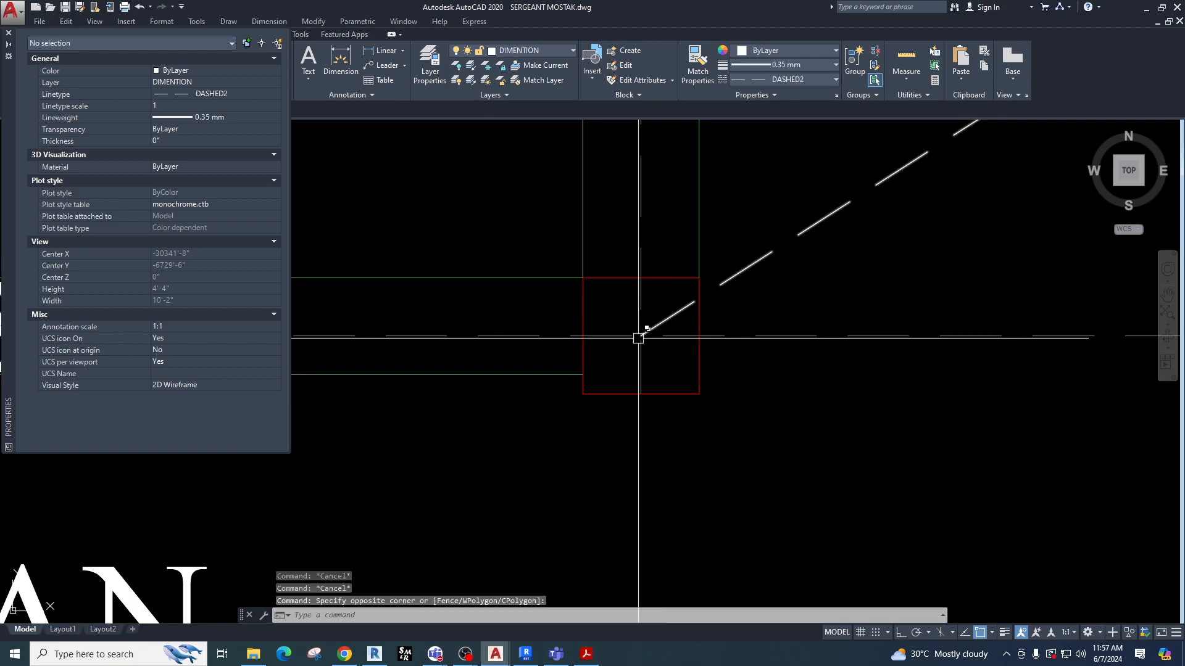
pyautogui.scroll(-4, 649, 351)
pyautogui.scroll(-4, 649, 351)
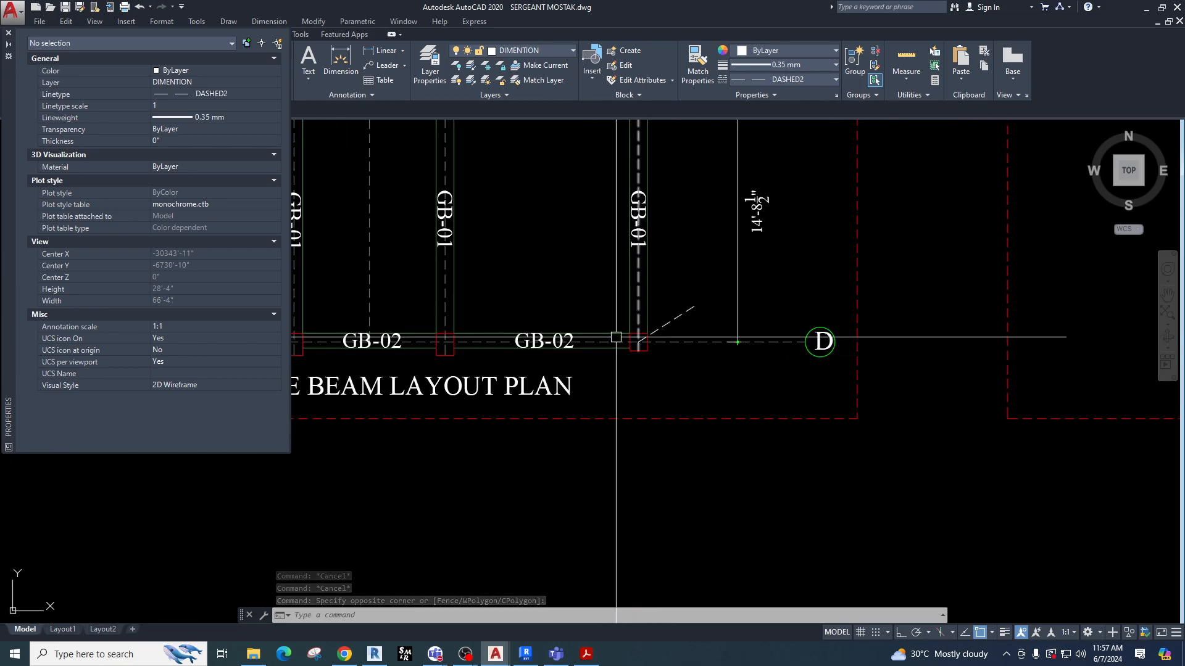
pyautogui.scroll(2, 639, 342)
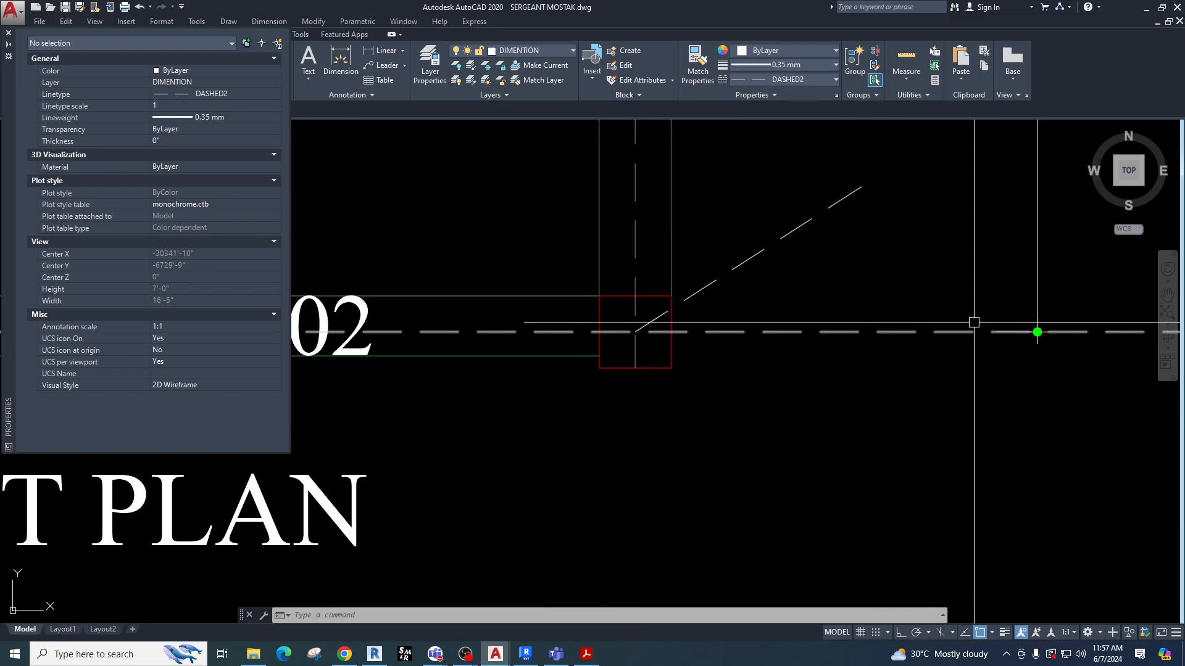
pyautogui.scroll(-15, 685, 371)
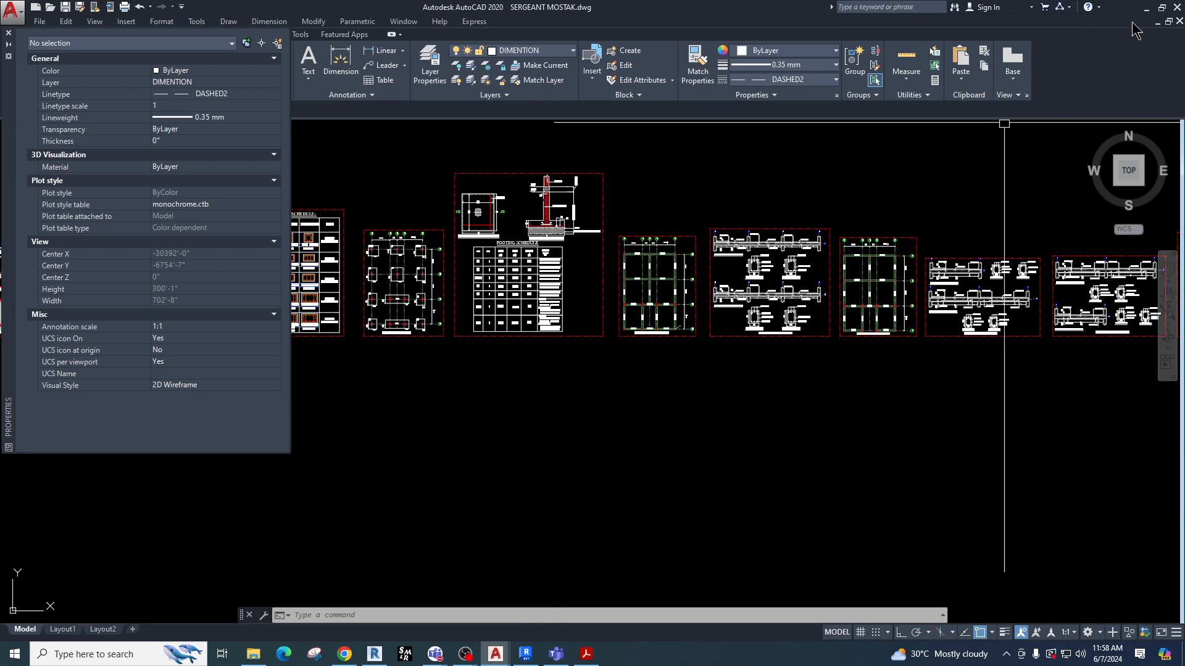
# Switch to Revit 2023 with Project1.rvt and review the project Position and Coordinates commands, returning to the Architecture tools.
pyautogui.hotkey('alt', 'Tab')
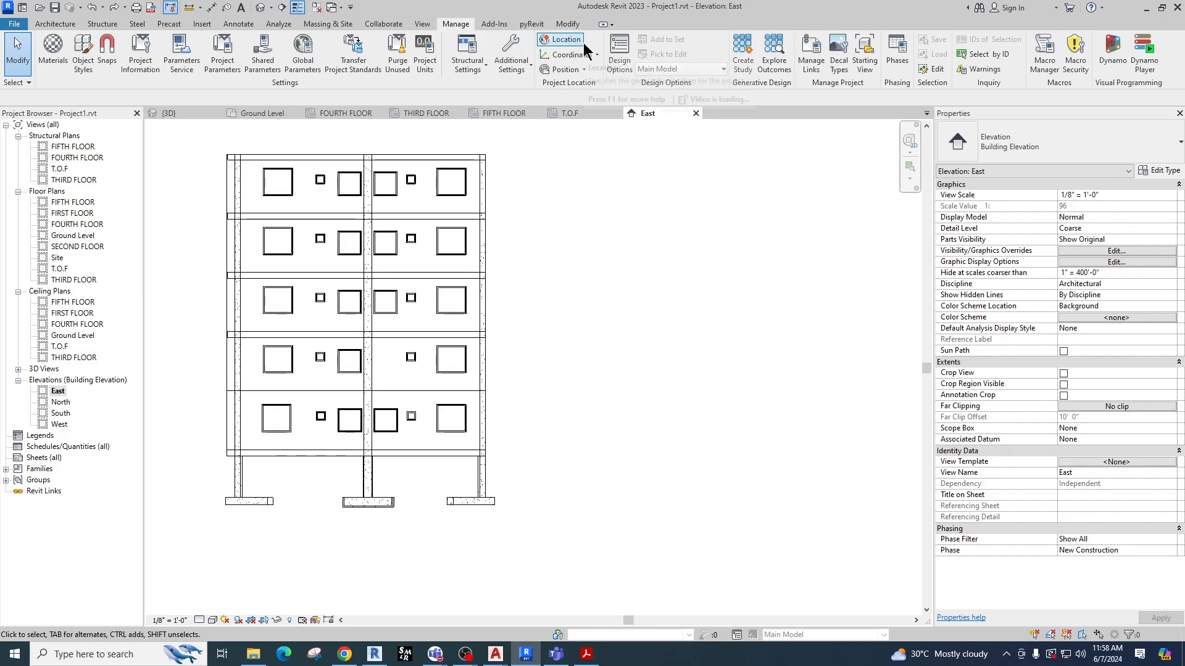
pyautogui.click(584, 71)
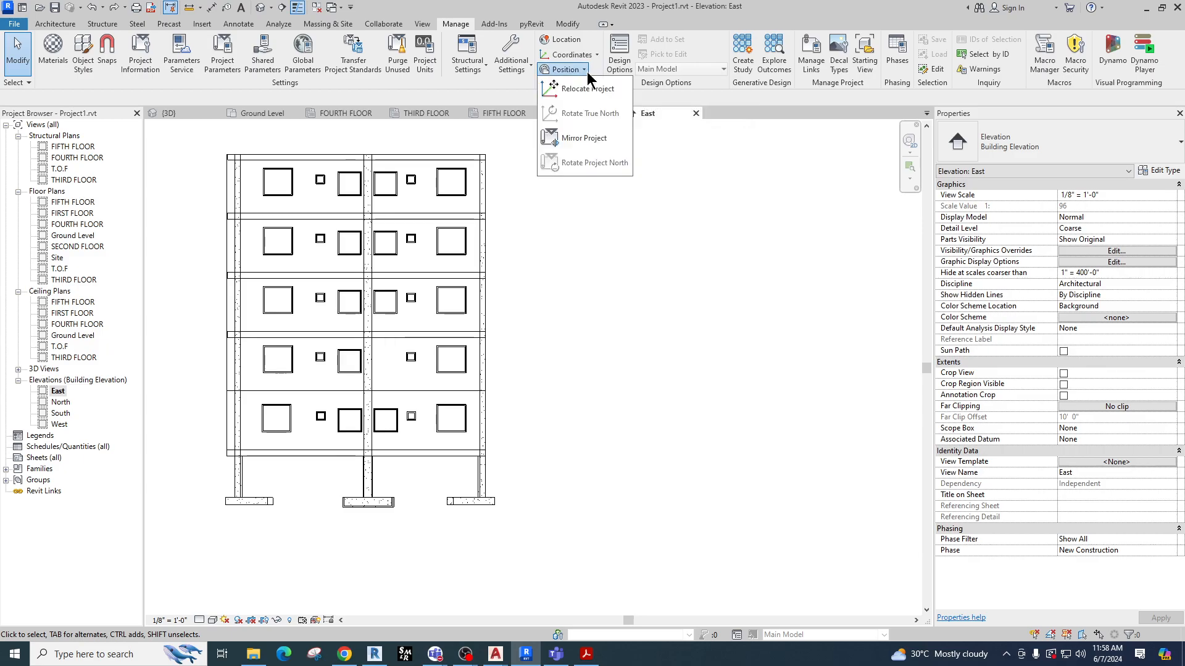
pyautogui.click(598, 56)
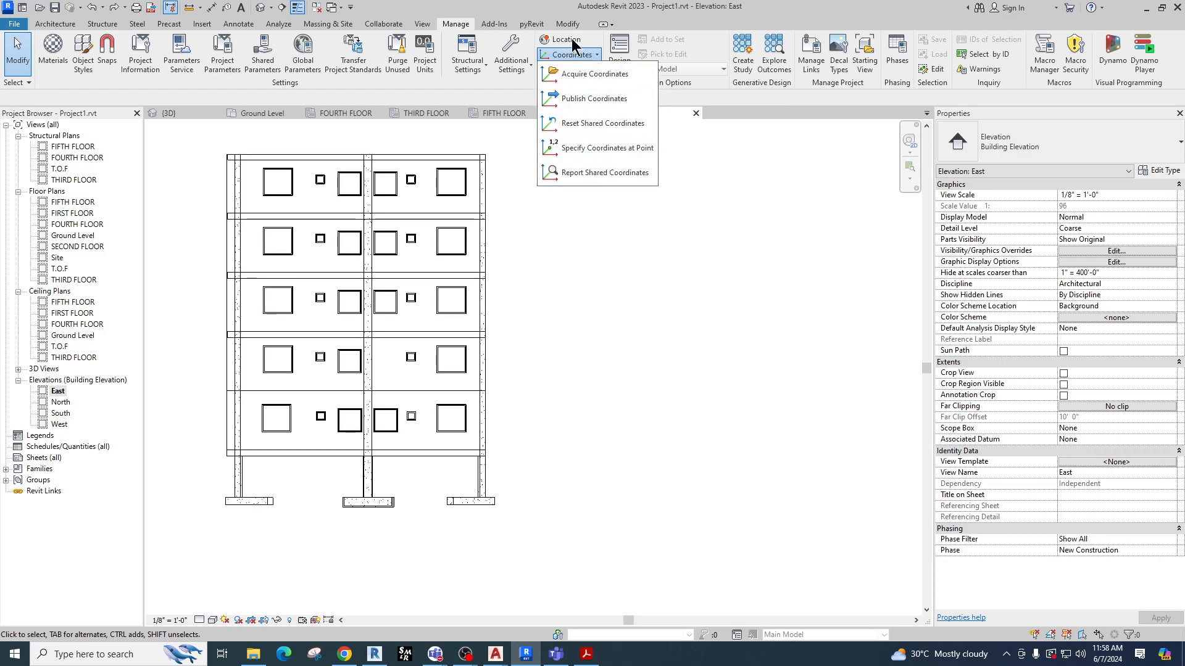
pyautogui.click(725, 105)
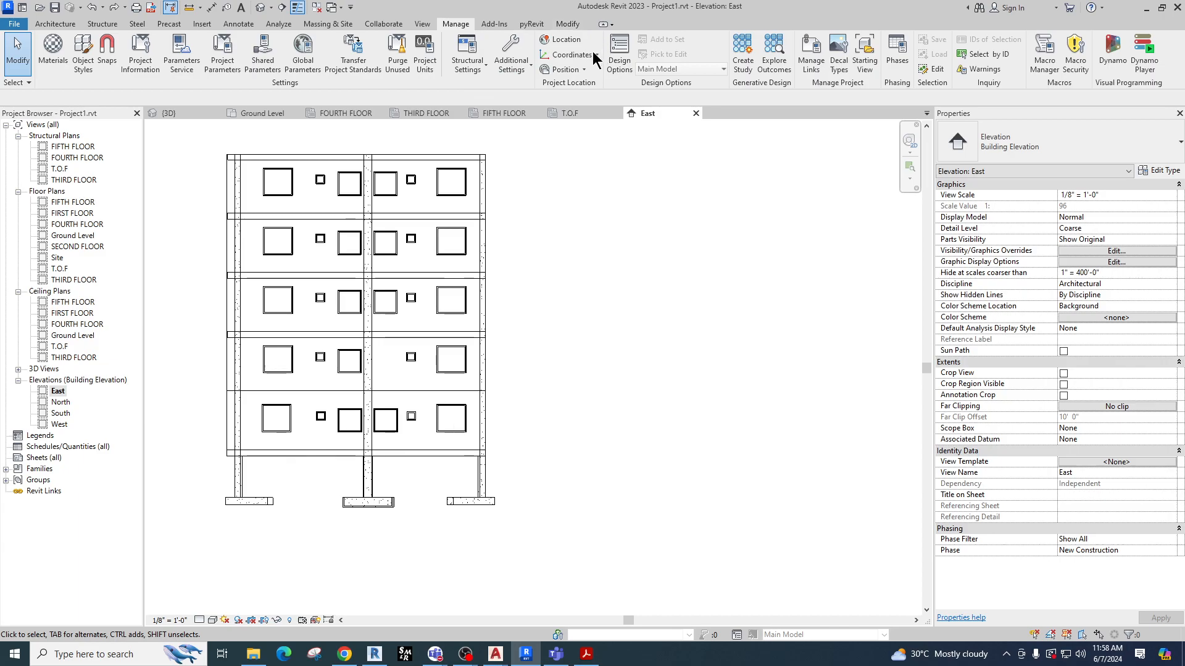
pyautogui.click(55, 23)
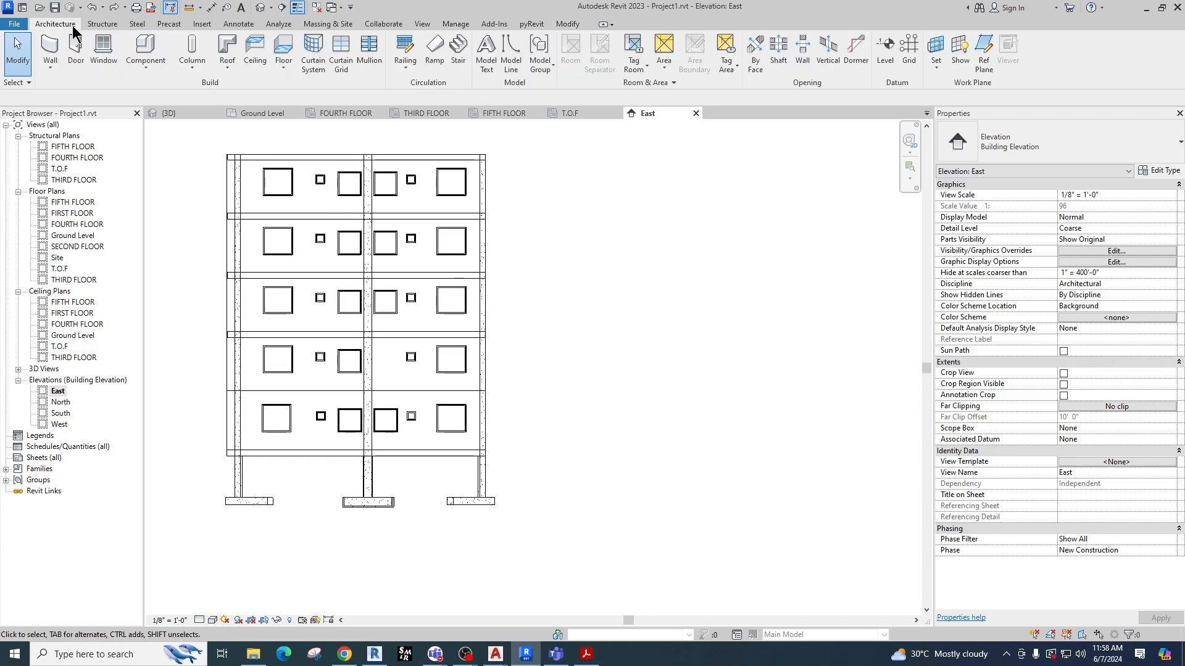
# Switch to AutoCAD with Link CAD.dwg, close the properties palette, view the Insert tools, and return to Revit 2023.
pyautogui.click(496, 654)
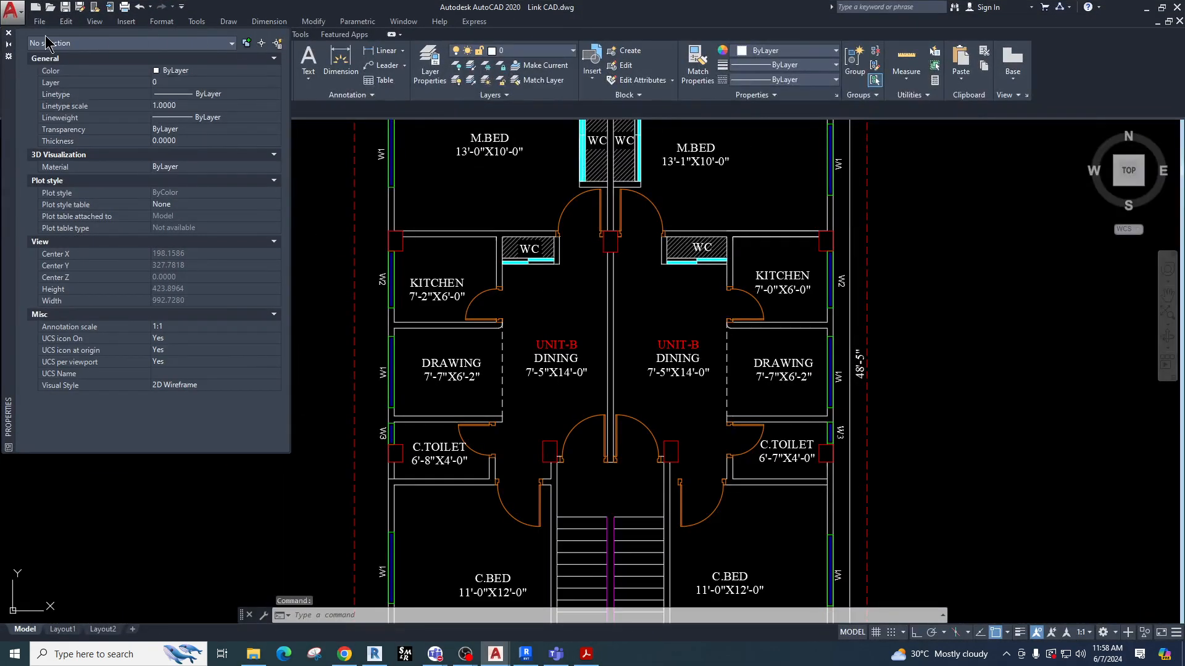
pyautogui.click(9, 33)
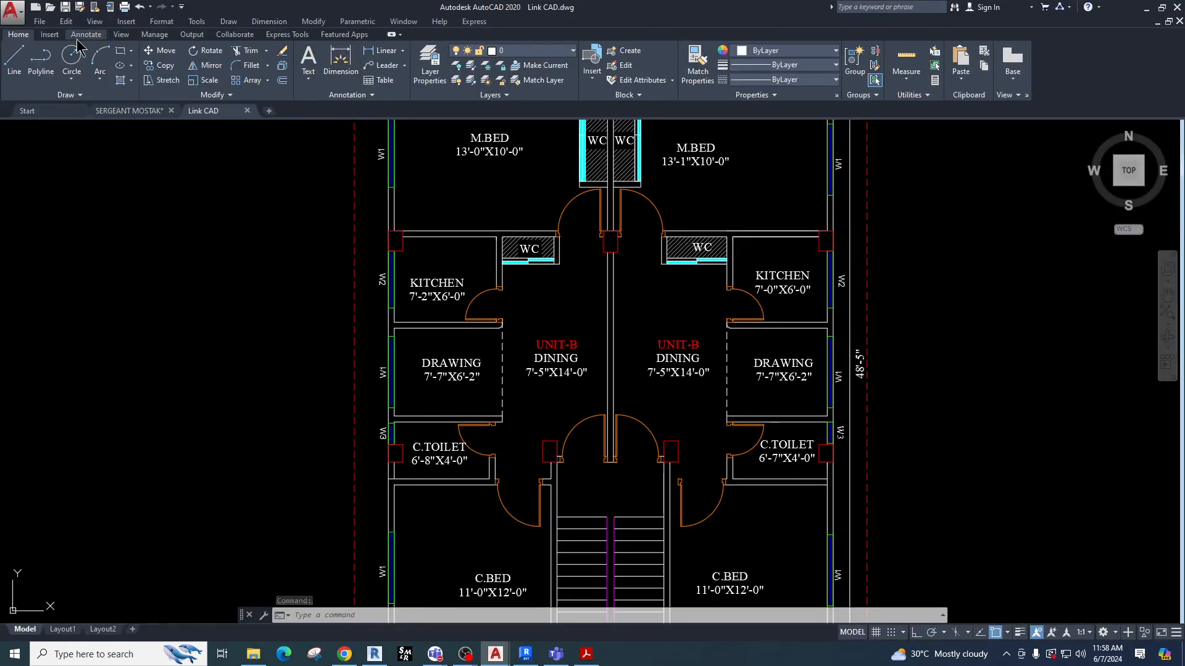
pyautogui.click(50, 34)
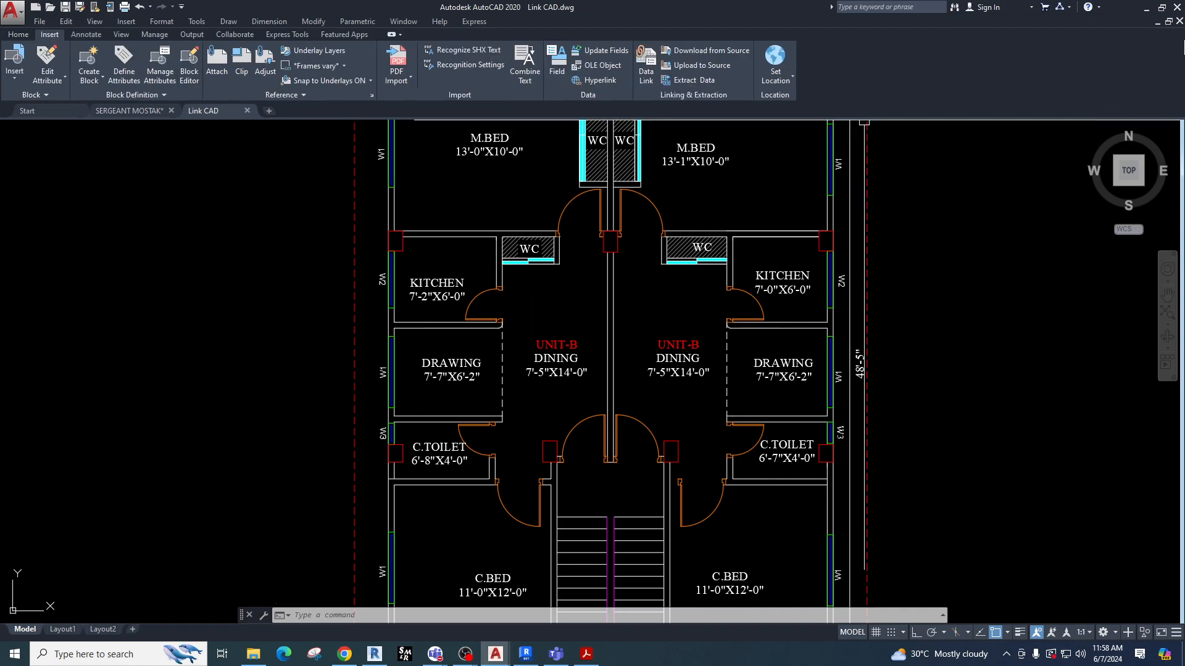
pyautogui.click(1146, 7)
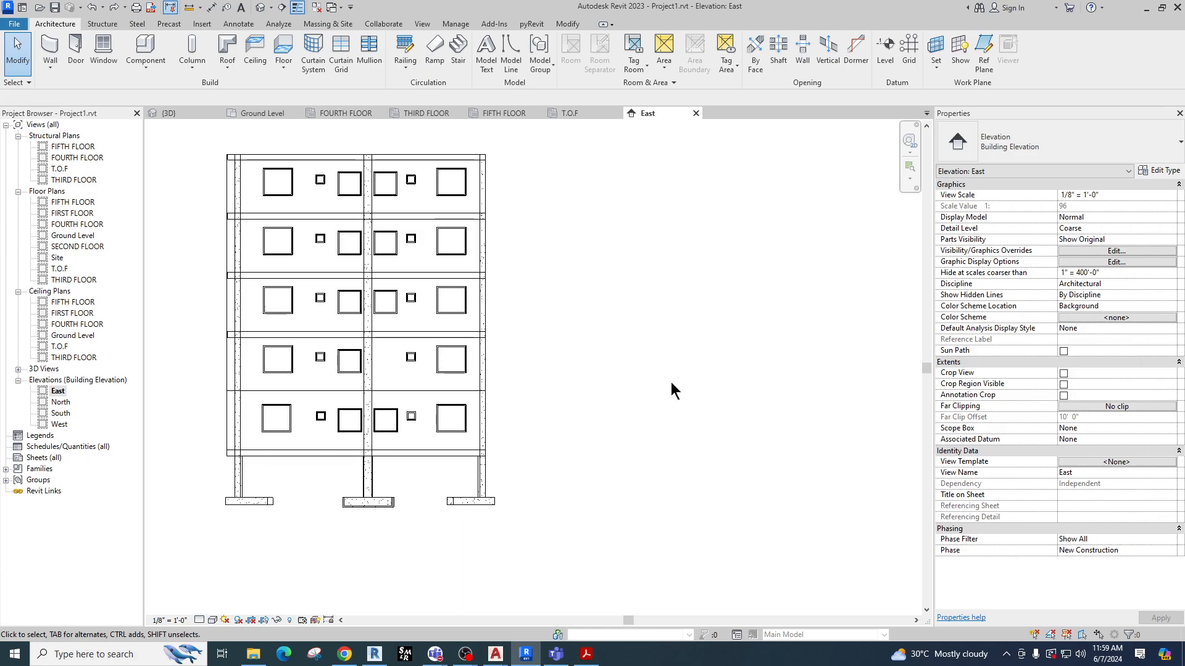
# Start the screen marker and draw a large yellow rectangle beside the East elevation with four smaller rectangles spread inside it.
pyautogui.scroll(-2, 244, 318)
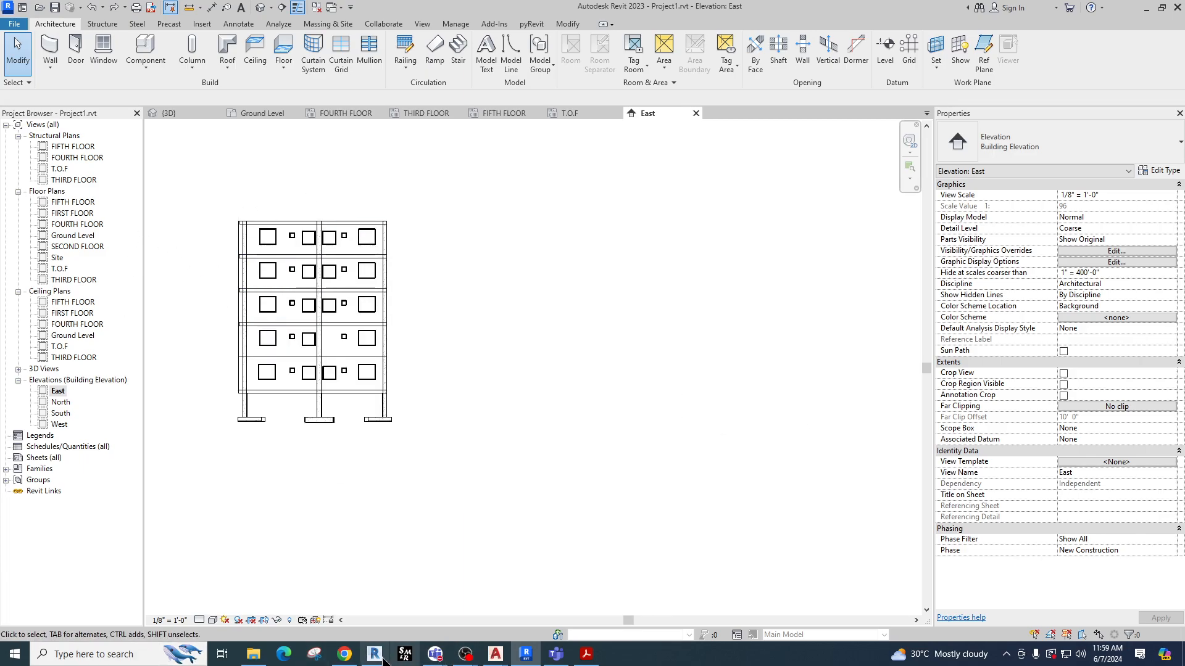
pyautogui.click(405, 655)
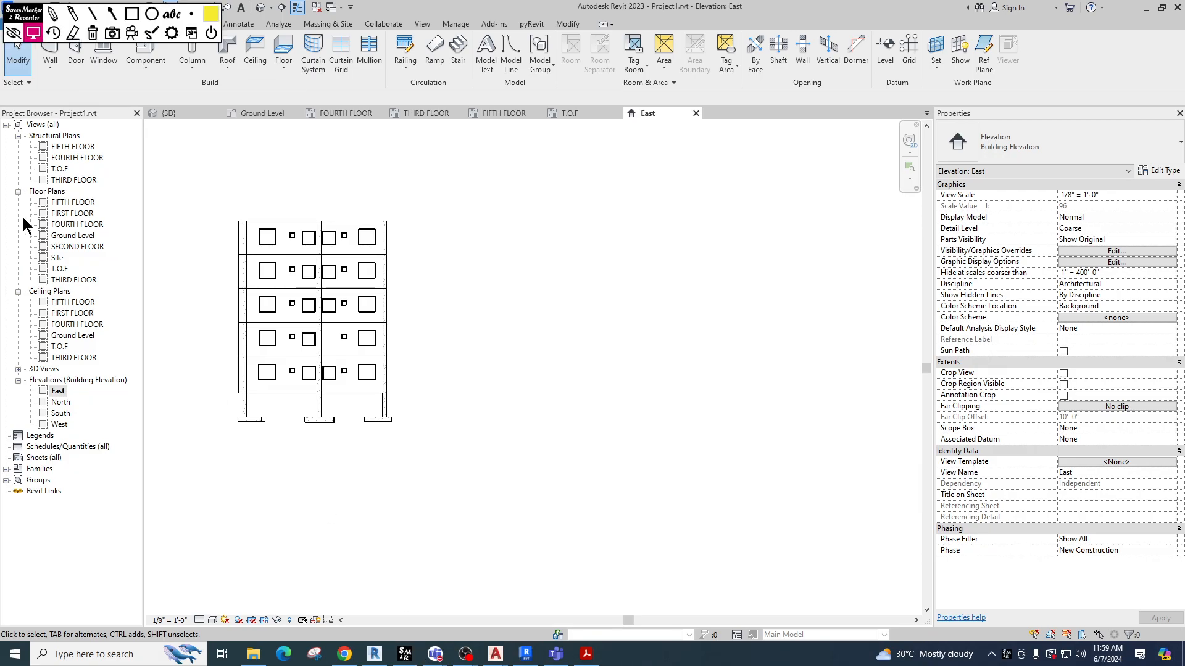
pyautogui.click(131, 14)
pyautogui.moveTo(436, 159)
pyautogui.mouseDown()
pyautogui.moveTo(685, 425)
pyautogui.moveTo(1013, 590)
pyautogui.mouseUp()
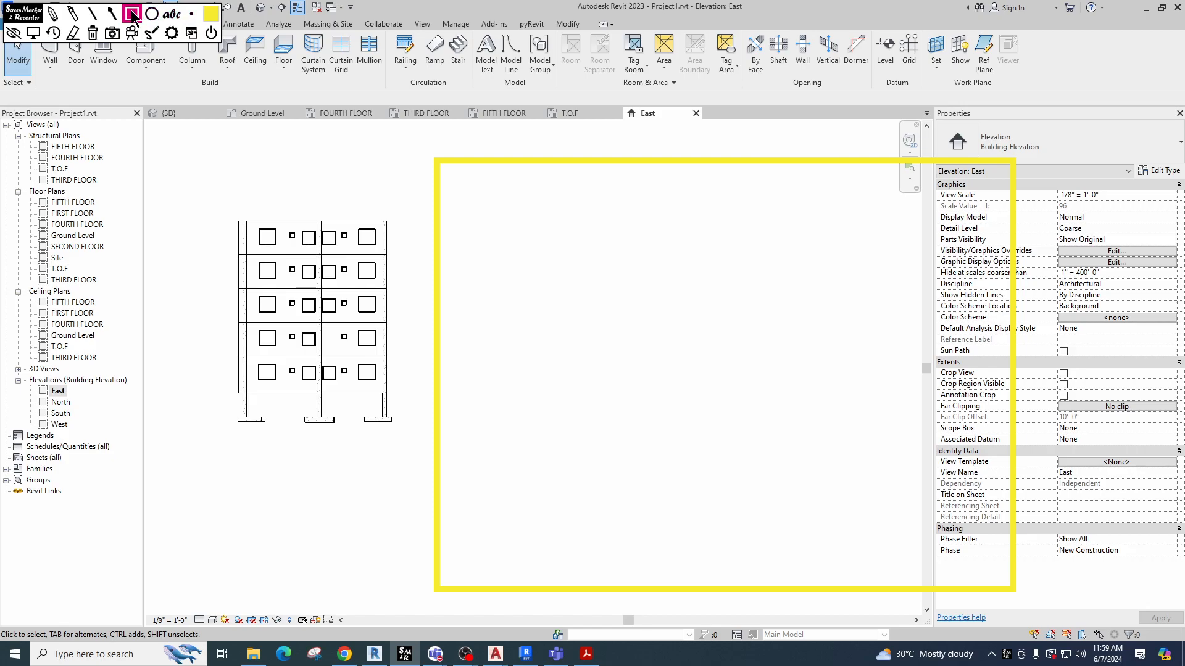
pyautogui.moveTo(487, 565); pyautogui.dragTo(510, 551)
pyautogui.moveTo(506, 282); pyautogui.dragTo(538, 203)
pyautogui.moveTo(830, 255)
pyautogui.mouseDown()
pyautogui.moveTo(854, 220)
pyautogui.moveTo(906, 187)
pyautogui.mouseUp()
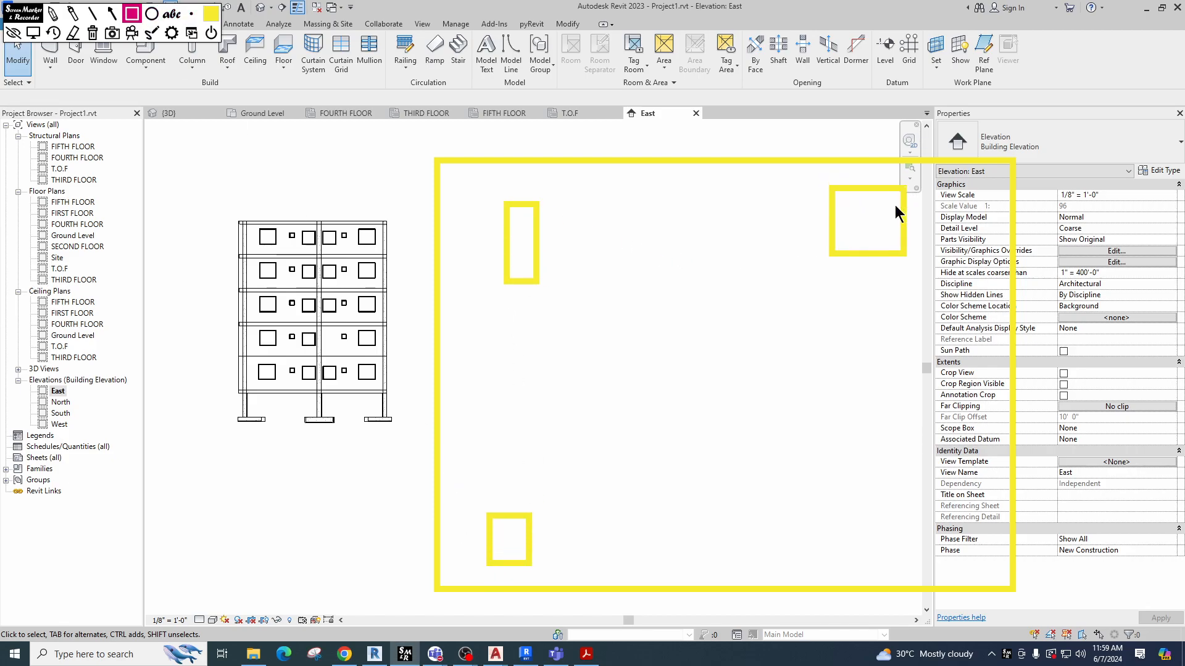
pyautogui.moveTo(736, 428)
pyautogui.mouseDown()
pyautogui.moveTo(639, 301)
pyautogui.moveTo(654, 321)
pyautogui.mouseUp()
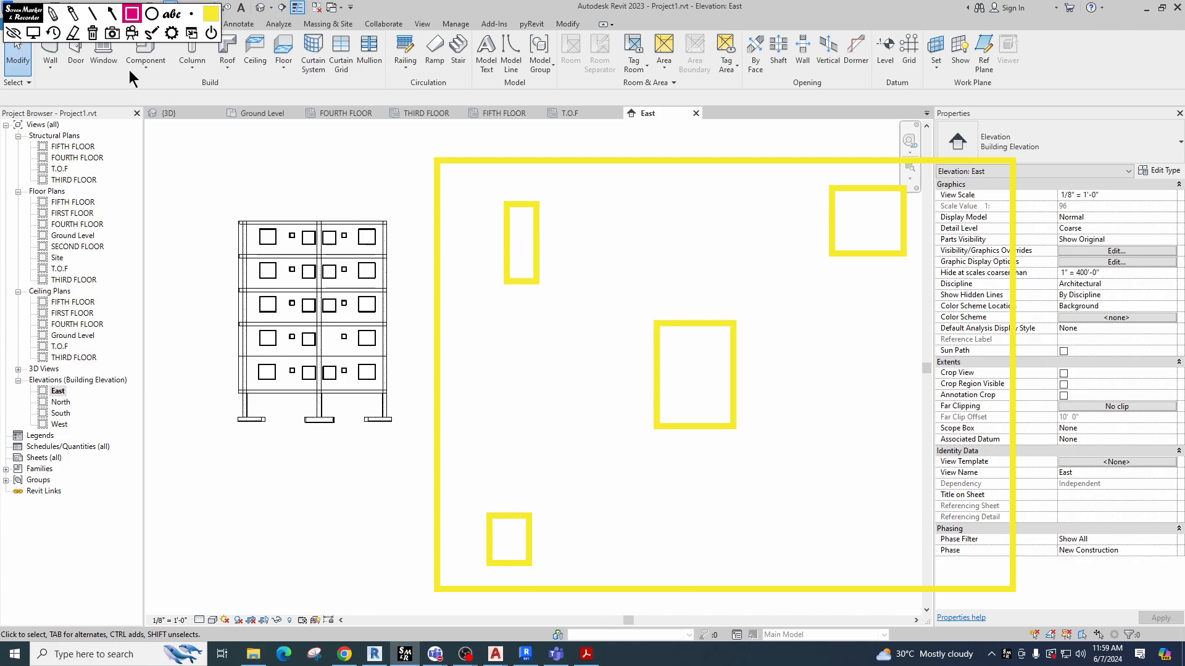
# With the freehand pen, mark a cross at the lower-right corner of each of the four small yellow rectangles.
pyautogui.click(53, 13)
pyautogui.moveTo(528, 276); pyautogui.dragTo(561, 295)
pyautogui.moveTo(543, 267); pyautogui.dragTo(532, 299)
pyautogui.moveTo(754, 409)
pyautogui.mouseDown()
pyautogui.moveTo(725, 435)
pyautogui.moveTo(738, 427)
pyautogui.mouseUp()
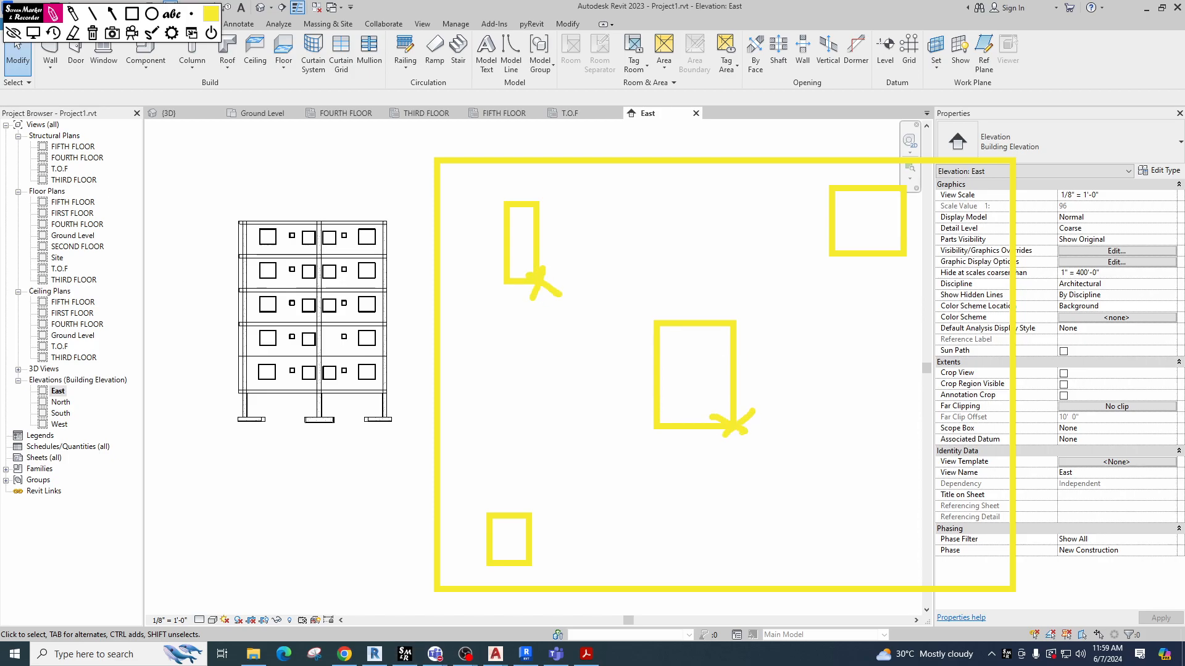
pyautogui.moveTo(539, 547)
pyautogui.mouseDown()
pyautogui.moveTo(528, 572)
pyautogui.moveTo(548, 562)
pyautogui.mouseUp()
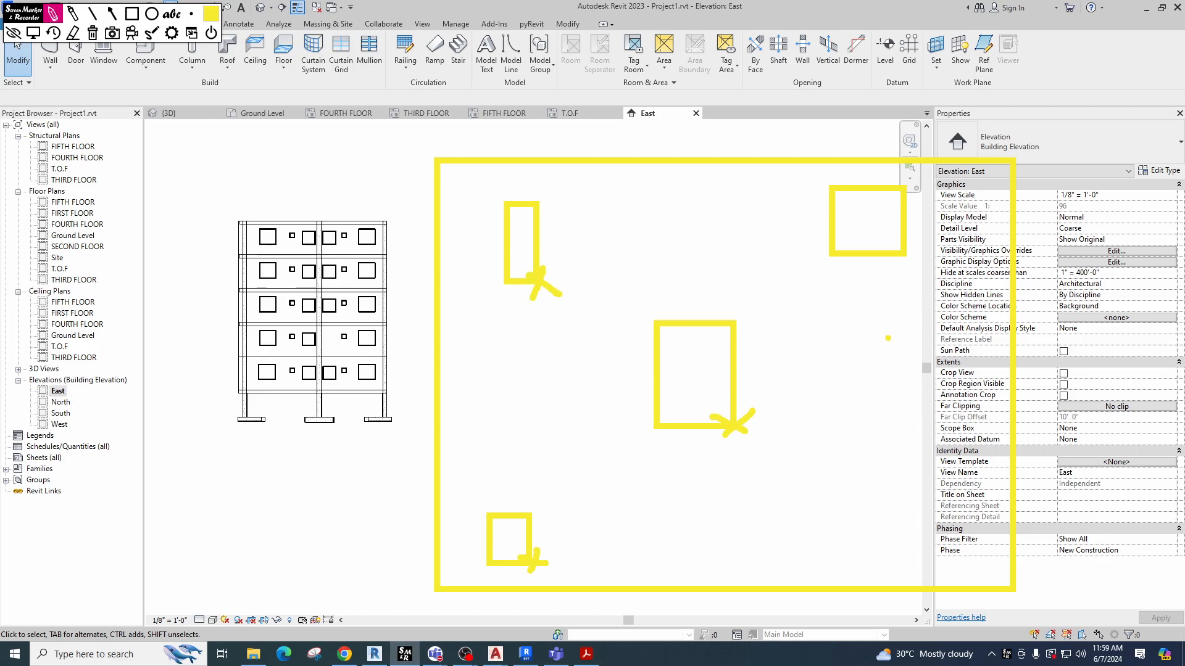
pyautogui.moveTo(911, 241)
pyautogui.mouseDown()
pyautogui.moveTo(892, 280)
pyautogui.moveTo(938, 272)
pyautogui.mouseUp()
# Handwrite X = and Y = beside the lower-left and upper-left rectangles, adding zero-like shapes after the upper-left equals signs.
pyautogui.moveTo(577, 549); pyautogui.dragTo(591, 542)
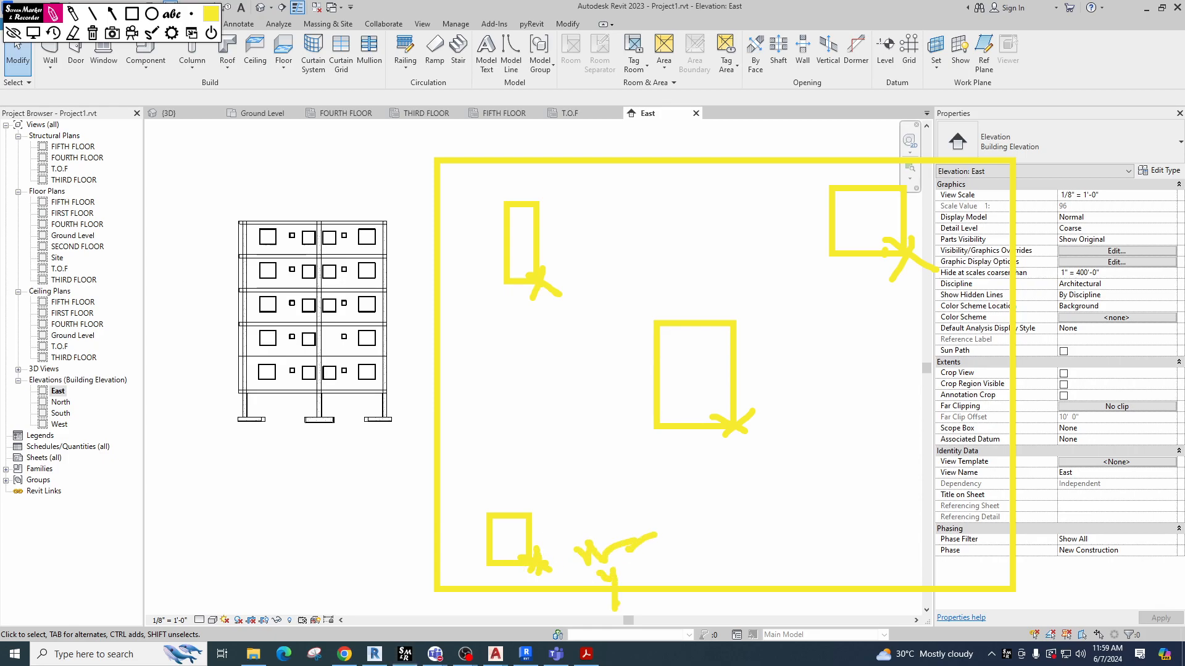
pyautogui.moveTo(584, 268); pyautogui.dragTo(574, 282)
pyautogui.moveTo(552, 324)
pyautogui.mouseDown()
pyautogui.moveTo(578, 329)
pyautogui.moveTo(609, 301)
pyautogui.mouseUp()
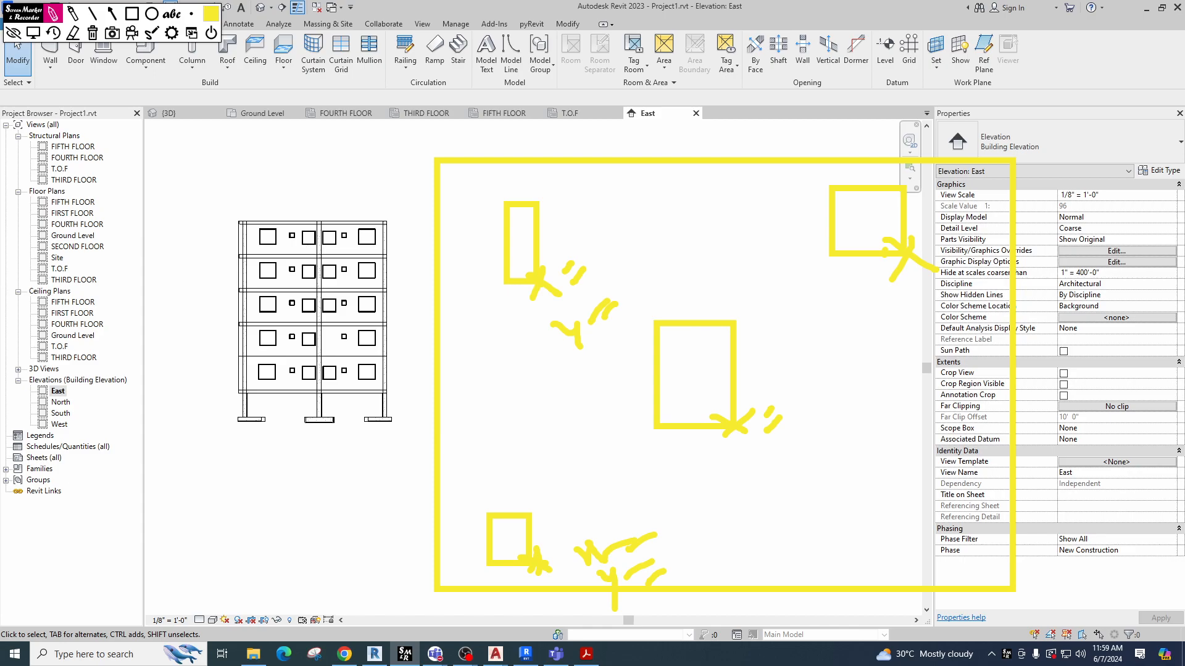
pyautogui.moveTo(582, 244)
pyautogui.mouseDown()
pyautogui.moveTo(641, 223)
pyautogui.moveTo(589, 250)
pyautogui.moveTo(628, 229)
pyautogui.mouseUp()
pyautogui.moveTo(632, 268); pyautogui.dragTo(649, 286)
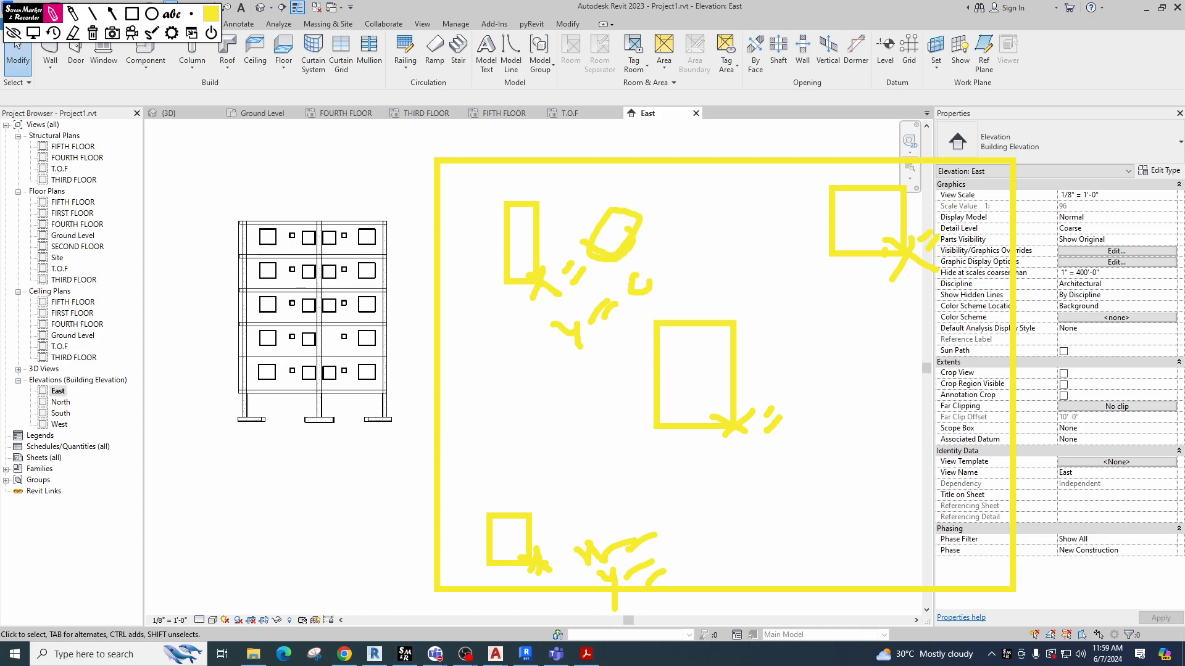
pyautogui.click(657, 286)
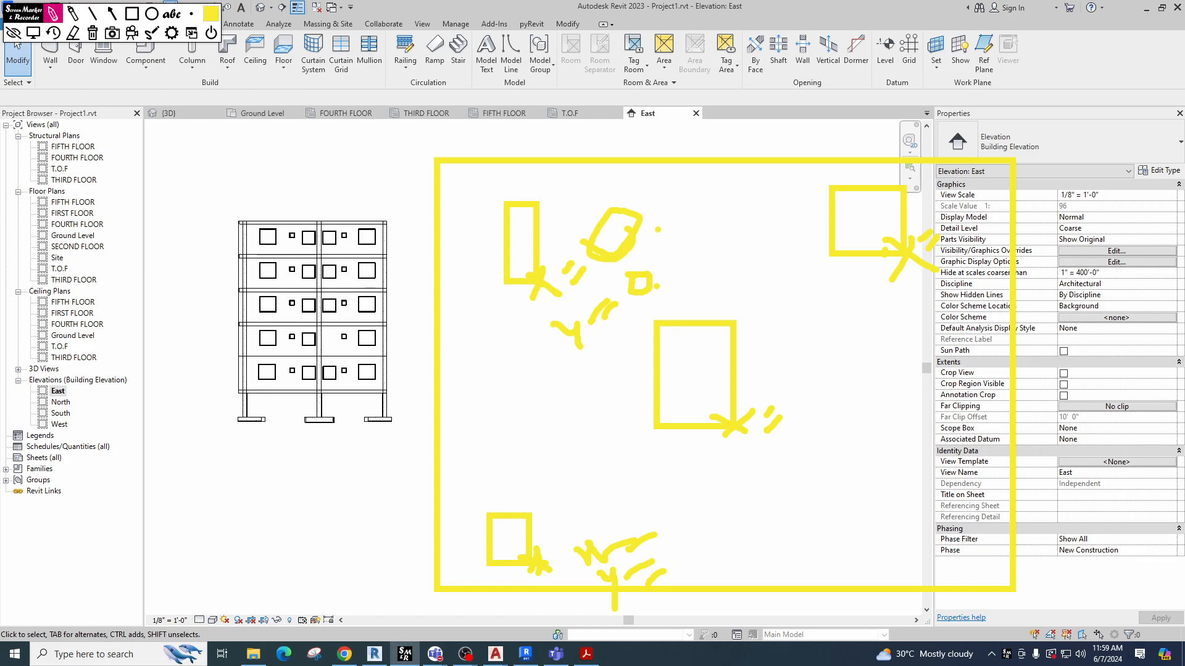
# Draw crosses over the zero-like shapes and add cross marks after the equals signs at the centre and lower-left rectangles.
pyautogui.moveTo(629, 197)
pyautogui.mouseDown()
pyautogui.moveTo(624, 234)
pyautogui.moveTo(607, 230)
pyautogui.moveTo(674, 280)
pyautogui.mouseUp()
pyautogui.moveTo(784, 389)
pyautogui.mouseDown()
pyautogui.moveTo(791, 417)
pyautogui.moveTo(804, 403)
pyautogui.mouseUp()
pyautogui.moveTo(678, 507); pyautogui.dragTo(685, 575)
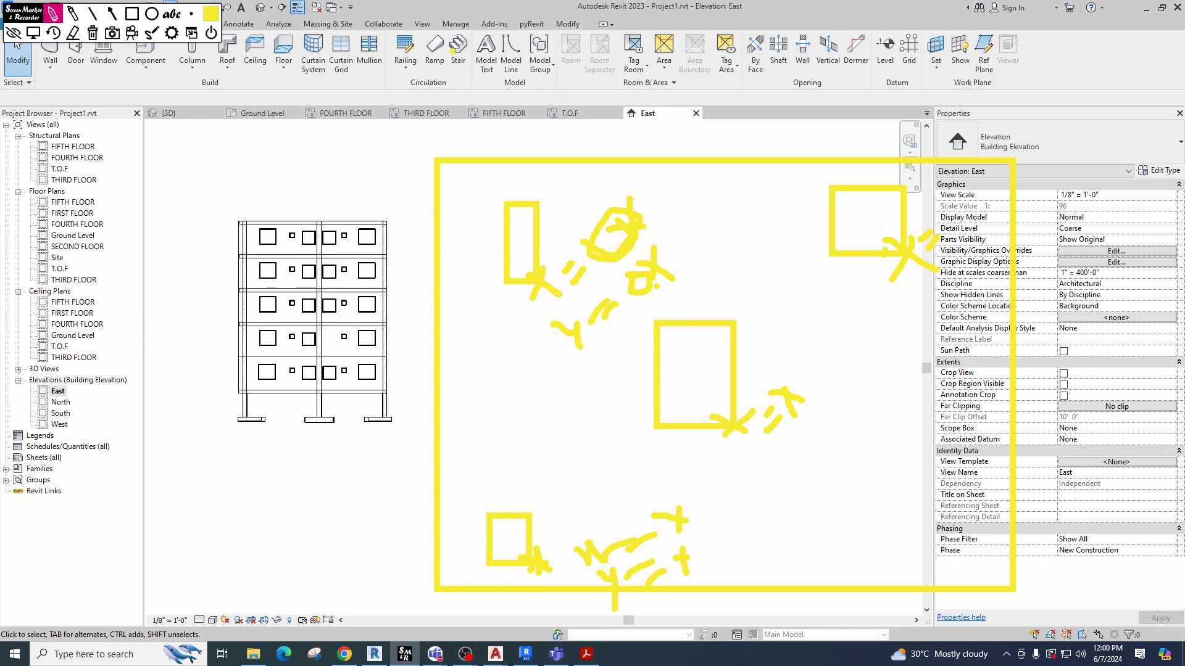
# Clear all the yellow markings and quit the screen marker.
pyautogui.click(92, 32)
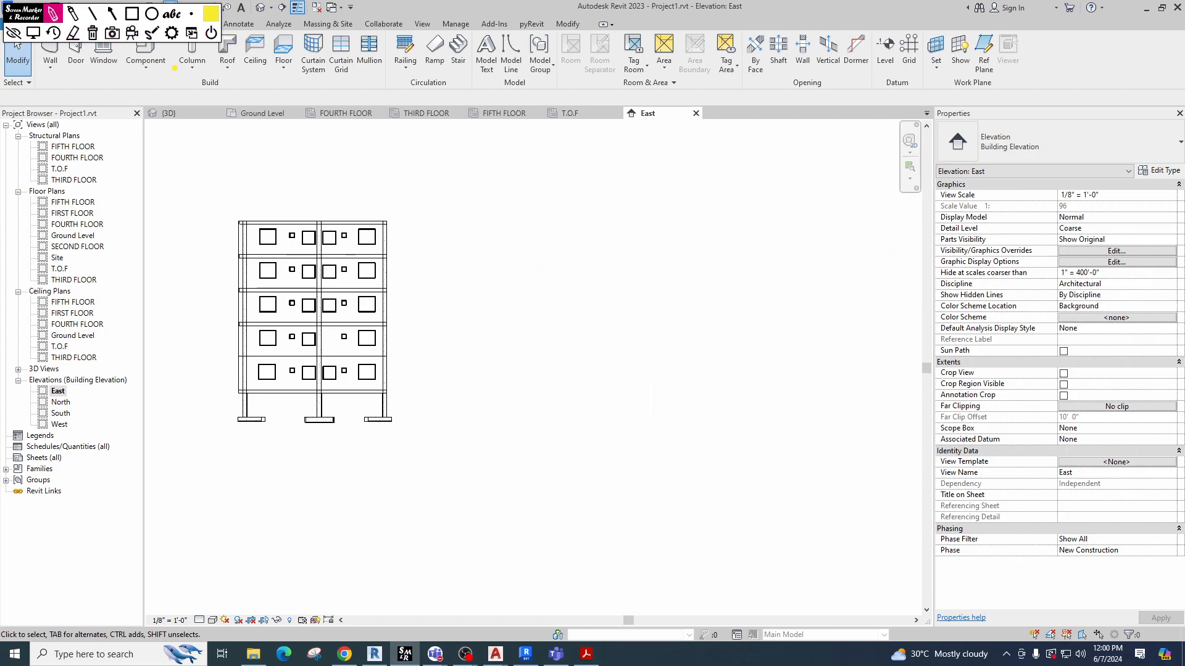
pyautogui.click(211, 32)
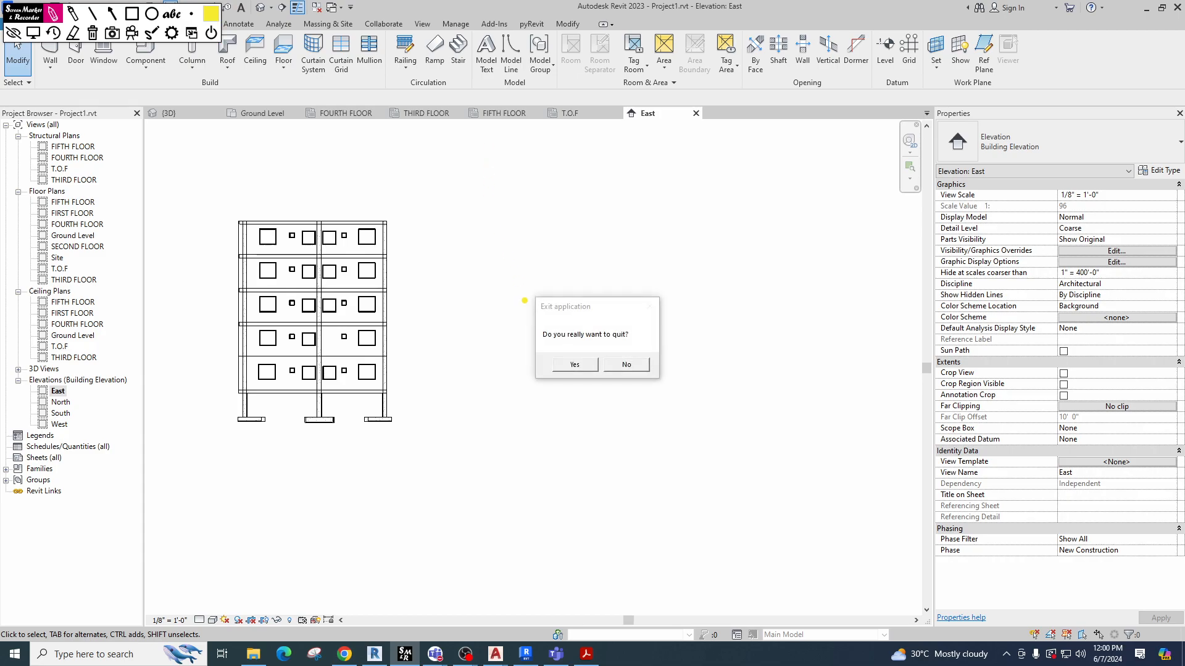
pyautogui.click(573, 364)
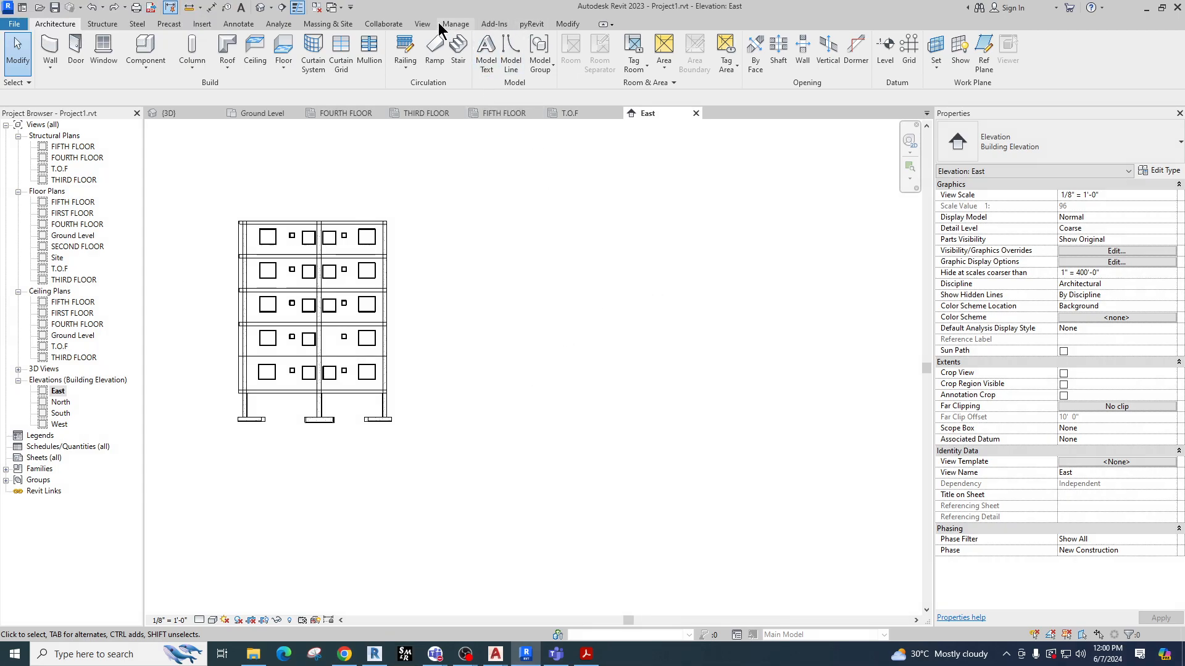
# Try Acquire Coordinates from the project location tools, dismissing the save reminder and returning to the Architecture tools.
pyautogui.click(384, 24)
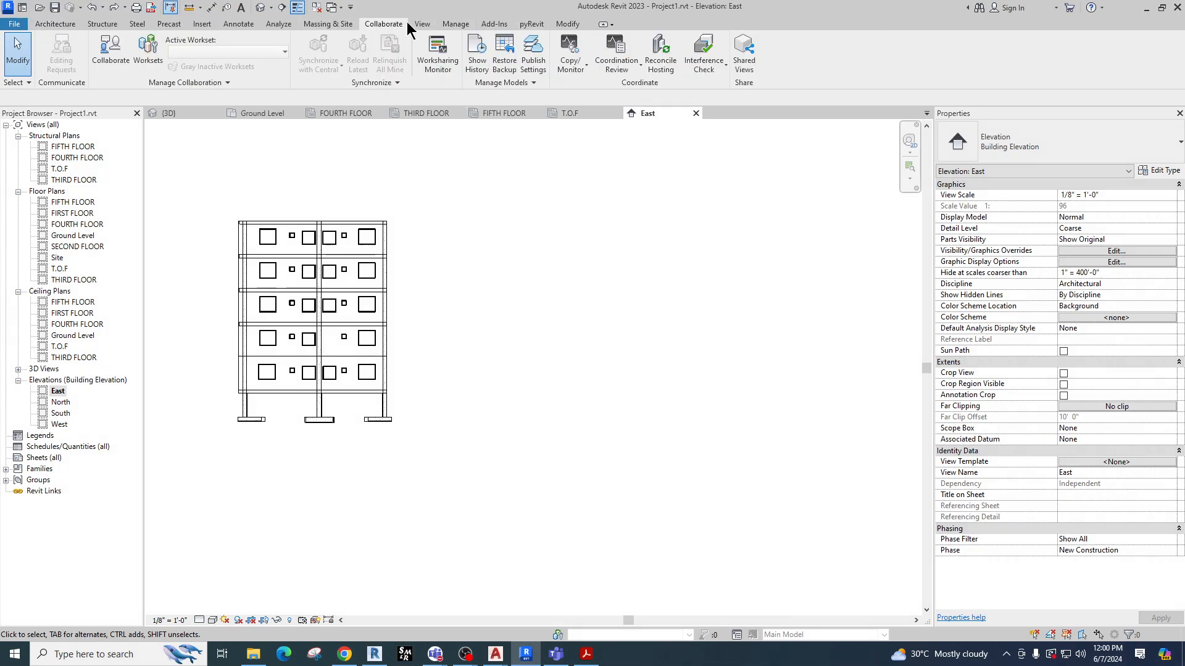
pyautogui.click(456, 25)
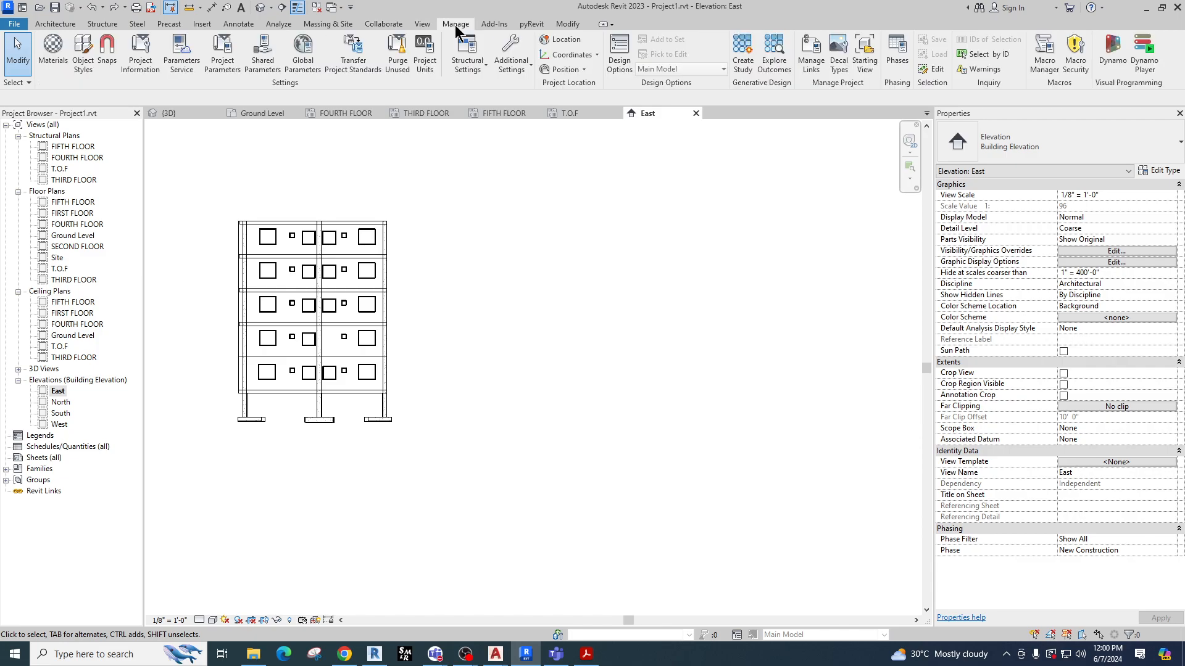
pyautogui.click(520, 65)
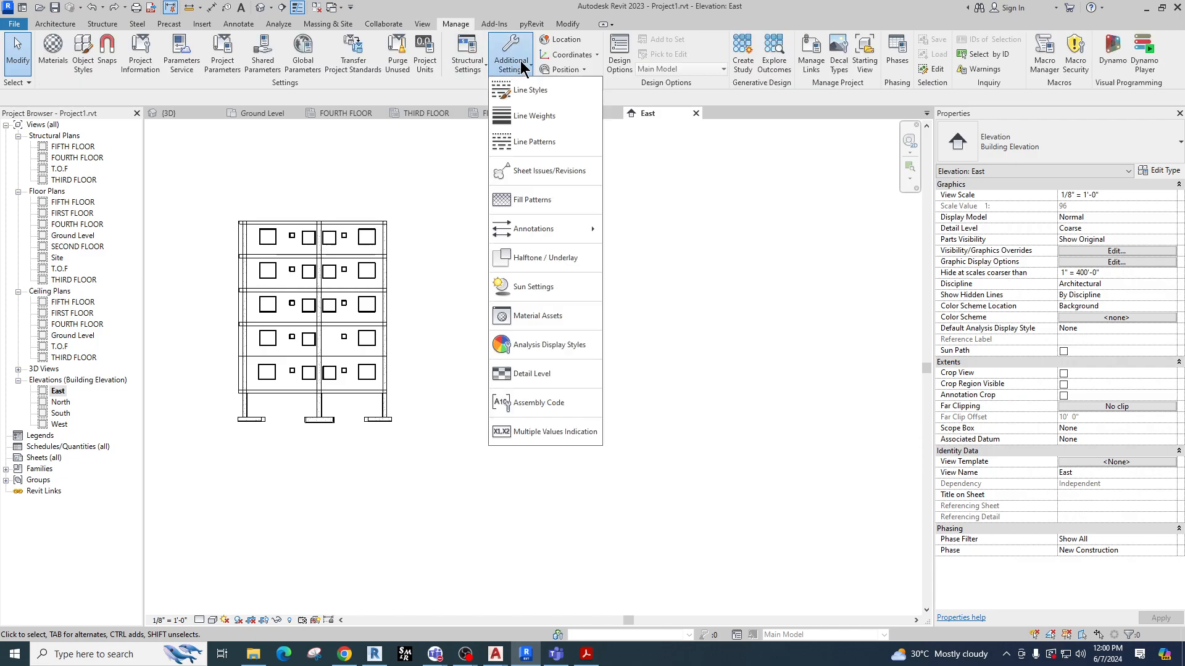
pyautogui.click(595, 56)
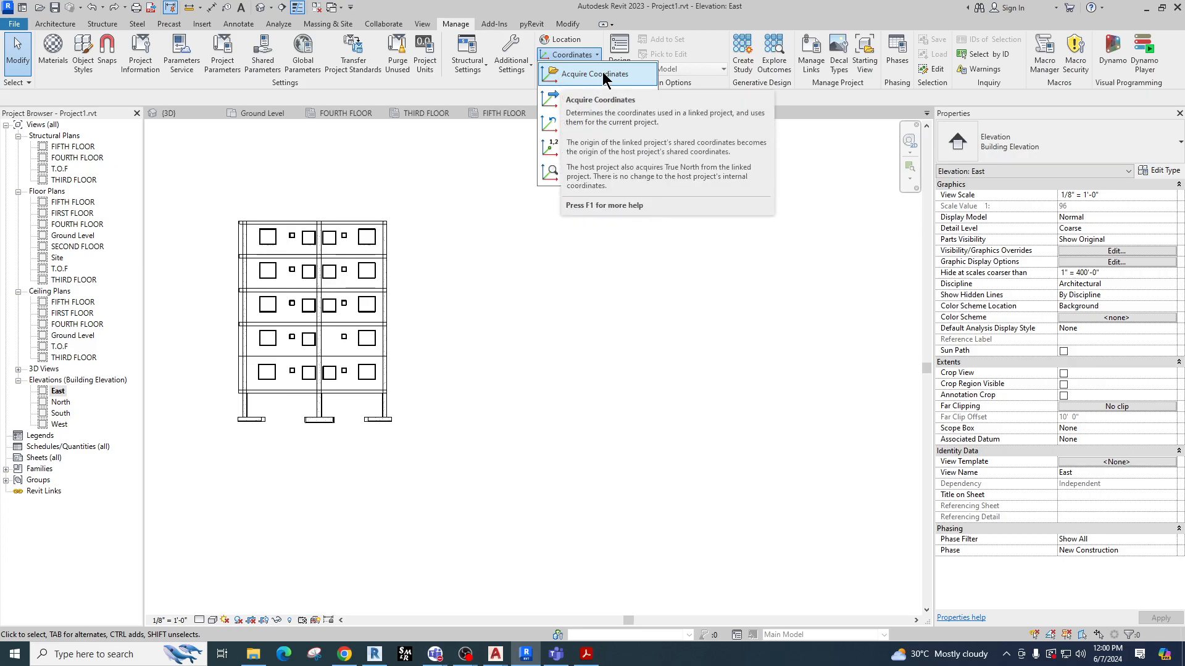
pyautogui.click(603, 74)
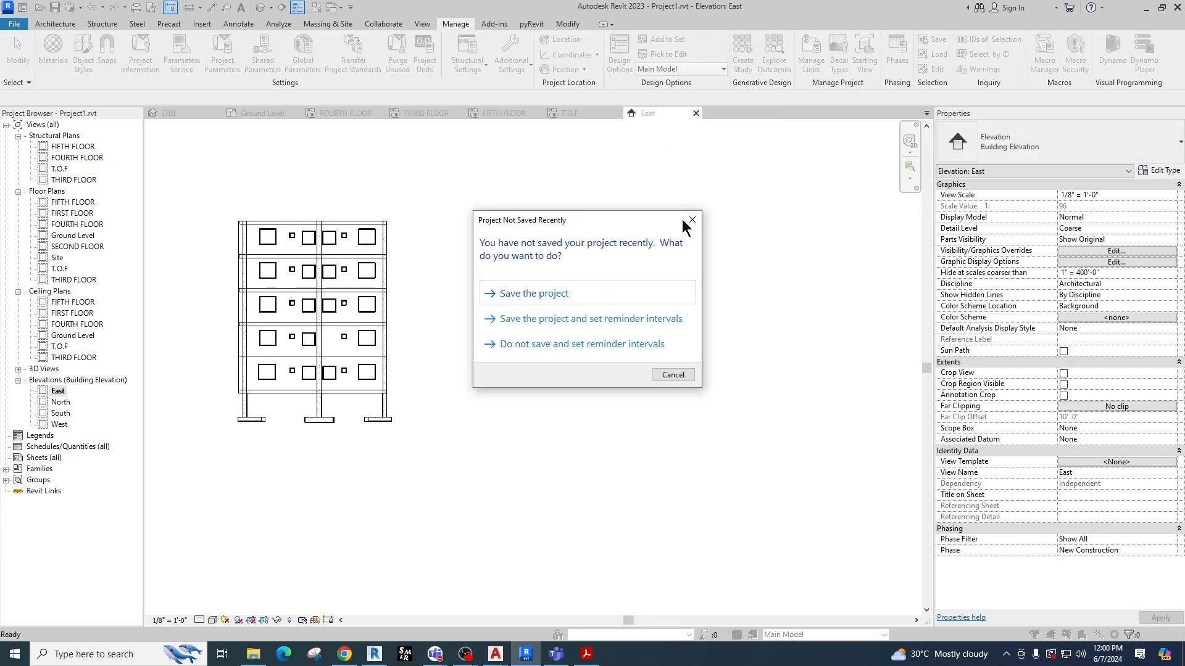
pyautogui.click(690, 220)
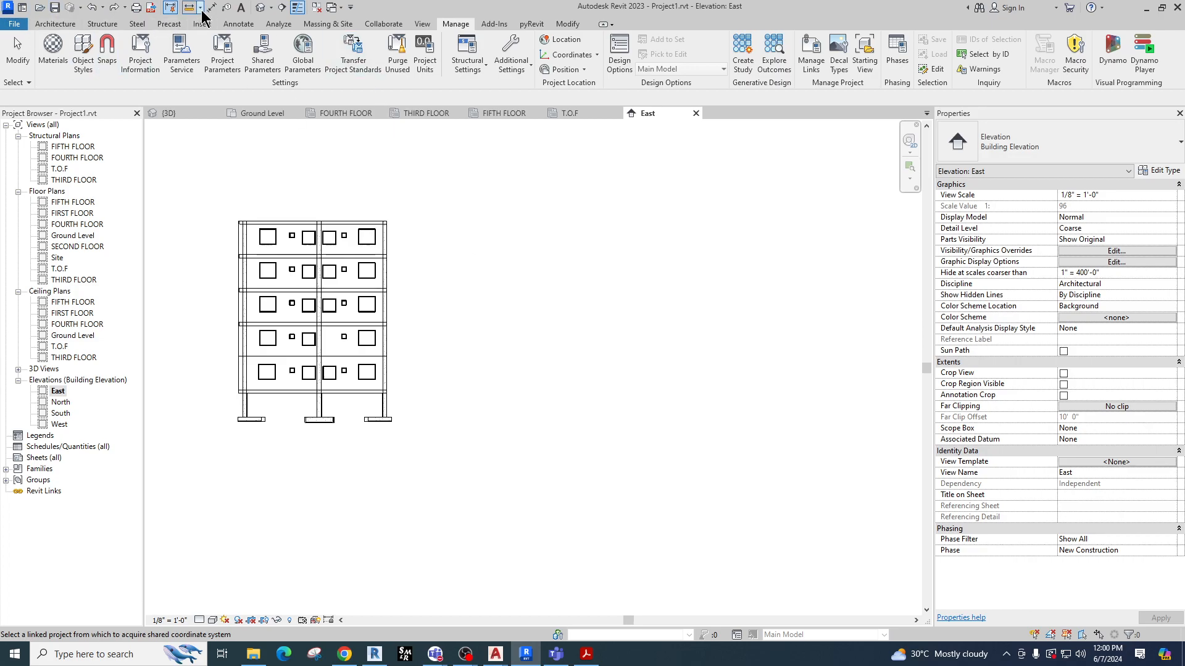
pyautogui.click(68, 24)
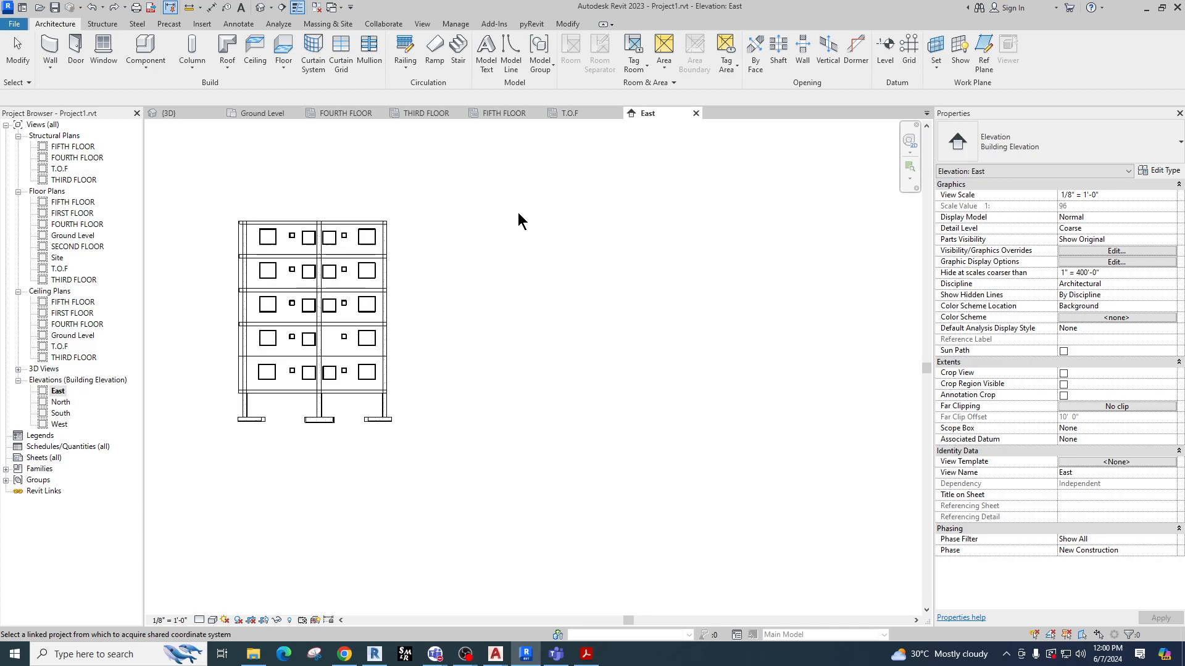
# Open the Ground Level floor plan and leave it with nothing selected.
pyautogui.click(265, 114)
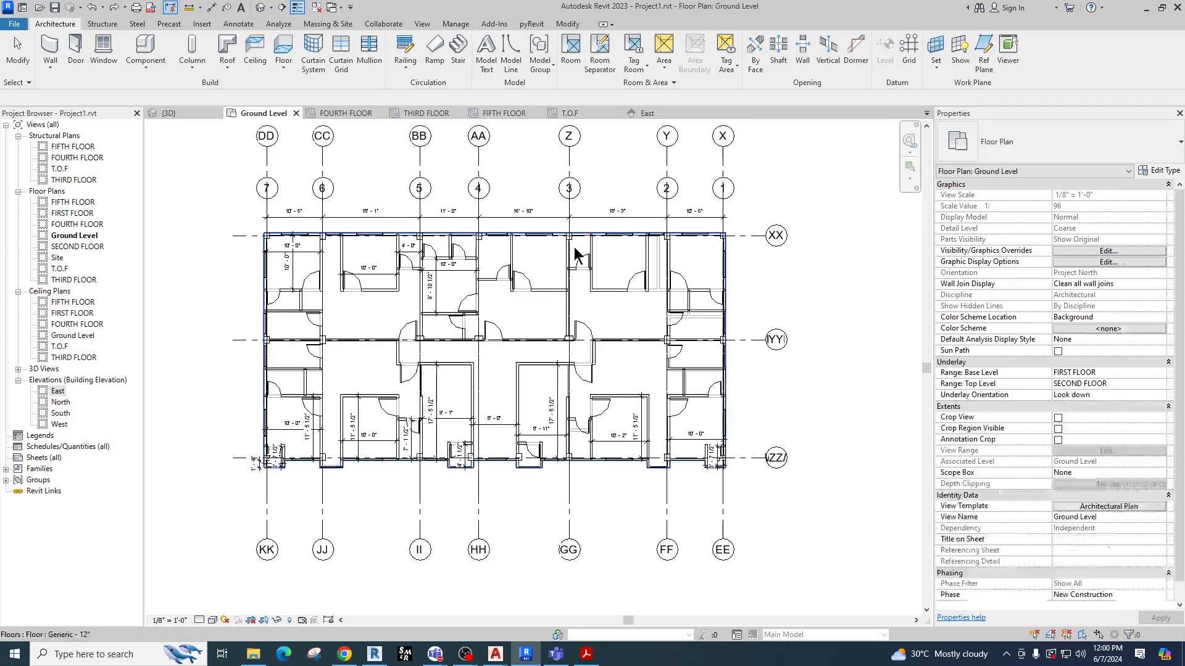
pyautogui.moveTo(775, 335); pyautogui.dragTo(748, 325, button='middle')
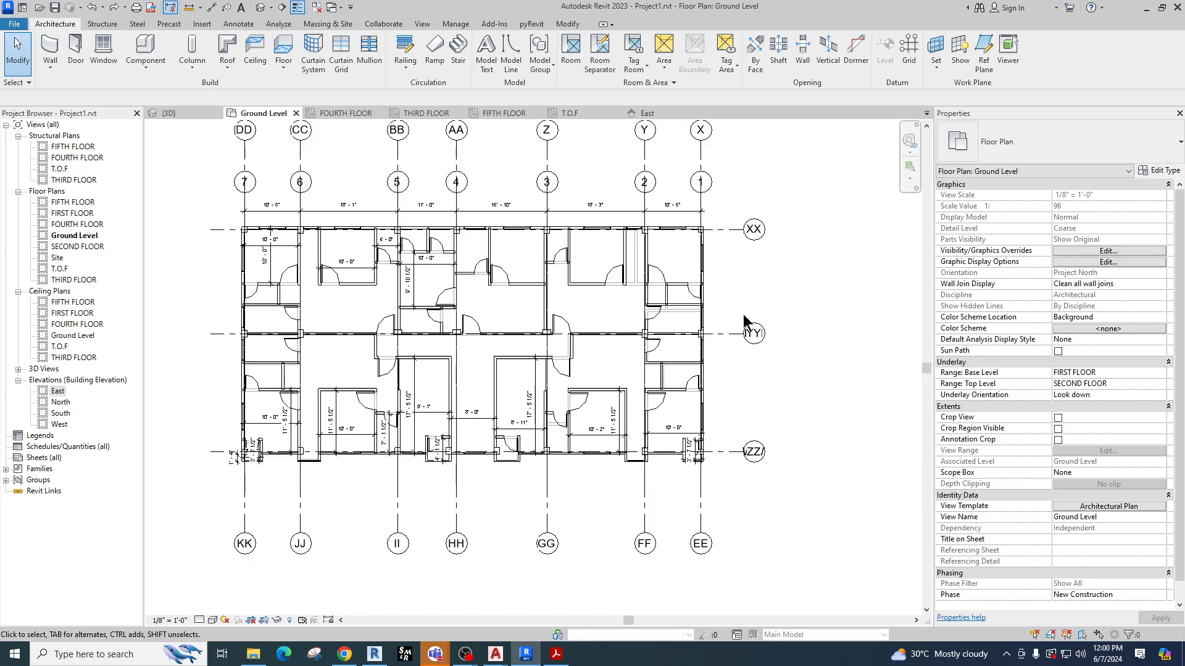
pyautogui.rightClick(654, 565)
pyautogui.click(494, 590)
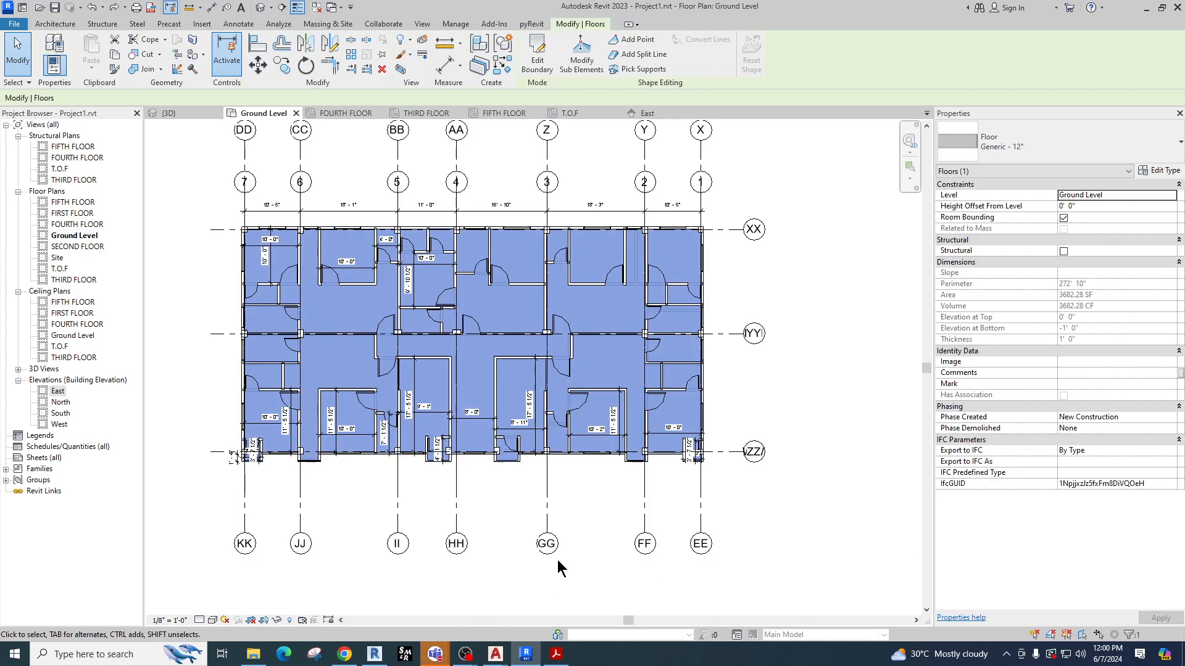
pyautogui.click(663, 523)
# Check the BIM meeting window in Microsoft Teams and minimize it to return to the floor plan.
pyautogui.moveTo(449, 659)
pyautogui.click(492, 601)
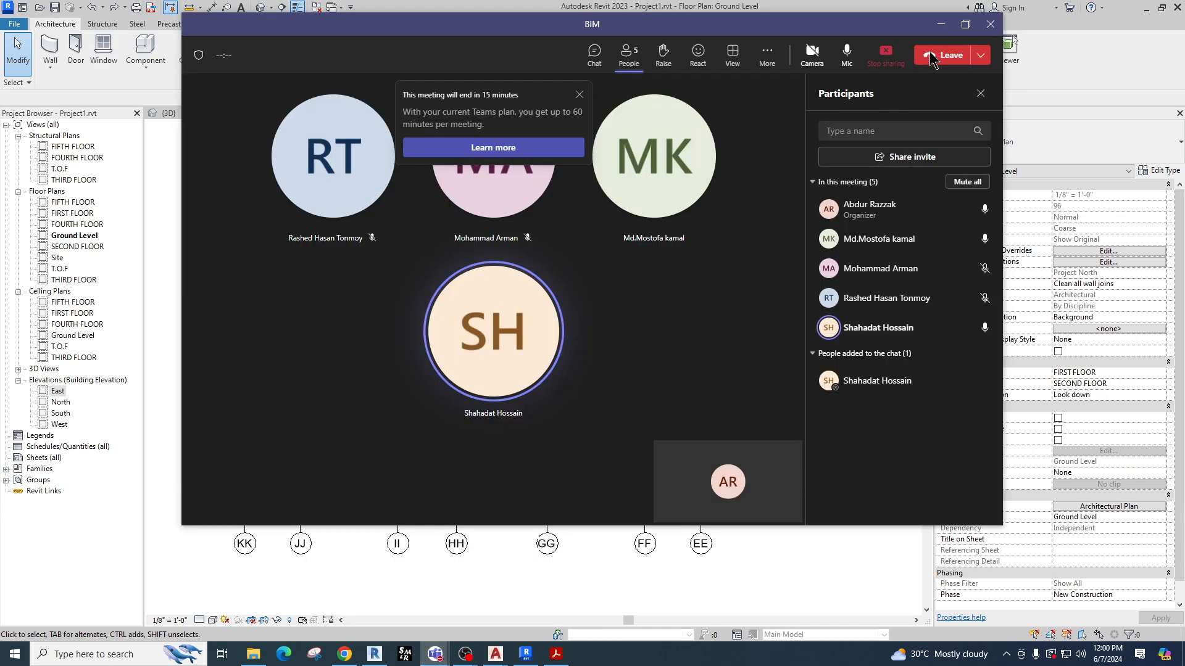
pyautogui.click(940, 25)
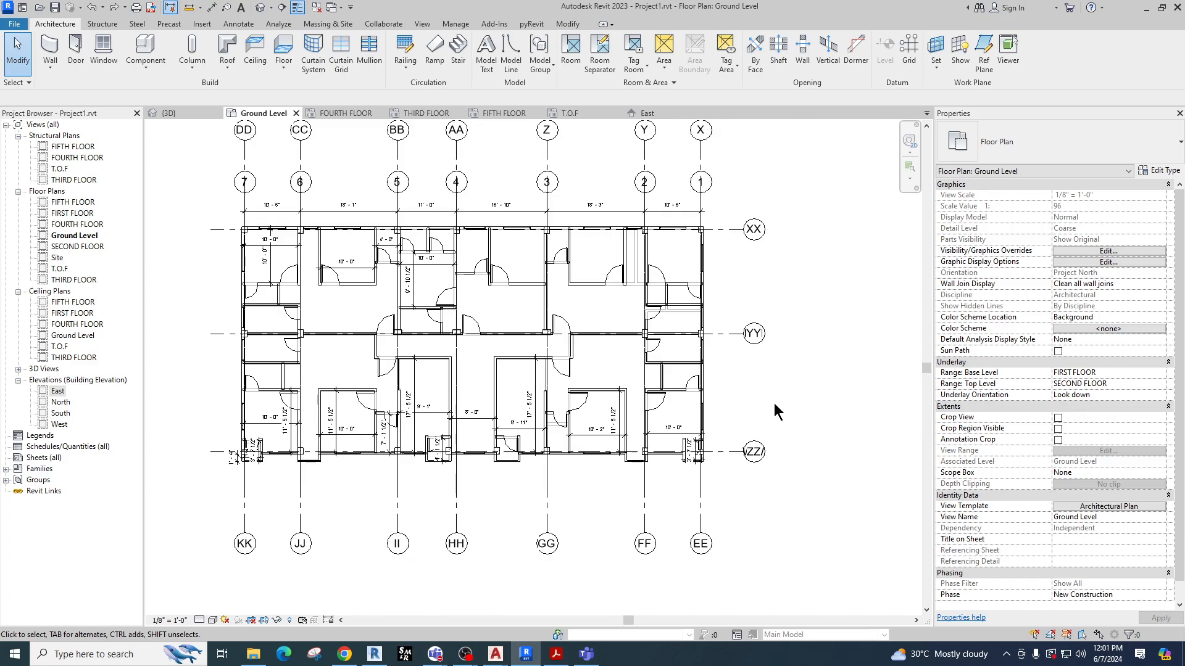
# Examine the Ground Level floor plan from its room details to the whole layout with its elevation markers and surrounding empty space.
pyautogui.scroll(-2, 773, 402)
pyautogui.scroll(-1, 235, 462)
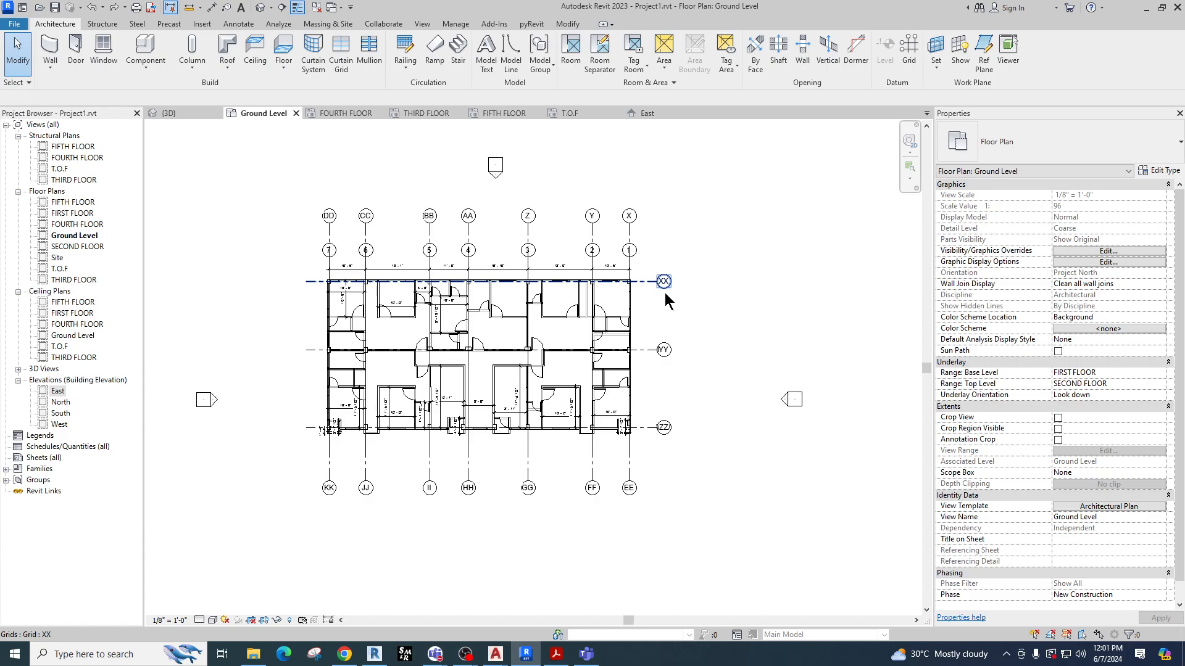
pyautogui.scroll(-4, 419, 290)
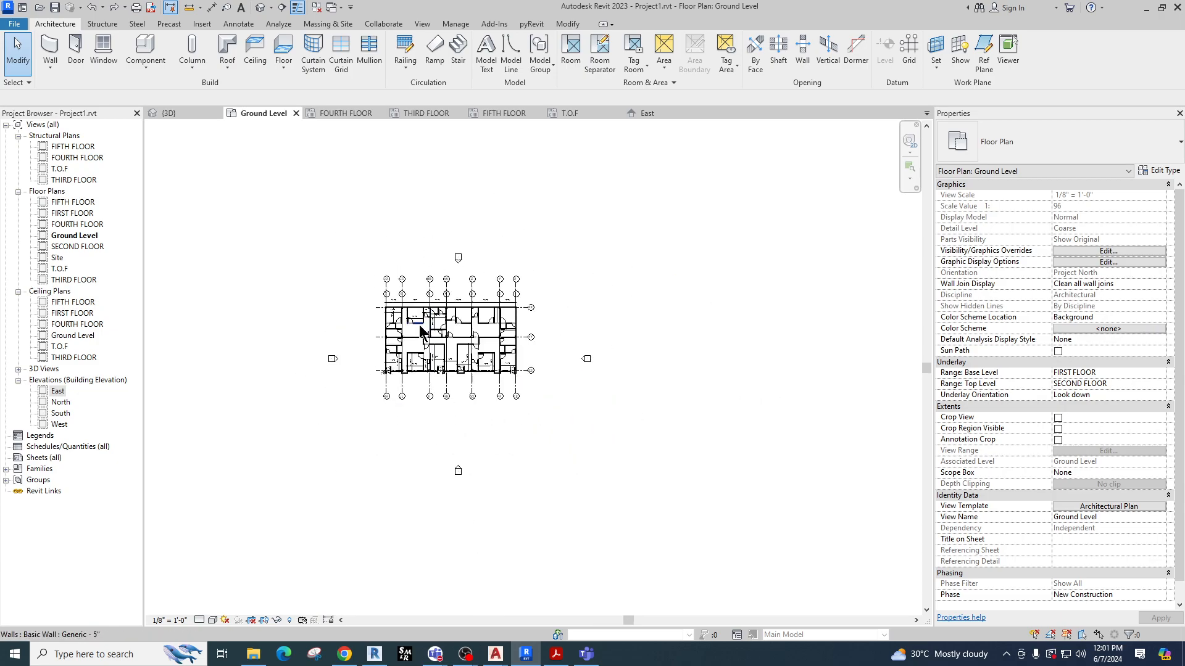
pyautogui.moveTo(489, 352); pyautogui.dragTo(369, 325, button='middle')
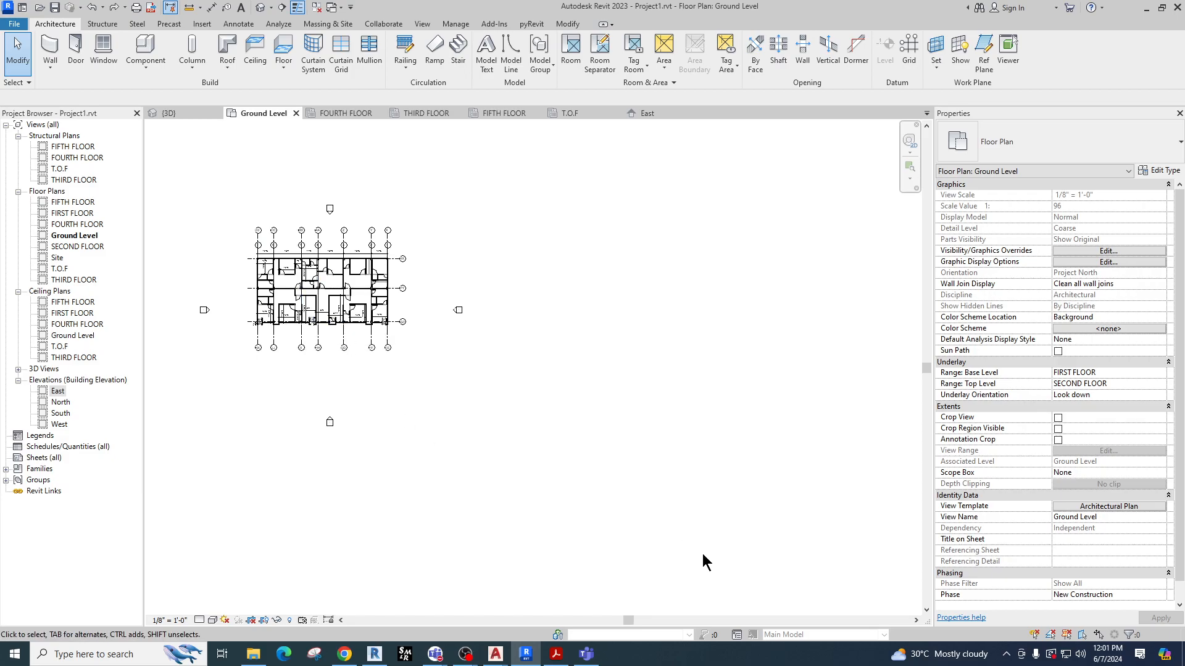
pyautogui.moveTo(725, 451); pyautogui.dragTo(809, 535)
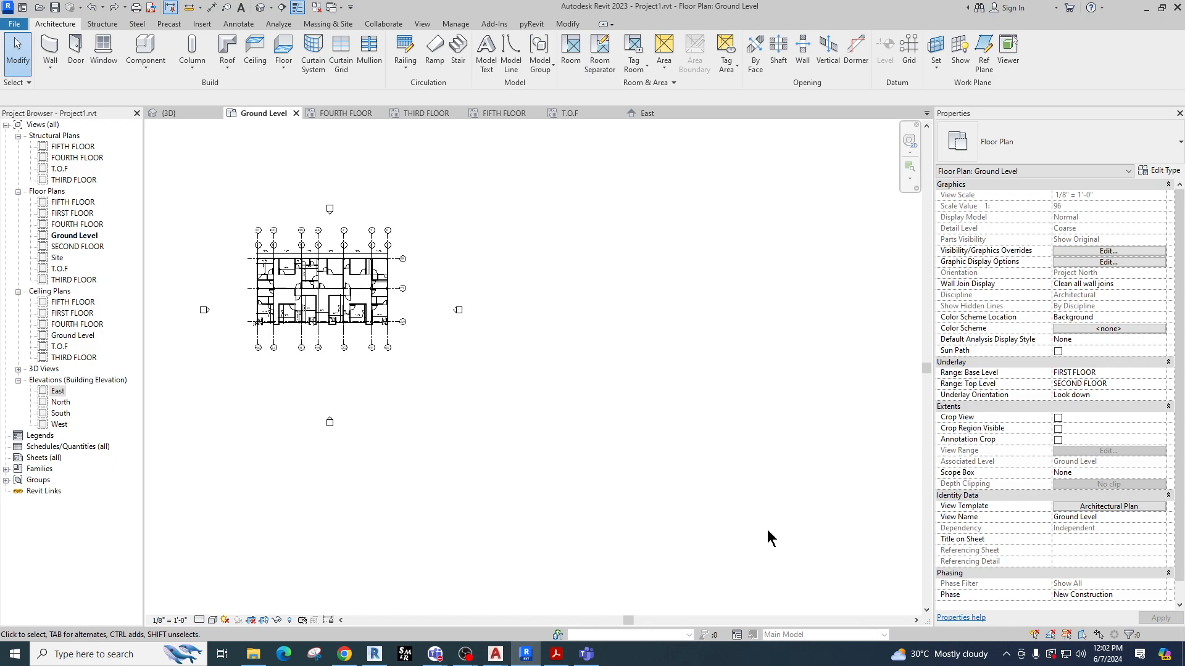
pyautogui.press('z')
pyautogui.press('f')
pyautogui.scroll(6, 418, 316)
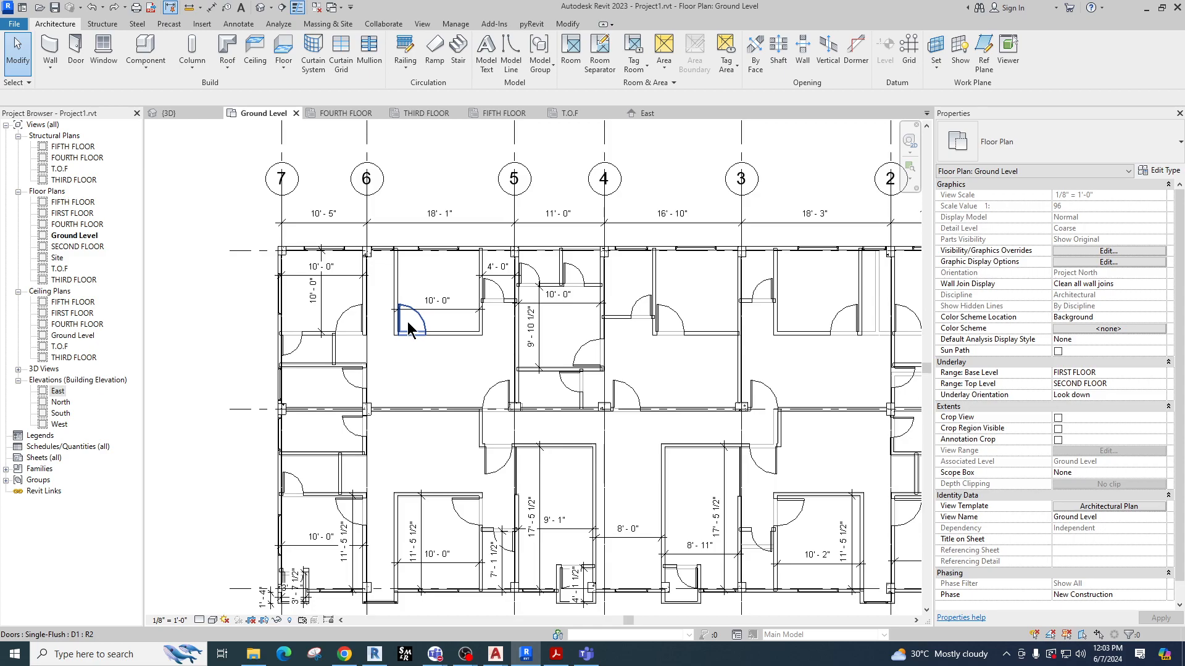
pyautogui.scroll(-5, 412, 330)
pyautogui.scroll(-3, 602, 421)
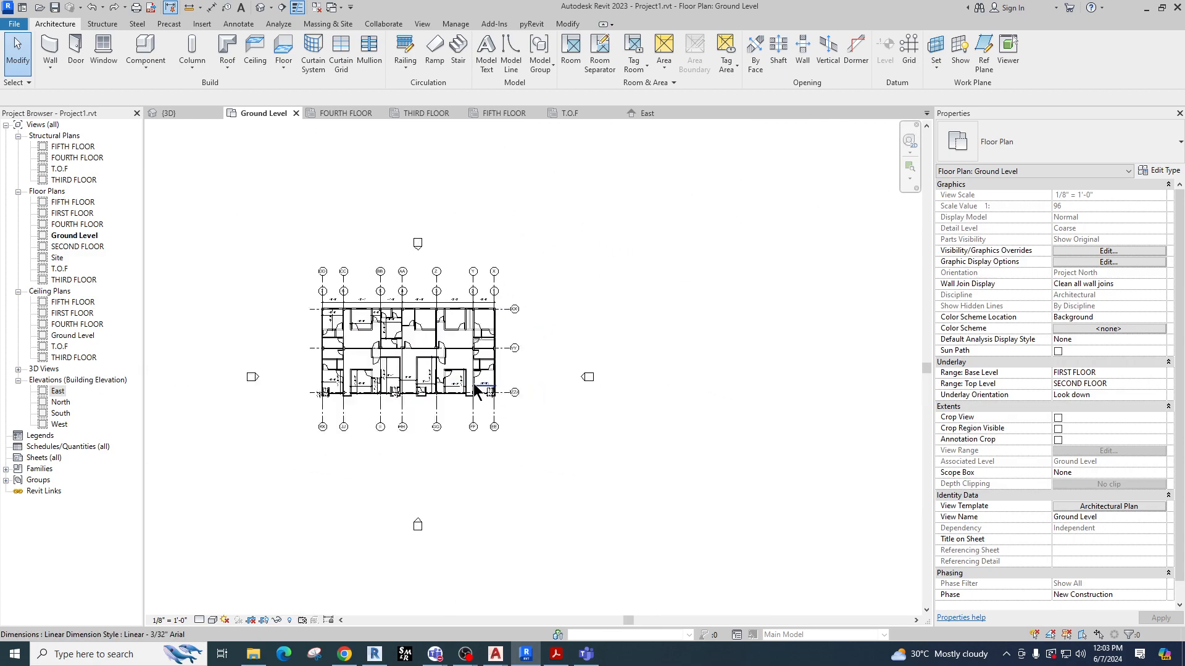
pyautogui.moveTo(812, 580); pyautogui.dragTo(503, 519, button='middle')
pyautogui.scroll(-3, 605, 466)
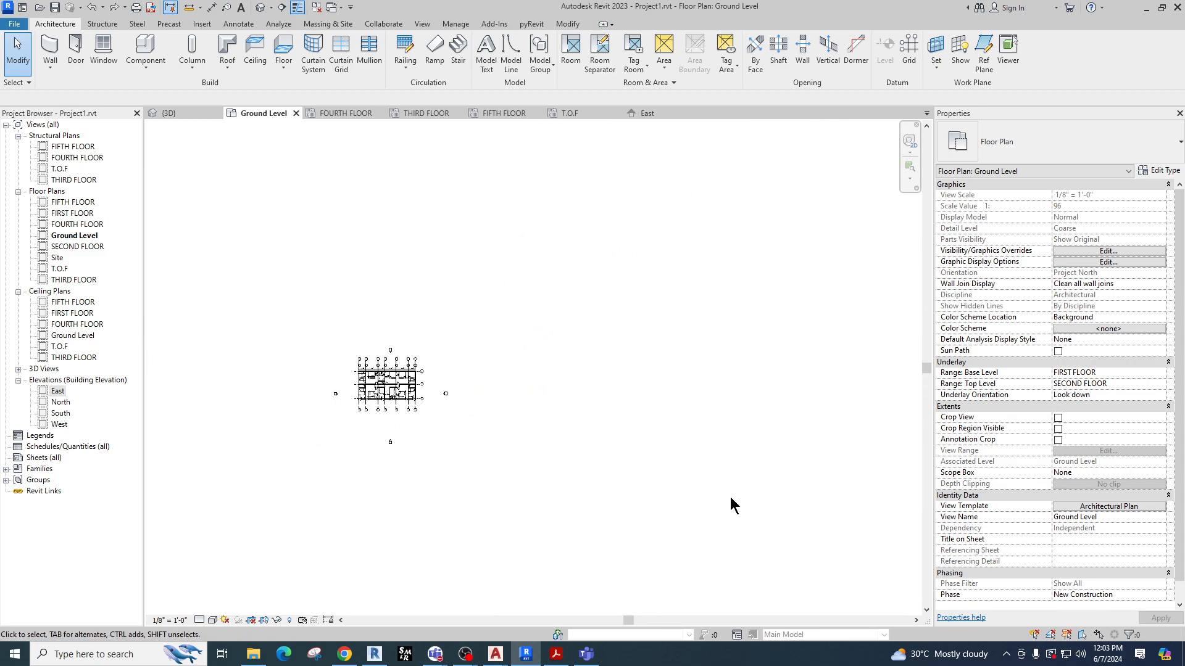
pyautogui.moveTo(732, 502); pyautogui.dragTo(523, 471, button='middle')
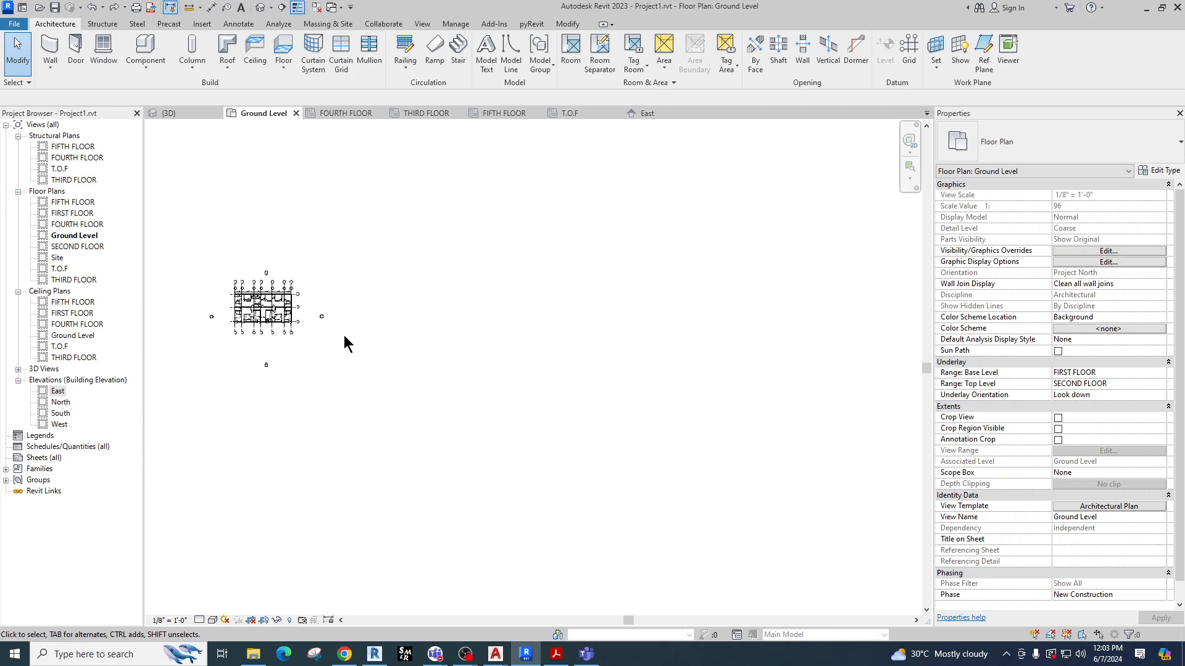
pyautogui.moveTo(563, 346); pyautogui.dragTo(598, 418, button='middle')
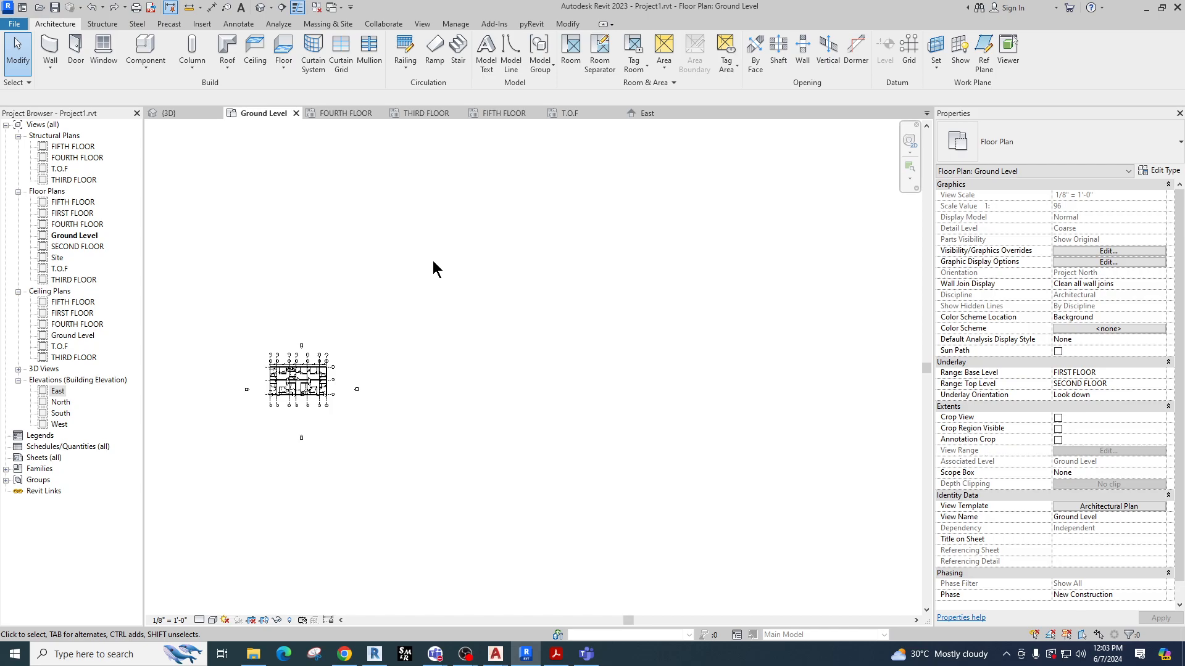
pyautogui.moveTo(472, 406); pyautogui.dragTo(430, 364, button='middle')
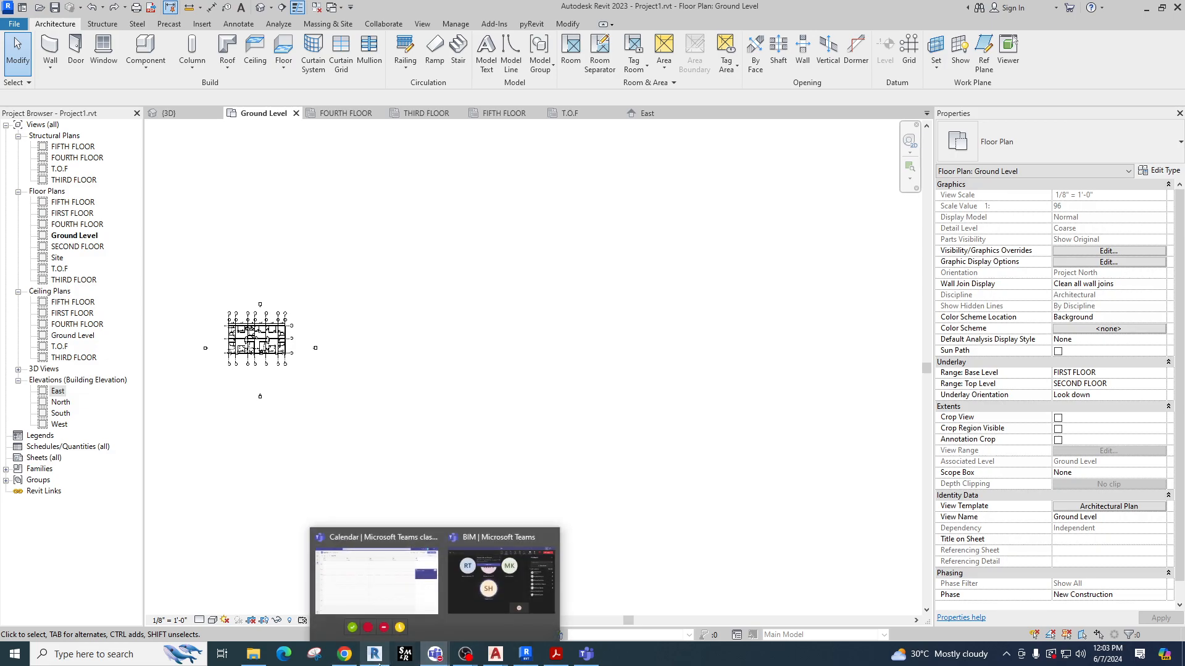
# Start the screen marker and sketch four roughly vertical yellow lines above the building in the Ground Level floor plan.
pyautogui.click(404, 655)
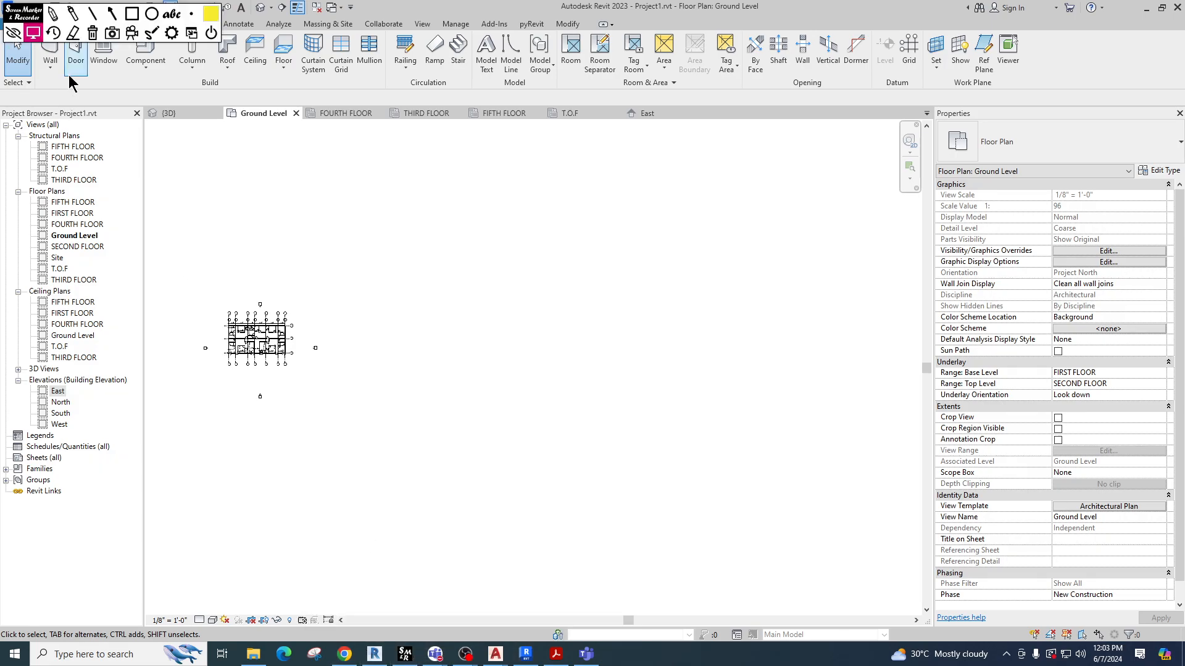
pyautogui.click(92, 16)
pyautogui.moveTo(320, 197)
pyautogui.mouseDown()
pyautogui.moveTo(331, 284)
pyautogui.moveTo(349, 275)
pyautogui.mouseUp()
pyautogui.moveTo(380, 180); pyautogui.dragTo(393, 309)
pyautogui.moveTo(438, 191); pyautogui.dragTo(432, 302)
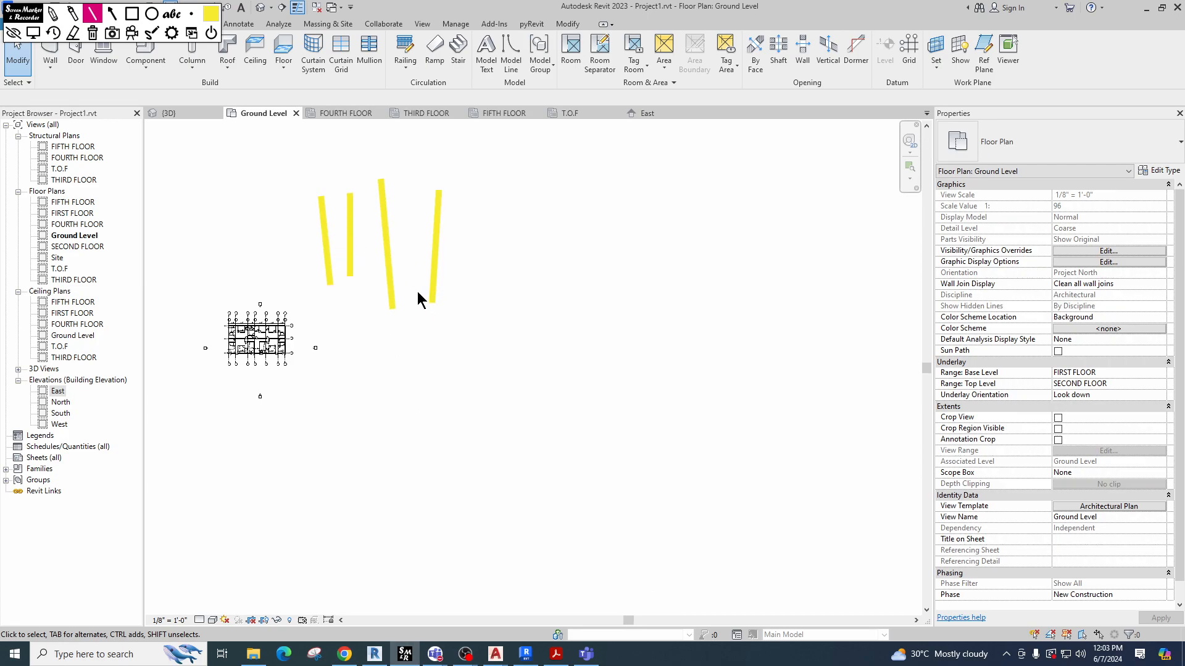
# Sketch a skewed grid in the empty space beside the building, with four diagonal lines crossed by three long slanted lines.
pyautogui.moveTo(580, 468); pyautogui.dragTo(658, 544)
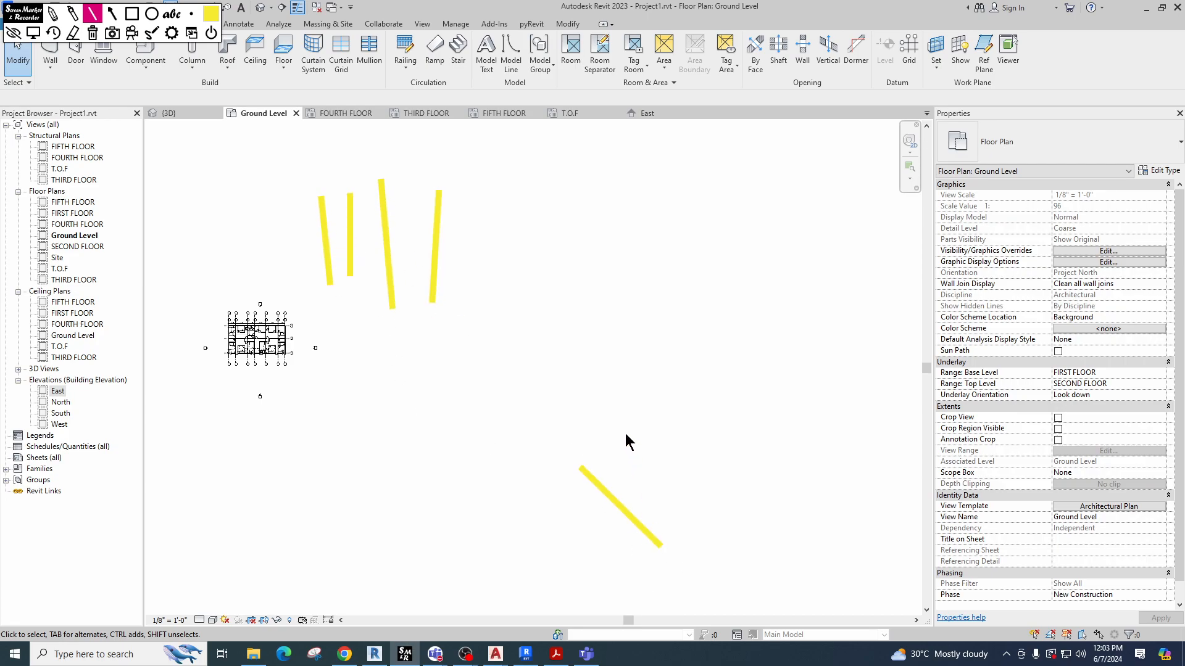
pyautogui.moveTo(625, 434); pyautogui.dragTo(714, 527)
pyautogui.moveTo(671, 416); pyautogui.dragTo(787, 518)
pyautogui.moveTo(721, 366); pyautogui.dragTo(840, 467)
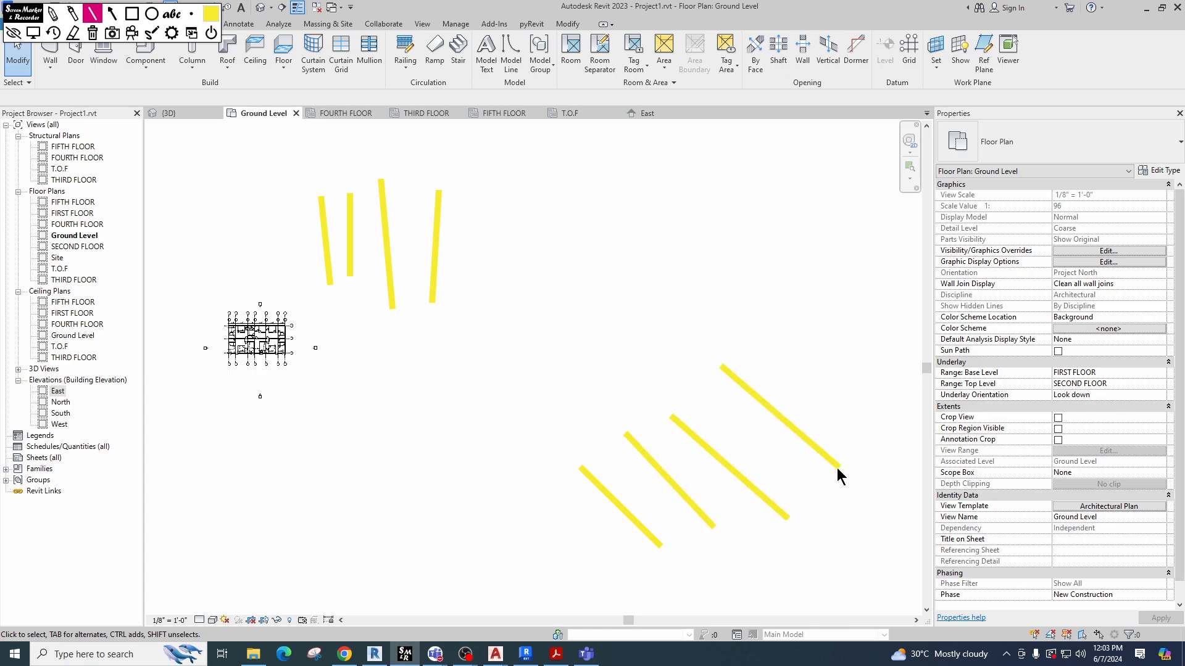
pyautogui.moveTo(542, 541); pyautogui.dragTo(908, 346)
pyautogui.moveTo(614, 555); pyautogui.dragTo(980, 396)
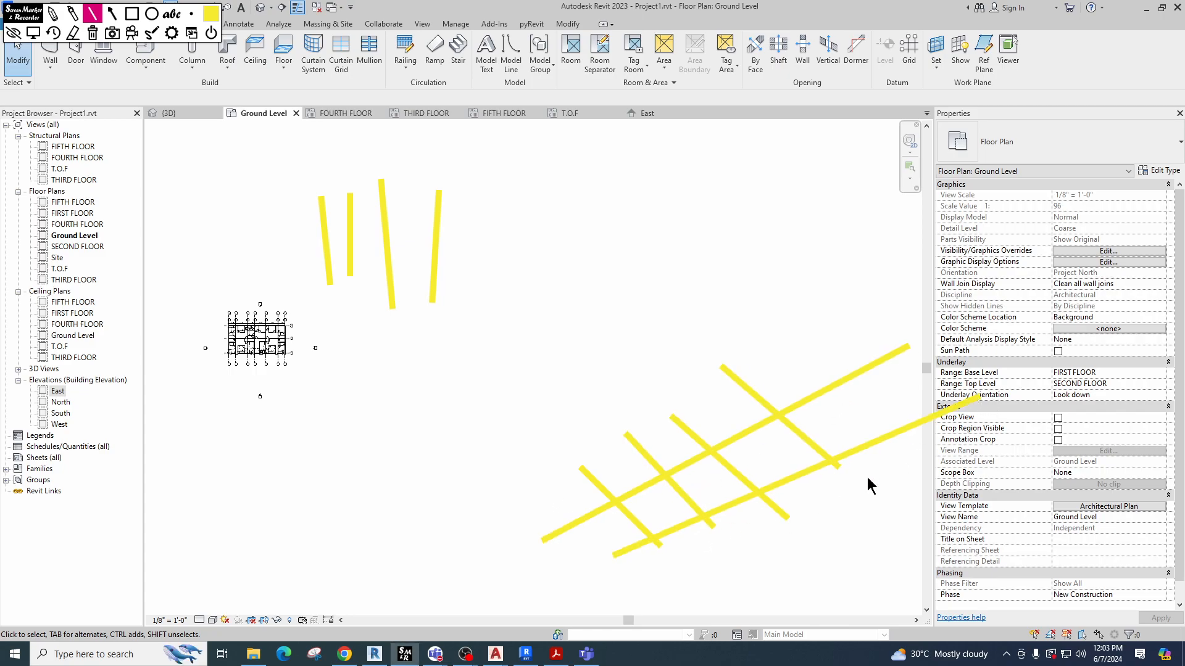
pyautogui.moveTo(685, 587); pyautogui.dragTo(1037, 439)
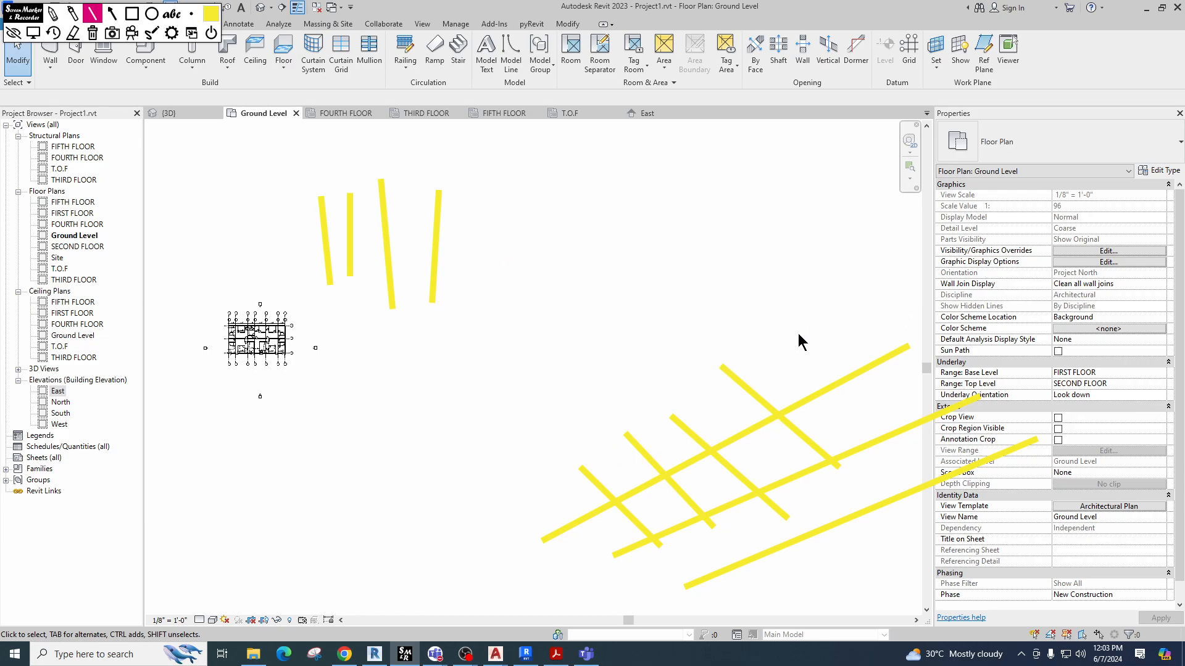
# Add shorter strokes along the skewed grid's diagonal and slanted lines, and close the screen marker.
pyautogui.moveTo(698, 339); pyautogui.dragTo(771, 402)
pyautogui.moveTo(645, 389); pyautogui.dragTo(685, 422)
pyautogui.moveTo(597, 409); pyautogui.dragTo(657, 459)
pyautogui.moveTo(560, 441); pyautogui.dragTo(608, 501)
pyautogui.moveTo(528, 544); pyautogui.dragTo(770, 518)
pyautogui.moveTo(725, 577); pyautogui.dragTo(872, 524)
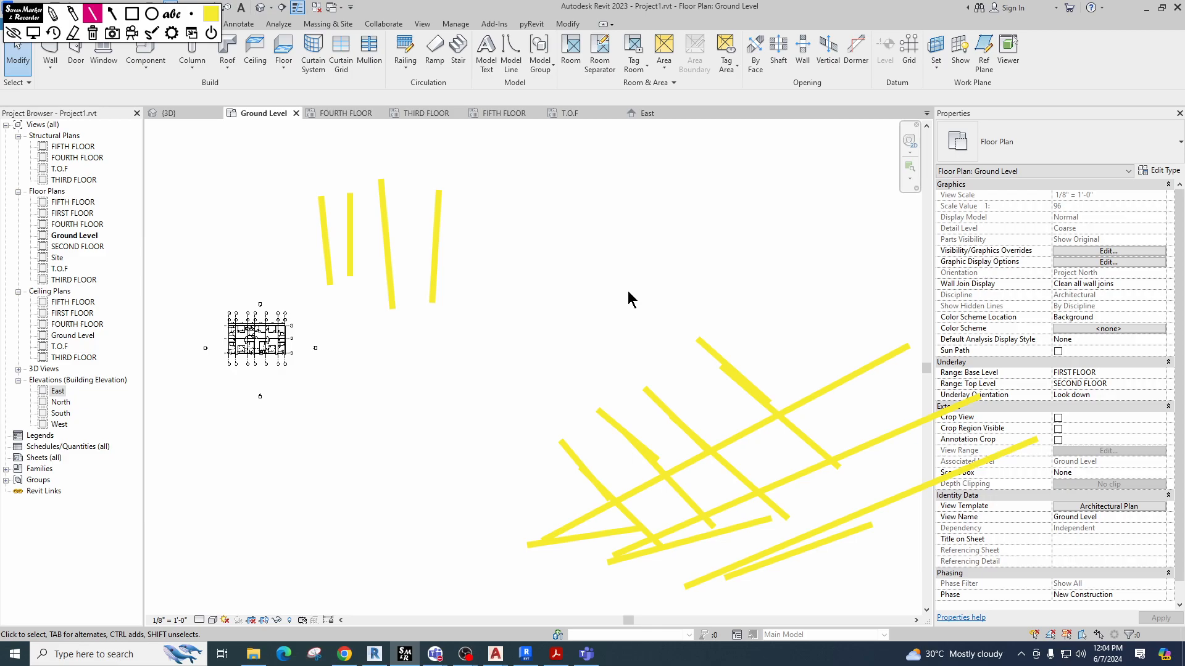
pyautogui.click(211, 32)
pyautogui.click(566, 367)
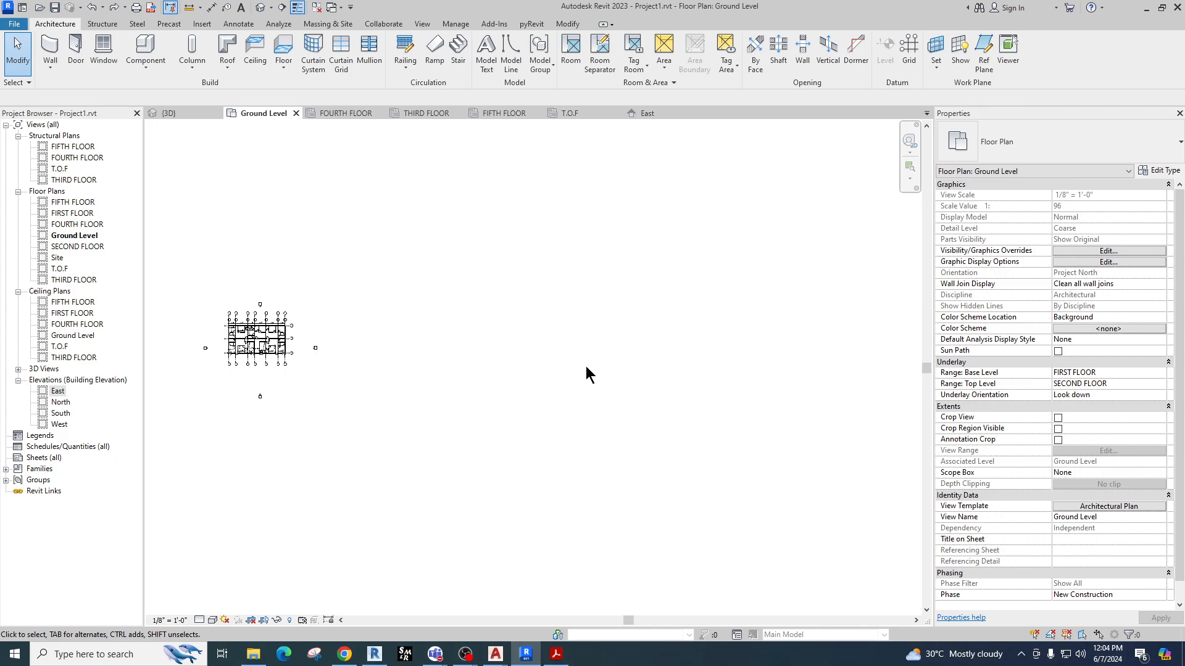
# Switch to the ended BIM meeting window in Microsoft Teams and dismiss its meeting time limit notice.
pyautogui.moveTo(464, 654)
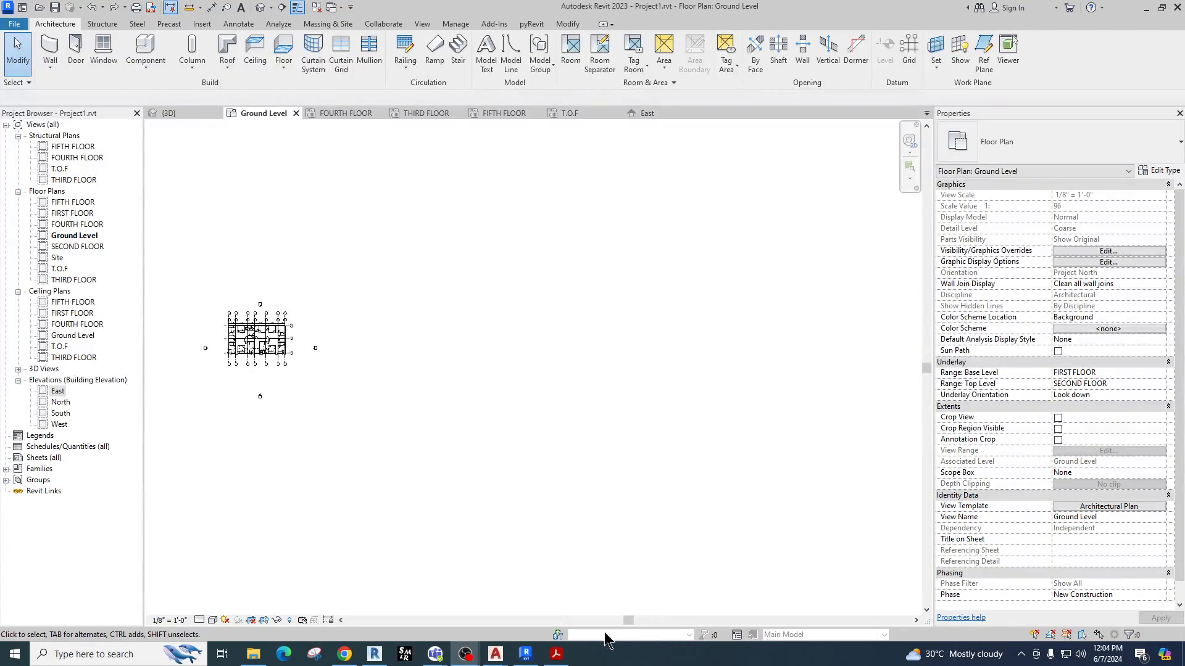
pyautogui.click(521, 591)
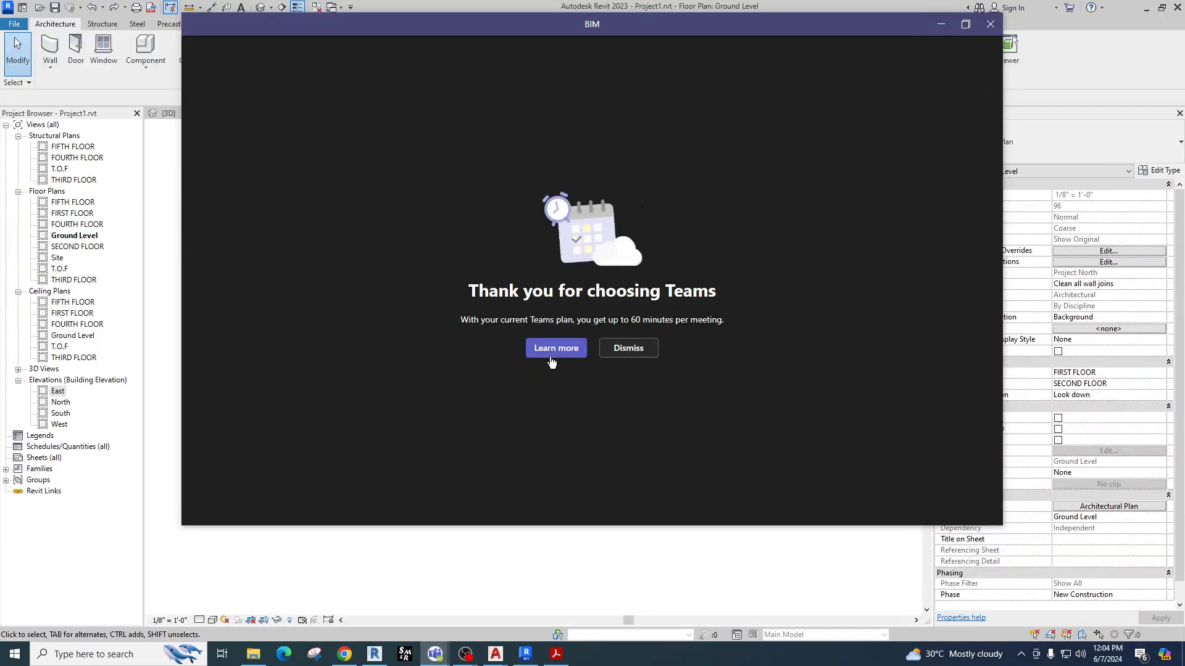
pyautogui.click(939, 25)
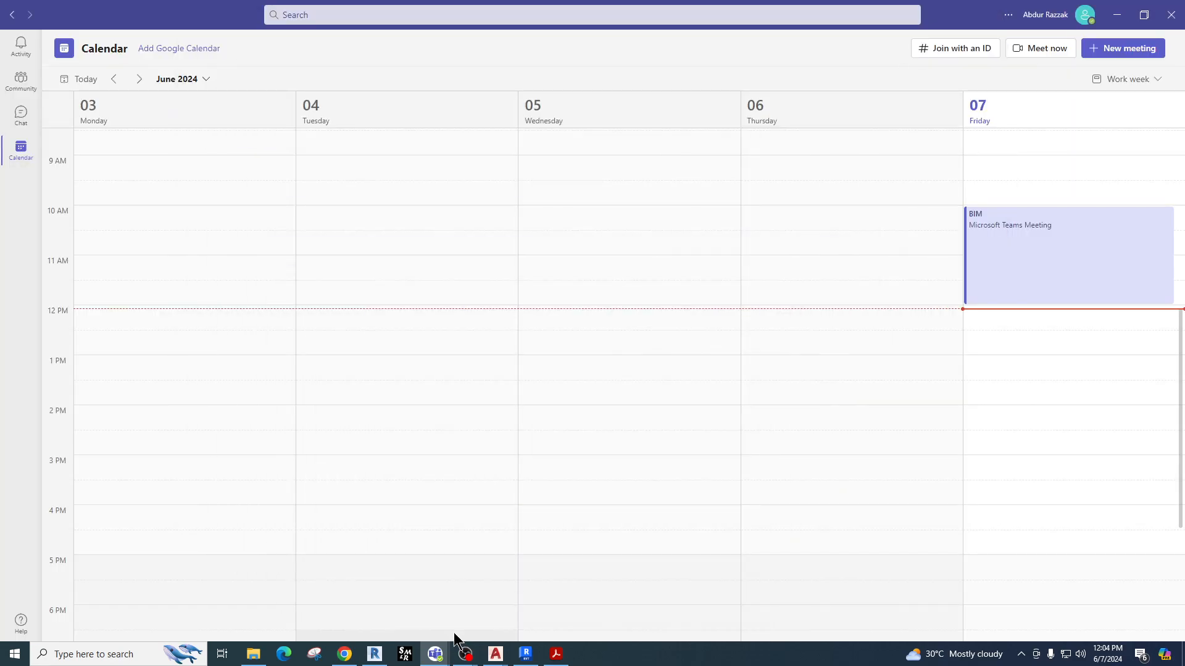
pyautogui.moveTo(435, 655)
pyautogui.click(512, 579)
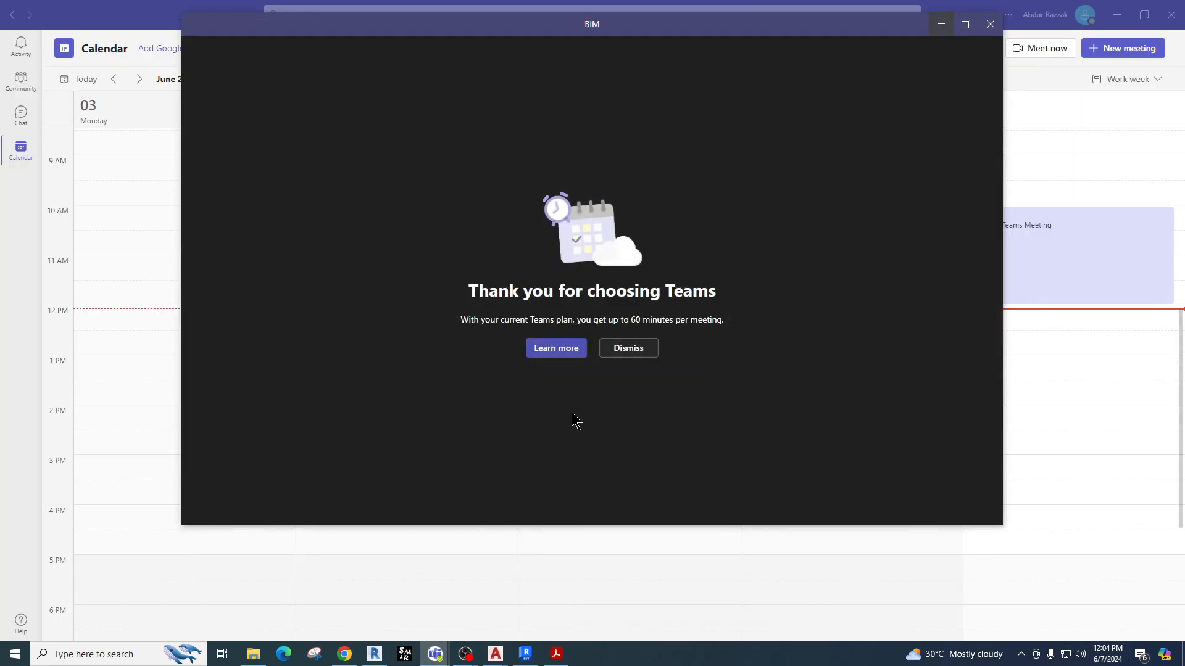
pyautogui.click(626, 359)
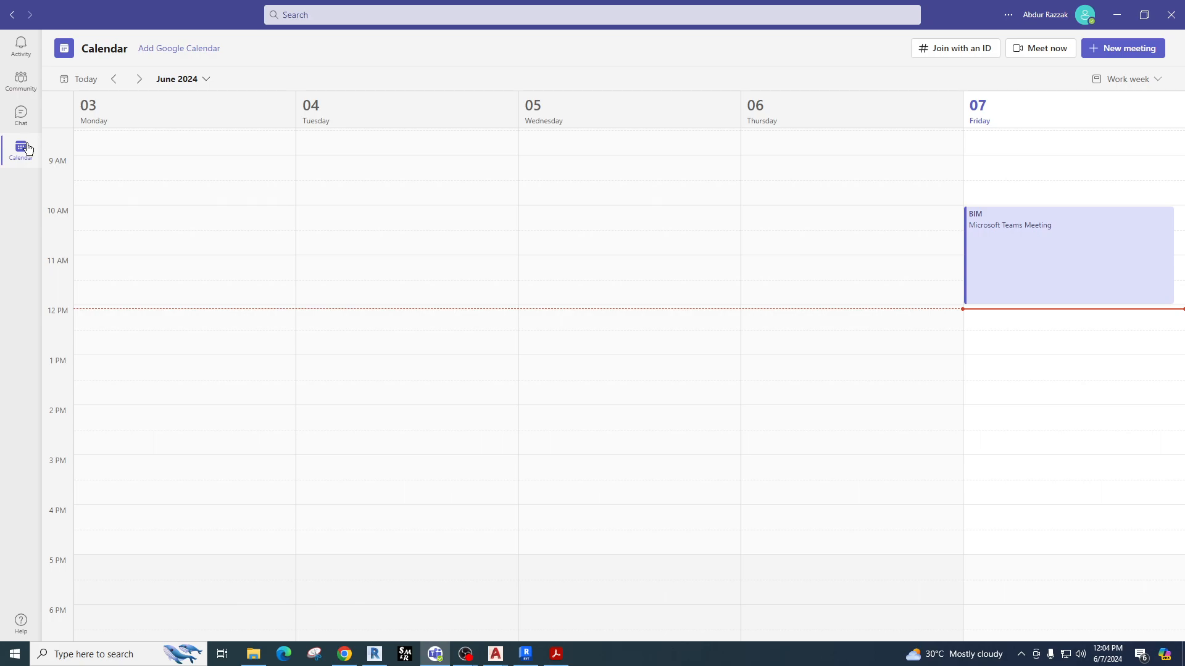
pyautogui.click(1029, 245)
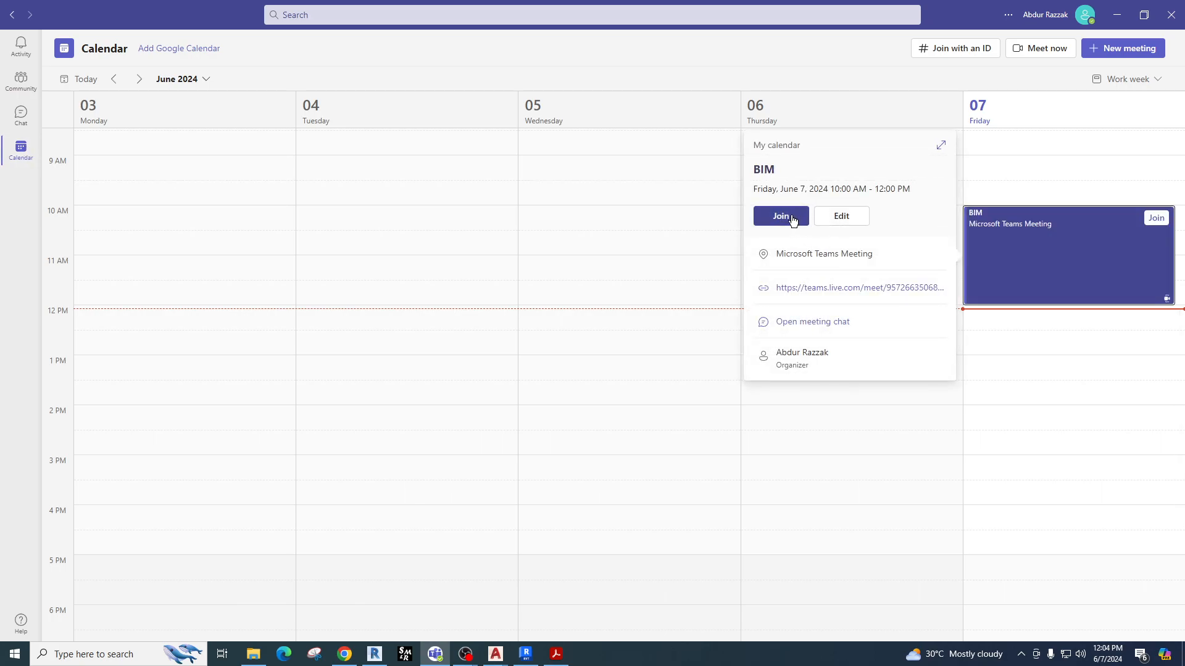
pyautogui.click(783, 216)
pyautogui.click(625, 426)
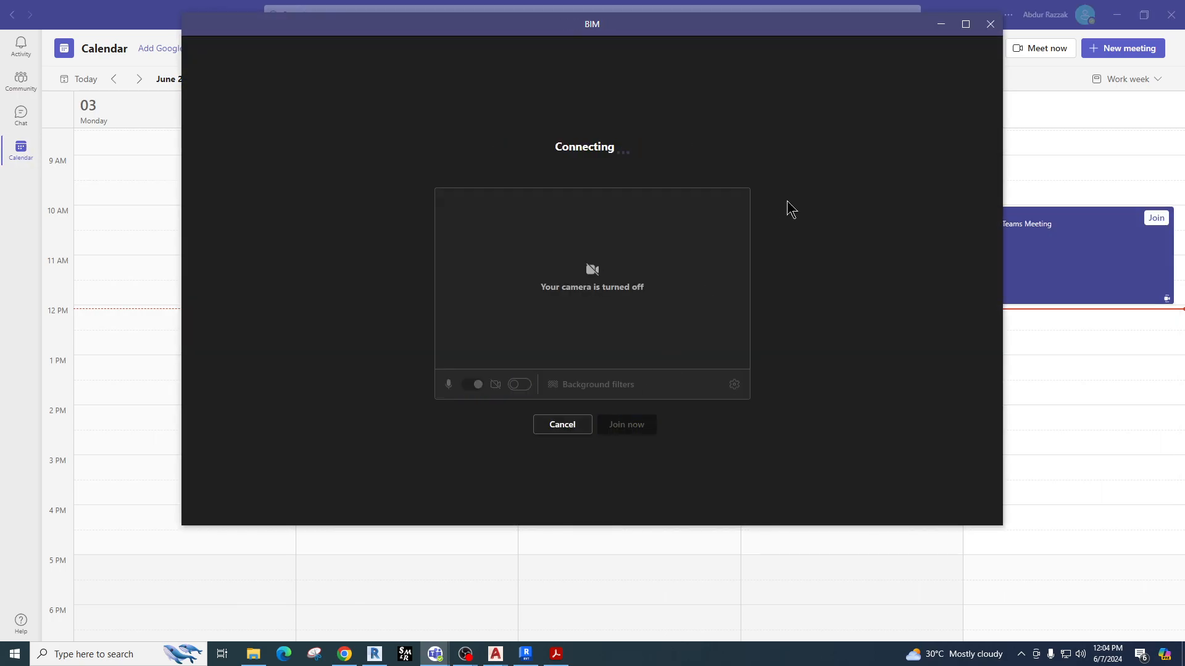
pyautogui.click(965, 24)
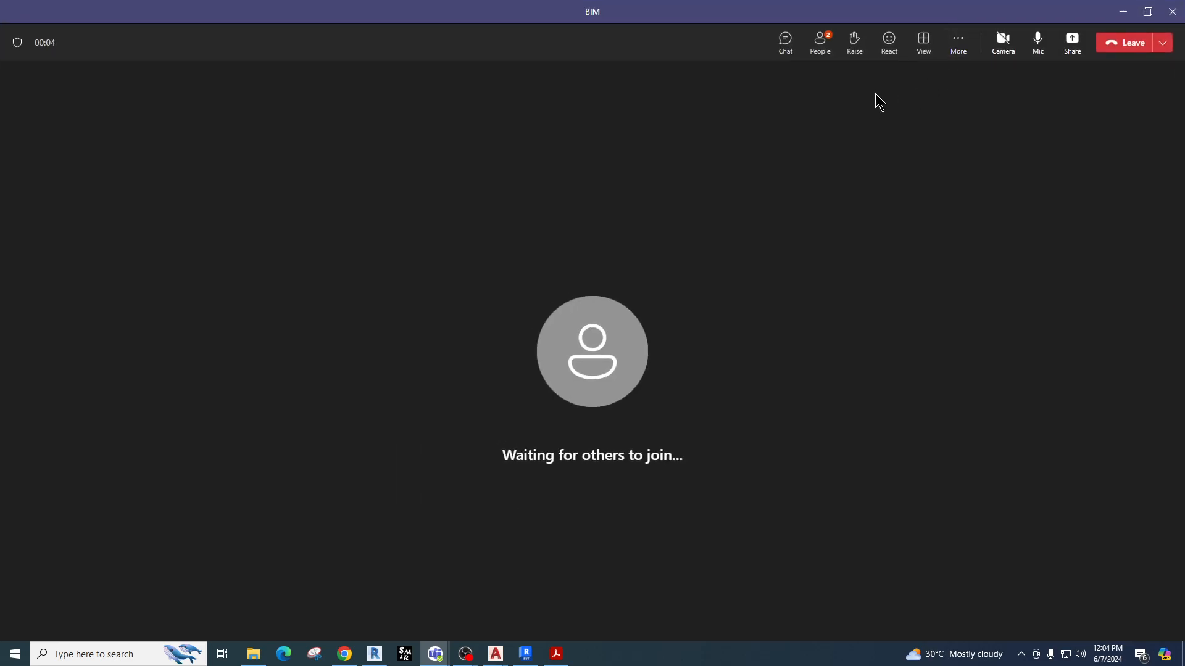
# Show the meeting's participants, admit everyone waiting in the lobby, and request the missing chat member to join.
pyautogui.click(835, 49)
pyautogui.click(1144, 196)
pyautogui.click(1144, 227)
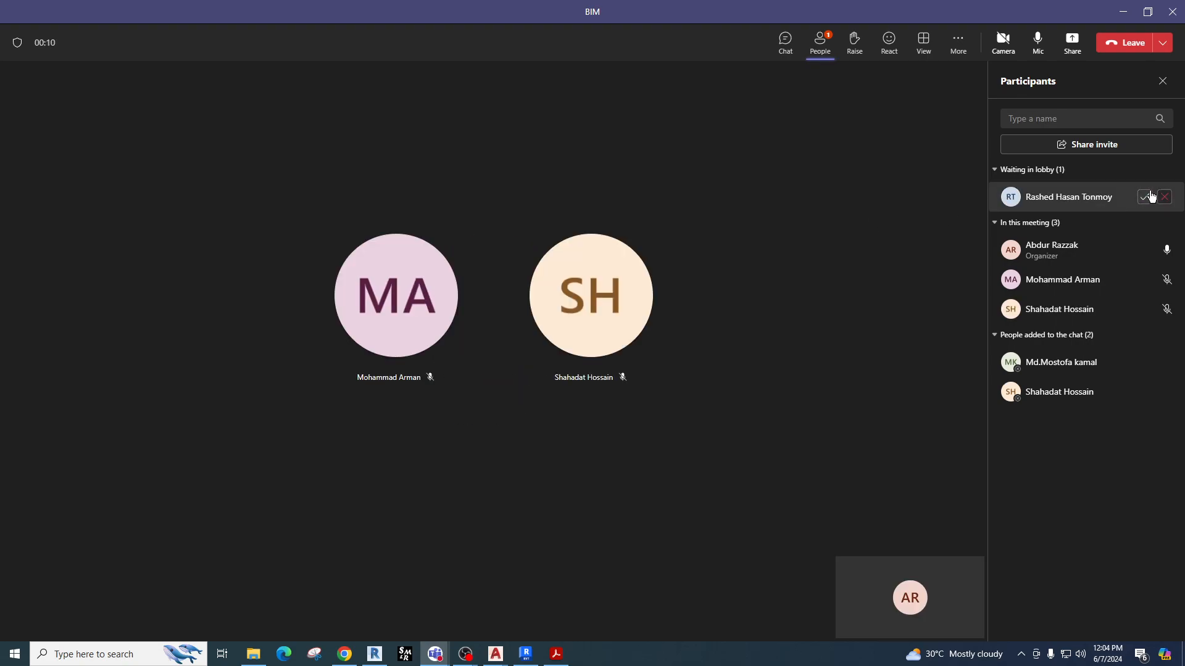
pyautogui.click(1145, 197)
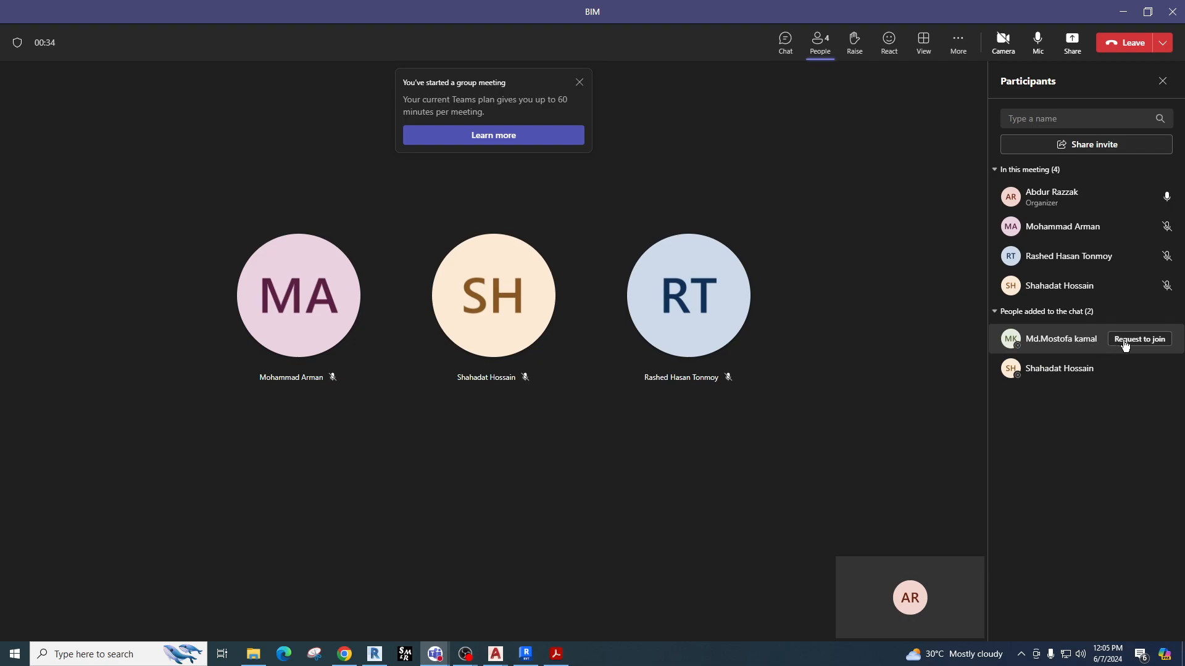
pyautogui.click(1122, 344)
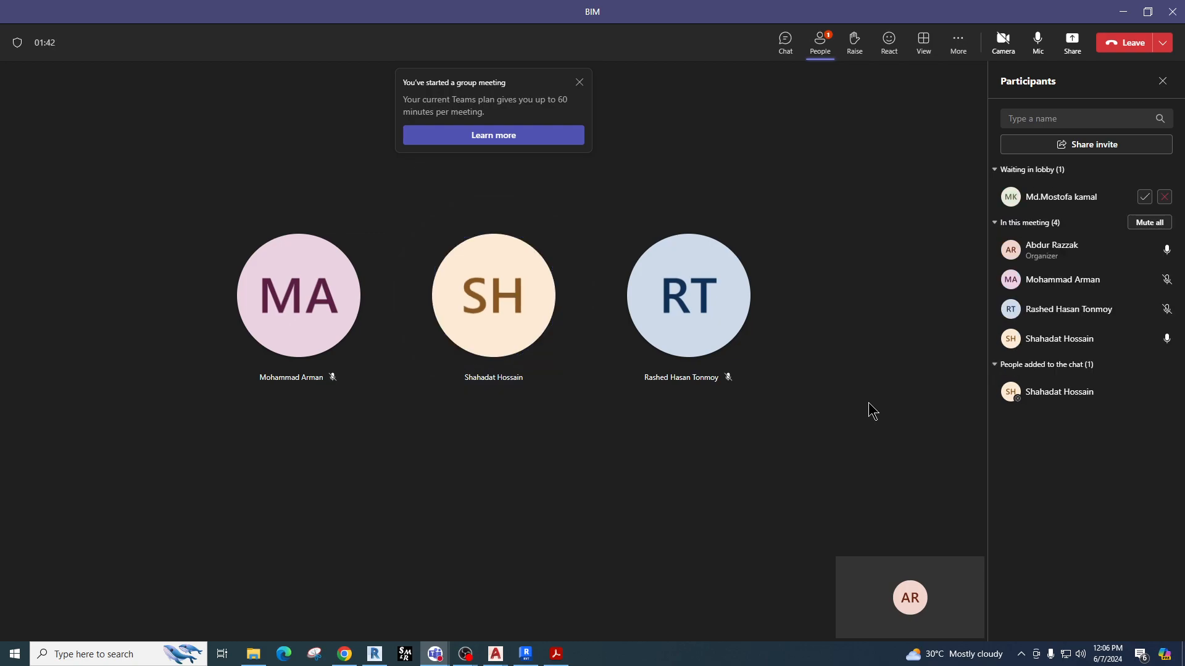
pyautogui.click(1144, 196)
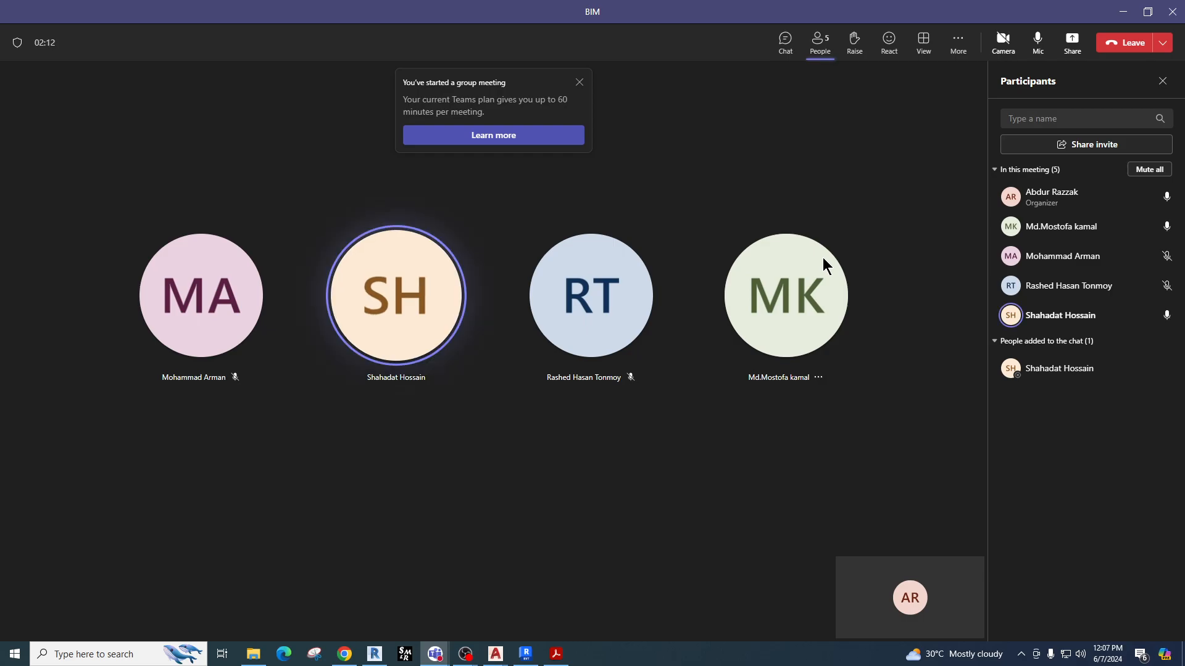
# Switch to File Explorer and browse the drives to New Volume (E:).
pyautogui.click(266, 655)
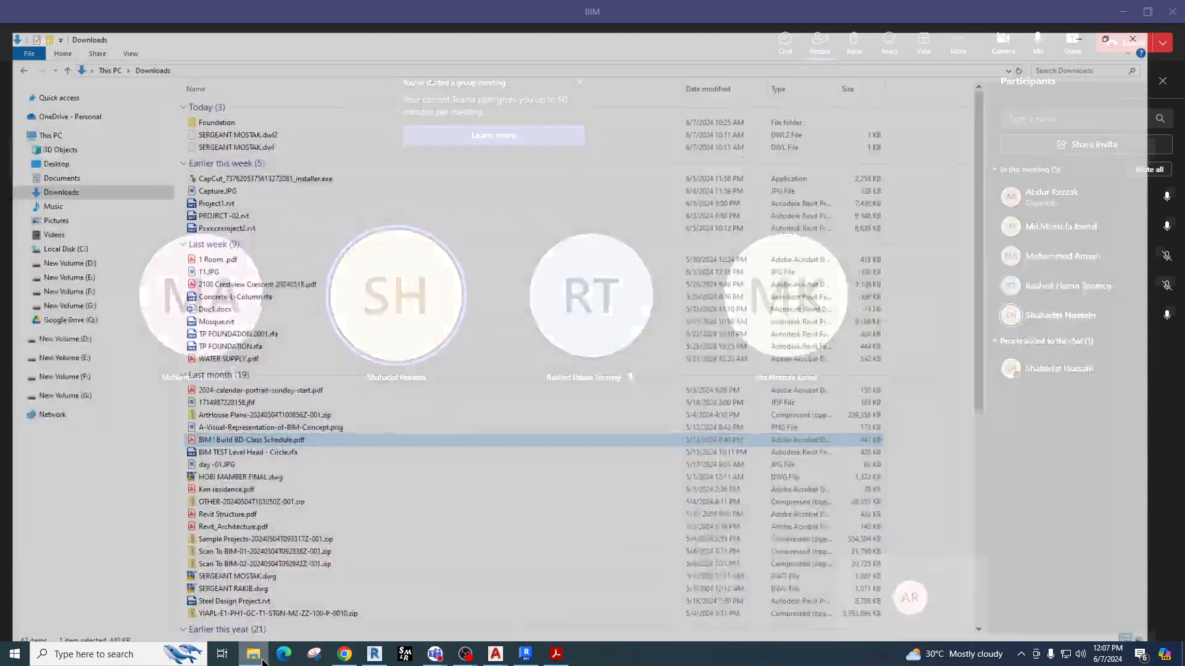
pyautogui.click(71, 285)
pyautogui.click(71, 270)
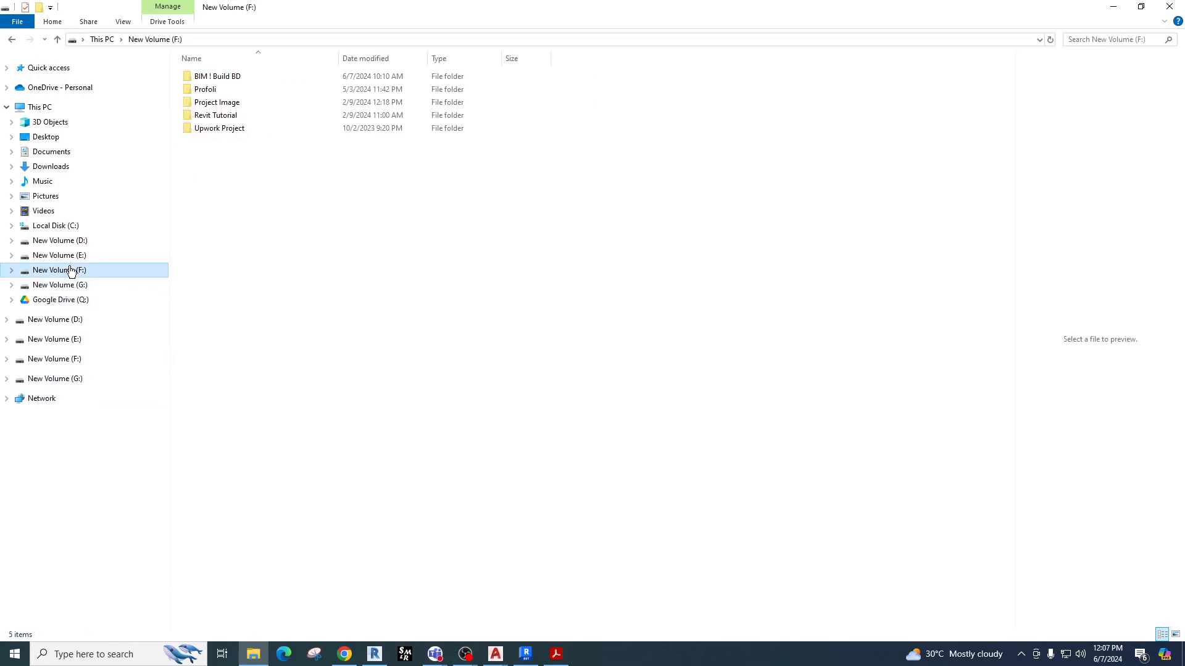
pyautogui.click(69, 255)
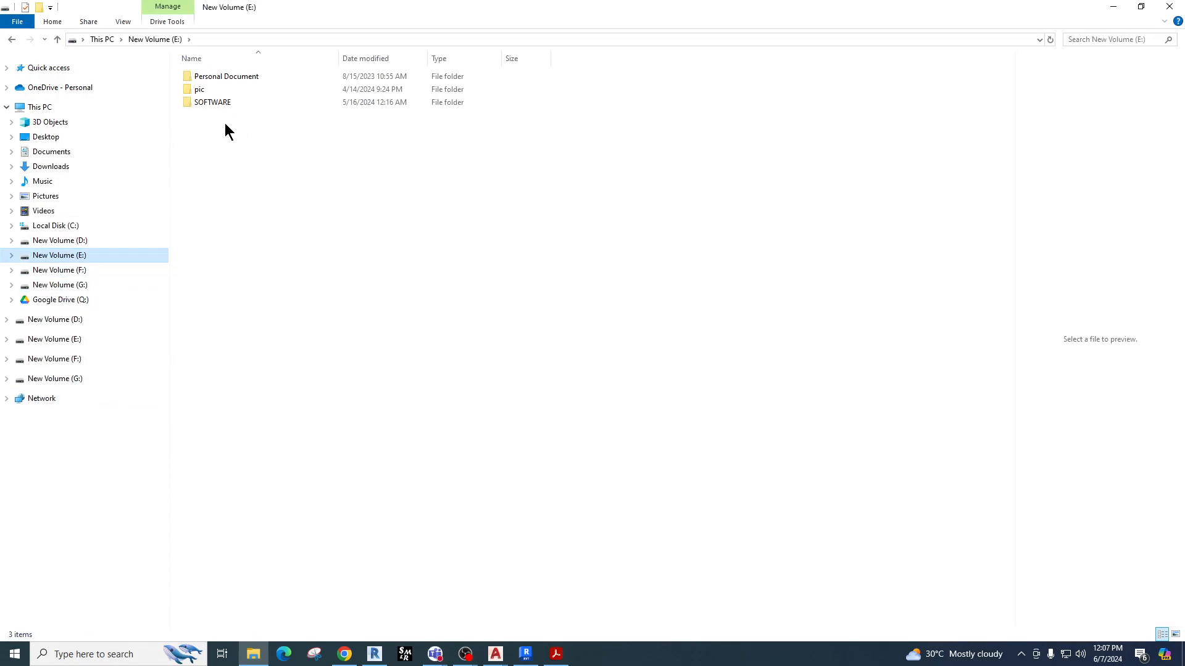
# Open the image of the 3d_modeling foundations and substructure certificate from Personal Document > Certificate > Autodesk.
pyautogui.doubleClick(226, 75)
pyautogui.click(226, 75)
pyautogui.doubleClick(225, 75)
pyautogui.doubleClick(226, 75)
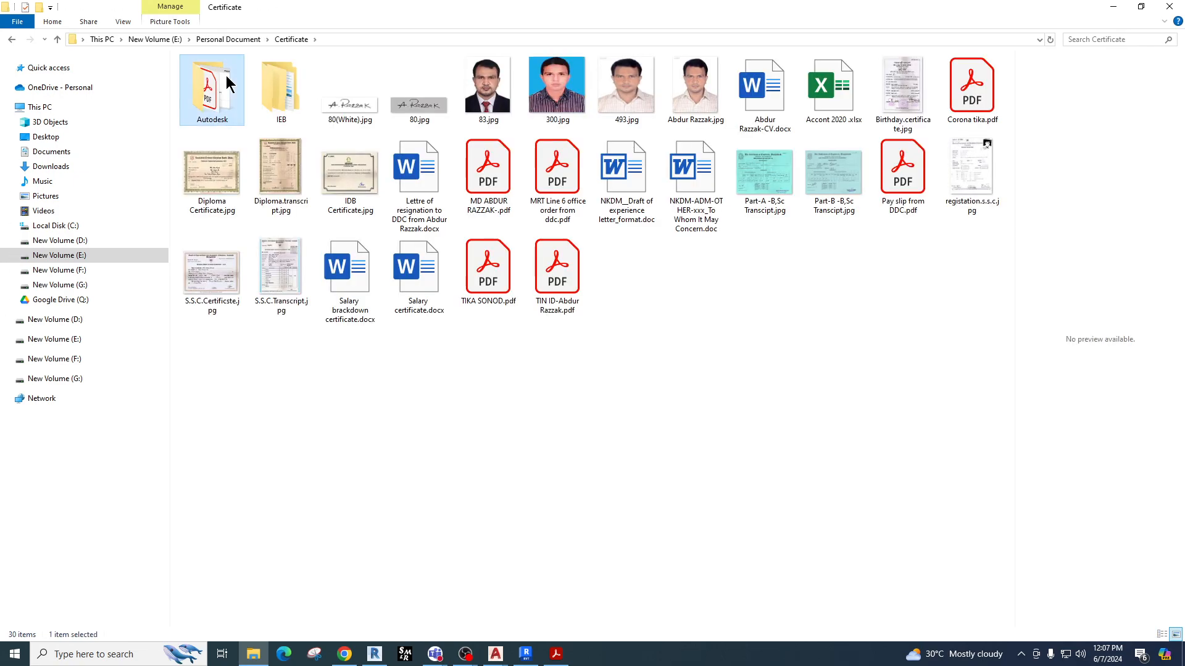
pyautogui.click(275, 106)
pyautogui.doubleClick(278, 102)
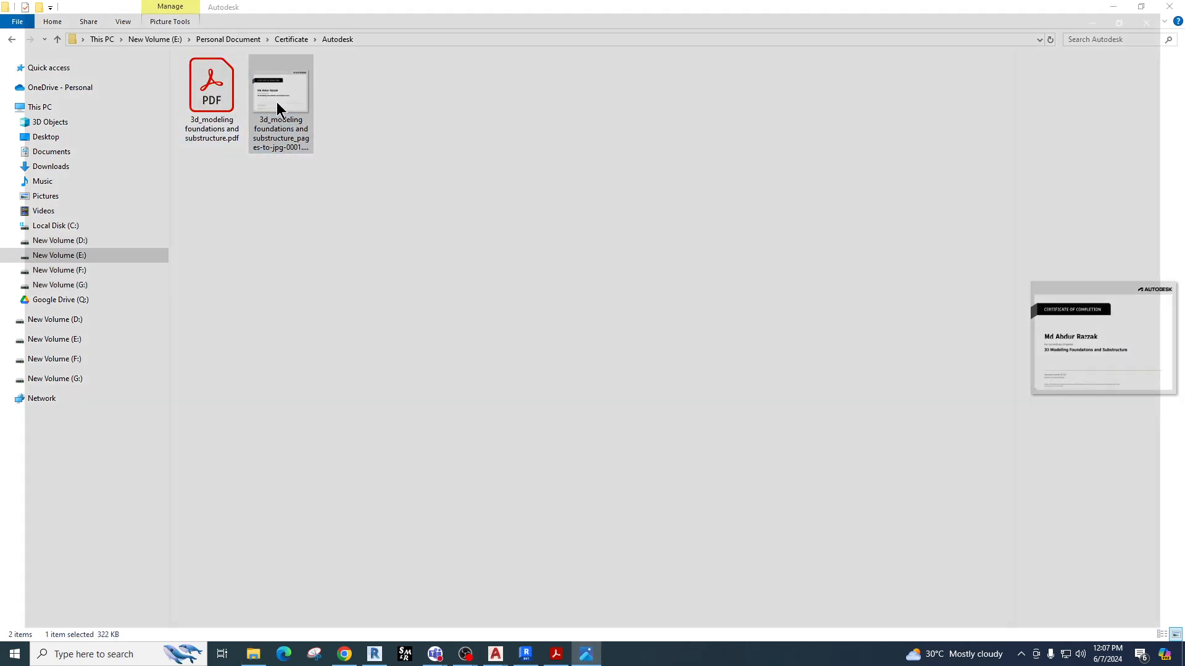